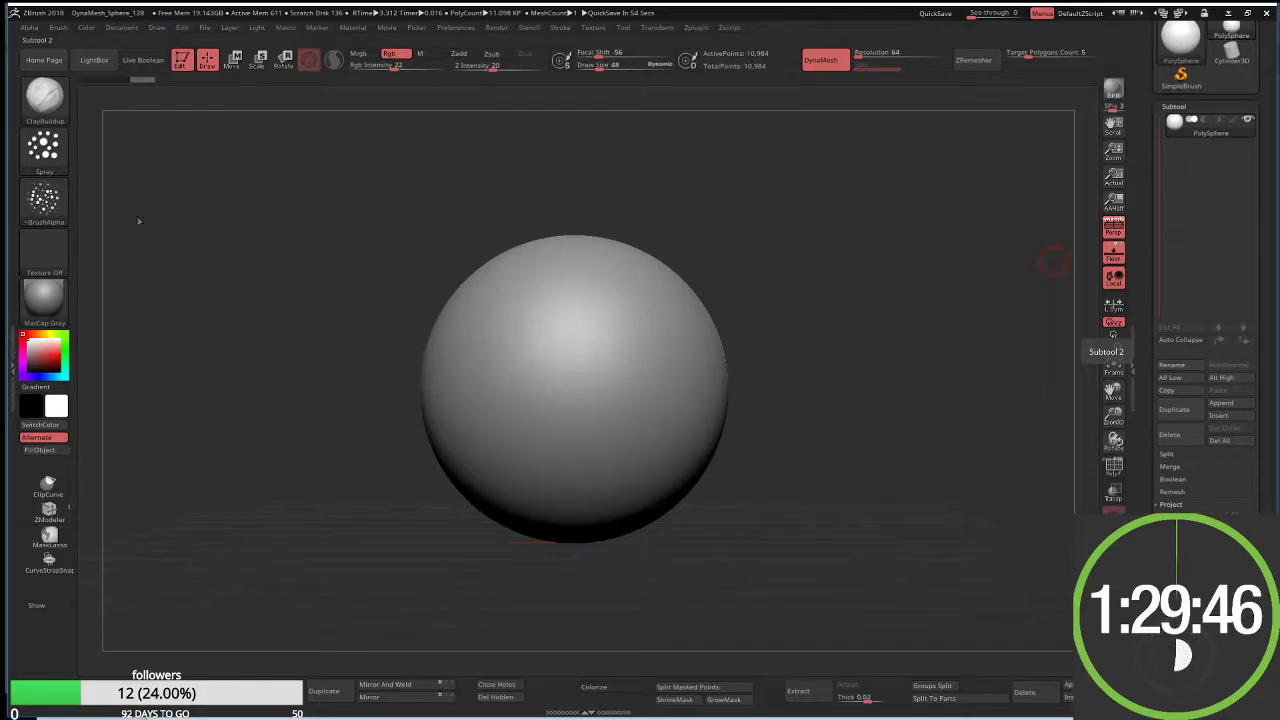
Step: Using symmetric ClayBuildup strokes, build a nose bridge, mirrored eye sockets, lips and chin volume
left_click(45, 97)
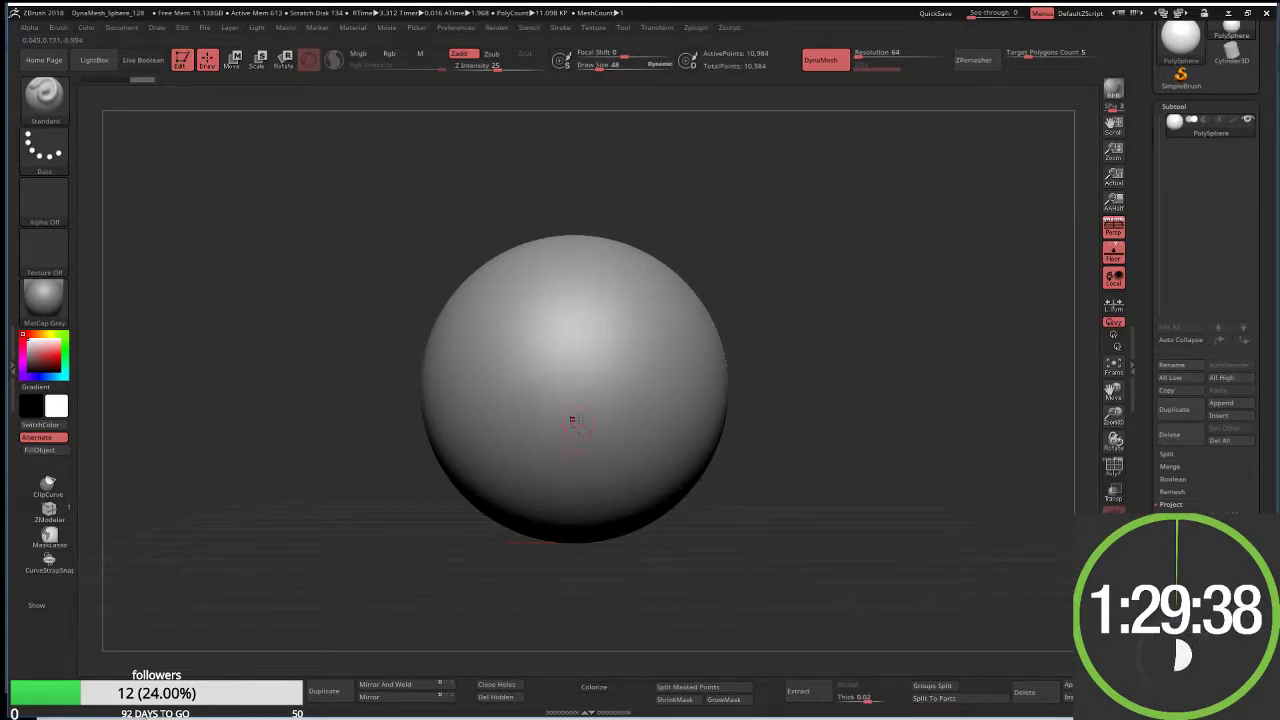
key("b")
key("c")
key("b")
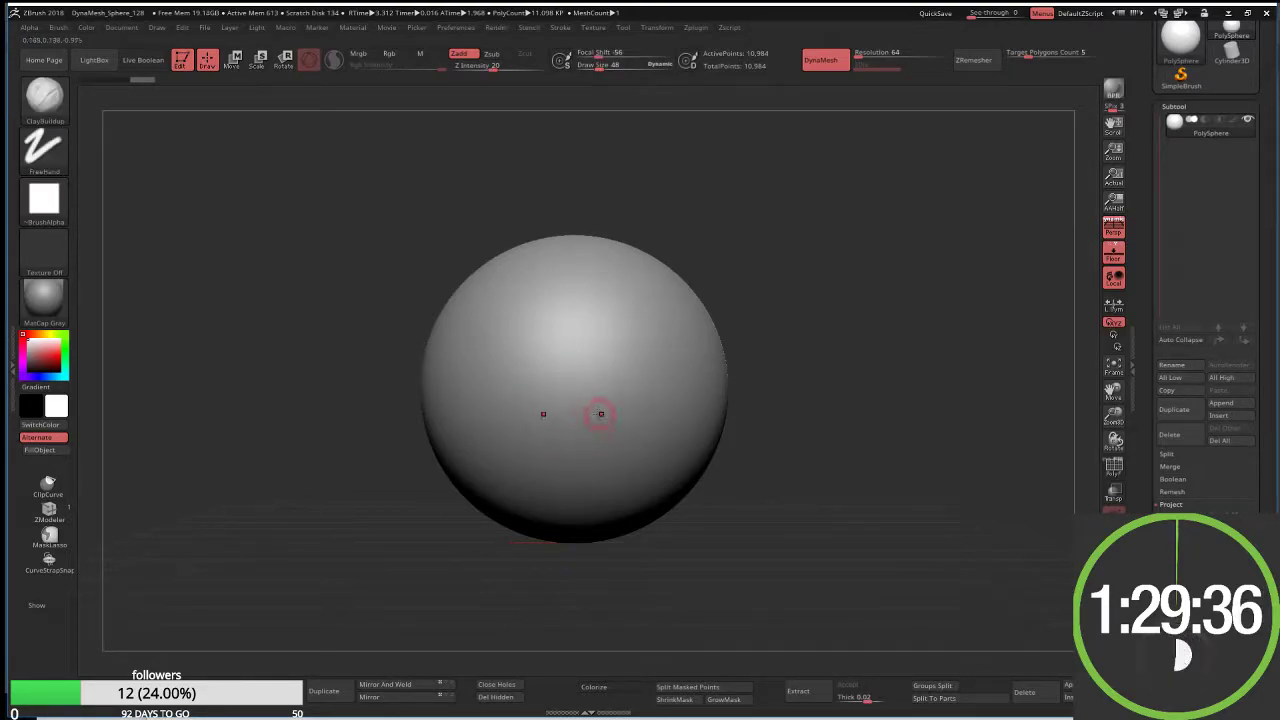
left_click_drag(563, 430, 572, 400)
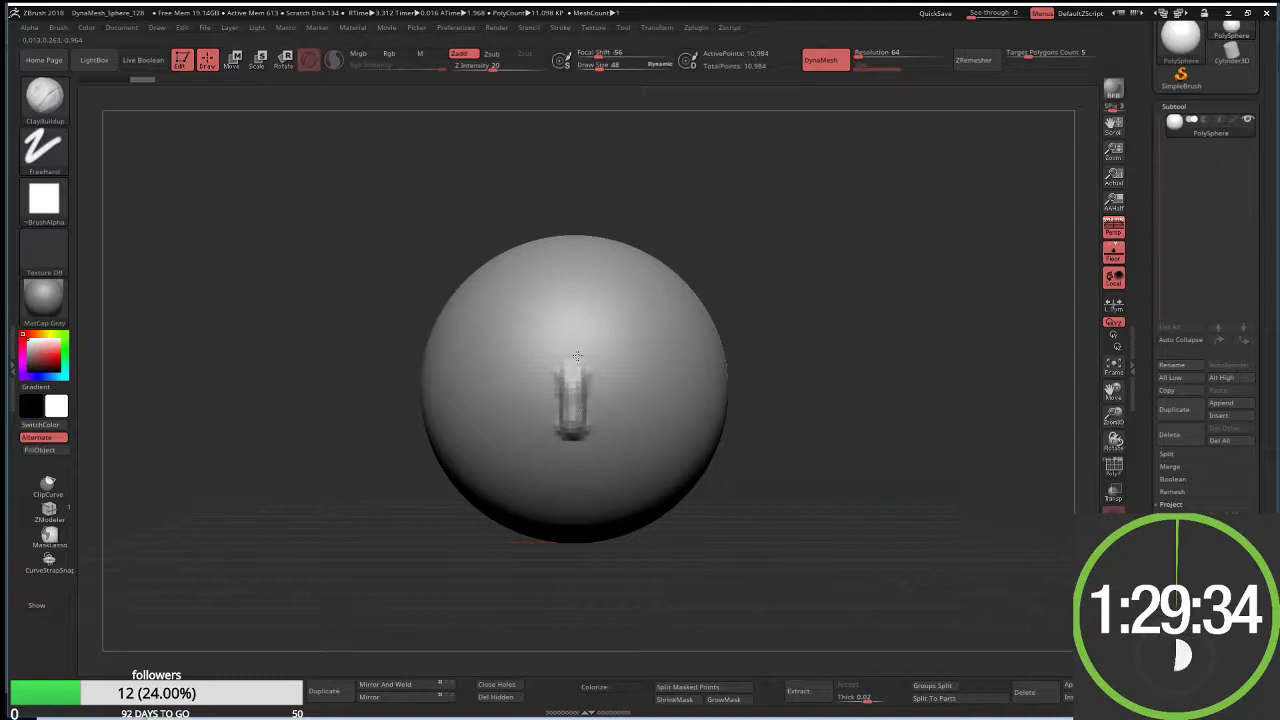
mouse_move(577, 356)
left_mouse_down()
mouse_move(572, 440)
mouse_move(598, 432)
left_mouse_up()
mouse_move(623, 386)
left_mouse_down()
mouse_move(680, 372)
mouse_move(675, 400)
left_mouse_up()
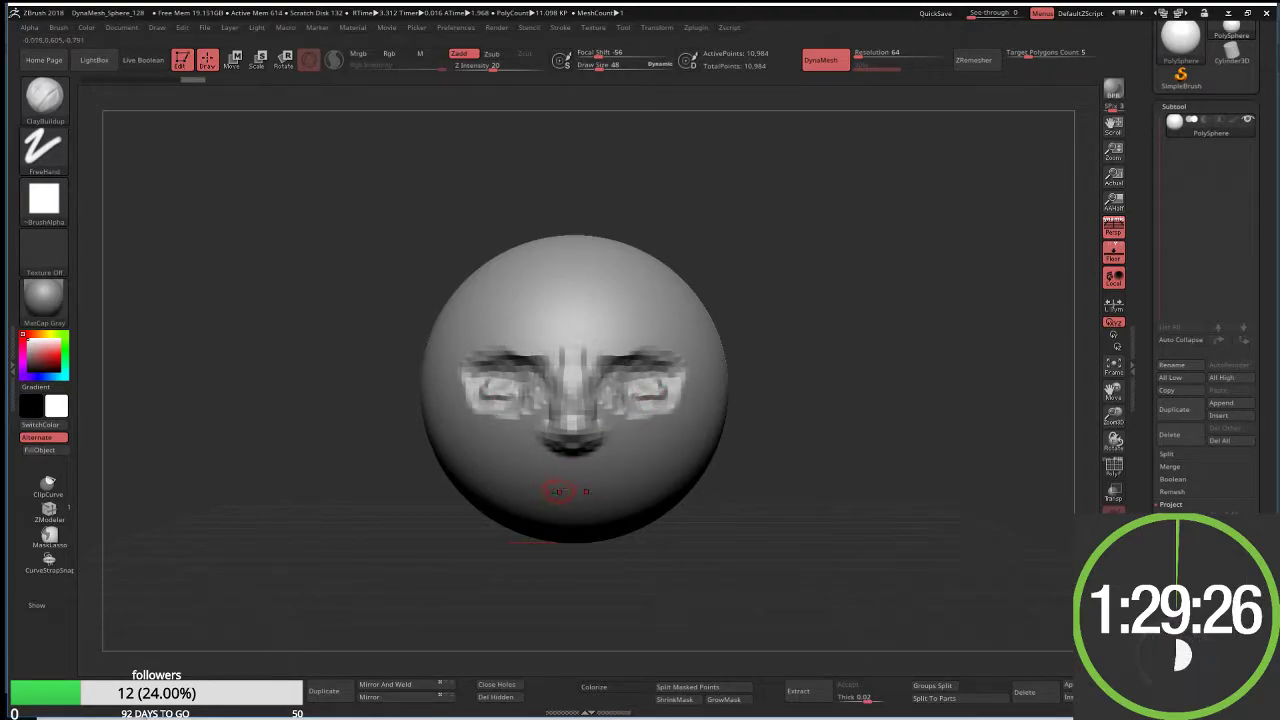
left_click_drag(535, 487, 613, 487)
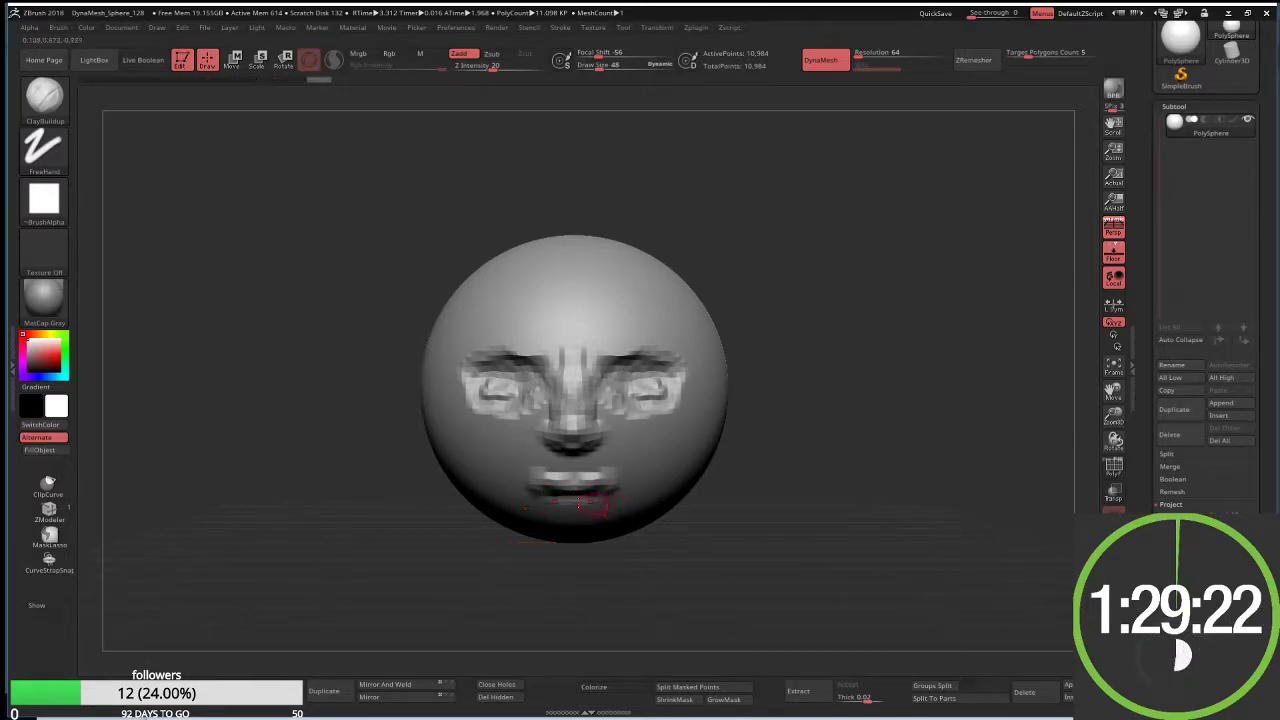
left_click_drag(553, 509, 616, 514)
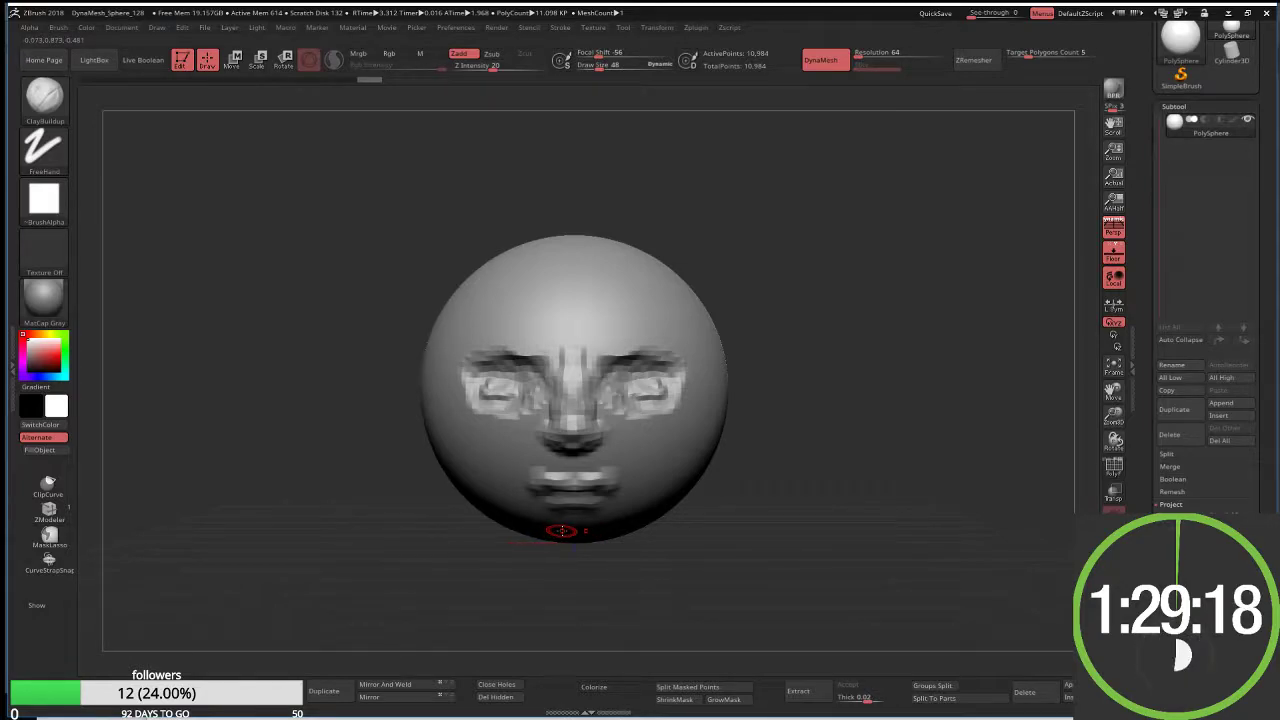
Step: With Move Topological at about size 375, squeeze the sphere's sides inward symmetrically
key("b")
key("m")
key("t")
key("s")
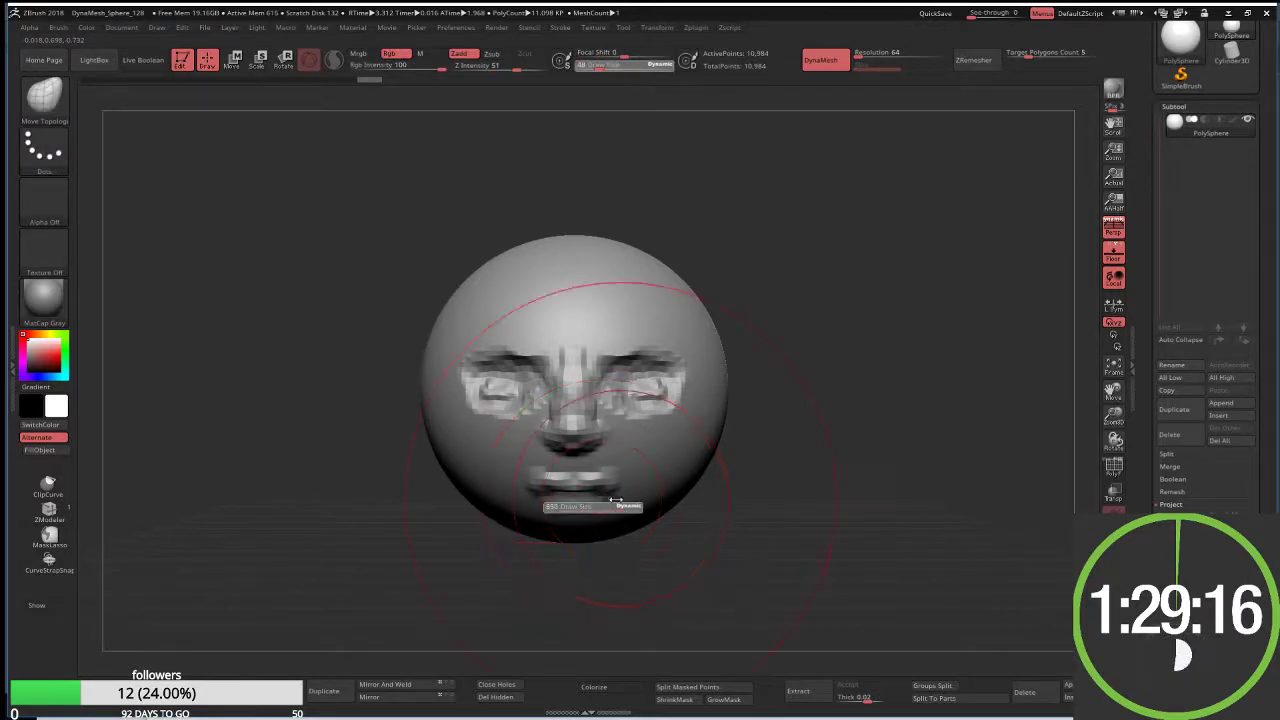
left_click_drag(615, 500, 603, 500)
key("s")
mouse_move(733, 380)
left_mouse_down()
mouse_move(712, 385)
mouse_move(728, 404)
mouse_move(712, 390)
left_mouse_up()
key("s")
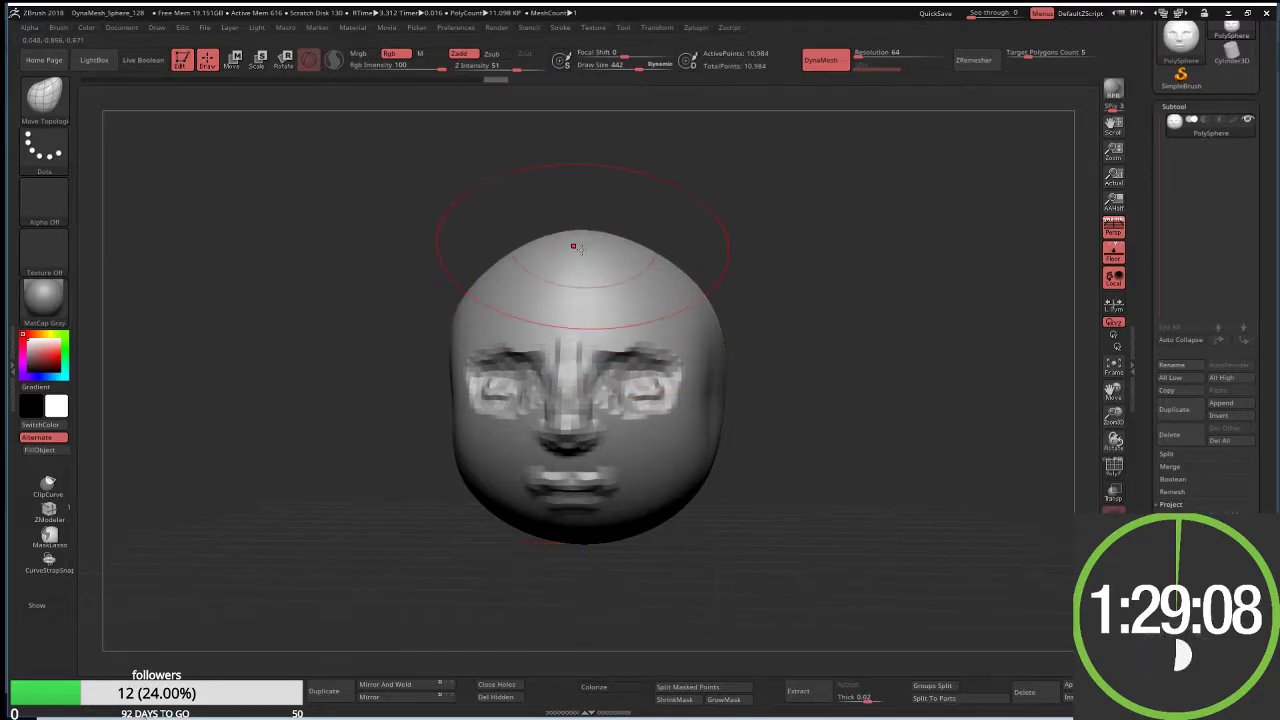
mouse_move(654, 217)
left_mouse_down()
mouse_move(638, 240)
mouse_move(640, 218)
mouse_move(728, 202)
left_mouse_up()
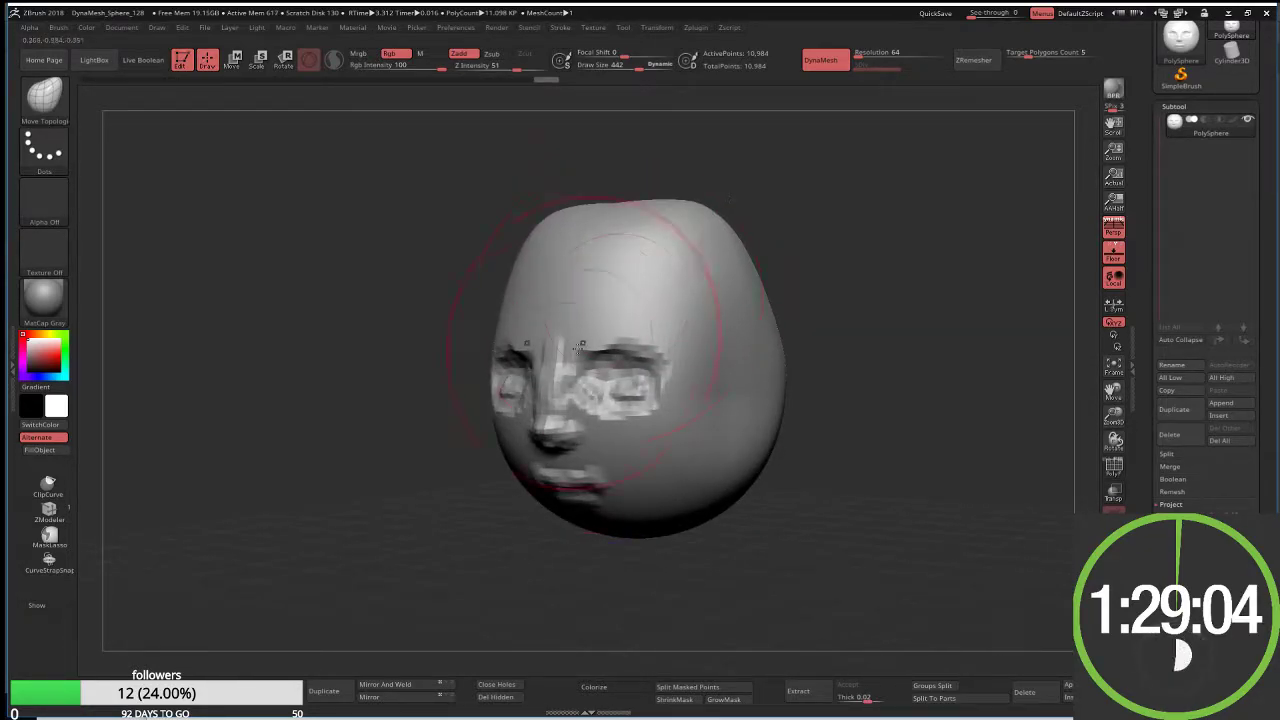
Step: At brush size 175, pull the chin down and reshape the nose, mouth and forehead profile
key("s")
mouse_move(497, 387)
left_mouse_down("shift")
mouse_move(484, 525)
mouse_move(511, 523)
mouse_move(582, 560)
mouse_move(592, 550)
left_mouse_up("shift")
mouse_move(707, 566)
left_mouse_down()
mouse_move(665, 570)
mouse_move(590, 545)
mouse_move(585, 560)
left_mouse_up()
mouse_move(500, 566)
left_mouse_down()
mouse_move(465, 560)
mouse_move(500, 458)
left_mouse_up()
left_click_drag(443, 423, 500, 430)
mouse_move(550, 290)
left_mouse_down()
mouse_move(569, 237)
mouse_move(640, 240)
left_mouse_up()
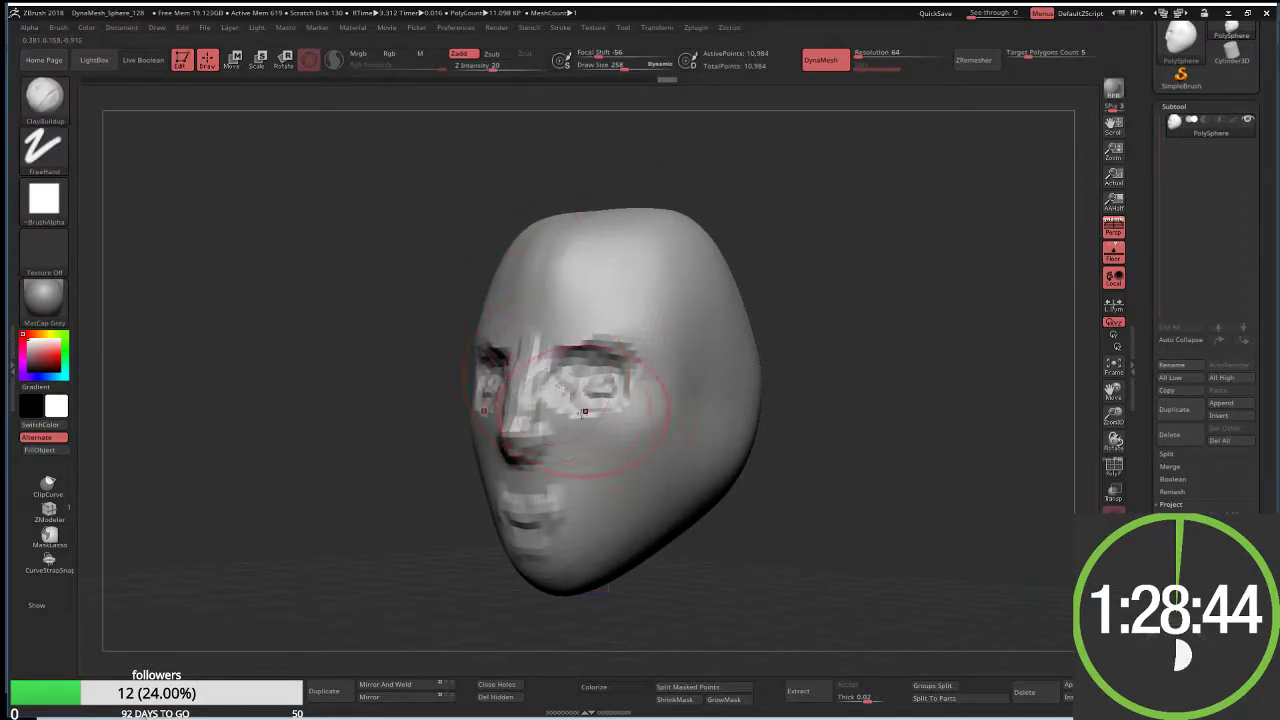
Step: Flatten the cheeks and smooth the blocky eye sockets and nose bridge at brush size 339
key("b")
key("f")
key("l")
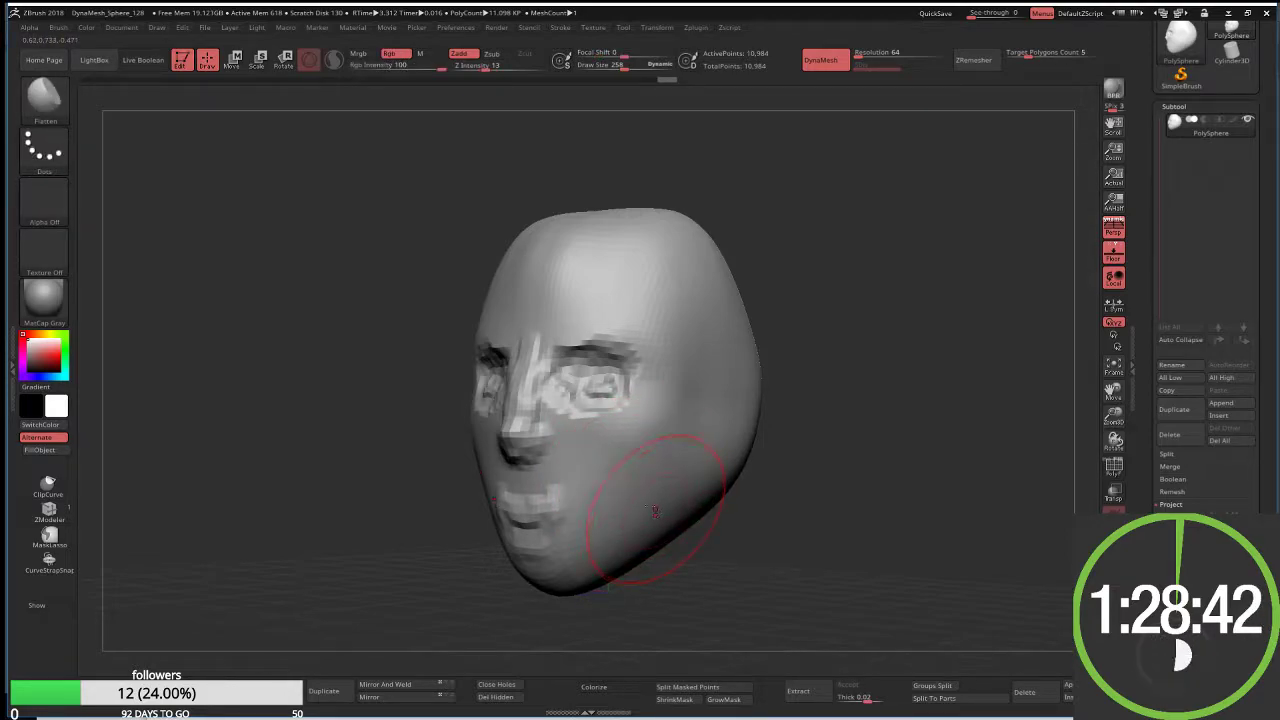
left_click_drag(624, 494, 645, 503)
key("s")
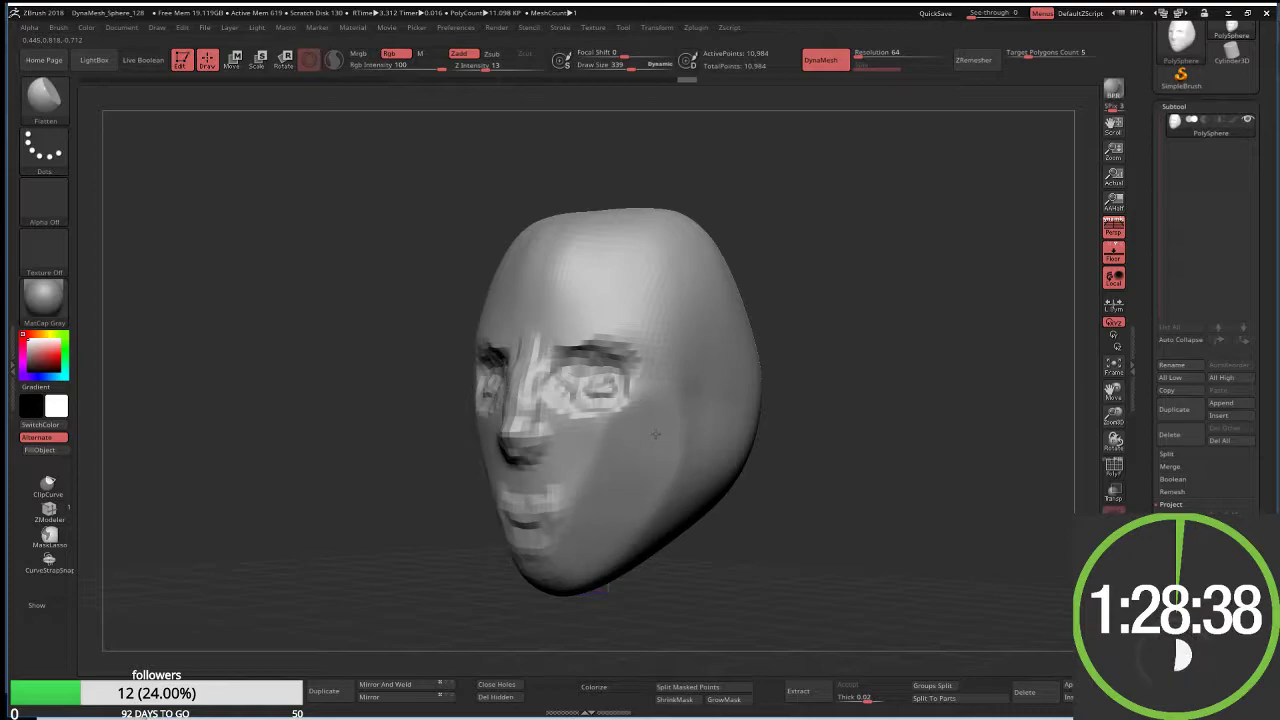
left_click_drag(655, 433, 534, 548, "shift")
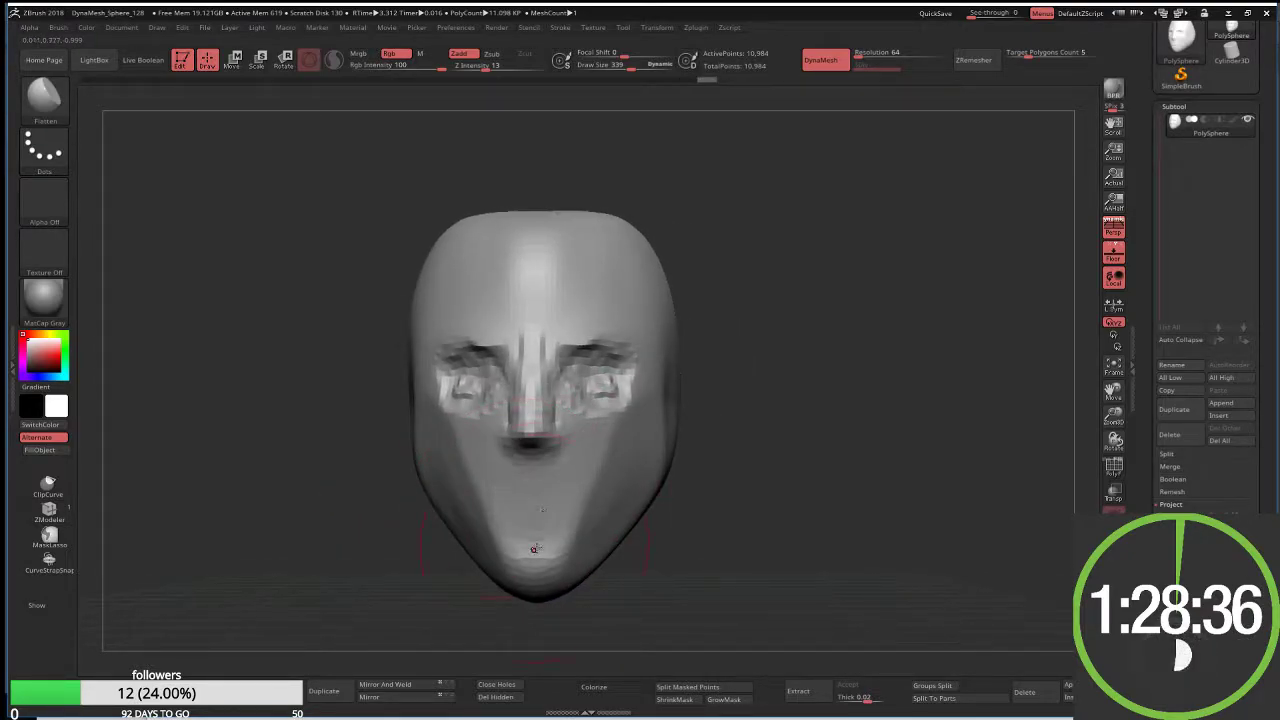
left_click_drag(460, 400, 630, 395, "shift")
mouse_move(548, 385)
left_mouse_down("shift")
mouse_move(548, 290)
mouse_move(629, 266)
mouse_move(704, 413)
left_mouse_up("shift")
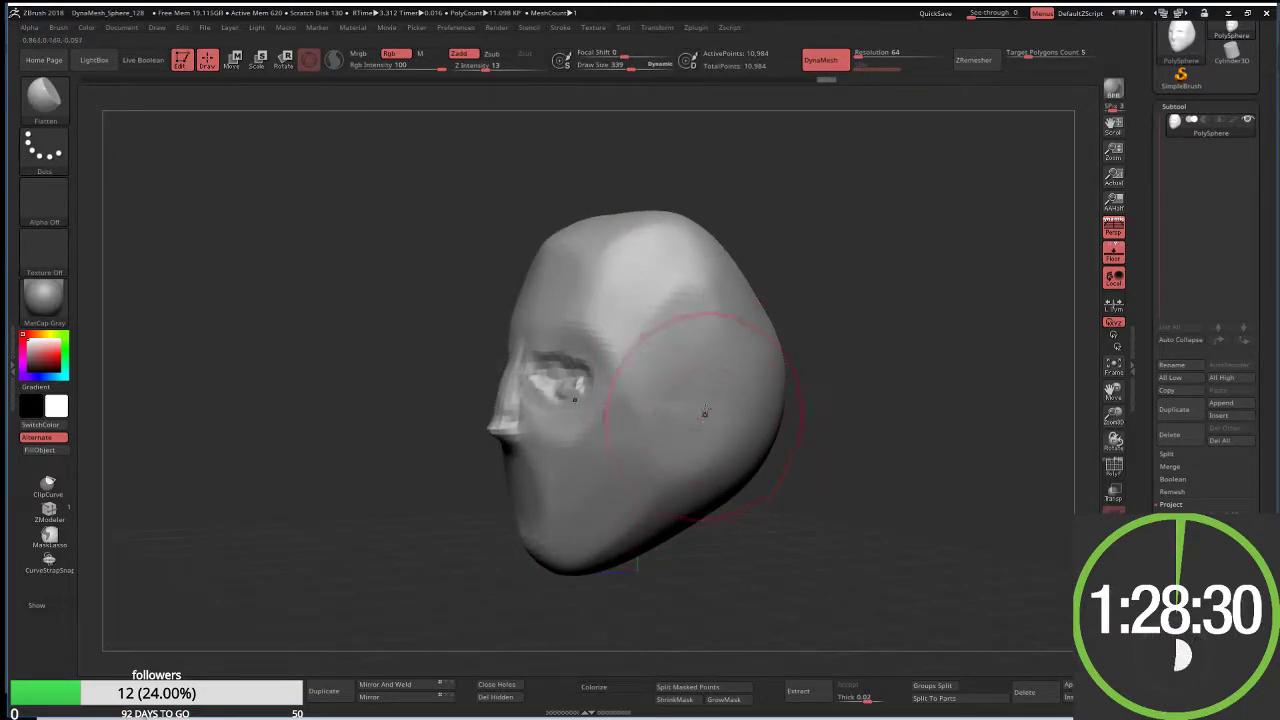
Step: With Move Topological, push the back of the skull outward into a rounder cranium
key("b")
key("m")
key("t")
mouse_move(806, 357)
left_mouse_down()
mouse_move(829, 271)
mouse_move(794, 229)
mouse_move(846, 251)
left_mouse_up()
key("s")
left_click_drag(800, 300, 830, 290)
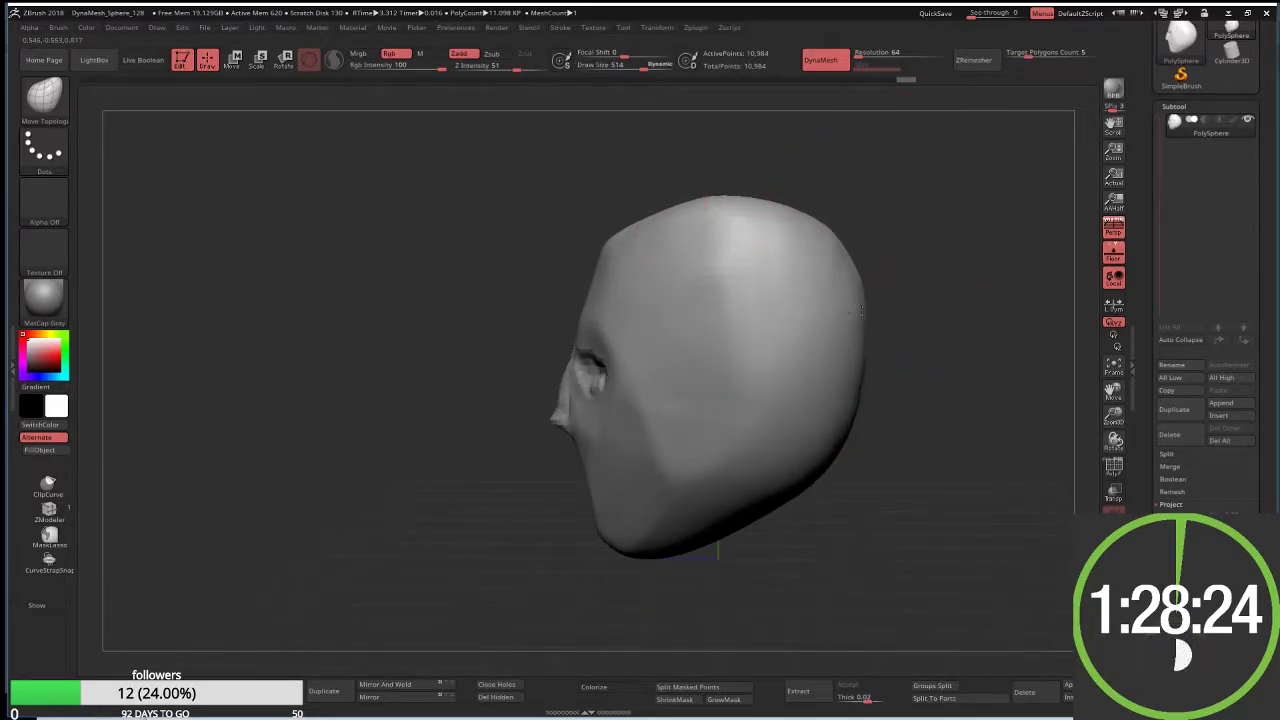
mouse_move(815, 360)
left_mouse_down()
mouse_move(845, 365)
mouse_move(816, 428)
left_mouse_up()
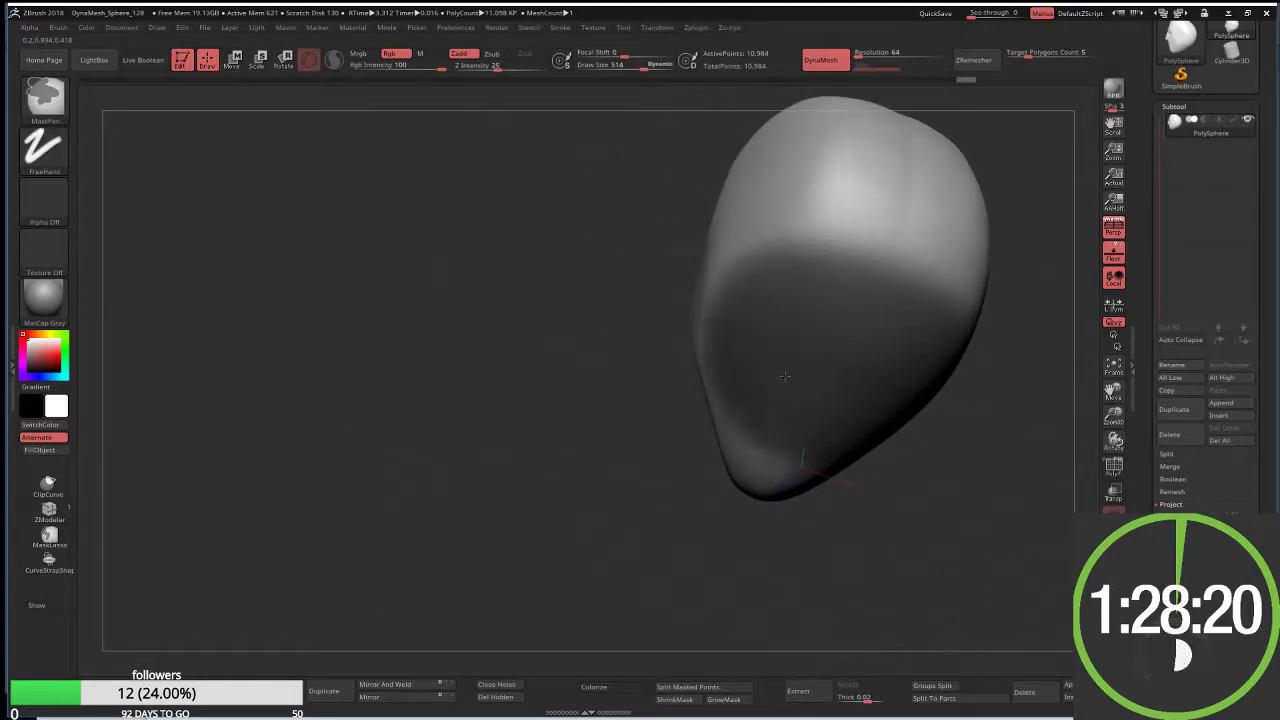
left_click_drag(583, 380, 590, 260)
left_click_drag(814, 486, 800, 463)
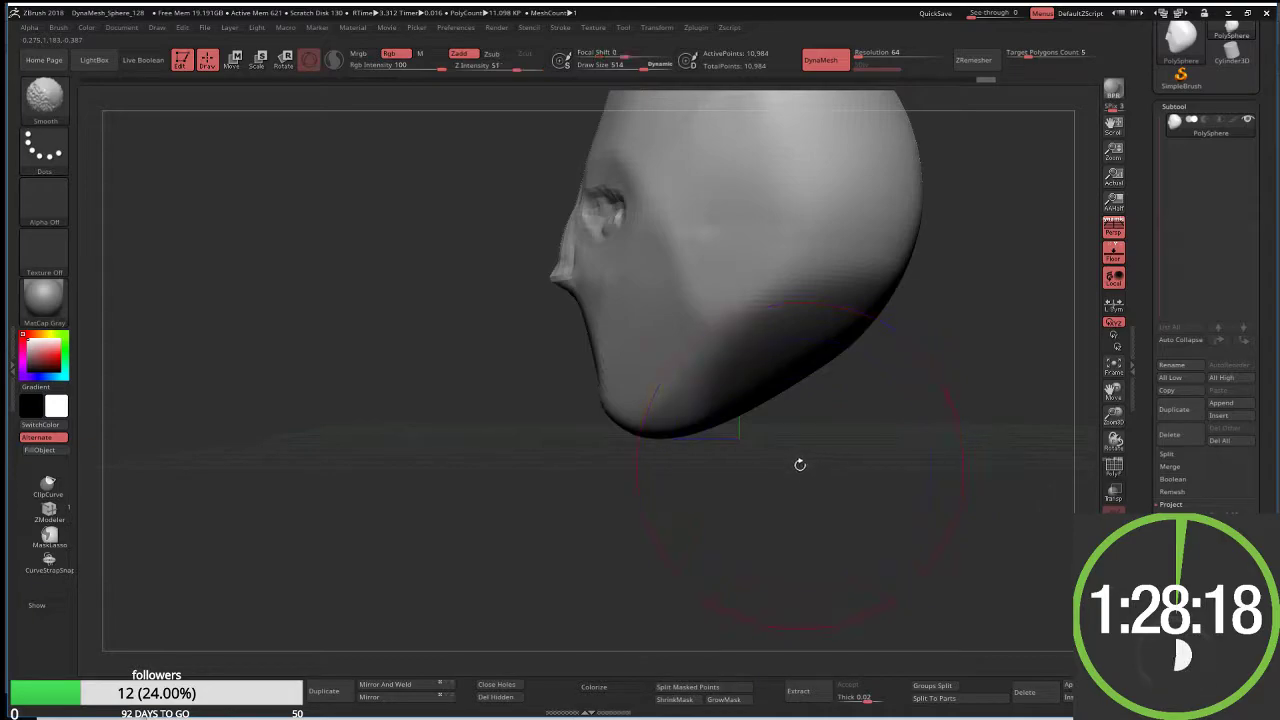
Step: Transpose the masked jaw down into a neck, then DynaMesh the head to 20,622 points
key("w")
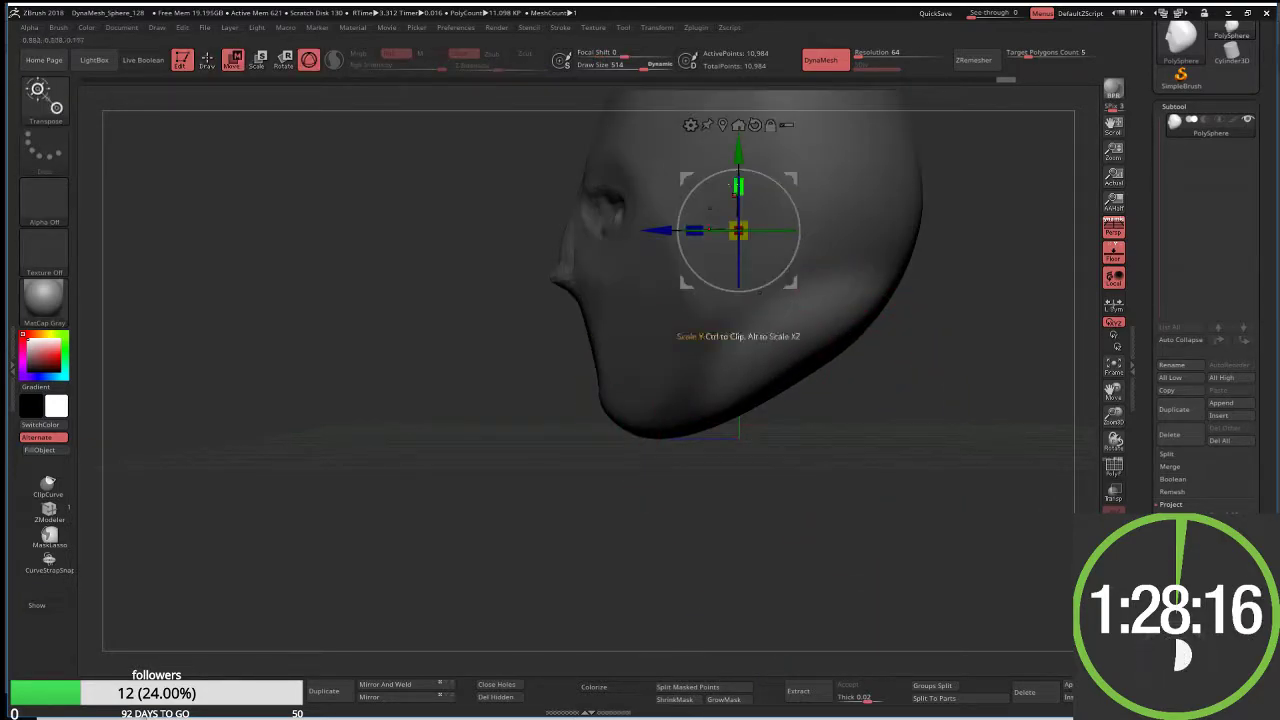
mouse_move(712, 152)
left_mouse_down()
mouse_move(710, 373)
mouse_move(738, 588)
left_mouse_up()
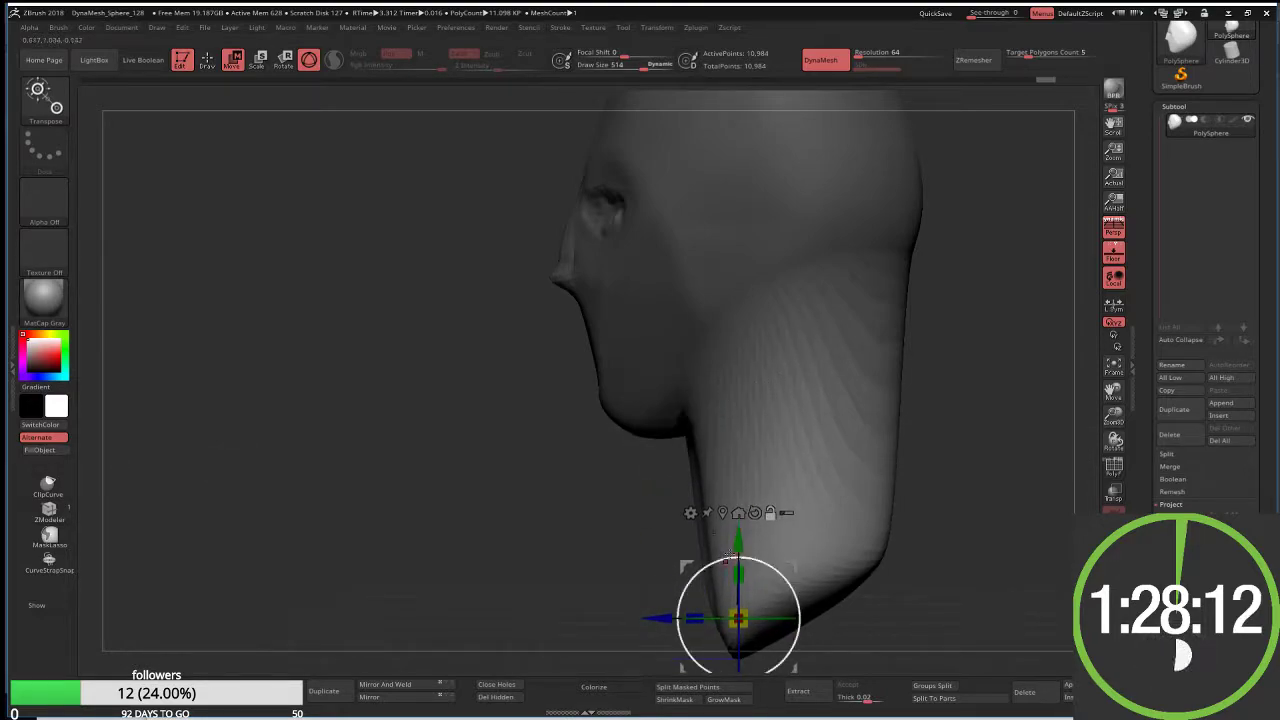
left_click_drag(738, 663, 738, 585)
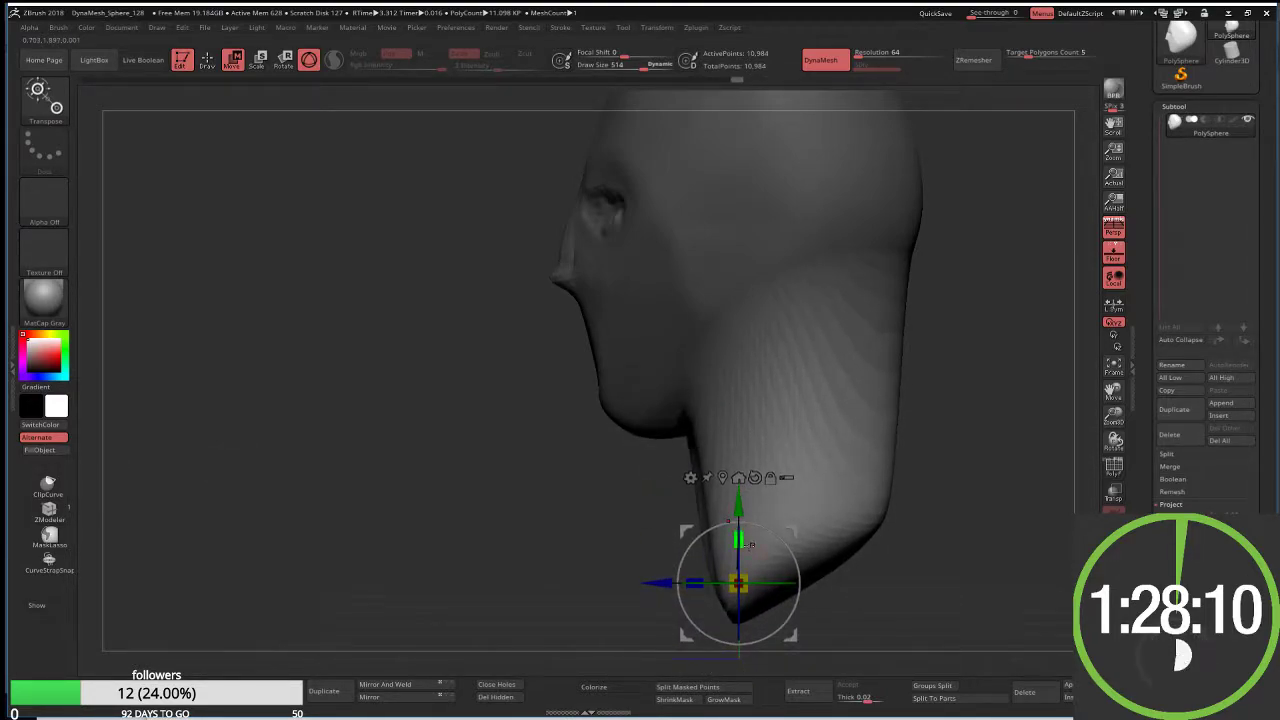
mouse_move(738, 585)
right_mouse_down()
mouse_move(820, 585)
mouse_move(739, 520)
right_mouse_up()
left_click_drag(738, 583, 788, 583)
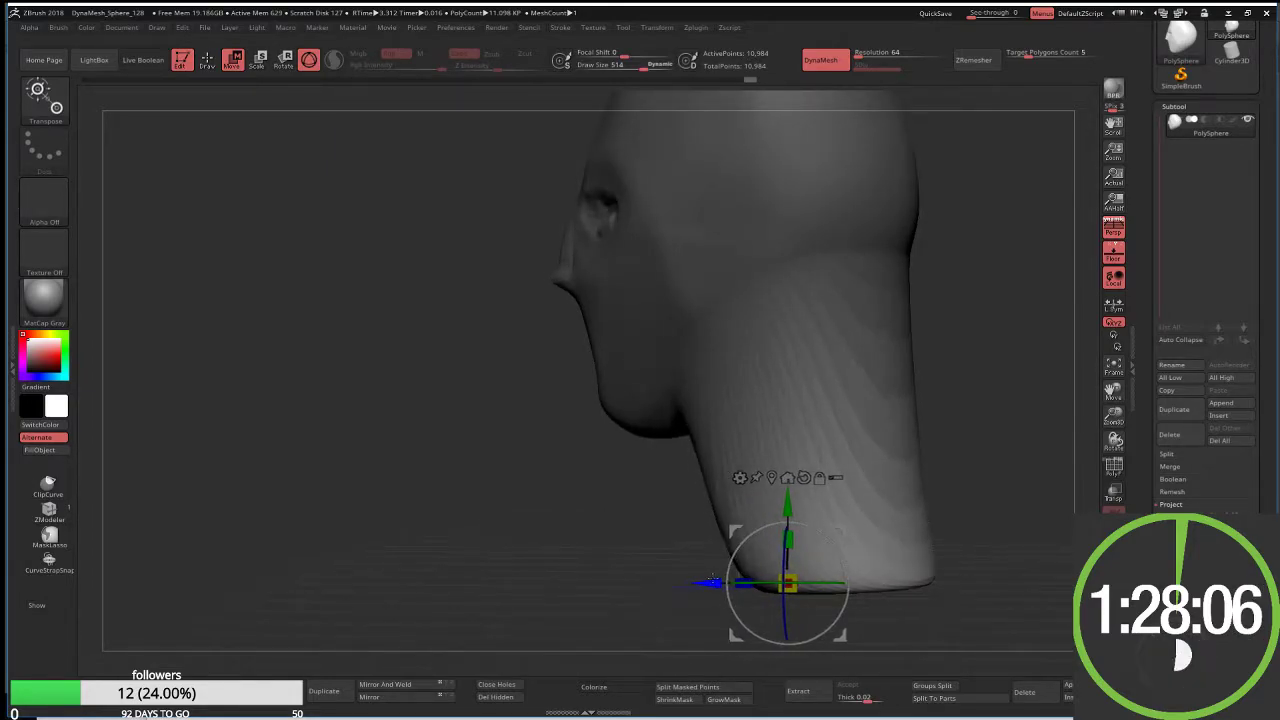
right_click_drag(629, 529, 683, 533)
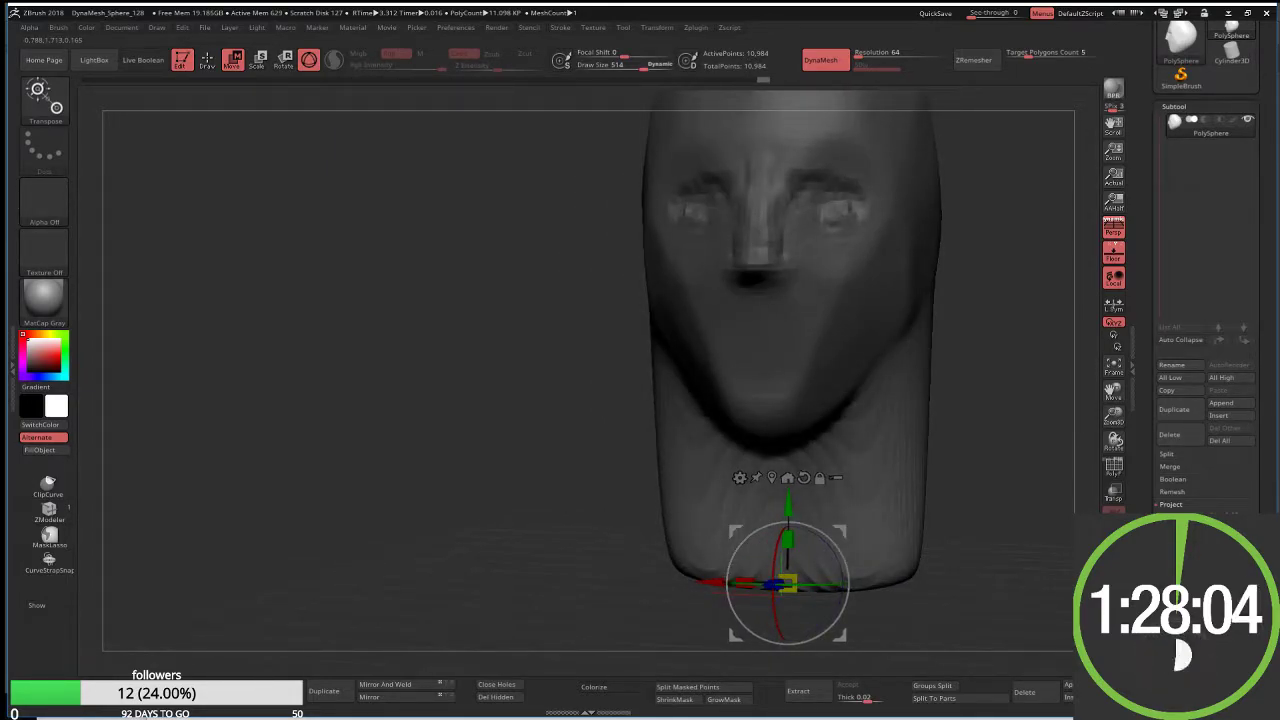
left_click_drag(435, 438, 490, 390, "ctrl")
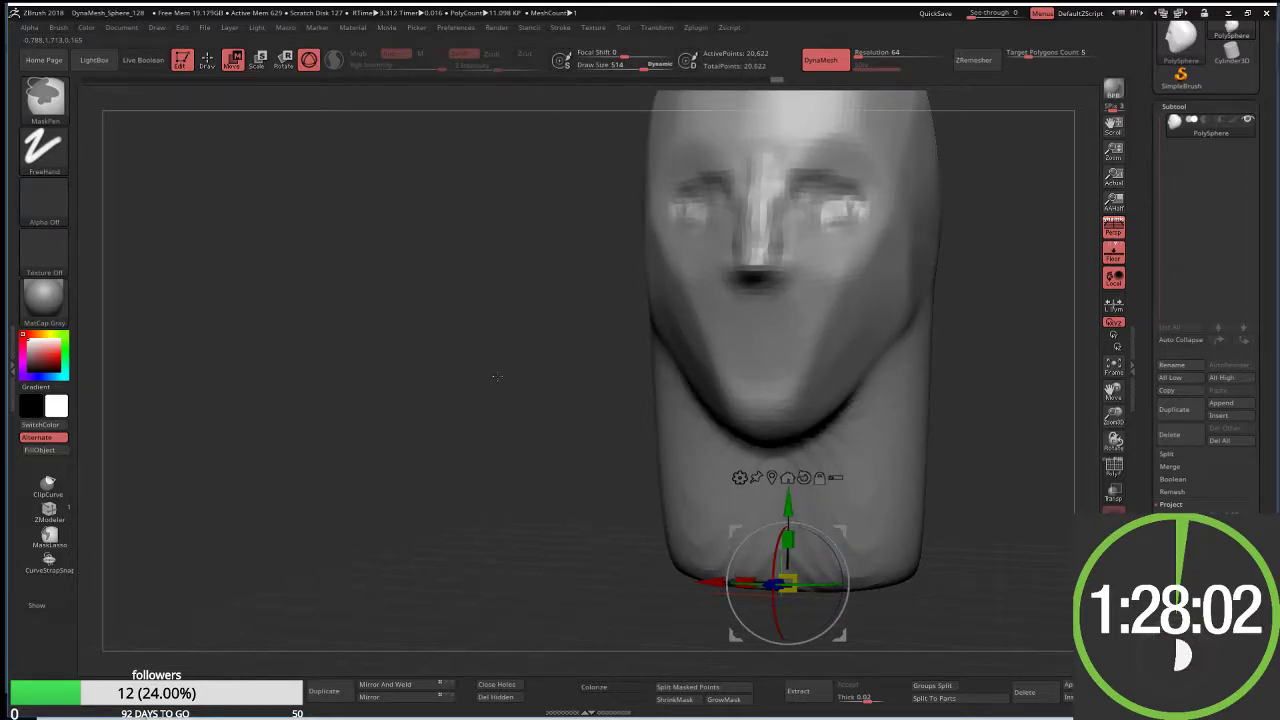
right_click_drag(450, 400, 420, 470)
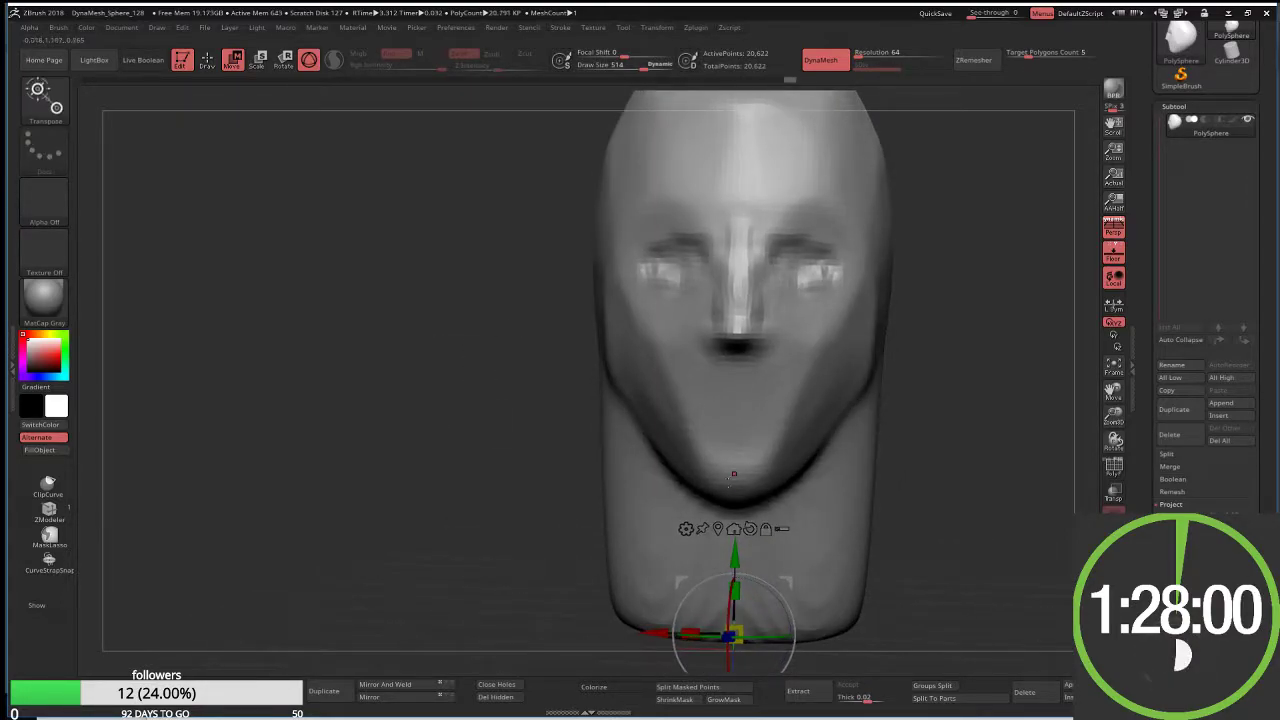
Step: With Move Topological, pull the neck sides inward to slim the neck
key("q")
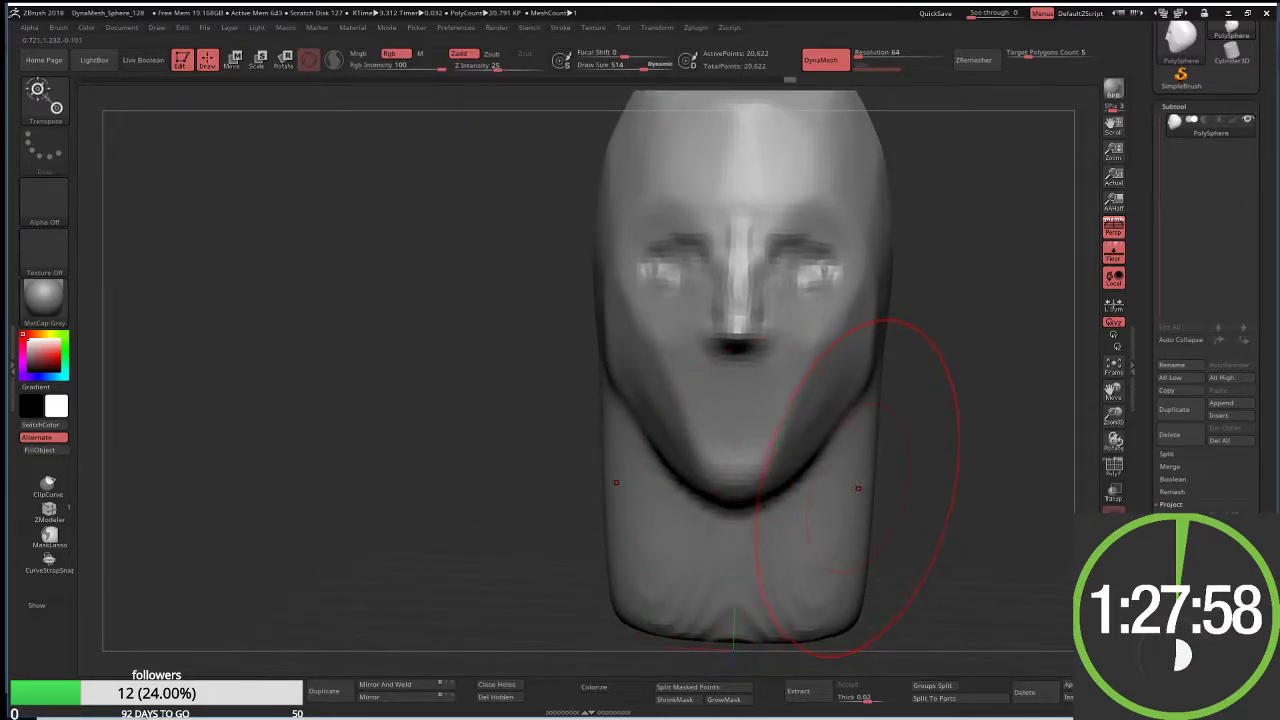
key("b")
key("m")
key("t")
mouse_move(882, 468)
left_mouse_down()
mouse_move(834, 445)
mouse_move(860, 477)
left_mouse_up()
mouse_move(872, 540)
left_mouse_down()
mouse_move(822, 577)
mouse_move(823, 538)
left_mouse_up()
left_click_drag(843, 464, 870, 400)
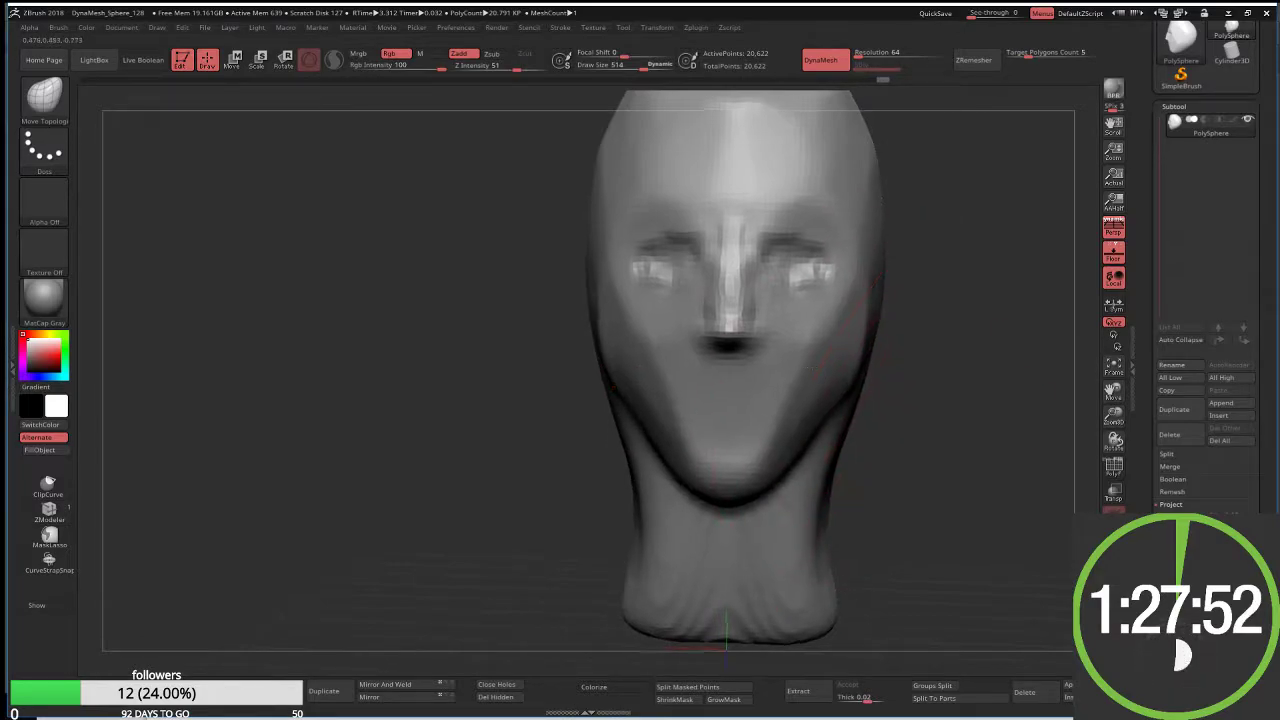
mouse_move(950, 430)
left_mouse_down()
mouse_move(773, 430)
mouse_move(760, 470)
mouse_move(800, 470)
mouse_move(768, 506)
left_mouse_up()
Step: At brush size 331, reshape the cheek and jawline below the ear and the brow profile
key("s")
mouse_move(768, 506)
right_mouse_down()
mouse_move(790, 498)
mouse_move(720, 566)
mouse_move(671, 486)
mouse_move(841, 459)
right_mouse_up()
left_click_drag(835, 445, 862, 425)
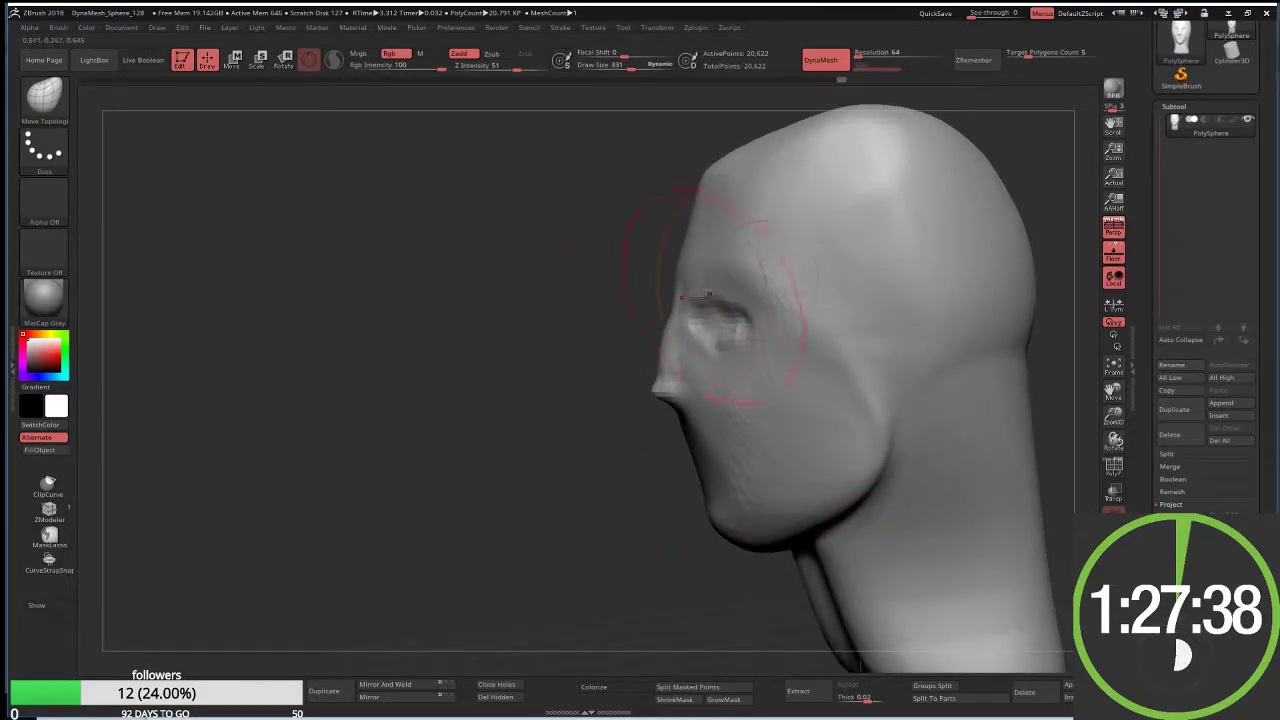
left_click_drag(710, 295, 680, 230, "shift")
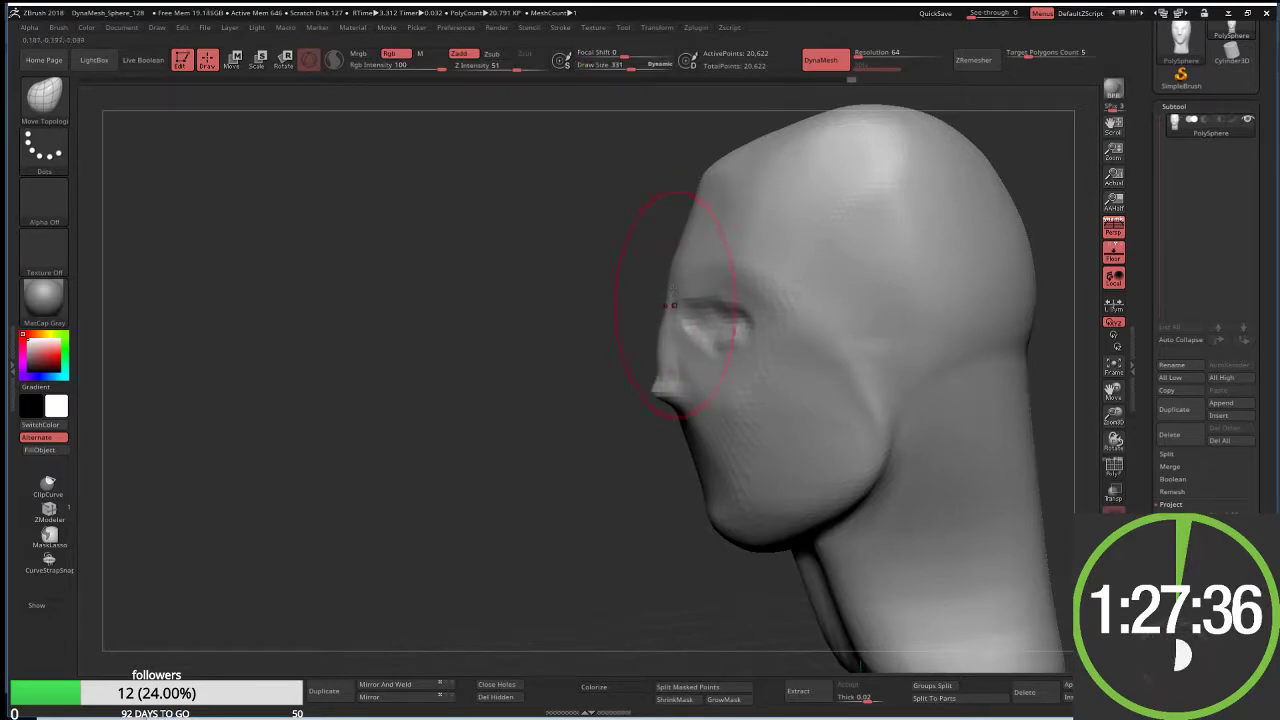
key("b")
key("c")
key("b")
left_click_drag(657, 304, 614, 366, "shift")
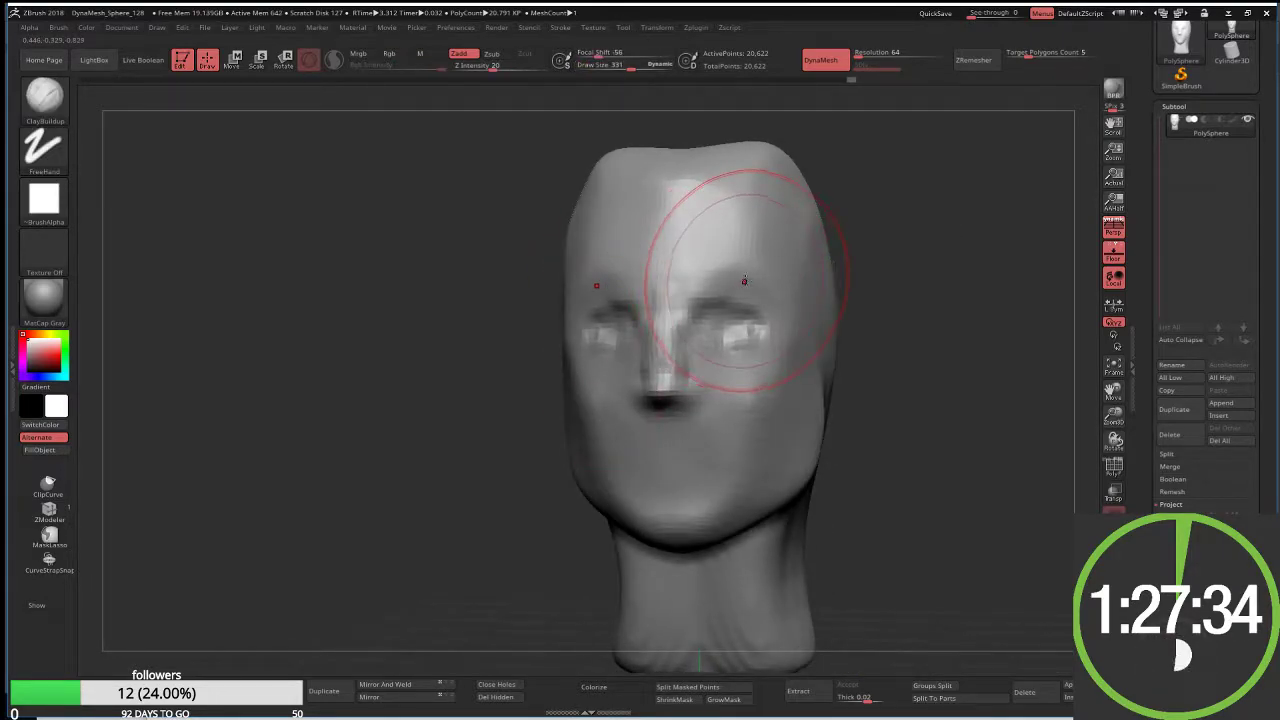
Step: Build a brow ridge and wrinkles across the forehead with ClayBuildup
key("s")
mouse_move(726, 277)
left_mouse_down()
mouse_move(714, 277)
mouse_move(790, 300)
mouse_move(698, 287)
mouse_move(700, 250)
mouse_move(686, 243)
left_mouse_up()
right_click_drag(686, 243, 706, 200)
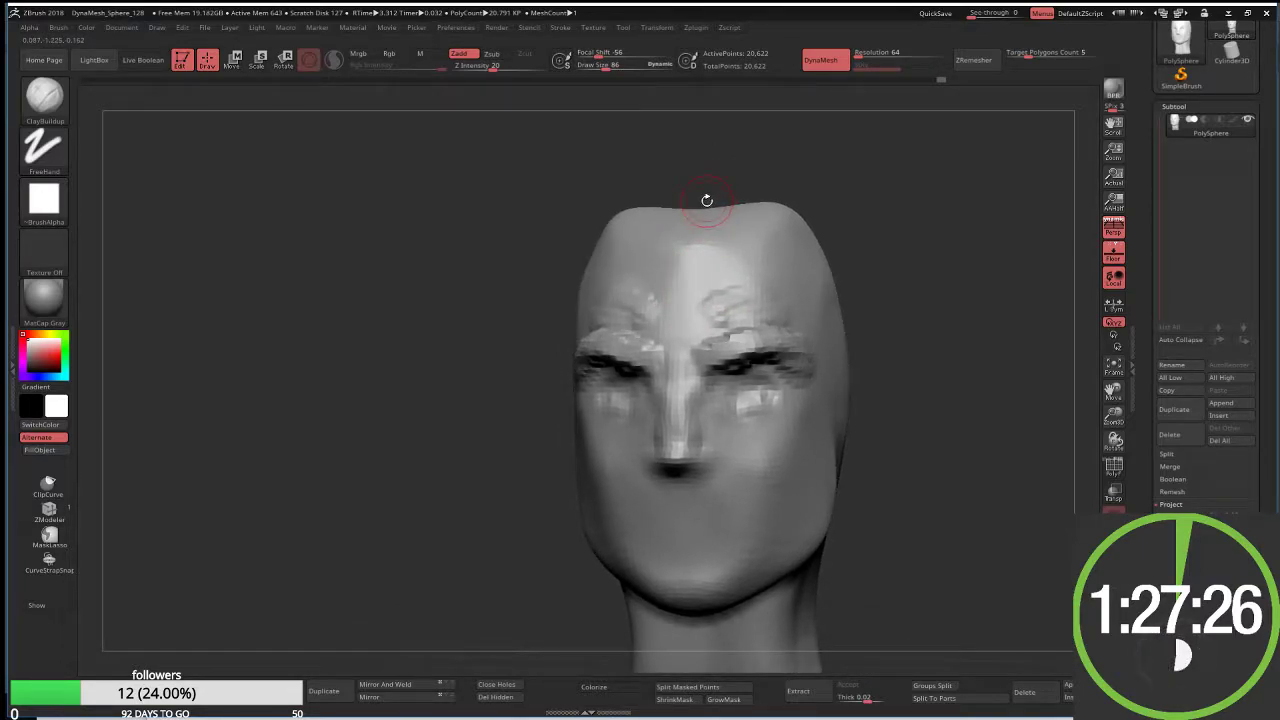
Step: With Move Topological at about size 674, pull up the crown and round out the back of the head
key("b")
key("m")
key("t")
key("s")
left_click_drag(718, 192, 702, 200)
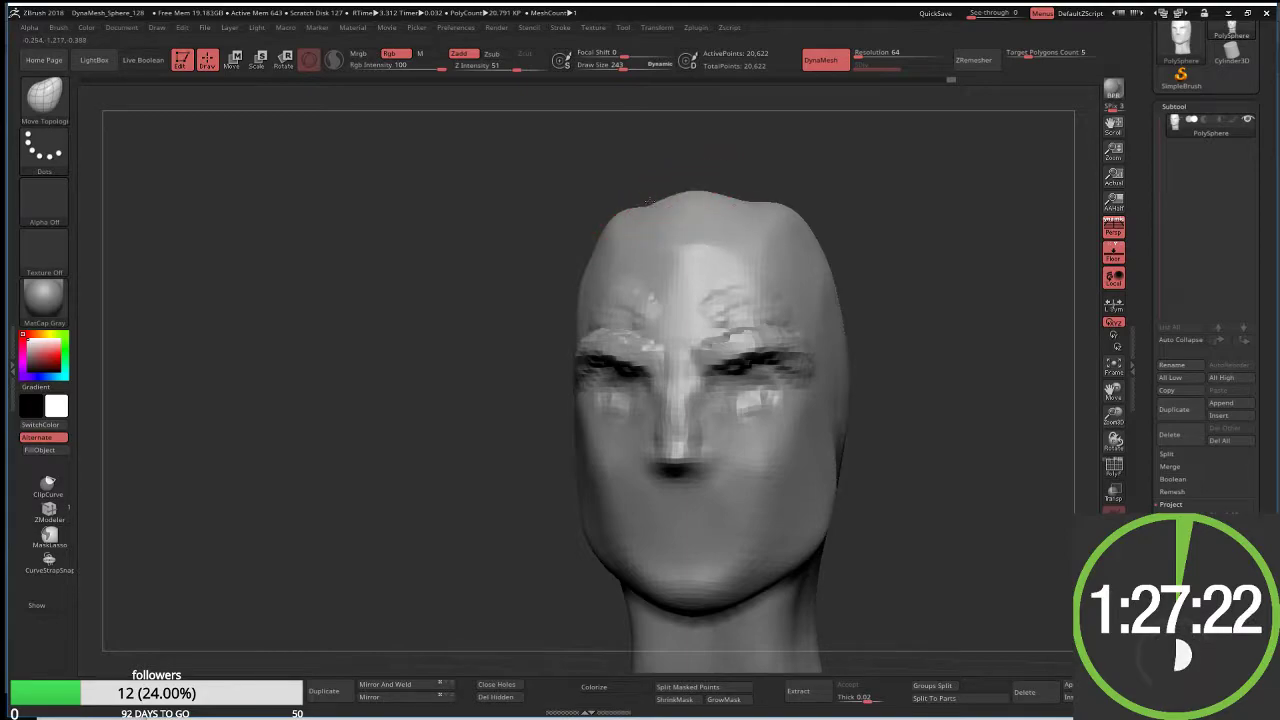
key("s")
mouse_move(737, 206)
left_mouse_down()
mouse_move(786, 213)
mouse_move(800, 190)
left_mouse_up()
left_click_drag(940, 250, 860, 260)
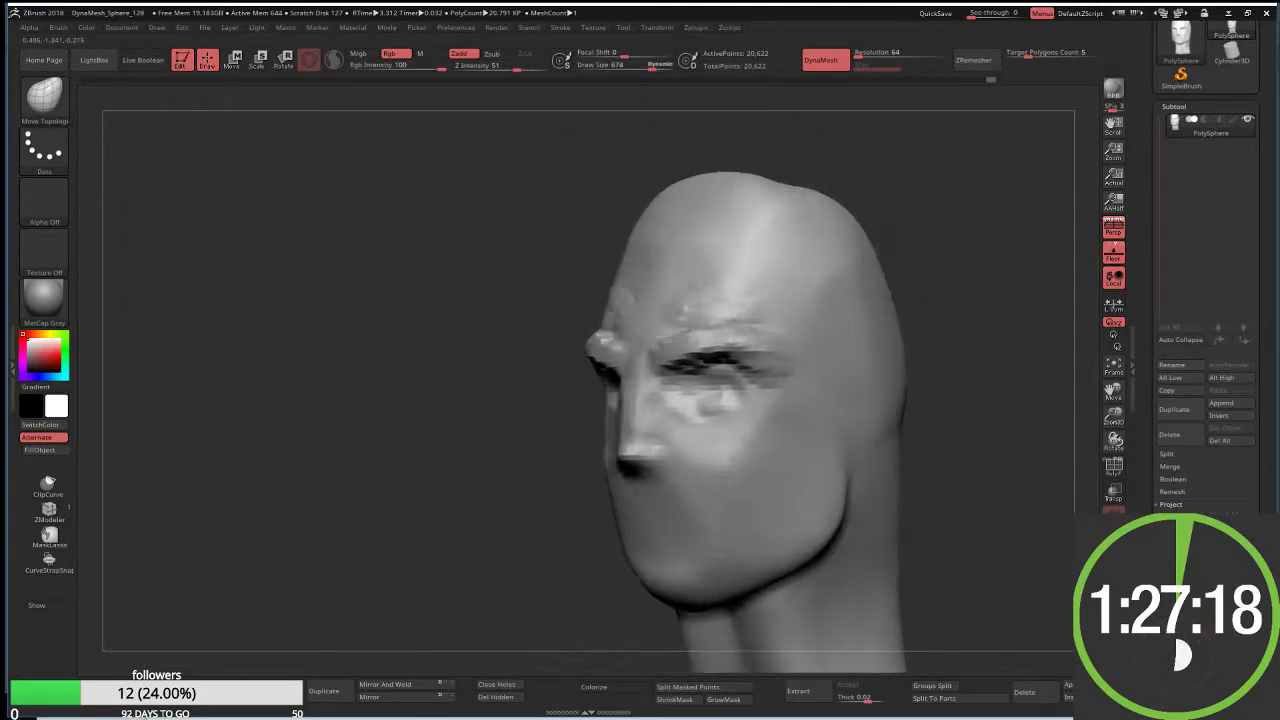
left_click_drag(714, 177, 760, 168)
mouse_move(960, 260)
left_mouse_down()
mouse_move(706, 257)
mouse_move(813, 234)
left_mouse_up()
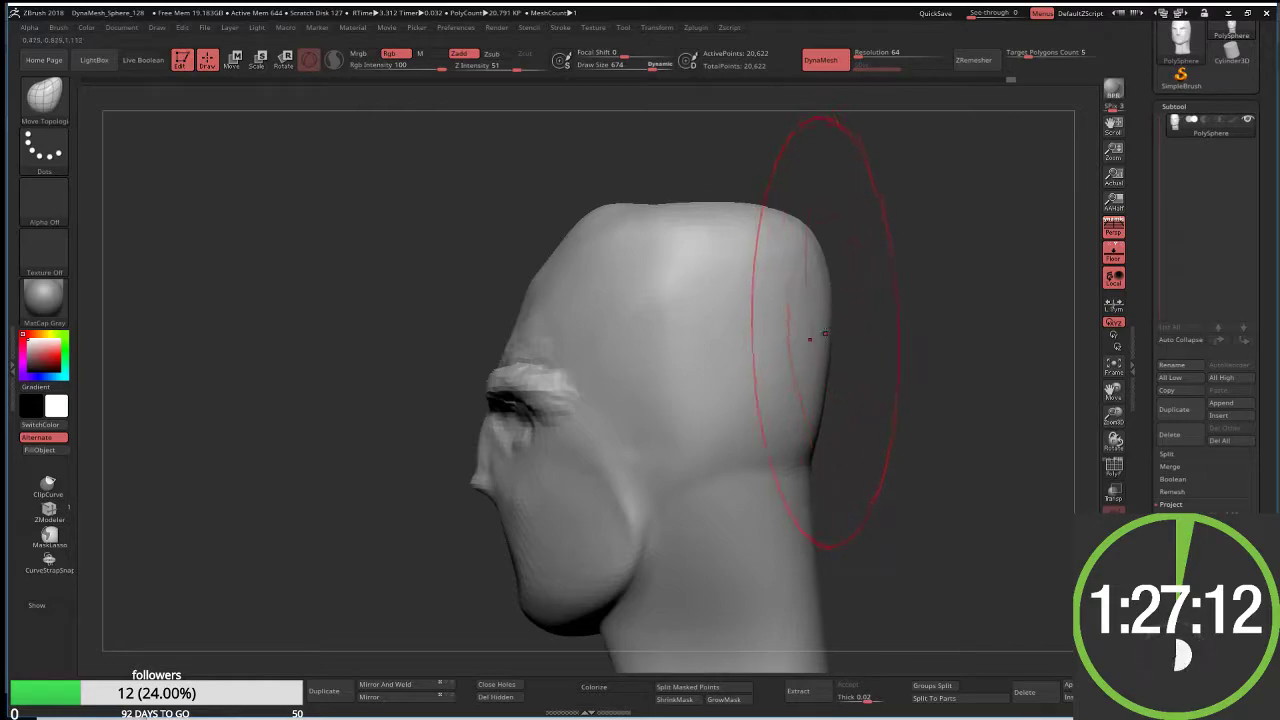
left_click_drag(810, 338, 850, 335)
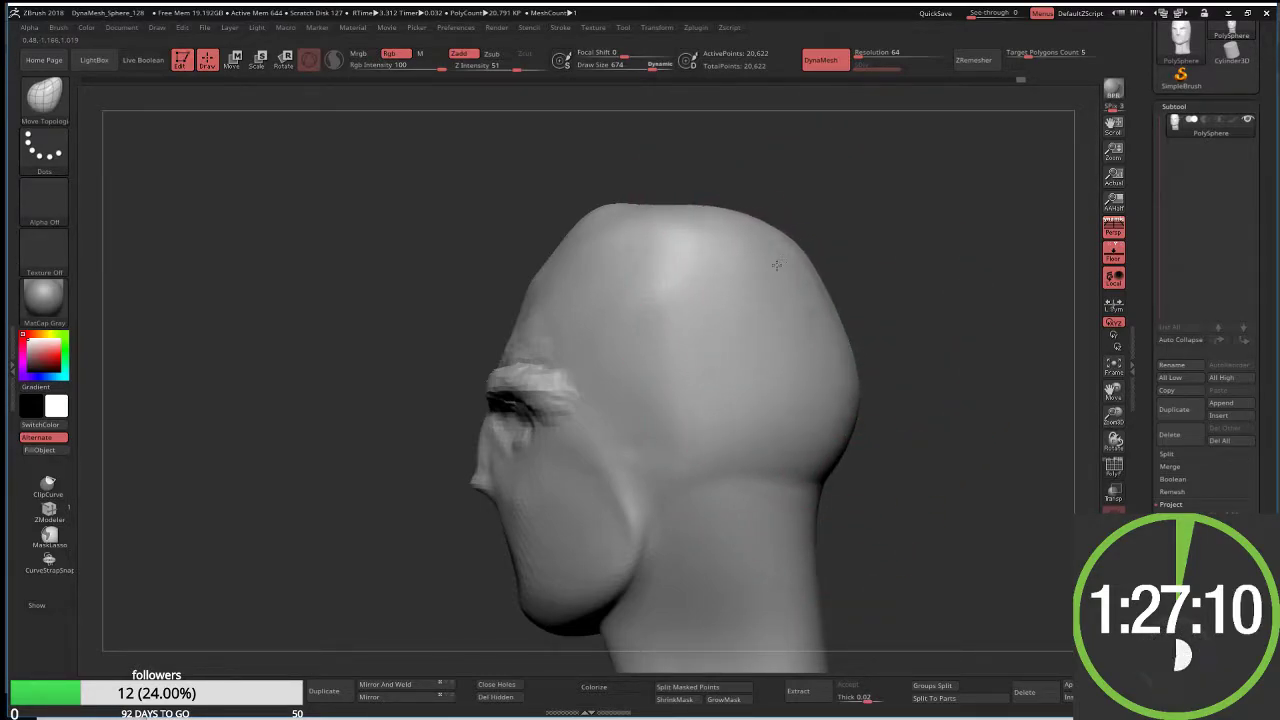
mouse_move(894, 457)
left_mouse_down()
mouse_move(944, 461)
mouse_move(849, 358)
mouse_move(720, 328)
left_mouse_up()
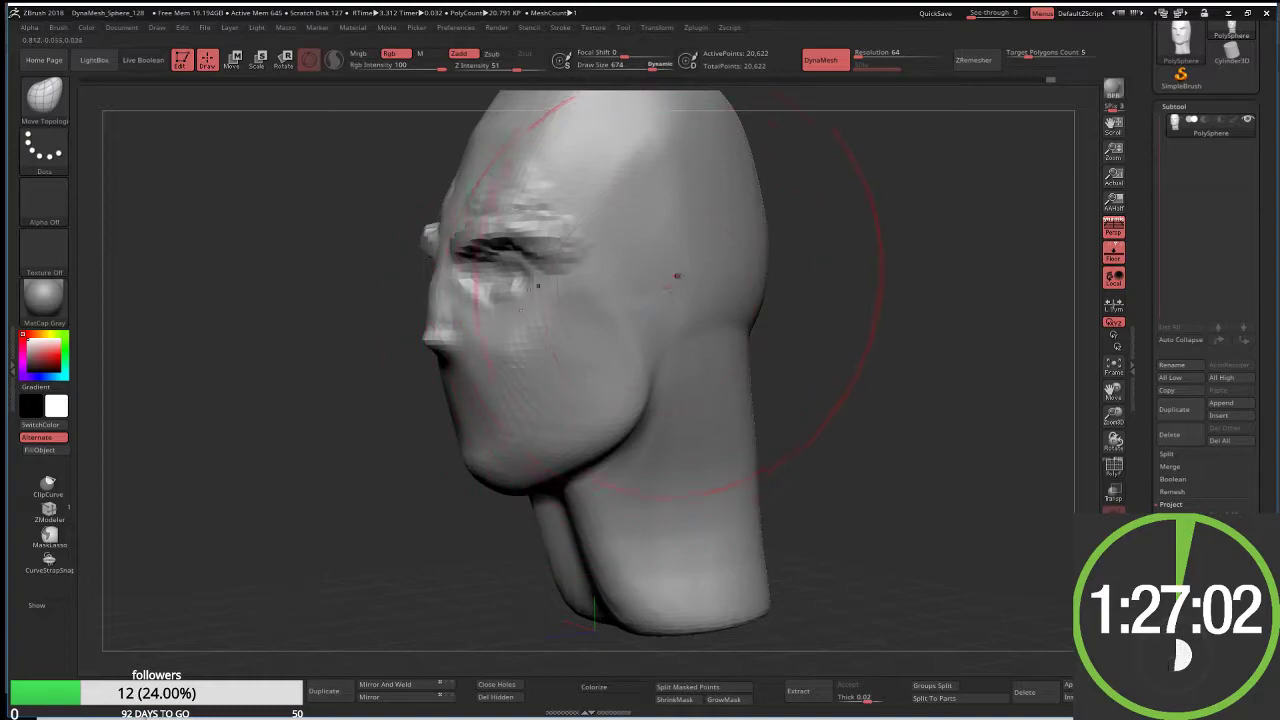
left_click_drag(677, 275, 670, 286)
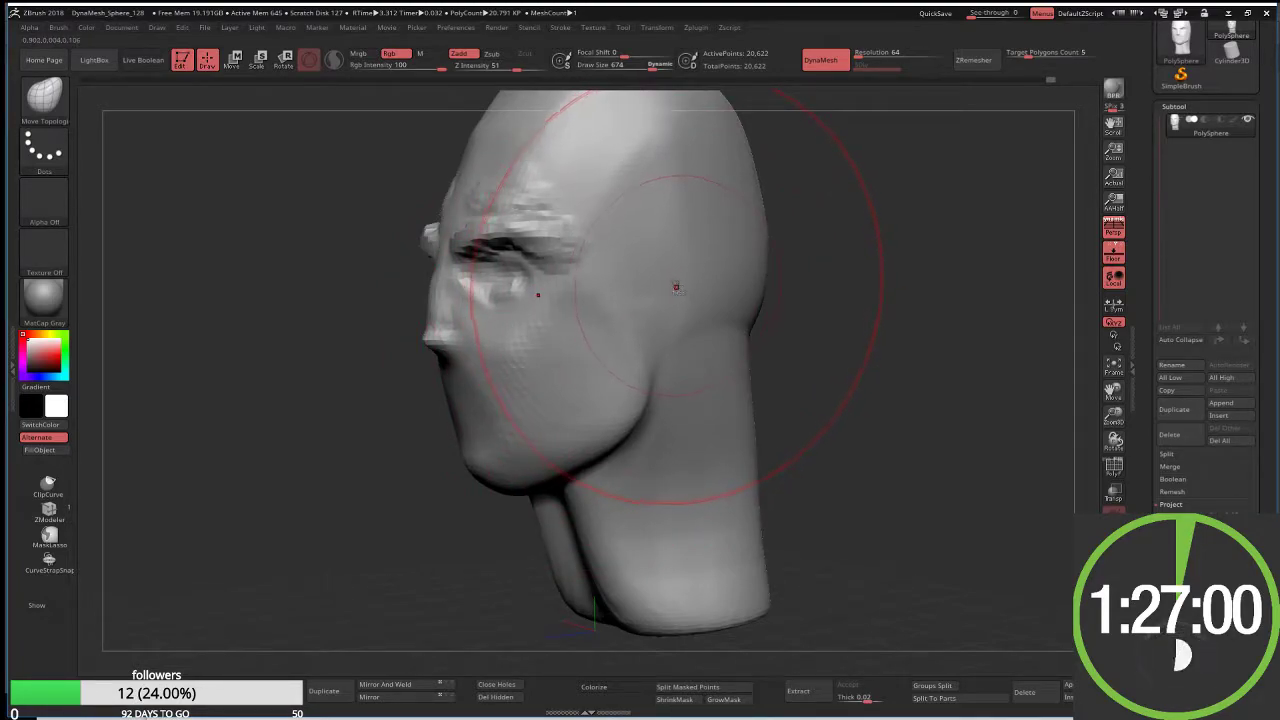
Step: Mask a patch on the side of the head and invert the mask to isolate the ear area
key("s")
key("ctrl")
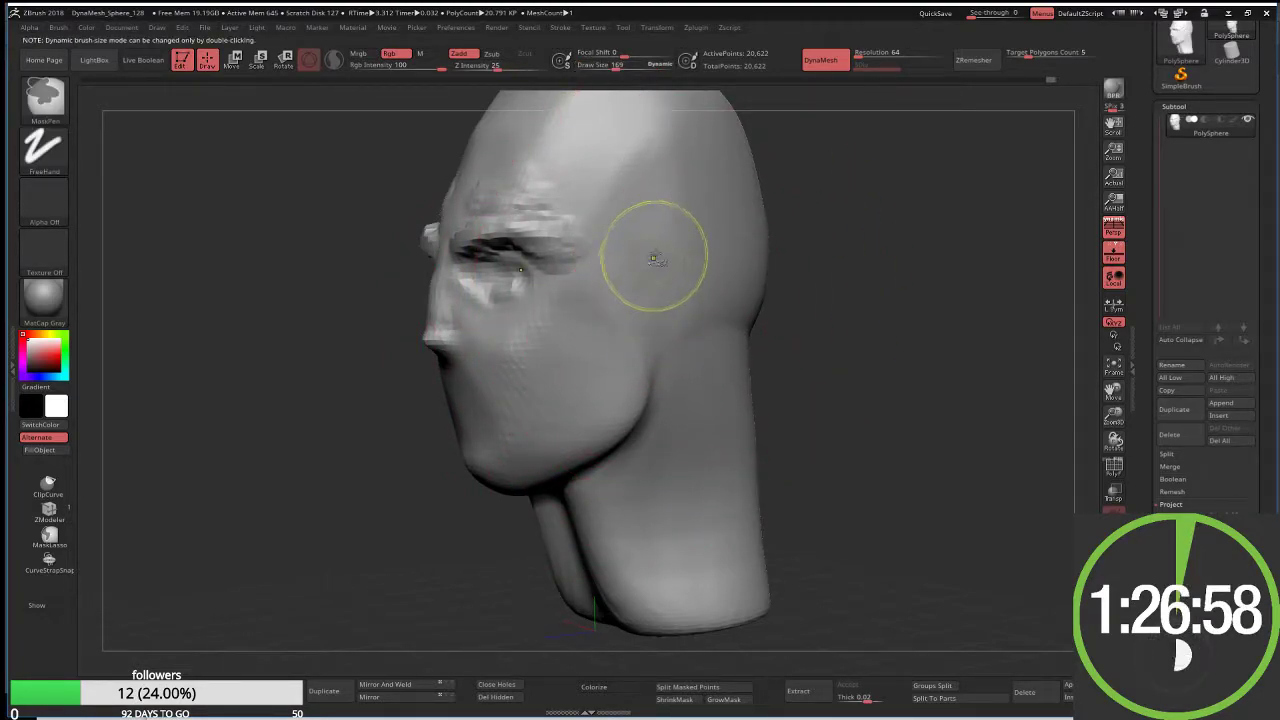
left_click_drag(653, 258, 656, 268, "ctrl")
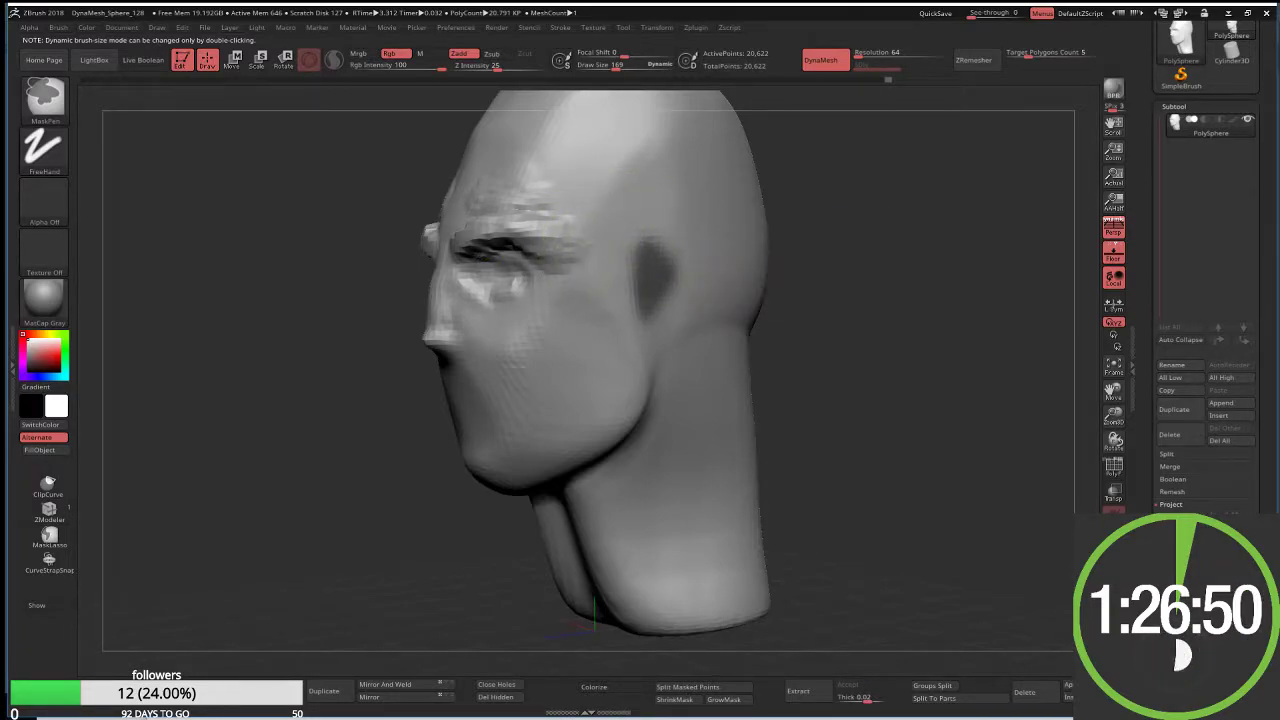
left_click(862, 274, "ctrl")
mouse_move(857, 277)
left_mouse_down()
mouse_move(893, 281)
mouse_move(727, 296)
left_mouse_up()
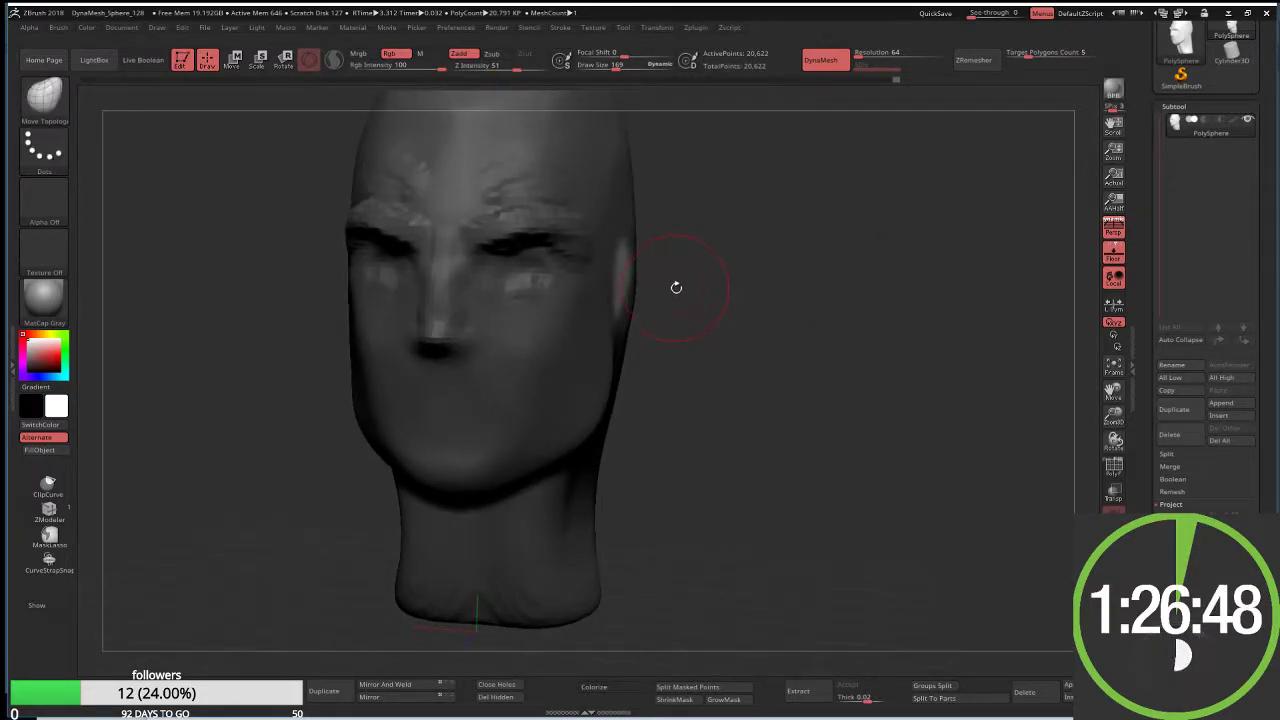
Step: Use Transpose to pull the ear patch outward from the head and scale it up
key("w")
left_click(627, 281)
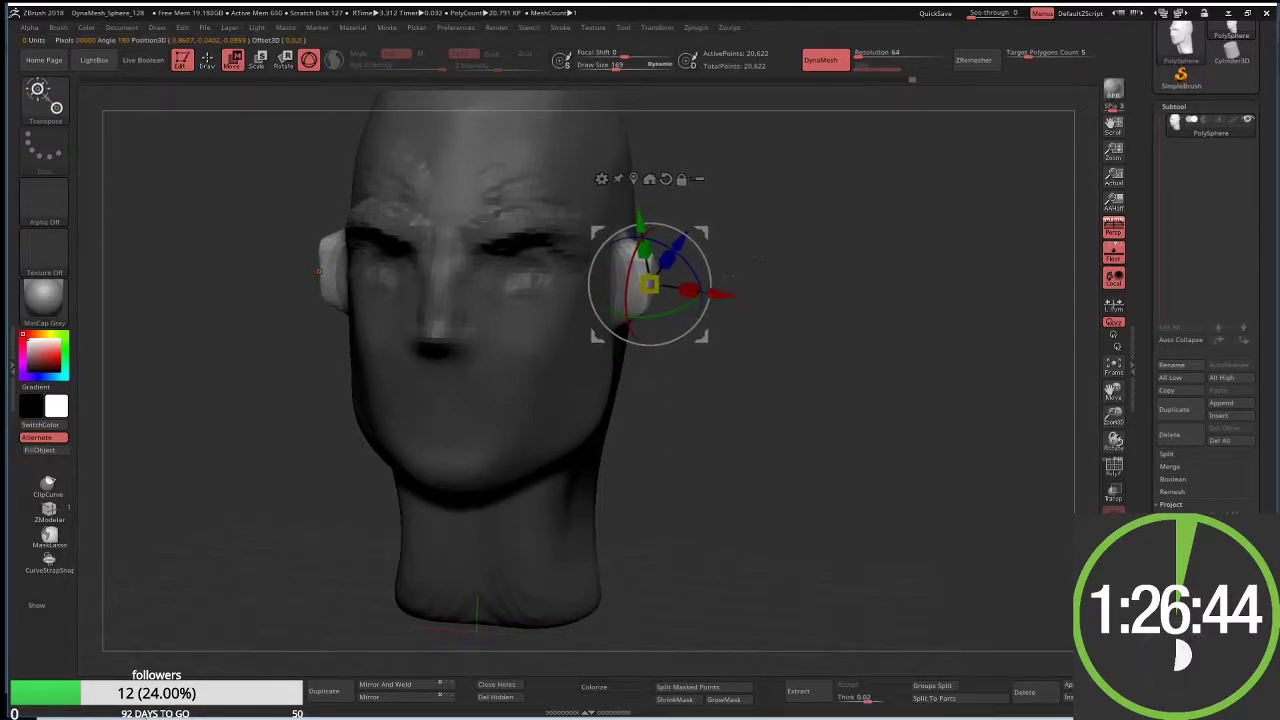
left_click_drag(313, 271, 537, 270)
left_click_drag(650, 285, 673, 267)
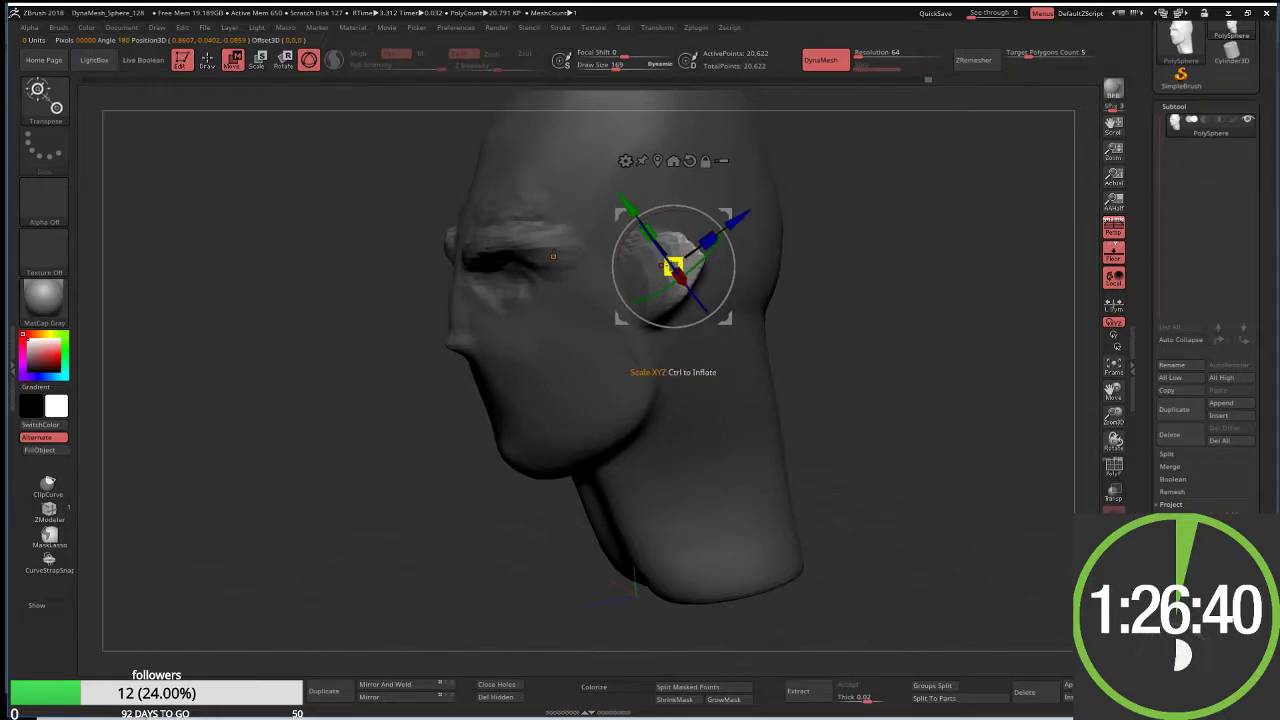
mouse_move(673, 266)
left_mouse_down()
mouse_move(686, 256)
mouse_move(669, 237)
mouse_move(720, 211)
left_mouse_up()
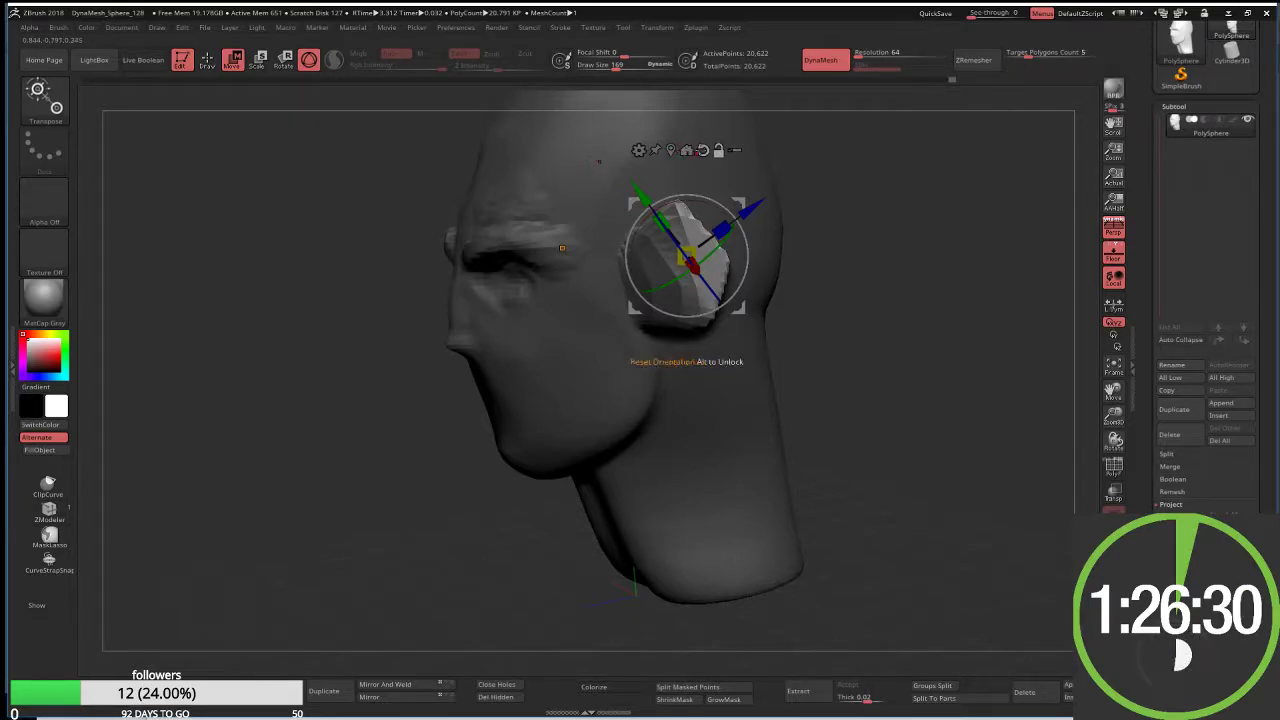
left_click(703, 150)
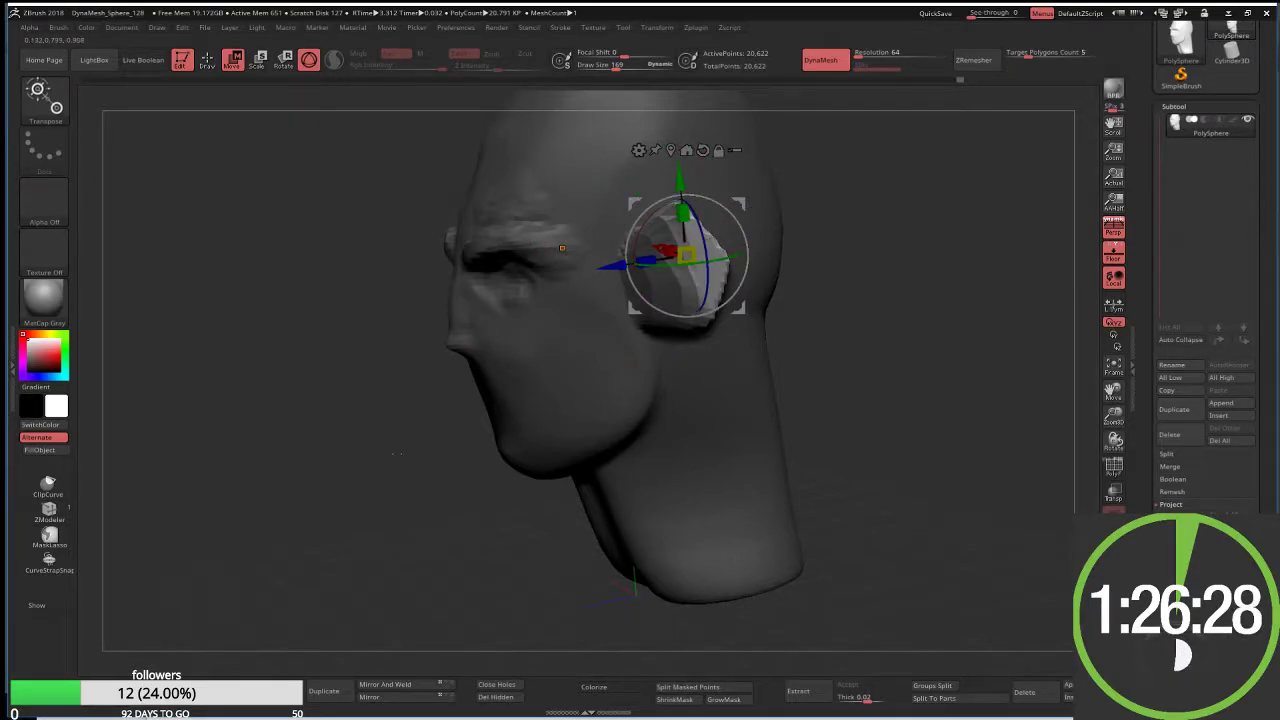
Step: Tilt the ears back, stretch them vertically, then clear the mask and remesh to 22,581 points
mouse_move(395, 453)
left_mouse_down()
mouse_move(631, 357)
mouse_move(618, 357)
left_mouse_up()
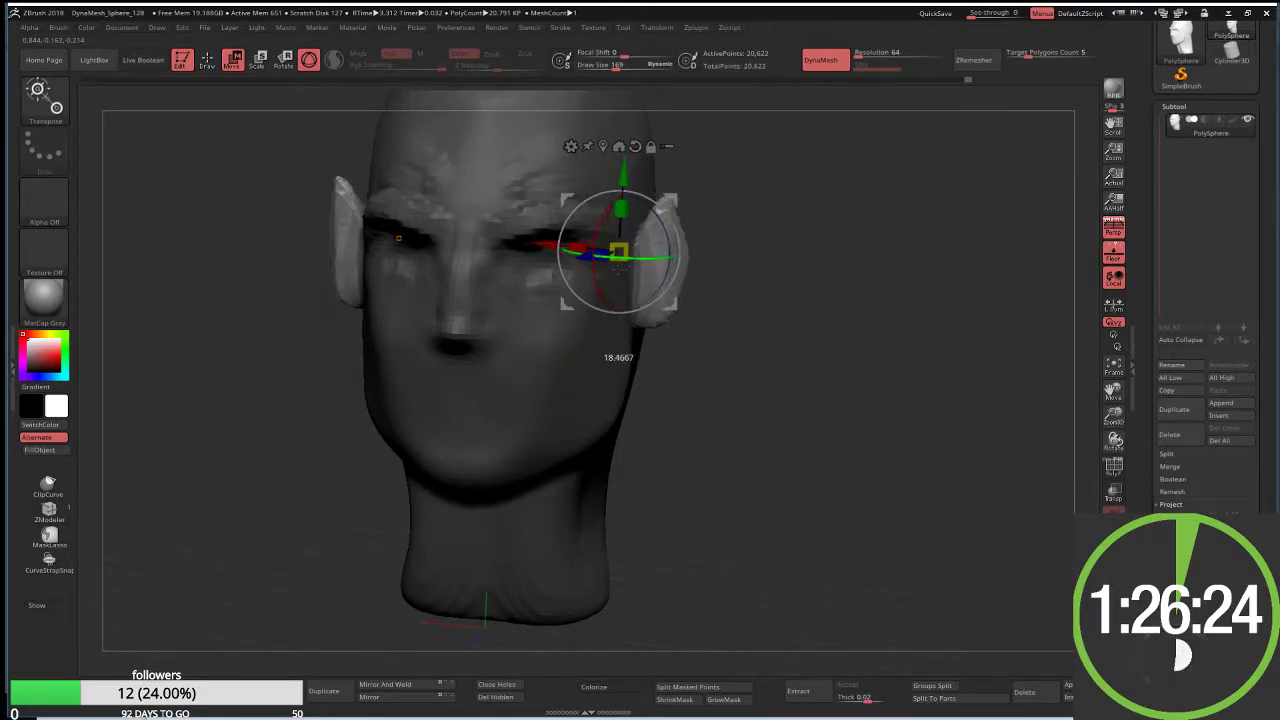
left_click_drag(850, 400, 700, 400)
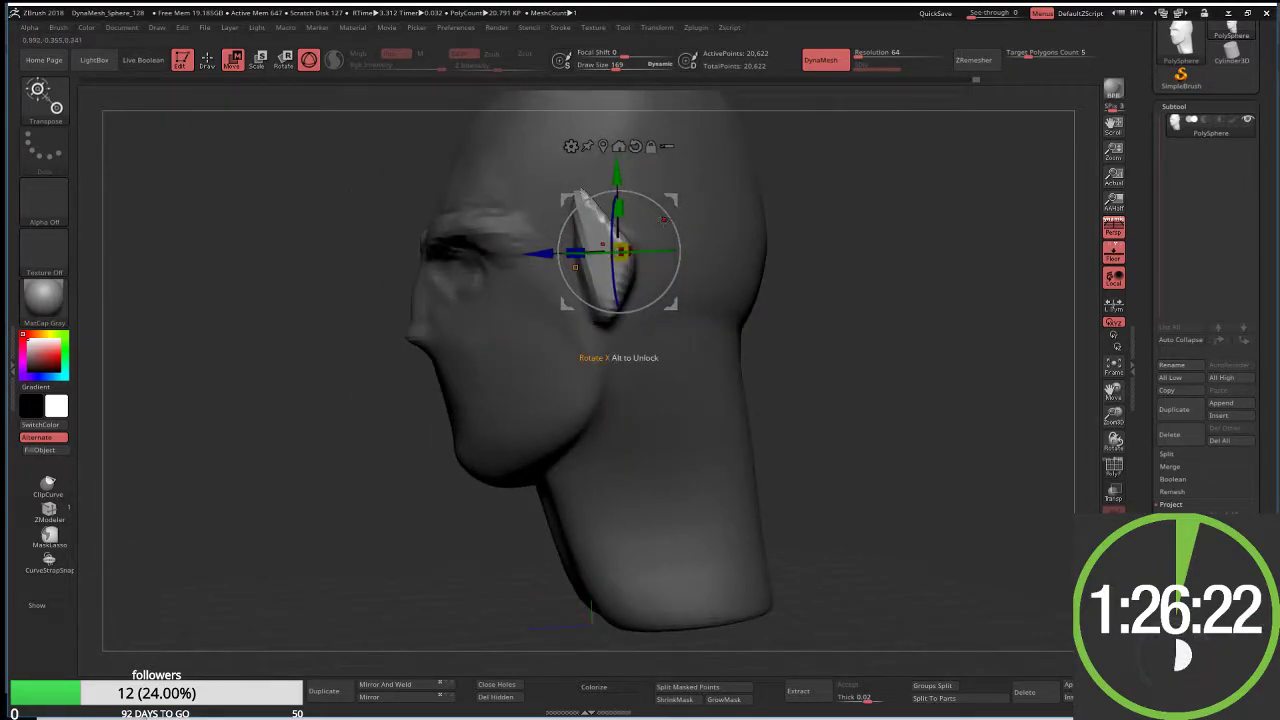
left_click_drag(618, 350, 646, 366)
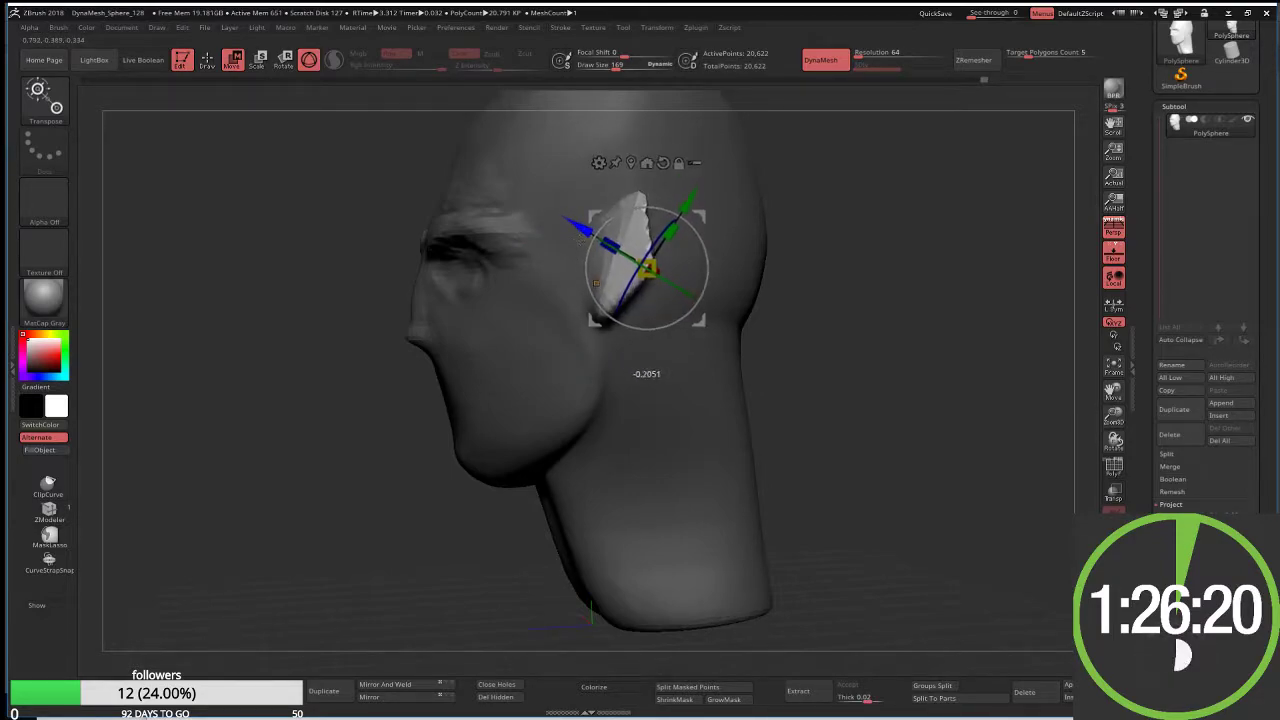
mouse_move(240, 450)
left_mouse_down()
mouse_move(386, 451)
mouse_move(370, 451)
left_mouse_up()
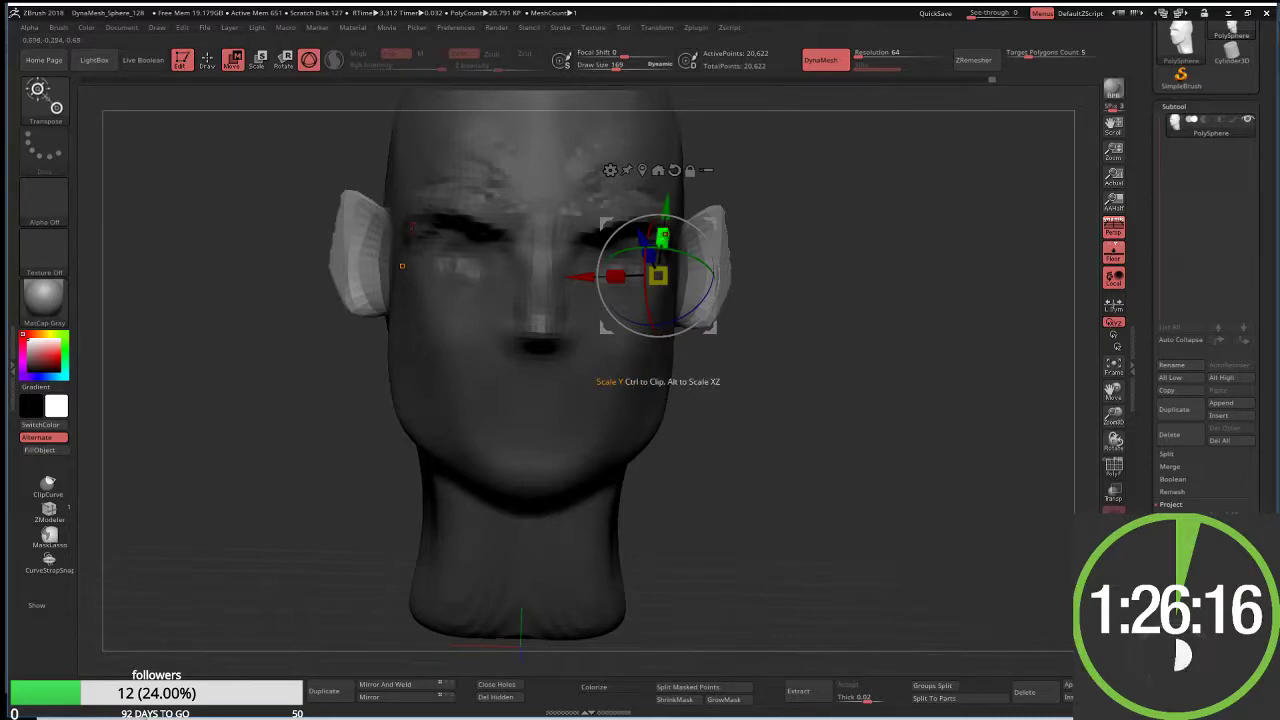
left_click_drag(662, 237, 662, 234)
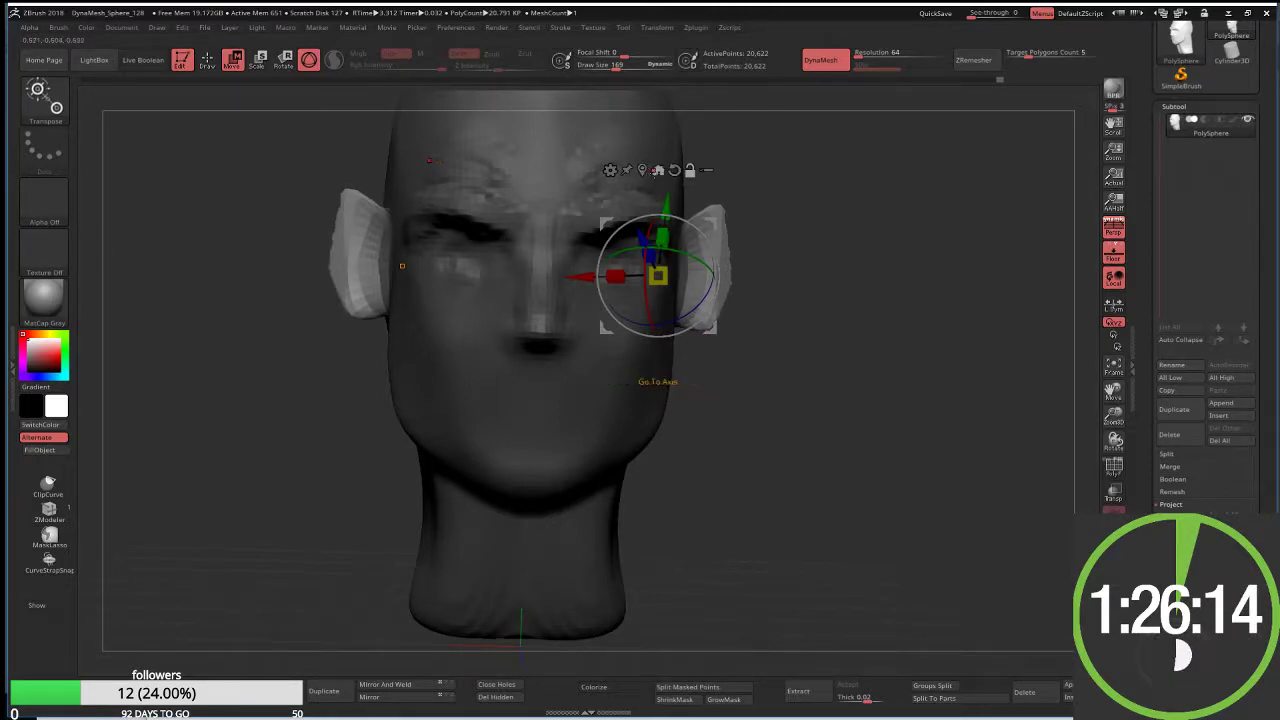
left_click_drag(660, 236, 652, 231)
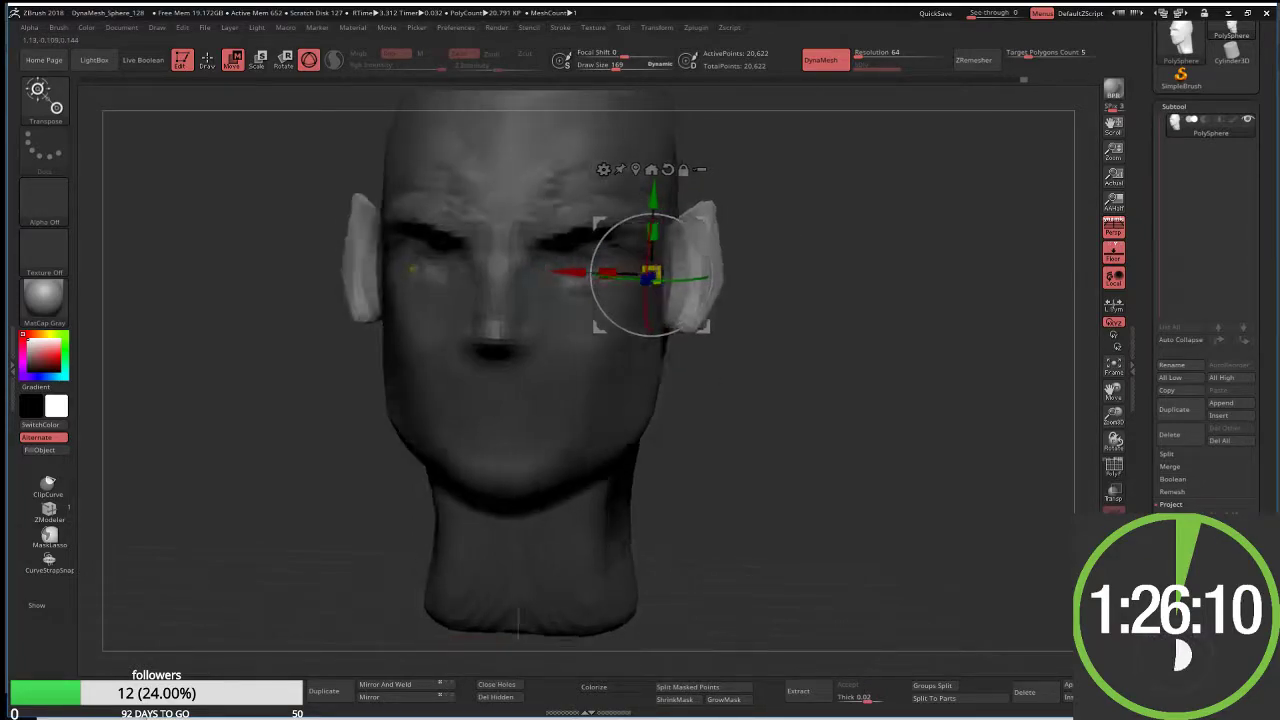
left_click_drag(412, 268, 567, 287)
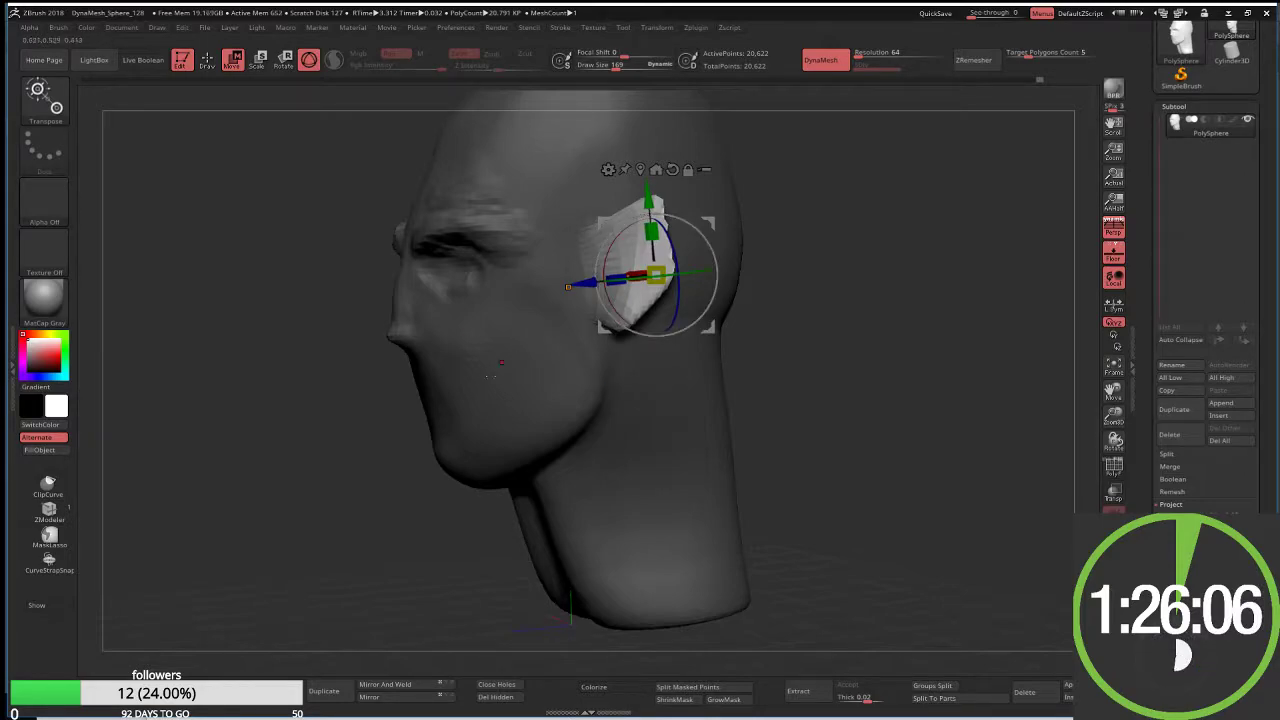
left_click_drag(320, 460, 677, 317, "ctrl")
Step: Inflate both ears with the Inflat brush at draw size 69
key("q")
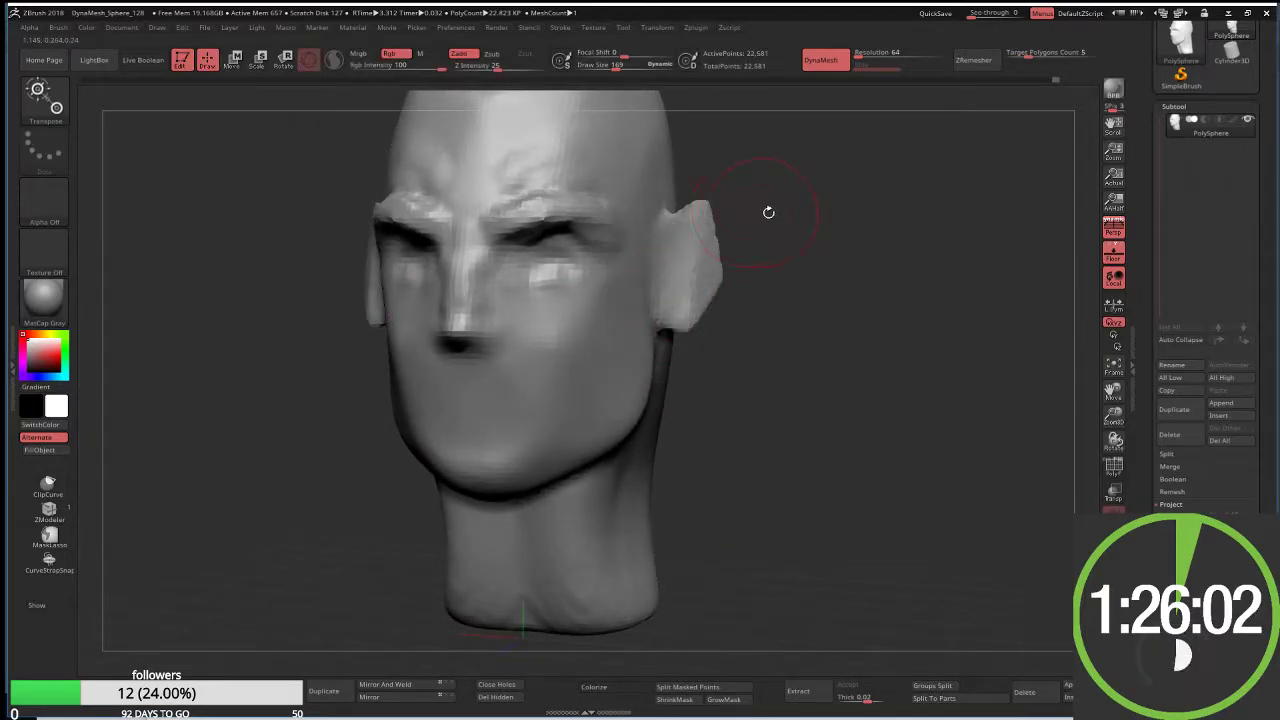
key("s")
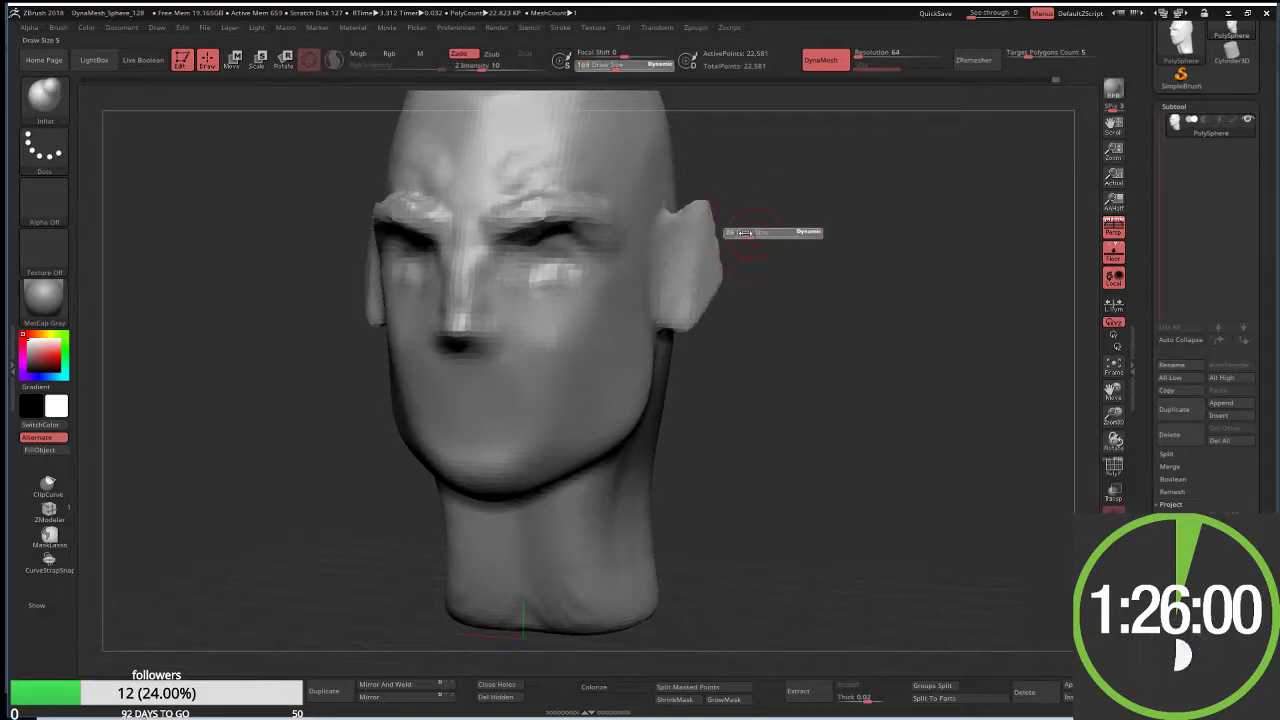
mouse_move(758, 234)
left_mouse_down()
mouse_move(742, 234)
mouse_move(683, 318)
left_mouse_up()
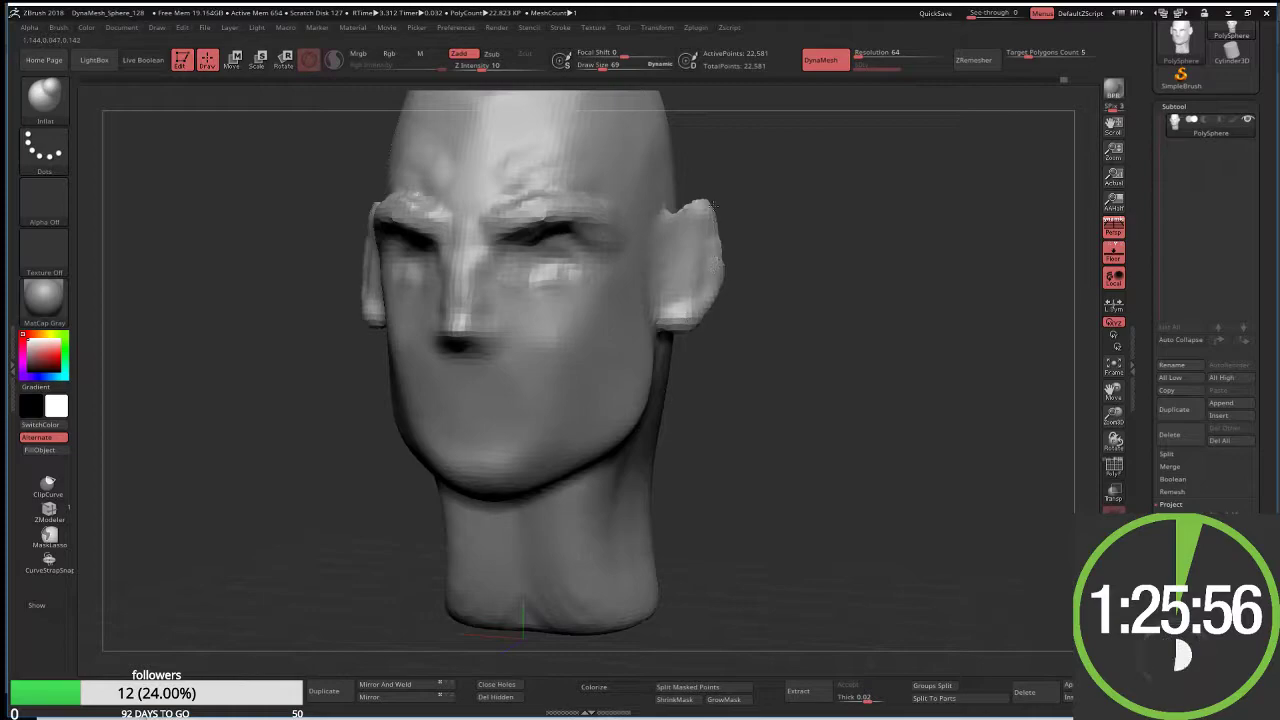
left_click_drag(690, 230, 740, 250)
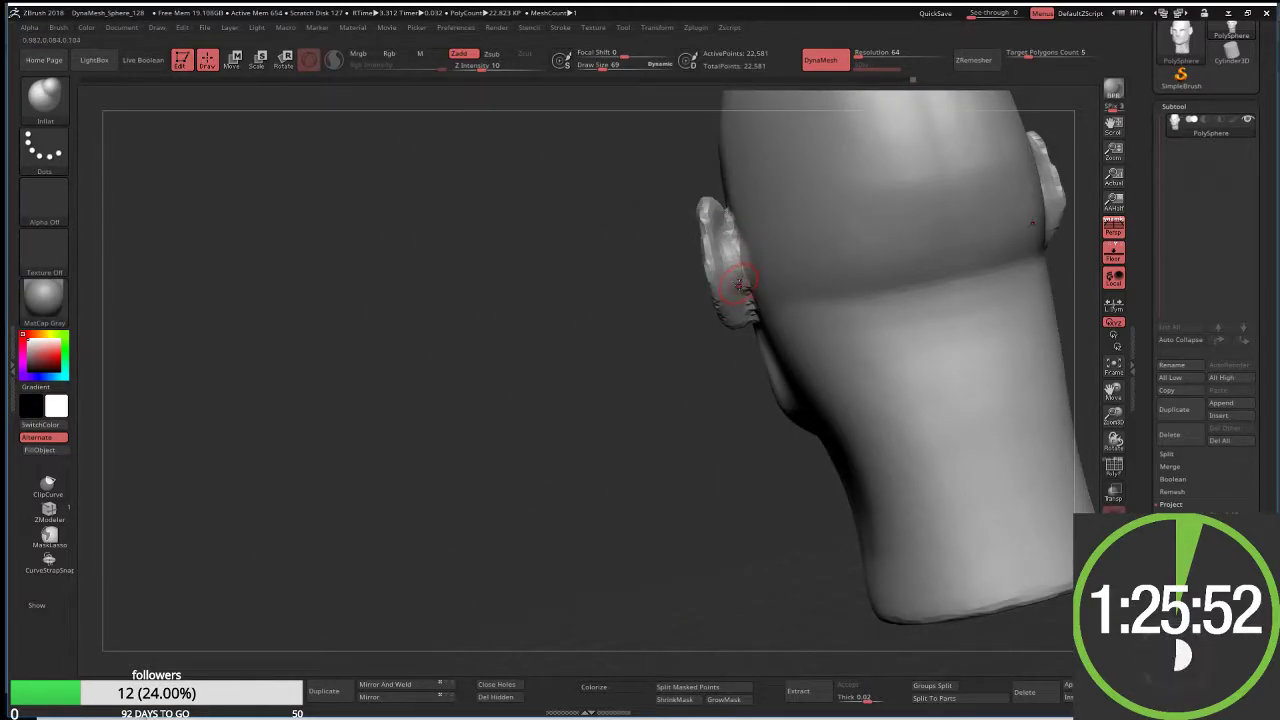
key("b")
key("c")
key("b")
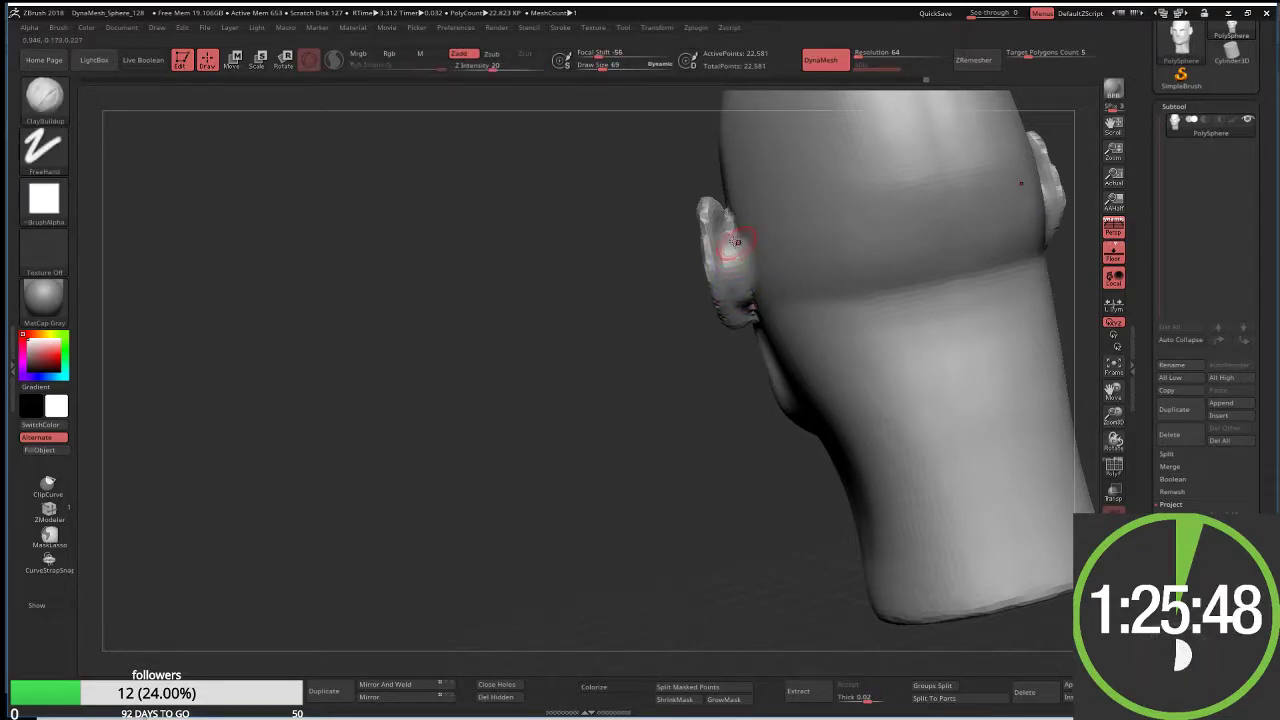
Step: At brush size 163, sculpt cheekbone ridges on both cheeks
mouse_move(730, 255)
right_mouse_down()
mouse_move(740, 235)
mouse_move(742, 264)
mouse_move(853, 254)
right_mouse_up()
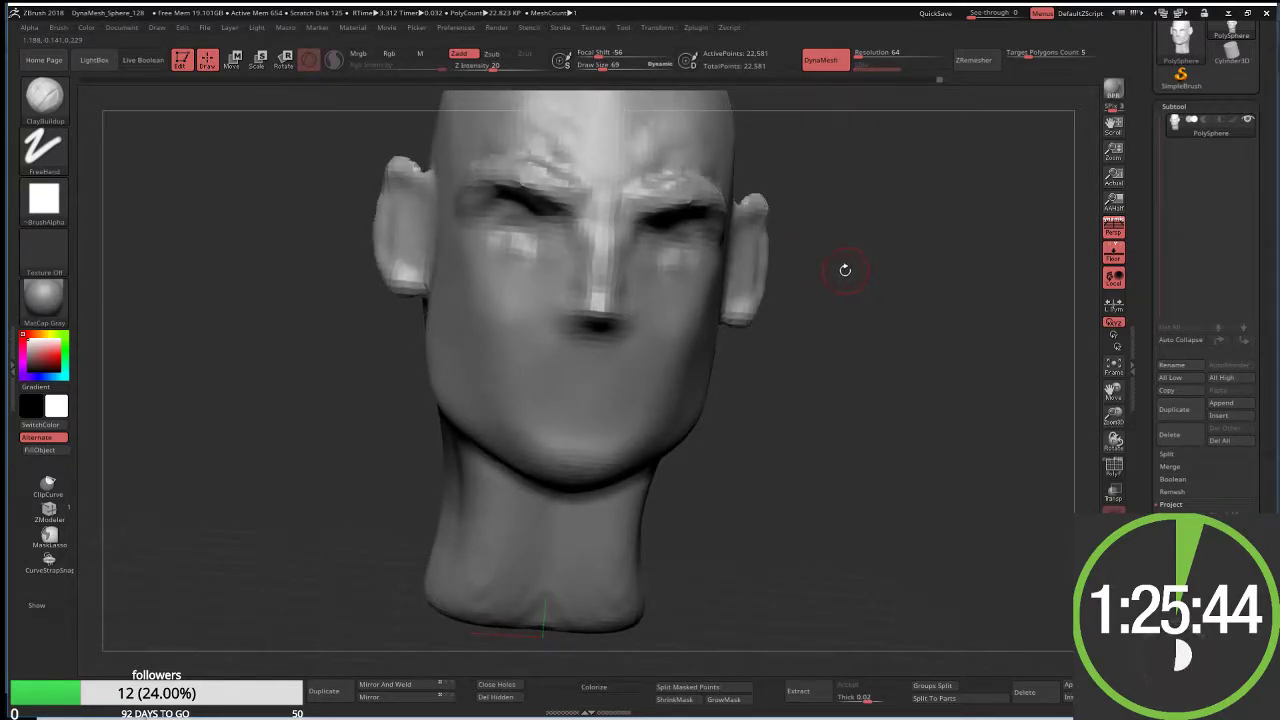
mouse_move(846, 277)
right_mouse_down()
mouse_move(789, 274)
mouse_move(735, 249)
right_mouse_up()
key("shift")
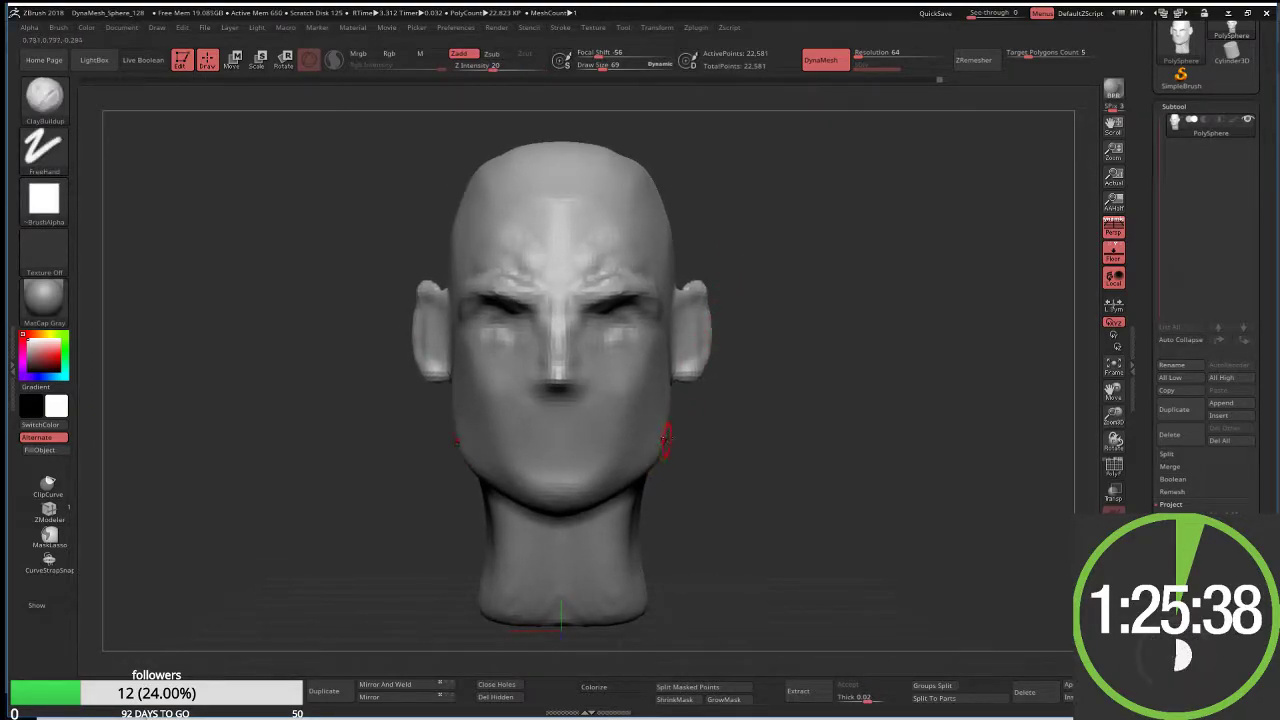
key("w")
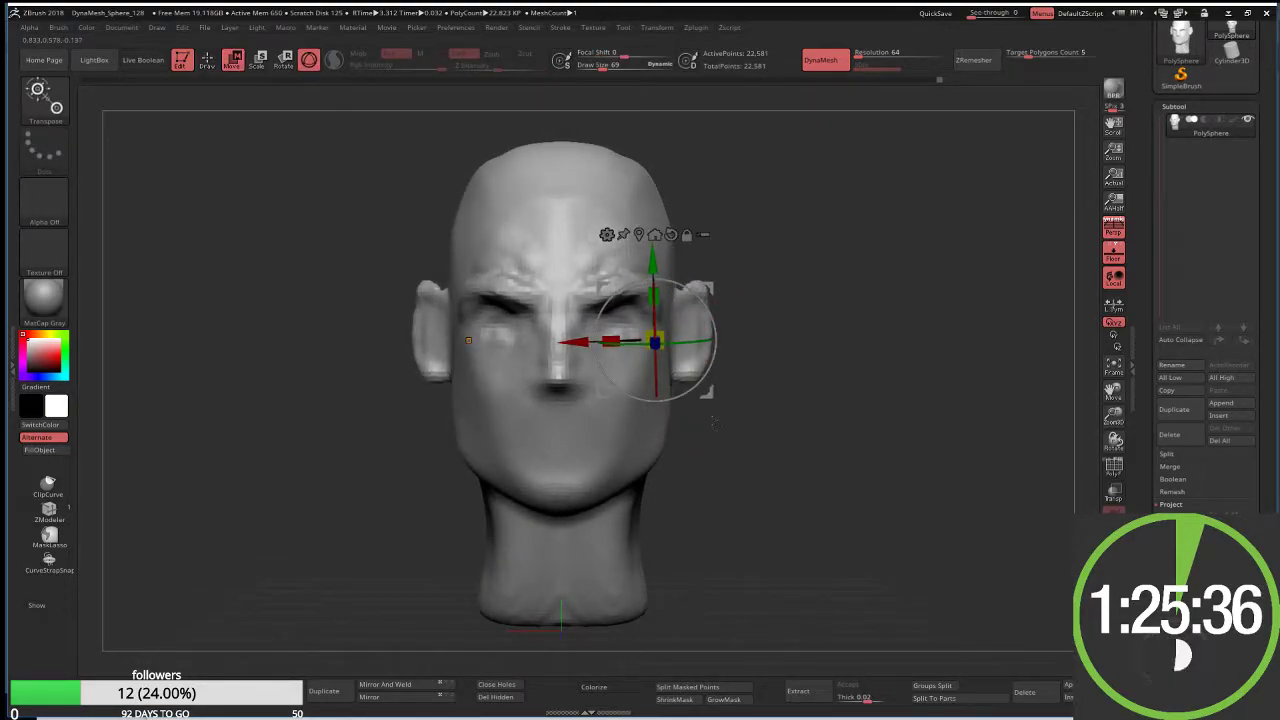
key("q")
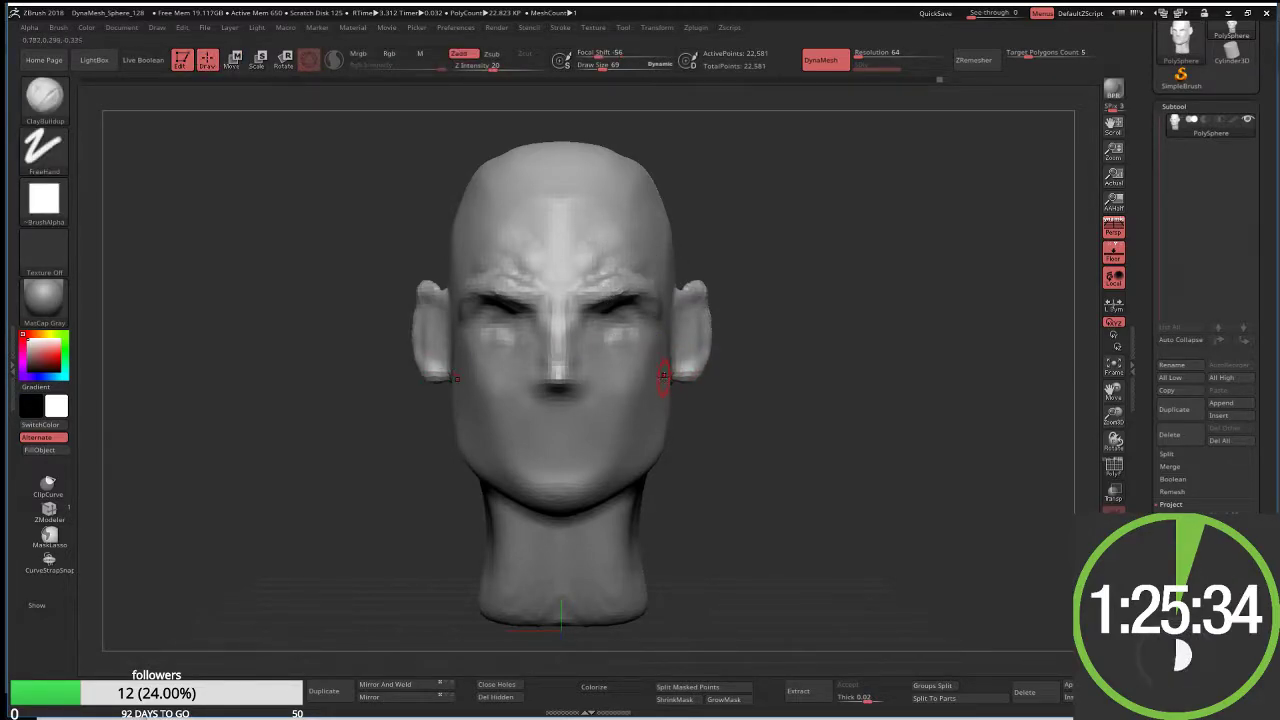
key("s")
mouse_move(660, 368)
left_mouse_down()
mouse_move(676, 368)
mouse_move(632, 345)
left_mouse_up()
left_click_drag(645, 395, 628, 335)
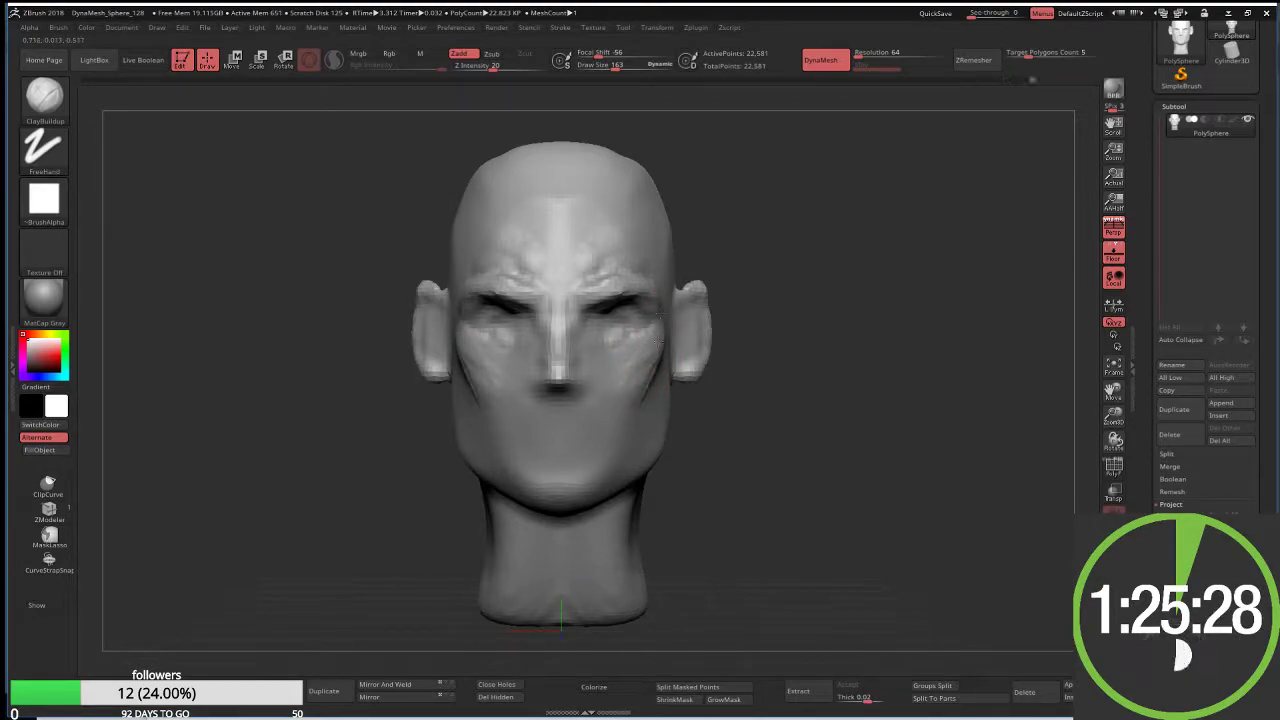
Step: Build up around the nose and mouth, then refine the nose tip and nostrils at size 104
right_click_drag(656, 343, 657, 347)
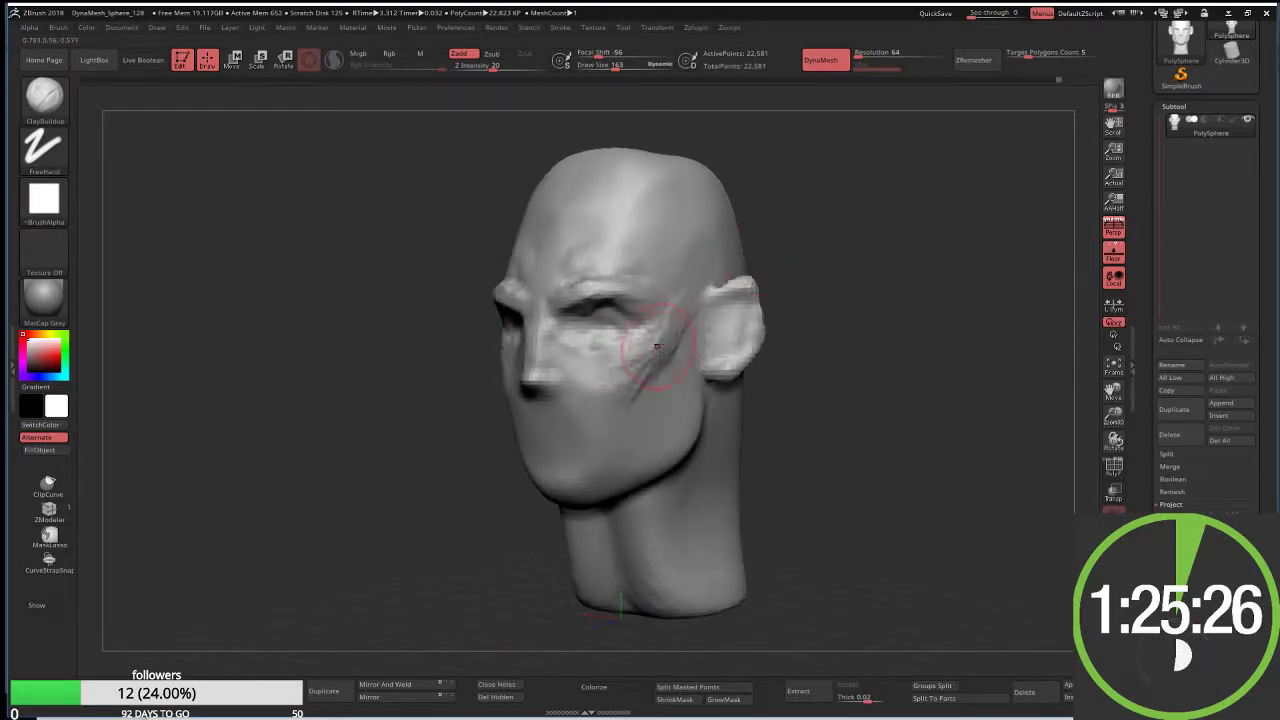
left_click_drag(590, 390, 557, 429)
mouse_move(560, 368)
left_mouse_down()
mouse_move(562, 401)
mouse_move(567, 386)
mouse_move(590, 386)
mouse_move(560, 392)
mouse_move(560, 376)
mouse_move(533, 367)
mouse_move(531, 314)
left_mouse_up()
key("s")
key("s")
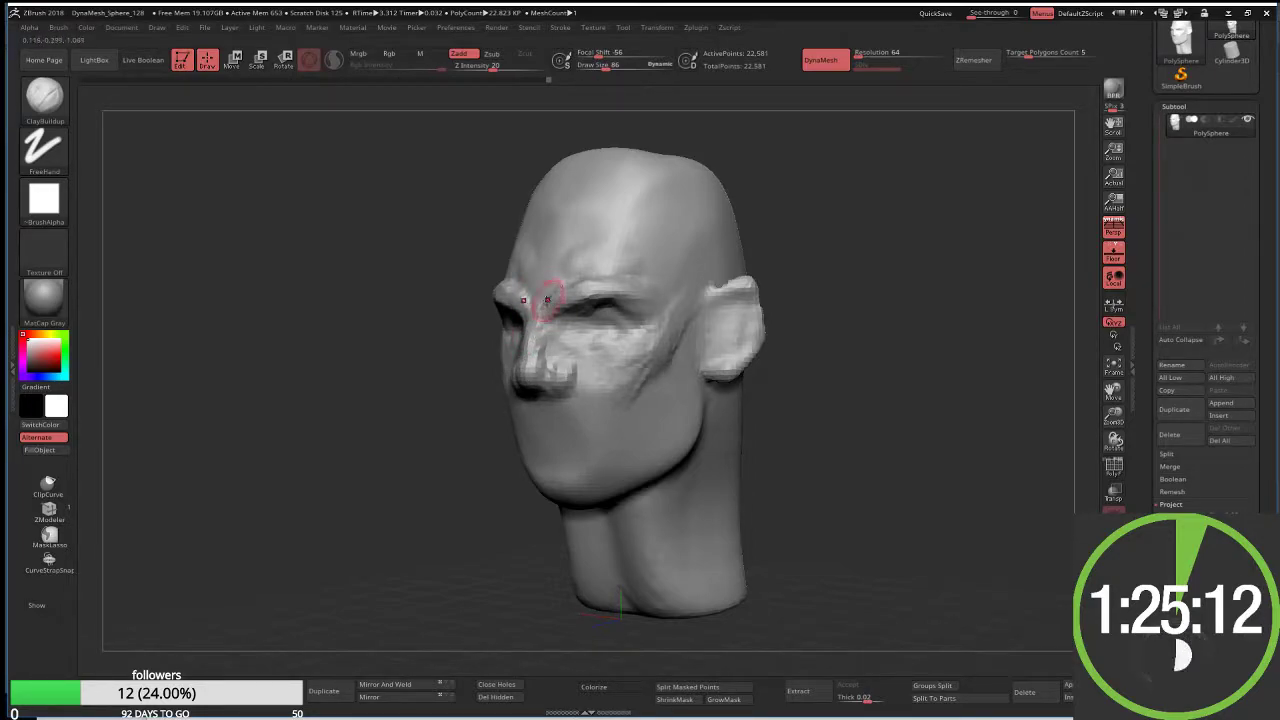
left_click_drag(547, 299, 537, 338, "shift")
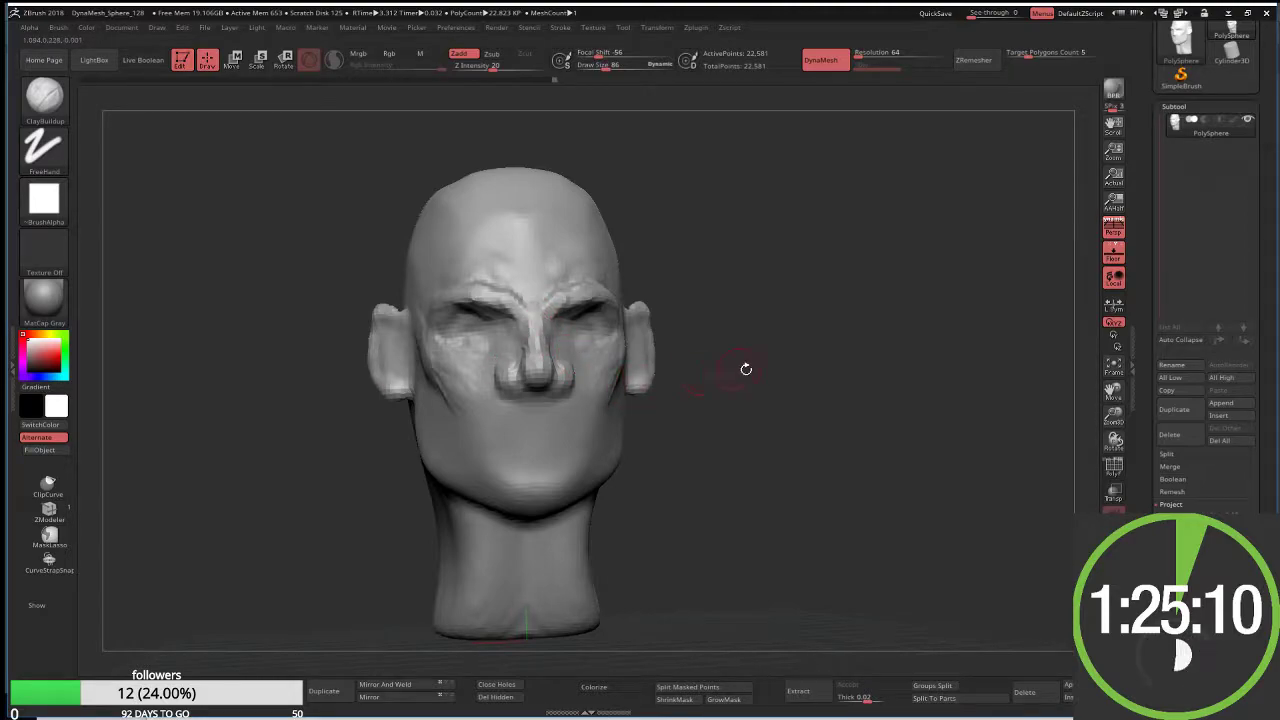
left_click_drag(746, 369, 743, 374, "alt")
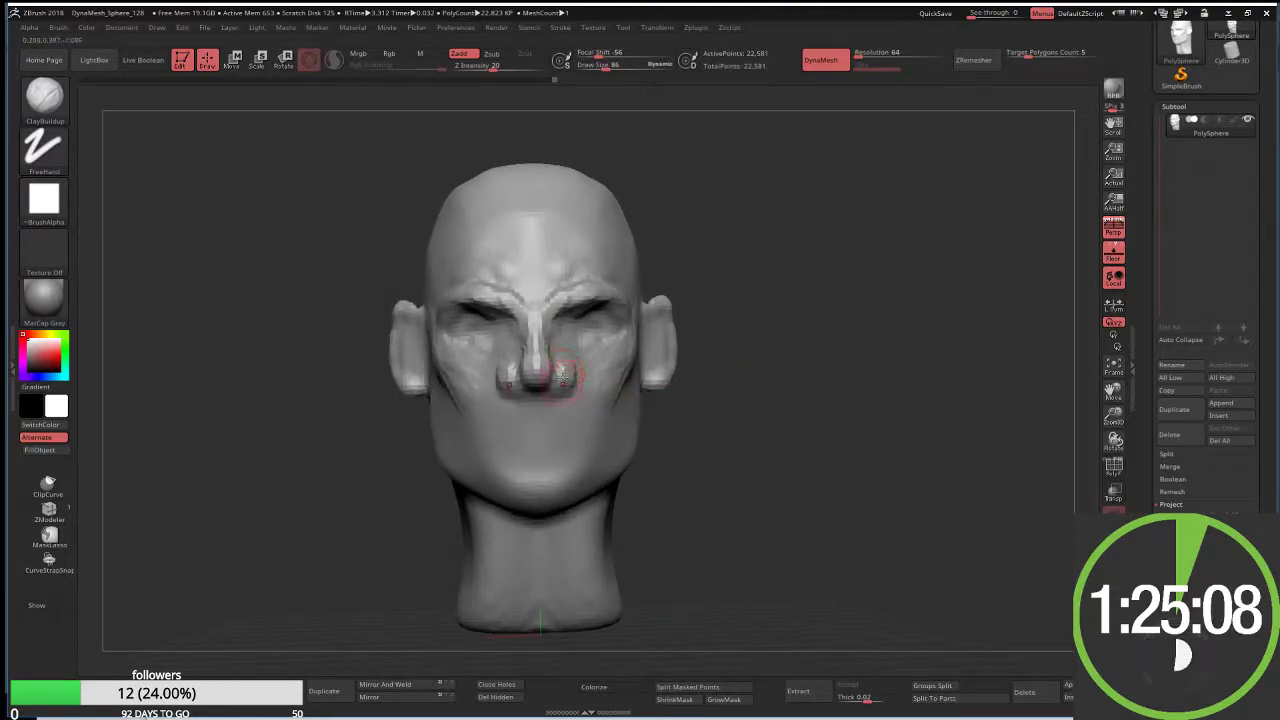
left_click_drag(562, 374, 540, 390)
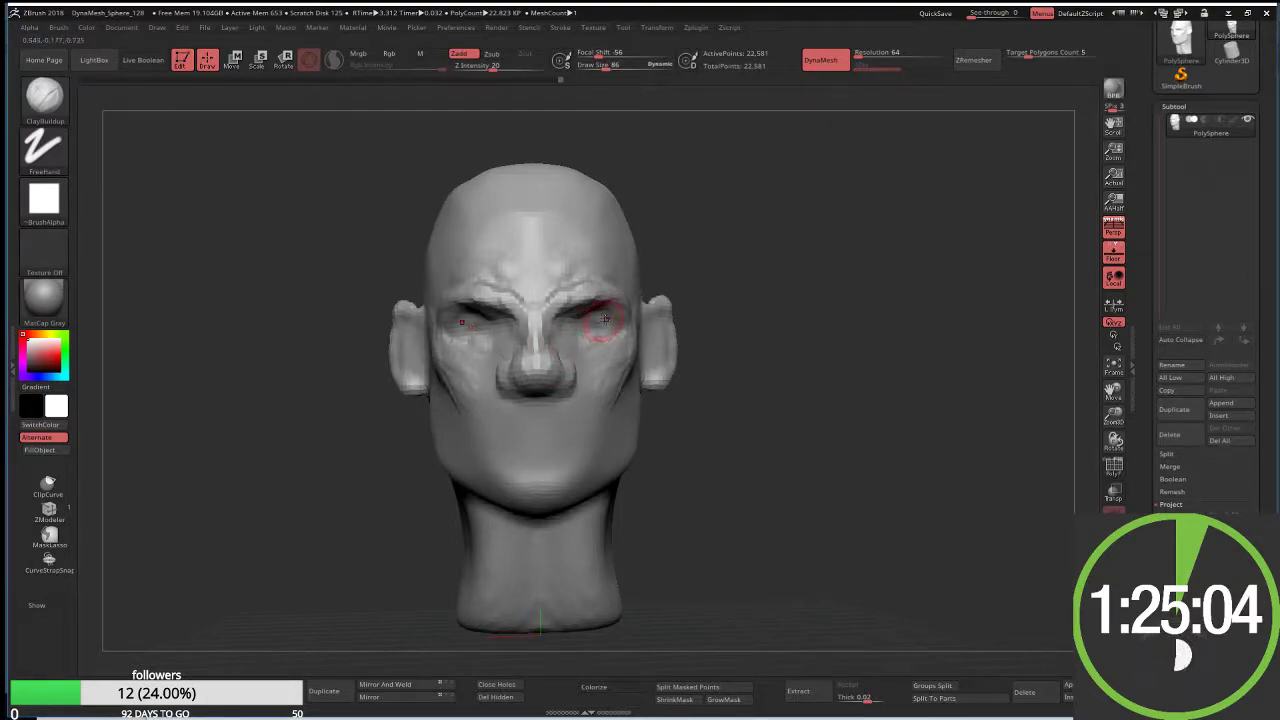
key("b")
key("d")
key("s")
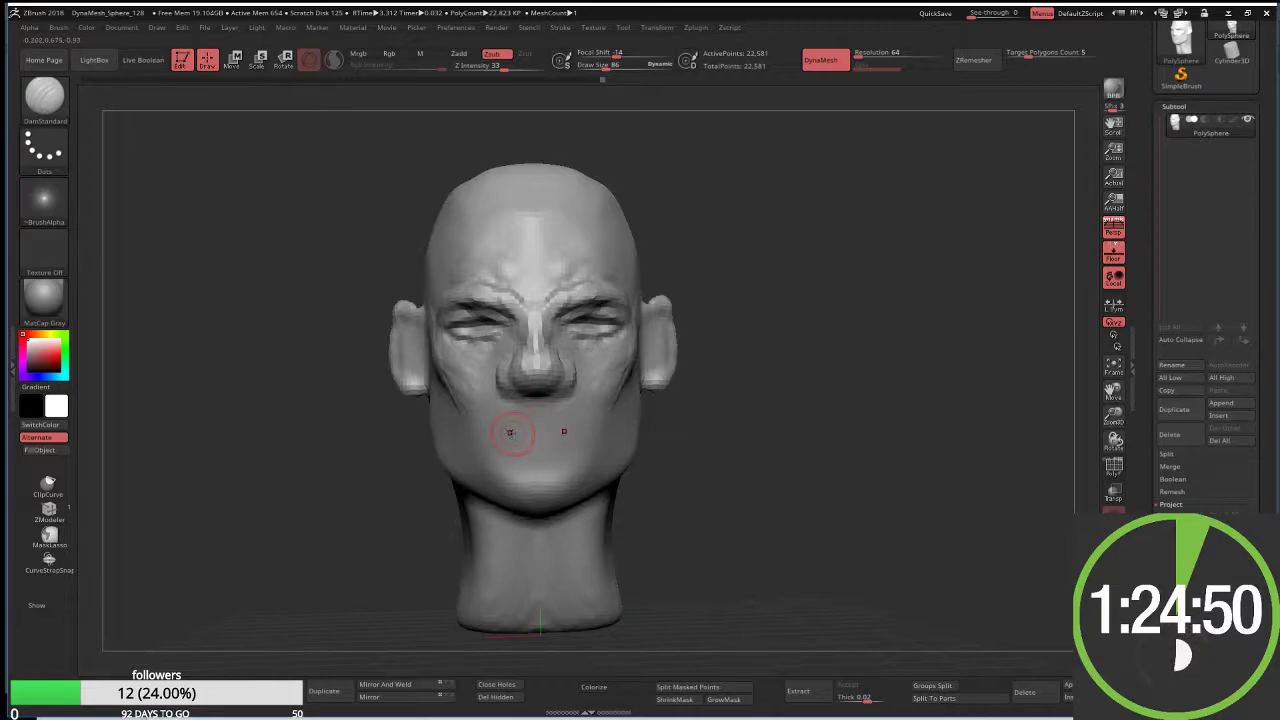
Step: Carve a creased lip line across the mouth with DamStandard
left_click_drag(551, 430, 490, 428)
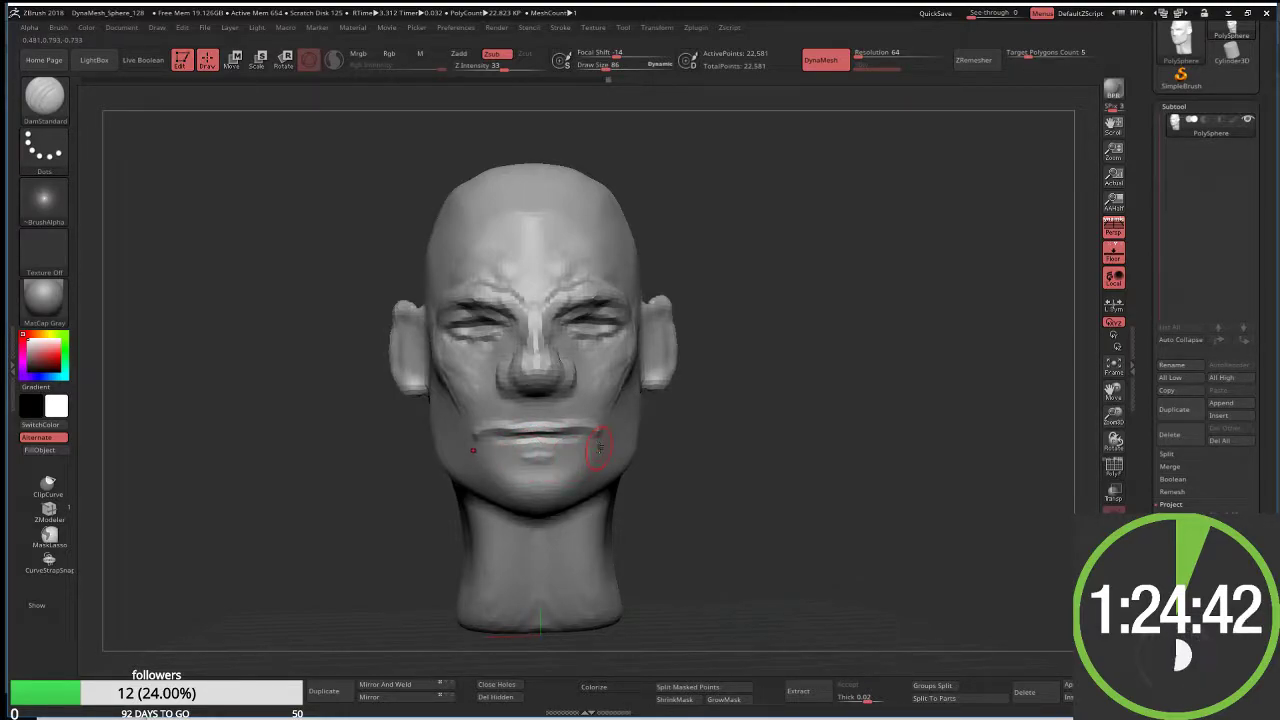
key("b")
key("m")
key("t")
key("s")
left_click_drag(603, 432, 612, 432)
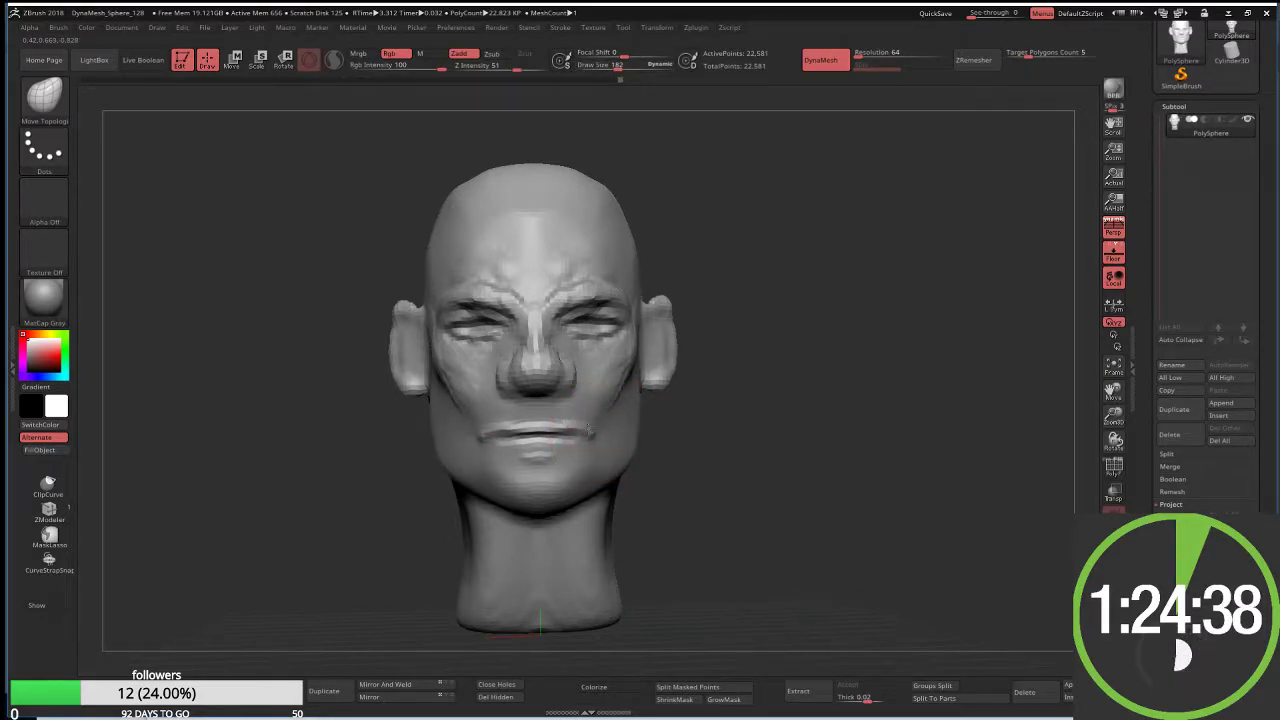
mouse_move(677, 420)
left_mouse_down()
mouse_move(478, 484)
mouse_move(573, 439)
mouse_move(549, 434)
left_mouse_up()
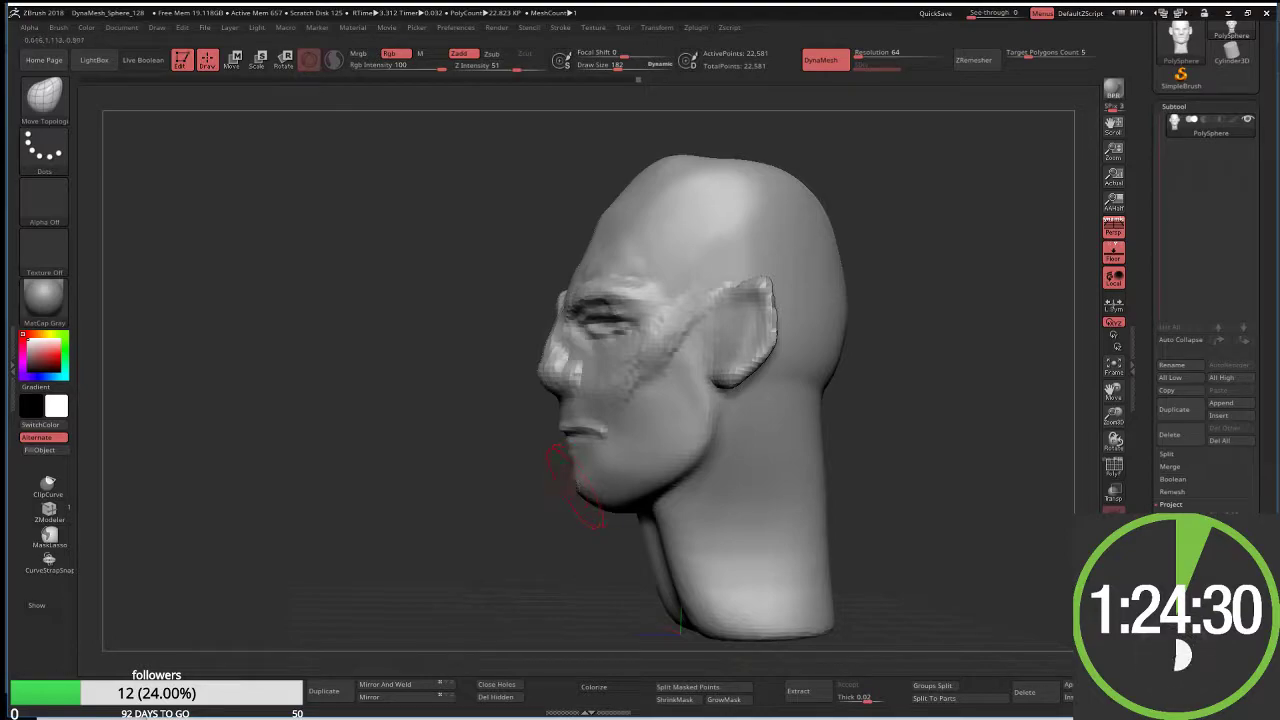
left_click_drag(548, 400, 548, 318)
key("w")
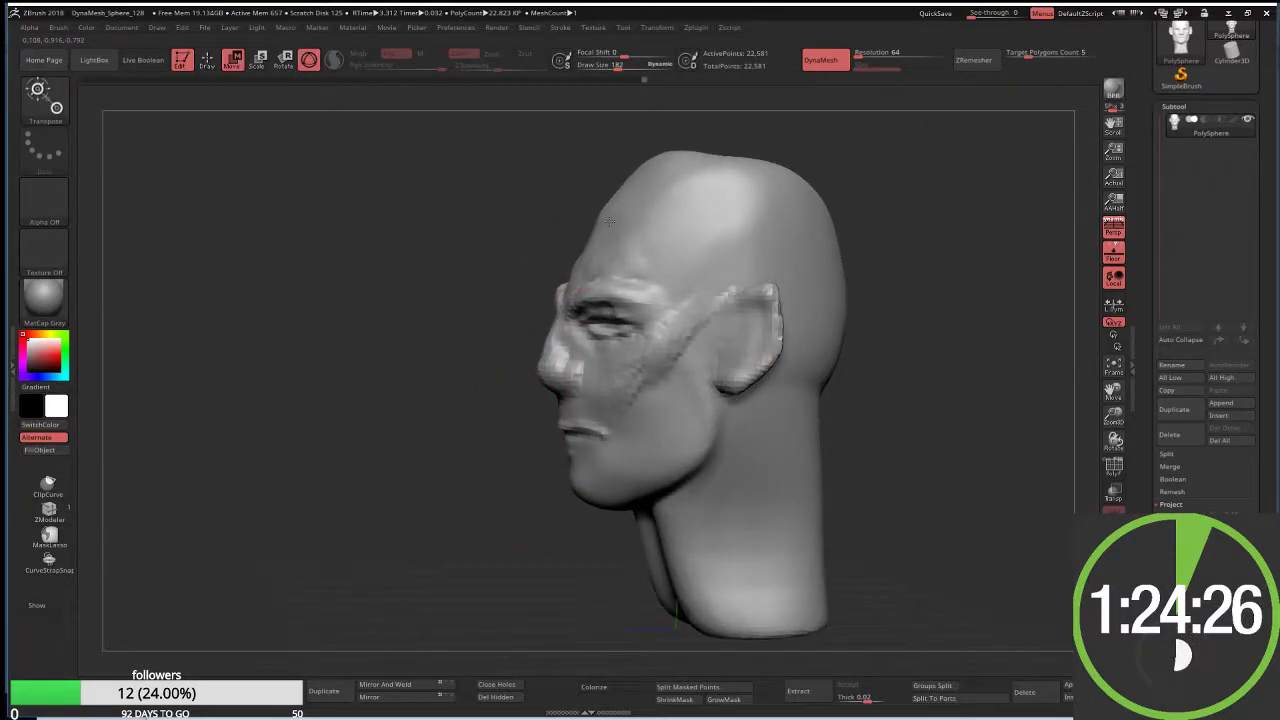
key("q")
key("s")
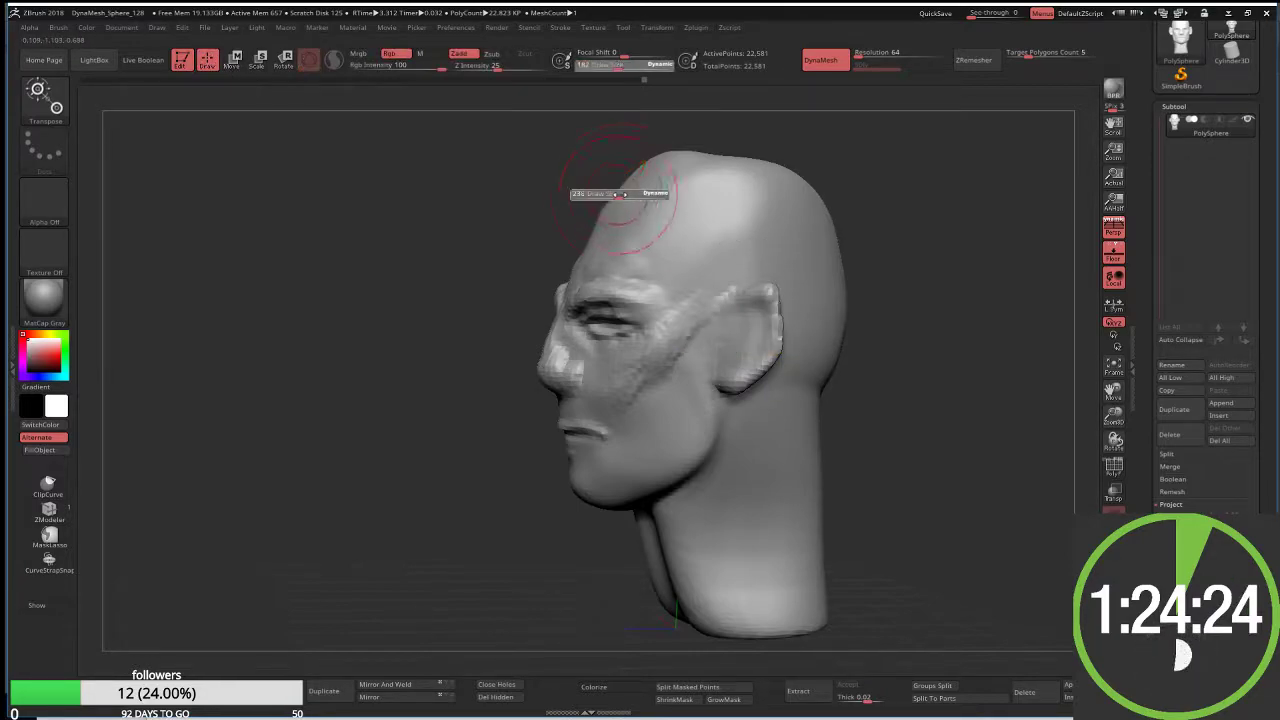
mouse_move(614, 191)
left_mouse_down()
mouse_move(650, 191)
mouse_move(608, 195)
left_mouse_up()
key("ctrl+z")
key("w")
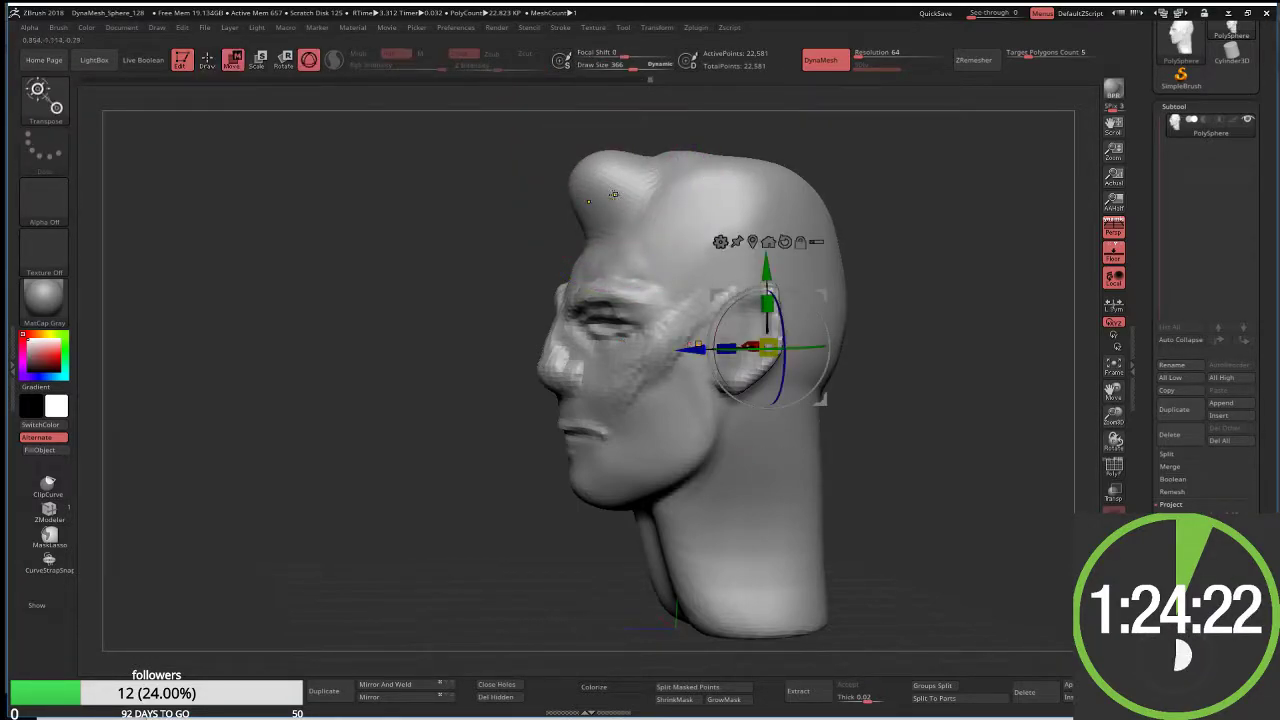
key("q")
key("b")
key("m")
key("t")
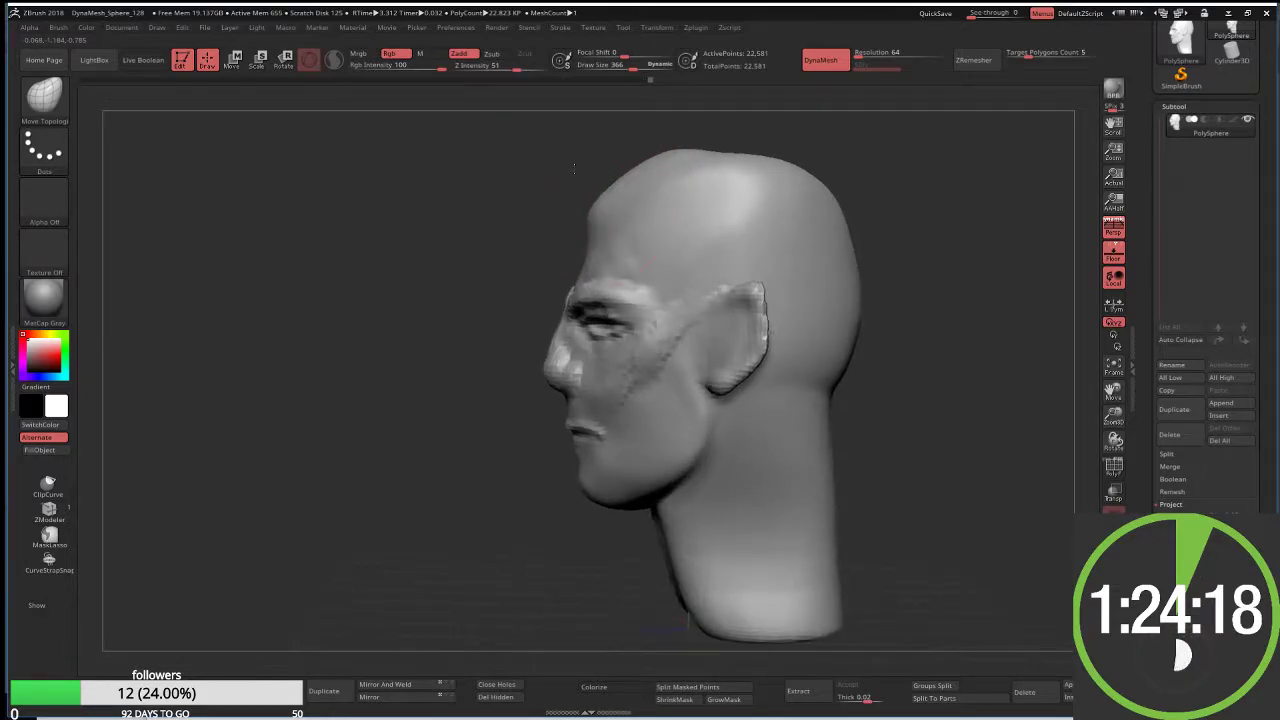
left_click_drag(586, 206, 575, 245)
key("s")
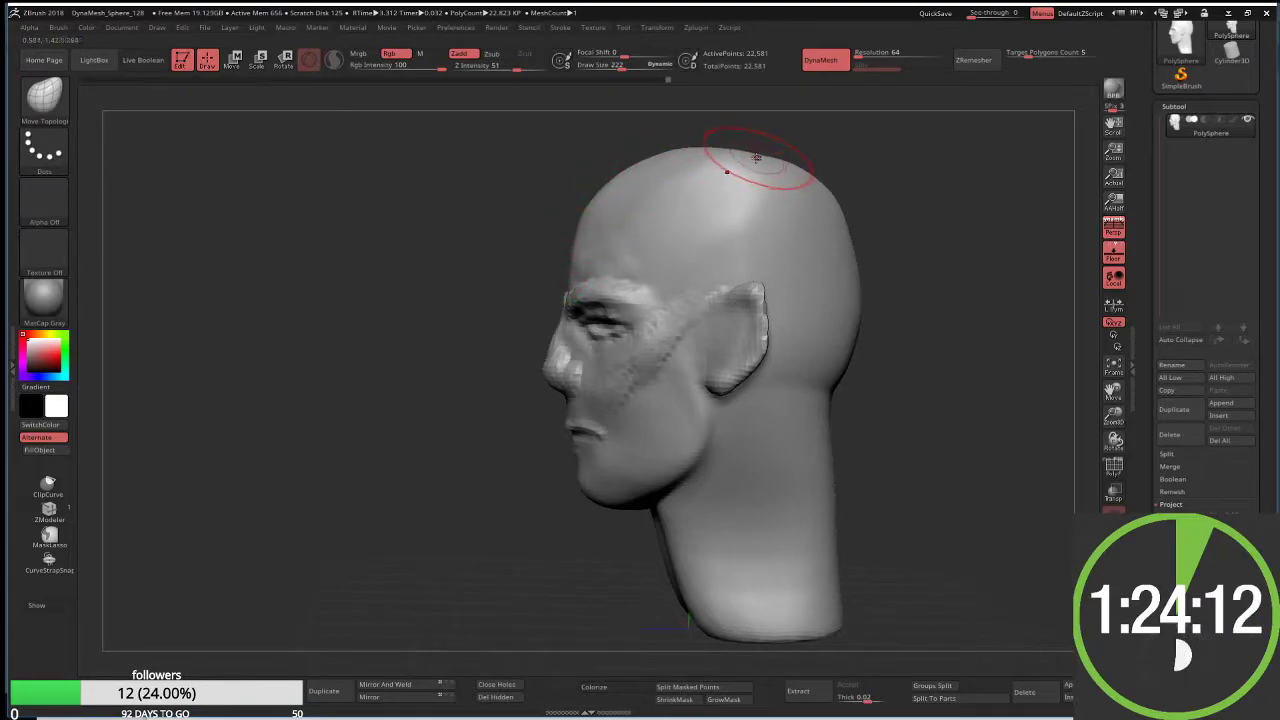
mouse_move(545, 250)
left_mouse_down()
mouse_move(506, 256)
mouse_move(520, 377)
left_mouse_up()
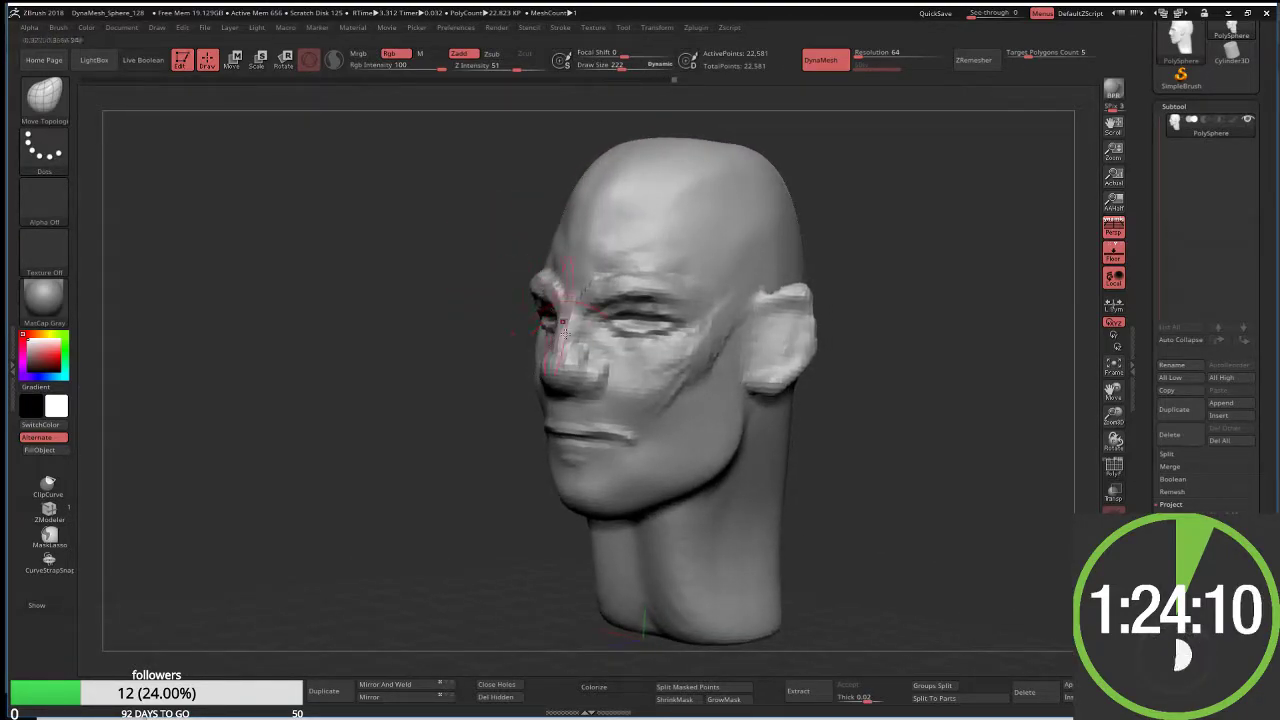
Step: Switch to DamStandard at Draw Size 86 and carve creases under the eye and from nose toward mouth
key("b")
key("d")
key("s")
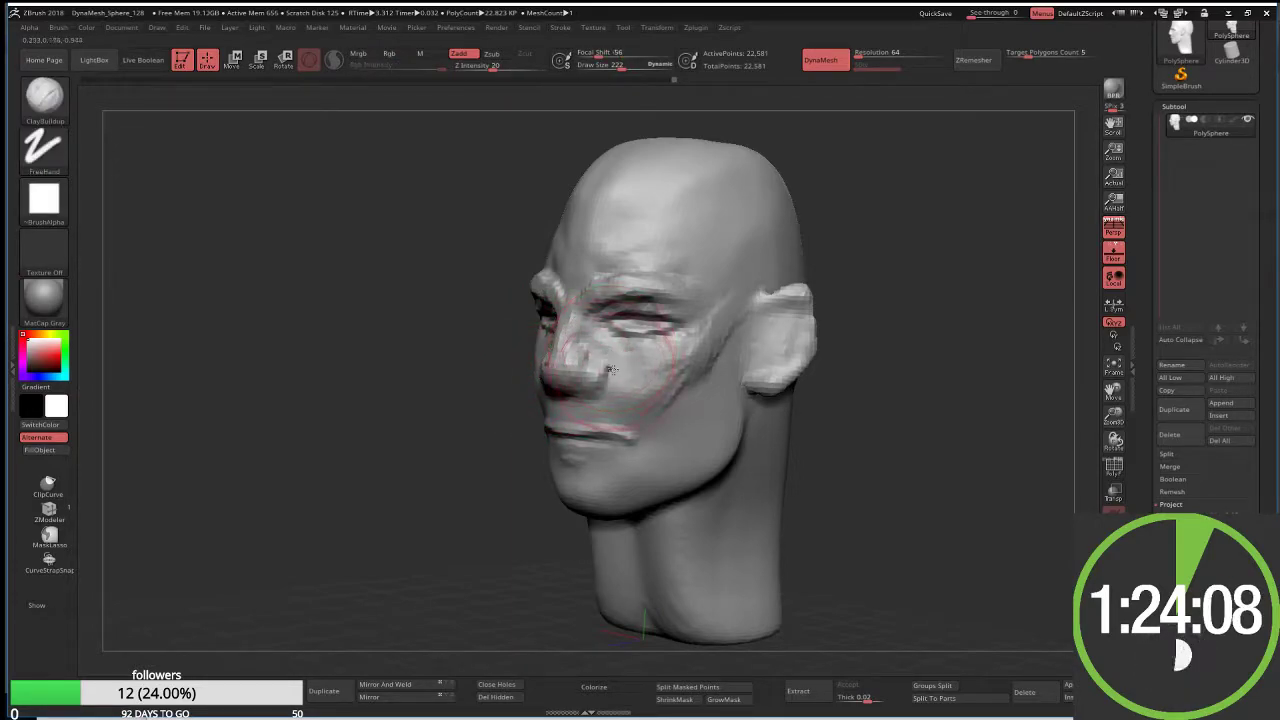
mouse_move(565, 330)
left_mouse_down()
mouse_move(623, 350)
mouse_move(600, 352)
mouse_move(603, 394)
left_mouse_up()
key("bracketleft")
key("bracketleft")
key("bracketleft")
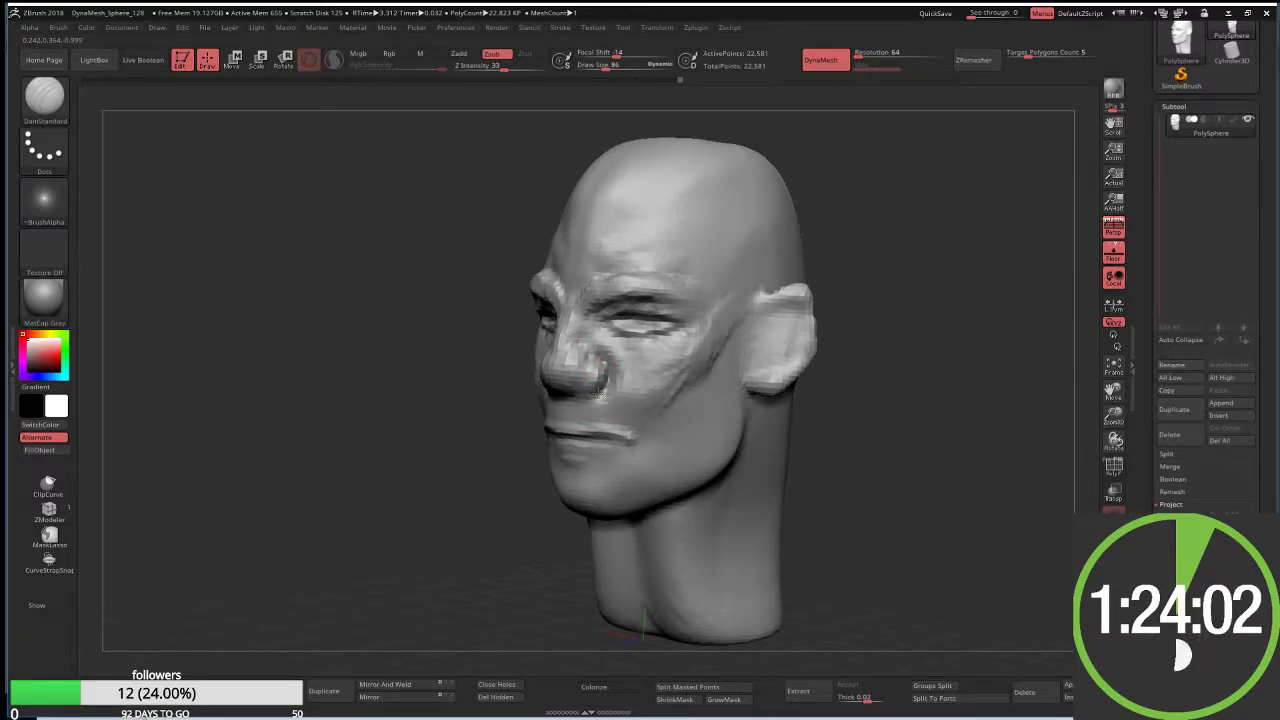
left_click_drag(531, 434, 578, 395)
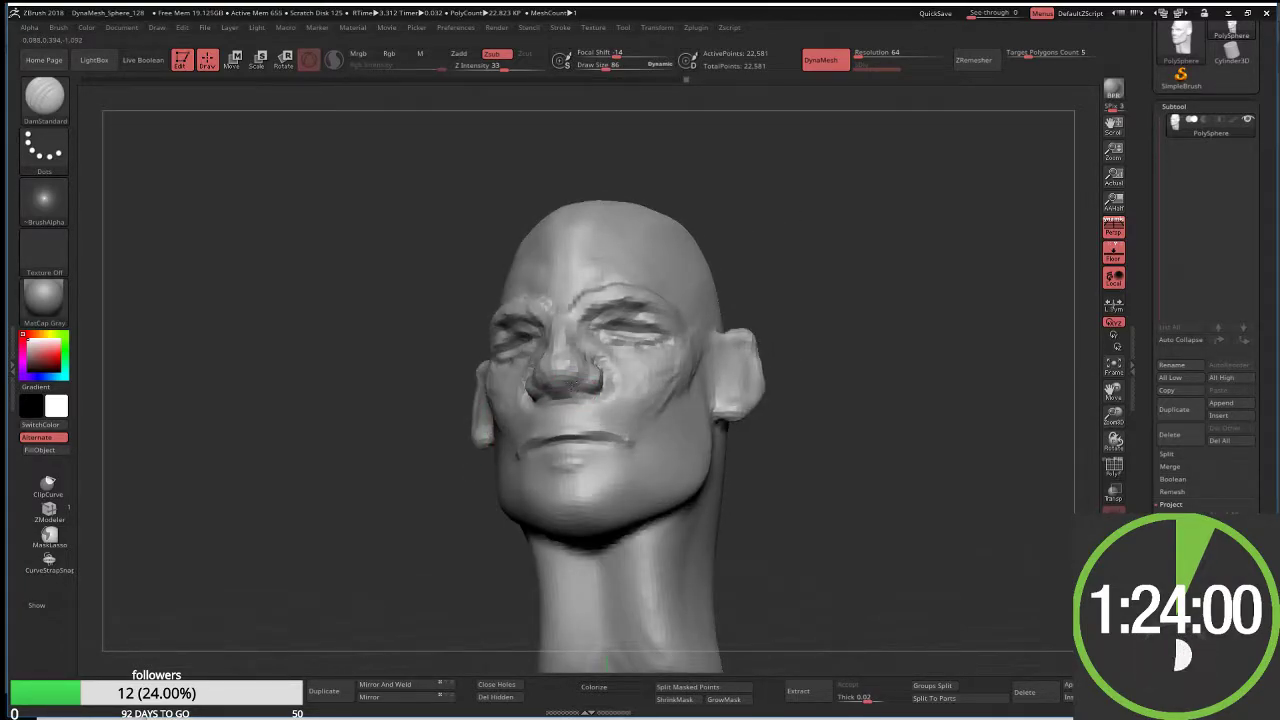
left_click_drag(809, 266, 605, 430)
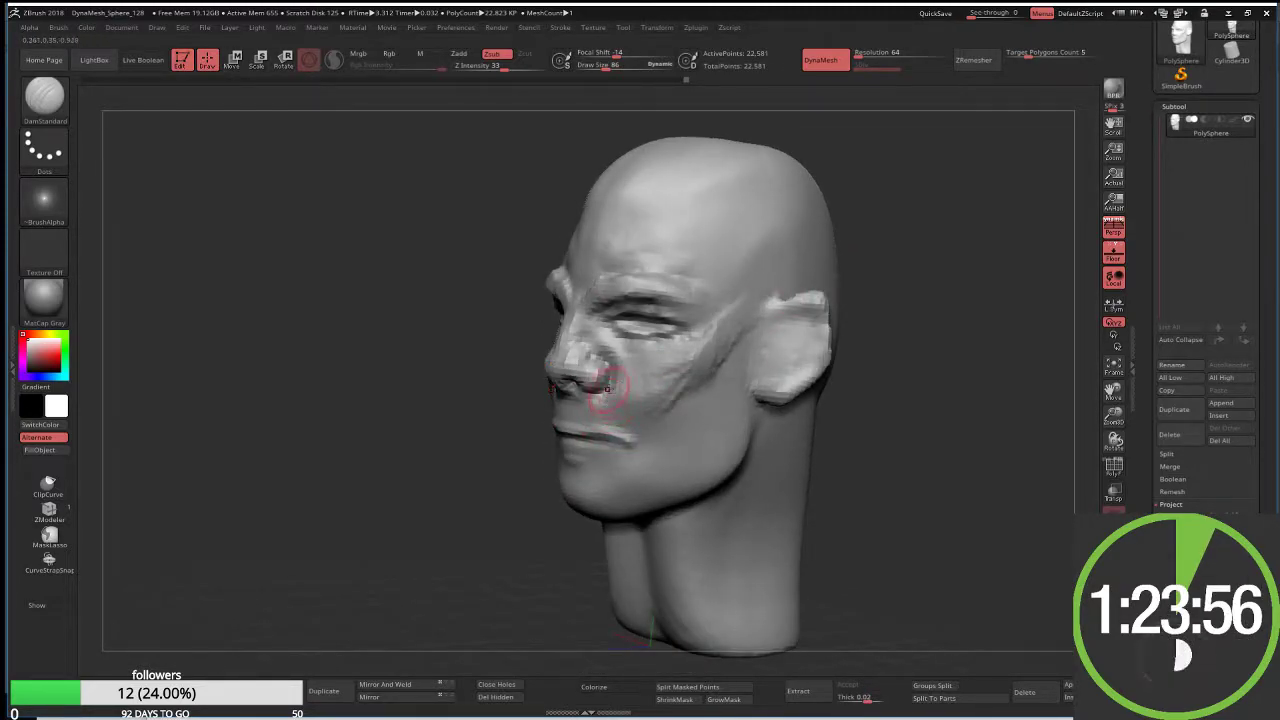
left_click_drag(606, 388, 625, 418)
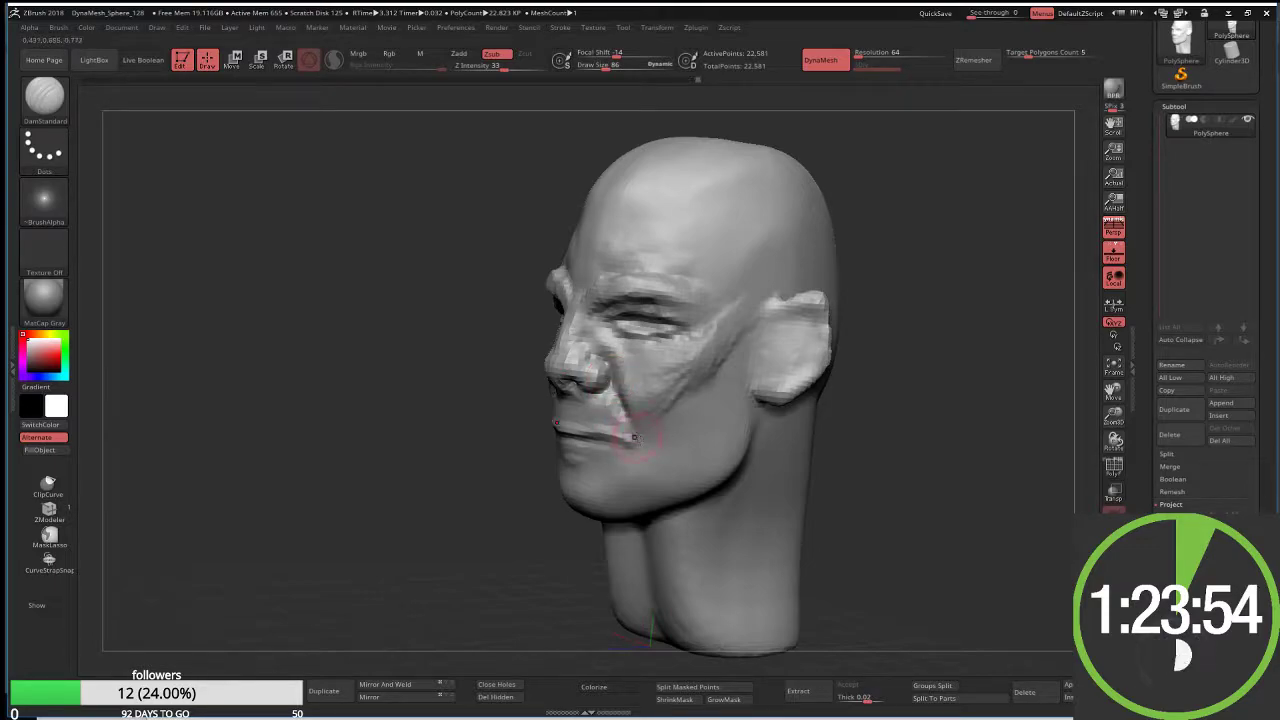
Step: Deepen the creases around the eyes and cheeks, checking the face from several angles
left_click_drag(429, 437, 472, 447)
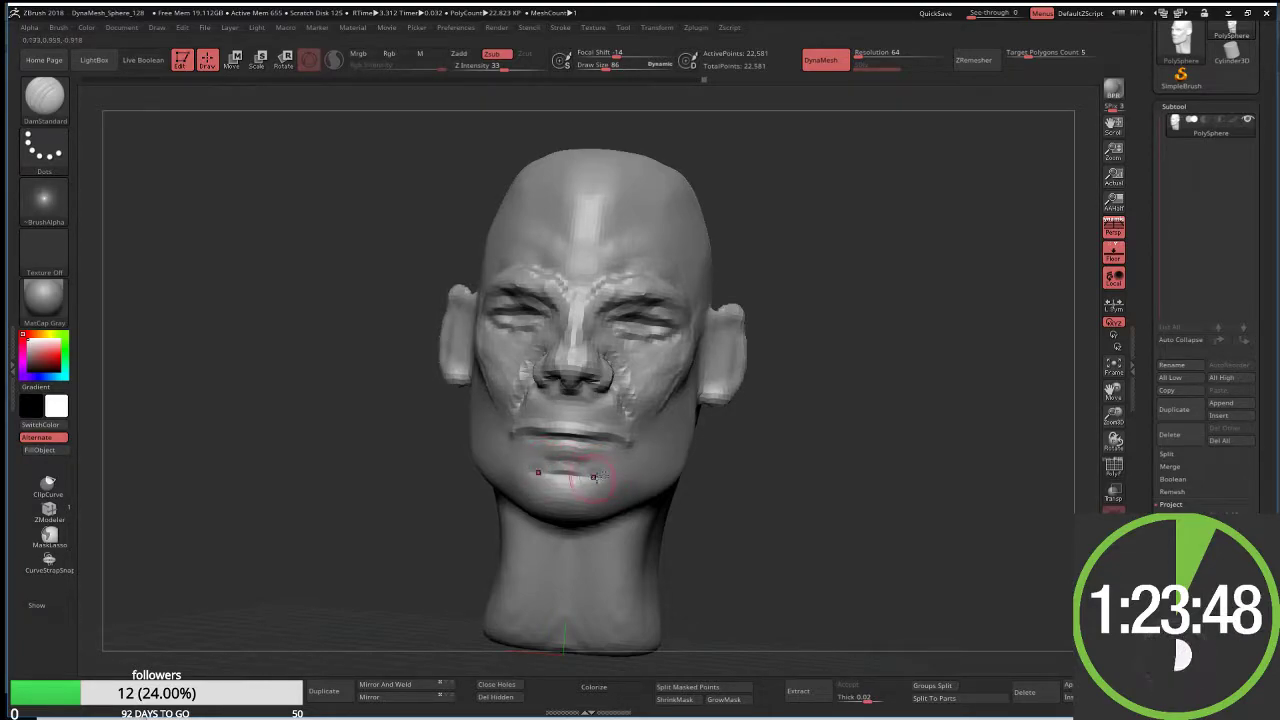
left_click_drag(764, 406, 783, 393)
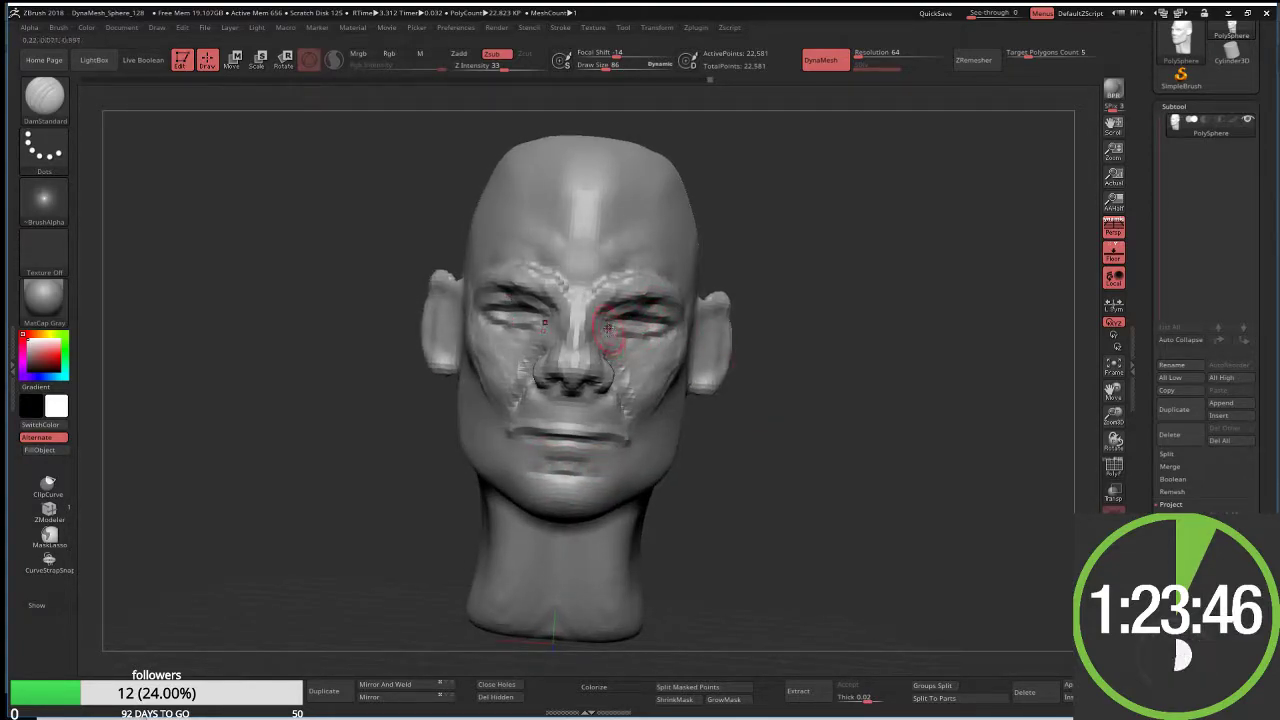
mouse_move(626, 350)
left_mouse_down()
mouse_move(632, 362)
mouse_move(610, 322)
left_mouse_up()
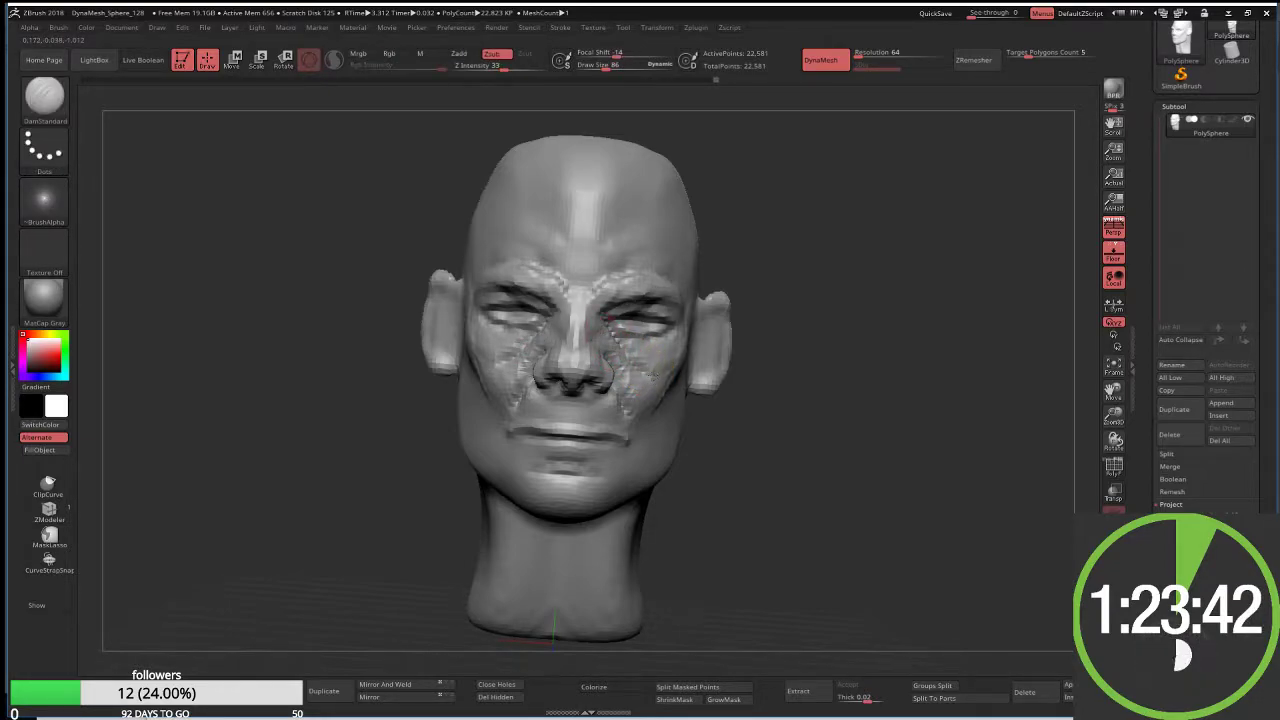
left_click_drag(757, 420, 690, 395)
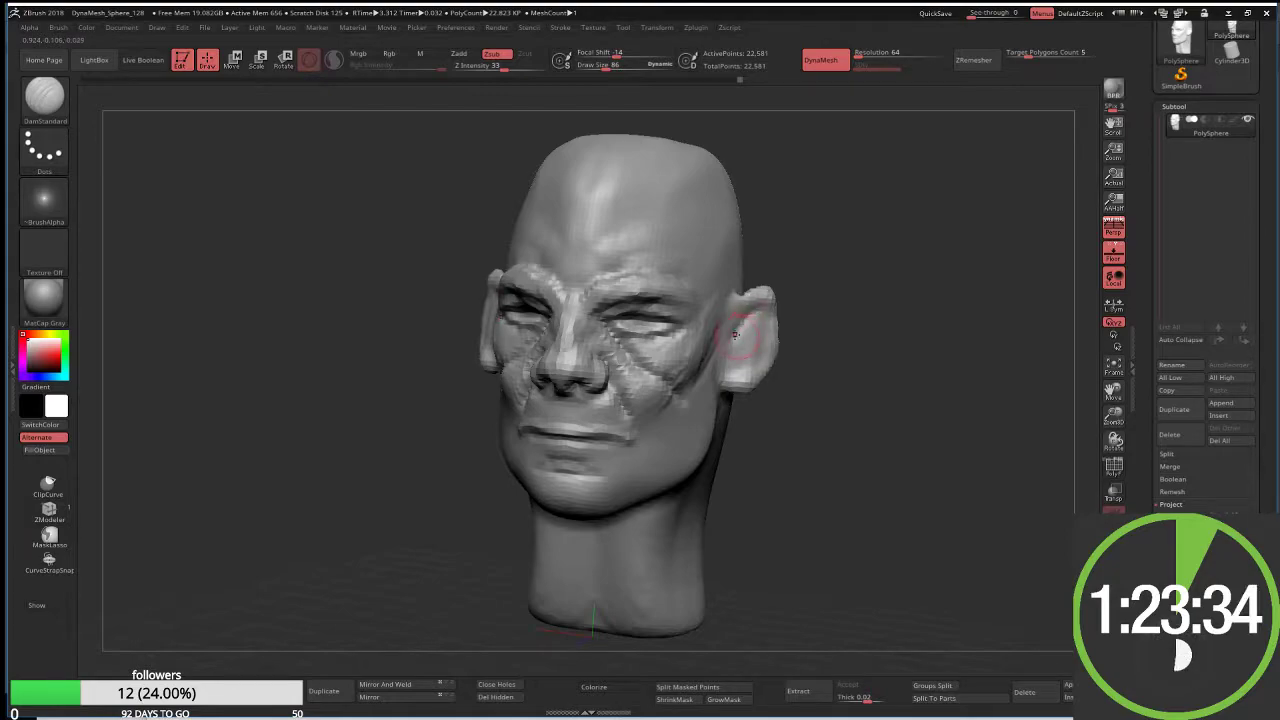
left_click_drag(853, 262, 760, 318)
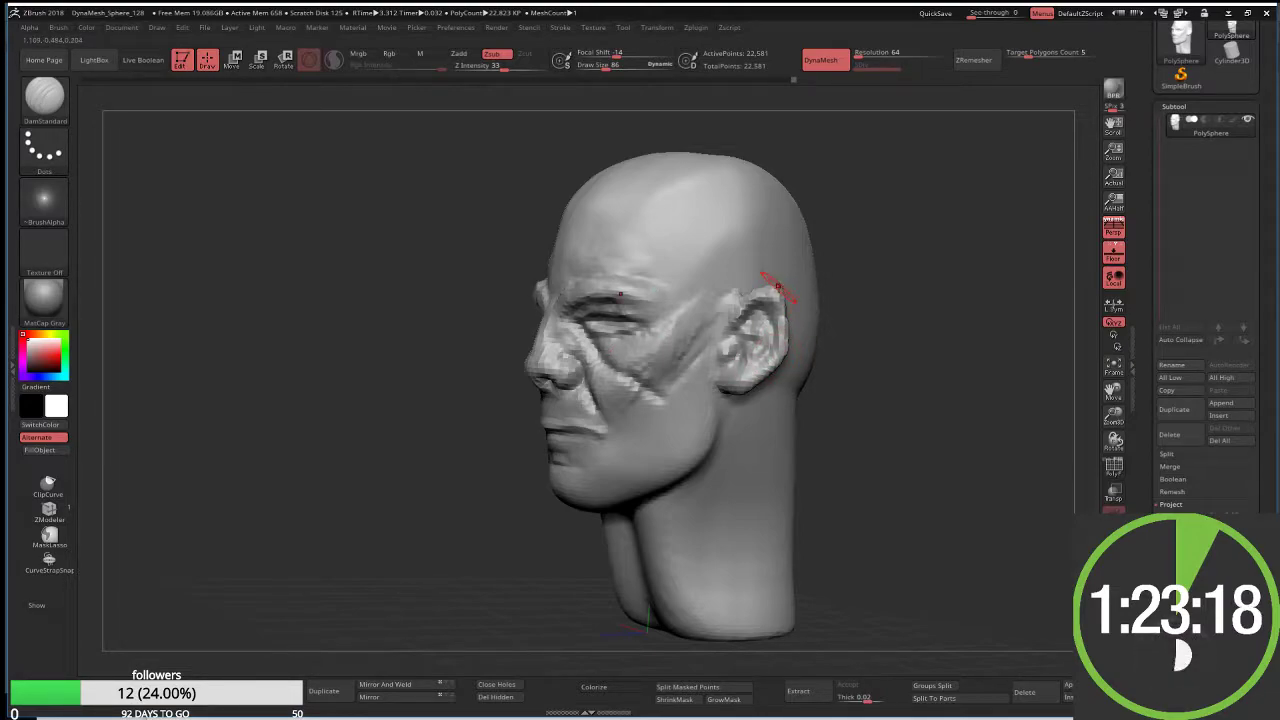
left_click_drag(808, 300, 893, 288)
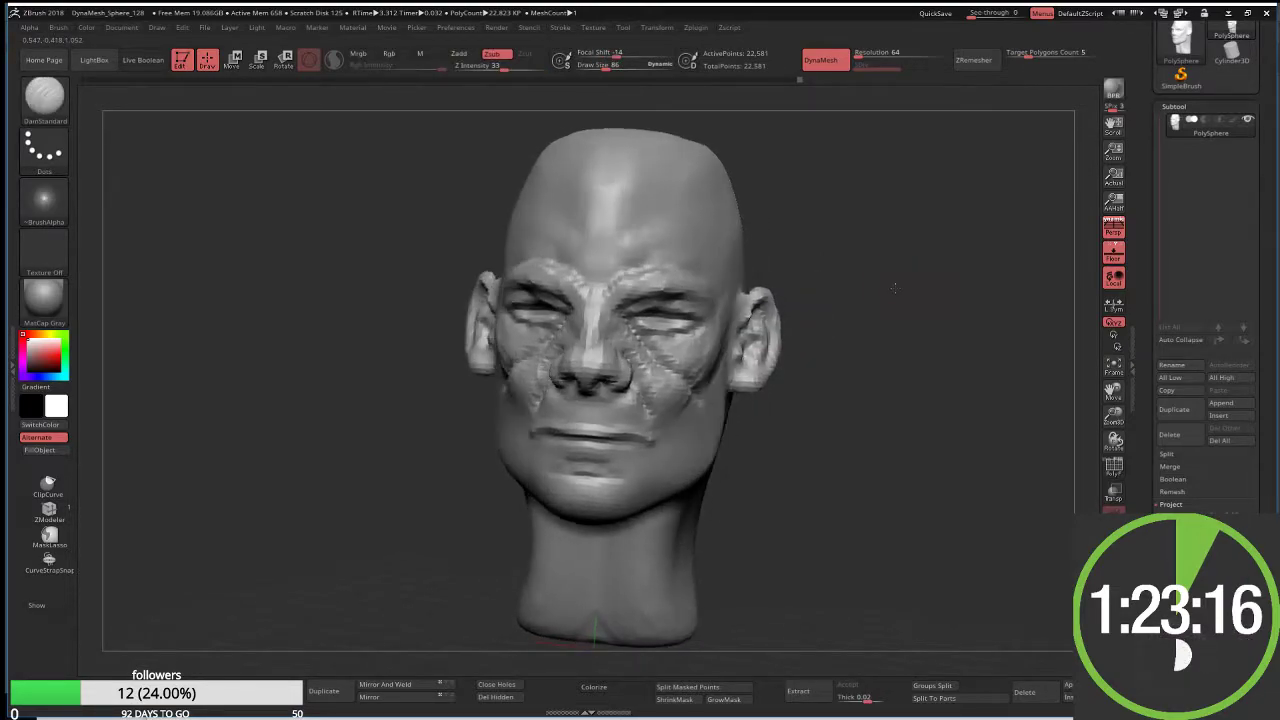
Step: Pull both ears into shape with Move Topological at Draw Size 306, then reduce the size to 182
key("b")
key("m")
key("t")
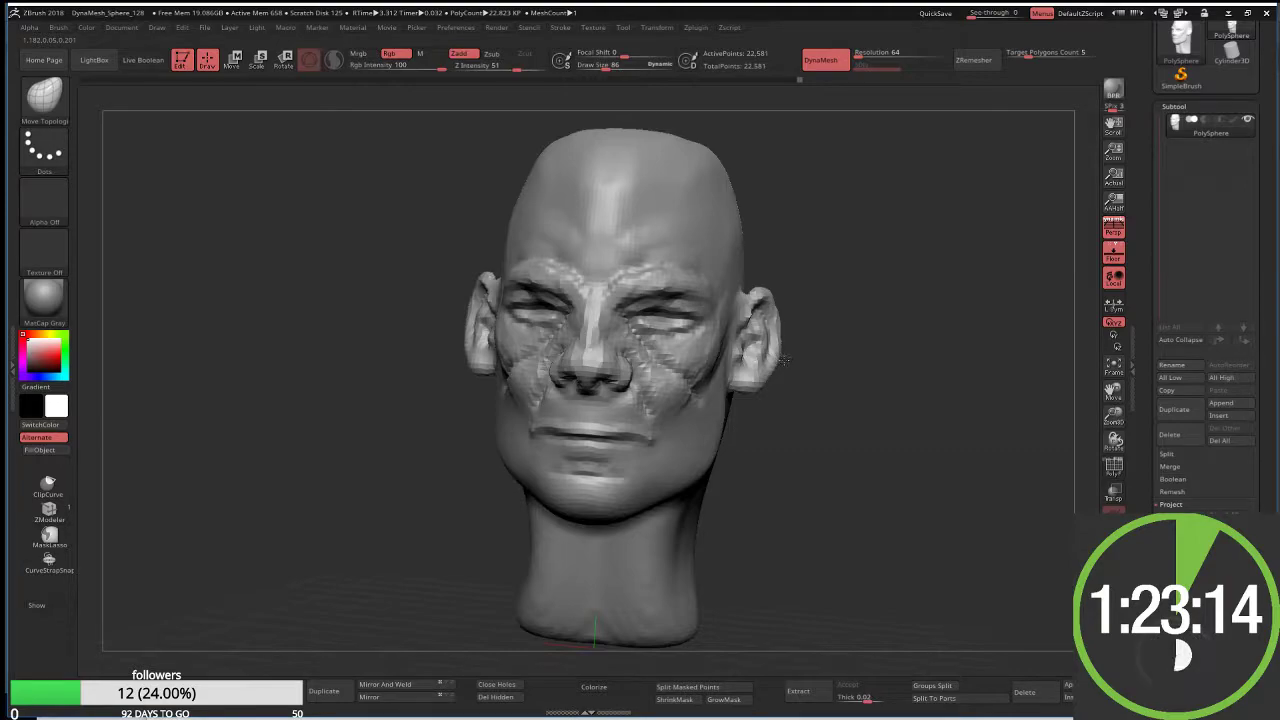
key("s")
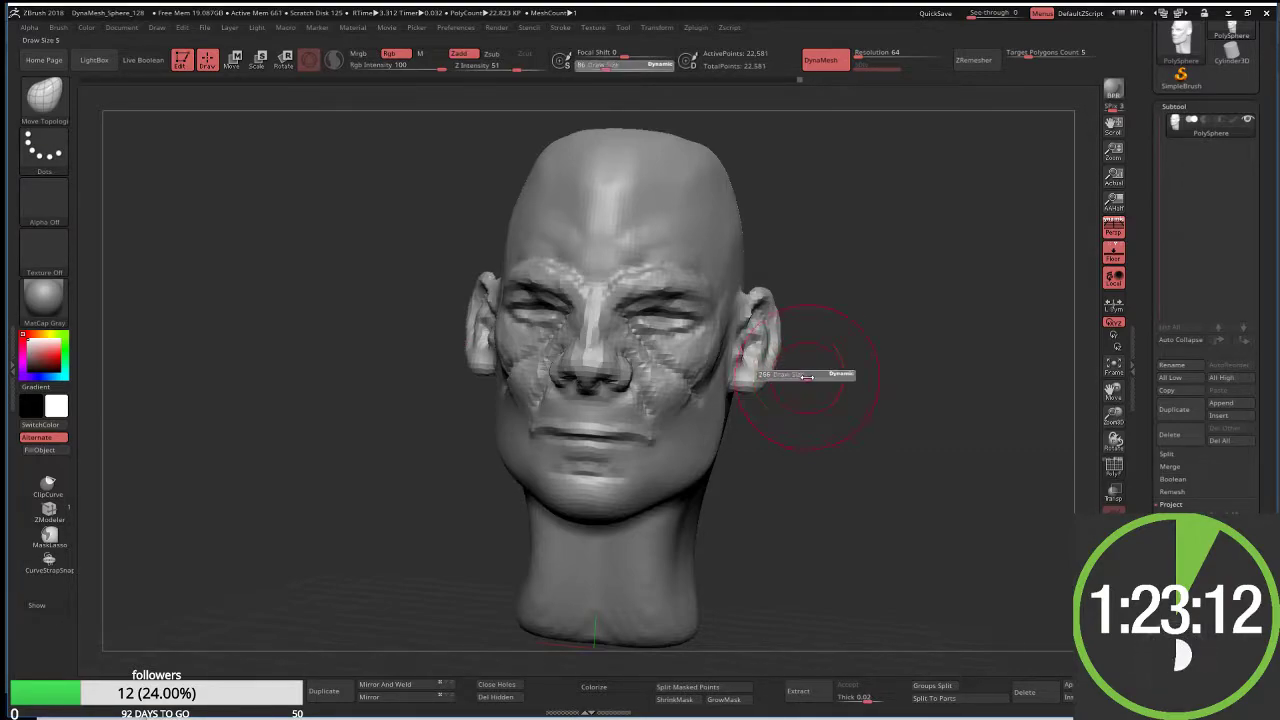
left_click(786, 376)
left_click_drag(755, 375, 778, 368)
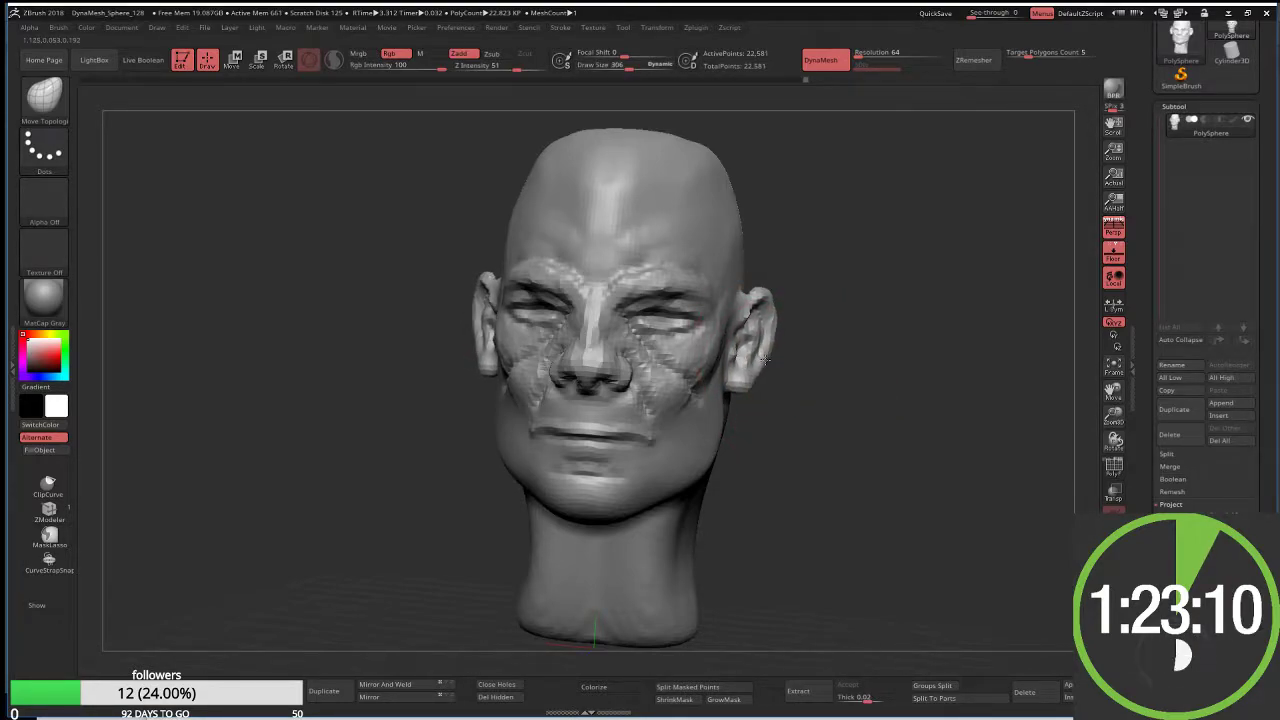
mouse_move(790, 419)
left_mouse_down()
mouse_move(806, 416)
mouse_move(728, 434)
mouse_move(757, 432)
left_mouse_up()
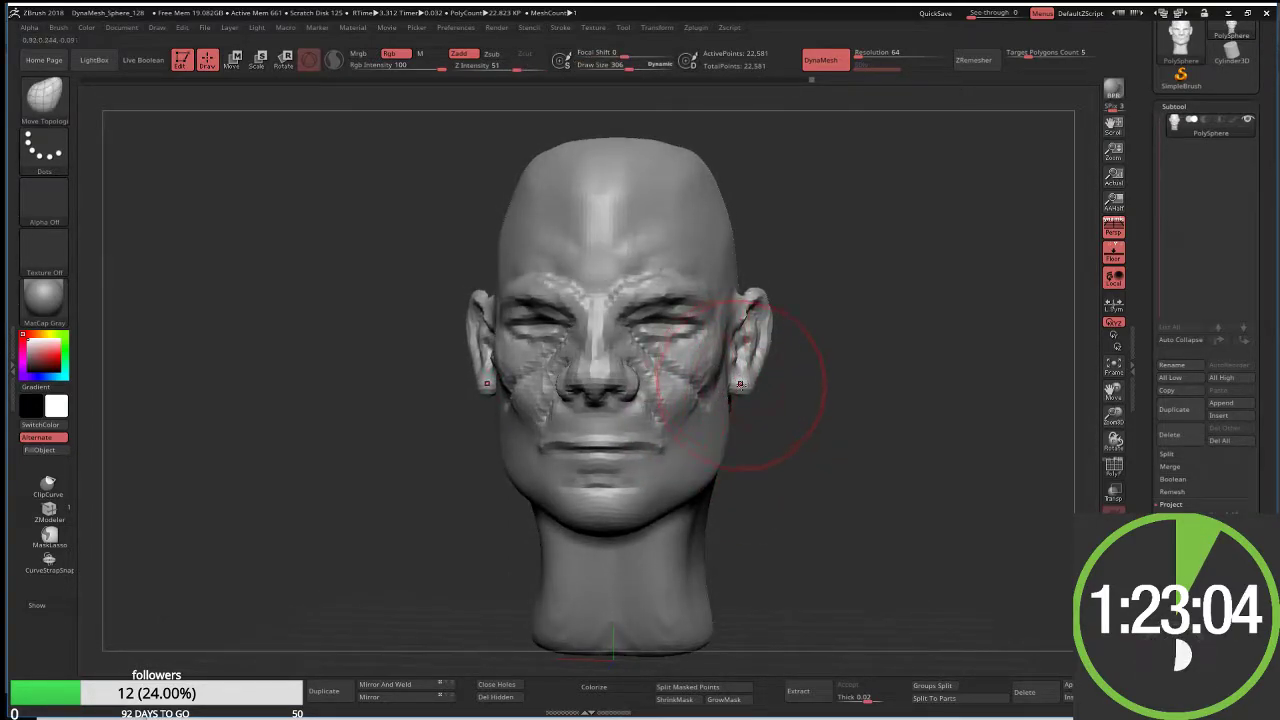
key("s")
left_click_drag(740, 383, 722, 381)
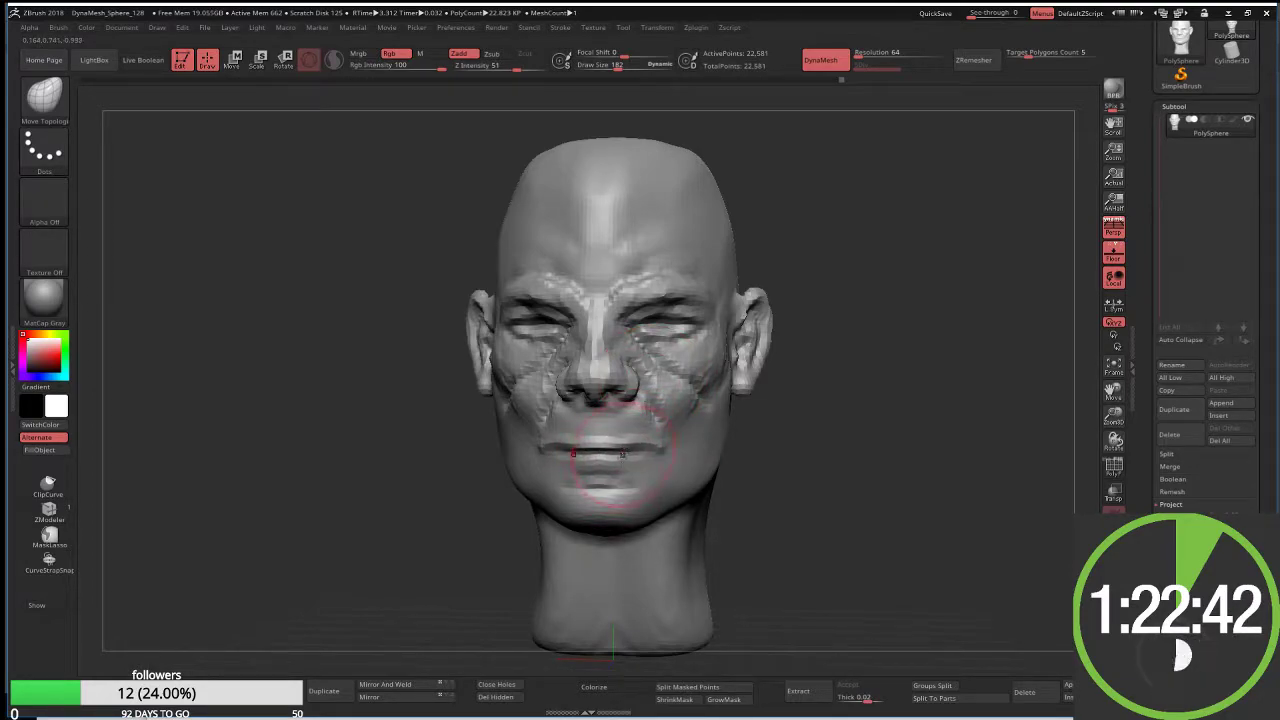
Step: Mask the lower face and try stretching the right cheek, then undo the deformation
key("ctrl")
left_click_drag(452, 428, 808, 554, "ctrl")
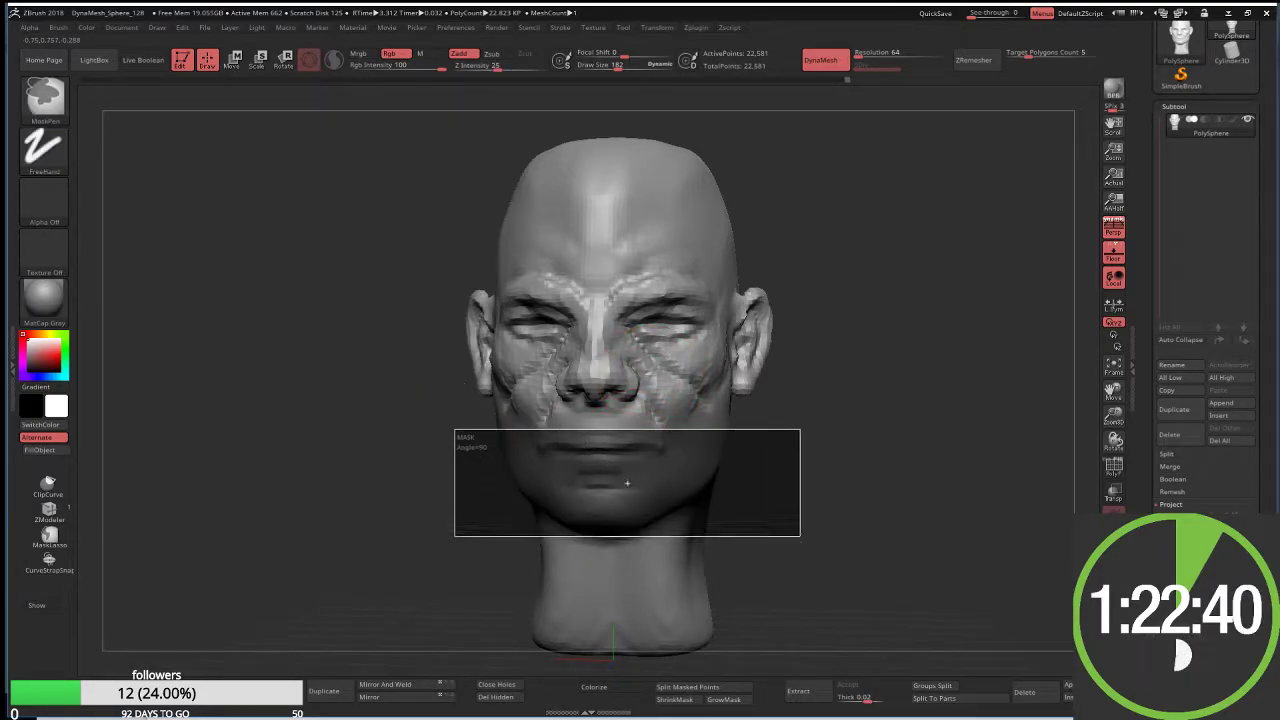
key("ctrl+shift+a")
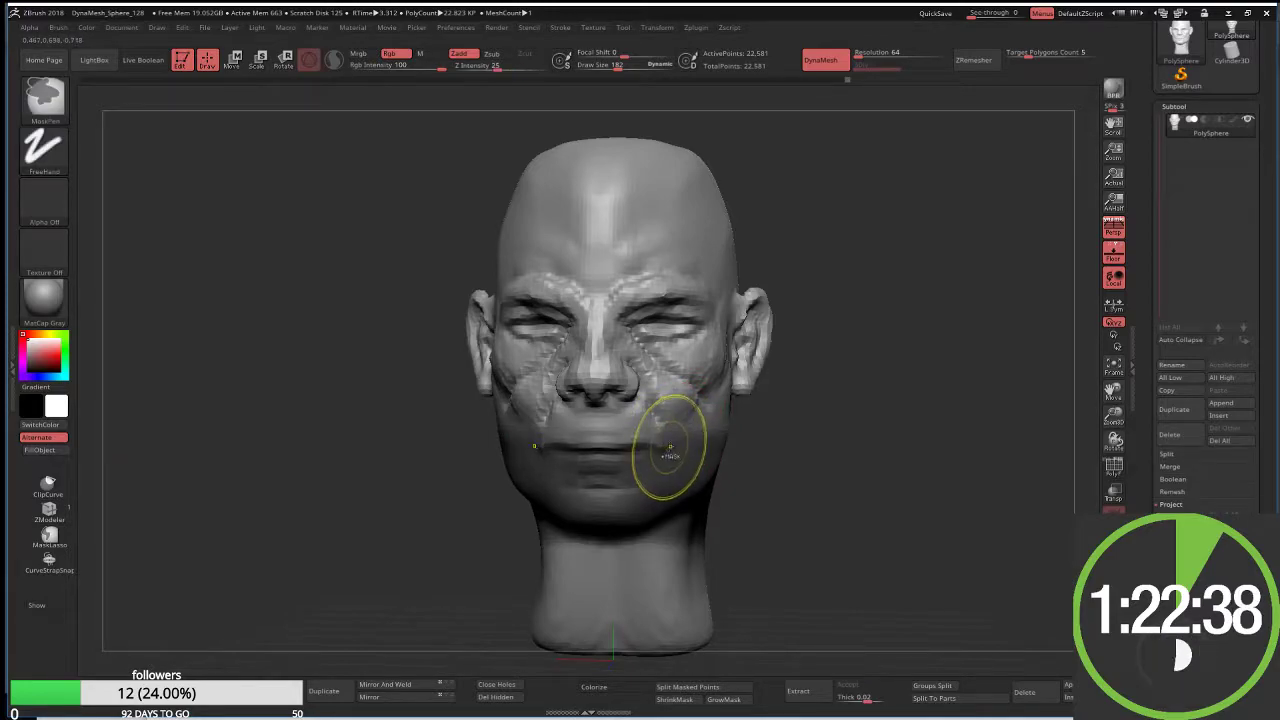
key("w")
left_click_drag(673, 349, 681, 348)
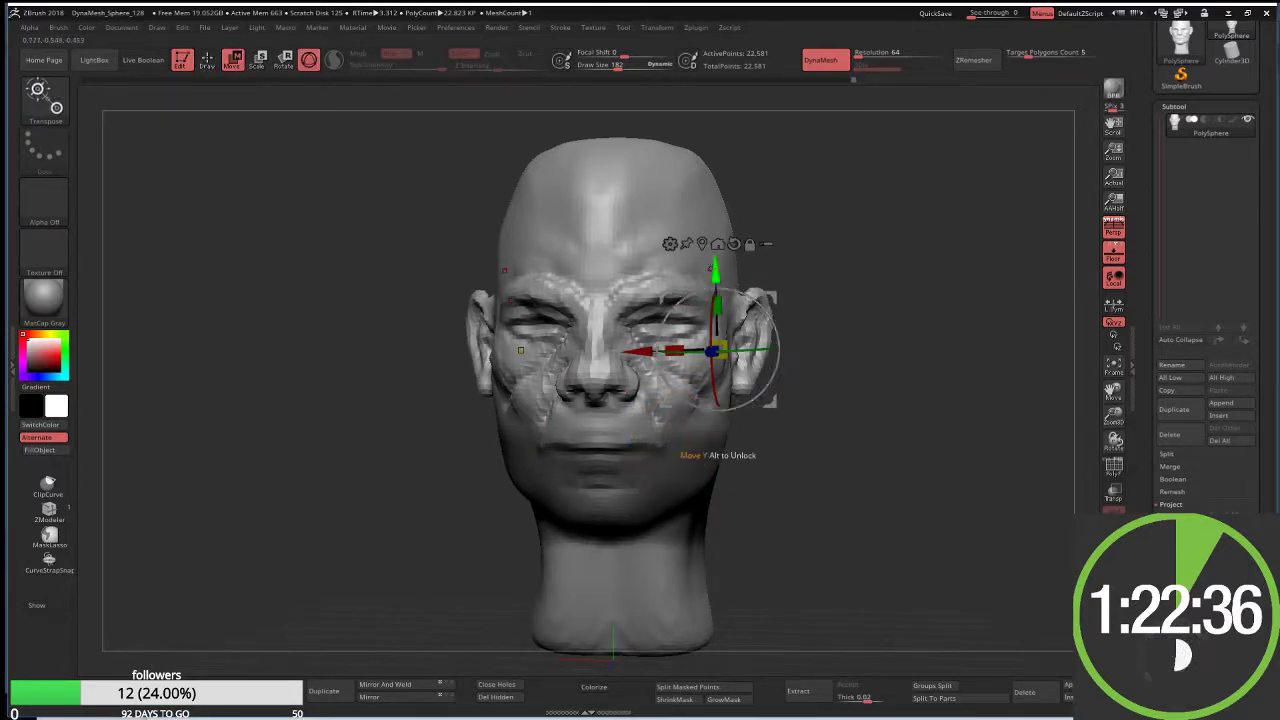
left_click_drag(716, 448, 705, 430)
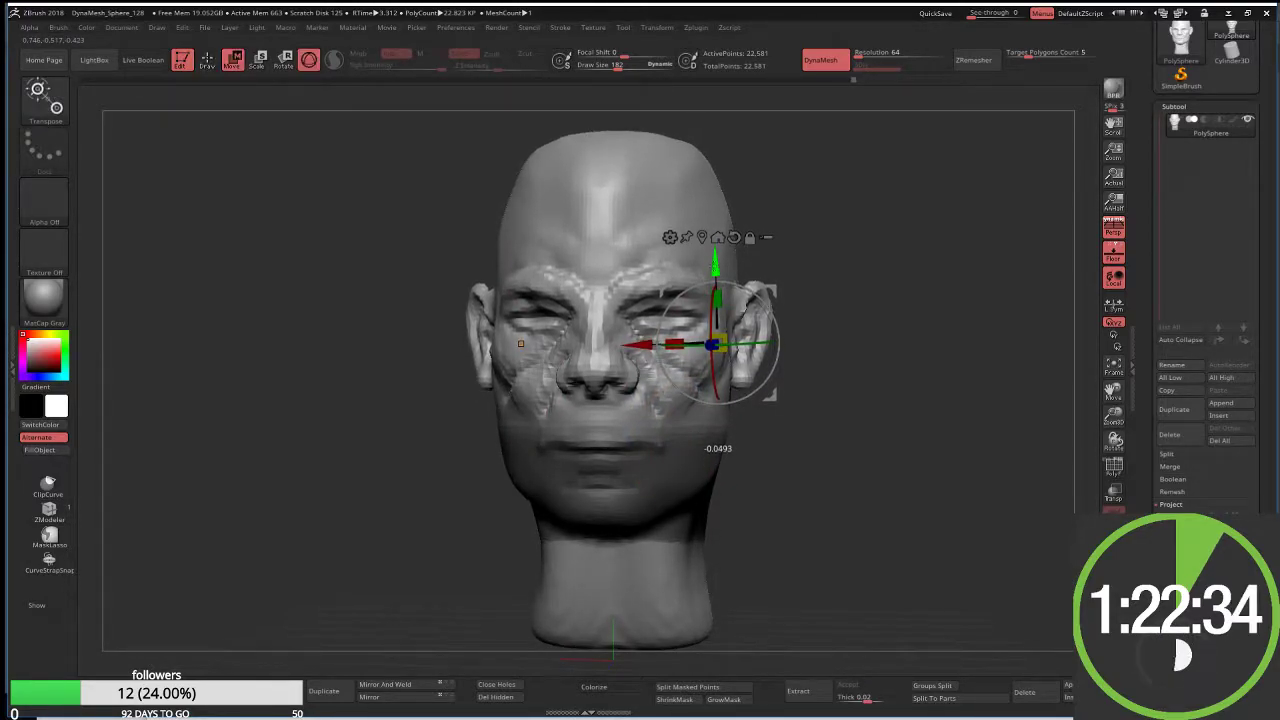
key("ctrl+z")
key("ctrl+z")
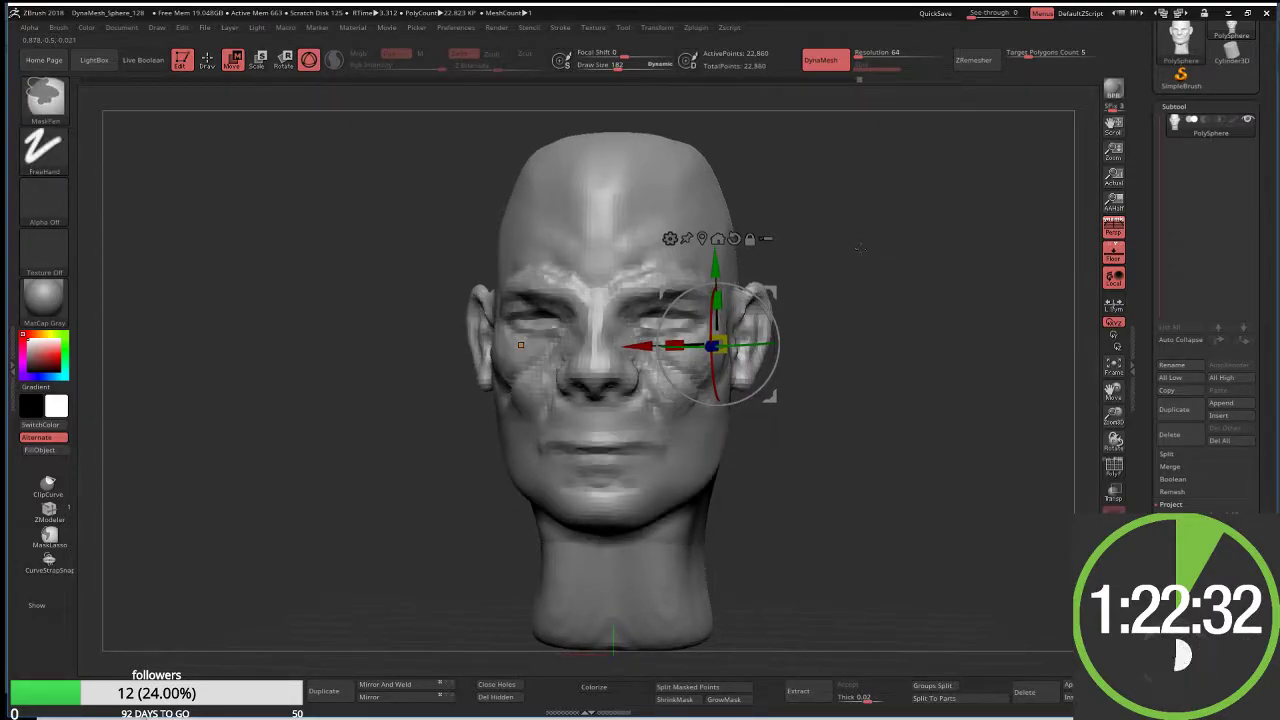
key("ctrl+z")
key("ctrl+z")
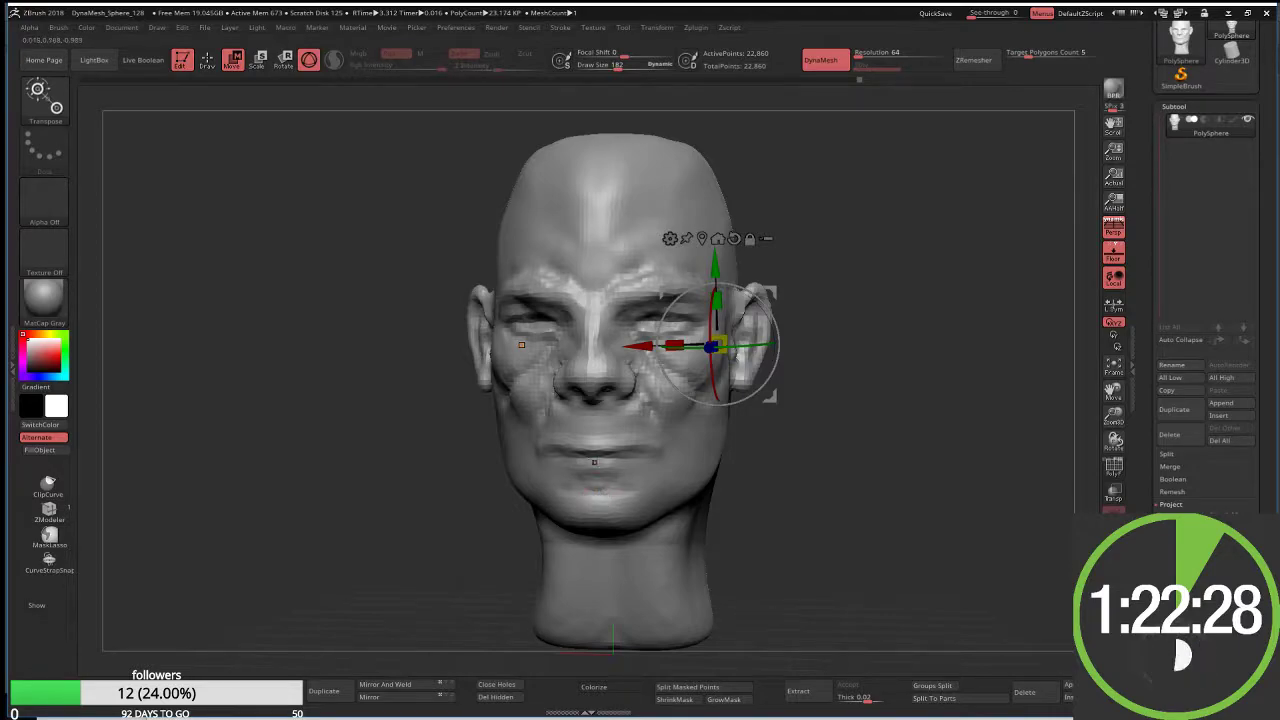
Step: Return to Draw mode and set up the DamStandard brush at Draw Size 69
key("q")
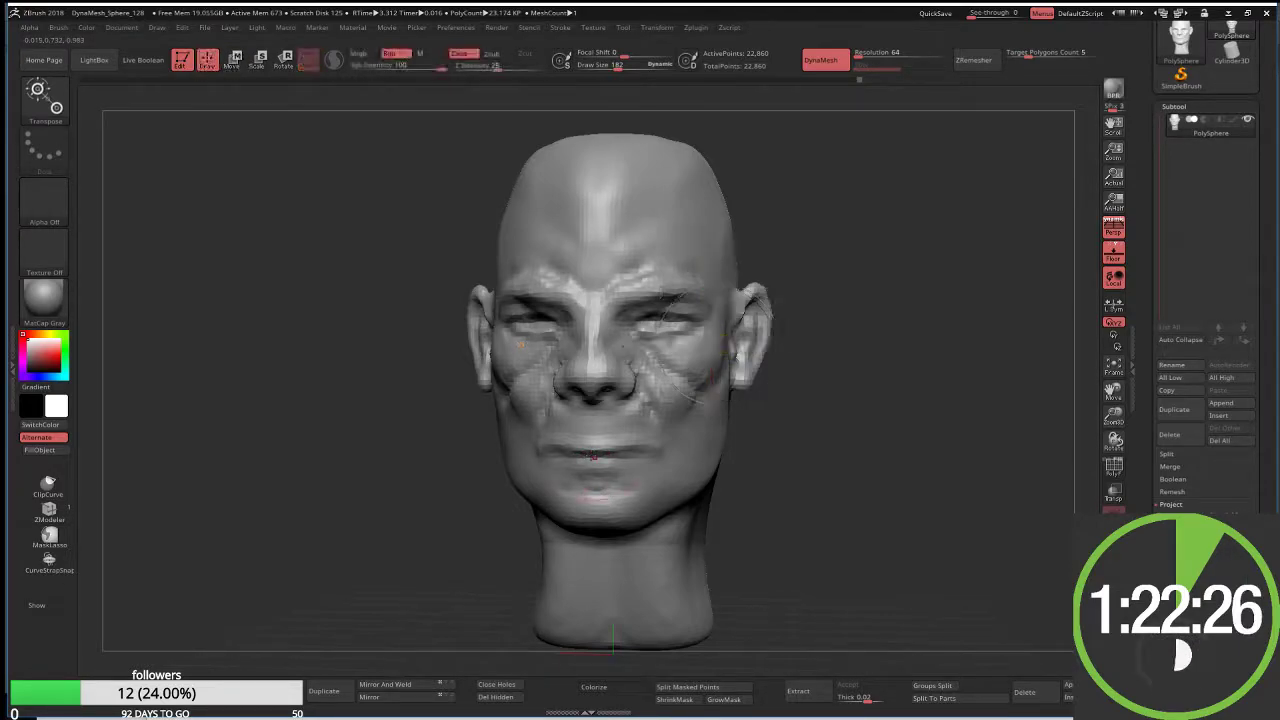
key("b")
key("i")
key("n")
key("b")
key("d")
key("s")
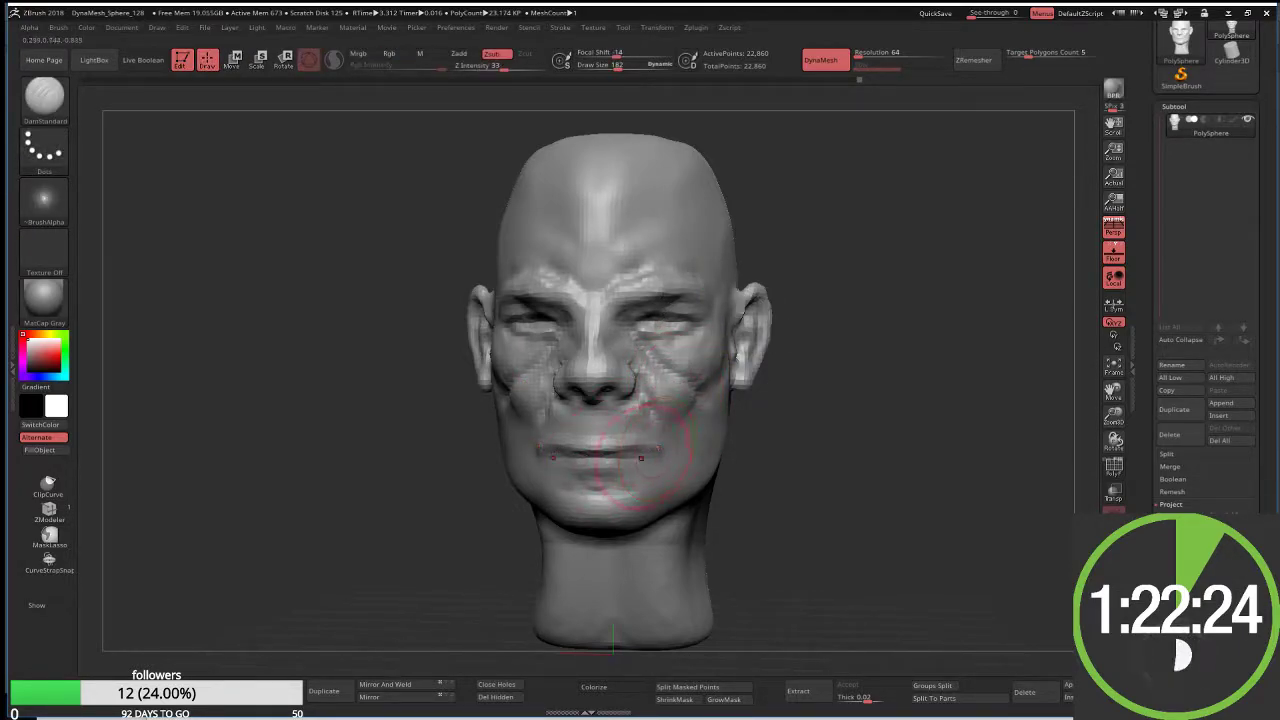
key("s")
left_click_drag(700, 455, 665, 457)
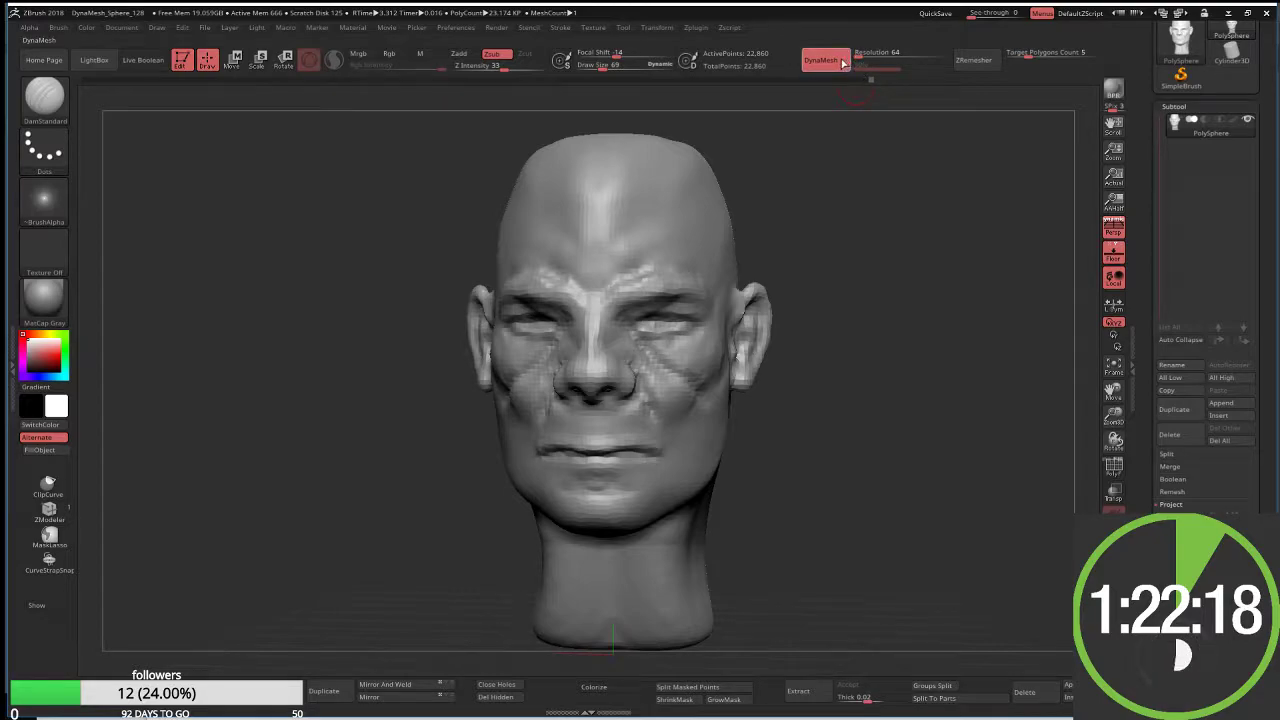
Step: Set the DynaMesh resolution to 64 and turn the head toward profile
left_click(866, 53)
type("64")
key("Return")
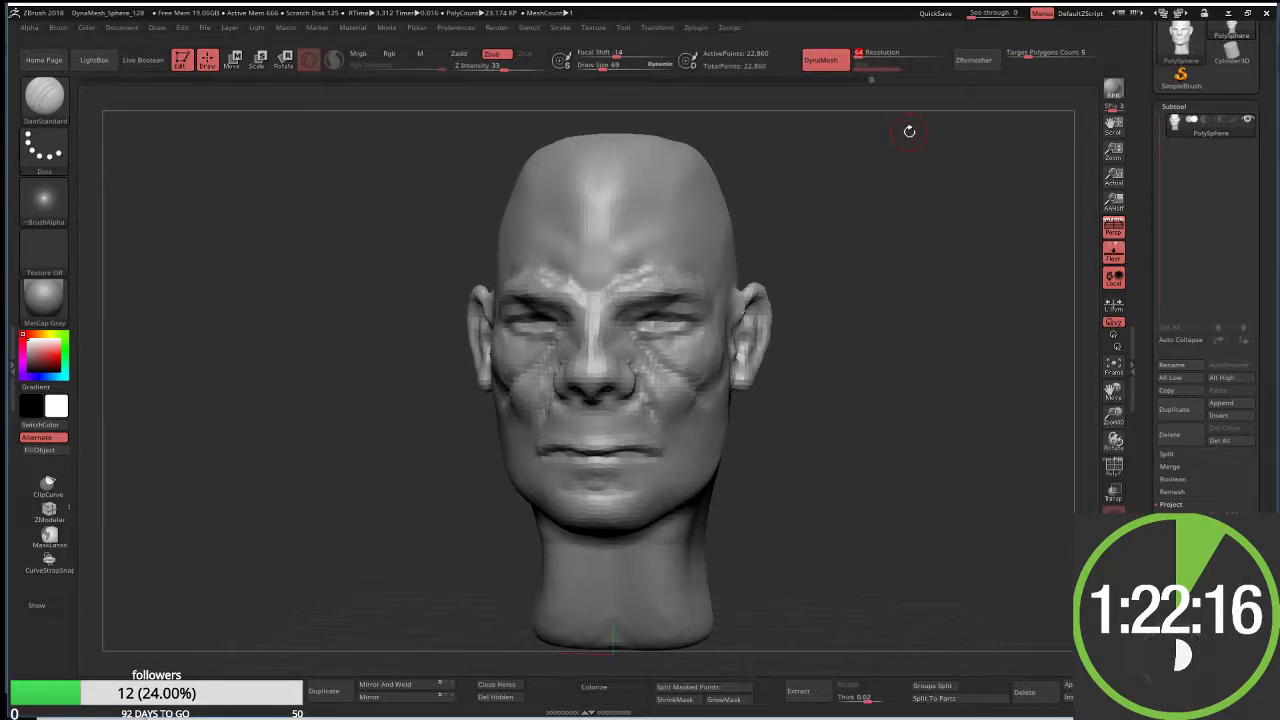
mouse_move(1231, 50)
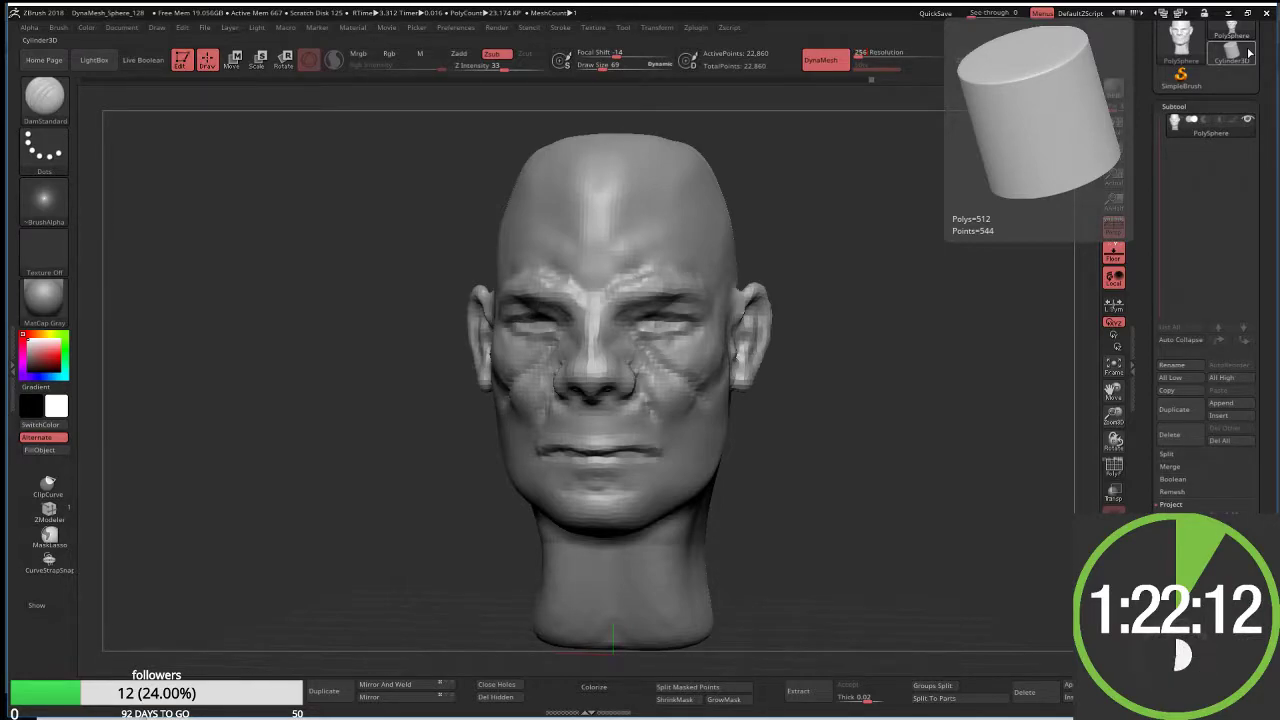
mouse_move(842, 273)
left_mouse_down()
mouse_move(862, 263)
mouse_move(797, 259)
left_mouse_up()
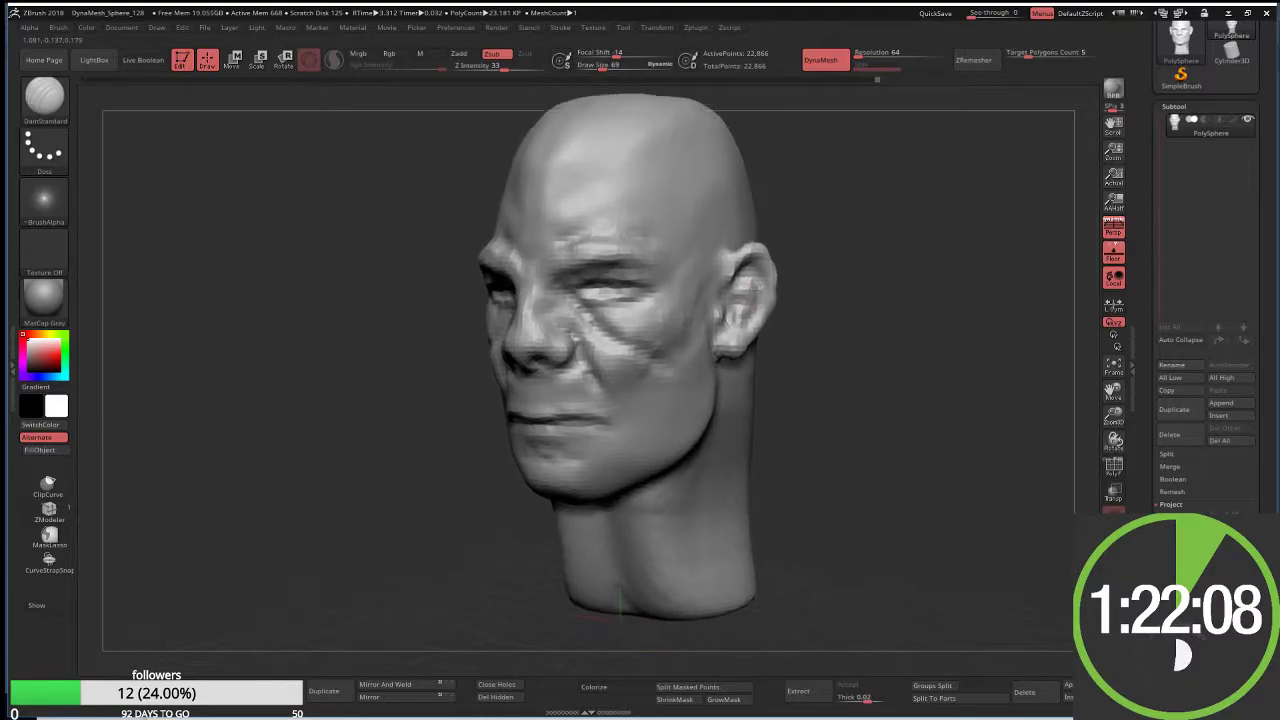
left_click_drag(786, 306, 765, 313)
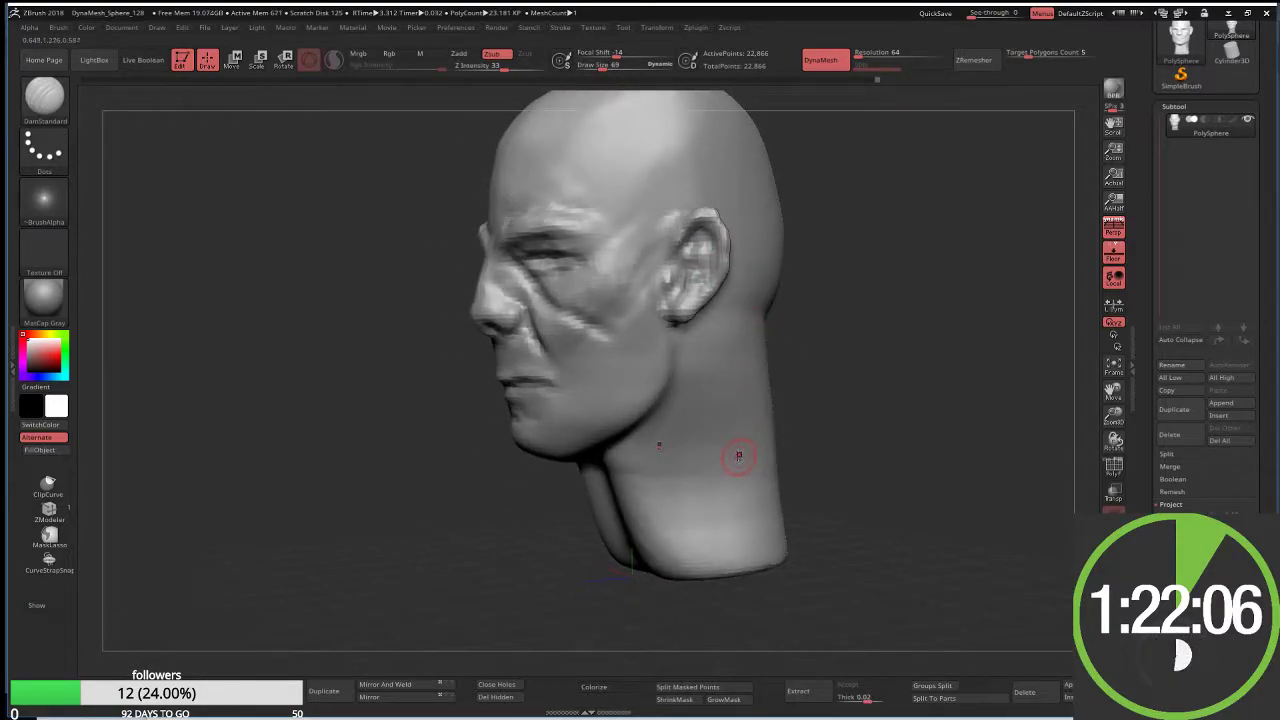
Step: Build up clay under the jaw with ClayBuildup at Draw Size 151
key("b")
key("m")
key("t")
key("b")
key("c")
key("b")
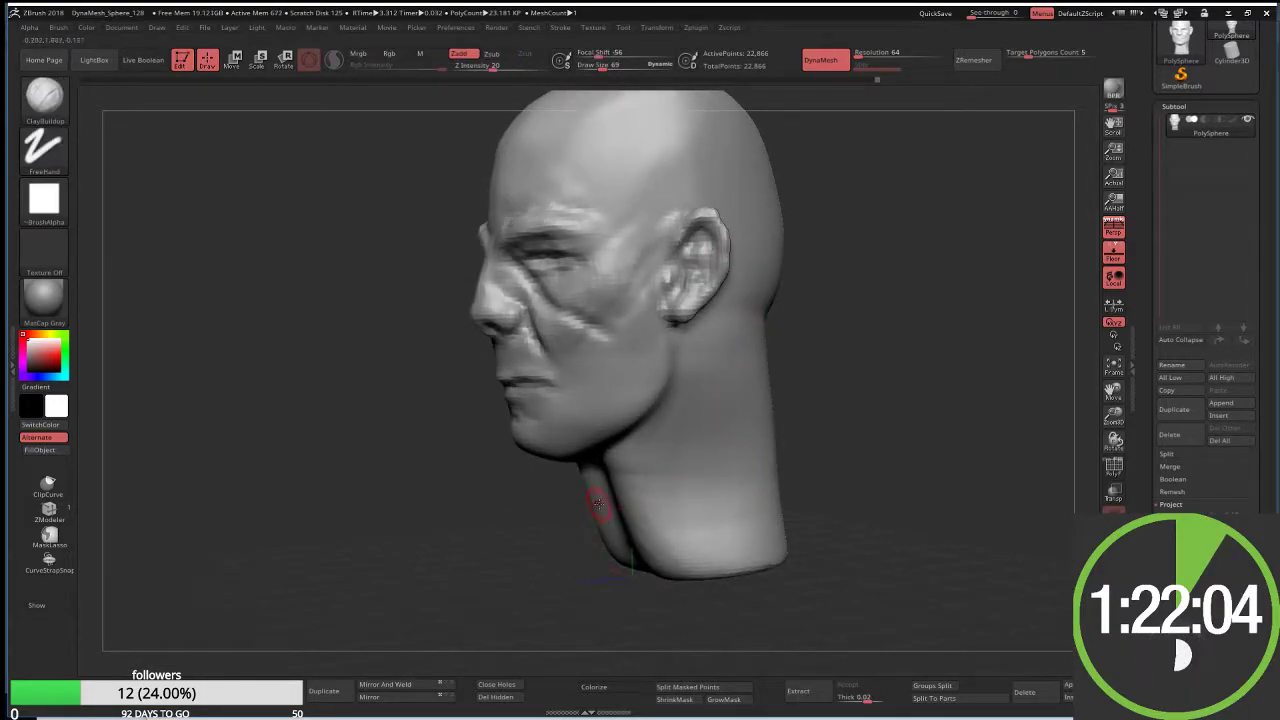
key("s")
mouse_move(590, 528)
left_mouse_down()
mouse_move(606, 528)
mouse_move(605, 480)
left_mouse_up()
left_click_drag(600, 560, 622, 505)
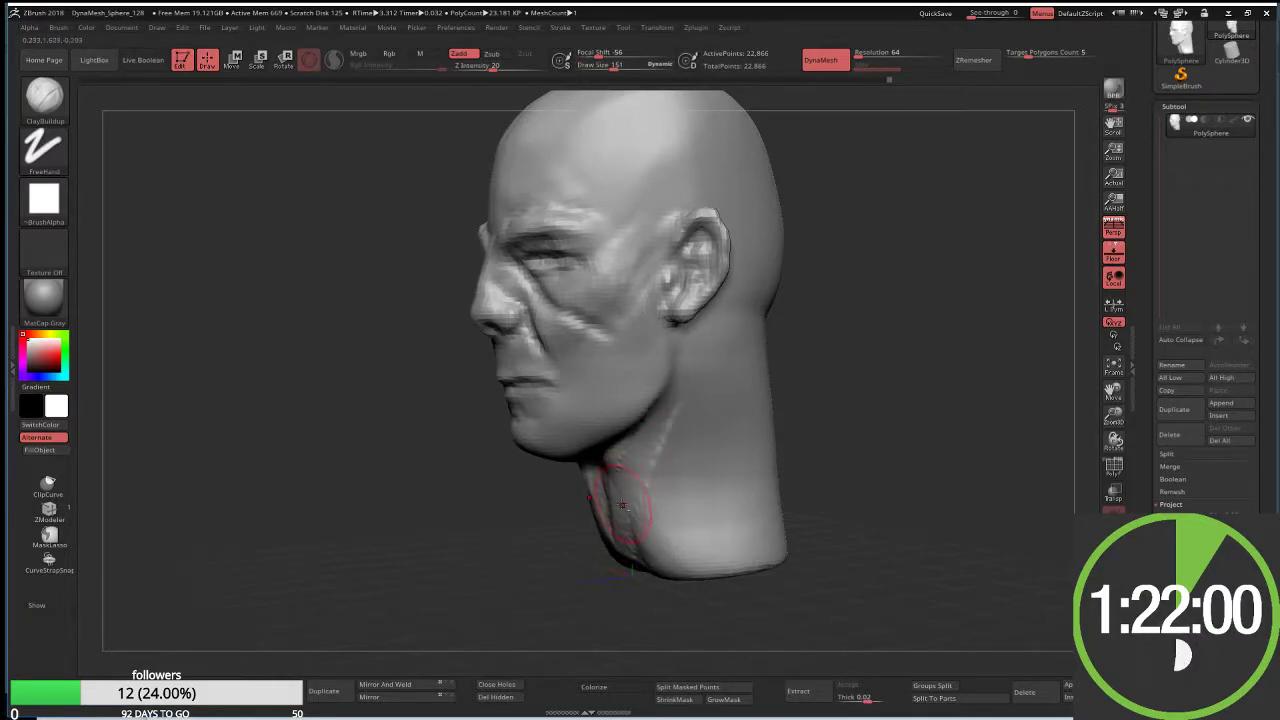
left_click_drag(571, 549, 600, 598)
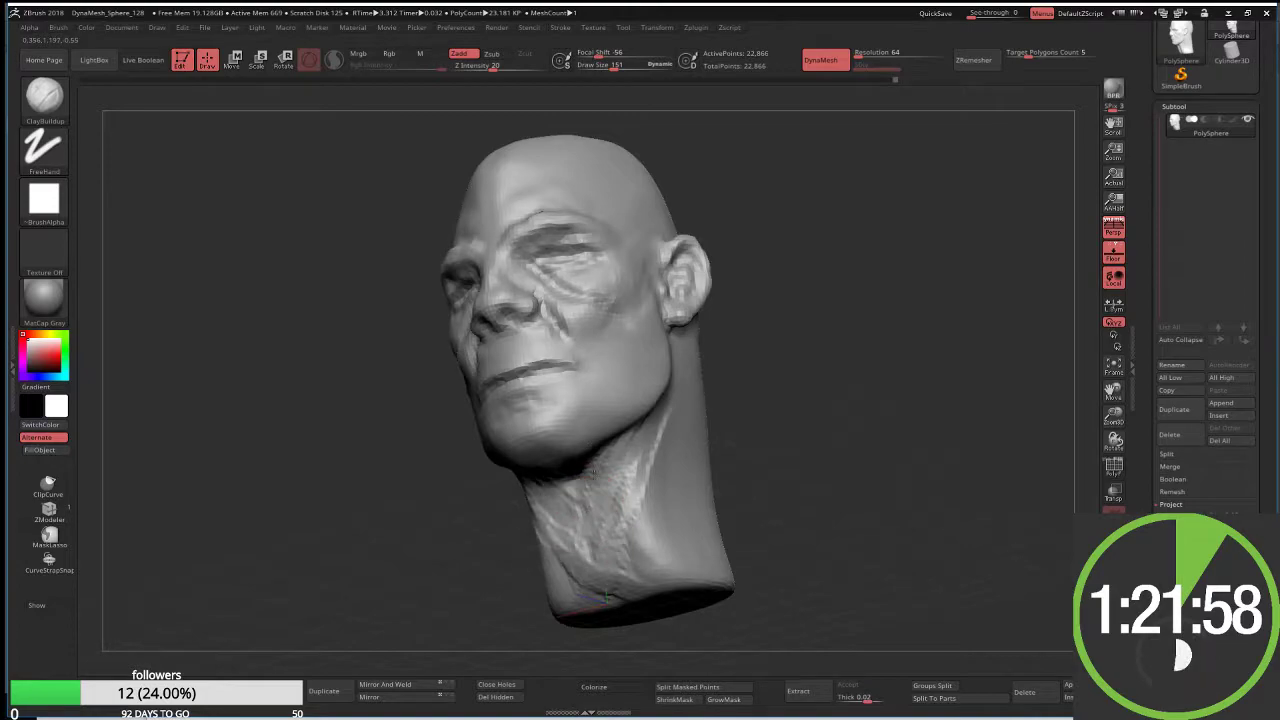
mouse_move(594, 470)
left_mouse_down()
mouse_move(575, 510)
mouse_move(600, 470)
left_mouse_up()
mouse_move(565, 520)
left_mouse_down()
mouse_move(577, 478)
mouse_move(632, 507)
left_mouse_up()
Step: Add clay along the side of the neck from below the ear, and on the front below the jaw
mouse_move(809, 327)
left_mouse_down()
mouse_move(671, 357)
mouse_move(688, 462)
left_mouse_up()
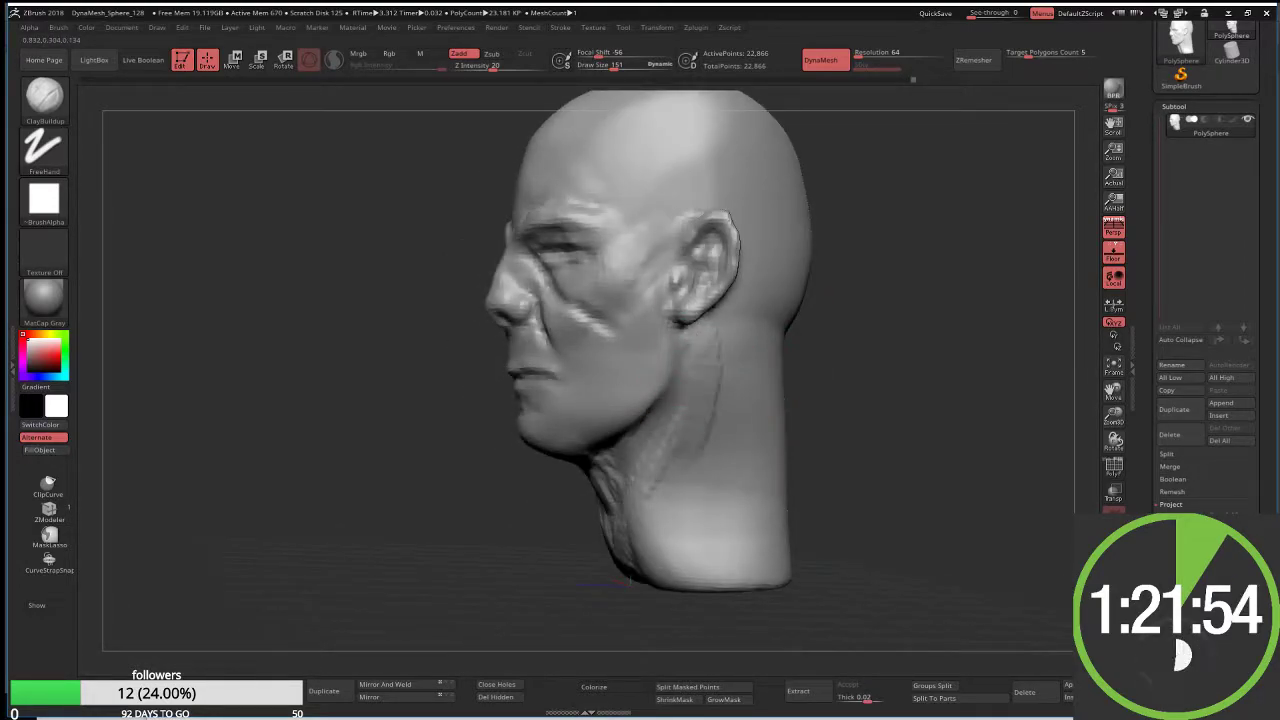
mouse_move(704, 414)
left_mouse_down()
mouse_move(645, 514)
mouse_move(645, 540)
left_mouse_up()
mouse_move(685, 455)
left_mouse_down()
mouse_move(655, 508)
mouse_move(650, 580)
left_mouse_up()
left_click_drag(680, 525, 600, 590)
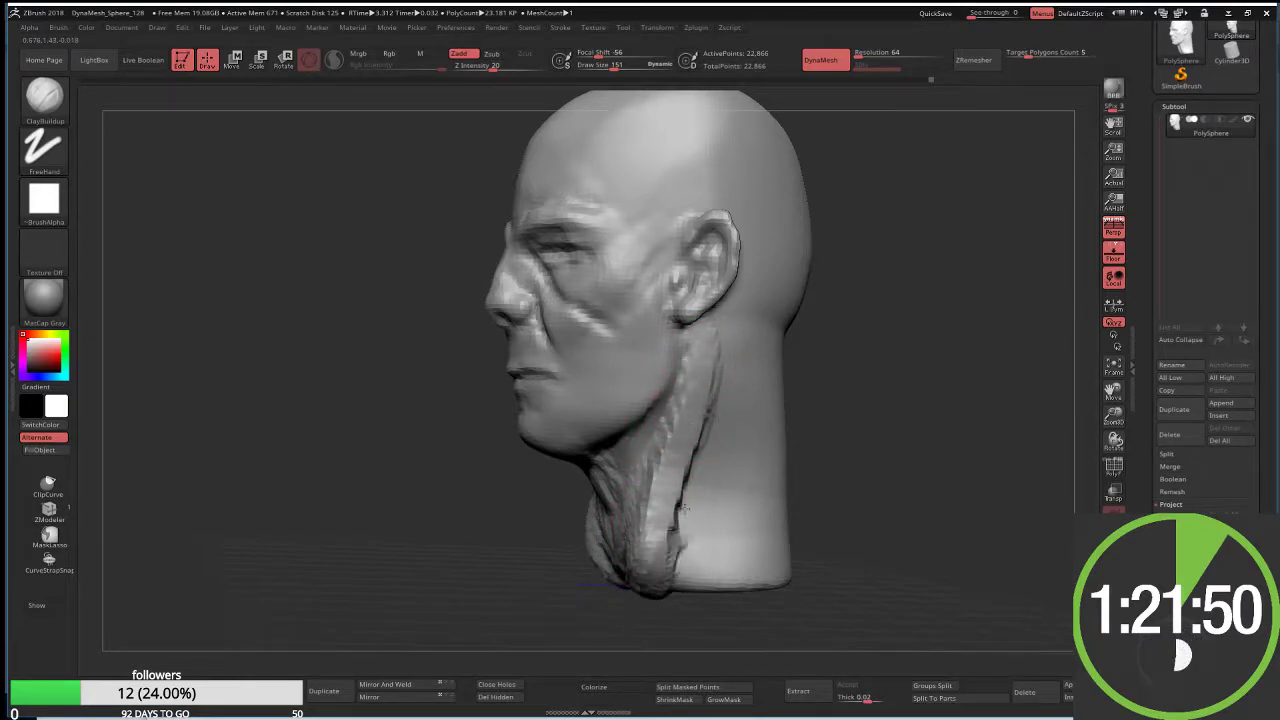
left_click_drag(718, 445, 665, 590)
mouse_move(725, 400)
left_mouse_down()
mouse_move(686, 556)
mouse_move(705, 560)
left_mouse_up()
left_click_drag(700, 488, 712, 586)
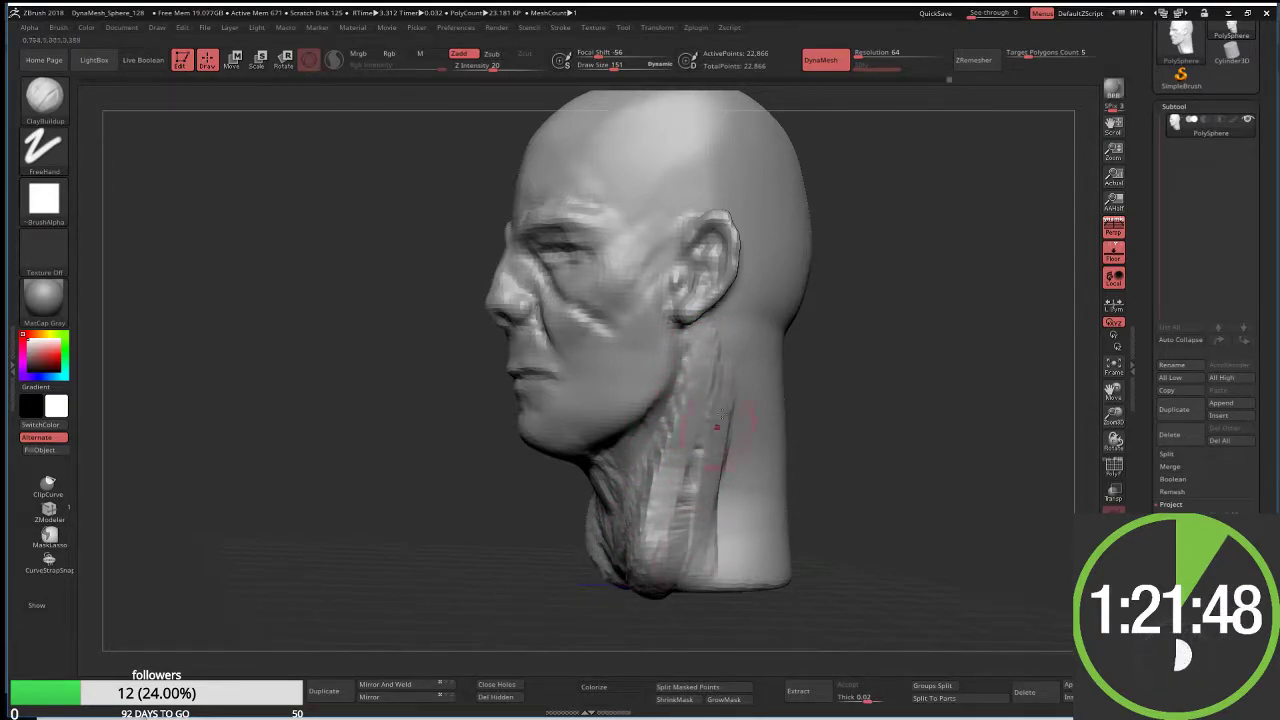
left_click_drag(720, 400, 716, 580)
mouse_move(743, 371)
left_mouse_down()
mouse_move(718, 584)
mouse_move(770, 600)
mouse_move(780, 590)
left_mouse_up()
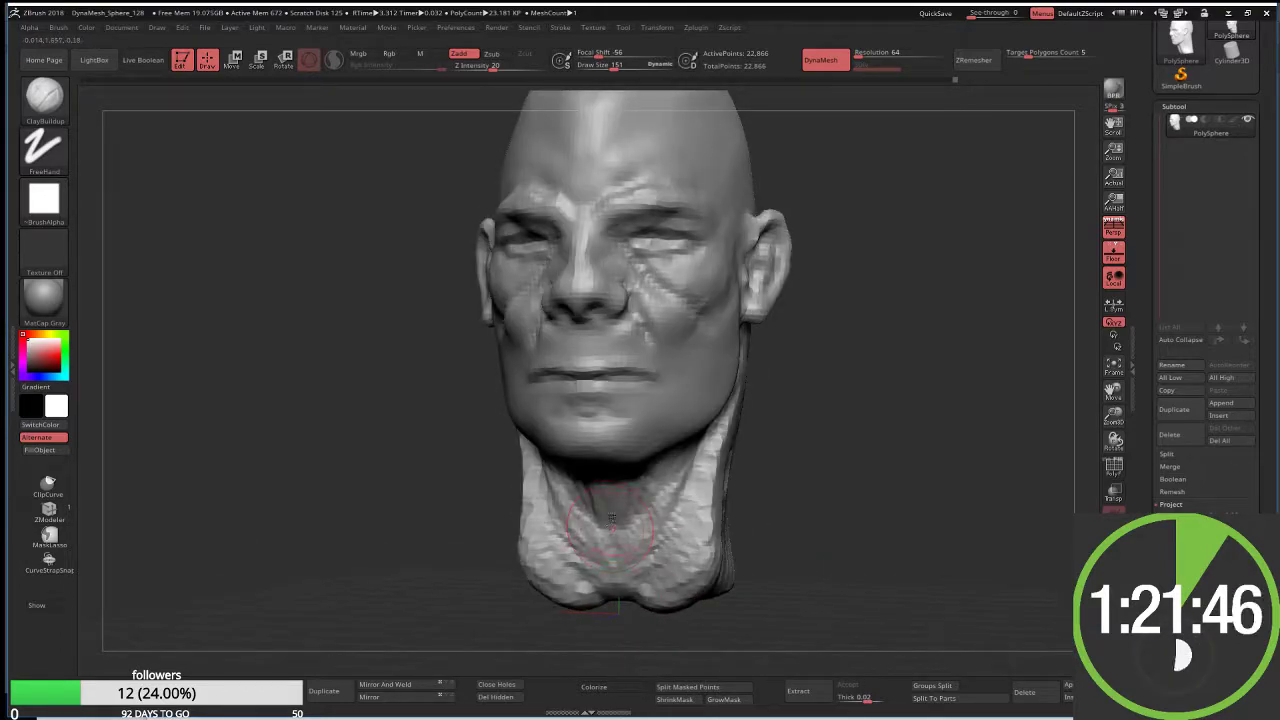
mouse_move(575, 482)
left_mouse_down()
mouse_move(580, 552)
mouse_move(665, 505)
mouse_move(625, 572)
left_mouse_up()
mouse_move(695, 486)
left_mouse_down()
mouse_move(680, 567)
mouse_move(705, 445)
left_mouse_up()
Step: Smooth the lumpy neck clay and add stringy vertical ridges down its sides
left_click_drag(545, 445, 545, 580, "shift")
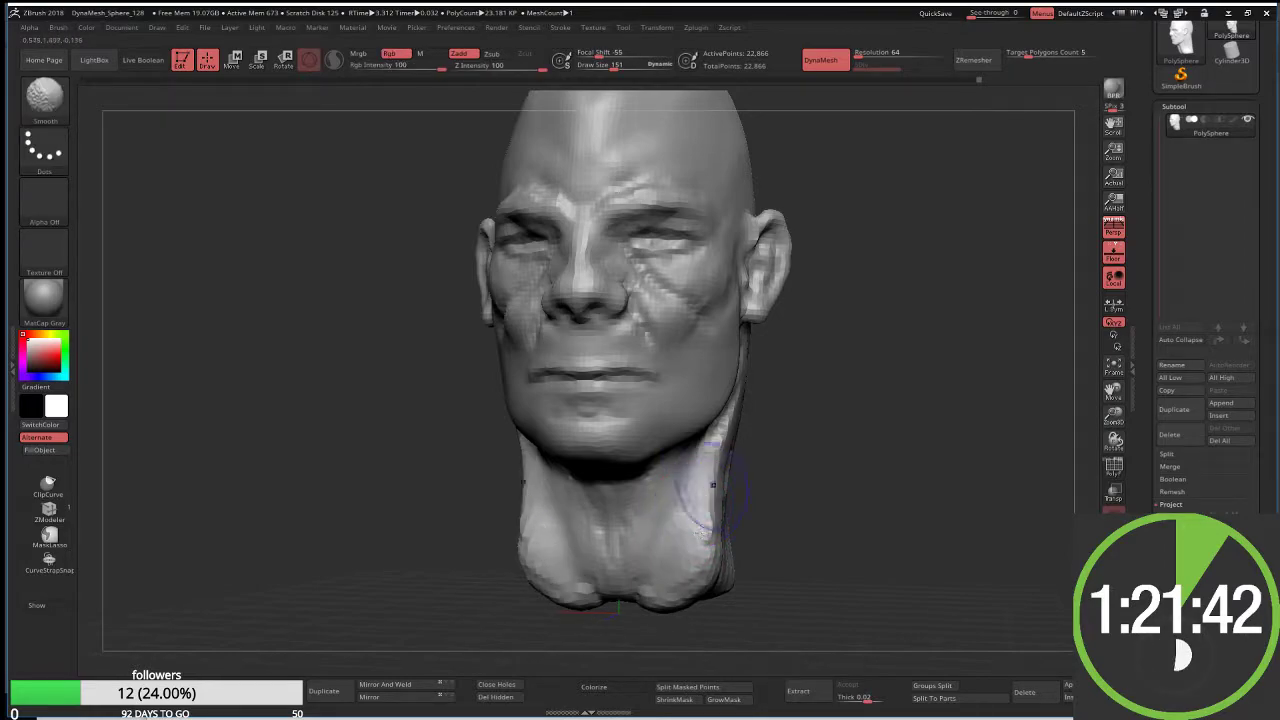
left_click_drag(530, 500, 530, 575, "shift")
mouse_move(690, 480)
left_mouse_down("shift")
mouse_move(720, 510)
mouse_move(725, 420)
left_mouse_up("shift")
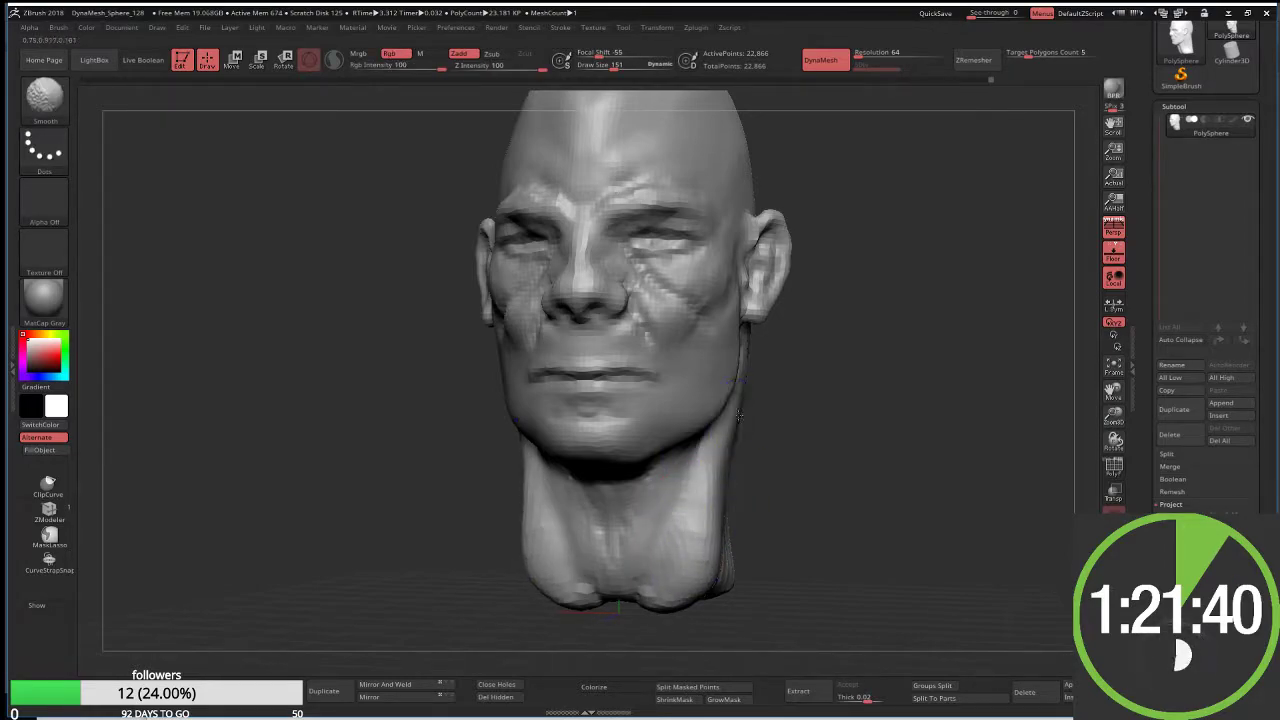
left_click_drag(880, 480, 800, 480)
mouse_move(755, 420)
left_mouse_down()
mouse_move(750, 545)
mouse_move(770, 585)
left_mouse_up()
mouse_move(775, 370)
left_mouse_down()
mouse_move(799, 541)
mouse_move(763, 521)
left_mouse_up()
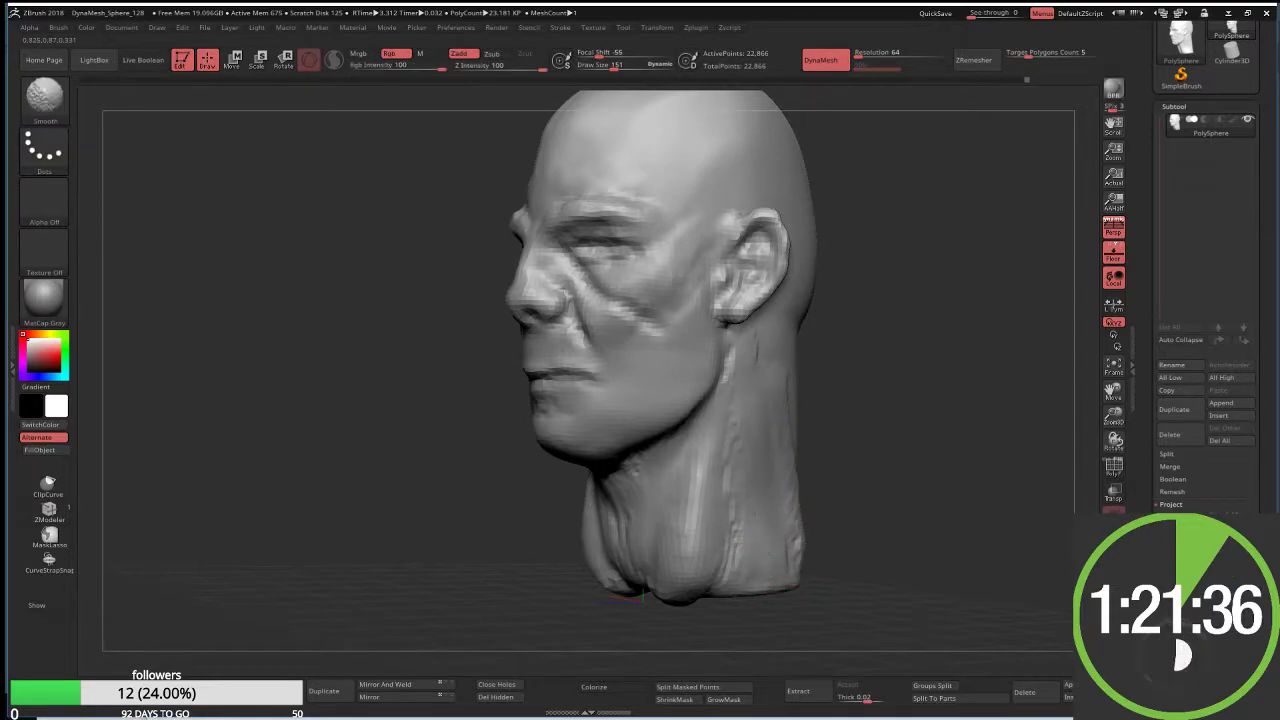
mouse_move(849, 466)
left_mouse_down()
mouse_move(817, 434)
mouse_move(800, 448)
left_mouse_up()
mouse_move(672, 515)
left_mouse_down()
mouse_move(700, 530)
mouse_move(770, 519)
mouse_move(694, 534)
mouse_move(738, 391)
mouse_move(793, 401)
left_mouse_up()
Step: Carve vertical ridges on the neck below the chin with ClayBuildup at Draw Size 58
key("w")
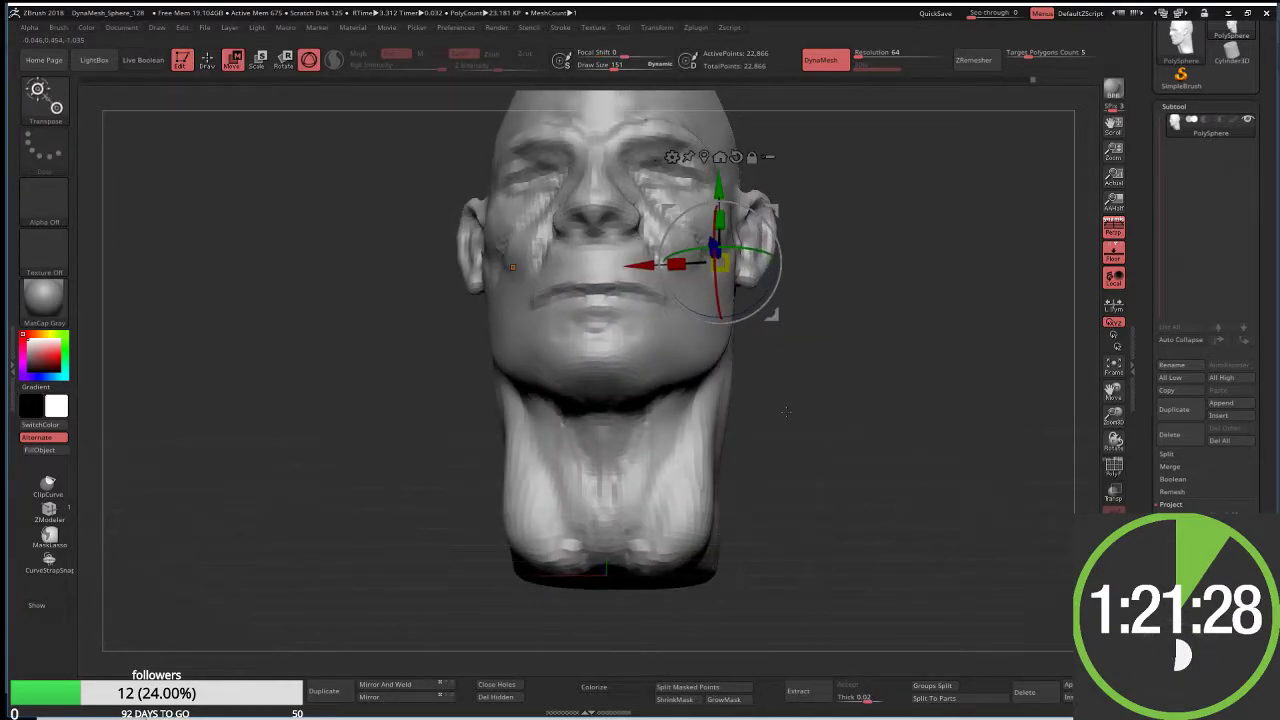
key("q")
key("s")
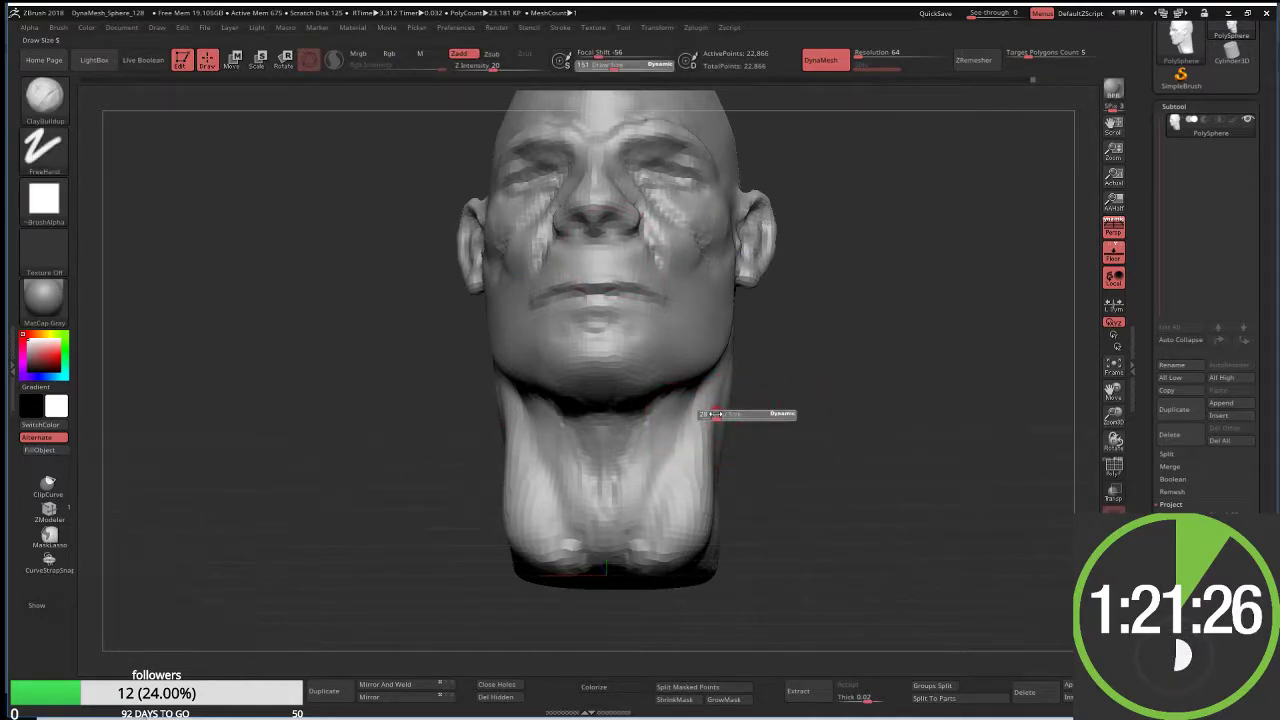
left_click_drag(716, 414, 707, 414)
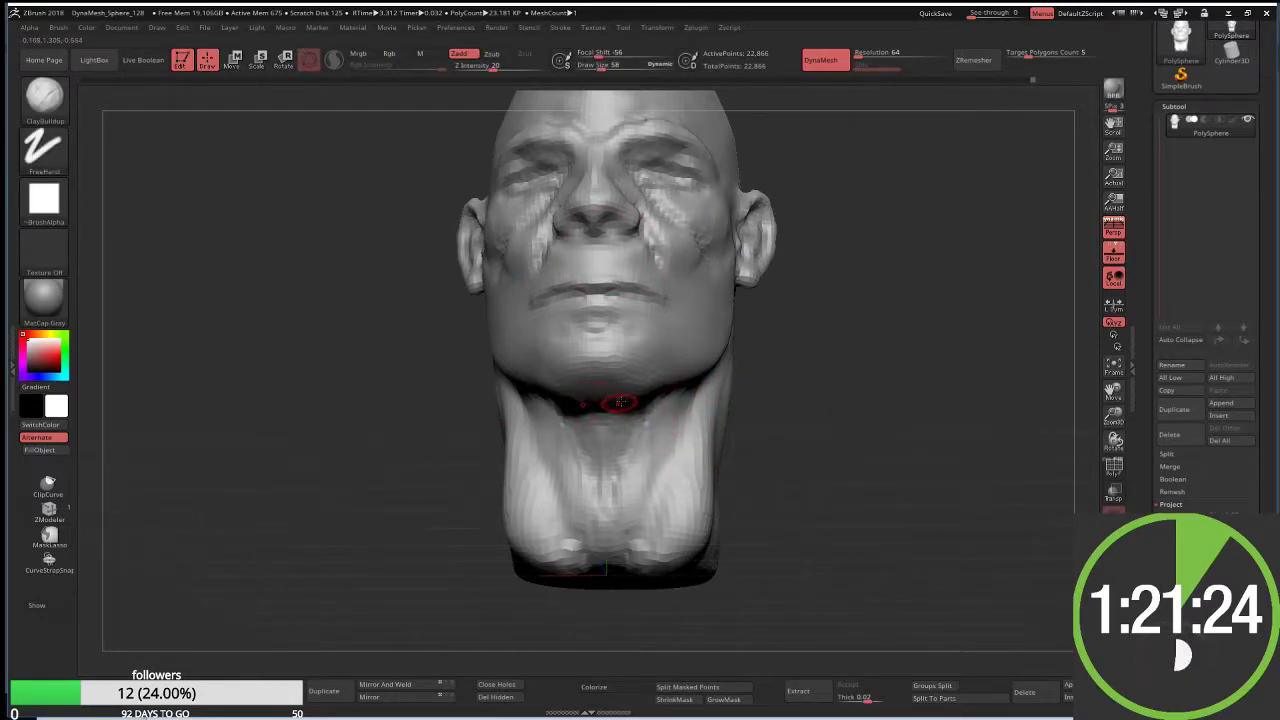
mouse_move(619, 402)
left_mouse_down()
mouse_move(642, 455)
mouse_move(642, 505)
left_mouse_up()
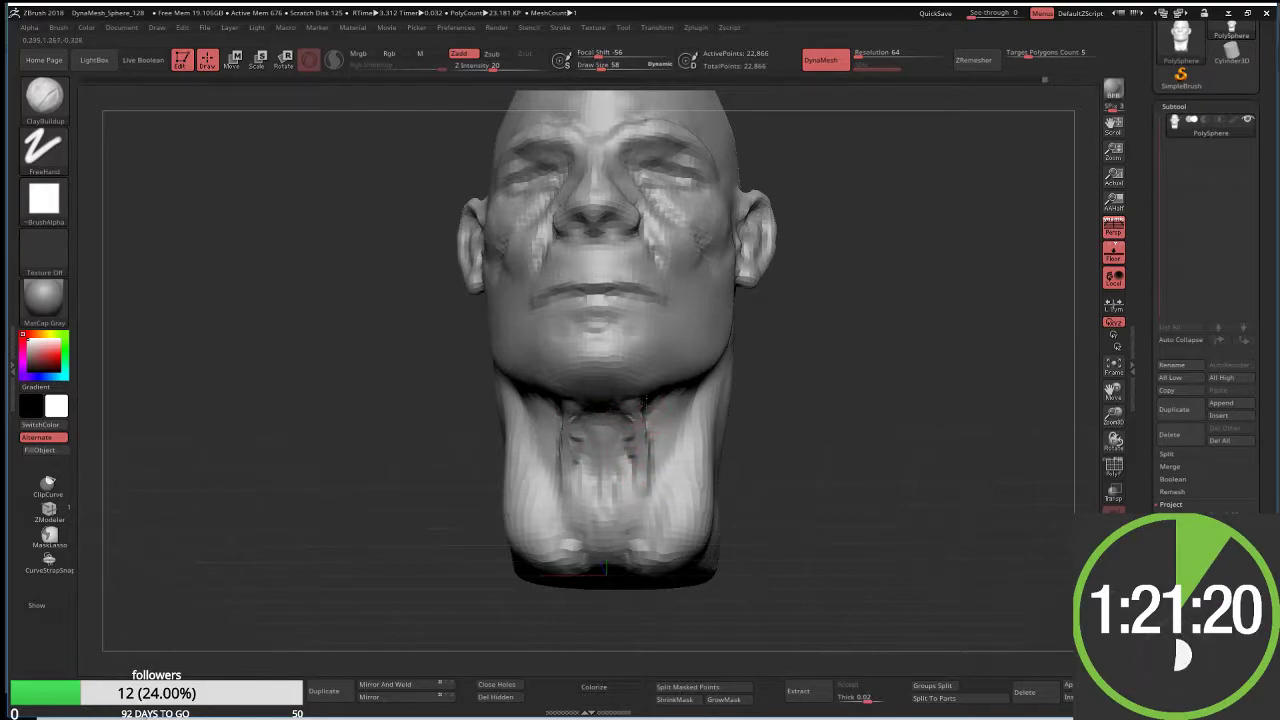
Step: Build up the chin under the lower lip, enlarging the brush to 135
mouse_move(849, 367)
left_mouse_down()
mouse_move(811, 389)
mouse_move(768, 346)
left_mouse_up()
left_click_drag(604, 489, 733, 343)
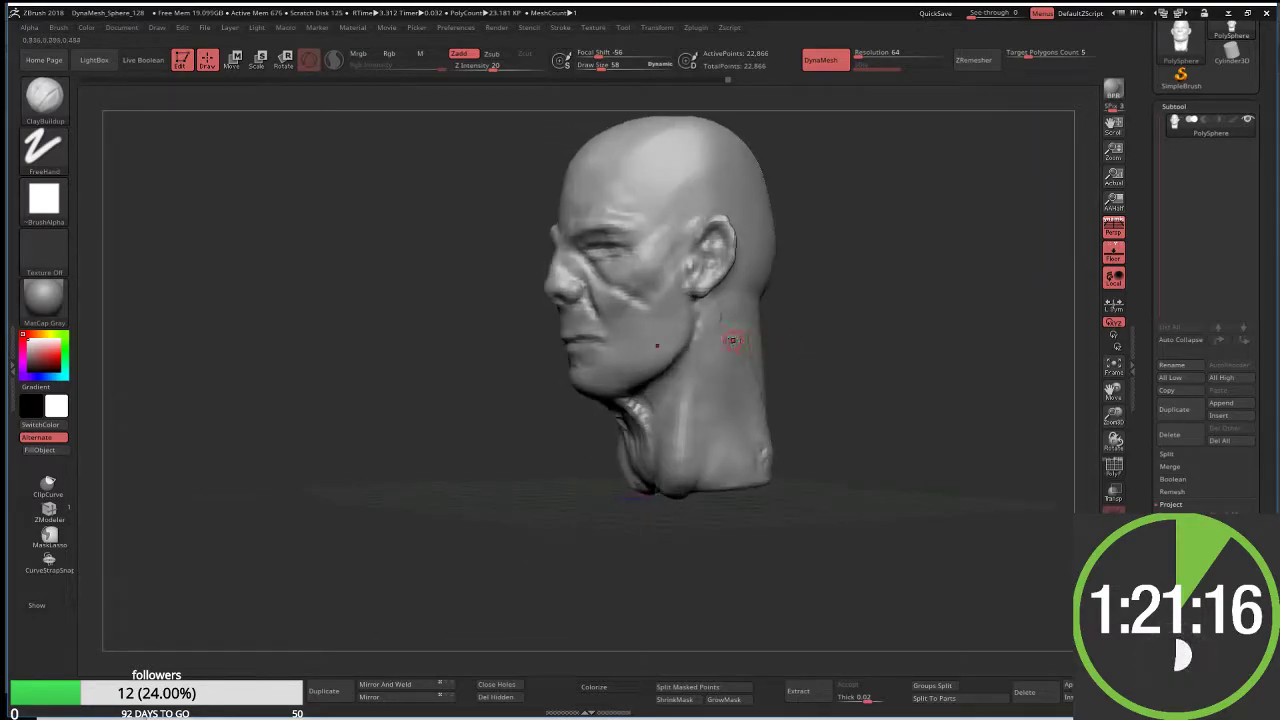
key("shift")
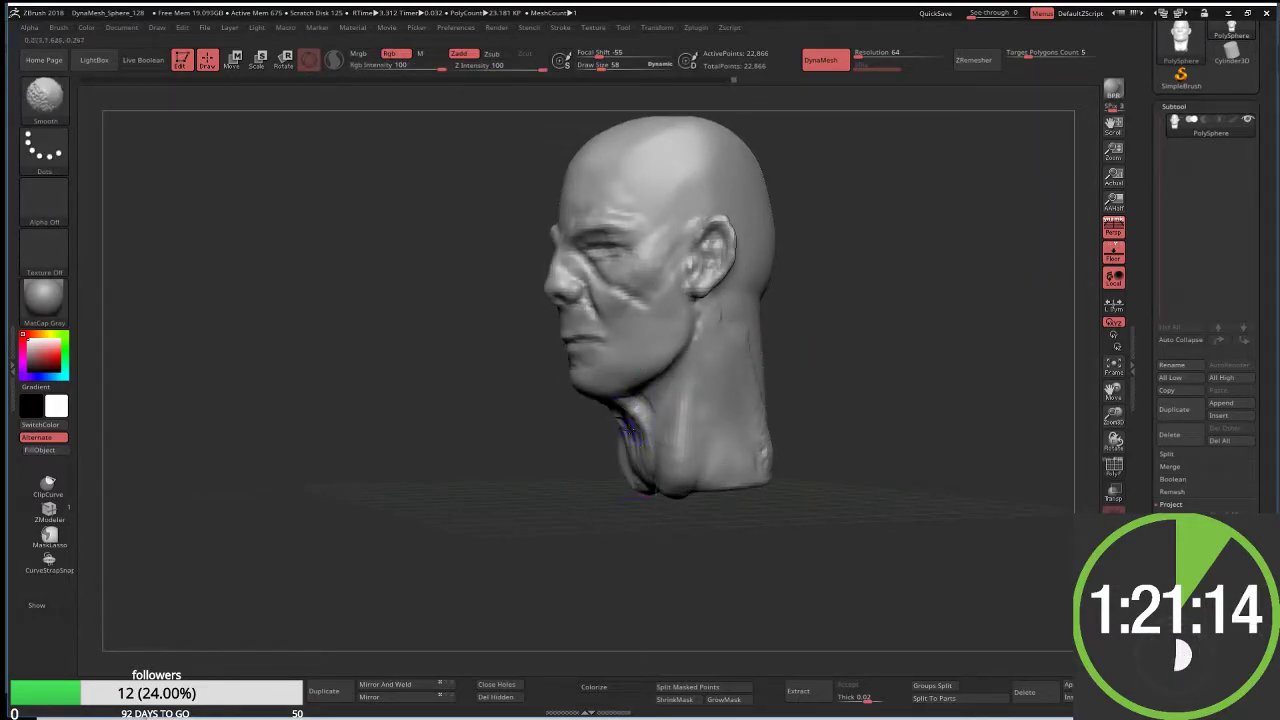
mouse_move(600, 540)
left_mouse_down()
mouse_move(645, 559)
mouse_move(680, 531)
left_mouse_up()
left_click_drag(689, 486, 647, 345, "alt")
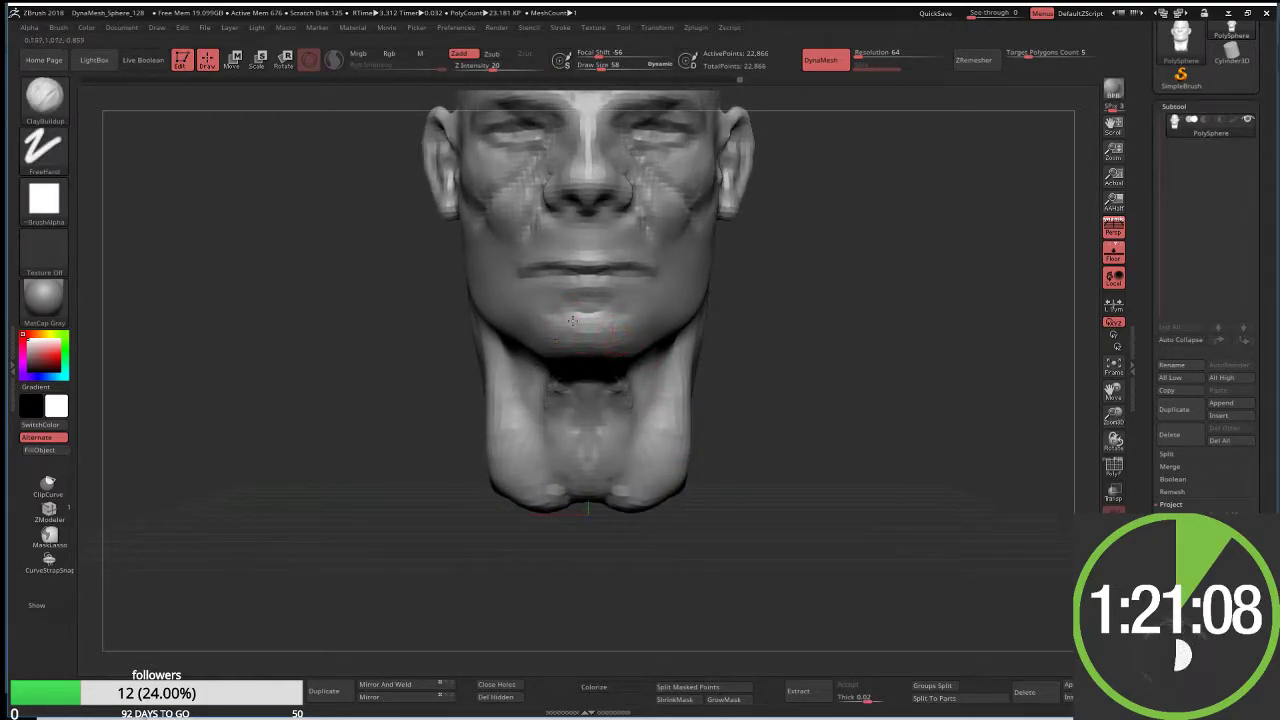
mouse_move(572, 330)
left_mouse_down()
mouse_move(571, 357)
mouse_move(630, 344)
left_mouse_up()
key("s")
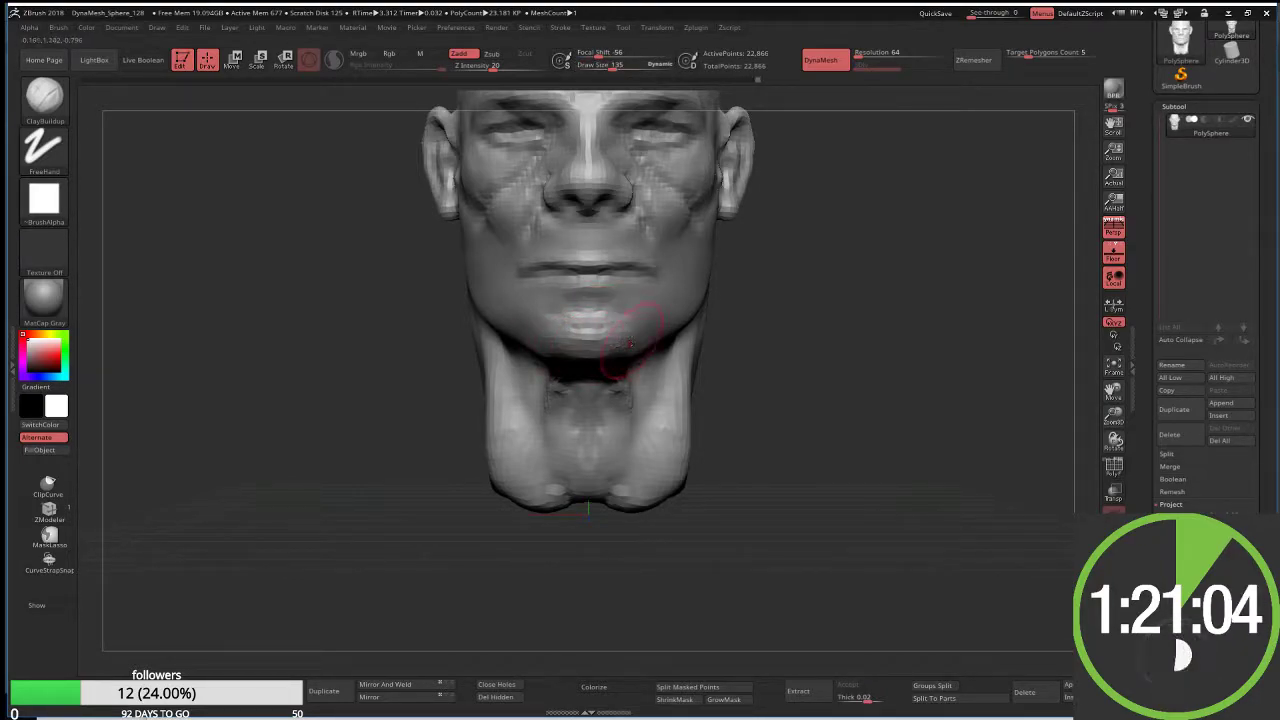
Step: Raise the DynaMesh resolution to 256 and remesh the head
left_click_drag(759, 315, 797, 300)
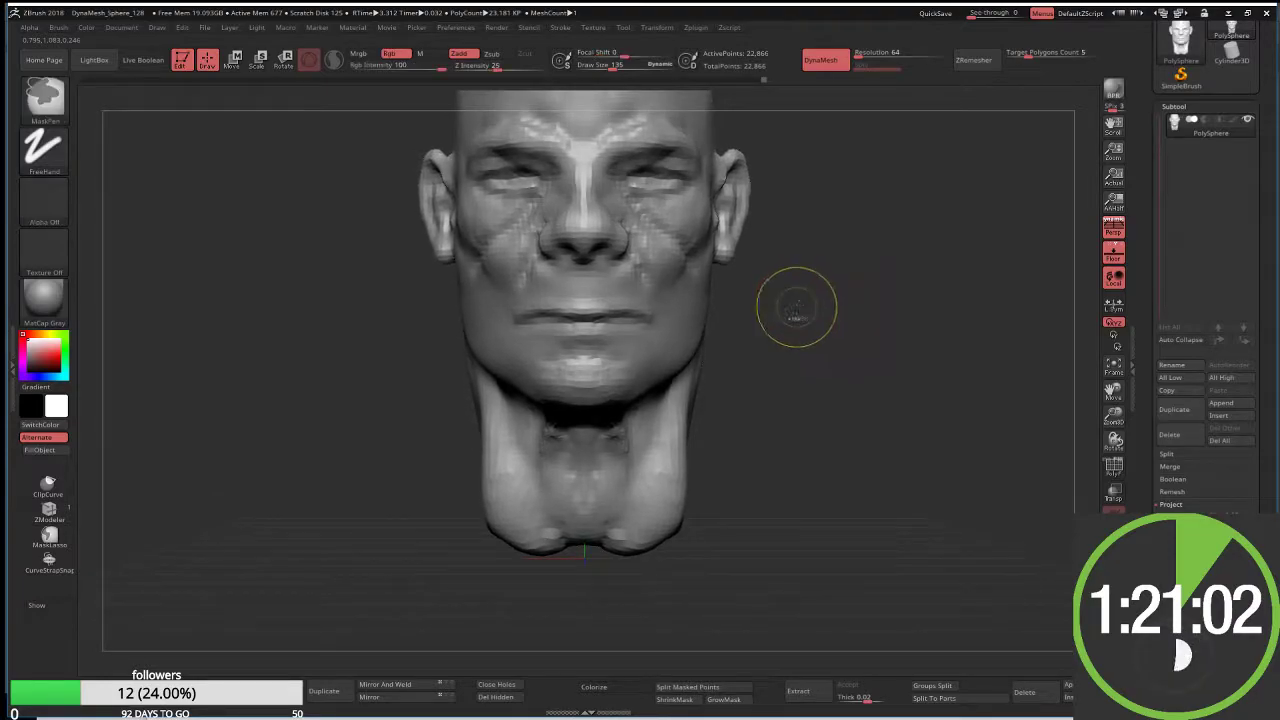
left_click_drag(888, 55, 905, 56)
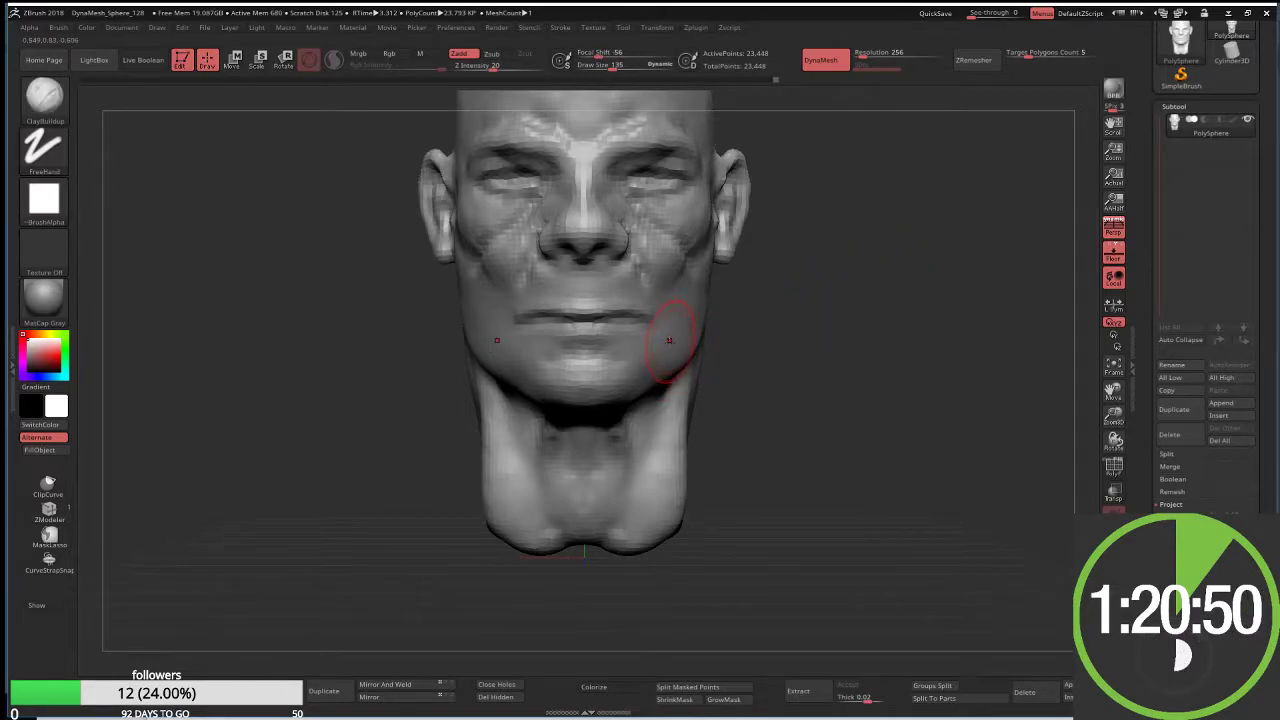
left_click_drag(785, 321, 791, 300, "ctrl")
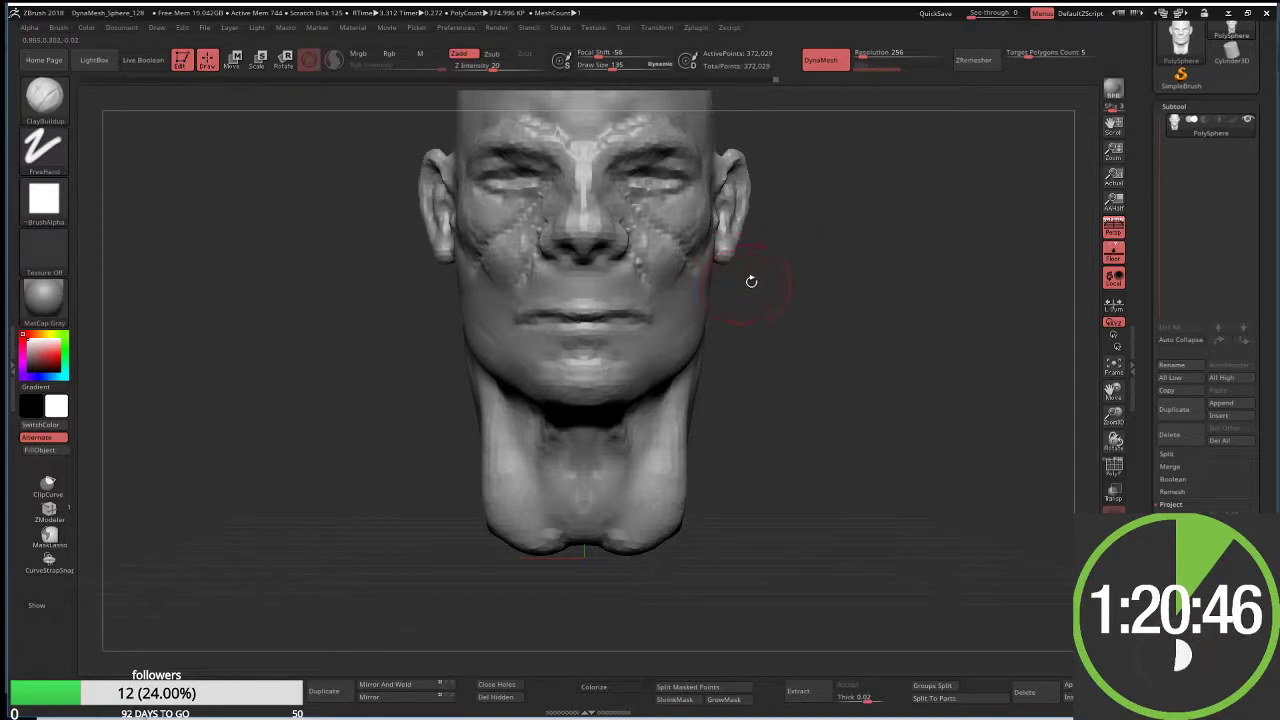
Step: Set the brush size to 48, then enlarge it to 129 while turning the head into profile
mouse_move(716, 277)
left_mouse_down()
mouse_move(610, 229)
mouse_move(651, 321)
left_mouse_up()
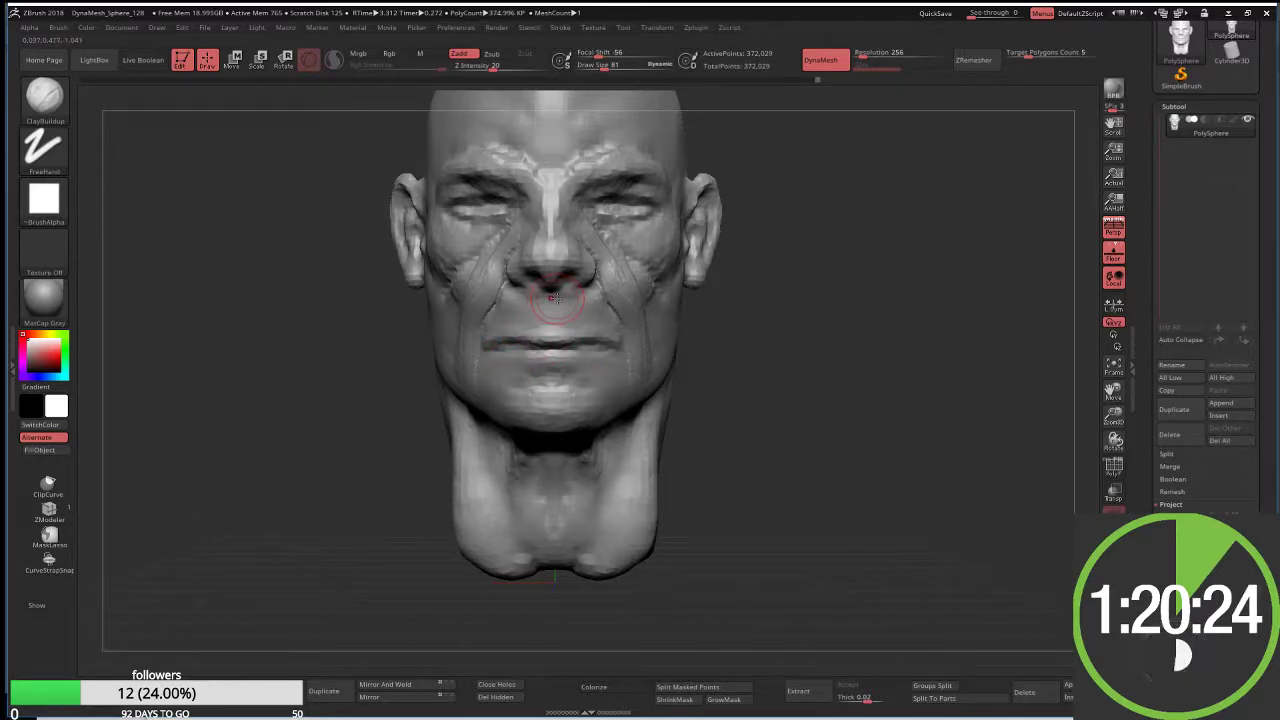
key("s")
key("Return")
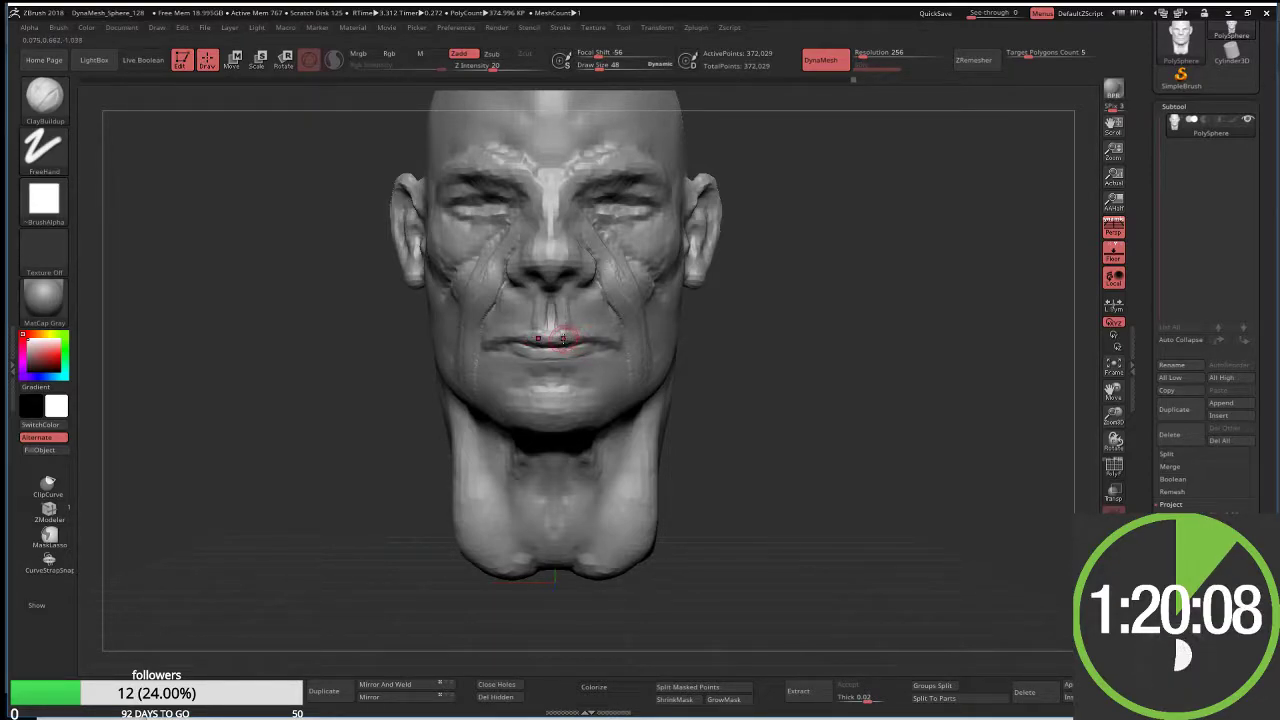
left_click_drag(780, 309, 766, 293)
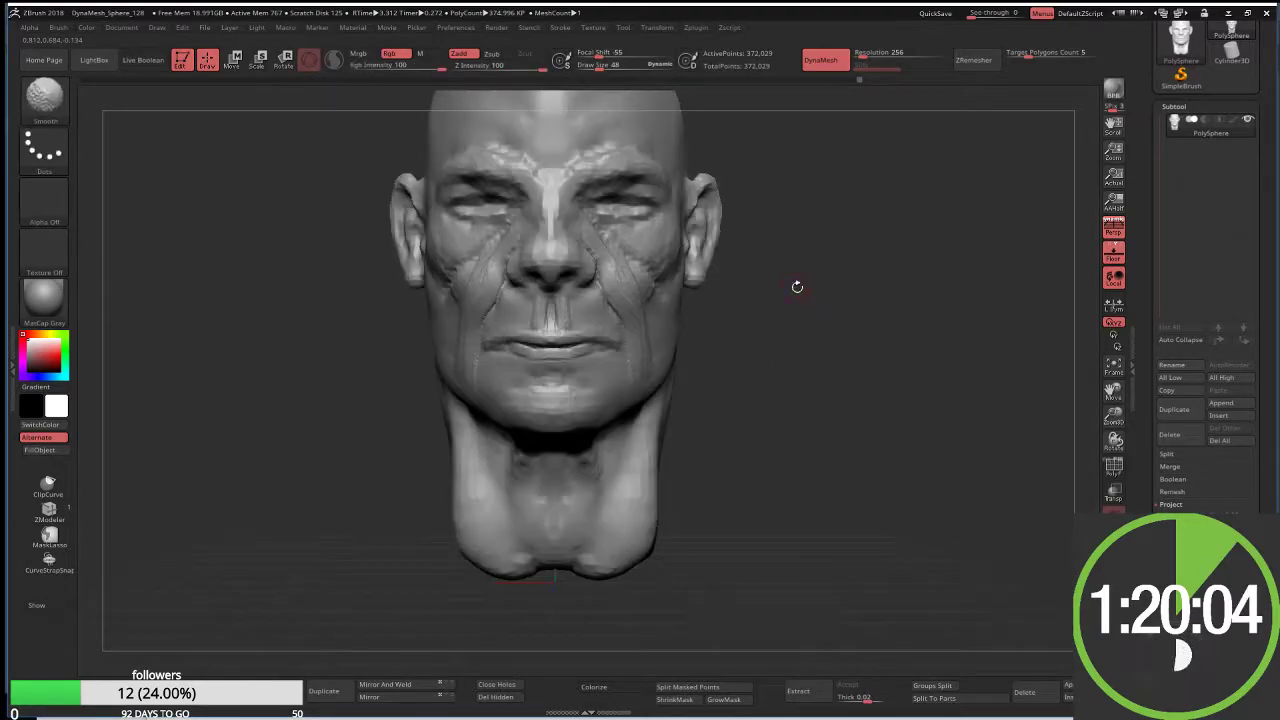
left_click_drag(797, 286, 772, 290)
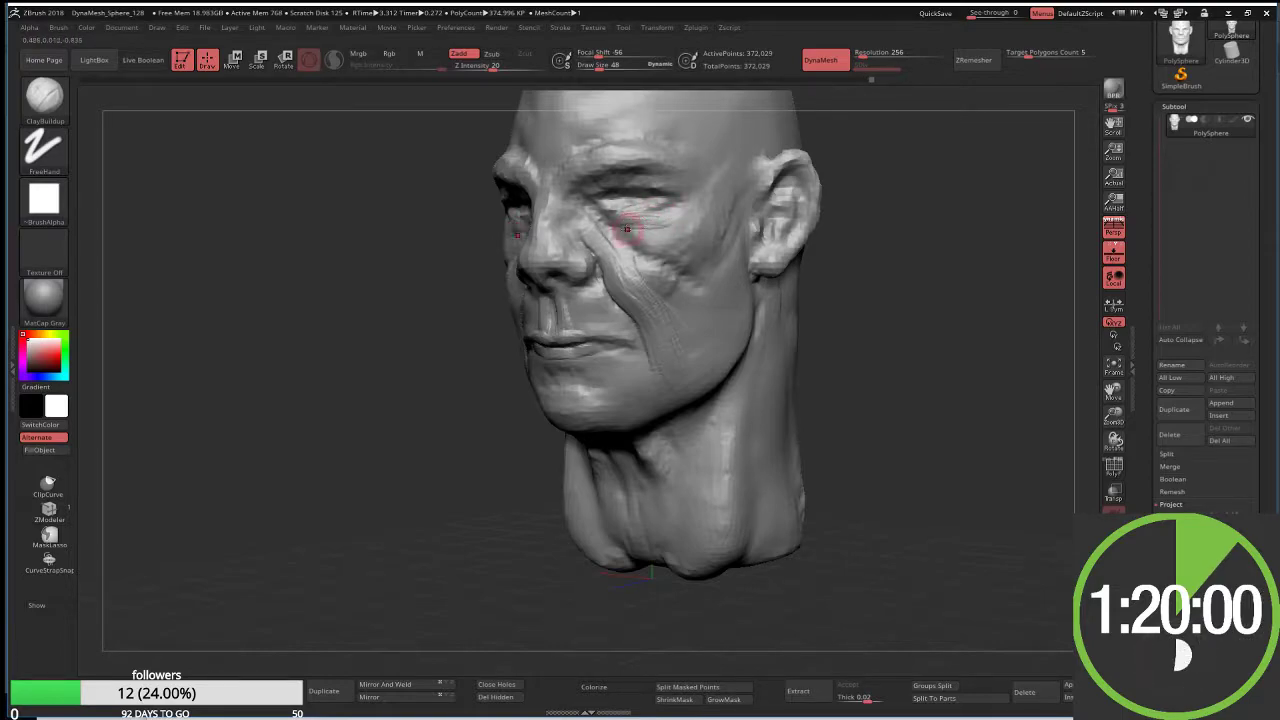
key("bracketright")
key("bracketright")
key("bracketright")
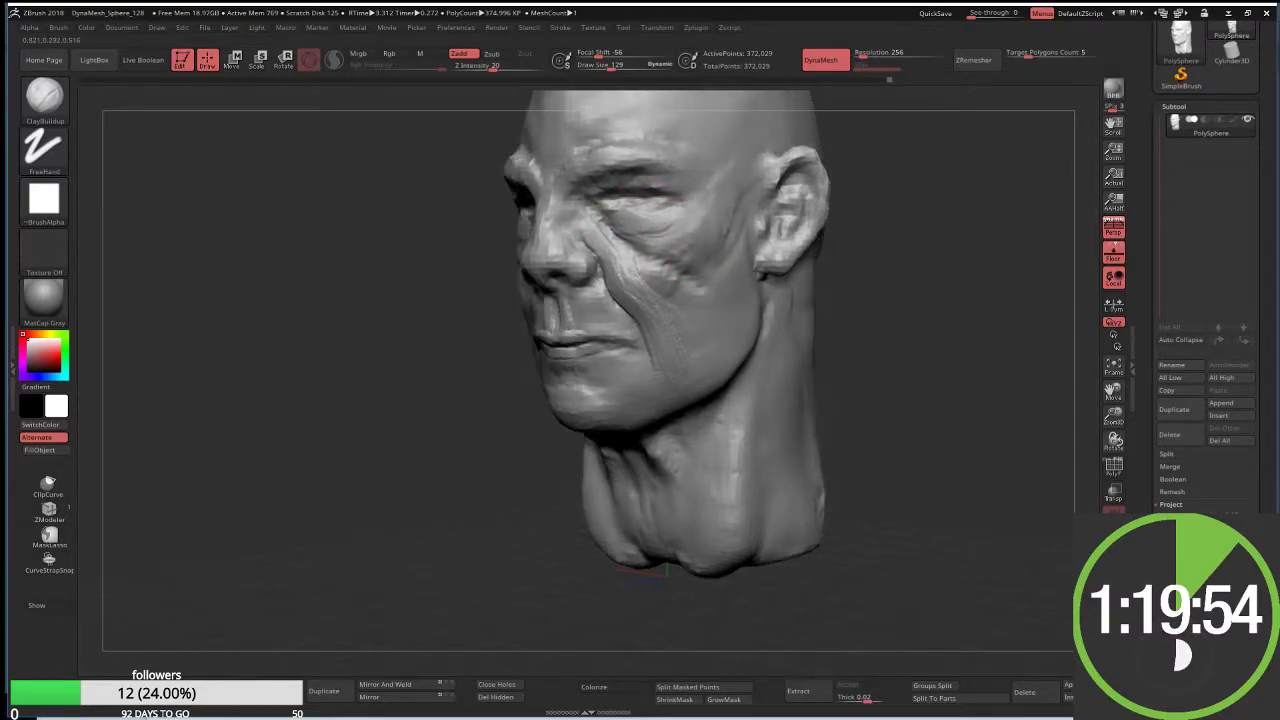
right_click_drag(644, 220, 640, 224)
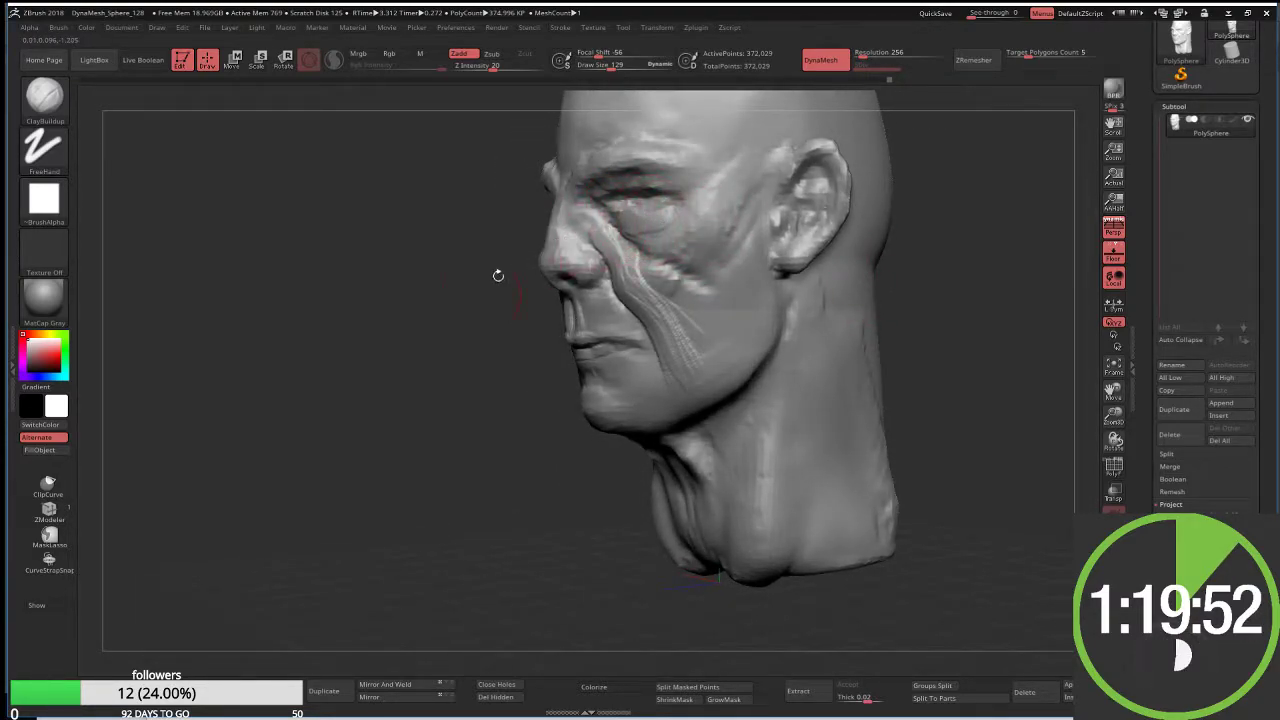
right_click_drag(498, 275, 520, 262)
Step: Pull the nose tip into a bulbous shape with Move Topological at Draw Size 195
key("b")
key("m")
key("t")
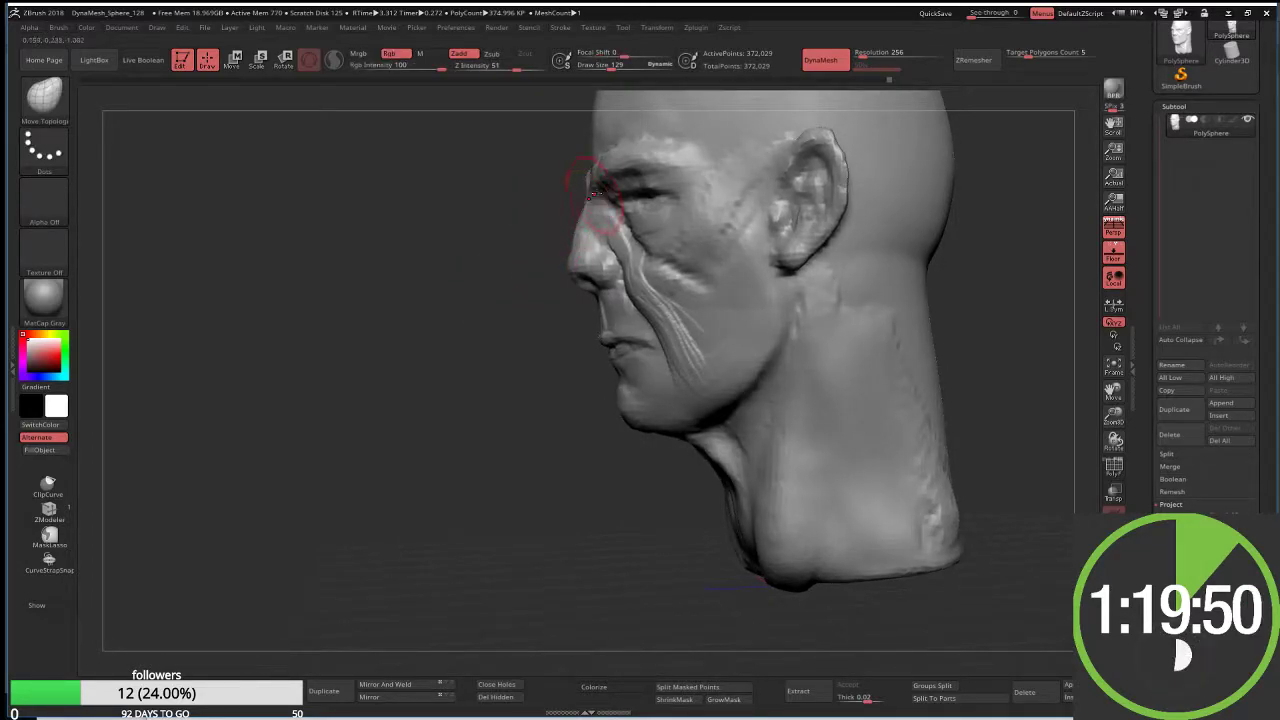
key("s")
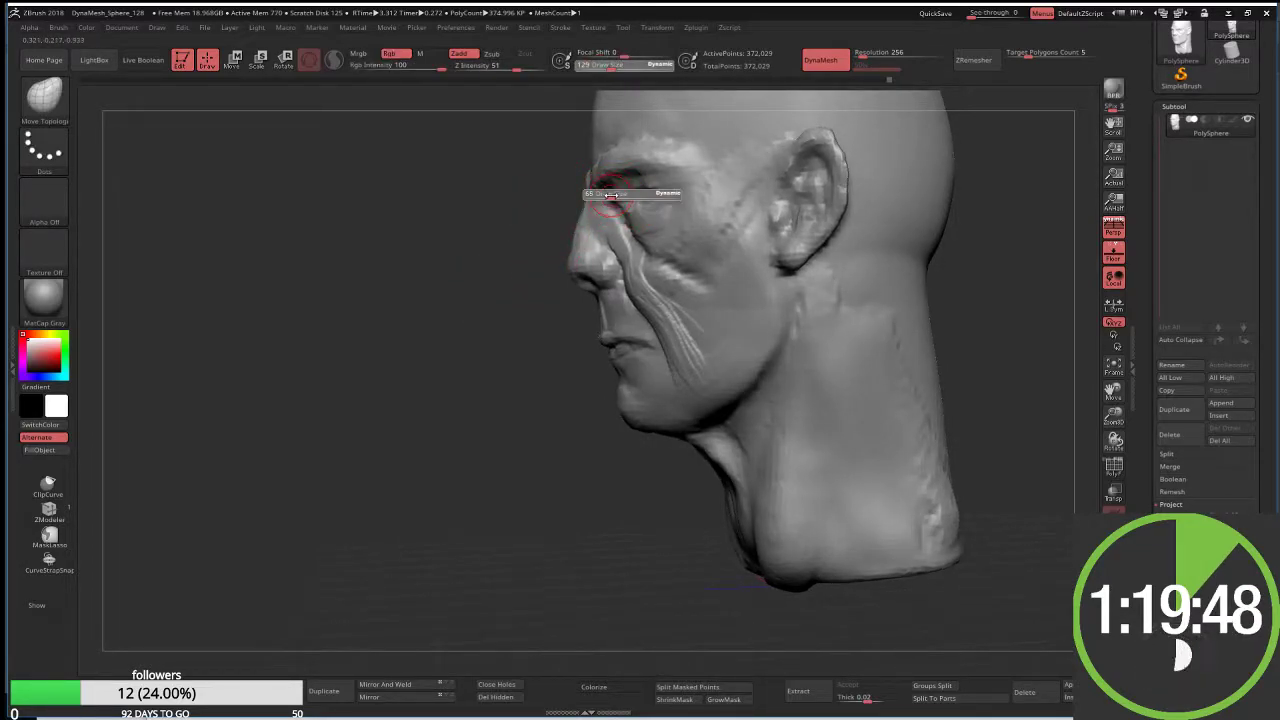
left_click_drag(610, 195, 604, 195)
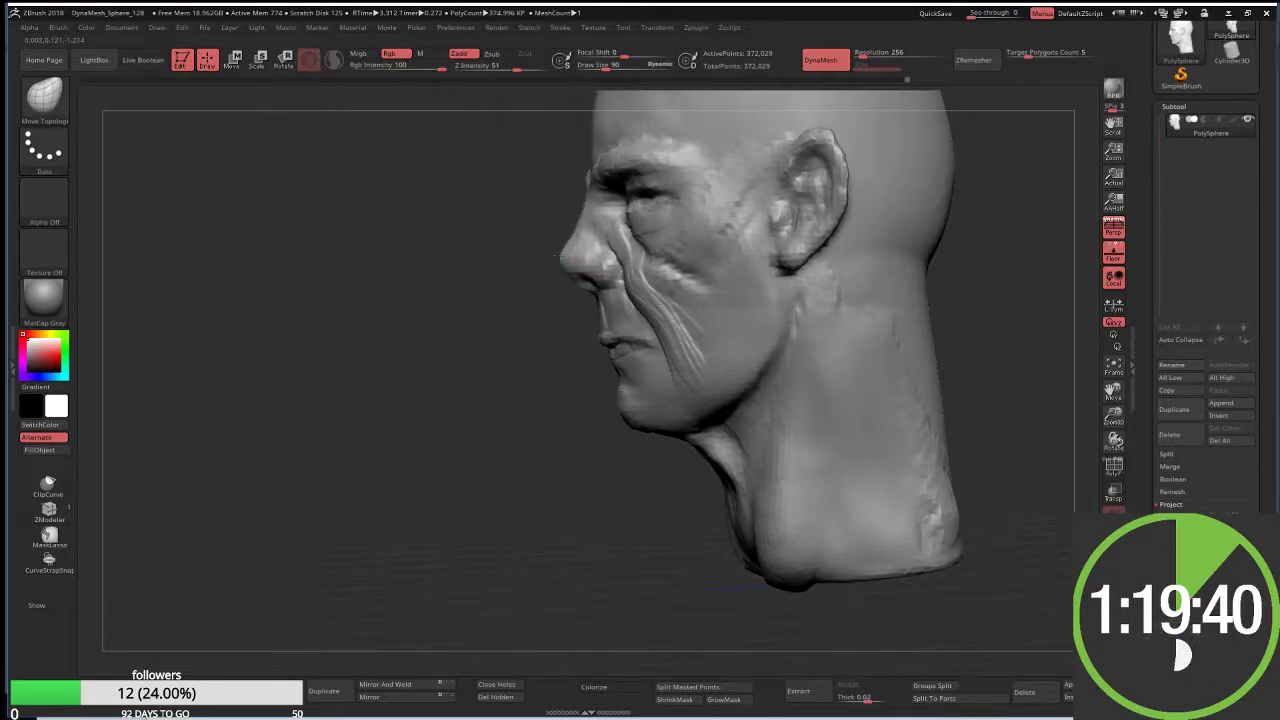
right_click_drag(545, 272, 600, 277)
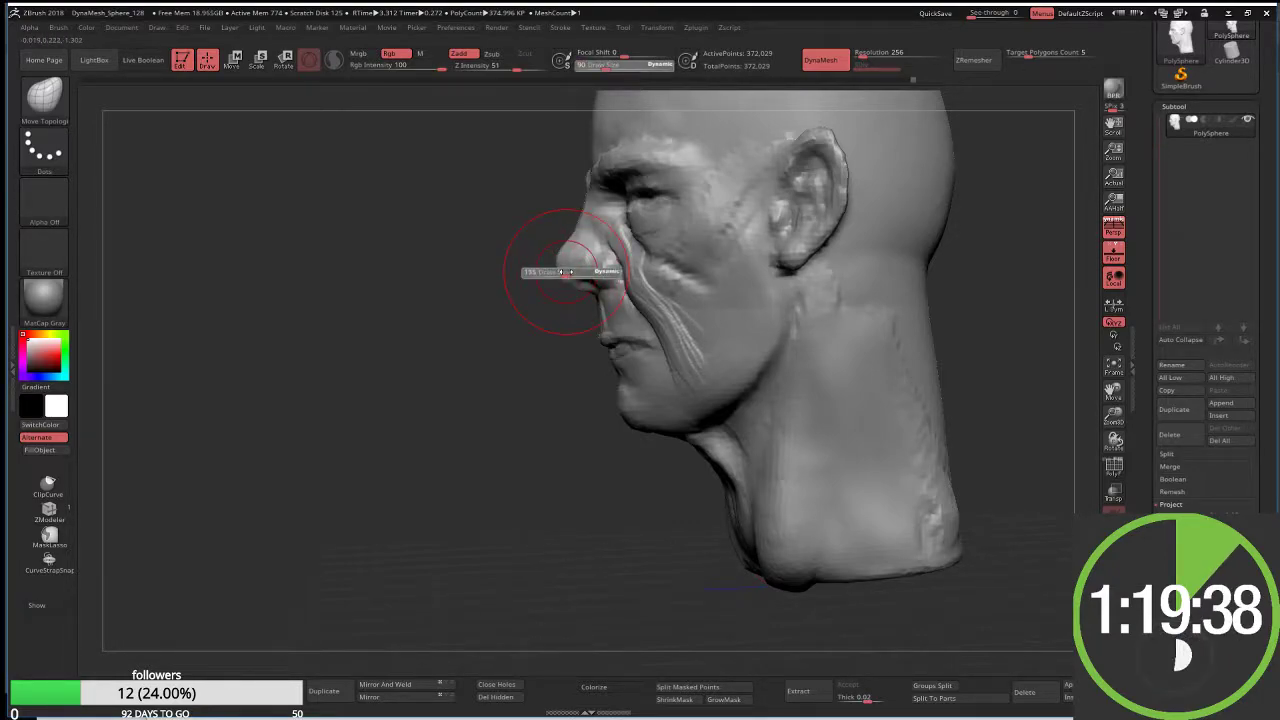
left_click_drag(554, 274, 548, 265)
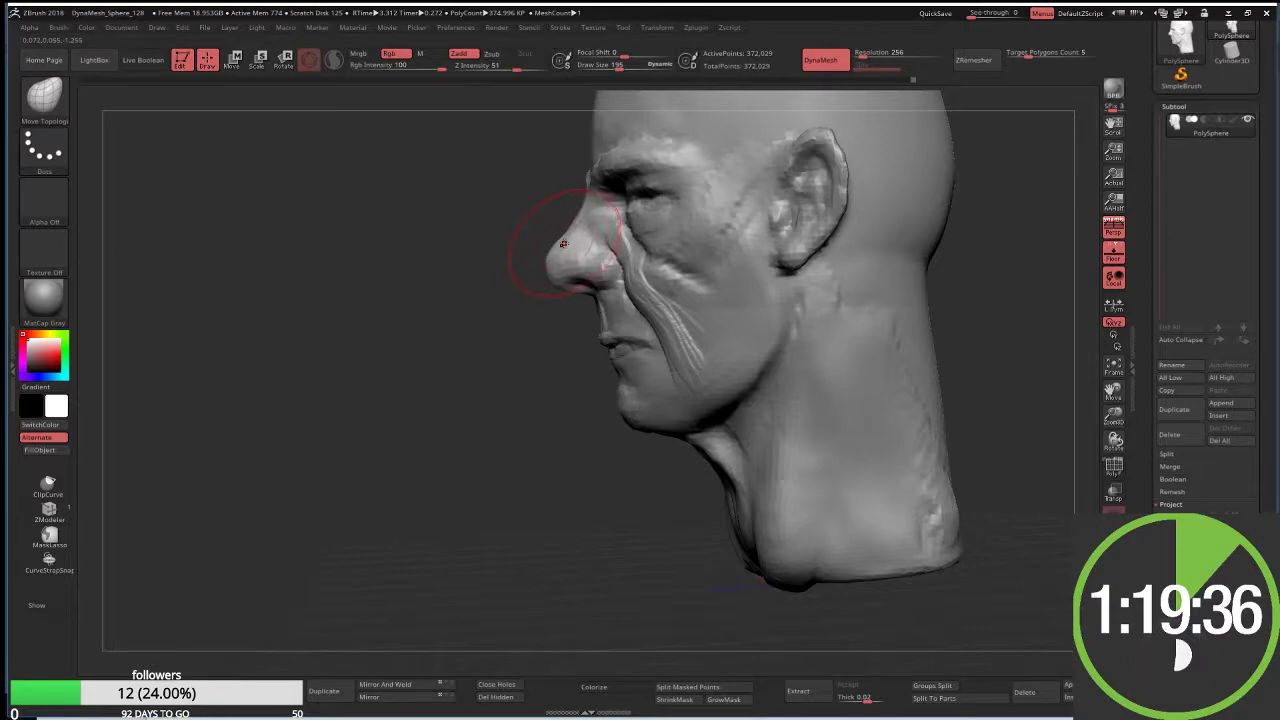
right_click_drag(585, 290, 568, 257, "shift")
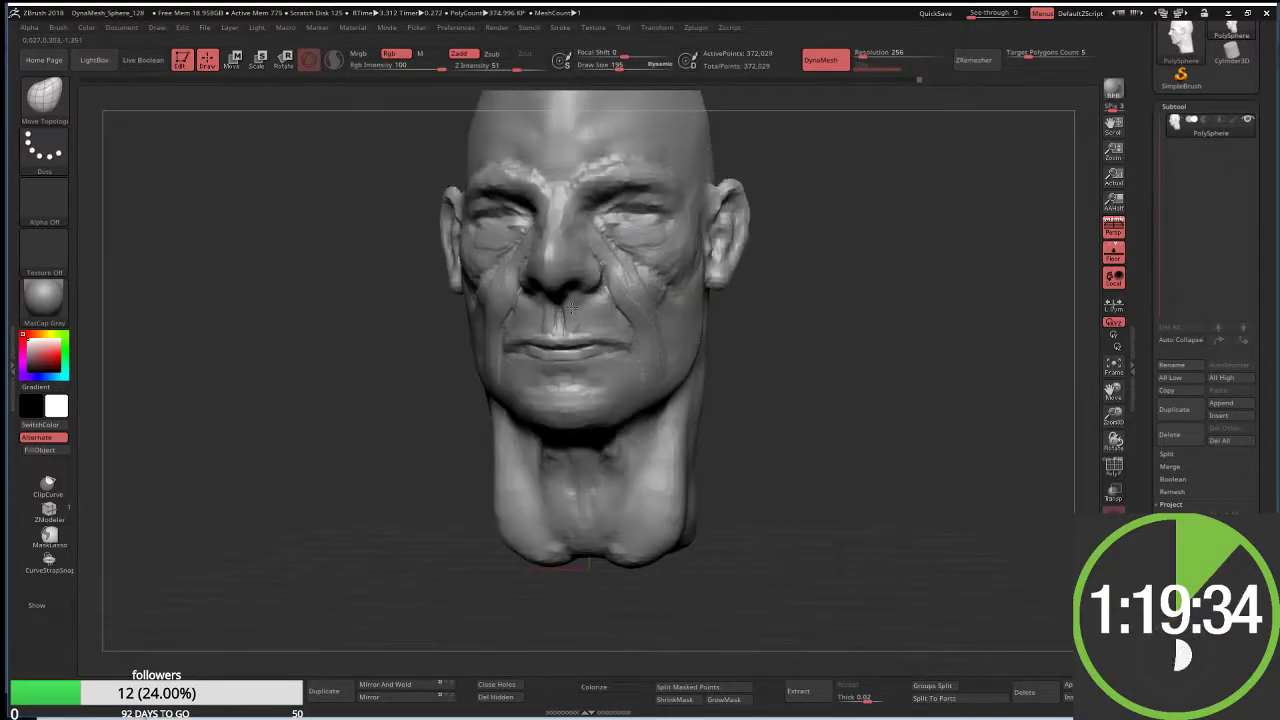
Step: Shrink the brush to 124 and deepen the folds beside the nose symmetrically from the front
key("s")
left_click_drag(568, 257, 553, 257)
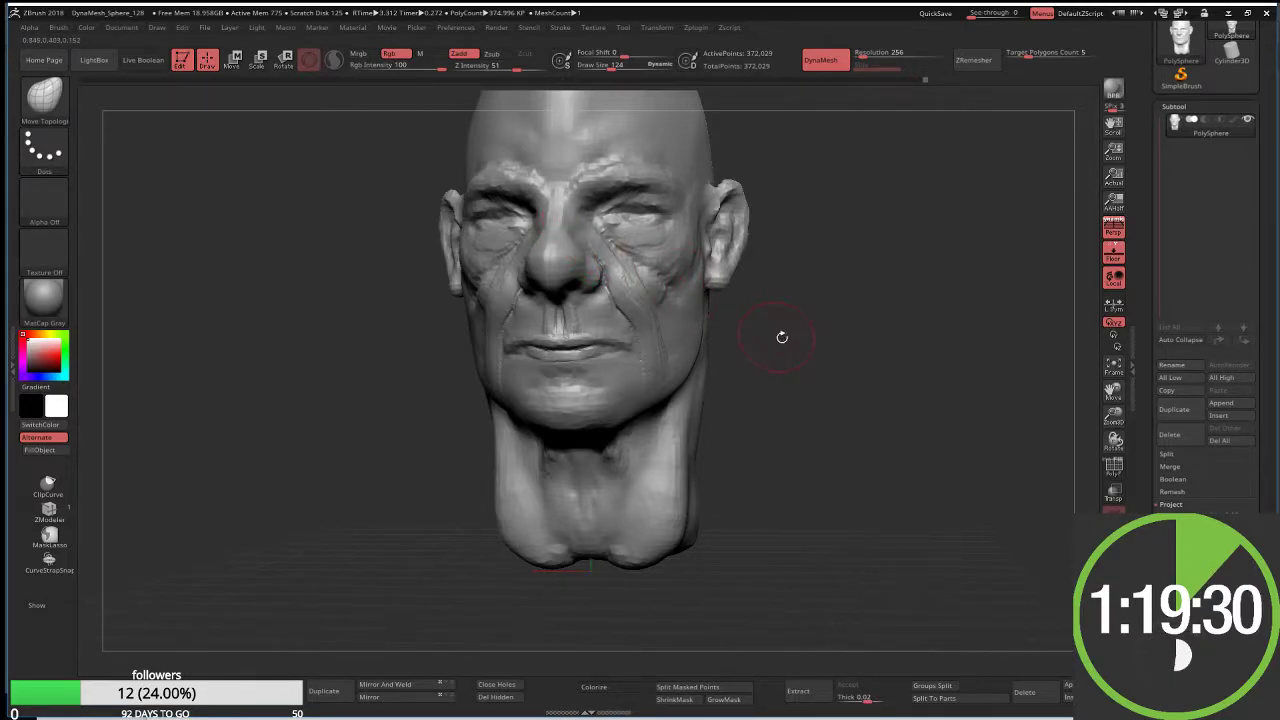
right_click_drag(782, 337, 734, 243)
key("space")
mouse_move(780, 177)
right_mouse_down("alt")
mouse_move(802, 251)
mouse_move(744, 233)
right_mouse_up("alt")
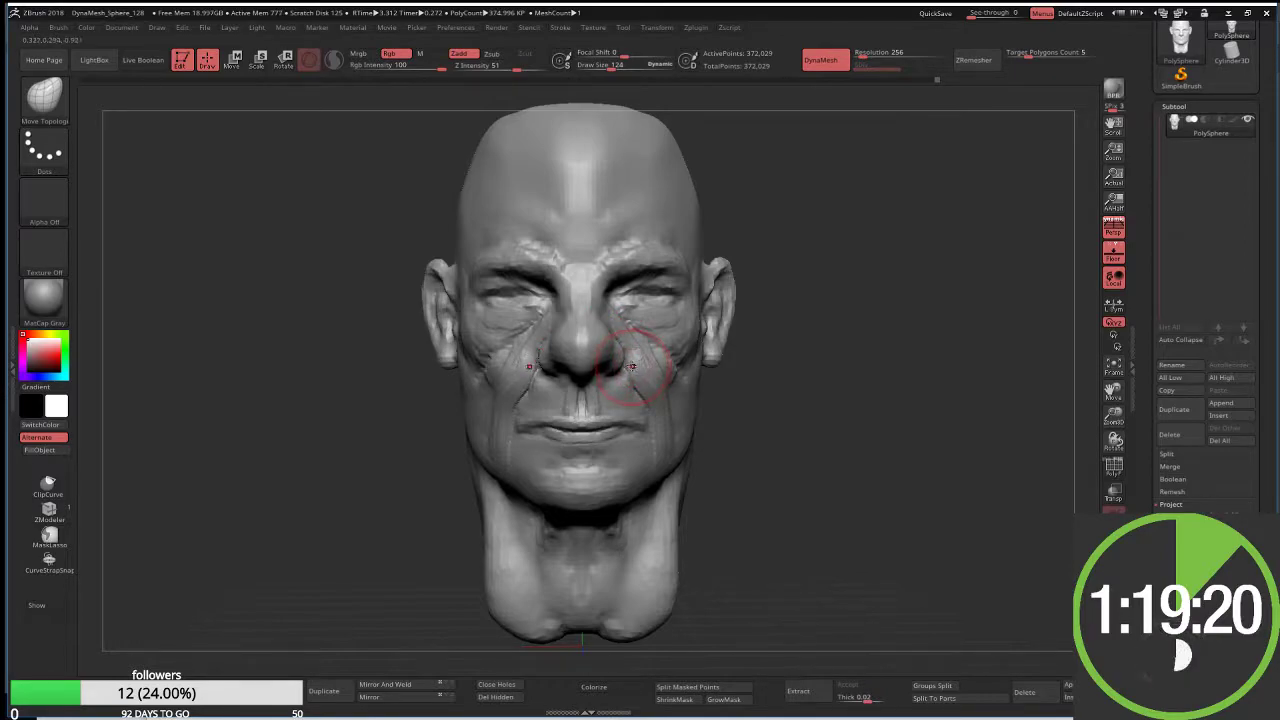
left_click_drag(632, 366, 620, 360)
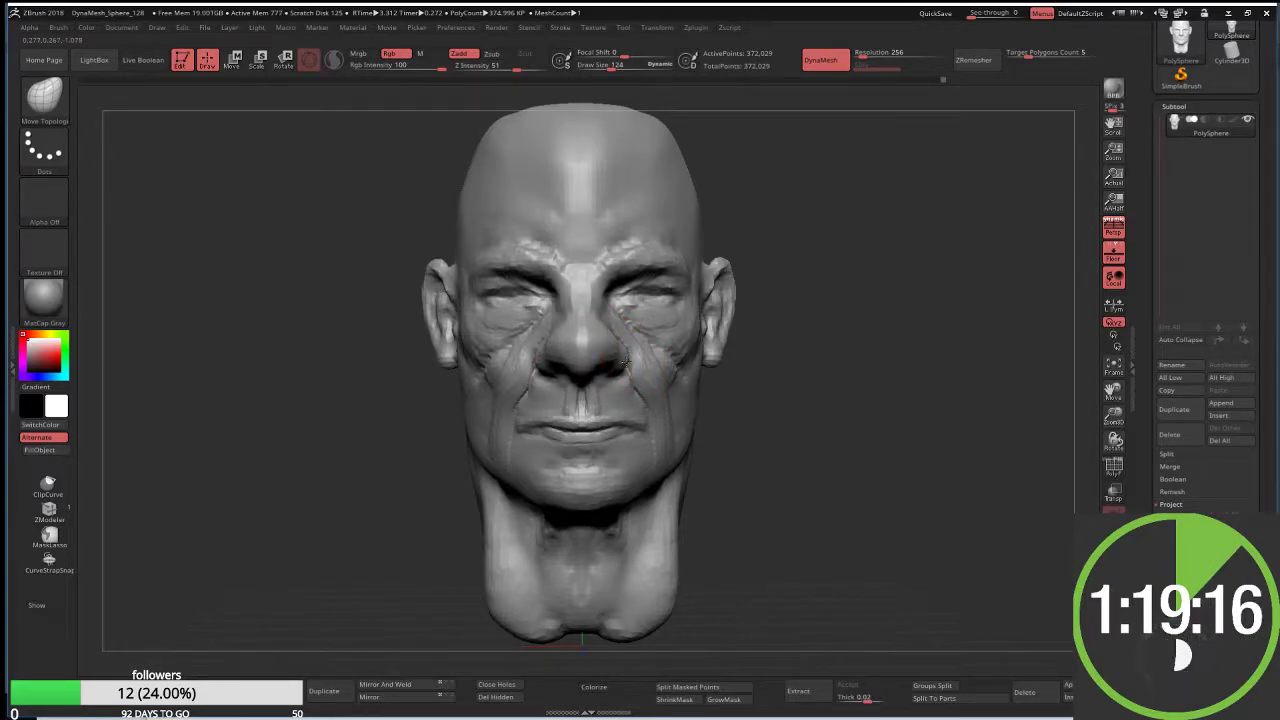
left_click_drag(772, 441, 601, 289)
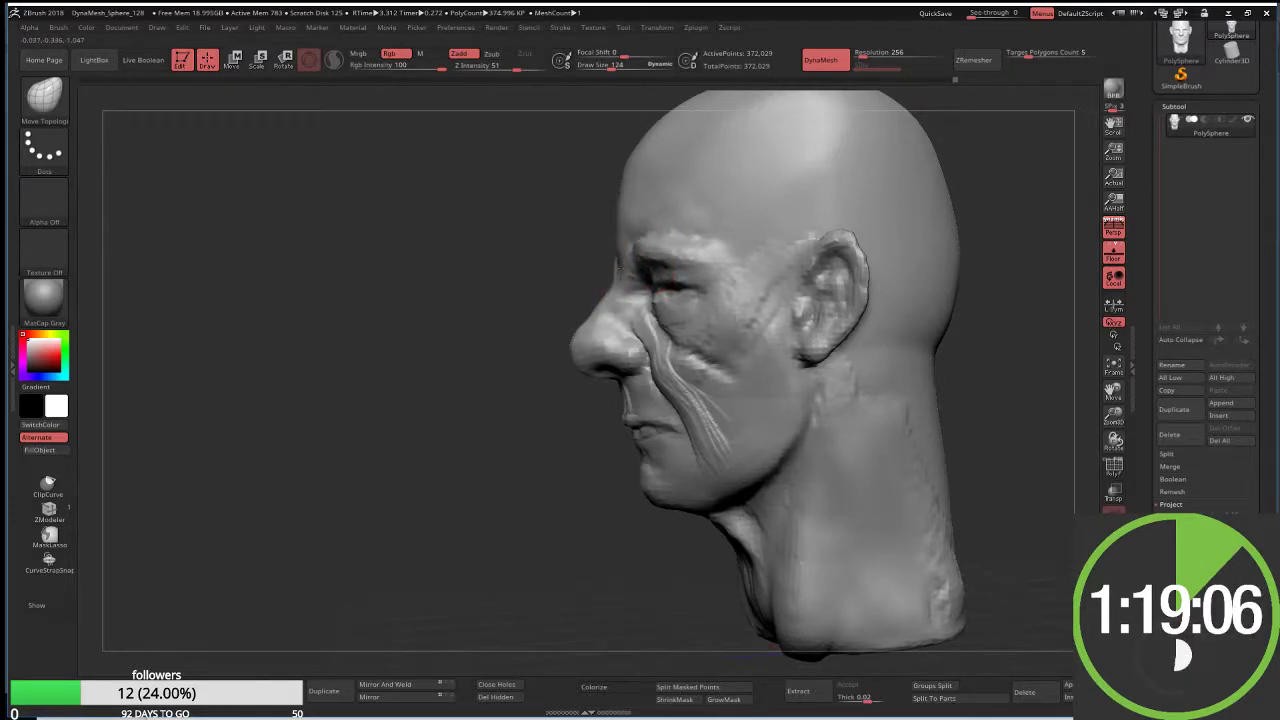
mouse_move(662, 283)
right_mouse_down()
mouse_move(622, 276)
mouse_move(655, 248)
right_mouse_up()
Step: Build up clay across the forehead, a ridge above the eyes, and the right temple with ClayBuildup
key("b")
key("c")
key("b")
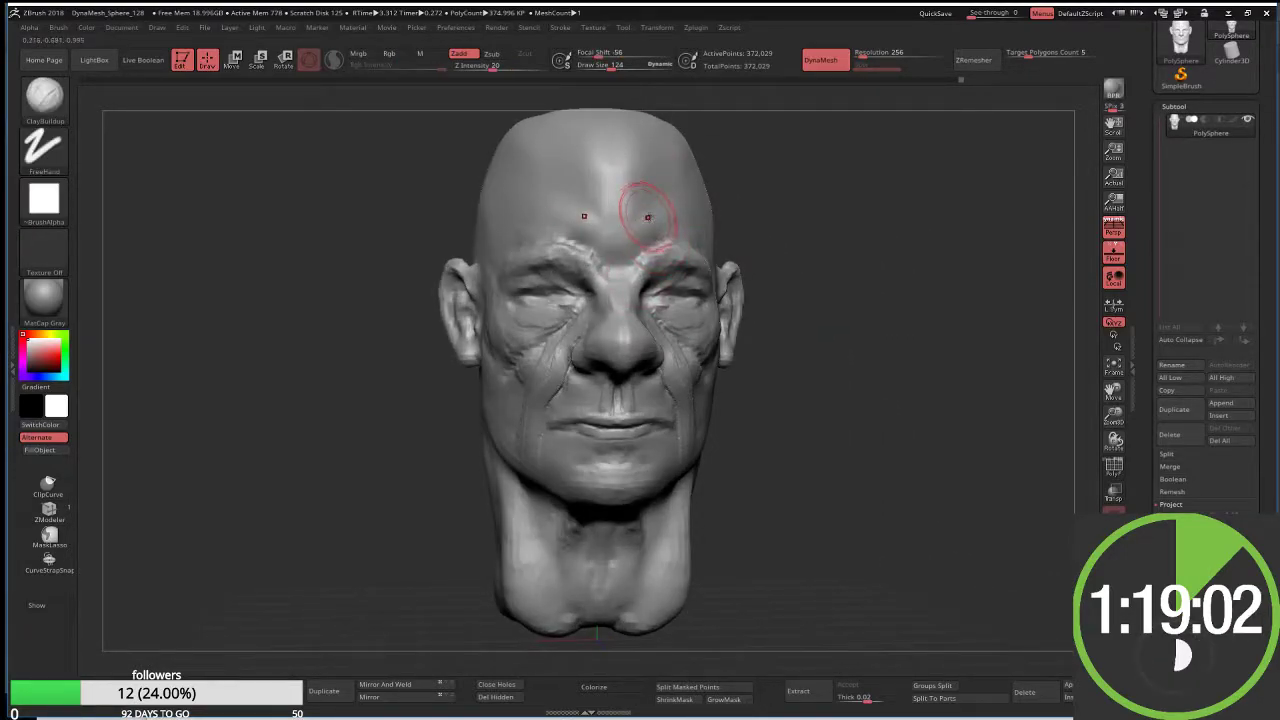
mouse_move(647, 216)
left_mouse_down()
mouse_move(560, 215)
mouse_move(690, 240)
left_mouse_up()
mouse_move(550, 240)
left_mouse_down()
mouse_move(660, 242)
mouse_move(571, 214)
mouse_move(647, 216)
mouse_move(630, 208)
mouse_move(515, 210)
mouse_move(545, 200)
left_mouse_up()
mouse_move(827, 173)
left_mouse_down()
mouse_move(660, 200)
mouse_move(555, 175)
left_mouse_up()
mouse_move(760, 170)
left_mouse_down()
mouse_move(698, 175)
mouse_move(703, 245)
mouse_move(655, 225)
mouse_move(648, 185)
mouse_move(617, 250)
mouse_move(621, 186)
left_mouse_up()
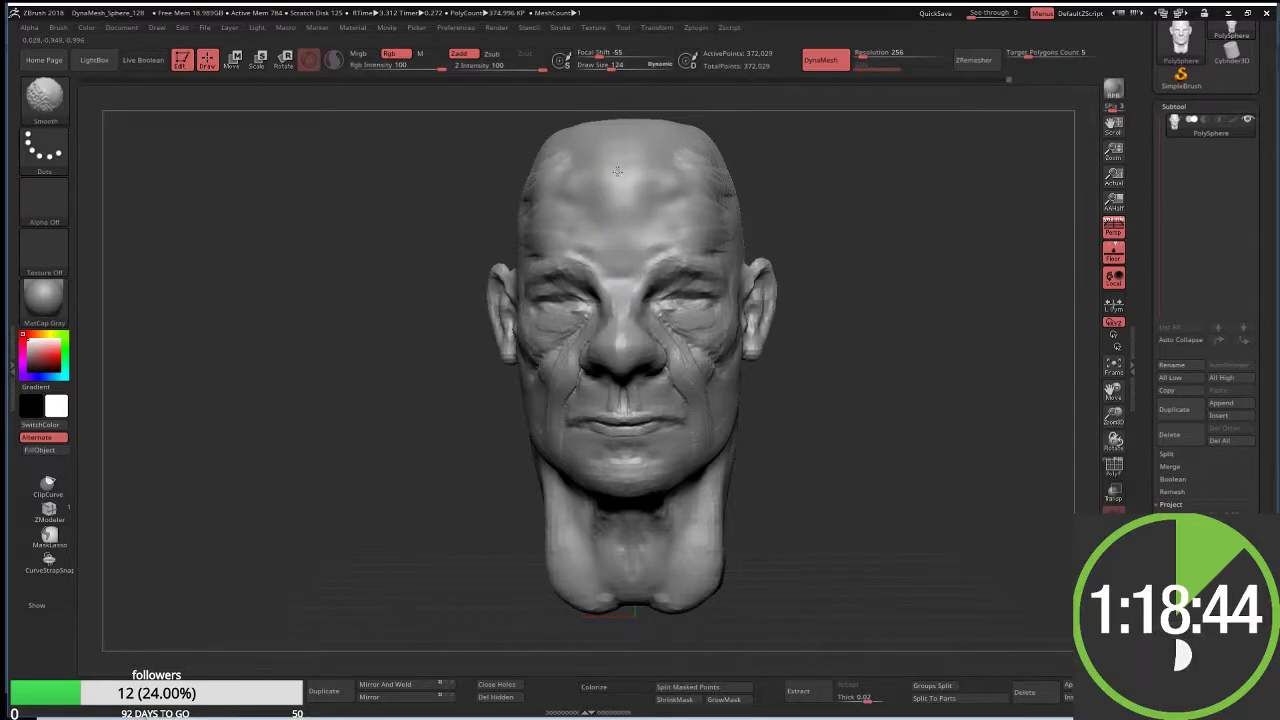
Step: Smooth the forehead and both temples
right_click_drag(617, 172, 736, 226)
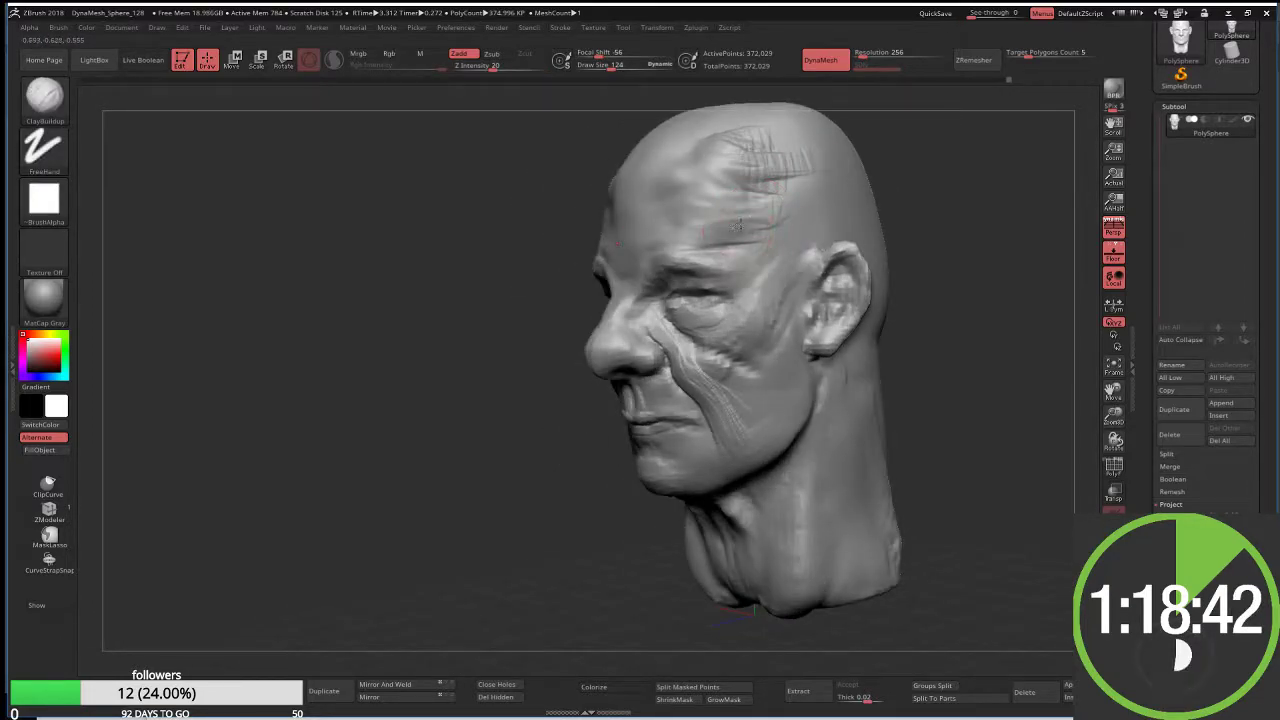
right_click_drag(591, 203, 594, 210)
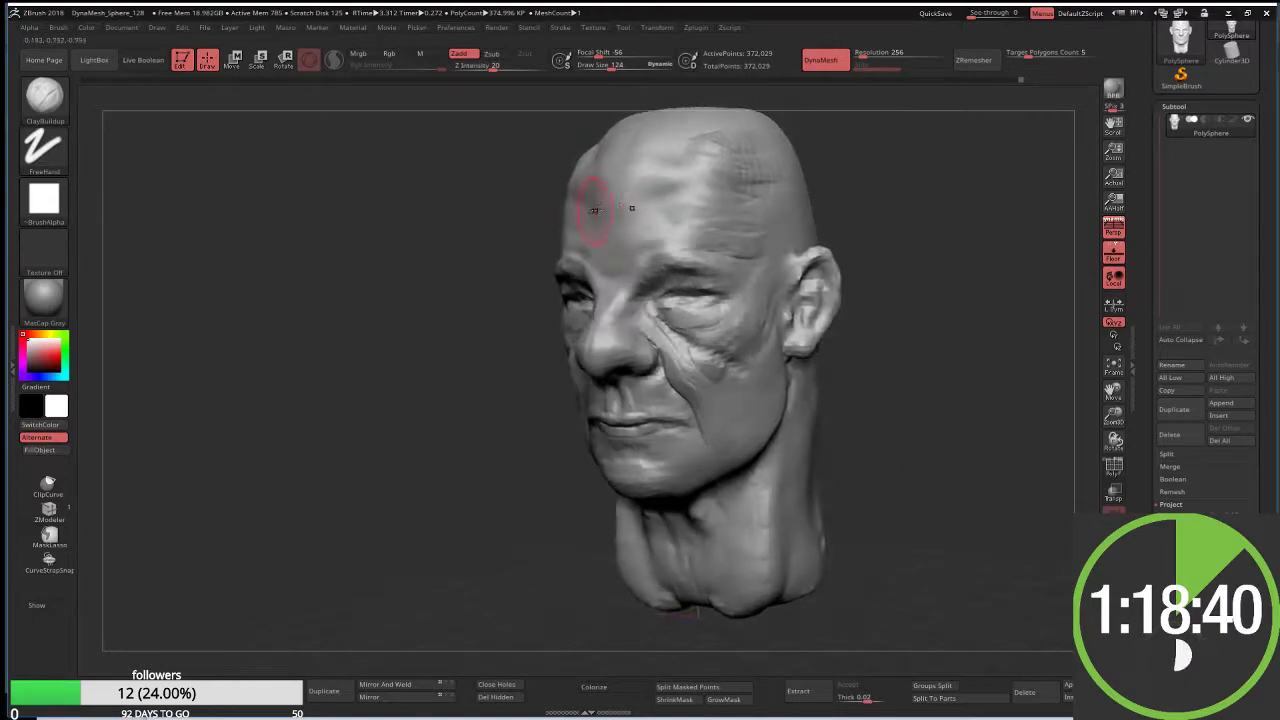
left_click_drag(571, 200, 577, 222, "shift")
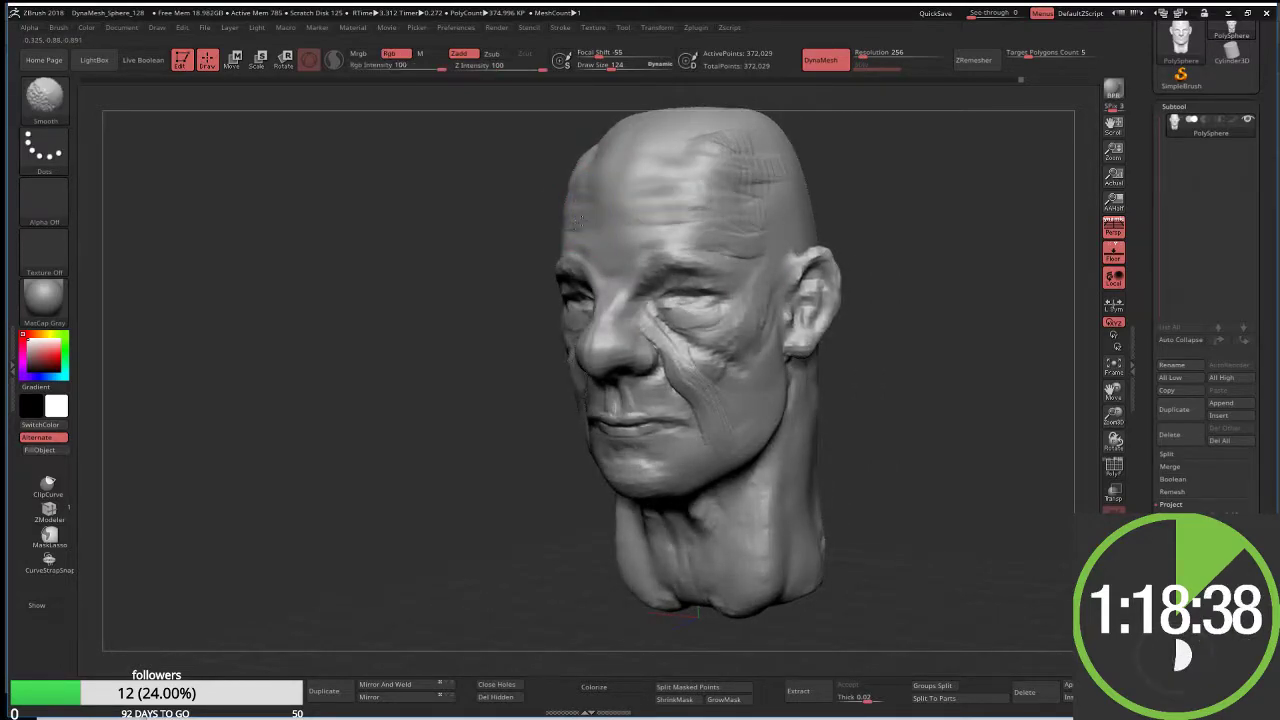
right_click_drag(543, 223, 553, 200)
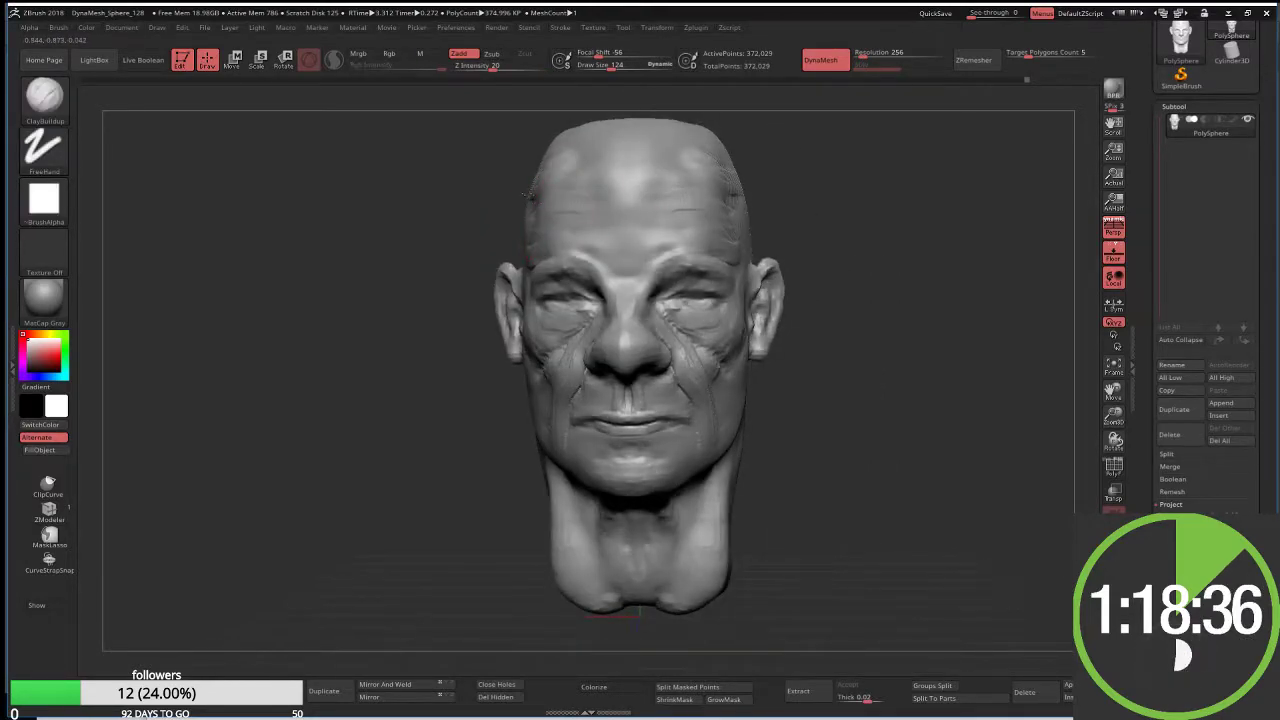
left_click_drag(530, 195, 538, 212, "shift")
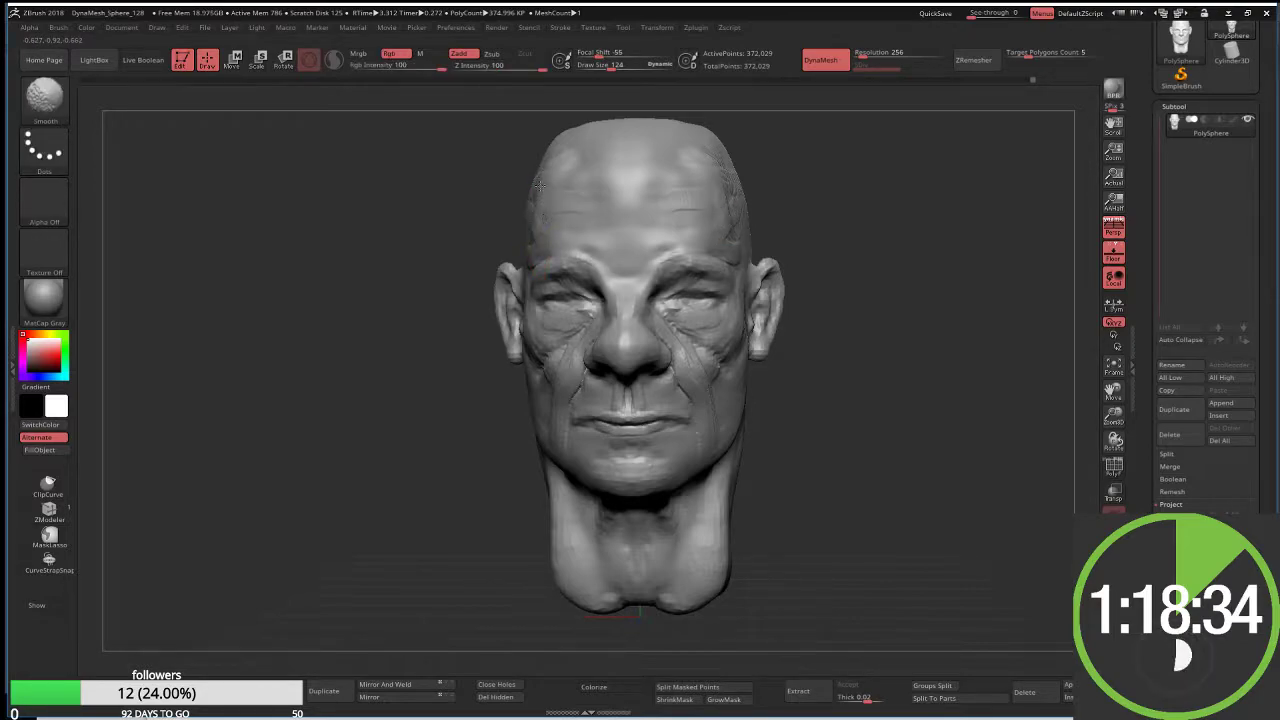
right_click_drag(500, 201, 596, 215)
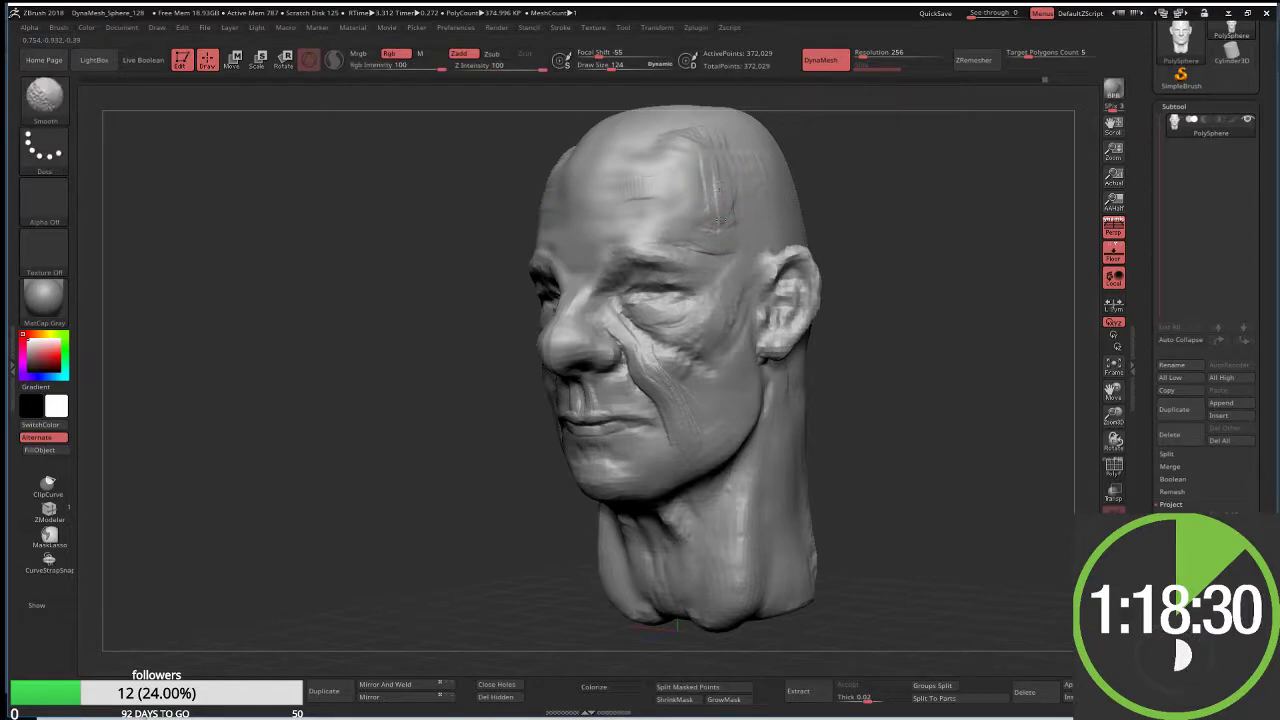
Step: Shift-smooth the remaining forehead bumps and the area around the eye
key("shift")
left_click_drag(649, 187, 686, 186, "shift")
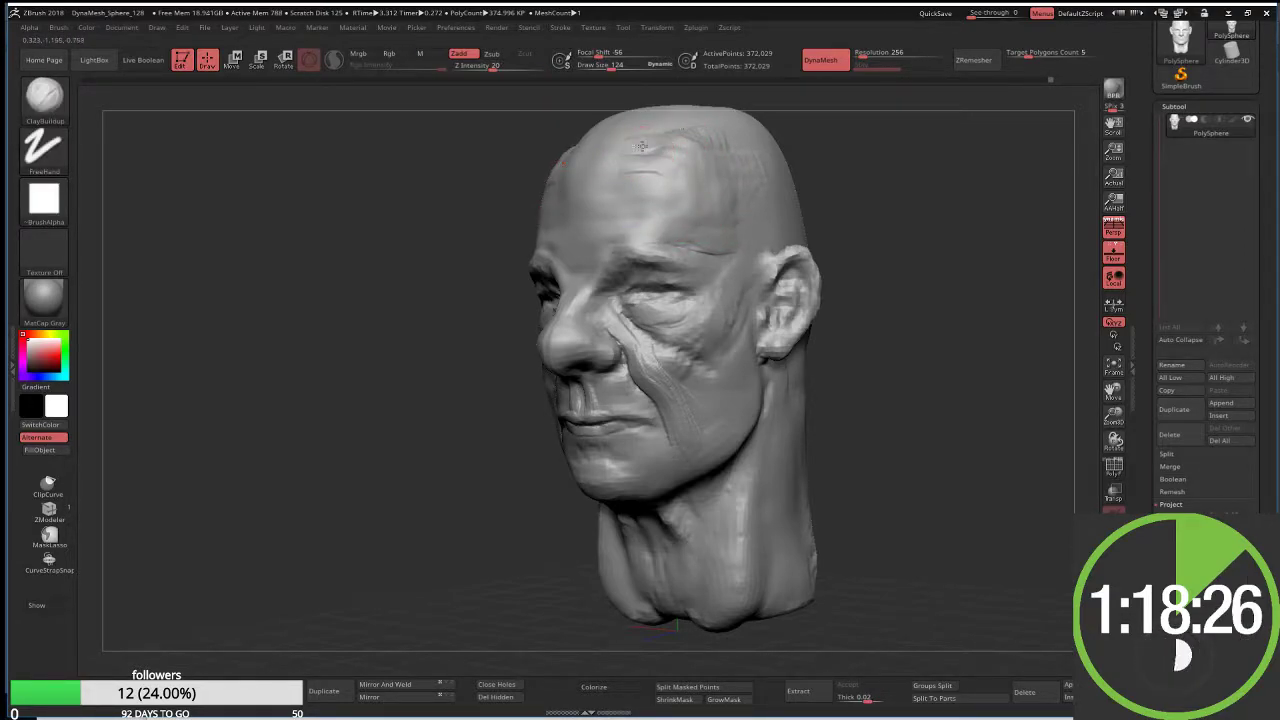
right_click_drag(666, 159, 634, 211, "alt")
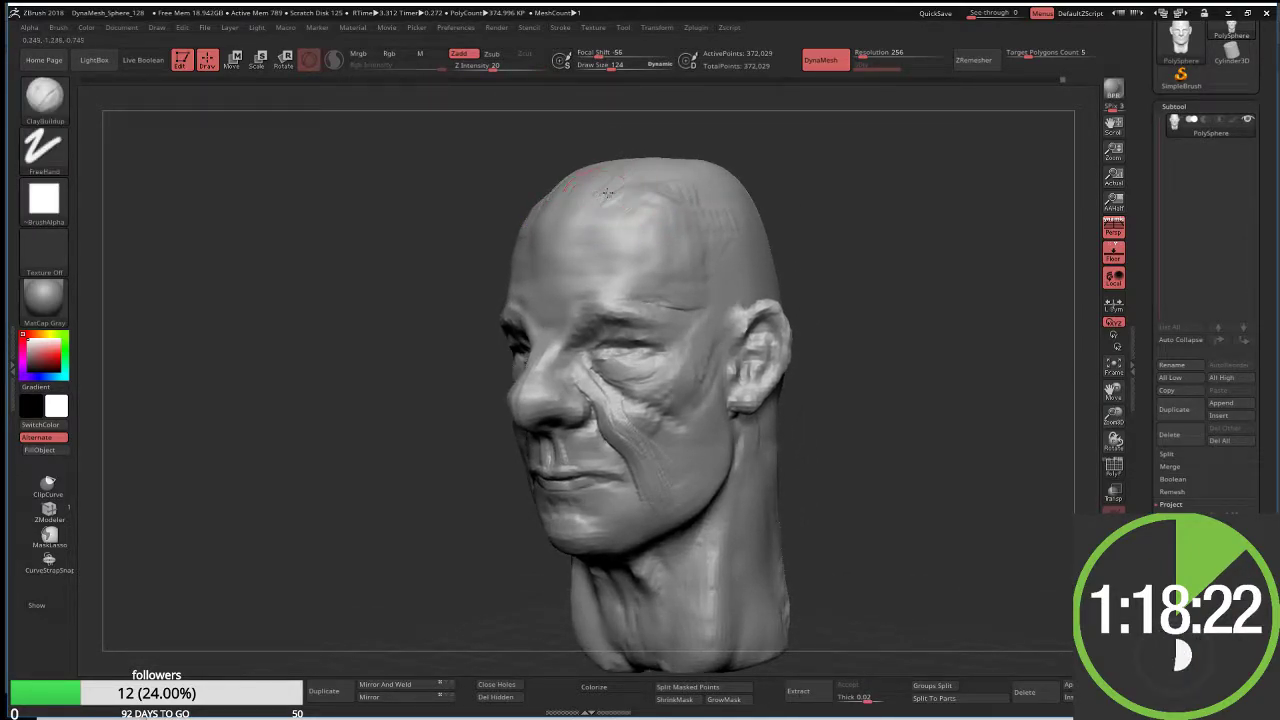
key("shift")
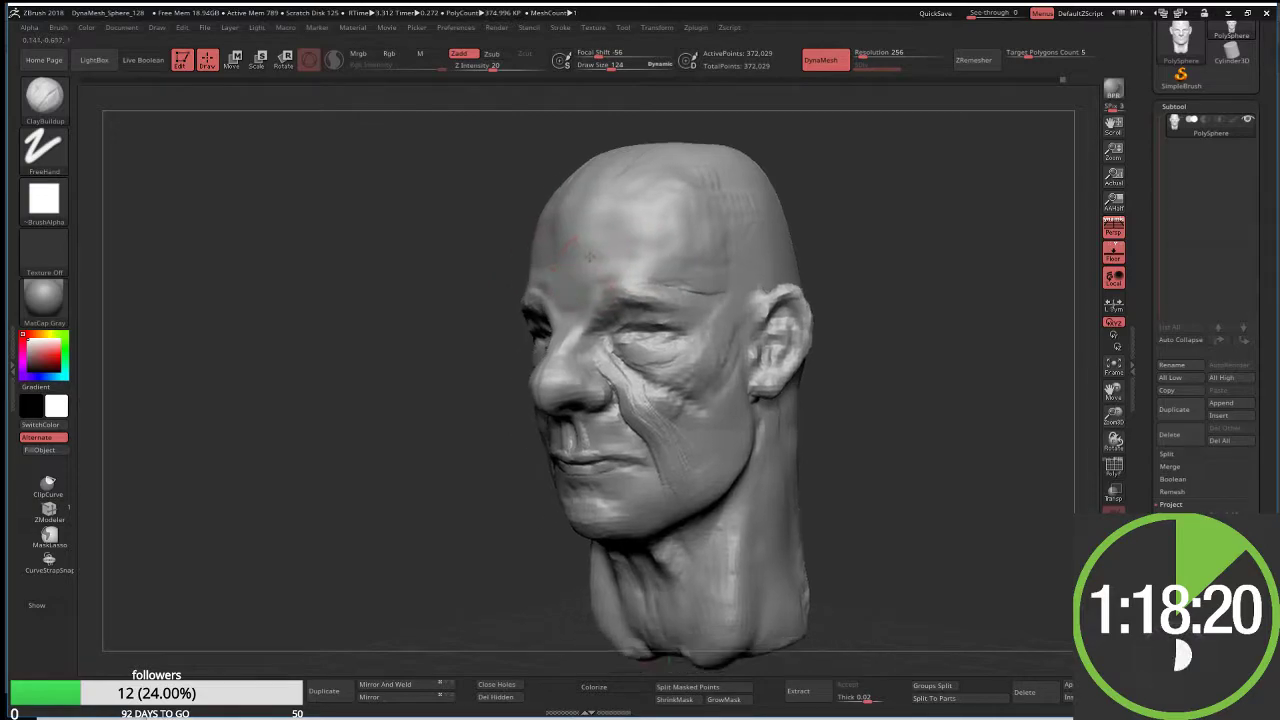
right_click_drag(645, 193, 625, 290)
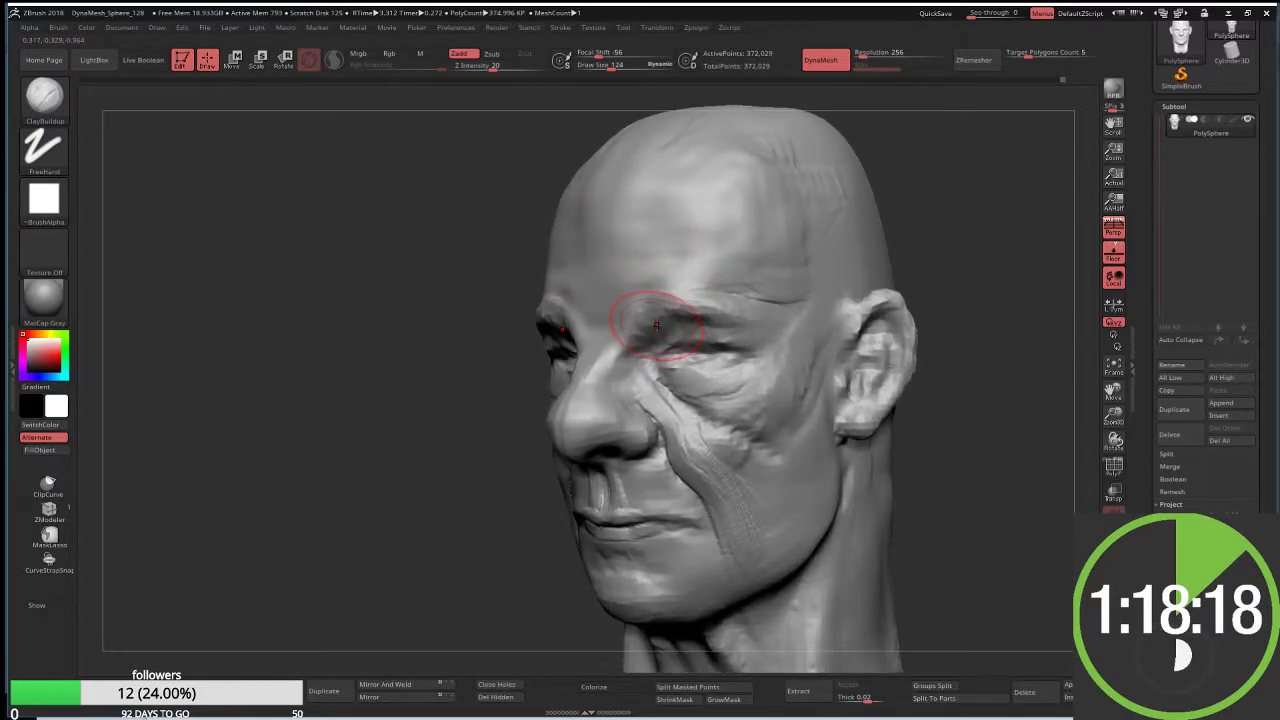
left_click_drag(660, 310, 692, 334, "shift")
Step: Switch to the DamStandard brush with Draw Size 77
key("b")
key("d")
key("s")
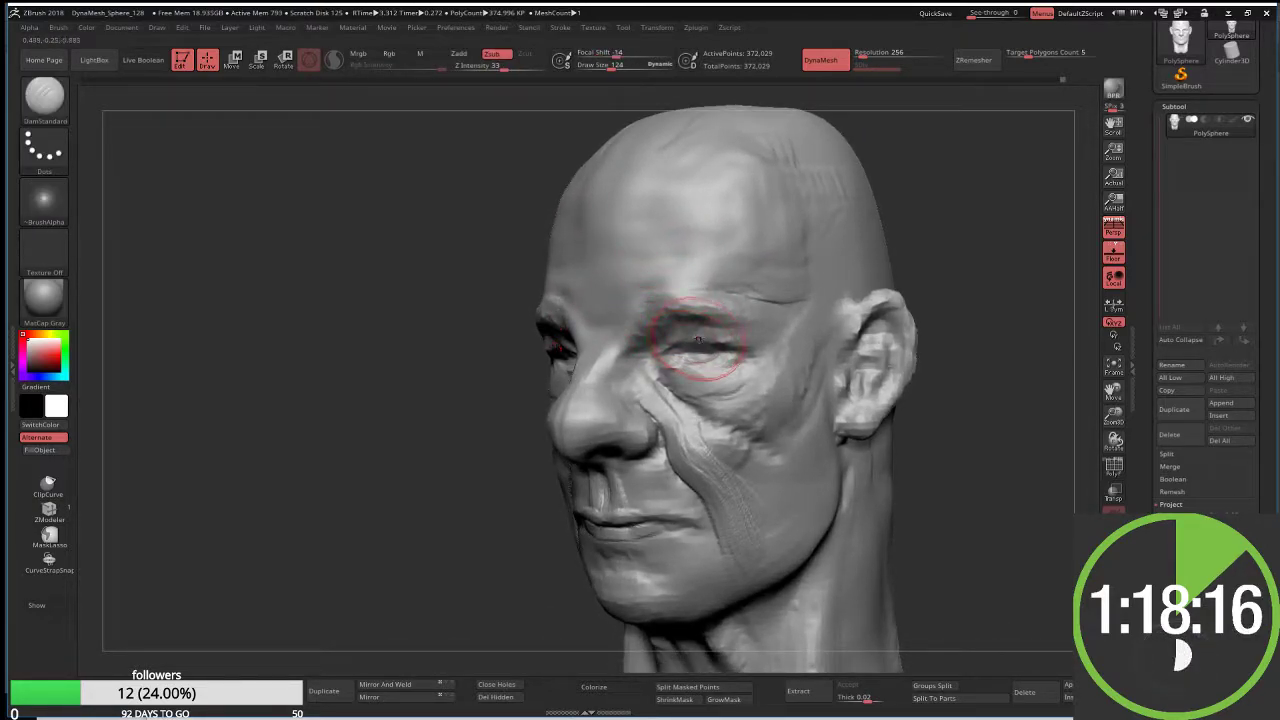
key("s")
left_click_drag(706, 336, 659, 340)
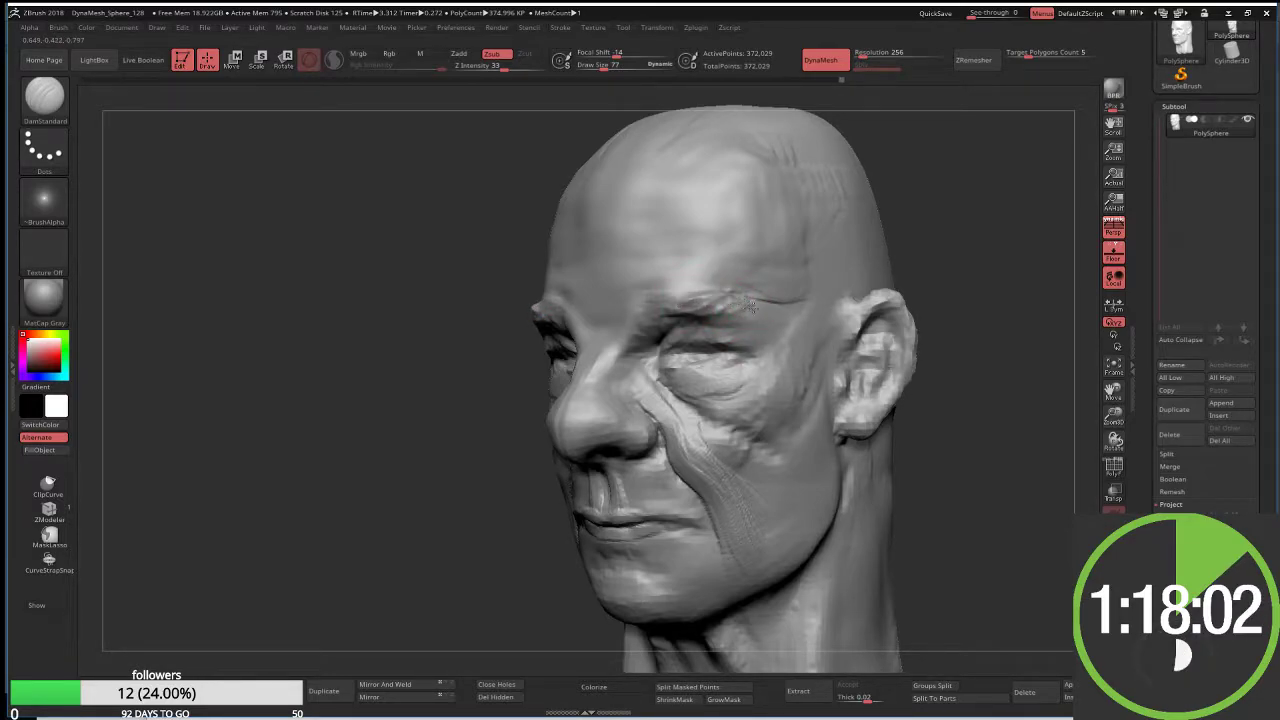
Step: Carve creases around the eyes and upper cheek from front, three-quarter and side views
left_click_drag(475, 405, 662, 285)
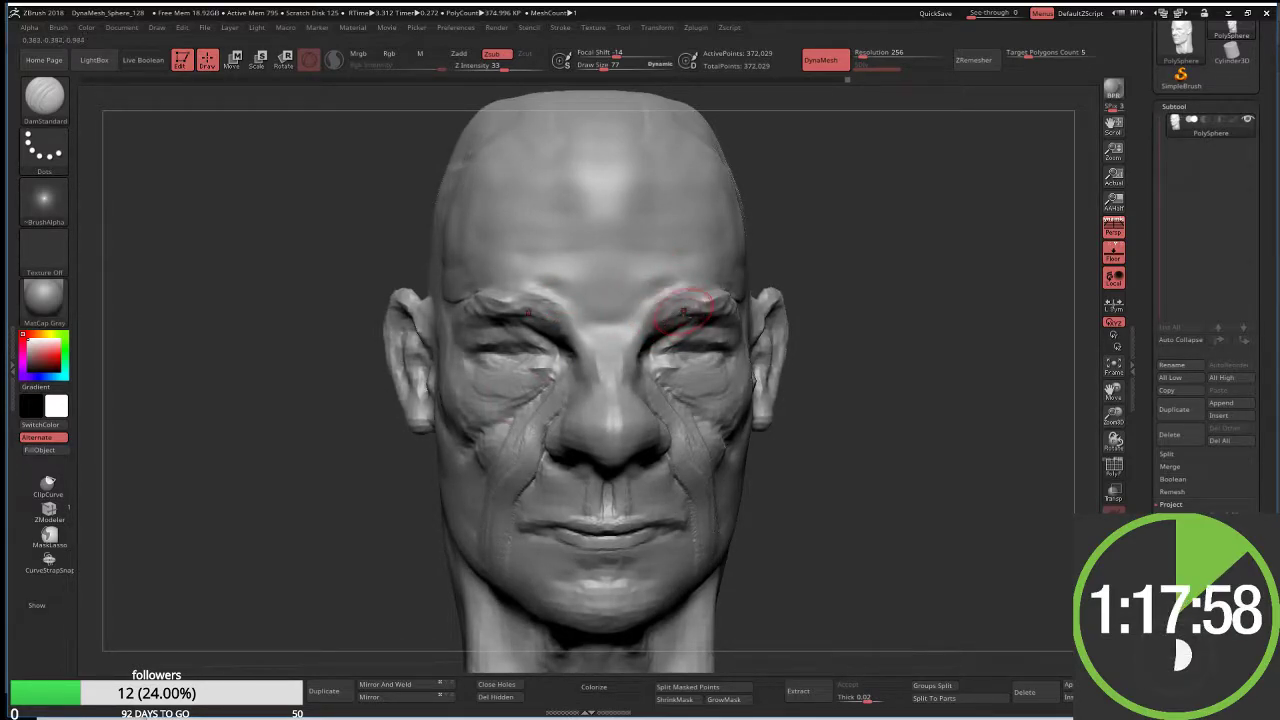
left_click_drag(855, 288, 700, 322)
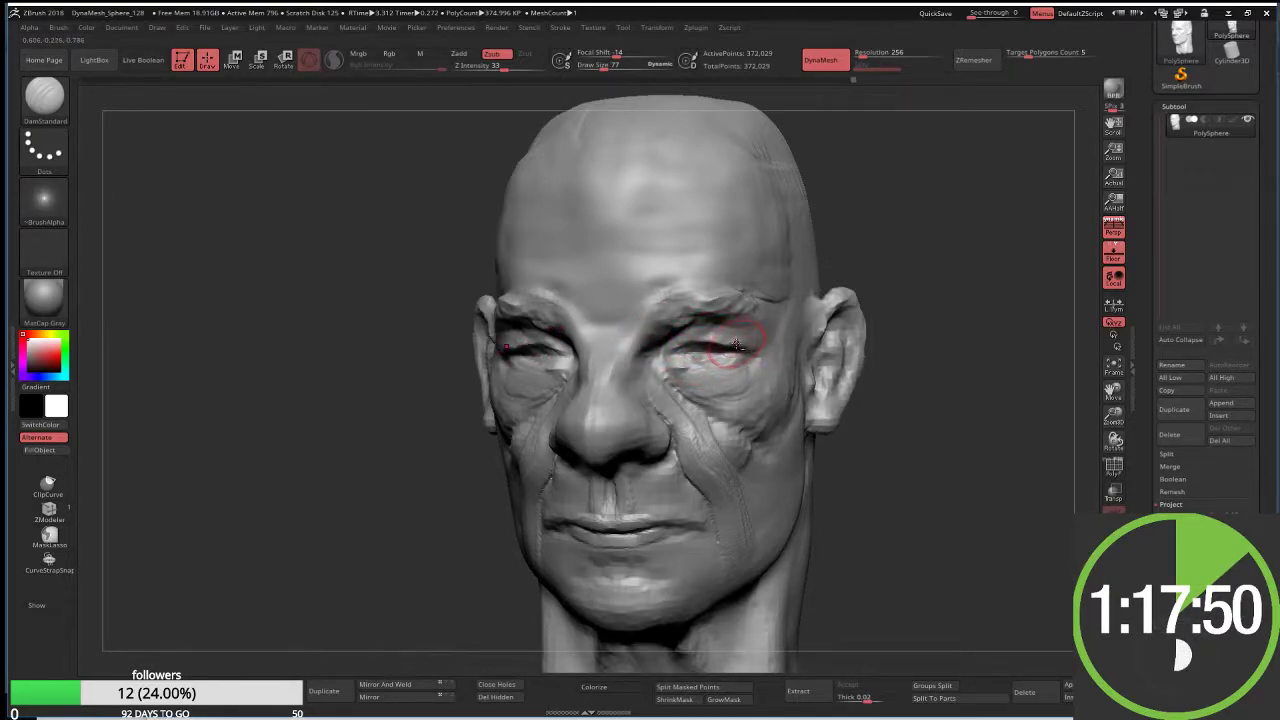
left_click_drag(886, 371, 740, 352)
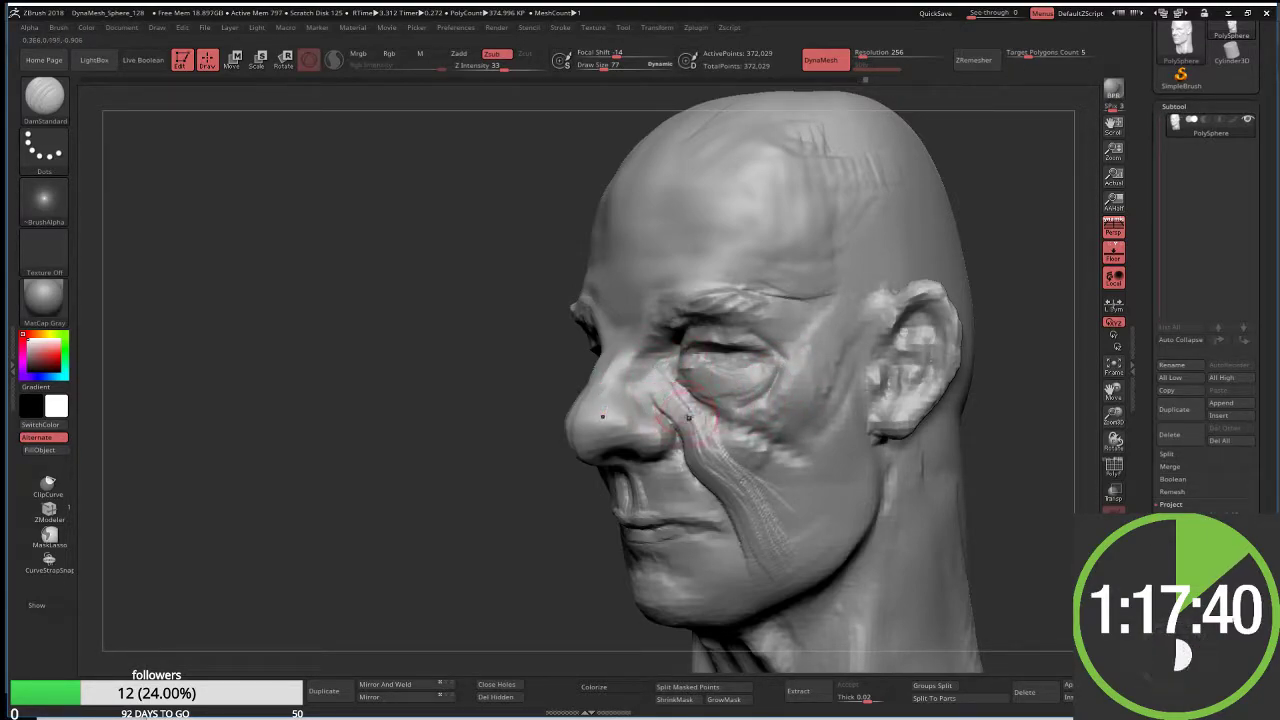
right_click_drag(688, 418, 688, 360)
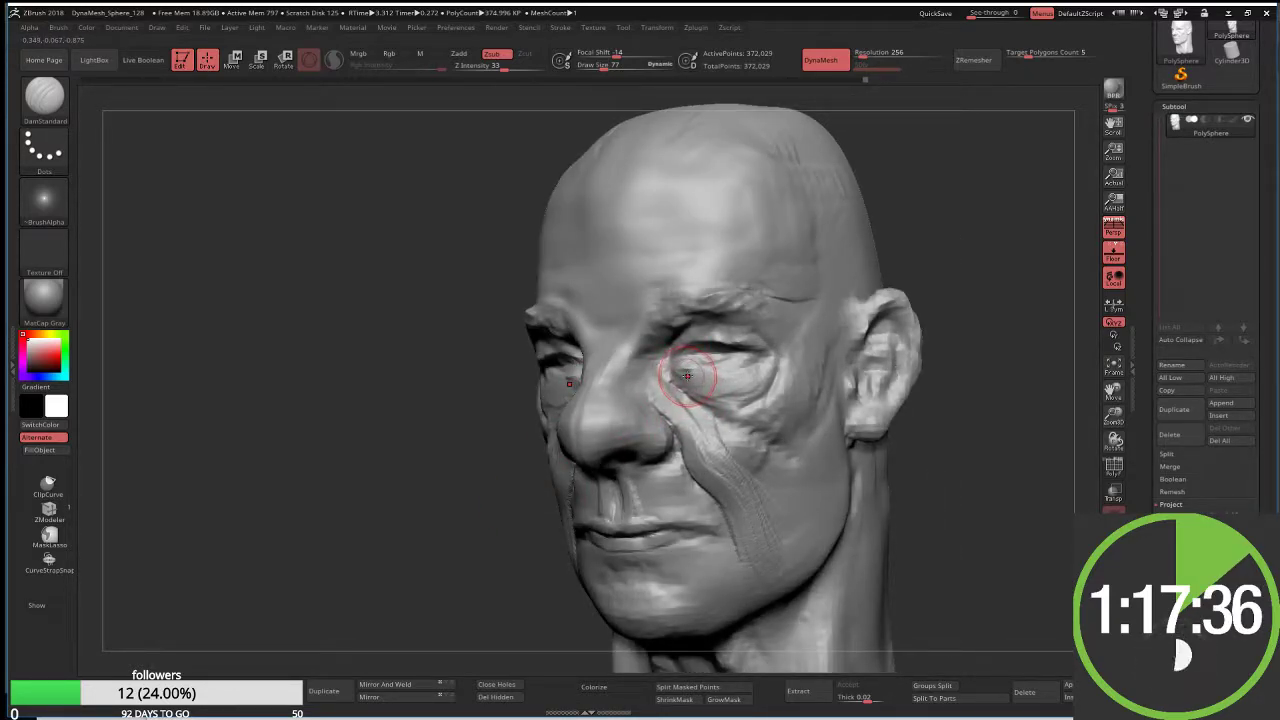
Step: Switch to ClayBuildup with Draw Size 48
key("b")
key("c")
key("b")
key("s")
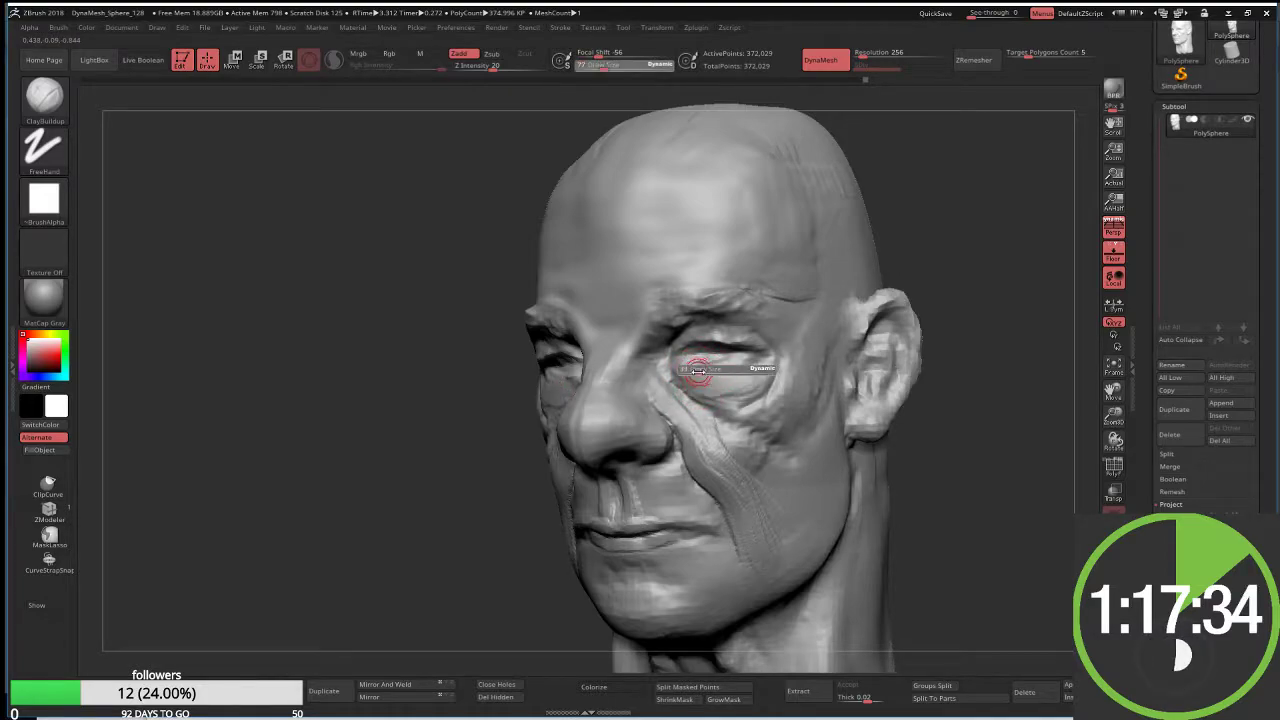
left_click_drag(698, 370, 686, 372)
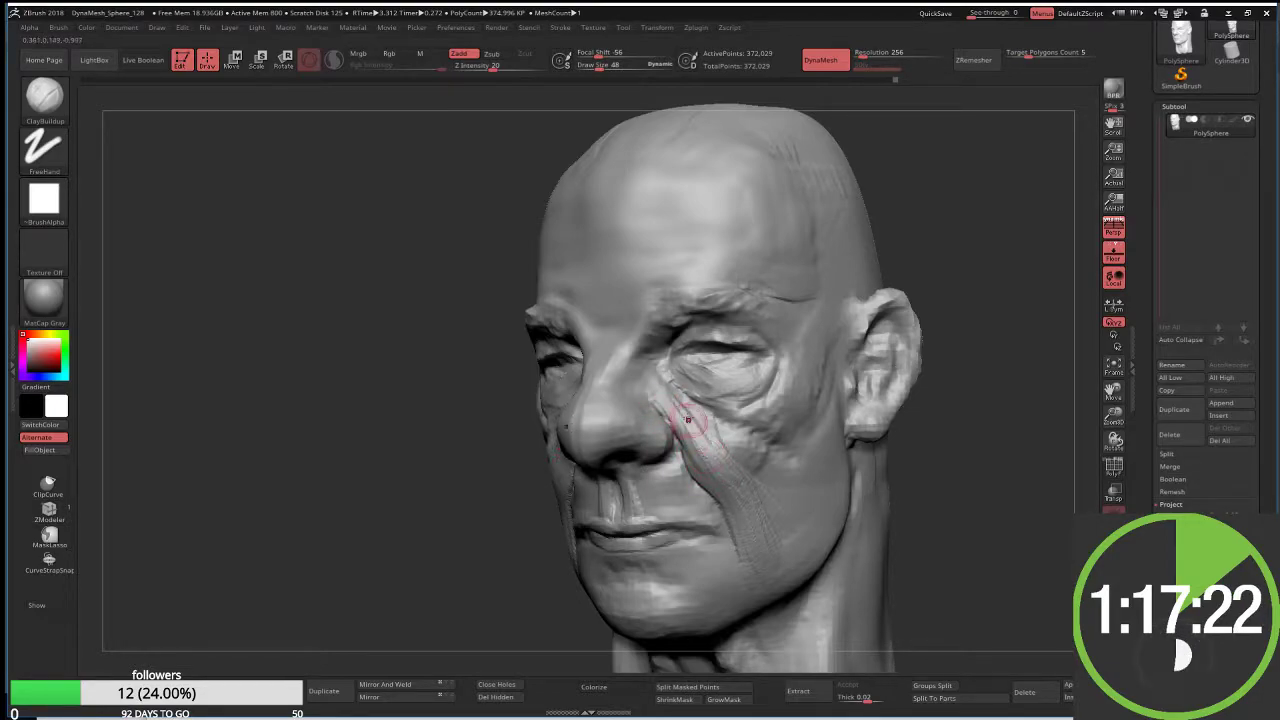
Step: Smooth away the wrinkles on the cheek below the eye with a size-140 Smooth brush
key("shift")
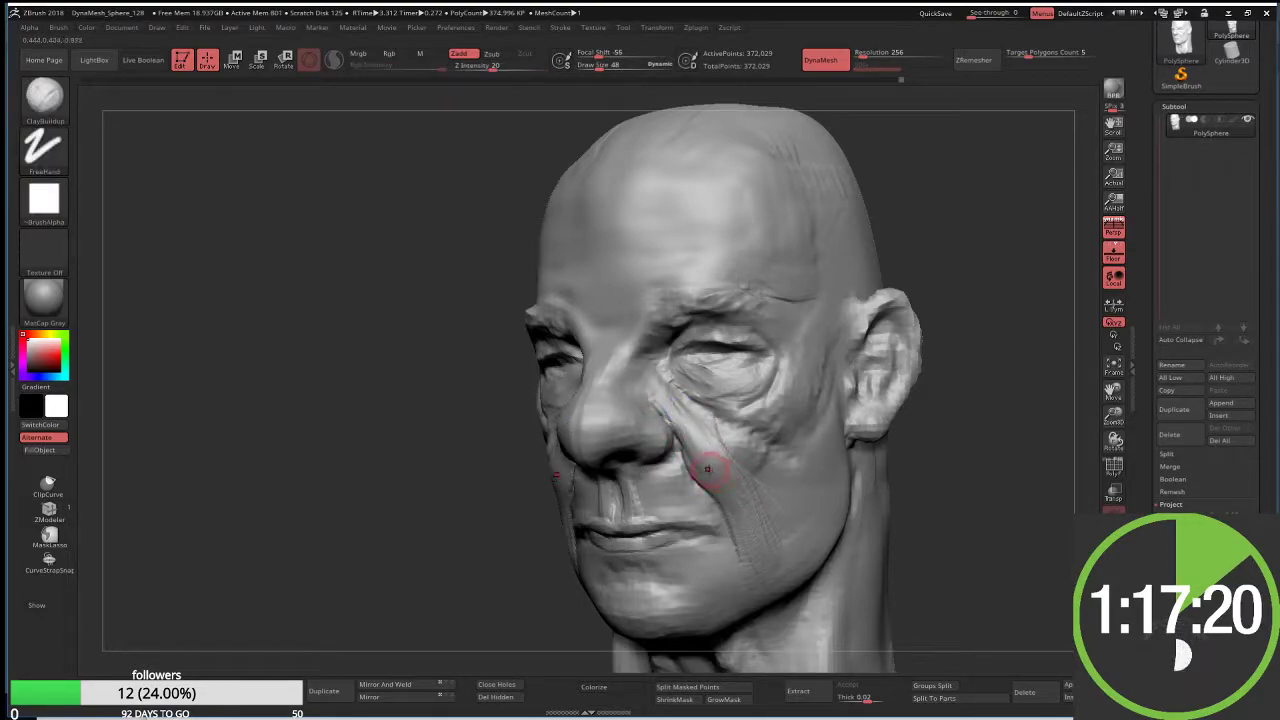
key("shift")
left_click_drag(766, 520, 725, 555, "shift")
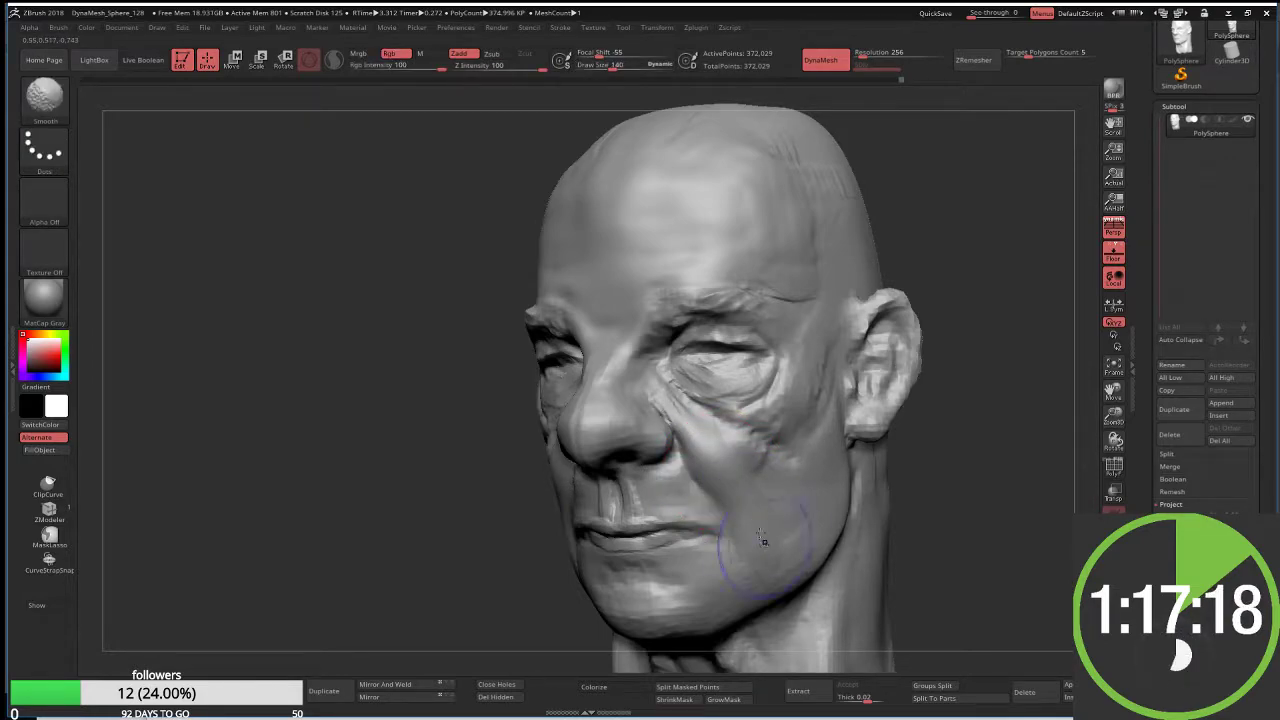
mouse_move(749, 471)
left_mouse_down("shift")
mouse_move(762, 452)
mouse_move(700, 414)
mouse_move(700, 400)
left_mouse_up("shift")
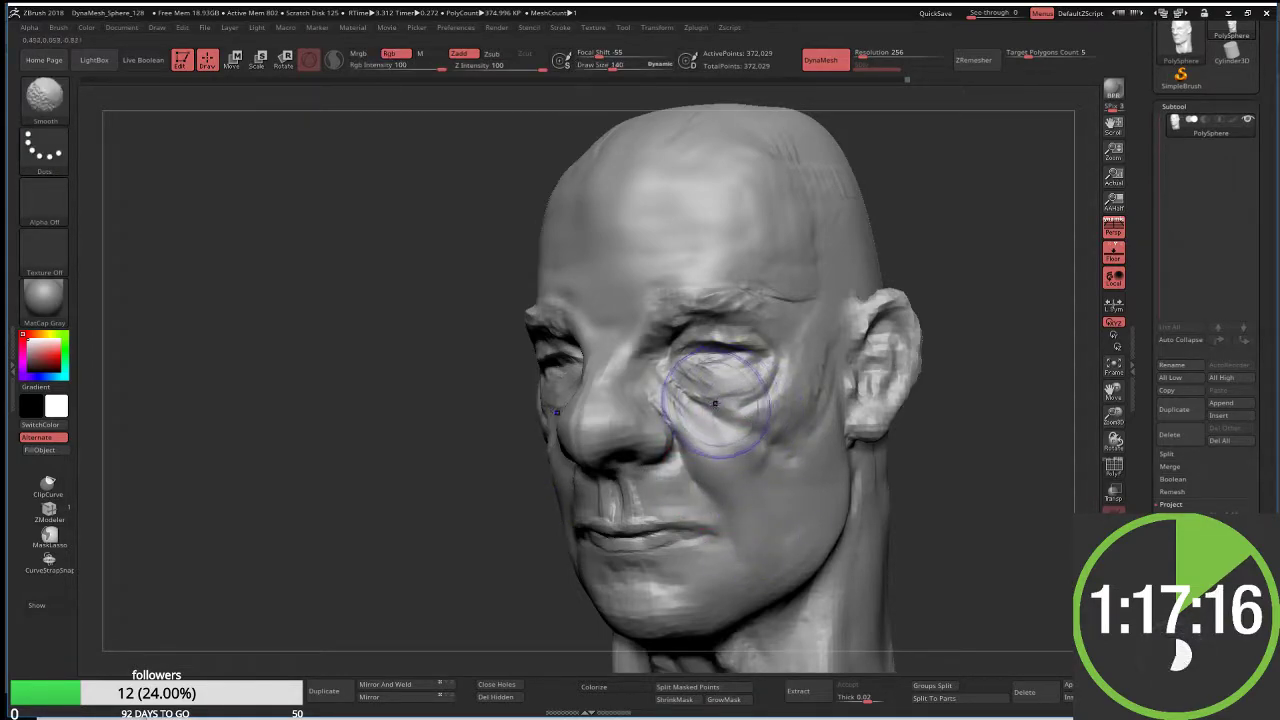
mouse_move(505, 490)
left_mouse_down()
mouse_move(466, 493)
mouse_move(486, 414)
mouse_move(518, 437)
left_mouse_up()
Step: Nudge the left cheek with Move Topological, then set brush size to 99
key("b")
key("m")
key("t")
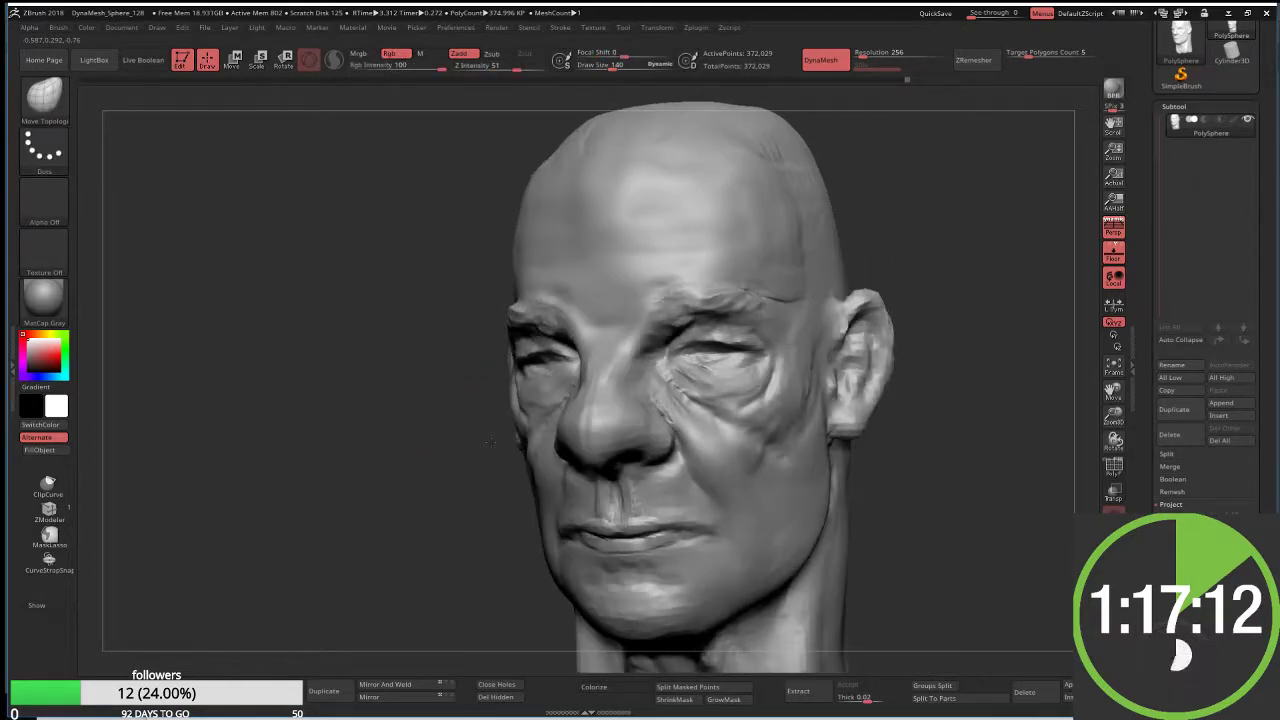
left_click_drag(538, 486, 519, 440)
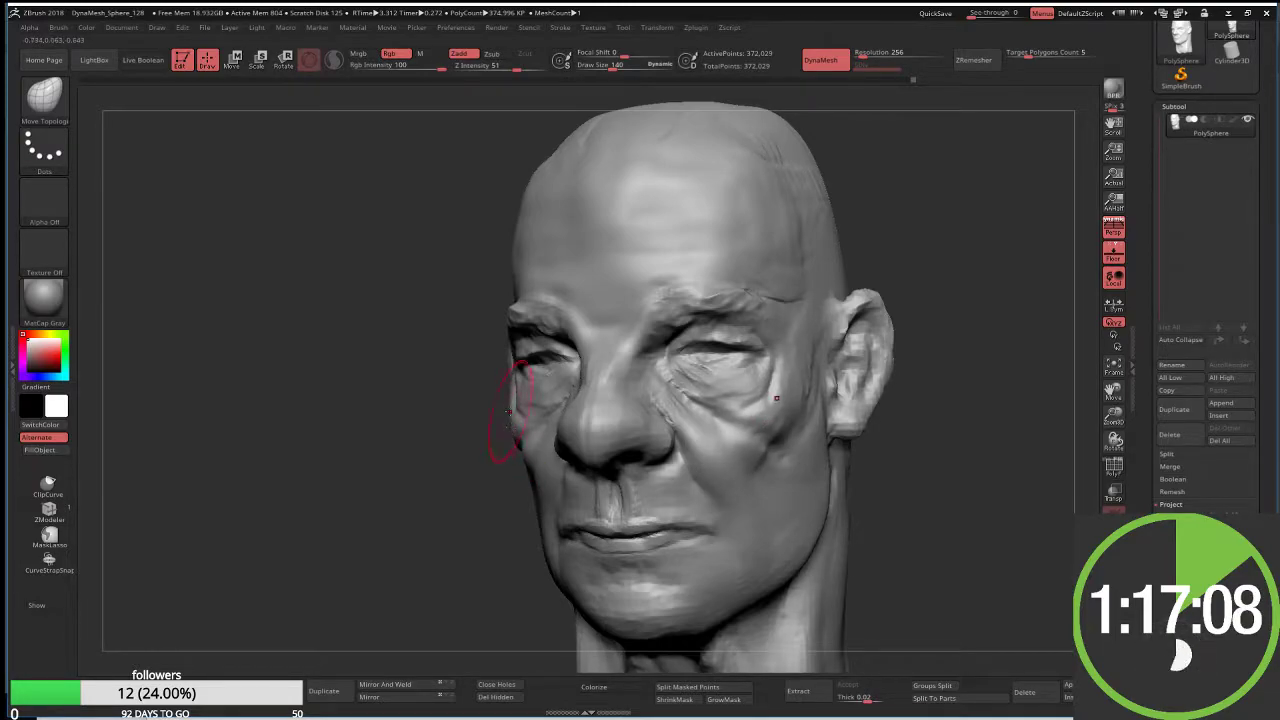
right_click_drag(505, 397, 514, 414, "shift")
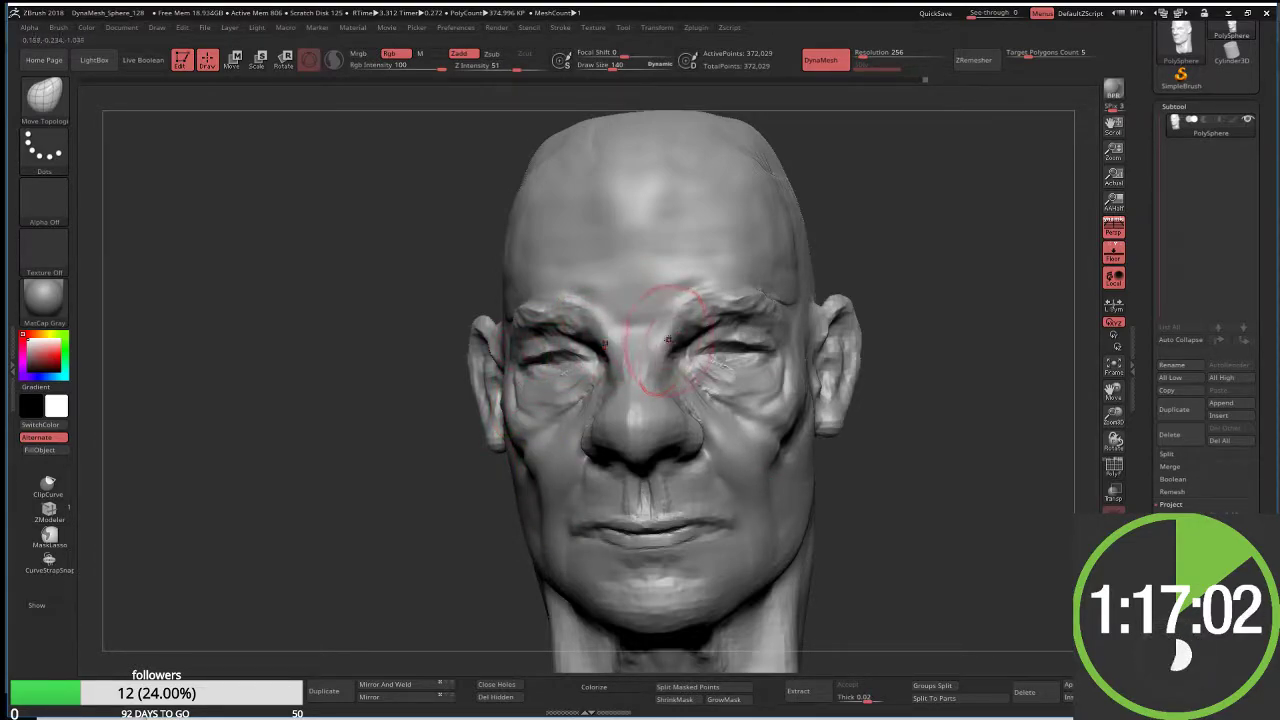
key("s")
left_click_drag(665, 338, 645, 338)
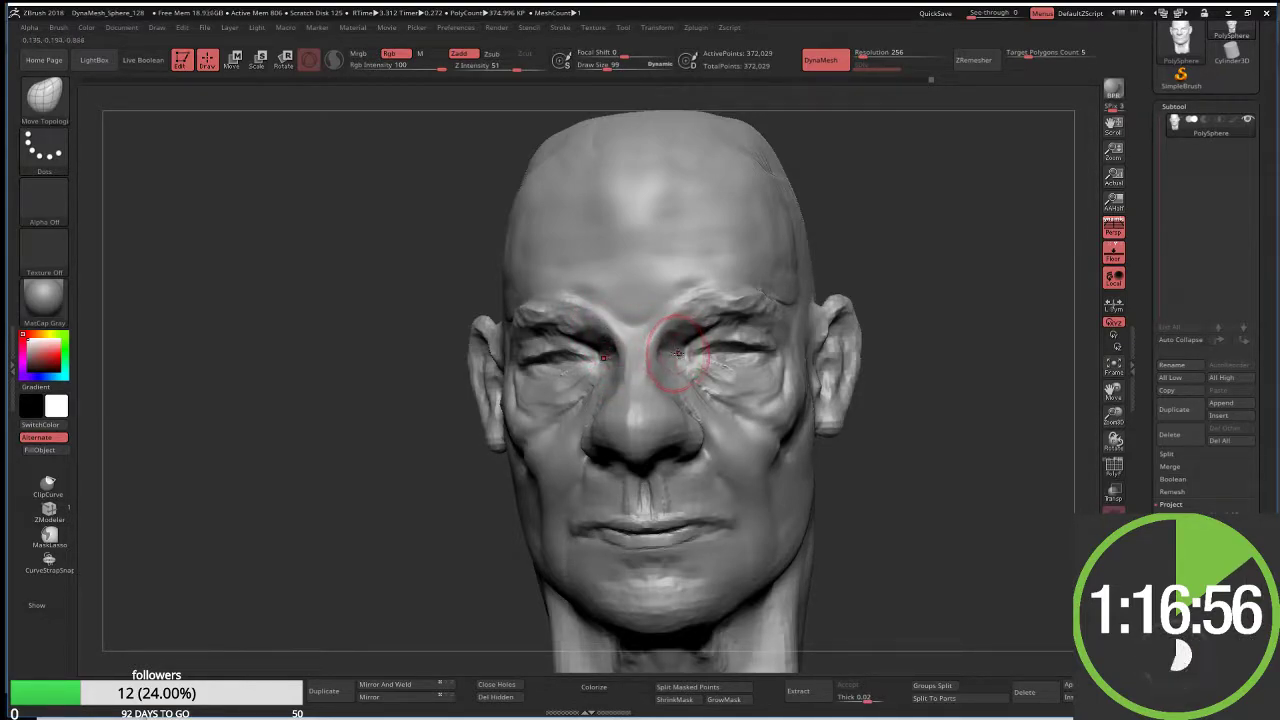
Step: Return to the ClayBuildup brush with Draw Size 69
key("b")
key("c")
key("b")
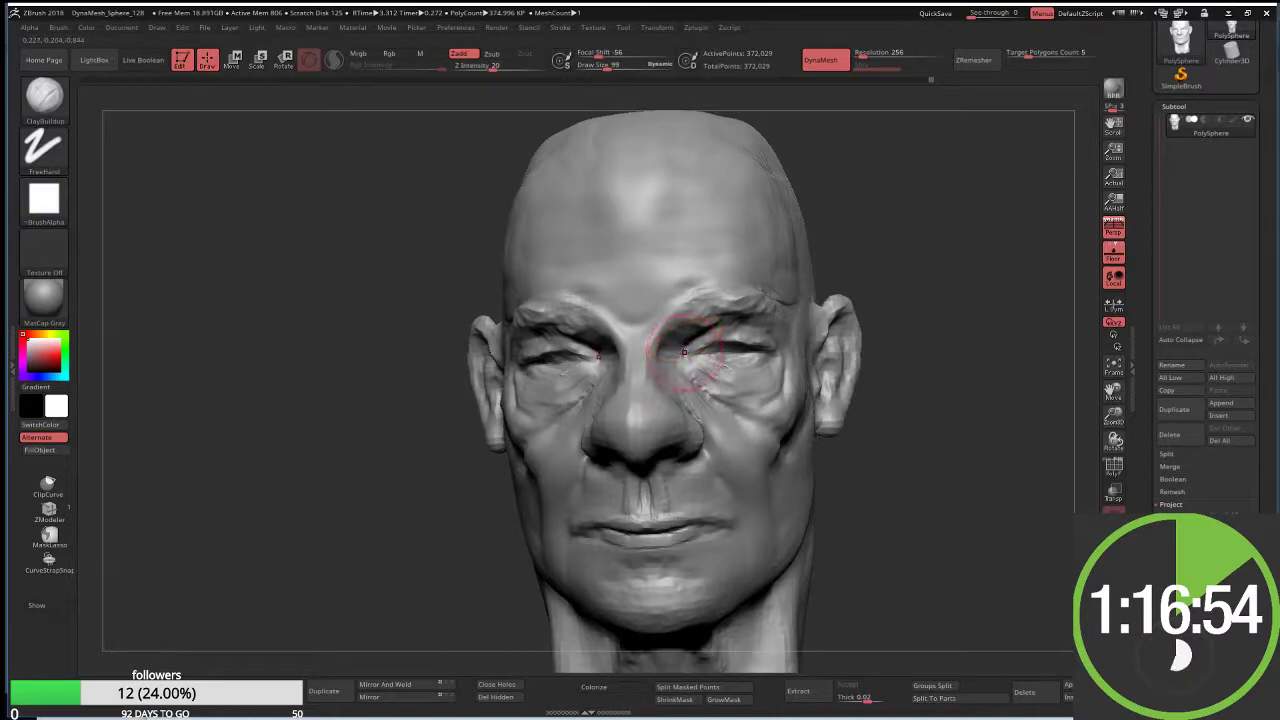
key("b")
key("d")
key("s")
key("b")
key("c")
key("b")
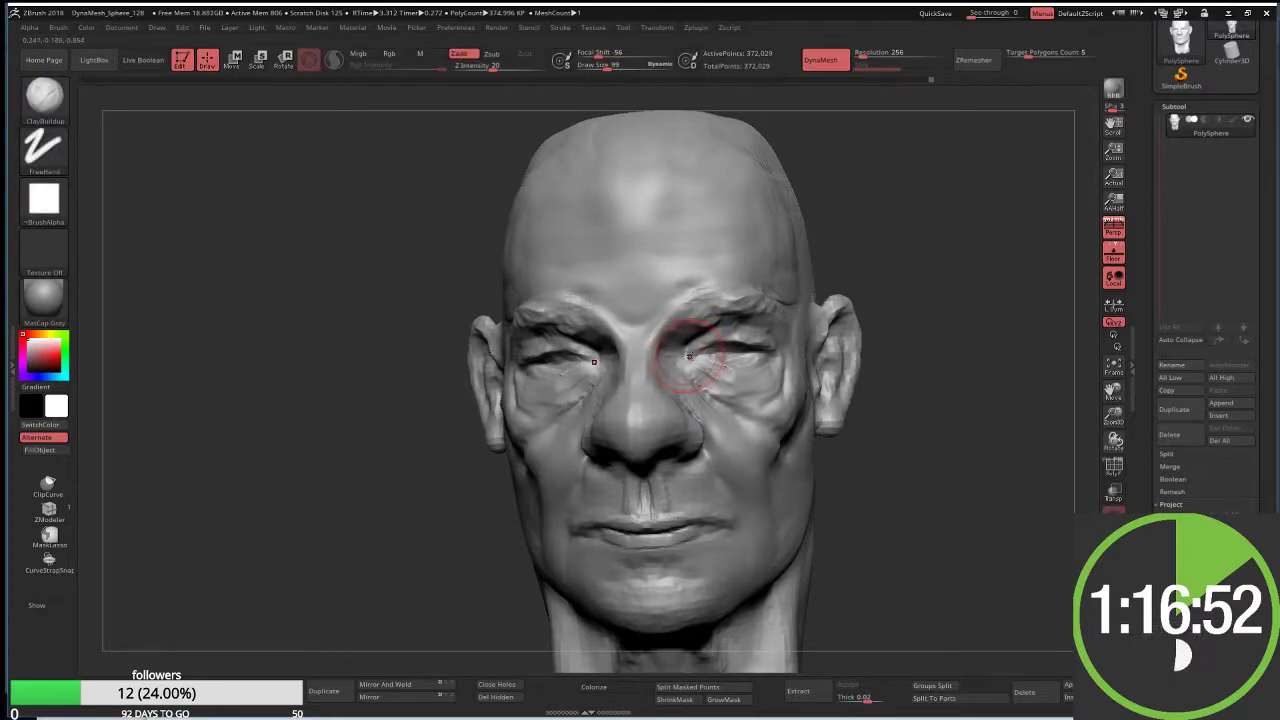
key("bracketleft")
key("bracketleft")
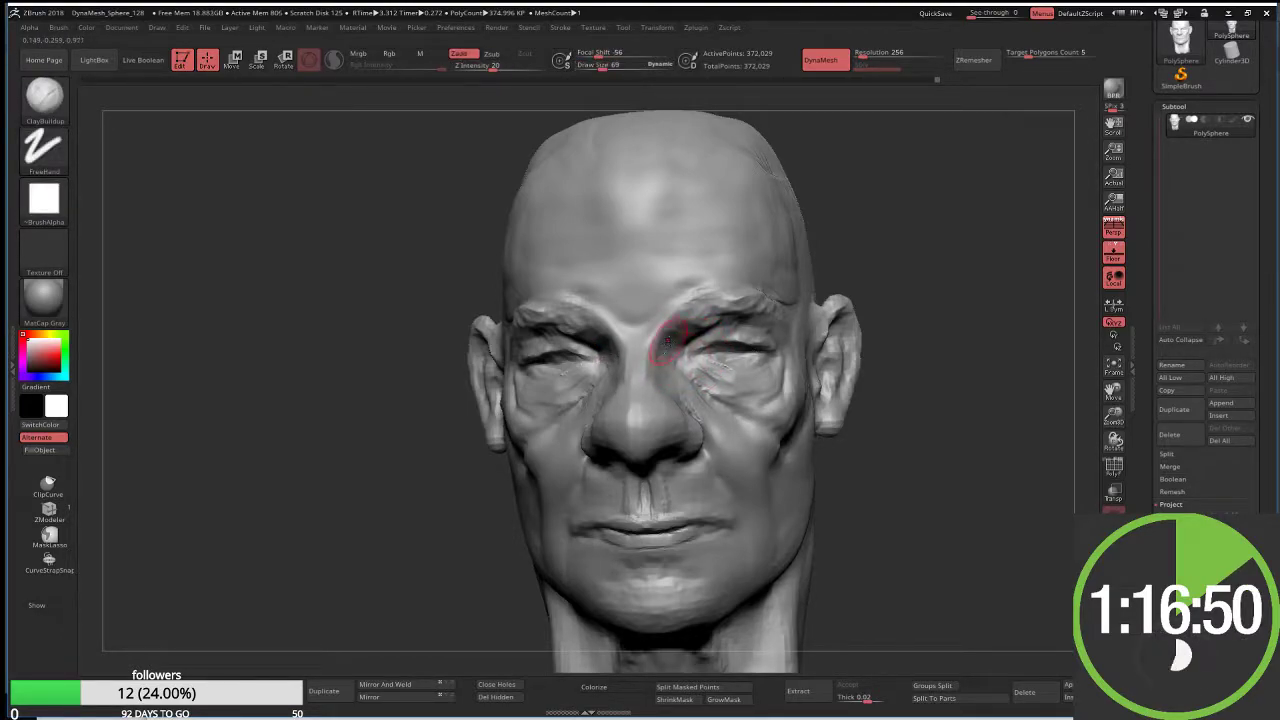
Step: Build up clay along the brow ridges over both eyes
left_click_drag(690, 335, 755, 313)
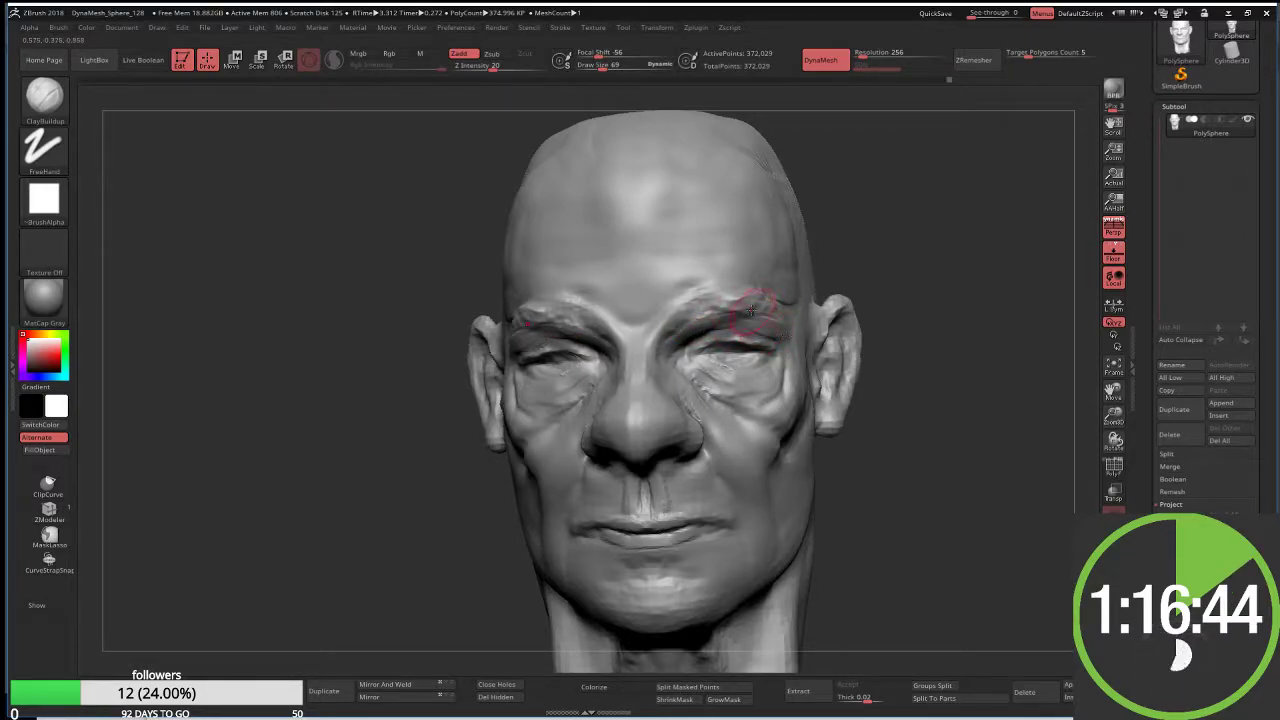
left_click_drag(752, 312, 778, 320)
left_click_drag(899, 429, 857, 431)
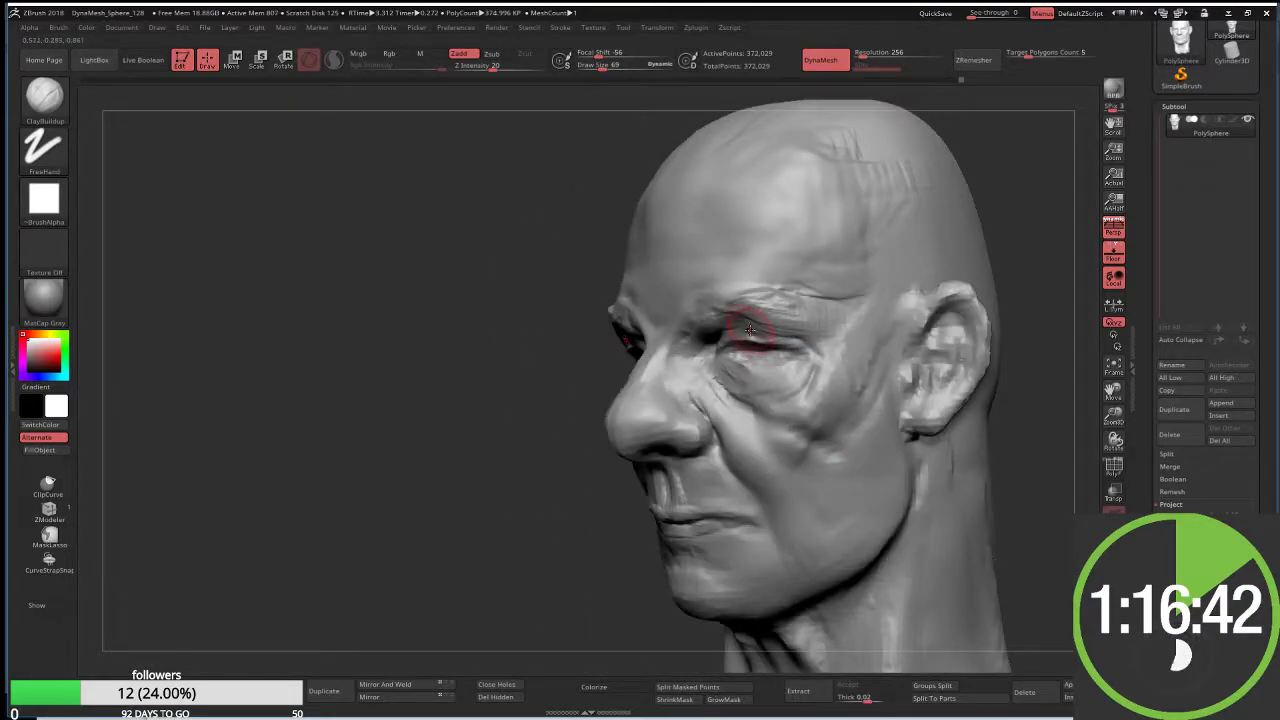
left_click_drag(780, 300, 812, 312)
mouse_move(680, 375)
left_mouse_down()
mouse_move(585, 472)
mouse_move(683, 480)
mouse_move(540, 520)
left_mouse_up()
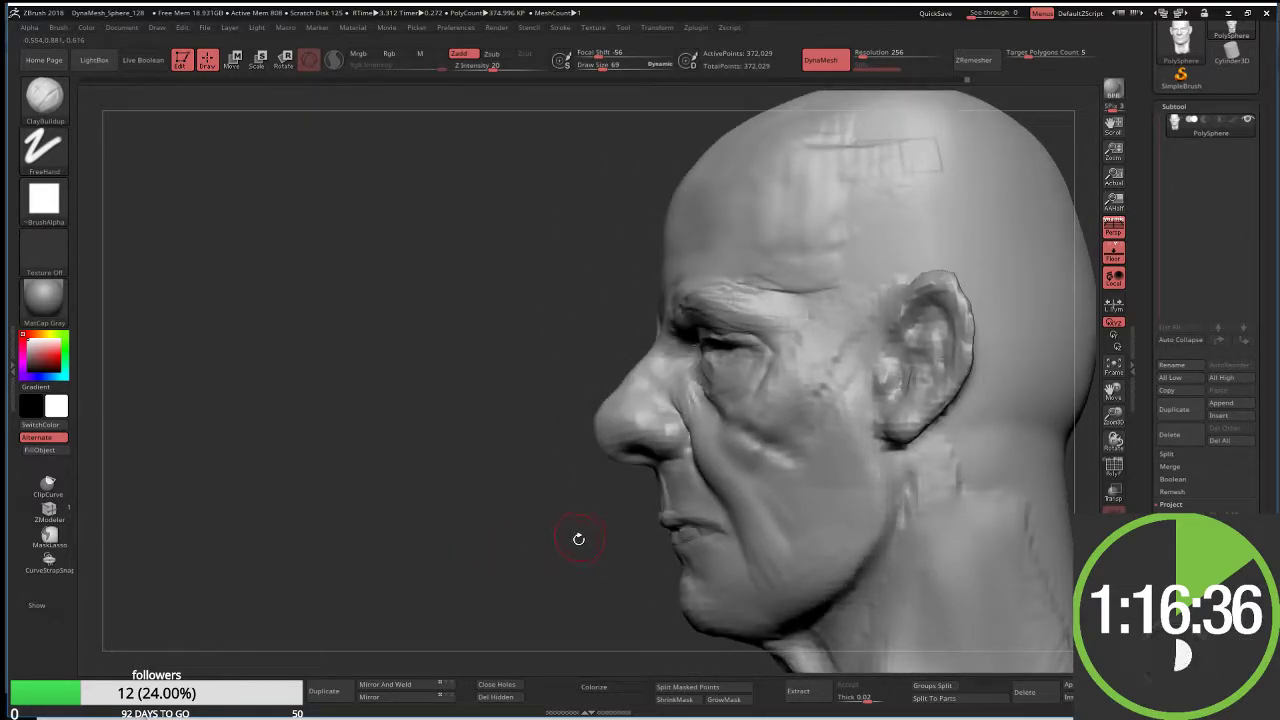
Step: Switch to Move Topological and adjust its size from 182 down to 99
key("b")
key("m")
key("t")
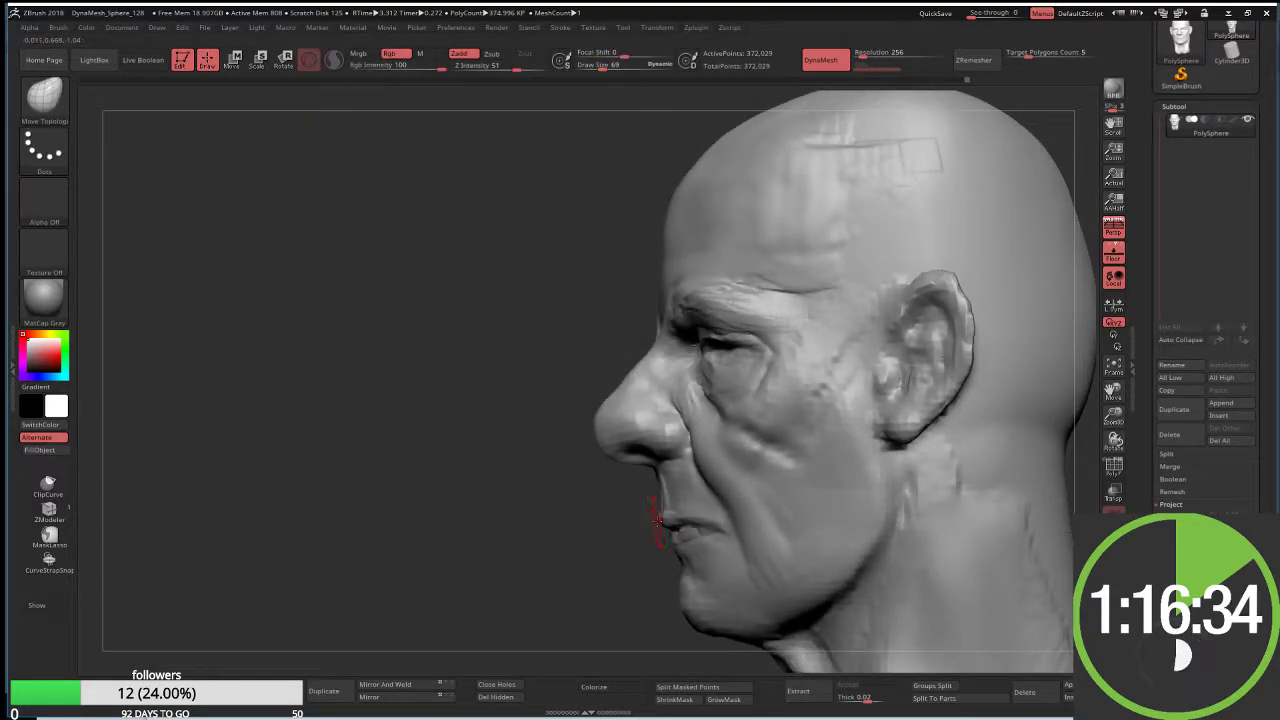
key("s")
left_click_drag(657, 520, 690, 521)
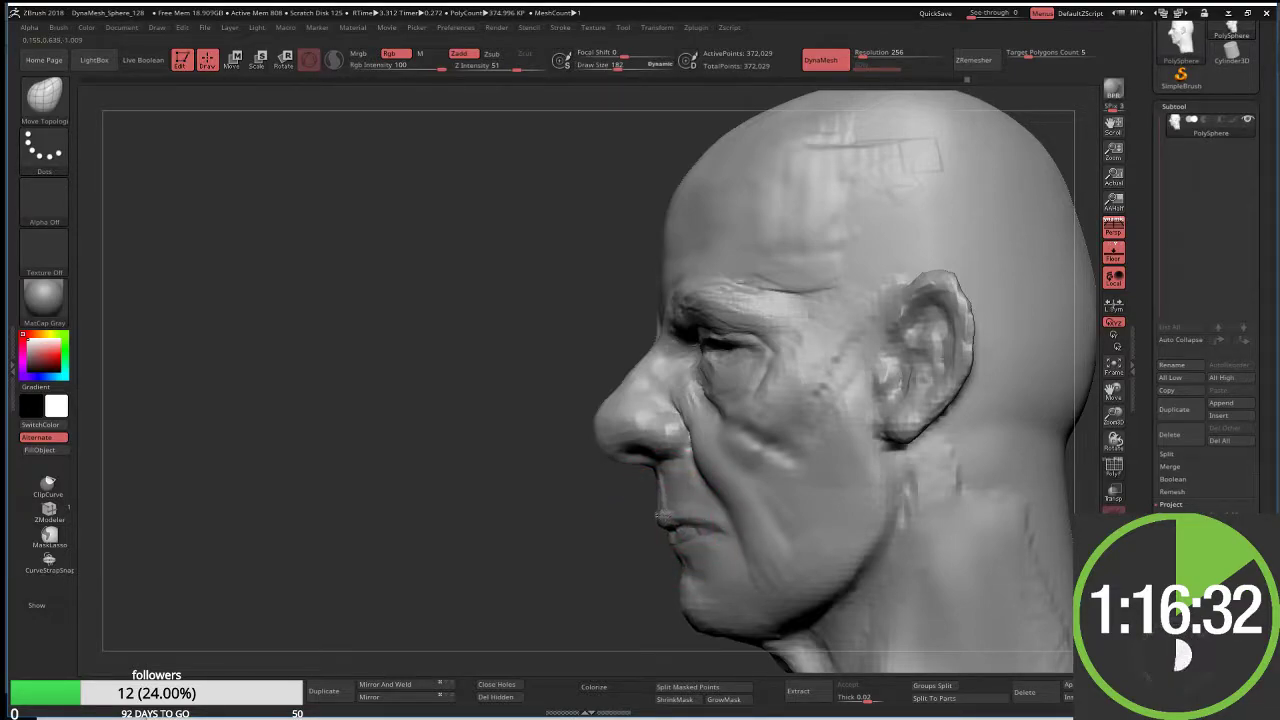
key("s")
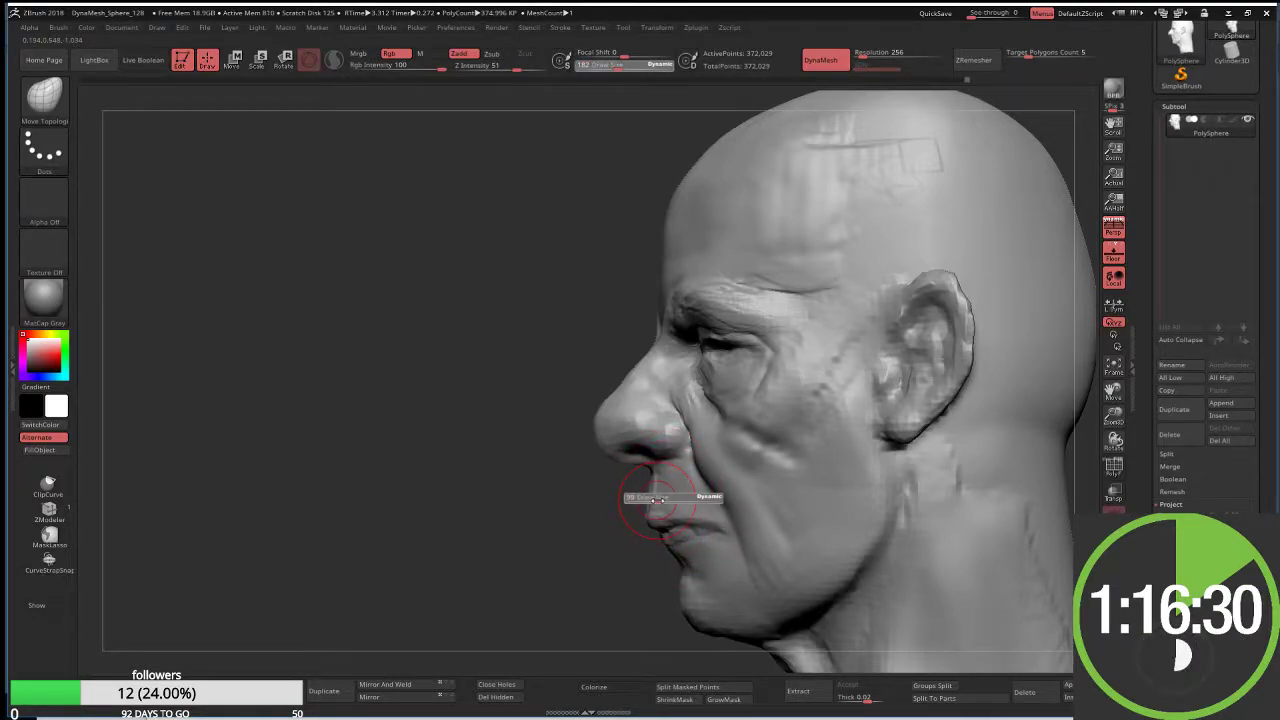
mouse_move(657, 500)
left_mouse_down()
mouse_move(640, 500)
mouse_move(712, 507)
mouse_move(526, 554)
mouse_move(480, 545)
left_mouse_up()
key("s")
mouse_move(600, 525)
left_mouse_down()
mouse_move(620, 518)
mouse_move(560, 468)
left_mouse_up()
key("s")
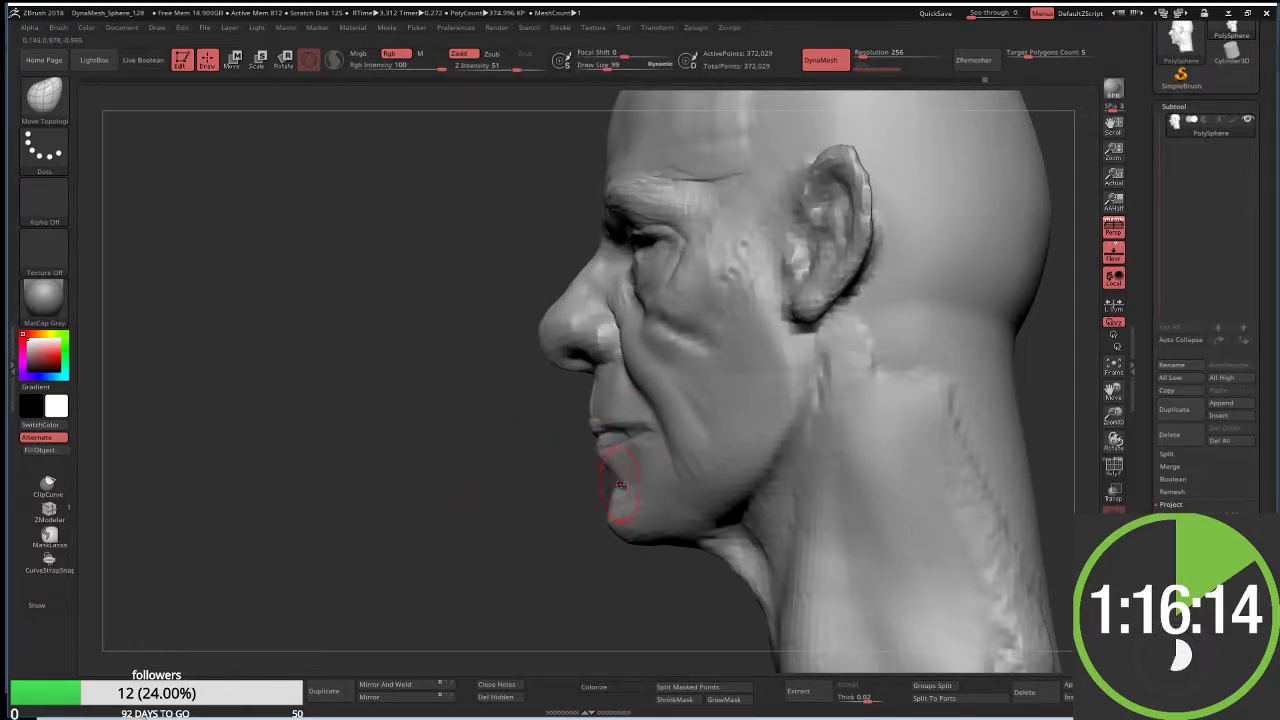
Step: Enlarge the brush to 258 and push the ear outward from a side view
left_click_drag(609, 519, 641, 498)
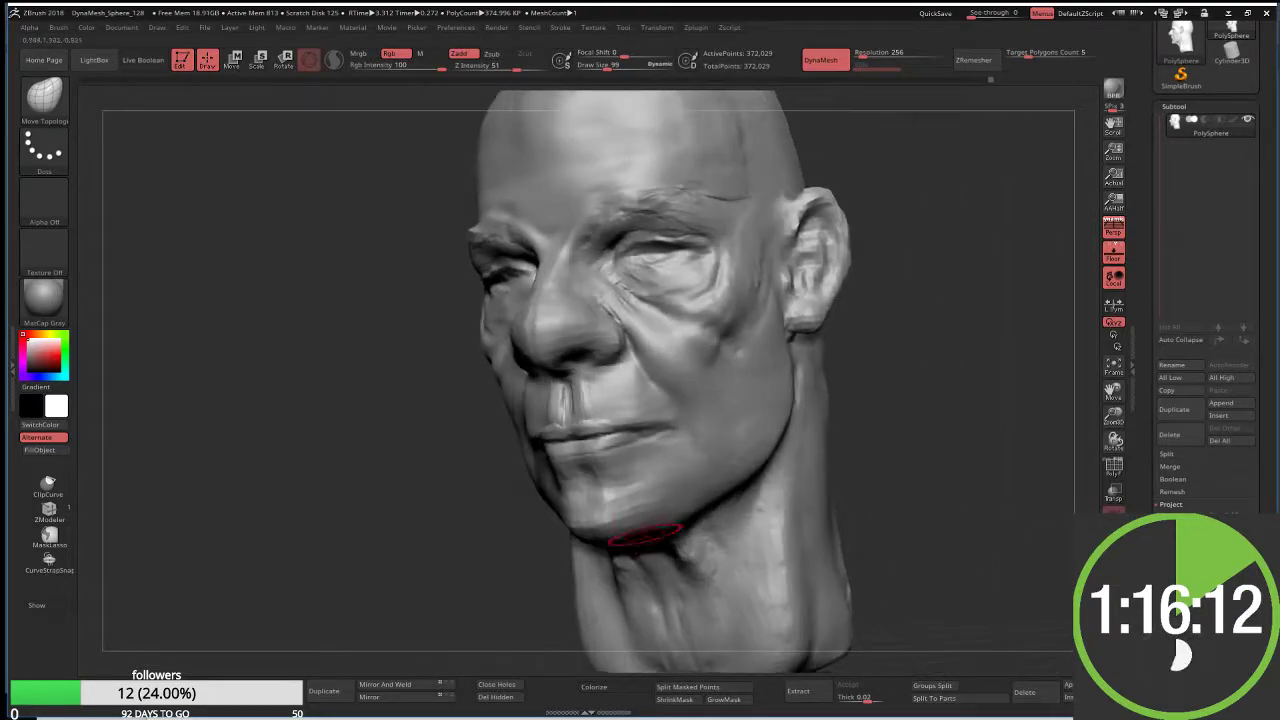
key("s")
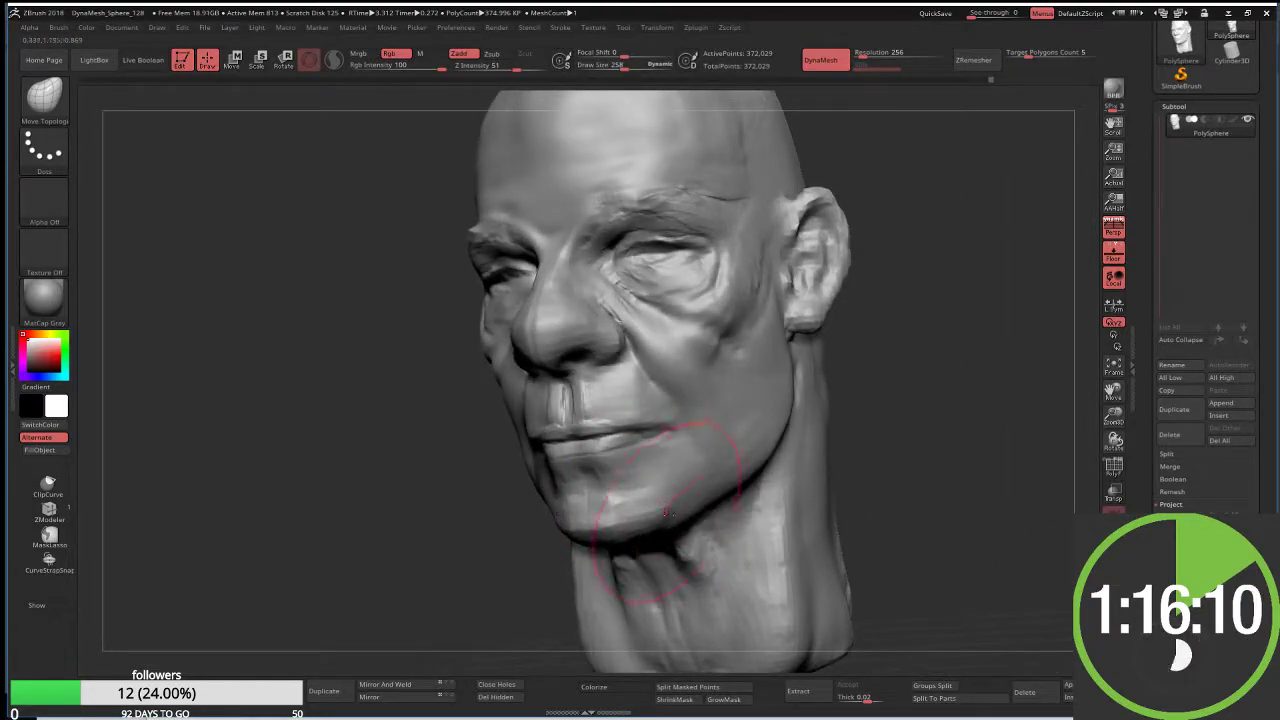
mouse_move(767, 540)
left_mouse_down()
mouse_move(711, 485)
mouse_move(843, 423)
left_mouse_up()
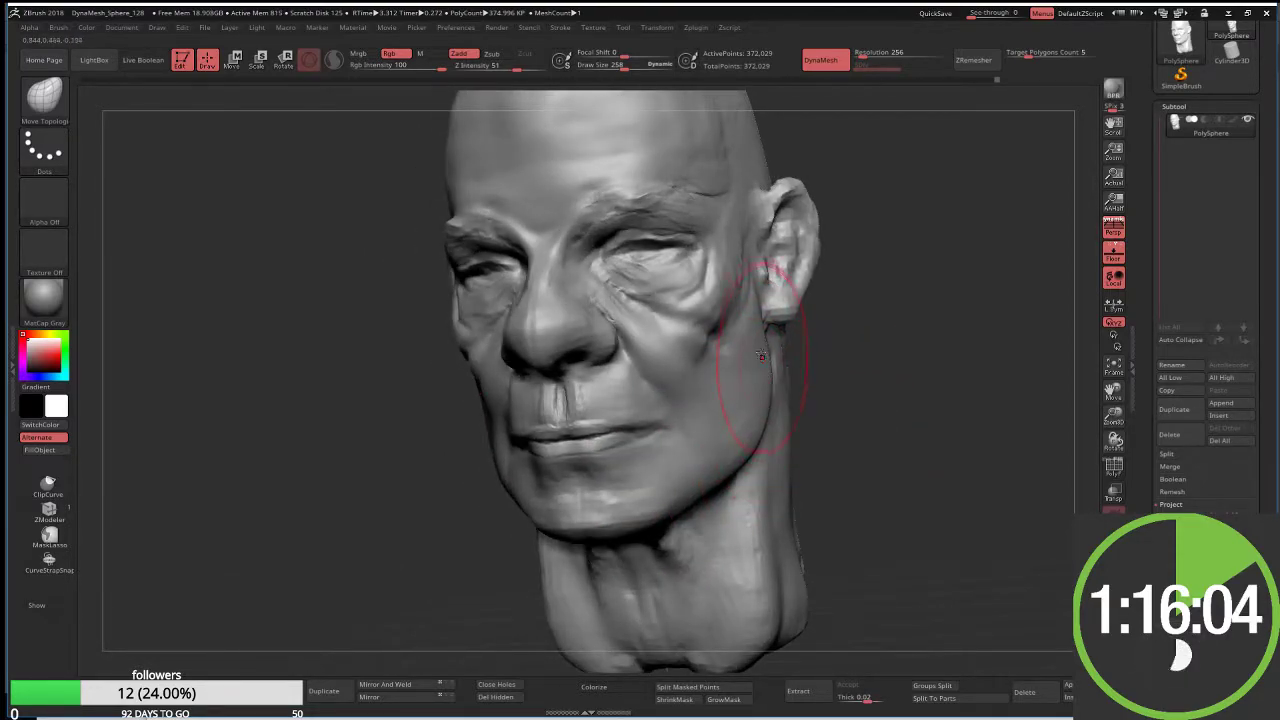
mouse_move(775, 285)
left_mouse_down()
mouse_move(886, 310)
mouse_move(771, 343)
left_mouse_up()
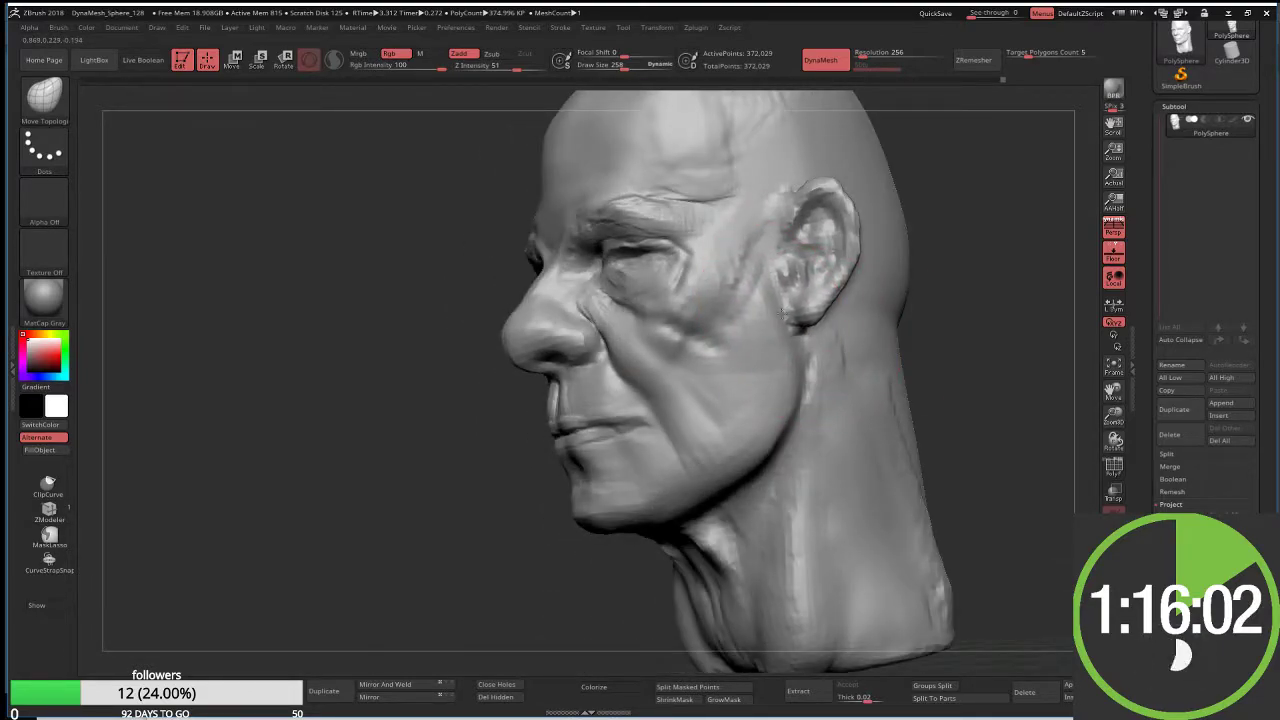
mouse_move(820, 240)
left_mouse_down()
mouse_move(866, 300)
mouse_move(628, 286)
left_mouse_up()
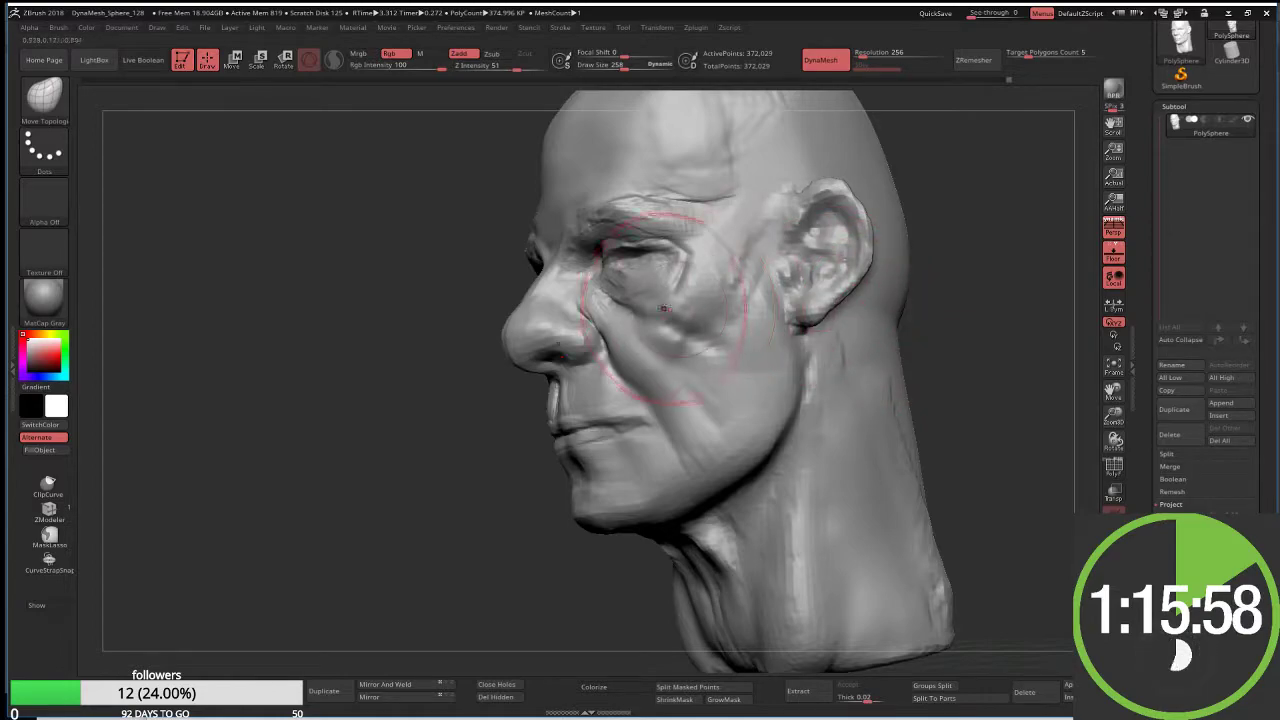
mouse_move(473, 310)
left_mouse_down()
mouse_move(443, 397)
mouse_move(386, 380)
left_mouse_up()
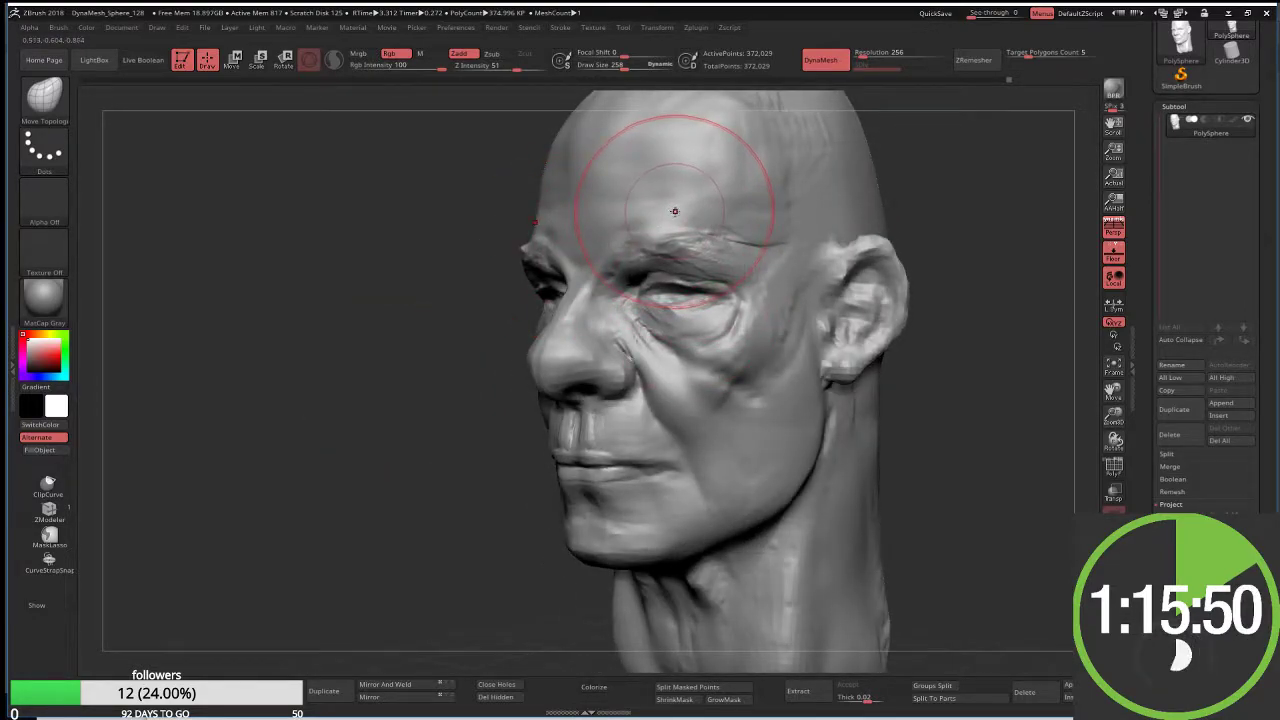
Step: Smooth the forehead surface, then return to the ClayBuildup brush
key("s")
left_click_drag(571, 243, 606, 223, "shift")
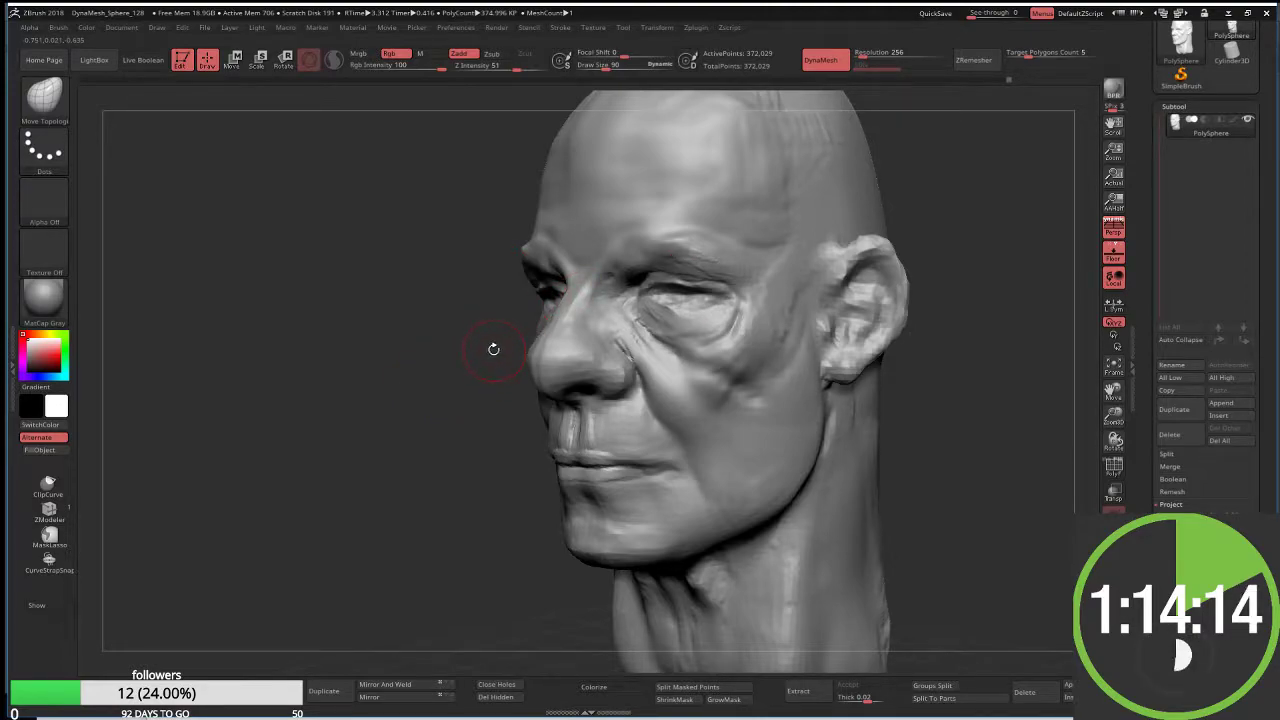
mouse_move(457, 357)
left_mouse_down()
mouse_move(418, 354)
mouse_move(506, 374)
left_mouse_up()
key("b")
key("c")
key("b")
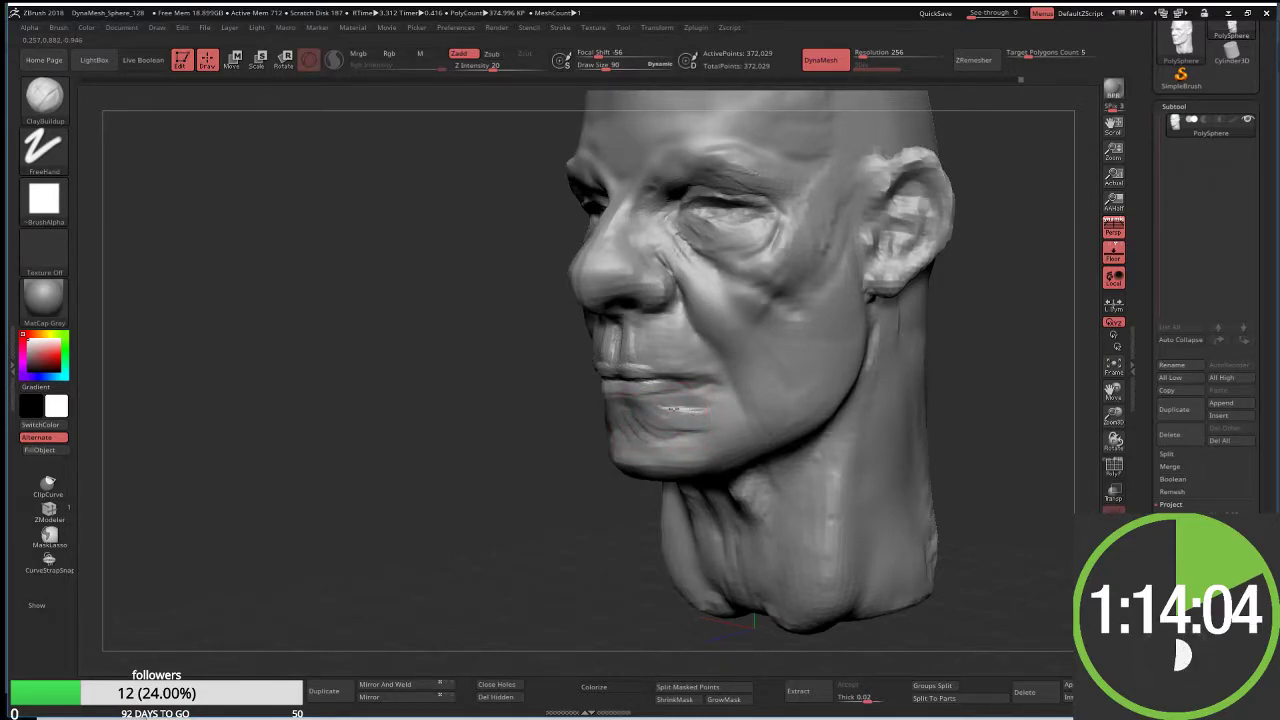
mouse_move(566, 429)
left_mouse_down()
mouse_move(563, 440)
mouse_move(598, 406)
left_mouse_up()
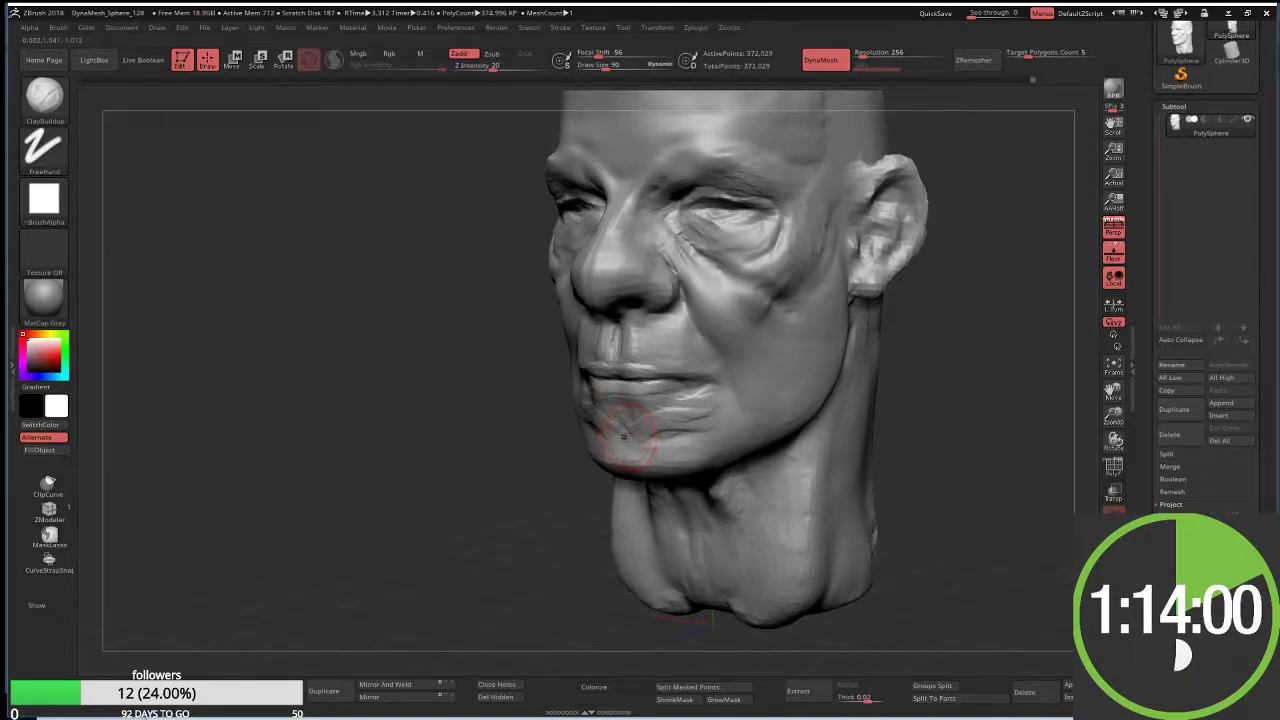
key("bracketright")
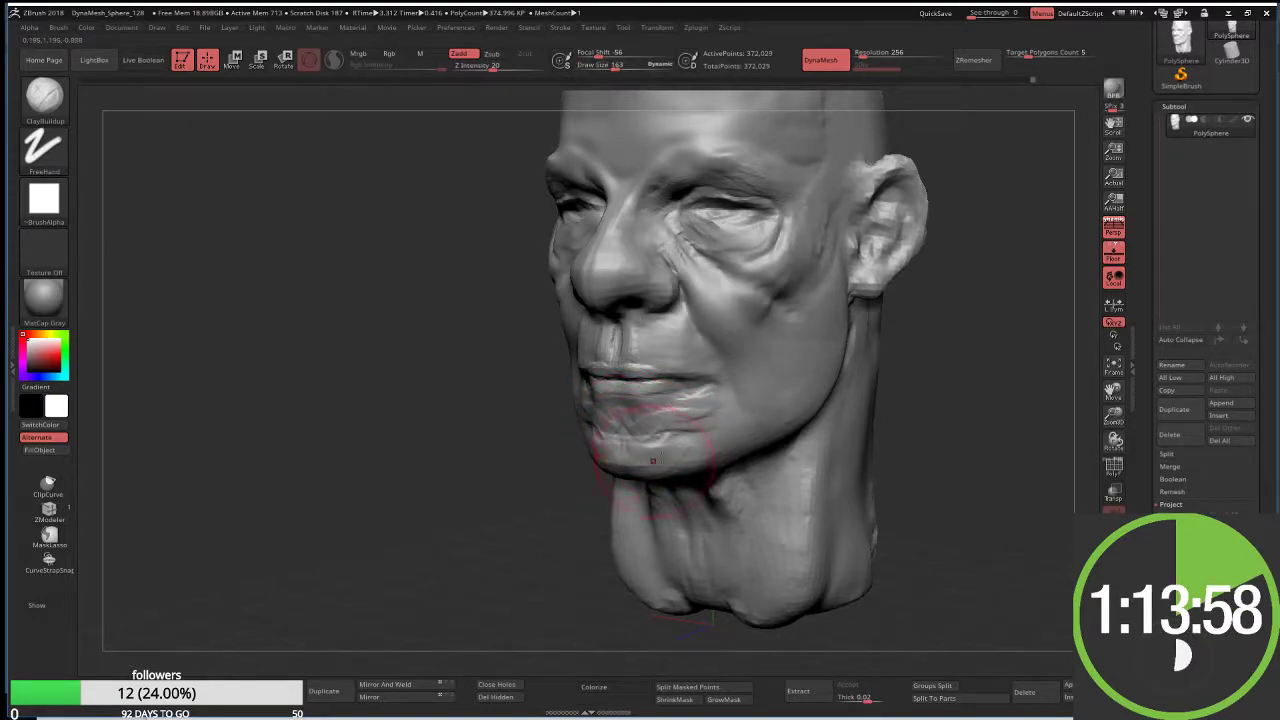
left_click_drag(530, 514, 539, 480)
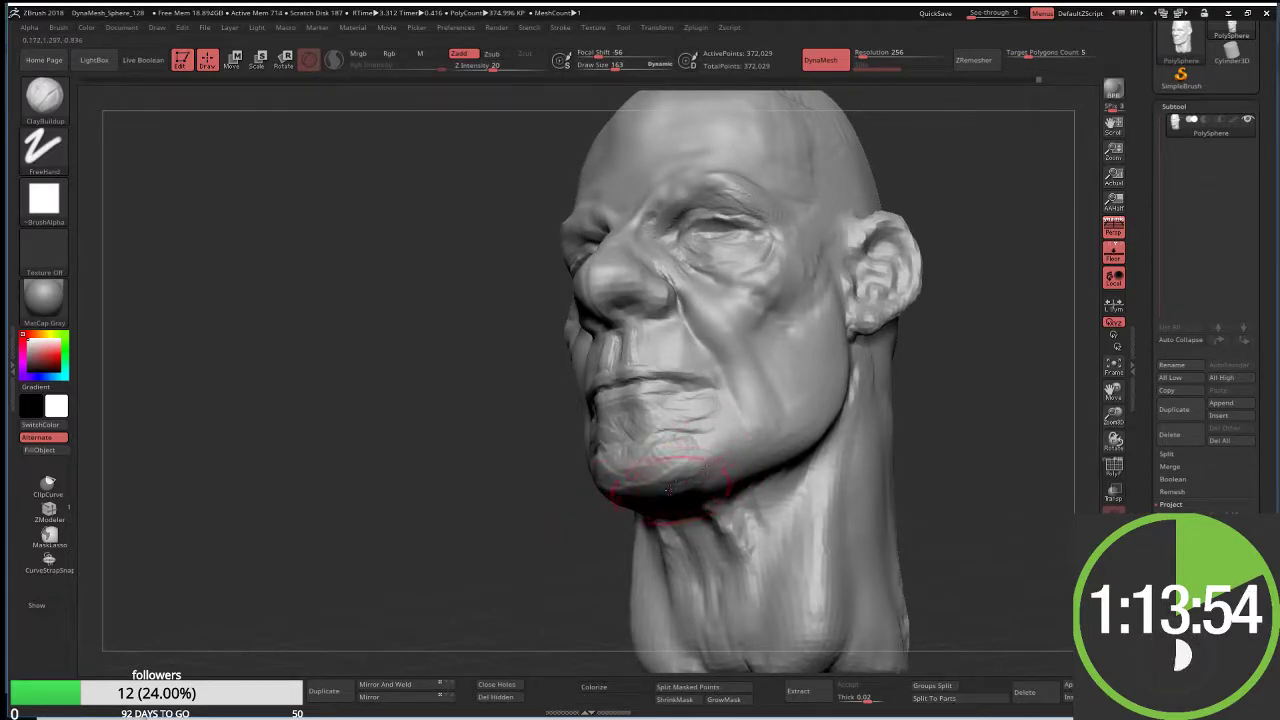
left_click_drag(719, 465, 655, 448)
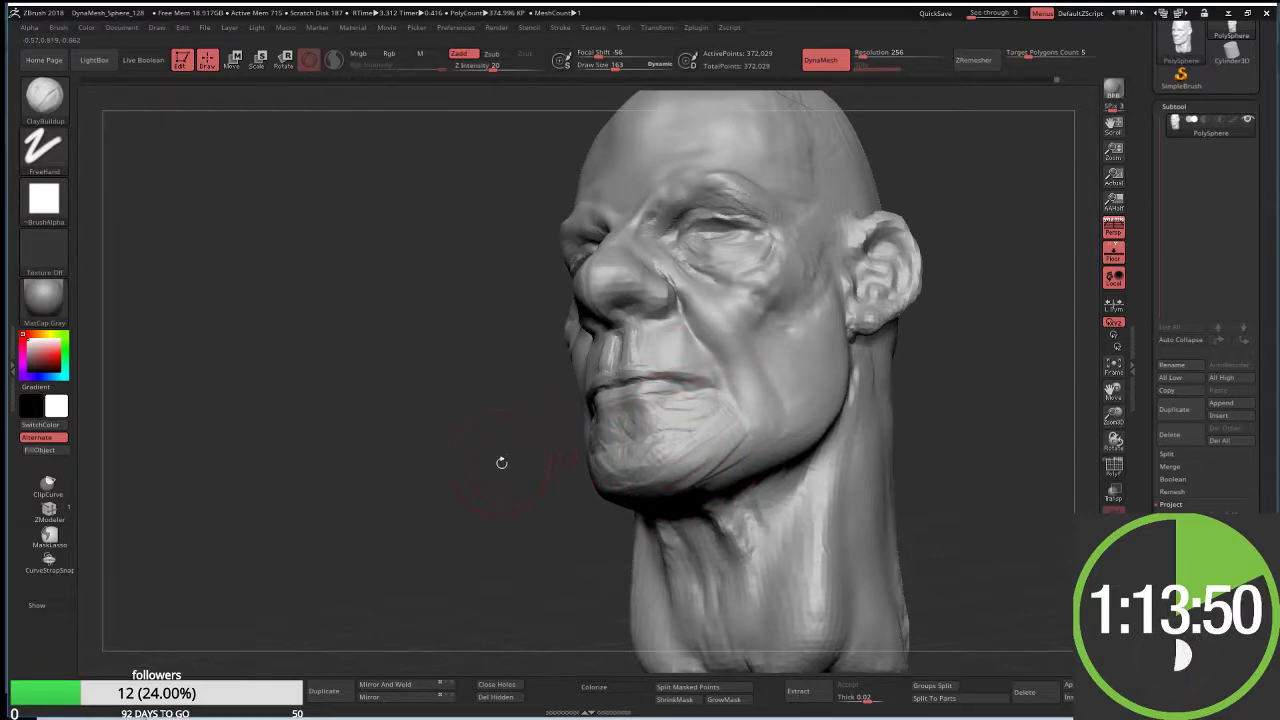
mouse_move(500, 463)
left_mouse_down("shift")
mouse_move(476, 481)
mouse_move(865, 377)
mouse_move(767, 347)
mouse_move(717, 383)
mouse_move(753, 376)
mouse_move(758, 399)
mouse_move(641, 369)
left_mouse_up("shift")
key("s")
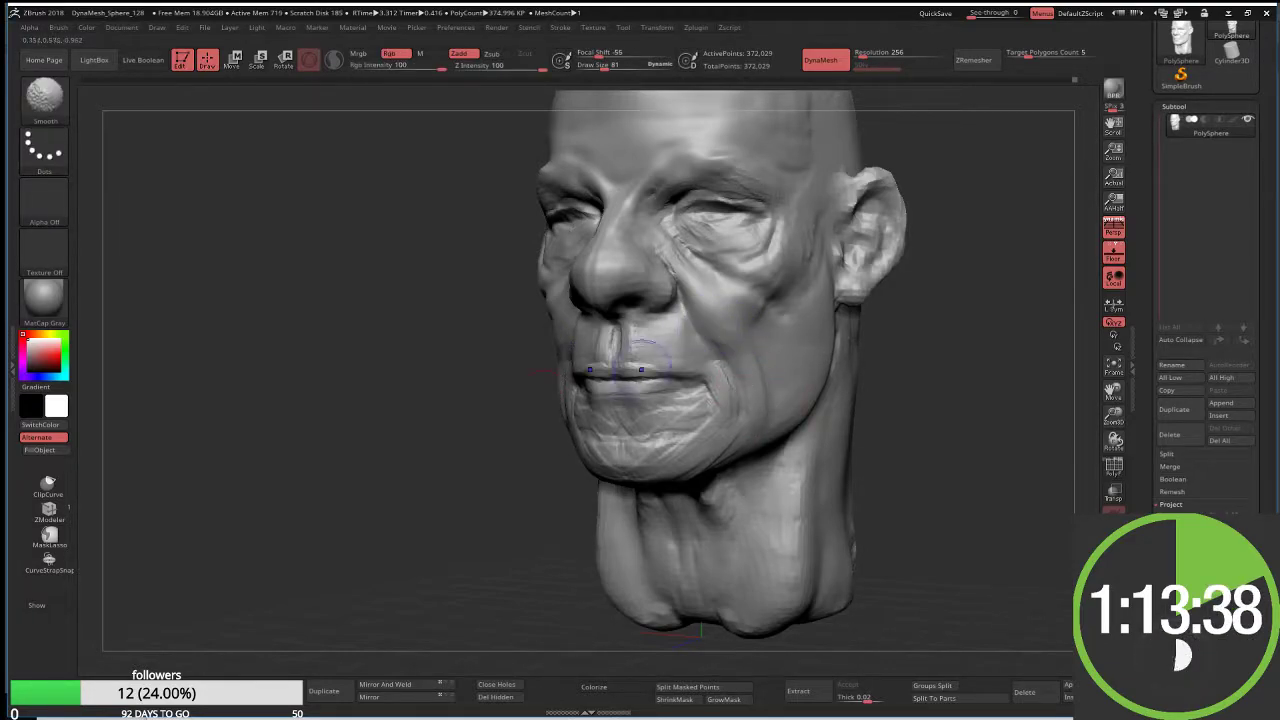
left_click_drag(403, 357, 498, 385)
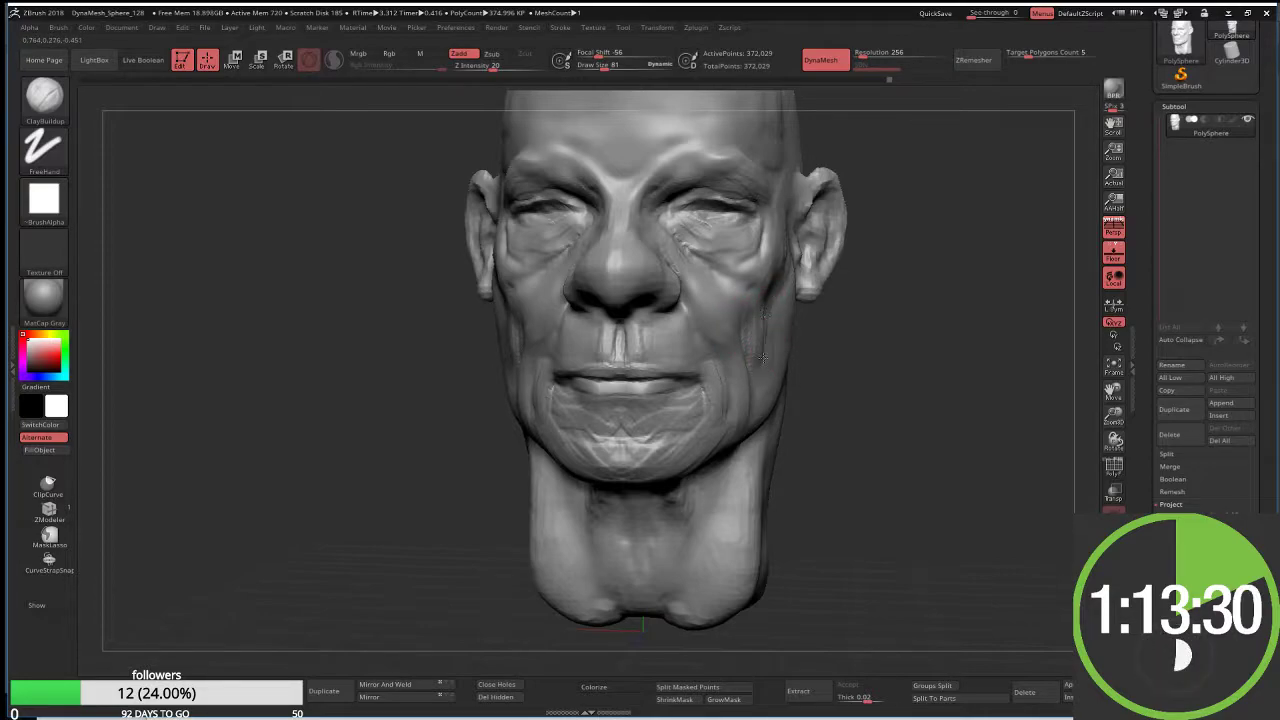
right_click_drag(743, 325, 667, 483)
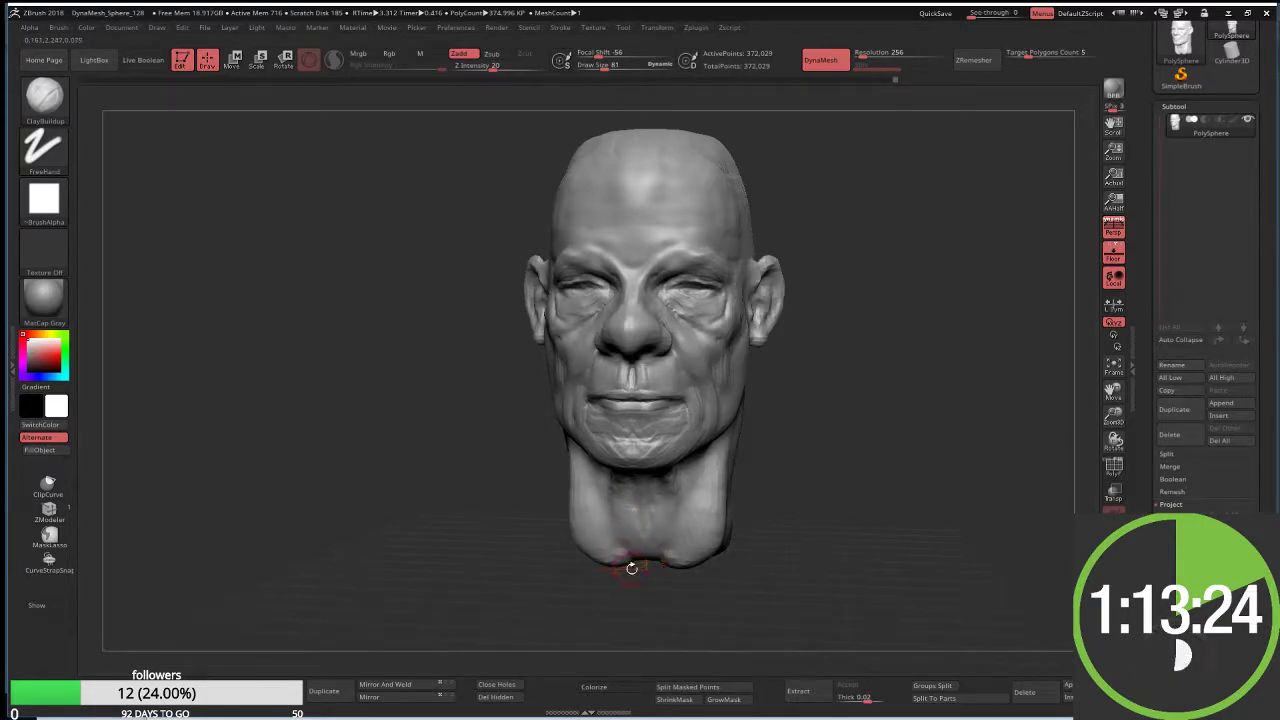
left_click_drag(511, 514, 517, 531)
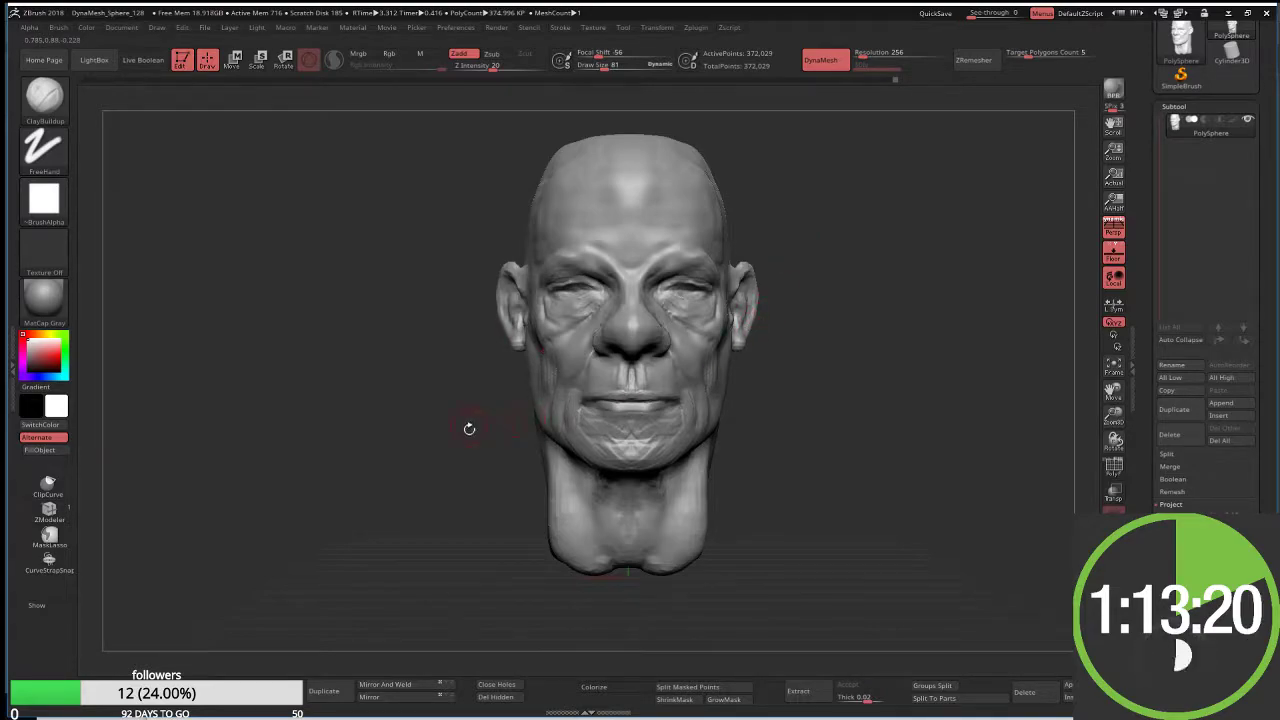
Step: Clip the neck flat with ClipCurve along a straight line across its base
key("ctrl+shift")
key("ctrl+shift")
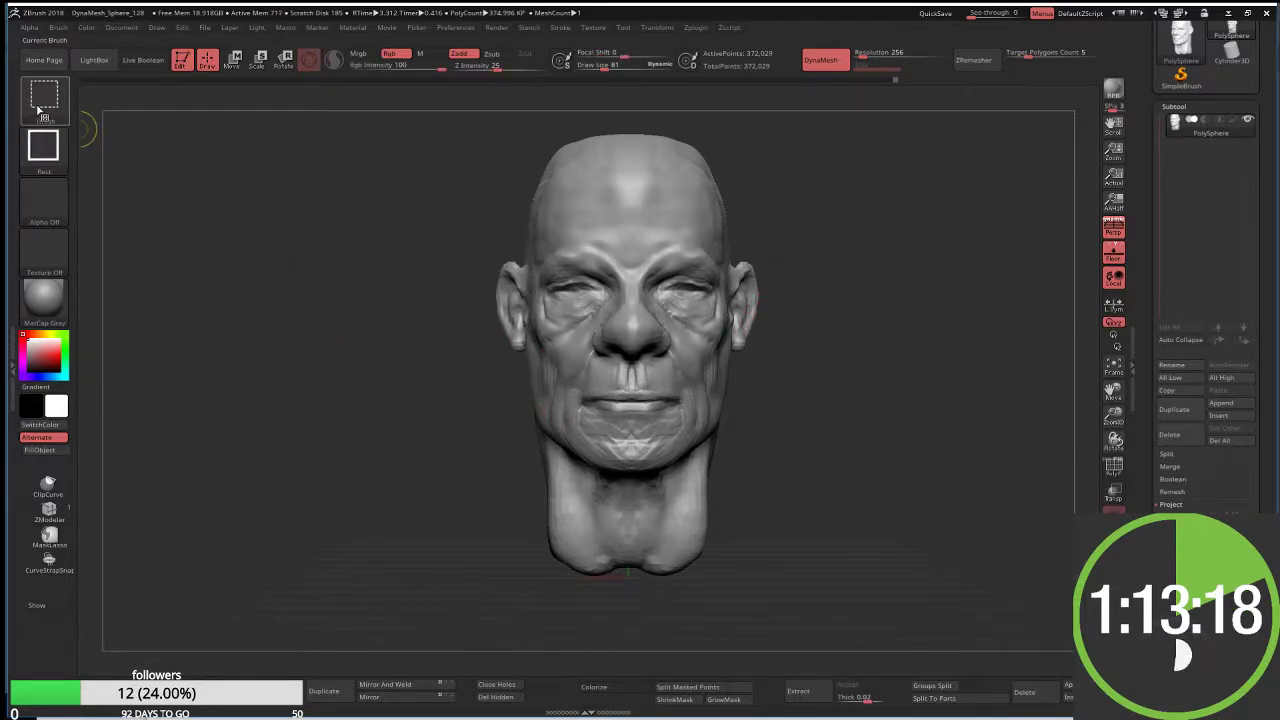
left_click(40, 105)
left_click(110, 108)
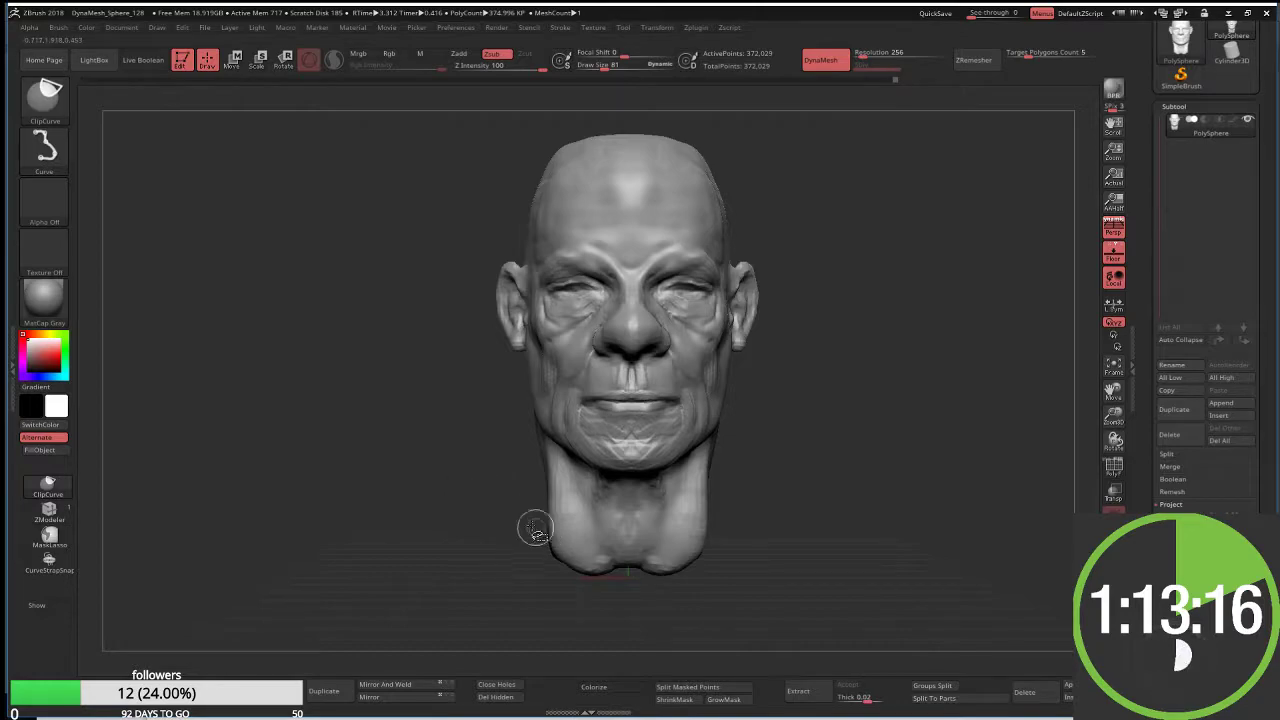
left_click_drag(487, 529, 874, 541, "ctrl+shift")
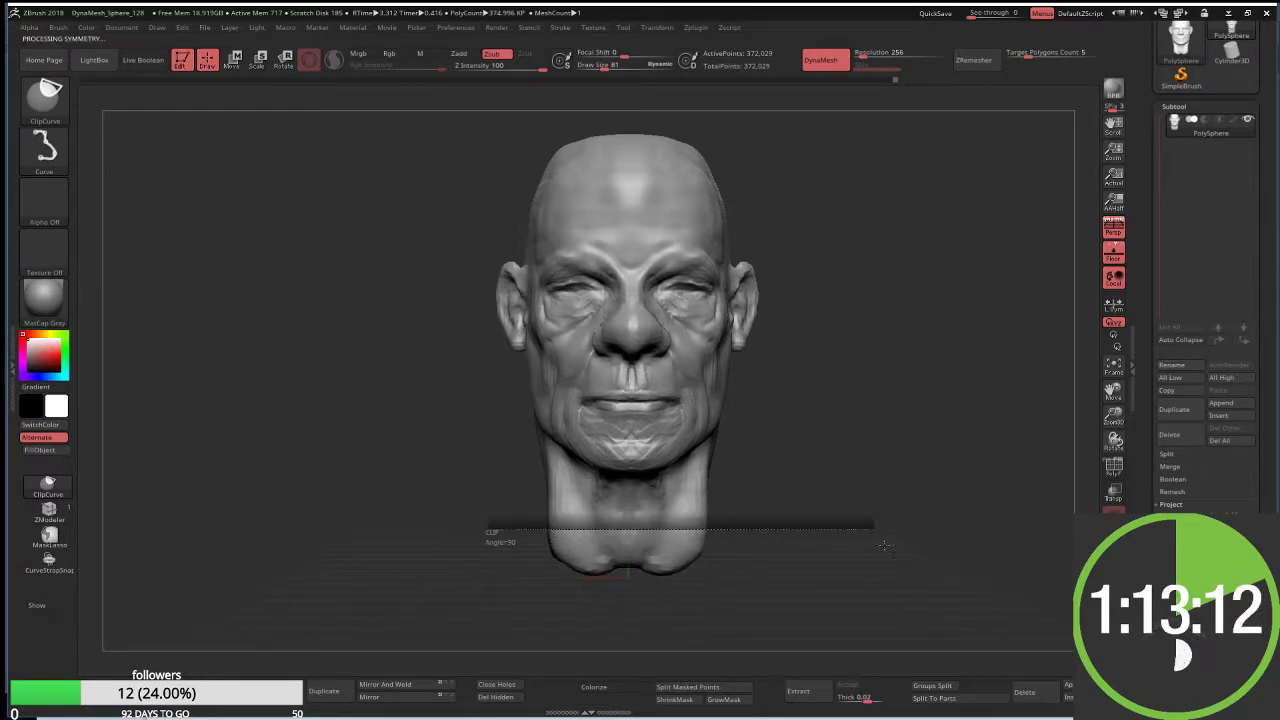
left_click_drag(884, 545, 725, 500, "ctrl+shift")
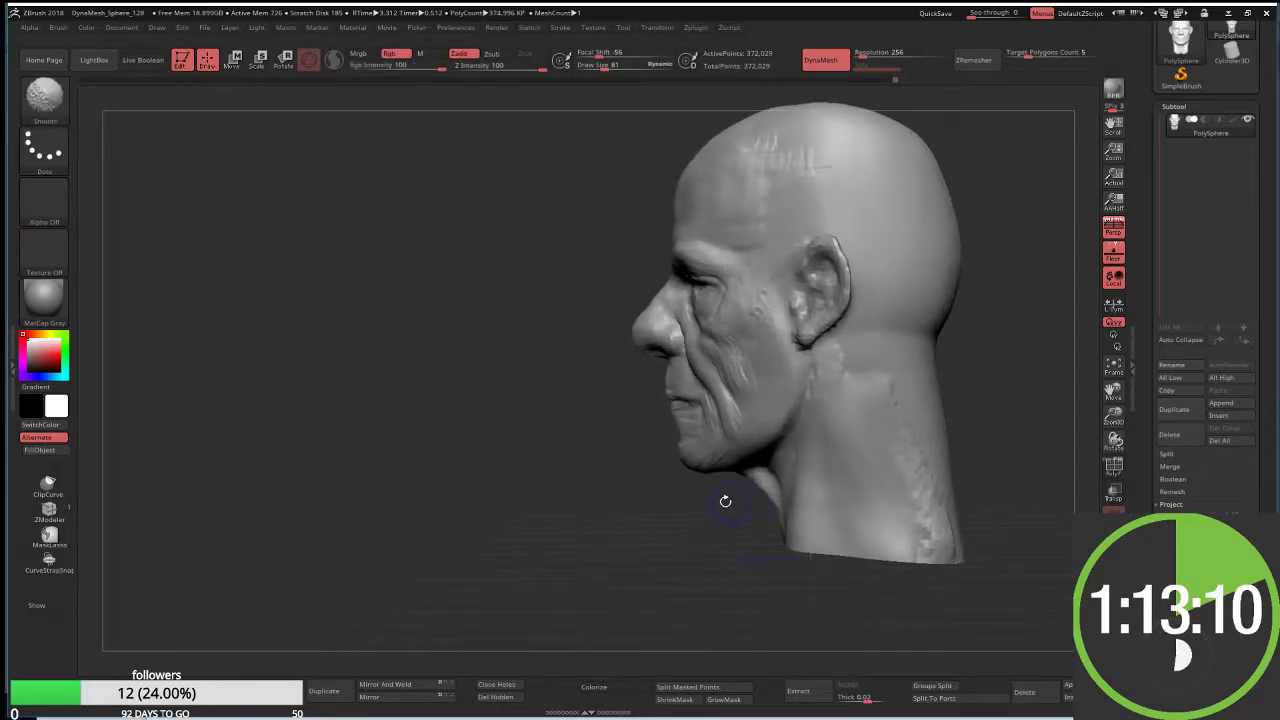
mouse_move(725, 500)
left_mouse_down("shift")
mouse_move(802, 441)
mouse_move(820, 383)
mouse_move(806, 431)
left_mouse_up("shift")
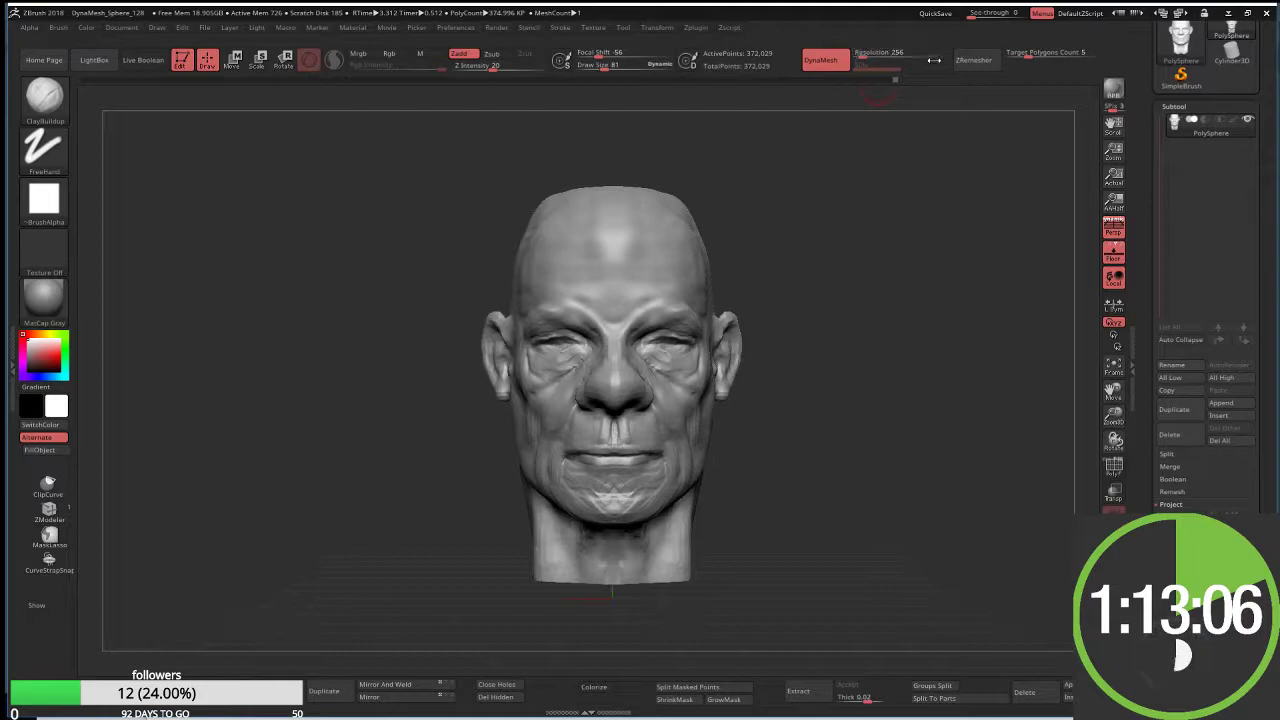
Step: Run ZRemesher on the head to rebuild it at about 12,000 points
left_click(975, 62)
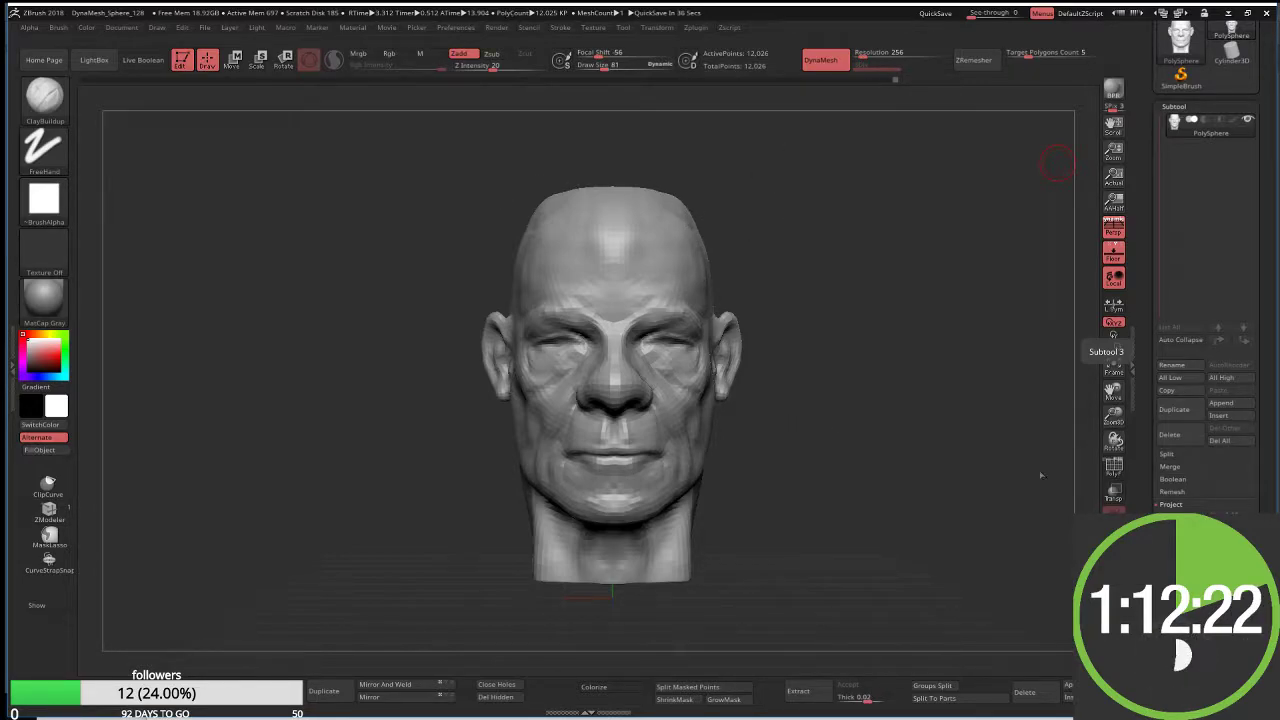
left_click(1113, 465)
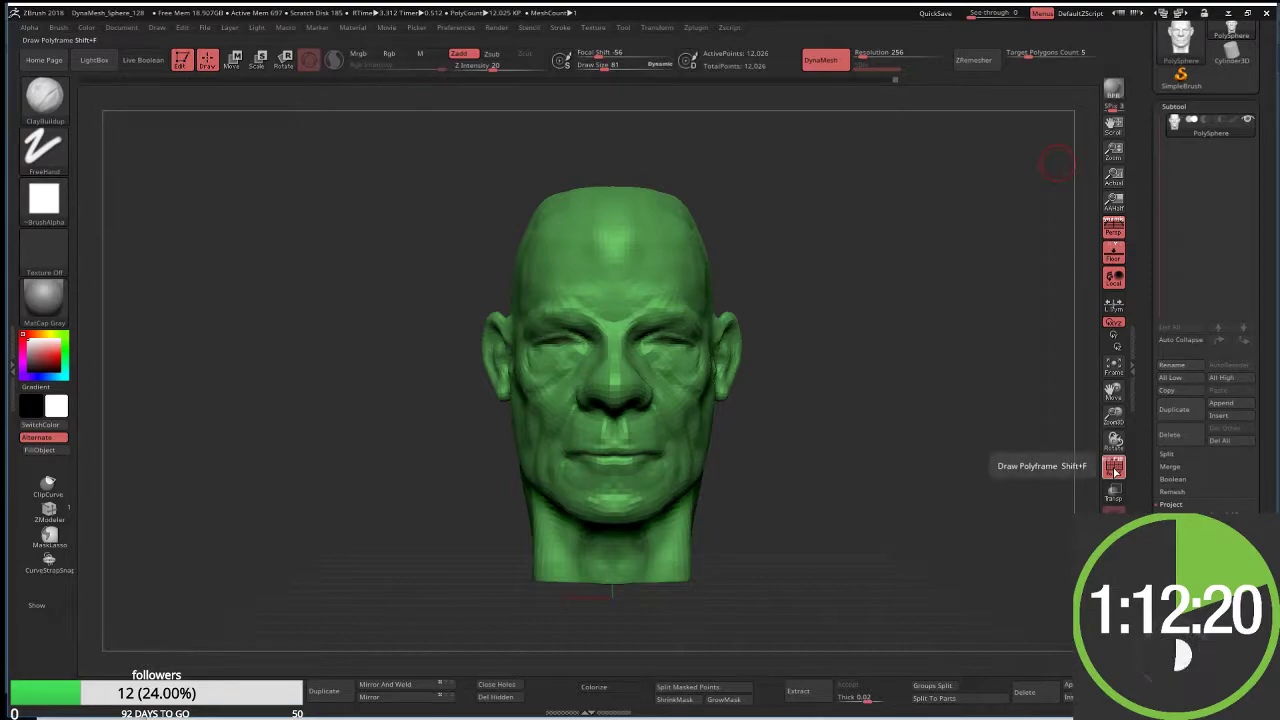
left_click(1114, 463)
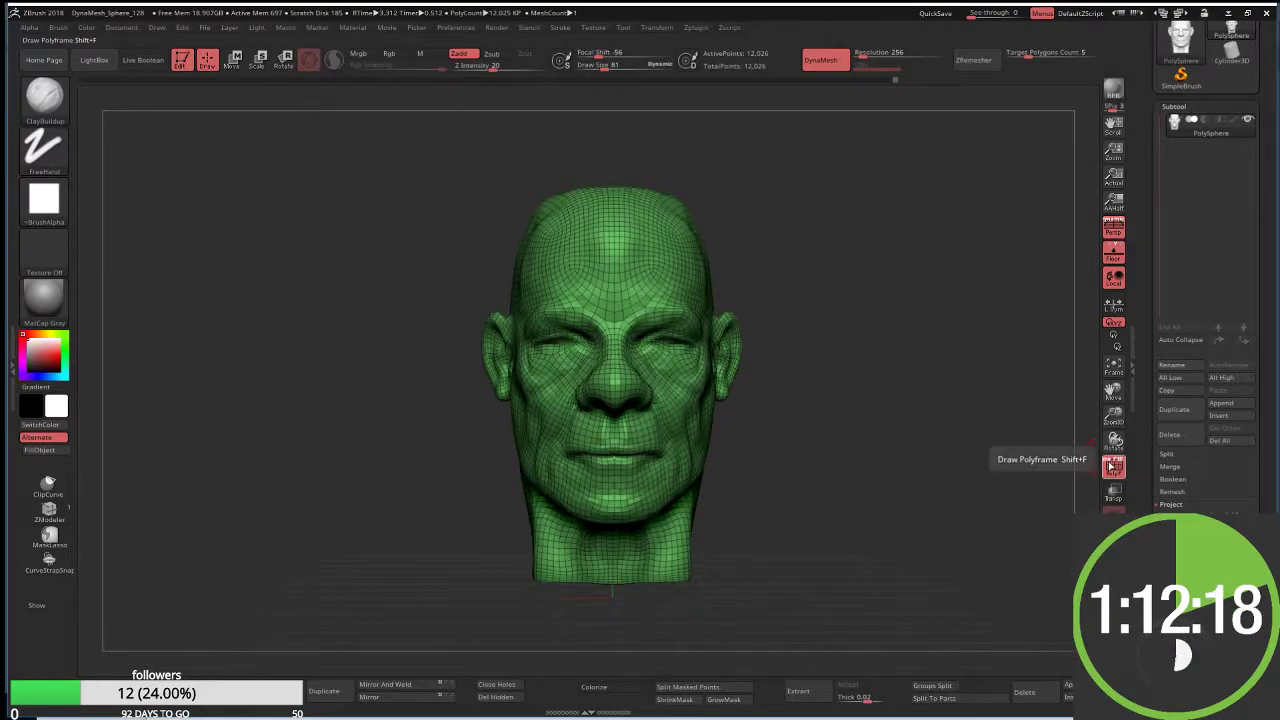
left_click(1117, 465)
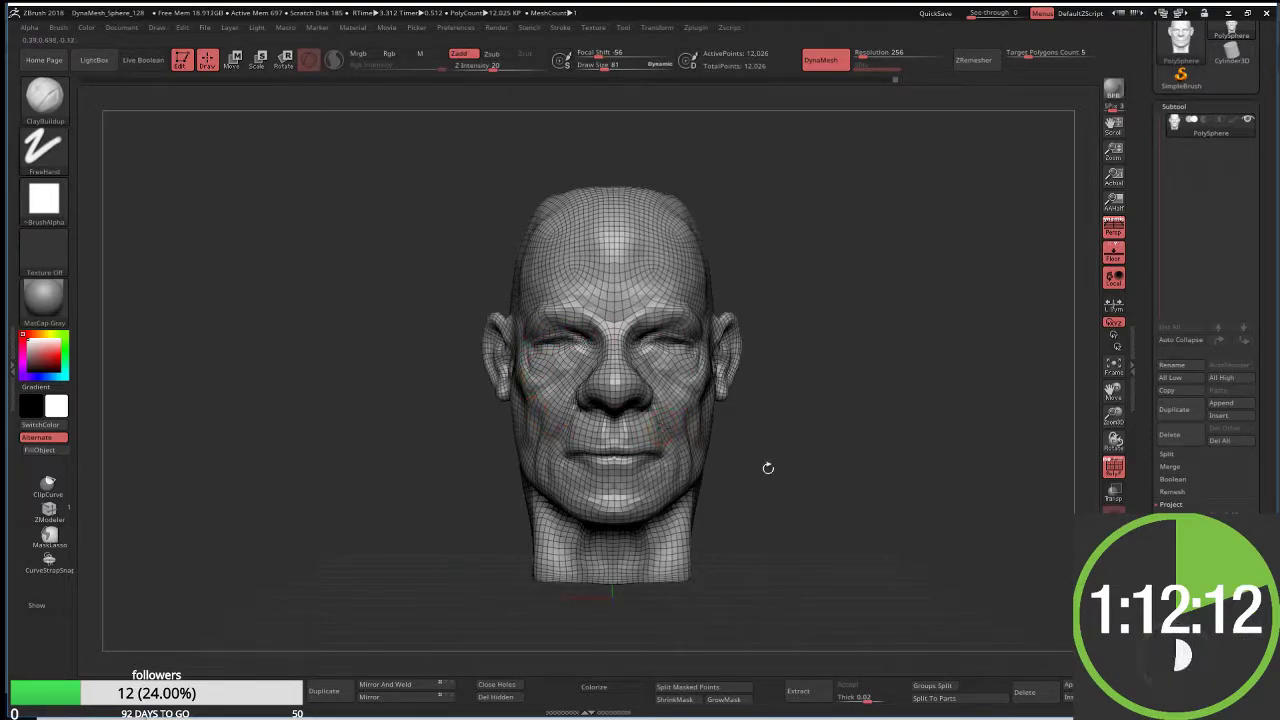
left_click(831, 453)
left_click(1086, 396)
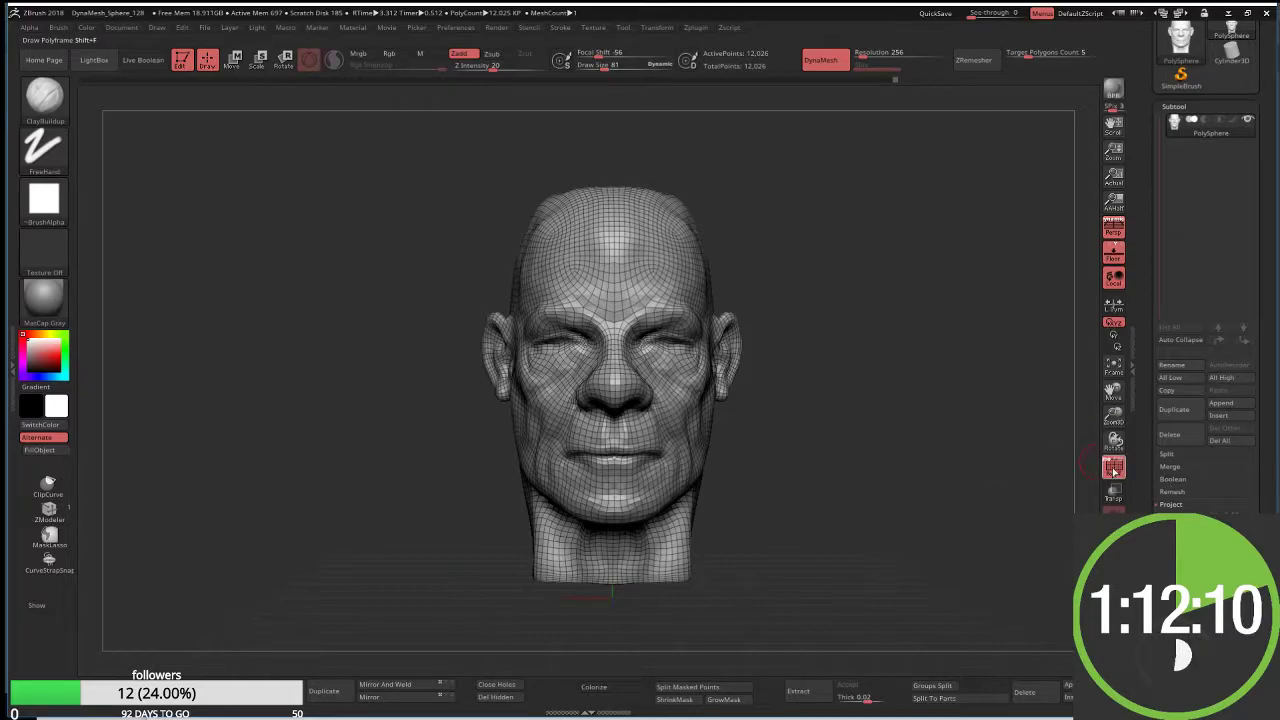
left_click(1112, 467)
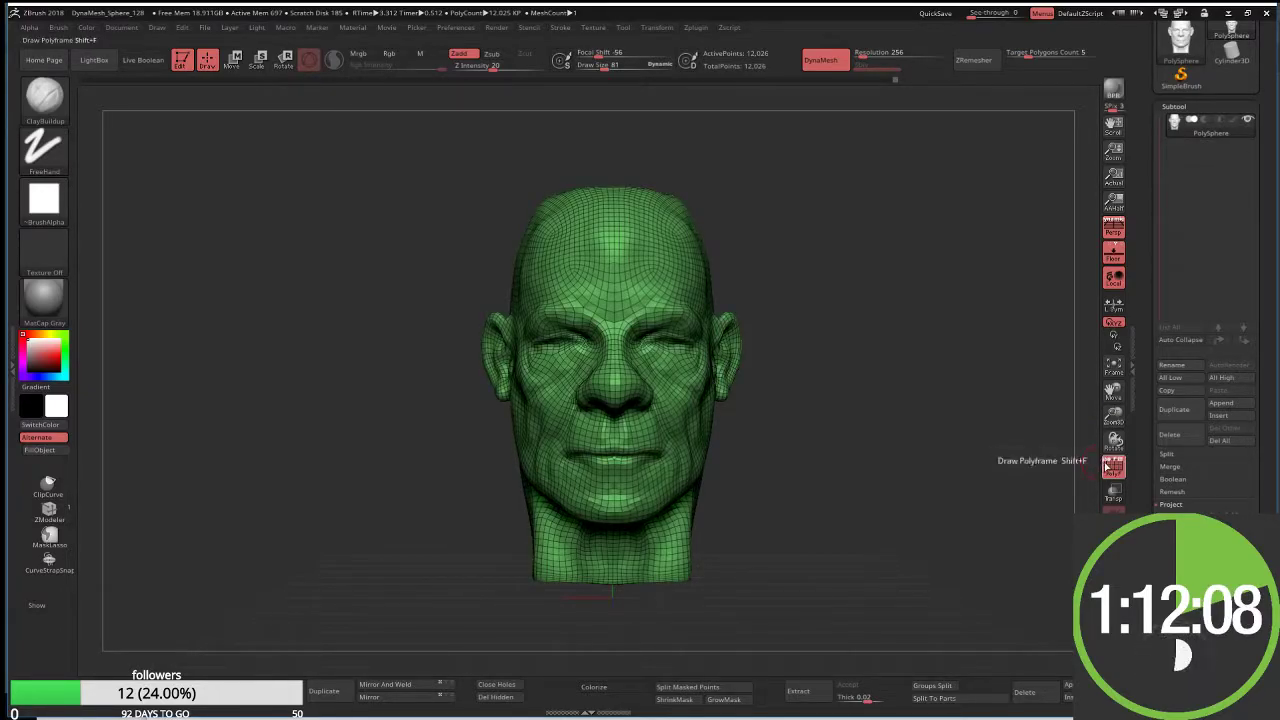
left_click(1112, 467)
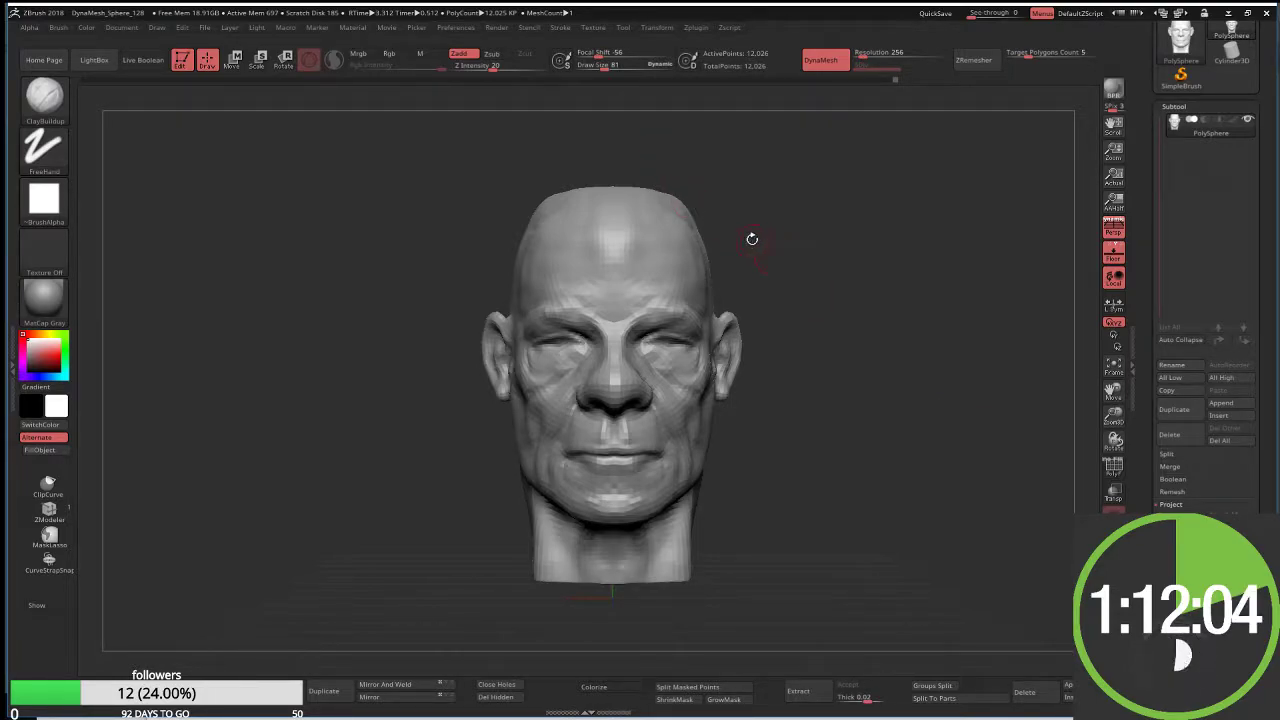
Step: Cancel the save, set Draw Size to 51 and orbit to inspect the denser face
key("ctrl")
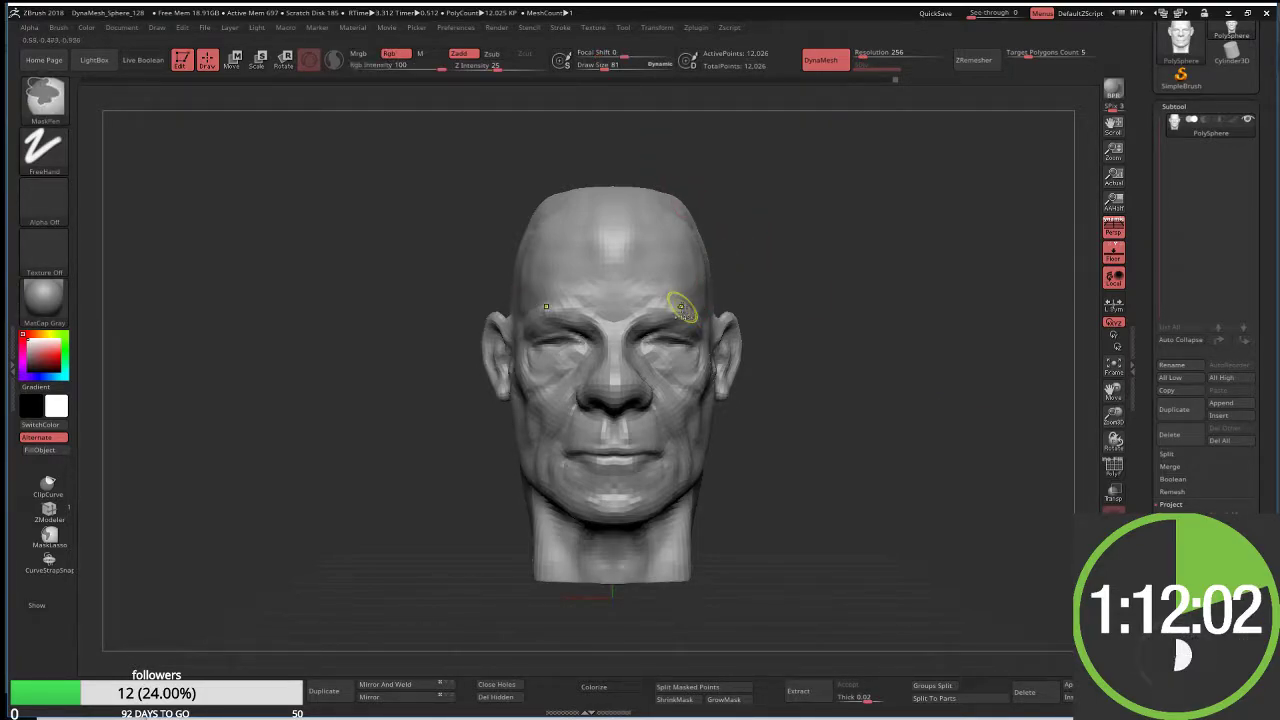
key("ctrl+s")
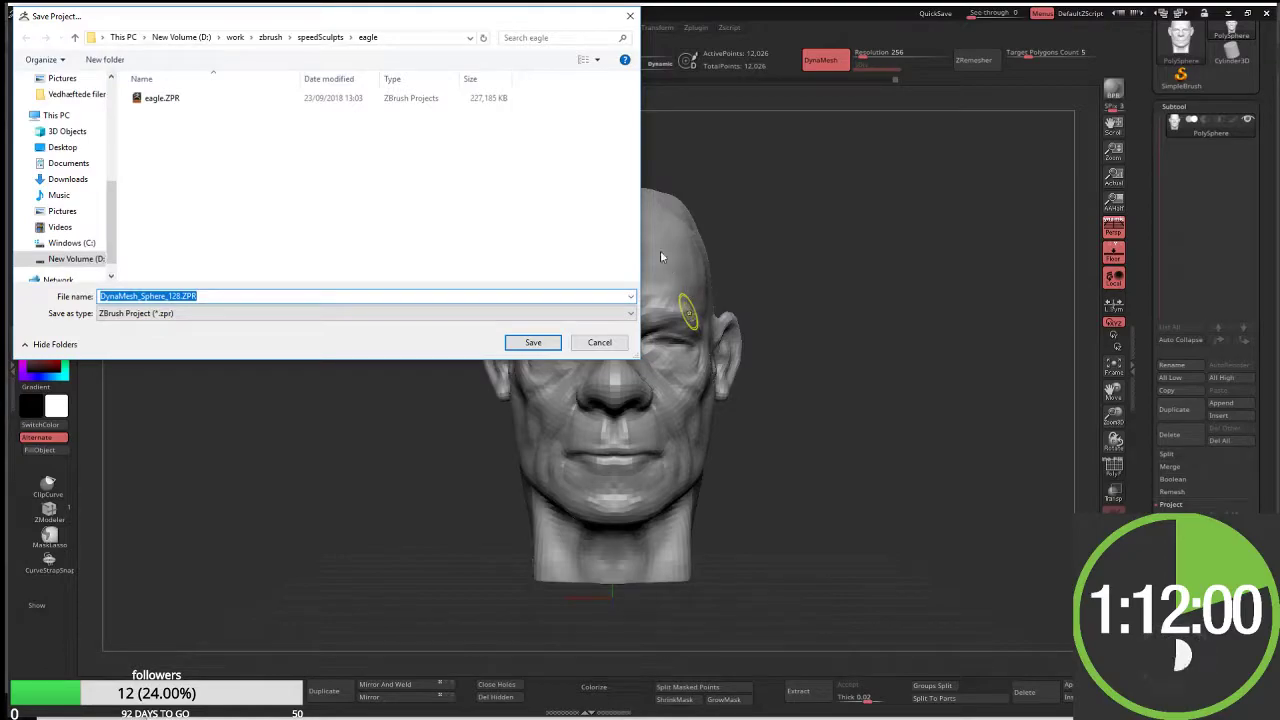
left_click(600, 342)
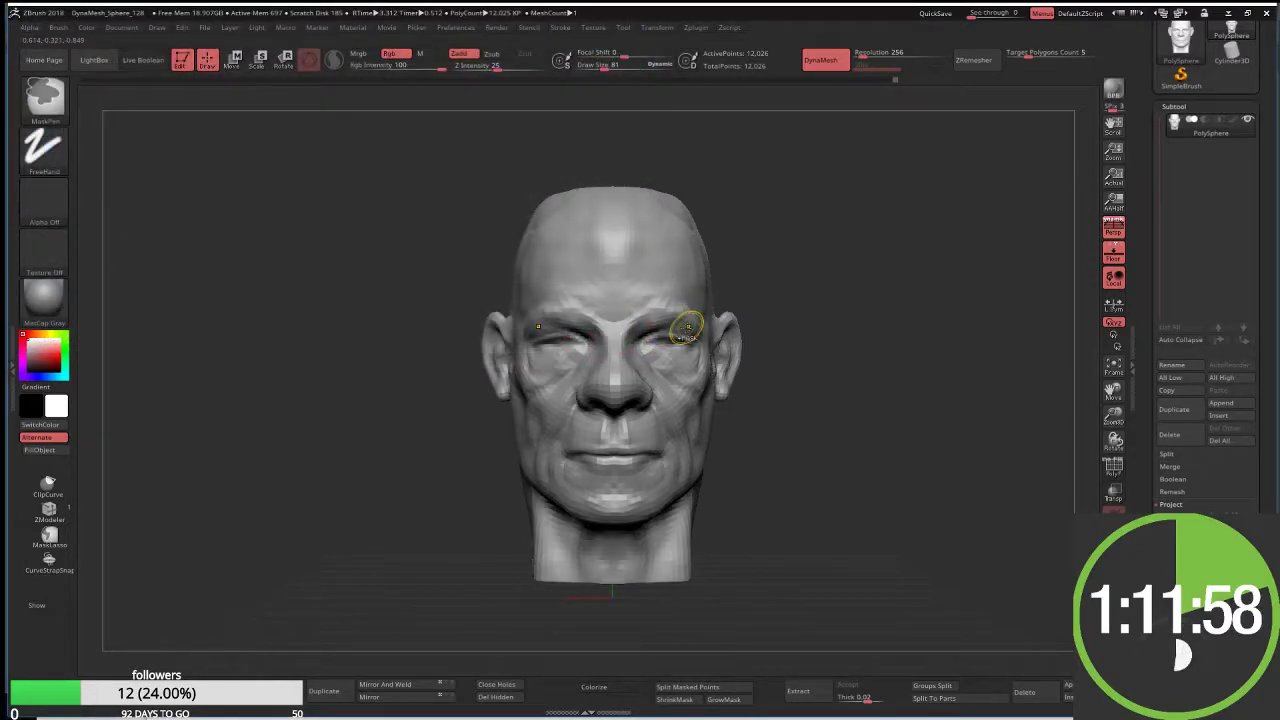
mouse_move(779, 254)
left_mouse_down()
mouse_move(727, 305)
mouse_move(674, 289)
left_mouse_up()
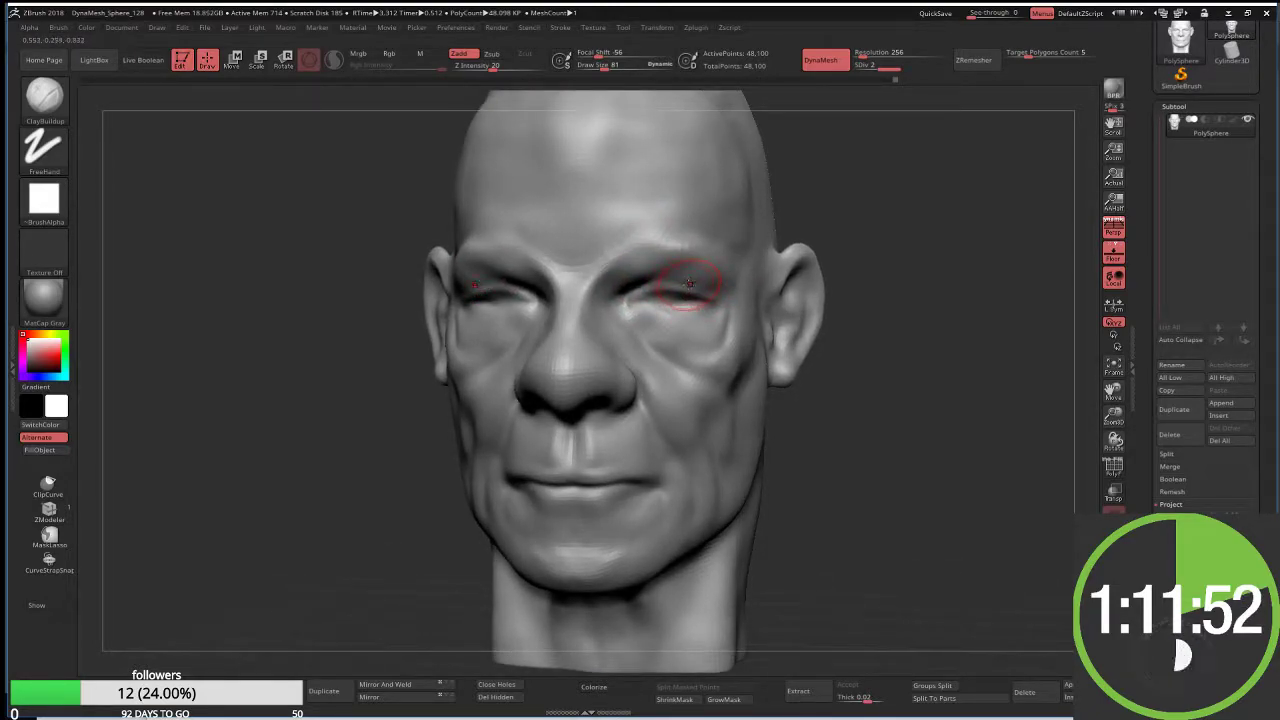
key("s")
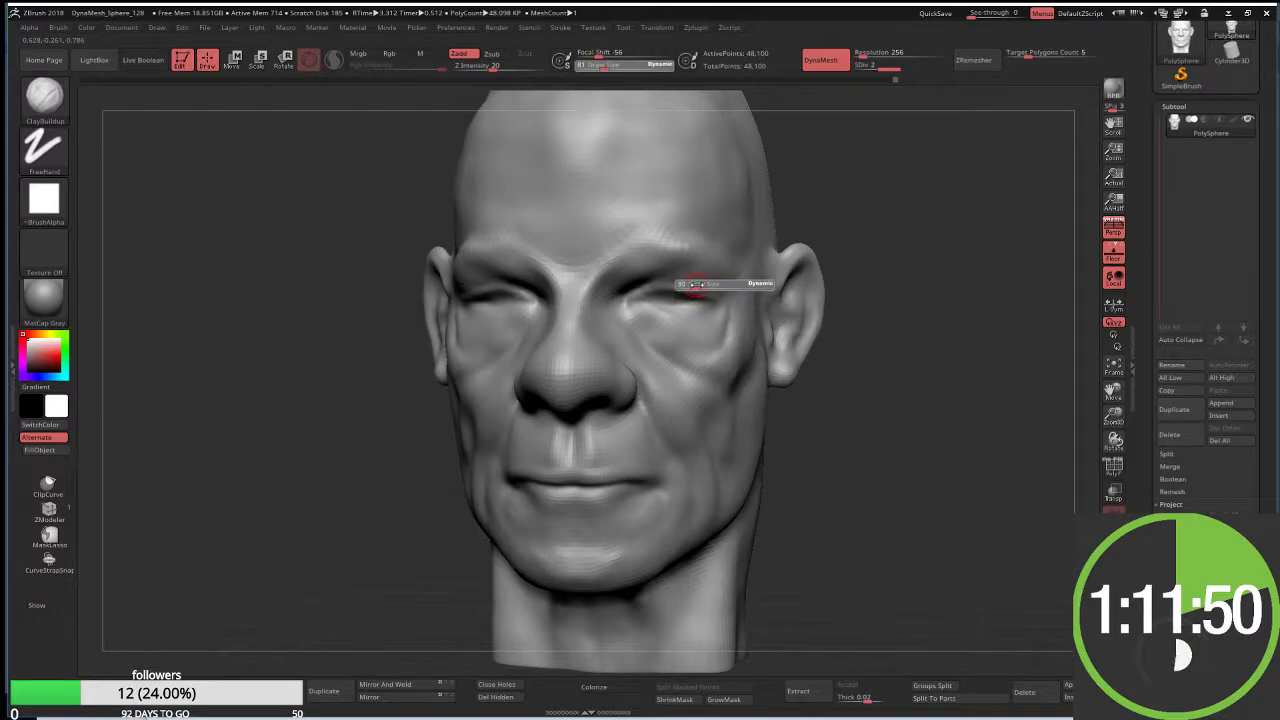
left_click_drag(690, 287, 670, 272)
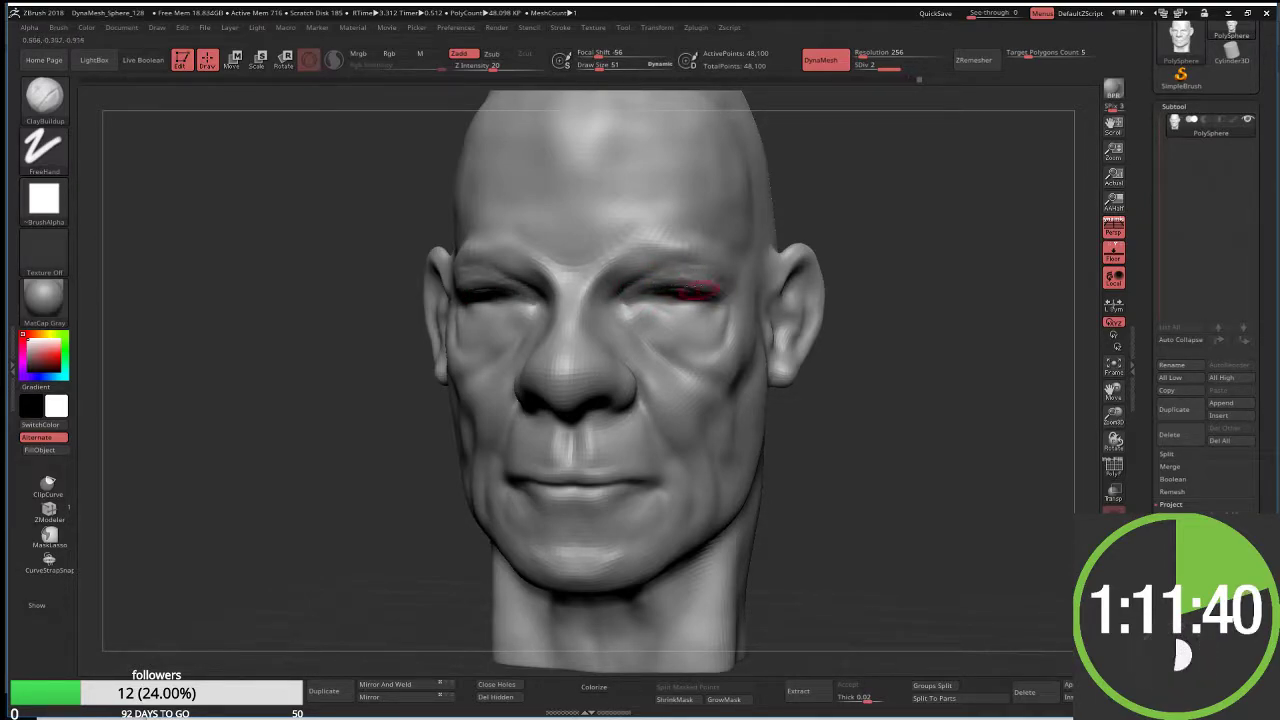
left_click_drag(881, 283, 879, 164)
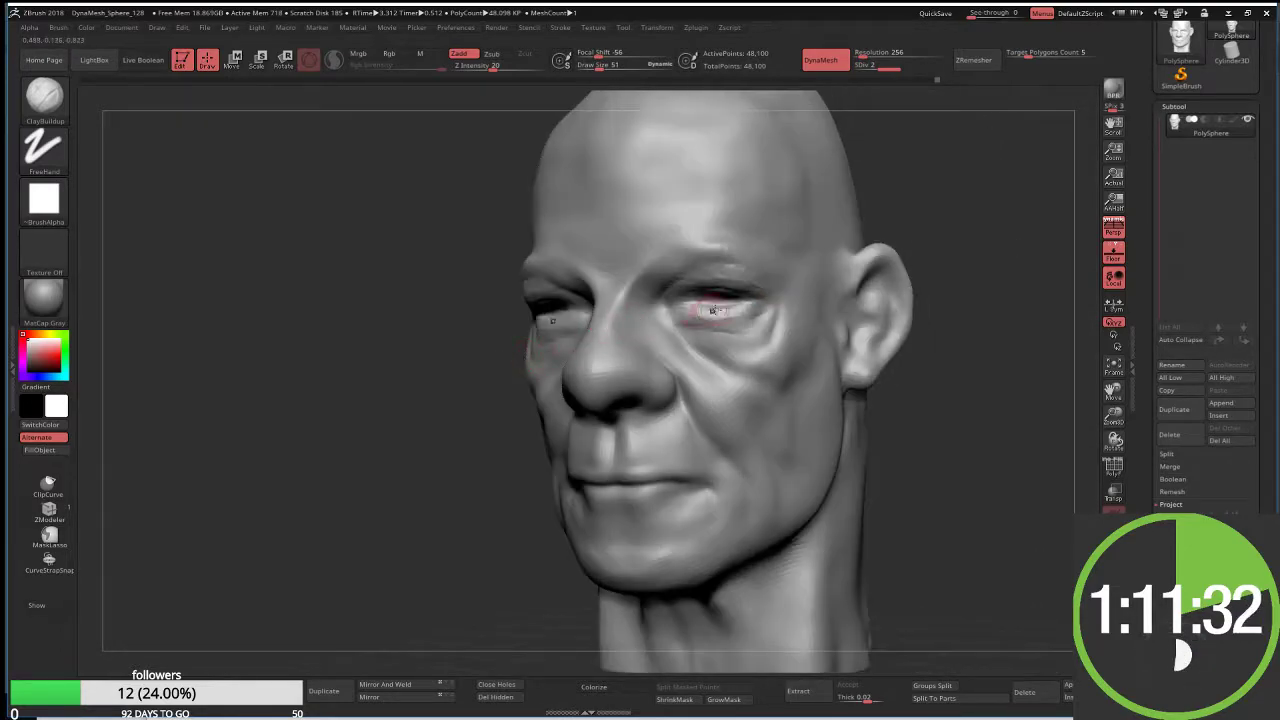
left_click_drag(886, 206, 1095, 208, "shift")
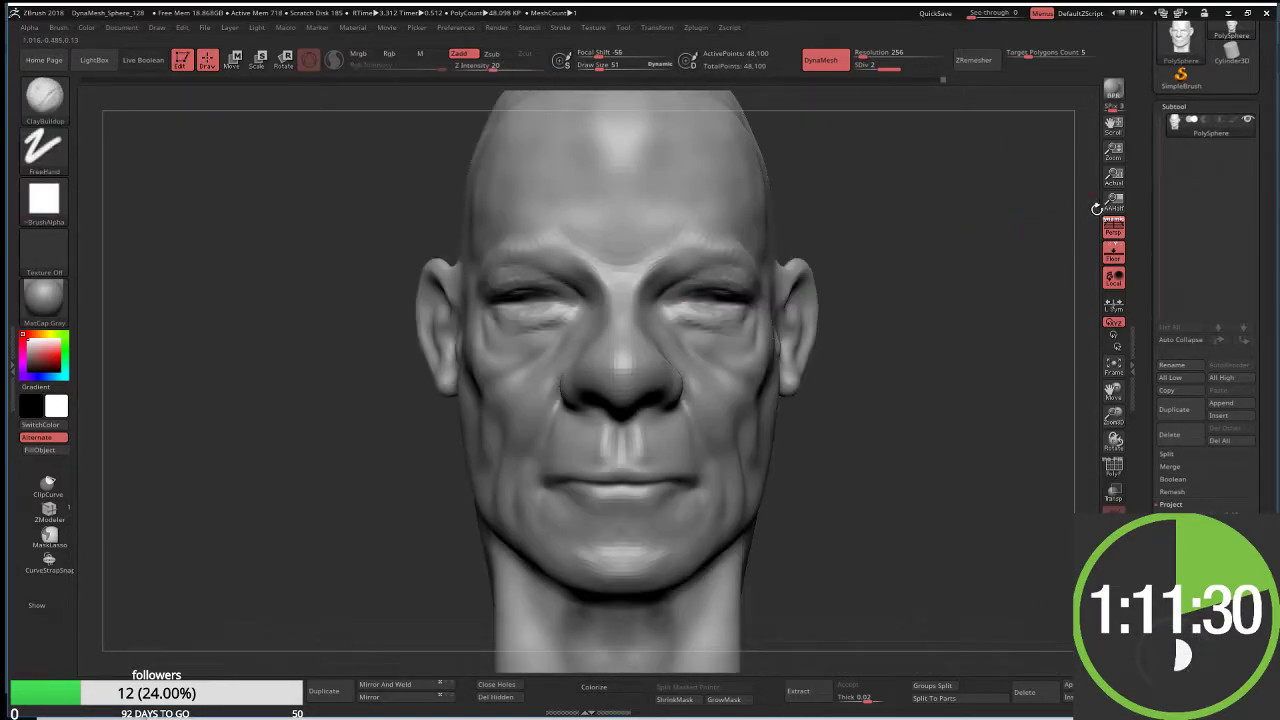
Step: Append a Sphere3D subtool and select it with the Transpose Move gizmo
left_click(1224, 404)
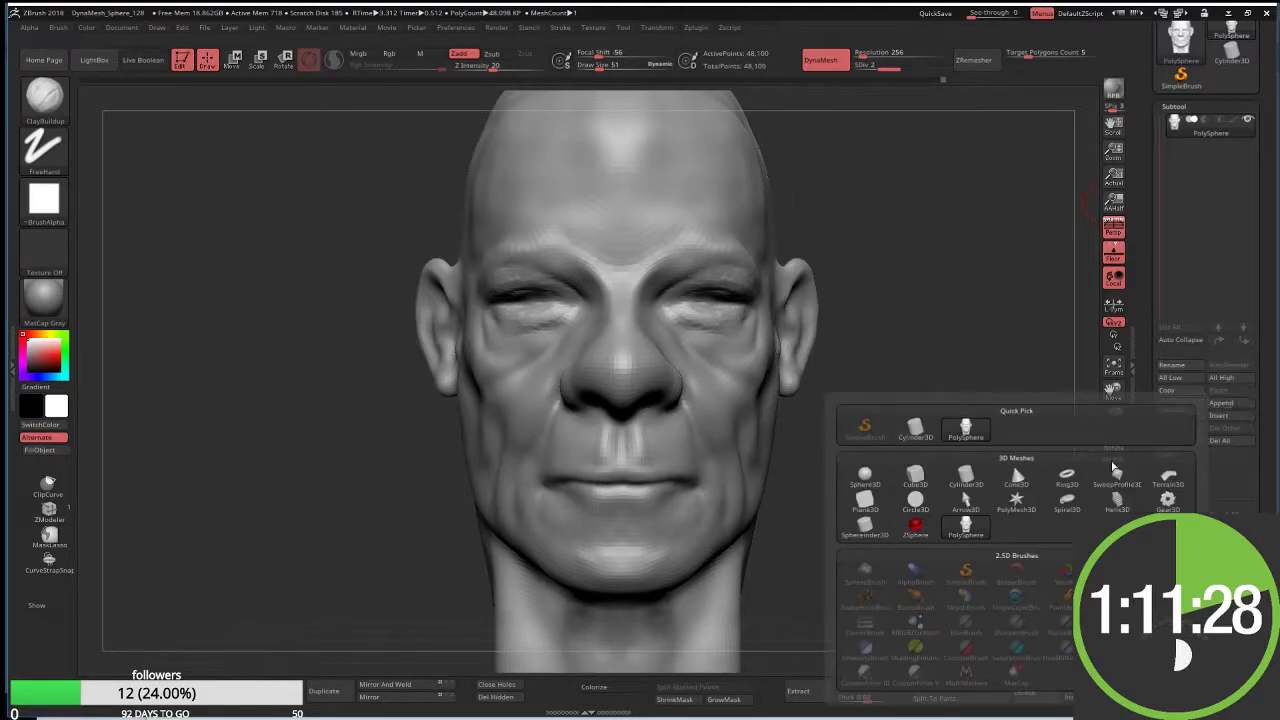
left_click(865, 476)
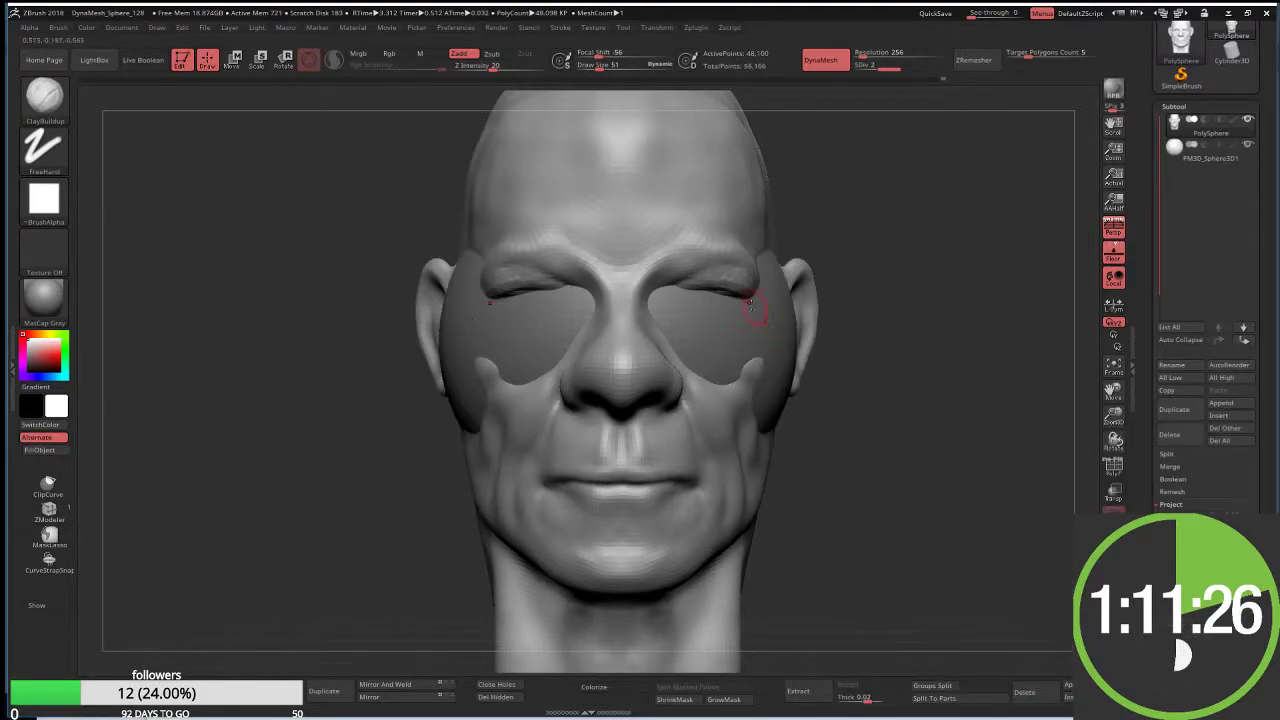
key("b")
key("m")
key("t")
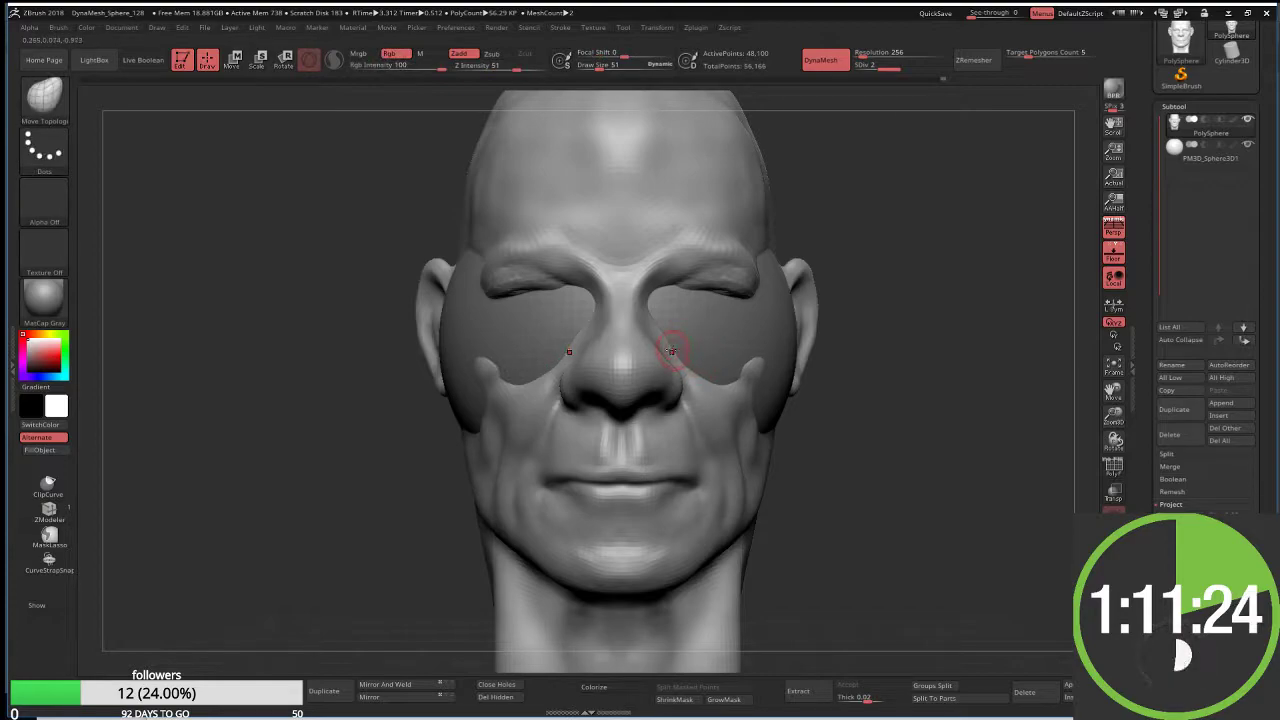
key("w")
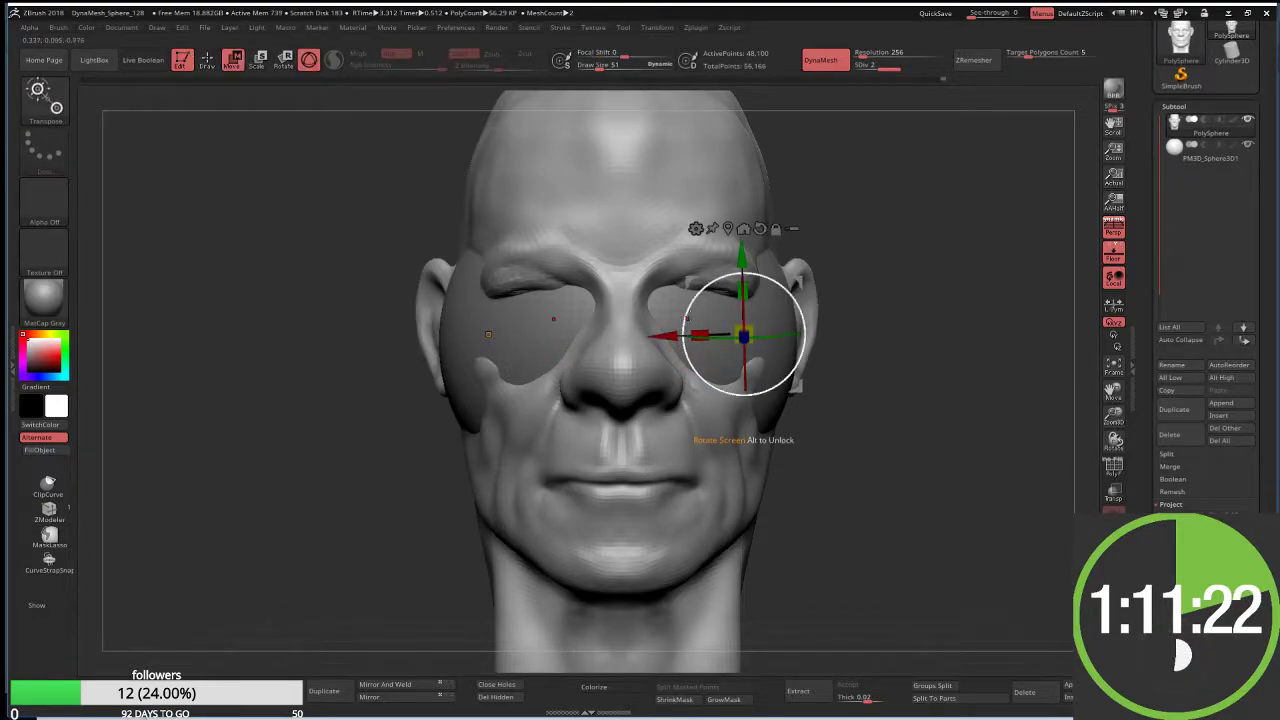
left_click(745, 335, "alt")
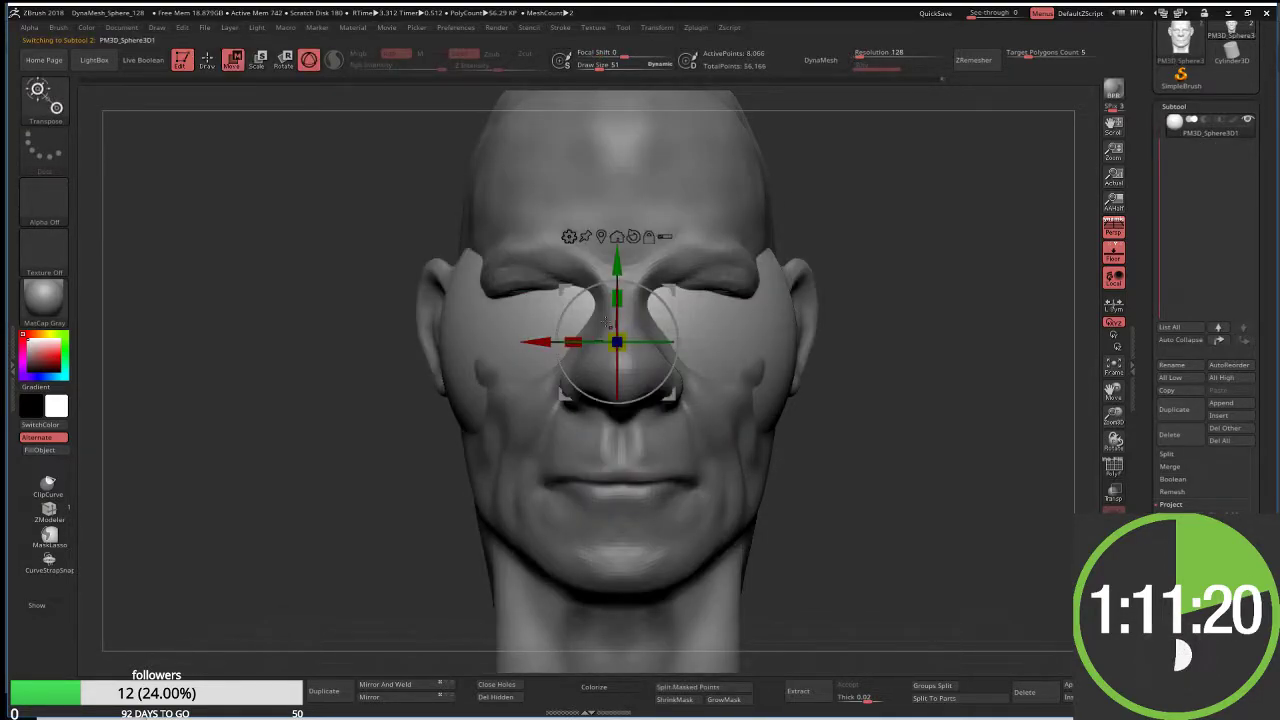
Step: Pull the sphere out of the head, scale it to eyeball size and place it at eye level
mouse_move(668, 330)
left_mouse_down()
mouse_move(641, 321)
mouse_move(652, 330)
left_mouse_up()
left_click_drag(524, 344, 757, 343)
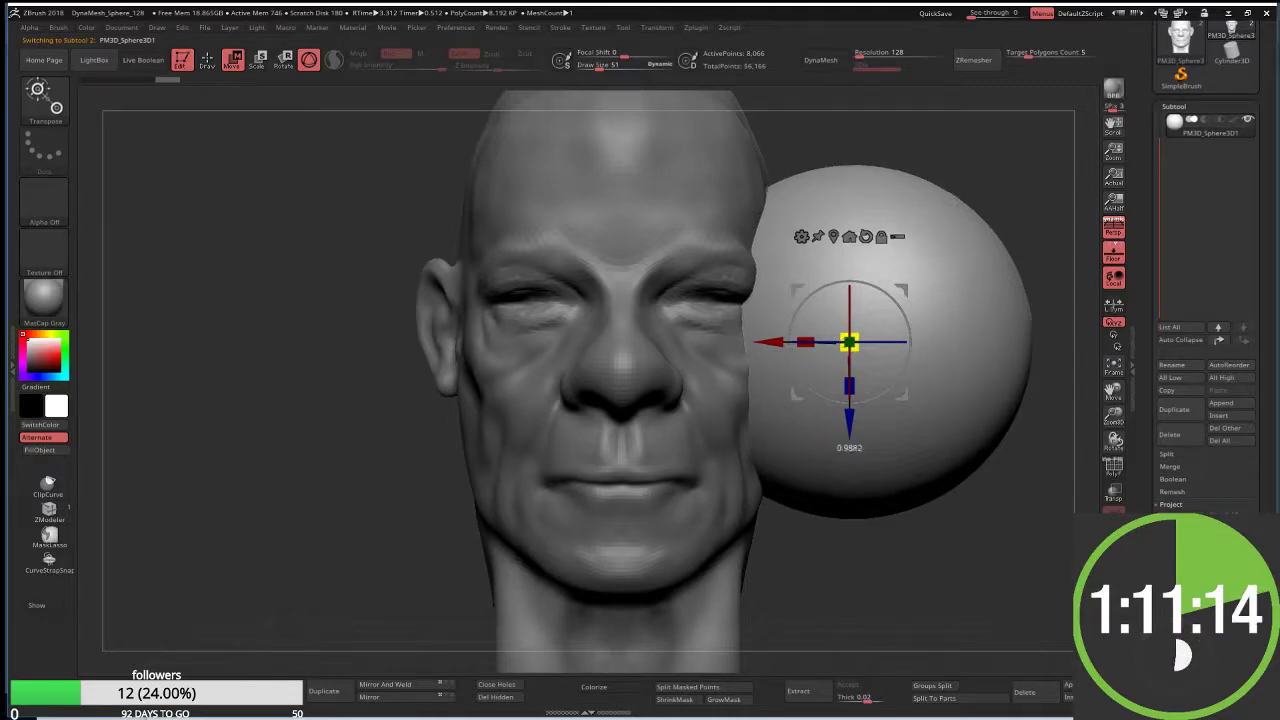
mouse_move(849, 342)
left_mouse_down()
mouse_move(925, 462)
mouse_move(875, 448)
left_mouse_up()
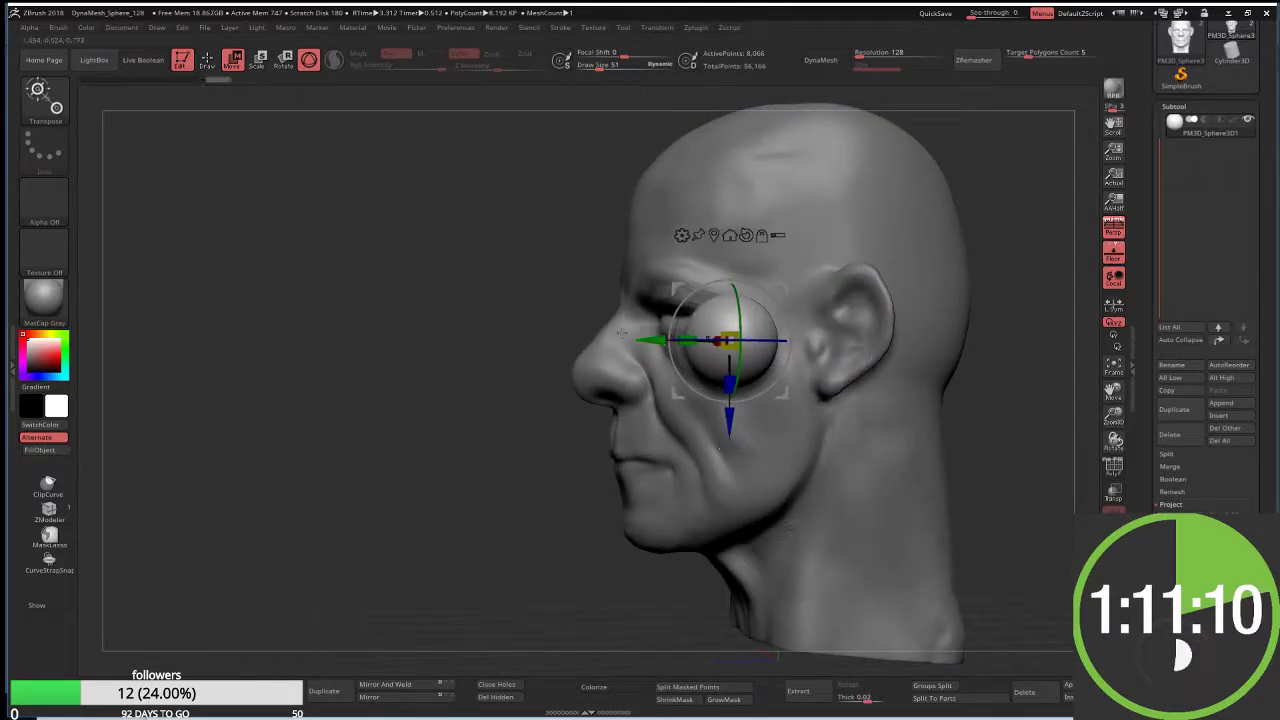
left_click_drag(620, 400, 709, 336, "shift")
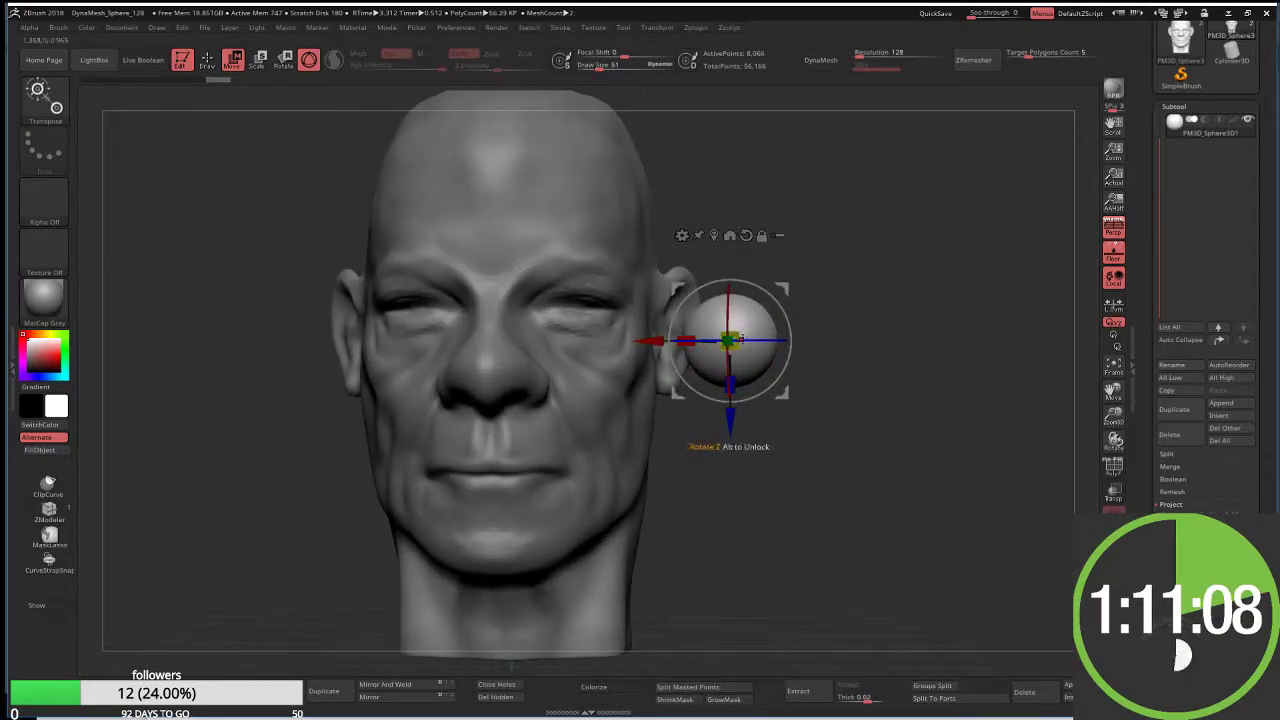
mouse_move(741, 340)
left_mouse_down()
mouse_move(708, 341)
mouse_move(721, 340)
left_mouse_up()
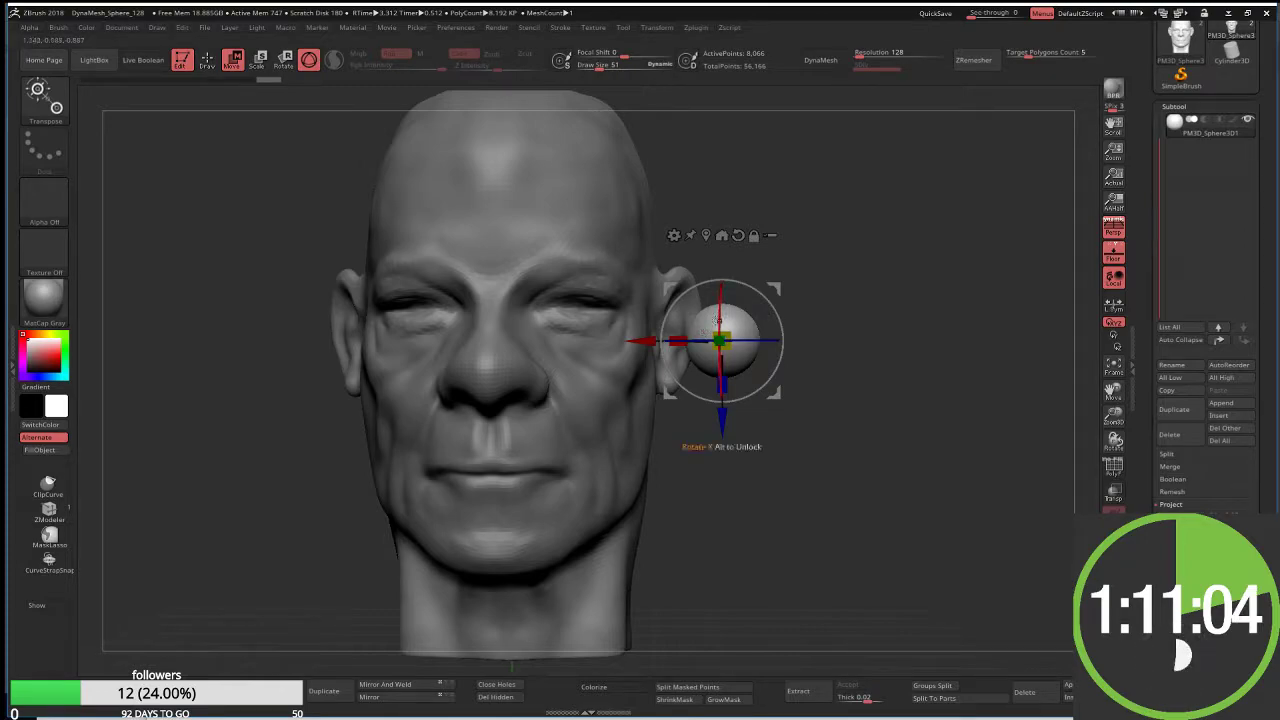
Step: Set up the Standard brush with a DragRect stroke and Alpha 14
left_click(45, 105)
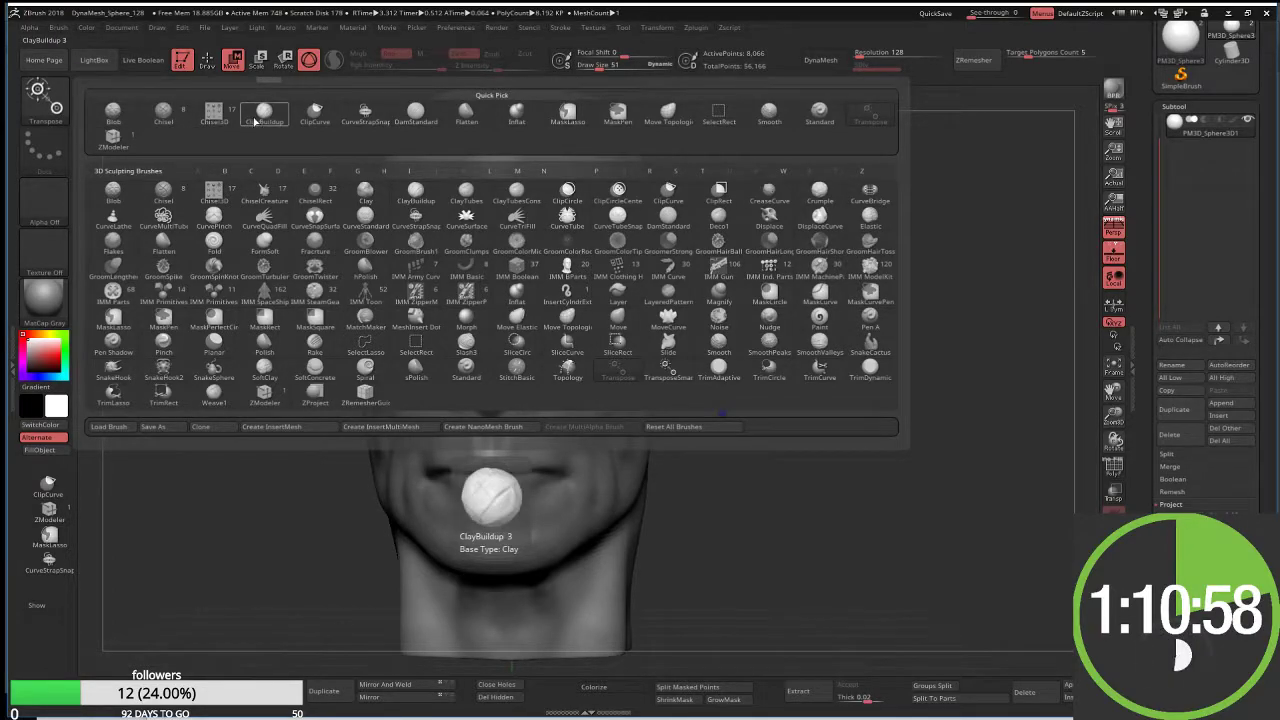
left_click(817, 115)
left_click(44, 150)
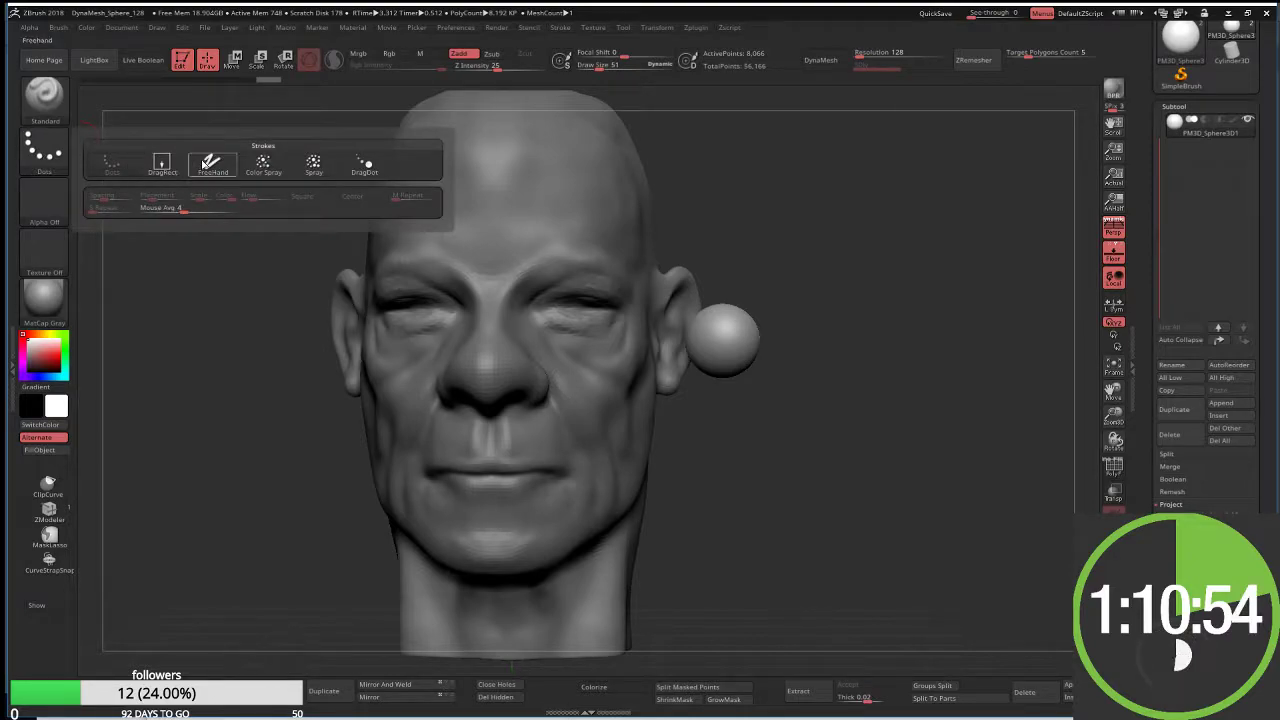
left_click(181, 172)
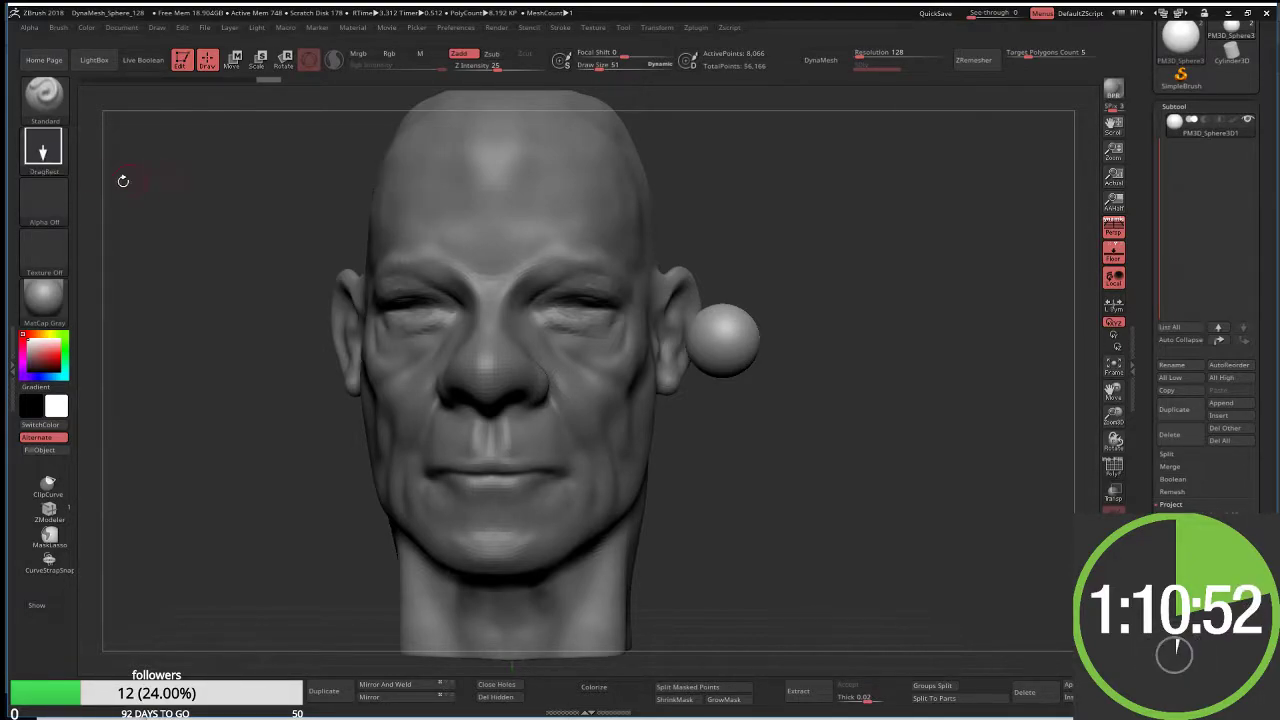
left_click(46, 208)
left_click(43, 200)
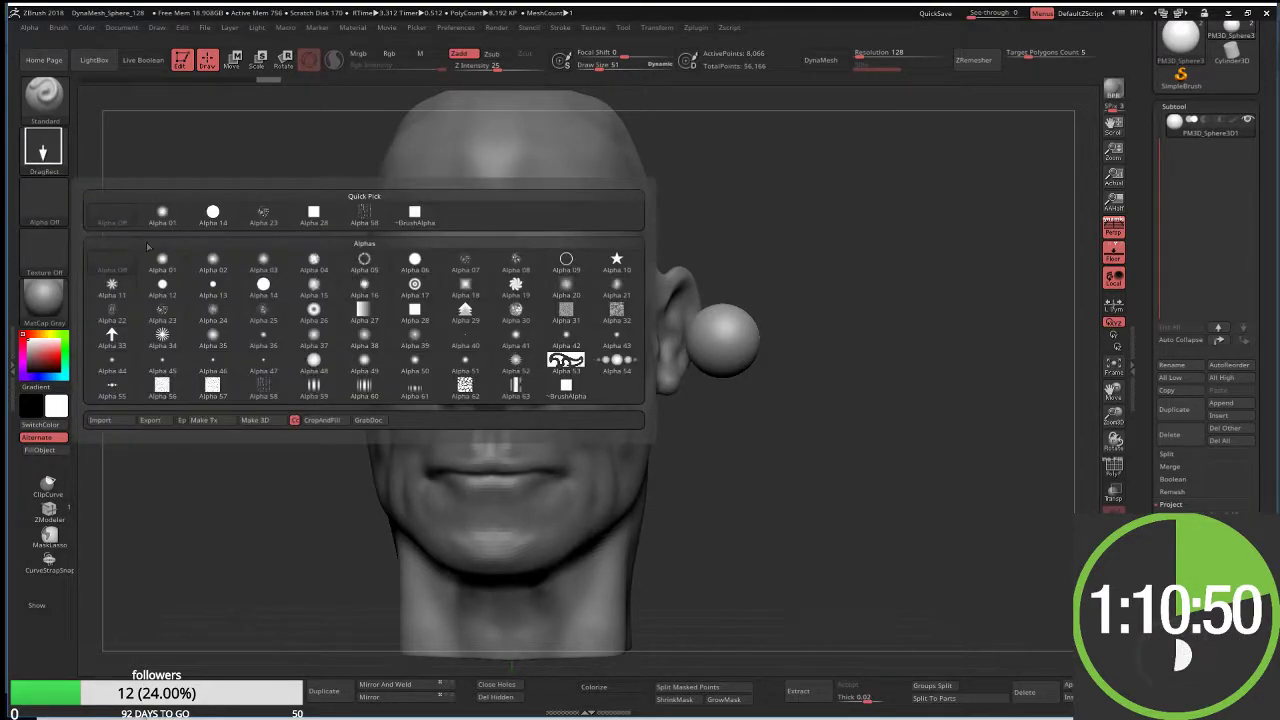
left_click(263, 287)
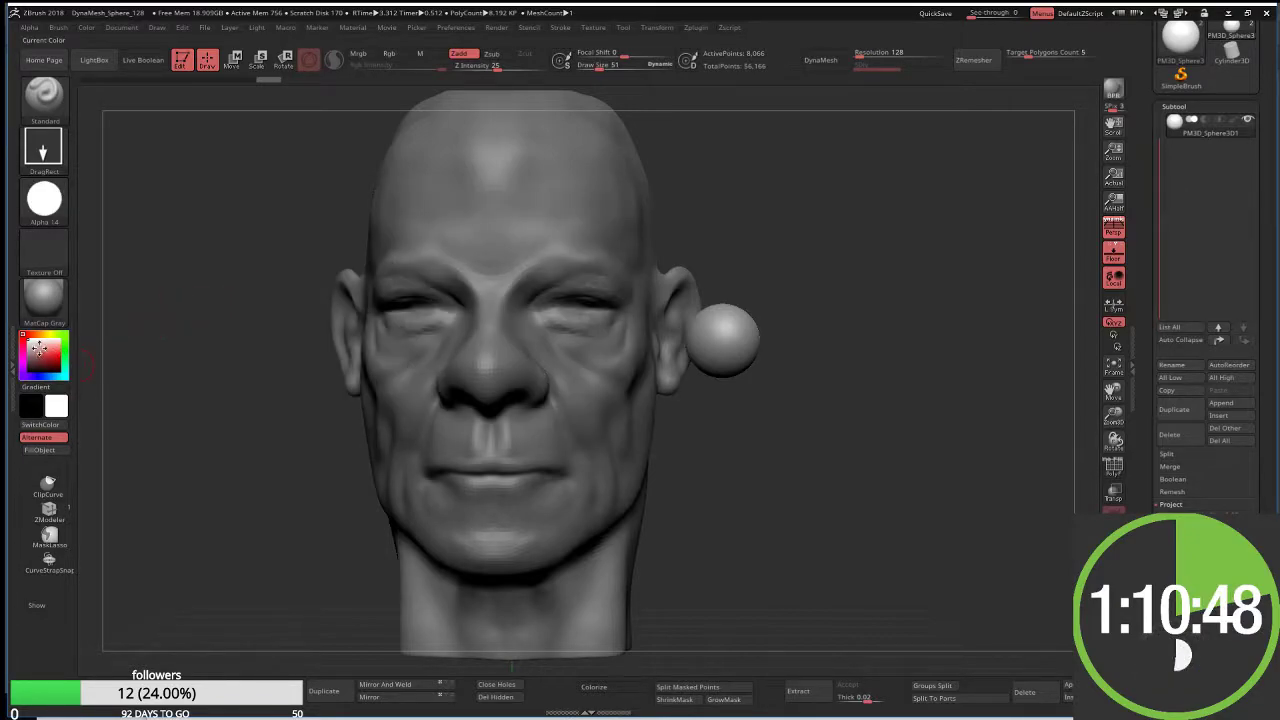
Step: Set the colour to black and enable Colorize and Rgb painting
mouse_move(37, 347)
left_mouse_down()
mouse_move(12, 378)
mouse_move(17, 333)
left_mouse_up()
left_click(42, 455)
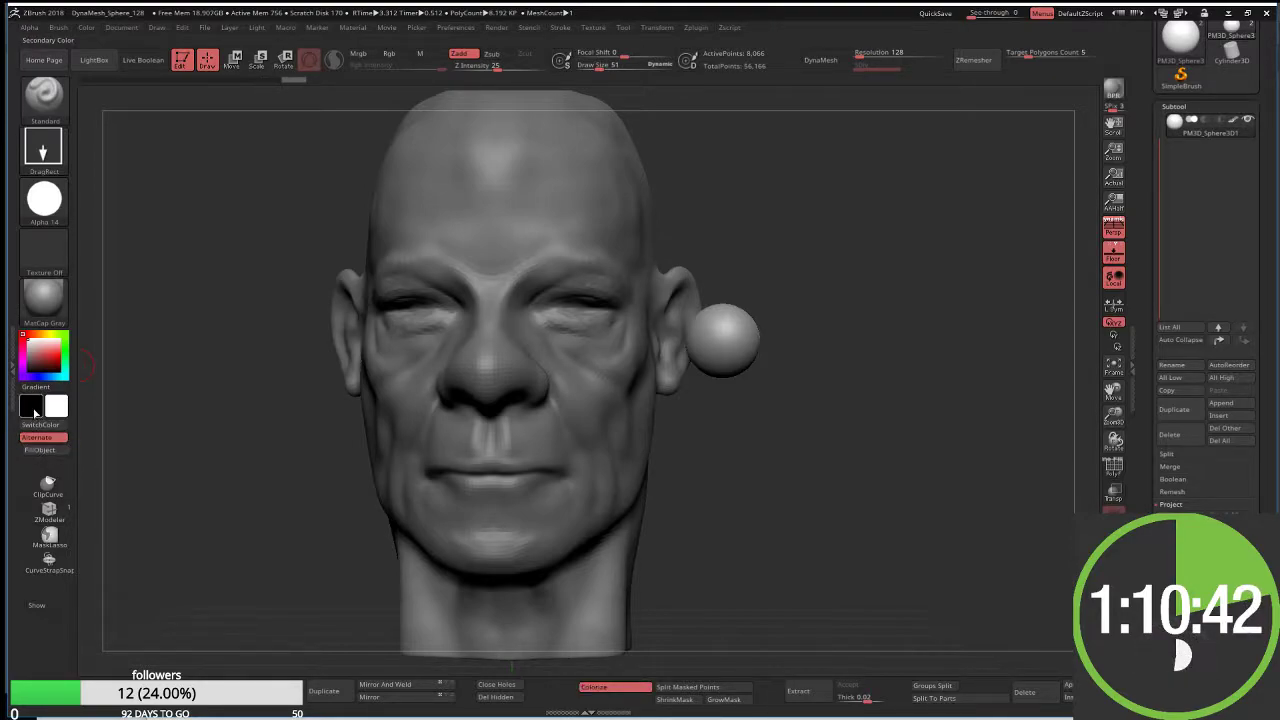
left_click(389, 53)
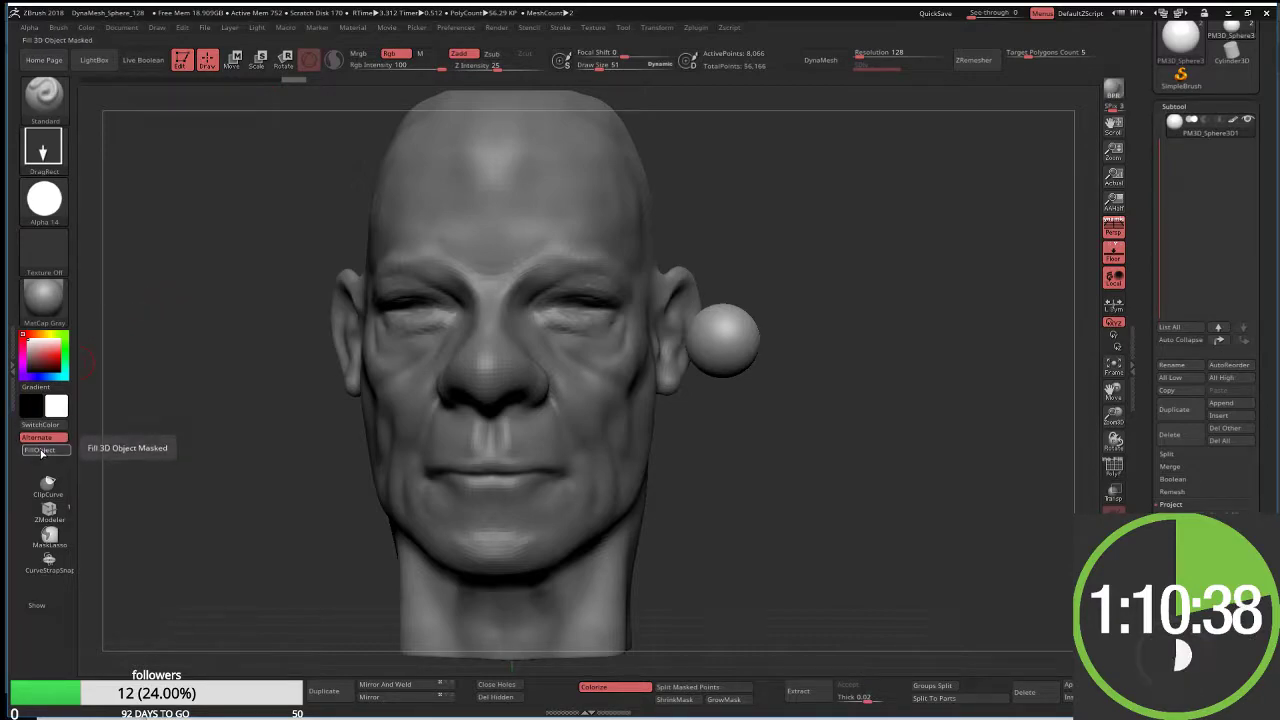
Step: Pick black, zoom in on the eyeball sphere and try a first dark stamp
left_click(20, 377)
key("ctrl+f")
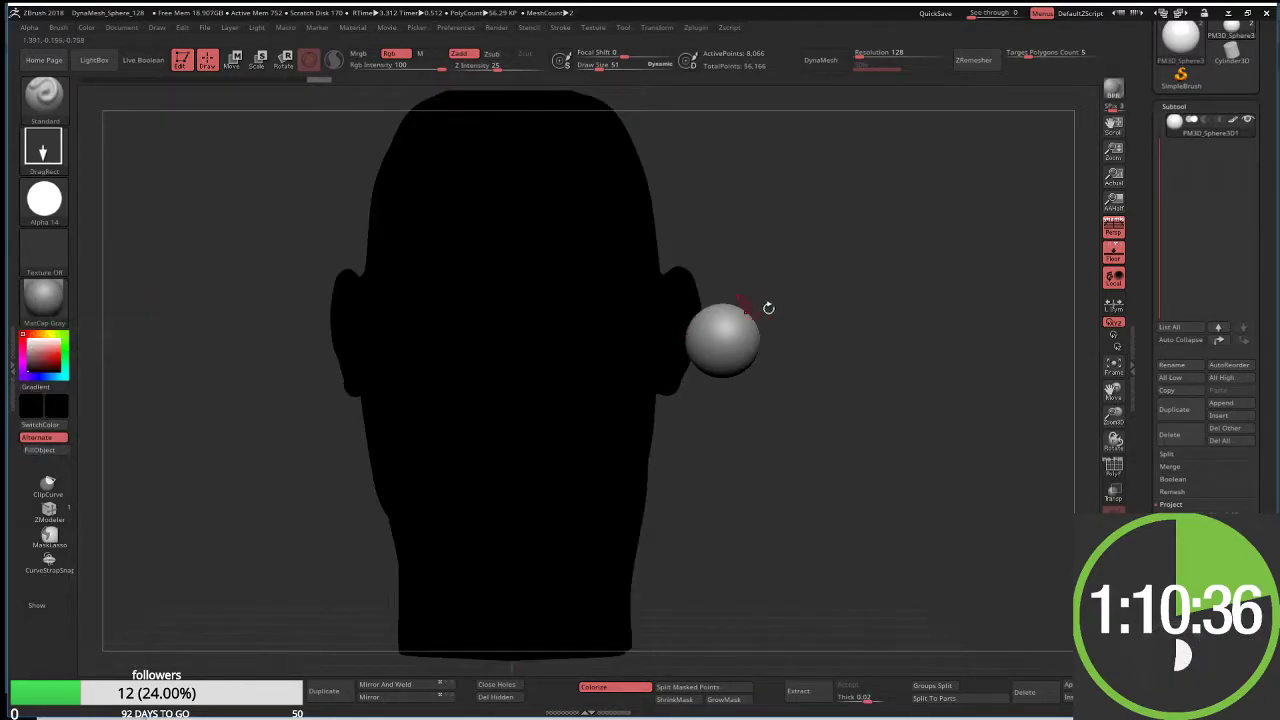
right_click_drag(753, 380, 753, 340, "ctrl")
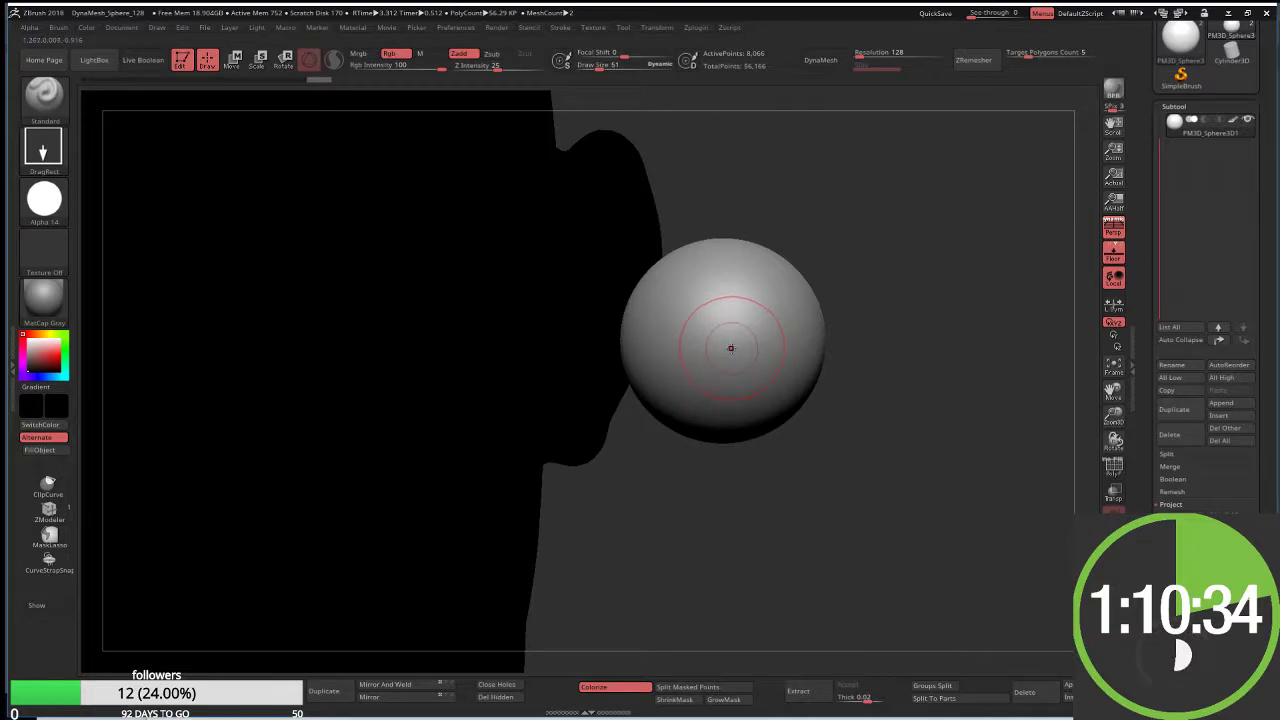
left_click_drag(727, 345, 740, 360)
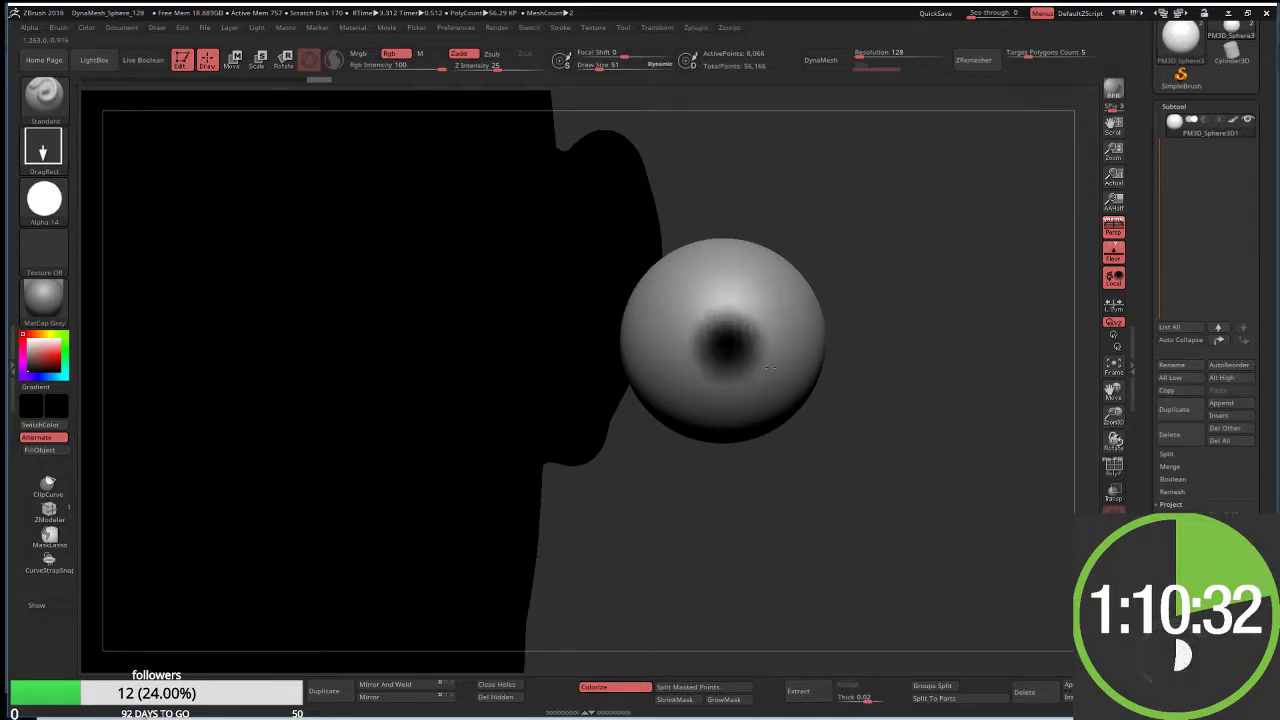
key("ctrl+z")
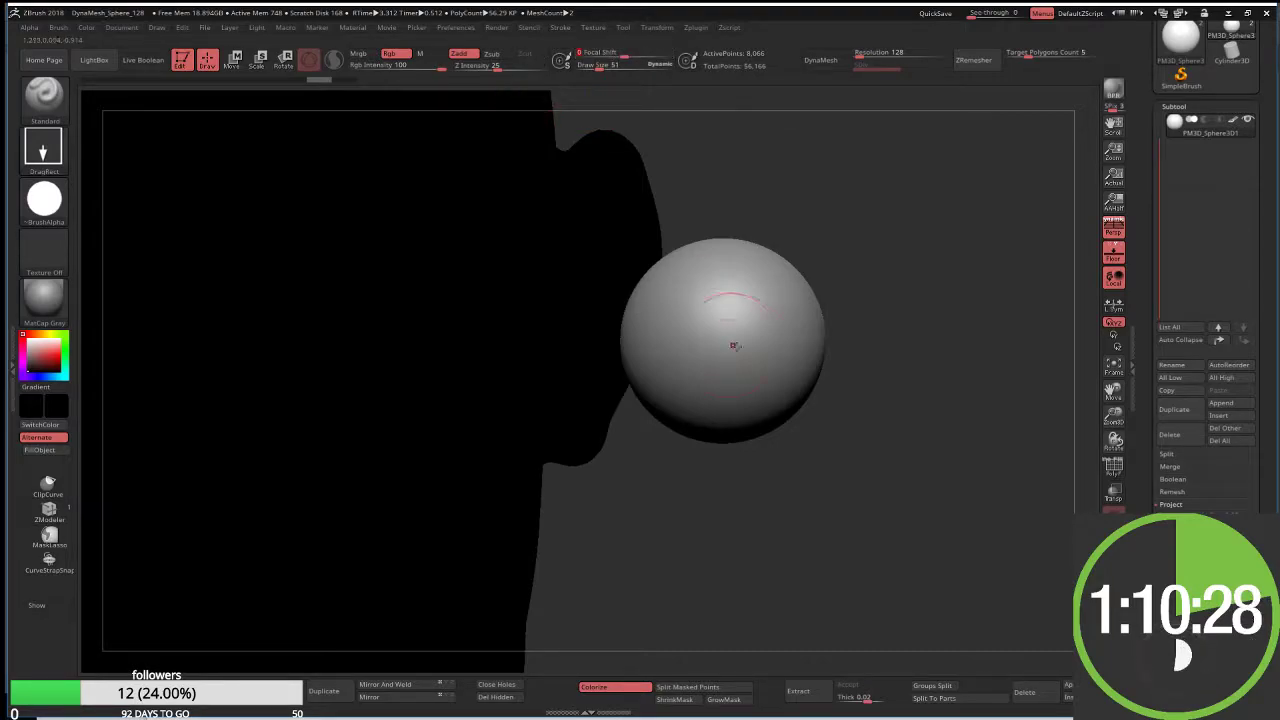
left_click_drag(728, 343, 738, 340)
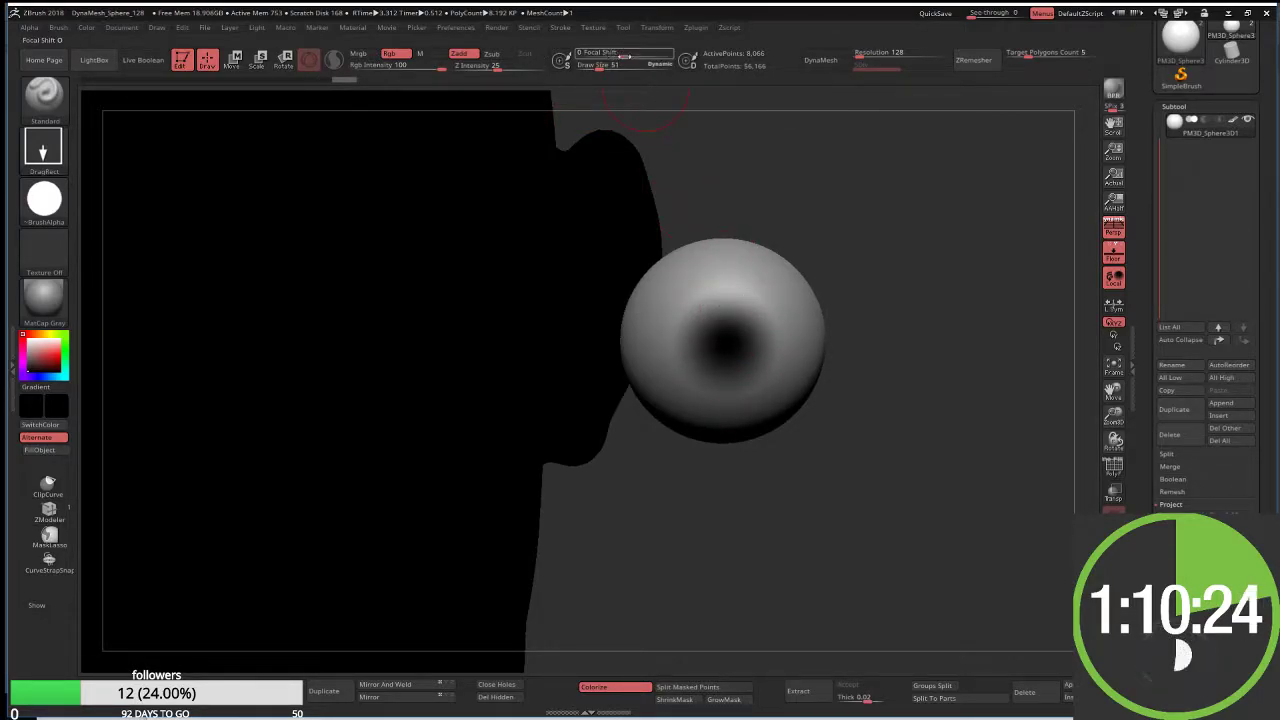
Step: Set Focal Shift to -100 and stamp a soft black pupil at the sphere's centre
left_click_drag(615, 57, 575, 57)
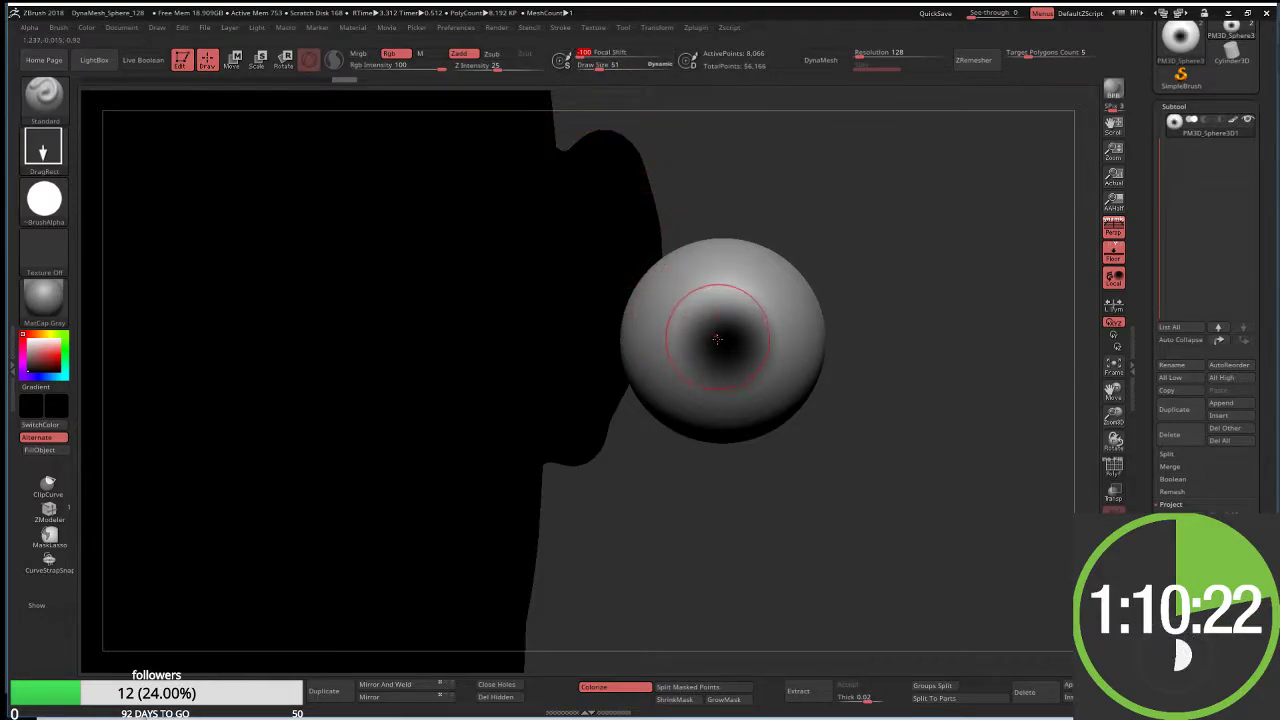
left_click_drag(726, 338, 734, 337, "shift")
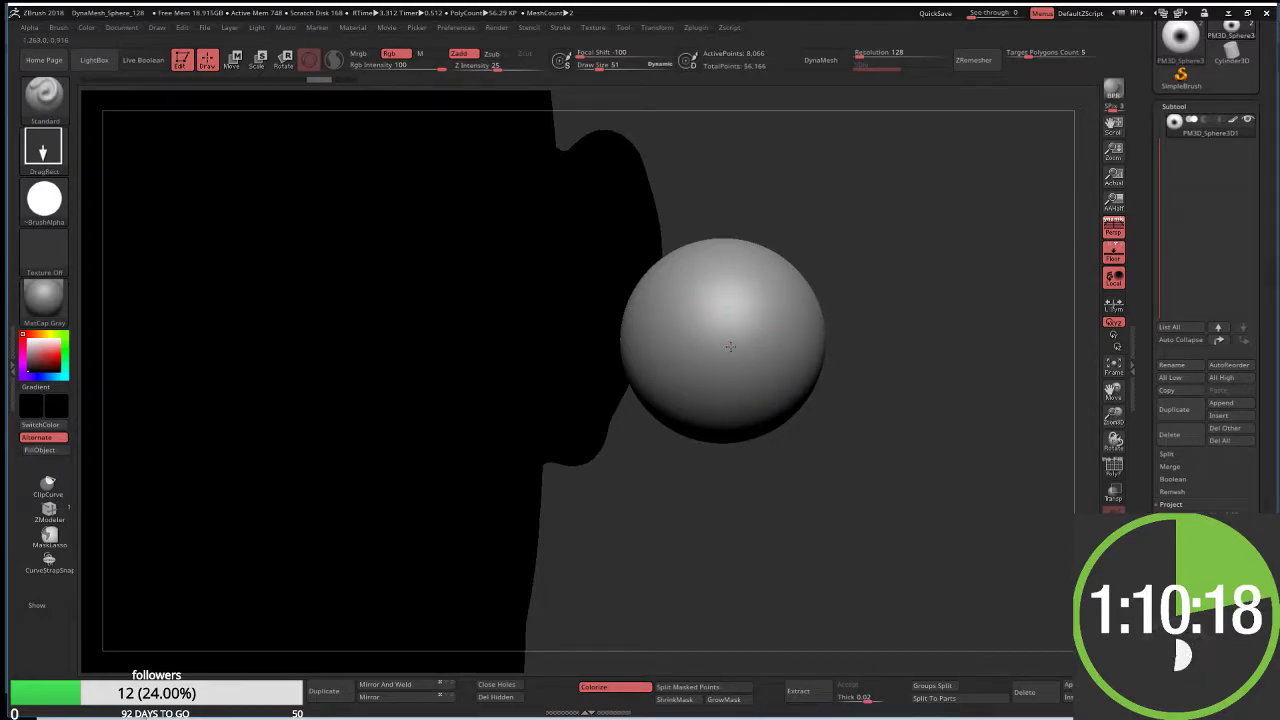
left_click_drag(730, 346, 782, 395)
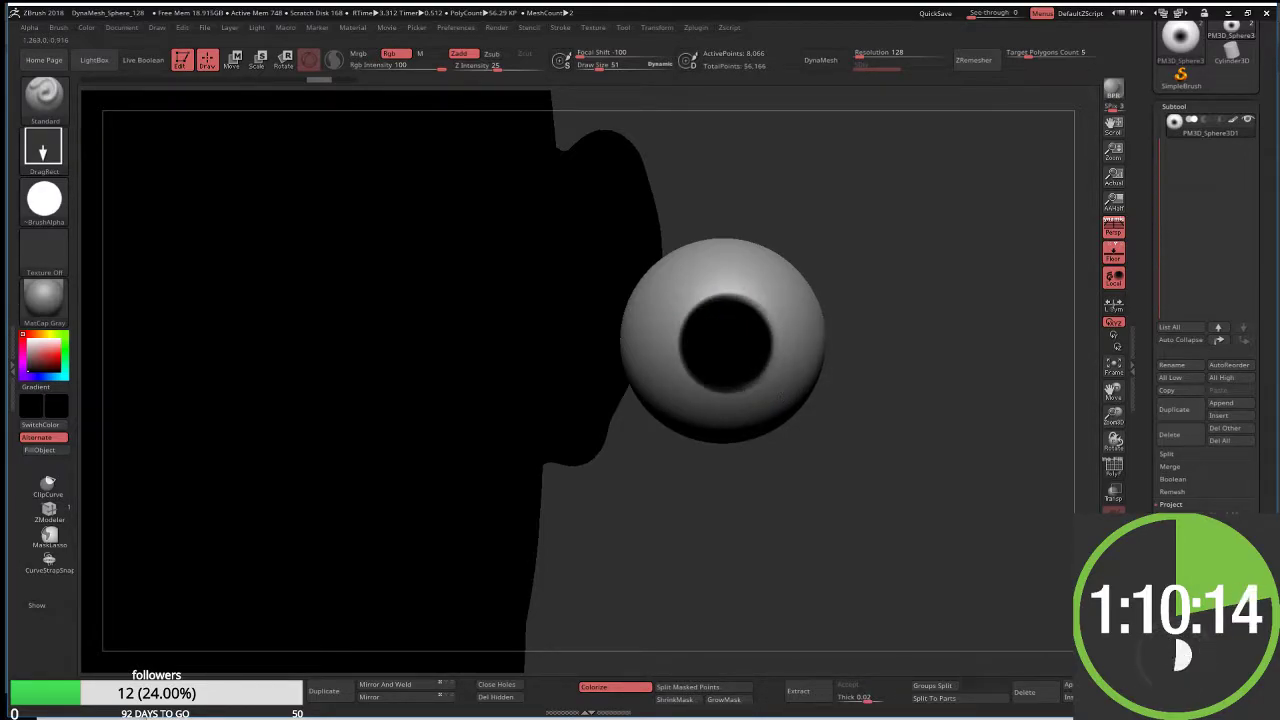
mouse_move(783, 396)
left_mouse_down()
mouse_move(790, 405)
mouse_move(671, 286)
left_mouse_up()
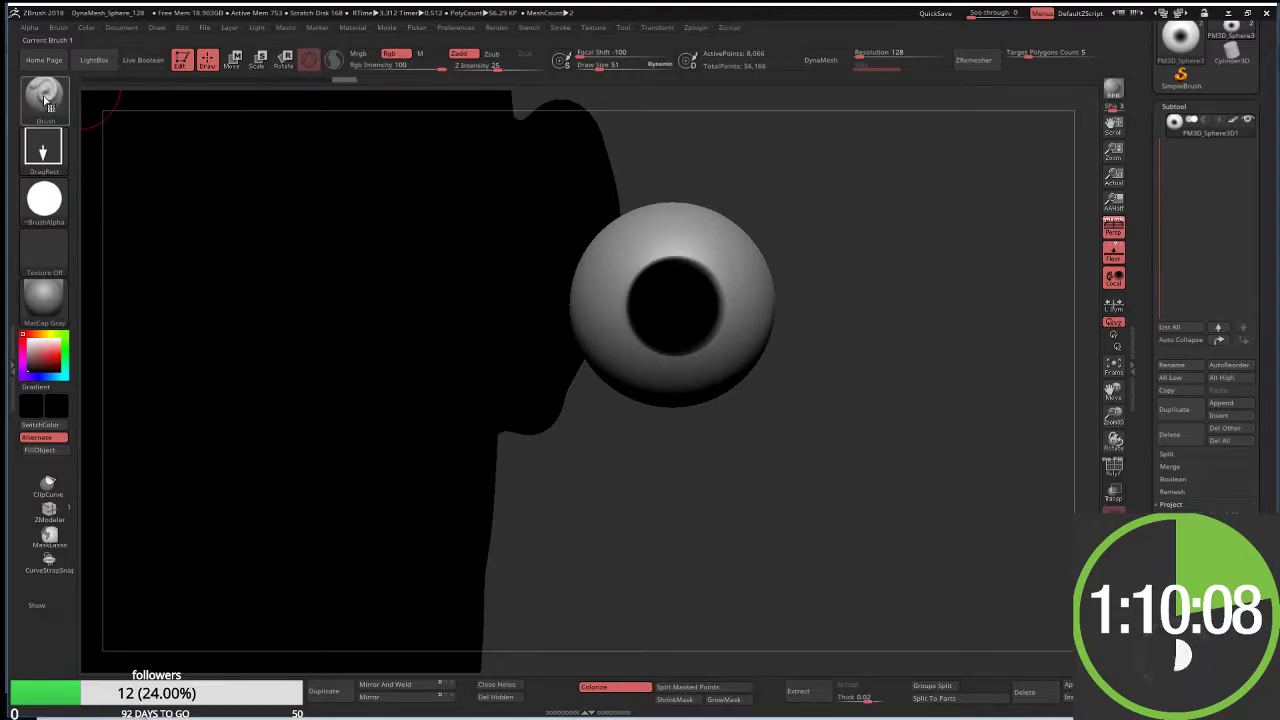
Step: Set the brush to the FreeHand stroke with Alpha Off and Draw Size 7
left_click(45, 155)
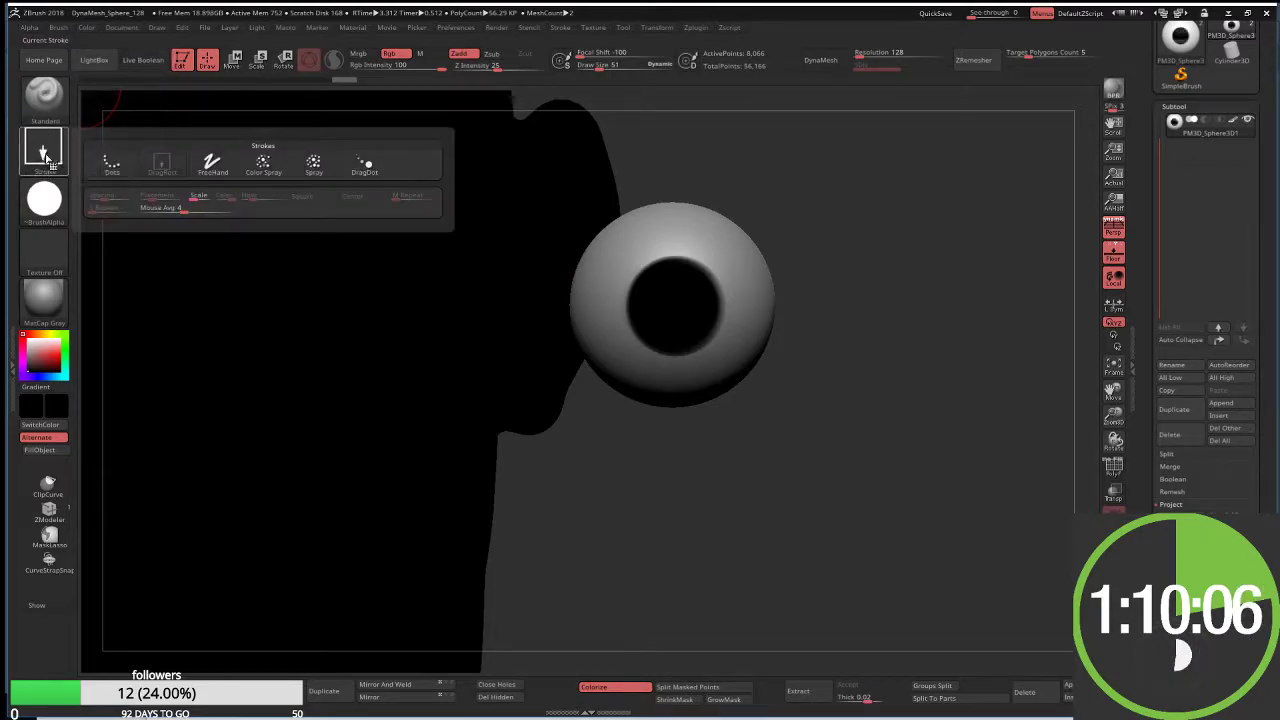
left_click(158, 164)
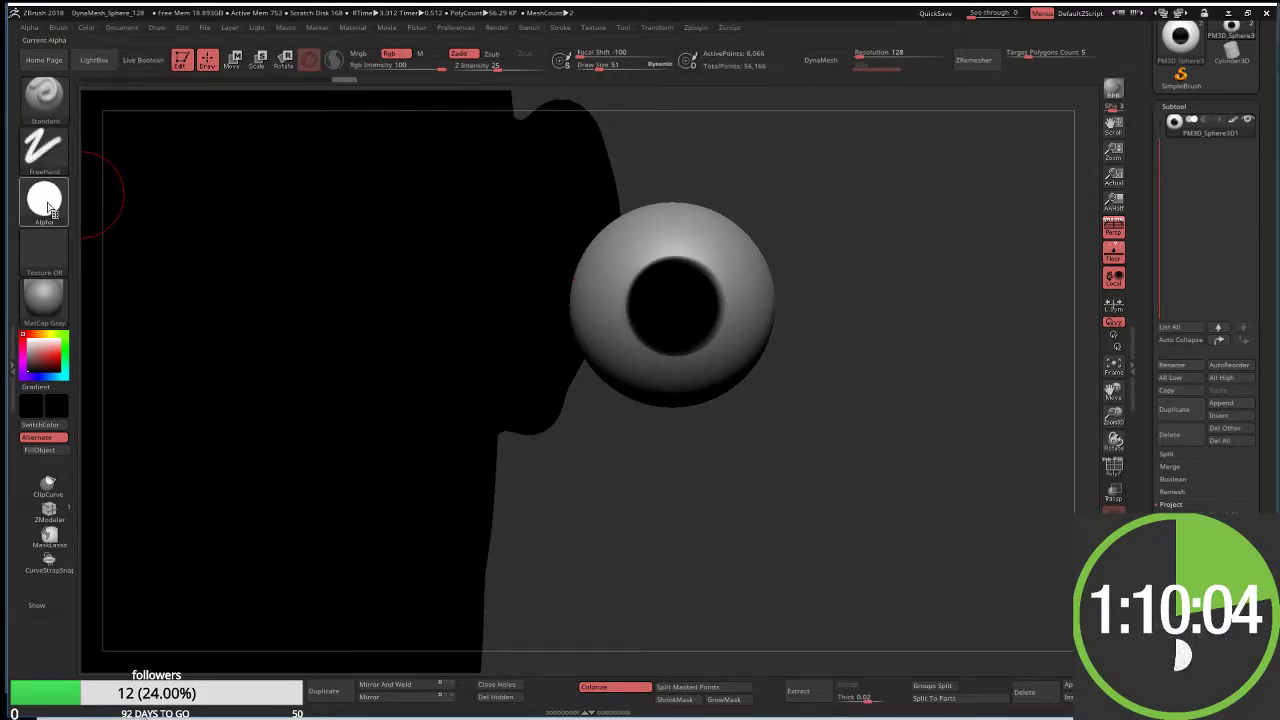
left_click(44, 200)
left_click(106, 212)
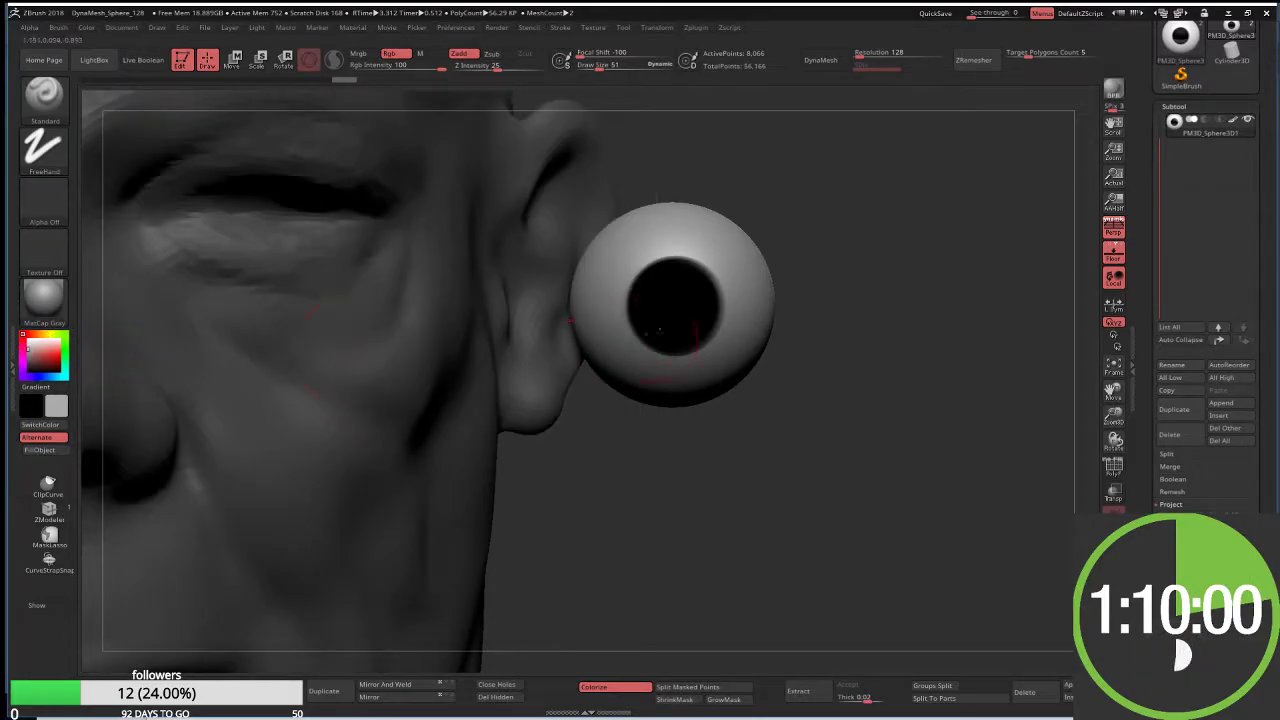
scroll(690, 333, "up", 3)
type("s")
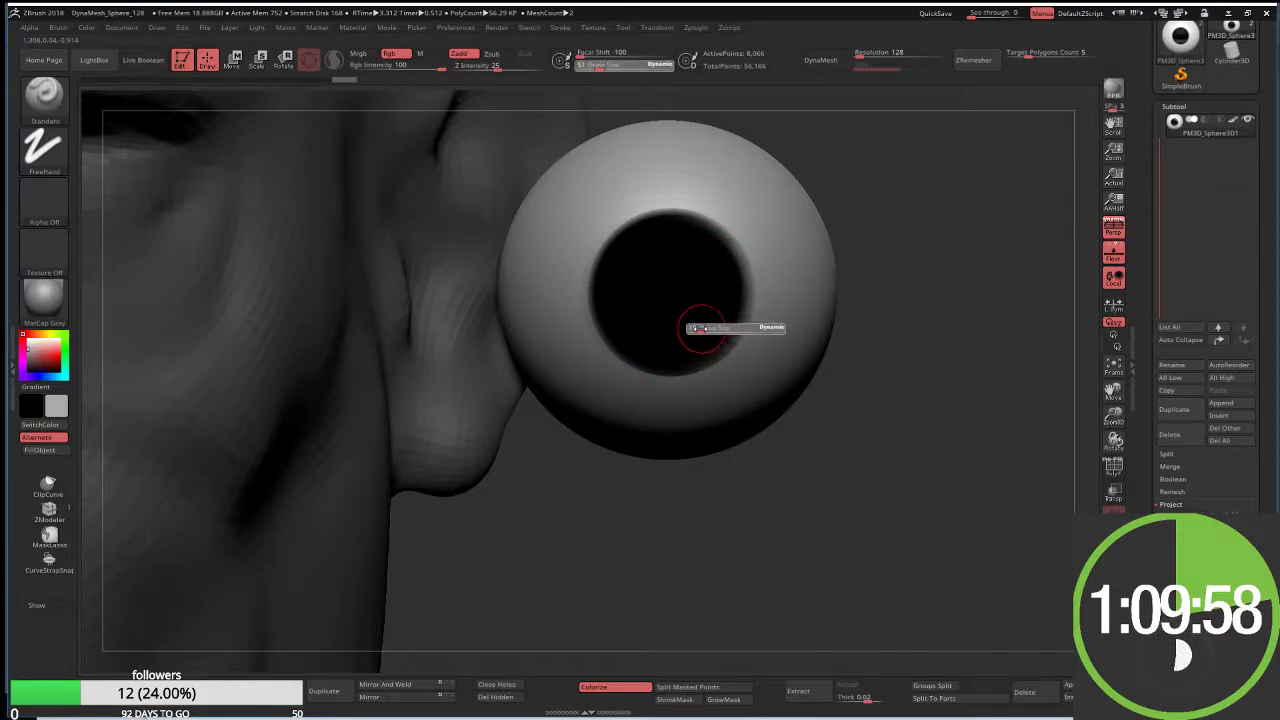
type("7")
key("Return")
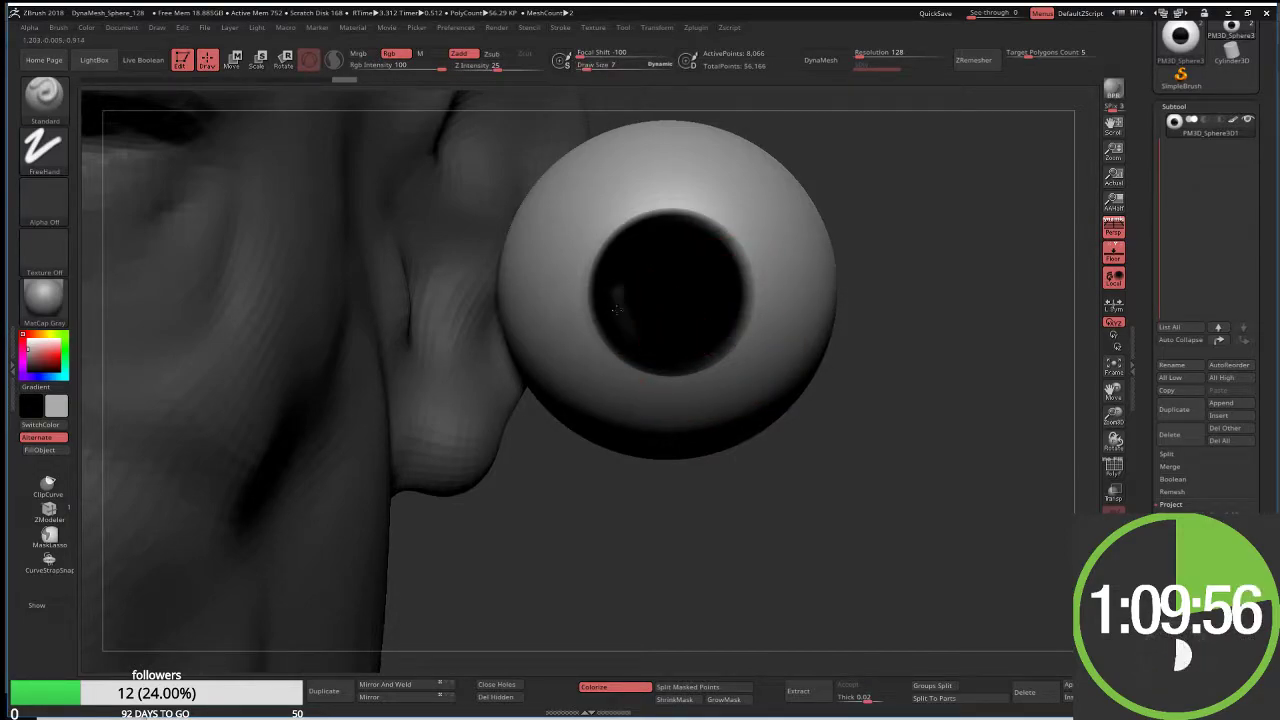
Step: Paint grey iris streaks inside the black pupil, then subdivide the eyeball to 32,514 points
mouse_move(615, 311)
left_mouse_down()
mouse_move(643, 326)
mouse_move(619, 290)
left_mouse_up()
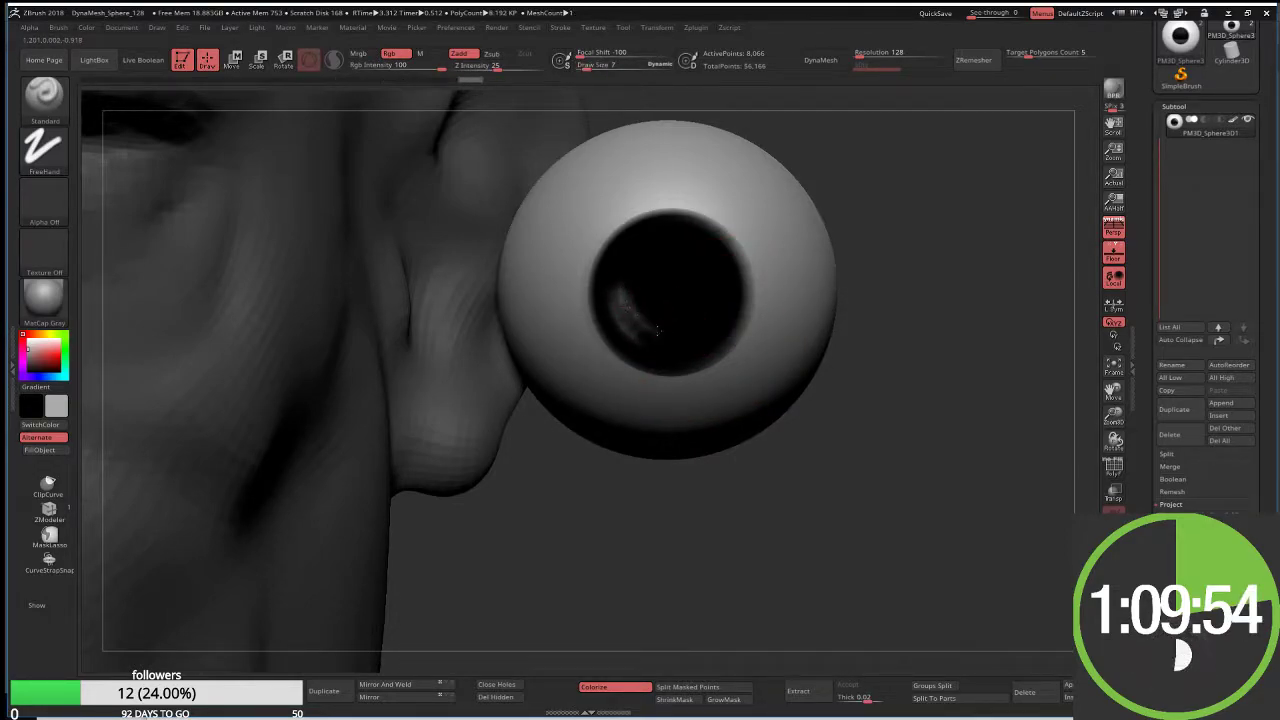
left_click_drag(657, 330, 725, 320)
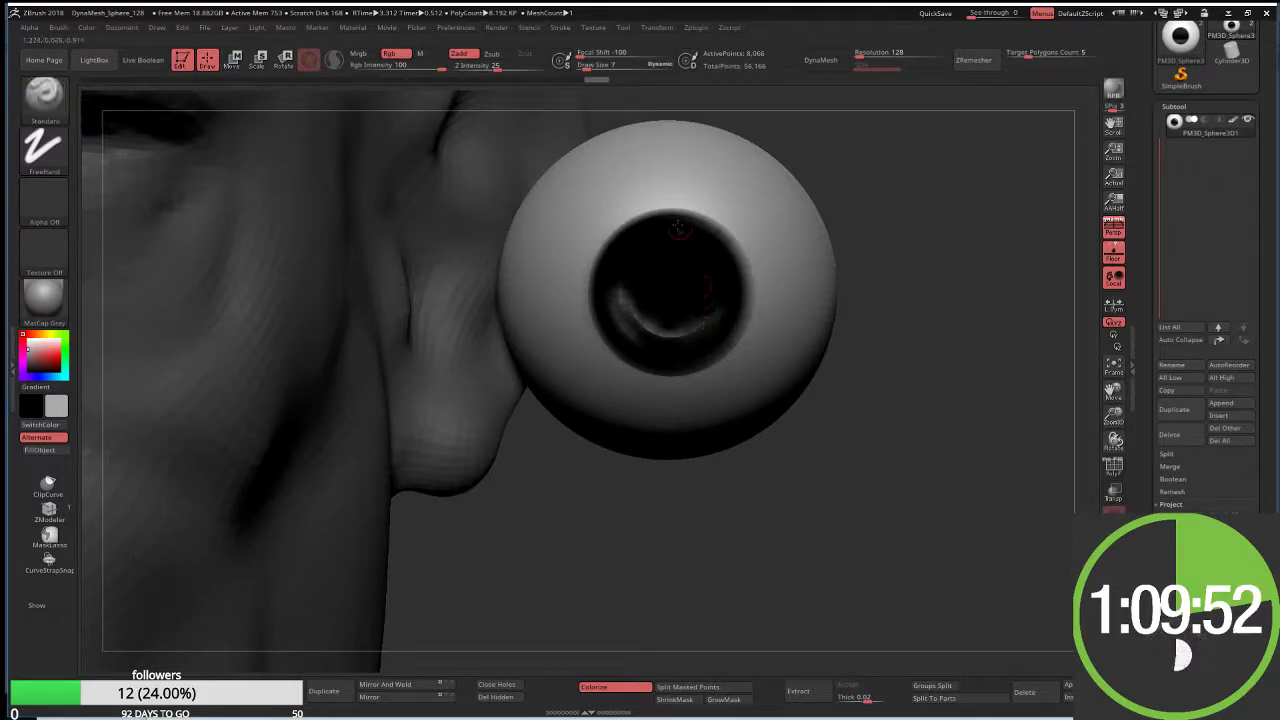
key("ctrl+z")
key("ctrl+z")
key("ctrl+z")
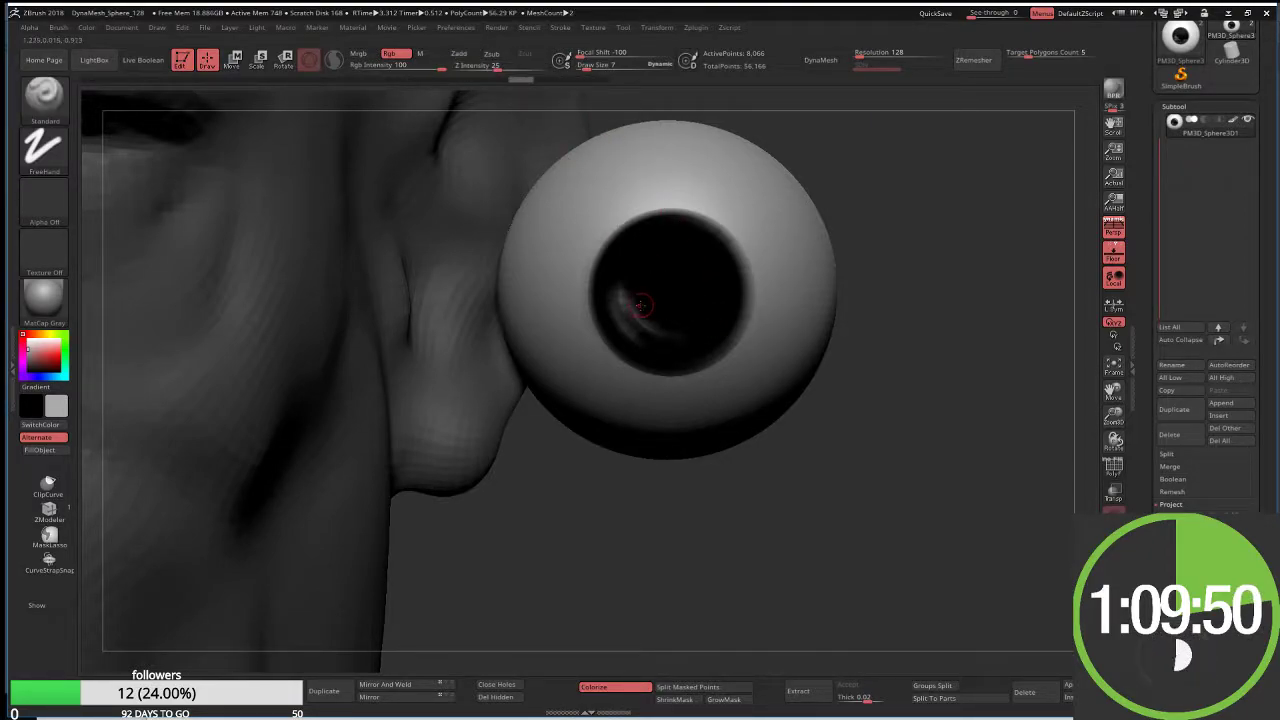
mouse_move(653, 344)
left_mouse_down()
mouse_move(725, 320)
mouse_move(721, 289)
left_mouse_up()
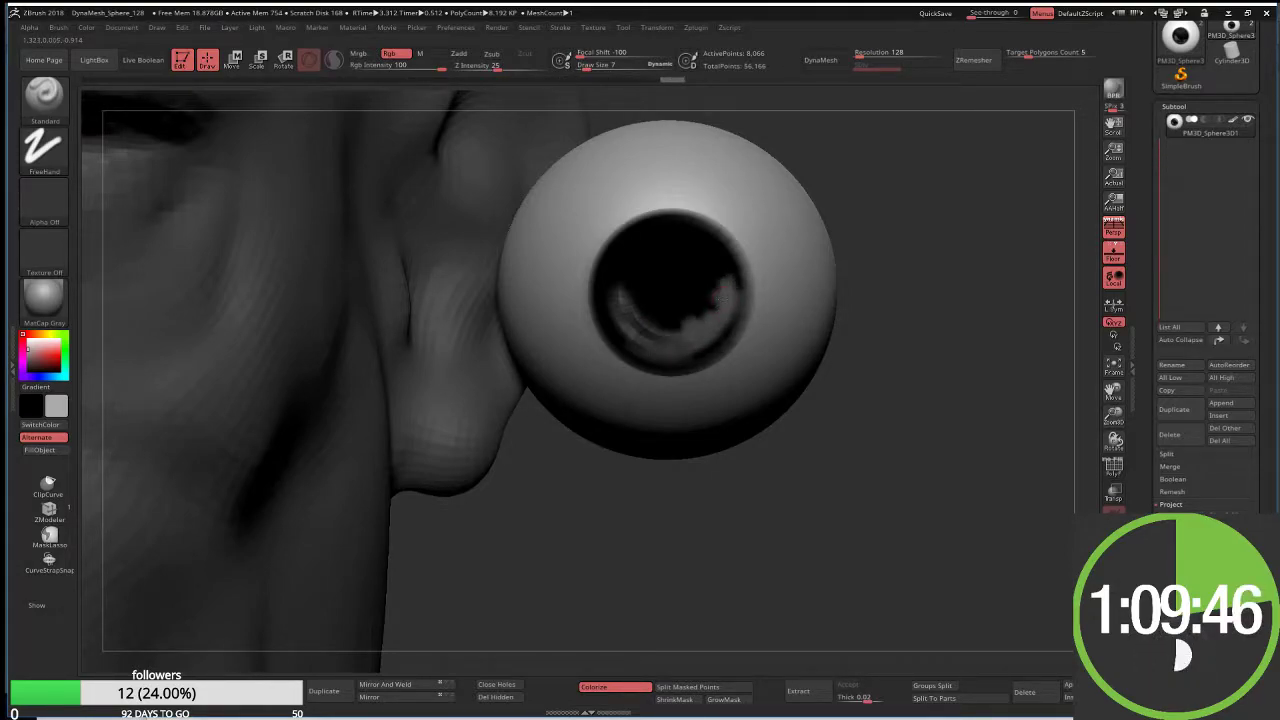
left_click_drag(653, 339, 620, 305)
left_click_drag(712, 291, 705, 317)
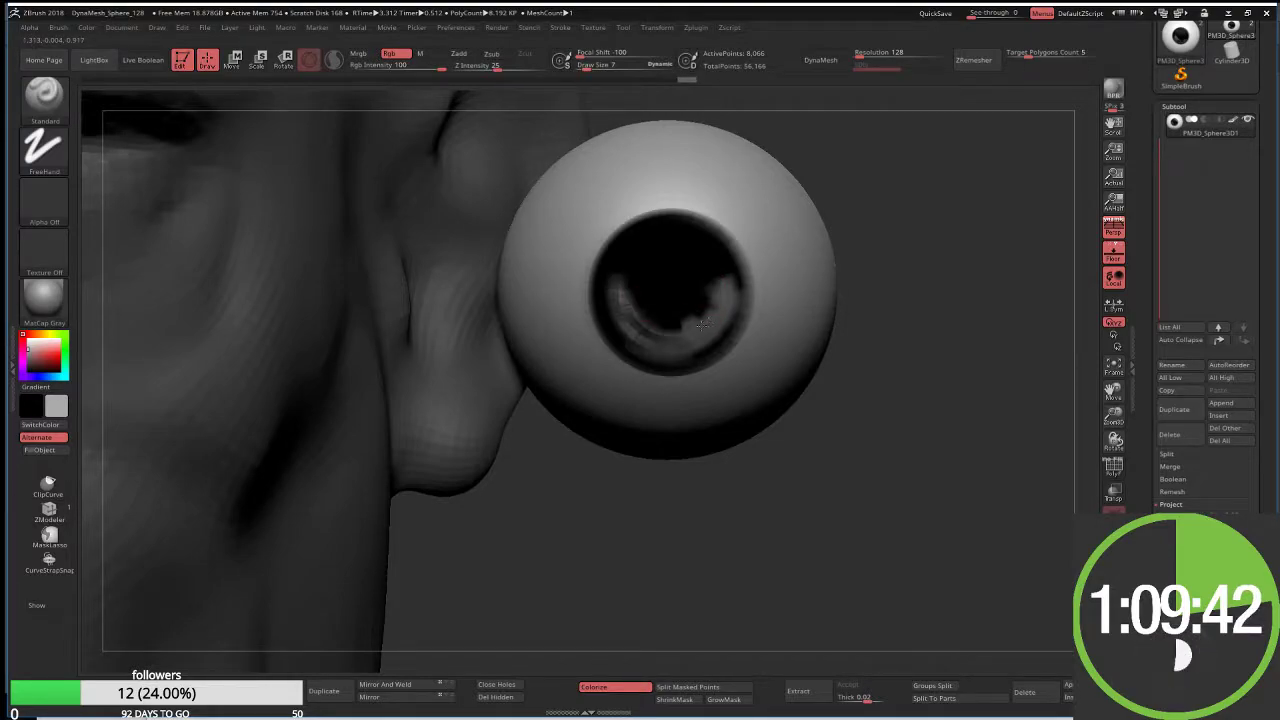
key("ctrl+d")
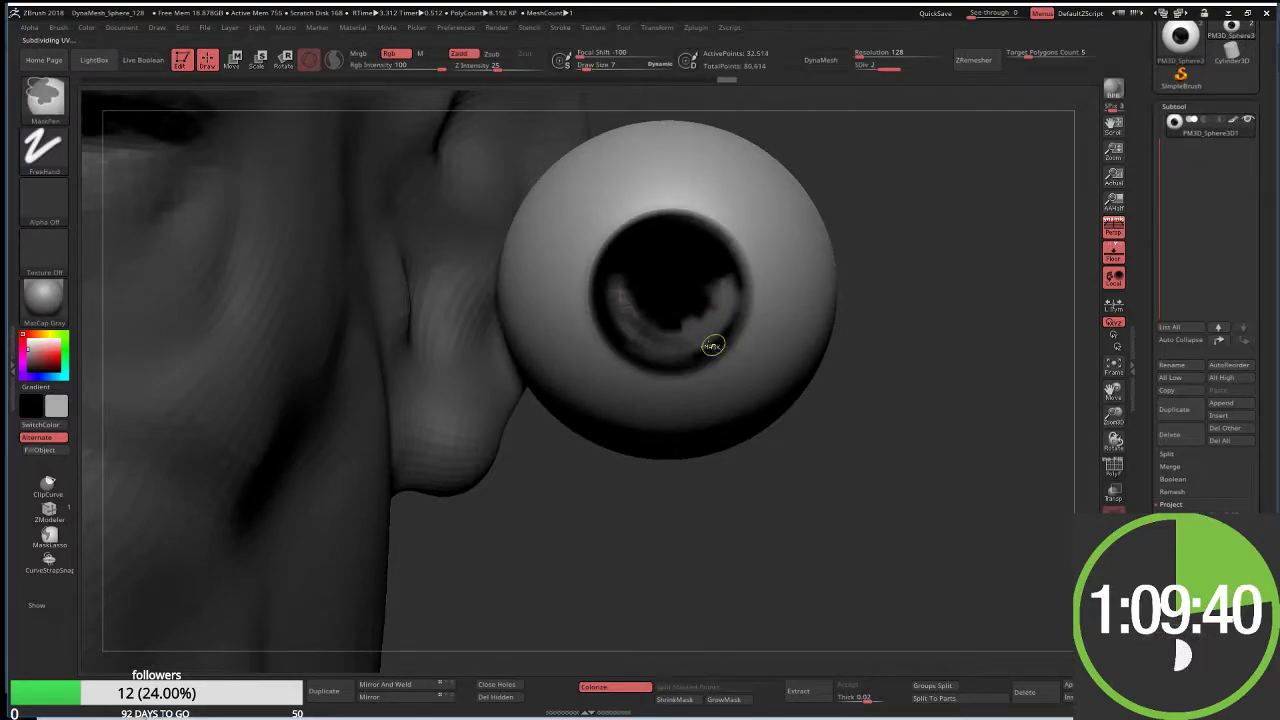
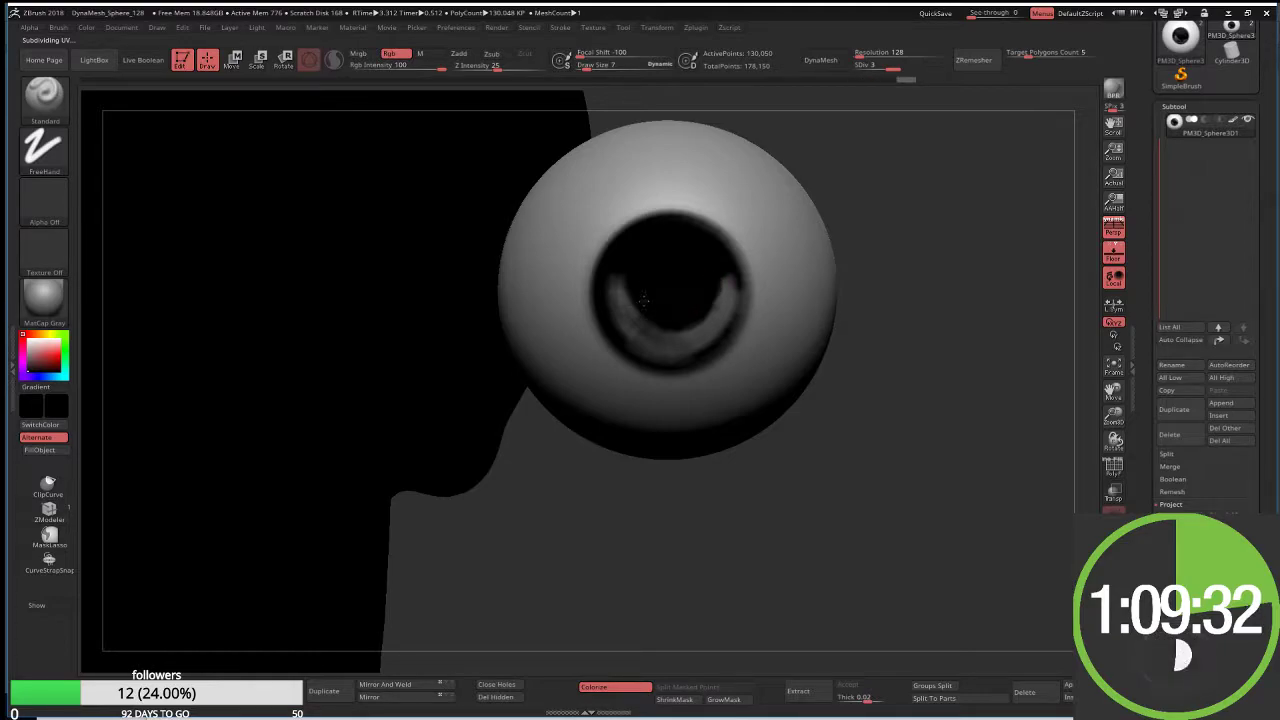
Step: Try Standard brush strokes on the lower iris, undoing the ones that don't read well
mouse_move(645, 300)
left_mouse_down()
mouse_move(663, 345)
mouse_move(627, 337)
mouse_move(613, 271)
left_mouse_up()
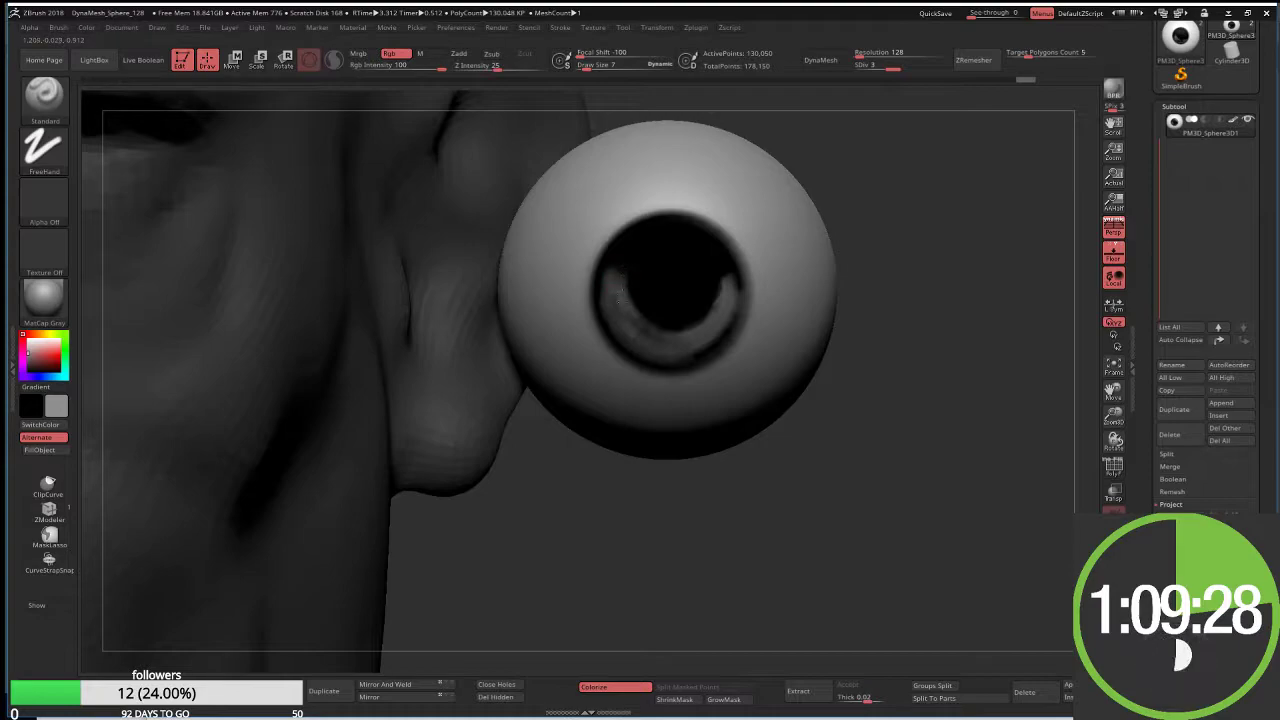
key("ctrl+z")
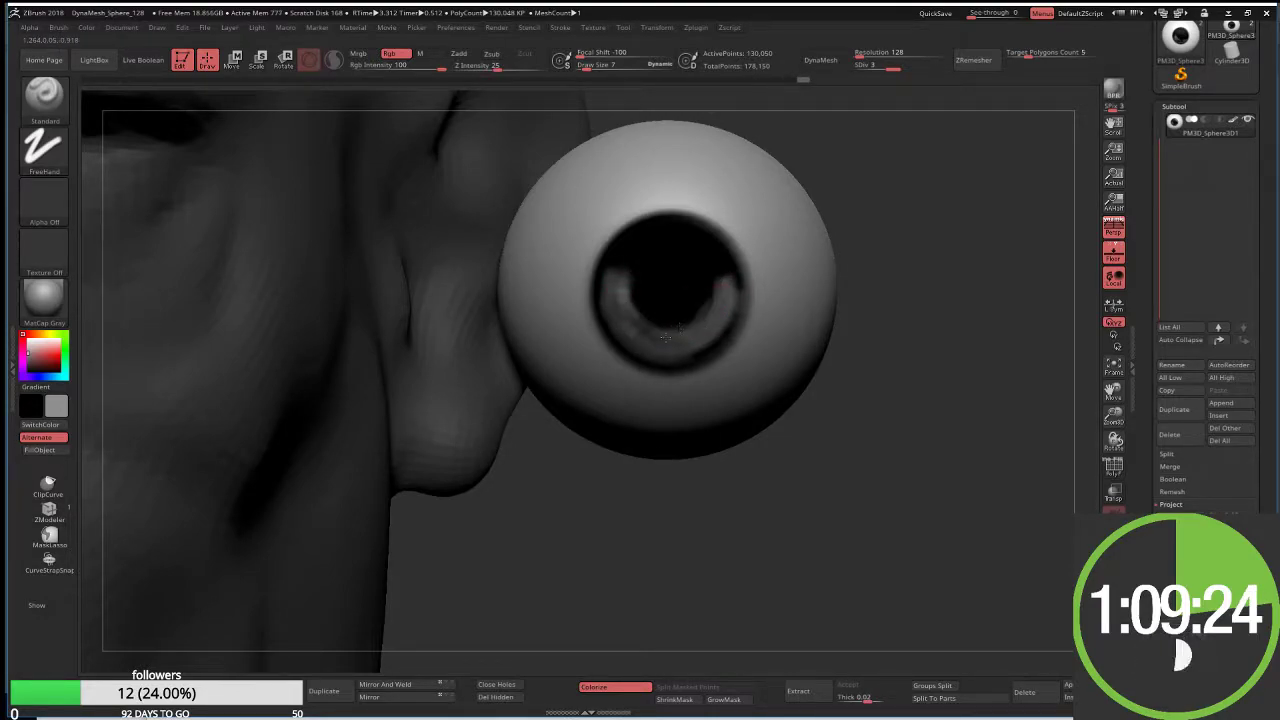
mouse_move(665, 337)
left_mouse_down()
mouse_move(630, 302)
mouse_move(621, 265)
mouse_move(608, 272)
mouse_move(643, 250)
left_mouse_up()
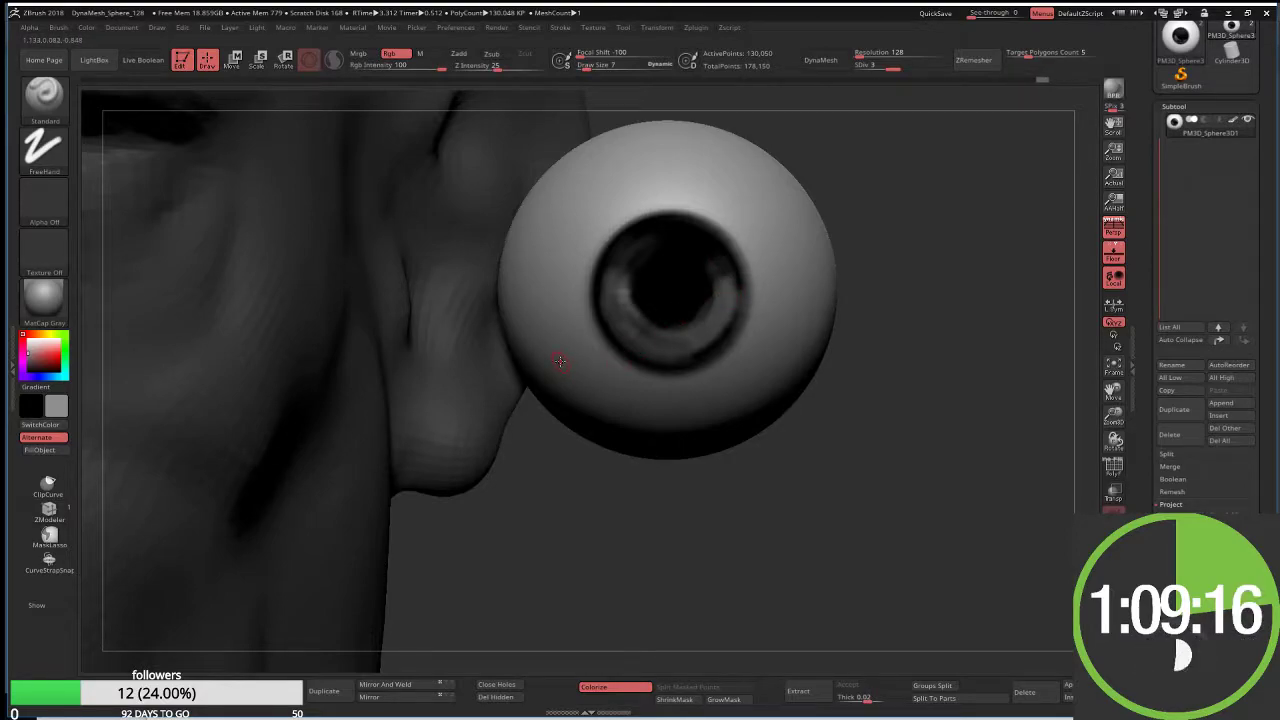
key("c")
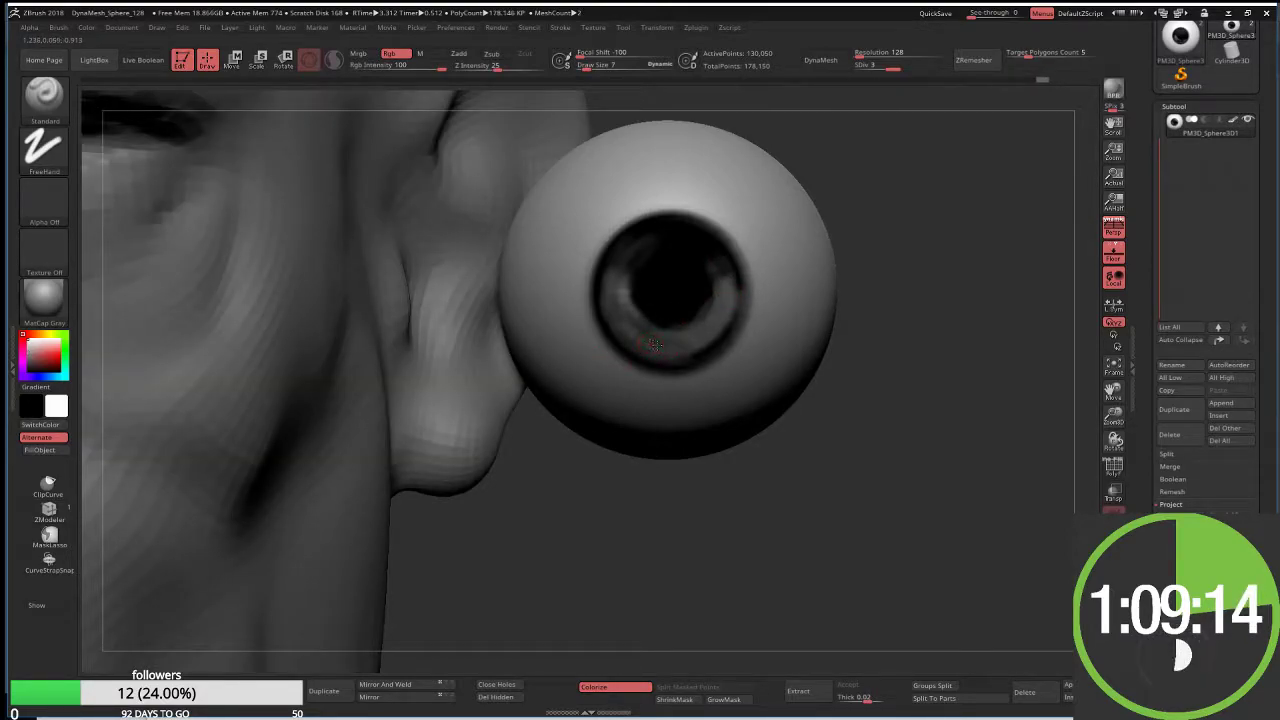
key("ctrl+z")
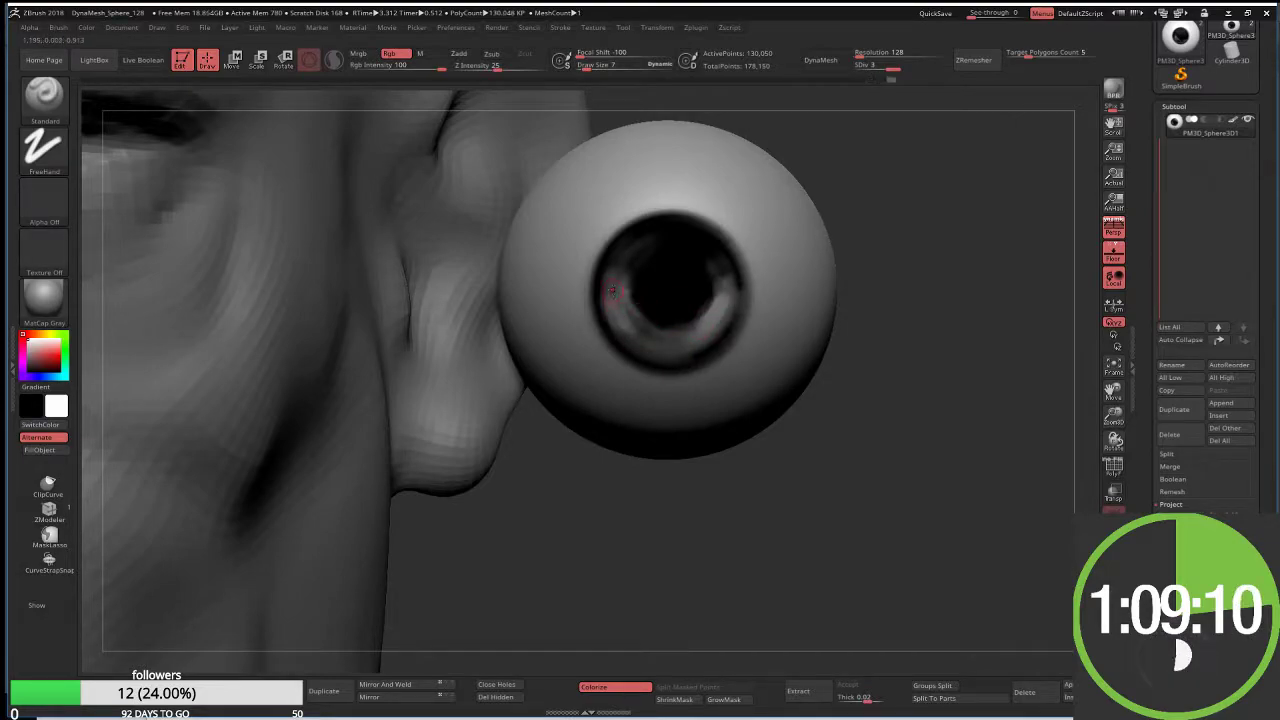
right_click_drag(615, 284, 558, 278, "ctrl")
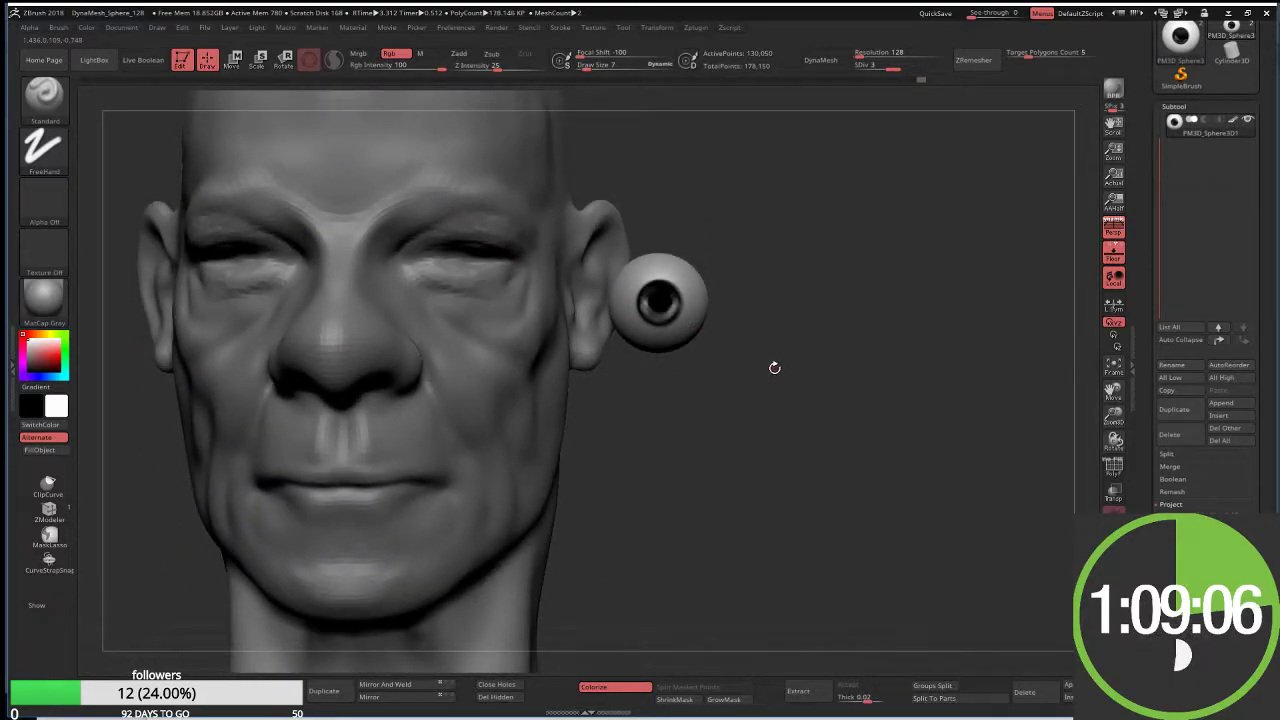
Step: Move the eyeball into the eye socket, checking its depth from the side
key("w")
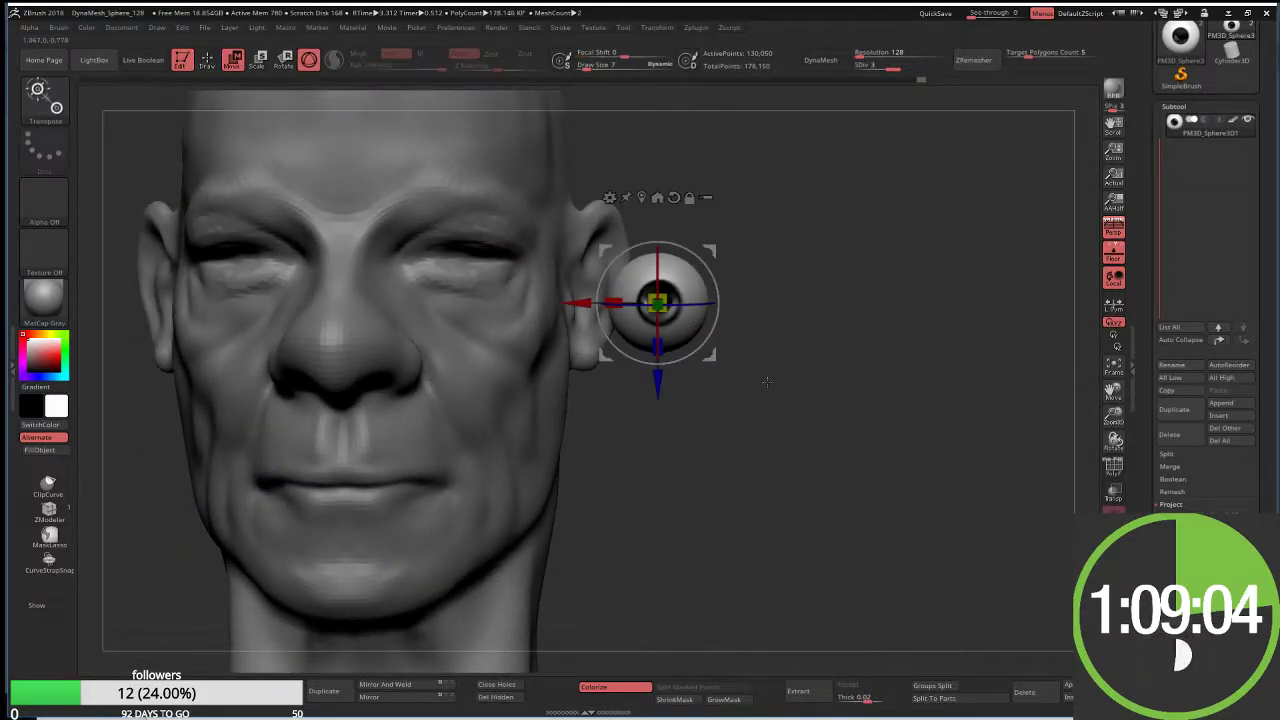
left_click_drag(580, 305, 380, 306)
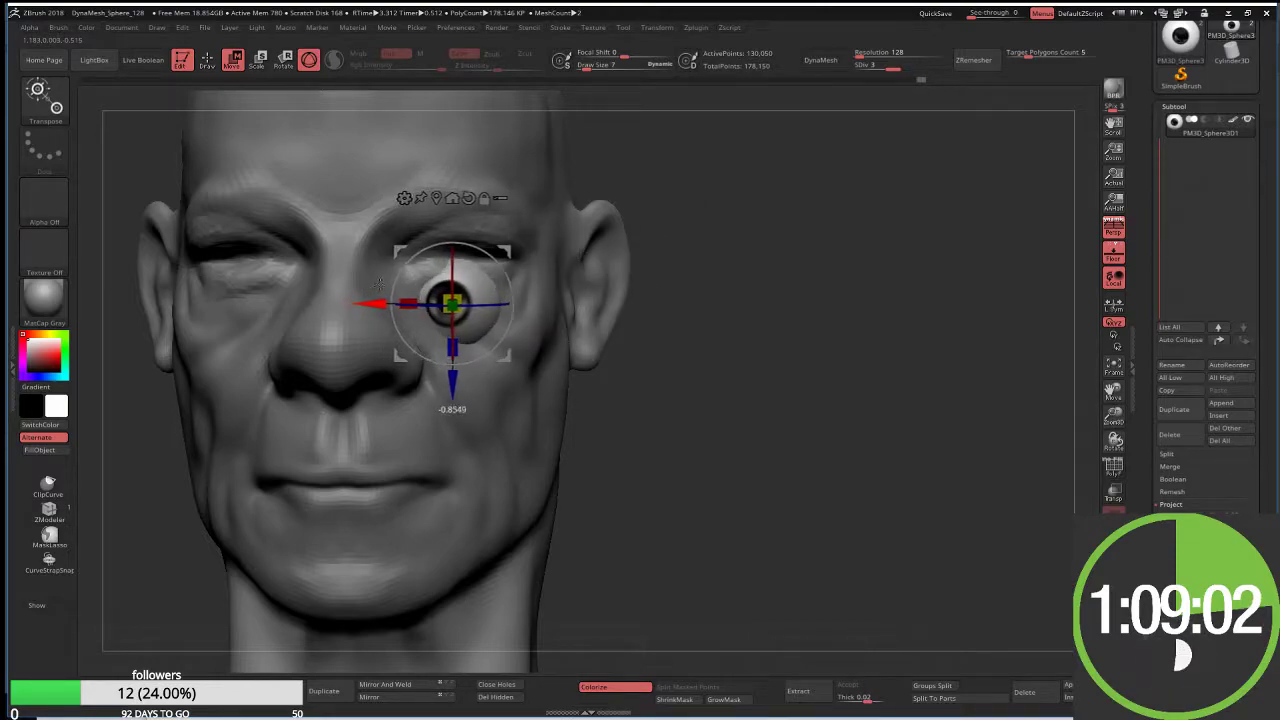
left_click_drag(464, 384, 494, 281)
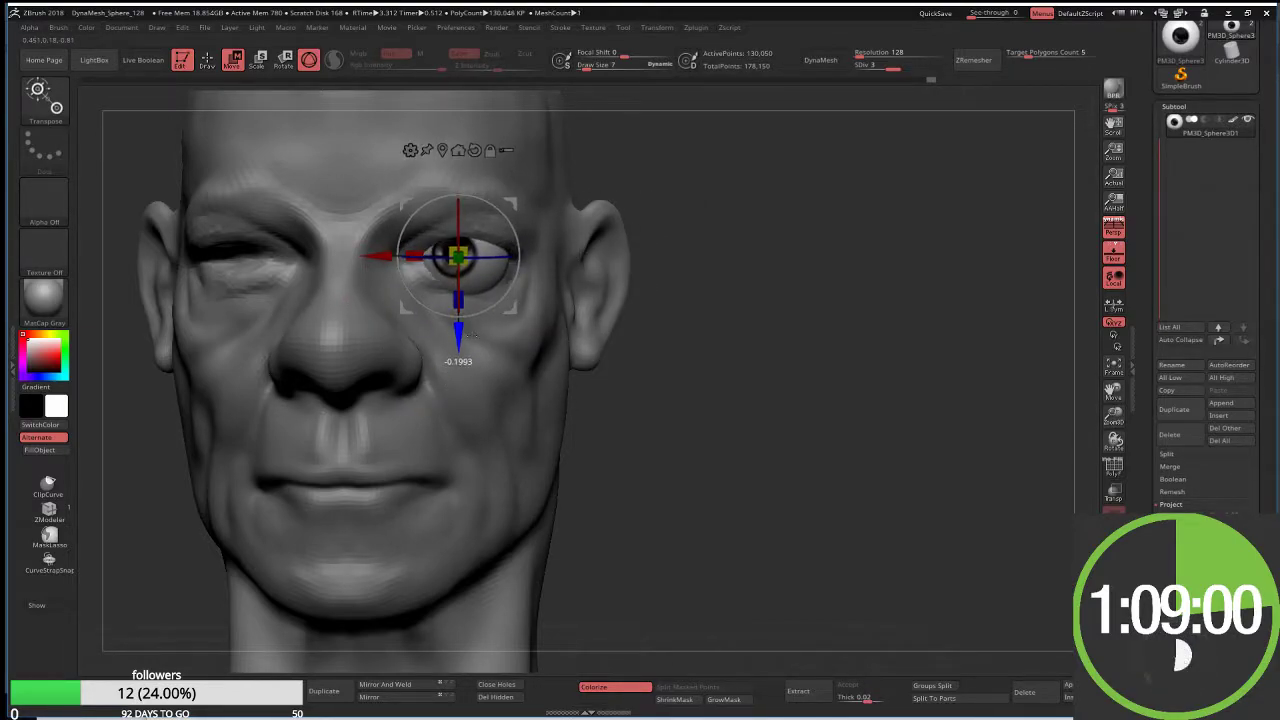
left_click_drag(800, 450, 620, 450)
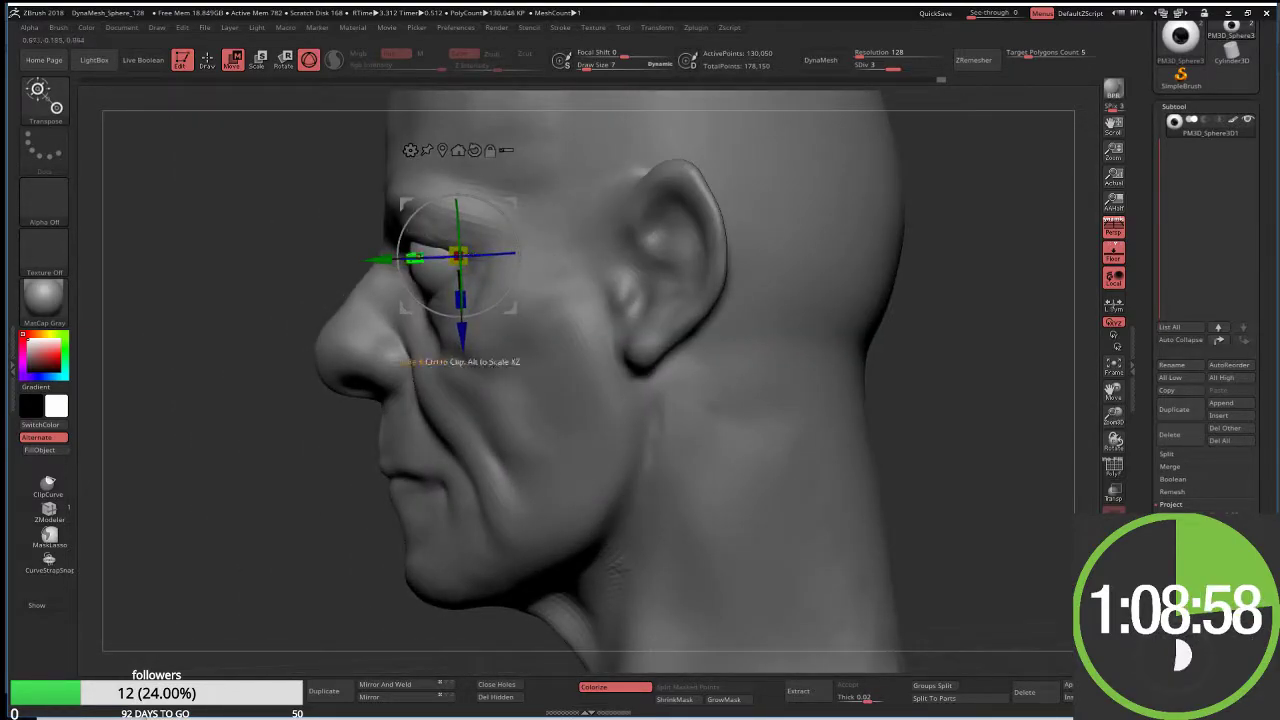
left_click_drag(418, 258, 394, 263)
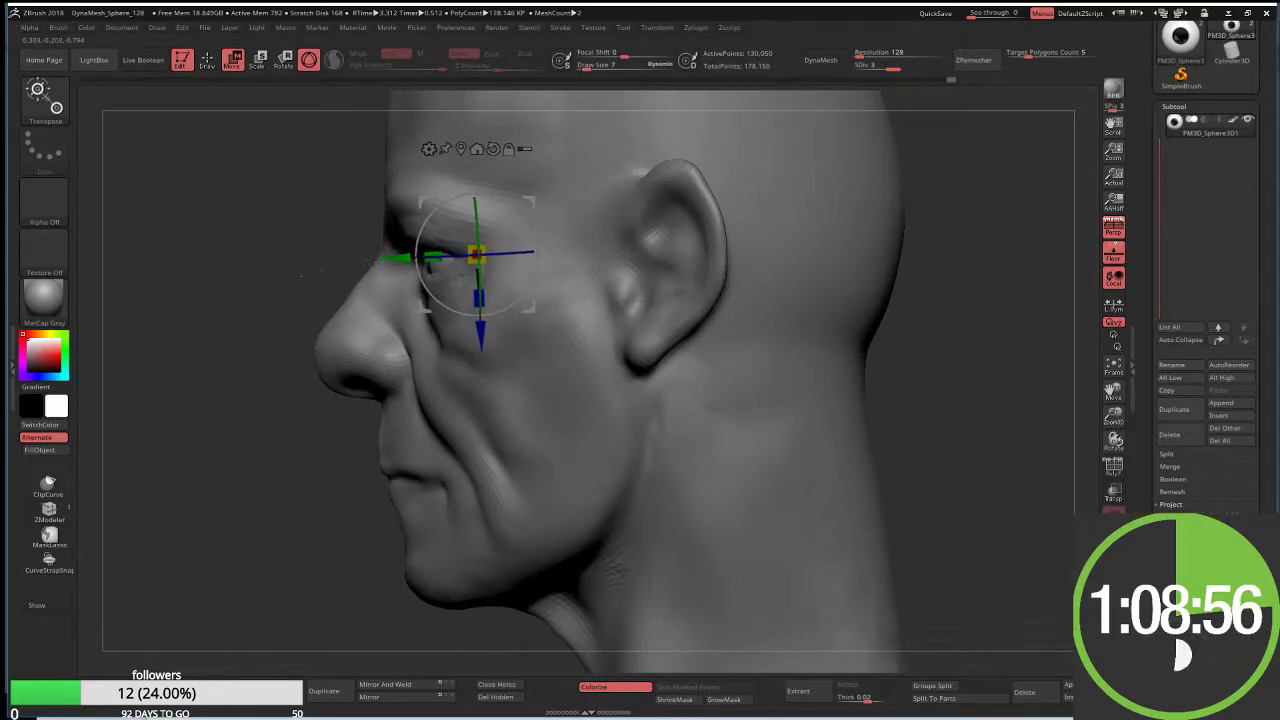
left_click_drag(960, 450, 1060, 450)
left_click_drag(700, 450, 640, 450)
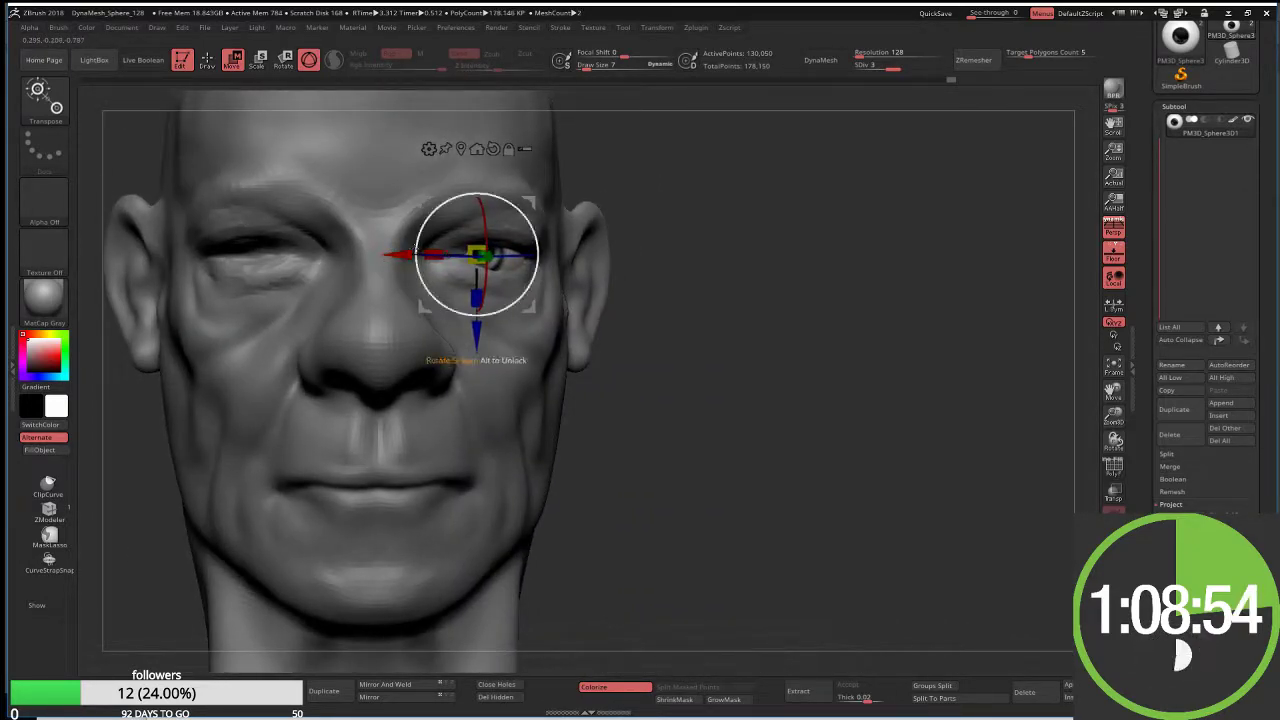
left_click_drag(470, 330, 465, 345)
left_click_drag(465, 255, 470, 255)
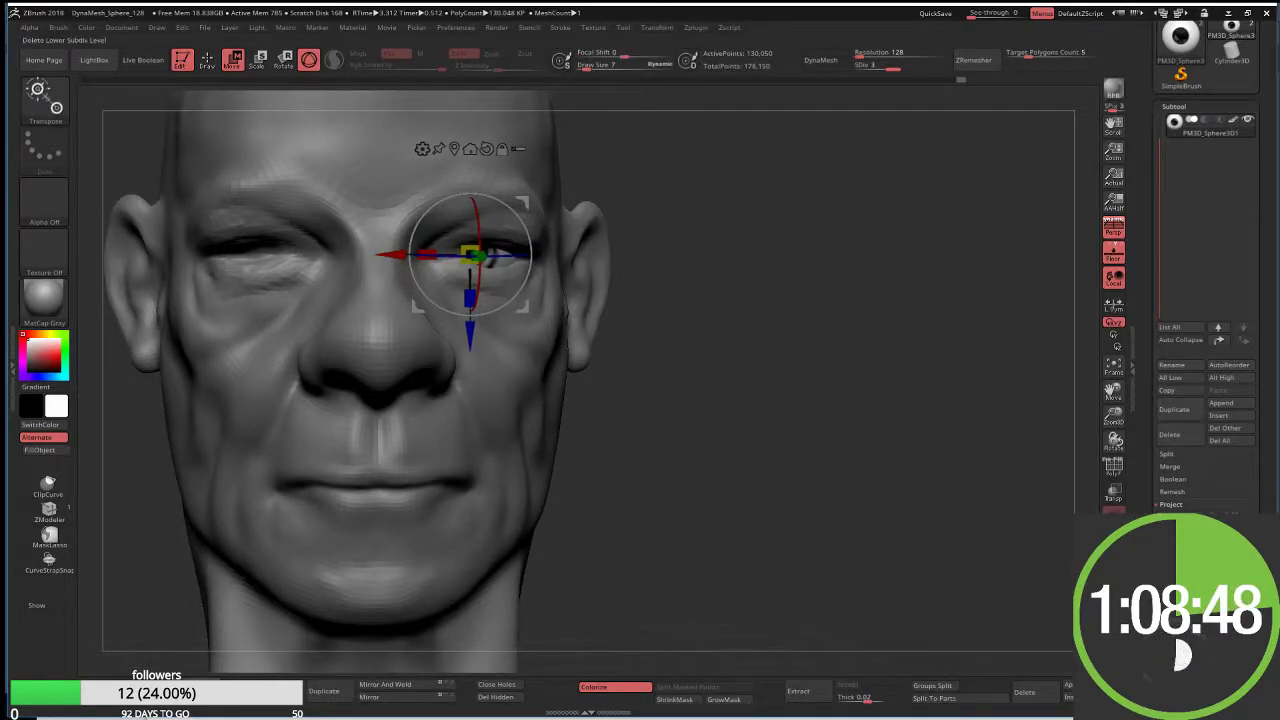
Step: Duplicate the eyeball and mirror the copy across X into the other socket
left_click(370, 697)
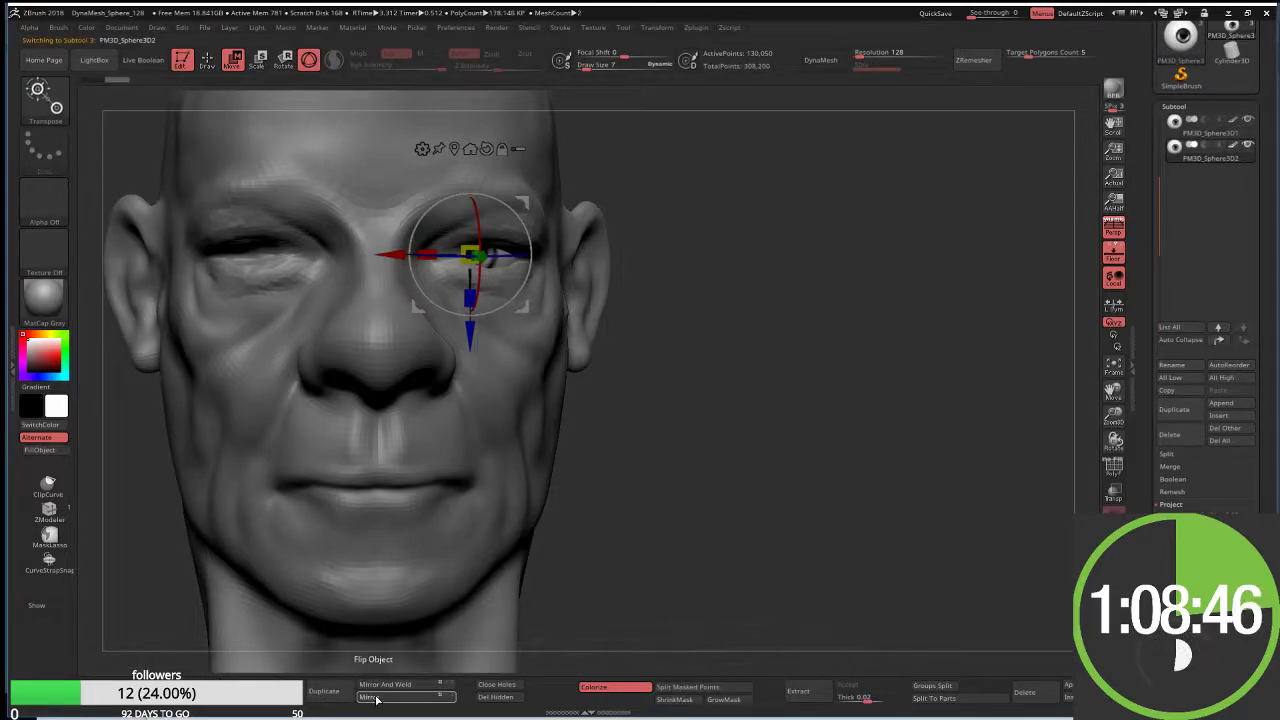
left_click(376, 700)
left_click_drag(675, 408, 585, 376)
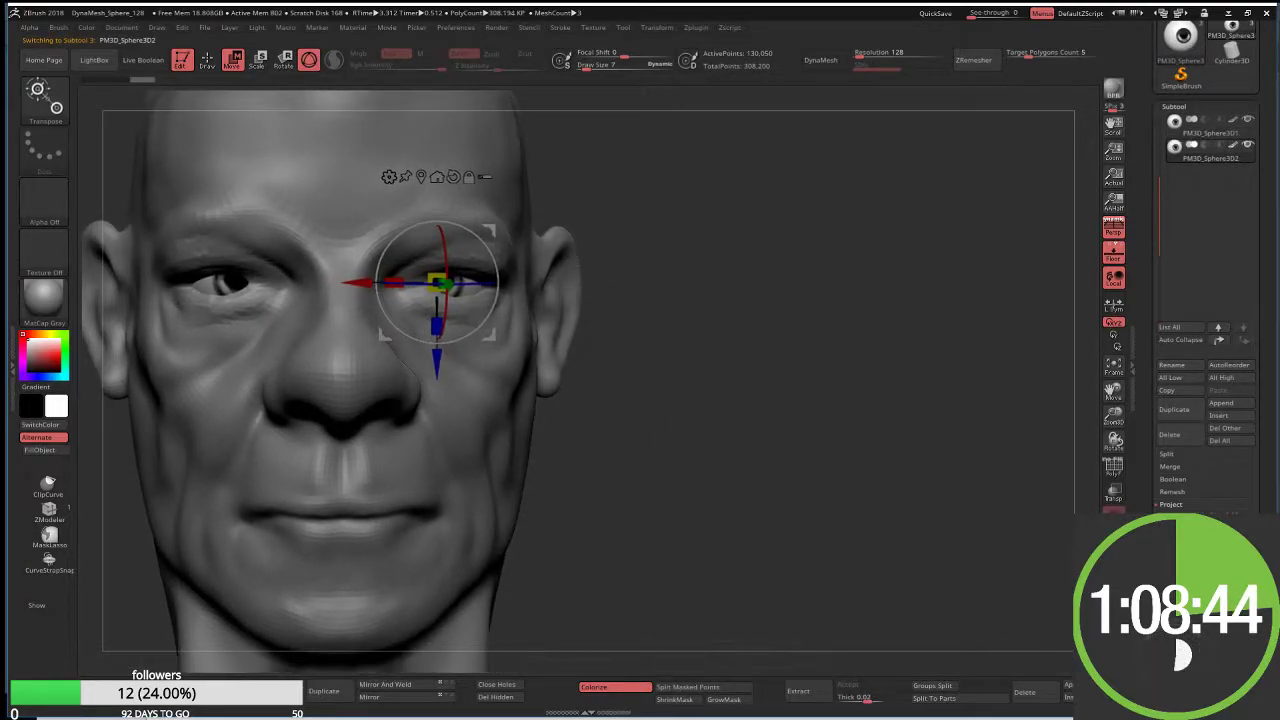
Step: Make the head the active subtool and set Move Topological to brush size 140
key("q")
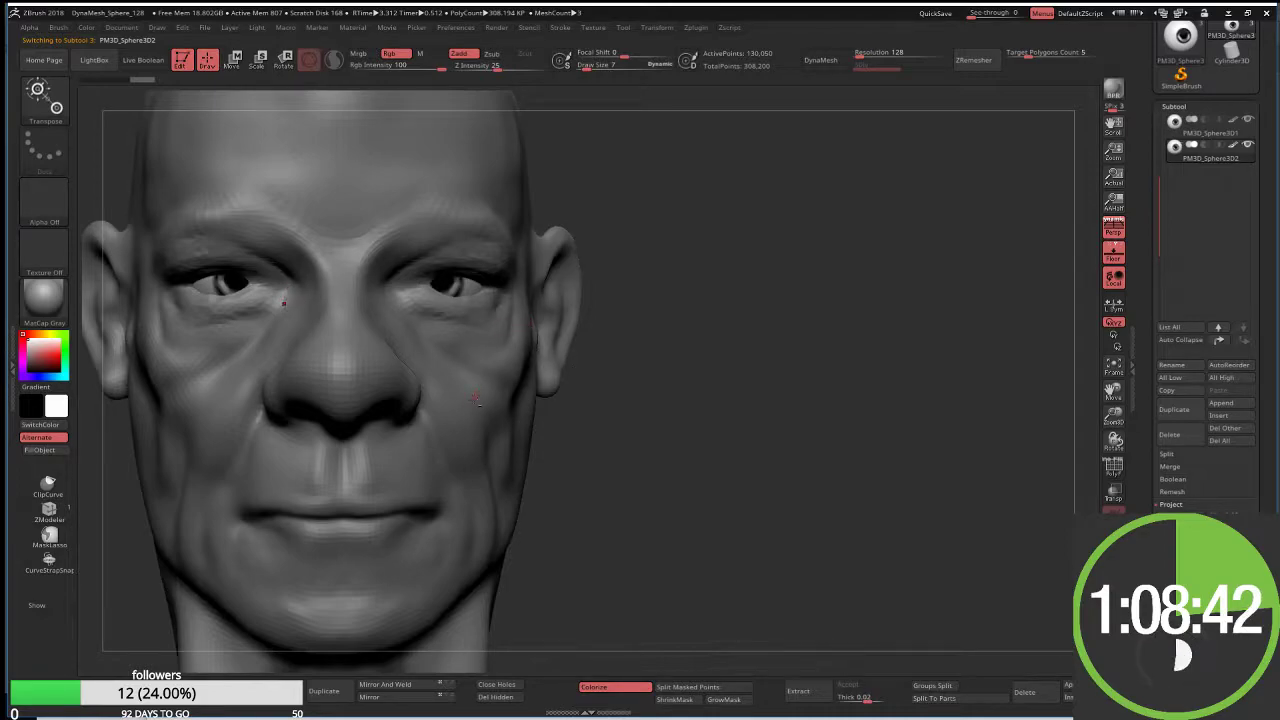
left_click(478, 400, "alt")
key("b")
key("m")
key("t")
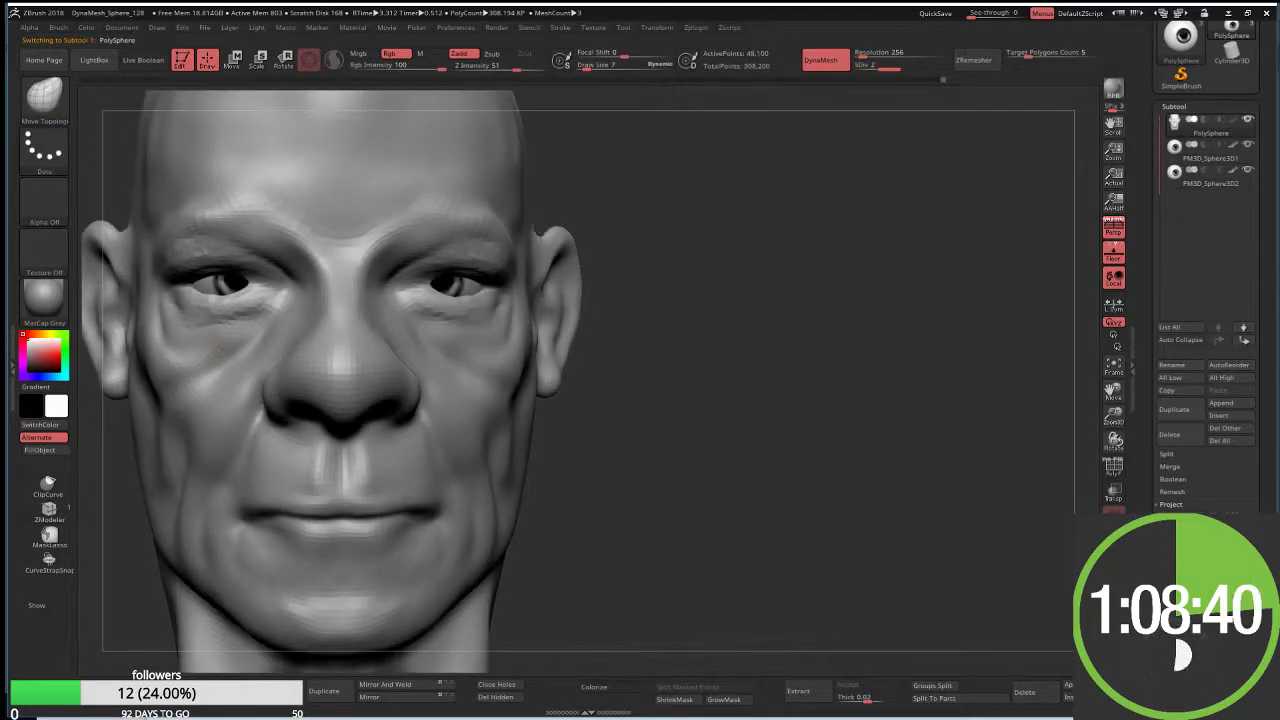
left_click_drag(422, 292, 440, 278)
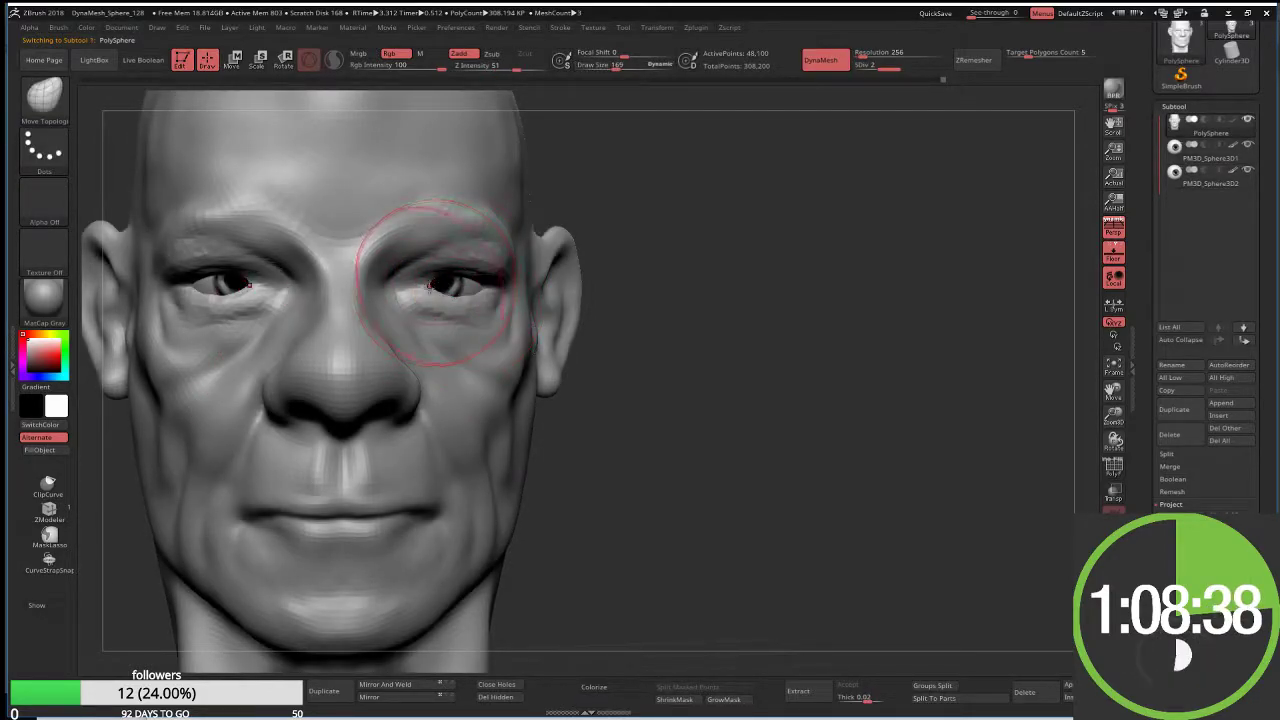
right_click_drag(441, 277, 428, 271)
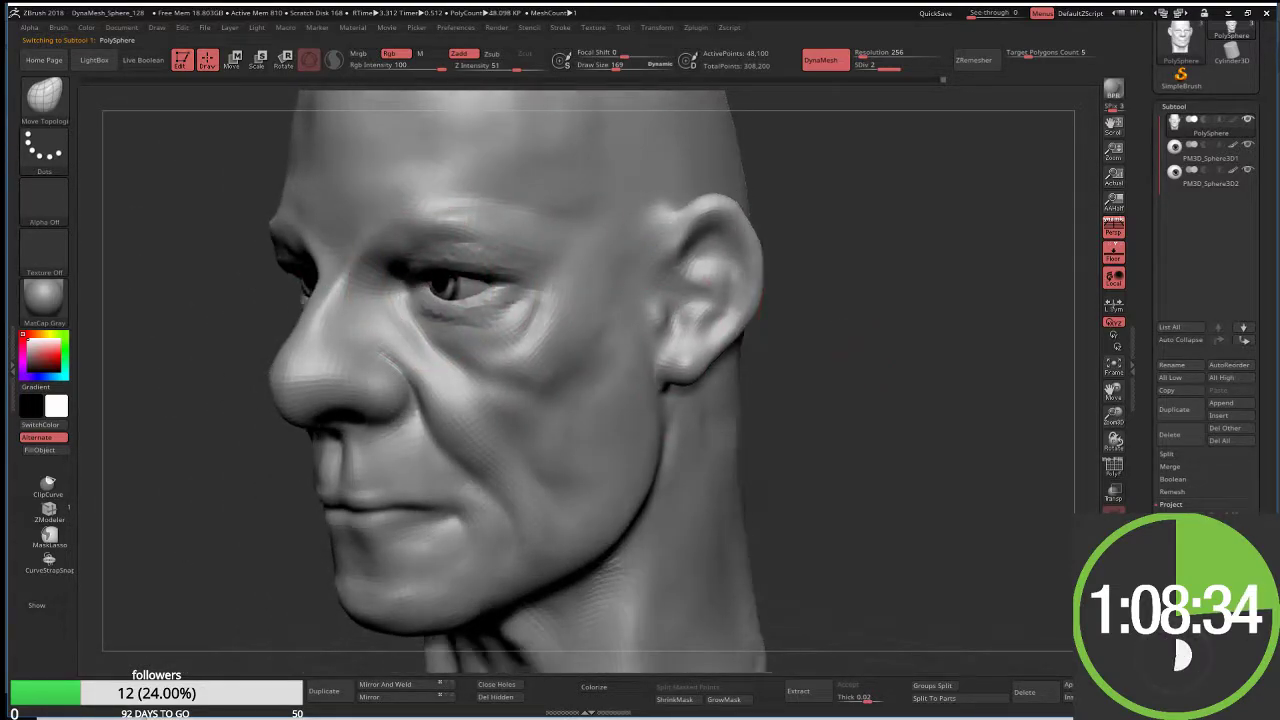
right_click_drag(422, 290, 446, 287)
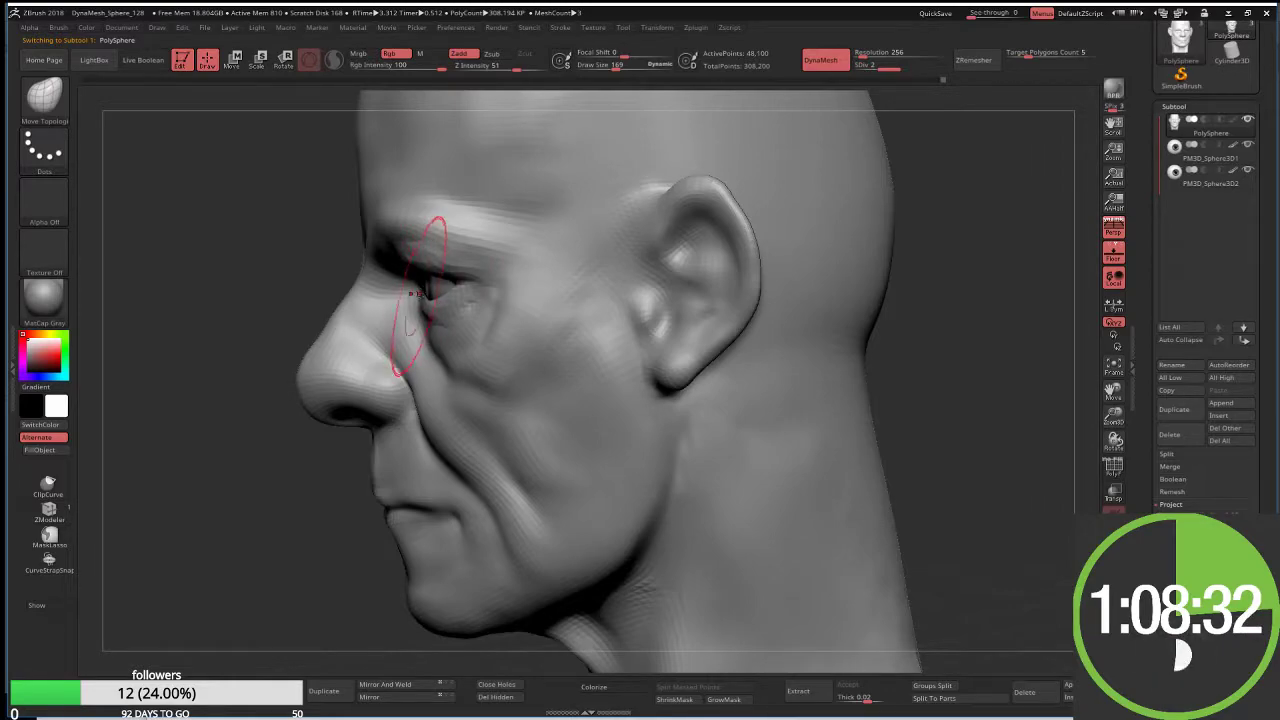
right_click_drag(428, 228, 361, 200, "alt")
key("s")
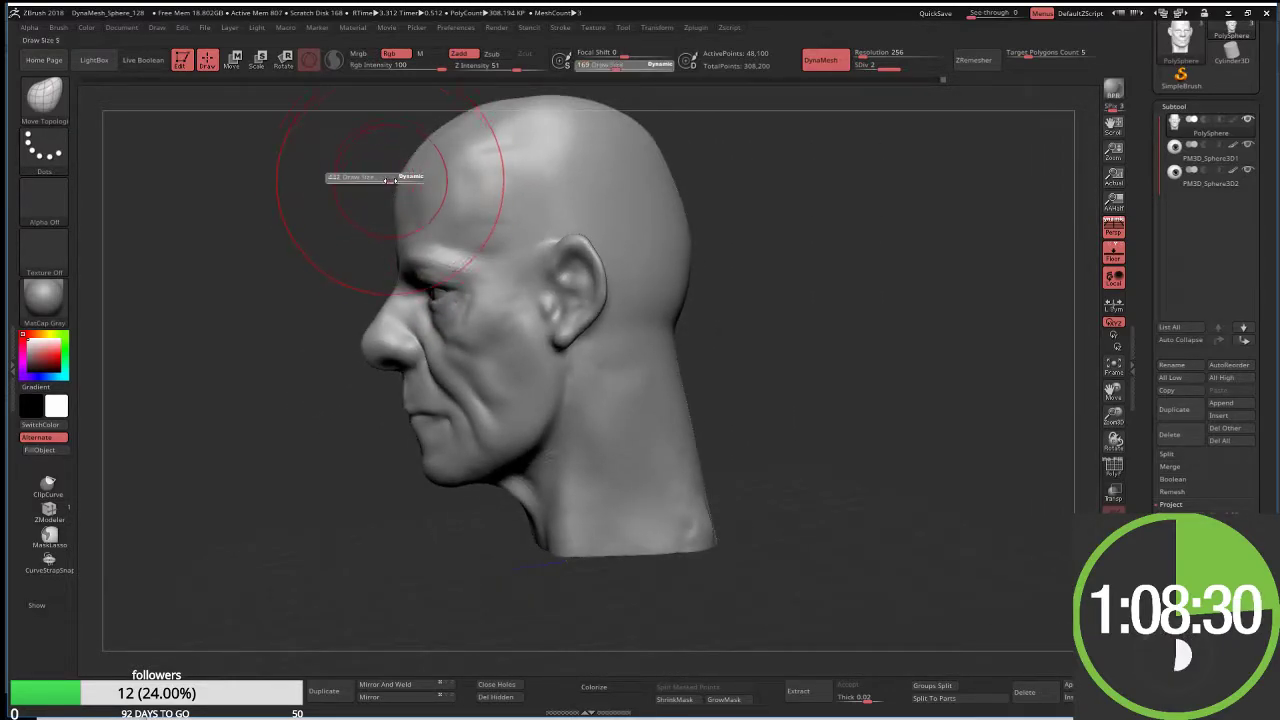
left_click_drag(366, 180, 407, 185)
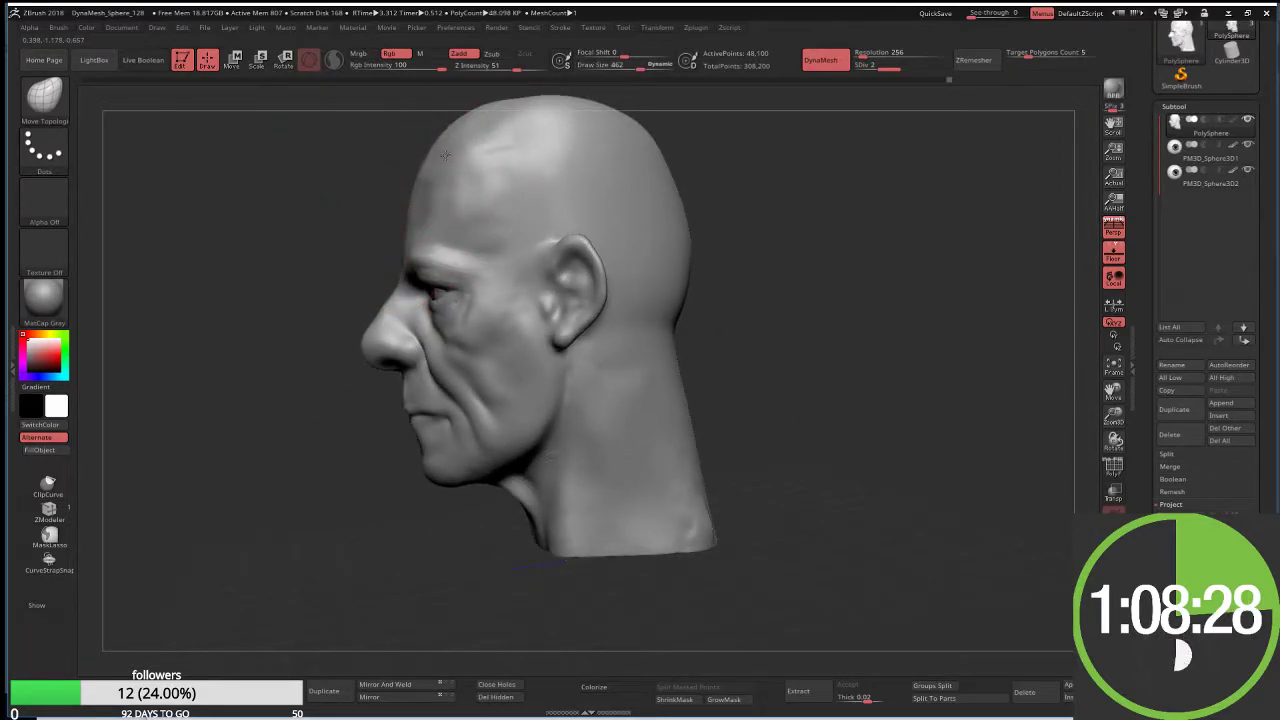
type("s")
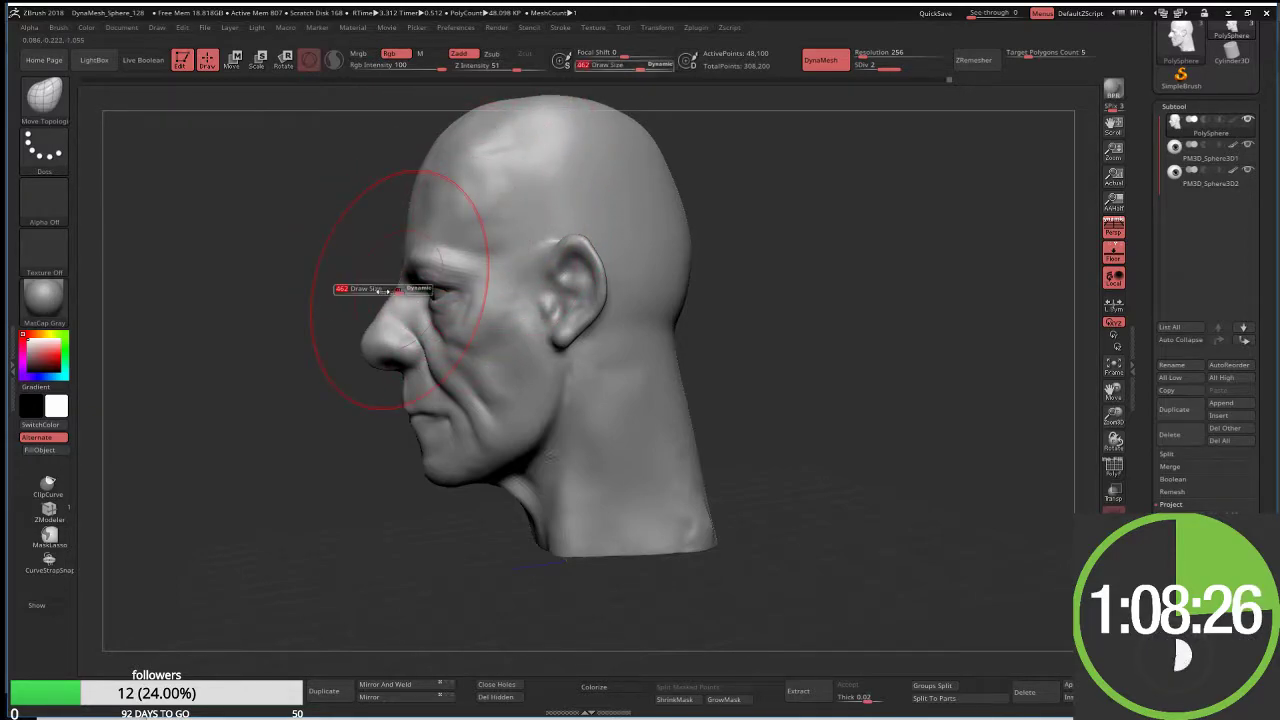
type("140")
key("Return")
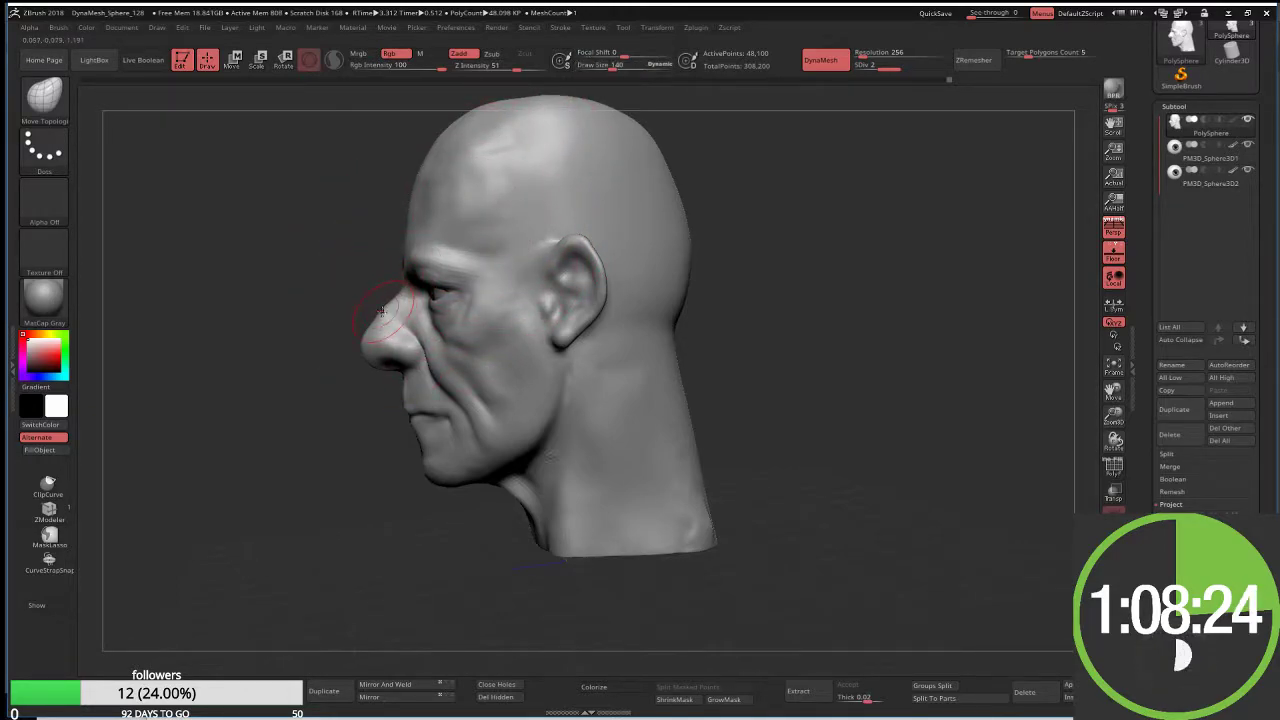
Step: At brush size 493, reshape the back of the skull and the neck behind the ear
key("s")
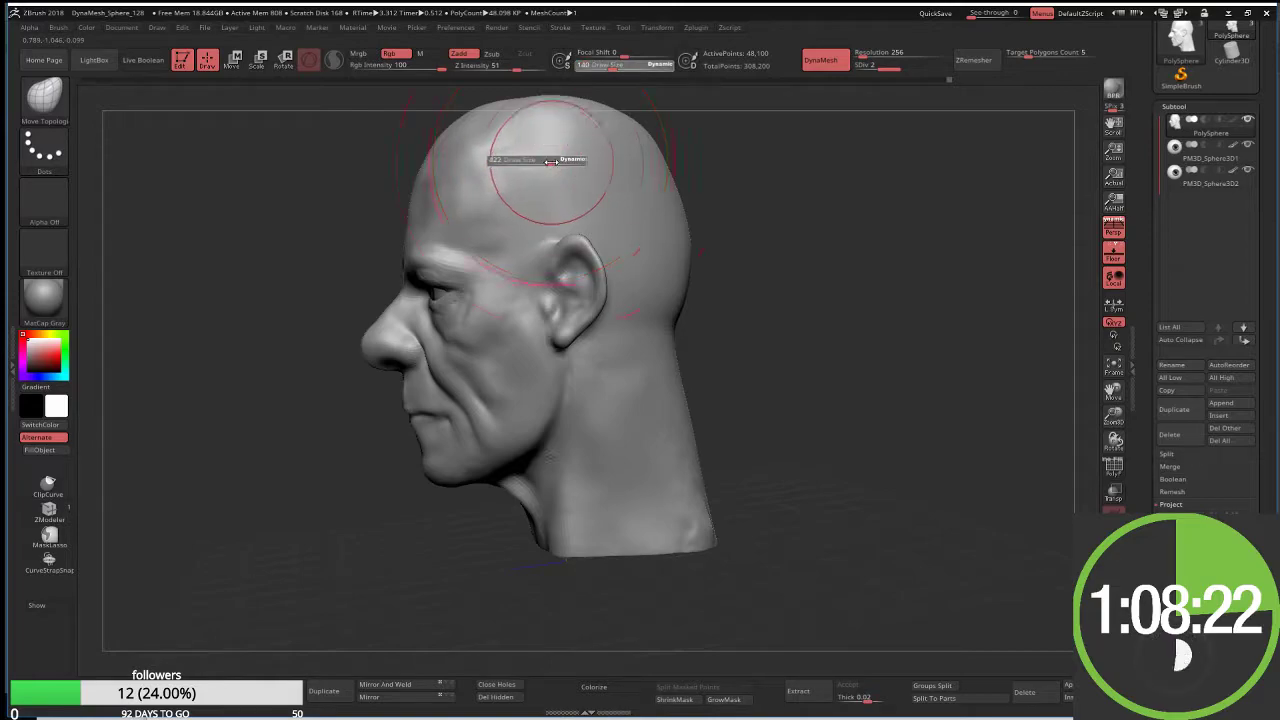
left_click_drag(510, 157, 570, 157)
mouse_move(700, 160)
left_mouse_down()
mouse_move(730, 175)
mouse_move(720, 170)
left_mouse_up()
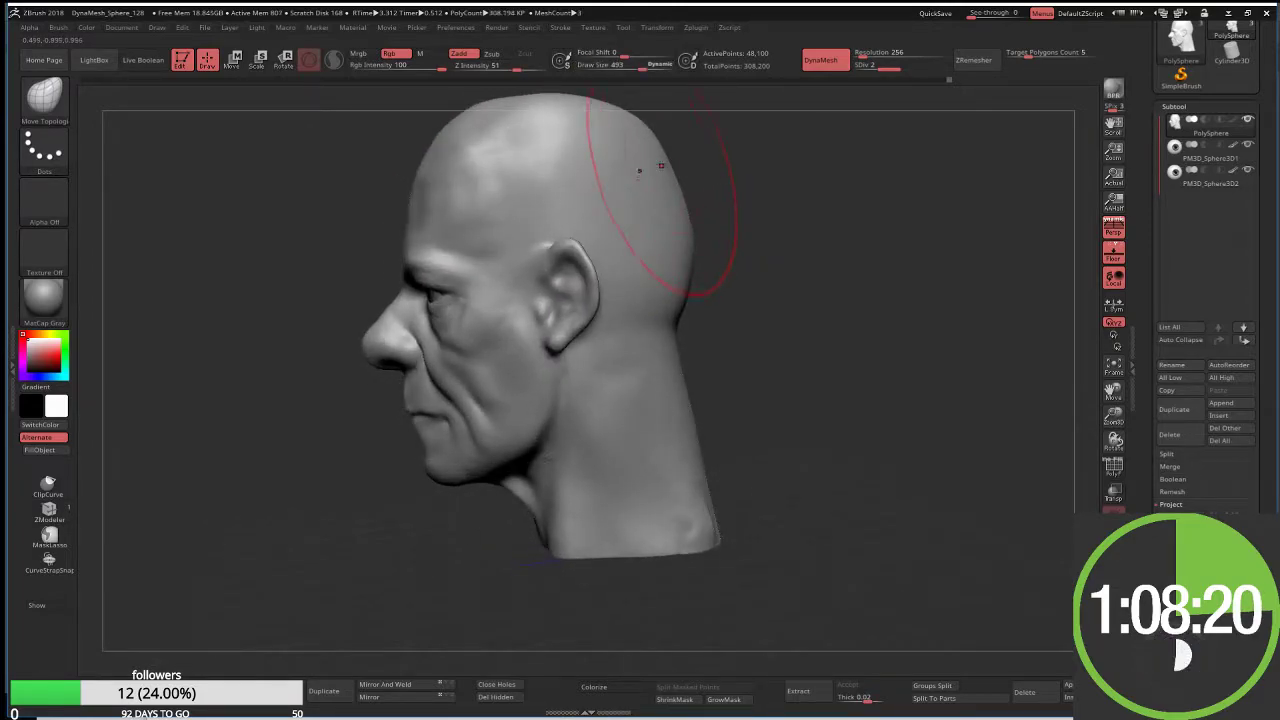
mouse_move(620, 200)
left_mouse_down("shift")
mouse_move(660, 145)
mouse_move(494, 203)
left_mouse_up("shift")
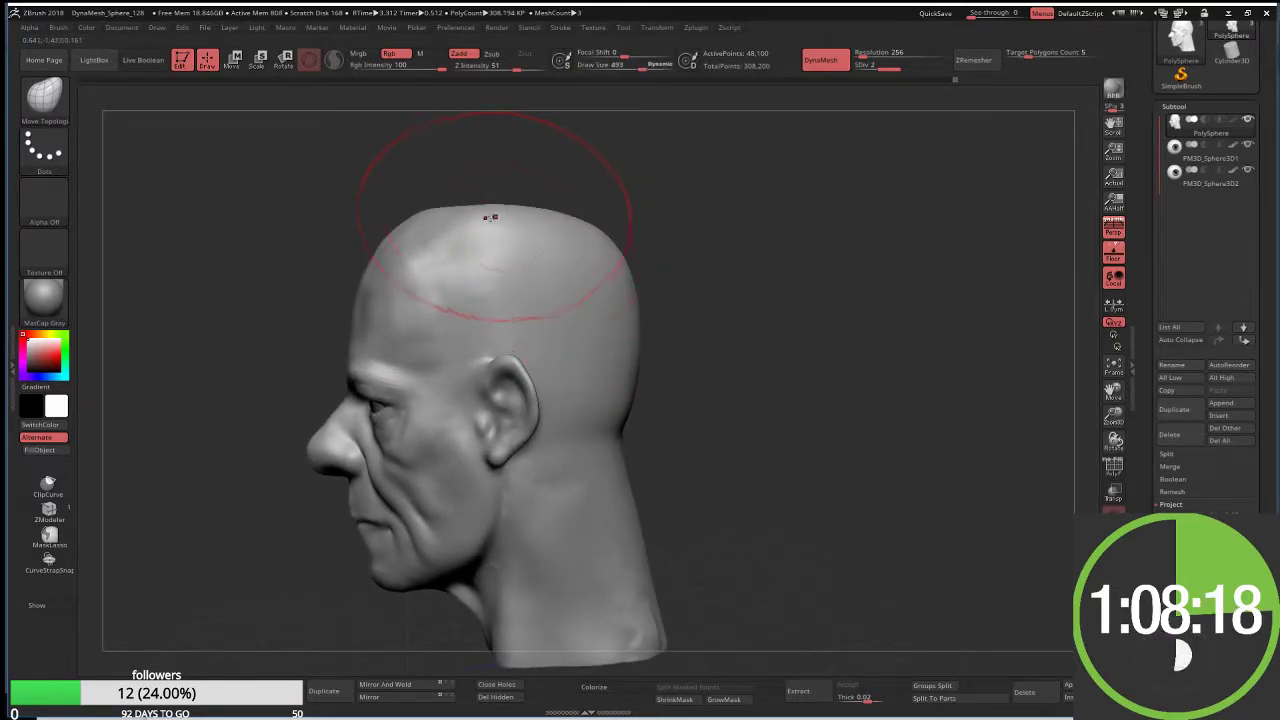
left_click_drag(654, 400, 646, 509, "shift")
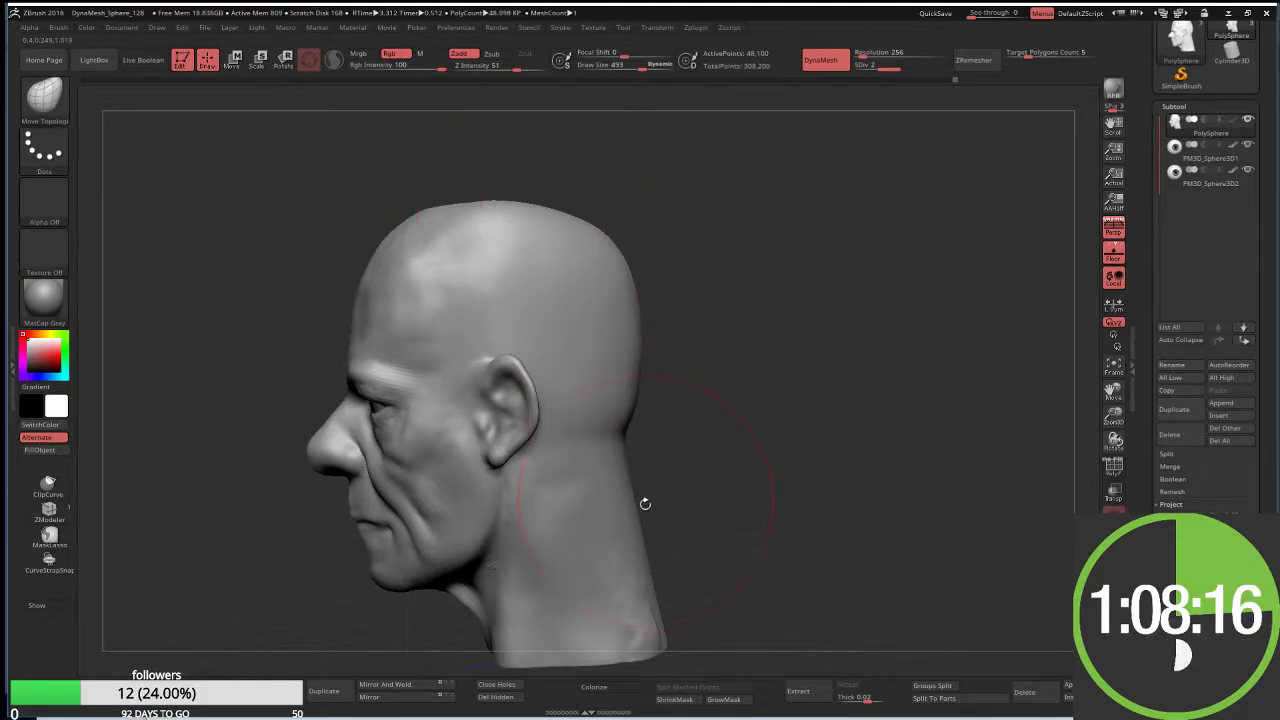
Step: Pull the neck downward into sagging folds at brush size 297
mouse_move(323, 592)
left_mouse_down()
mouse_move(357, 531)
mouse_move(323, 449)
mouse_move(664, 562)
mouse_move(663, 457)
left_mouse_up()
key("s")
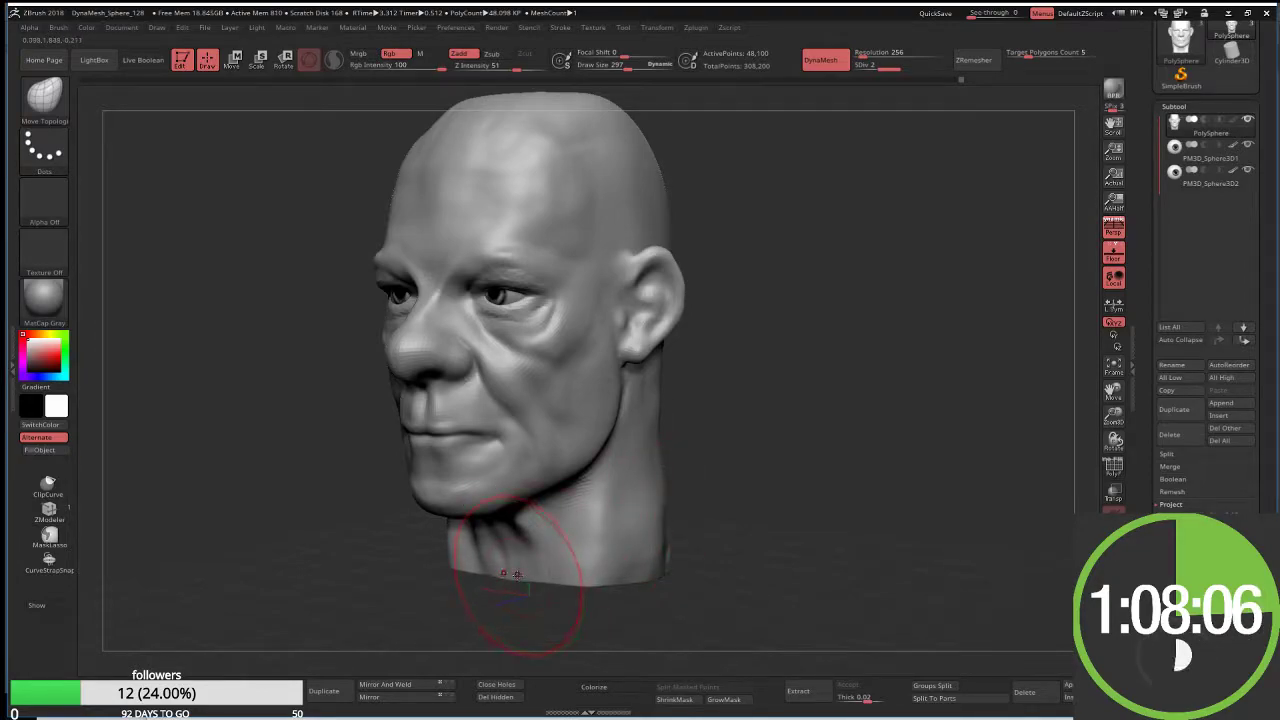
left_click_drag(516, 574, 505, 615)
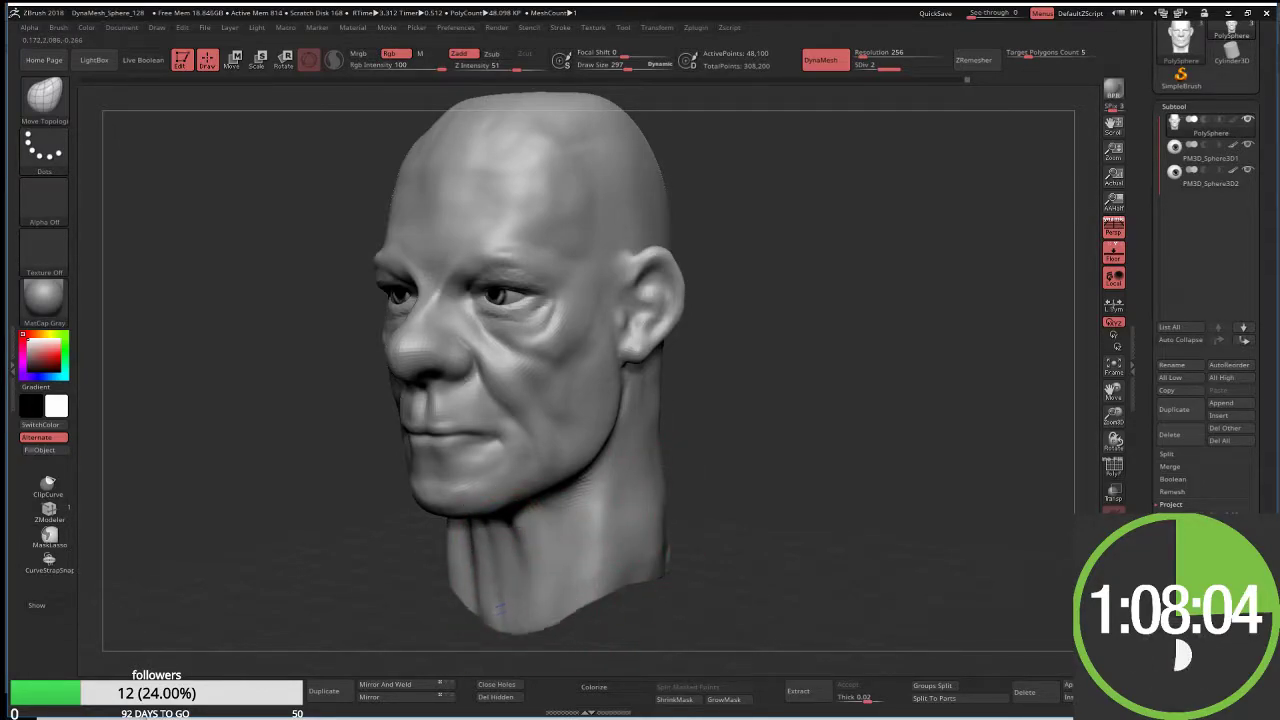
Step: From the front, reshape the side of the face toward the cheek at size 215
mouse_move(677, 594)
left_mouse_down()
mouse_move(734, 472)
mouse_move(303, 455)
mouse_move(323, 397)
left_mouse_up()
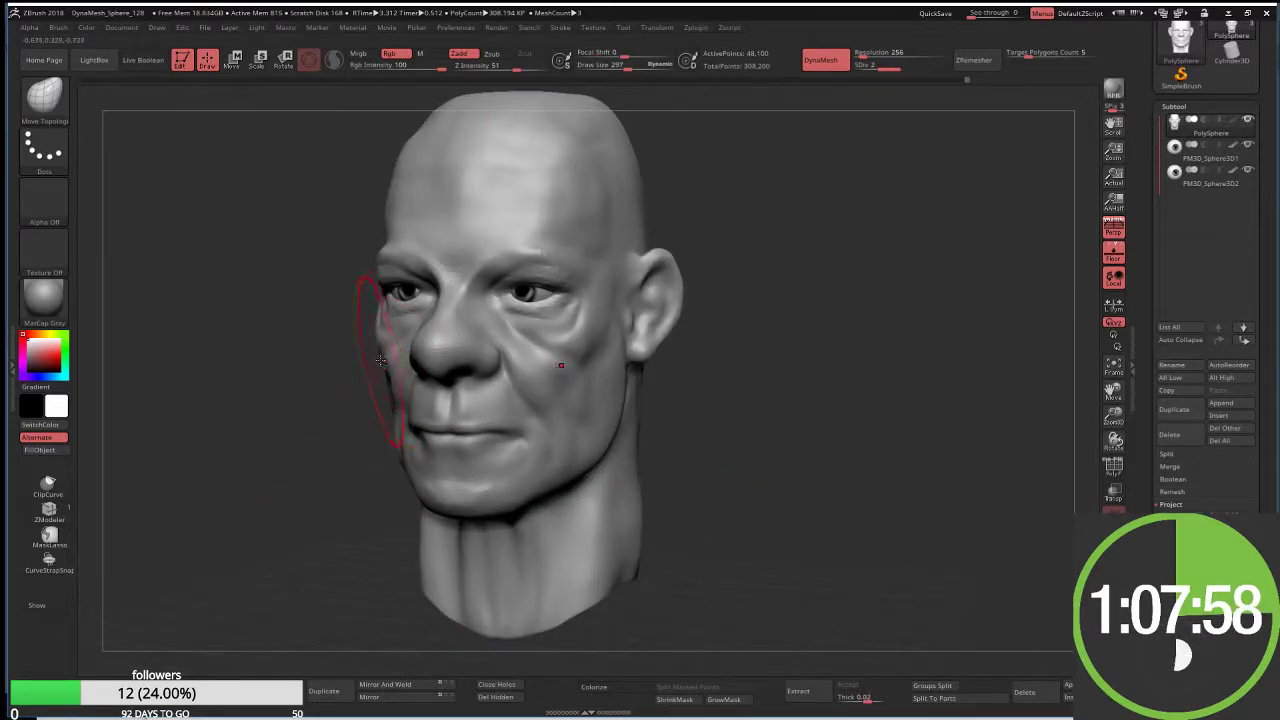
key("s")
mouse_move(381, 362)
left_mouse_down()
mouse_move(370, 362)
mouse_move(370, 300)
left_mouse_up()
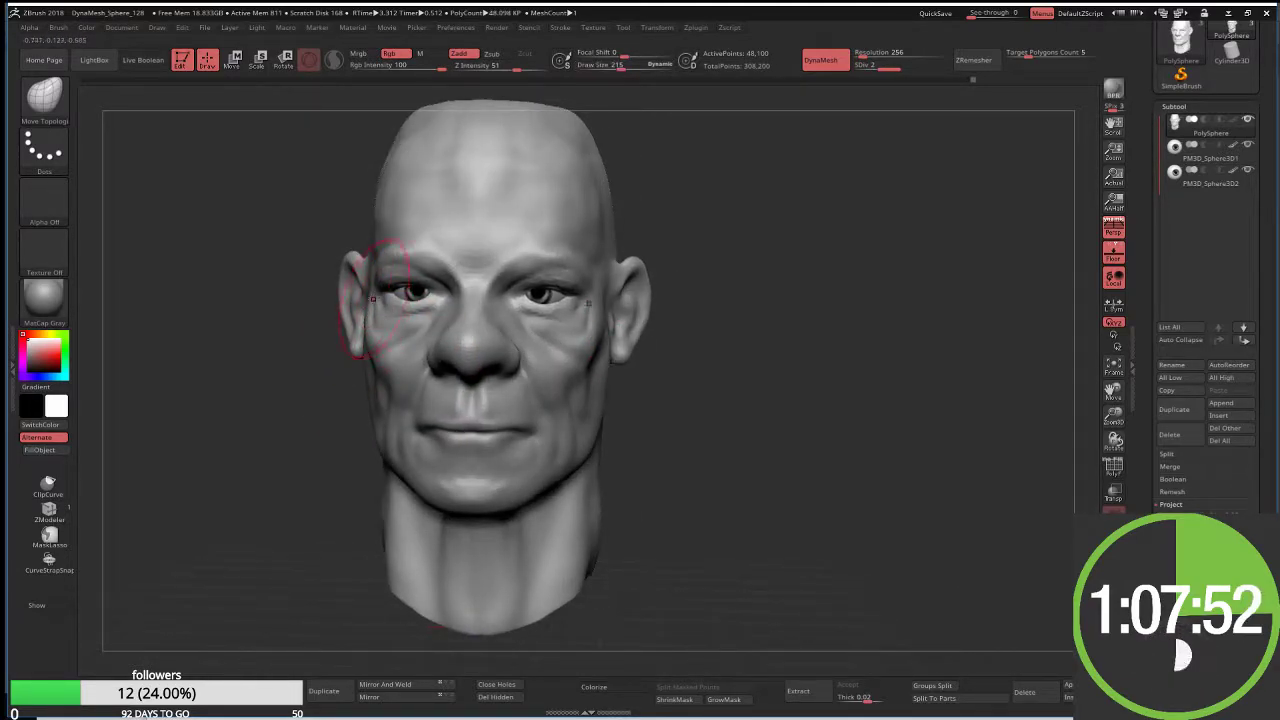
mouse_move(486, 248)
left_mouse_down()
mouse_move(556, 298)
mouse_move(556, 250)
left_mouse_up()
Step: Build up clay over the right brow, then refine both eye sockets at brush size 39
key("b")
key("c")
key("b")
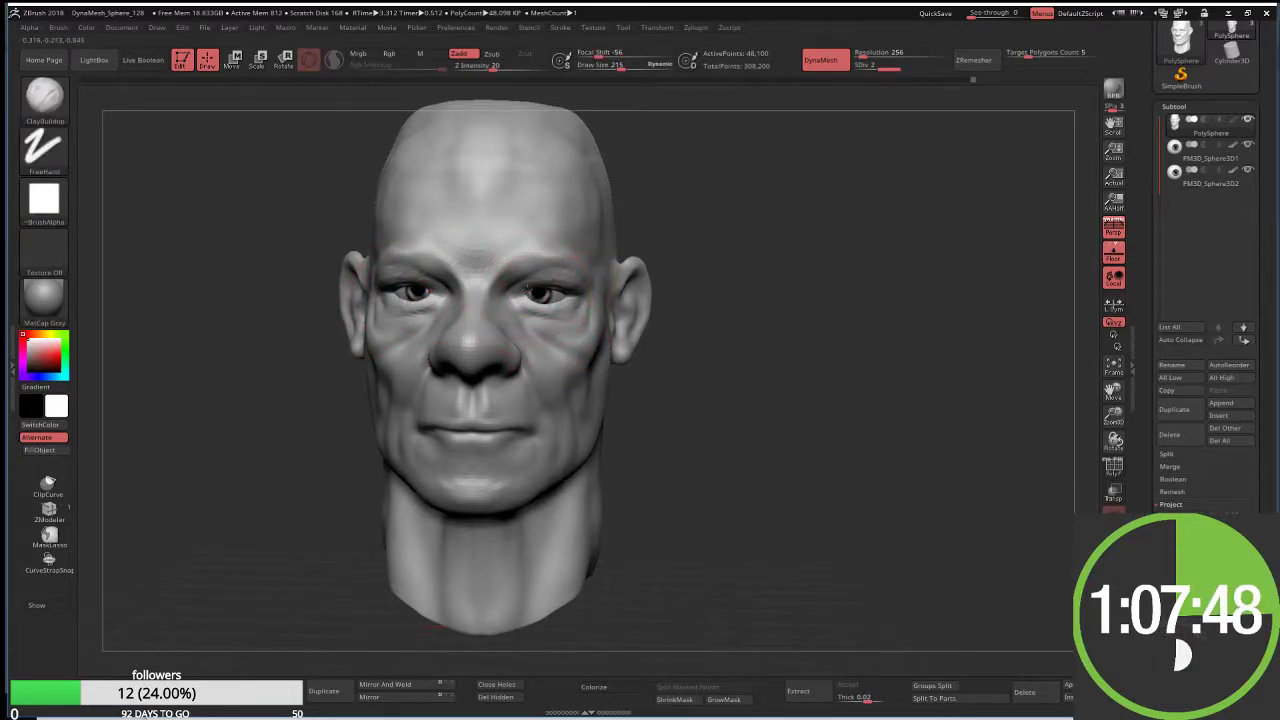
right_click_drag(556, 260, 568, 311, "ctrl")
key("s")
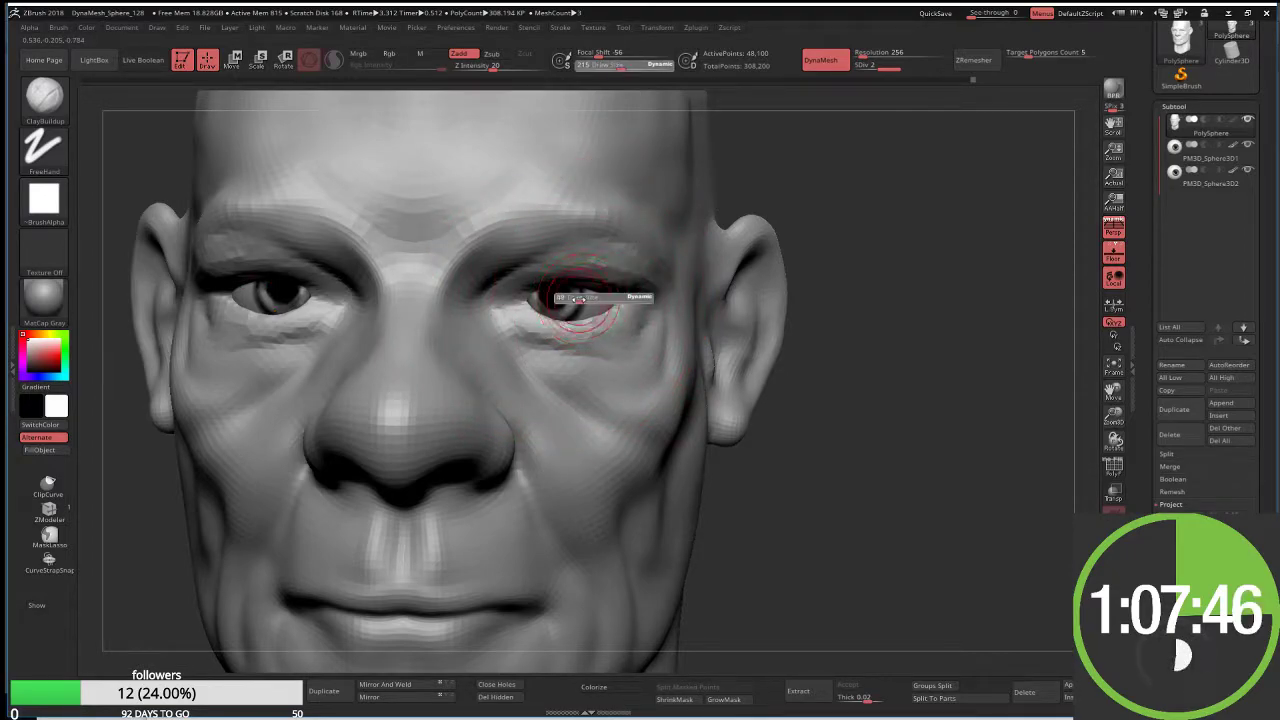
left_click_drag(567, 300, 537, 298)
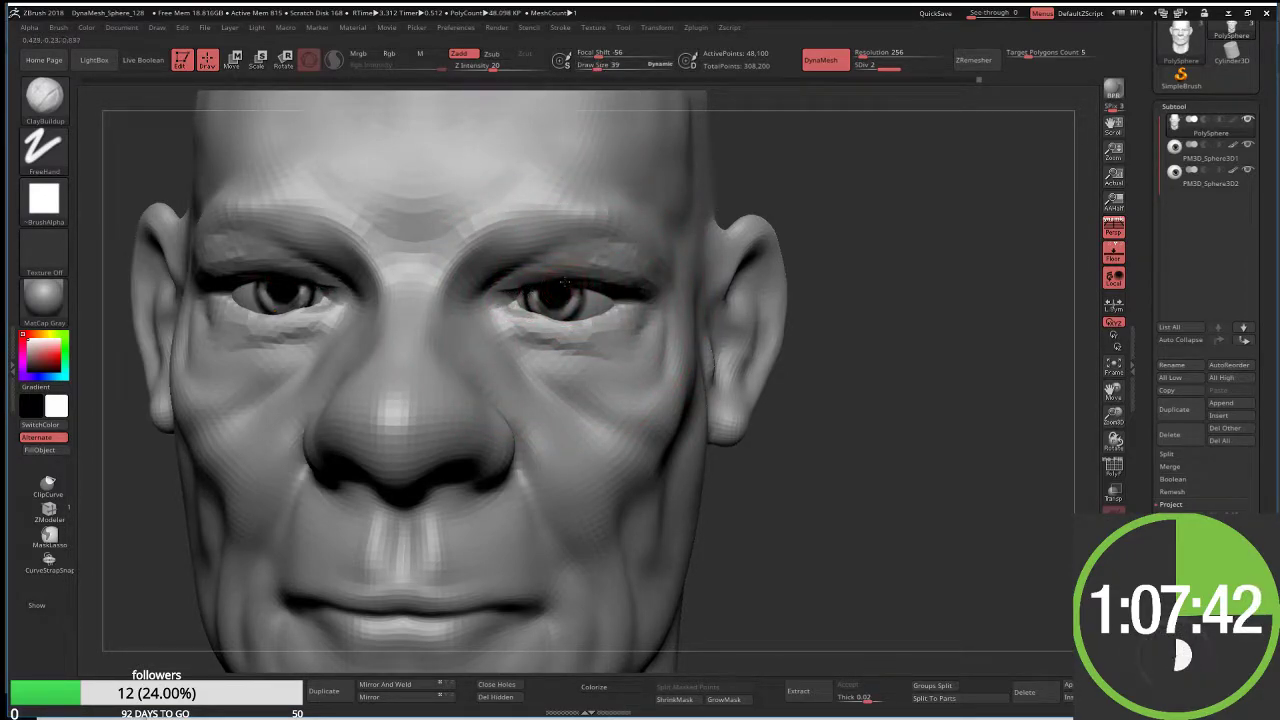
mouse_move(565, 282)
left_mouse_down()
mouse_move(490, 304)
mouse_move(590, 335)
left_mouse_up()
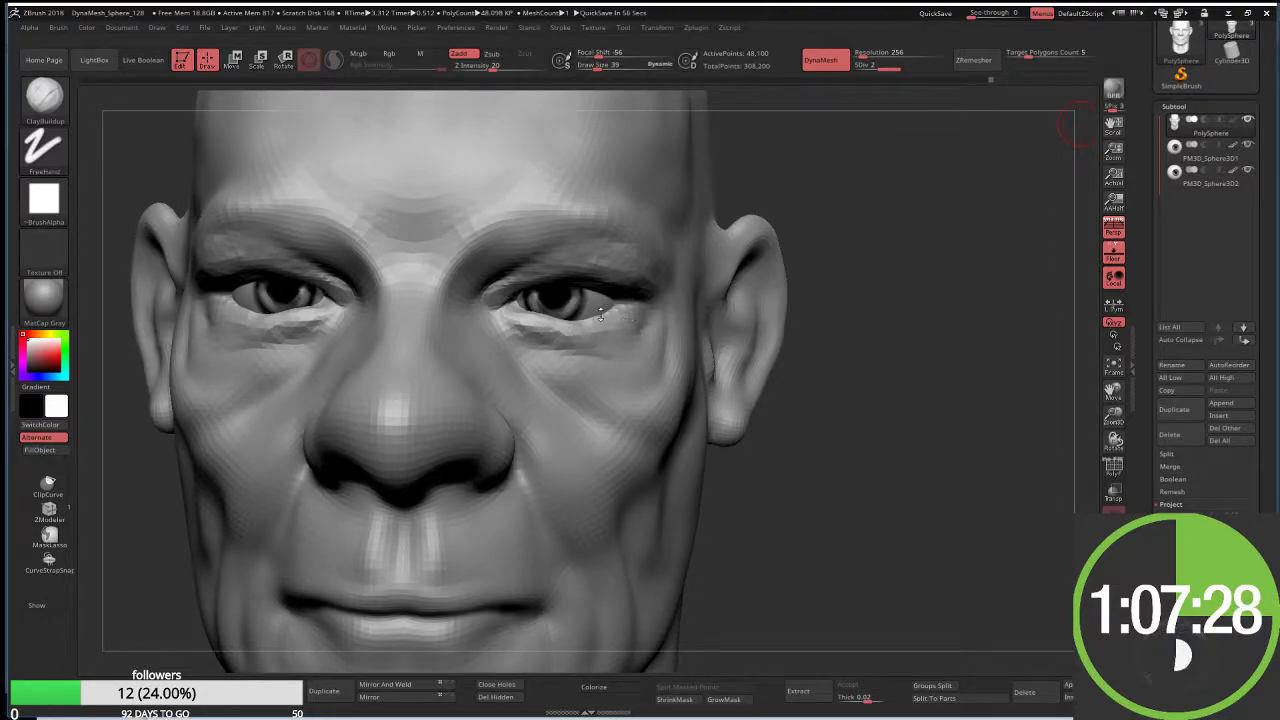
Step: With DamStandard, carve creases along the lower eyelid, under-eye bag and upper eyelid
key("b")
key("f")
key("l")
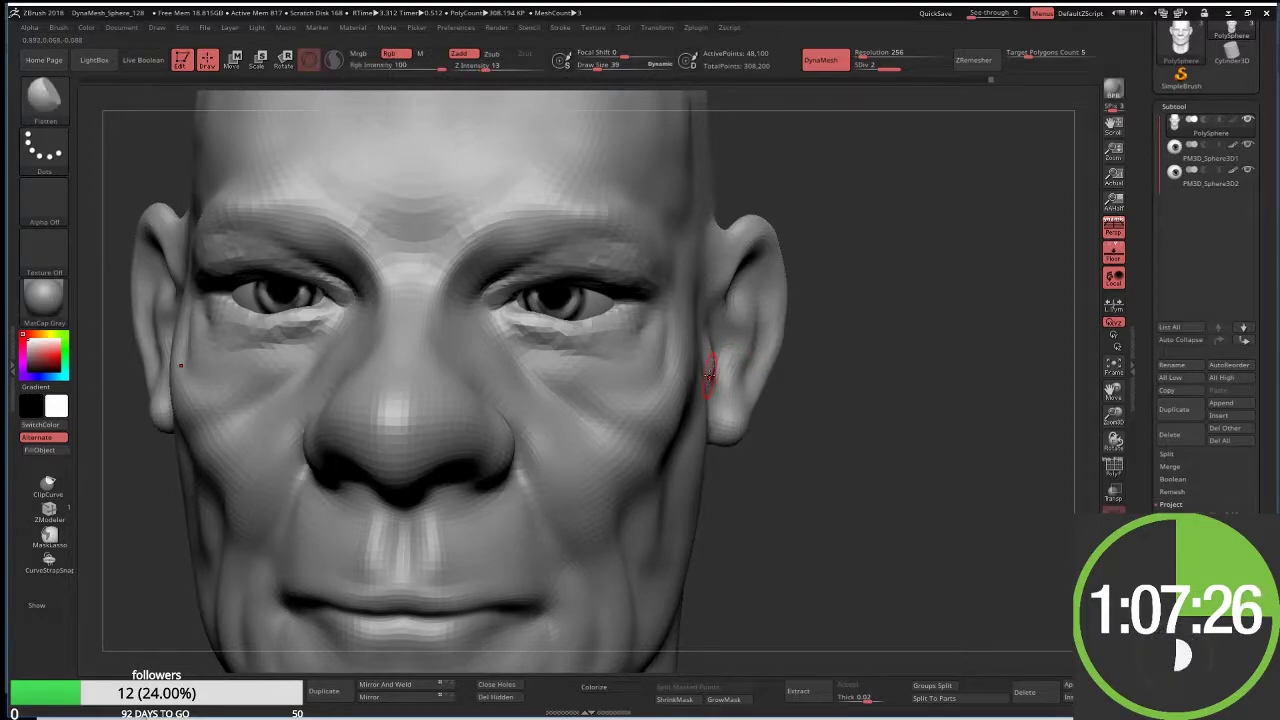
key("b")
key("d")
key("s")
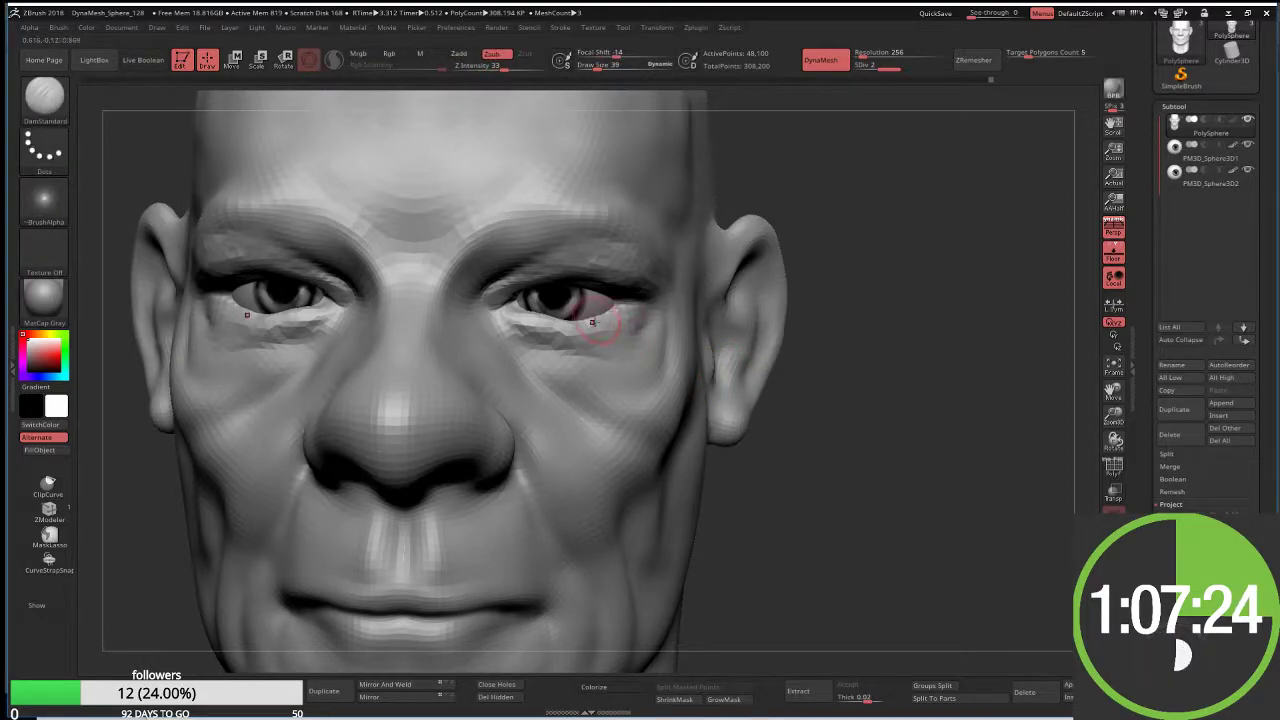
left_click_drag(512, 322, 597, 343)
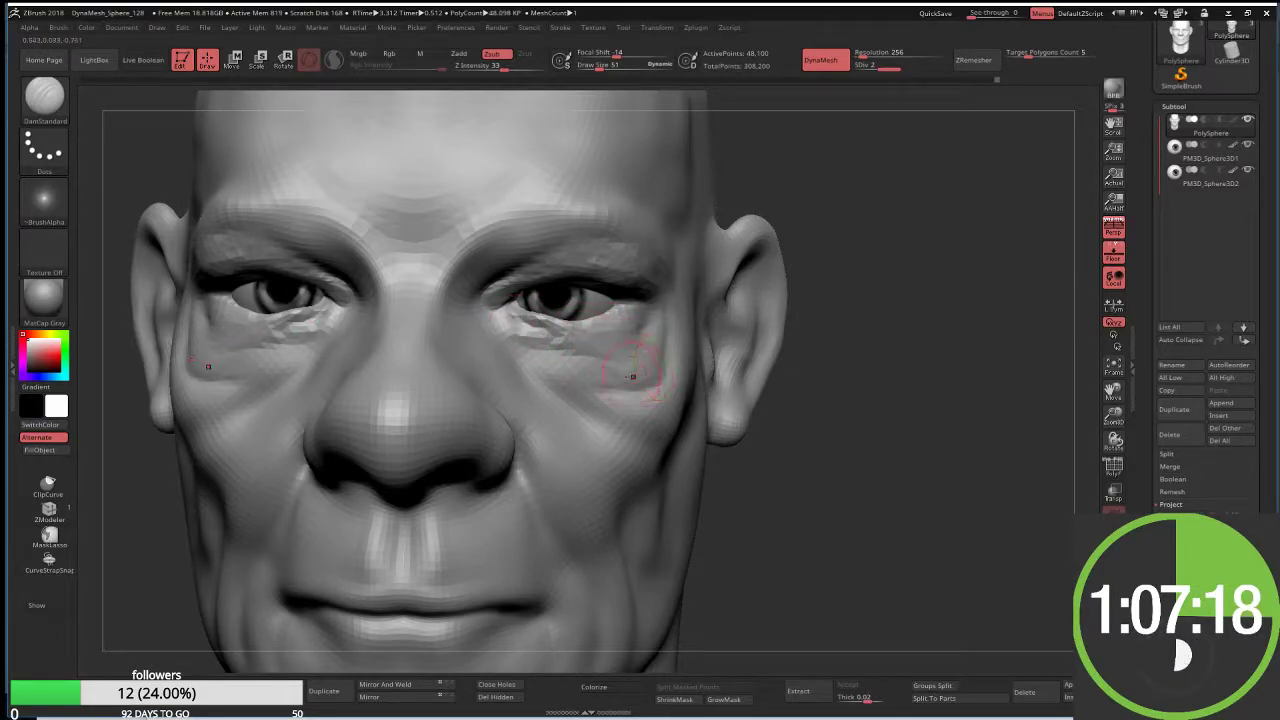
left_click_drag(660, 345, 600, 384)
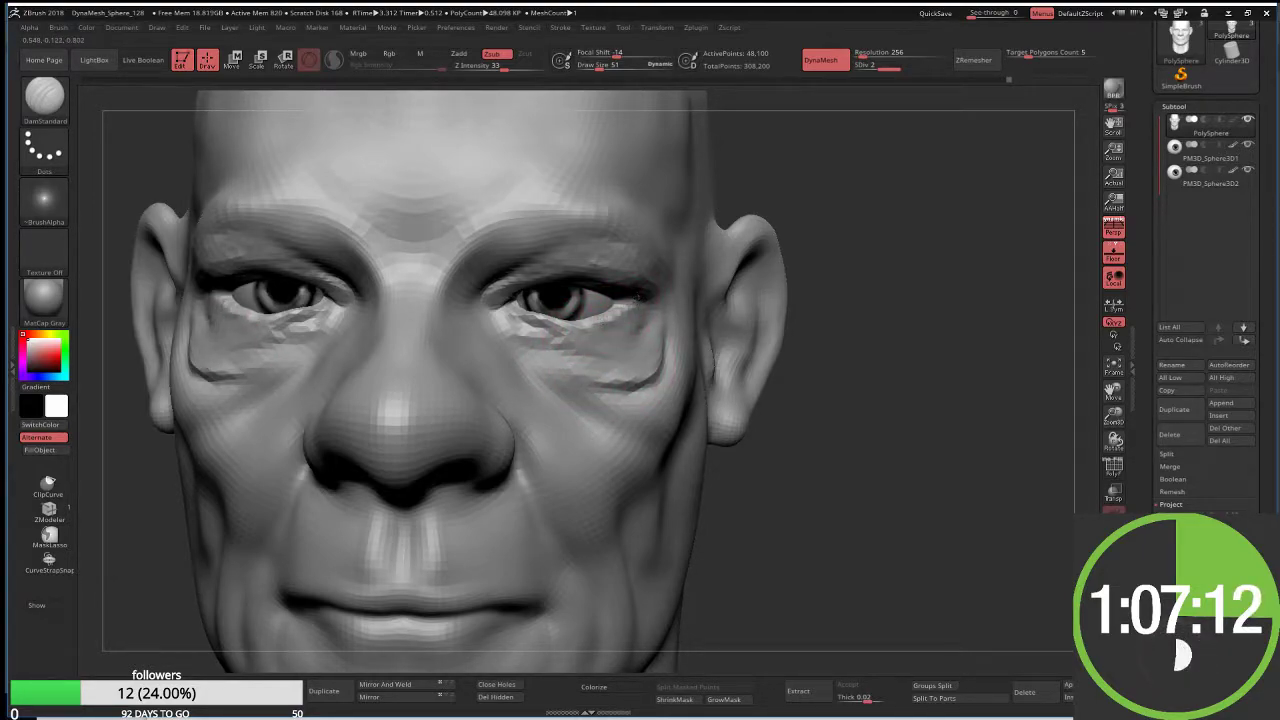
left_click_drag(834, 257, 729, 232)
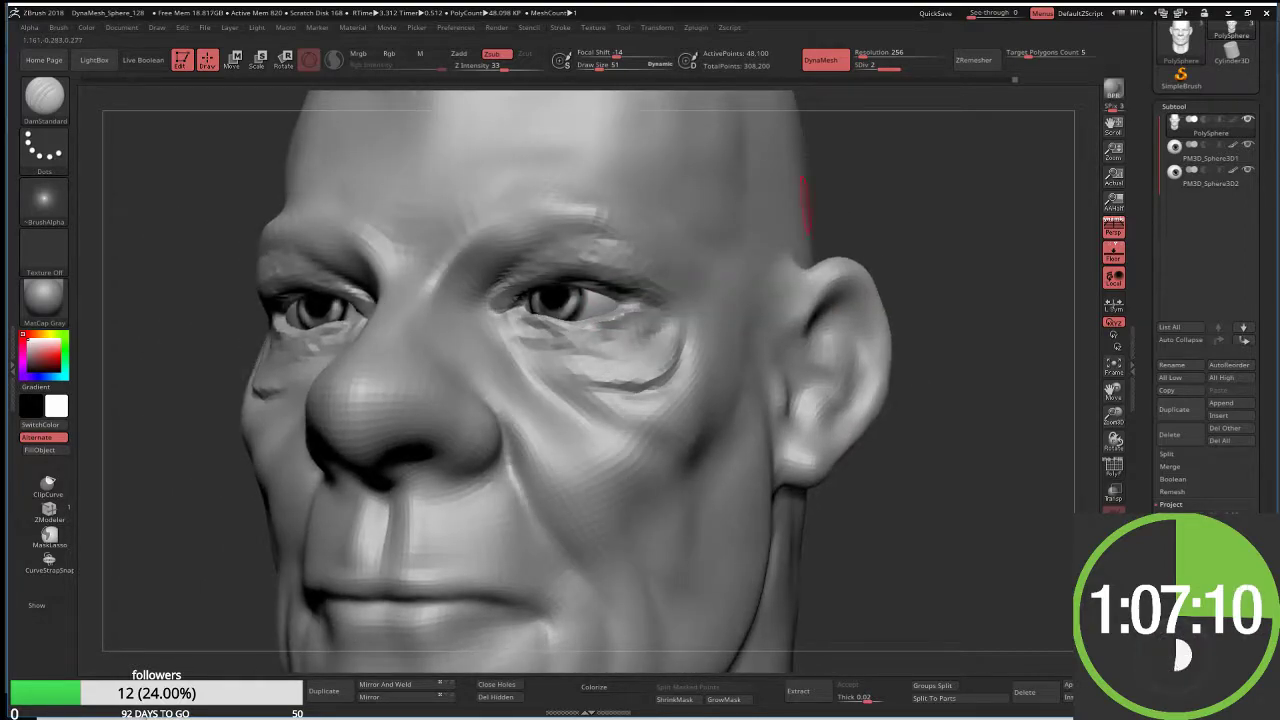
left_click_drag(903, 209, 655, 223)
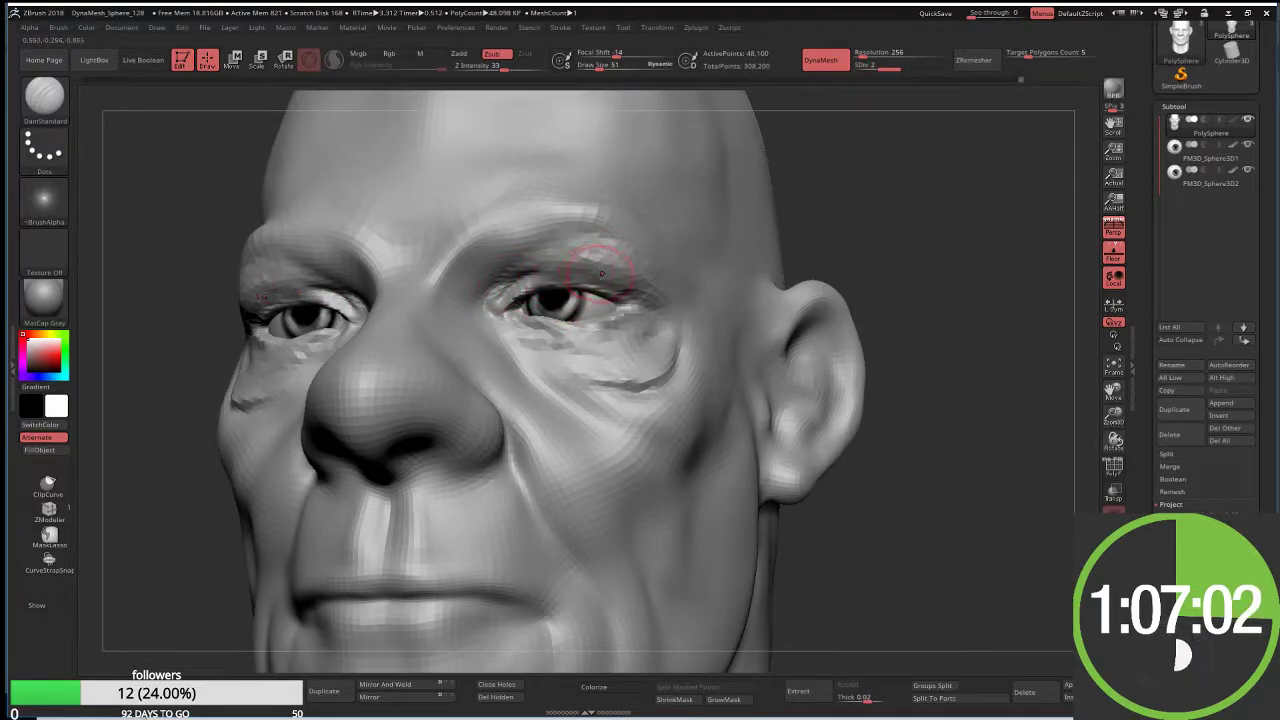
mouse_move(606, 277)
left_mouse_down()
mouse_move(632, 295)
mouse_move(560, 276)
left_mouse_up()
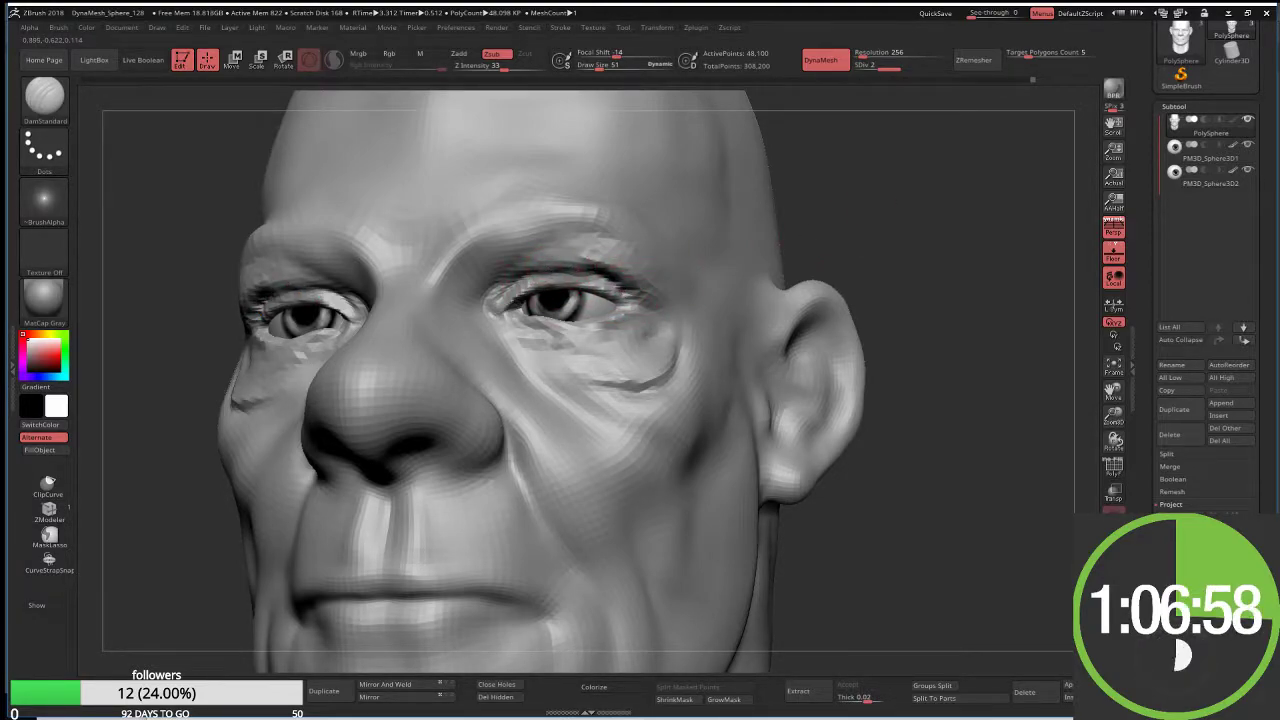
Step: Carve deep nasolabial grooves down both cheeks
left_click_drag(880, 220, 908, 206, "shift")
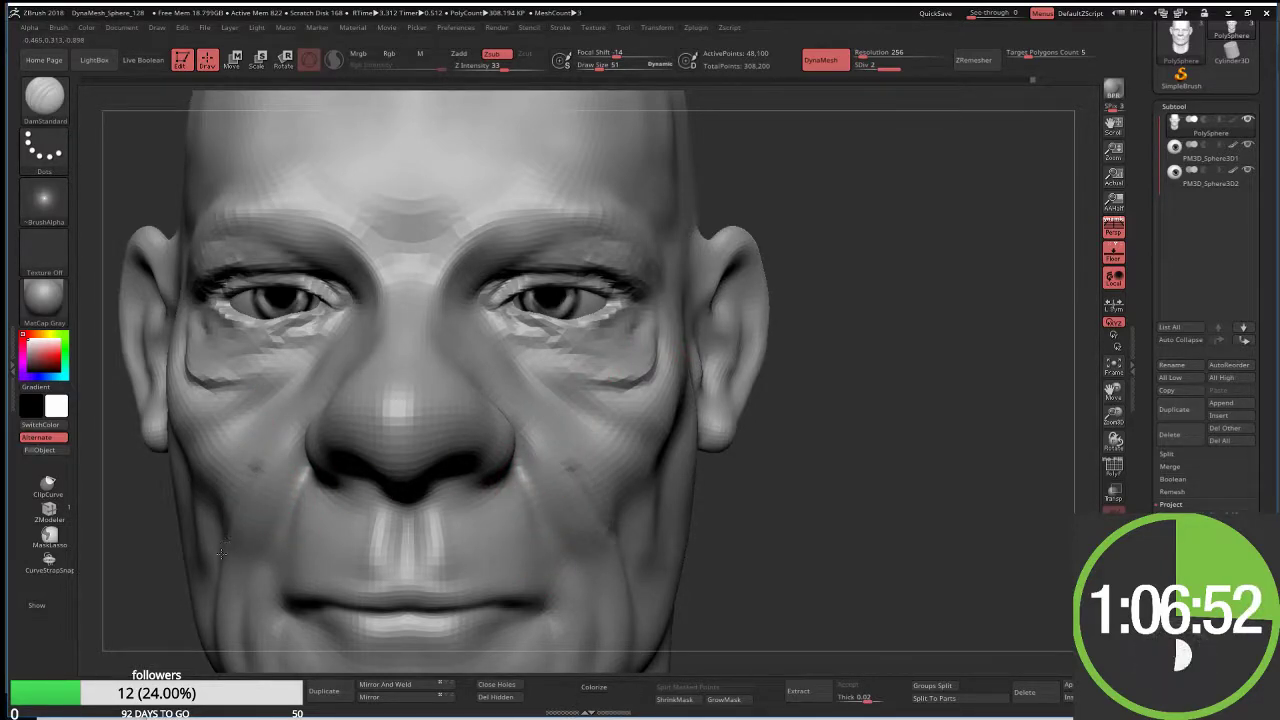
left_click_drag(565, 458, 625, 565)
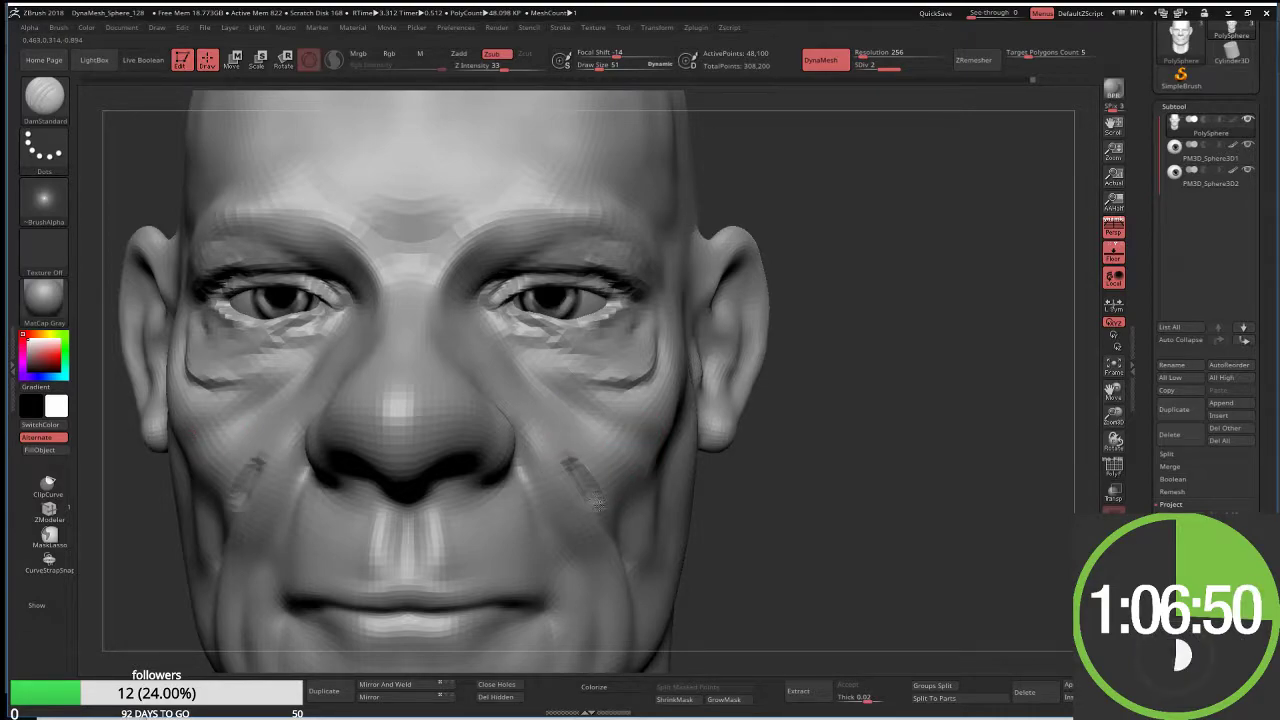
mouse_move(723, 509)
right_mouse_down("alt")
mouse_move(697, 338)
mouse_move(669, 326)
right_mouse_up("alt")
left_click_drag(669, 326, 692, 464)
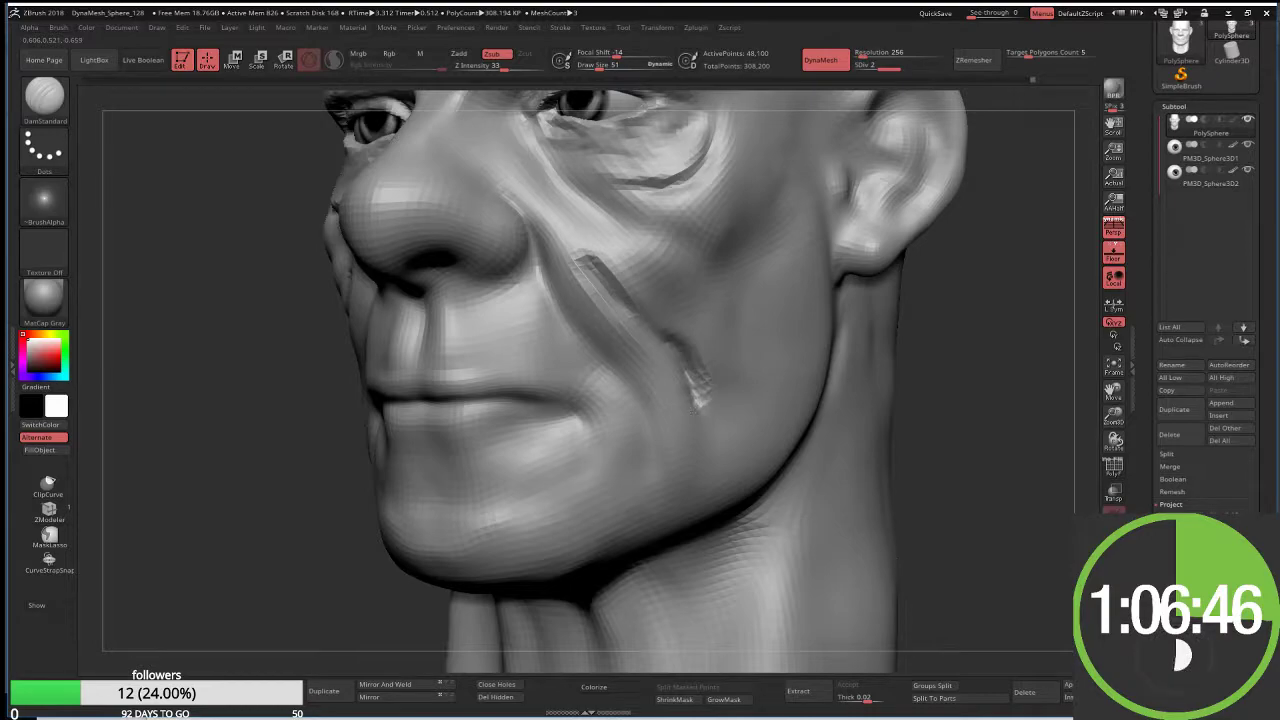
mouse_move(754, 410)
right_mouse_down("ctrl")
mouse_move(700, 380)
mouse_move(469, 426)
right_mouse_up("ctrl")
key("space")
left_click_drag(490, 400, 513, 382)
mouse_move(513, 382)
right_mouse_down()
mouse_move(537, 357)
mouse_move(517, 351)
right_mouse_up()
key("s")
left_click_drag(490, 348, 474, 349)
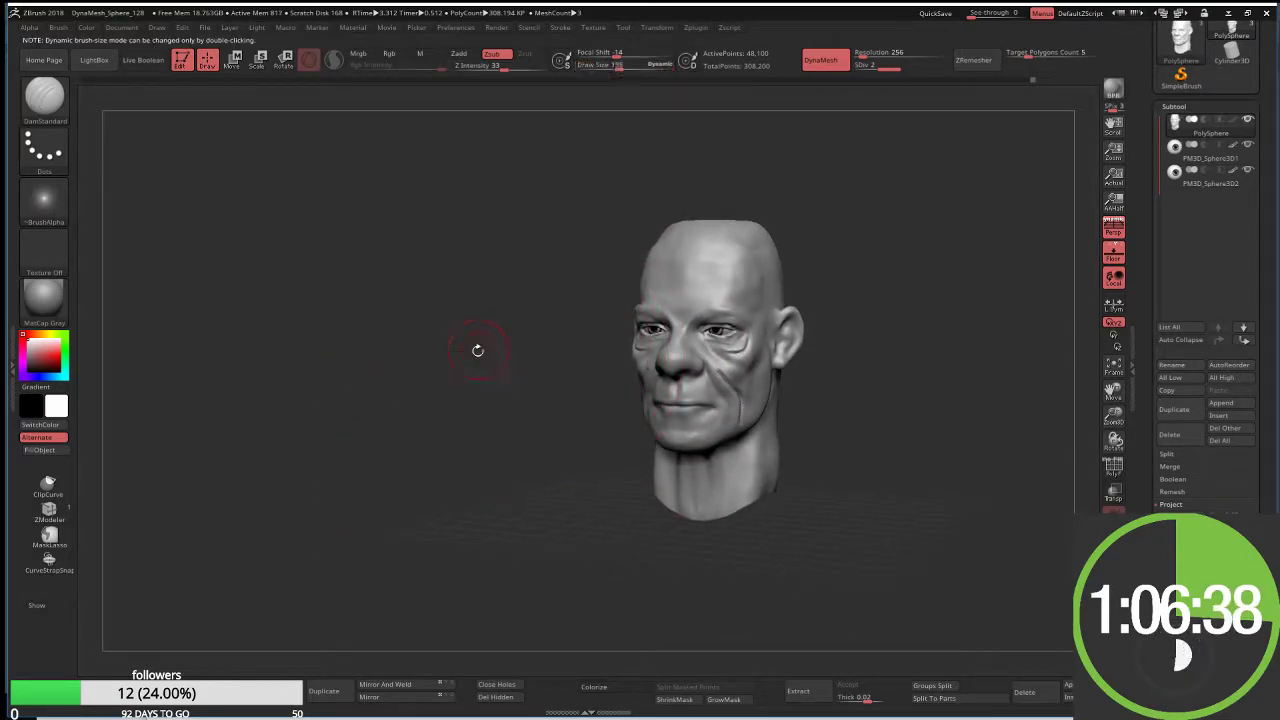
right_click_drag(474, 349, 505, 447)
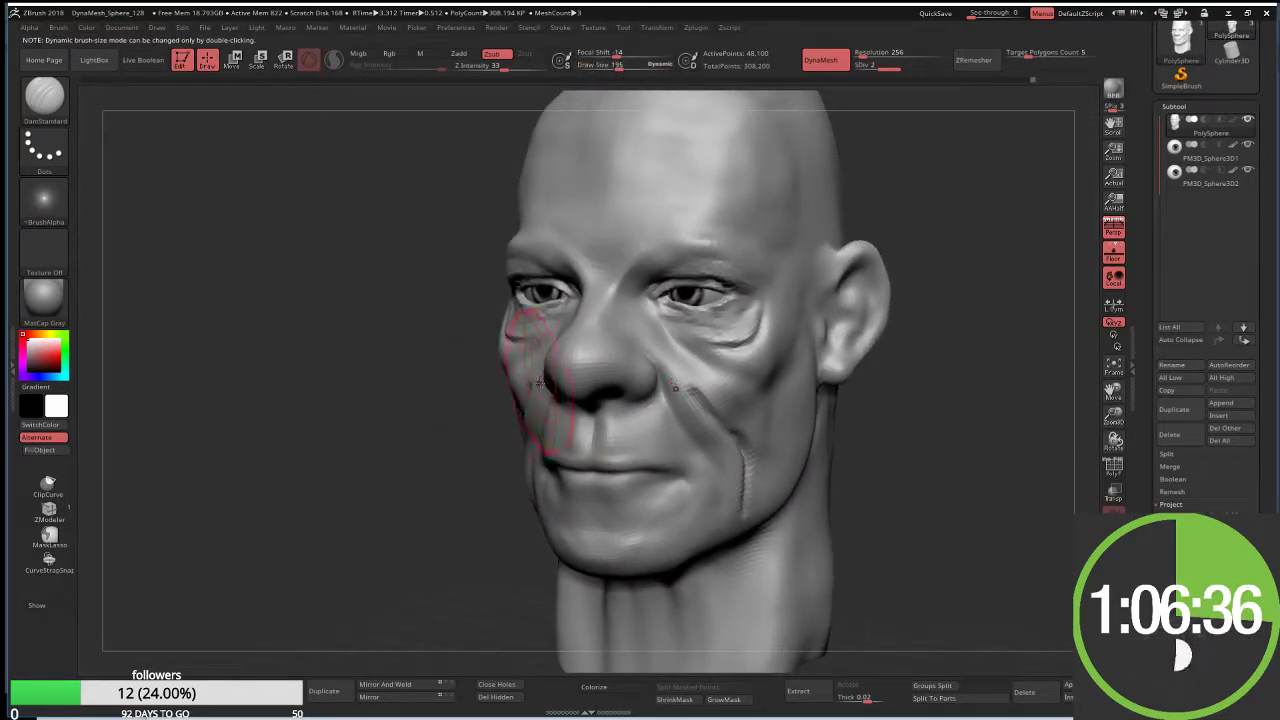
Step: Smooth the brow above the right eye and between the eyes with Move Topological at size 81
key("b")
key("m")
key("t")
key("s")
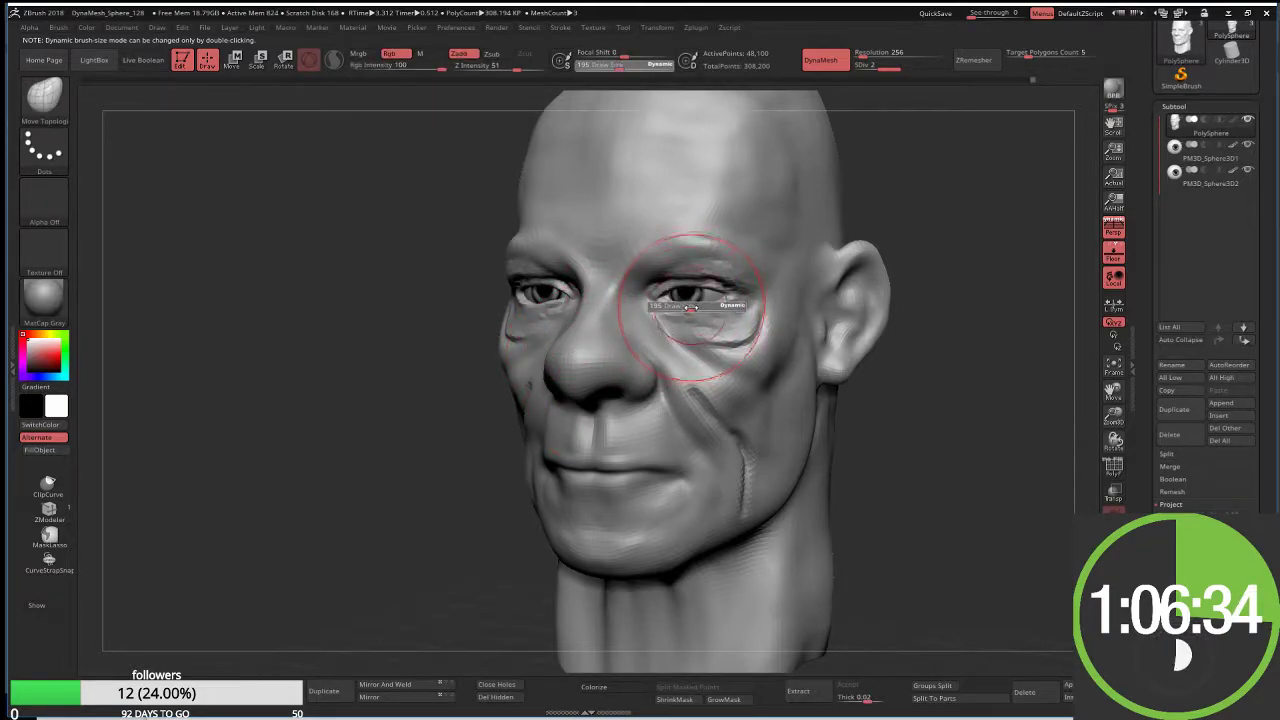
left_click_drag(690, 308, 676, 294)
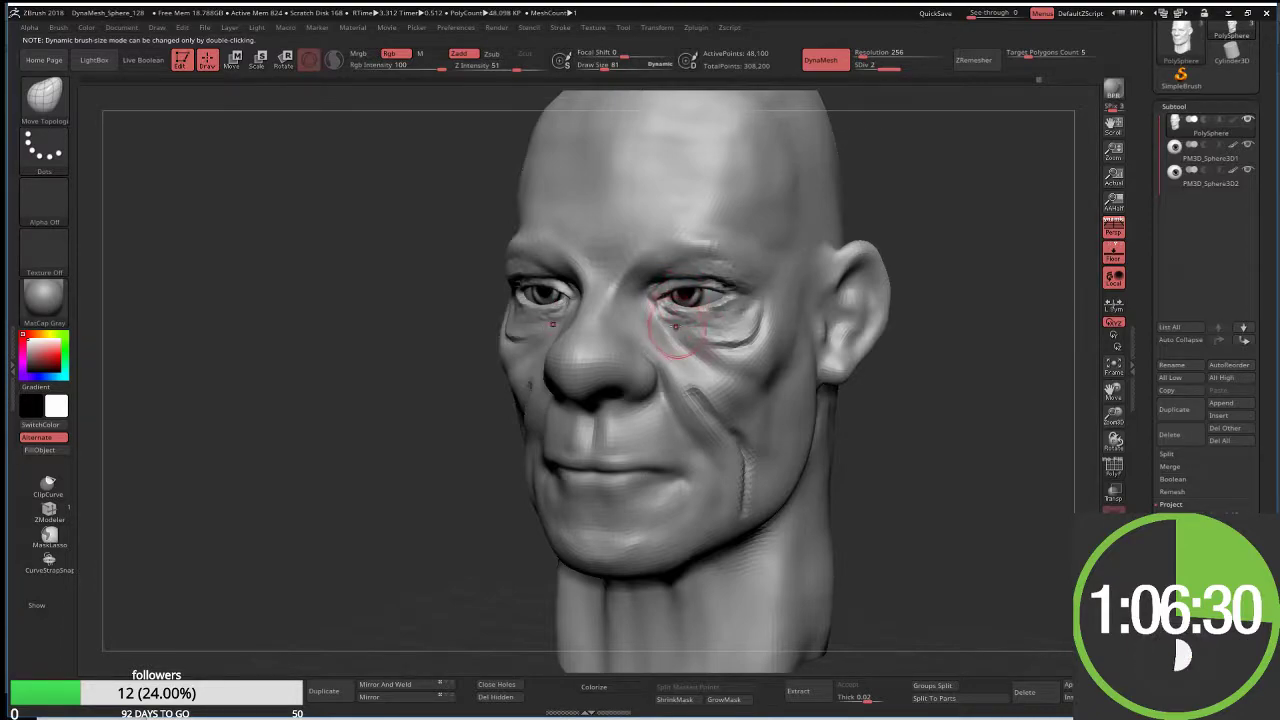
right_click_drag(676, 325, 686, 357, "ctrl")
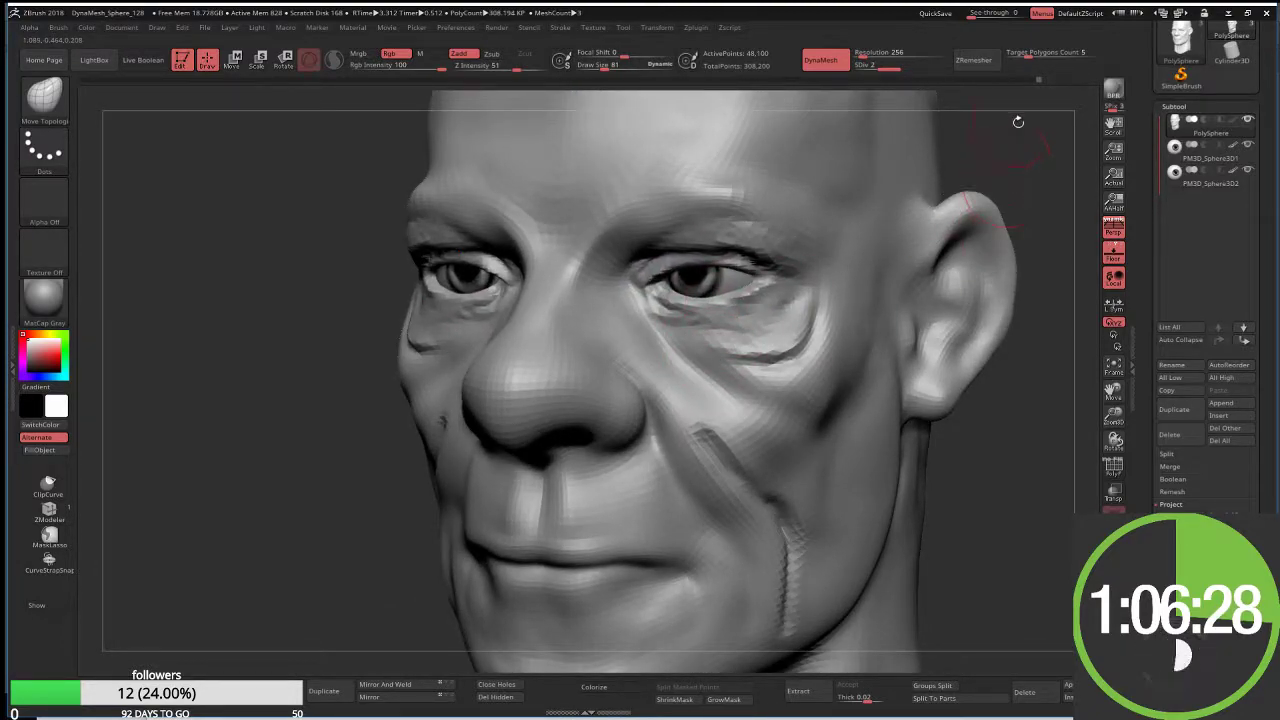
left_click_drag(1018, 121, 883, 173)
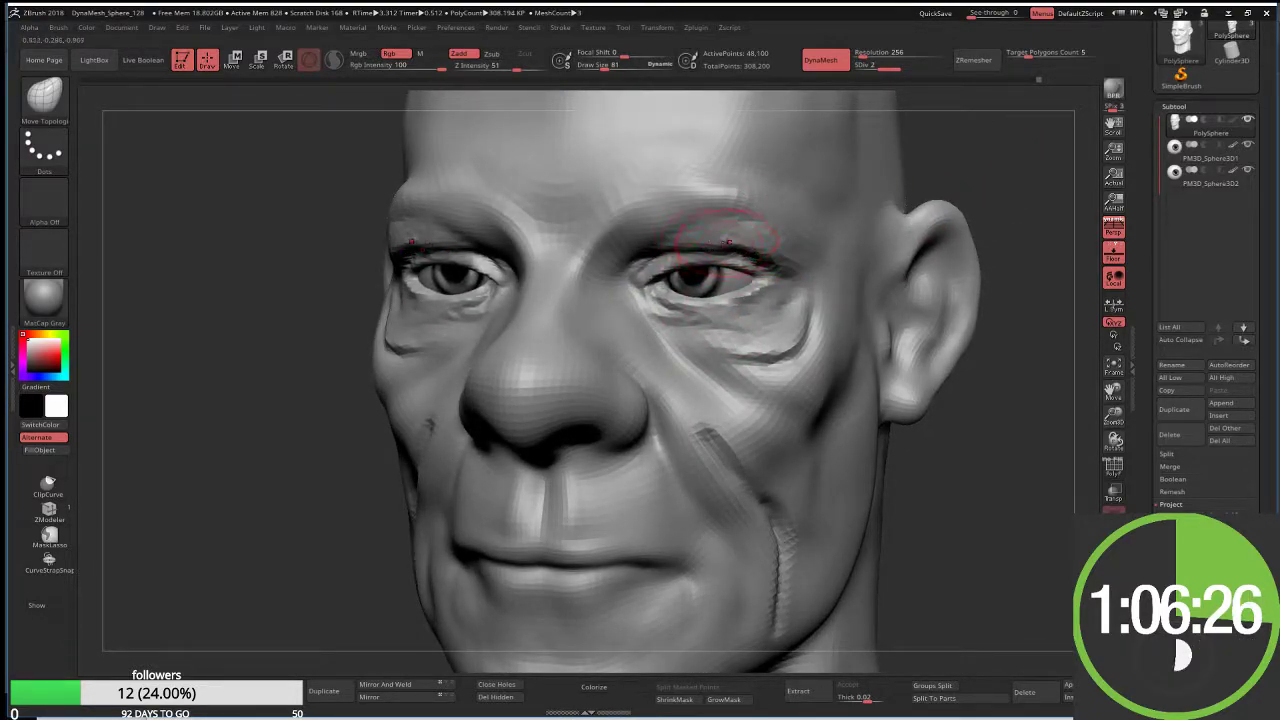
left_click_drag(732, 237, 757, 251, "shift")
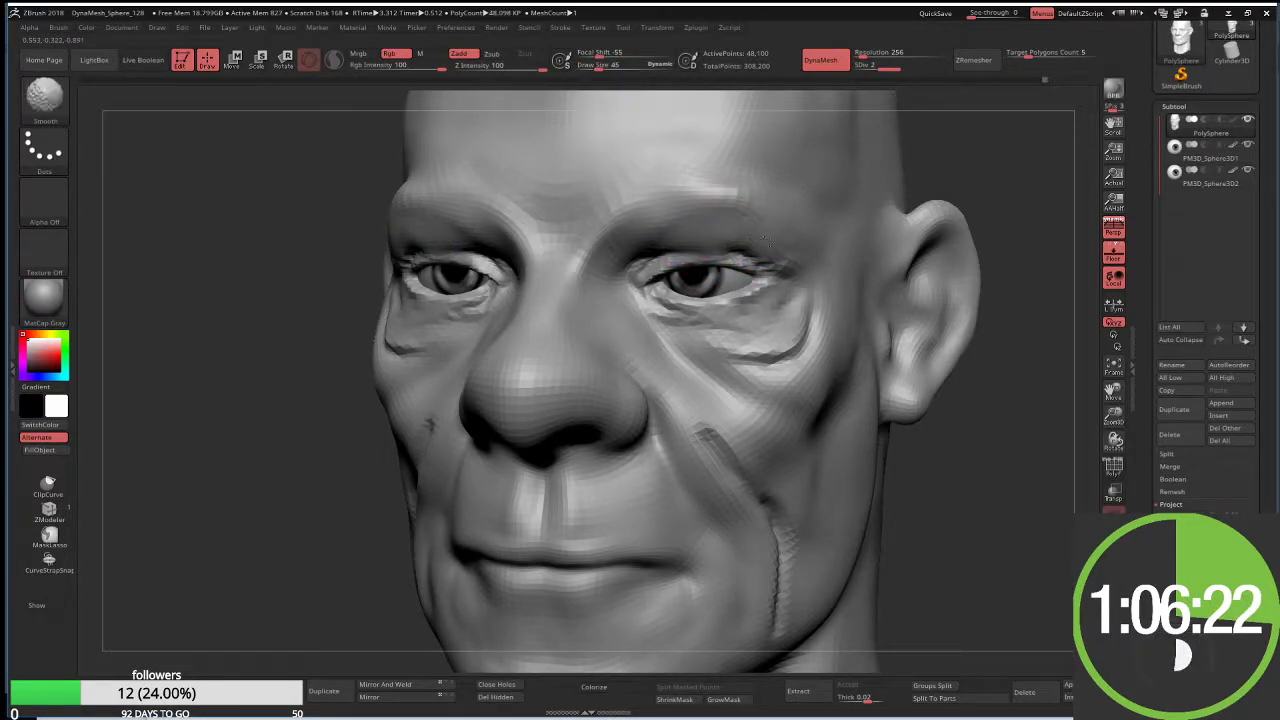
left_click_drag(648, 250, 636, 256, "shift")
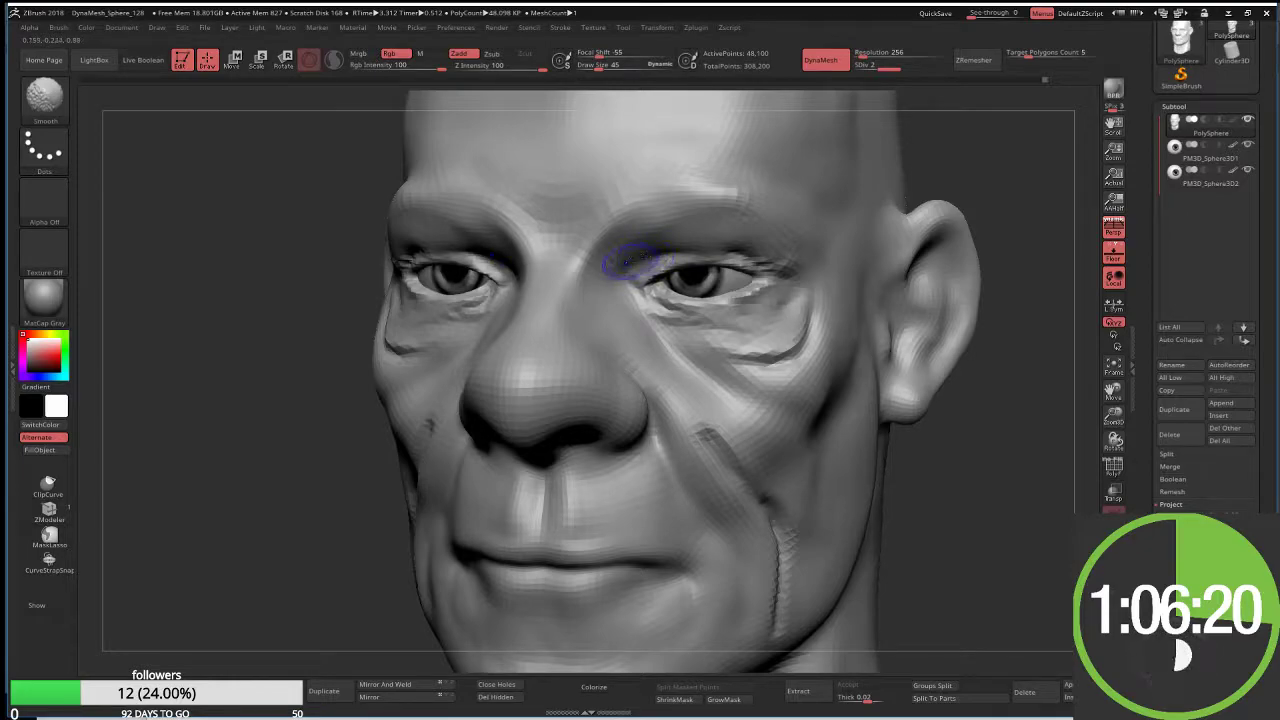
Step: Try the Inflate brush, return to Move Topological and inspect the eye area
key("b")
key("i")
key("n")
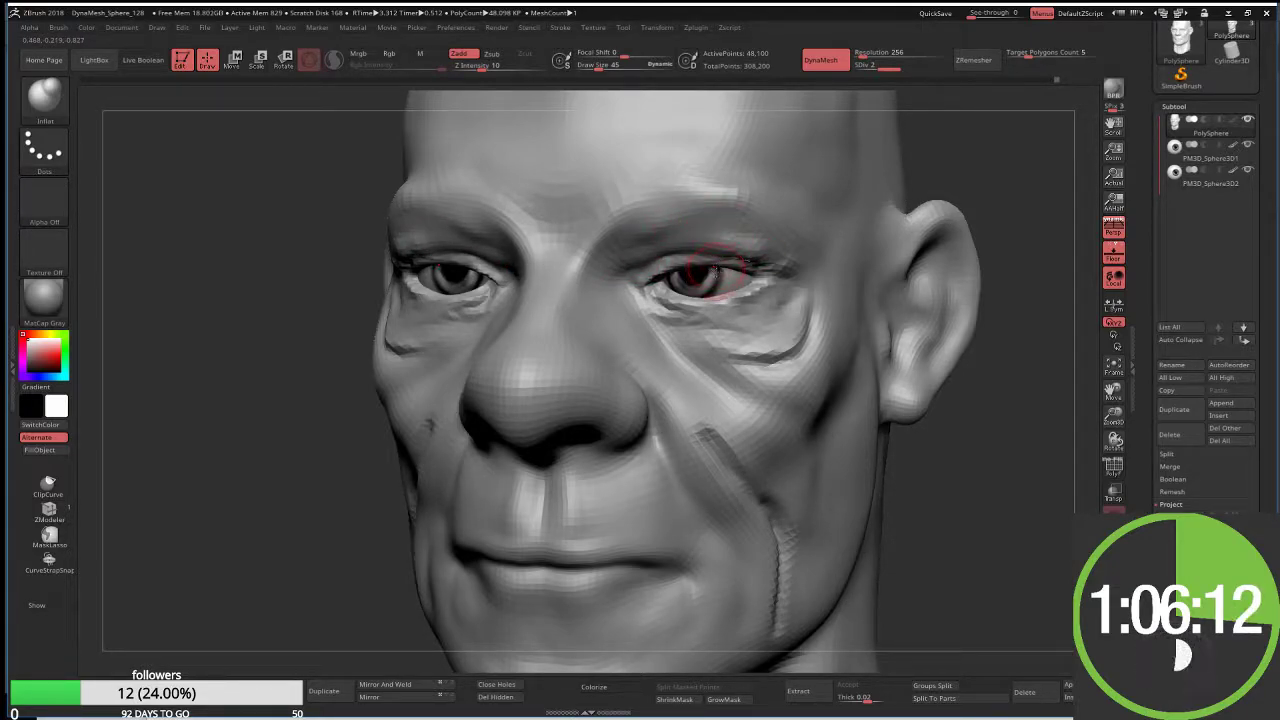
key("b")
key("m")
key("t")
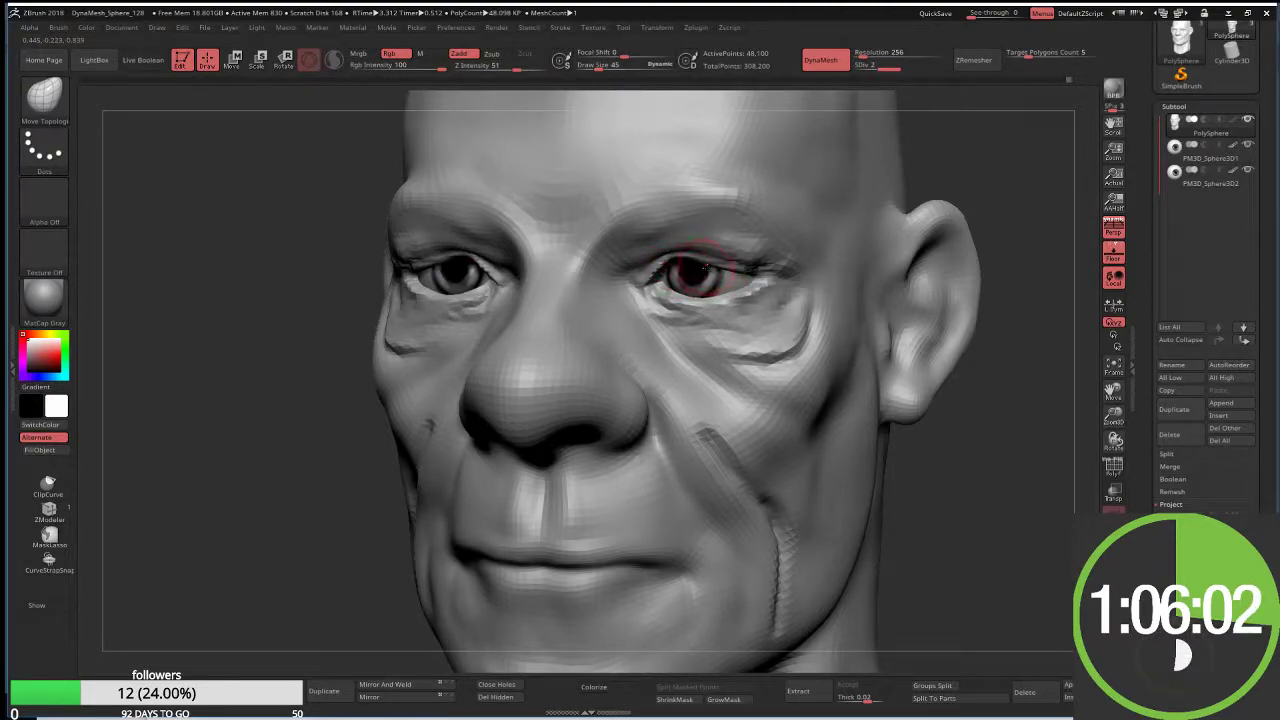
right_click_drag(810, 283, 824, 270)
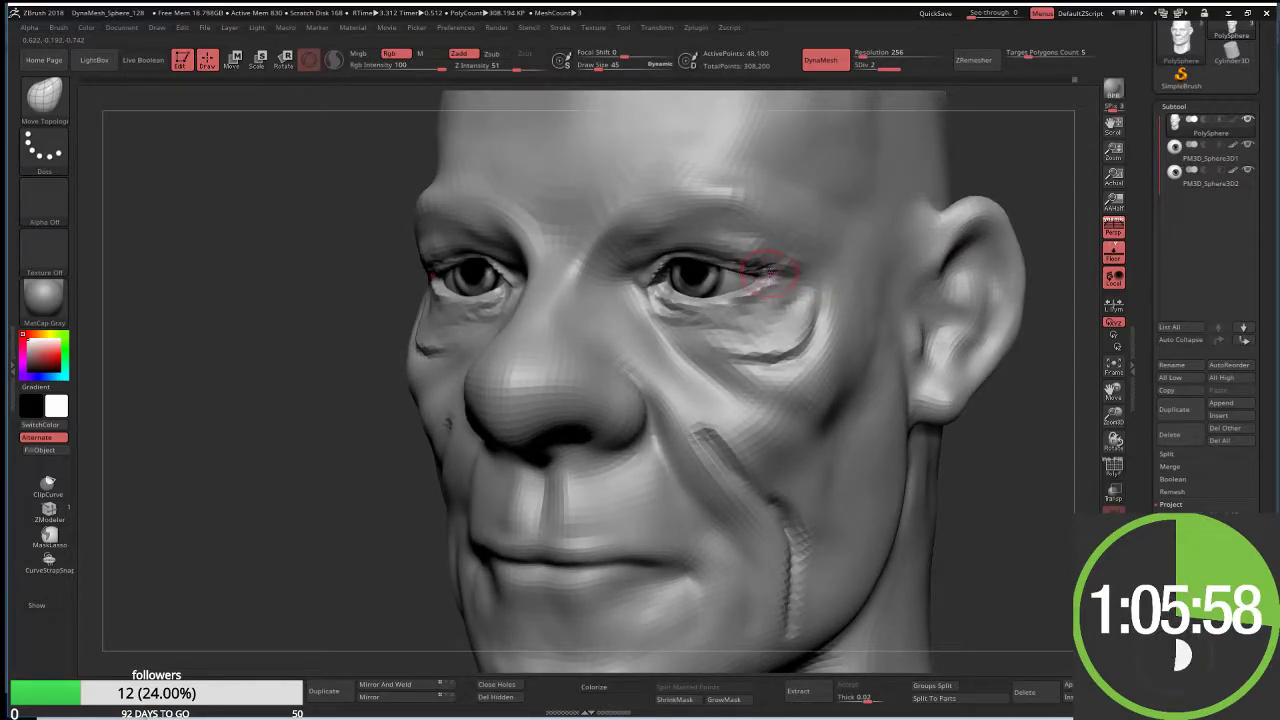
mouse_move(920, 171)
right_mouse_down()
mouse_move(983, 167)
mouse_move(777, 281)
right_mouse_up()
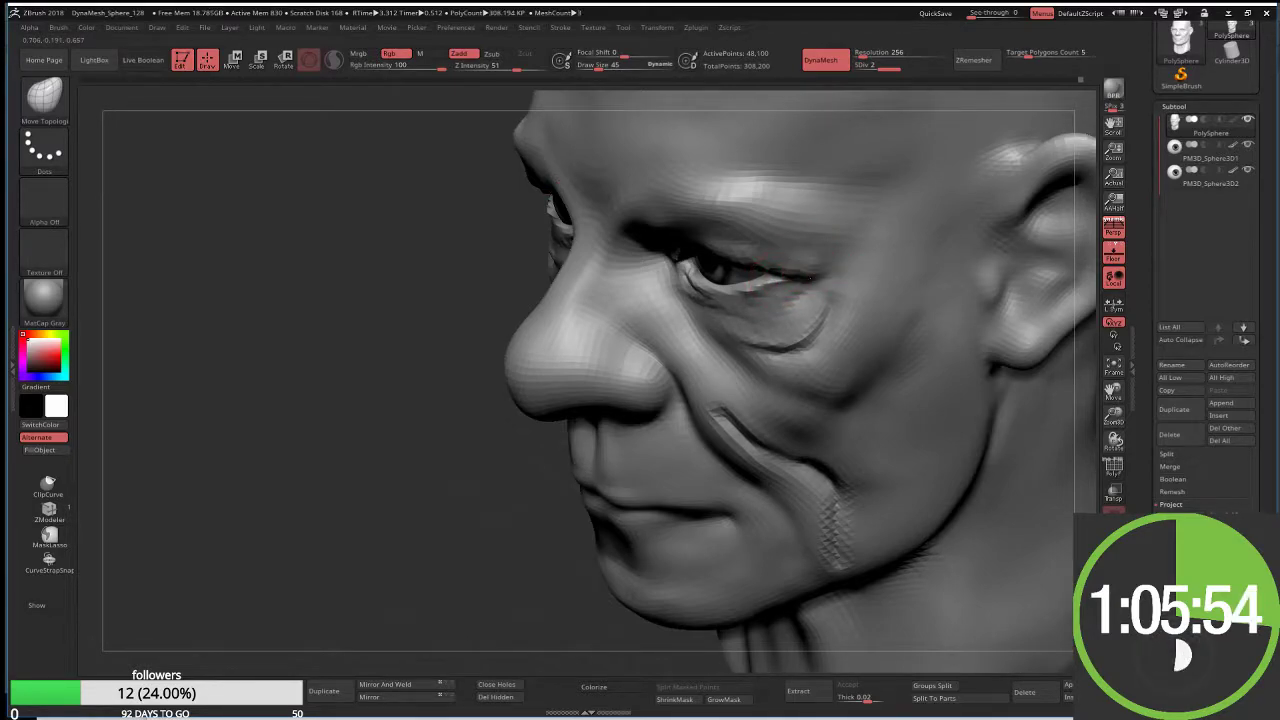
right_click_drag(466, 437, 478, 398)
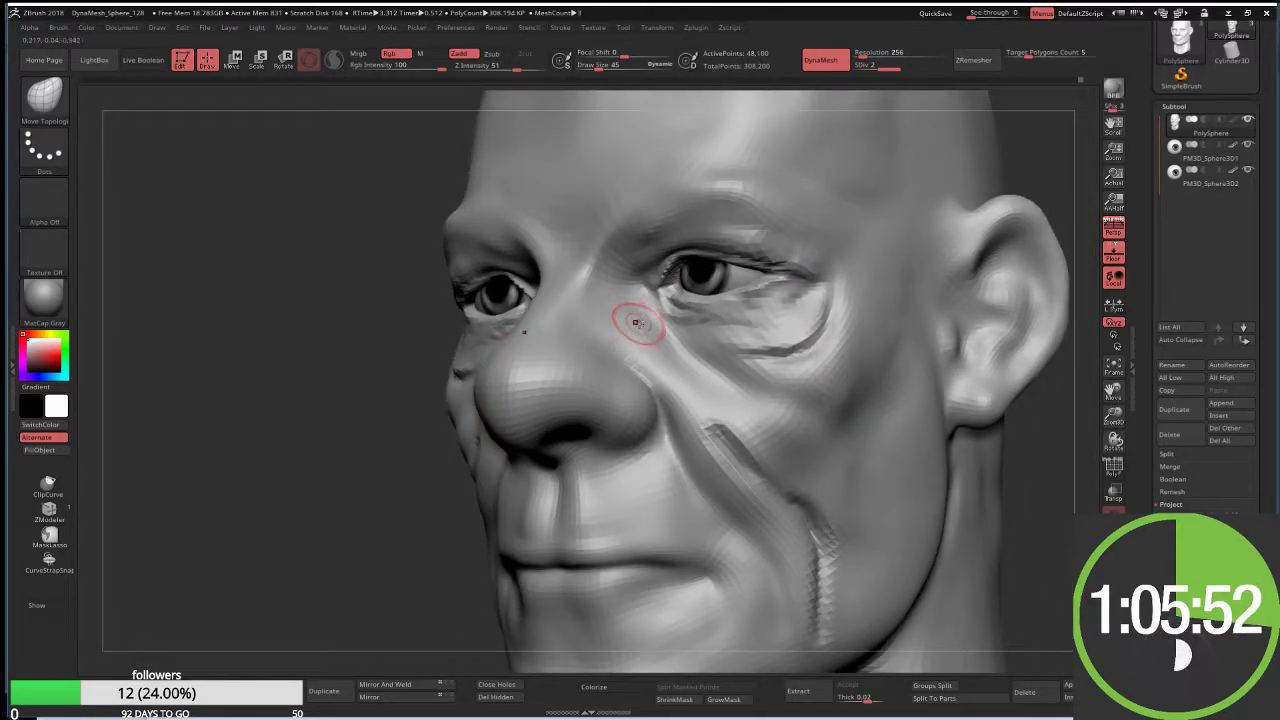
Step: Select the ClayBuildup brush and raise its size to 90
key("b")
key("i")
key("n")
key("b")
key("m")
key("t")
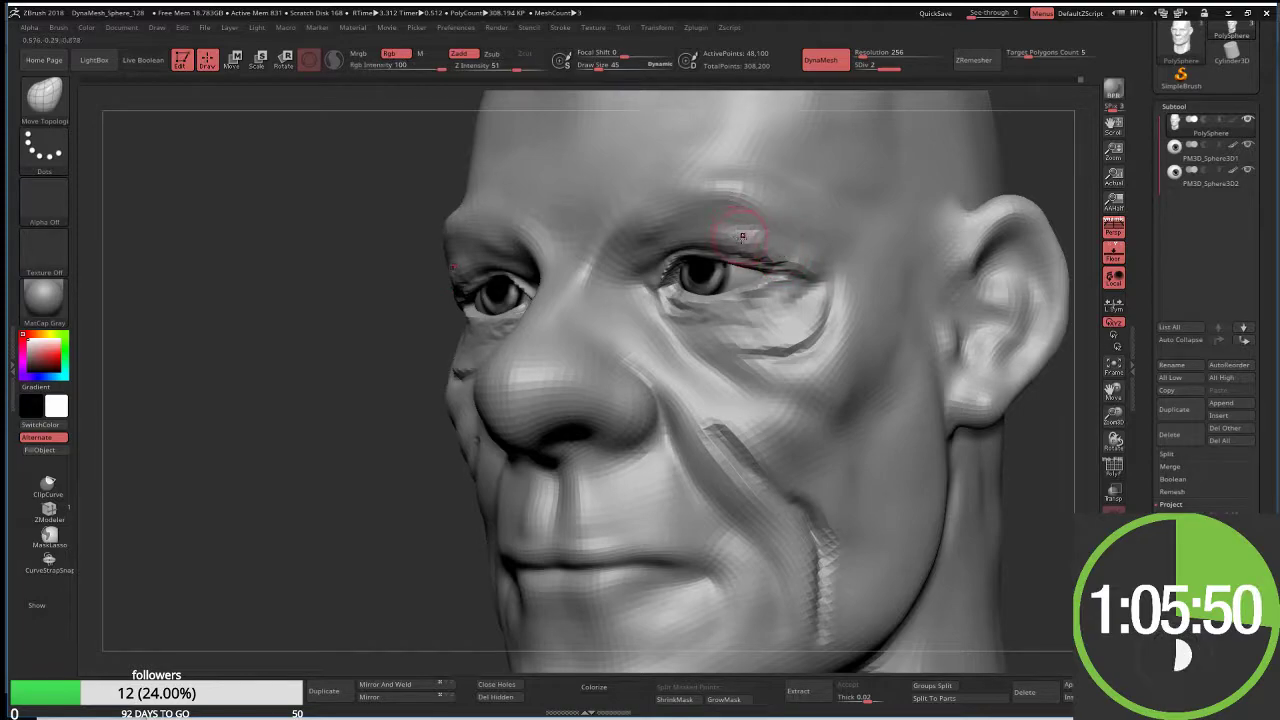
key("b")
key("c")
key("b")
key("bracketright")
key("bracketright")
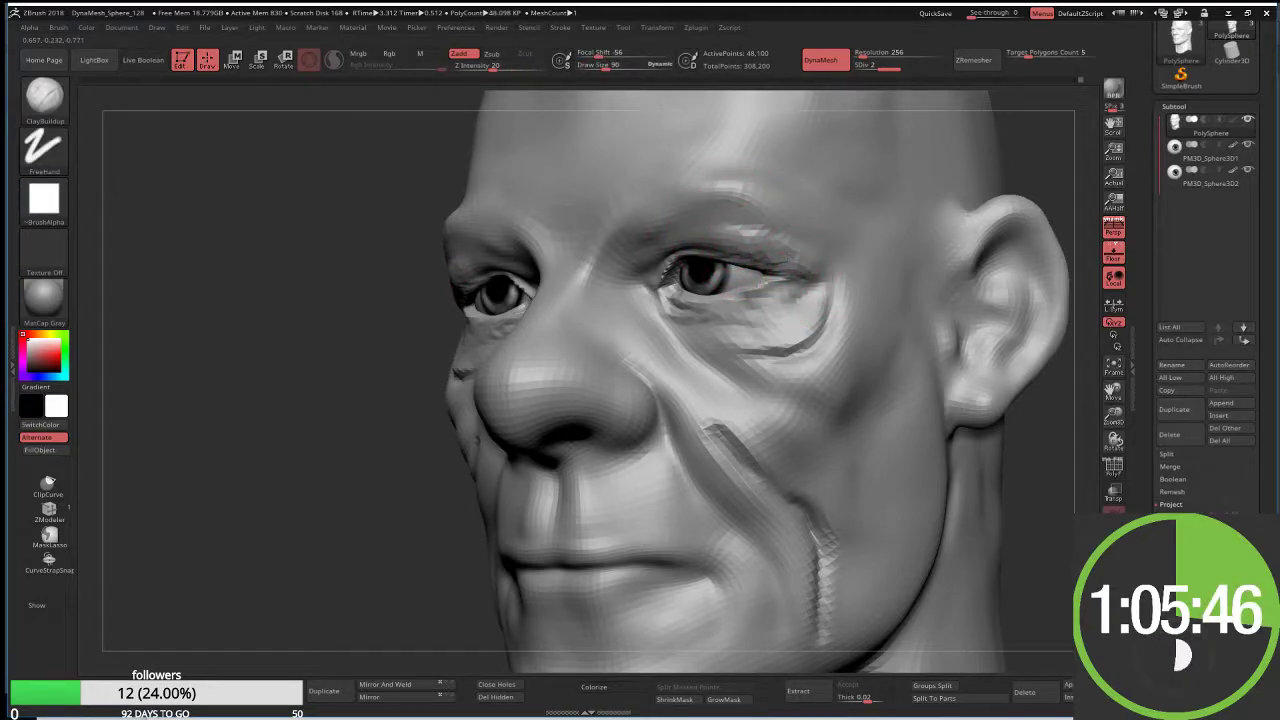
Step: Build heavy clay brow ridges over both eyes at brush size 48, then view the profile
key("s")
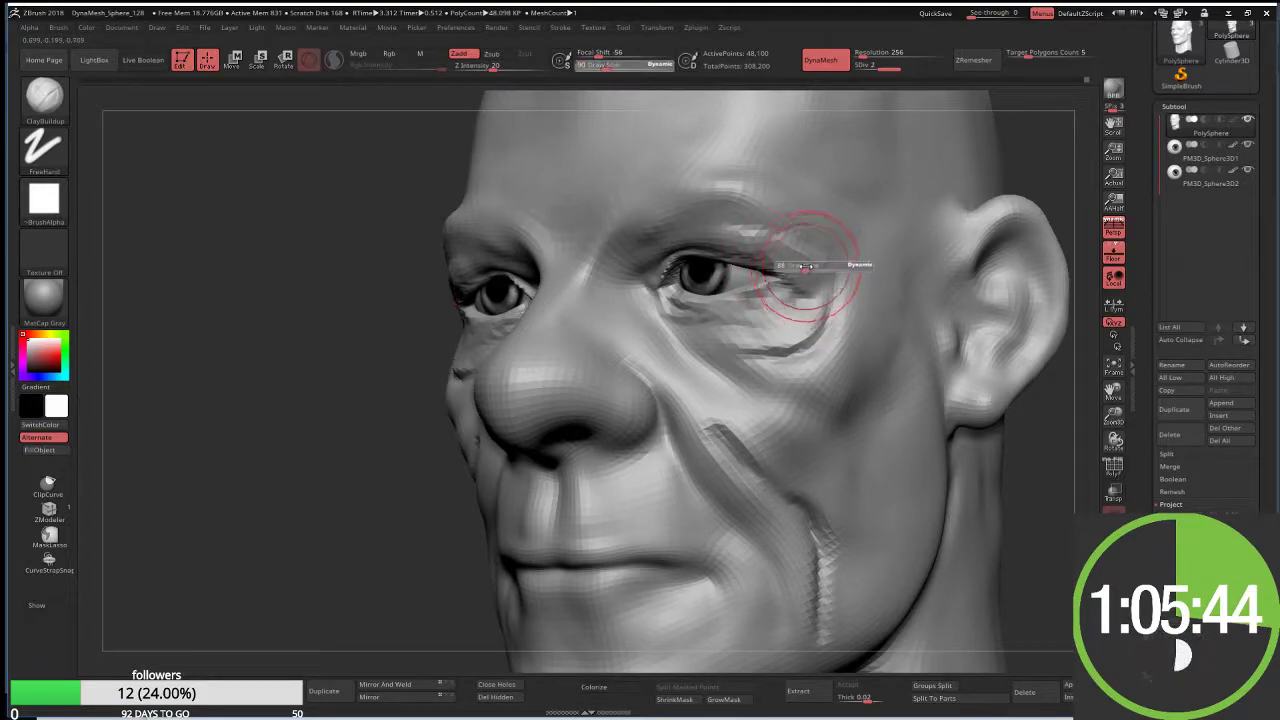
left_click_drag(803, 267, 800, 270)
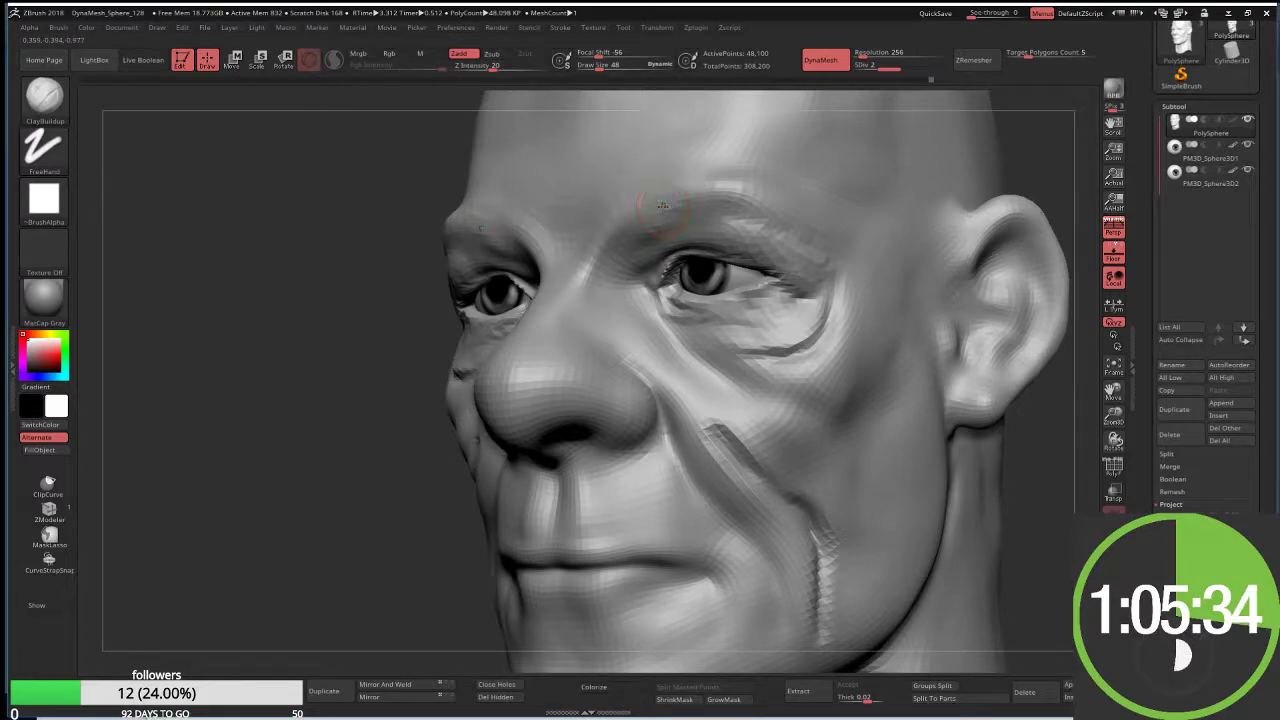
mouse_move(660, 205)
left_mouse_down()
mouse_move(710, 178)
mouse_move(680, 200)
mouse_move(755, 186)
mouse_move(805, 215)
mouse_move(770, 184)
mouse_move(700, 171)
mouse_move(650, 203)
left_mouse_up()
mouse_move(388, 348)
left_mouse_down()
mouse_move(337, 374)
mouse_move(310, 311)
left_mouse_up()
key("space")
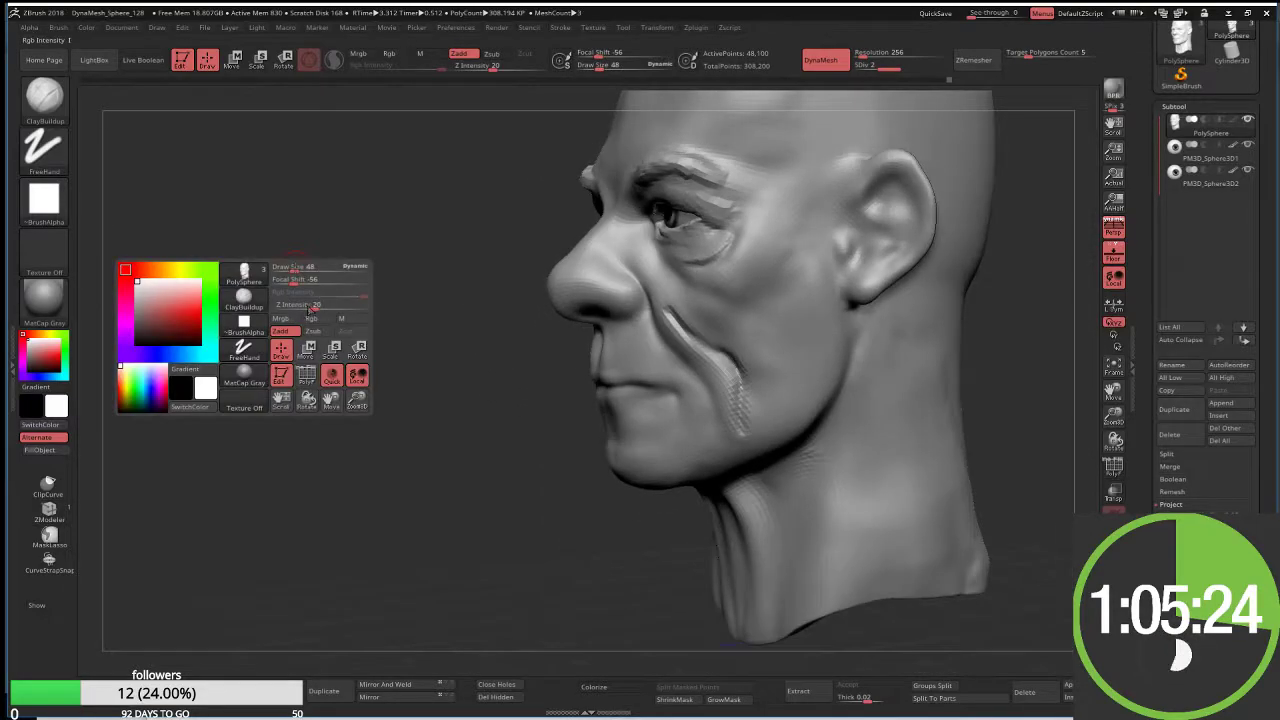
mouse_move(466, 220)
left_mouse_down()
mouse_move(408, 282)
mouse_move(439, 330)
left_mouse_up()
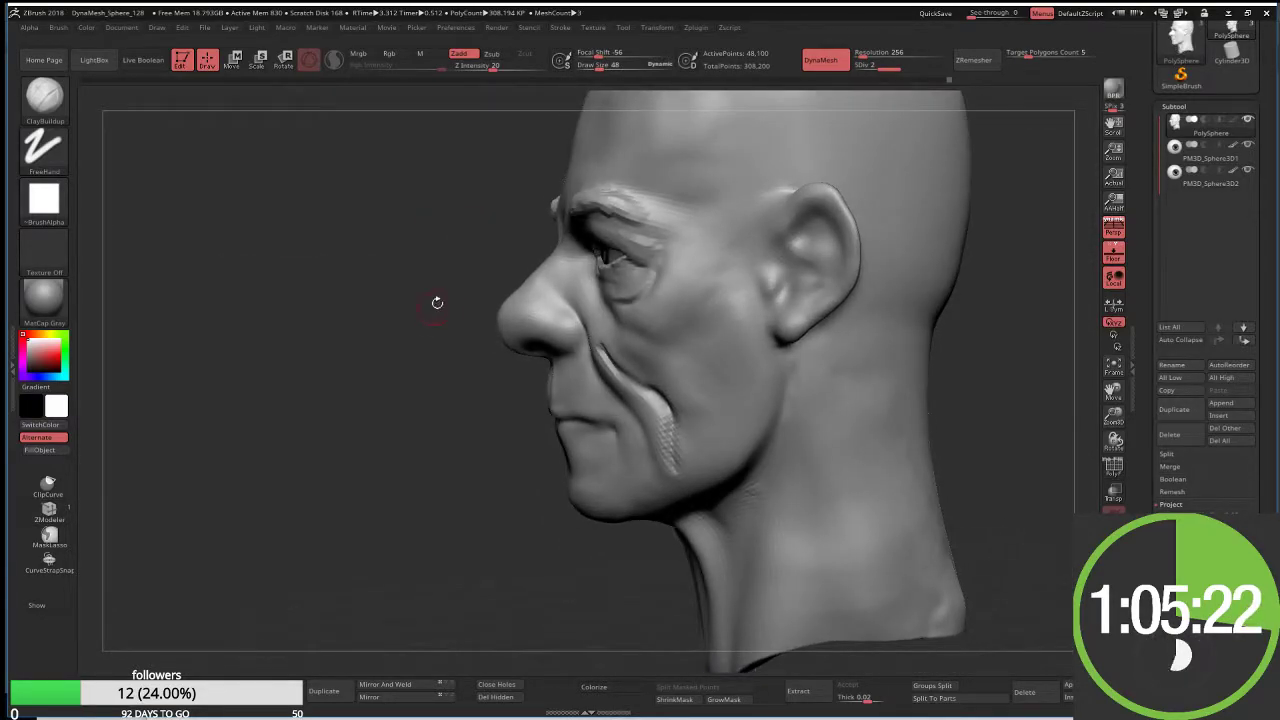
Step: Enlarge the brush to 135 and zoom in on the mouth from a three-quarter view
key("b")
key("m")
key("t")
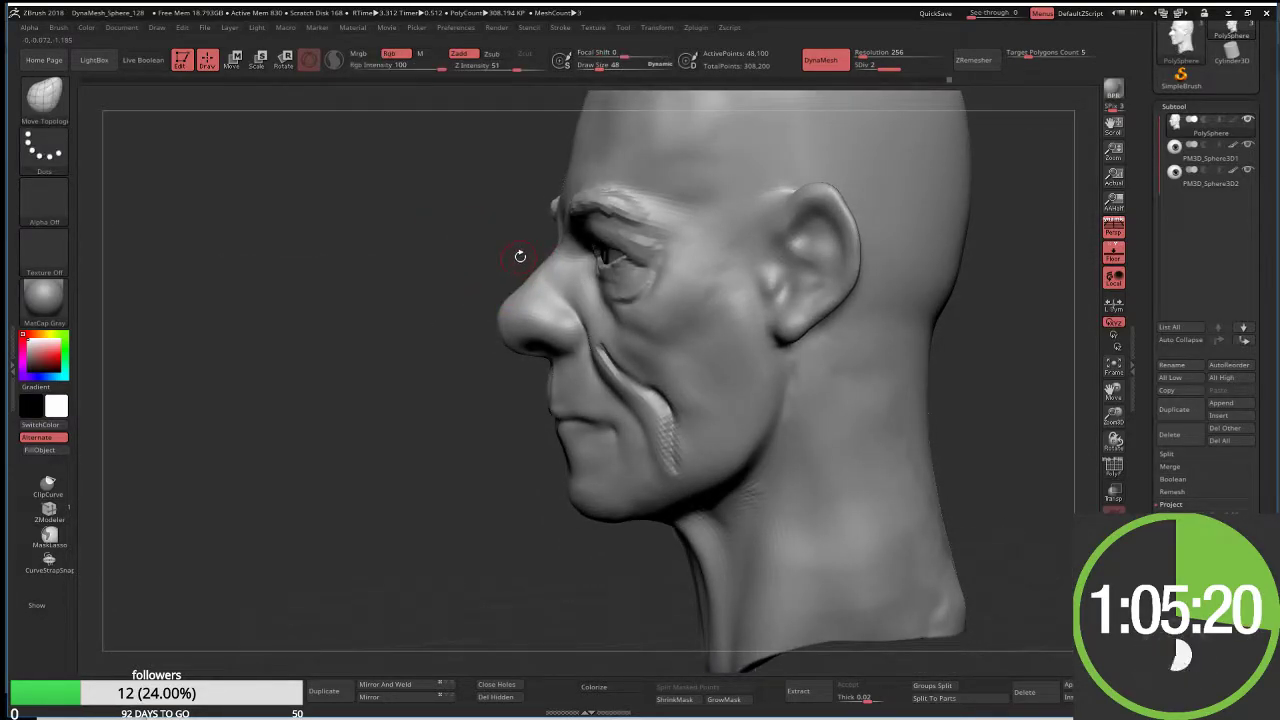
key("s")
left_click_drag(520, 256, 545, 250)
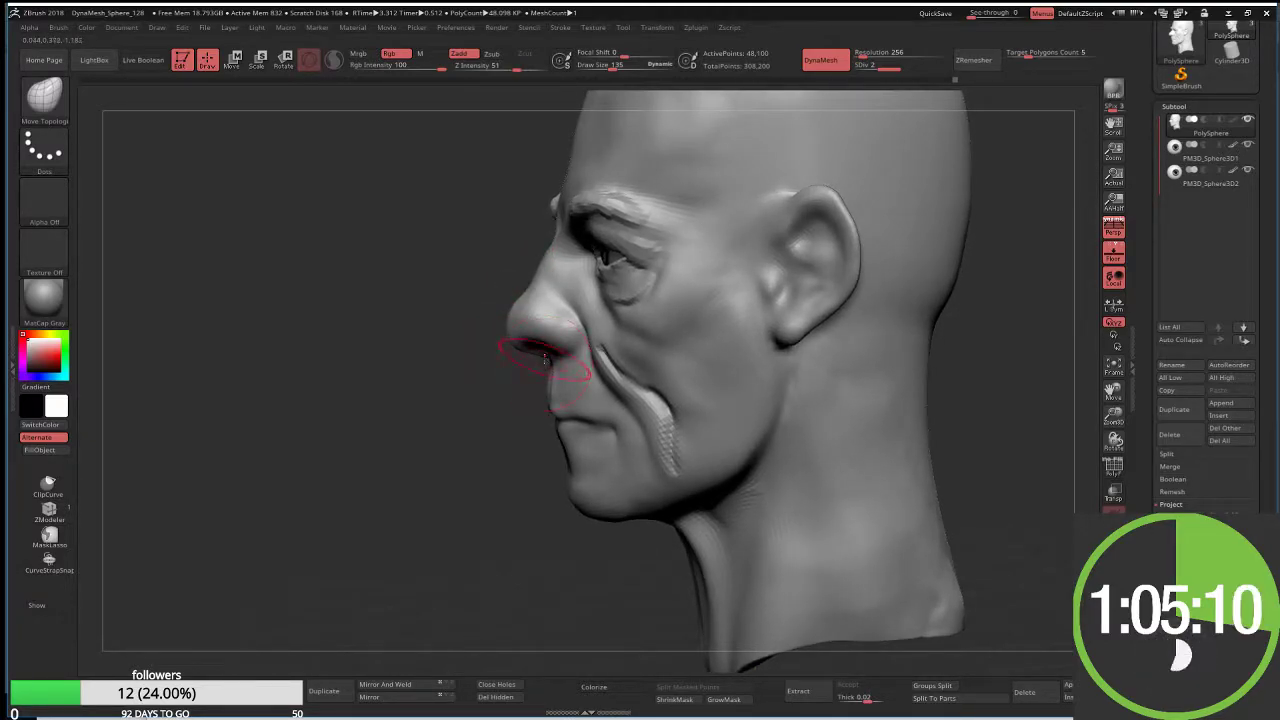
left_click_drag(520, 383, 562, 382)
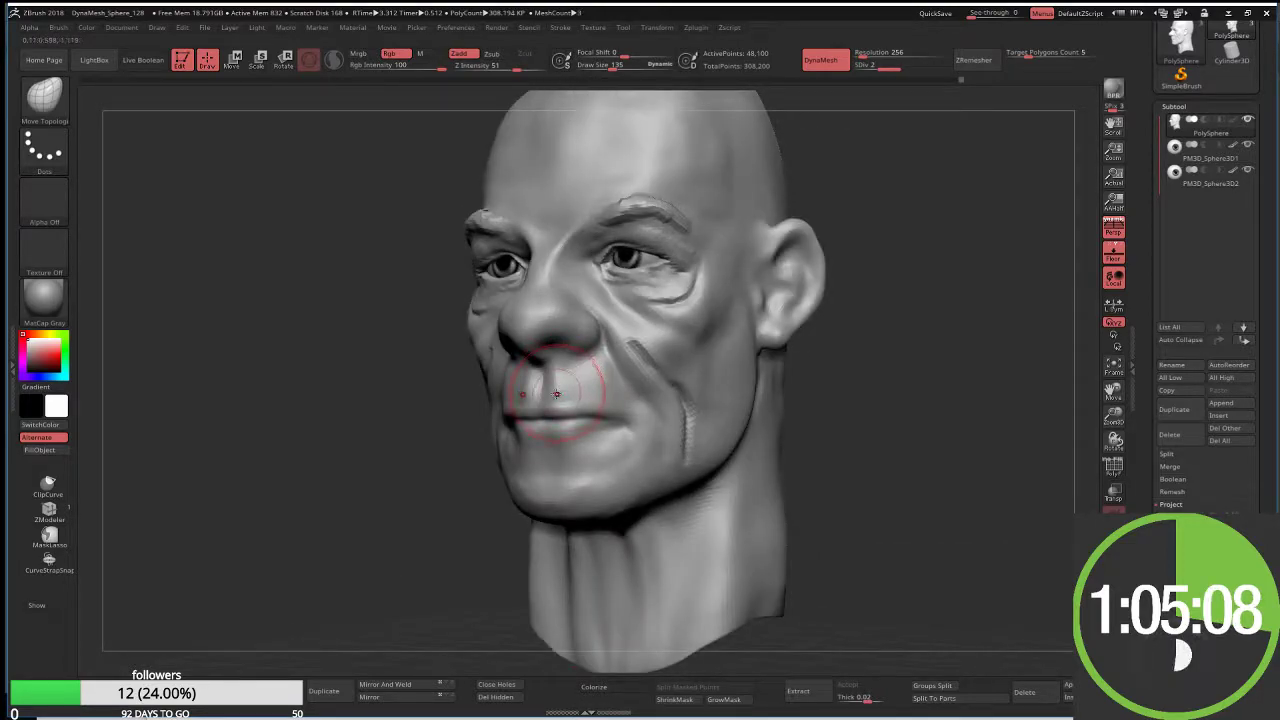
key("b")
key("c")
key("b")
left_click_drag(471, 371, 545, 435)
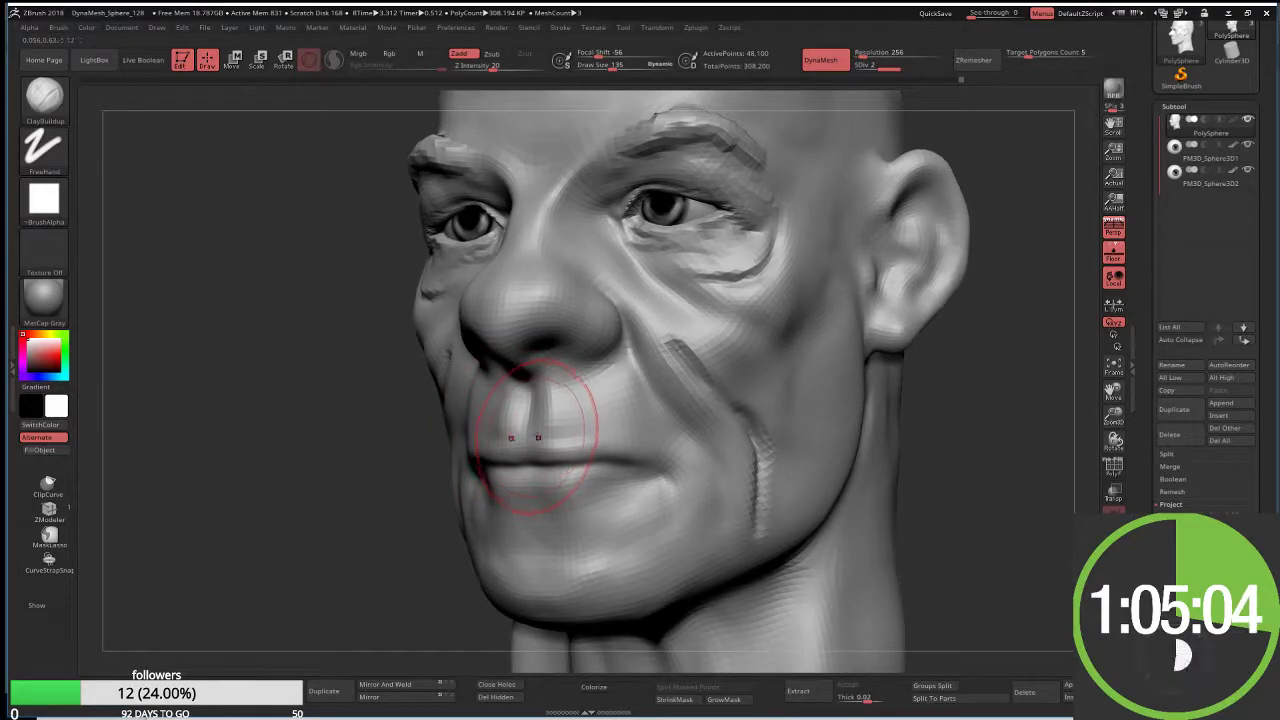
Step: With DamStandard at size 54, carve the philtrum and upper lip line and shape the lower lip and chin
key("b")
key("d")
key("s")
key("s")
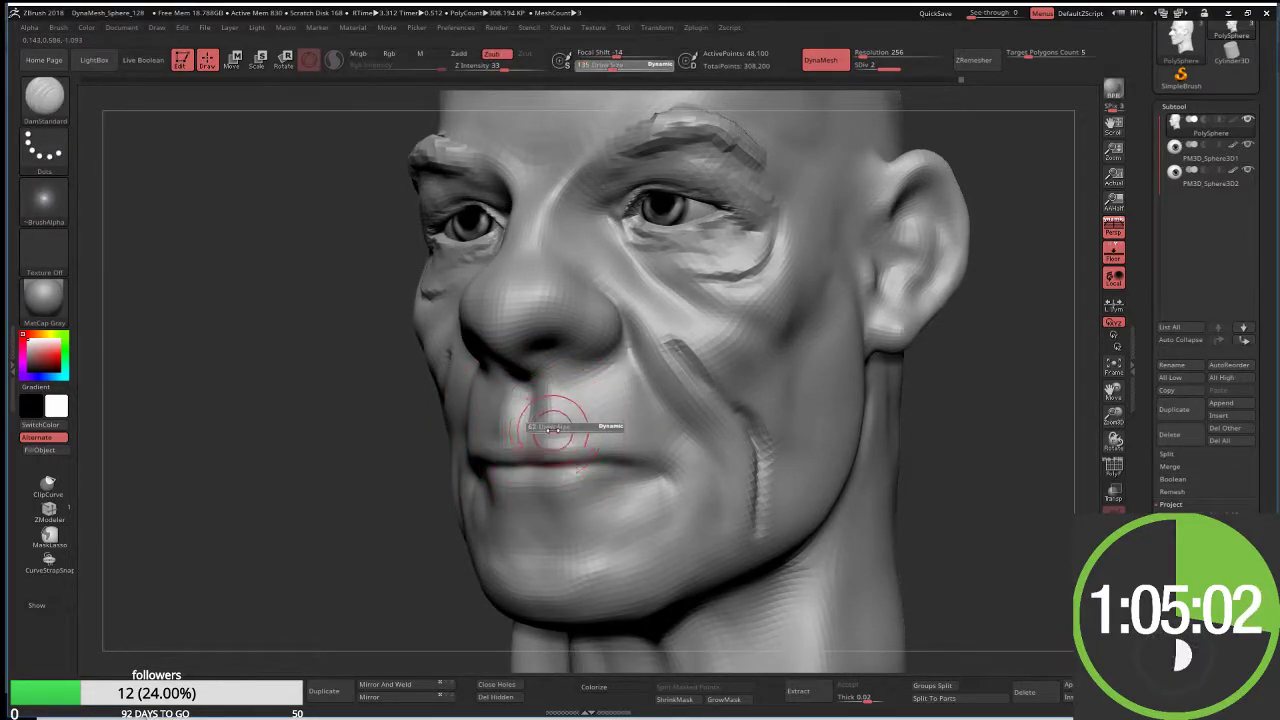
left_click_drag(545, 430, 520, 428)
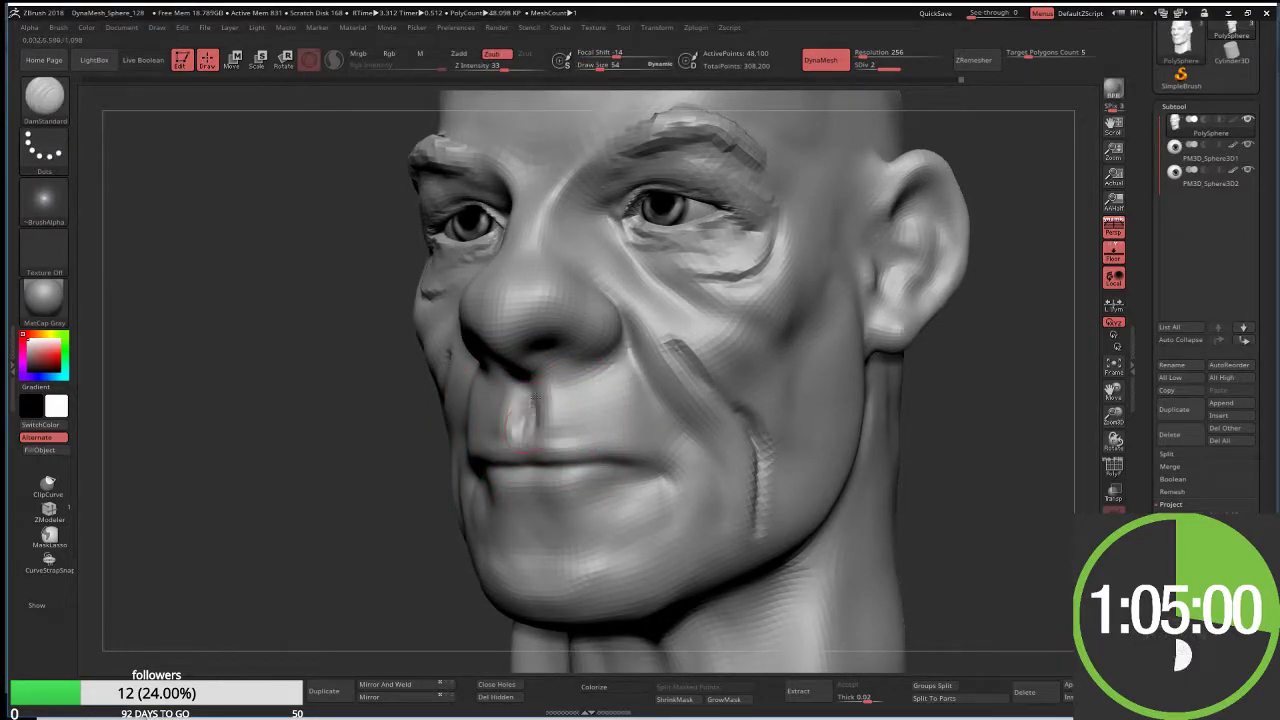
left_click_drag(538, 385, 545, 425)
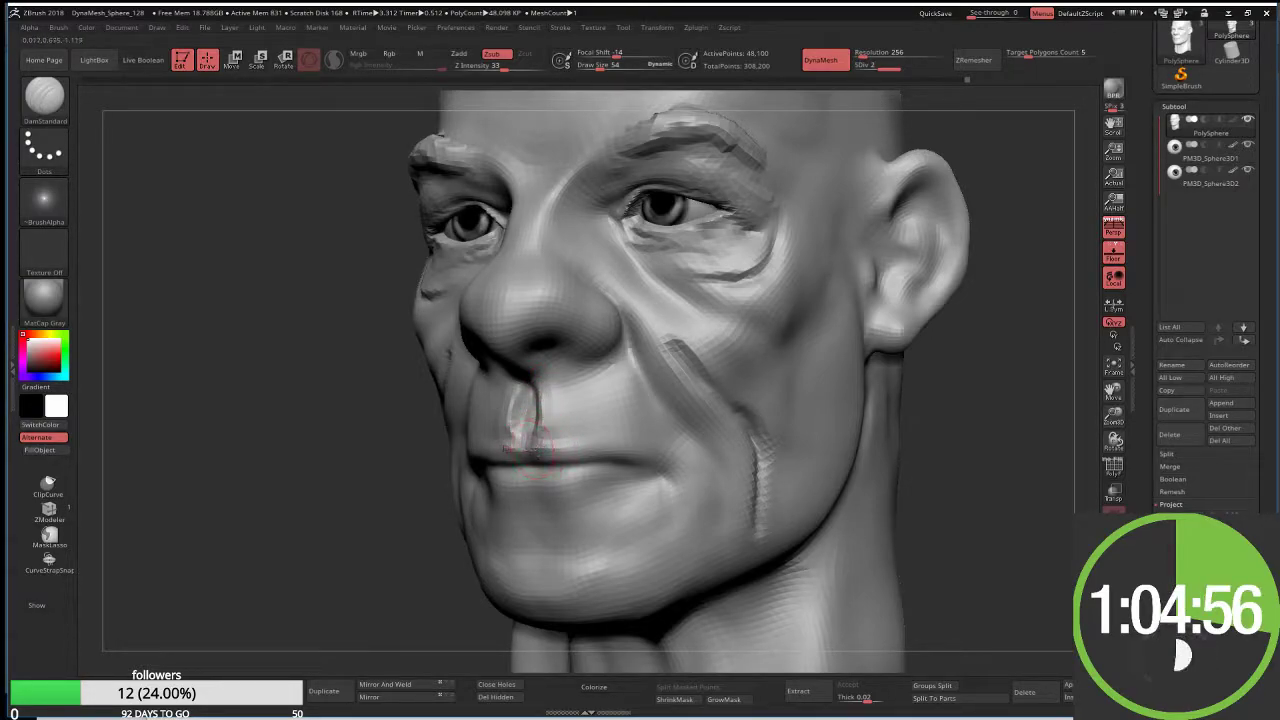
left_click_drag(526, 452, 643, 445)
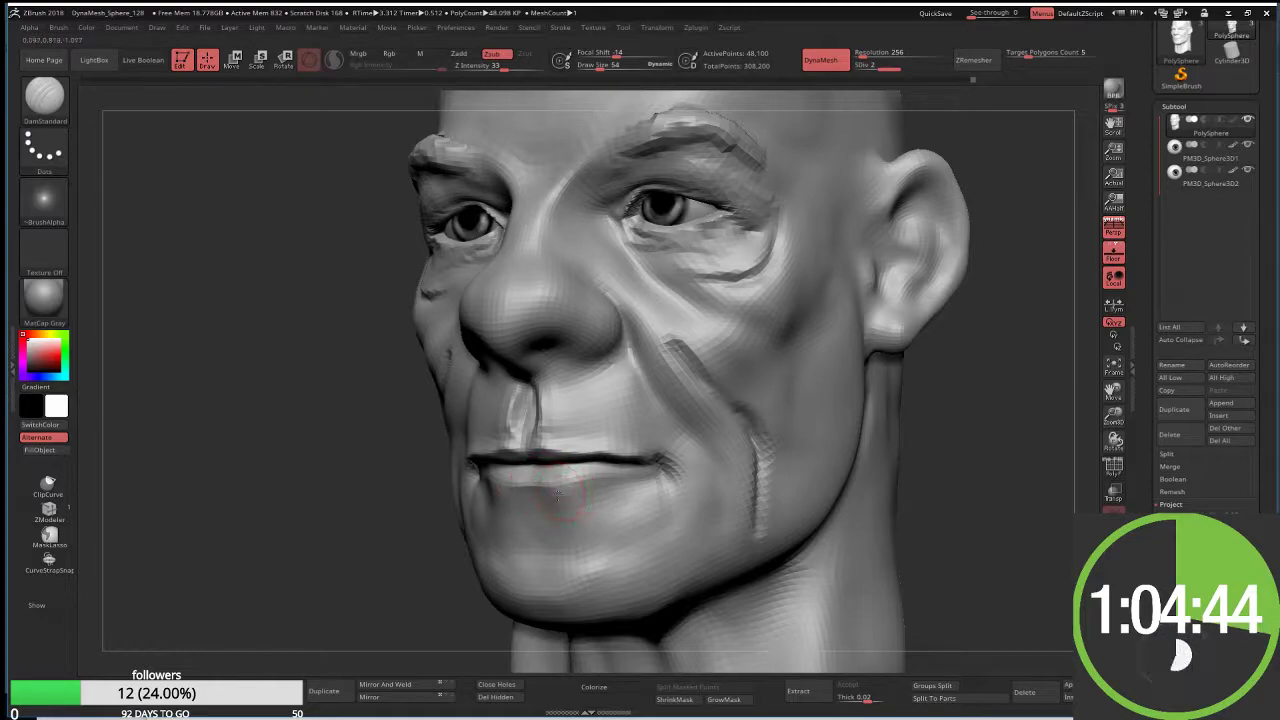
left_click_drag(500, 505, 570, 505)
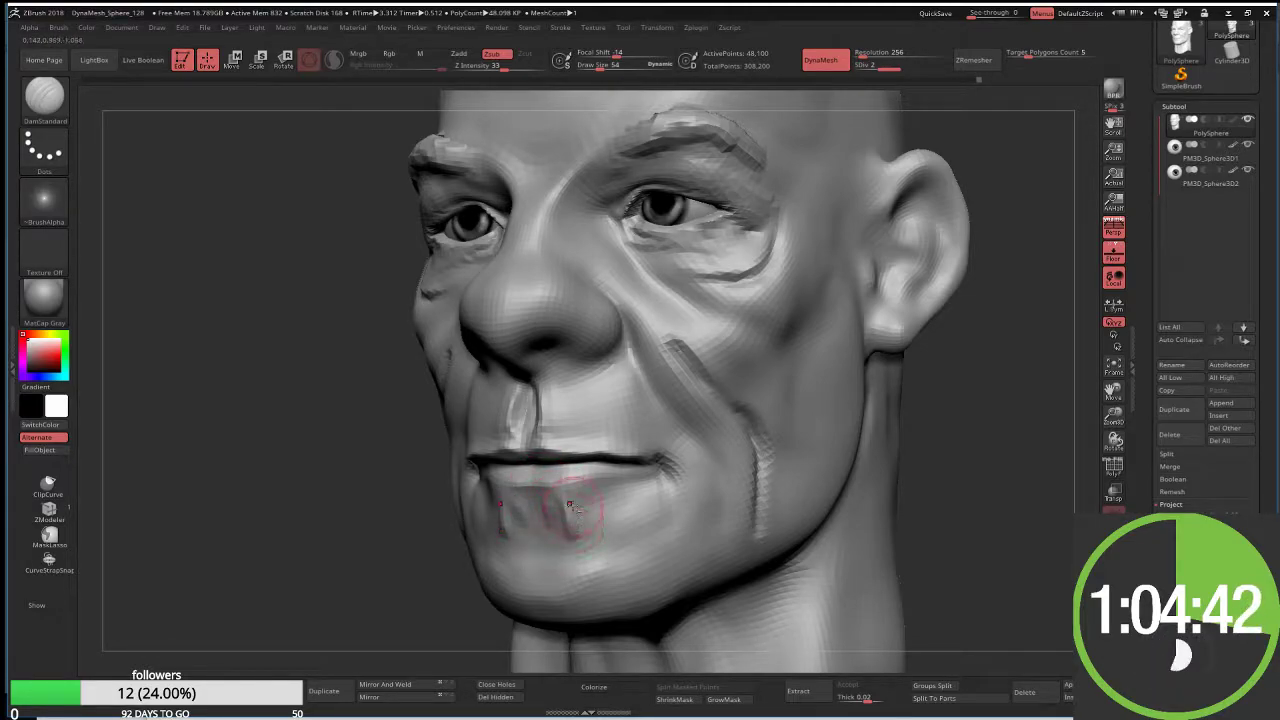
right_click_drag(614, 528, 640, 500)
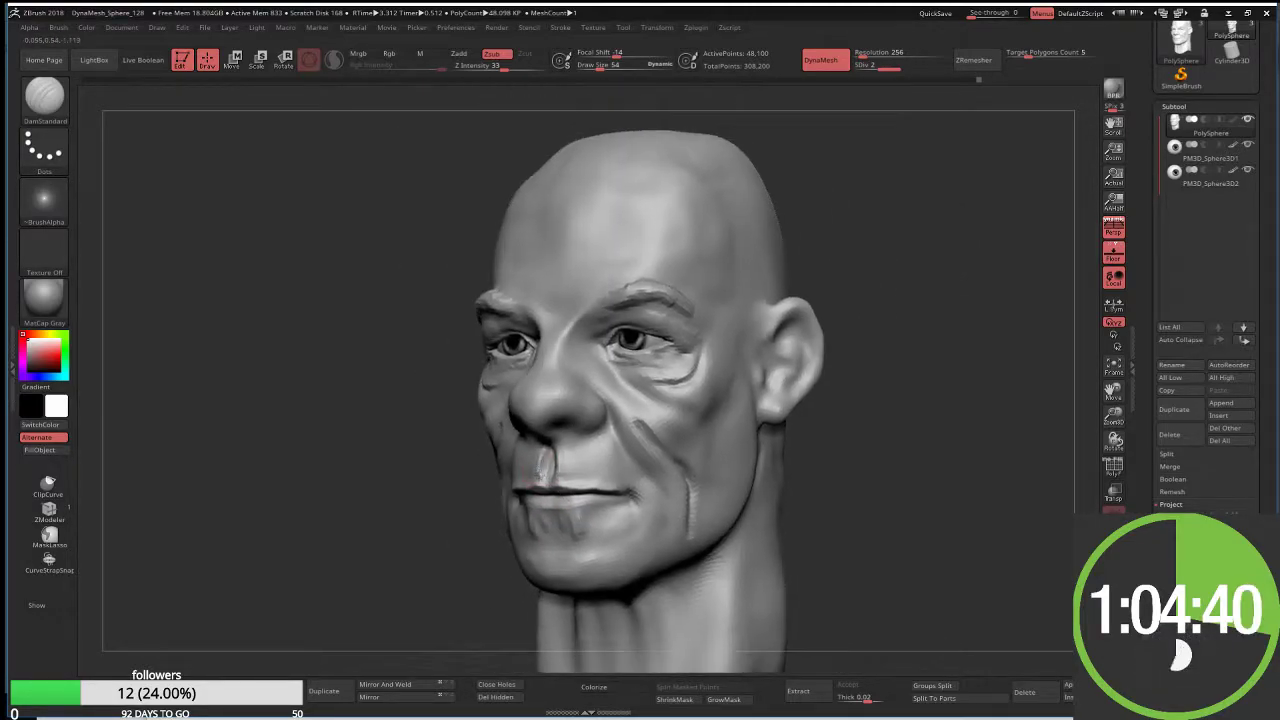
left_click_drag(457, 449, 369, 505)
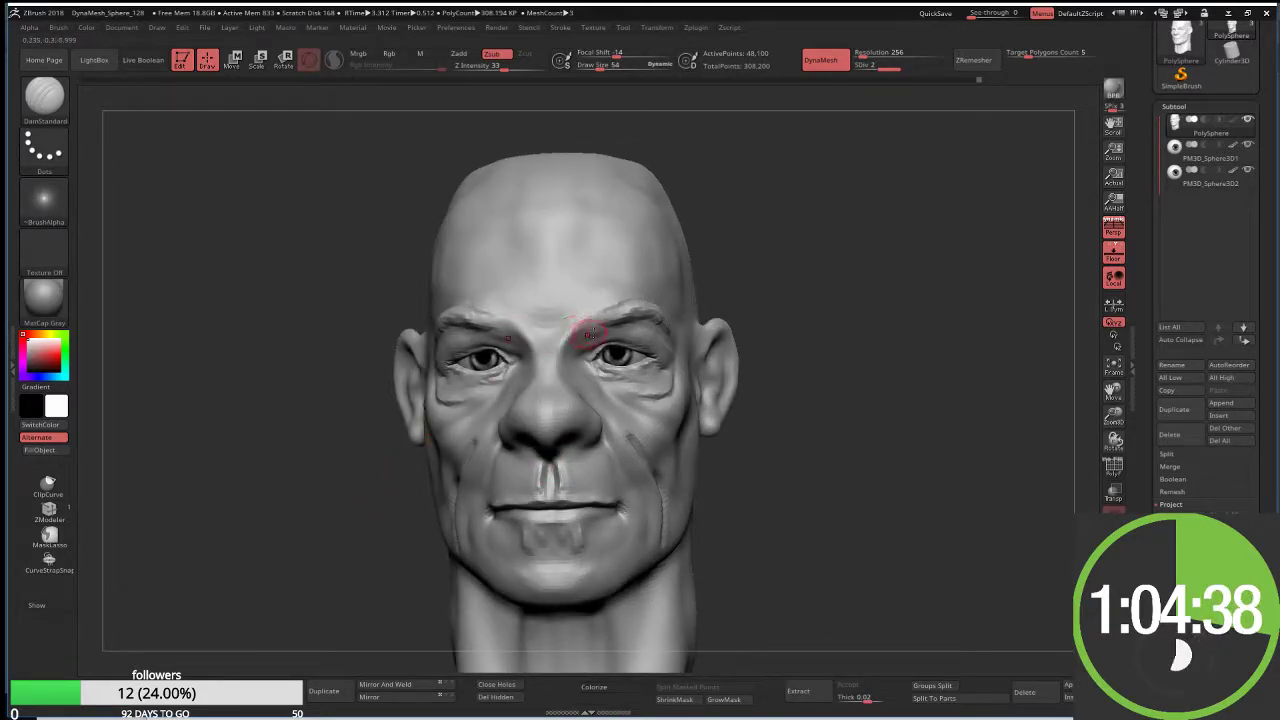
key("b")
key("m")
key("t")
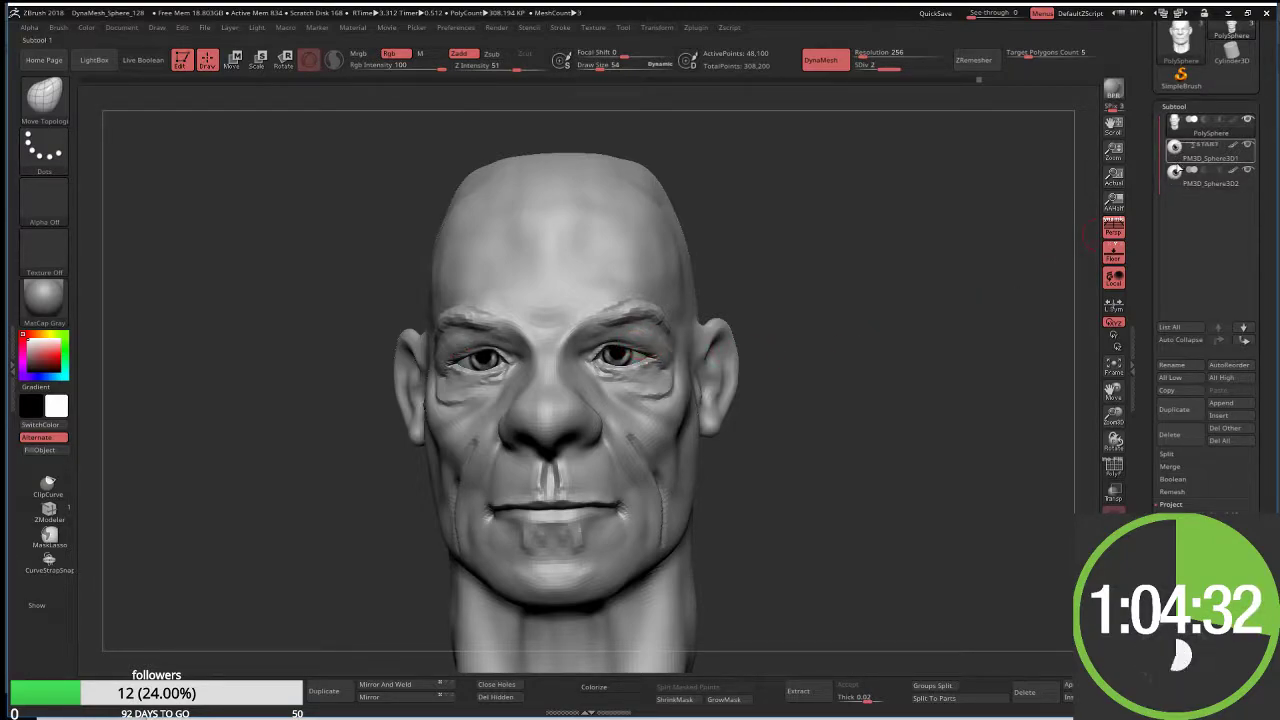
Step: Scale the PM3D_Sphere3D1 eyeball down slightly
left_click(1186, 157)
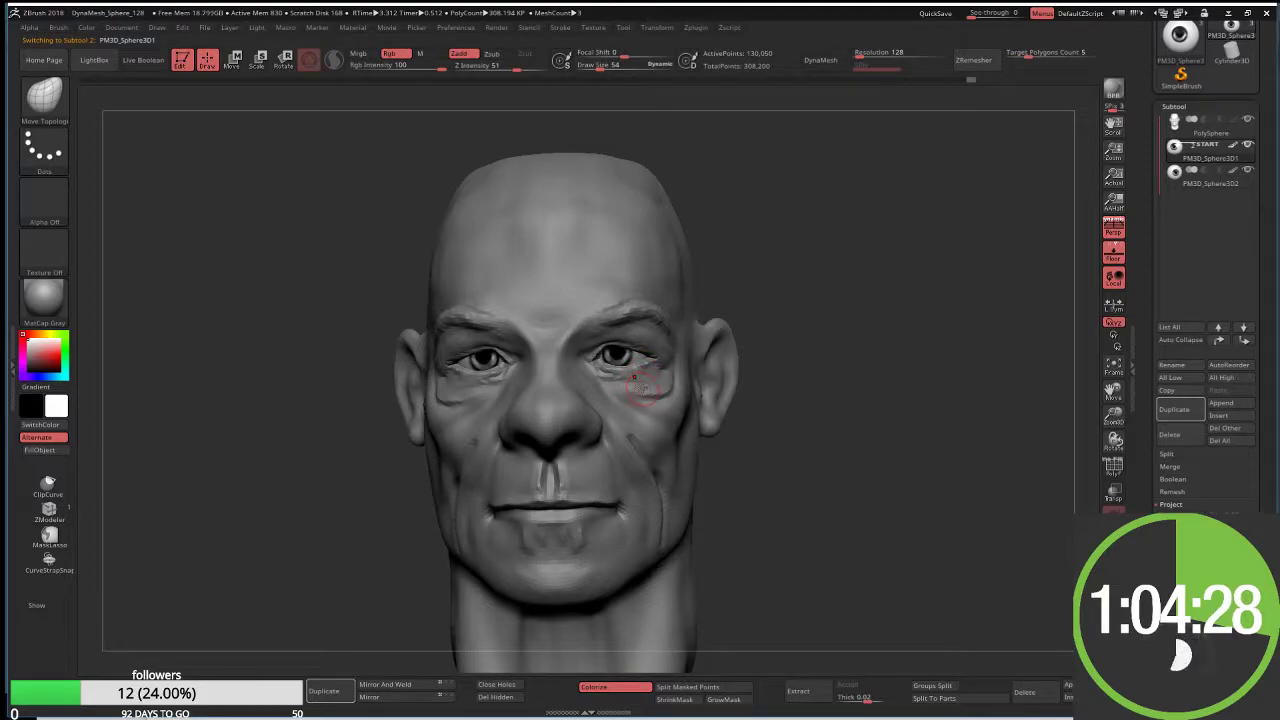
key("w")
left_click_drag(619, 357, 620, 360)
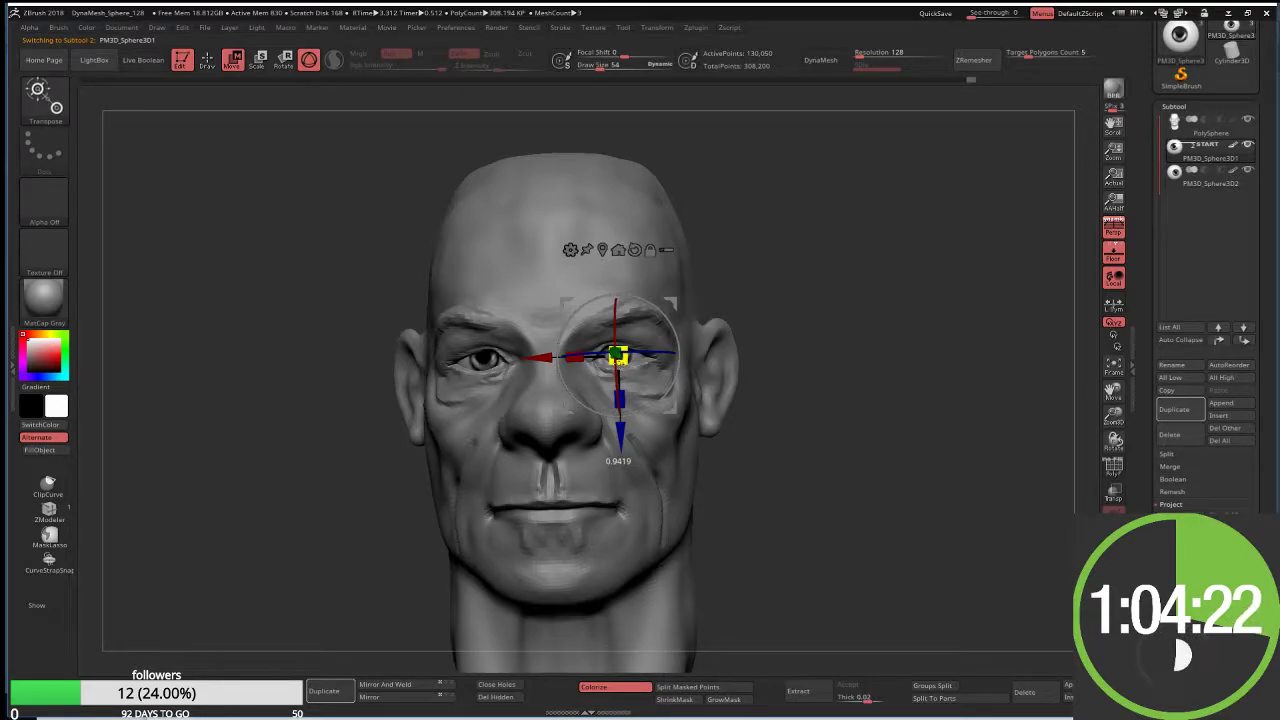
right_click_drag(620, 360, 553, 349)
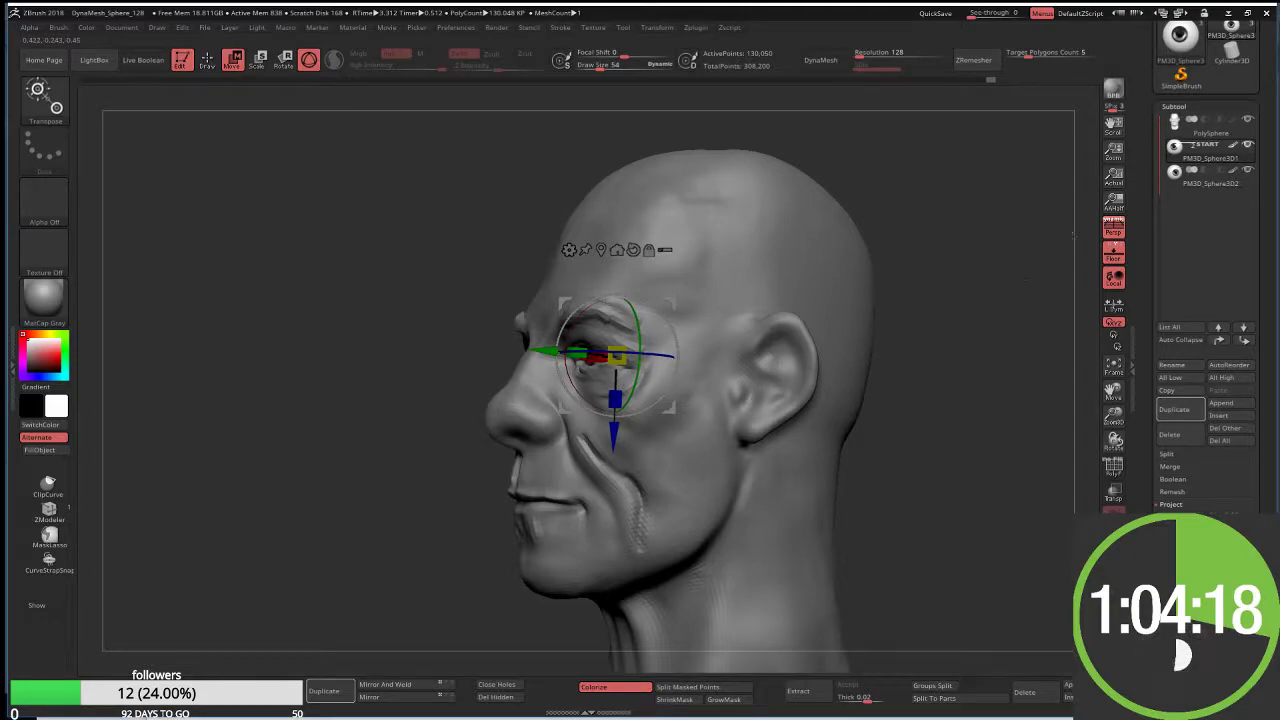
Step: Delete PM3D_Sphere3D2 and replace it with a mirrored duplicate of the first eyeball
left_click(1210, 180)
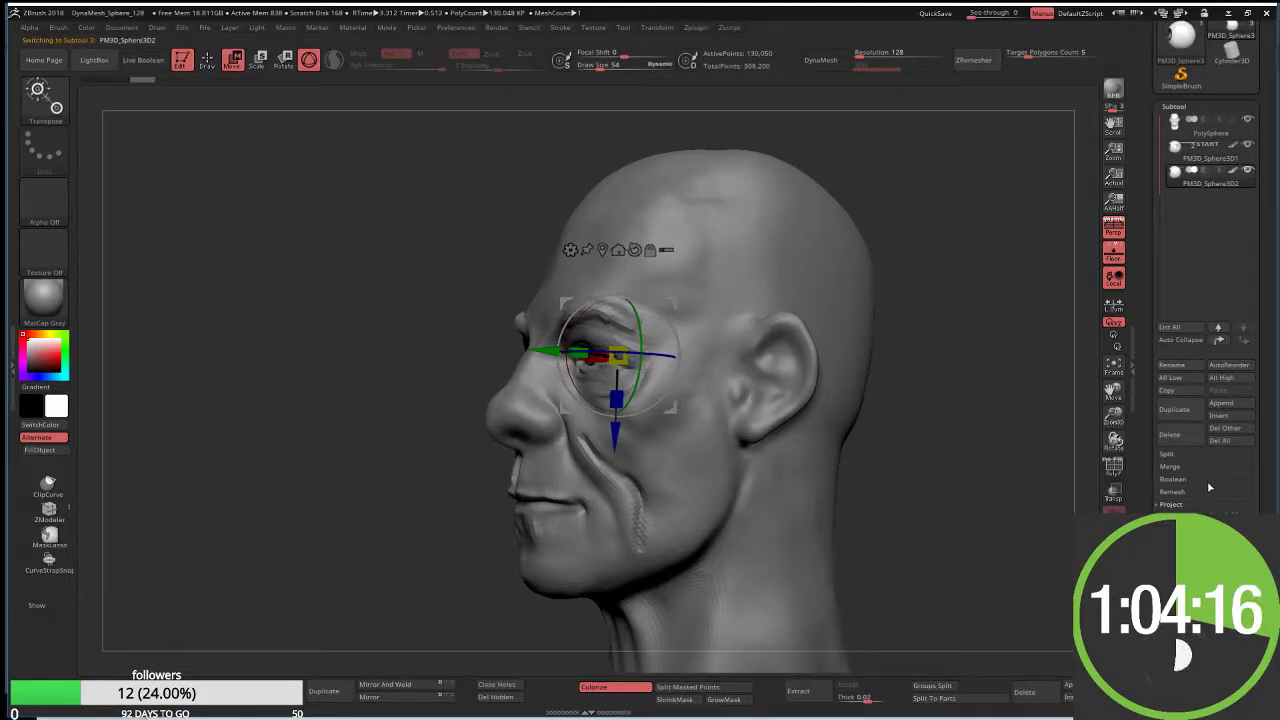
left_click(1188, 441)
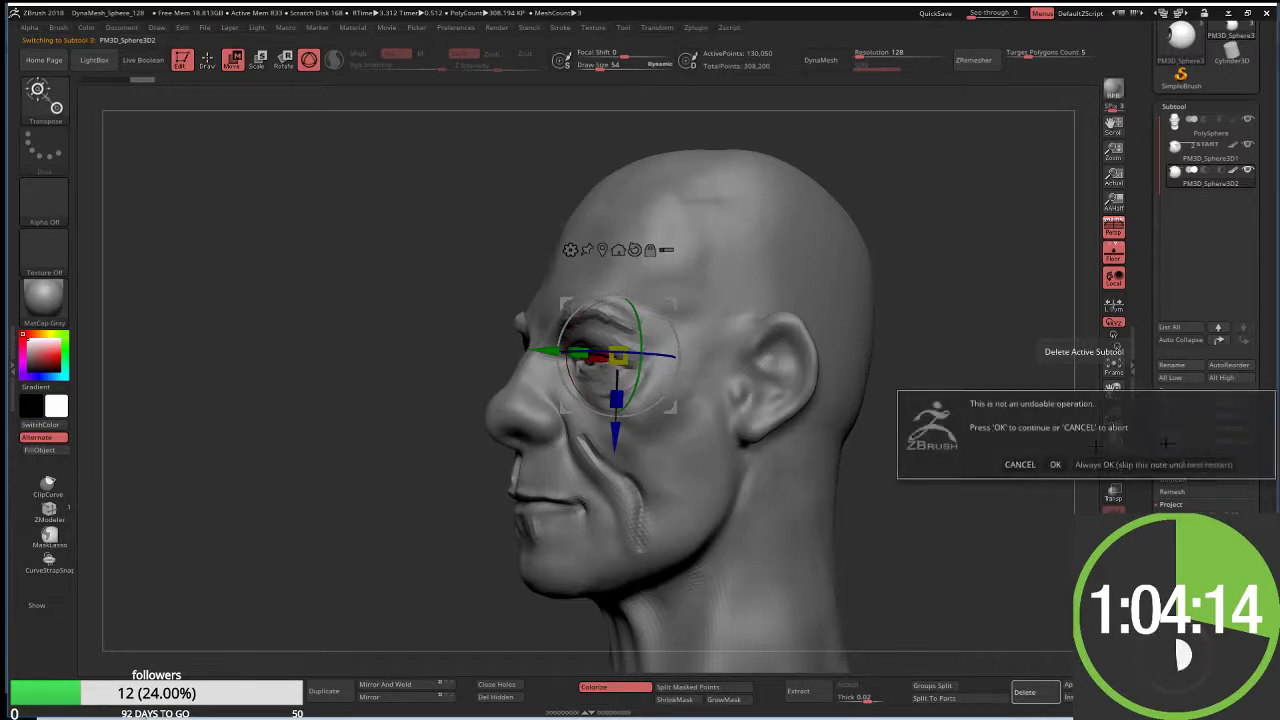
left_click(1054, 464)
left_click_drag(980, 400, 852, 346)
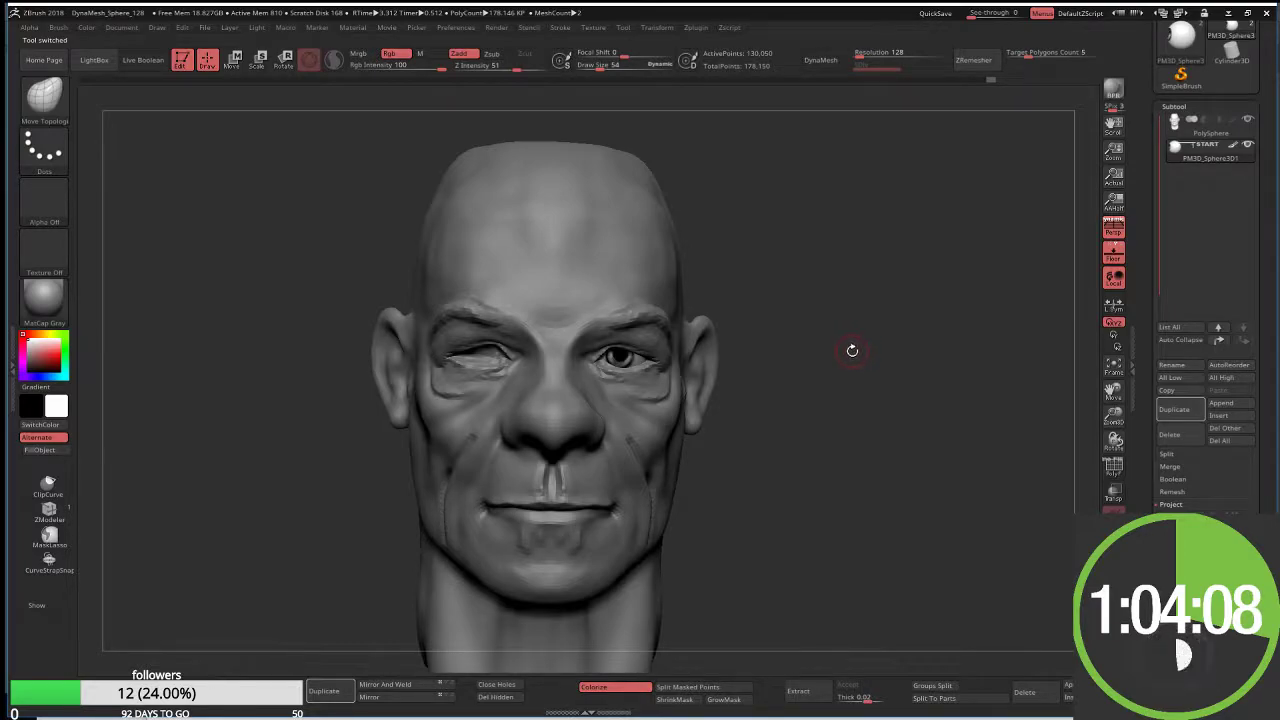
left_click(323, 690)
left_click(375, 699)
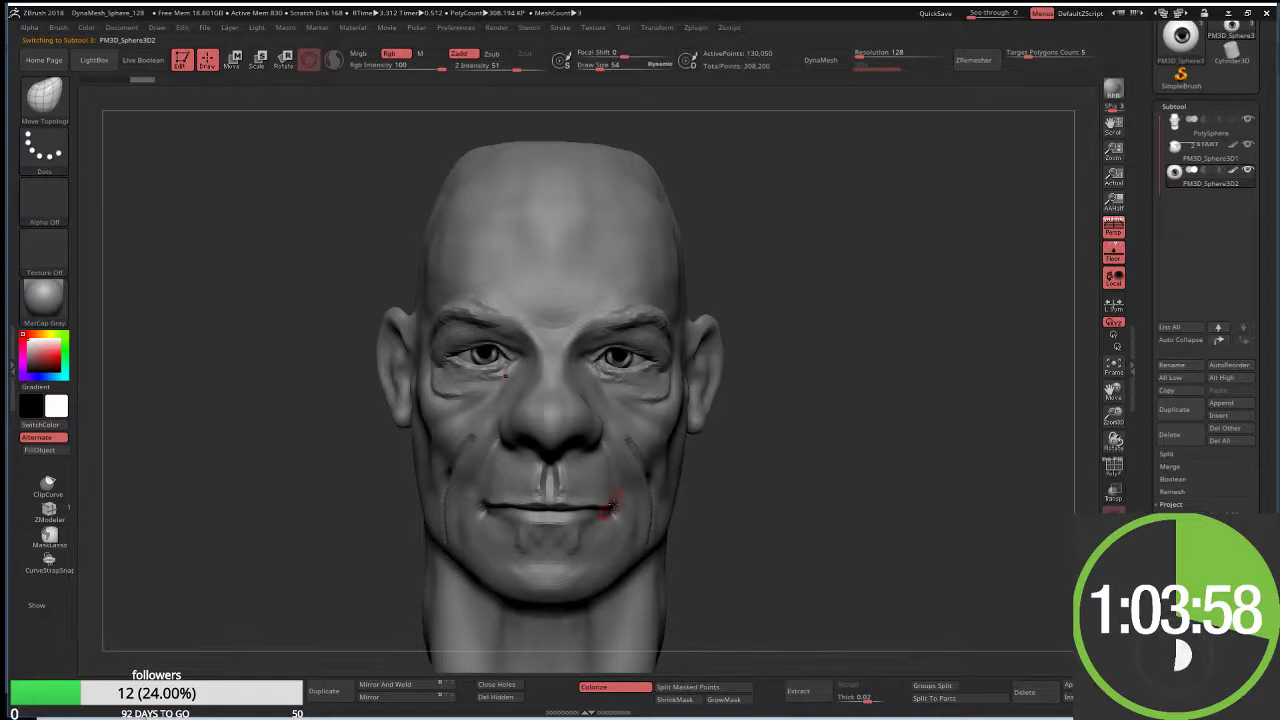
left_click(620, 504, "alt")
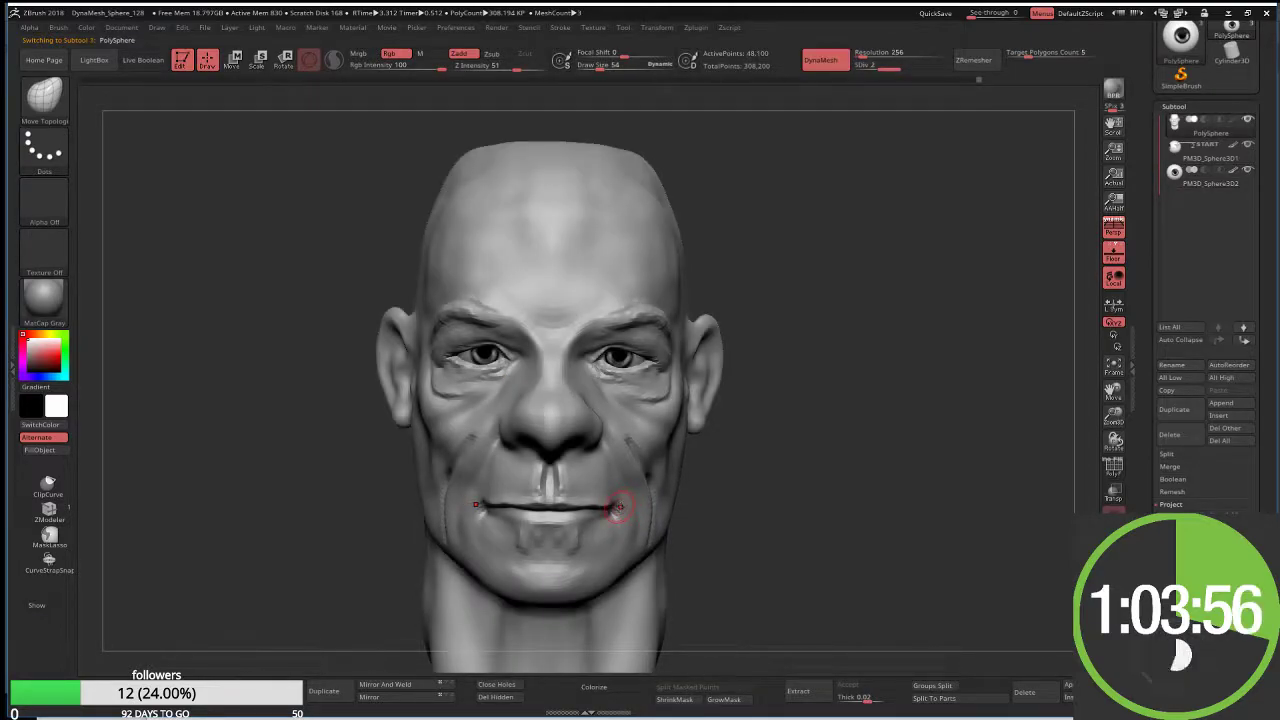
Step: Enlarge the brush Draw Size to 124
key("w")
key("q")
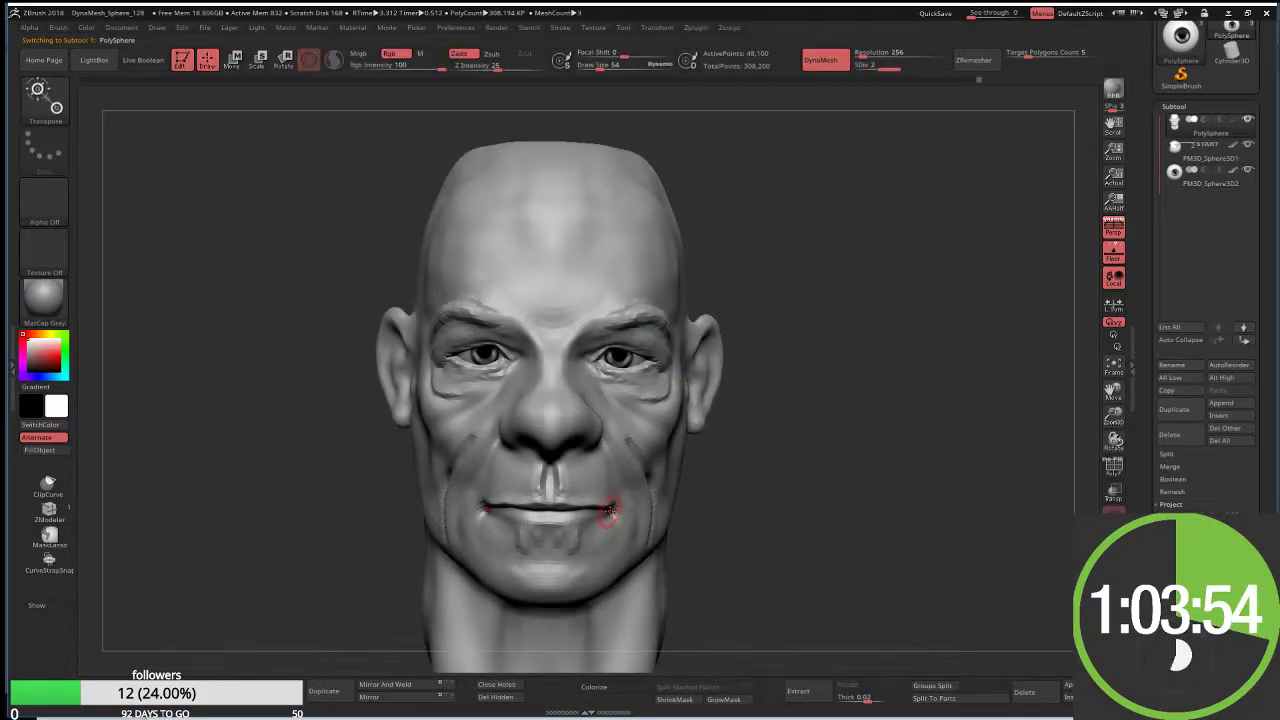
key("s")
left_click_drag(609, 512, 620, 512)
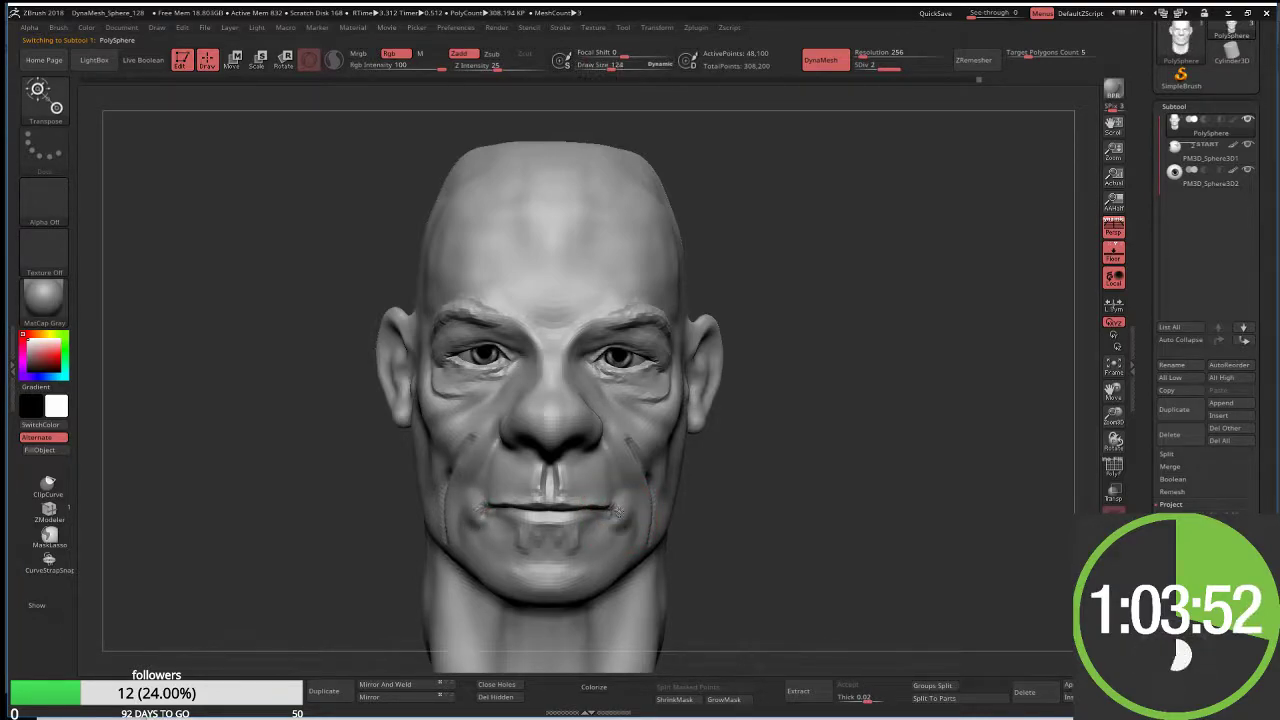
key("w")
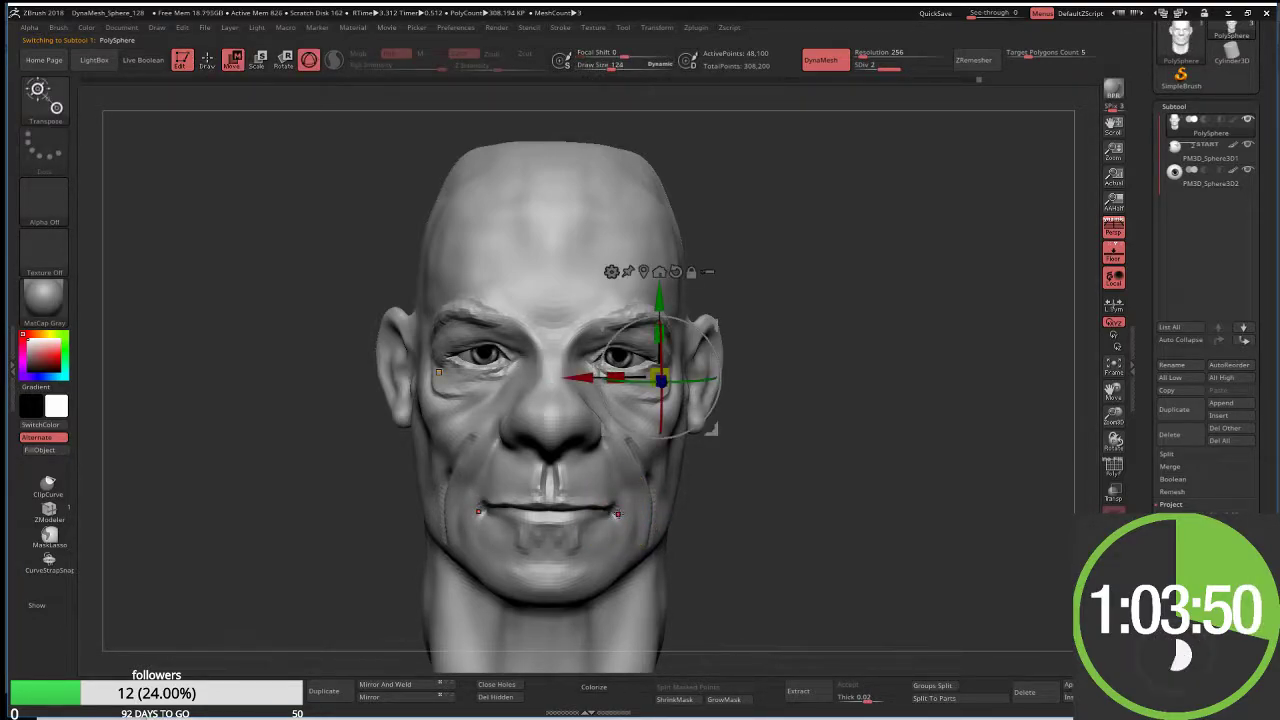
key("q")
Step: With Move Topological, tune Draw Size (95, 54, 90) to pull the frown and reshape the eyelids
key("b")
key("m")
key("t")
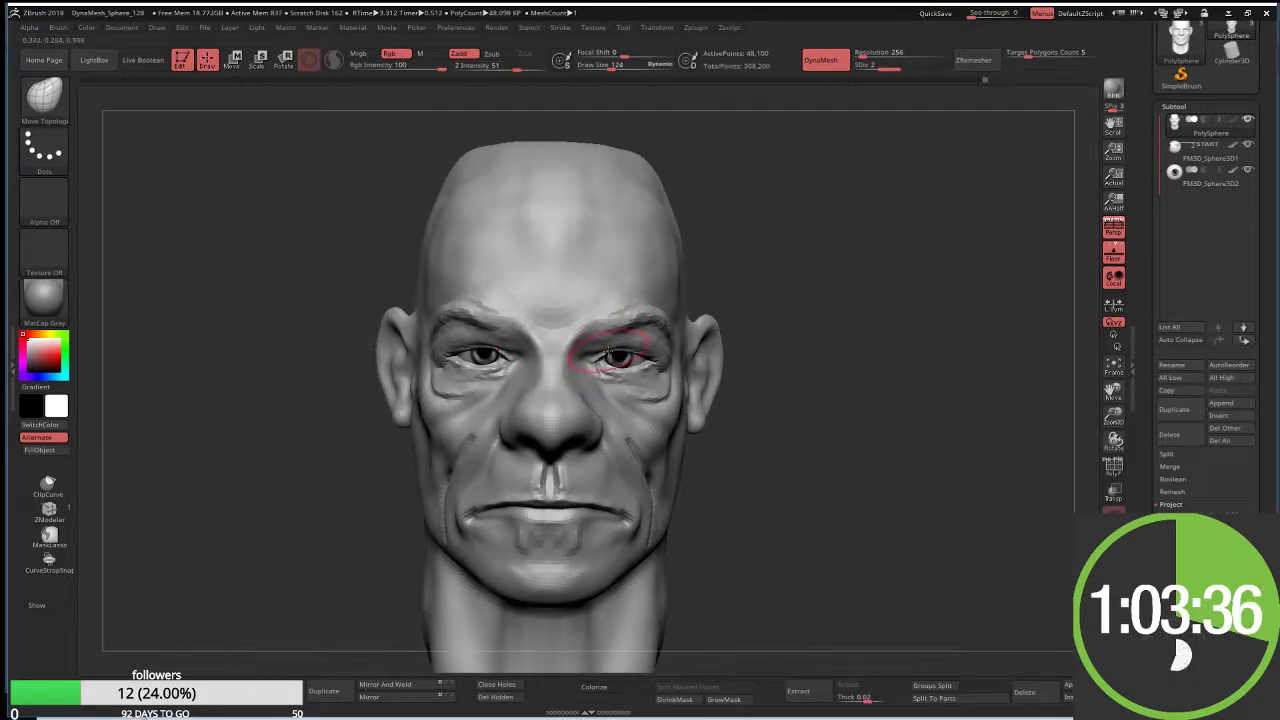
key("s")
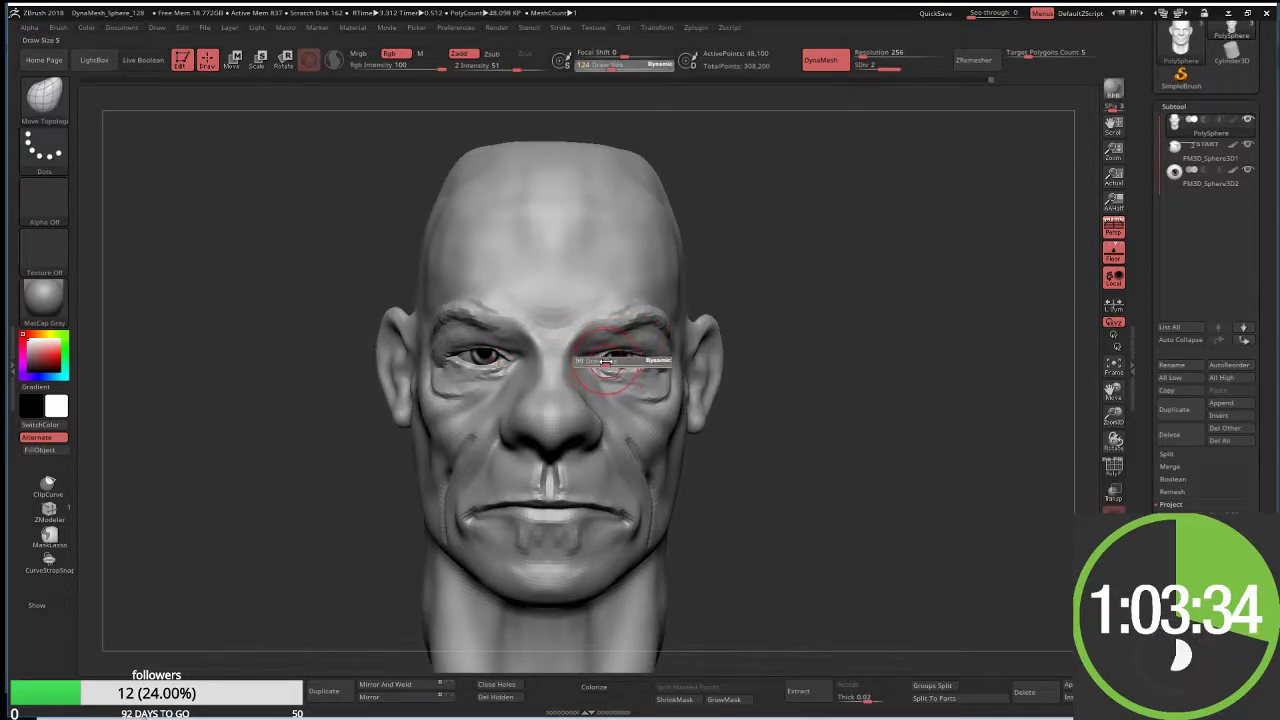
left_click_drag(606, 365, 603, 365)
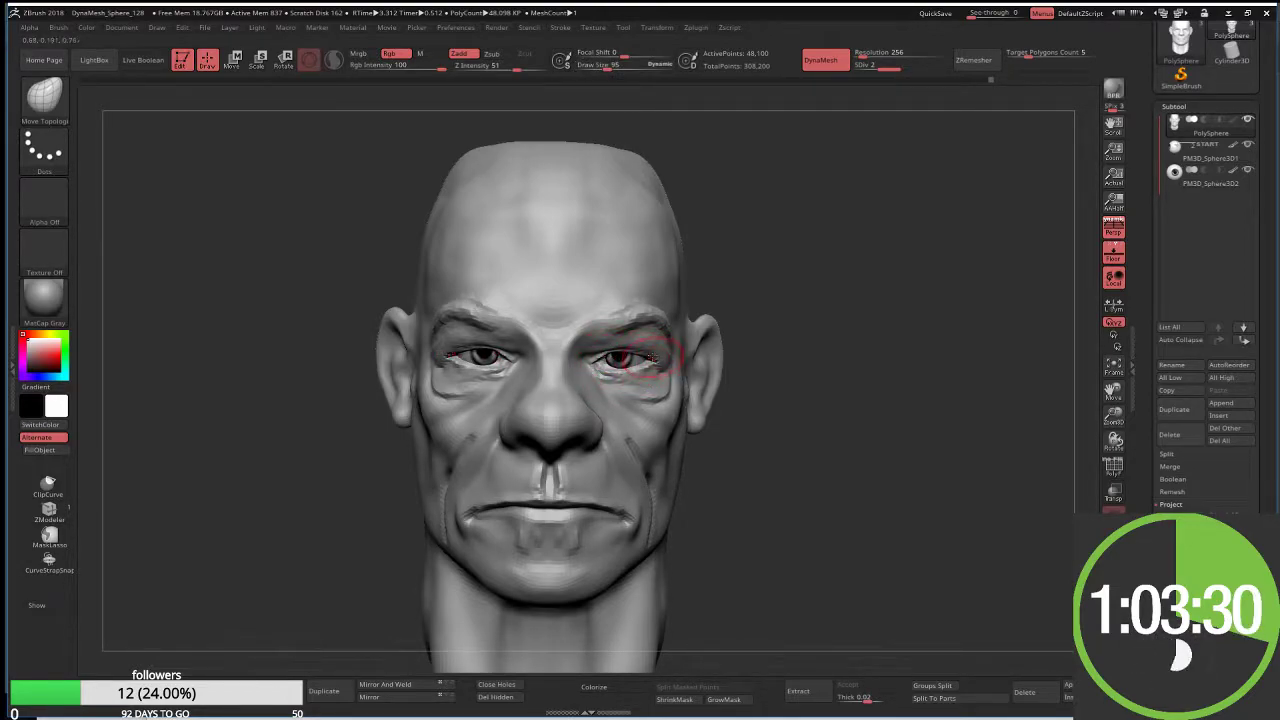
key("s")
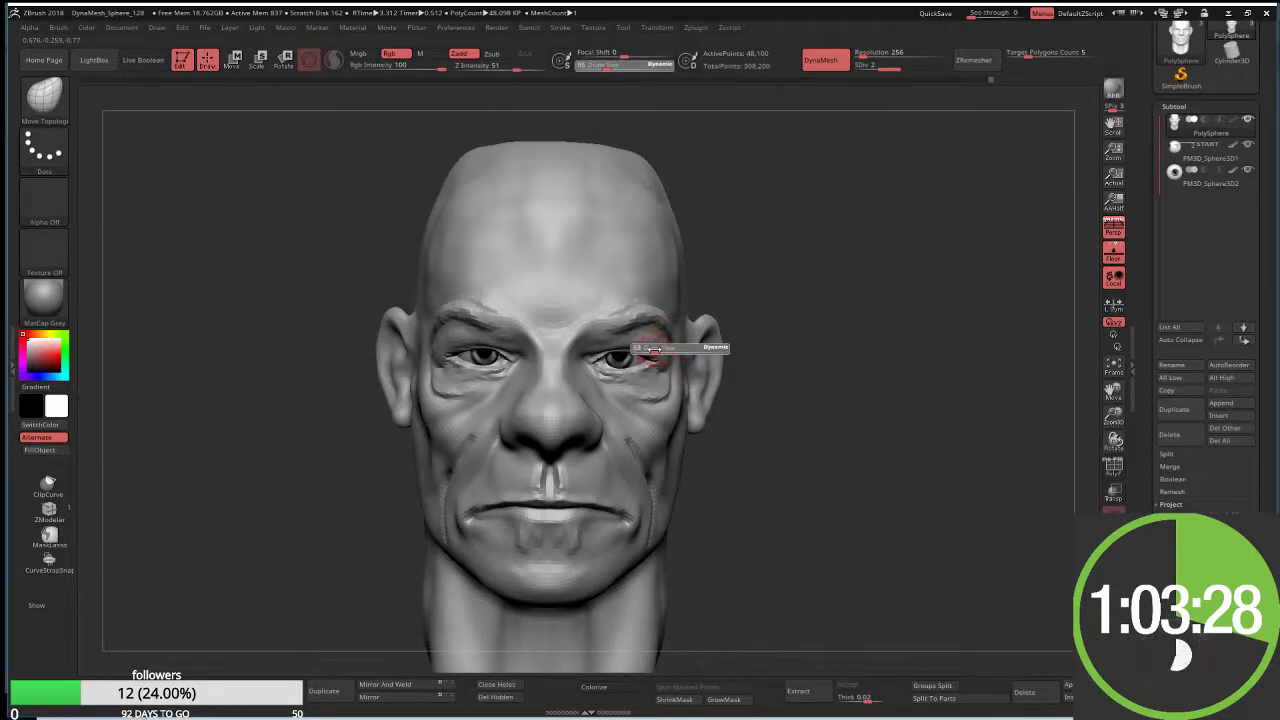
left_click(645, 348)
key("s")
left_click(645, 340)
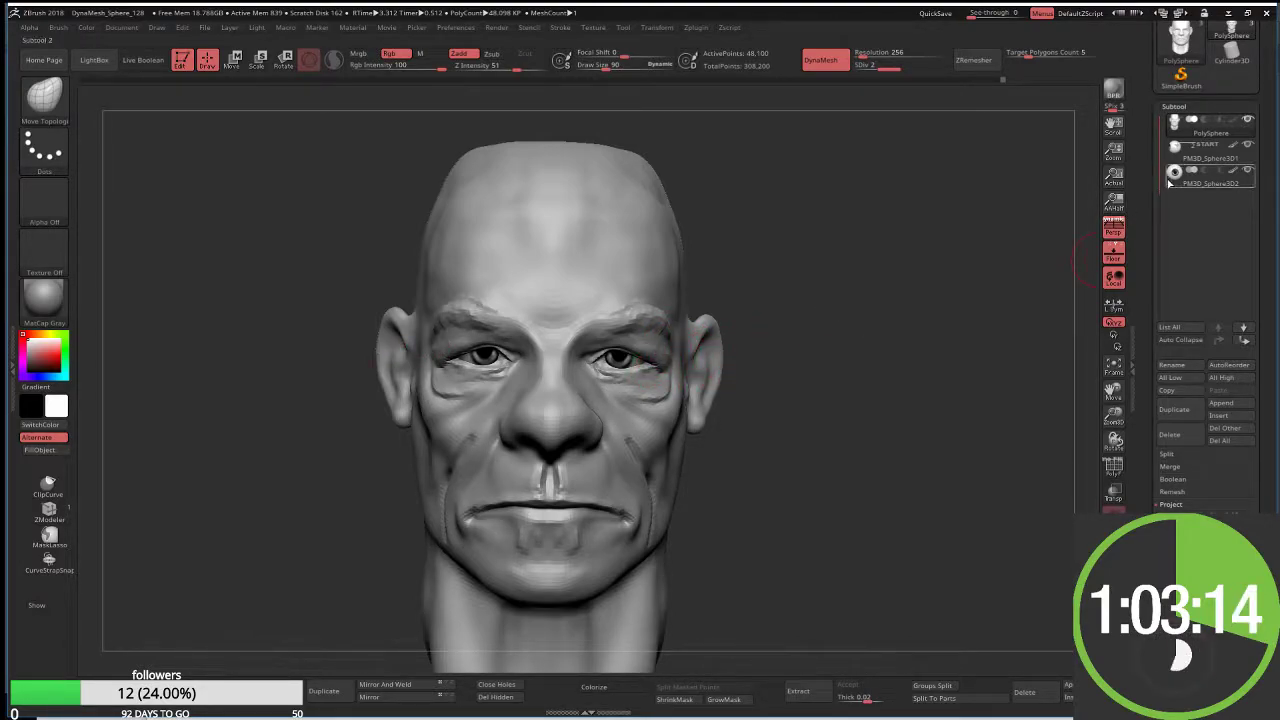
Step: Delete the viewer-left eyeball subtool and replace it with a mirrored duplicate of the other eye
left_click(1161, 180)
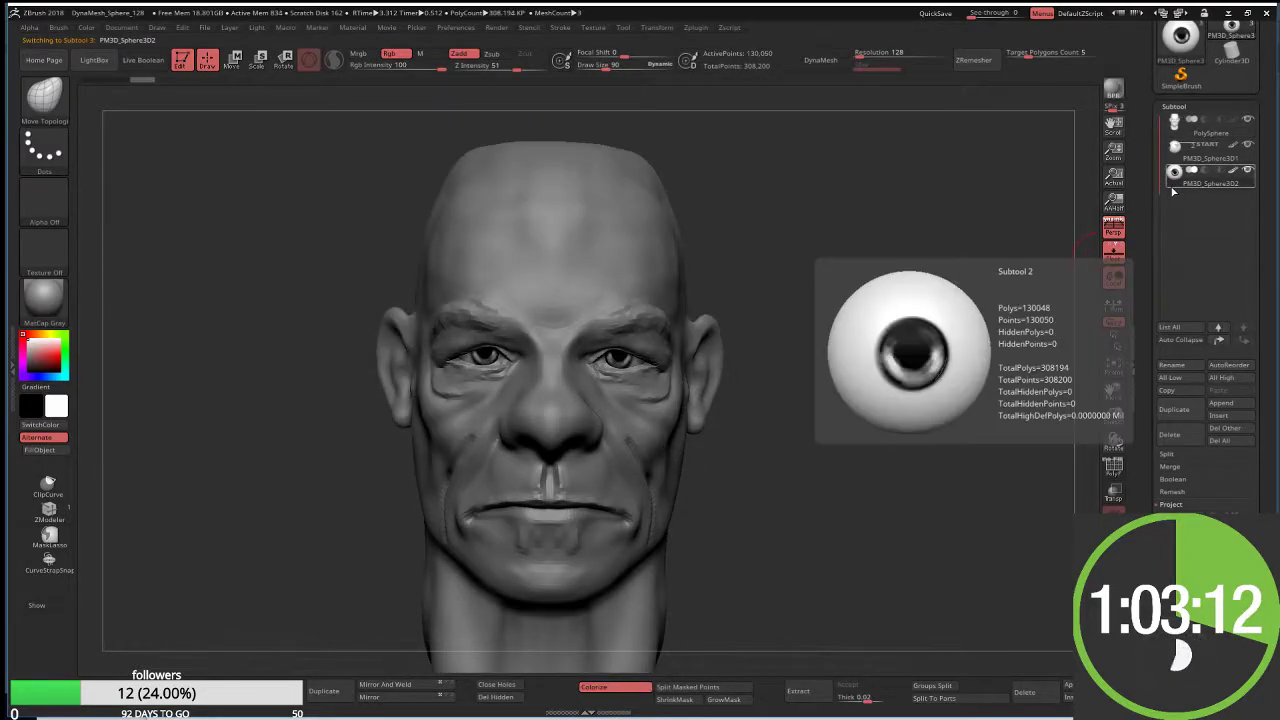
left_click(1169, 434)
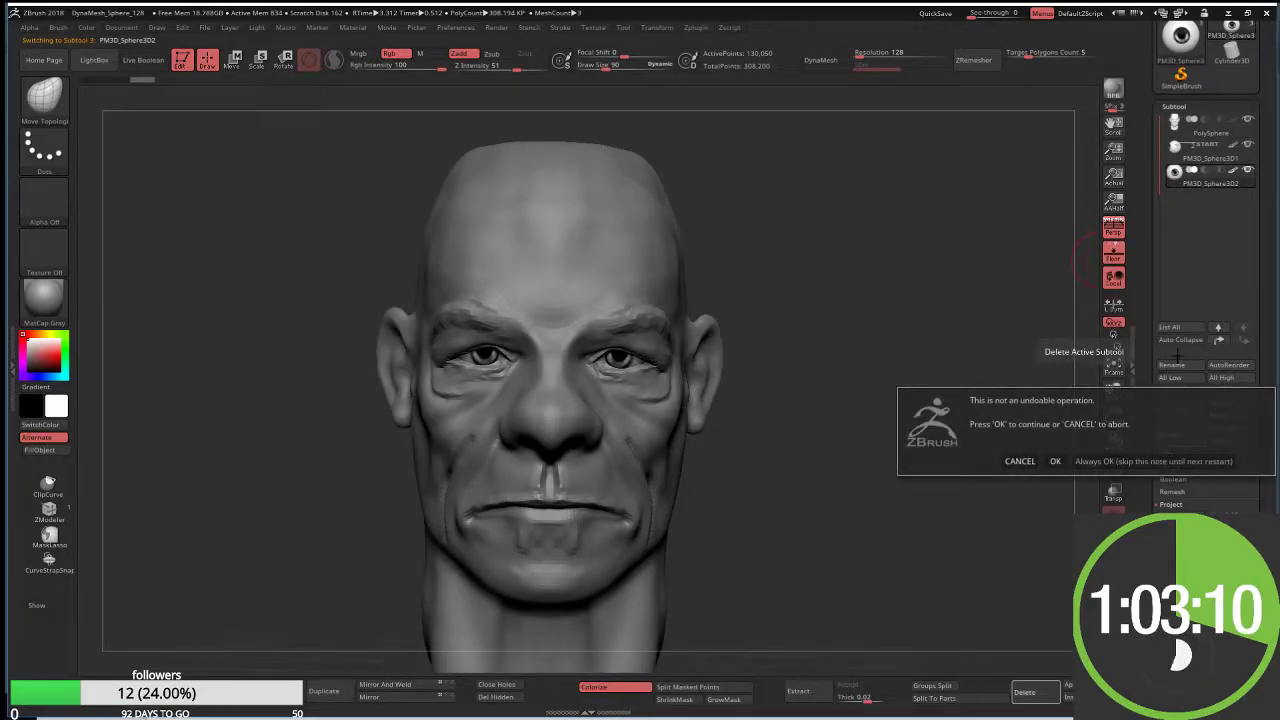
left_click(1055, 461)
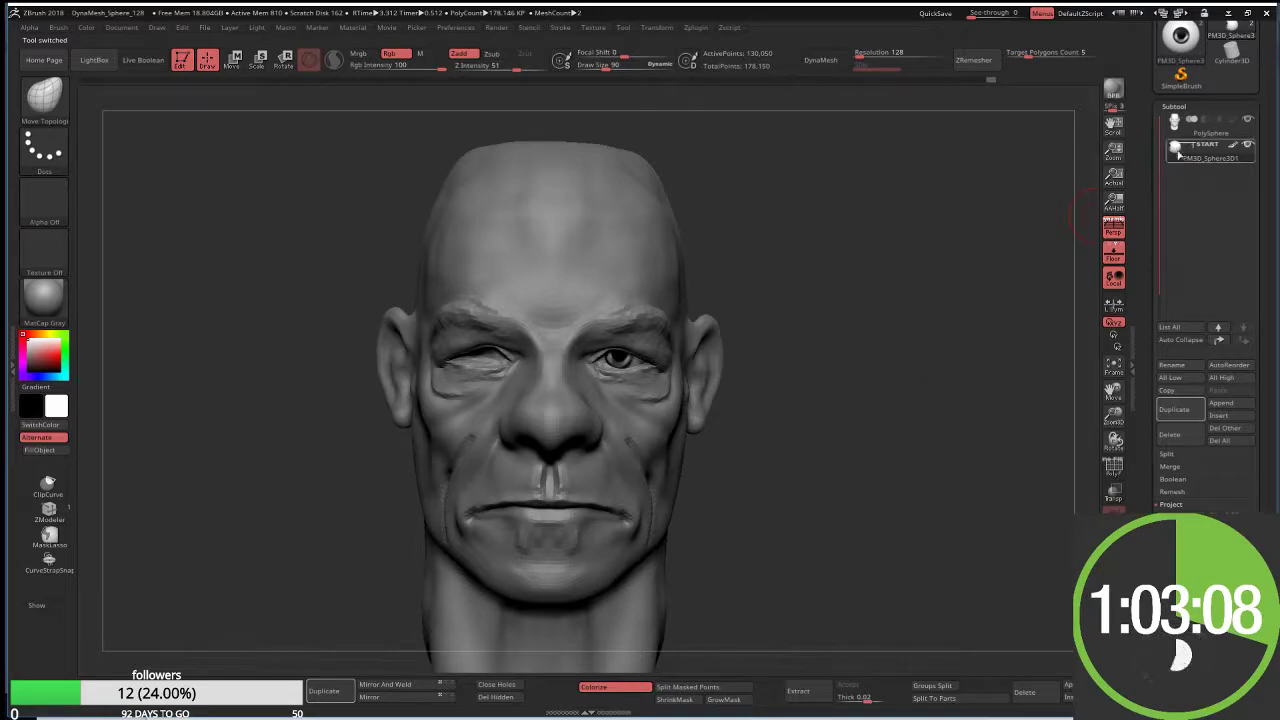
key("w")
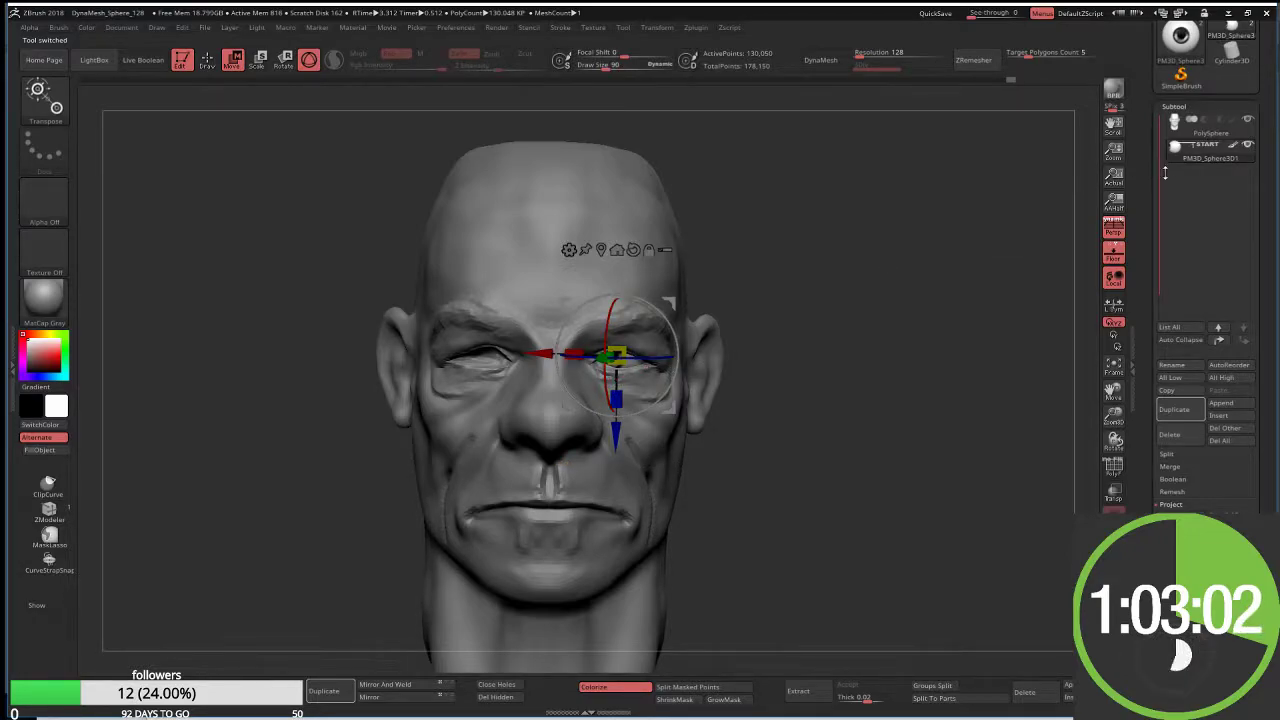
left_click(325, 688)
left_click(388, 695)
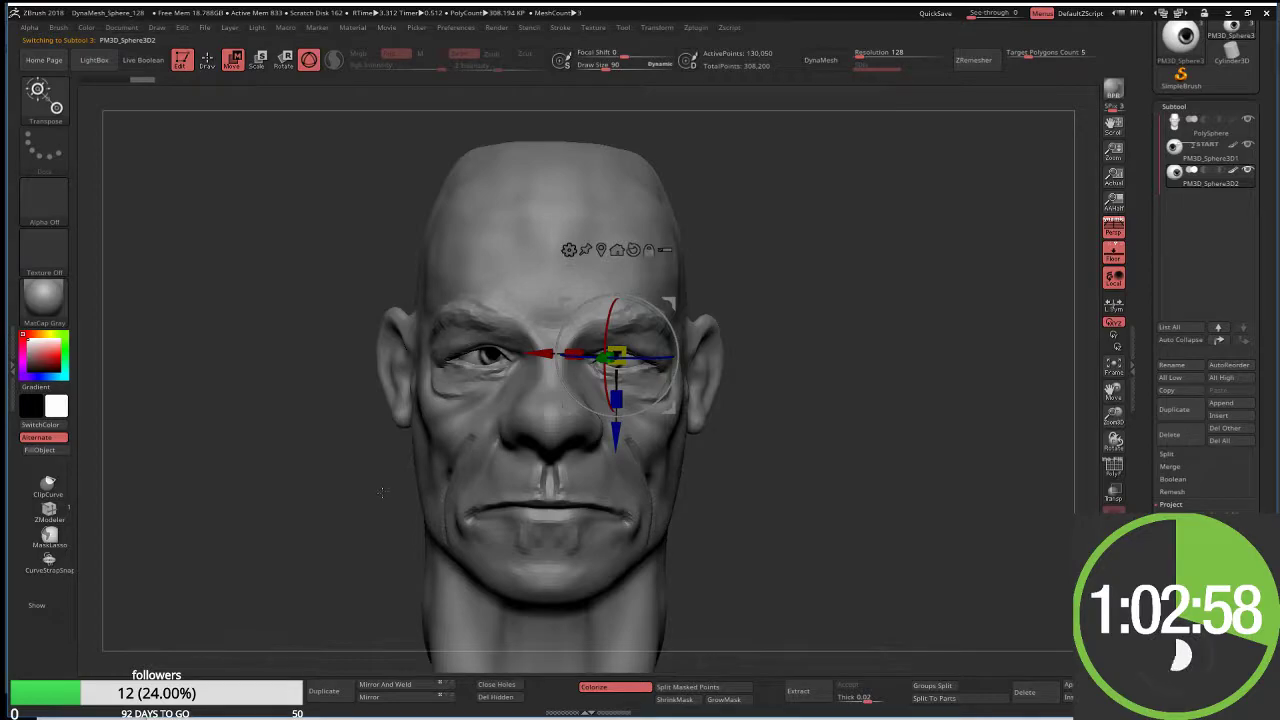
key("ctrl+z")
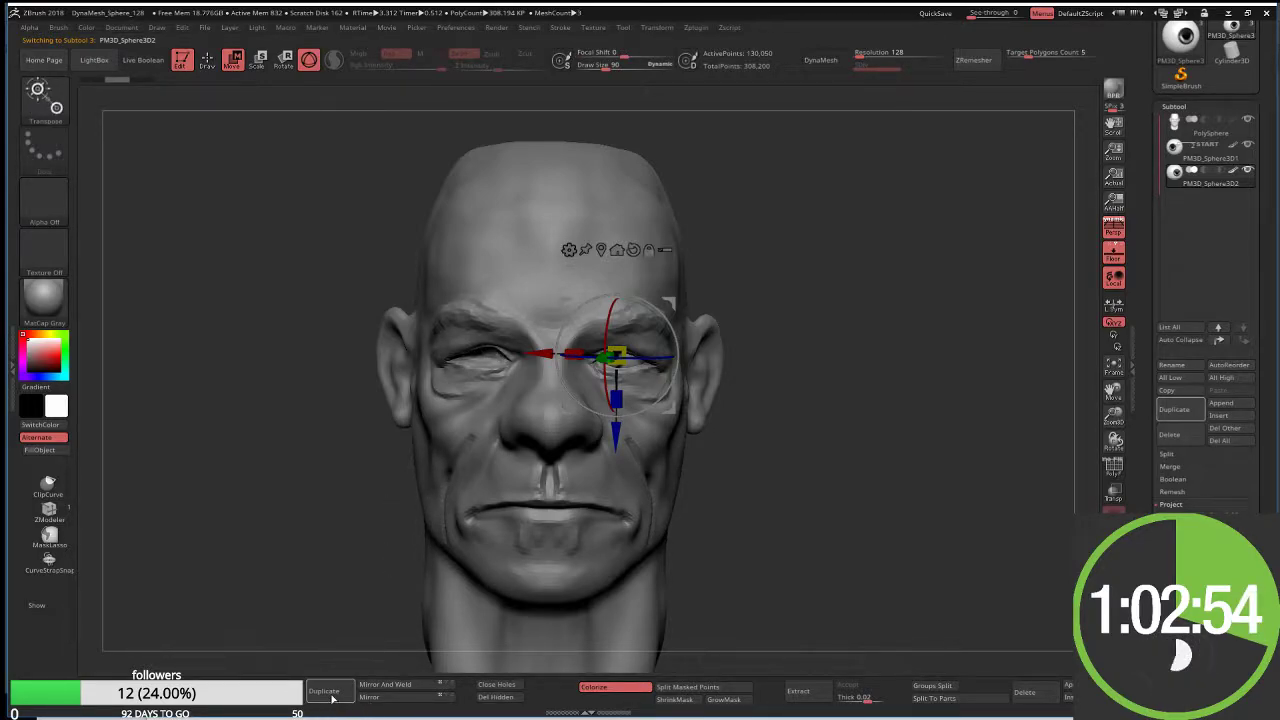
left_click(378, 699)
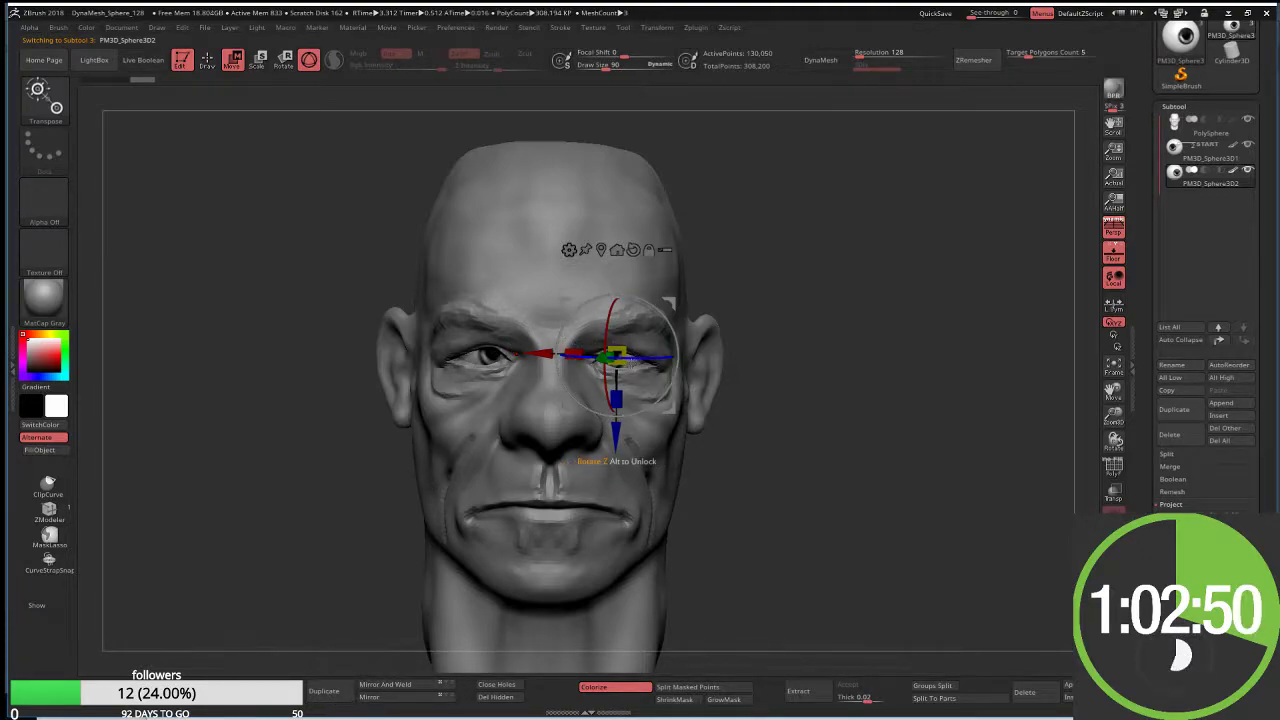
Step: Rotate the mirrored eyeball with the Transpose gizmo so it looks straight ahead
left_click(483, 357)
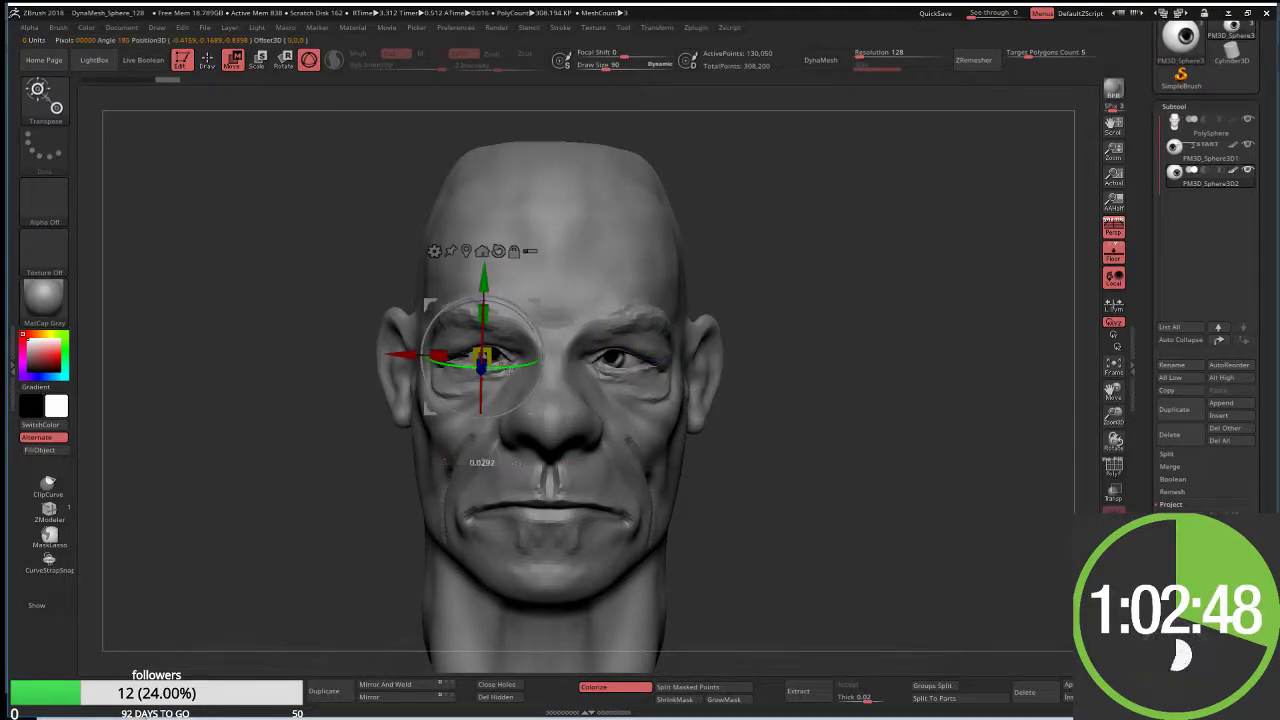
left_click_drag(484, 368, 481, 366)
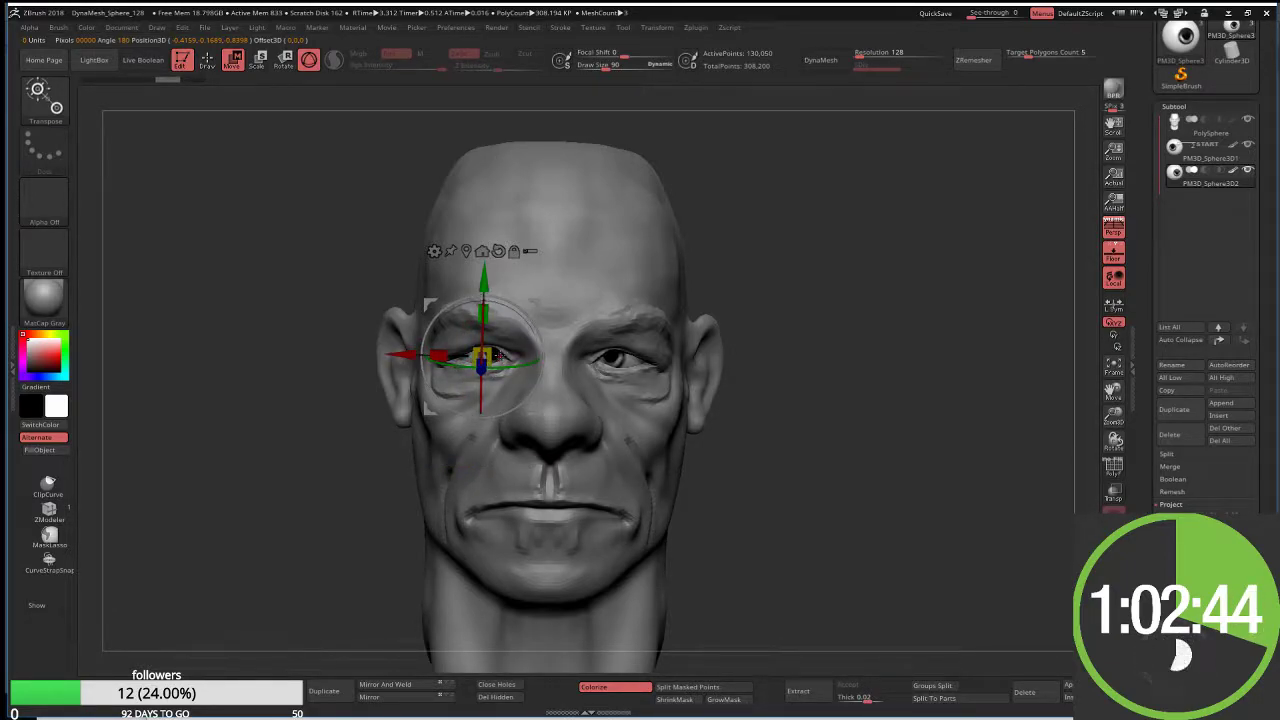
left_click(483, 251)
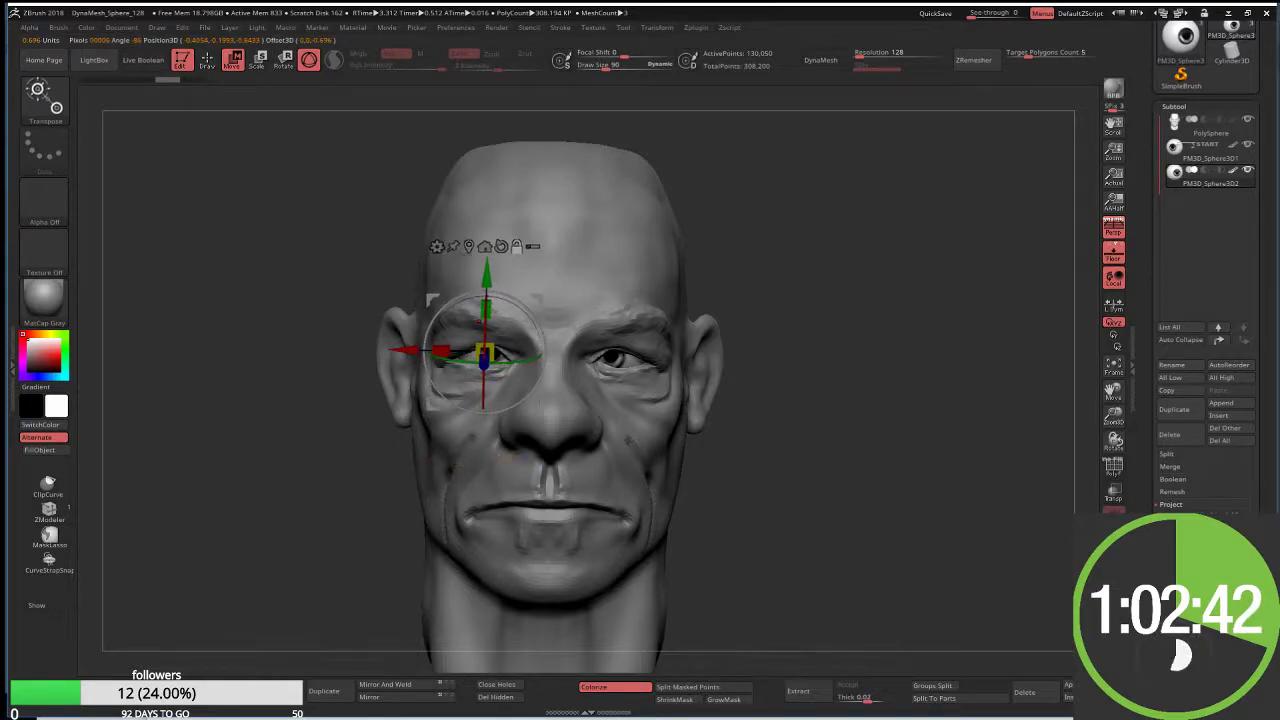
left_click_drag(466, 364, 458, 358)
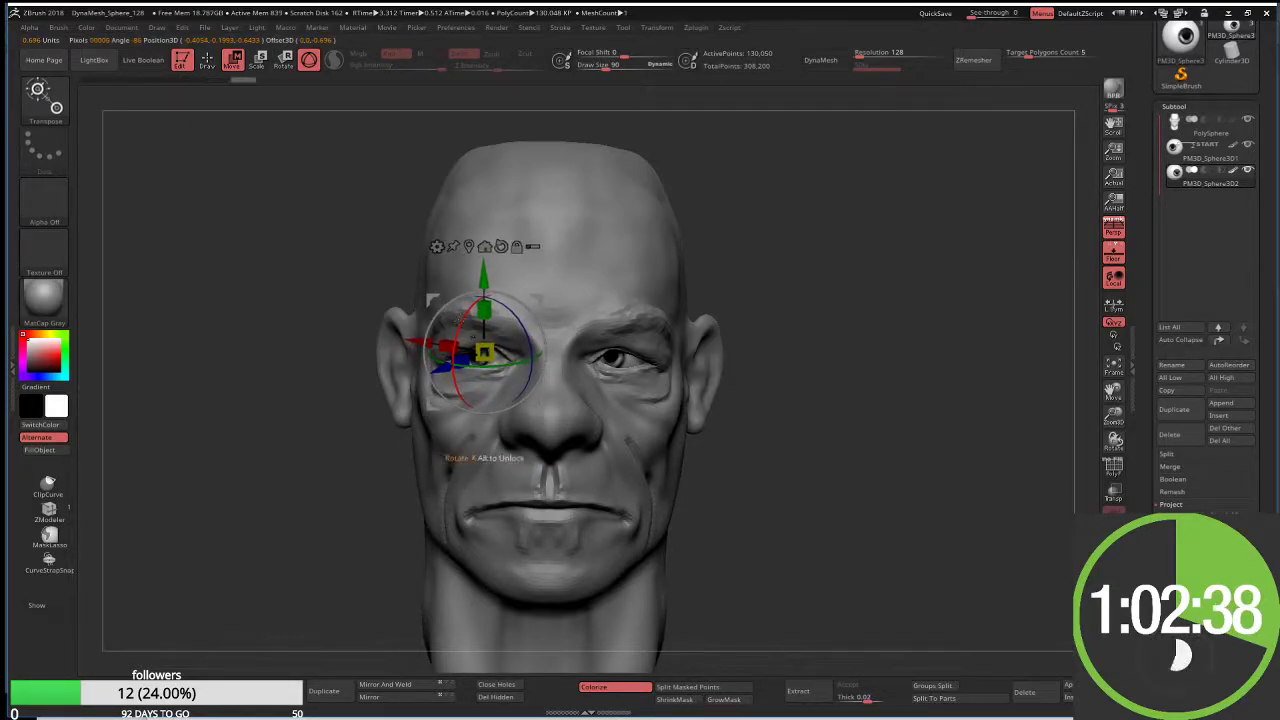
left_click_drag(458, 360, 500, 360)
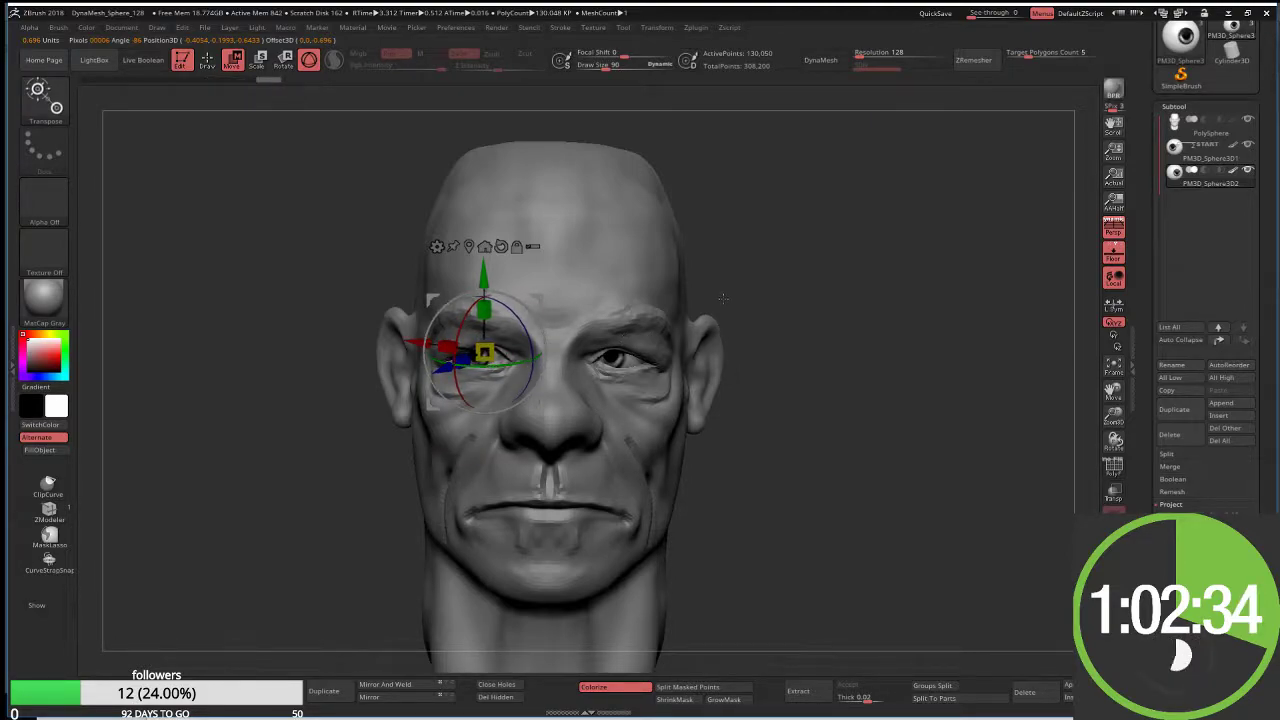
key("q")
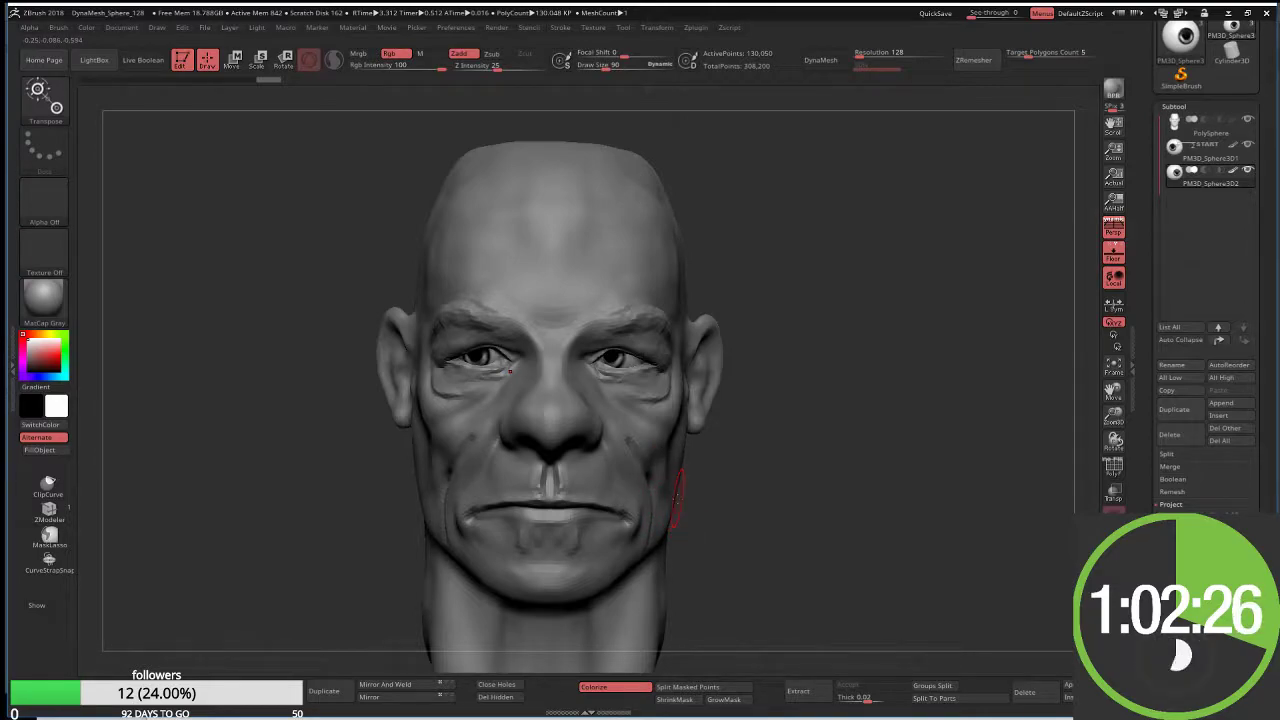
key("b")
key("m")
key("t")
left_click(666, 505, "alt")
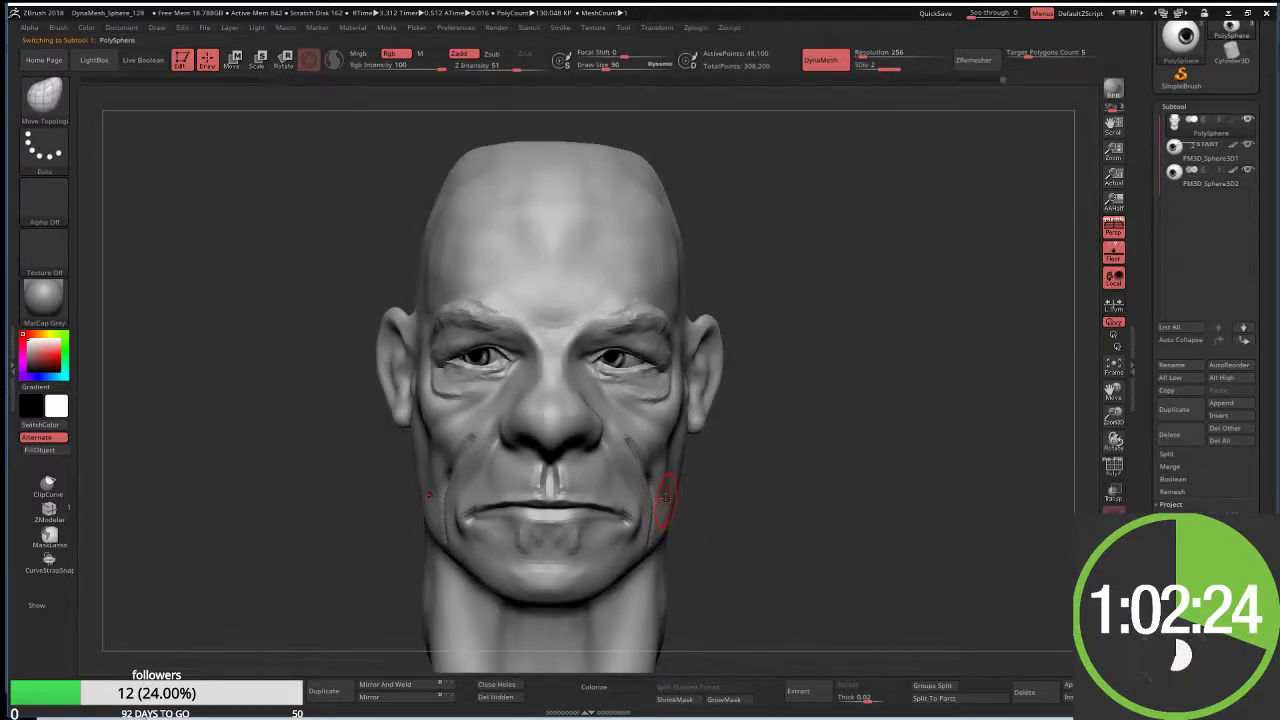
key("s")
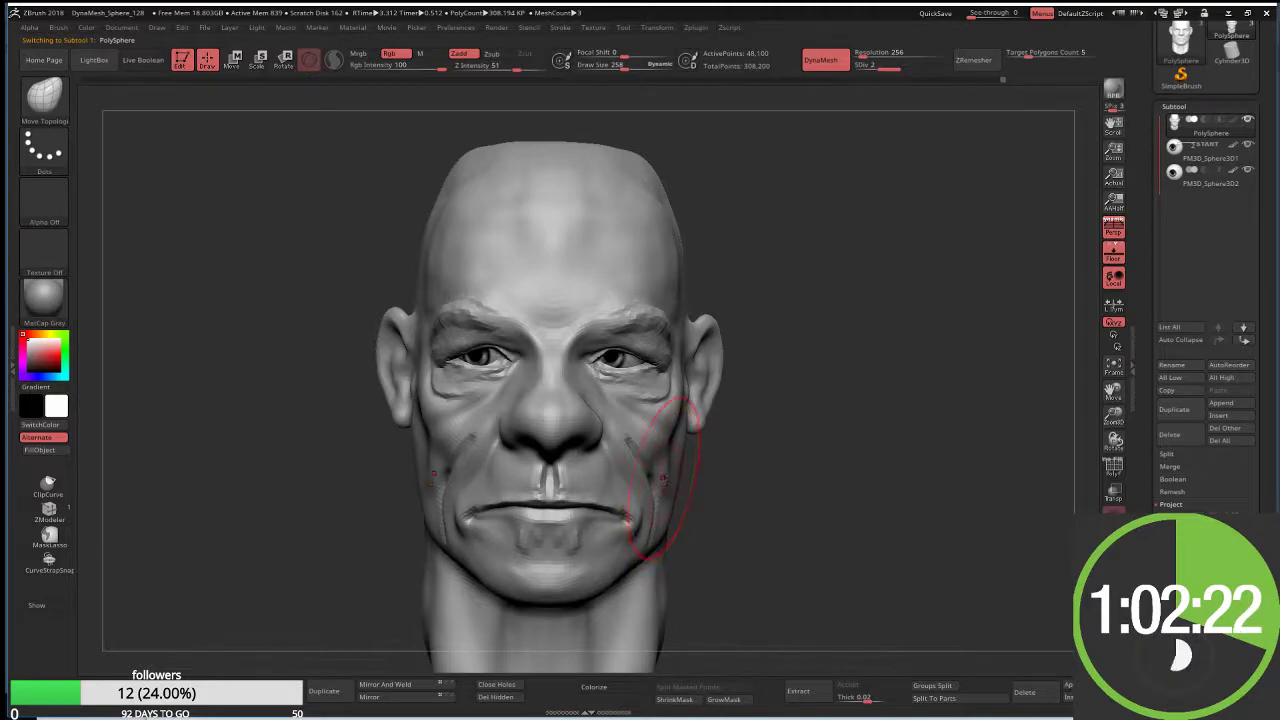
right_click_drag(663, 478, 678, 512)
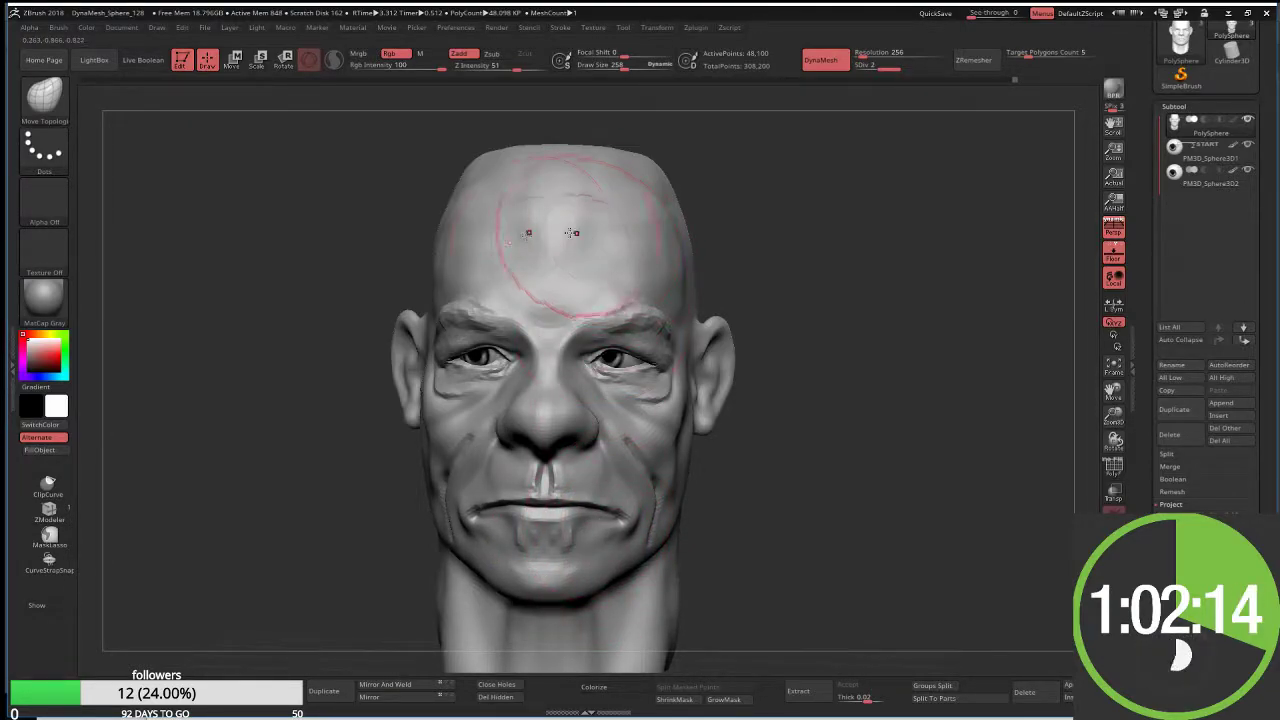
key("ctrl+z")
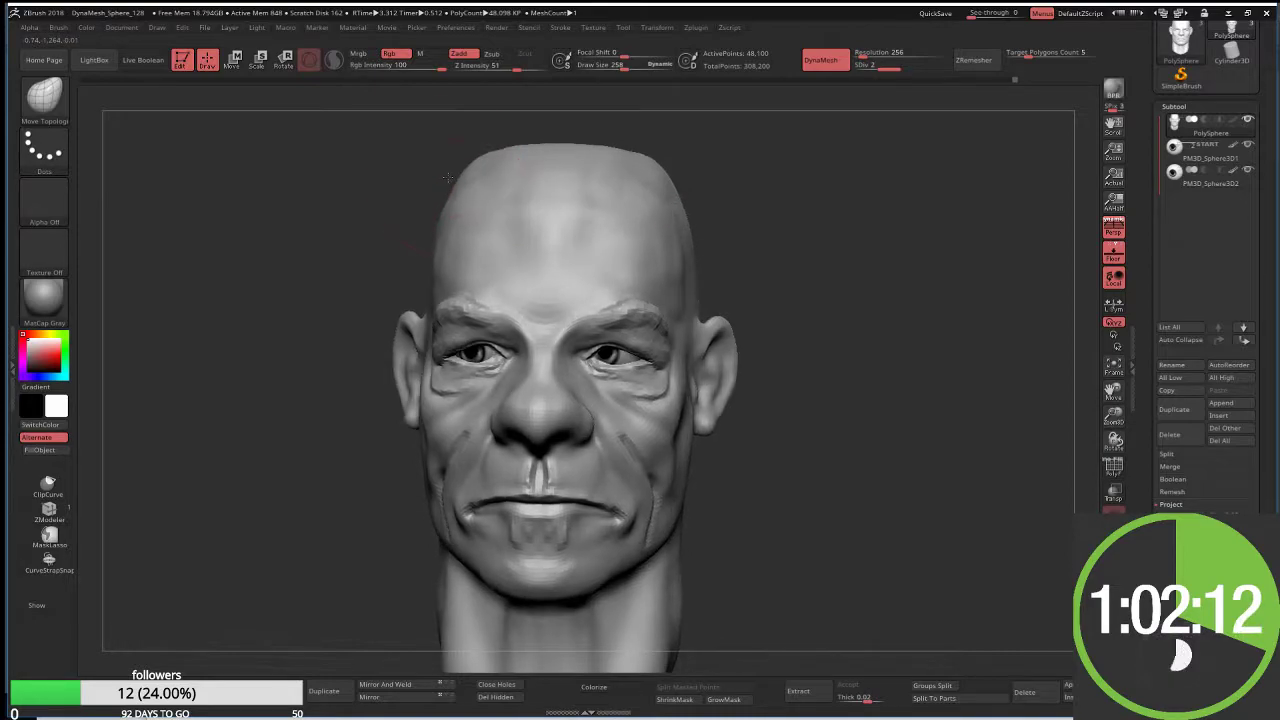
mouse_move(544, 150)
right_mouse_down()
mouse_move(568, 200)
mouse_move(592, 178)
mouse_move(651, 172)
right_mouse_up()
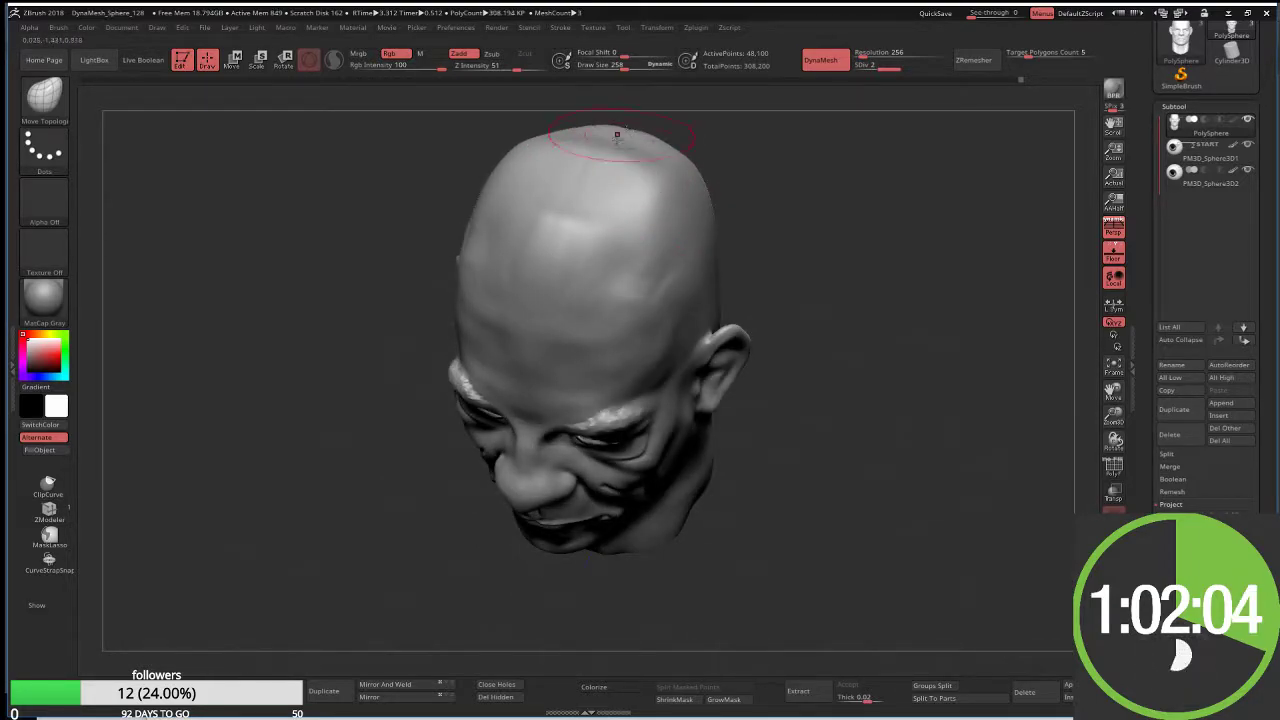
left_click_drag(608, 137, 712, 210)
right_click_drag(712, 210, 766, 177)
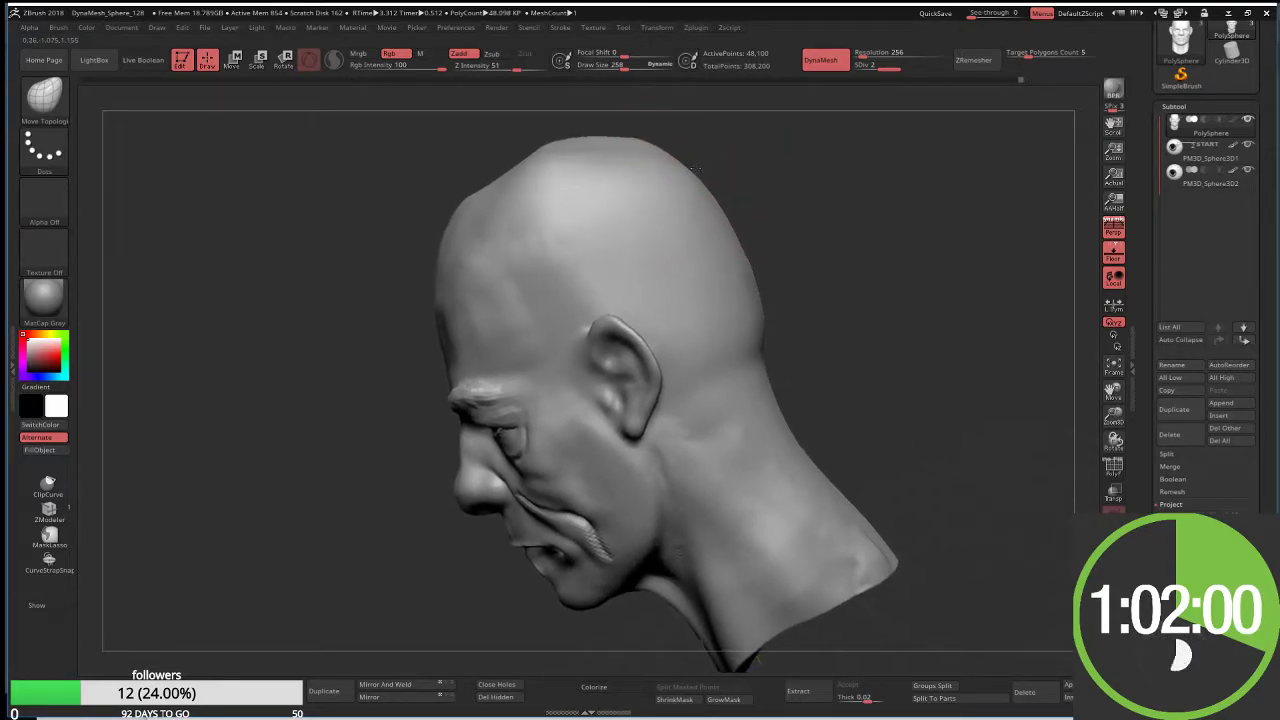
right_click_drag(674, 141, 763, 192, "shift")
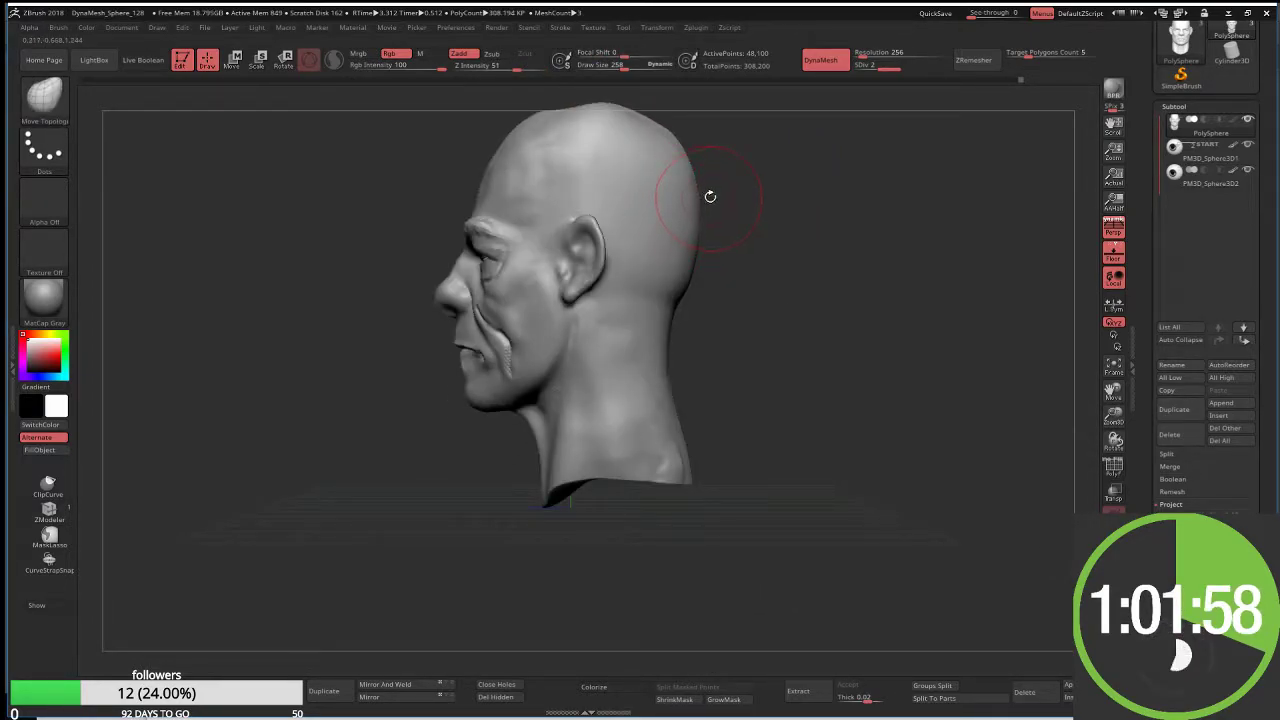
key("w")
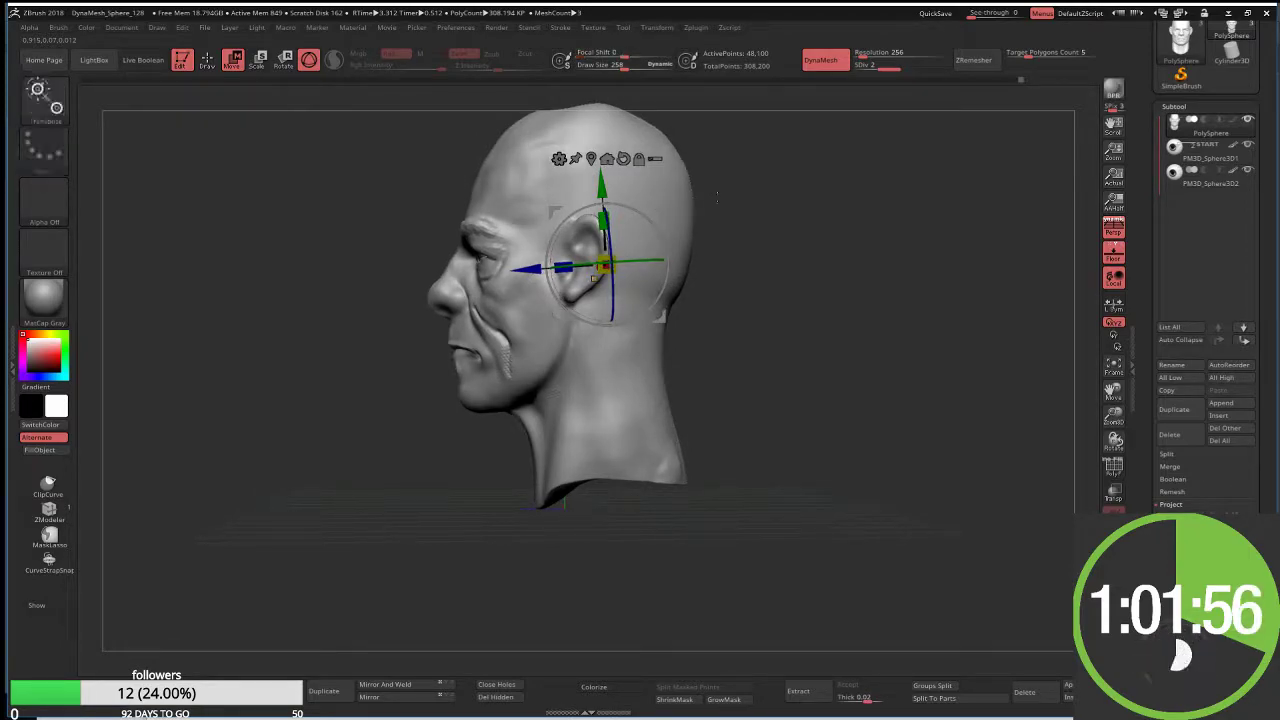
key("q")
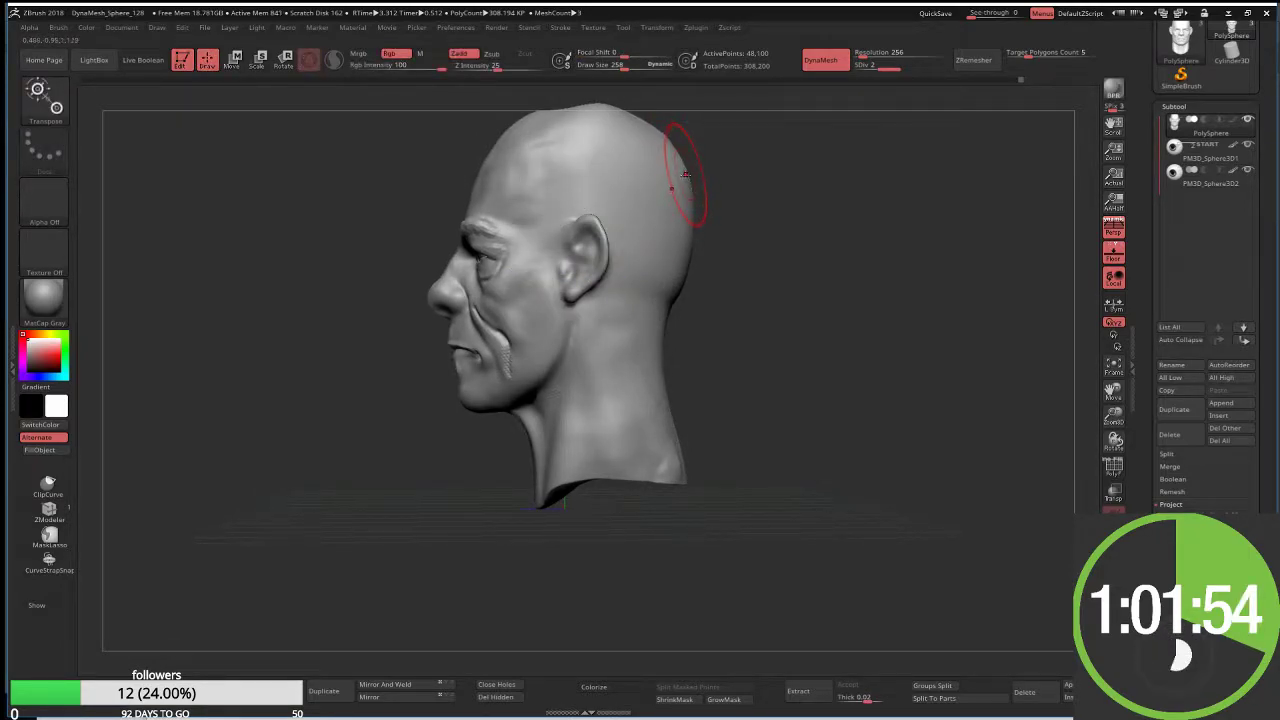
key("b")
key("m")
key("t")
key("s")
left_click_drag(683, 172, 710, 172)
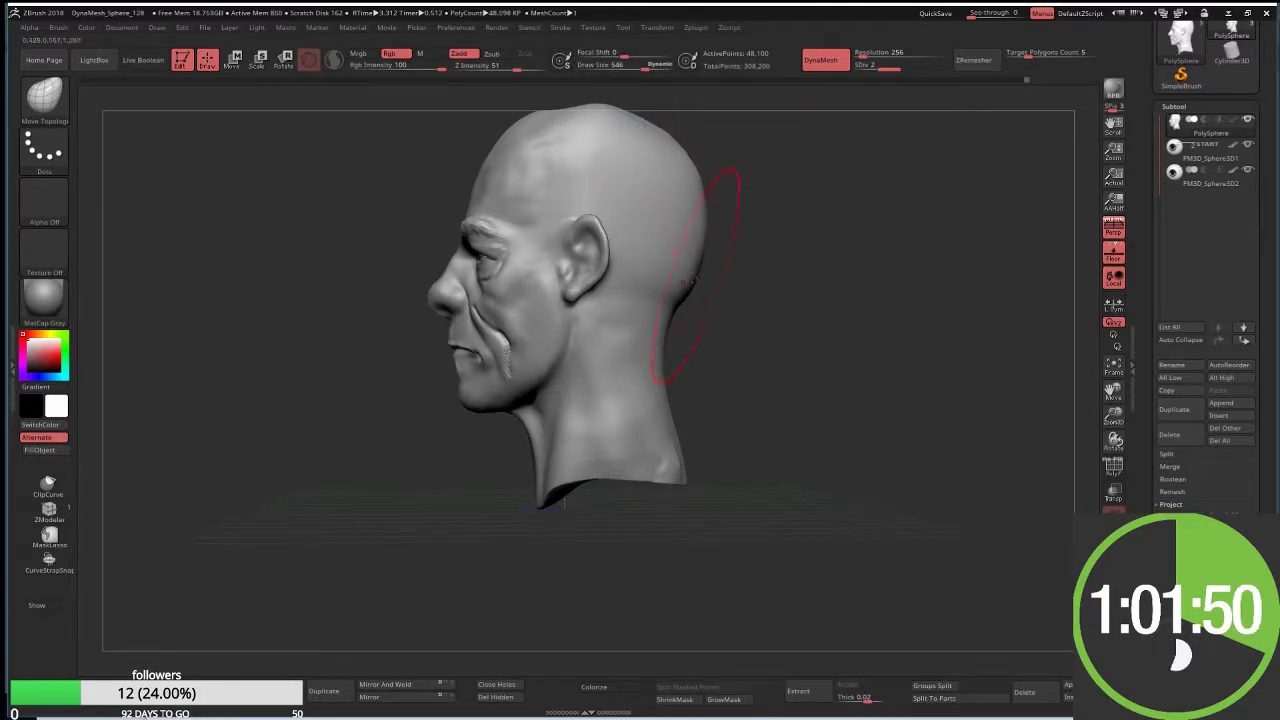
mouse_move(430, 510)
left_mouse_down()
mouse_move(395, 512)
mouse_move(374, 486)
left_mouse_up()
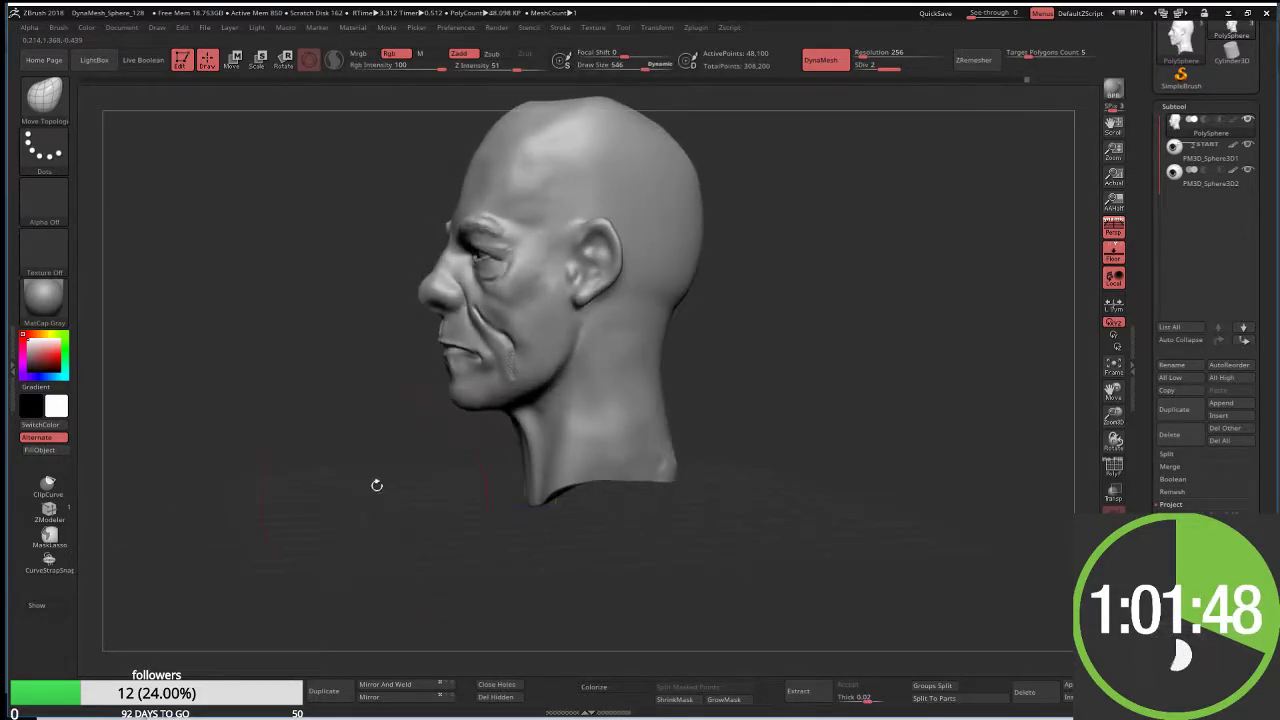
scroll(374, 486, "up", 3)
Step: Shrink Draw Size to 114, orbit to a low front view, and pick ClayBuildup
left_click_drag(160, 500, 690, 290)
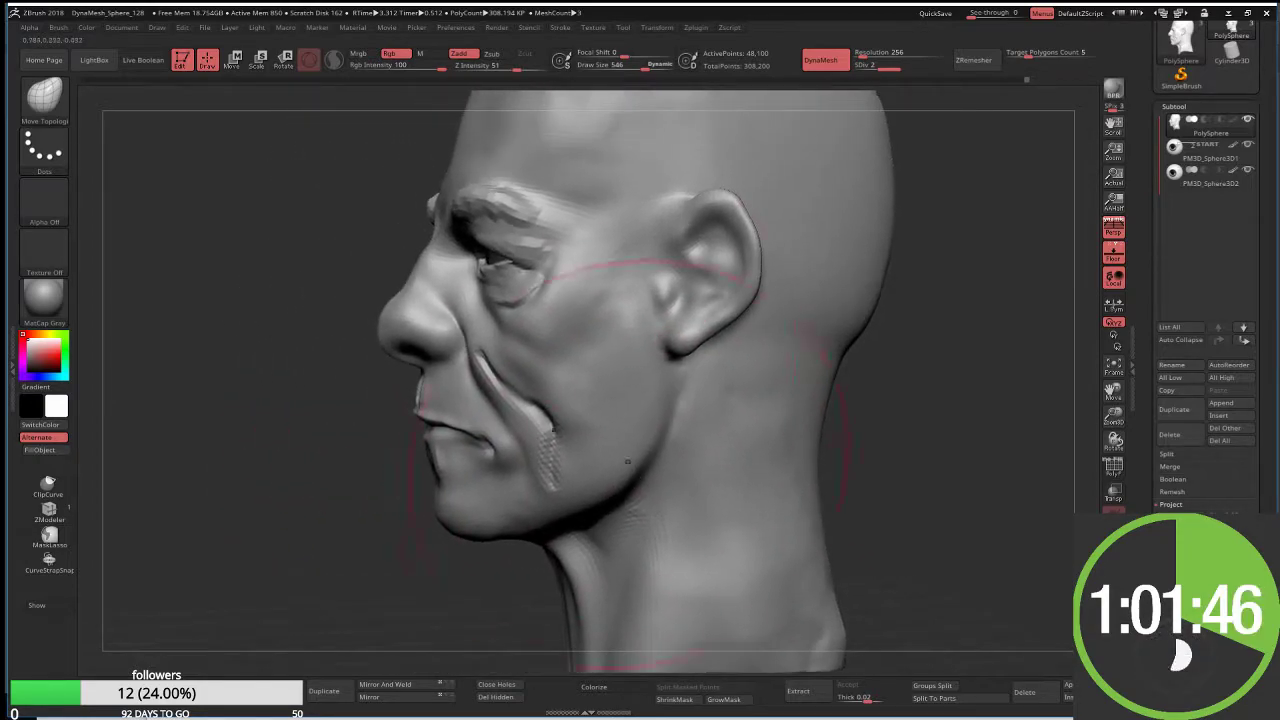
key("s")
left_click_drag(470, 241, 430, 243)
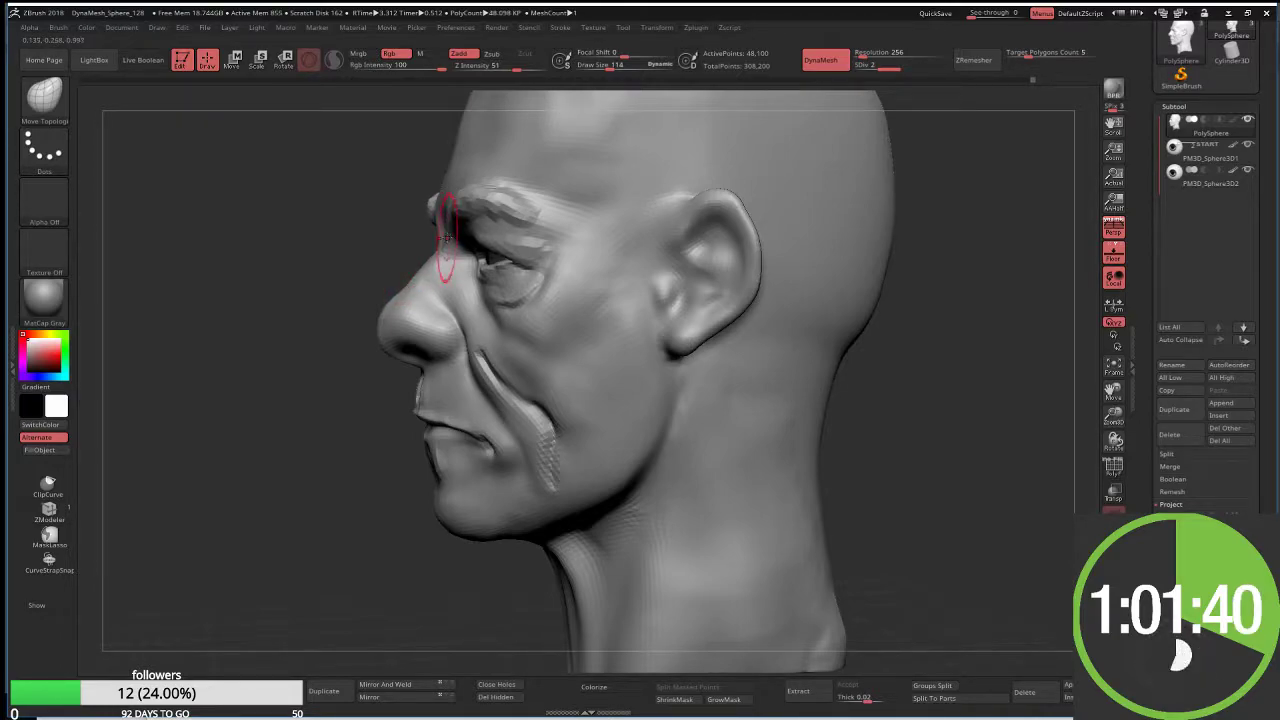
right_click_drag(452, 216, 423, 206)
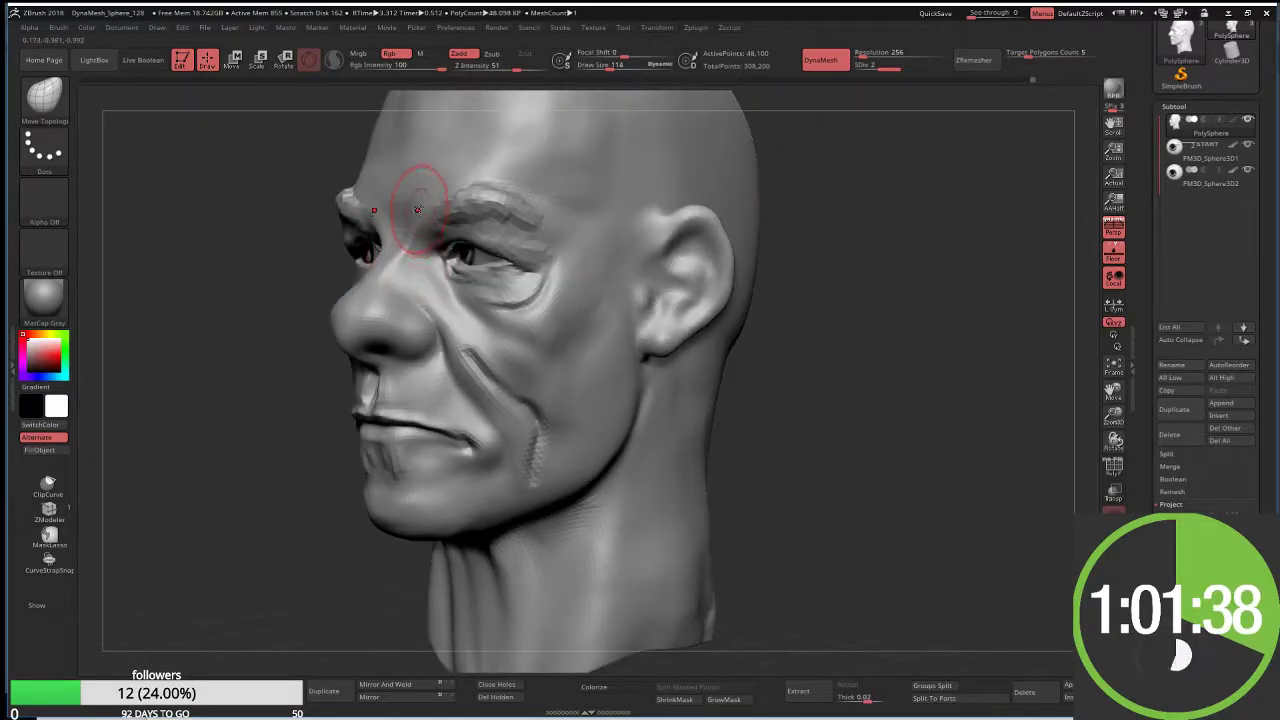
mouse_move(428, 257)
right_mouse_down()
mouse_move(299, 334)
mouse_move(666, 337)
mouse_move(713, 365)
right_mouse_up()
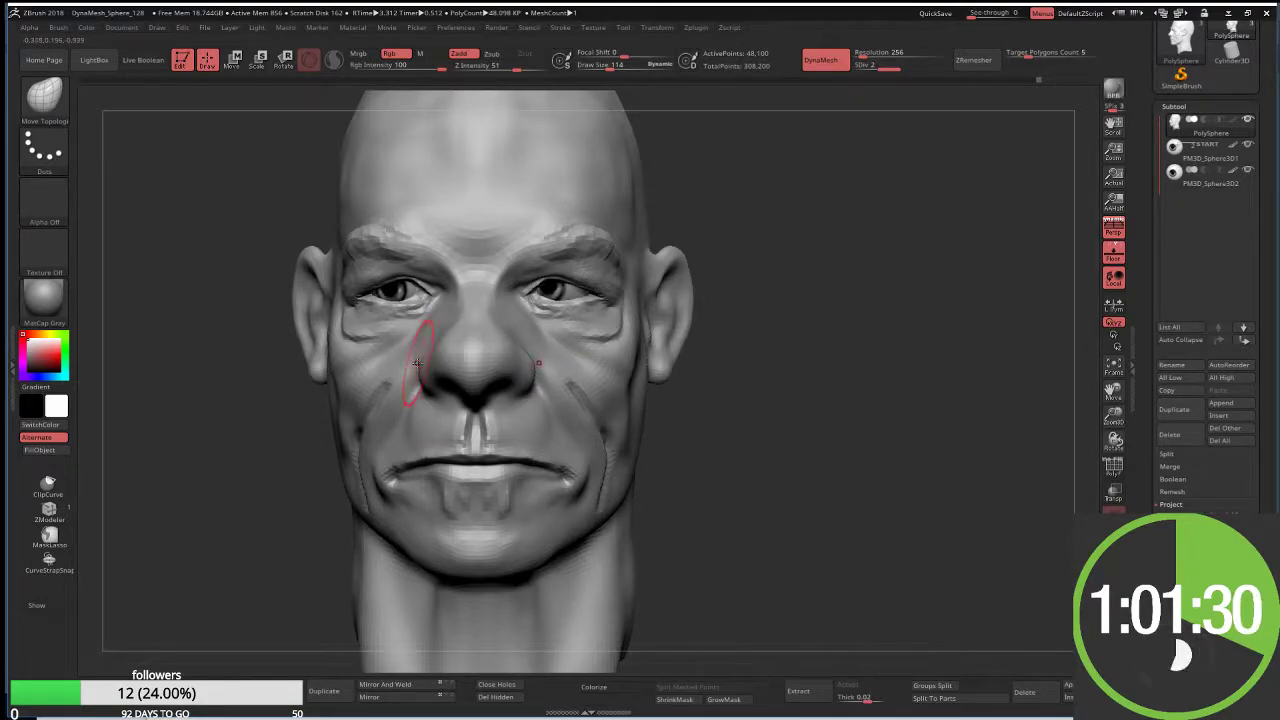
left_click_drag(739, 429, 570, 376)
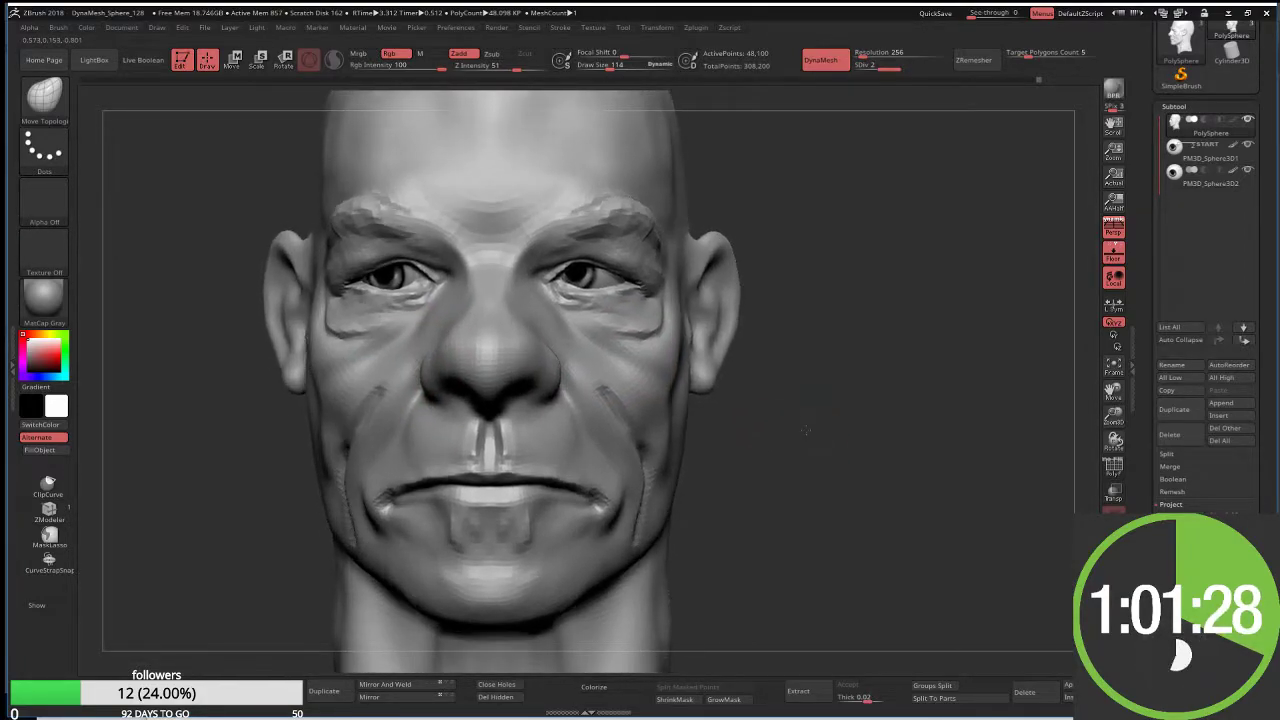
key("b")
key("c")
key("b")
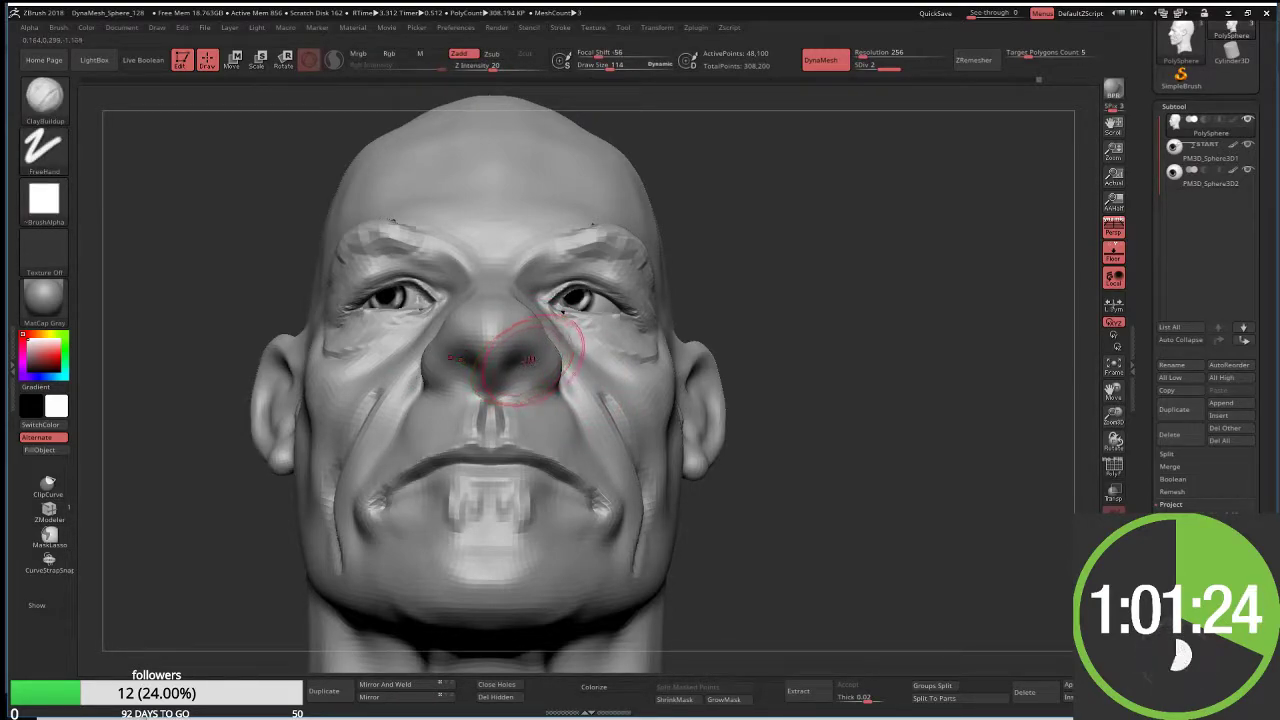
Step: Build up clay around both nostrils, then carve them deeper with DamStandard
key("bracketleft")
key("bracketleft")
key("bracketleft")
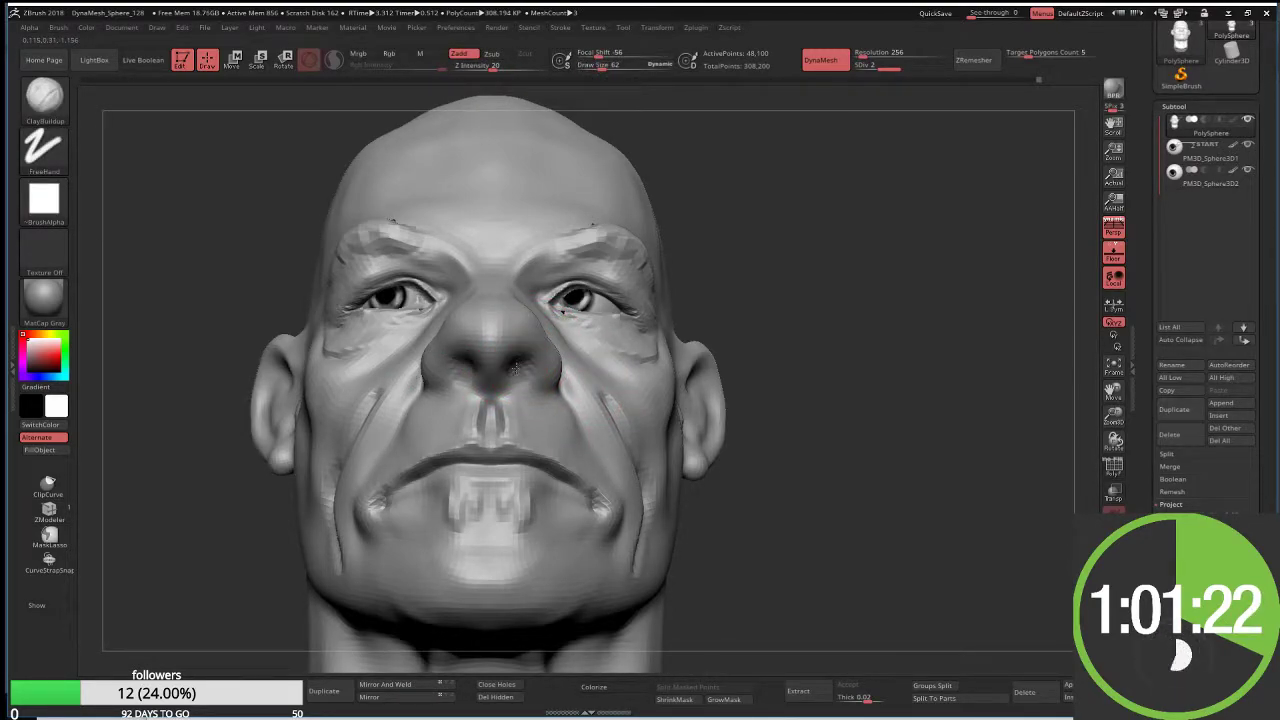
left_click_drag(514, 371, 521, 356)
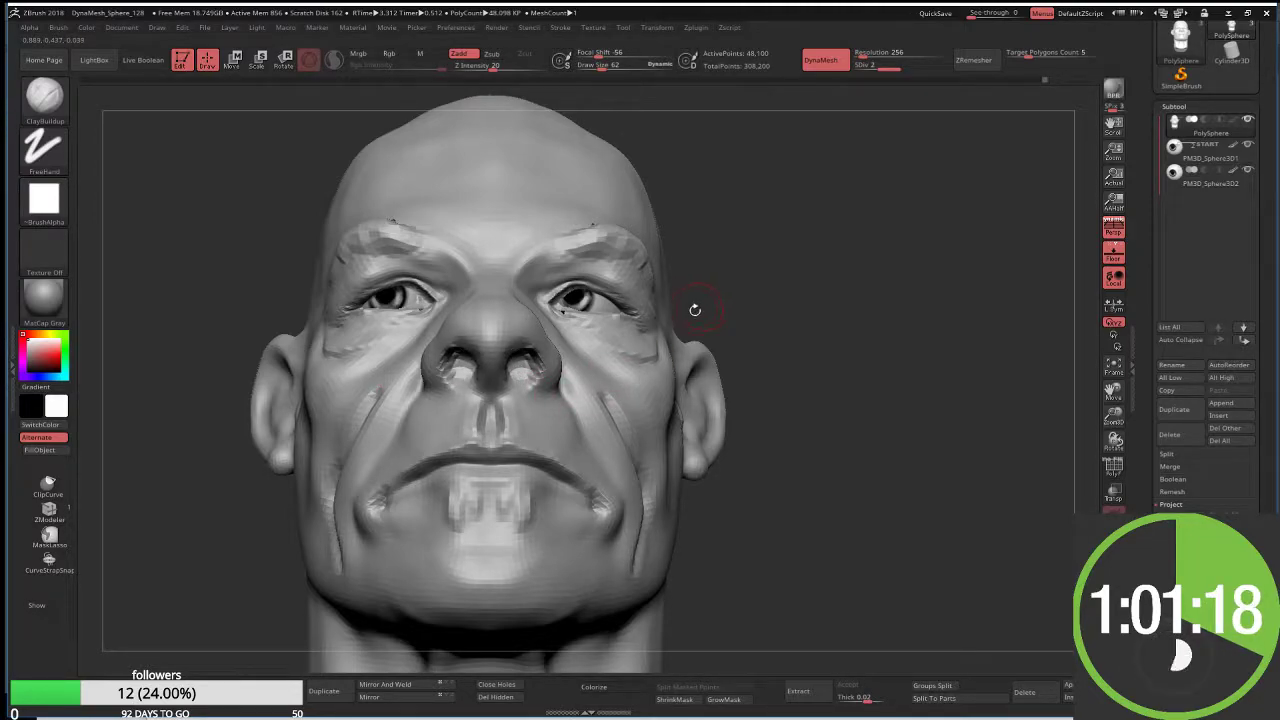
key("b")
key("d")
key("s")
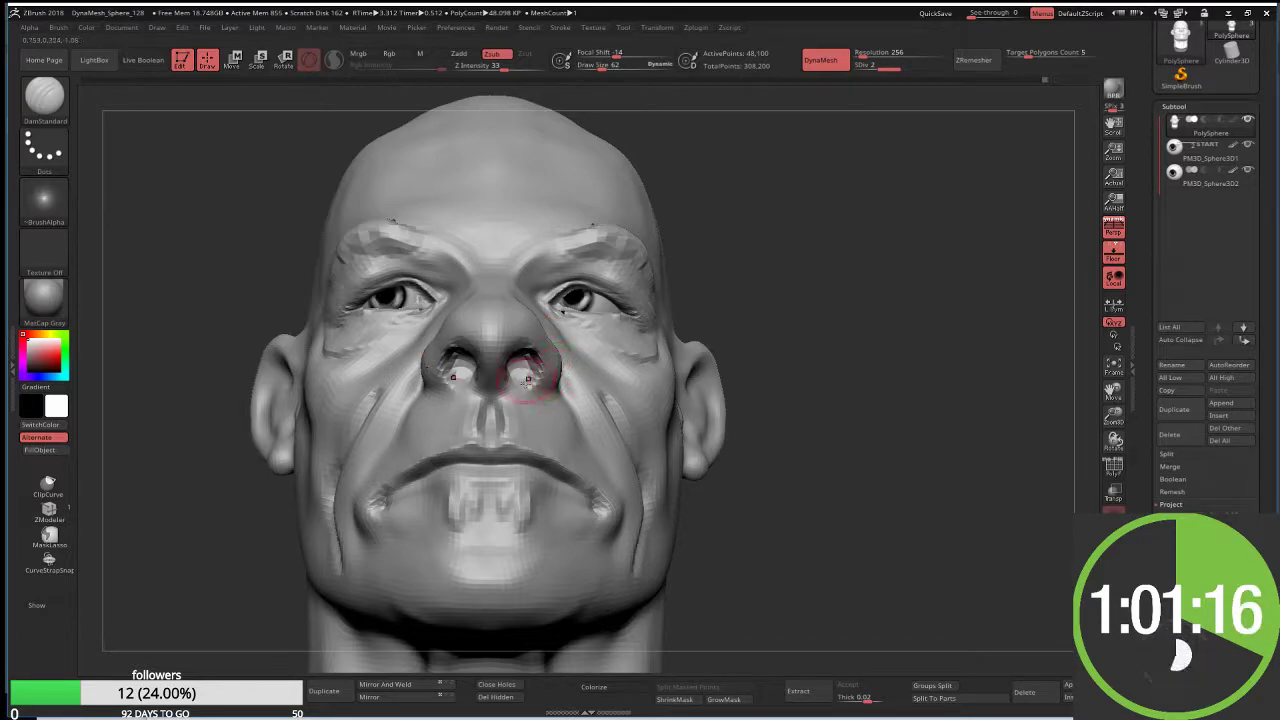
mouse_move(528, 378)
left_mouse_down()
mouse_move(540, 368)
mouse_move(520, 326)
mouse_move(512, 384)
left_mouse_up()
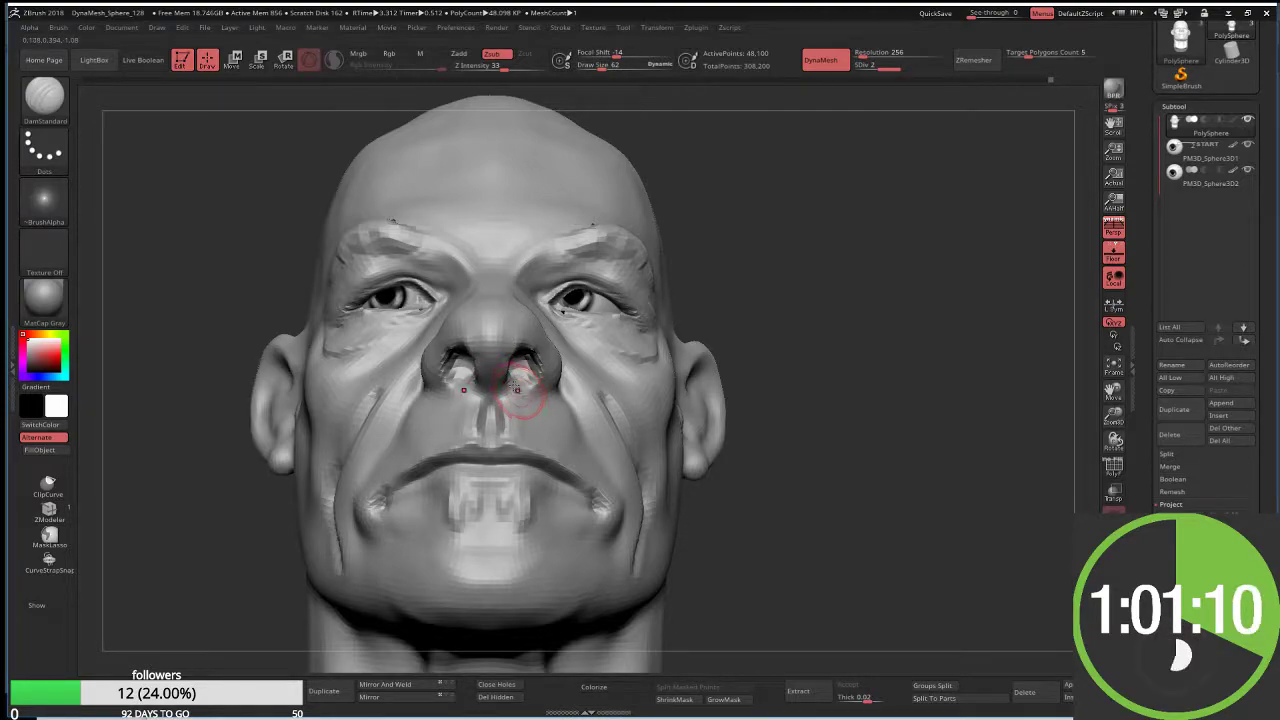
Step: Smooth the surface beside the eye and return to a straight front view
right_click_drag(522, 387, 691, 283)
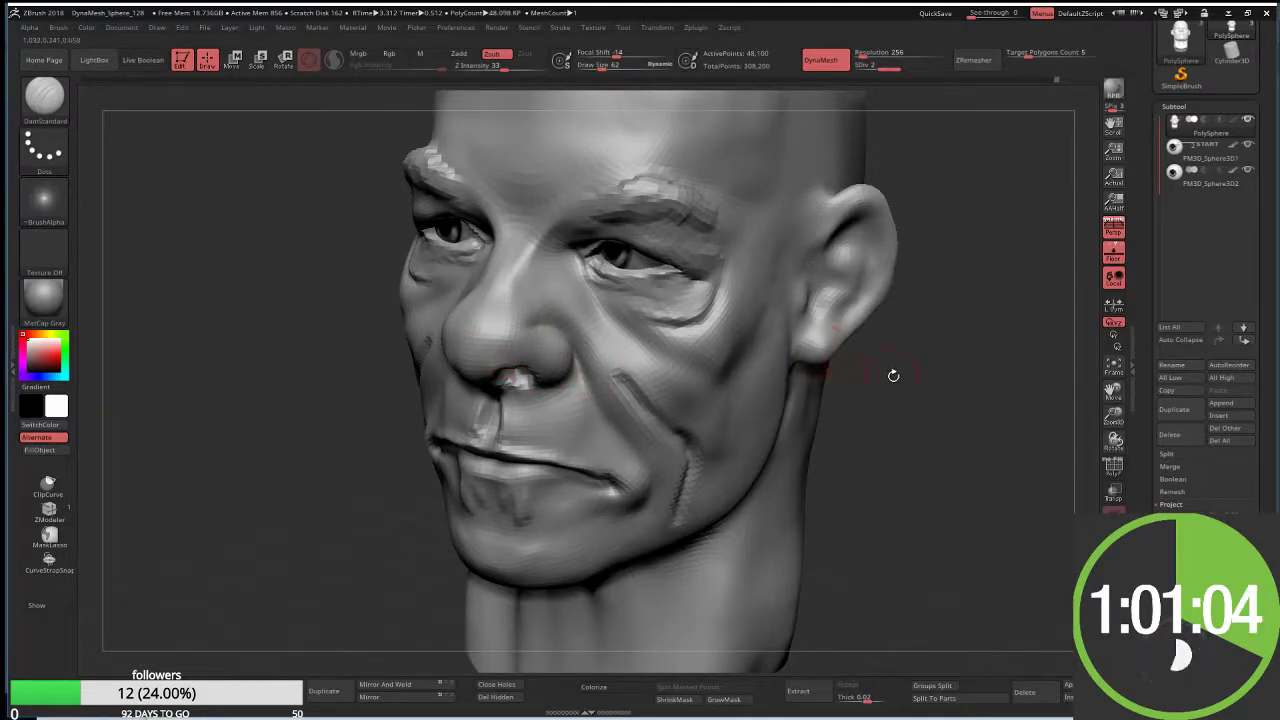
left_click_drag(893, 375, 700, 360)
left_click_drag(623, 286, 540, 253, "shift")
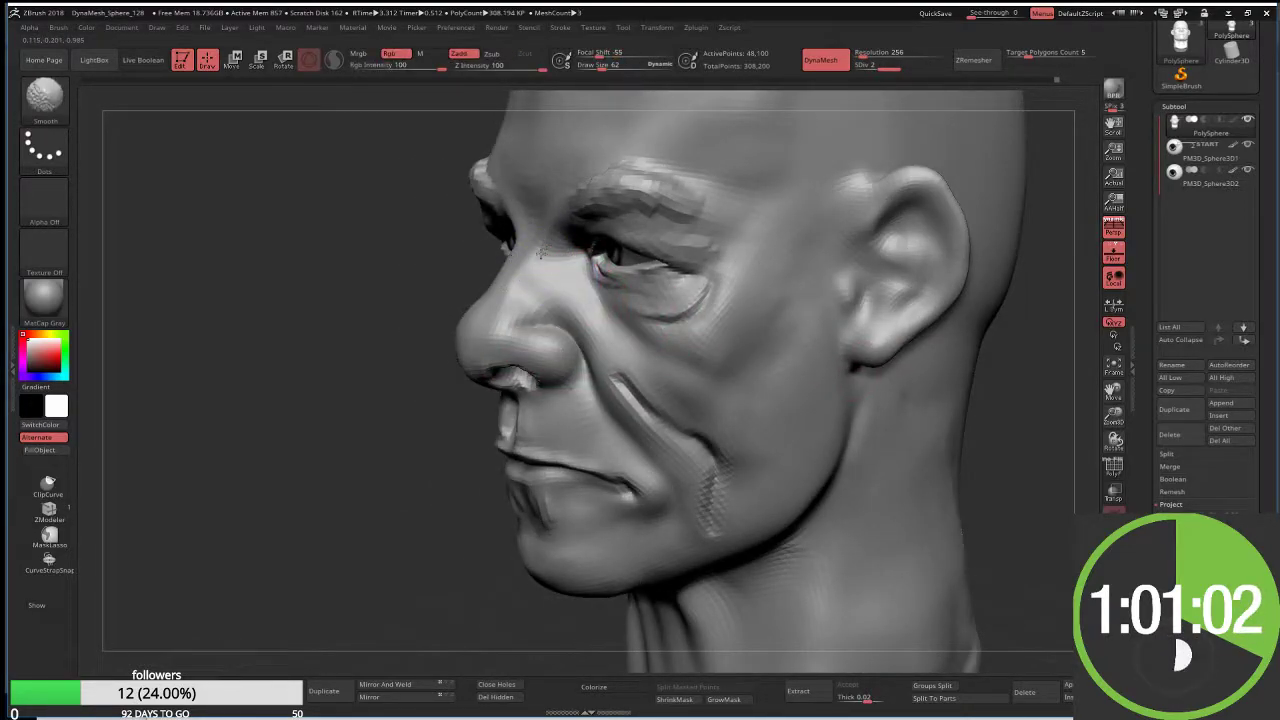
left_click_drag(343, 428, 414, 414)
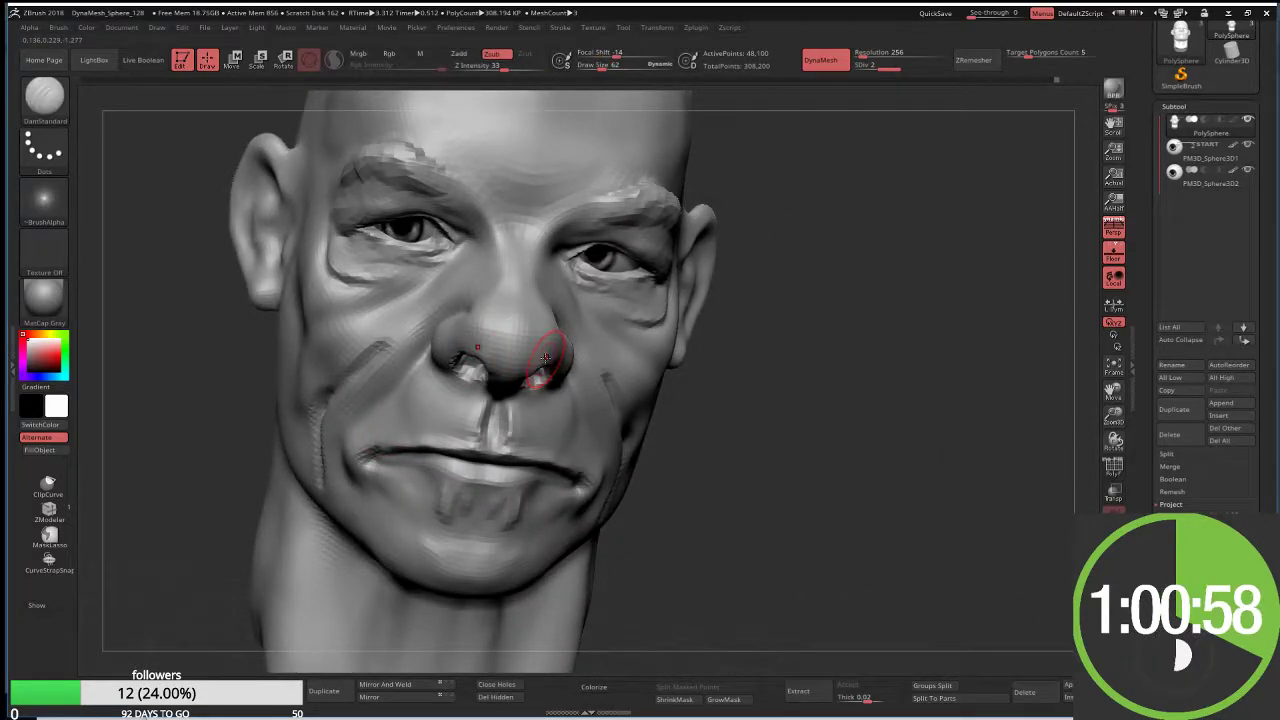
mouse_move(770, 289)
left_mouse_down()
mouse_move(823, 234)
mouse_move(806, 240)
left_mouse_up()
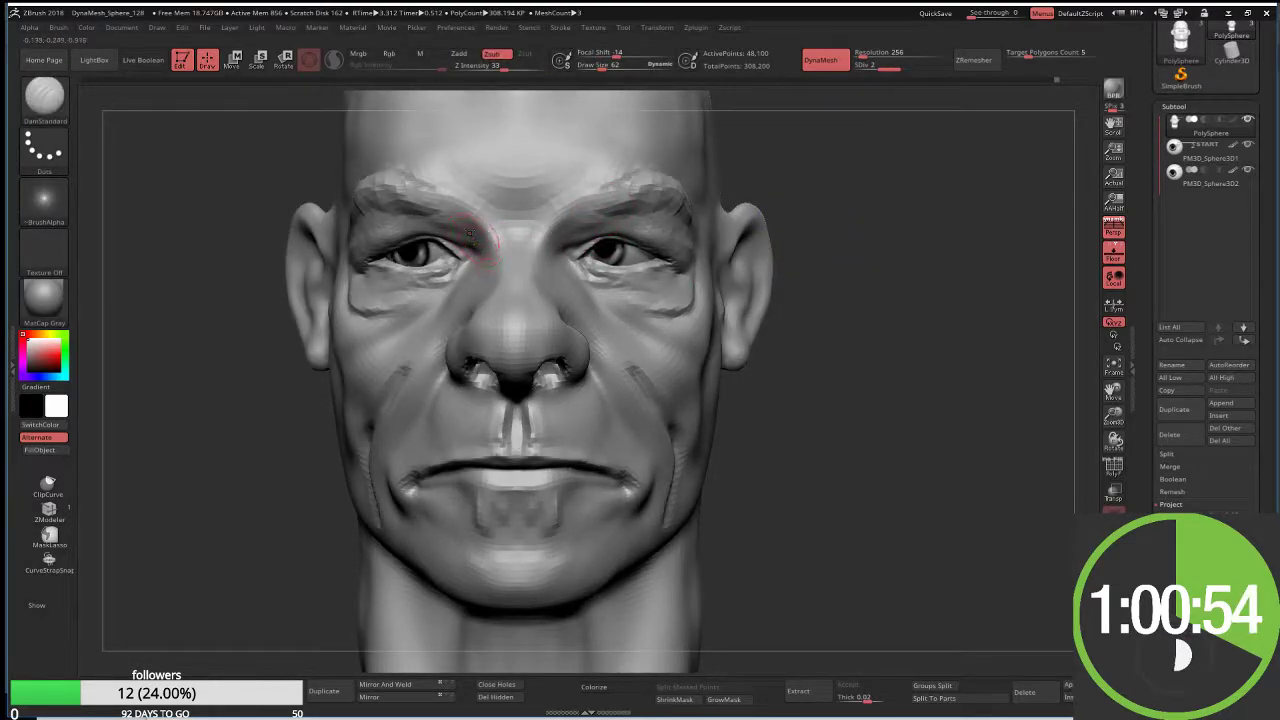
key("shift")
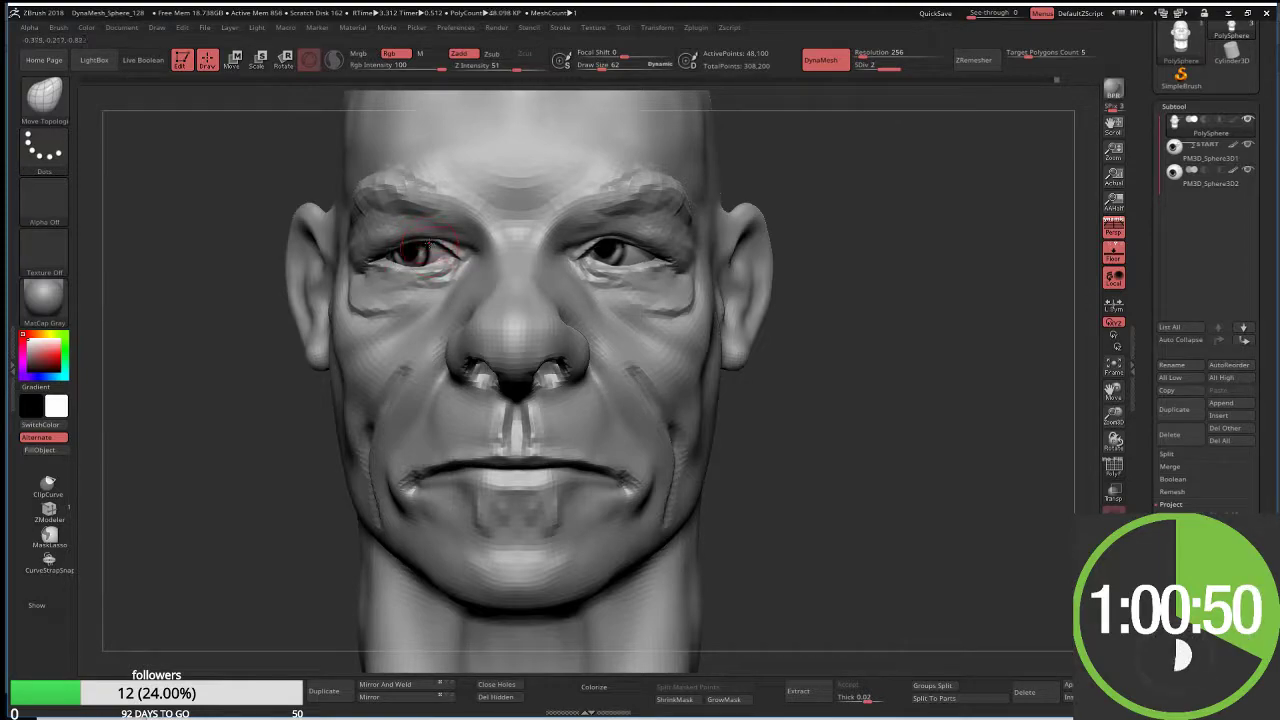
Step: Enlarge the brush to 195 and push out the right cheek contour with Move Topological
key("bracketright")
key("bracketright")
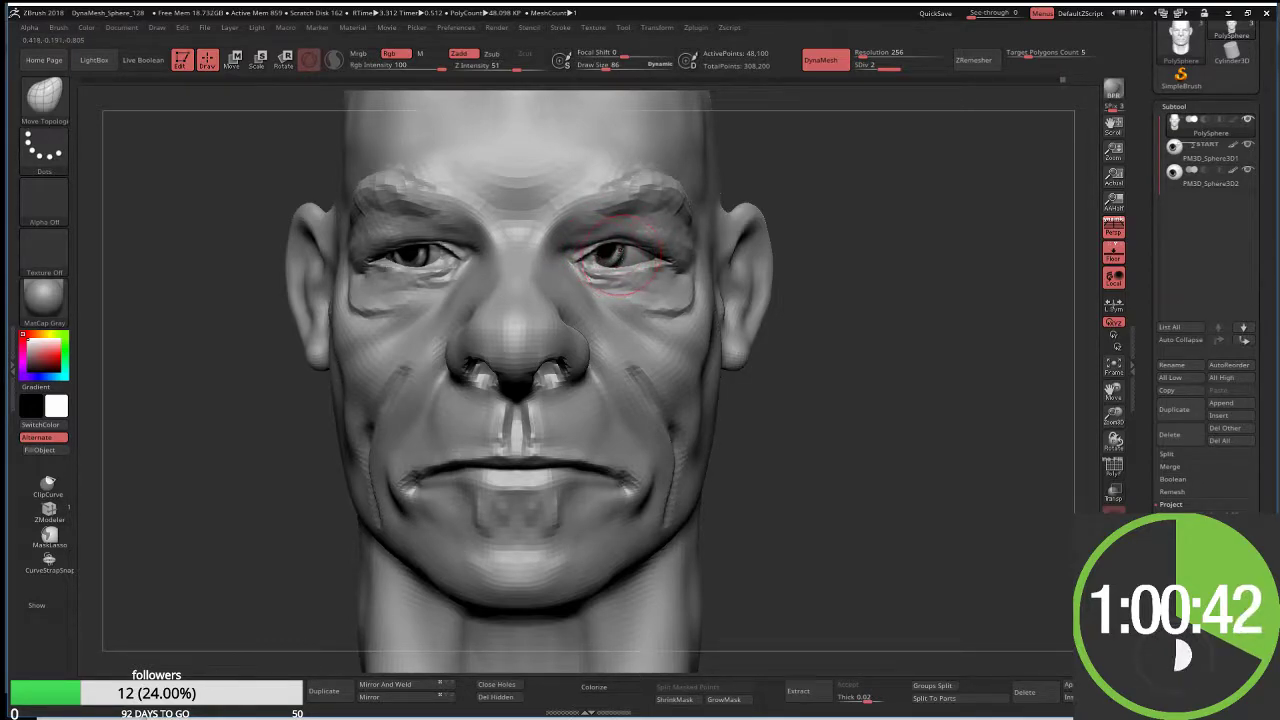
left_click_drag(857, 171, 645, 225)
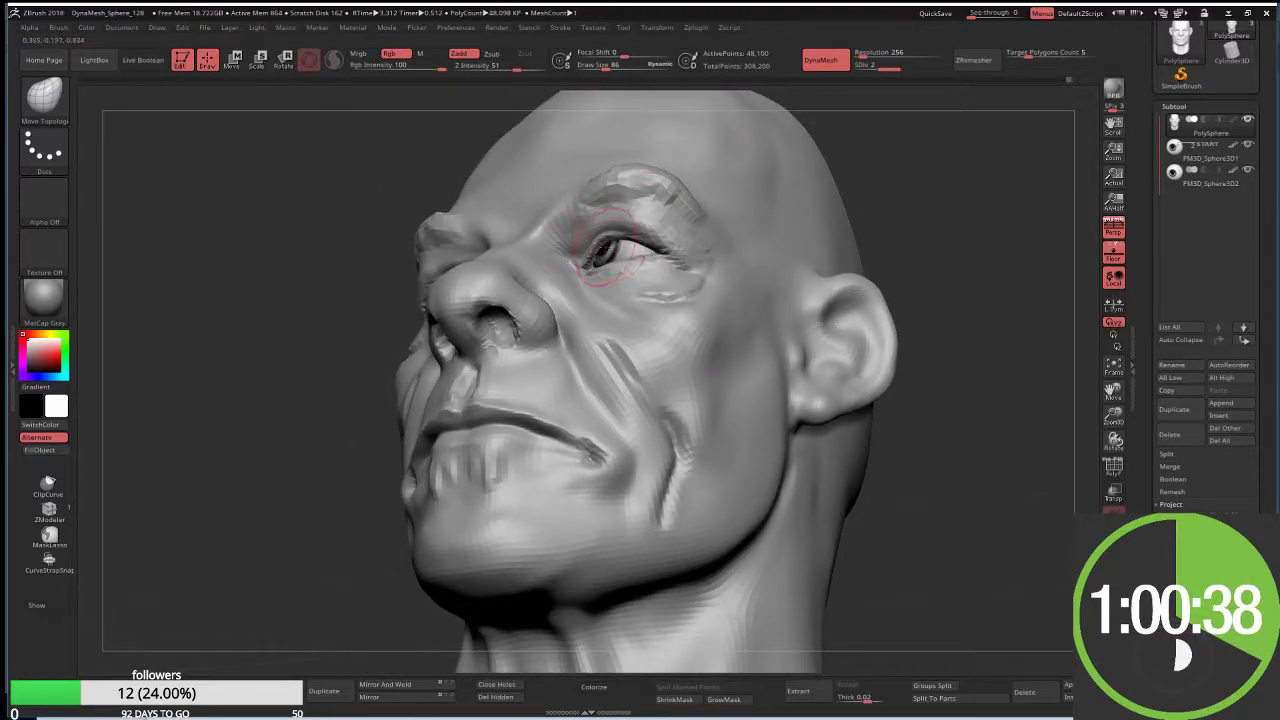
left_click_drag(615, 237, 640, 236)
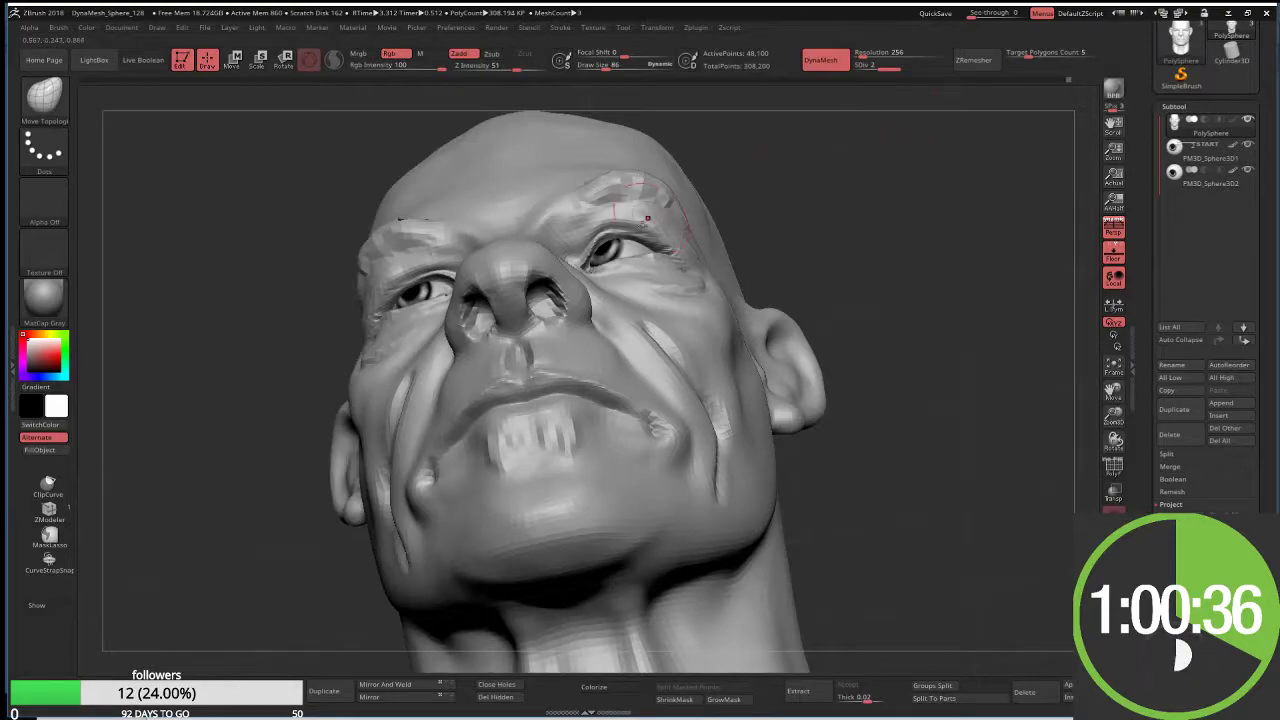
left_click_drag(800, 172, 591, 265)
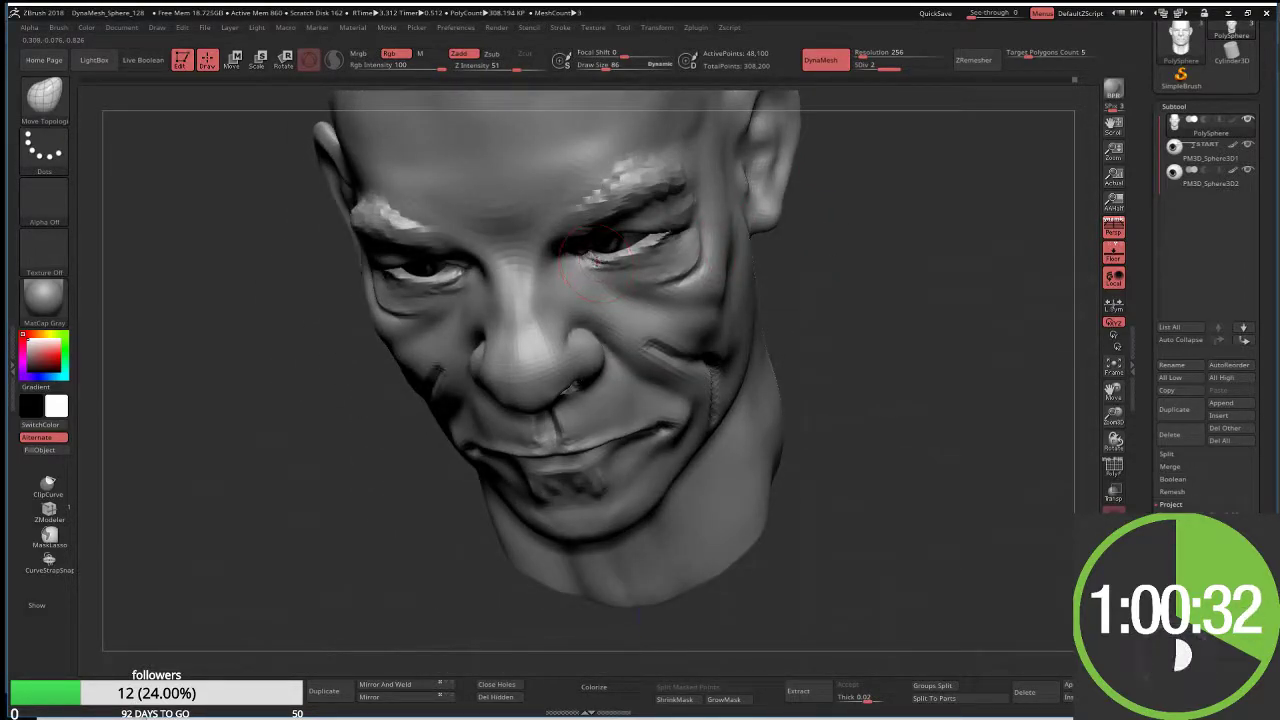
left_click_drag(787, 309, 680, 228)
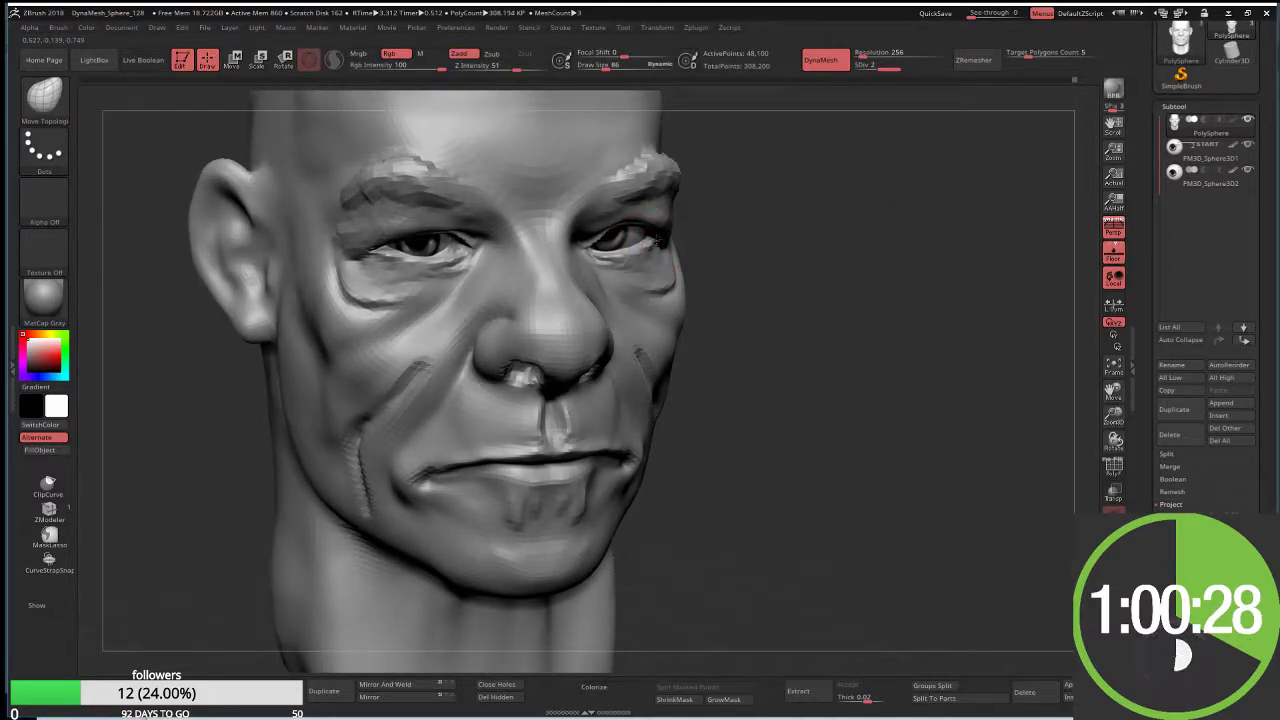
left_click_drag(771, 240, 420, 287)
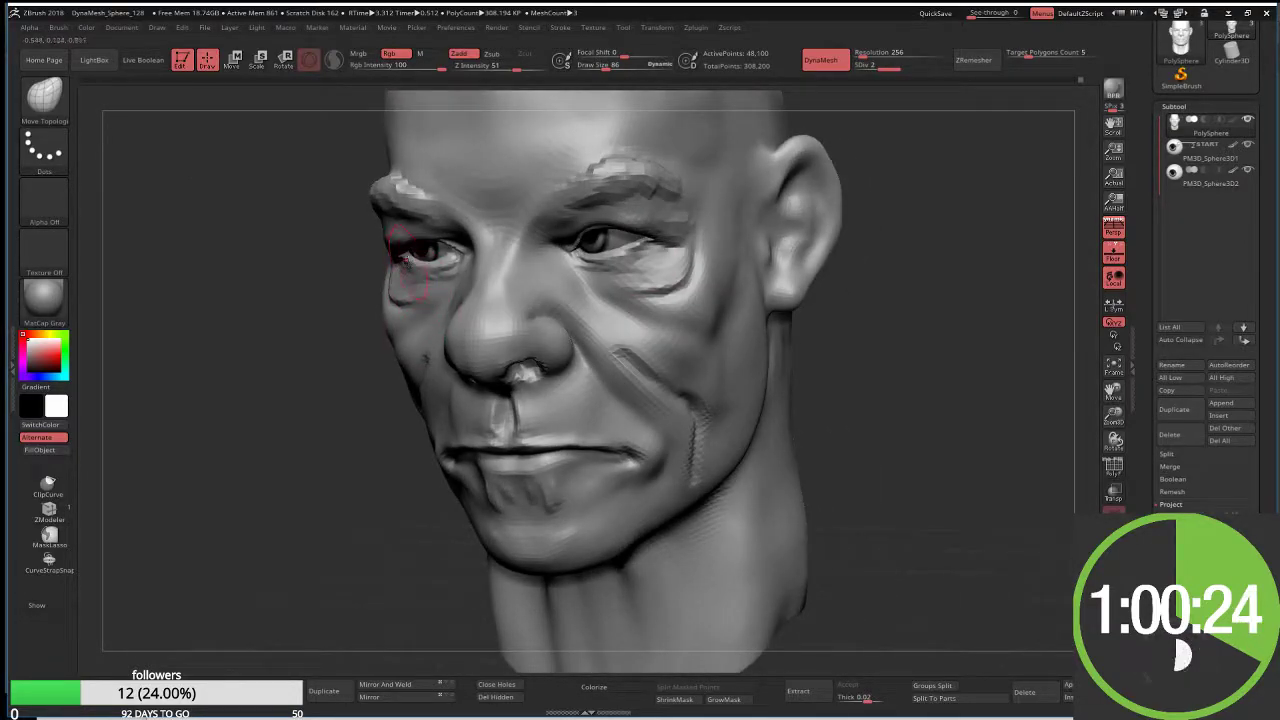
mouse_move(311, 334)
left_mouse_down()
mouse_move(311, 322)
mouse_move(400, 332)
mouse_move(372, 313)
left_mouse_up()
key("s")
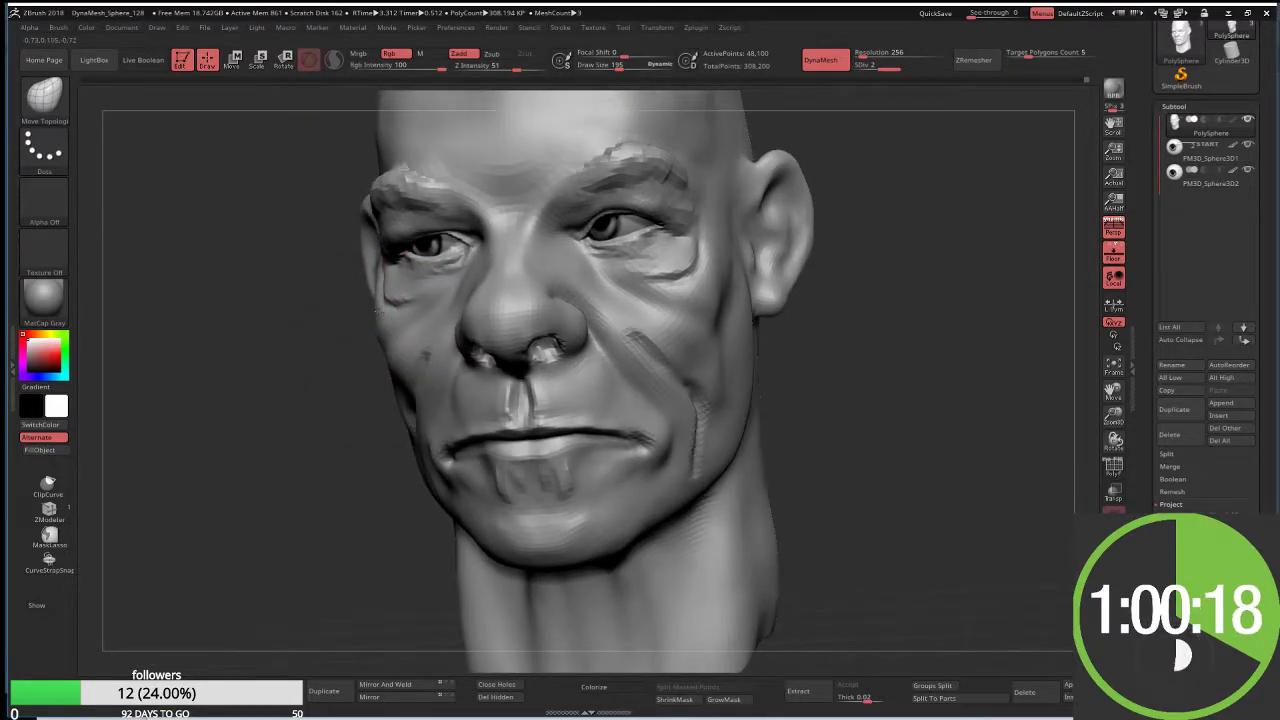
left_click_drag(680, 235, 717, 290)
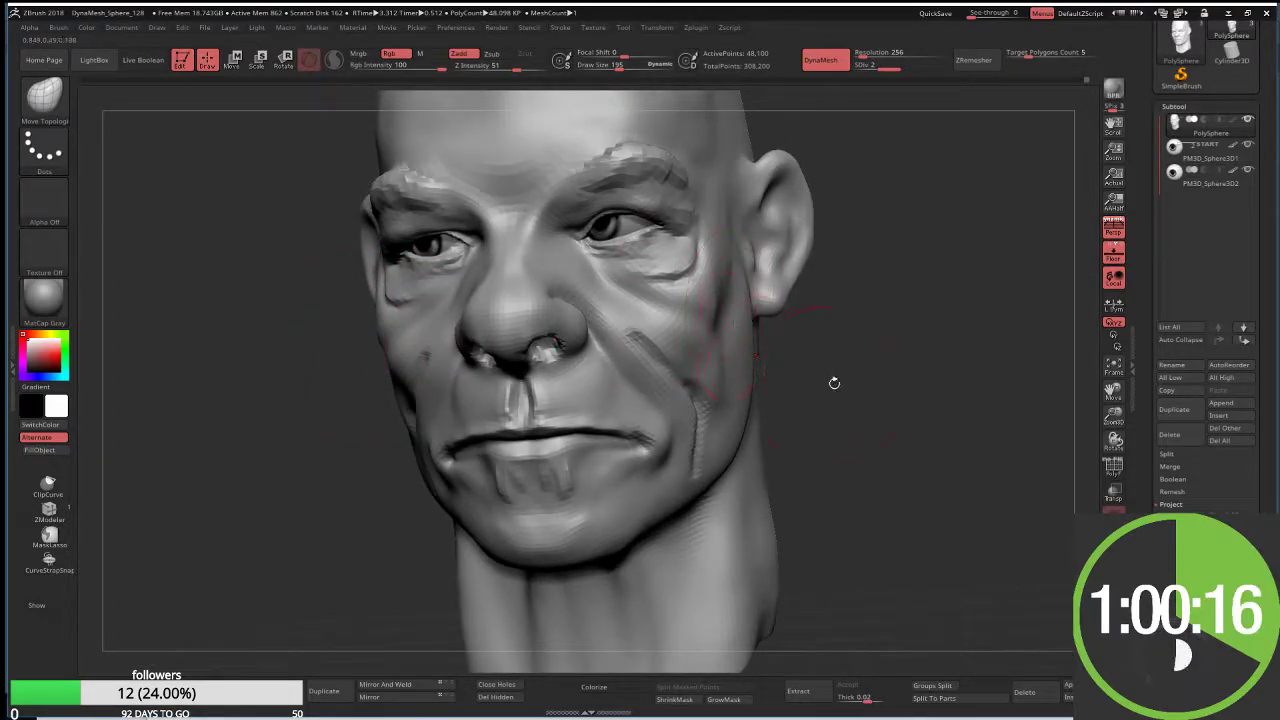
Step: With ClayBuildup, build up the right cheek edge and, using a smaller brush, the area under the eye
key("b")
key("c")
key("b")
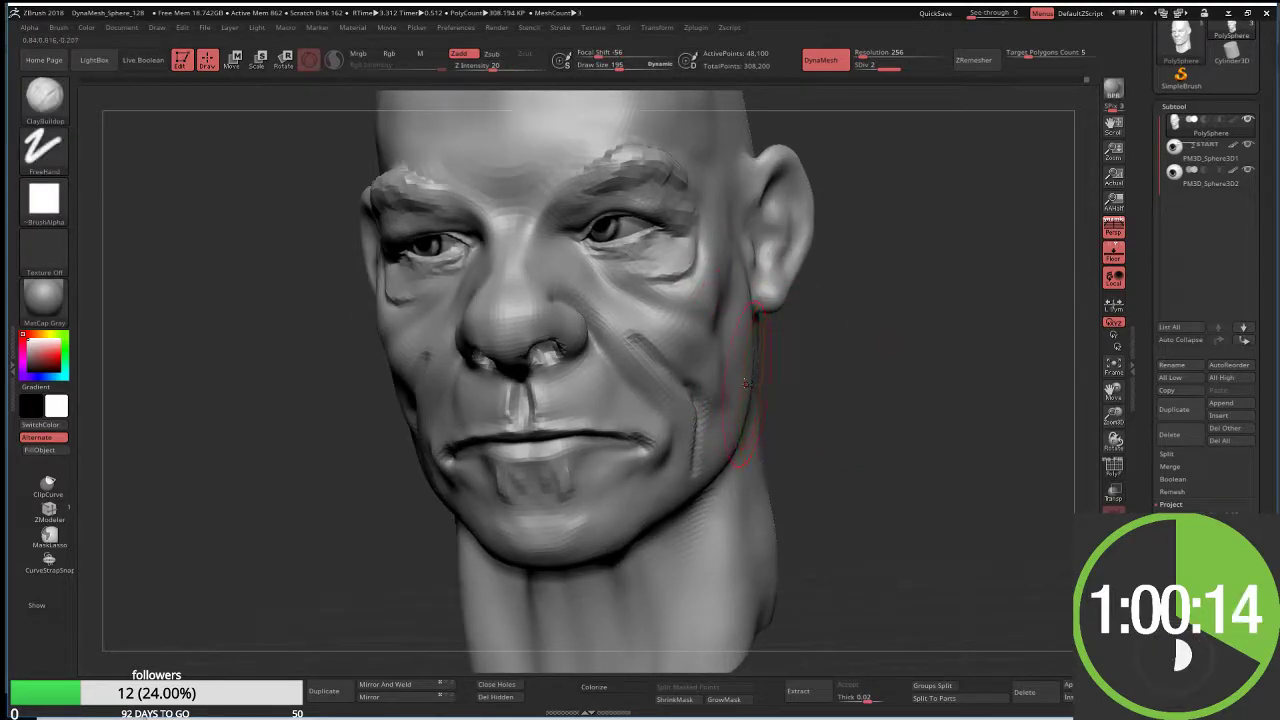
mouse_move(745, 383)
left_mouse_down()
mouse_move(750, 366)
mouse_move(710, 302)
left_mouse_up()
key("s")
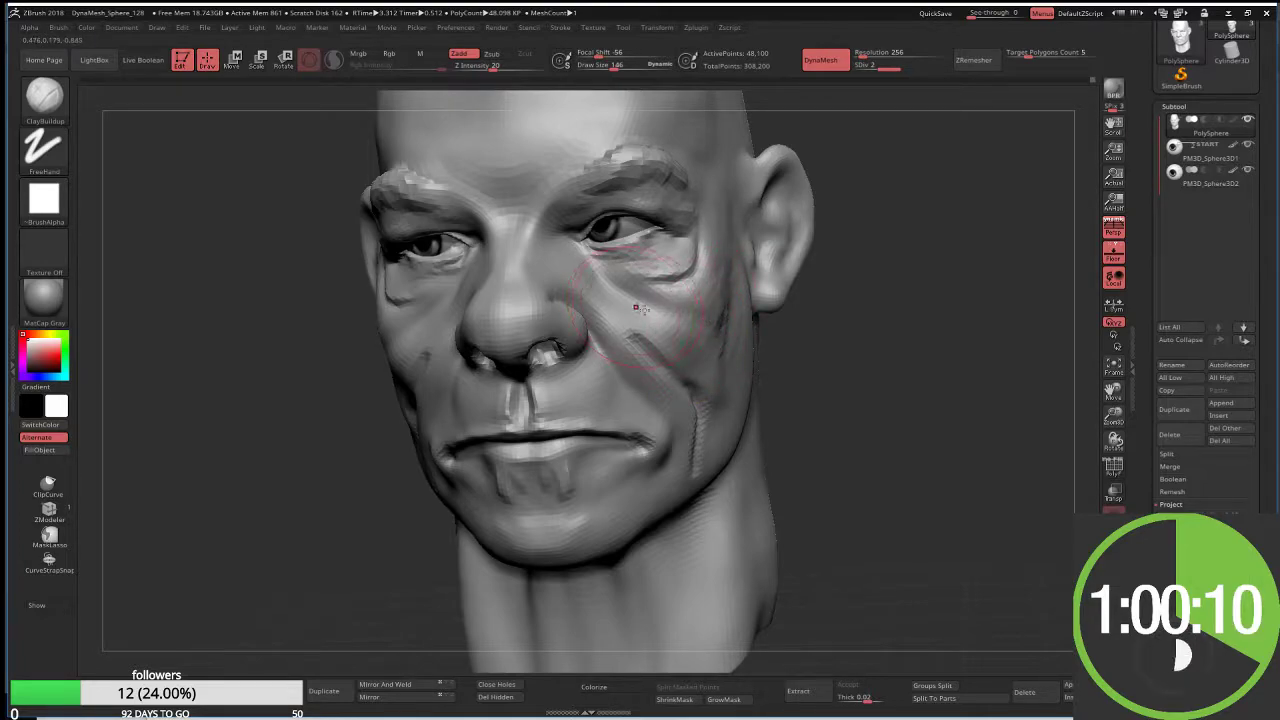
key("s")
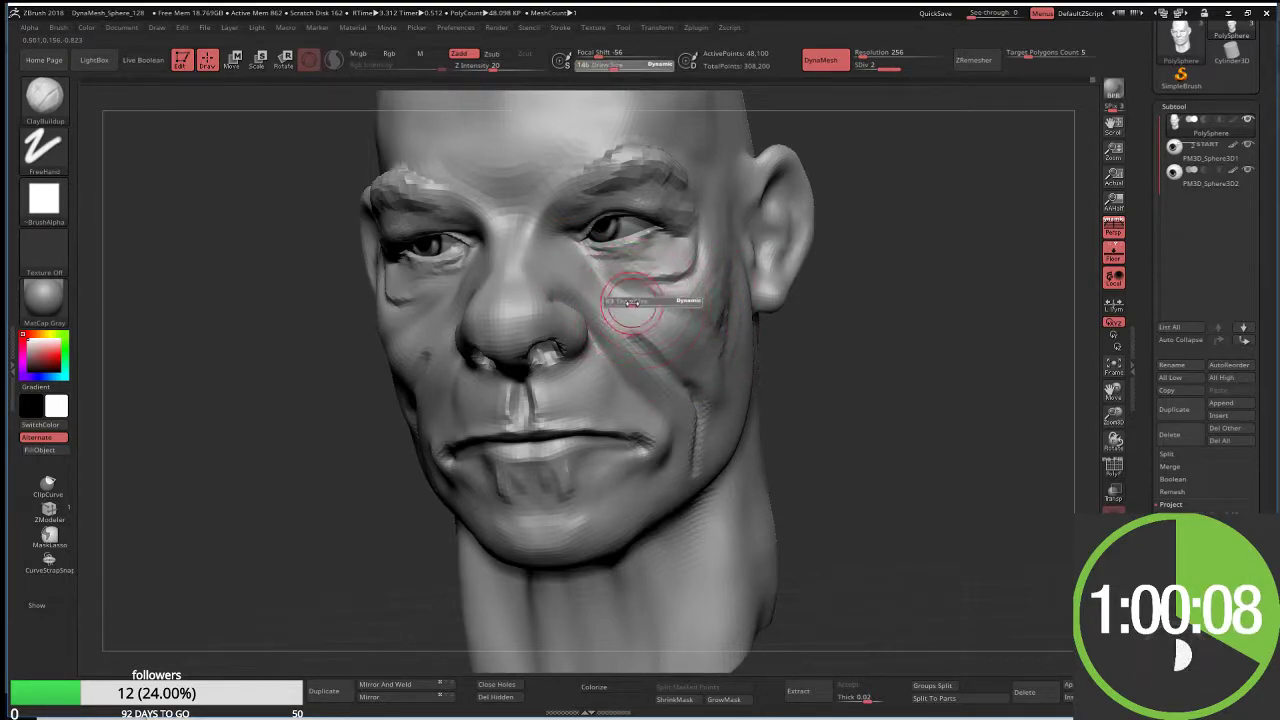
left_click_drag(660, 300, 630, 300)
left_click_drag(575, 255, 595, 278)
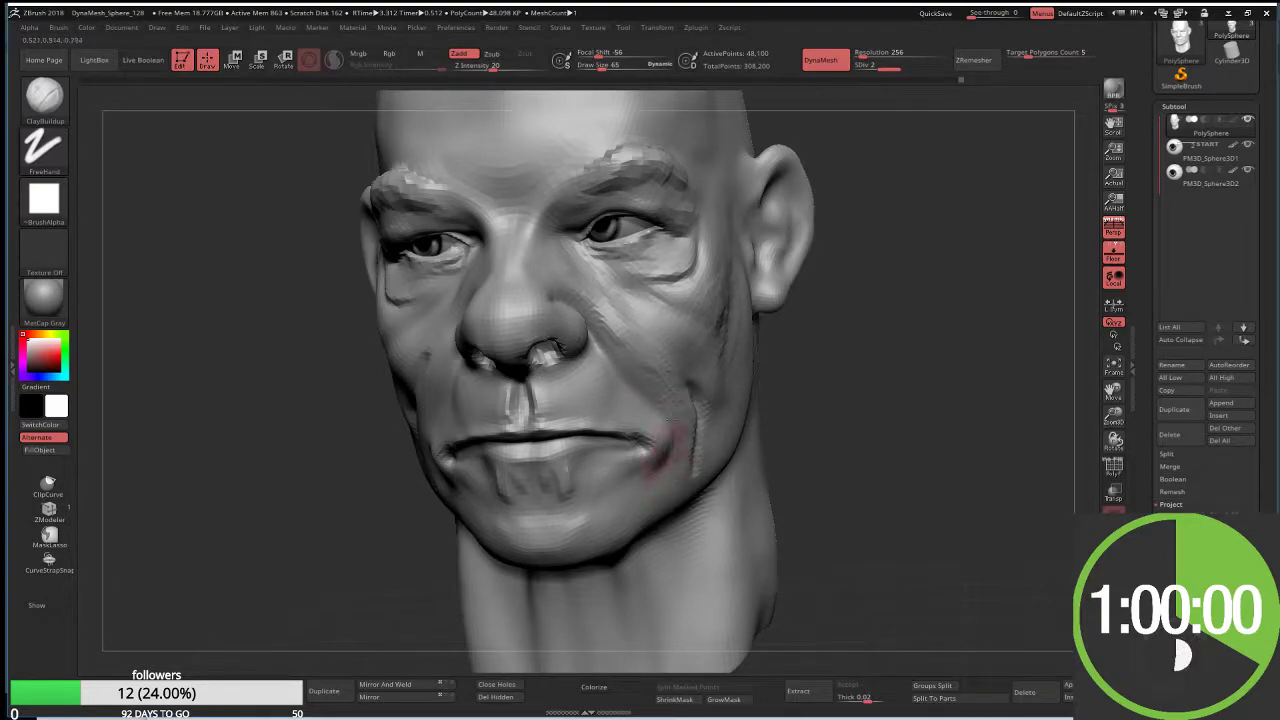
Step: Smooth the lower lip, checking it from several angles, ending in front view
left_click_drag(386, 494, 366, 498)
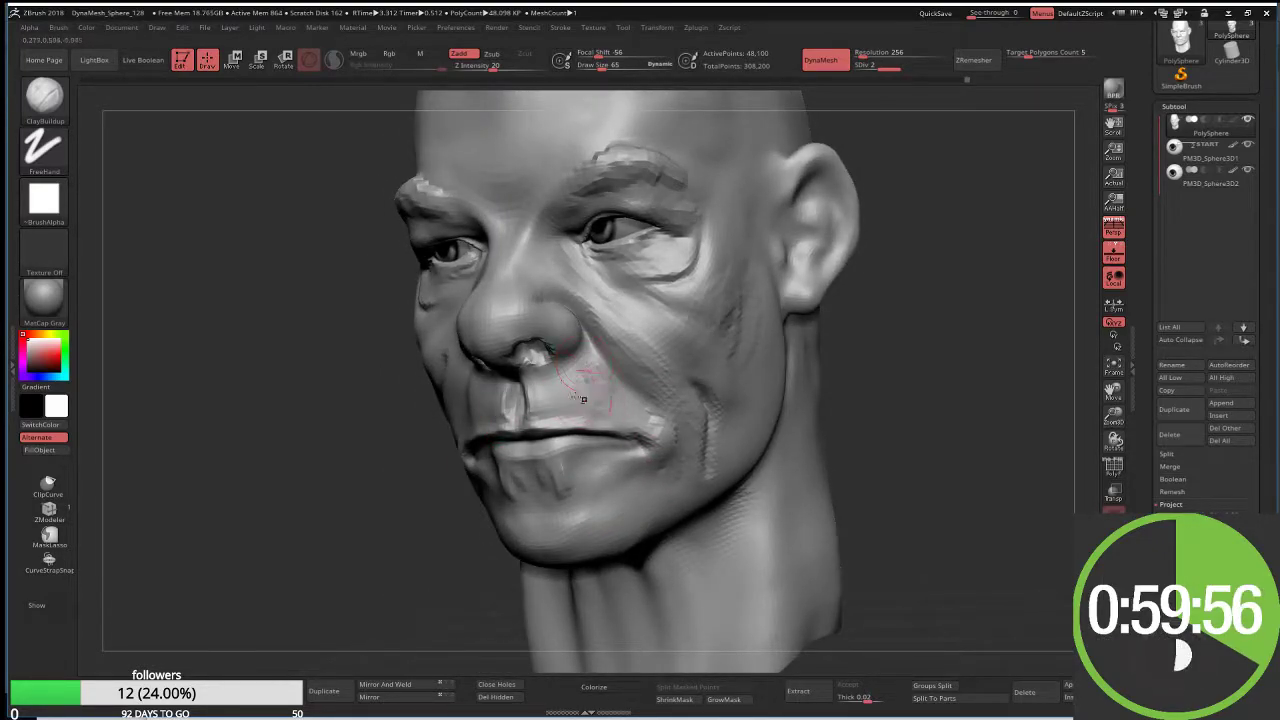
right_click_drag(472, 385, 471, 409)
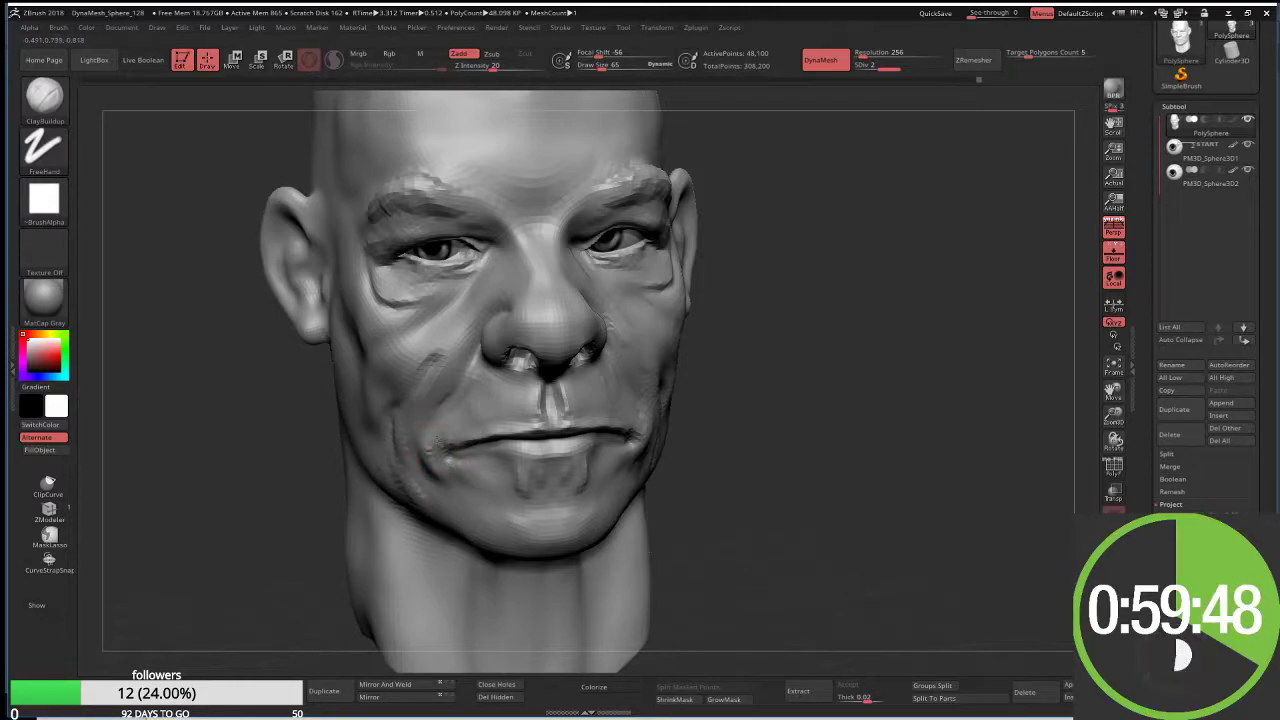
left_click_drag(737, 417, 422, 447)
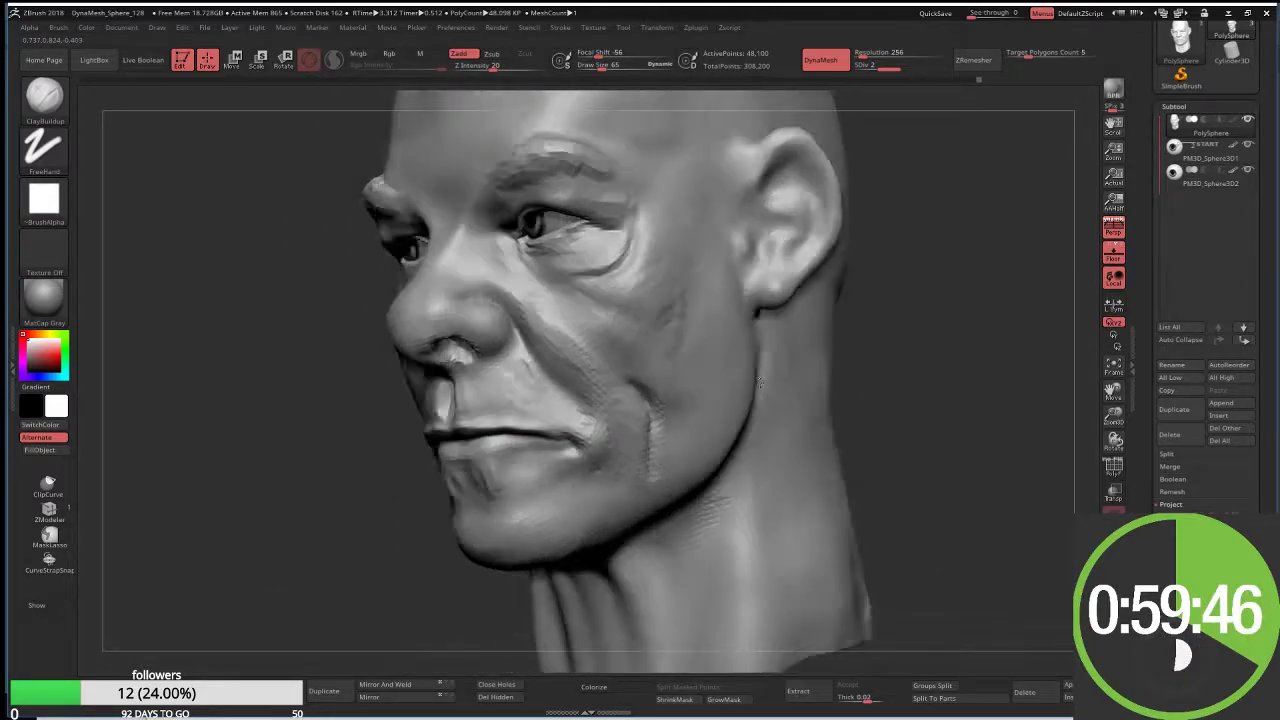
left_click_drag(323, 483, 363, 484)
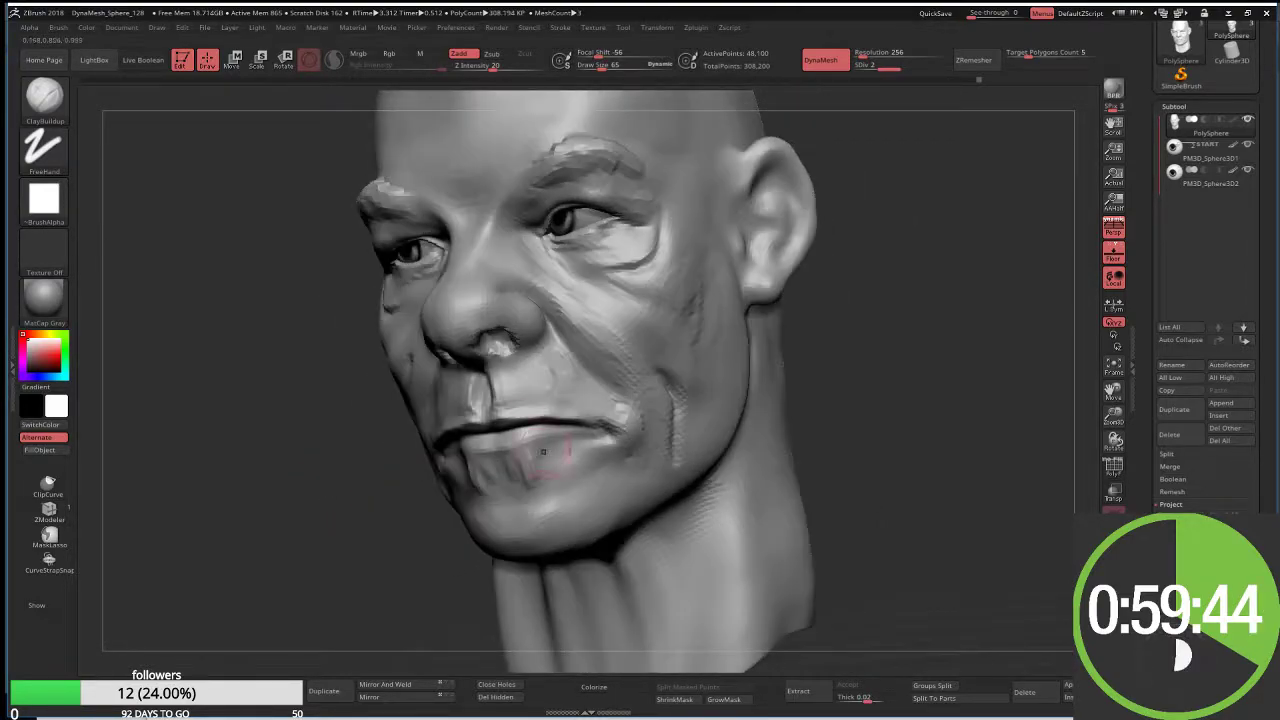
left_click_drag(558, 445, 575, 450)
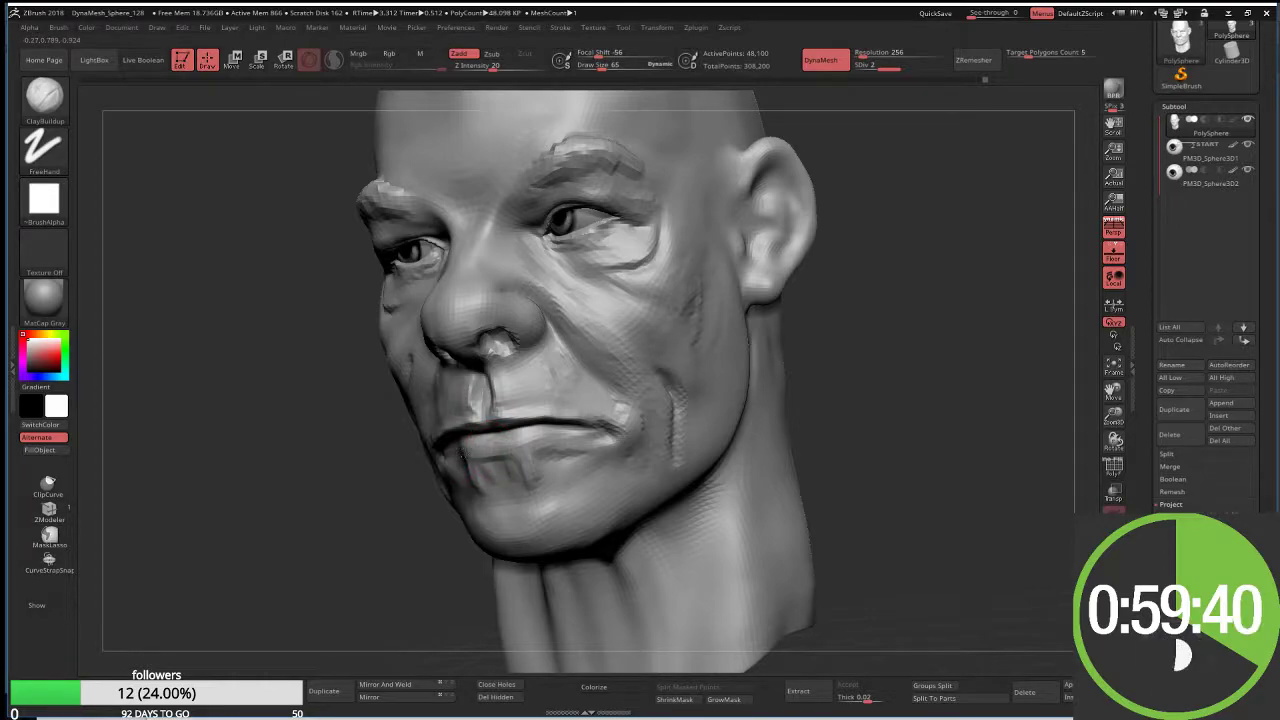
left_click_drag(455, 463, 474, 458)
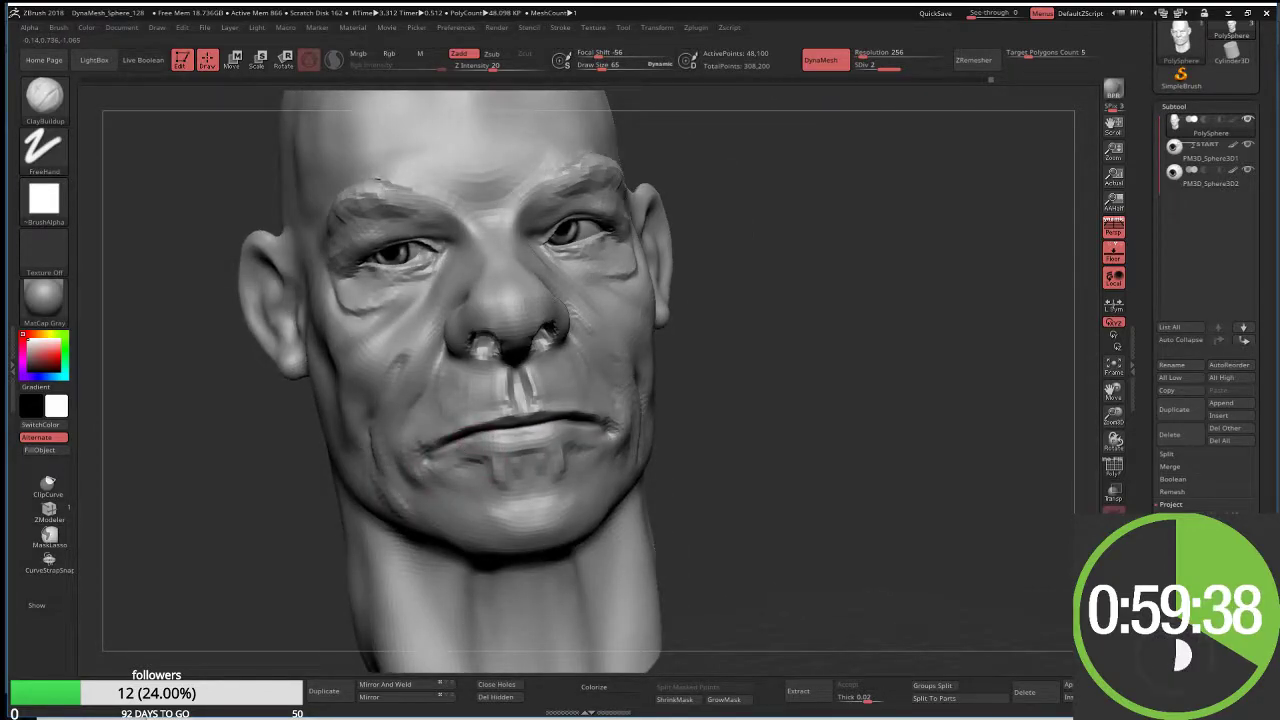
left_click_drag(778, 399, 786, 400, "shift")
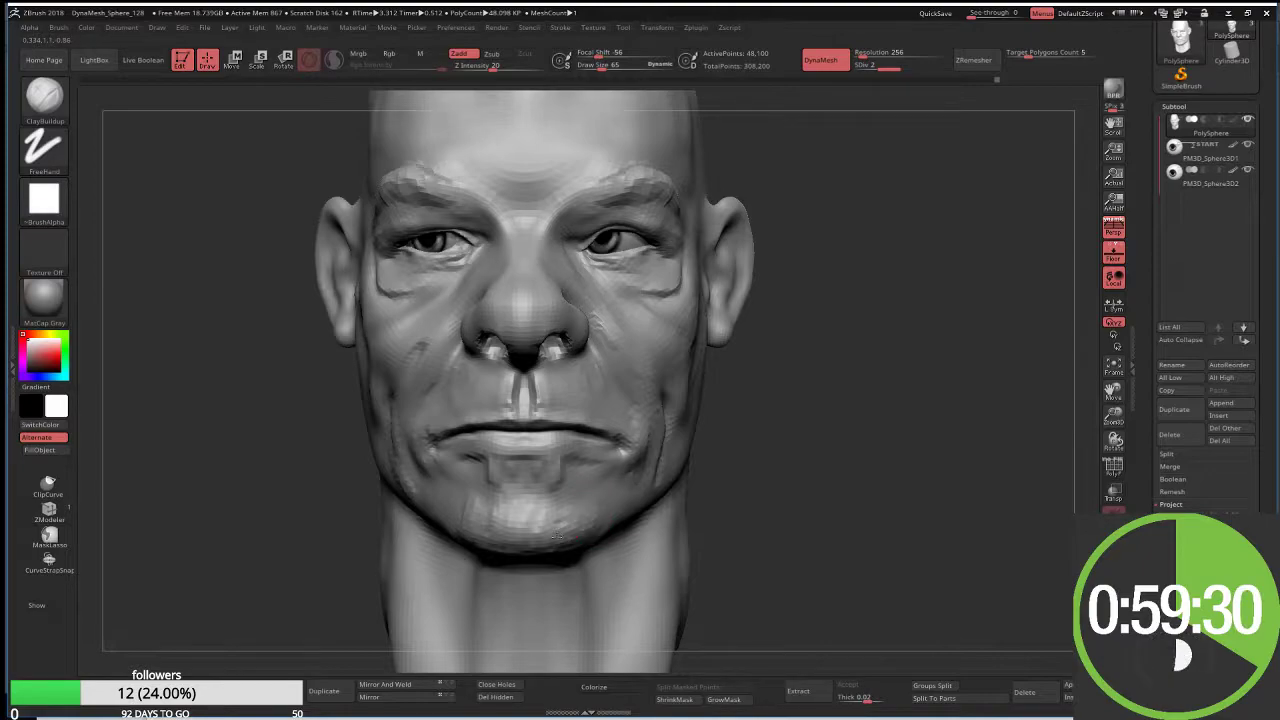
Step: Carve a crease with DamStandard from the cheek down to the jaw
key("b")
key("d")
key("s")
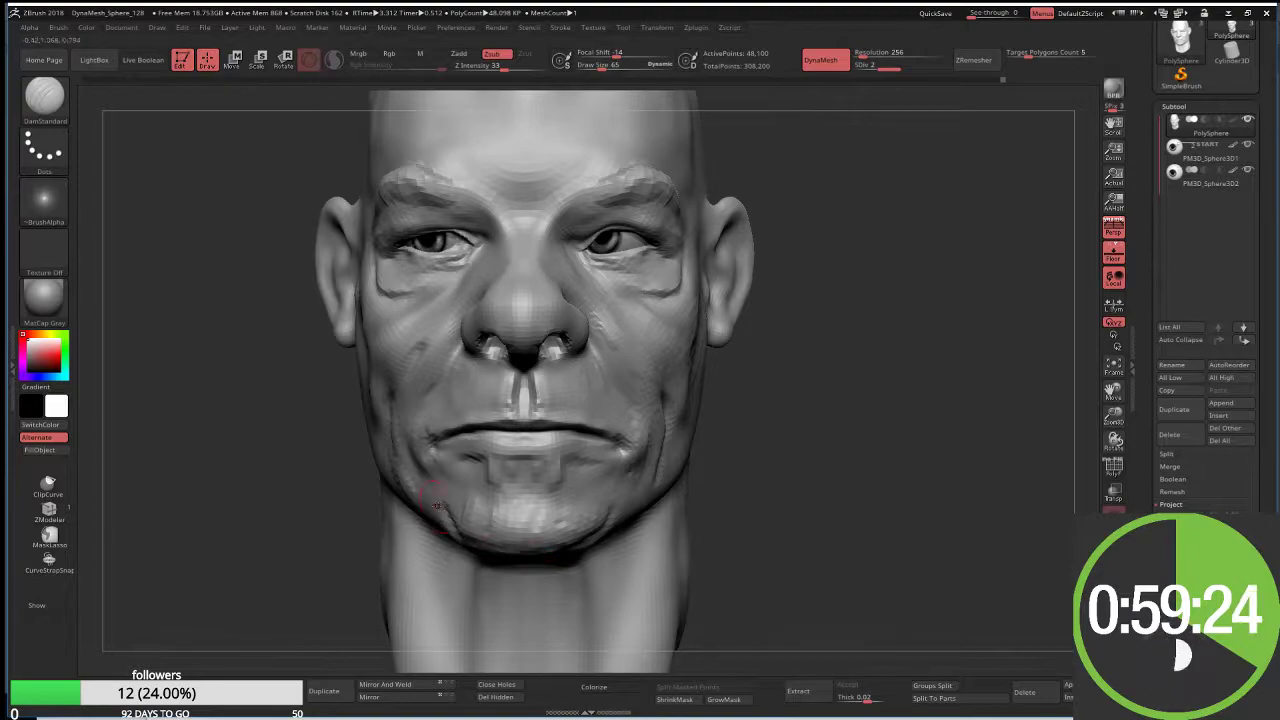
key("shift")
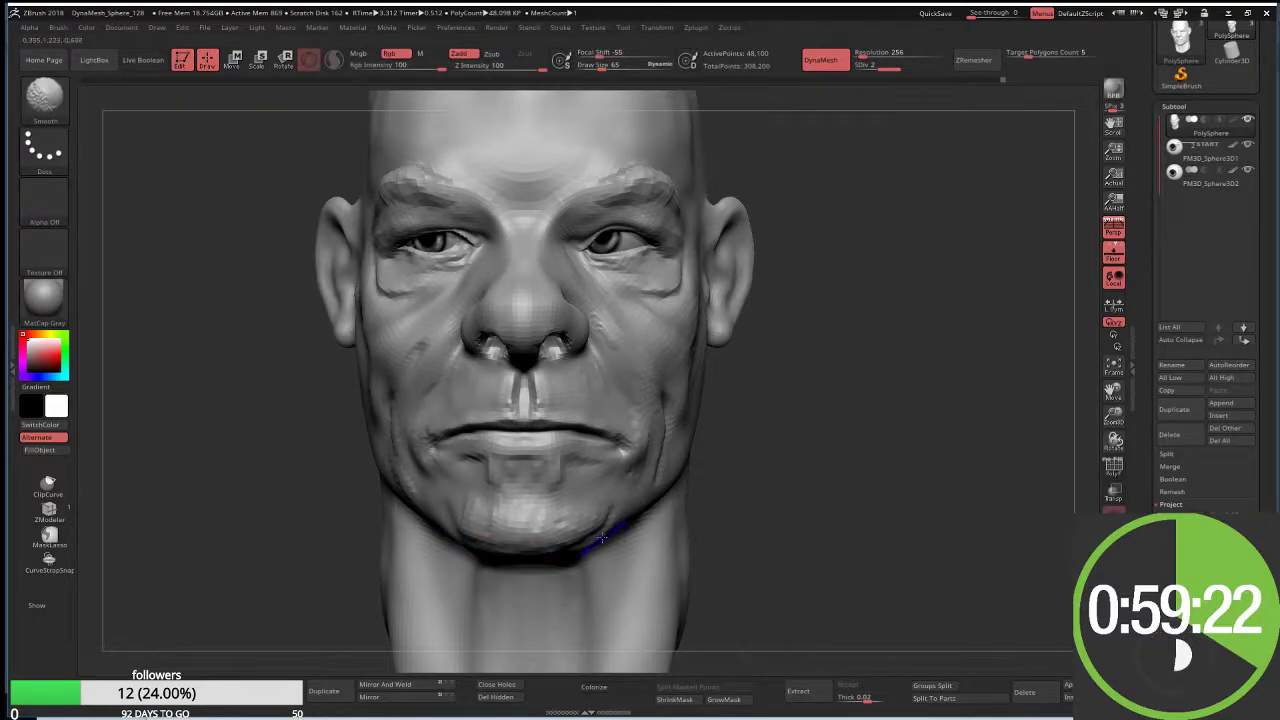
left_click_drag(806, 400, 577, 541)
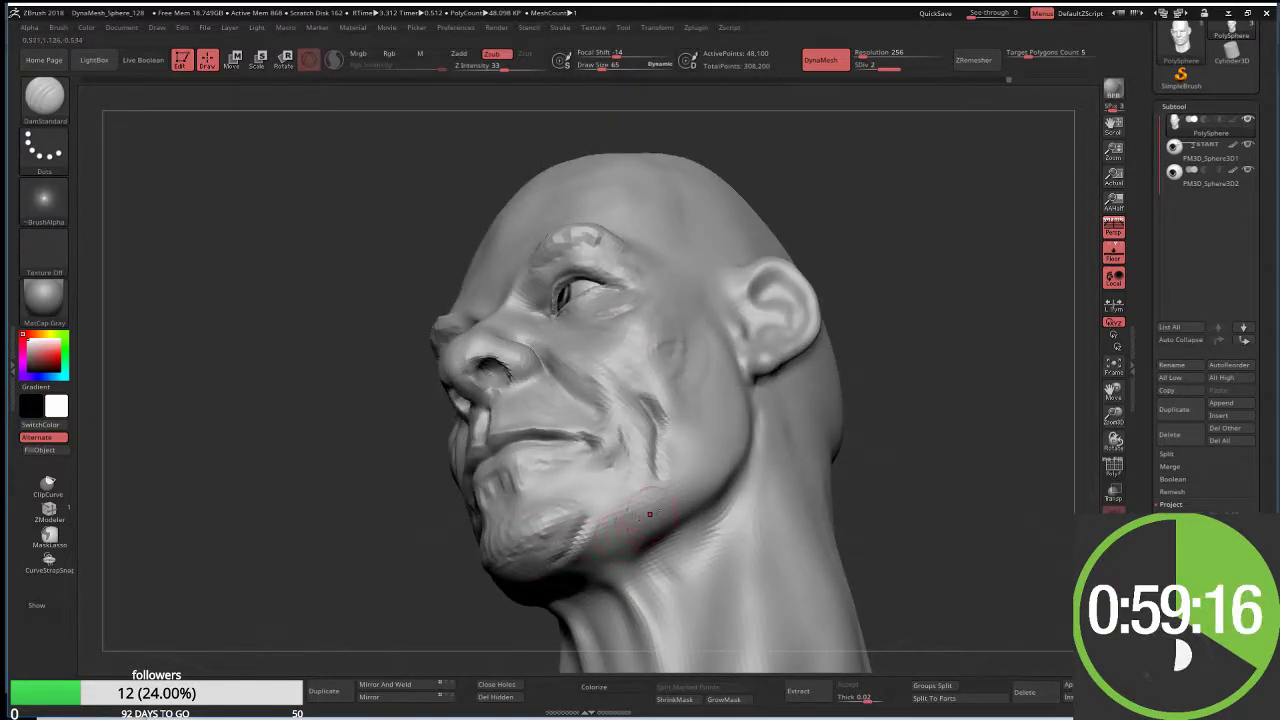
left_click_drag(649, 514, 655, 430)
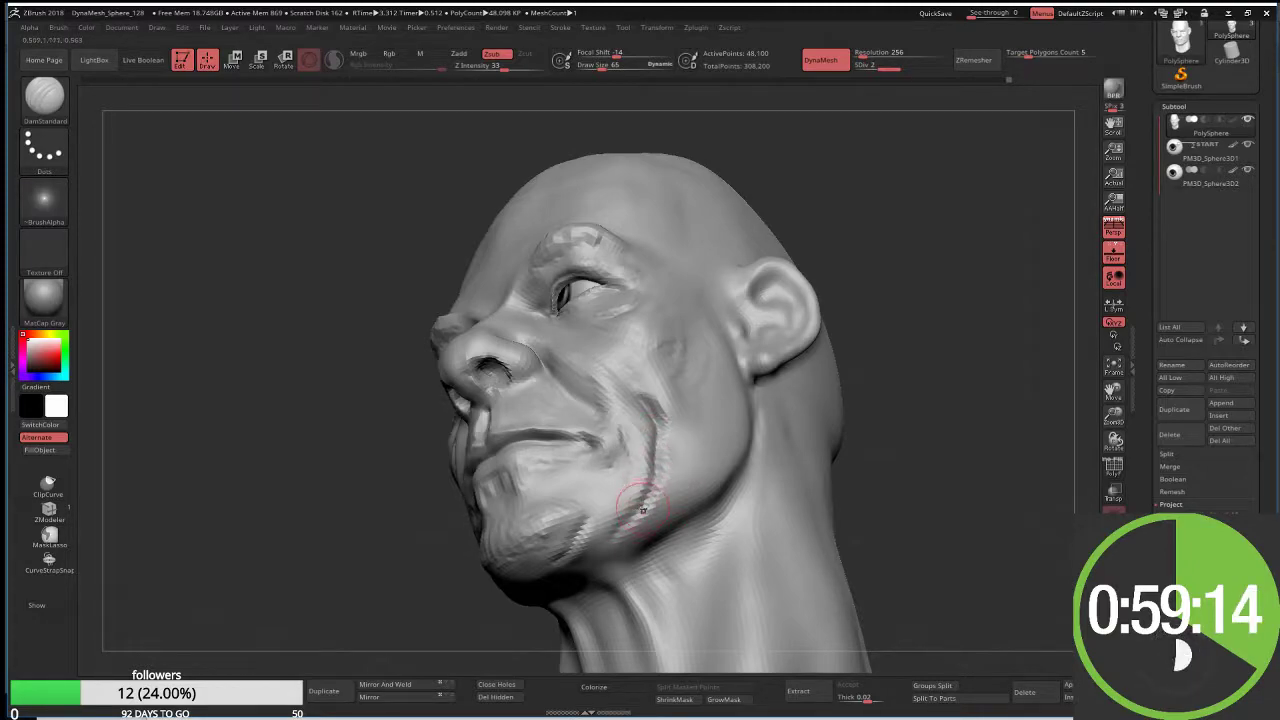
left_click_drag(652, 496, 648, 444)
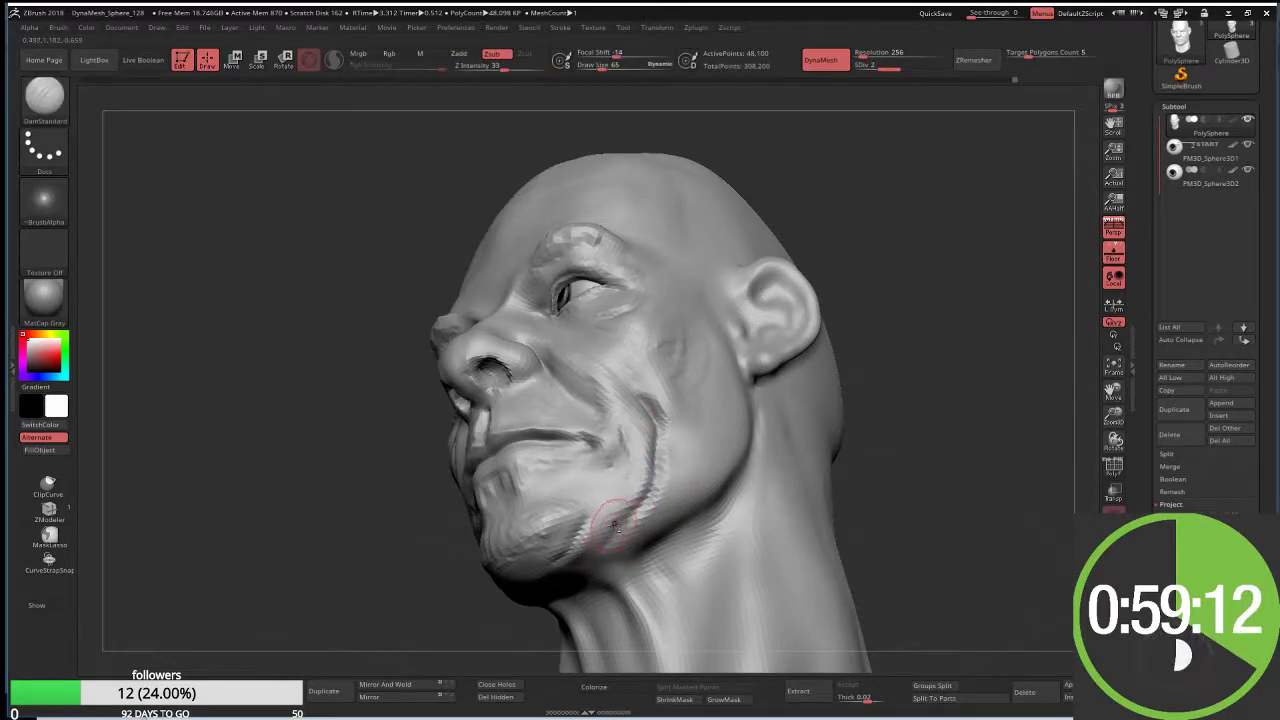
left_click_drag(614, 524, 637, 410)
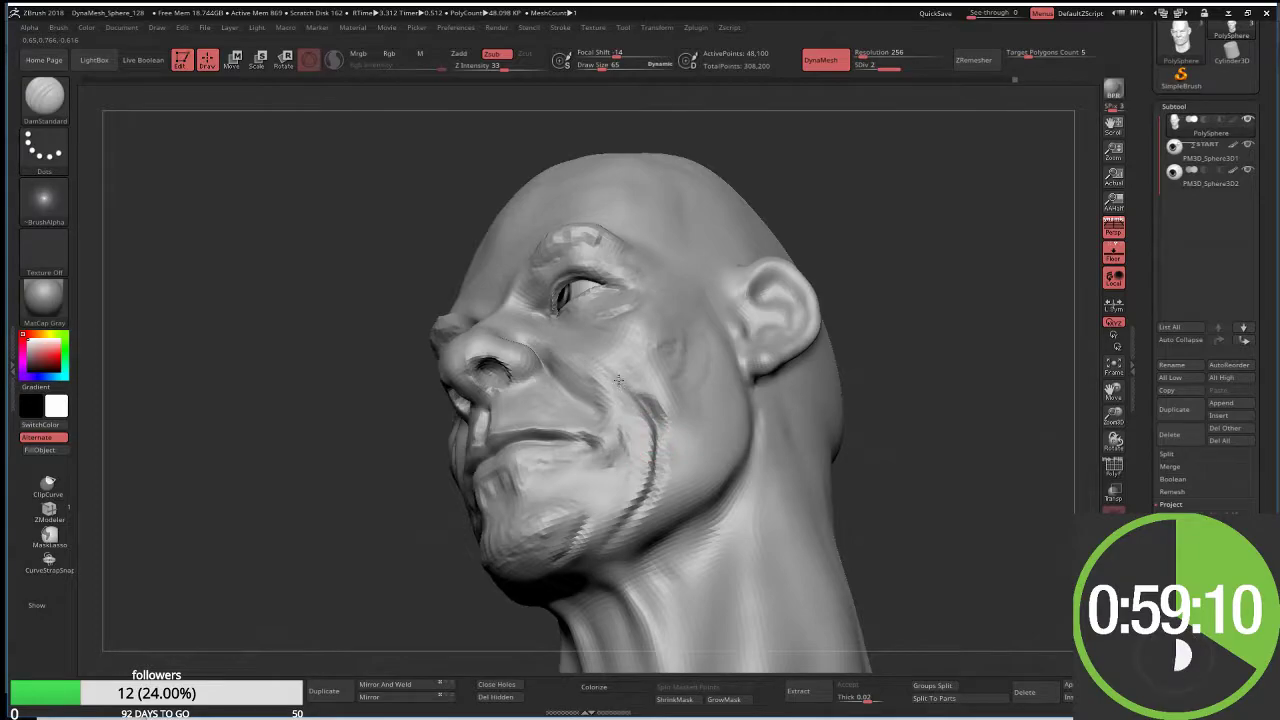
Step: Smooth the cheek and jaw, then carve a vertical frown crease between the brows
mouse_move(378, 580)
left_mouse_down()
mouse_move(778, 408)
mouse_move(644, 428)
left_mouse_up()
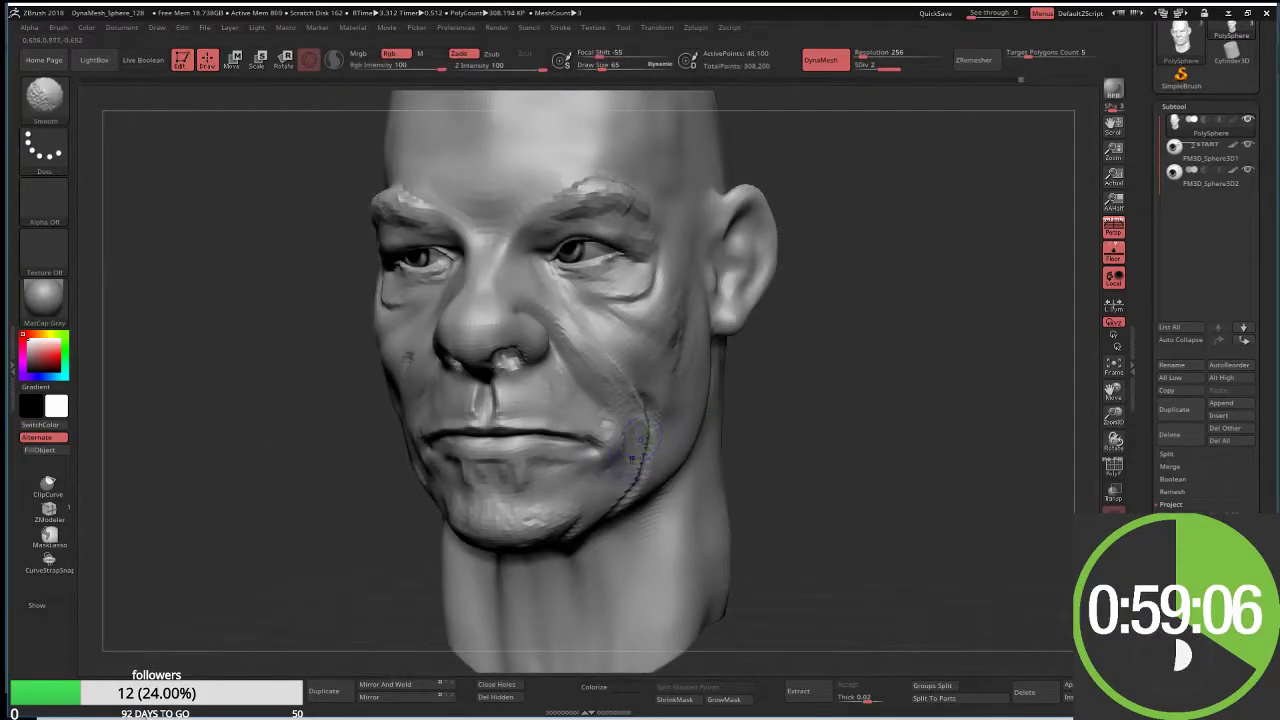
left_click_drag(614, 372, 590, 560, "shift")
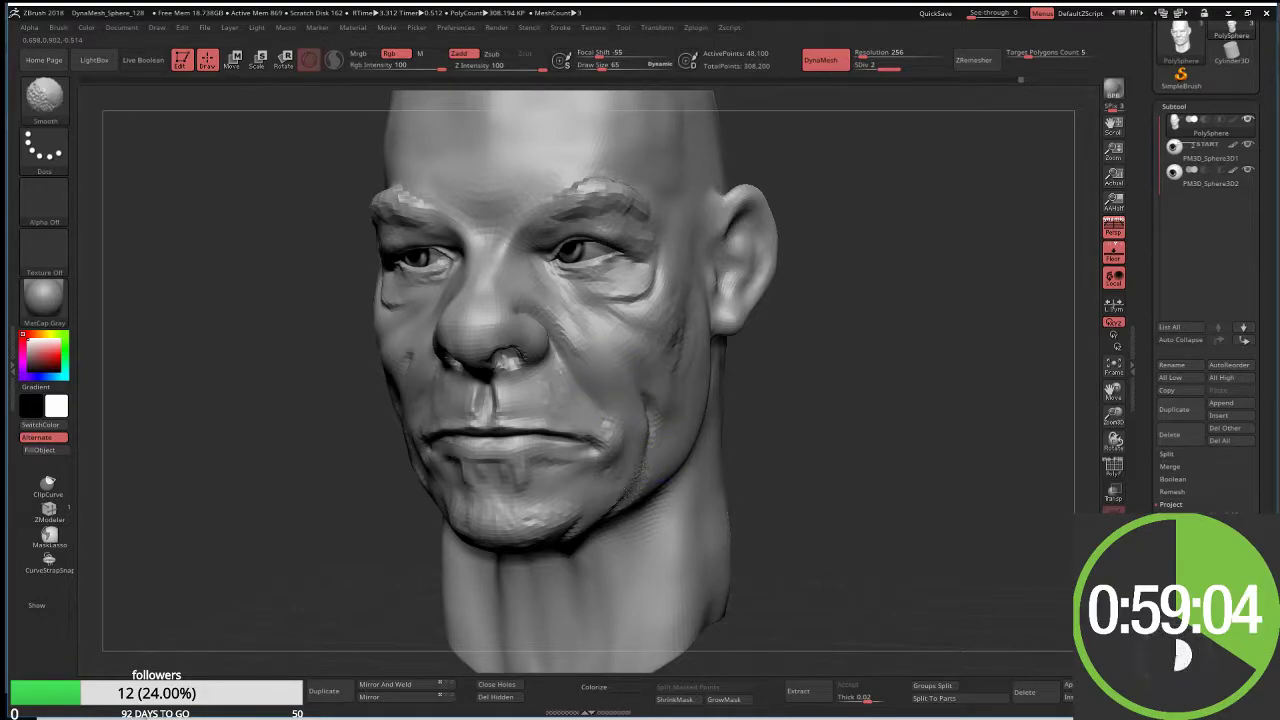
left_click_drag(770, 403, 797, 394)
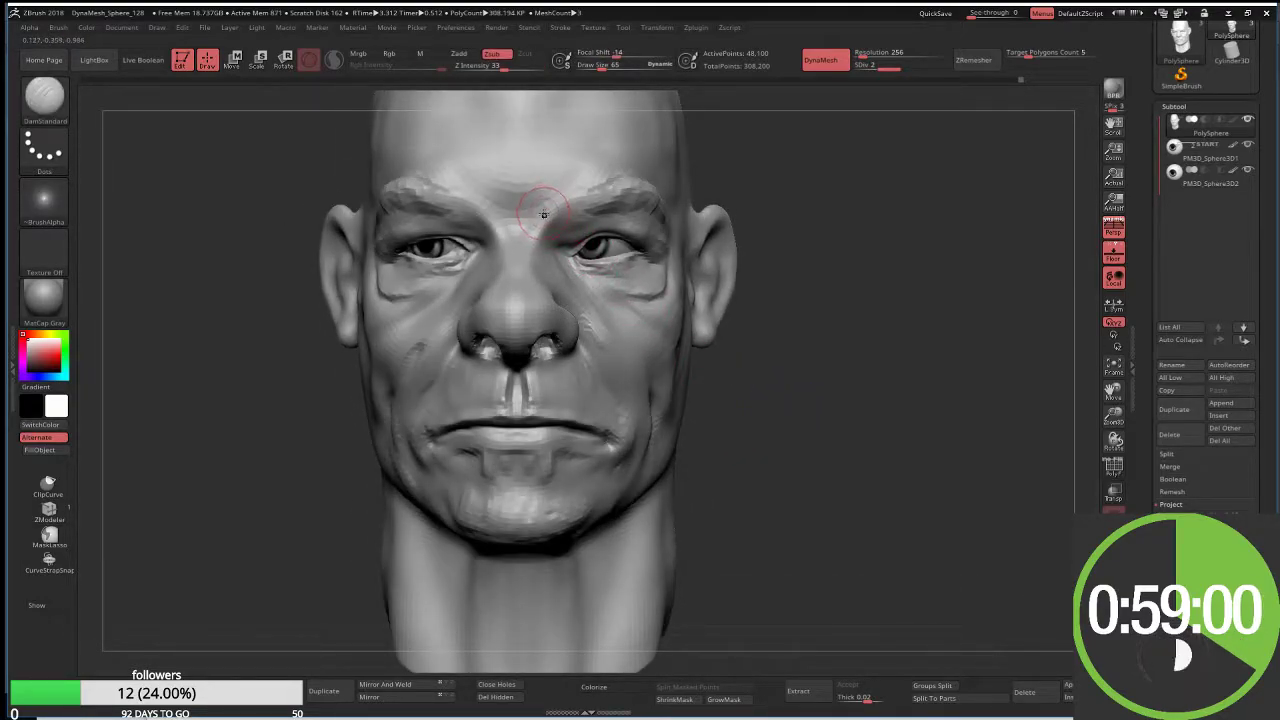
key("shift")
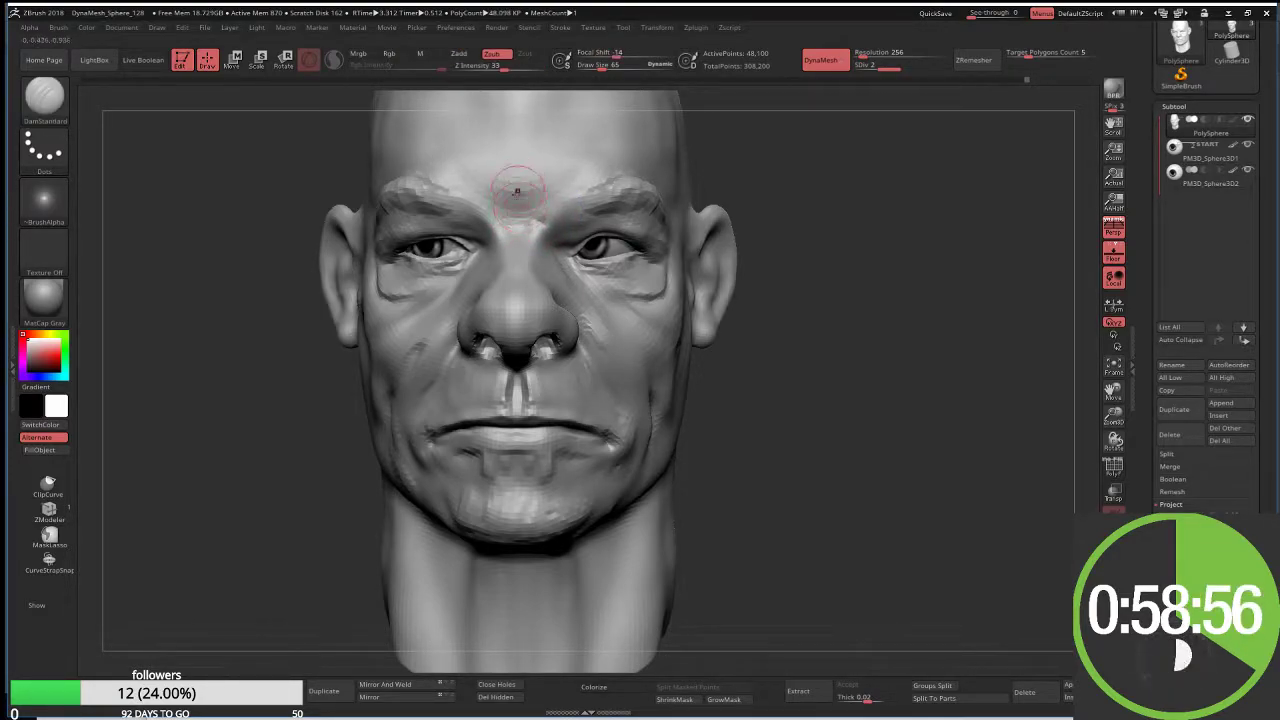
mouse_move(487, 214)
left_mouse_down()
mouse_move(486, 160)
mouse_move(484, 212)
mouse_move(506, 232)
mouse_move(539, 230)
left_mouse_up()
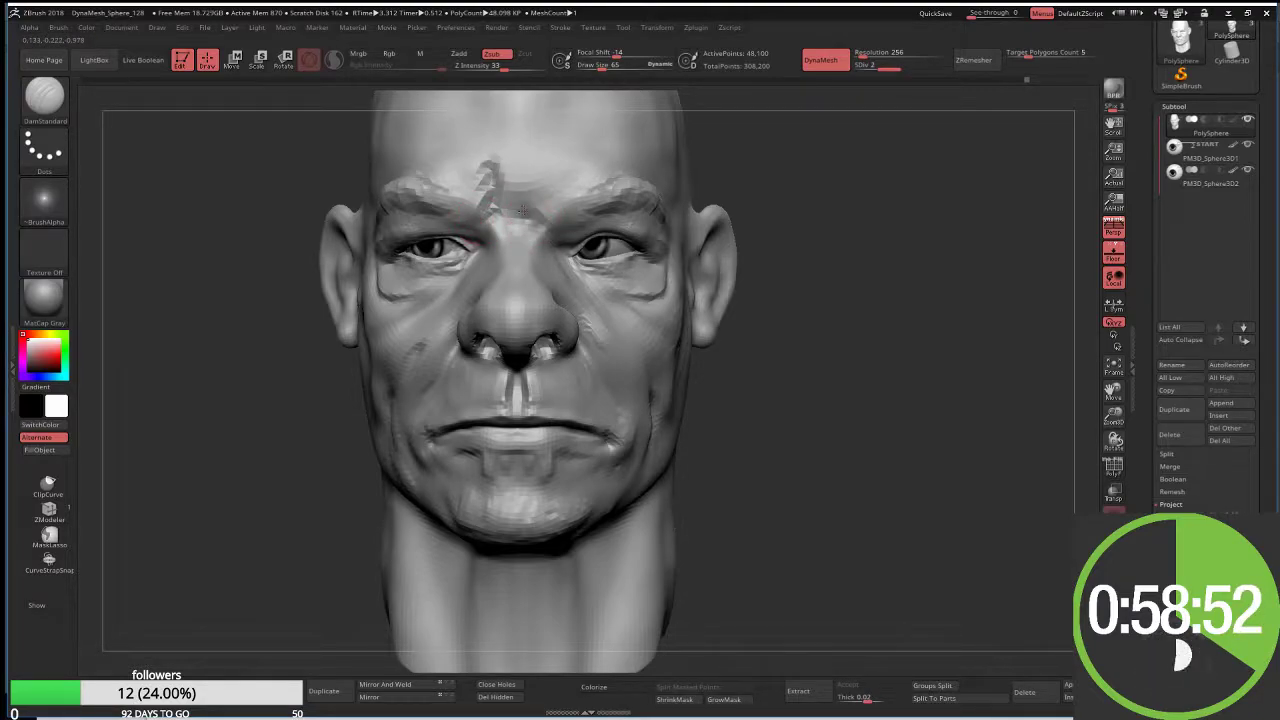
right_click_drag(527, 210, 590, 312)
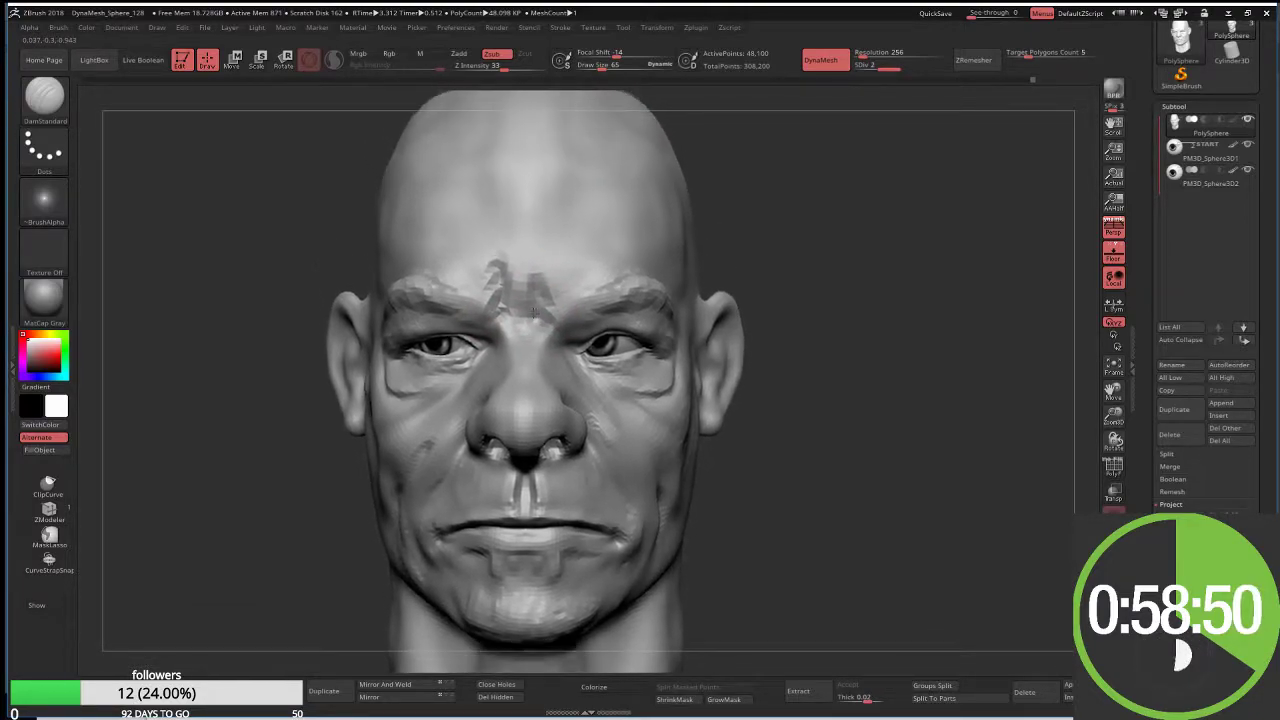
Step: Step up to subdivision level 3 and carve two frown creases between the brows with DamStandard
key("b")
key("p")
key("e")
key("d")
key("b")
key("d")
key("s")
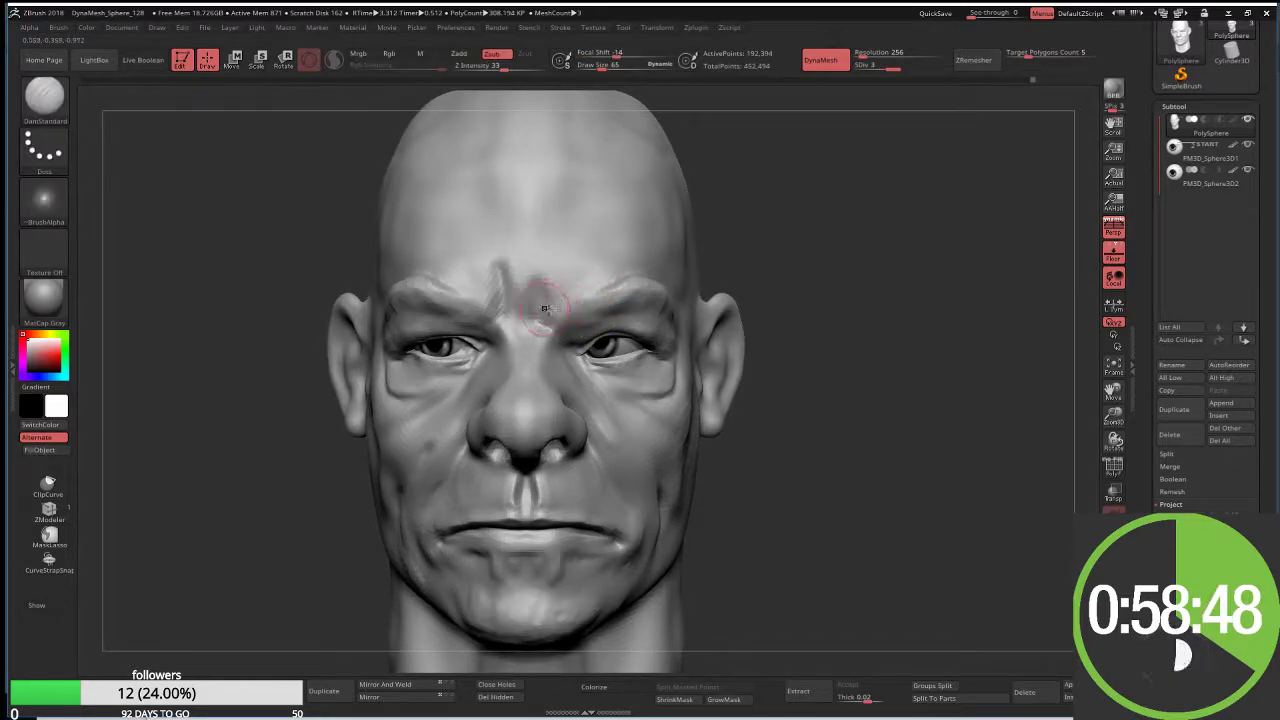
left_click_drag(545, 317, 533, 275)
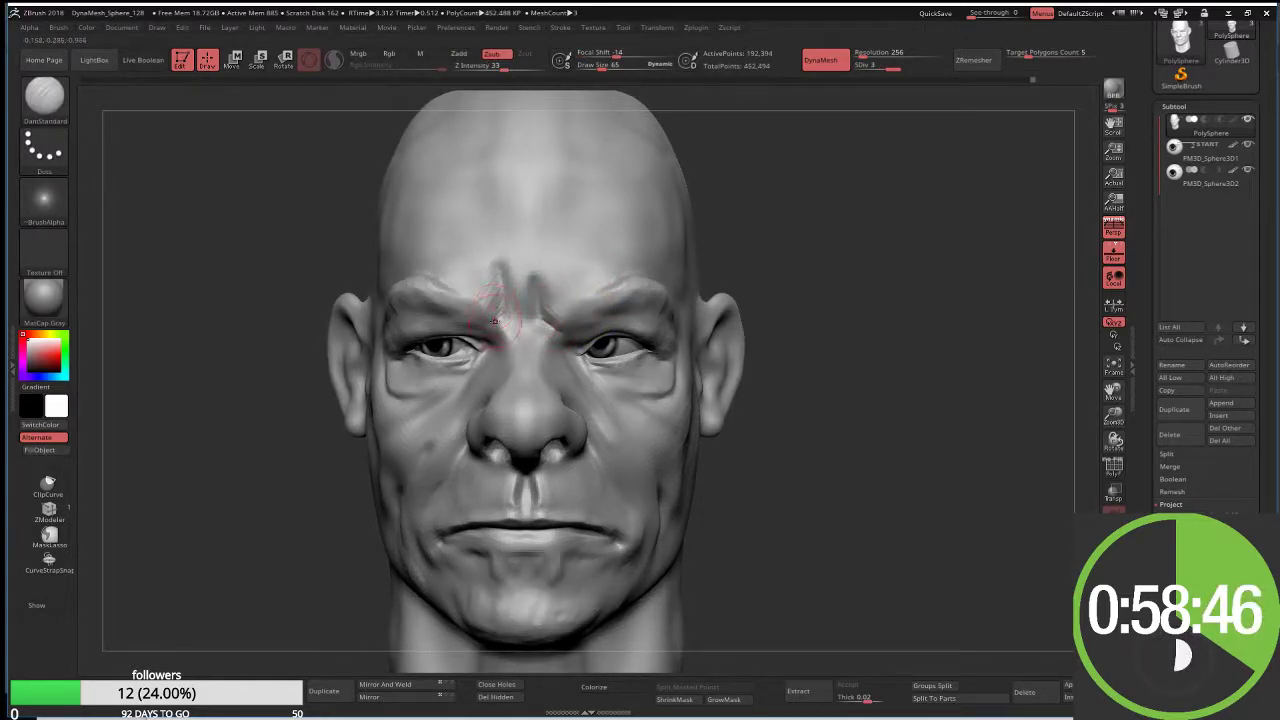
mouse_move(498, 324)
left_mouse_down()
mouse_move(490, 290)
mouse_move(618, 305)
mouse_move(630, 292)
mouse_move(655, 306)
left_mouse_up()
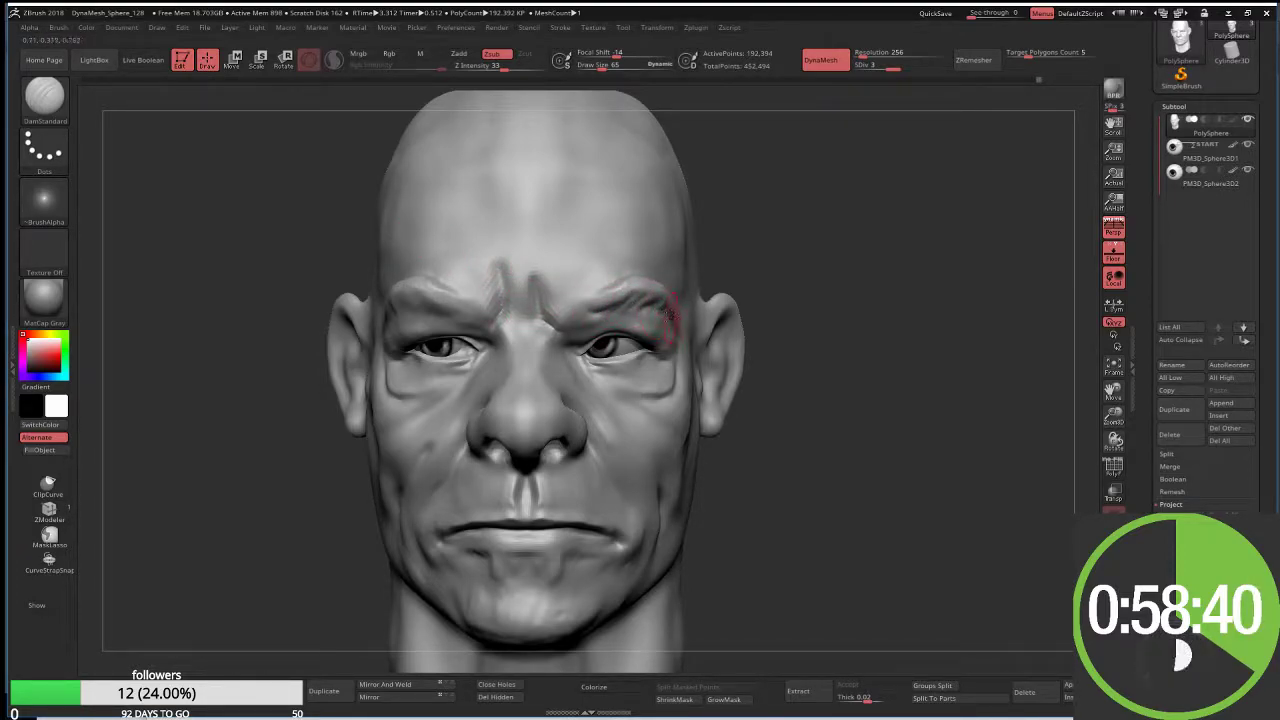
Step: Carve wrinkle lines along both brows, deepening the viewer-left one
left_click_drag(586, 286, 650, 290)
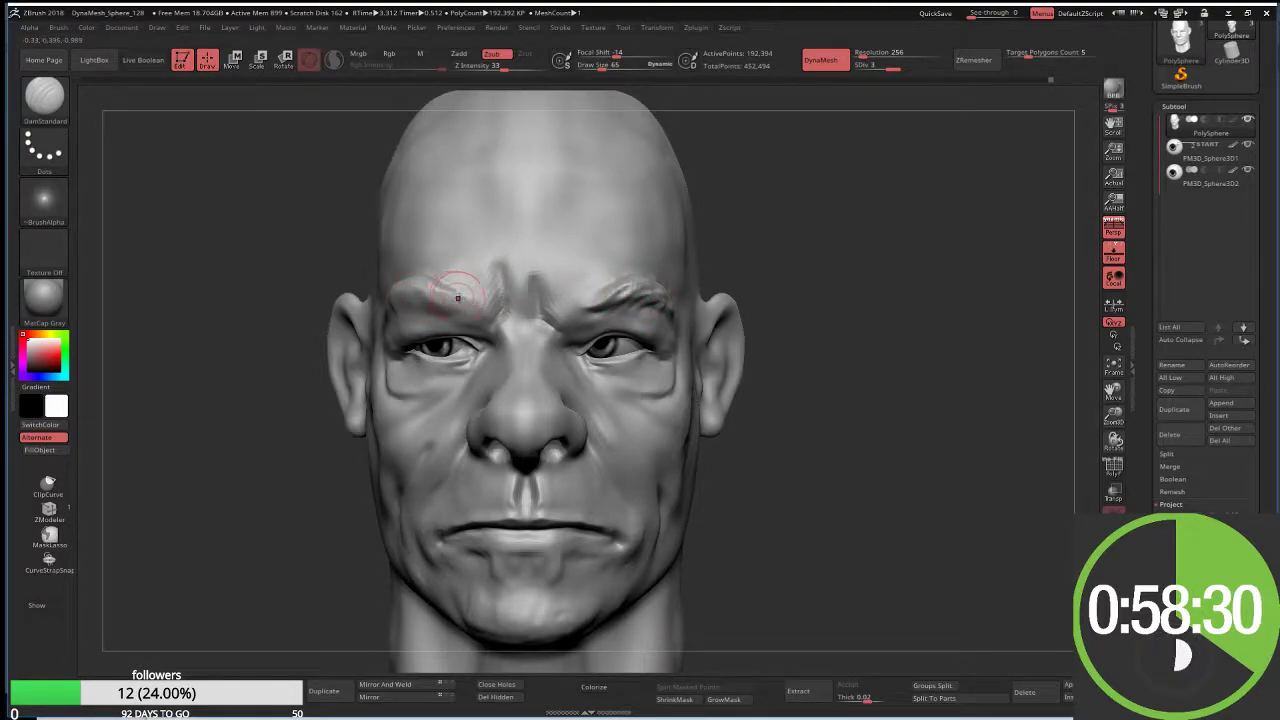
left_click_drag(435, 291, 427, 292)
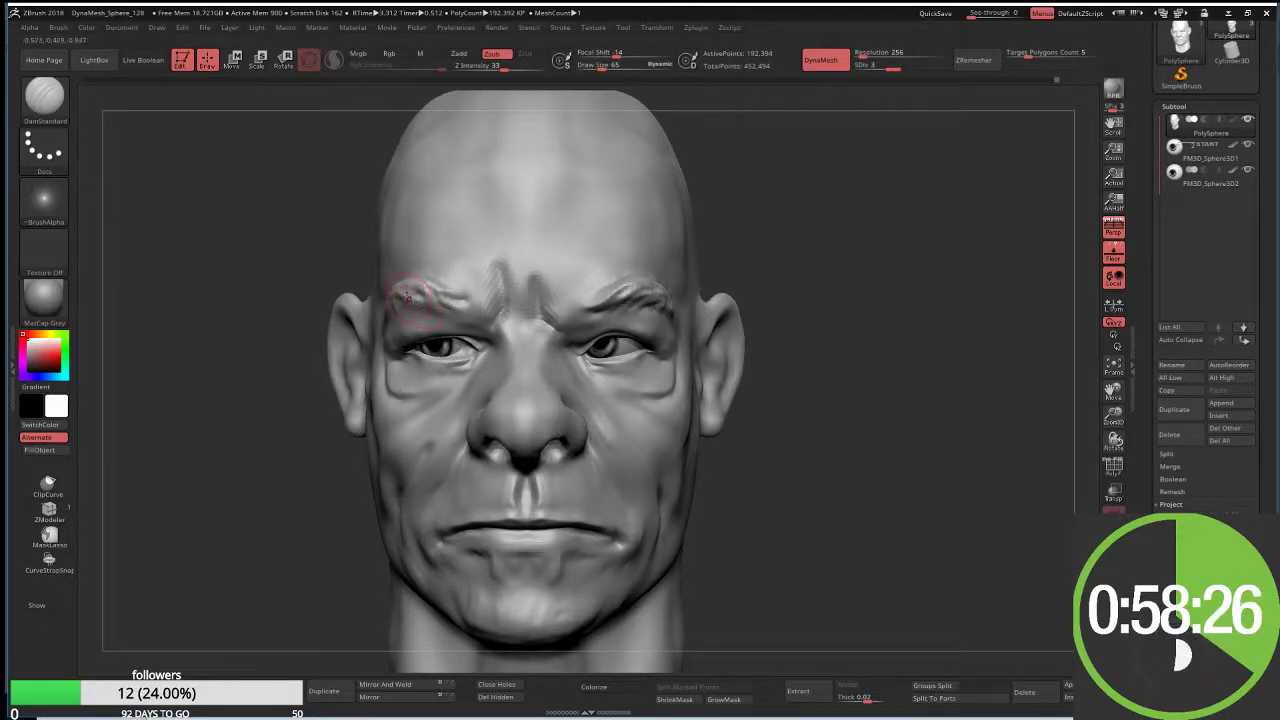
left_click_drag(410, 292, 442, 296)
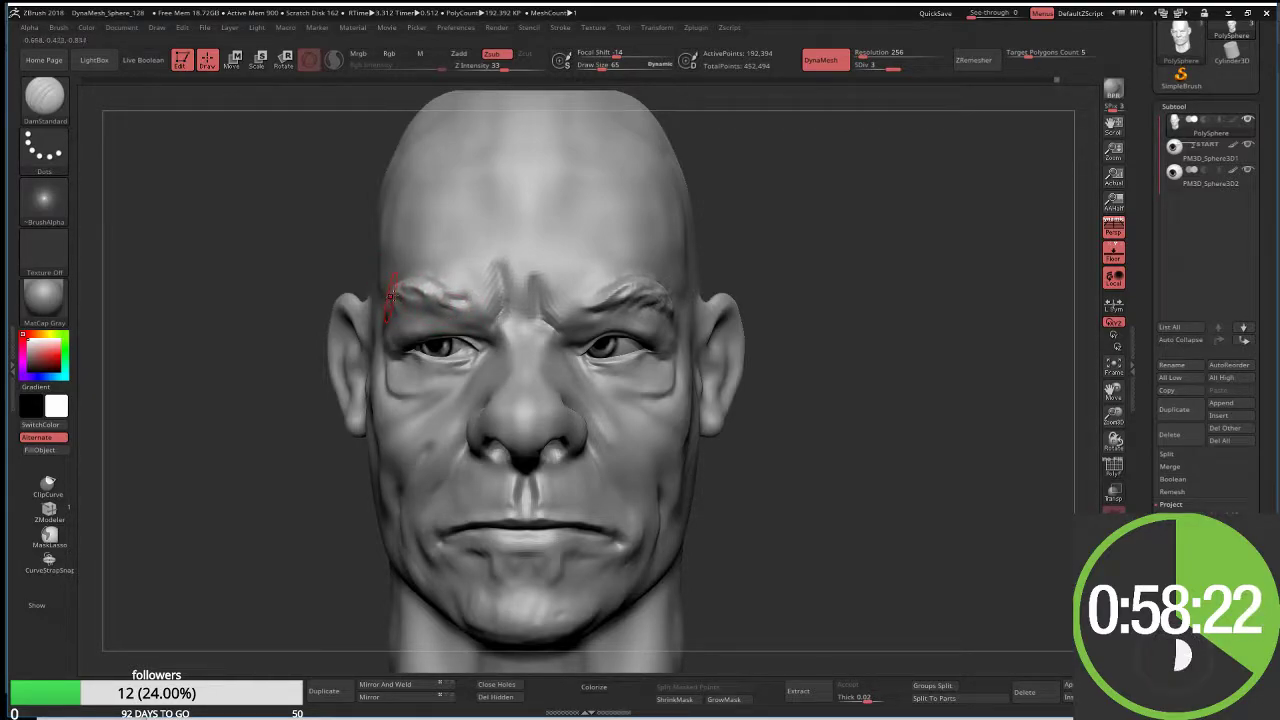
Step: Select Move Topological with Draw Size 124 to push the brow area
key("b")
key("m")
key("t")
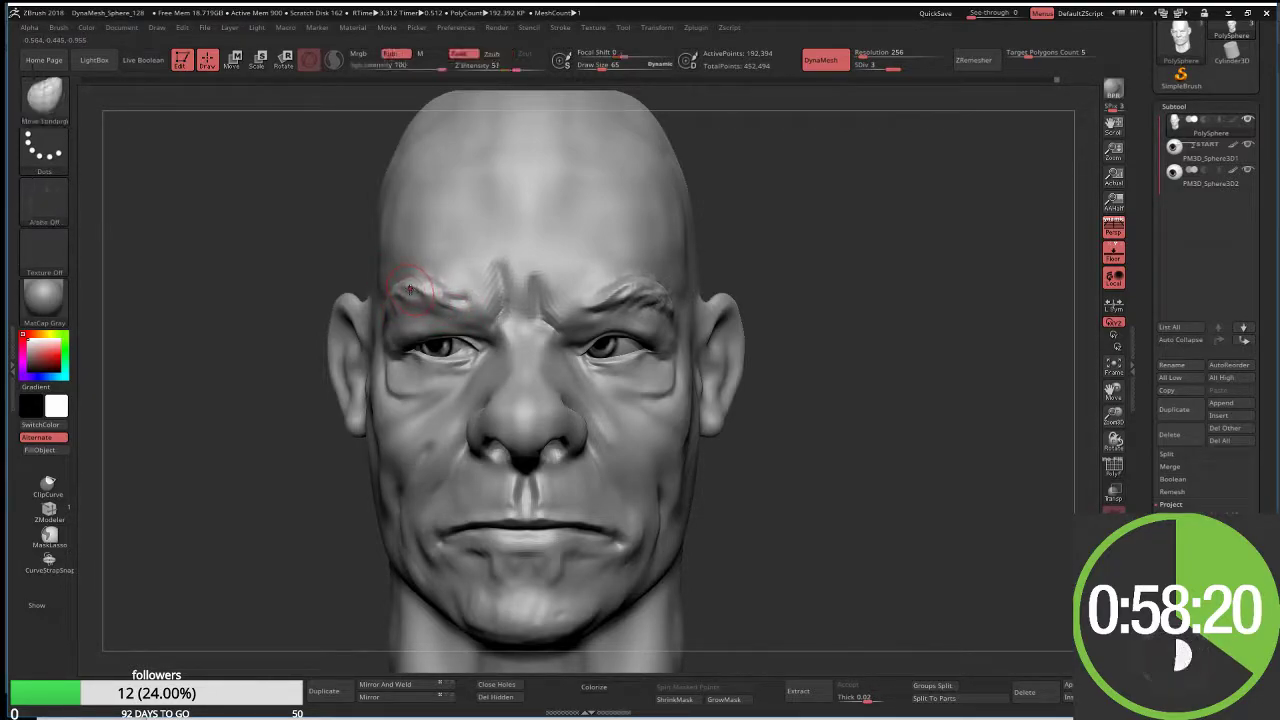
key("s")
left_click_drag(418, 282, 458, 306)
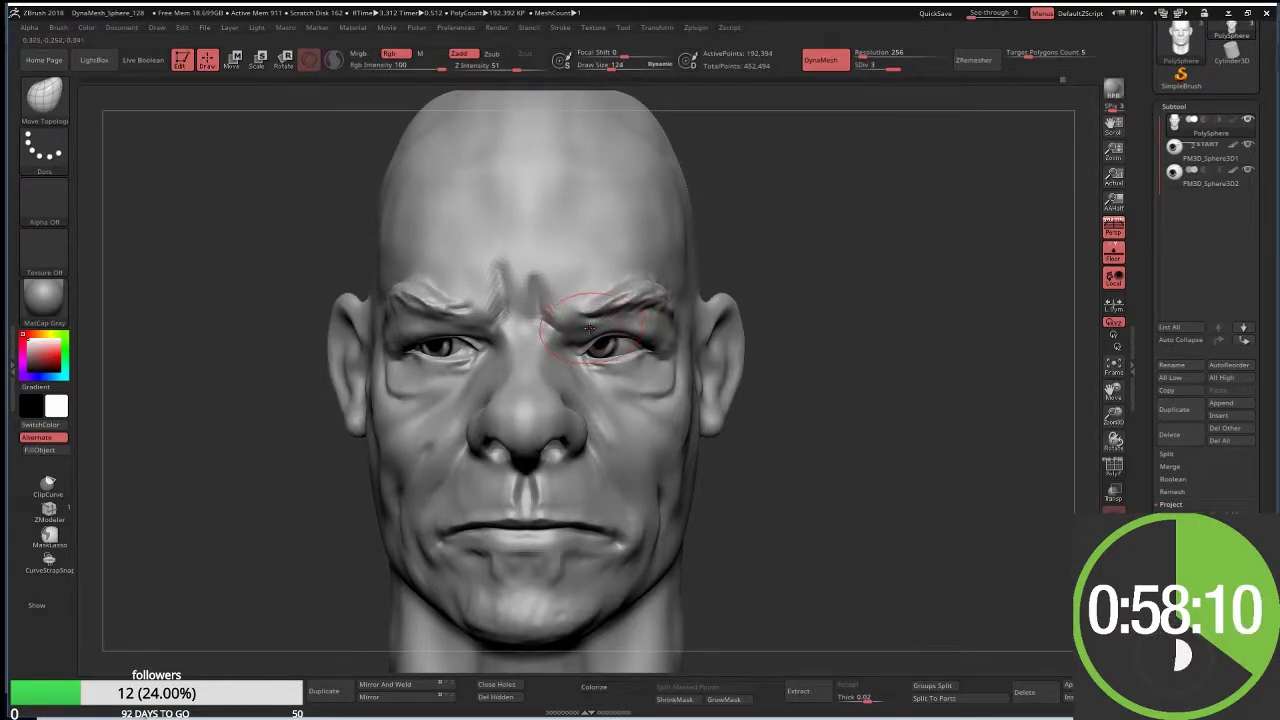
Step: Switch to ClayBuildup at Draw Size 69 and build up the brow furrows between the eyes
key("b")
key("c")
key("b")
key("s")
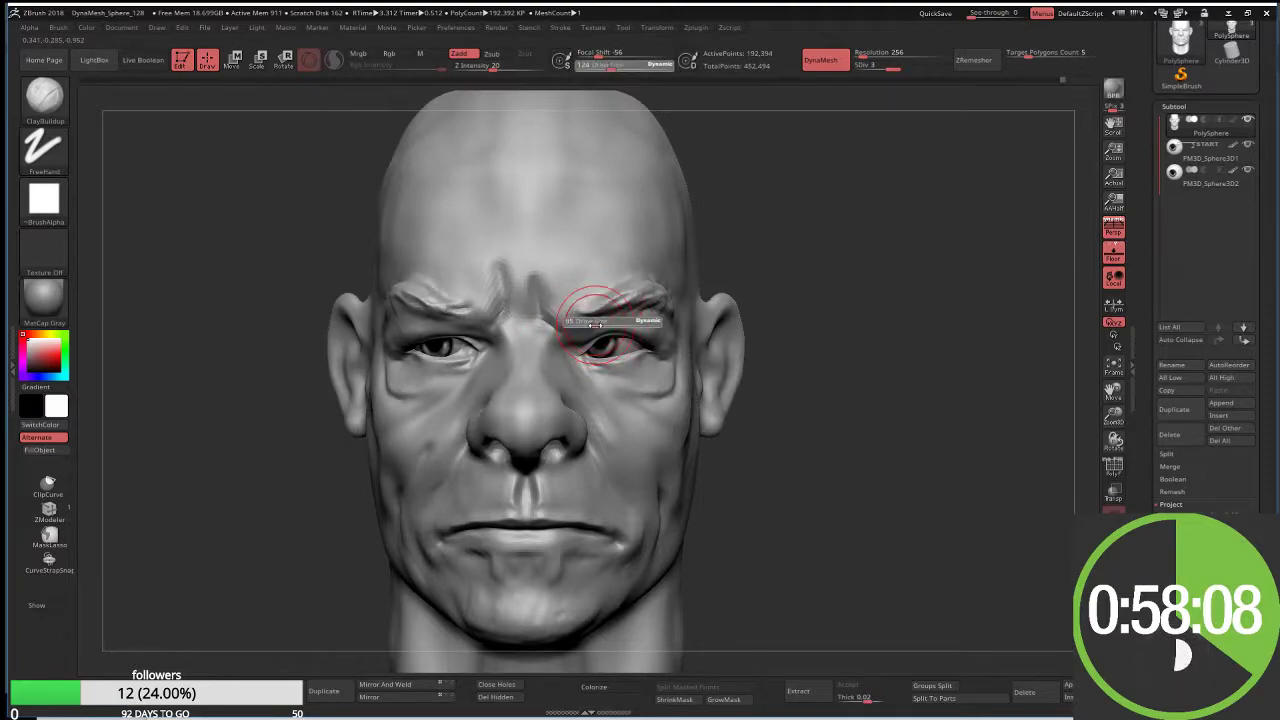
left_click_drag(595, 325, 574, 341)
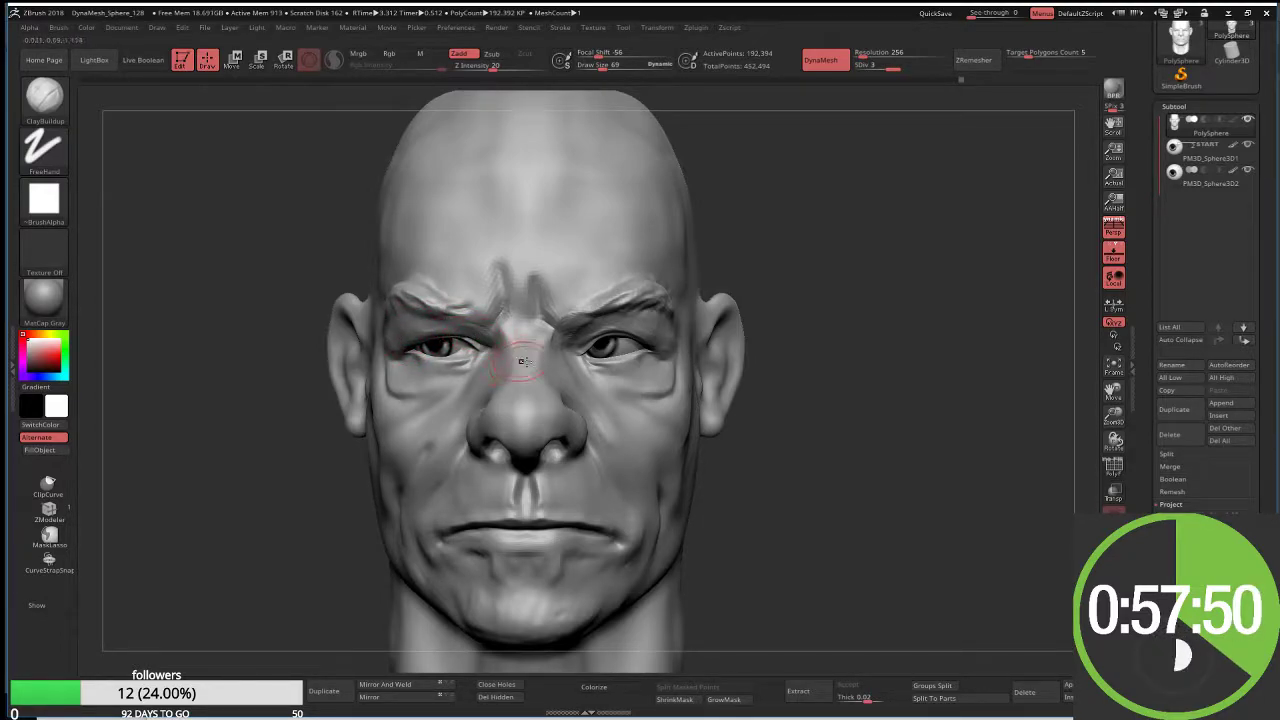
right_click_drag(523, 361, 583, 333)
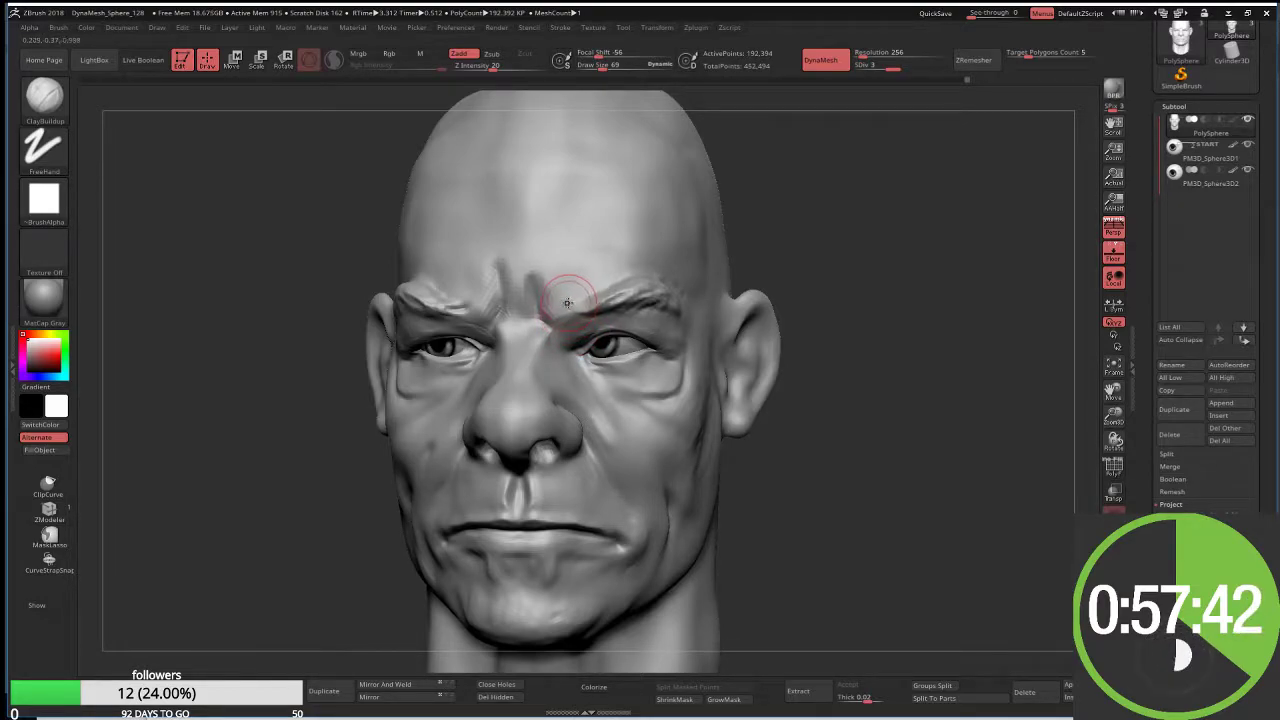
Step: Switch to Move Topological, enlarge the brush, and check the head from the front and below
key("b")
key("m")
key("t")
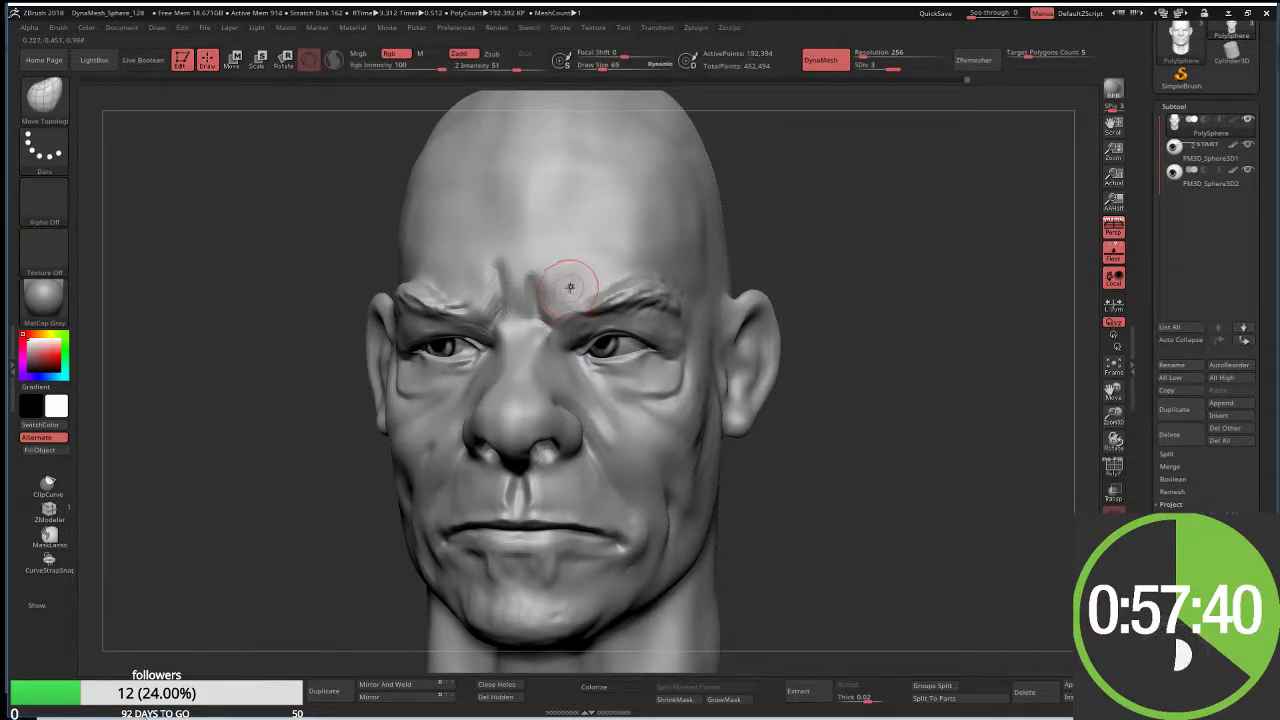
key("s")
left_click_drag(570, 287, 600, 290)
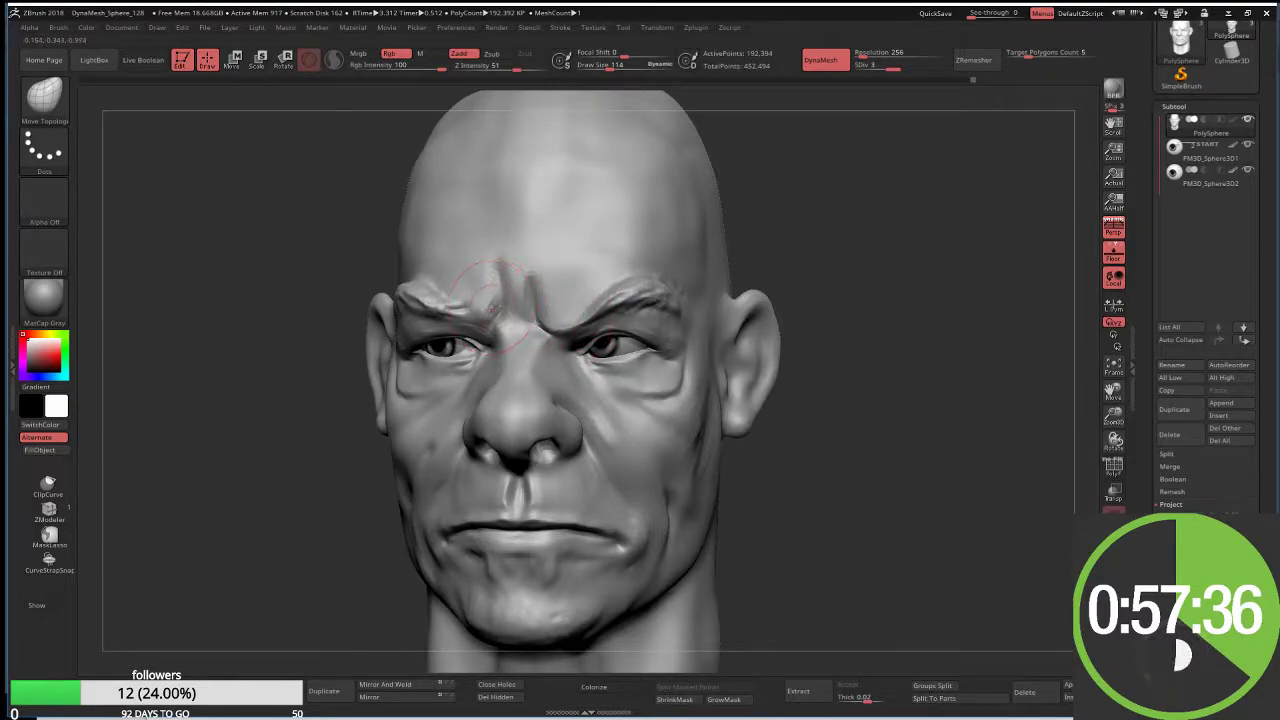
left_click_drag(760, 210, 794, 200, "shift")
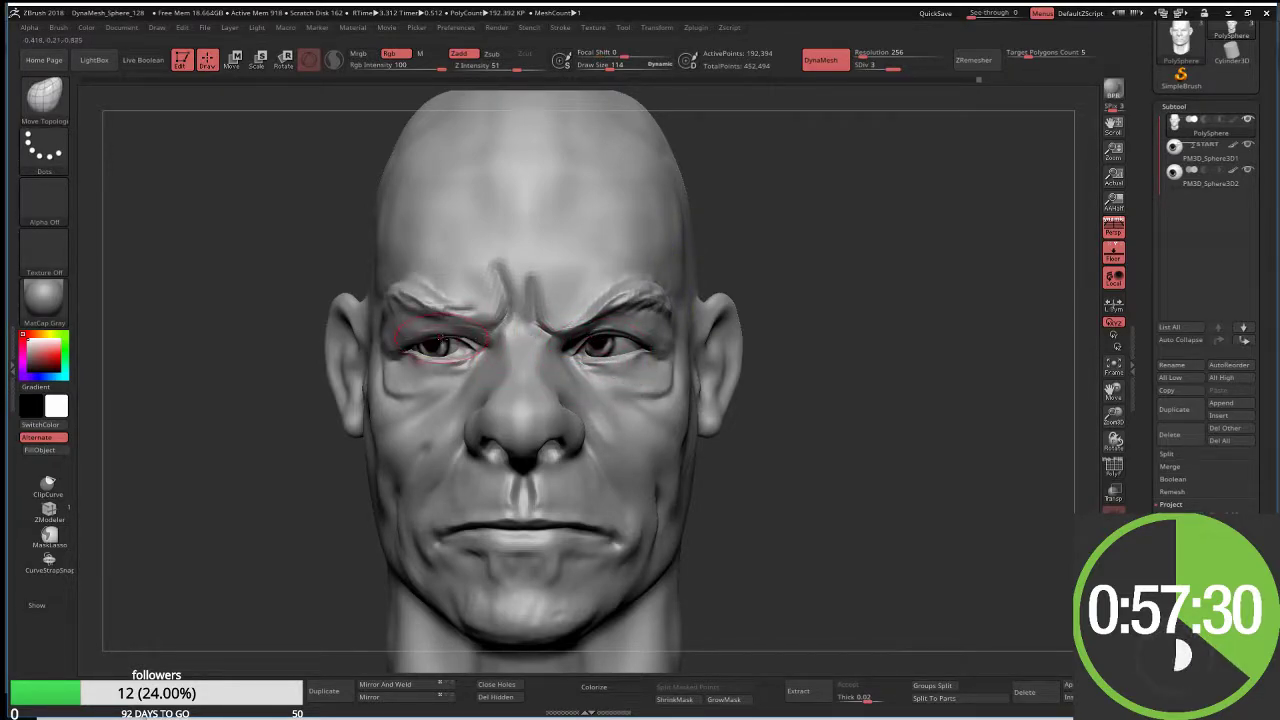
left_click_drag(282, 455, 470, 320)
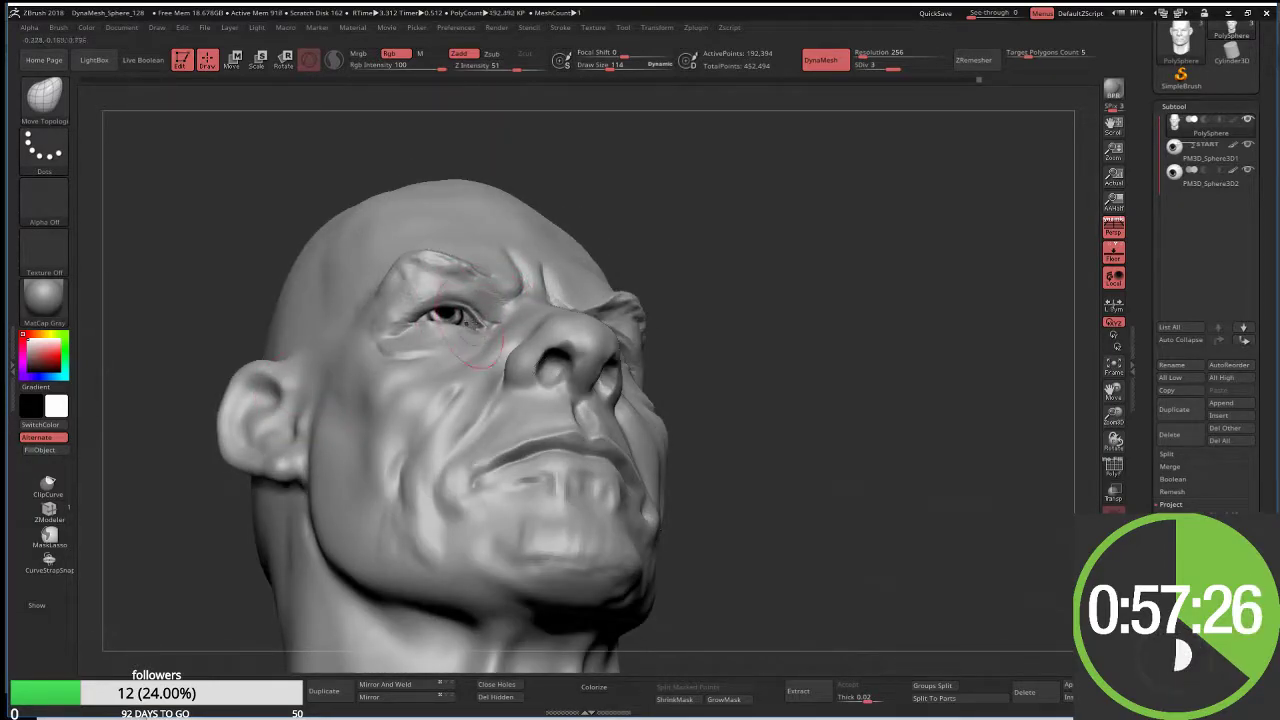
left_click_drag(760, 300, 706, 284, "shift")
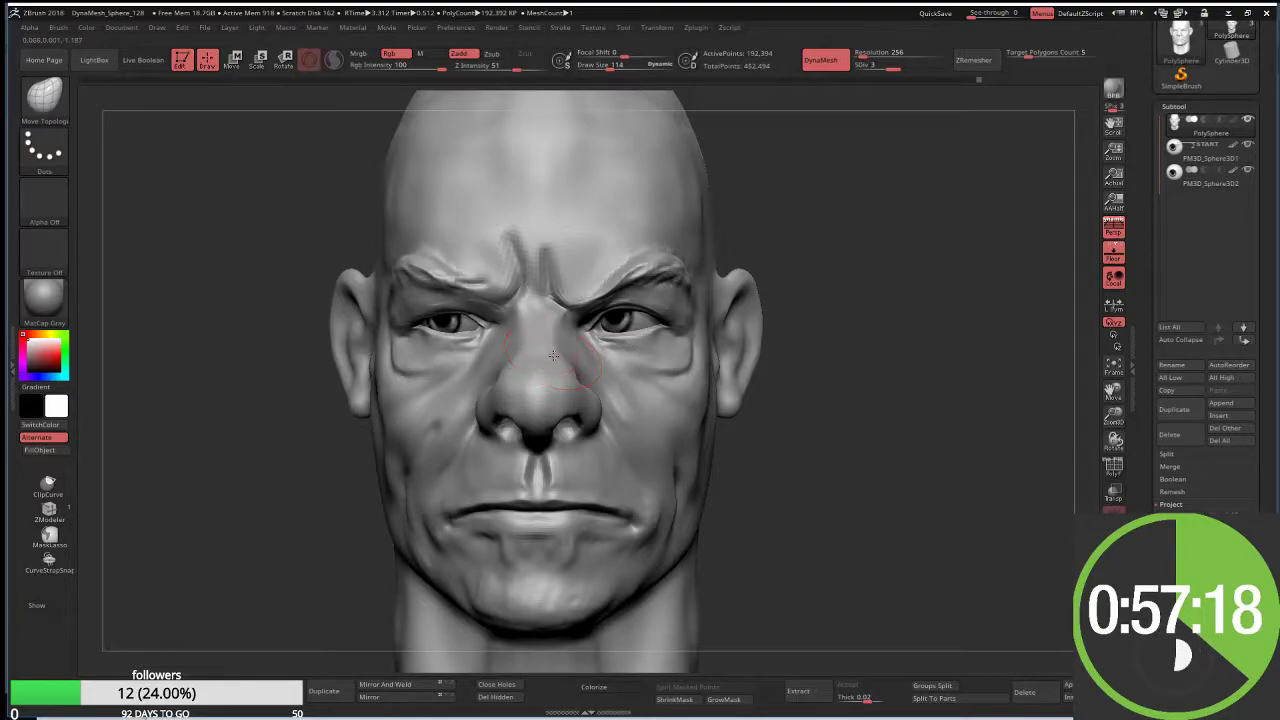
mouse_move(389, 465)
right_mouse_down()
mouse_move(338, 404)
mouse_move(371, 410)
right_mouse_up()
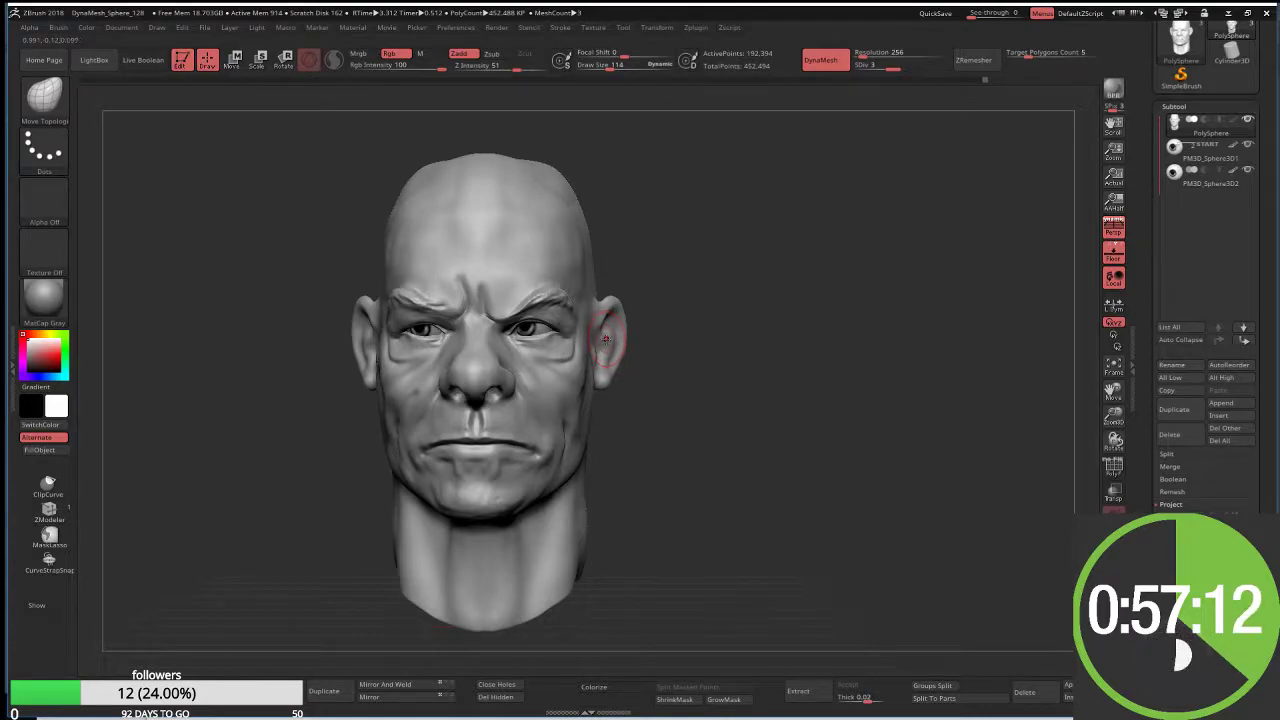
Step: With ClayBuildup at size 42, carve a depression into the ear's bowl and soften its crease
key("b")
key("c")
key("b")
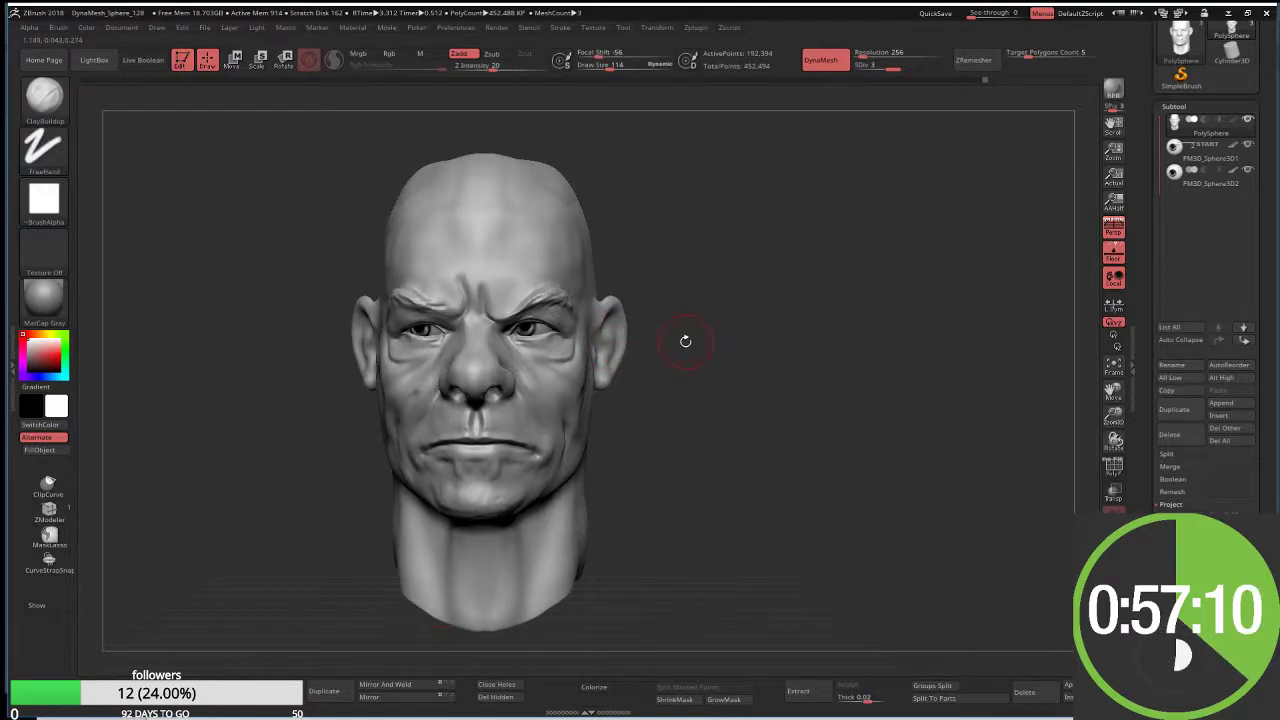
left_click_drag(685, 341, 546, 373)
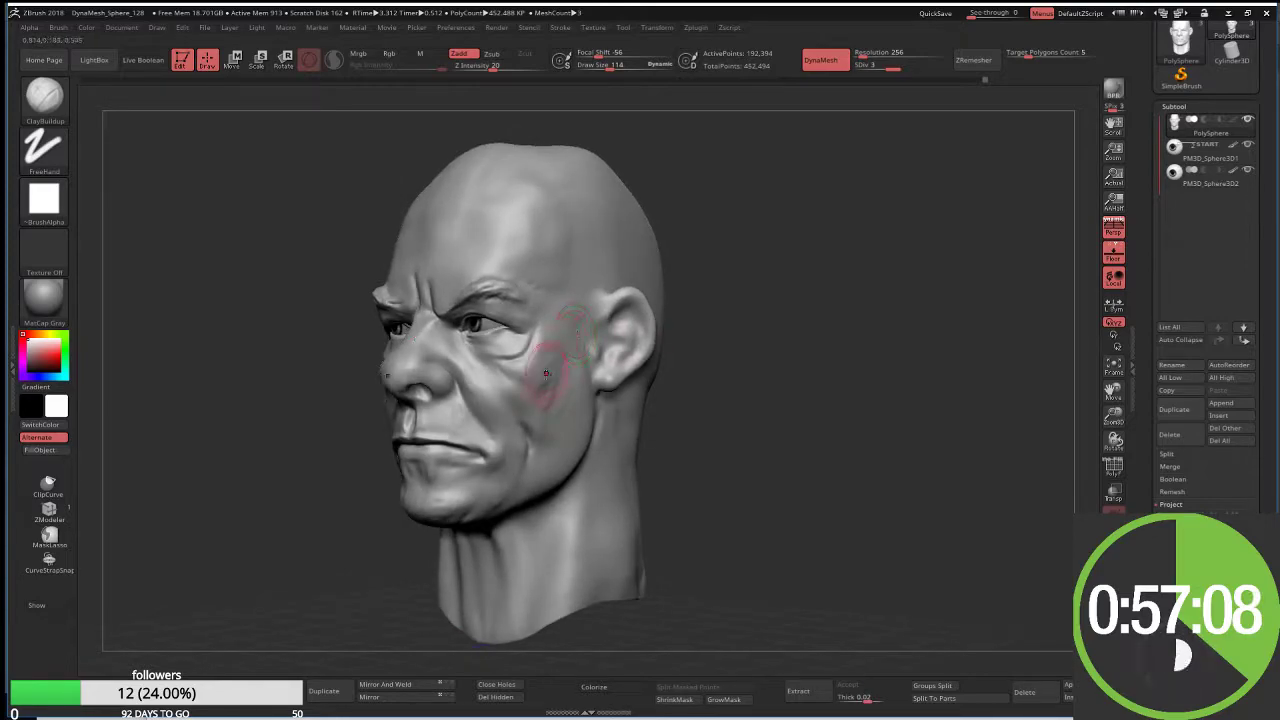
right_click_drag(546, 373, 577, 283, "ctrl")
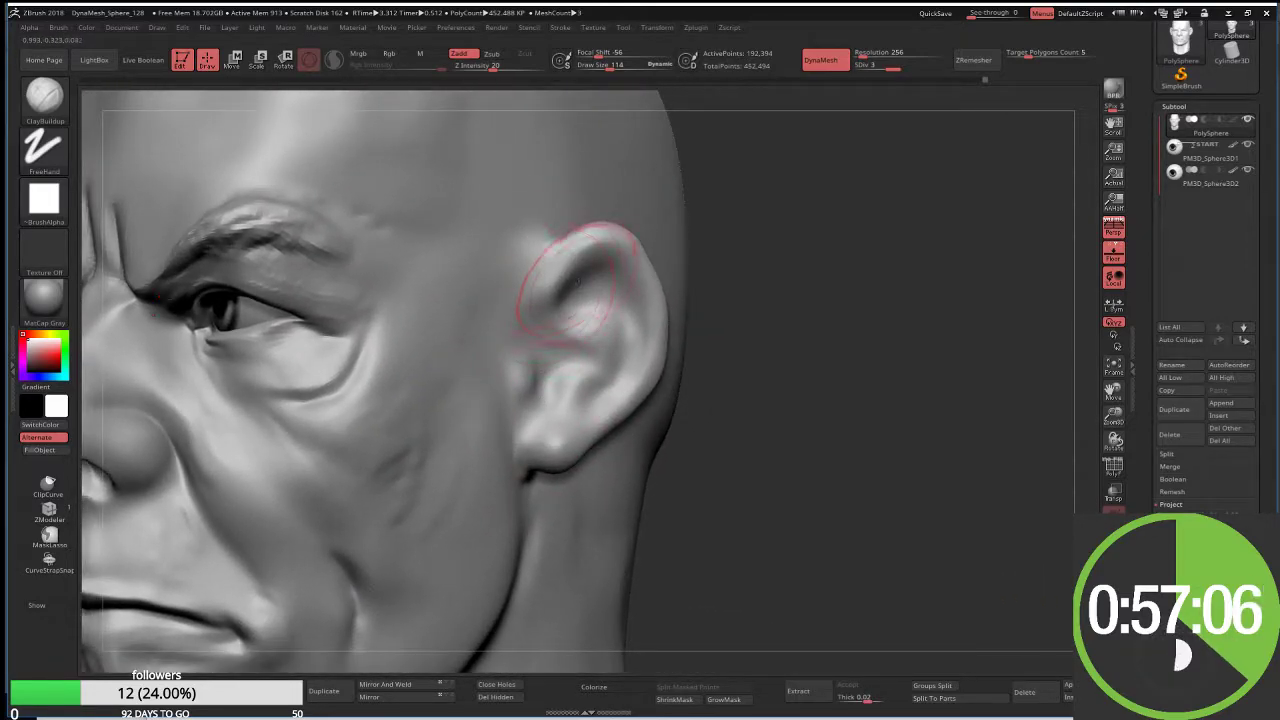
key("s")
mouse_move(586, 294)
left_mouse_down()
mouse_move(555, 318)
mouse_move(575, 350)
mouse_move(543, 277)
mouse_move(551, 298)
mouse_move(562, 250)
mouse_move(595, 232)
mouse_move(628, 248)
mouse_move(656, 309)
left_mouse_up()
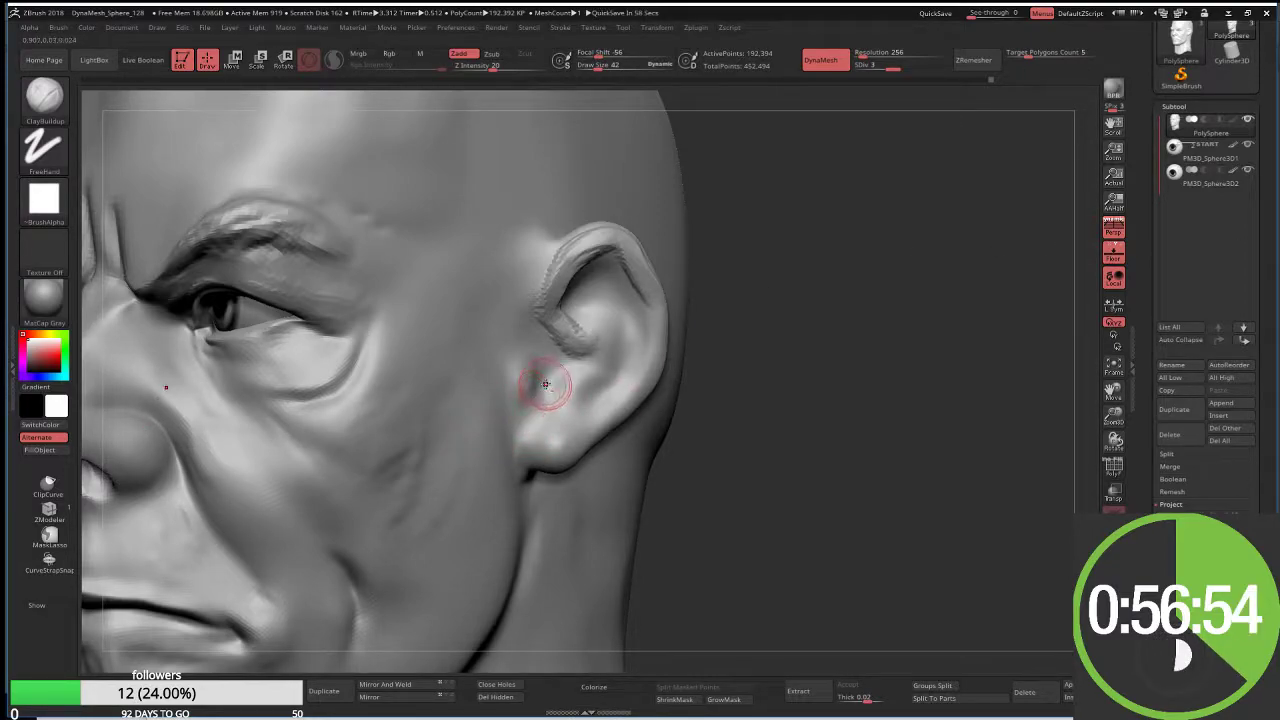
left_click_drag(543, 386, 551, 376)
right_click_drag(586, 386, 560, 390)
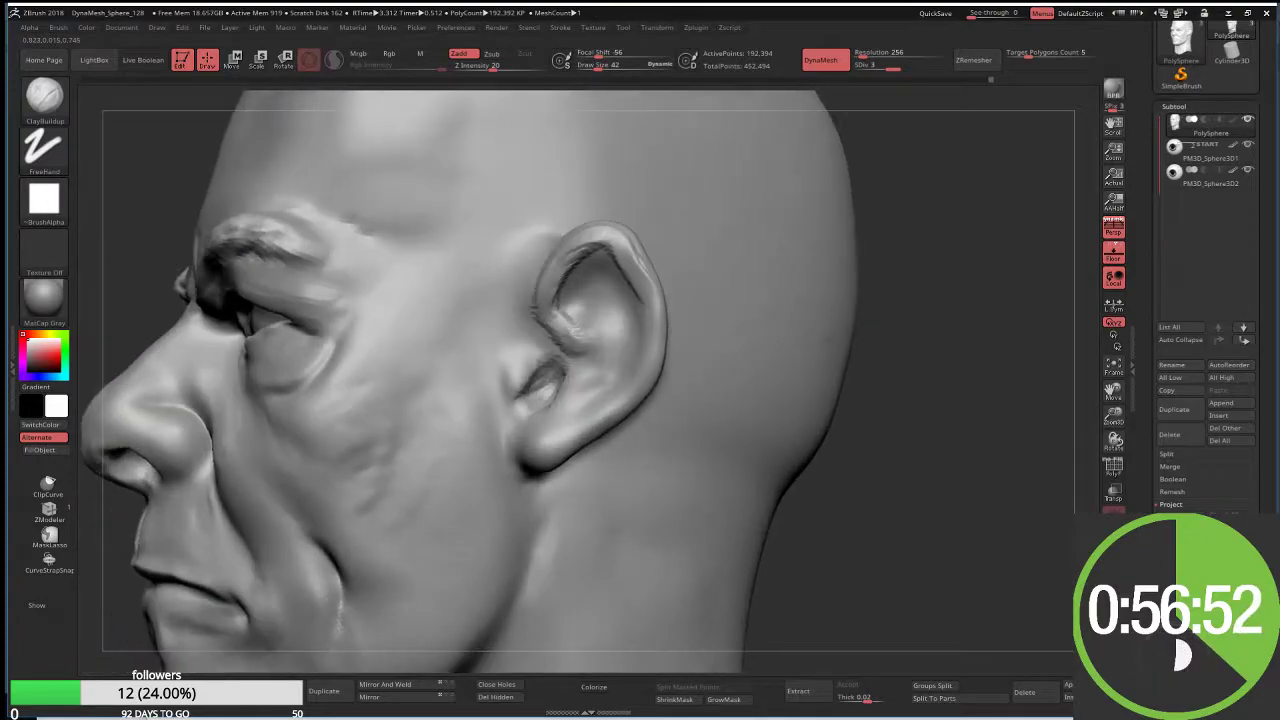
mouse_move(547, 390)
left_mouse_down()
mouse_move(567, 372)
mouse_move(530, 405)
left_mouse_up()
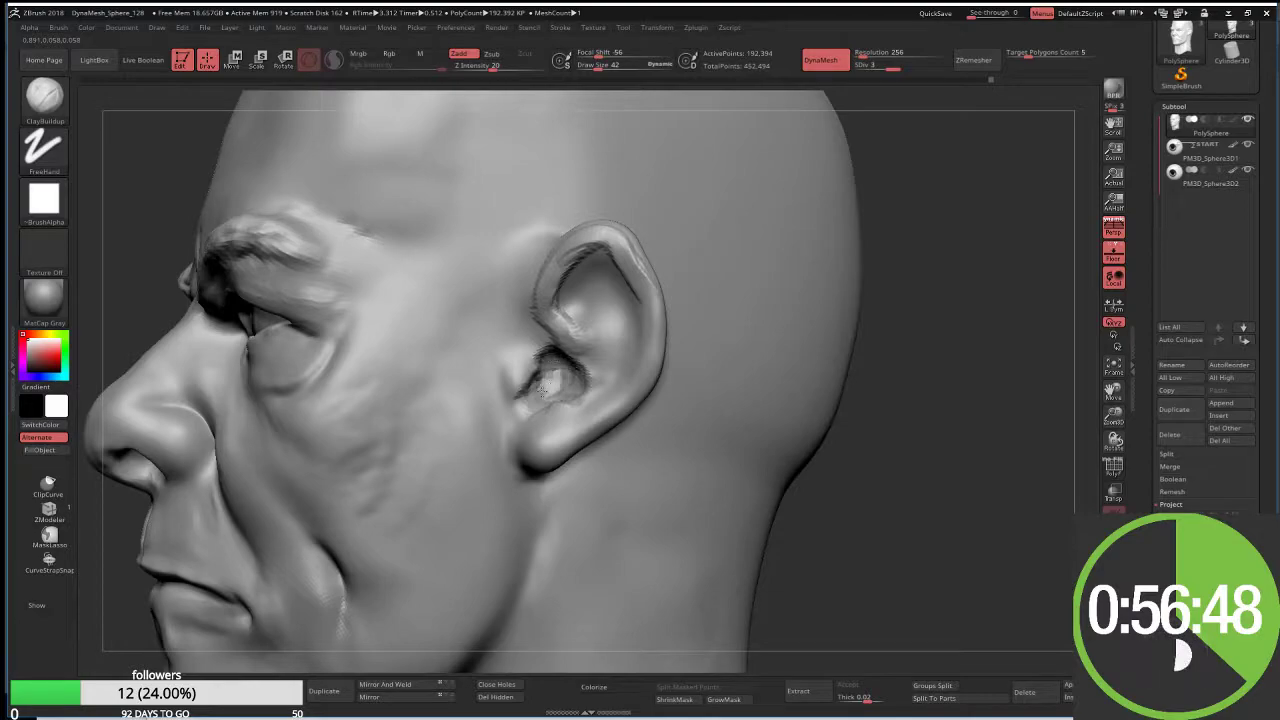
Step: Zoom closer on the ear and carve a crease inside the bowl with DamStandard
left_click_drag(951, 300, 671, 363)
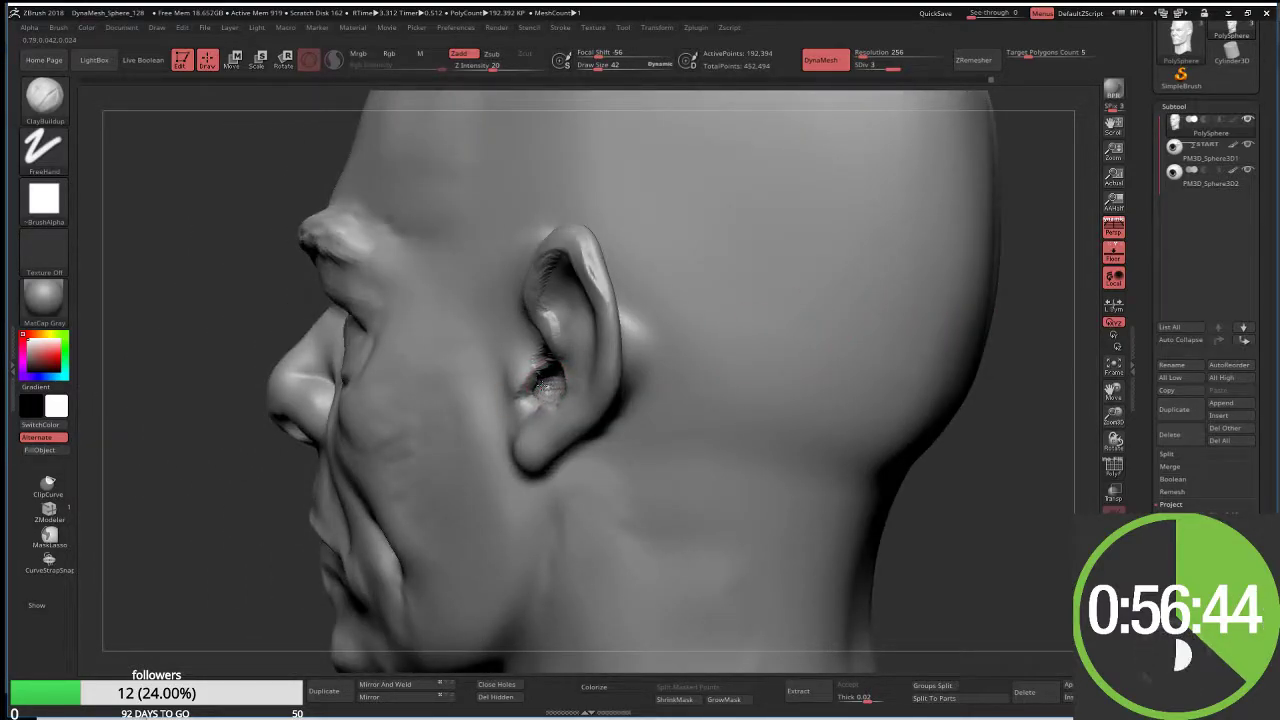
left_click_drag(1030, 400, 331, 364)
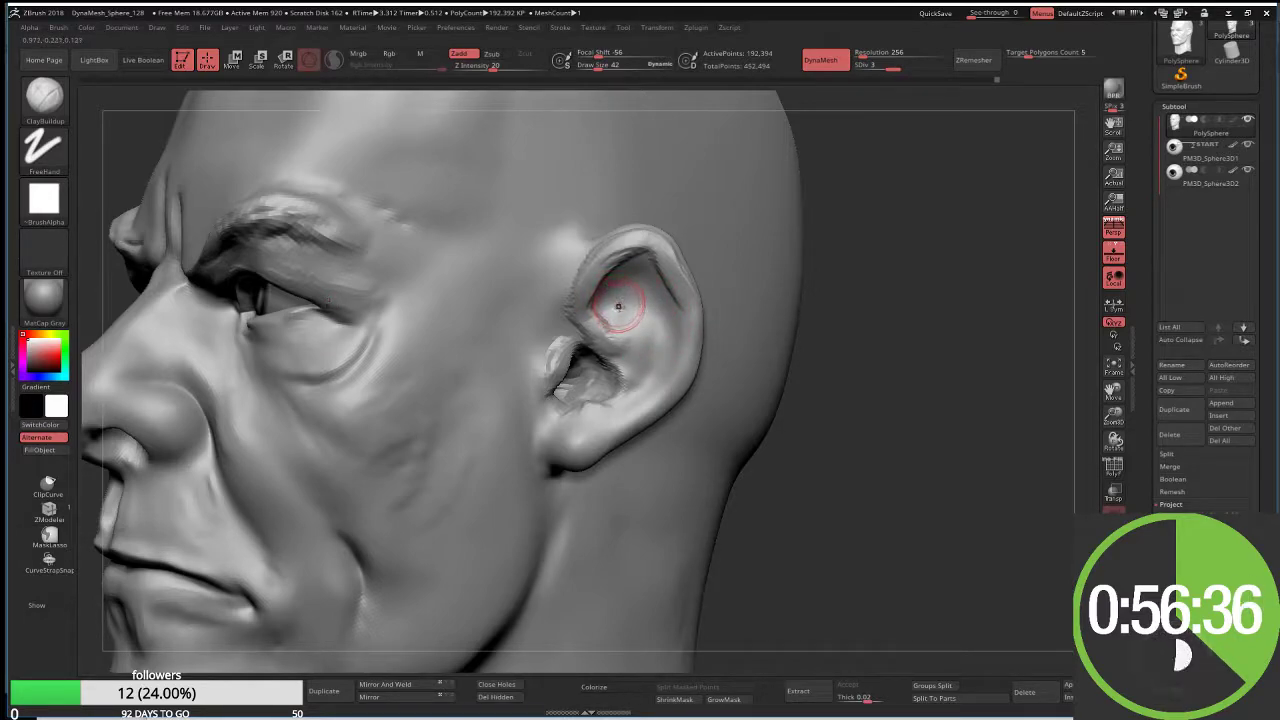
key("b")
key("m")
key("t")
key("b")
key("d")
key("s")
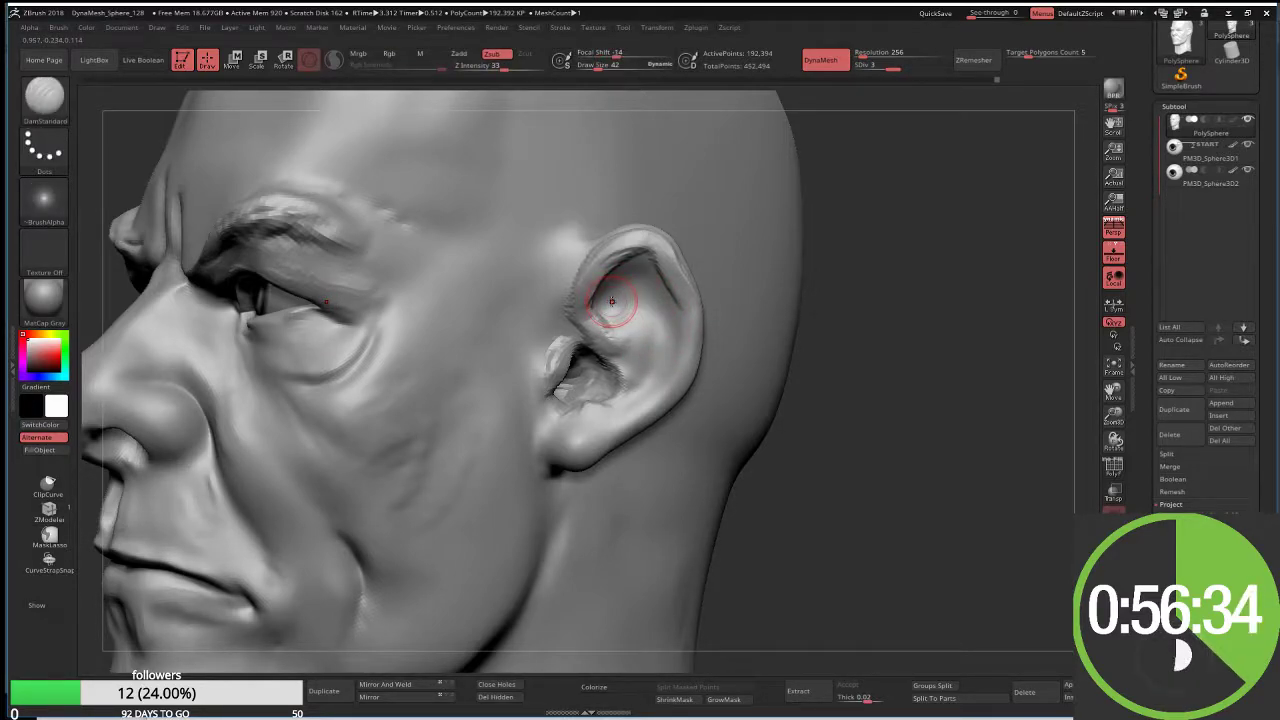
mouse_move(598, 297)
left_mouse_down()
mouse_move(648, 260)
mouse_move(677, 322)
mouse_move(668, 372)
mouse_move(642, 404)
mouse_move(653, 348)
left_mouse_up()
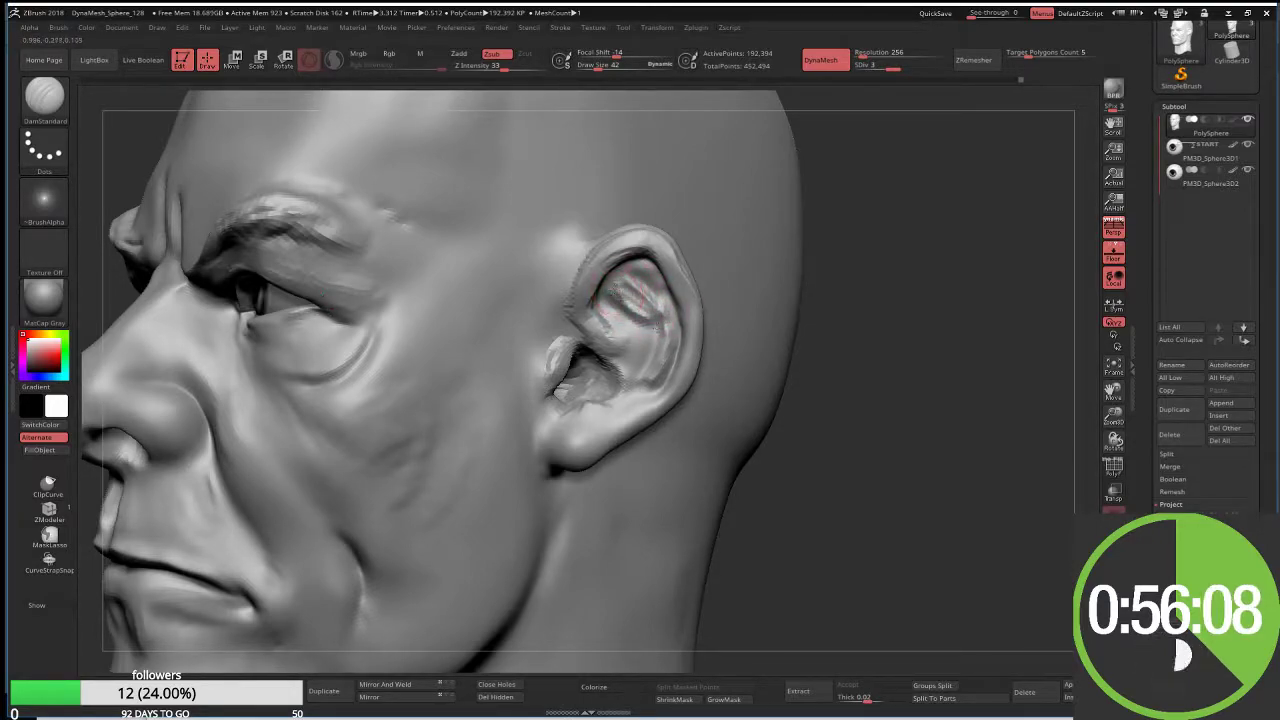
Step: Shift-smooth the inner ear surface, then turn to a side profile of the ear
key("shift")
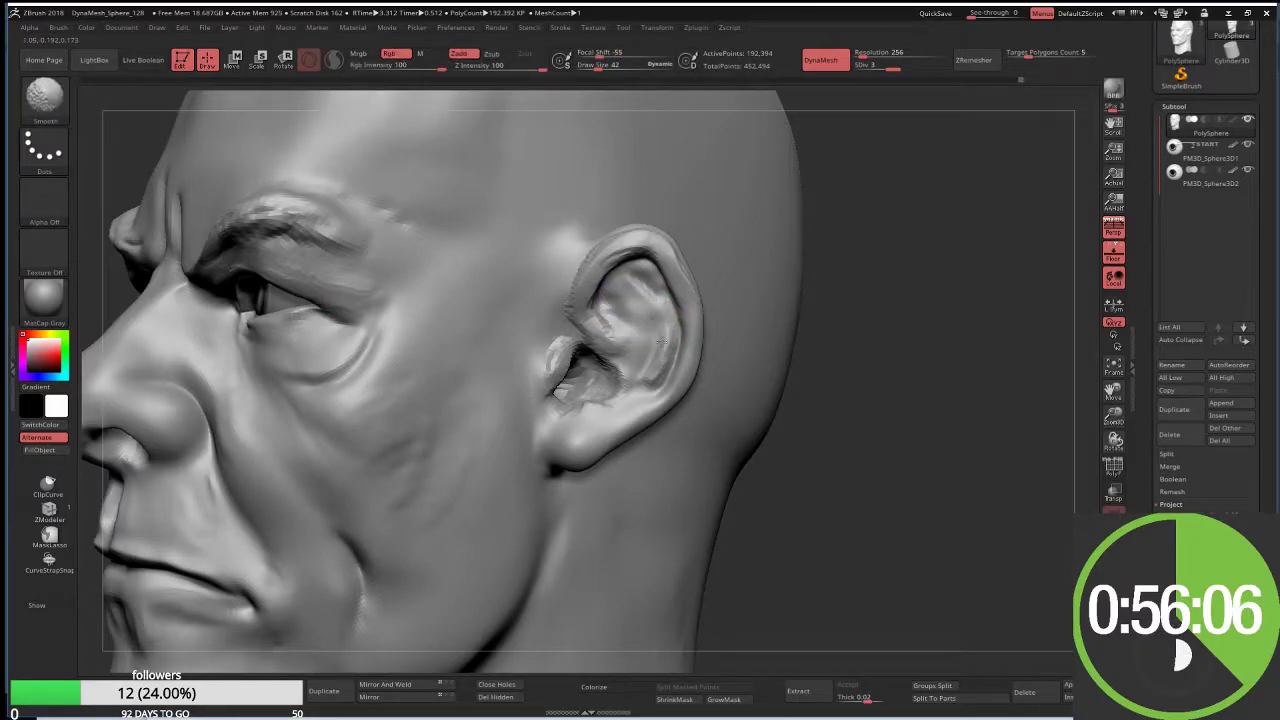
mouse_move(871, 251)
left_mouse_down()
mouse_move(866, 273)
mouse_move(698, 337)
left_mouse_up()
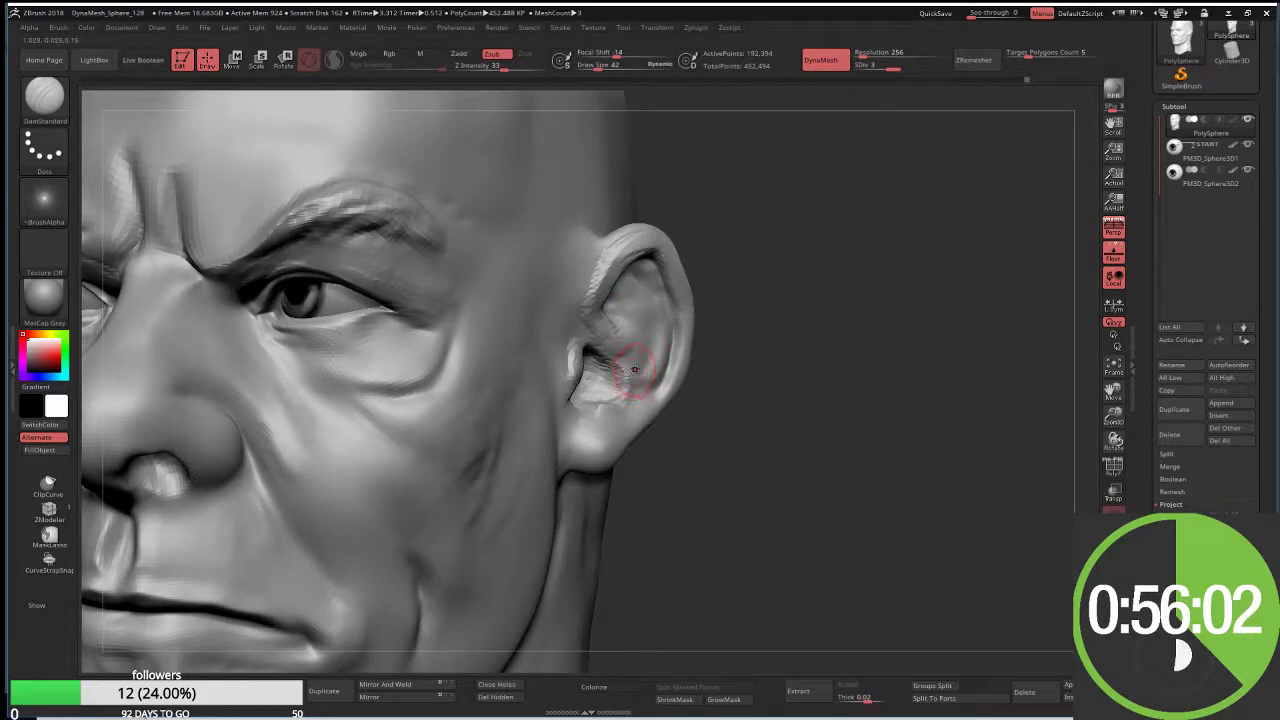
left_click_drag(605, 355, 598, 262, "shift")
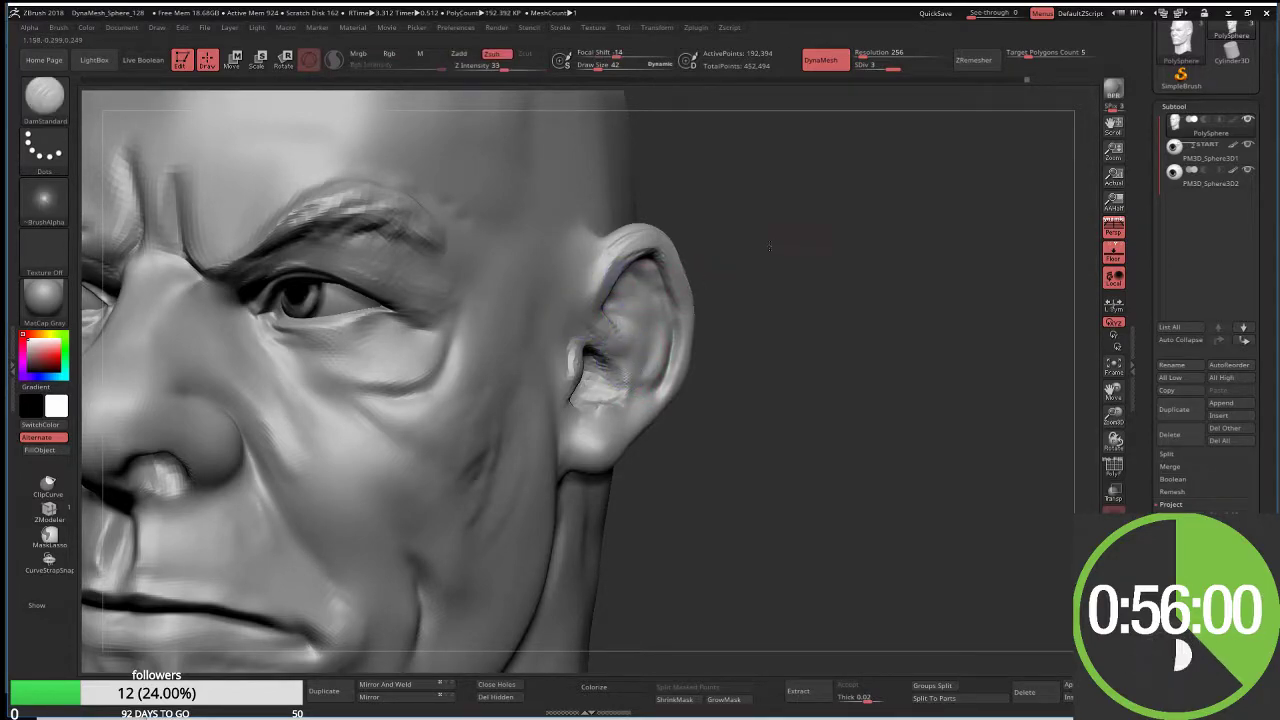
left_click_drag(770, 247, 688, 250)
Step: With Move Topological, reshape the earlobe and lower ear, then smooth the tragus
key("b")
key("m")
key("t")
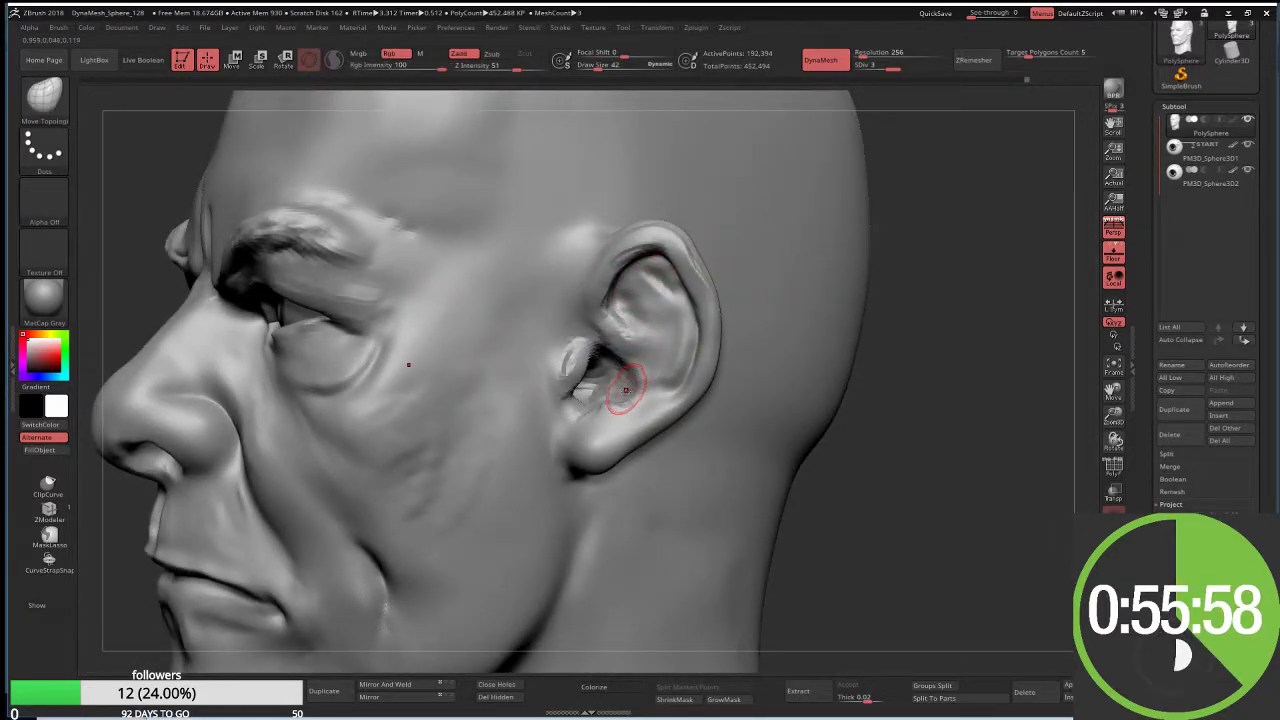
key("s")
left_click_drag(635, 404, 562, 372)
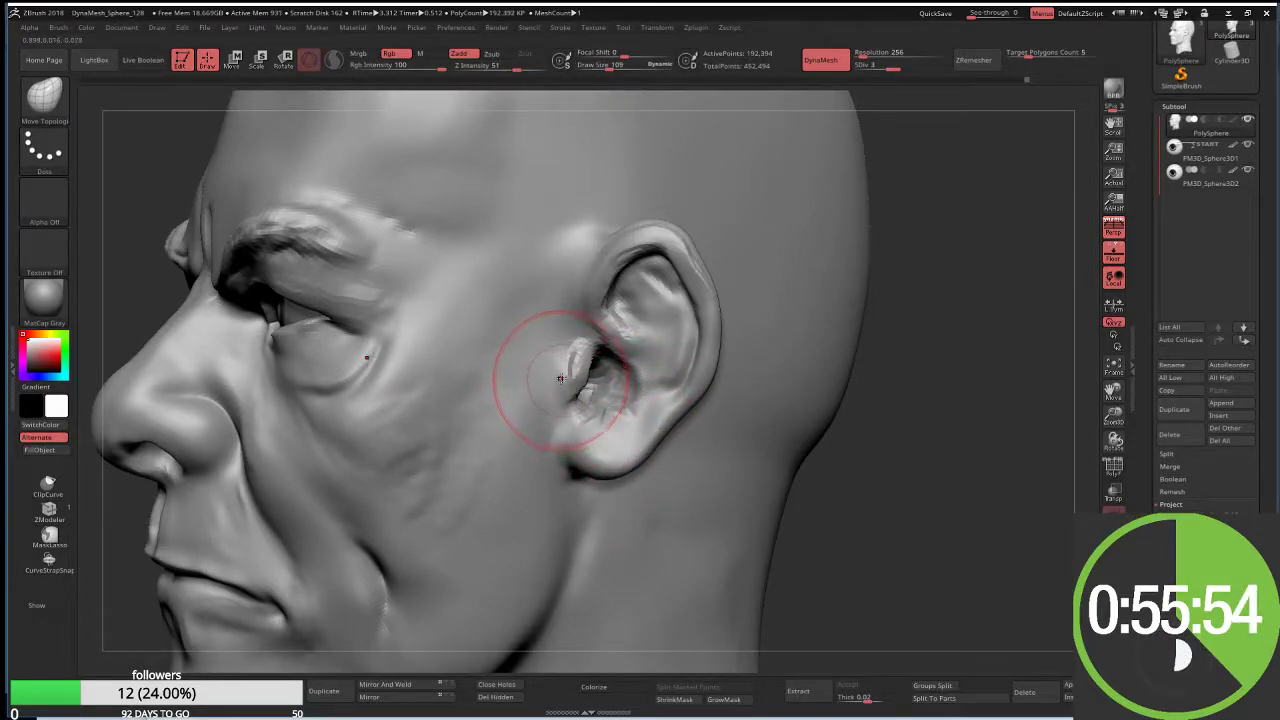
key("w")
key("q")
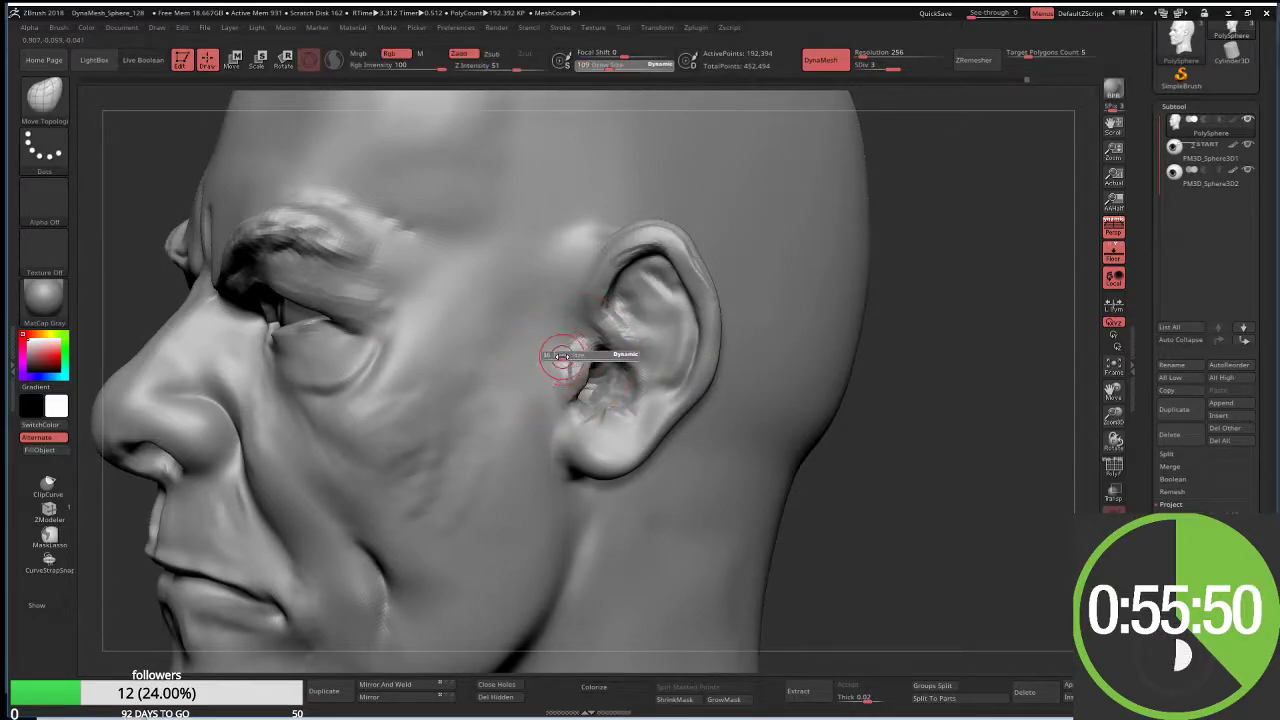
left_click_drag(571, 360, 569, 360, "shift")
right_click_drag(543, 366, 520, 334)
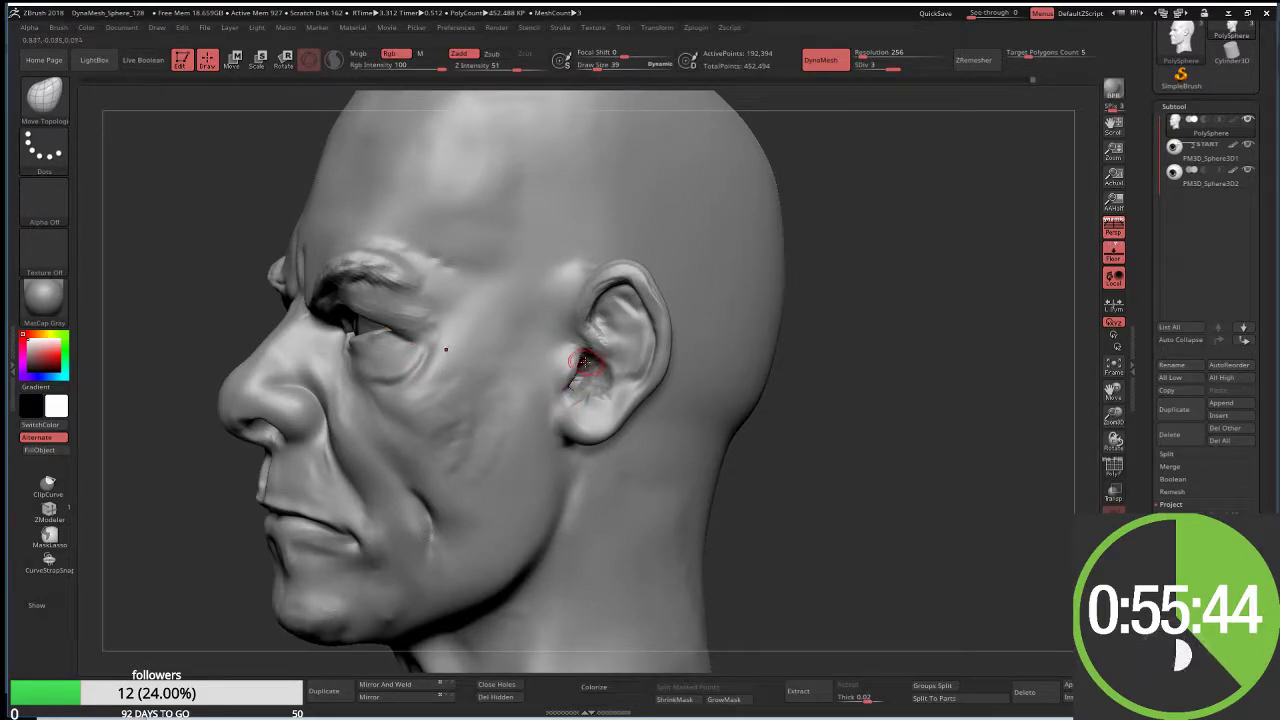
Step: Enlarge the brush to 169 and pull the ear's outer rim outward and back
key("bracketright")
key("bracketright")
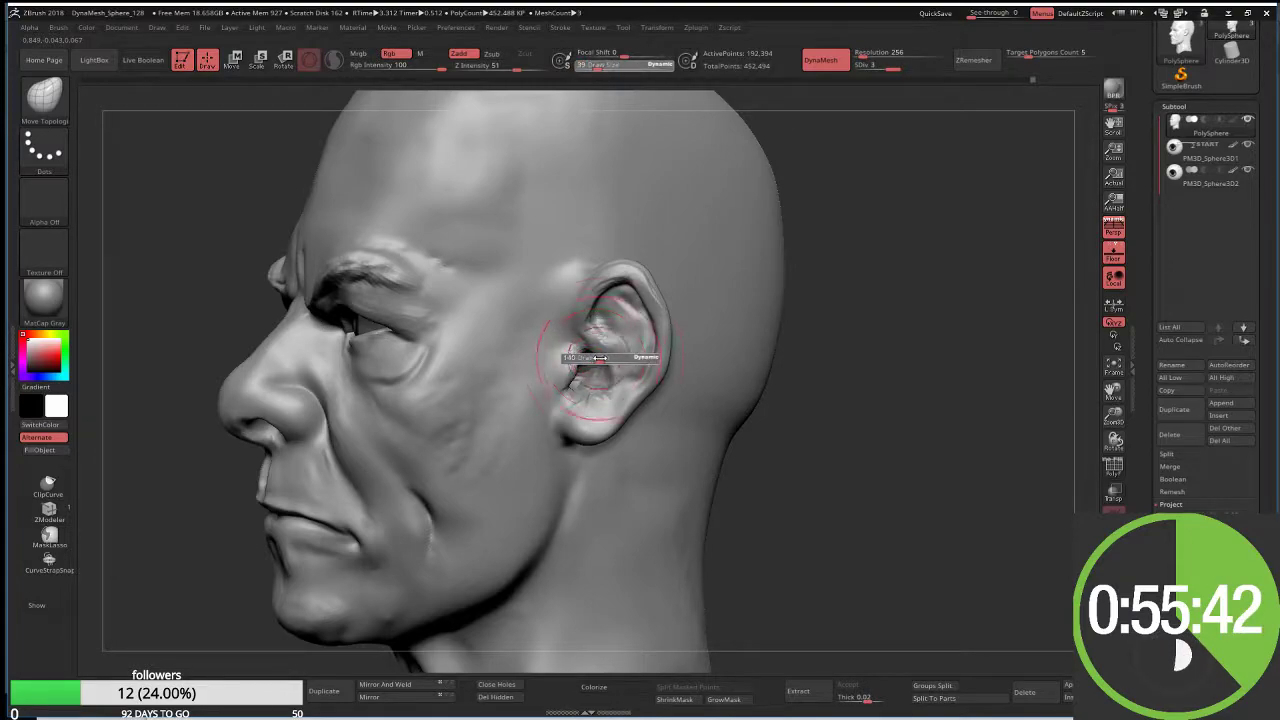
key("bracketright")
key("bracketright")
key("bracketright")
key("bracketright")
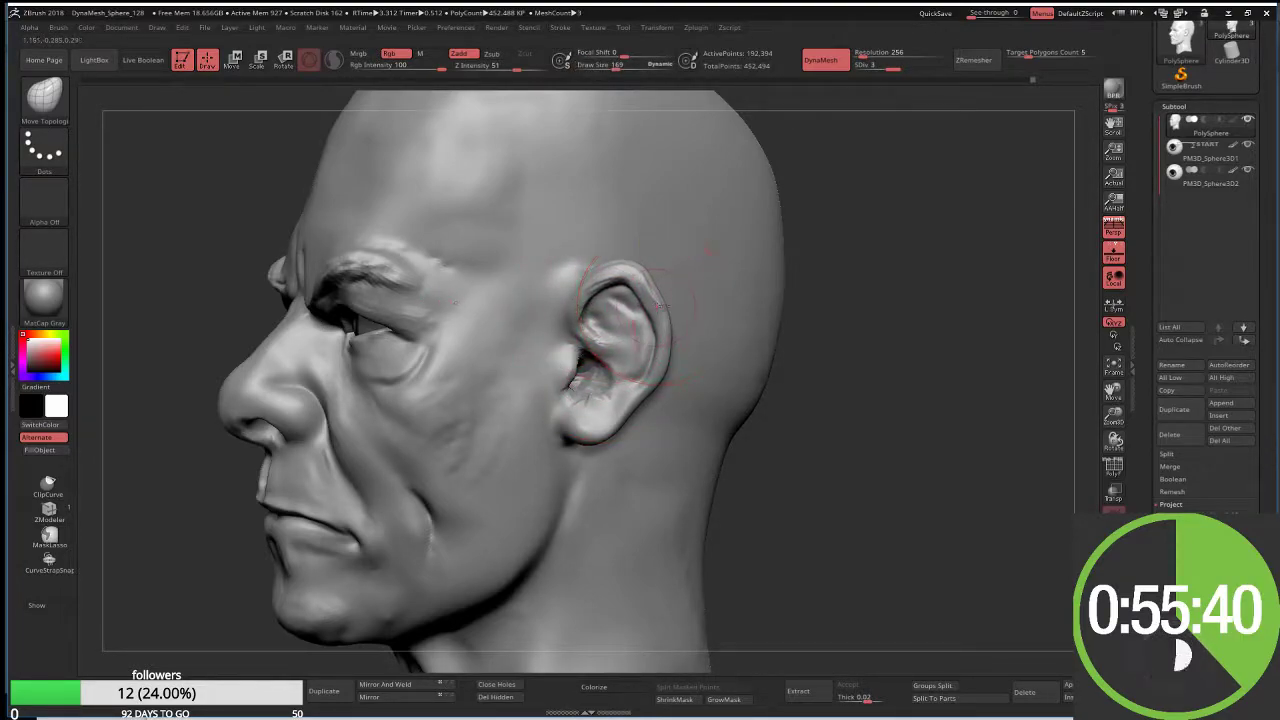
left_click_drag(660, 306, 681, 285)
left_click_drag(655, 345, 684, 305)
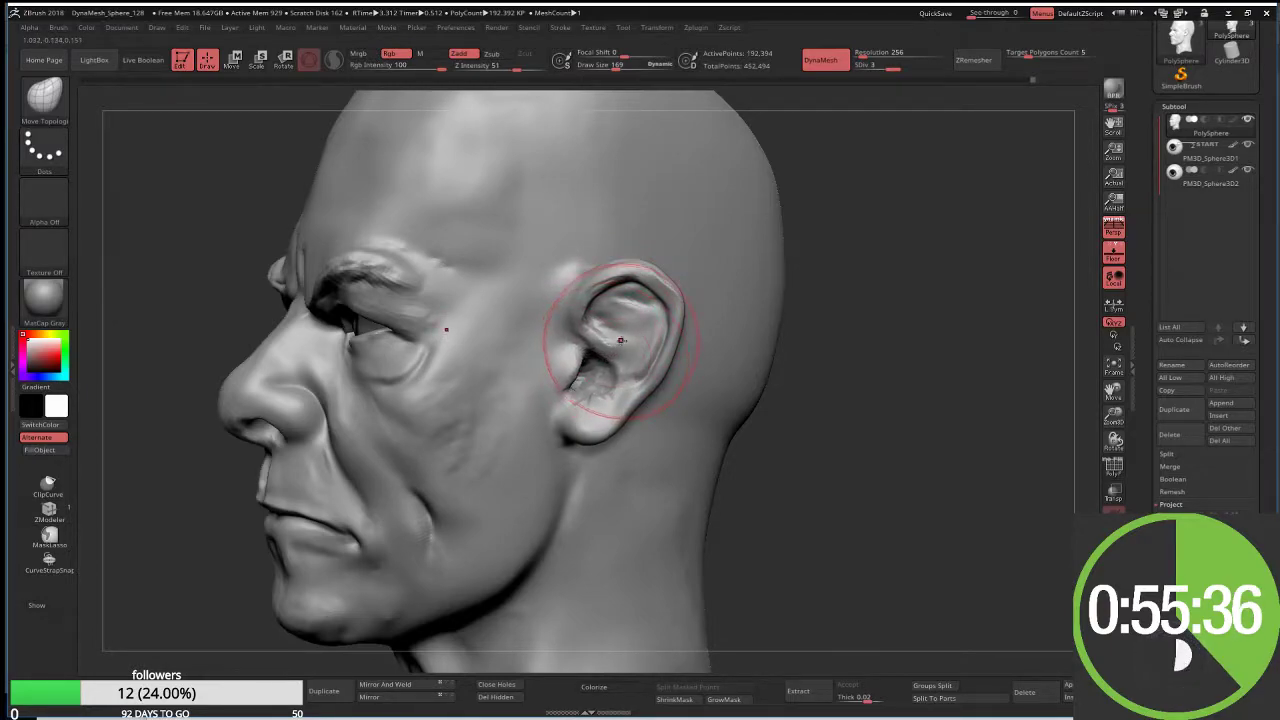
Step: Build up clay along the ear's upper edge with ClayBuildup
key("b")
key("c")
key("b")
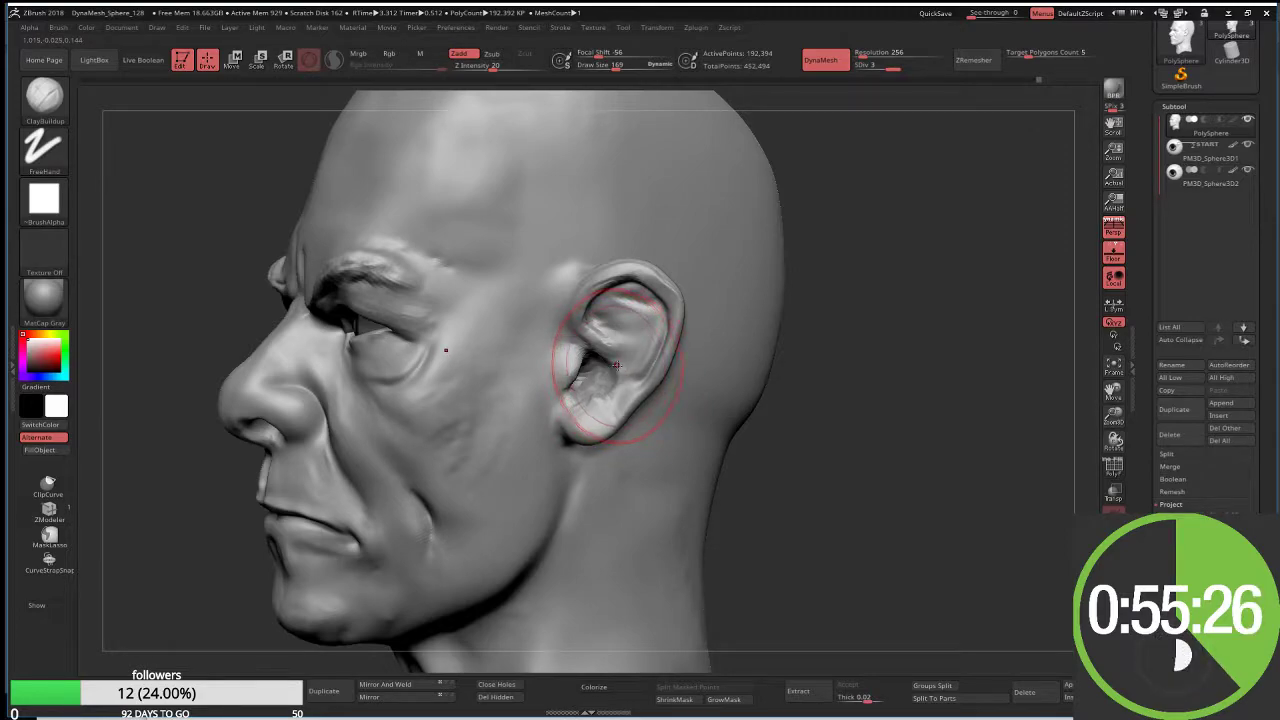
left_click_drag(610, 395, 593, 320, "shift")
Step: Switch to DamStandard, Shift-smooth the crease beside the tragus, then rotate to a front view
key("s")
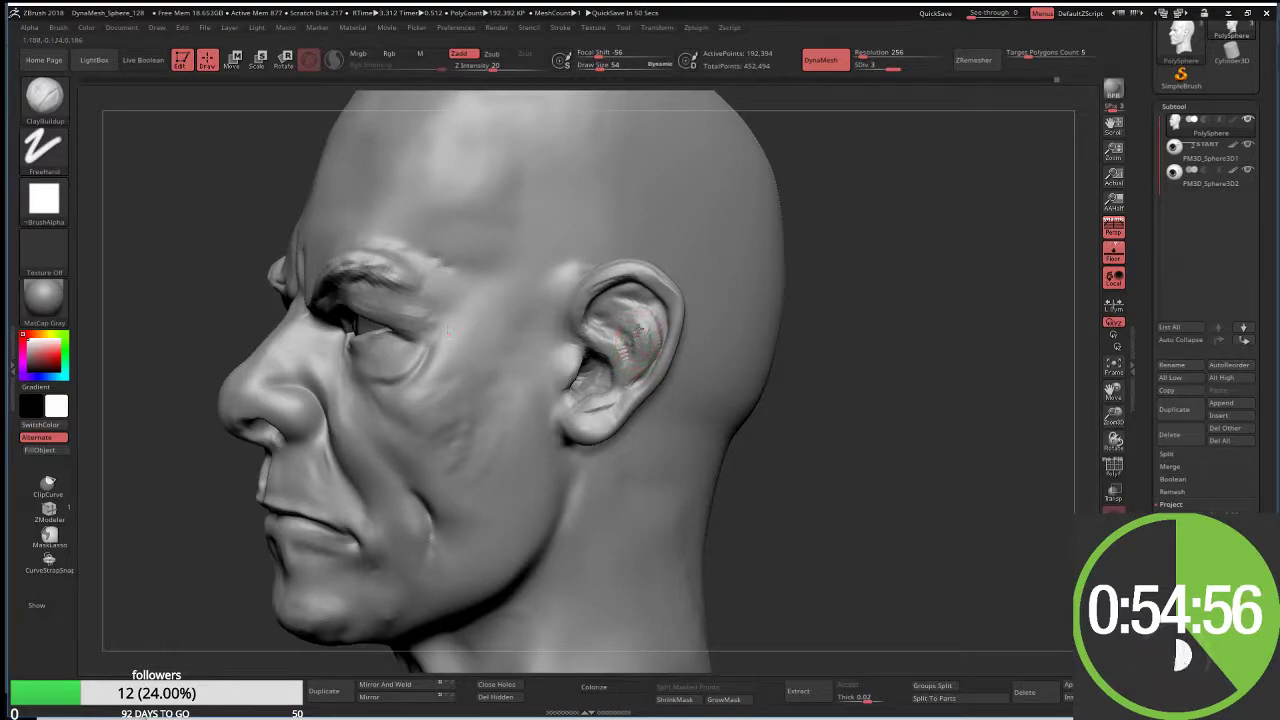
key("b")
key("d")
key("s")
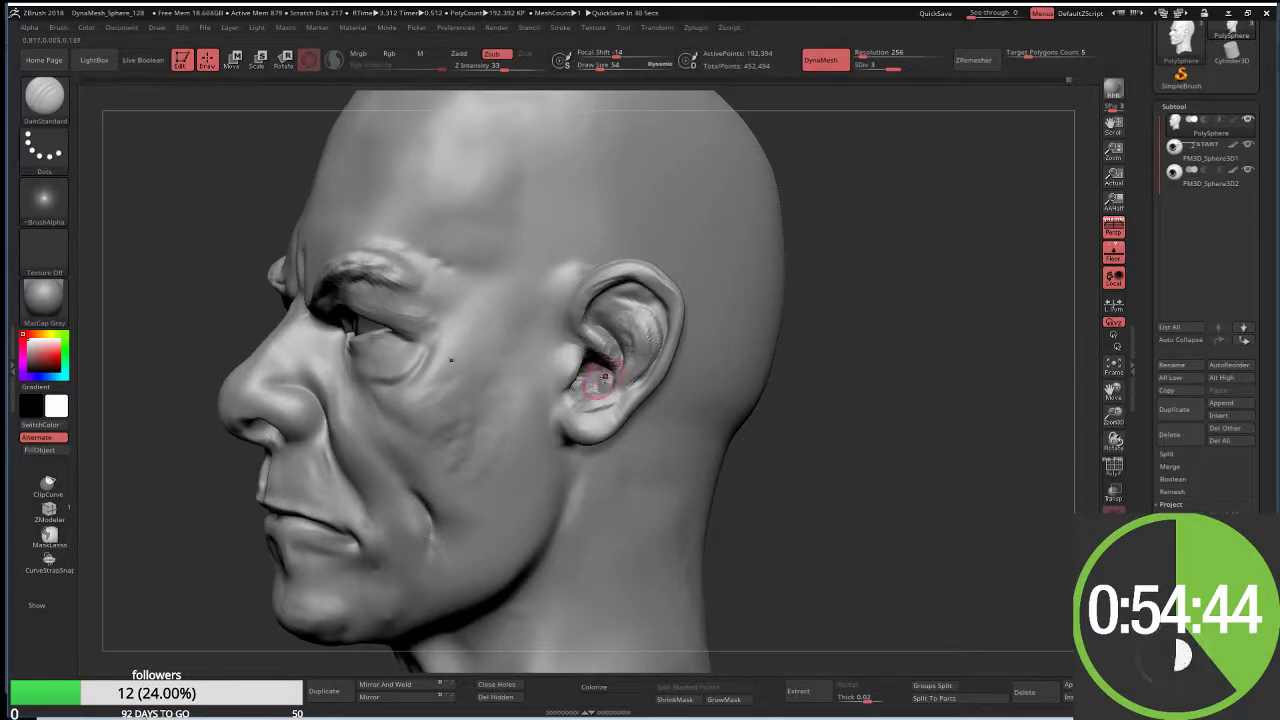
key("shift")
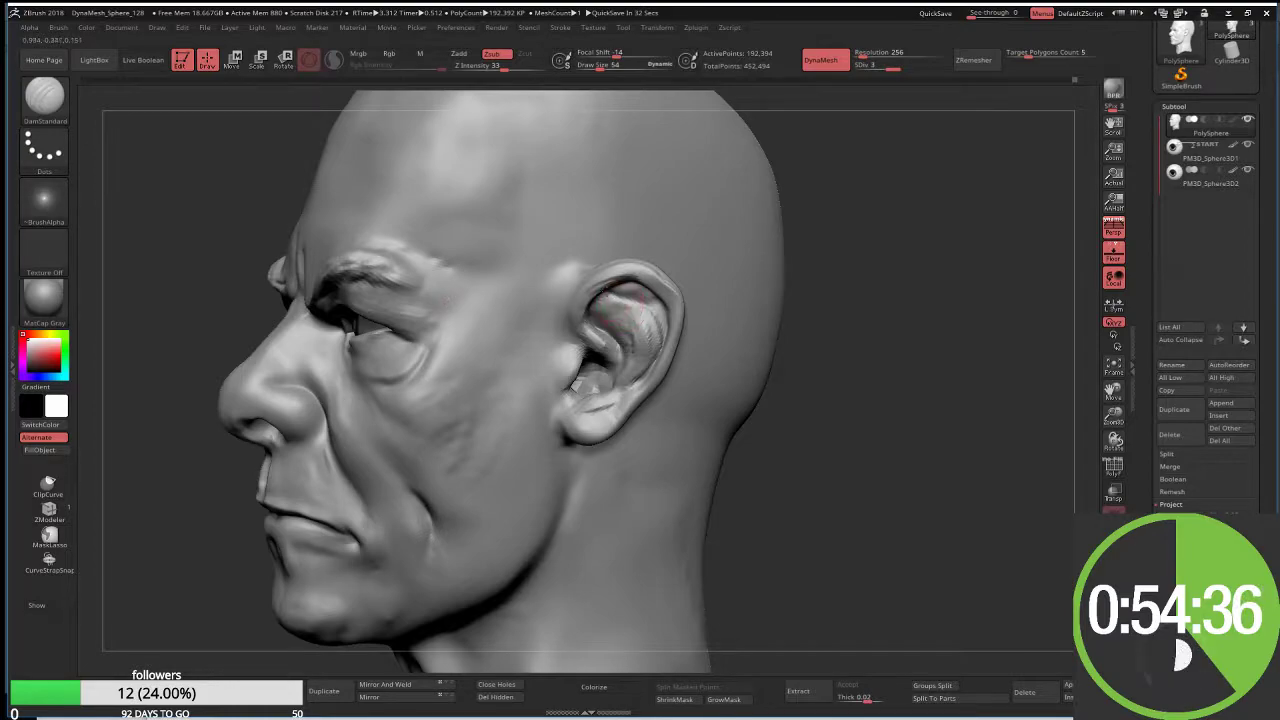
left_click_drag(618, 303, 644, 340, "shift")
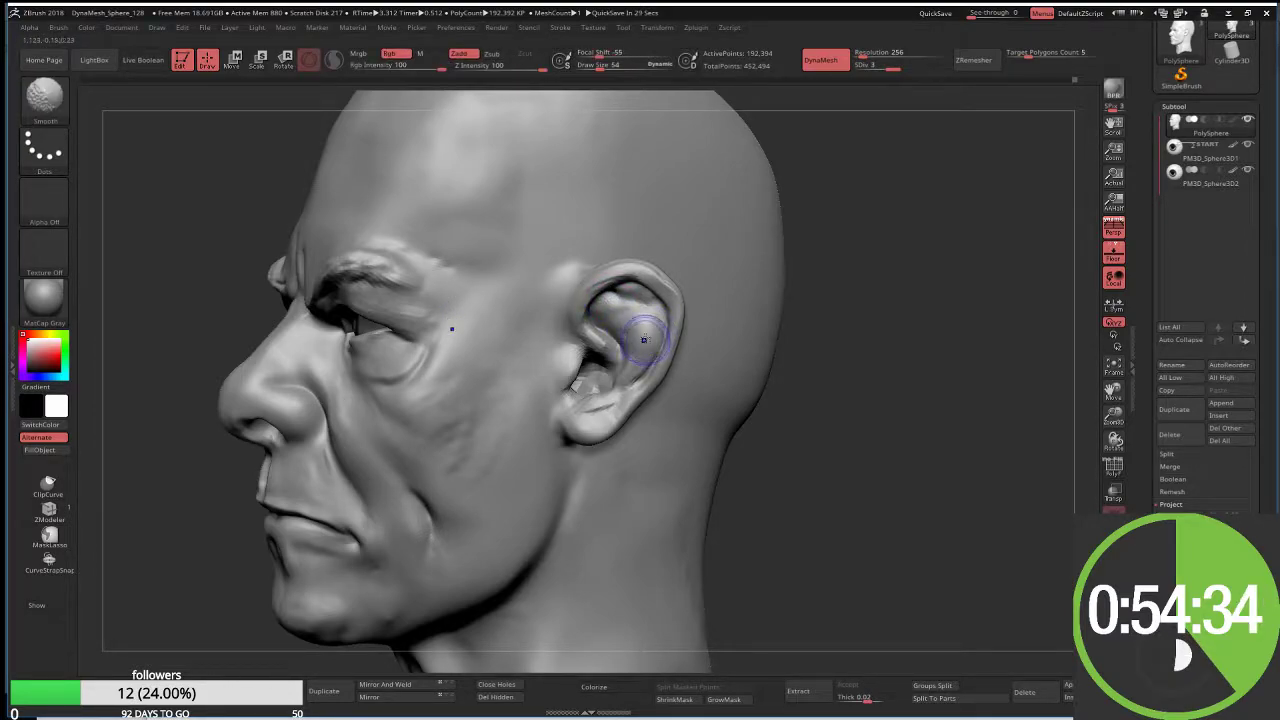
left_click_drag(766, 449, 714, 379)
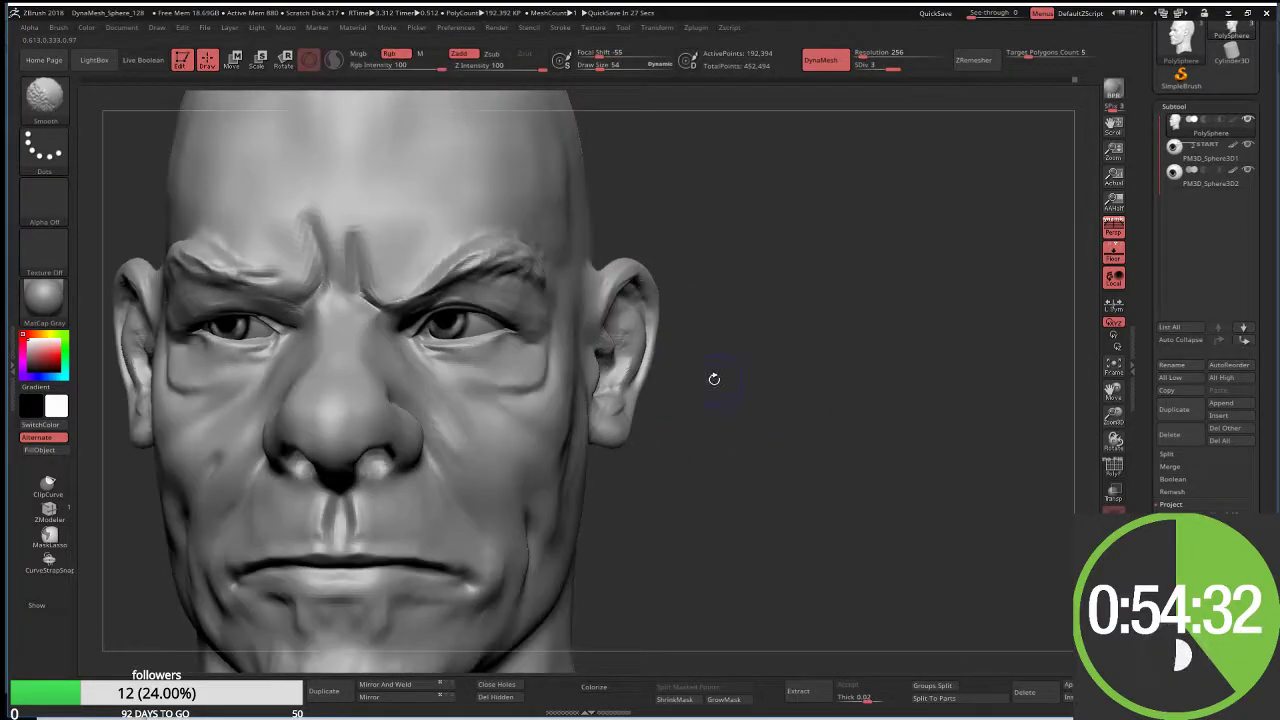
left_click_drag(655, 408, 770, 365, "alt")
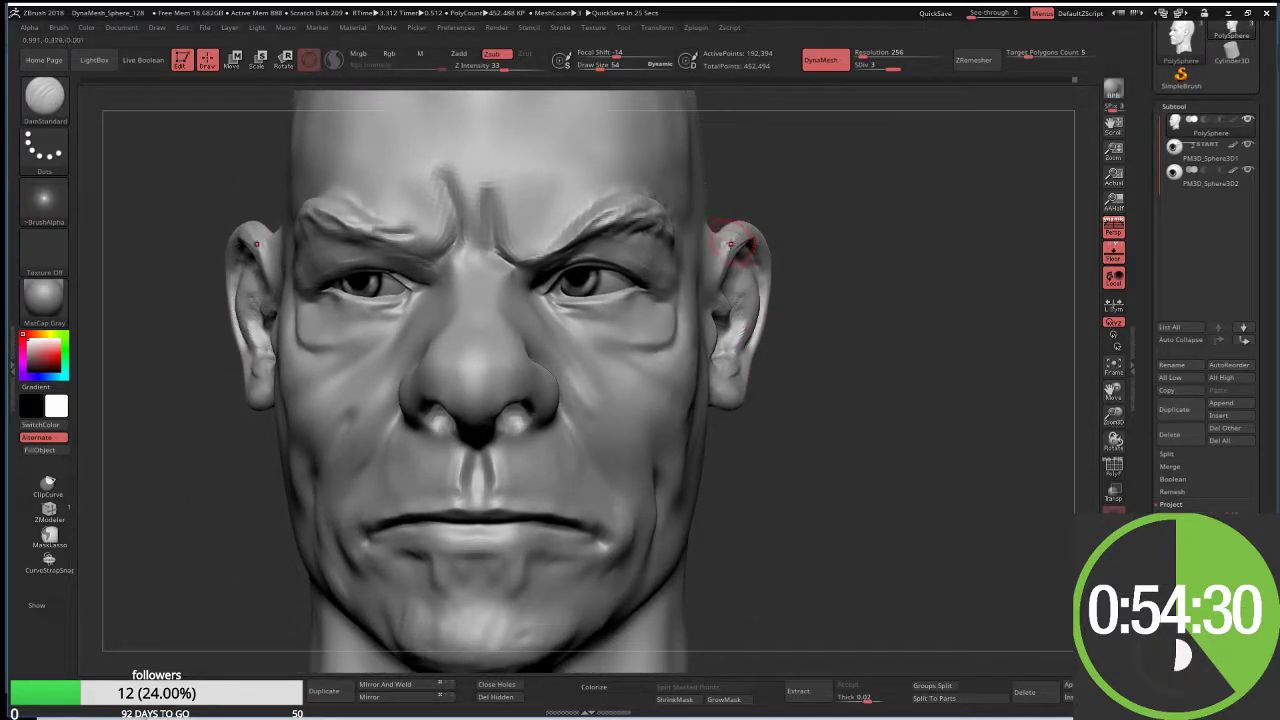
left_click_drag(731, 243, 698, 266)
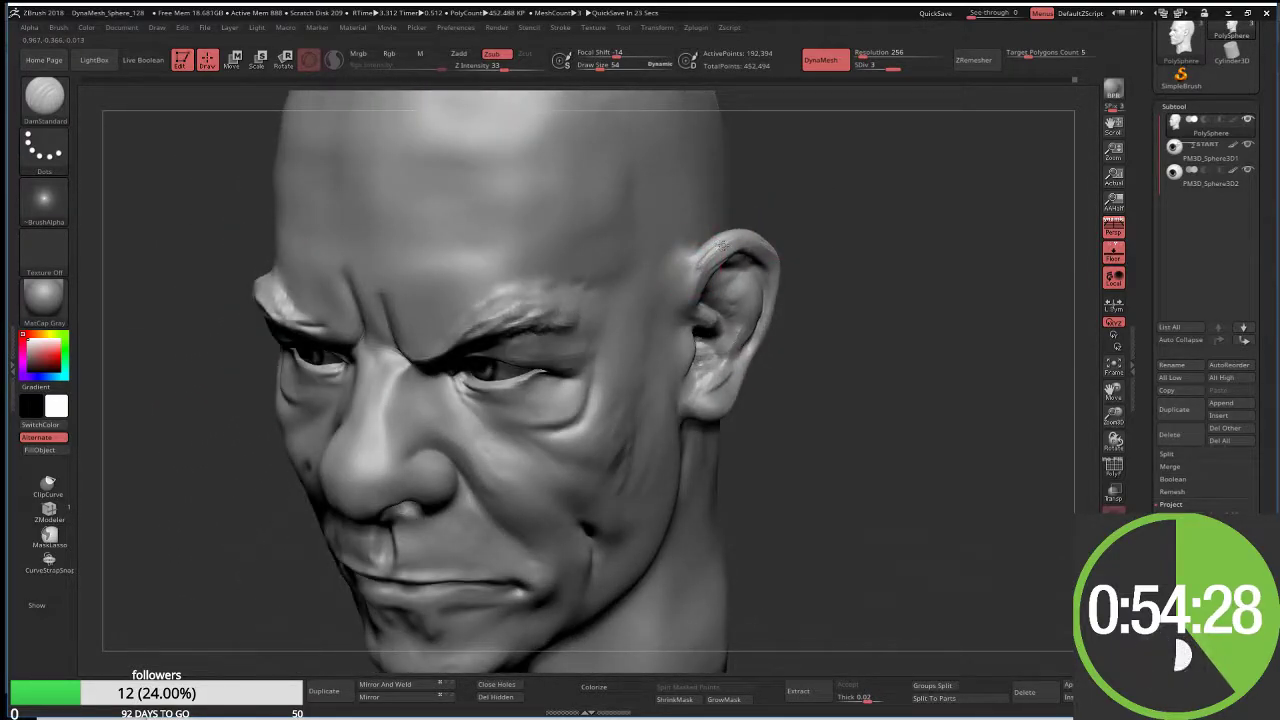
mouse_move(744, 237)
left_mouse_down()
mouse_move(779, 247)
mouse_move(797, 318)
mouse_move(736, 415)
left_mouse_up()
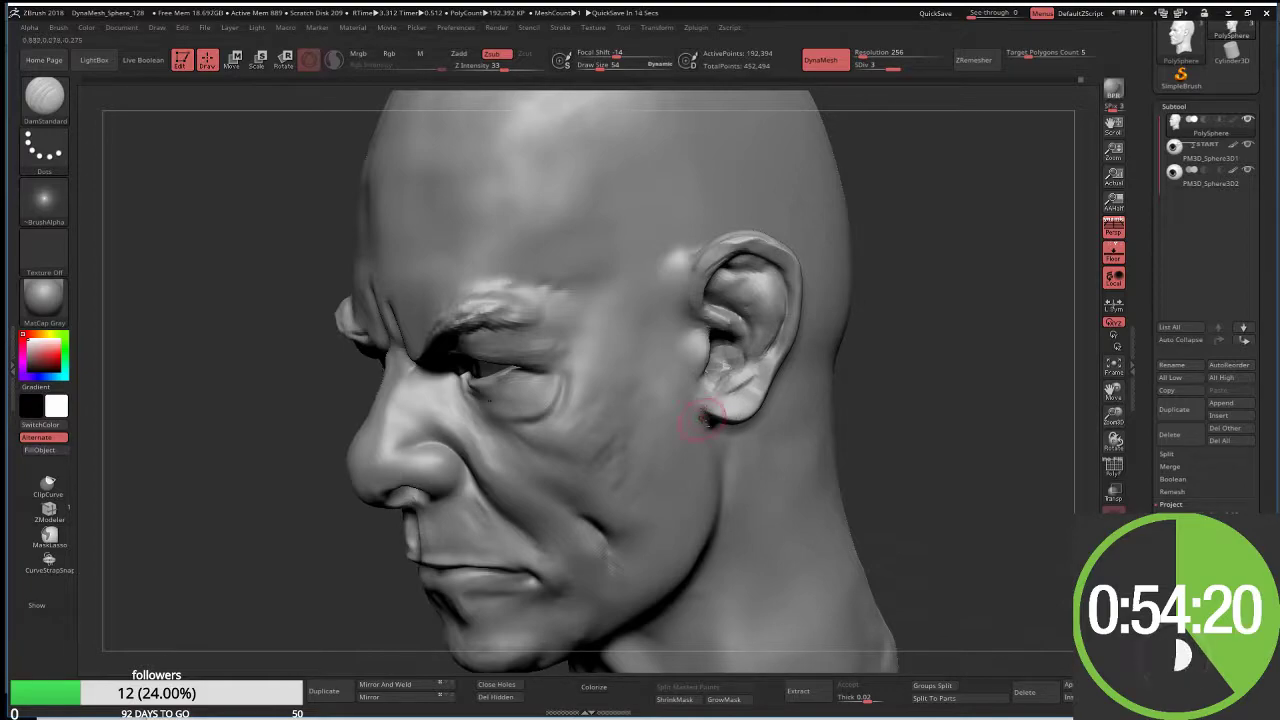
mouse_move(900, 354)
left_mouse_down("shift")
mouse_move(931, 338)
mouse_move(803, 289)
mouse_move(860, 335)
mouse_move(693, 256)
left_mouse_up("shift")
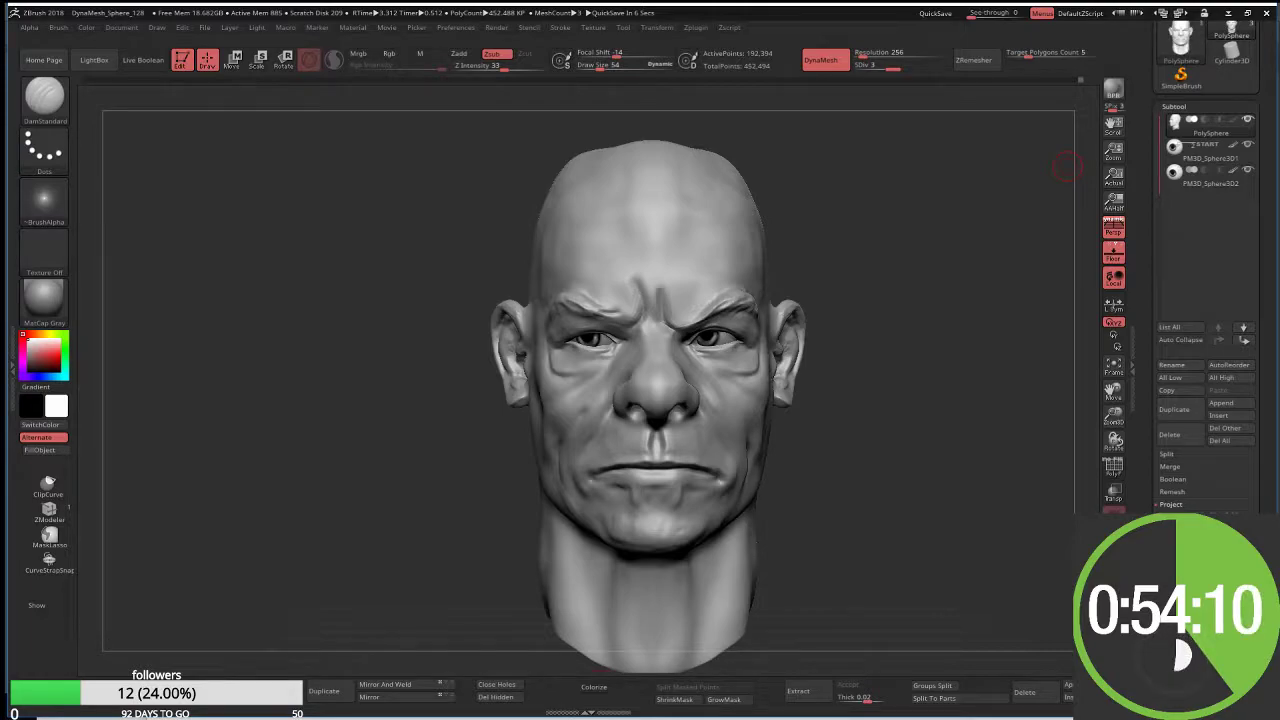
left_click_drag(445, 362, 647, 371)
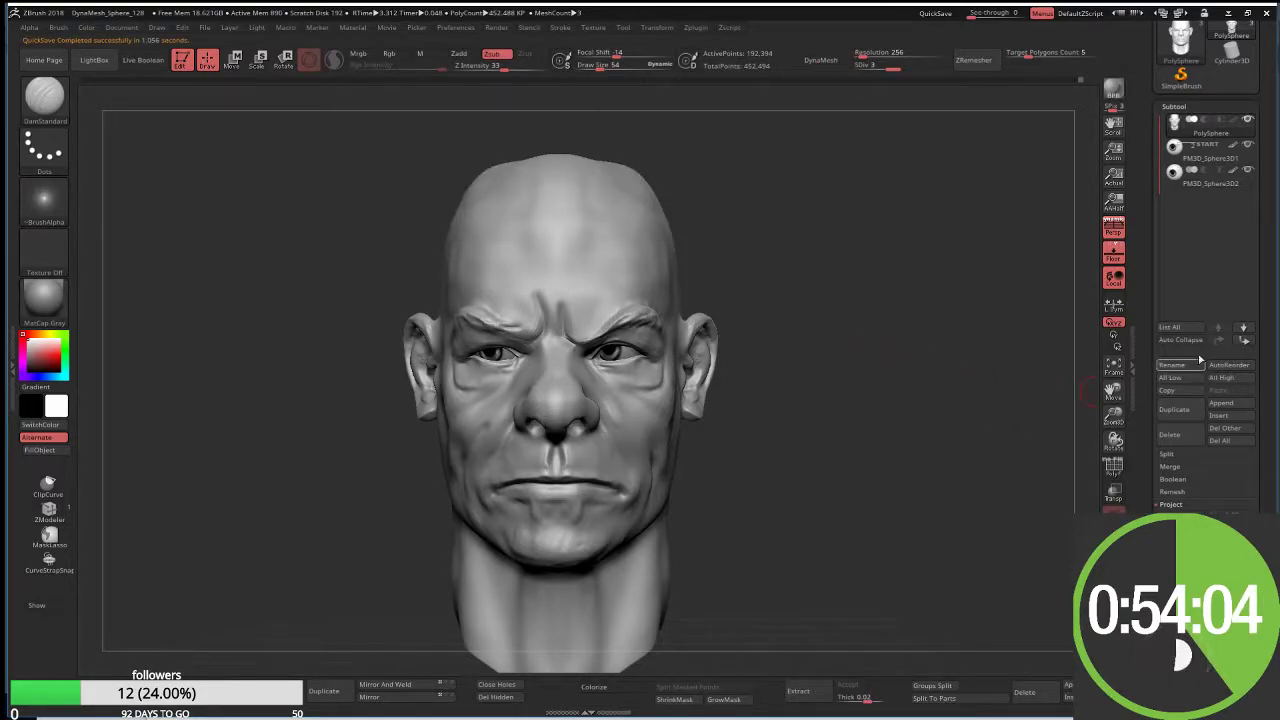
Step: Append a Cylinder3D subtool, select it, and scale it down along Y into a thin ring
left_click(1216, 406)
left_click(1224, 407)
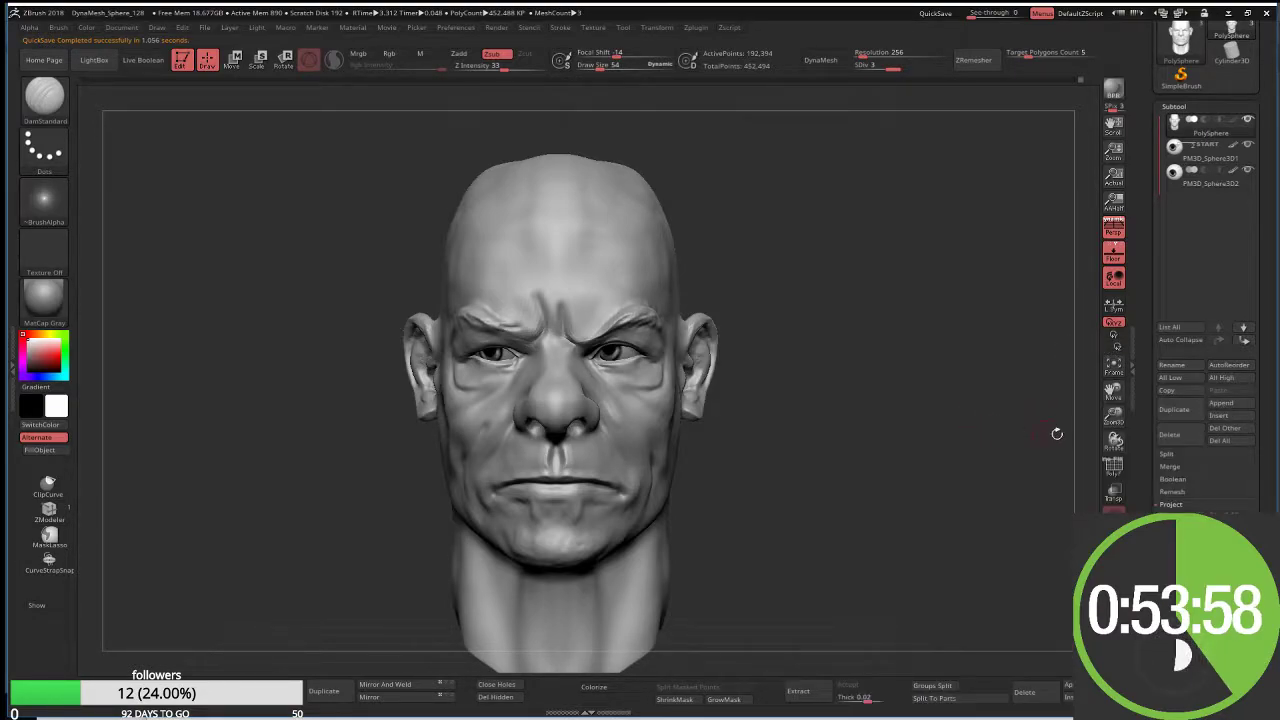
left_click(1212, 407)
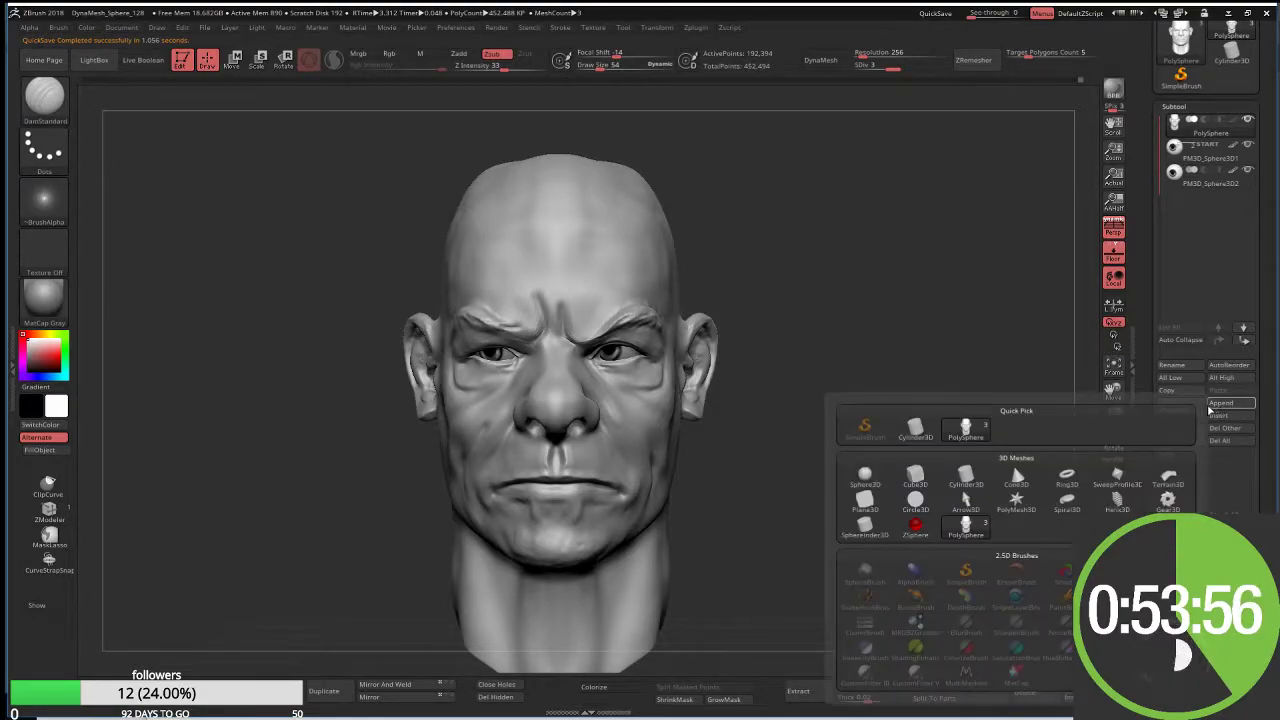
left_click(915, 428)
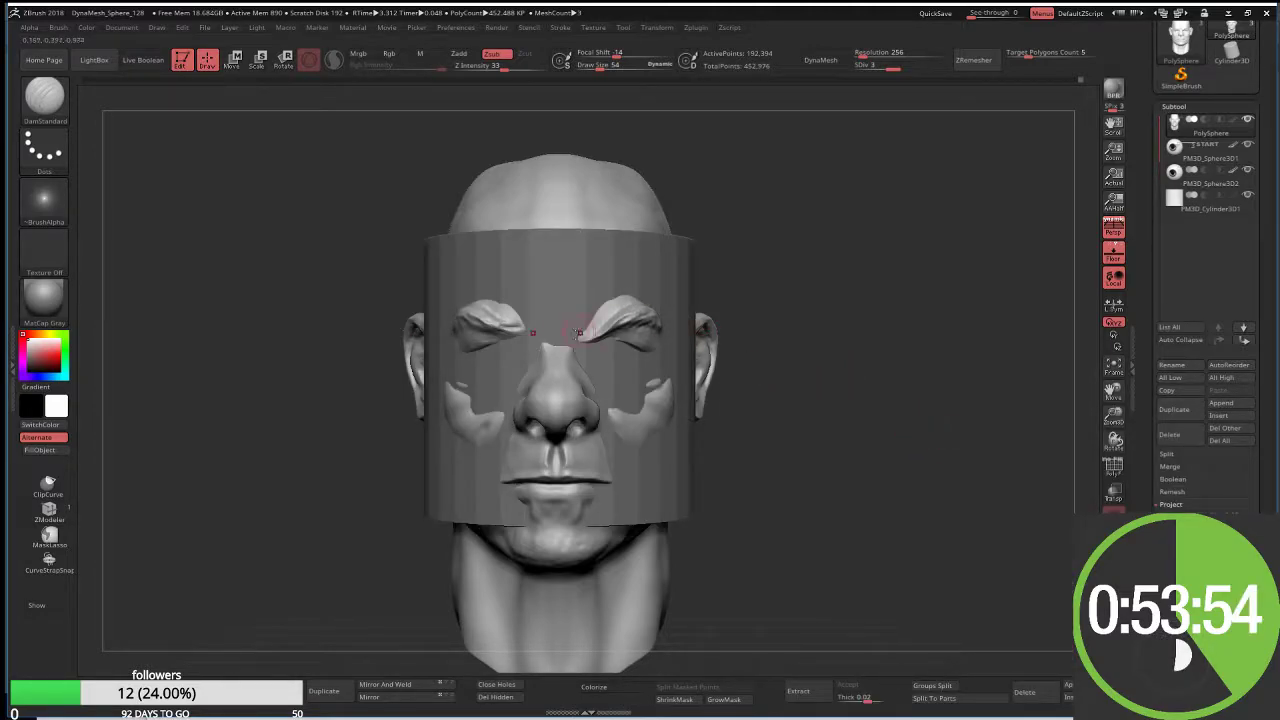
left_click(662, 289, "alt")
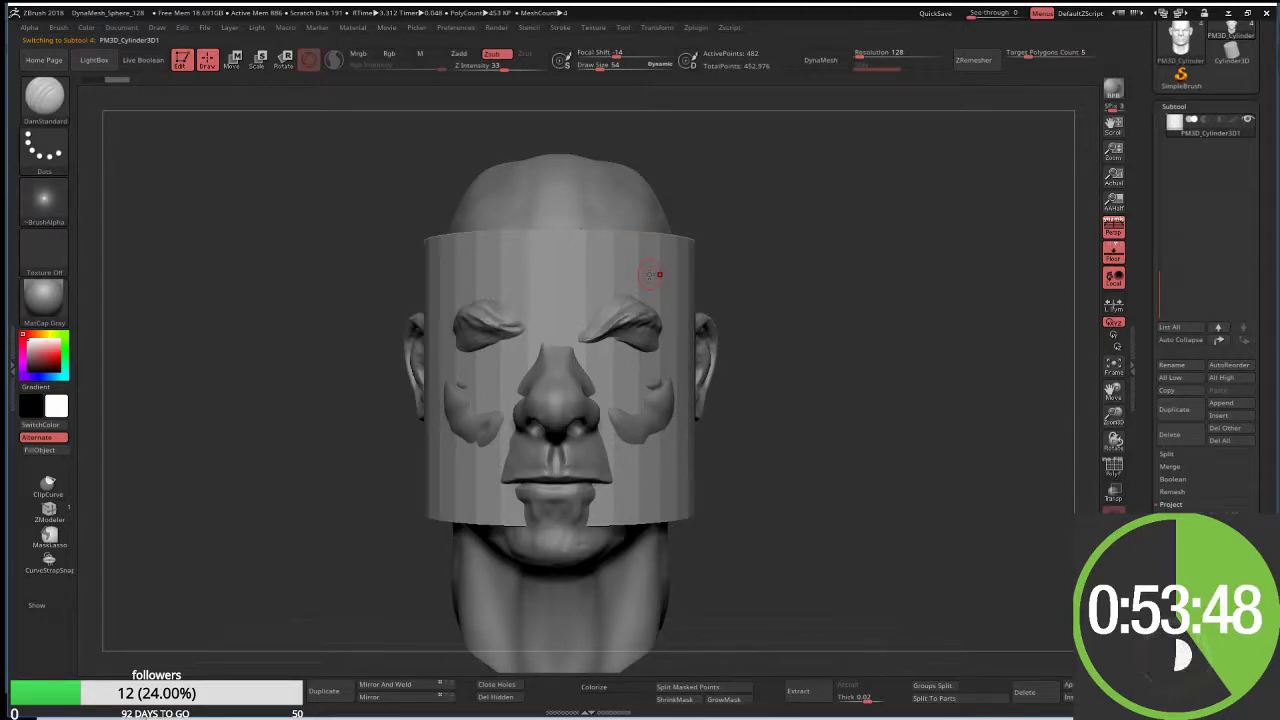
key("w")
mouse_move(559, 333)
left_mouse_down()
mouse_move(556, 392)
mouse_move(577, 258)
mouse_move(561, 304)
left_mouse_up()
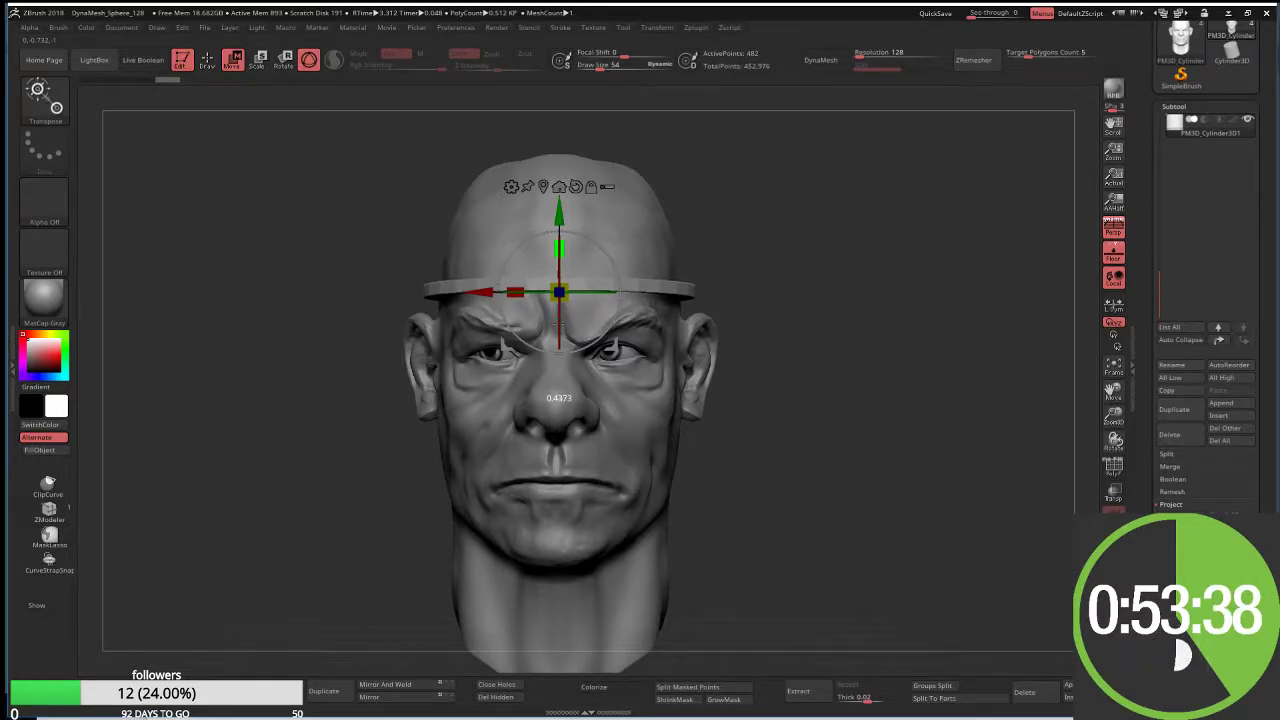
Step: Raise and stretch the cylinder into a tall crown on the head, then duplicate the subtool
left_click_drag(559, 199, 546, 206)
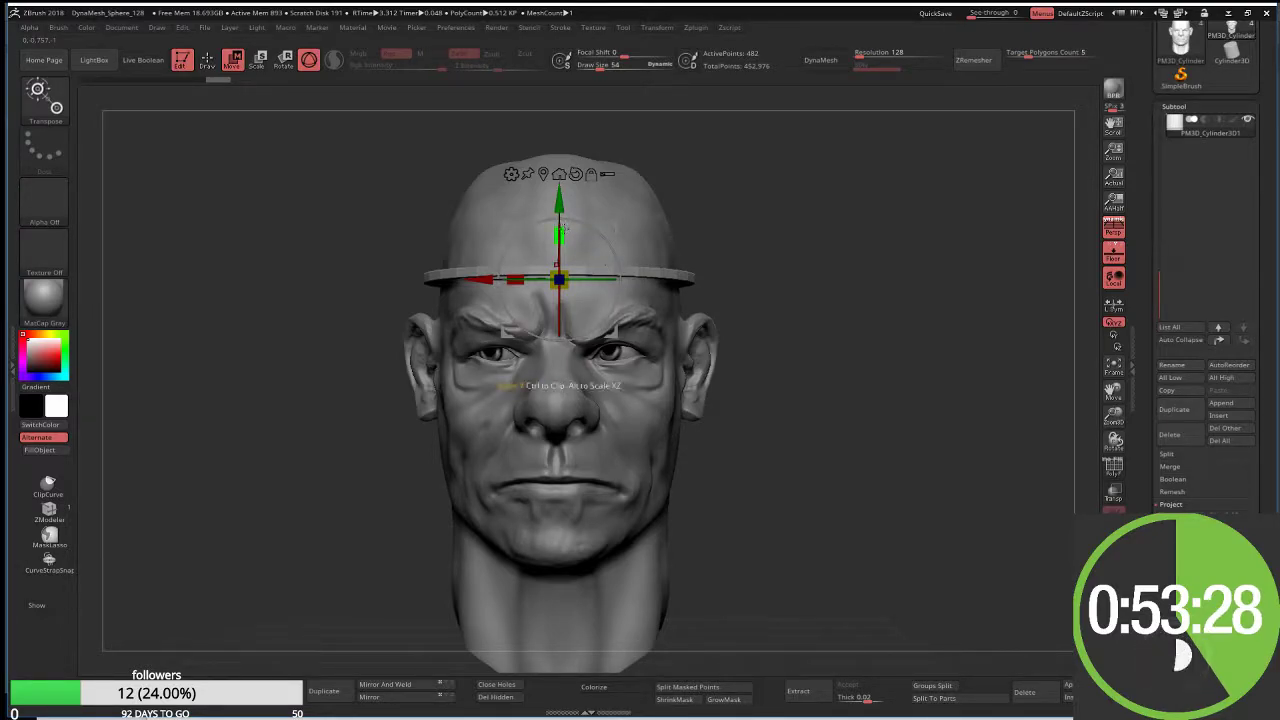
left_click_drag(562, 233, 560, 240)
left_click_drag(561, 220, 559, 125)
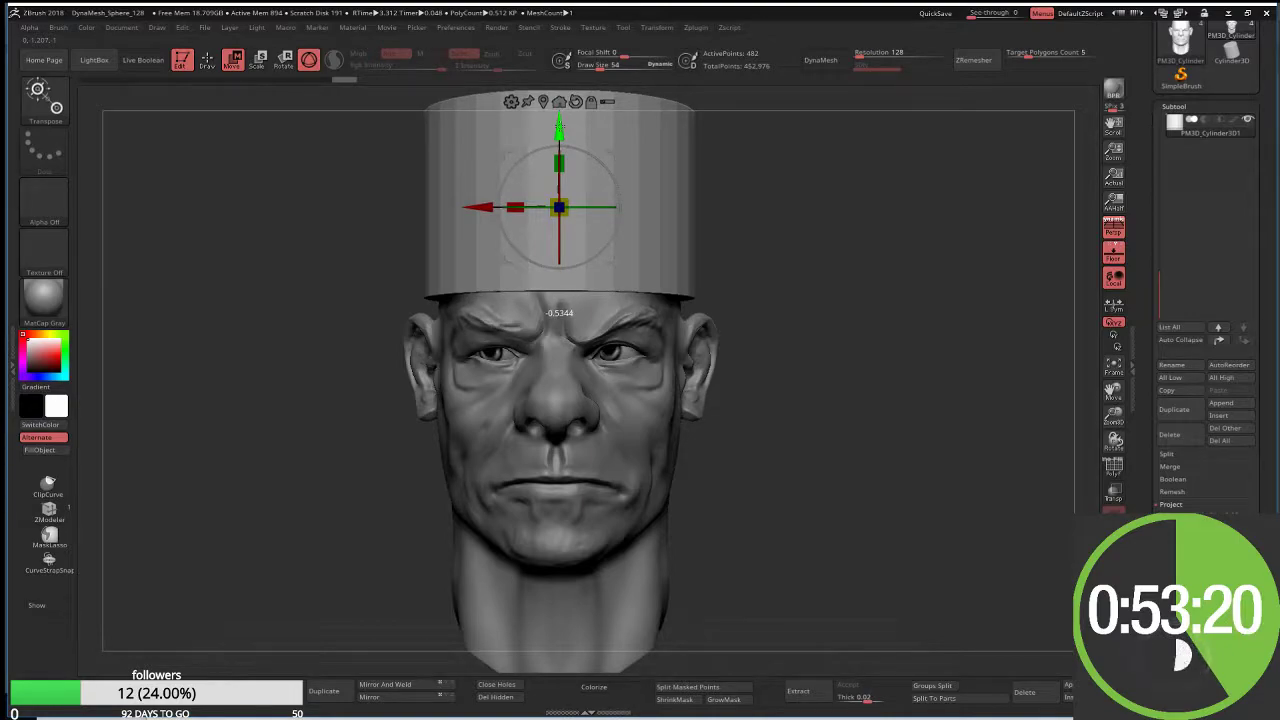
left_click_drag(559, 125, 559, 128)
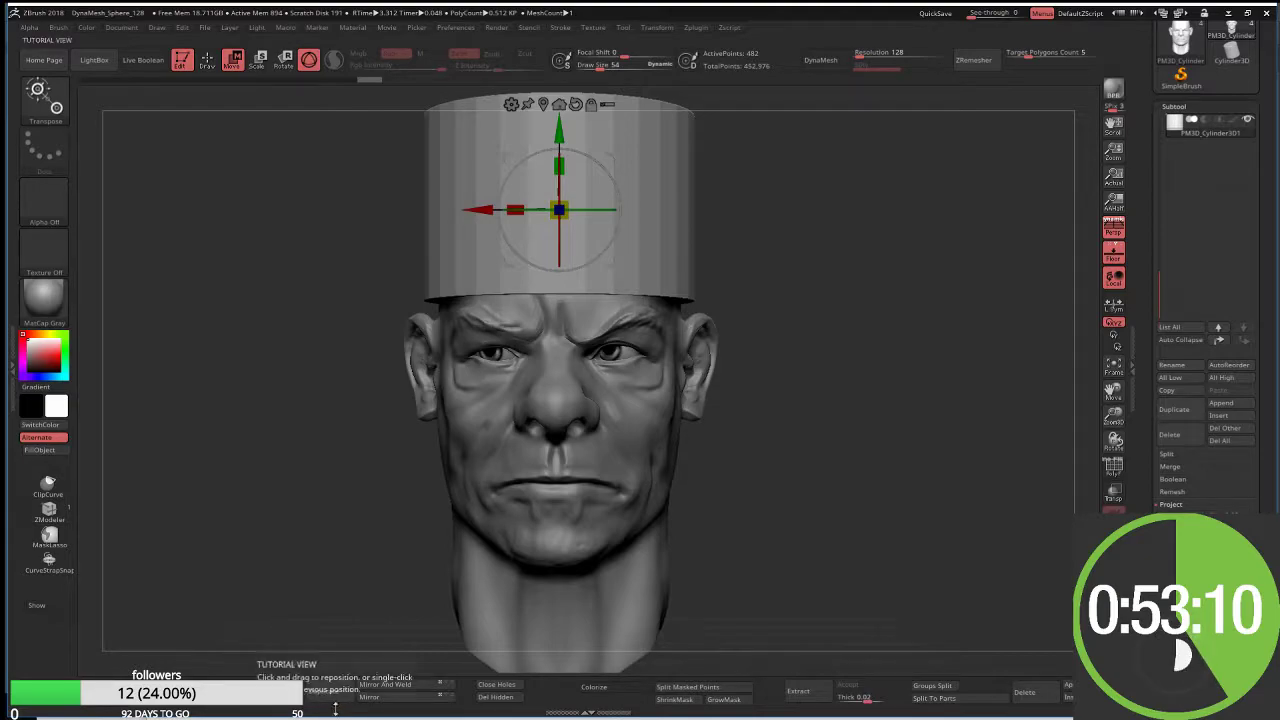
left_click(559, 210, "ctrl")
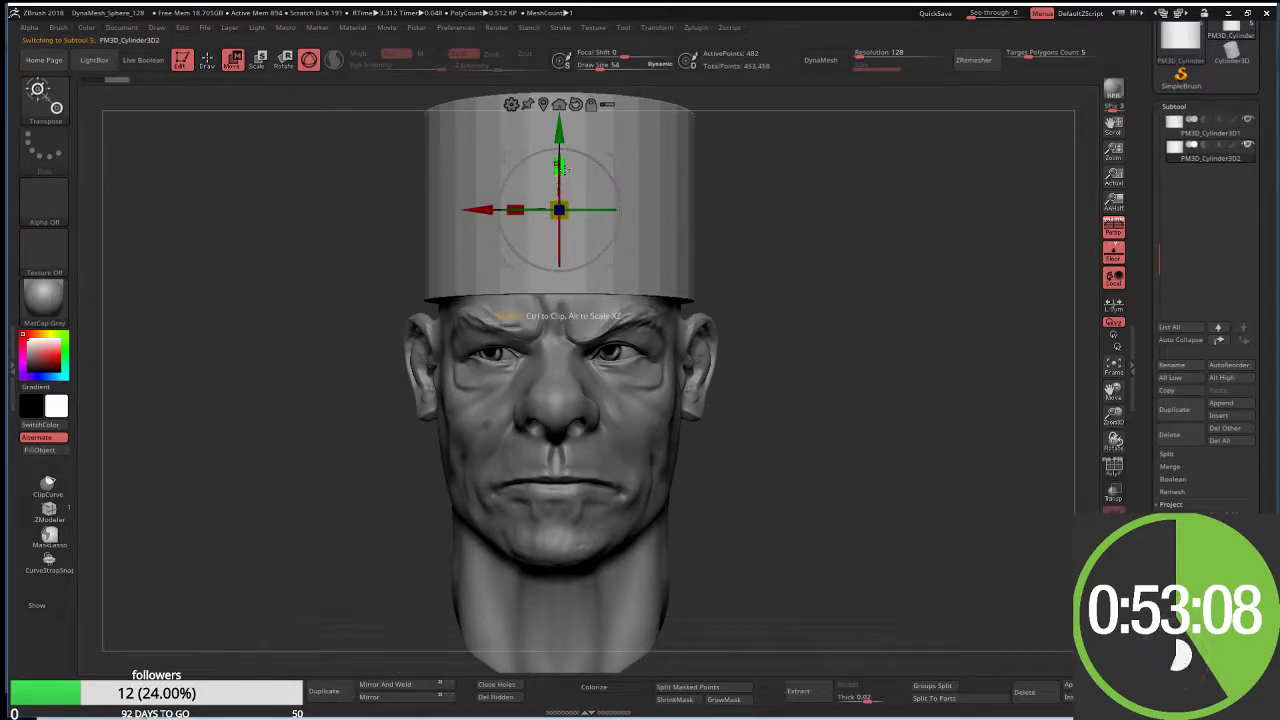
Step: Flatten the duplicate cylinder along Y and scale it outward into a wide, thin brim
left_click_drag(561, 167, 557, 230)
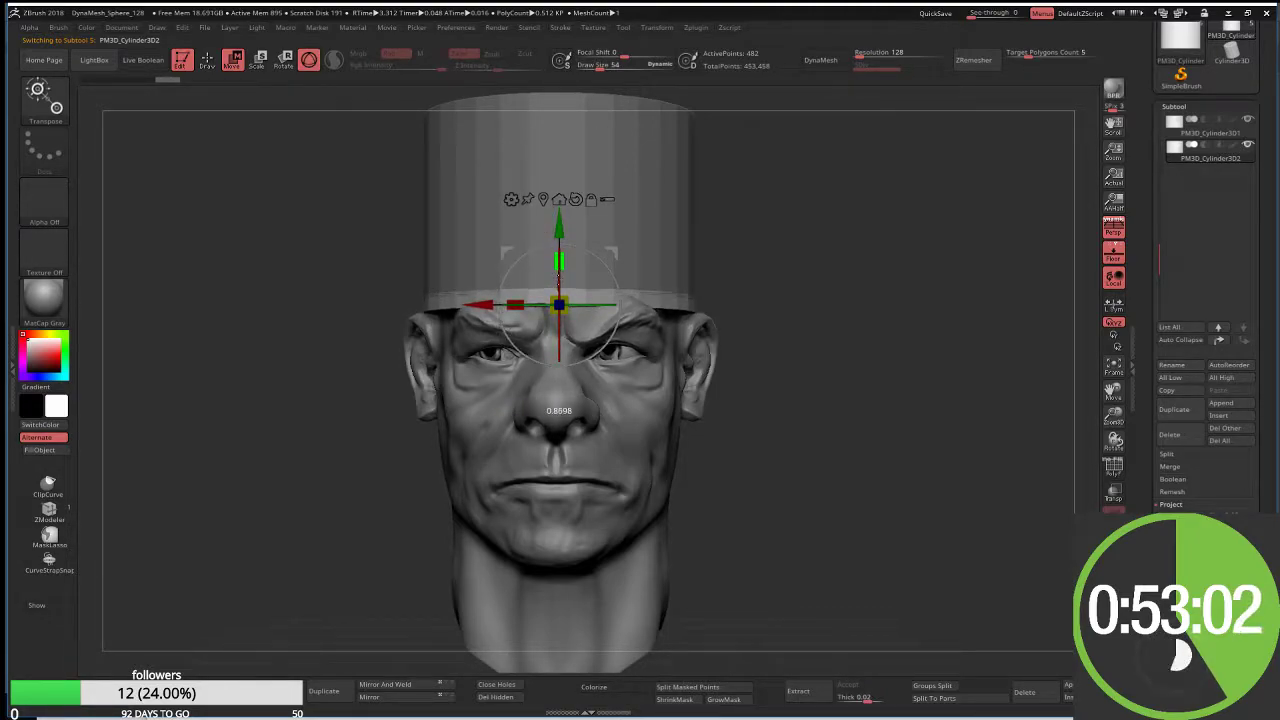
left_click_drag(558, 290, 558, 292)
right_click_drag(558, 292, 520, 300)
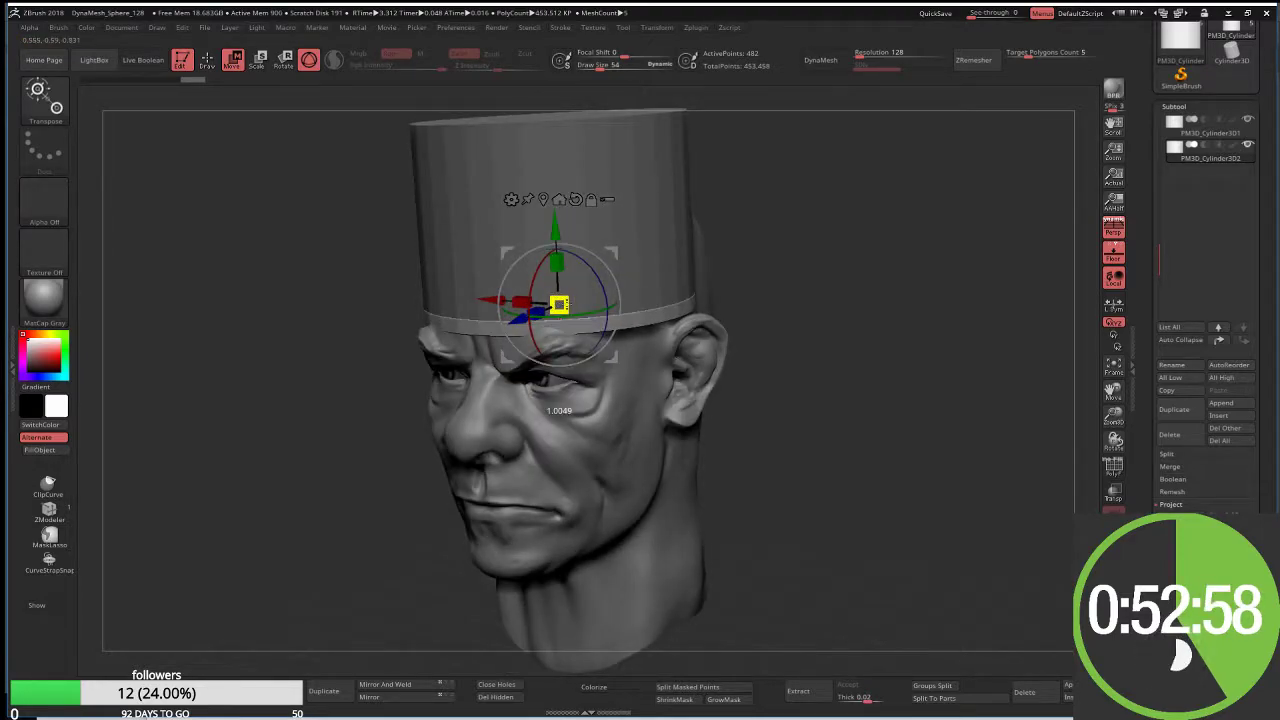
left_click_drag(559, 305, 900, 143)
right_click_drag(900, 143, 900, 150, "shift")
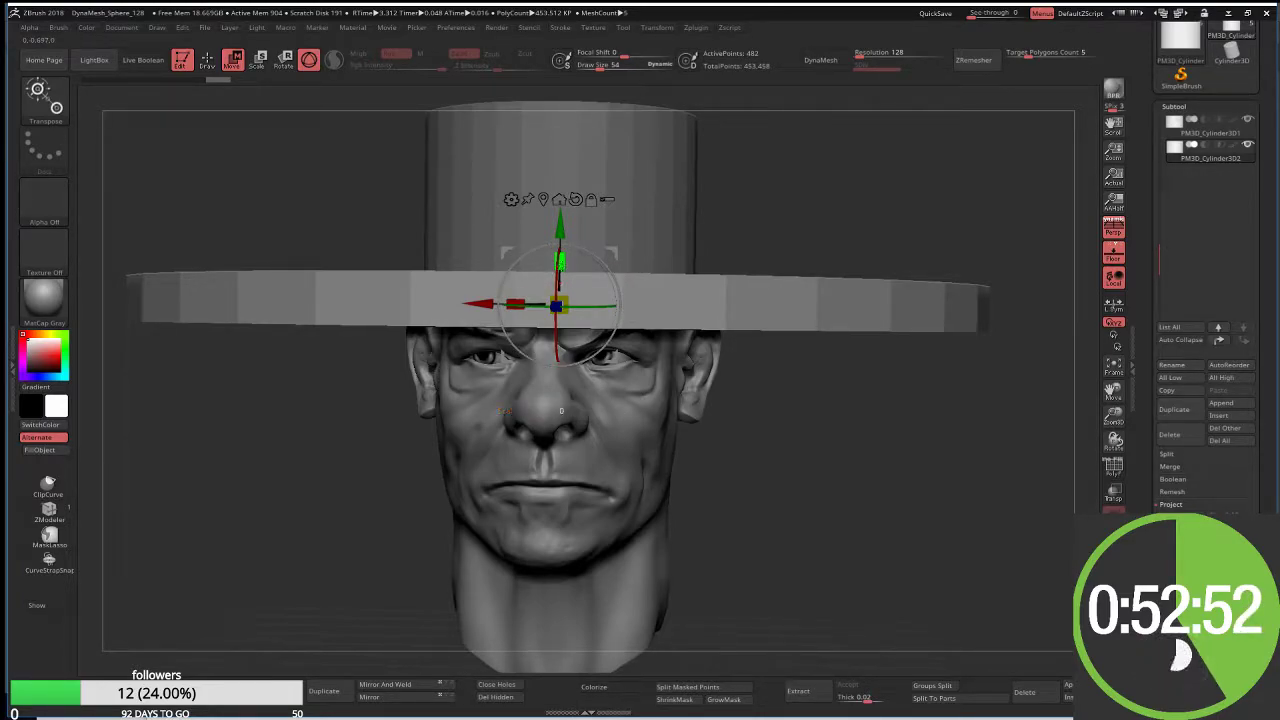
left_click_drag(560, 262, 560, 290)
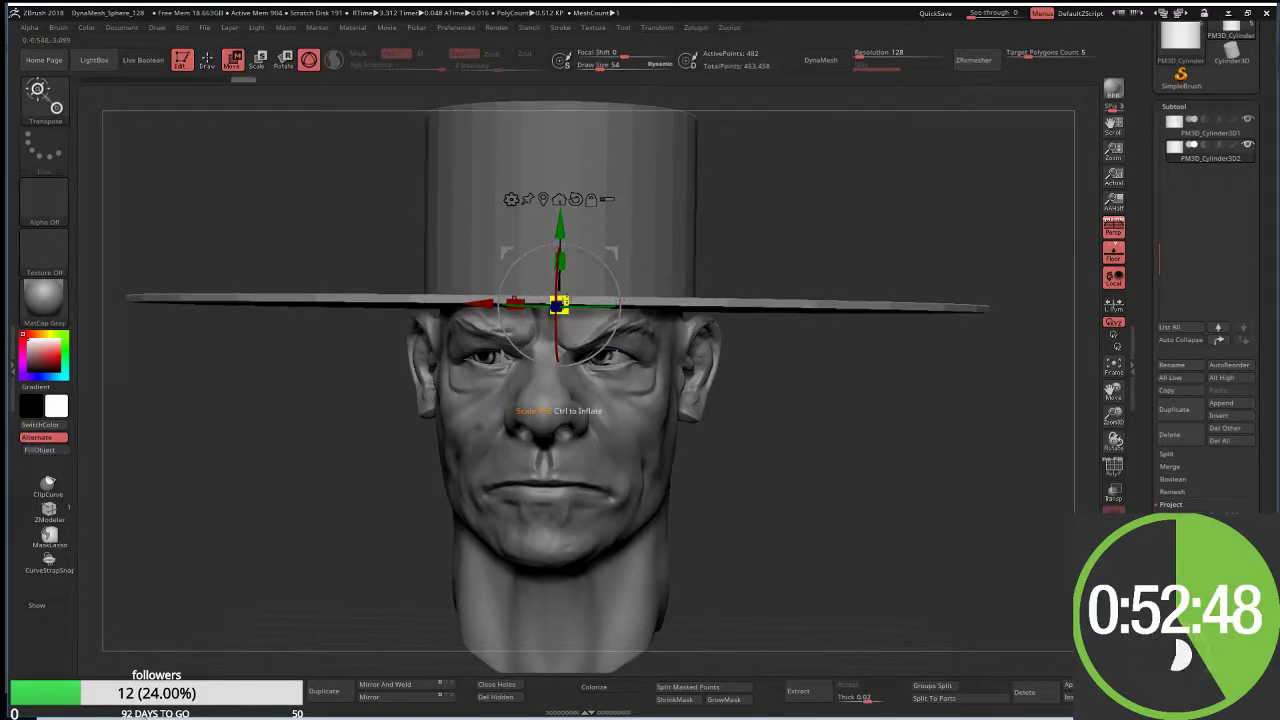
left_click_drag(558, 303, 550, 306)
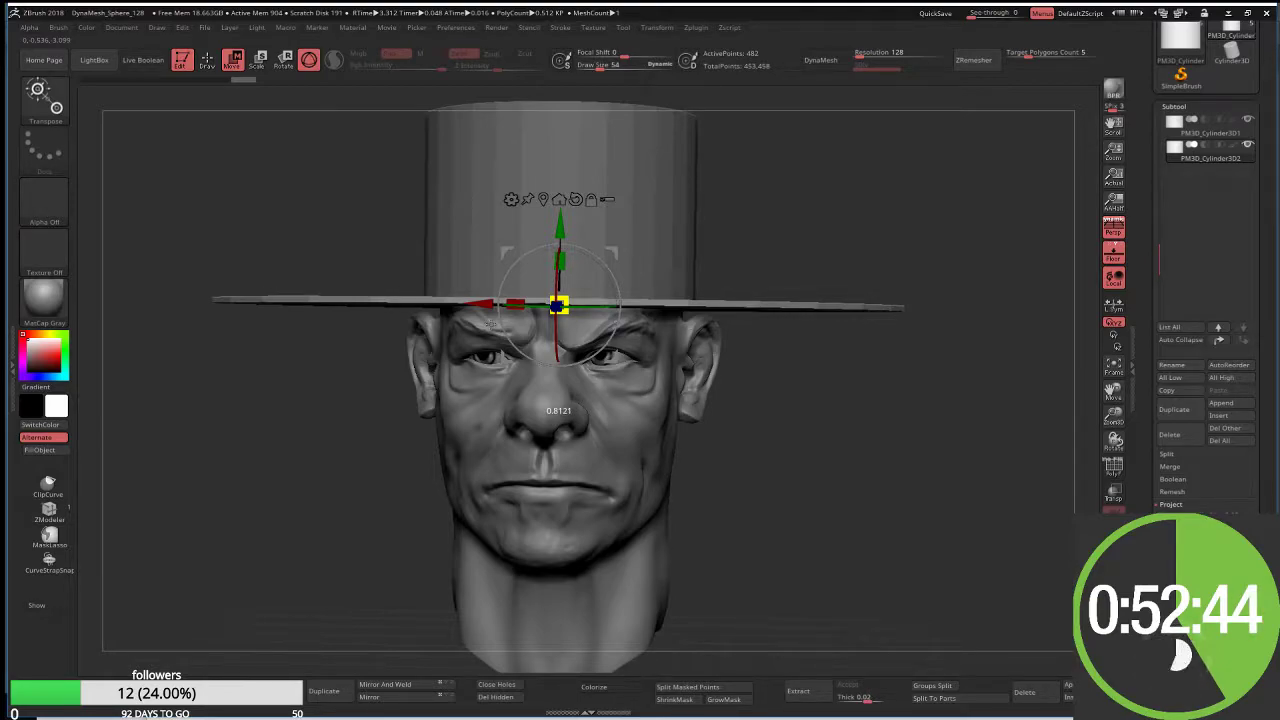
left_click_drag(558, 305, 560, 303)
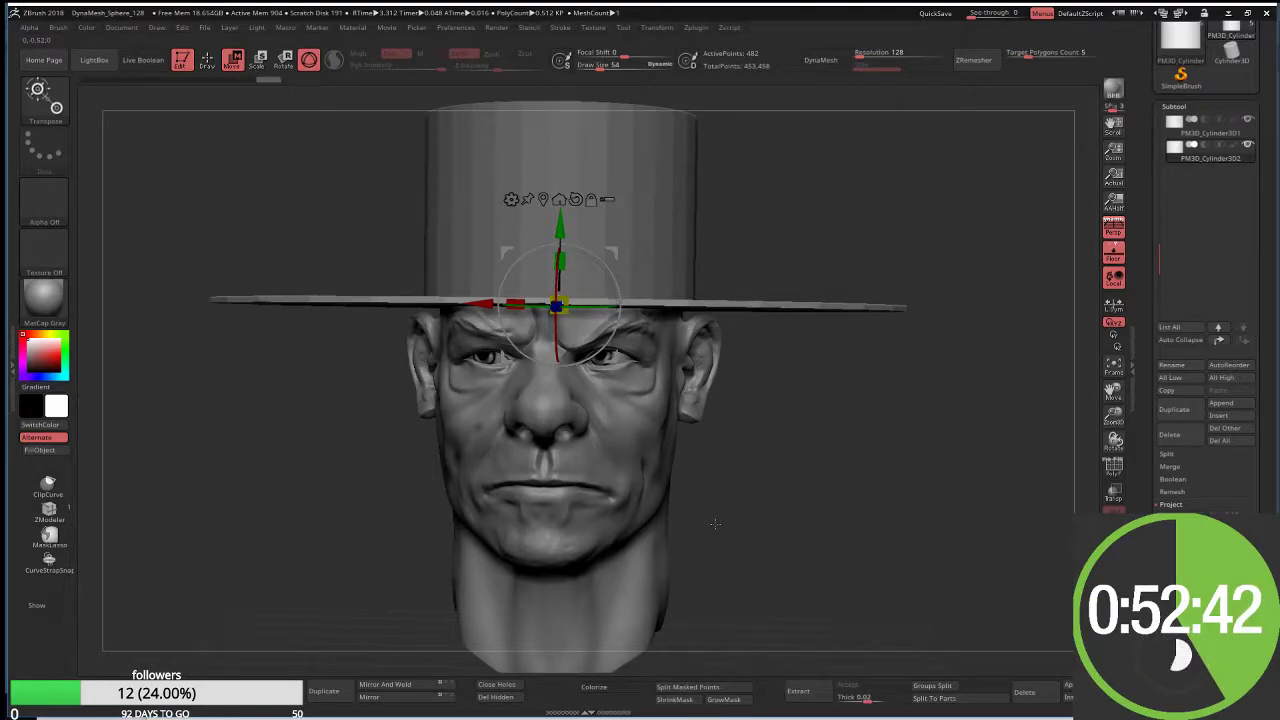
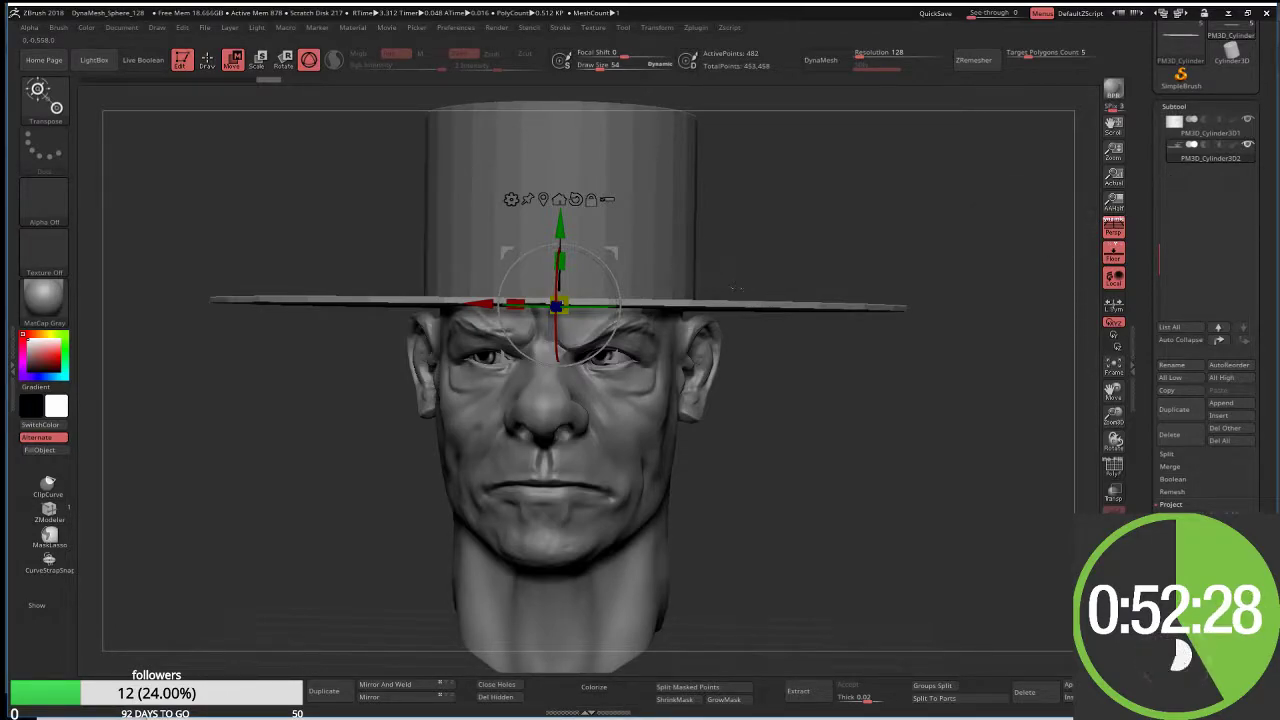
Step: Subdivide the hat brim twice with Ctrl+D
key("q")
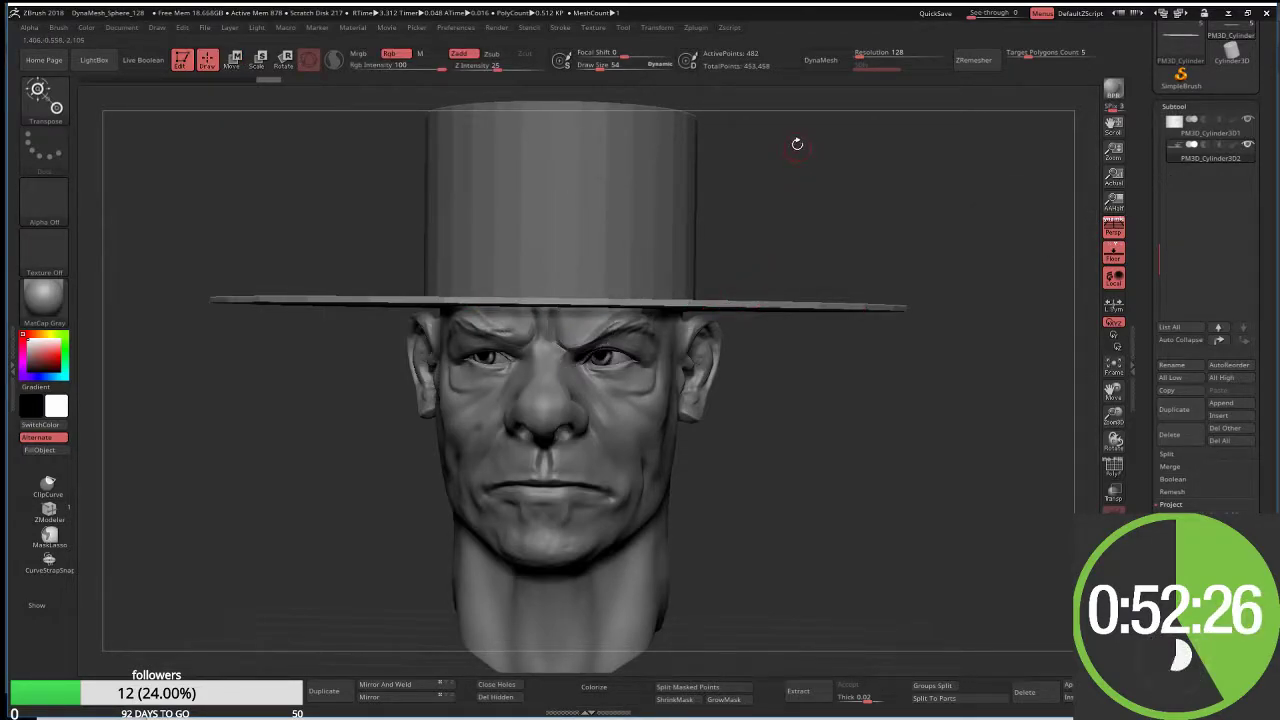
key("ctrl")
key("ctrl+d")
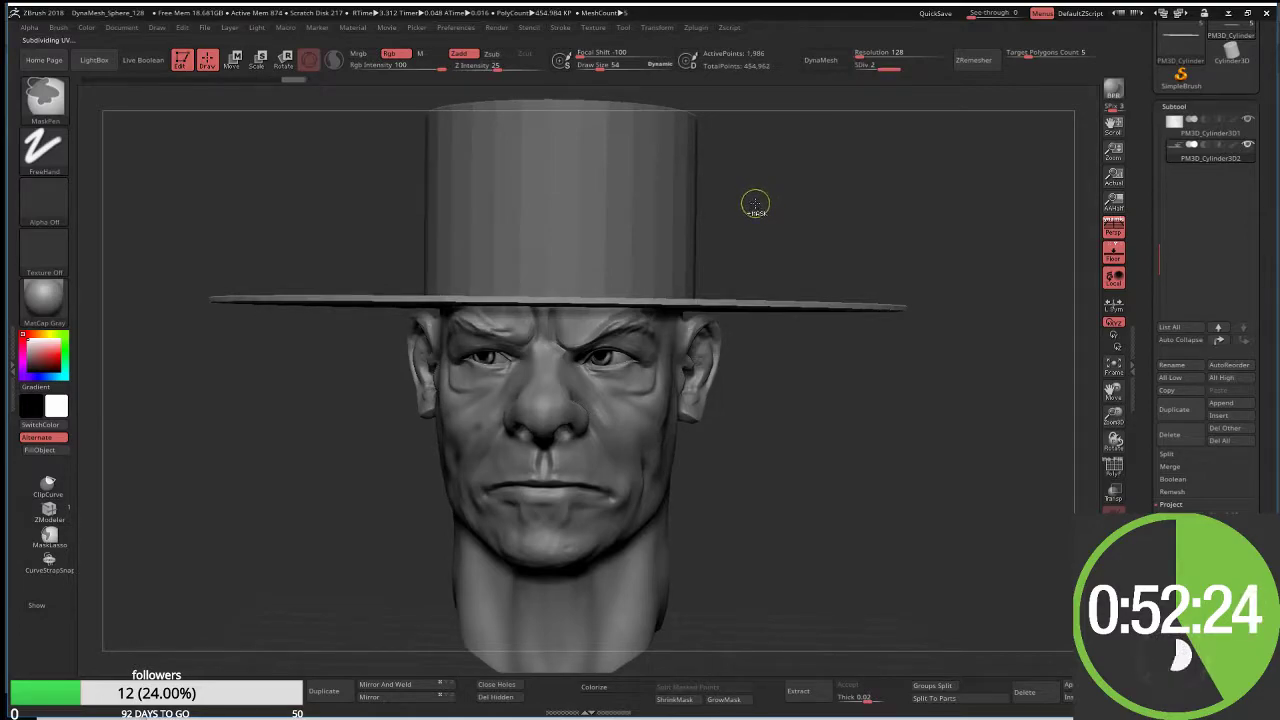
key("ctrl+d")
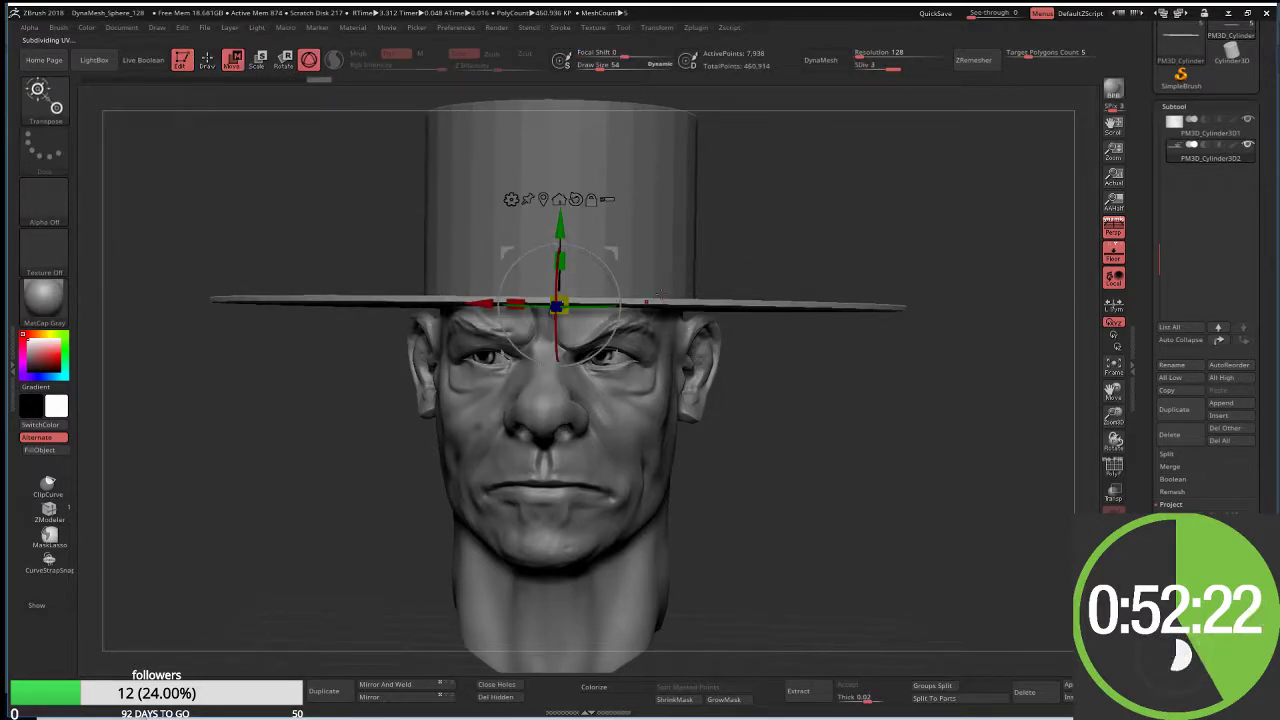
Step: With a large Move Topological brush, droop the front of the brim over the eyes
key("q")
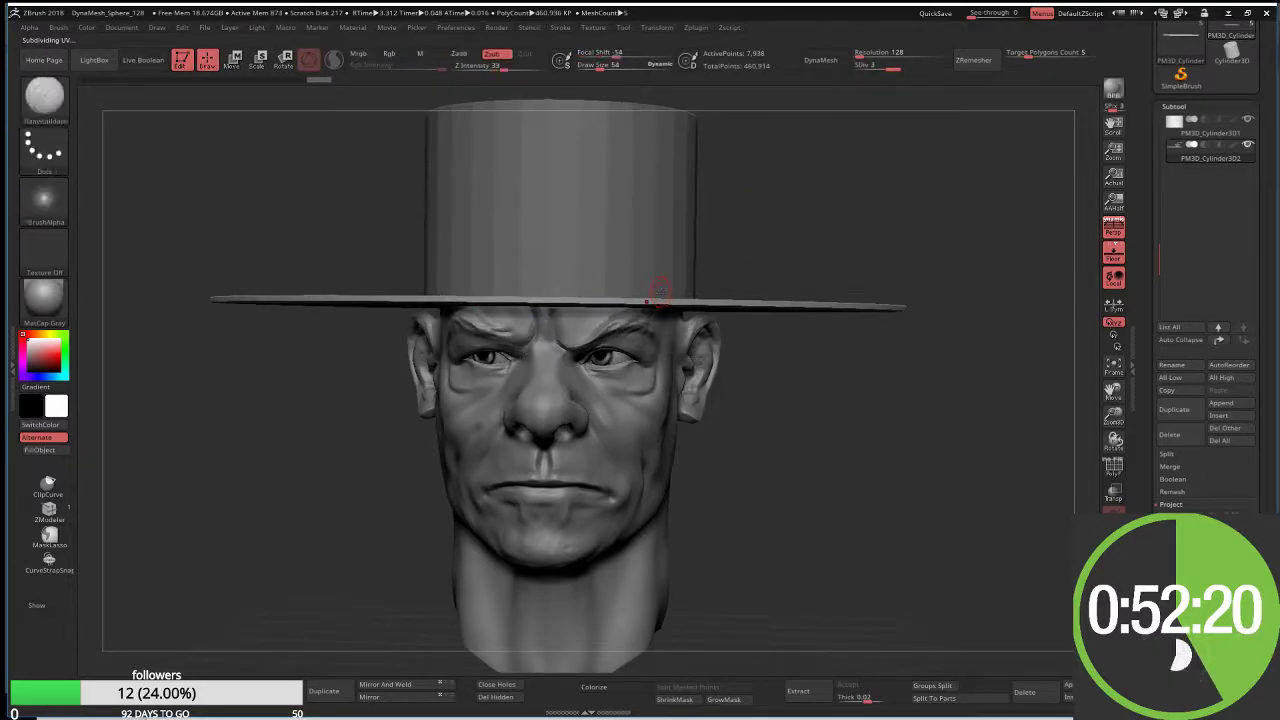
key("b")
key("m")
key("t")
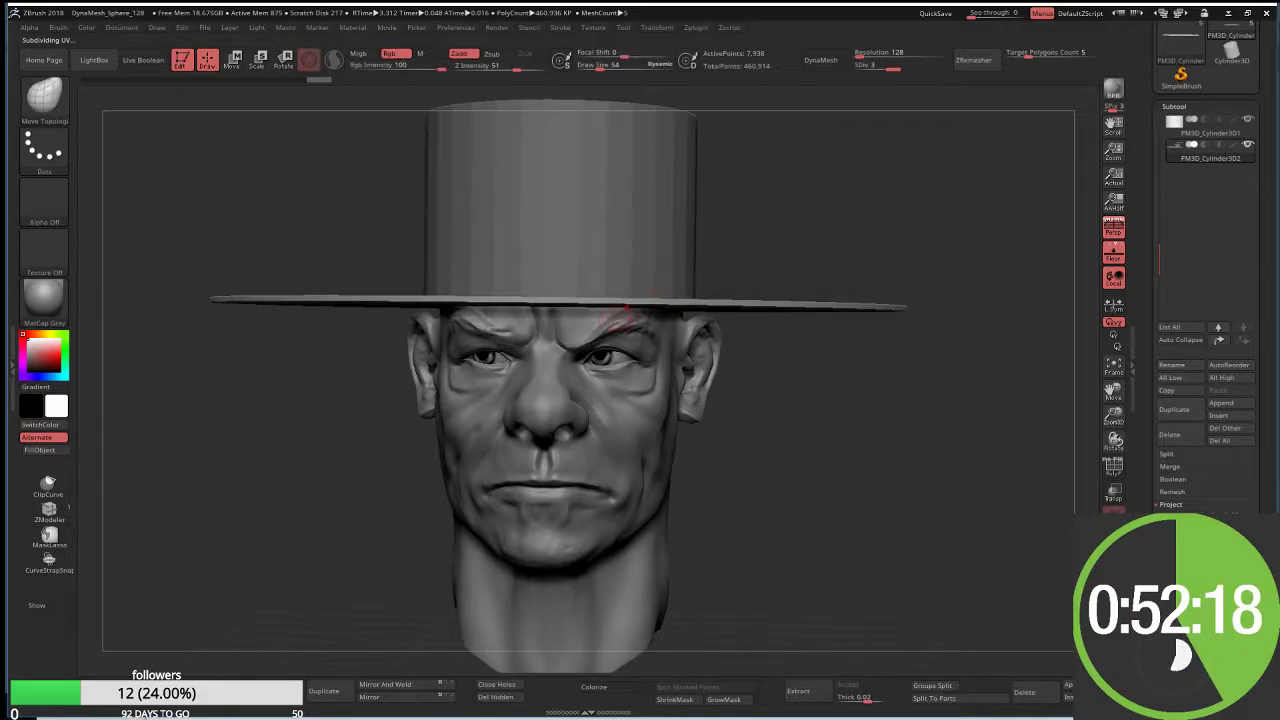
key("s")
right_click_drag(660, 322, 621, 314)
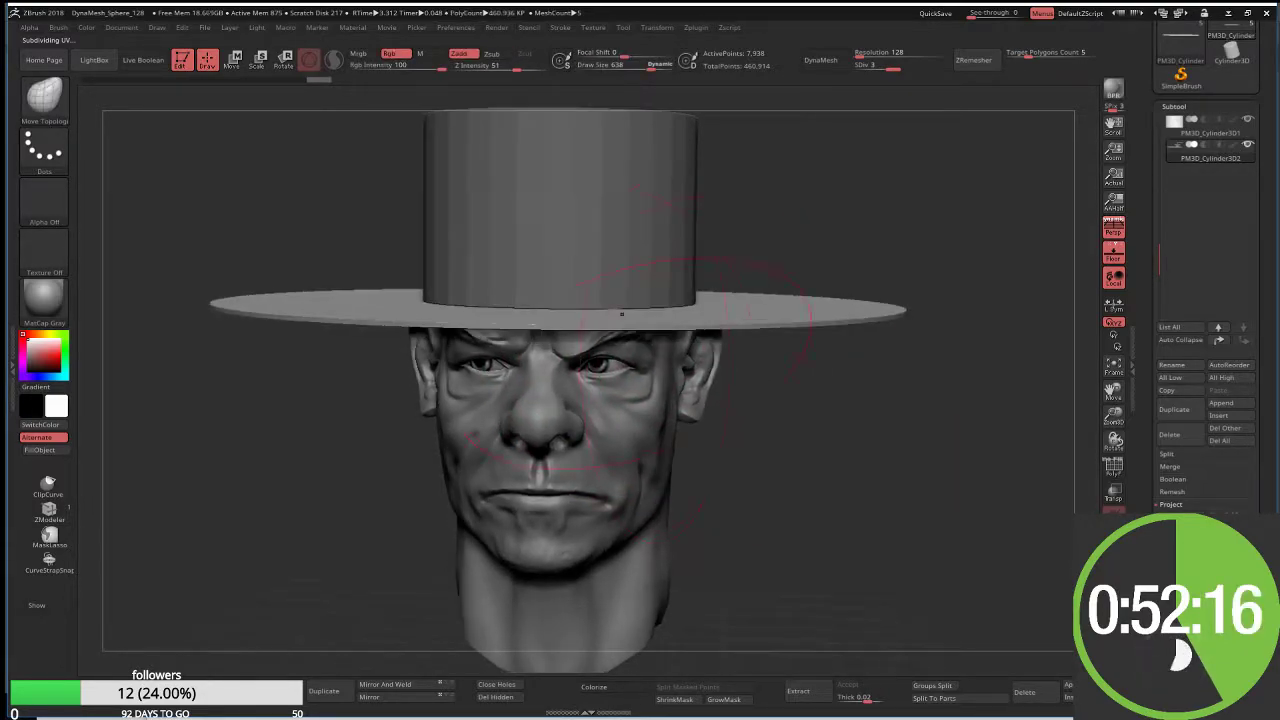
left_click_drag(517, 313, 522, 392)
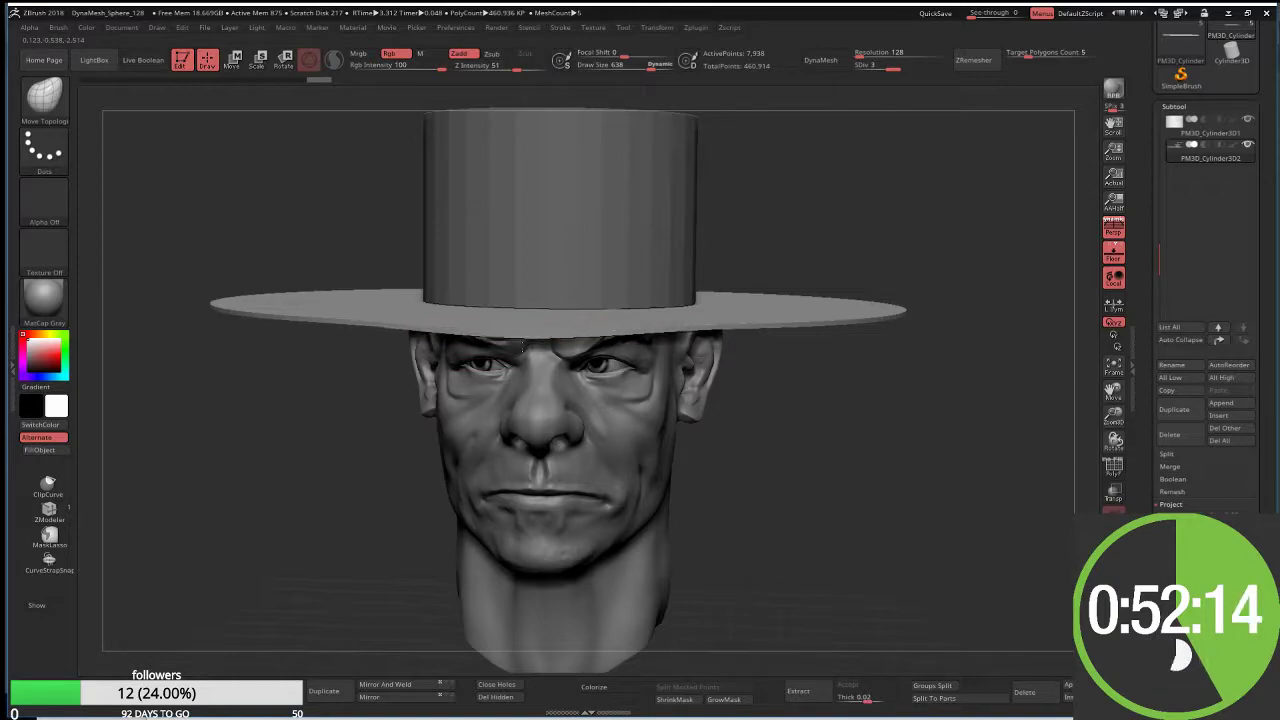
left_click_drag(522, 316, 642, 314)
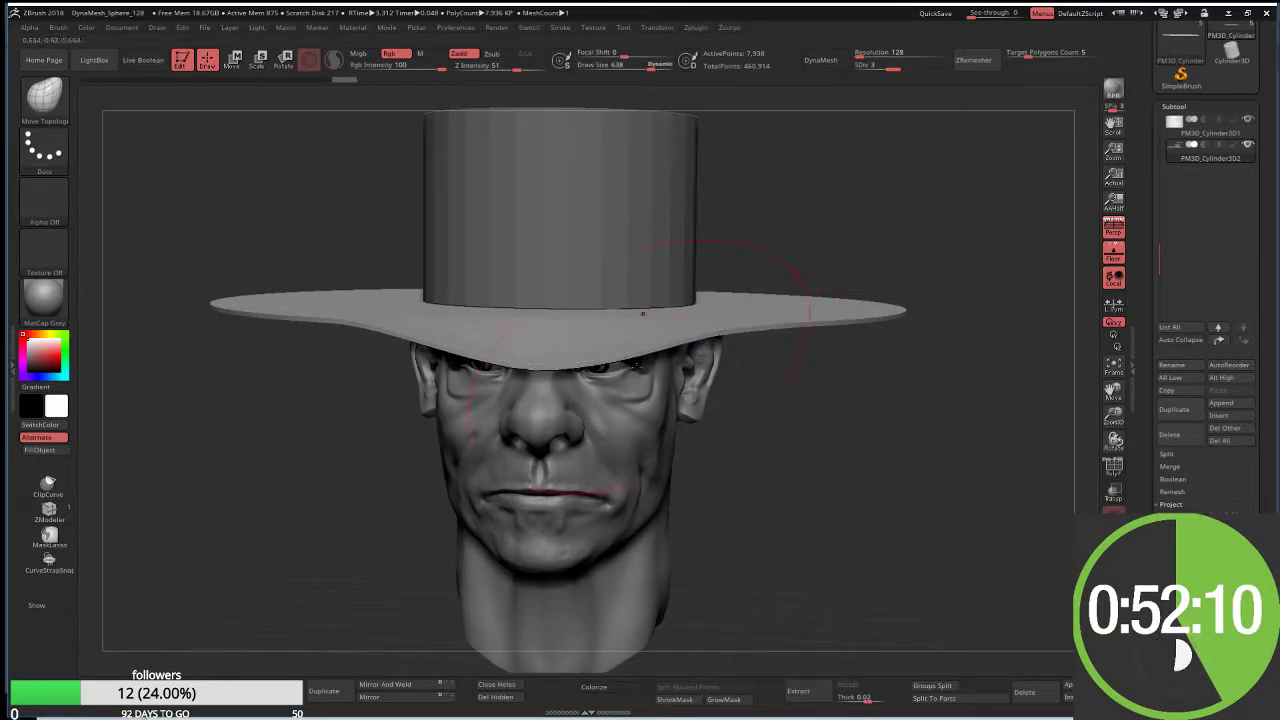
mouse_move(455, 344)
left_mouse_down()
mouse_move(502, 322)
mouse_move(582, 333)
left_mouse_up()
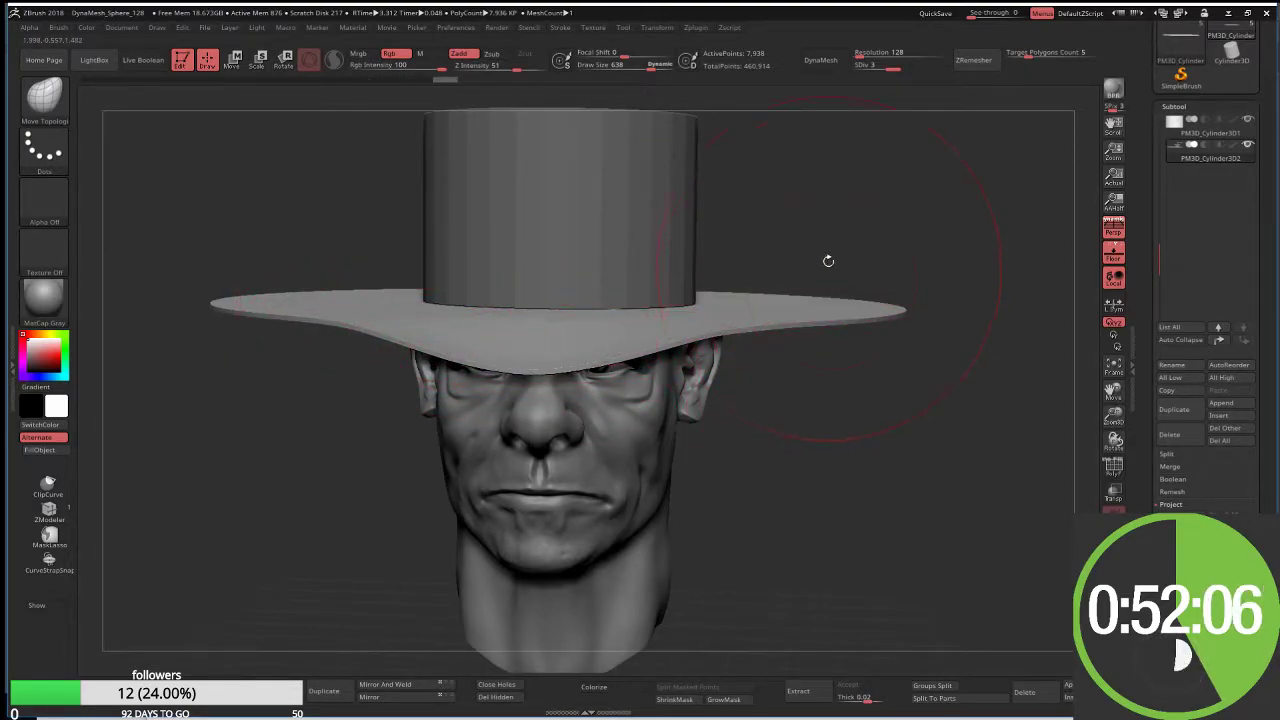
left_click_drag(826, 263, 828, 242)
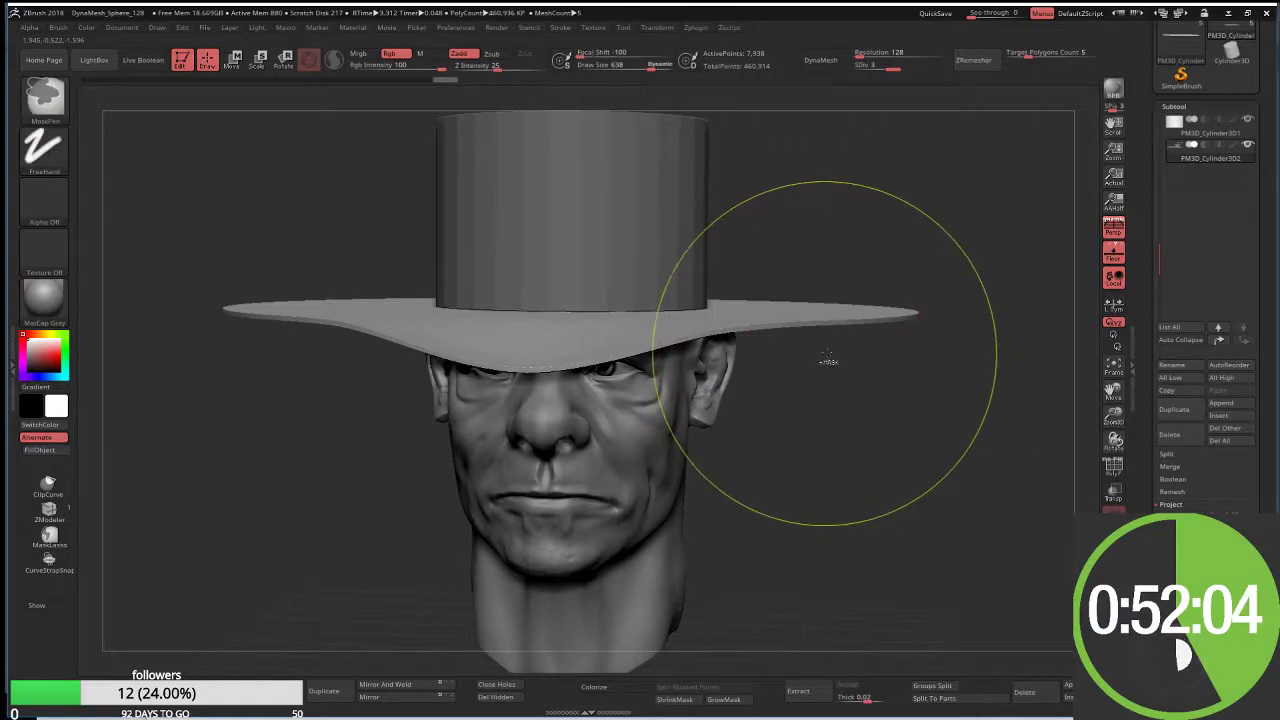
Step: Mask a patch on the right side of the brim
left_click_drag(812, 354, 994, 228, "ctrl")
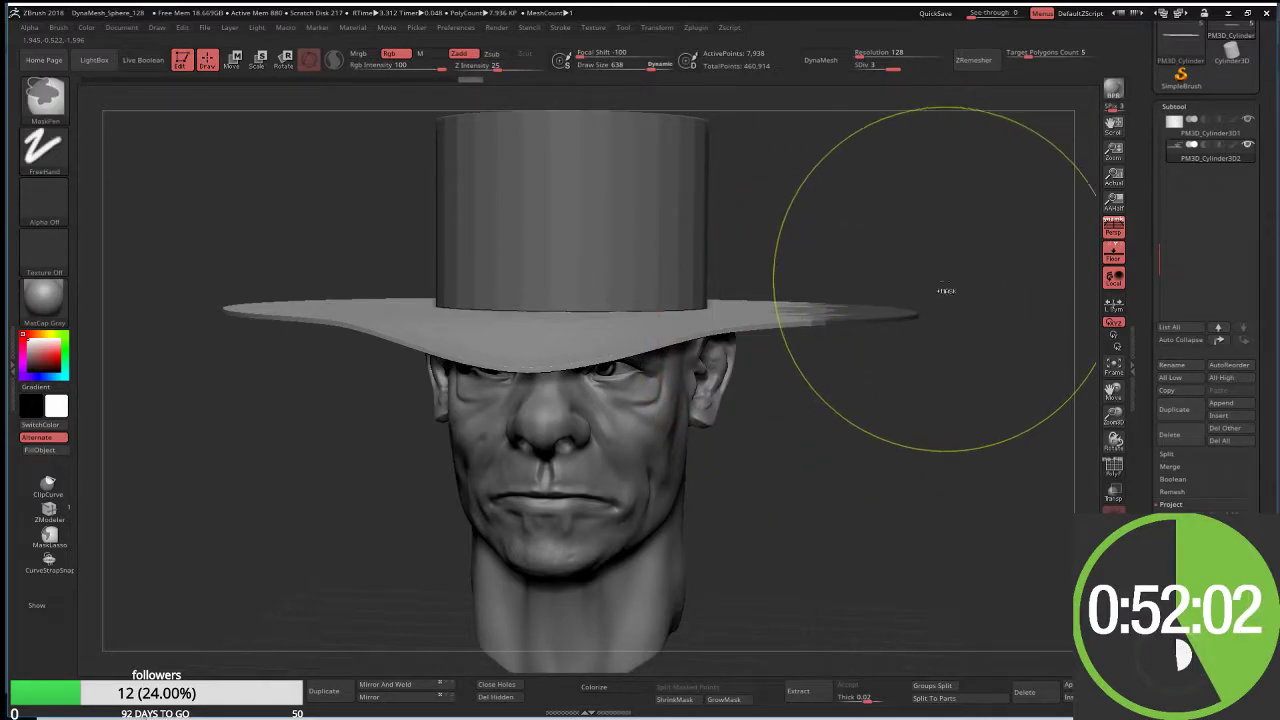
key("b")
key("m")
key("t")
mouse_move(930, 370)
left_mouse_down()
mouse_move(930, 230)
mouse_move(900, 265)
left_mouse_up()
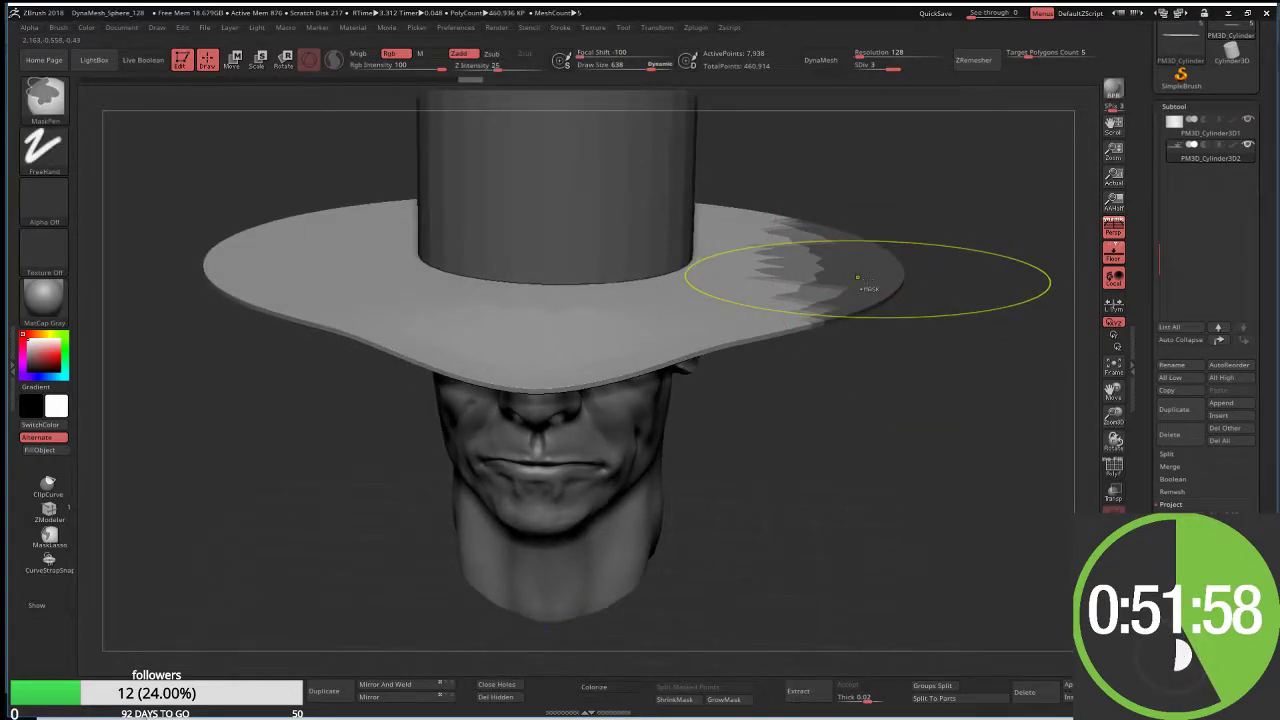
Step: Blur the mask and rotate the right brim tip upward with the Transpose gizmo
left_click(878, 274, "ctrl")
left_click(866, 272, "ctrl")
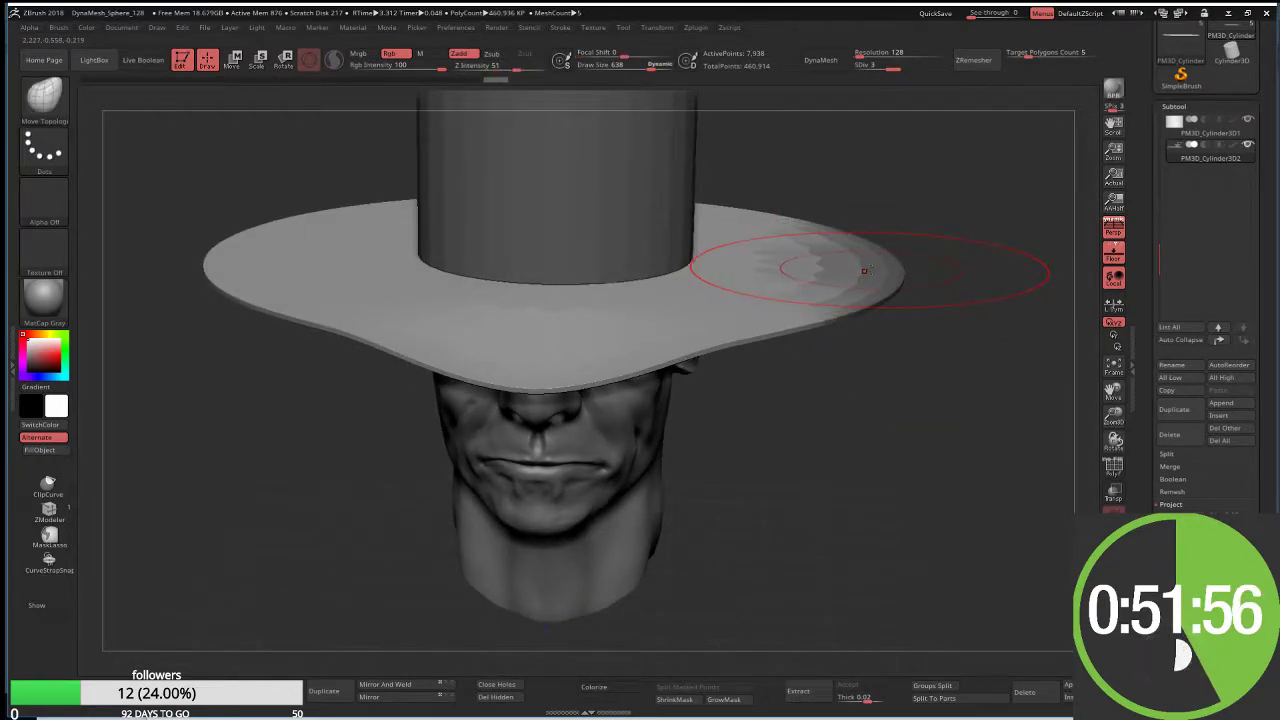
key("w")
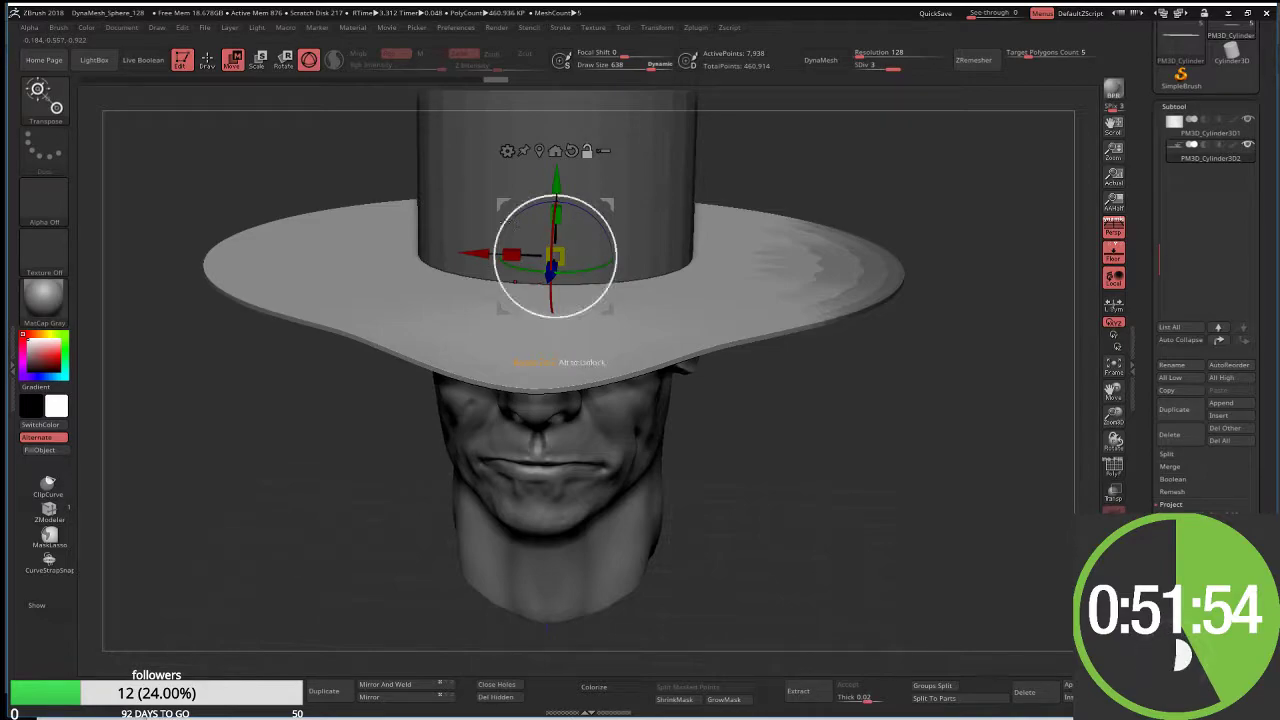
left_click(768, 250)
left_click(800, 255)
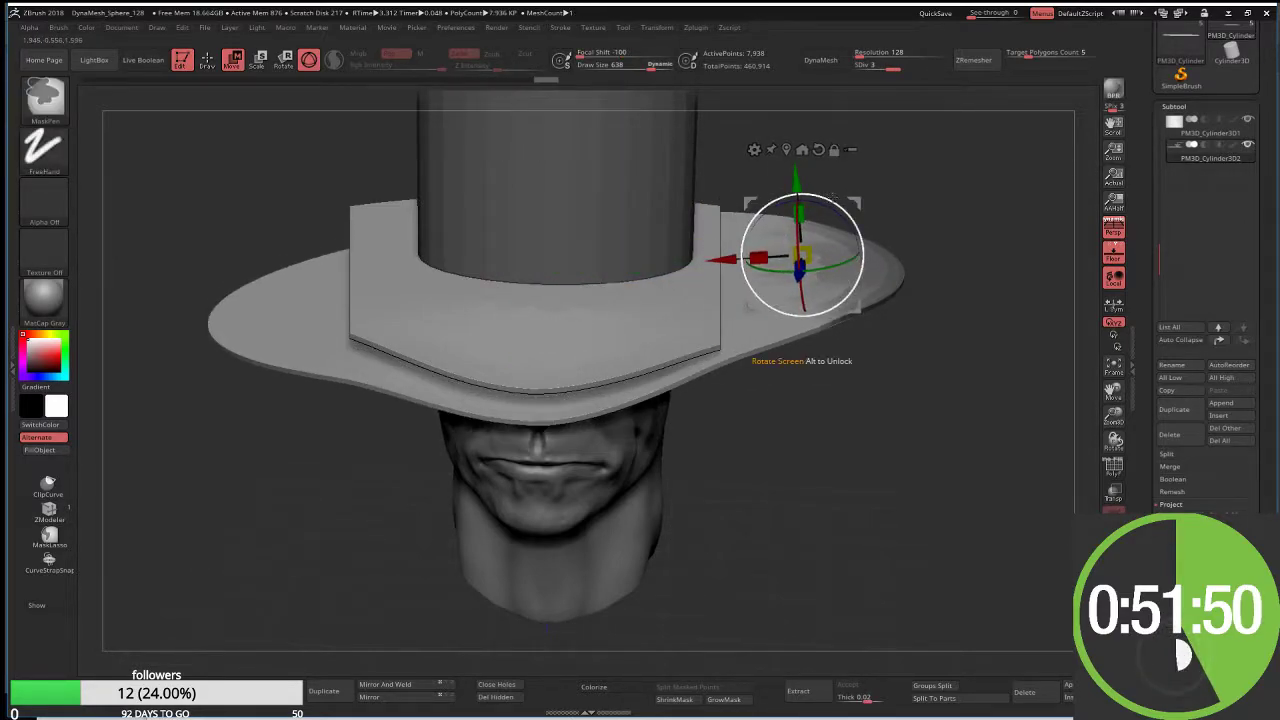
left_click(901, 204, "ctrl")
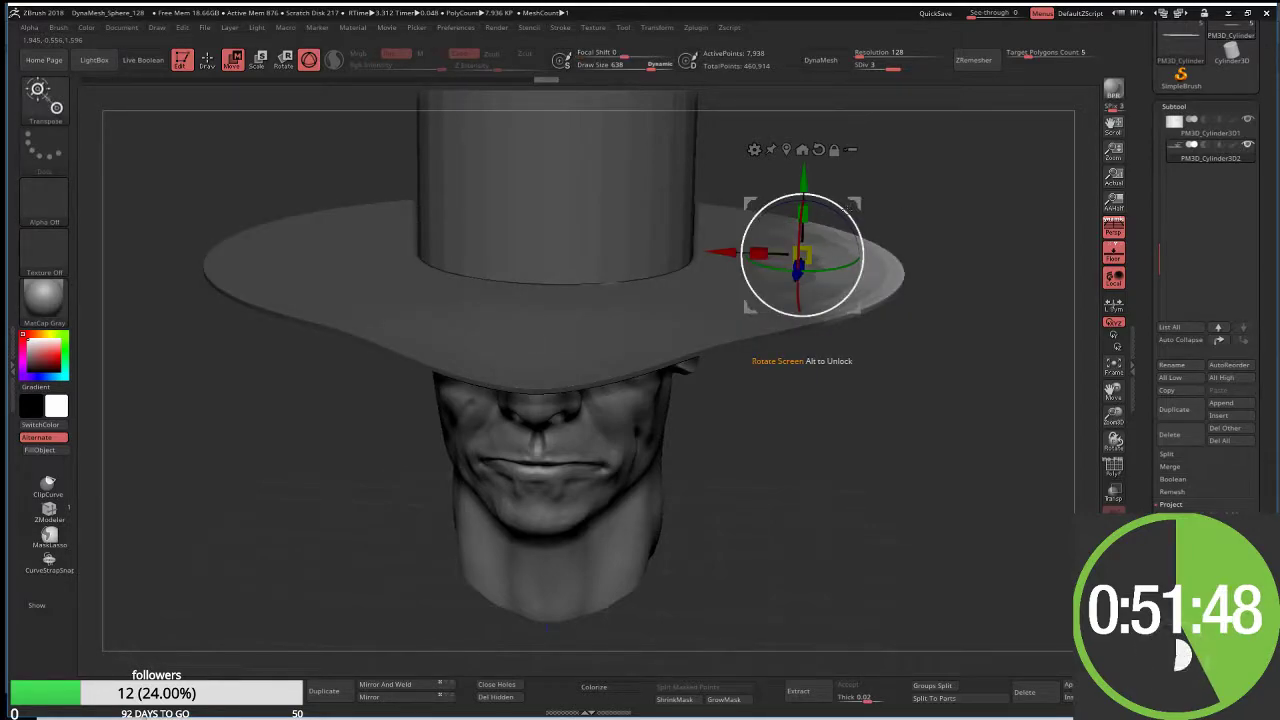
mouse_move(848, 208)
left_mouse_down()
mouse_move(770, 180)
mouse_move(733, 190)
left_mouse_up()
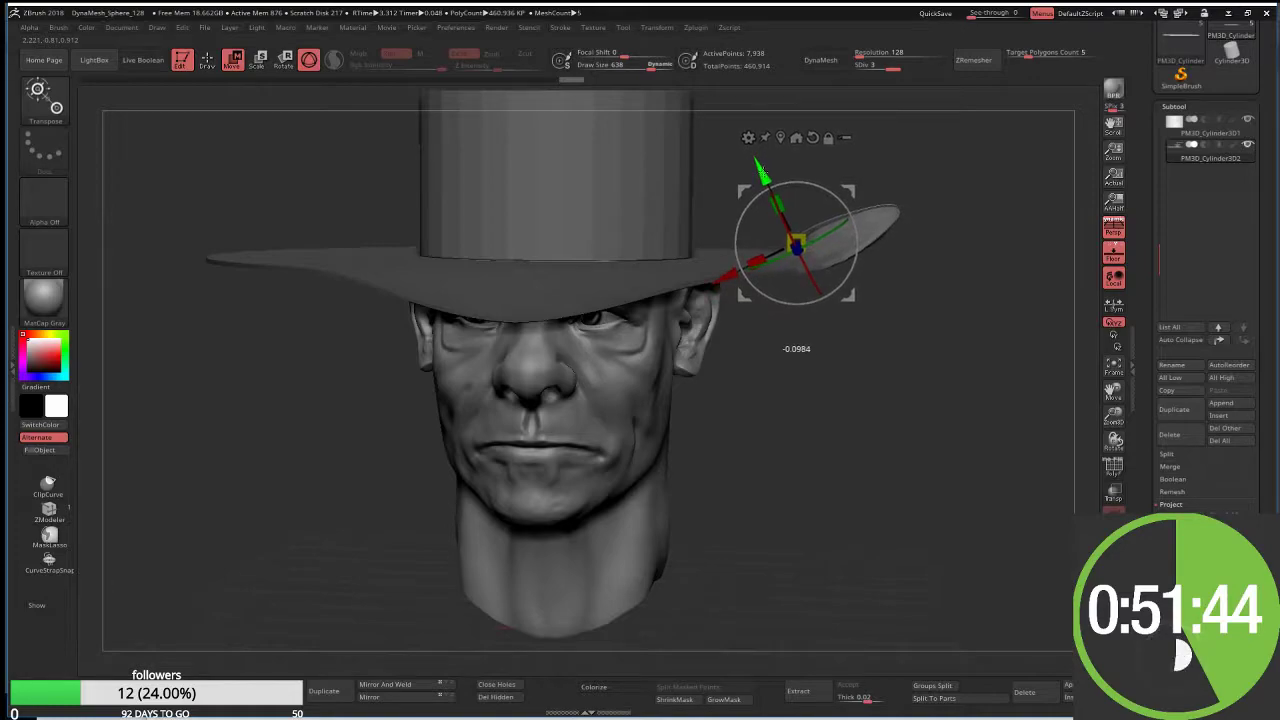
mouse_move(420, 360)
left_mouse_down()
mouse_move(326, 362)
mouse_move(338, 390)
mouse_move(336, 360)
left_mouse_up()
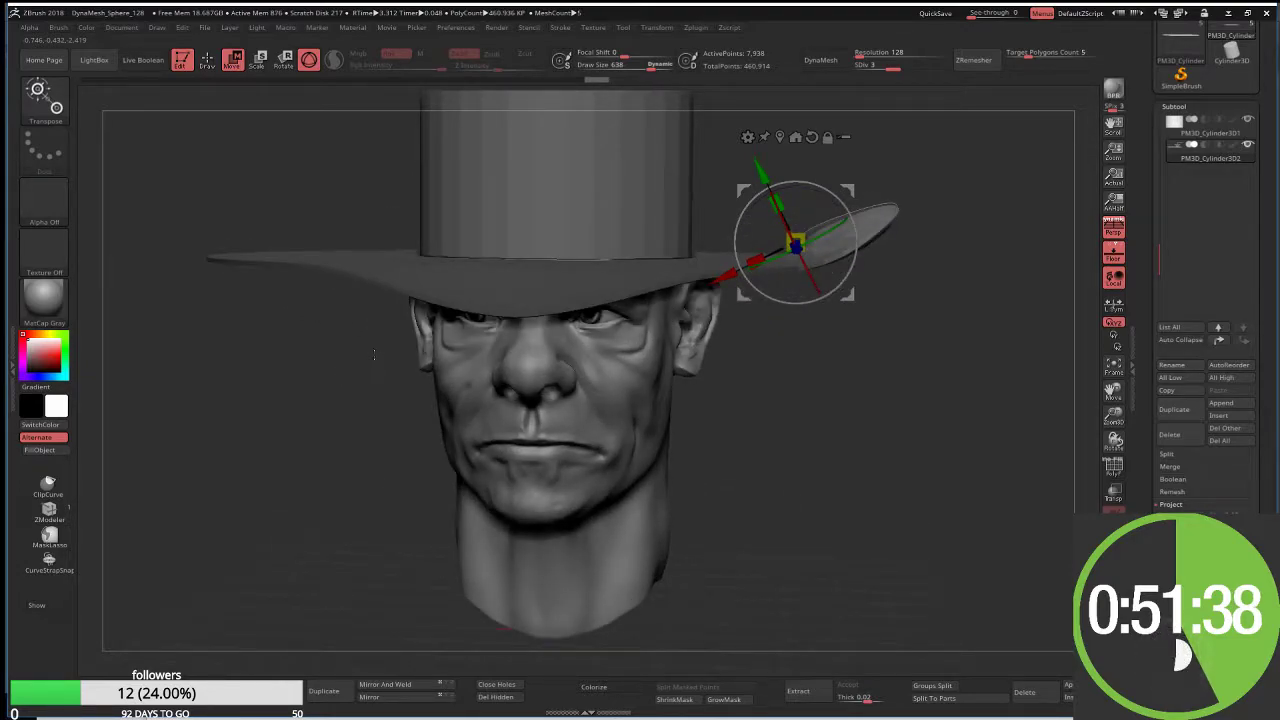
Step: Reshape the upturned tip with a half-size Move Topological brush and smooth the right brim edge
key("q")
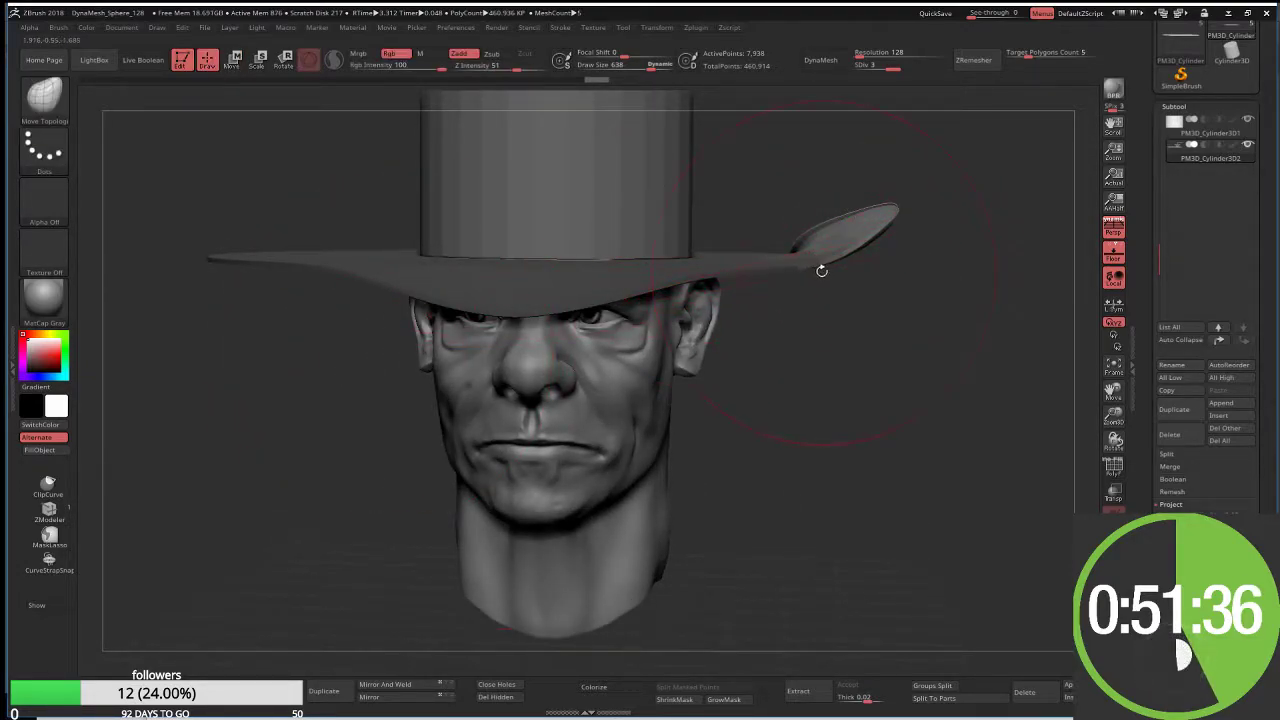
key("s")
left_click_drag(837, 280, 806, 284)
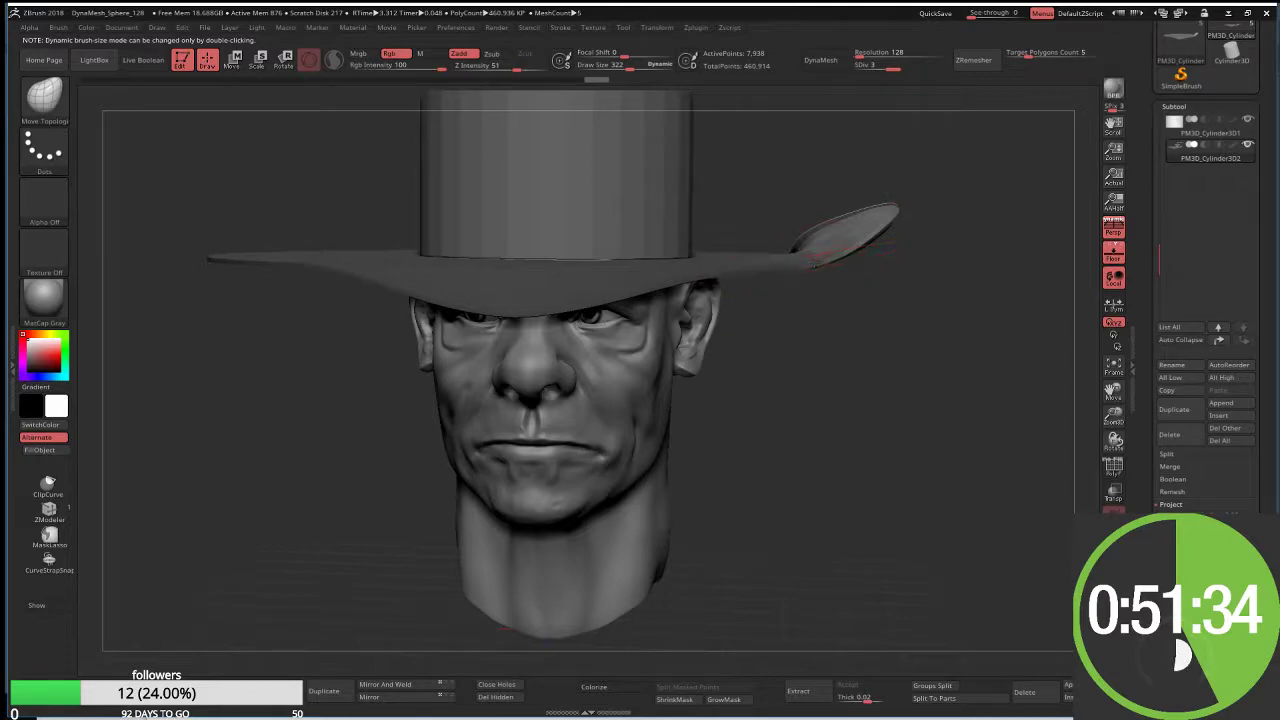
left_click_drag(805, 240, 794, 248)
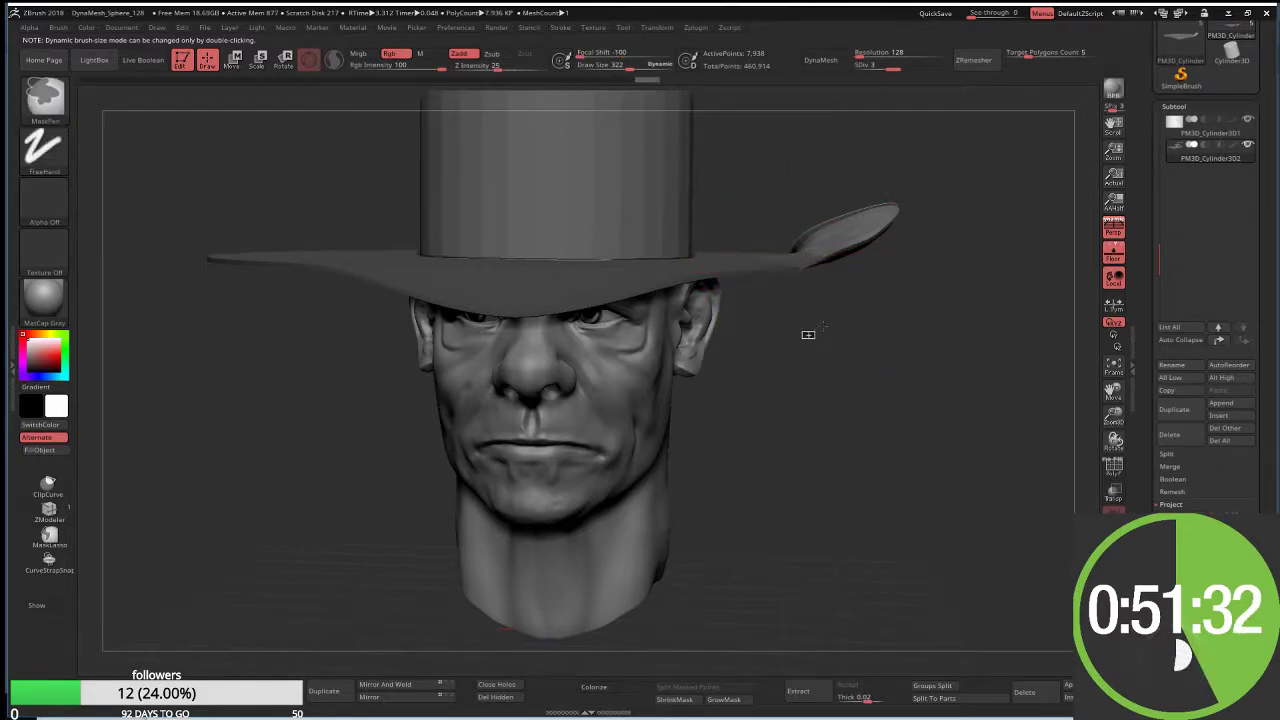
mouse_move(786, 314)
left_mouse_down()
mouse_move(795, 250)
mouse_move(827, 266)
mouse_move(720, 280)
left_mouse_up()
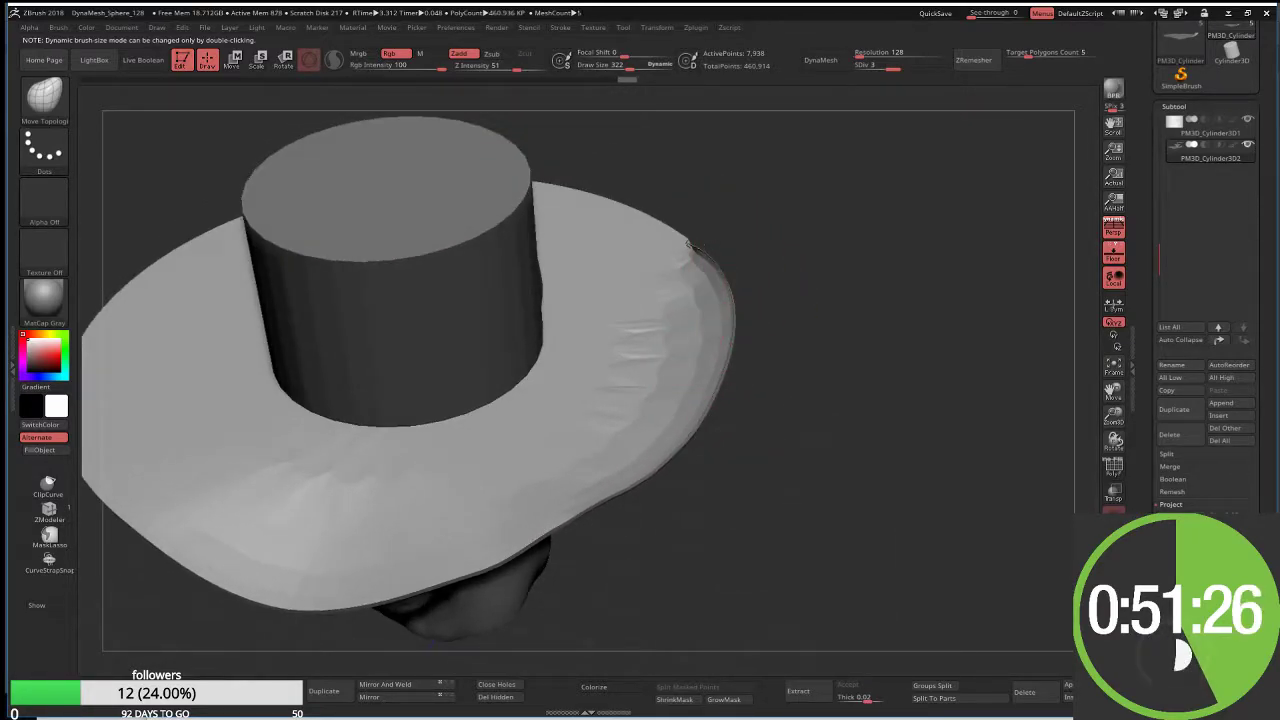
left_click_drag(677, 257, 714, 266, "shift")
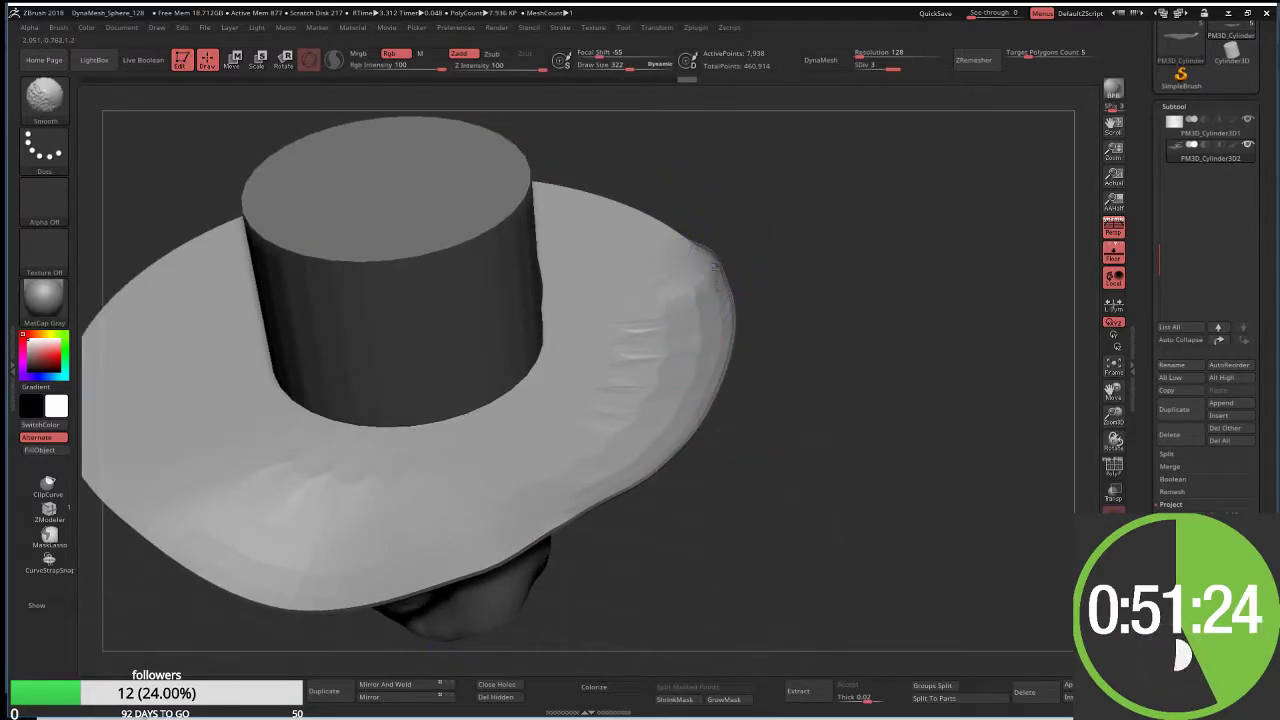
left_click_drag(690, 360, 614, 414, "shift")
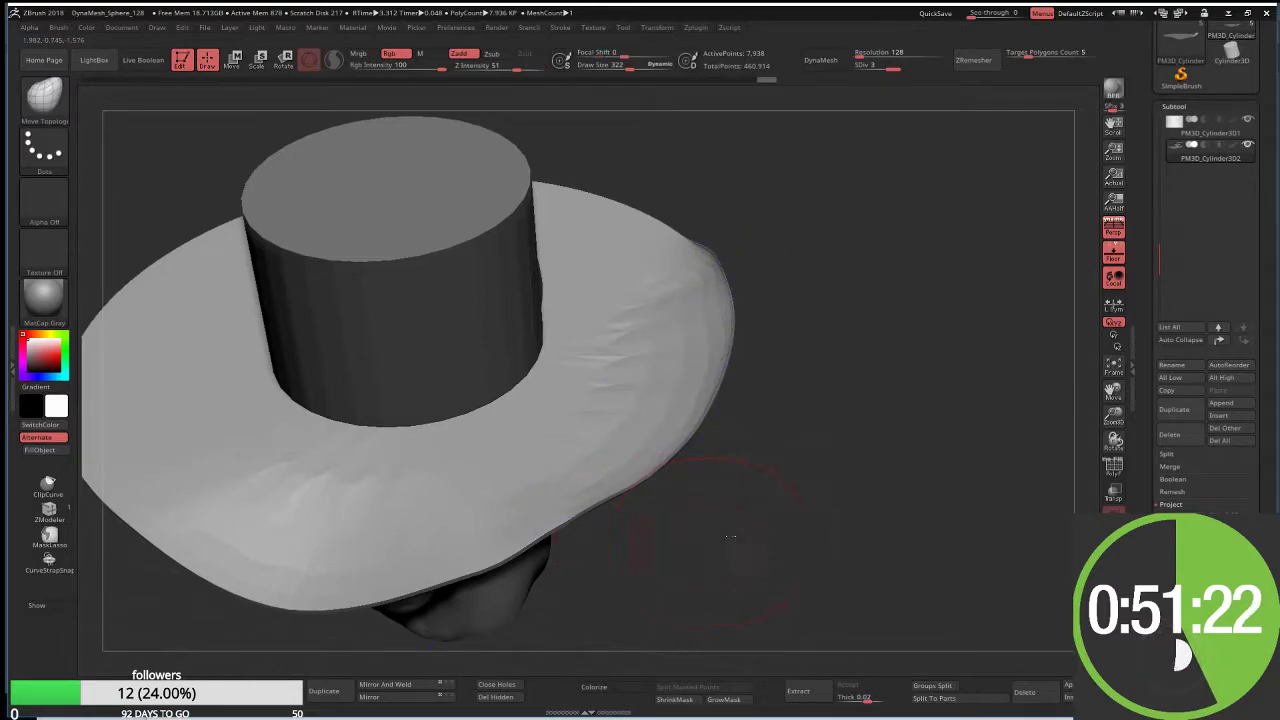
mouse_move(657, 500)
left_mouse_down("shift")
mouse_move(640, 560)
mouse_move(571, 386)
left_mouse_up("shift")
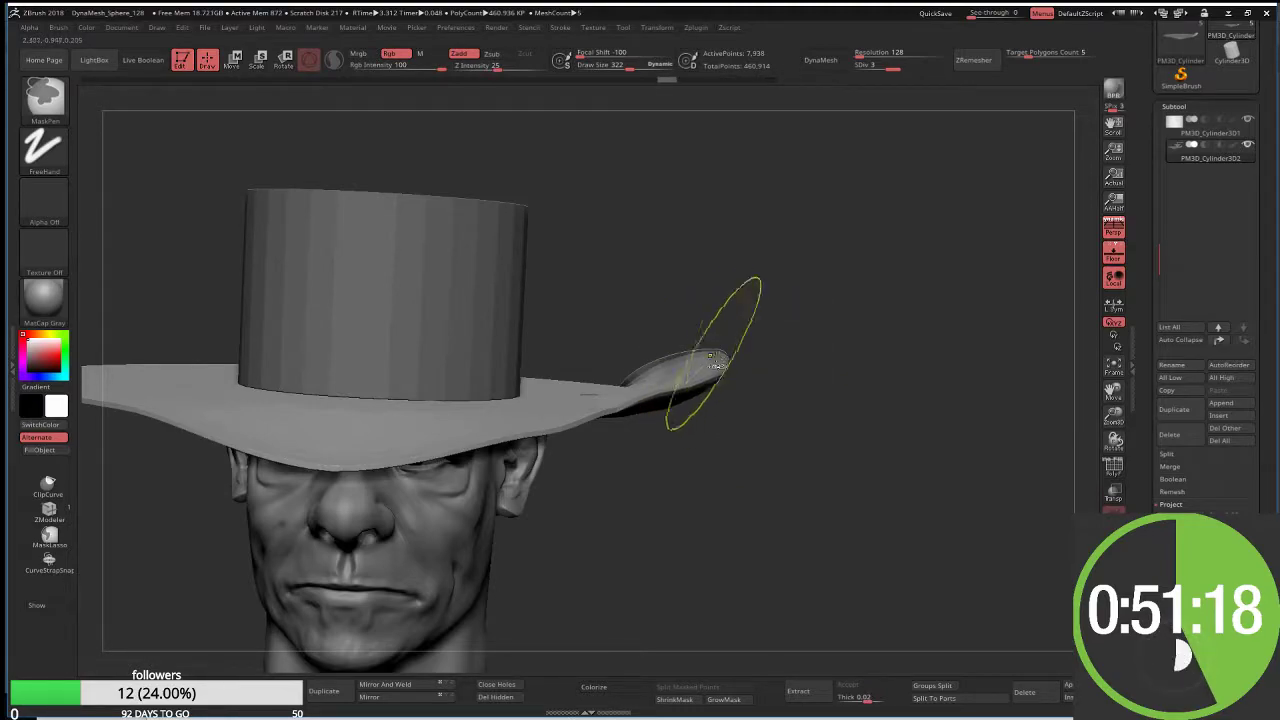
key("b")
key("m")
key("t")
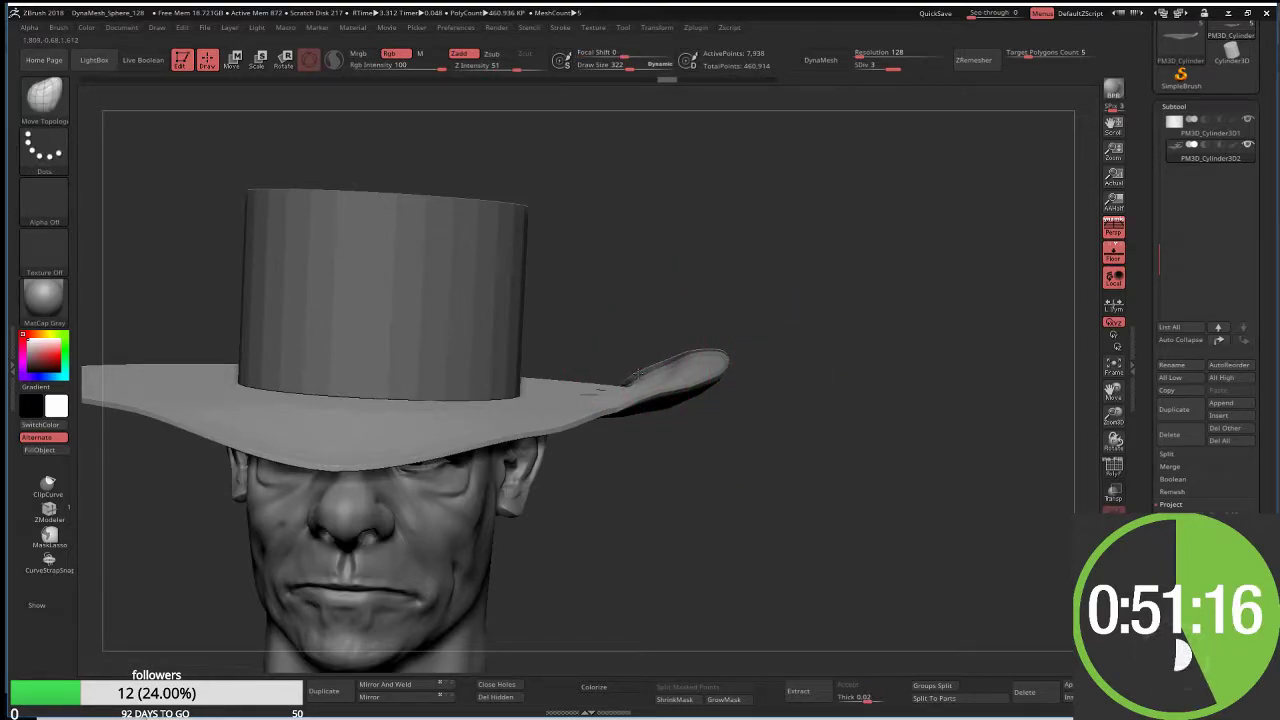
mouse_move(652, 333)
left_mouse_down()
mouse_move(620, 330)
mouse_move(692, 265)
mouse_move(689, 277)
left_mouse_up()
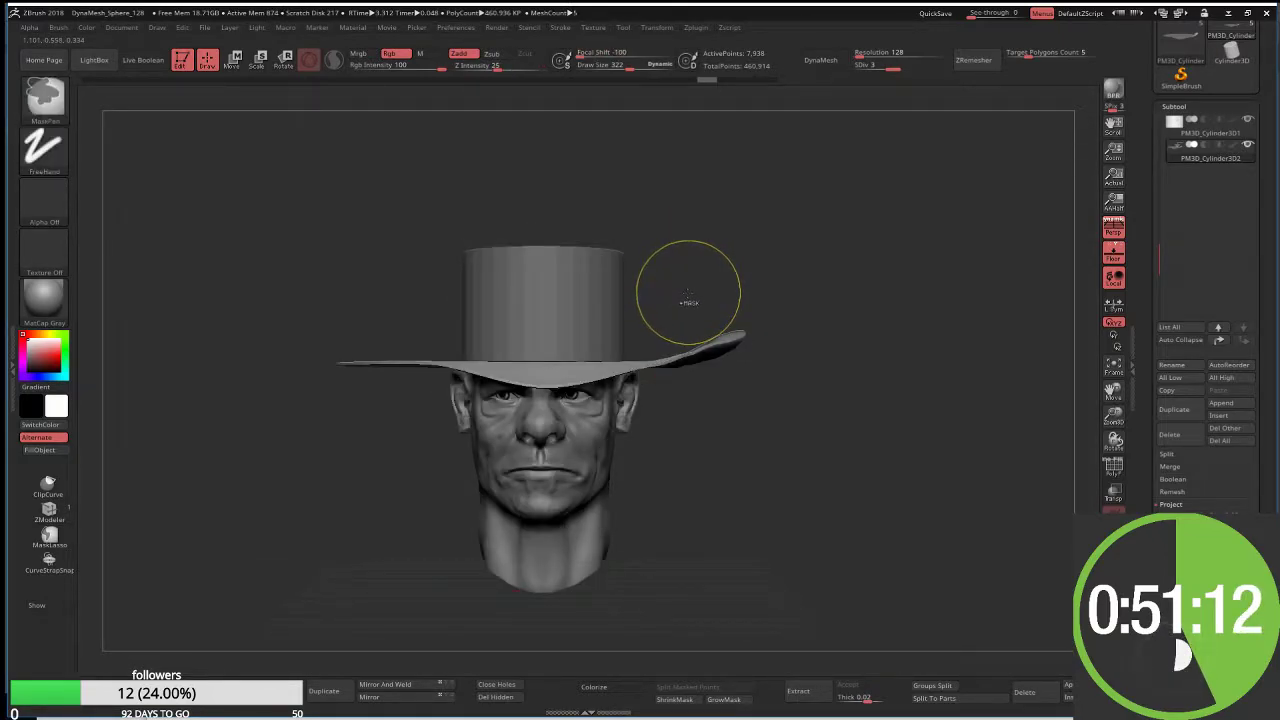
left_click(755, 275, "ctrl")
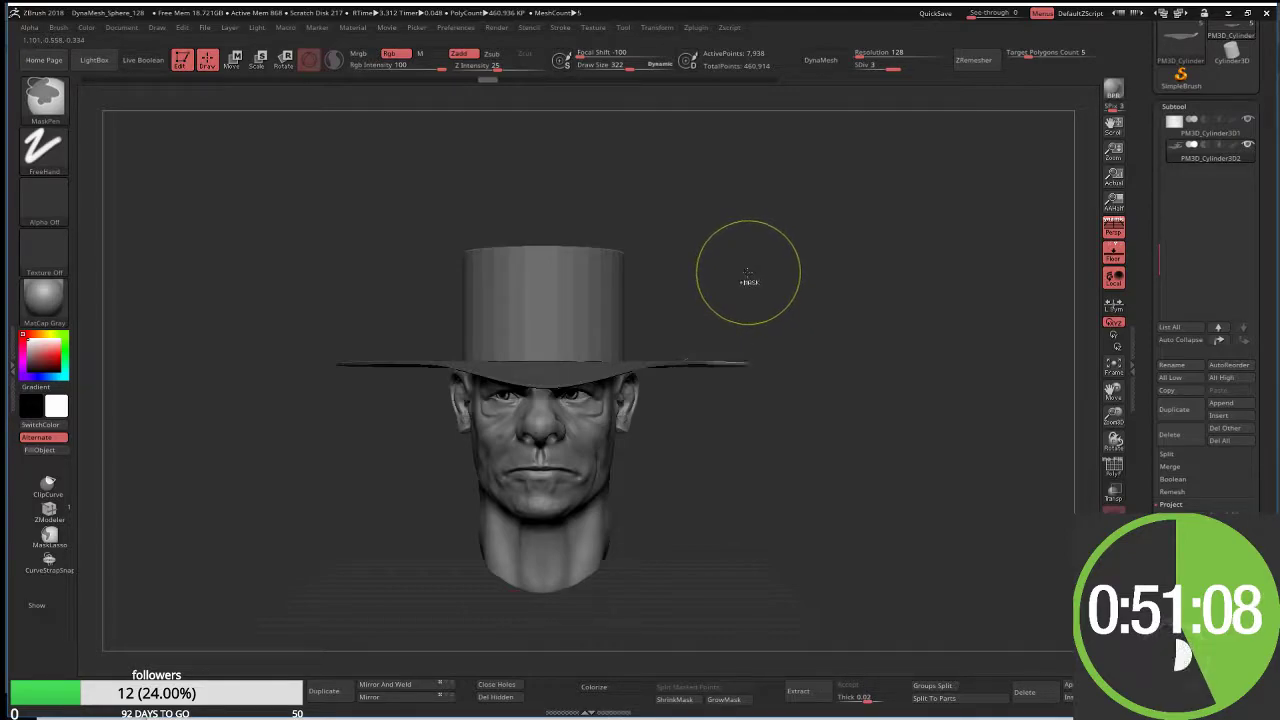
key("ctrl+z")
mouse_move(717, 490)
left_mouse_down("ctrl")
mouse_move(707, 400)
mouse_move(748, 390)
mouse_move(741, 299)
left_mouse_up("ctrl")
key("s")
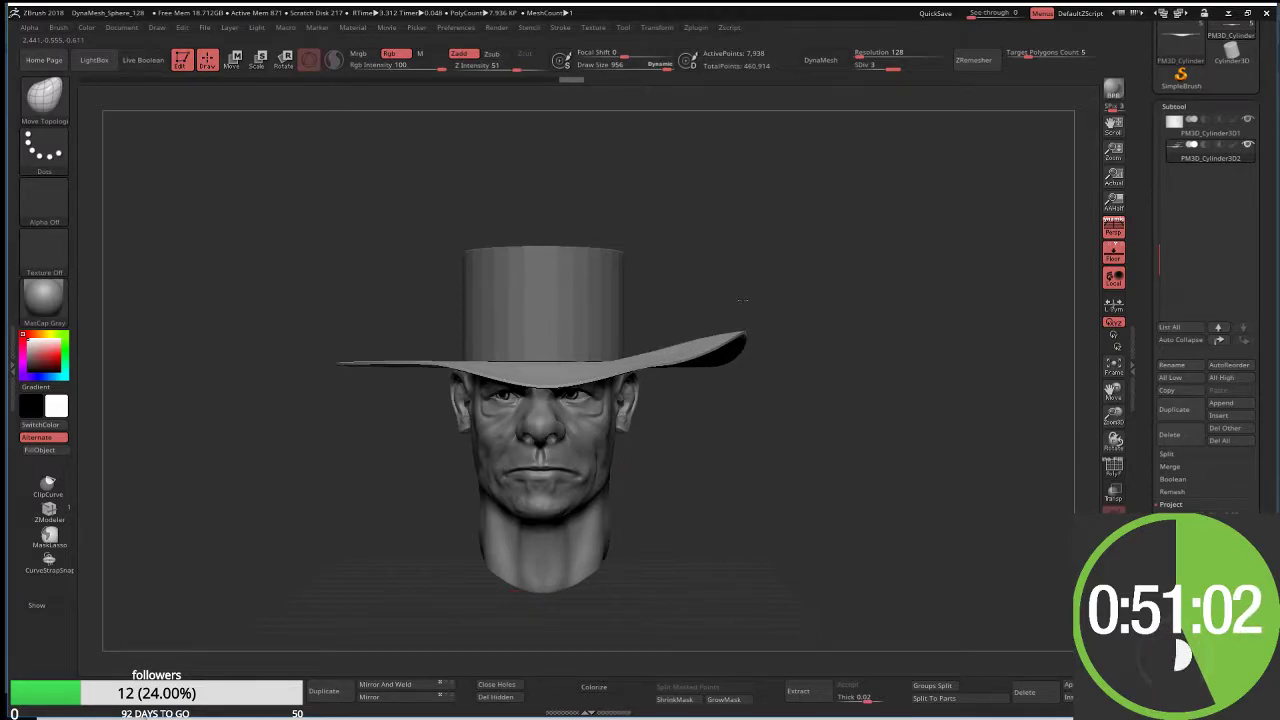
left_click_drag(727, 303, 721, 302)
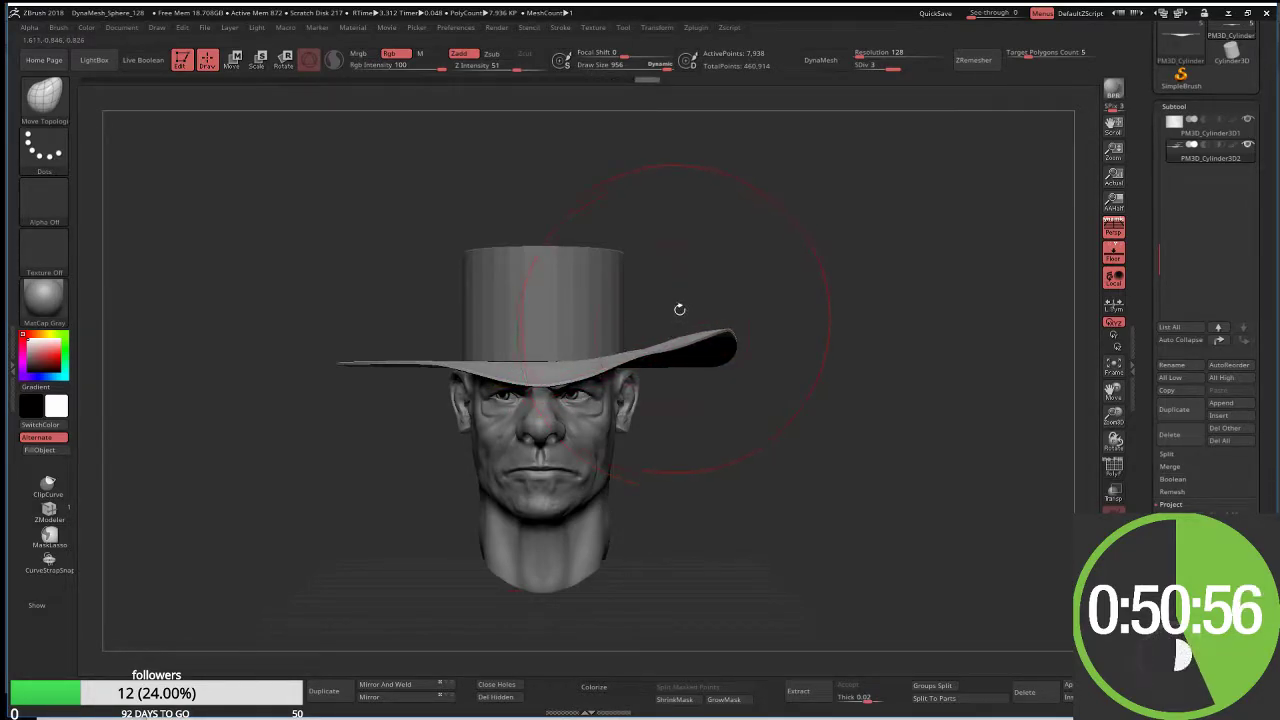
mouse_move(680, 306)
left_mouse_down()
mouse_move(686, 320)
mouse_move(630, 326)
left_mouse_up()
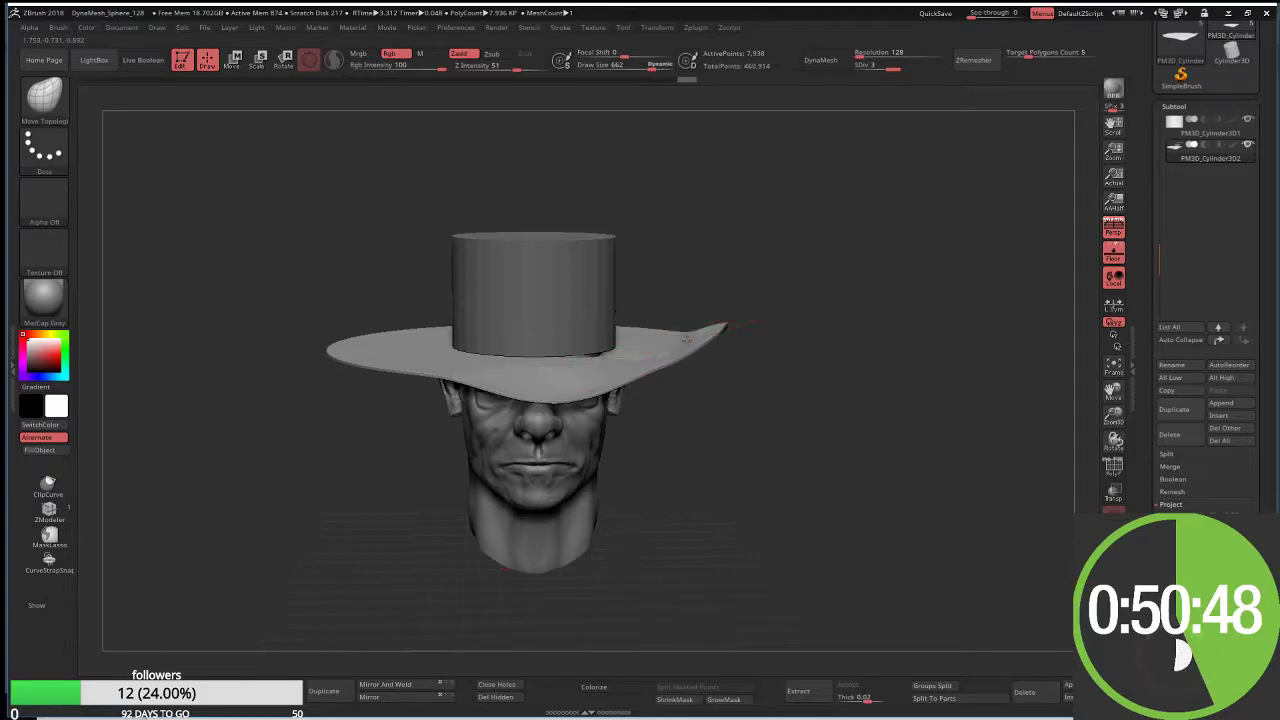
mouse_move(699, 336)
left_mouse_down()
mouse_move(790, 318)
mouse_move(769, 338)
mouse_move(829, 309)
mouse_move(763, 279)
left_mouse_up()
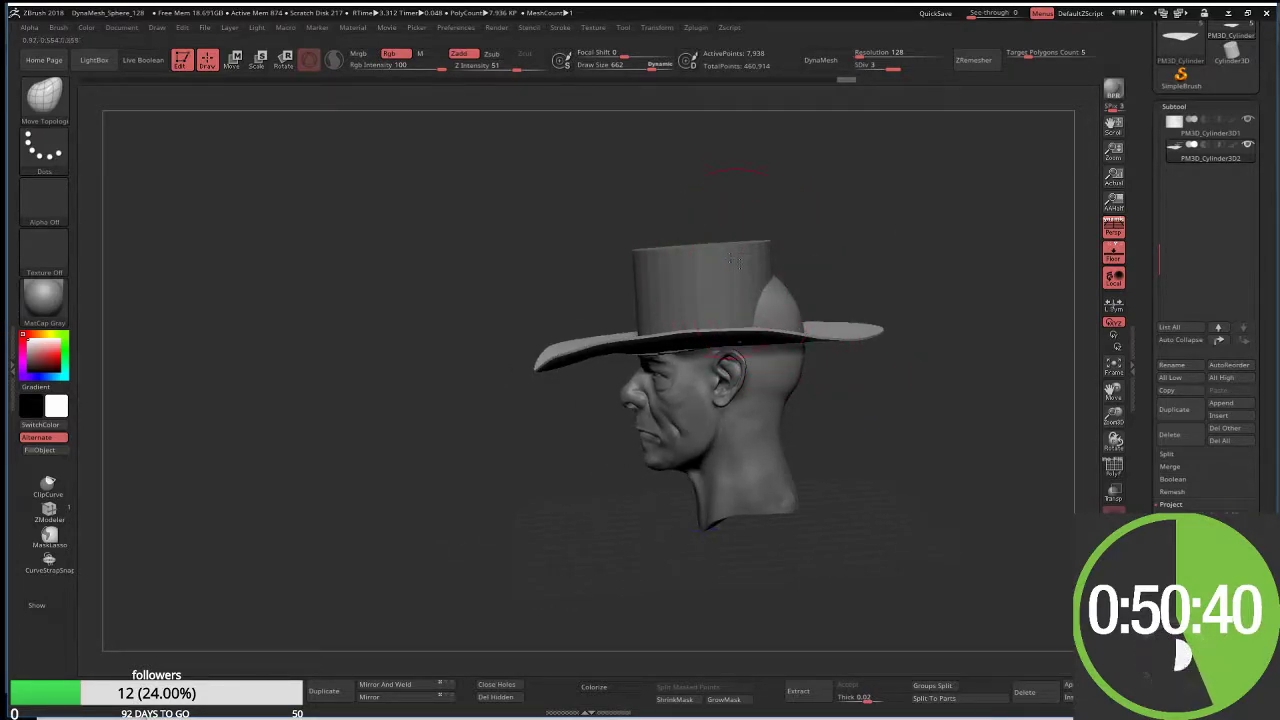
Step: Widen the PM3D_Cylinder3D1 hat crown with the gizmo, subdivide it, then narrow it side to side
right_click_drag(703, 255, 700, 249)
left_click(700, 249, "alt")
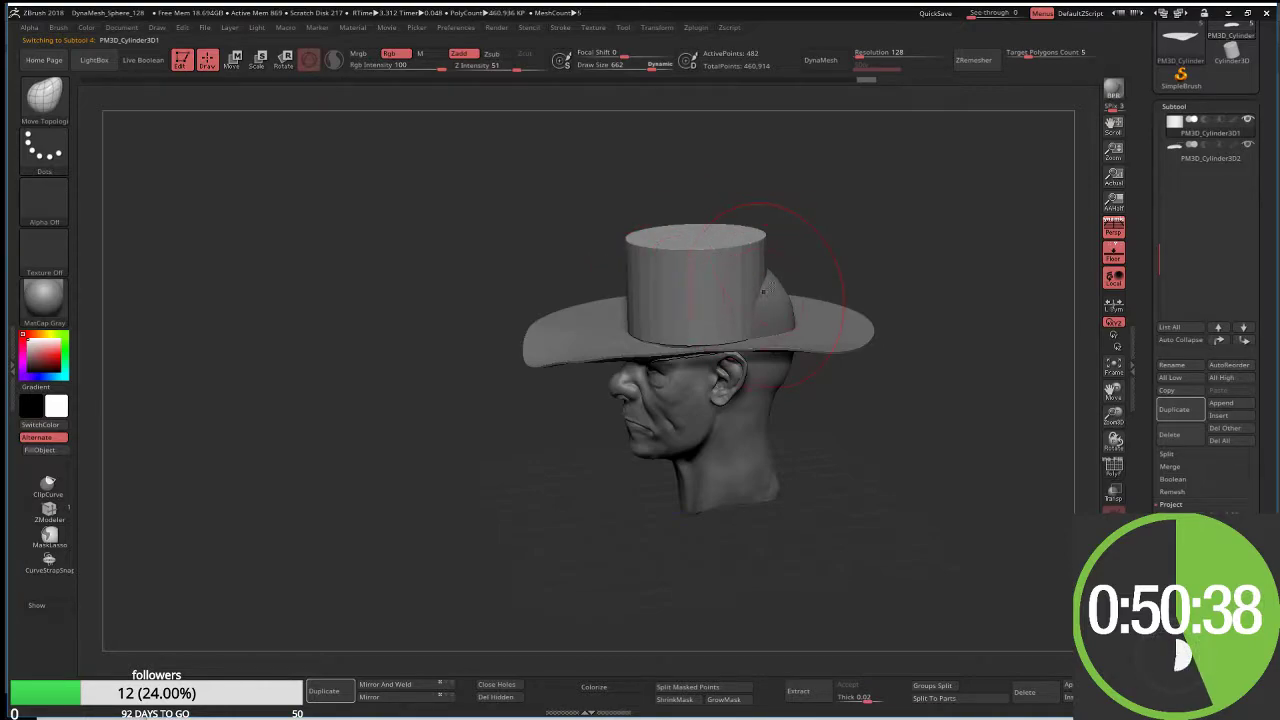
right_click_drag(763, 290, 794, 206)
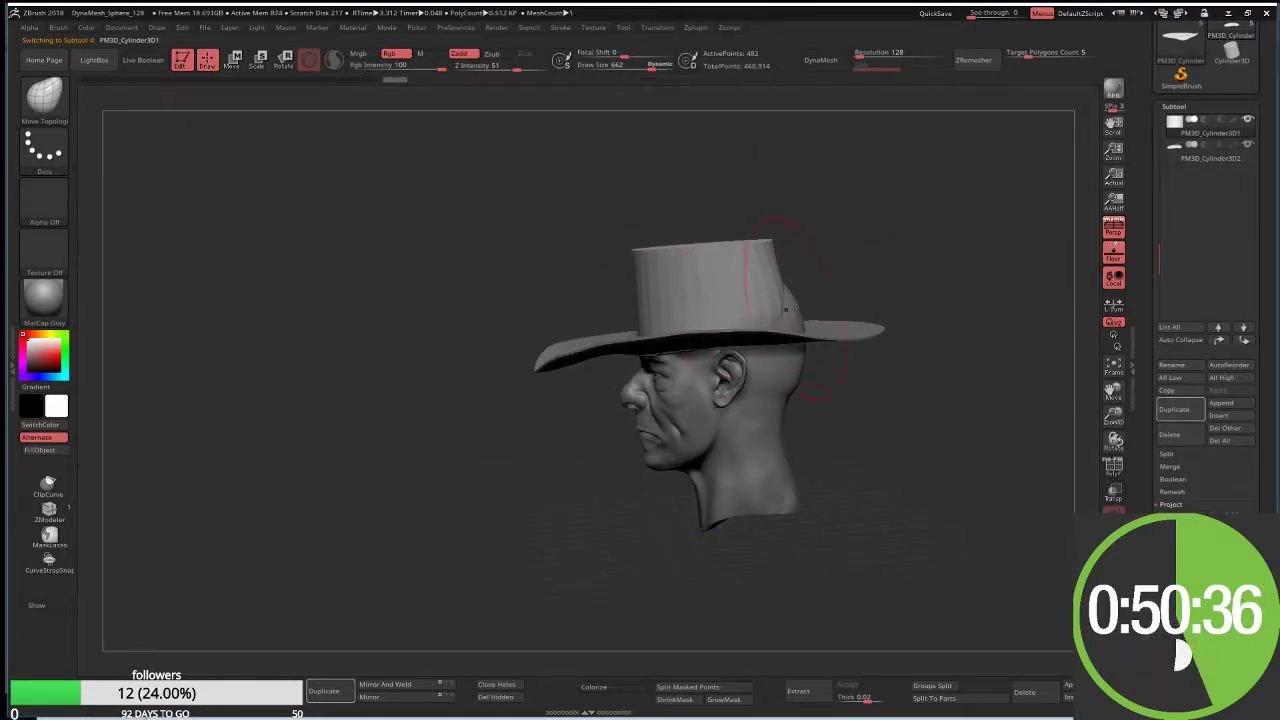
key("ctrl")
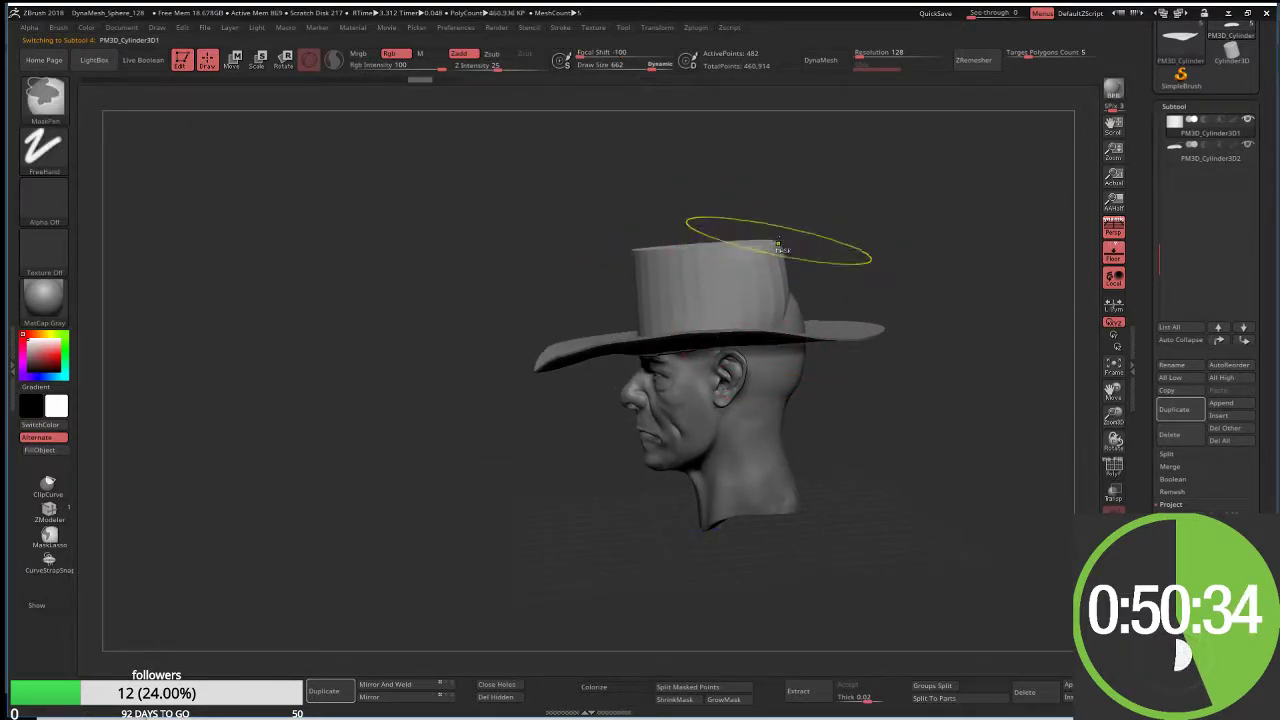
key("w")
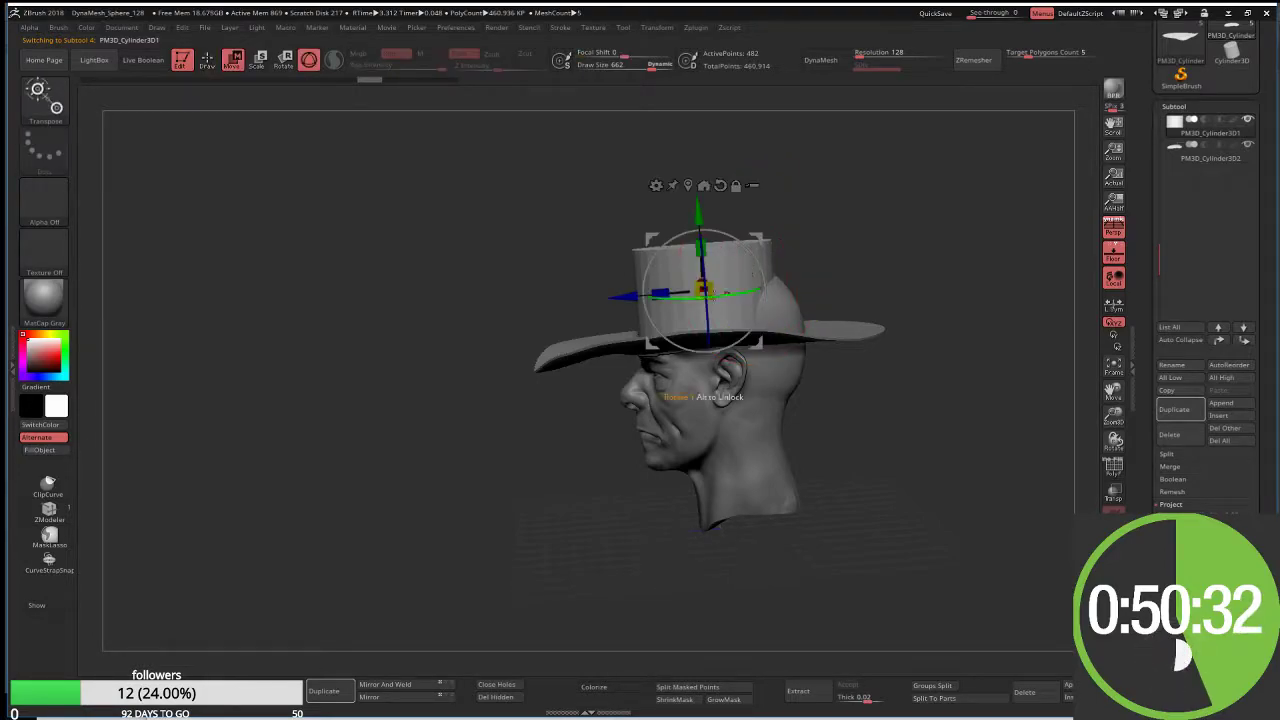
left_click_drag(705, 397, 718, 396)
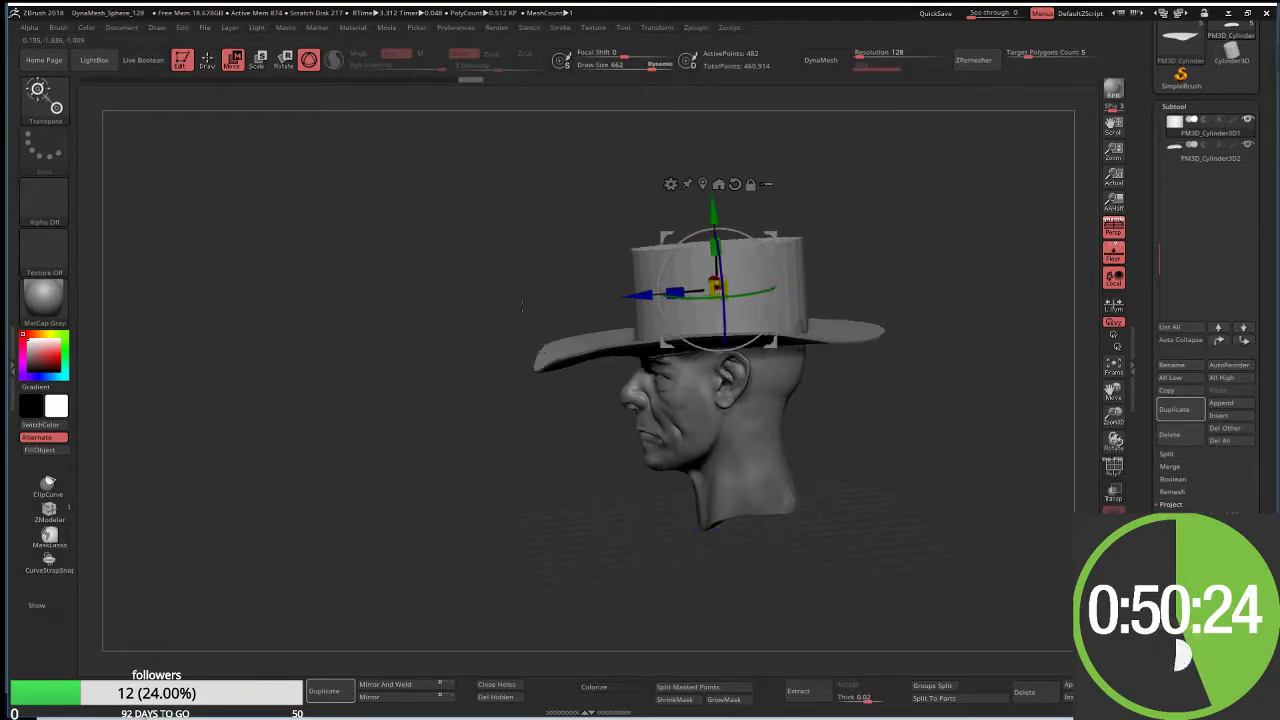
left_click_drag(470, 300, 570, 295)
key("ctrl")
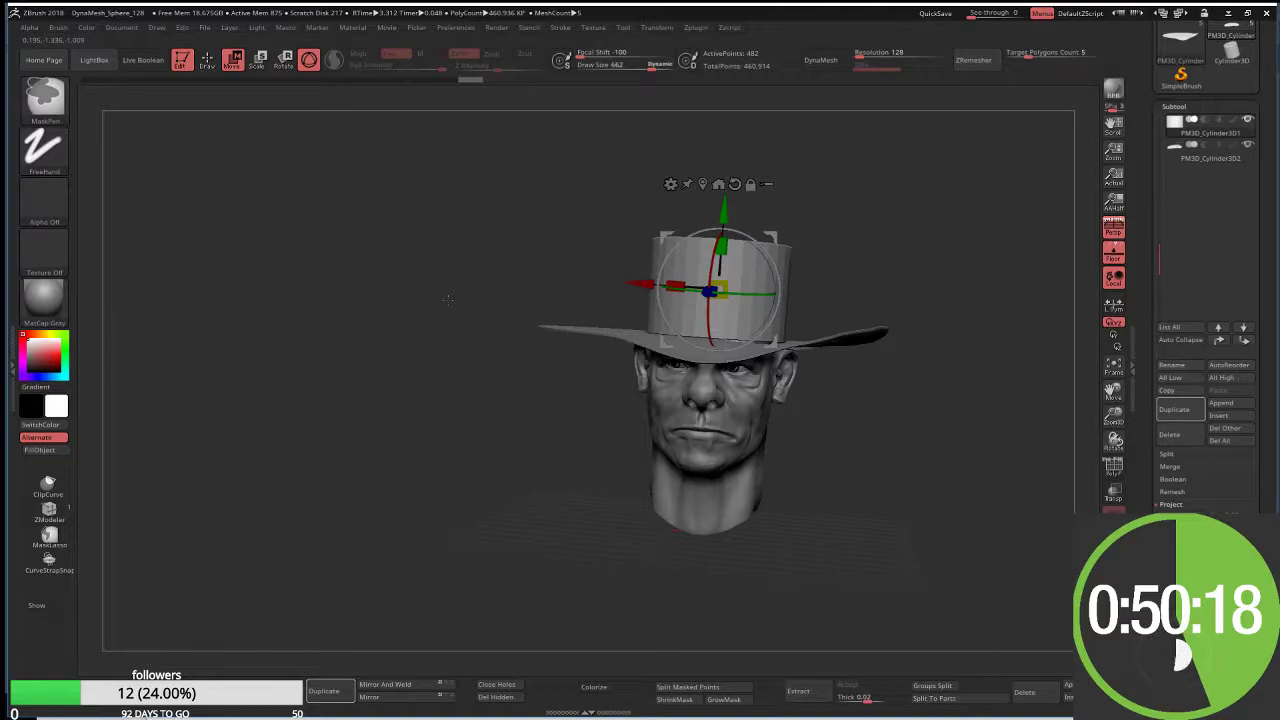
key("ctrl+d")
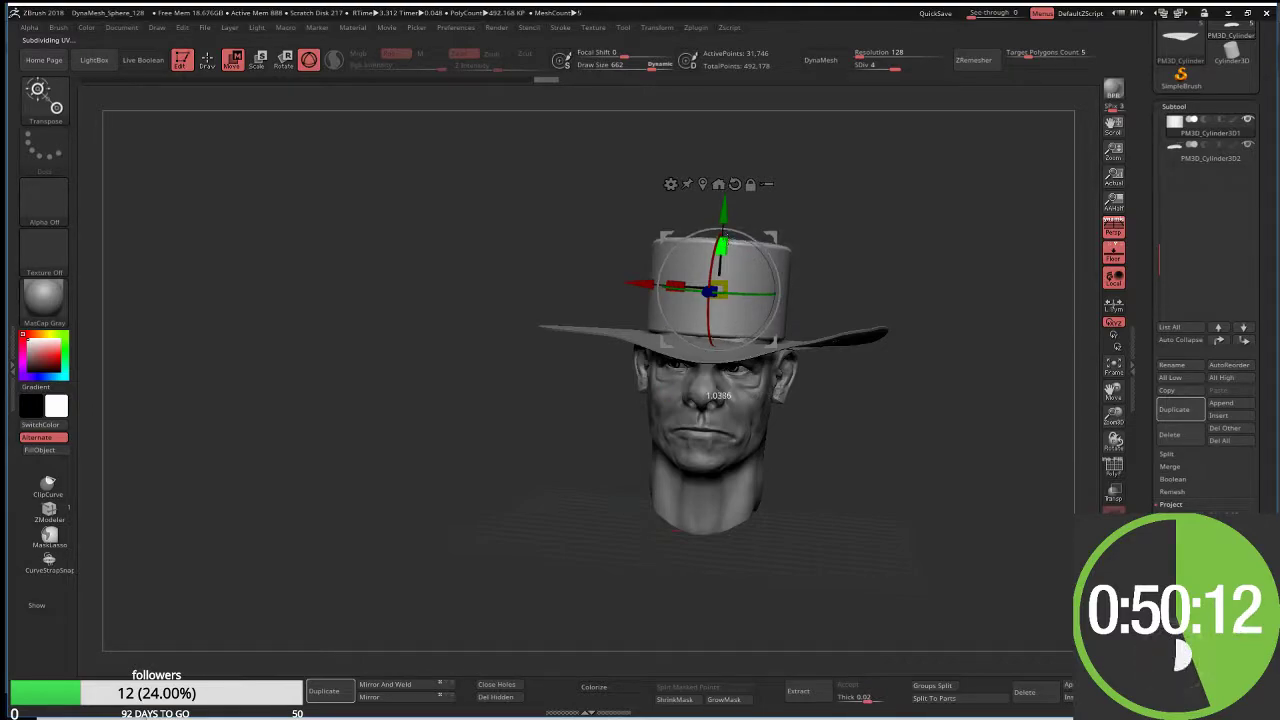
left_click_drag(718, 392, 724, 392)
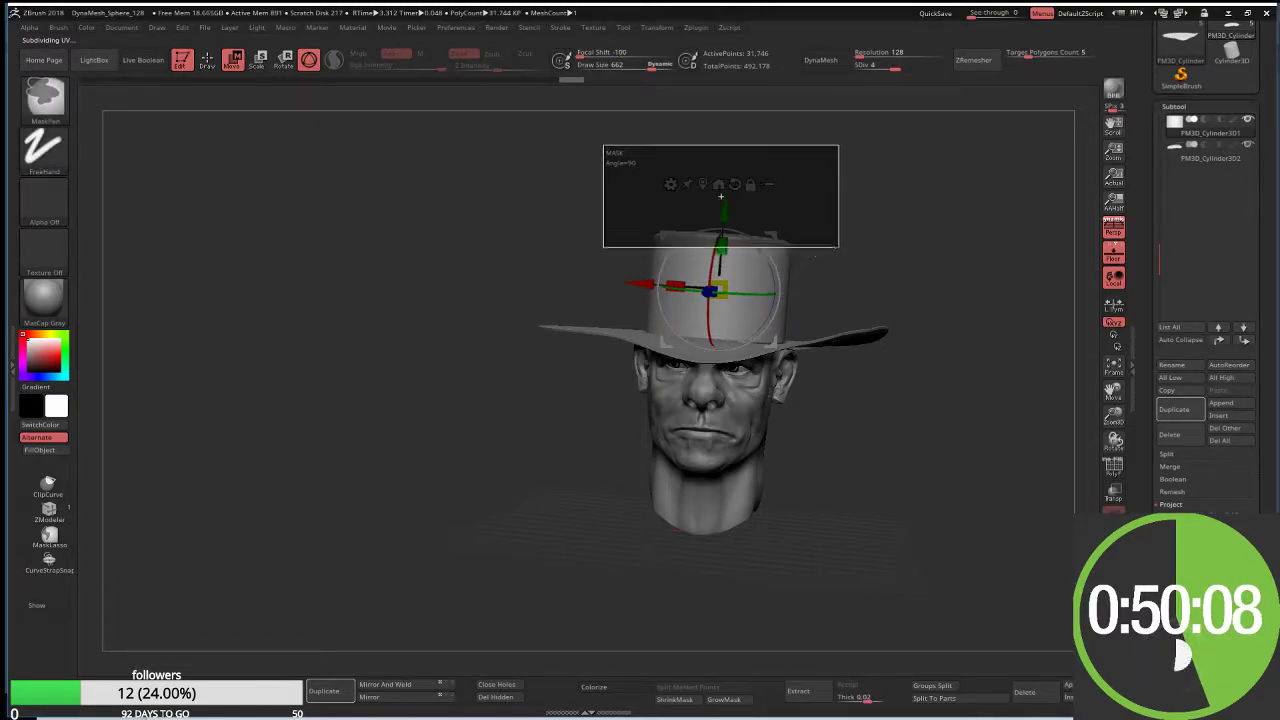
left_click_drag(852, 250, 840, 255)
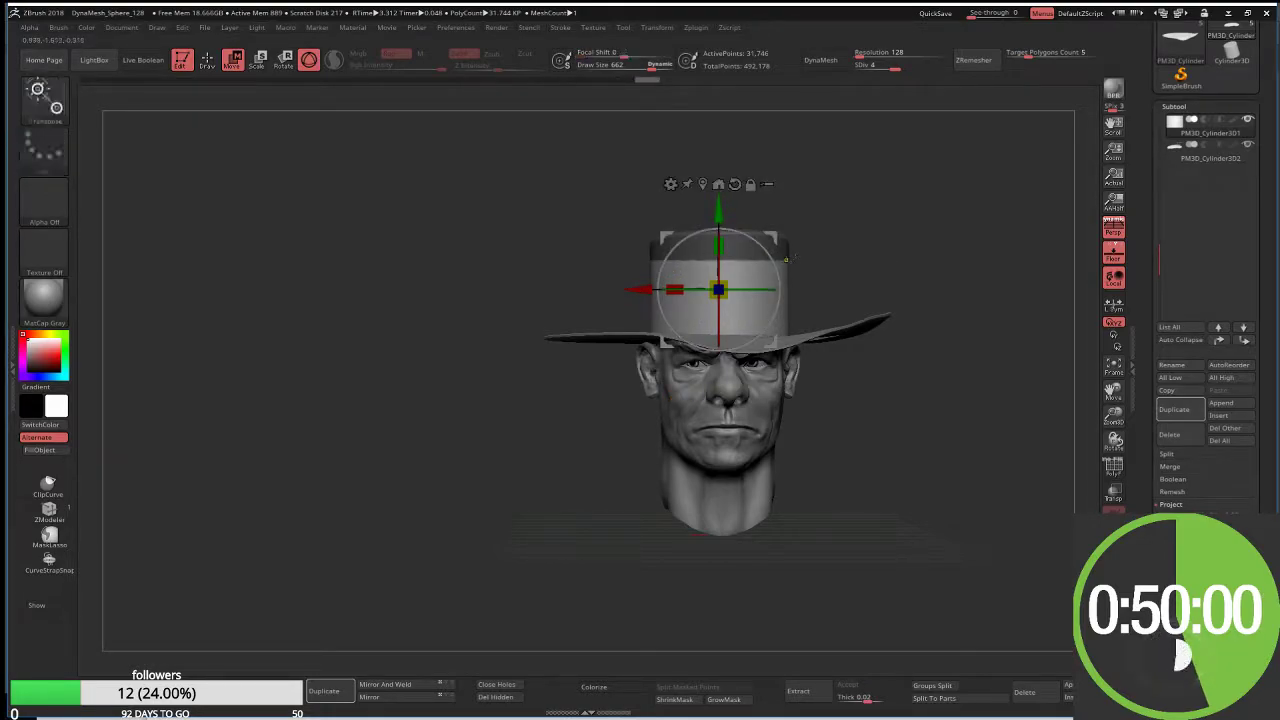
left_click_drag(786, 259, 789, 250, "alt")
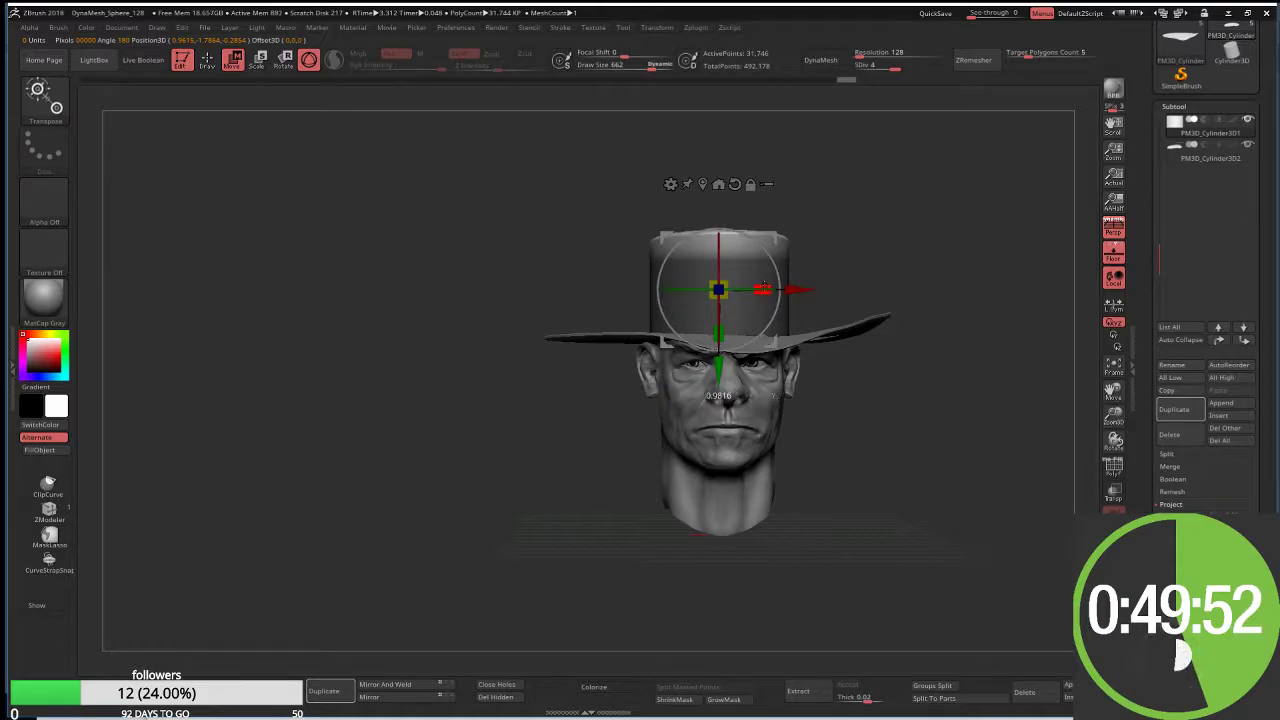
left_click_drag(763, 288, 758, 286)
left_click_drag(856, 224, 700, 392)
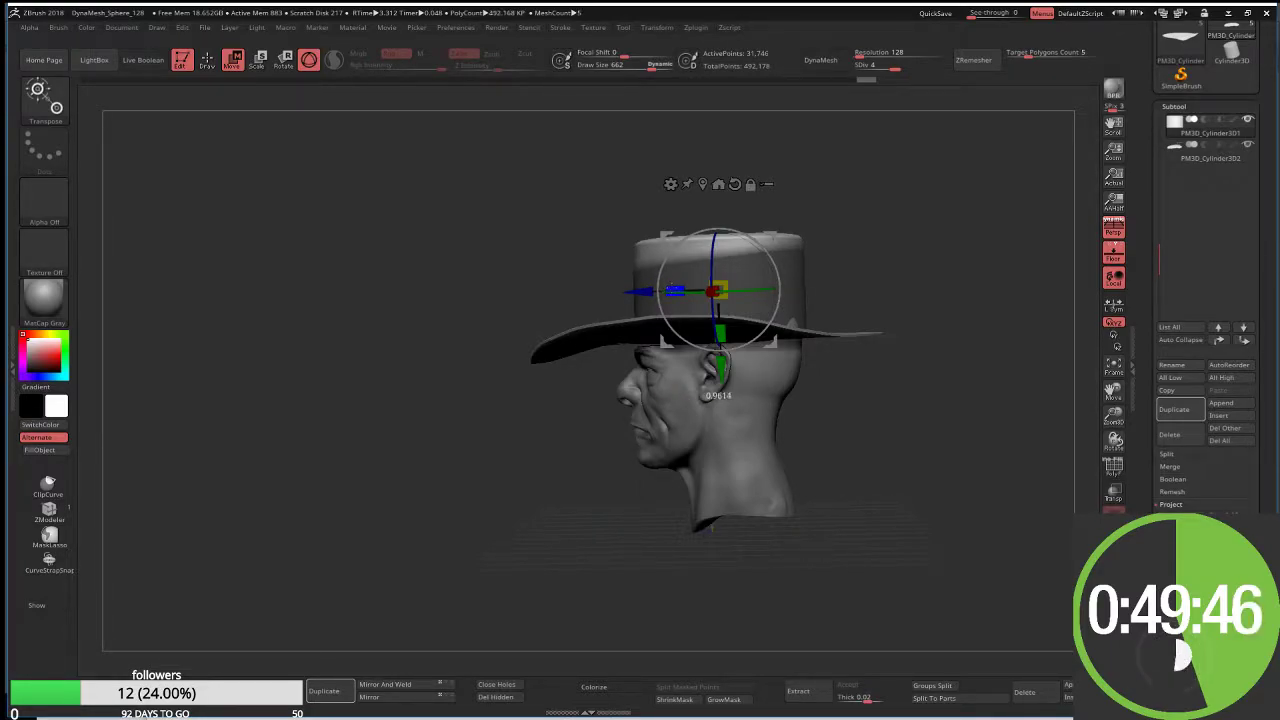
Step: Smooth the hat surface and reshape the brim, checking it from several angles
key("q")
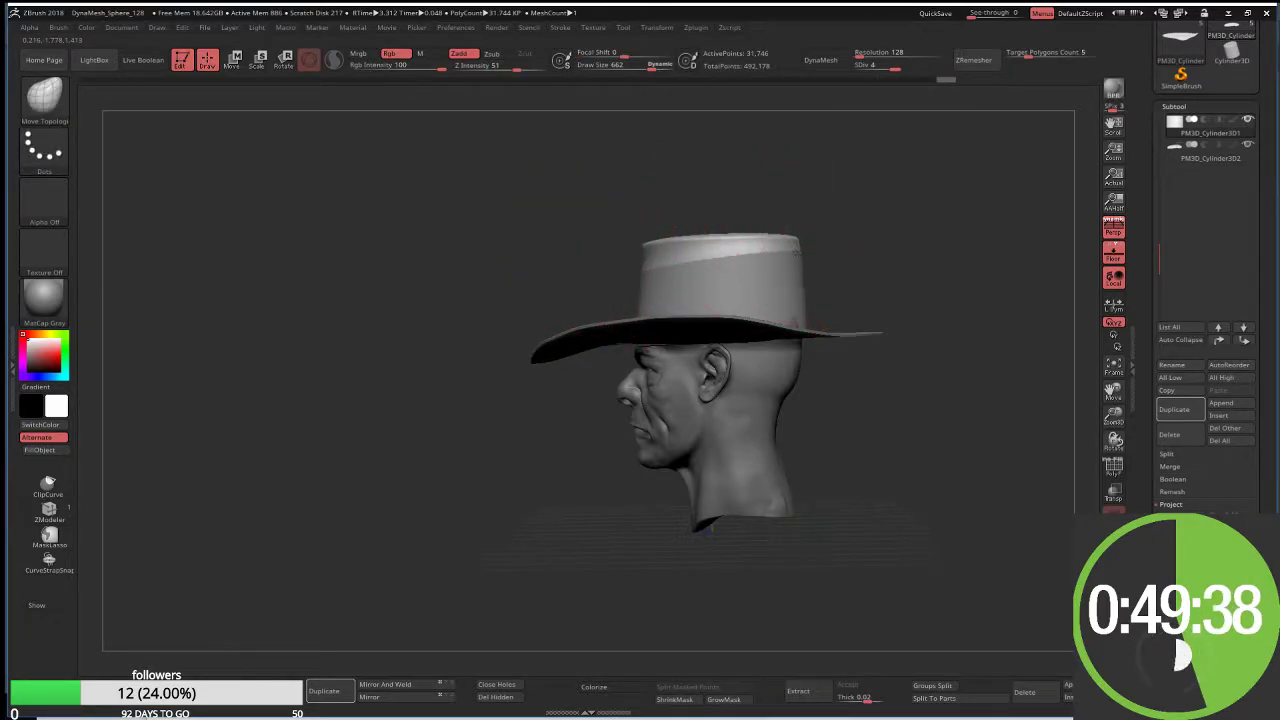
key("shift")
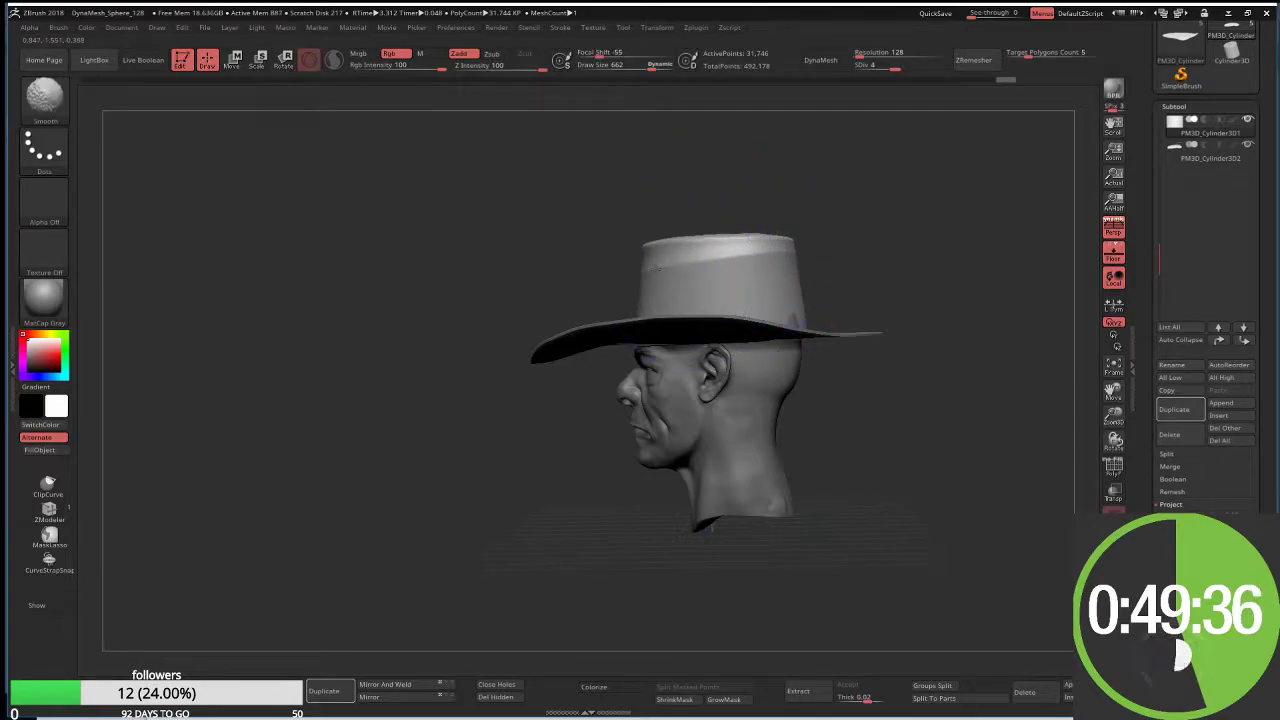
mouse_move(763, 214)
left_mouse_down()
mouse_move(855, 200)
mouse_move(874, 239)
mouse_move(782, 214)
left_mouse_up()
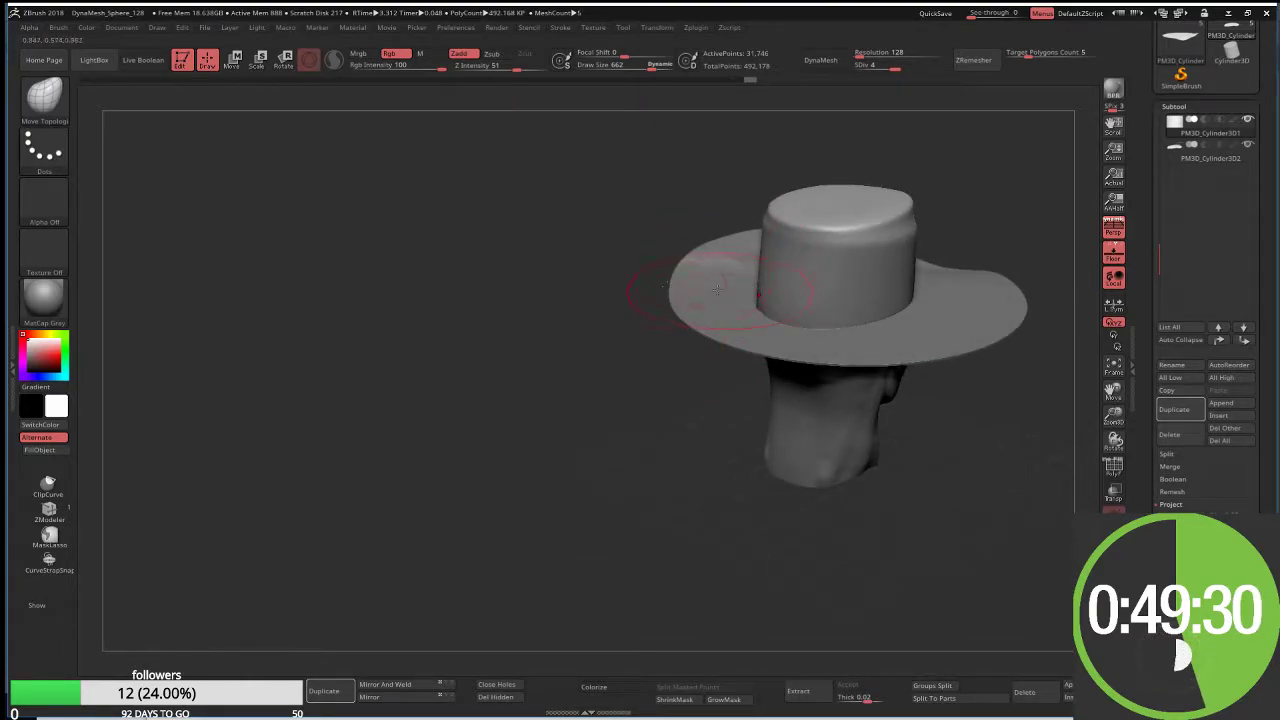
left_click_drag(717, 288, 661, 335)
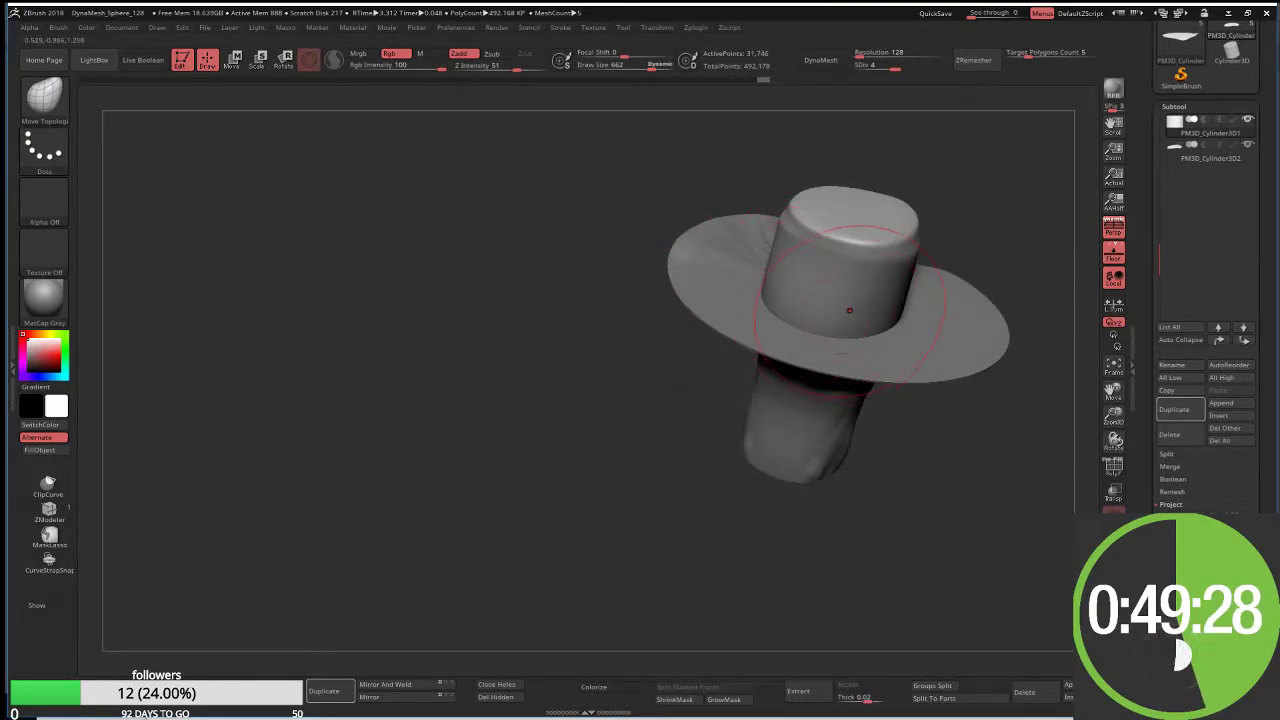
left_click_drag(720, 411, 630, 362)
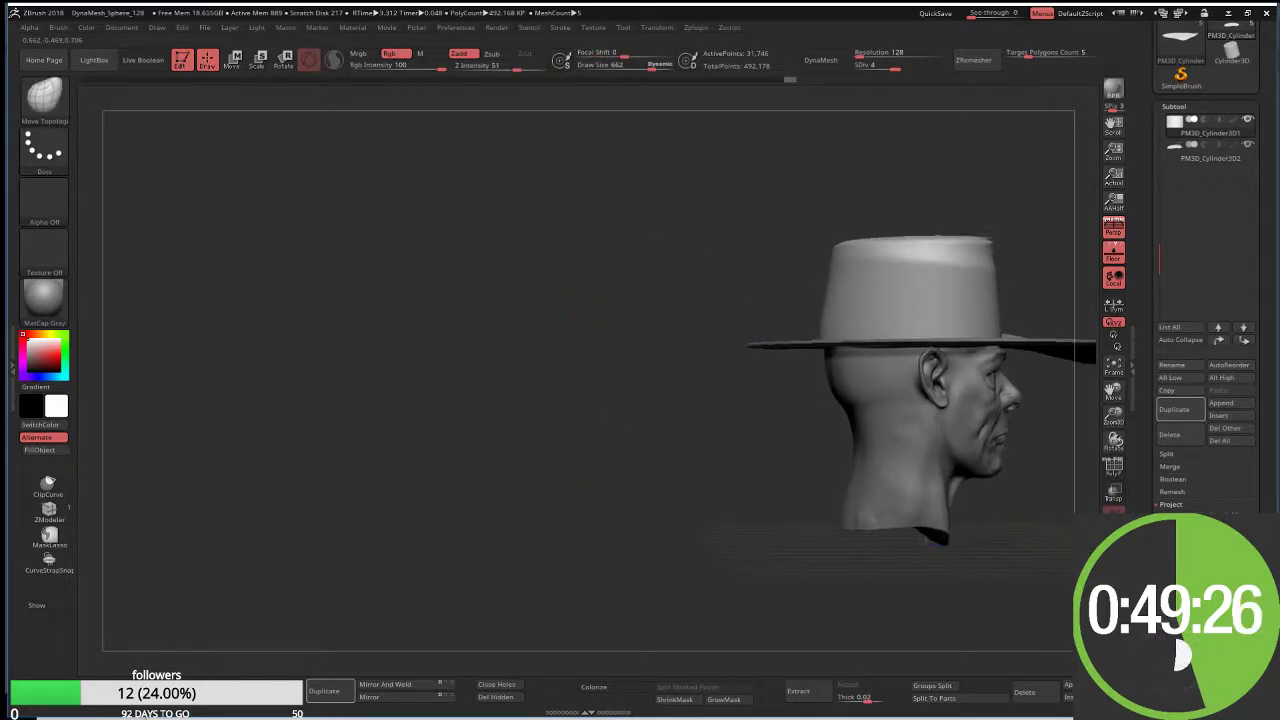
mouse_move(826, 277)
left_mouse_down("alt")
mouse_move(586, 277)
mouse_move(620, 285)
left_mouse_up("alt")
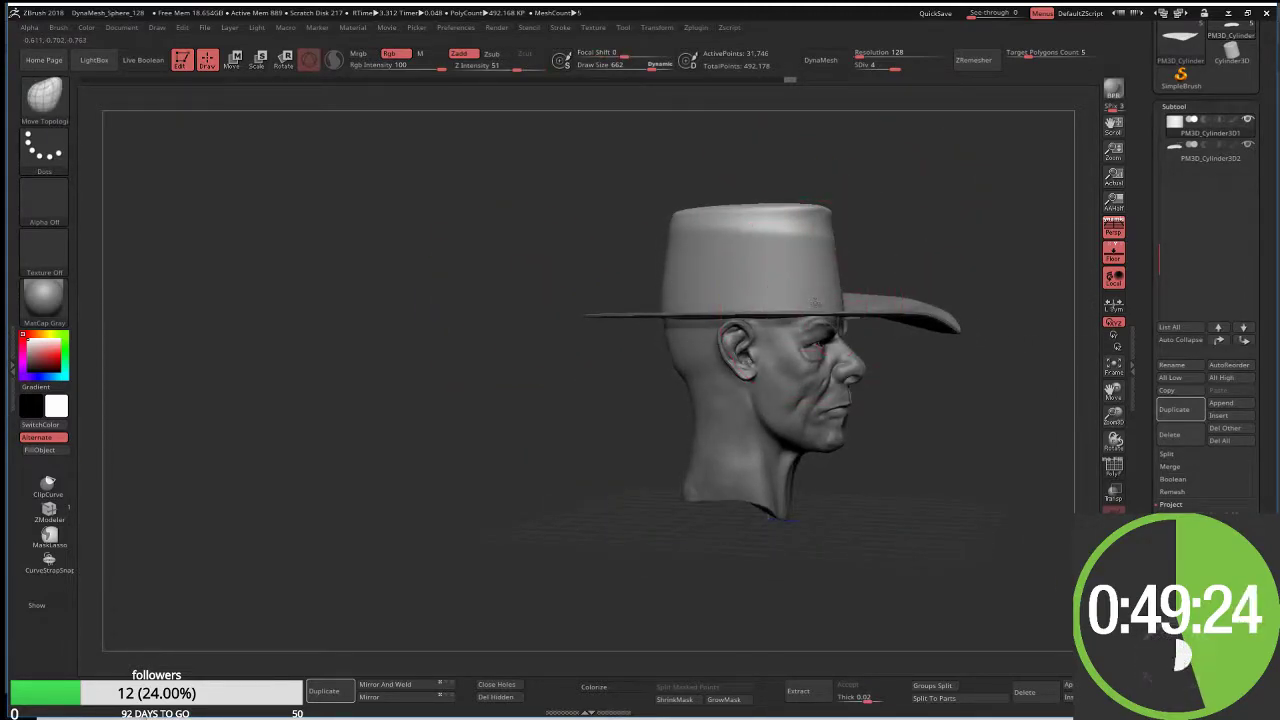
left_click_drag(866, 268, 918, 370)
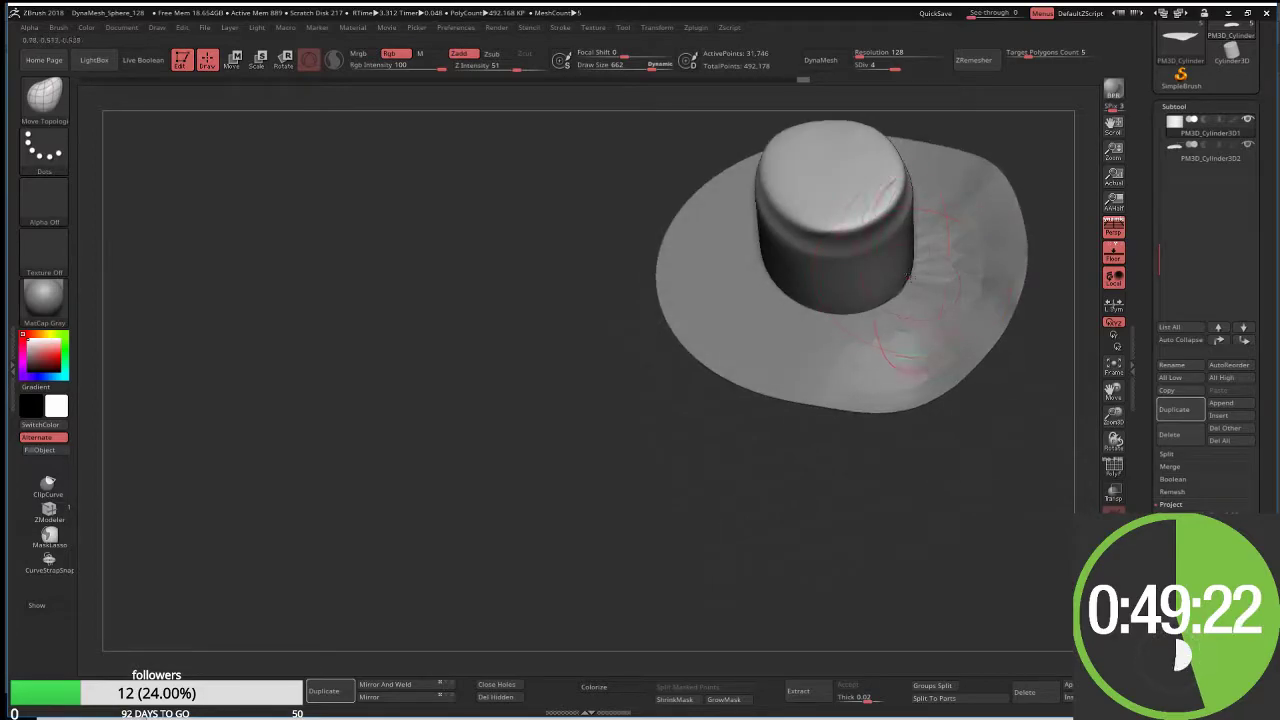
left_click_drag(888, 187, 908, 278)
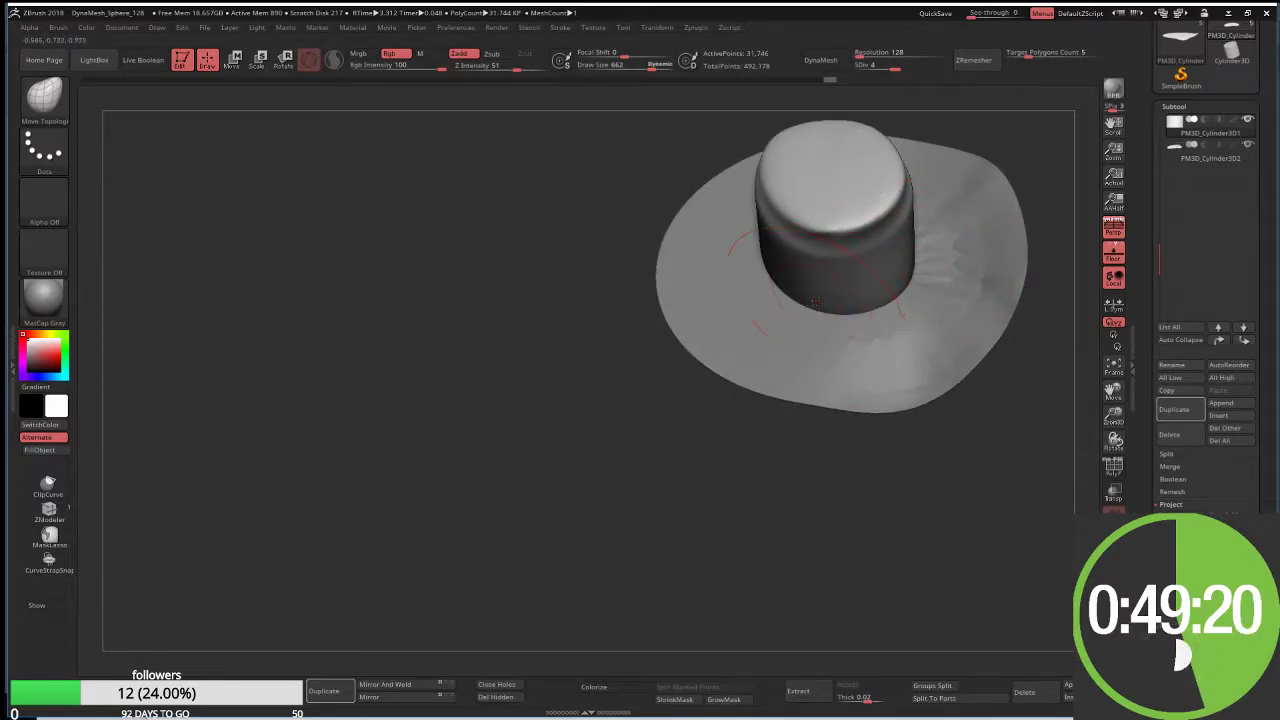
left_click_drag(671, 408, 612, 481, "shift")
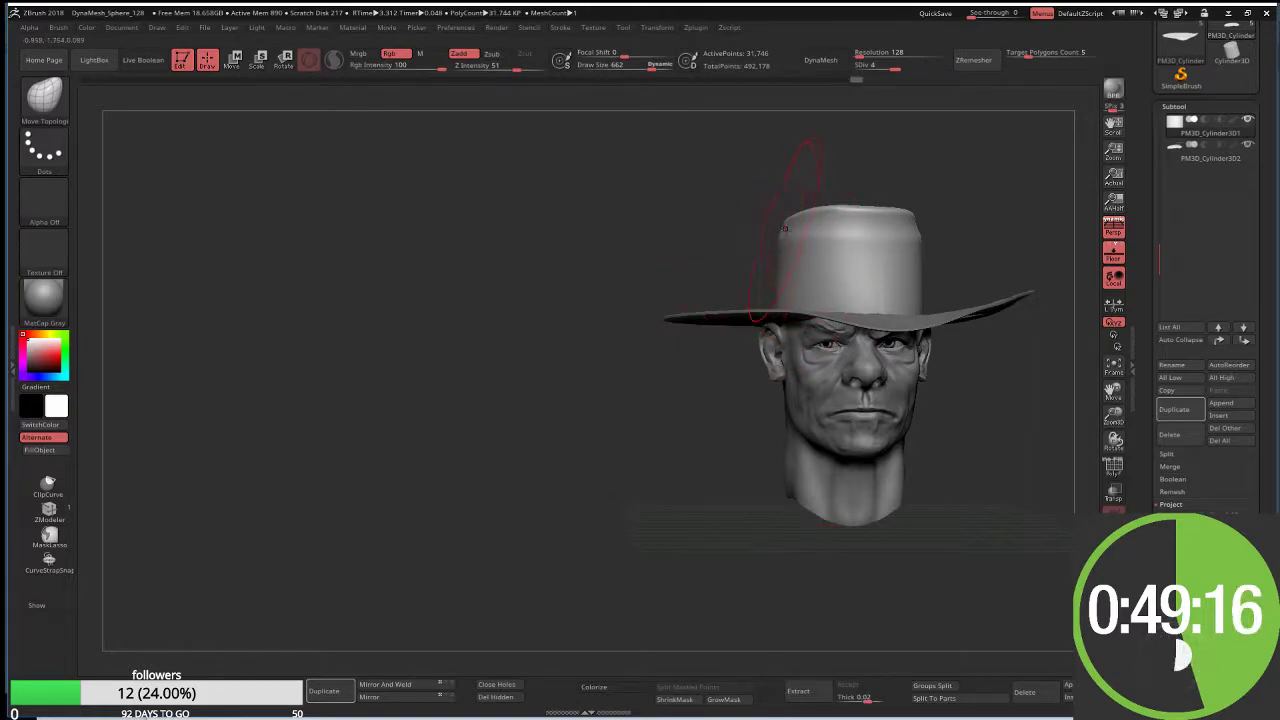
left_click_drag(789, 192, 933, 212)
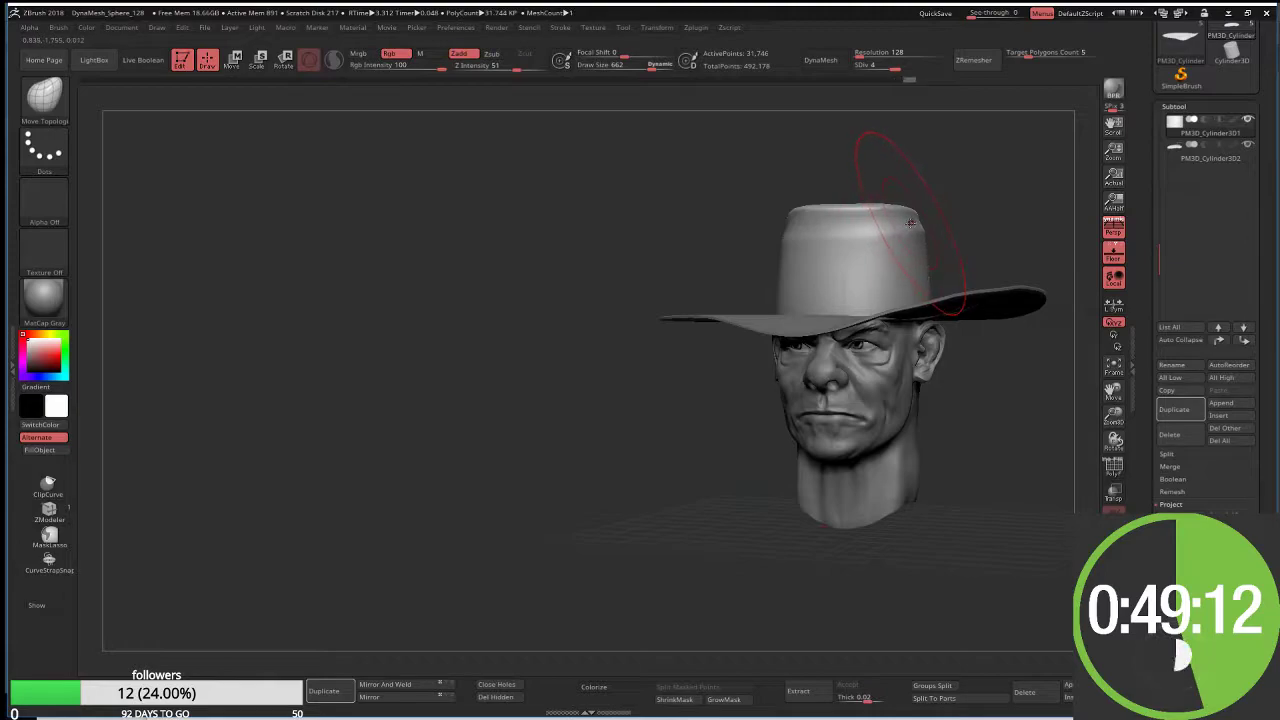
Step: Smooth the hat with a smaller brush and subdivide it to a higher level
key("bracketleft")
key("bracketleft")
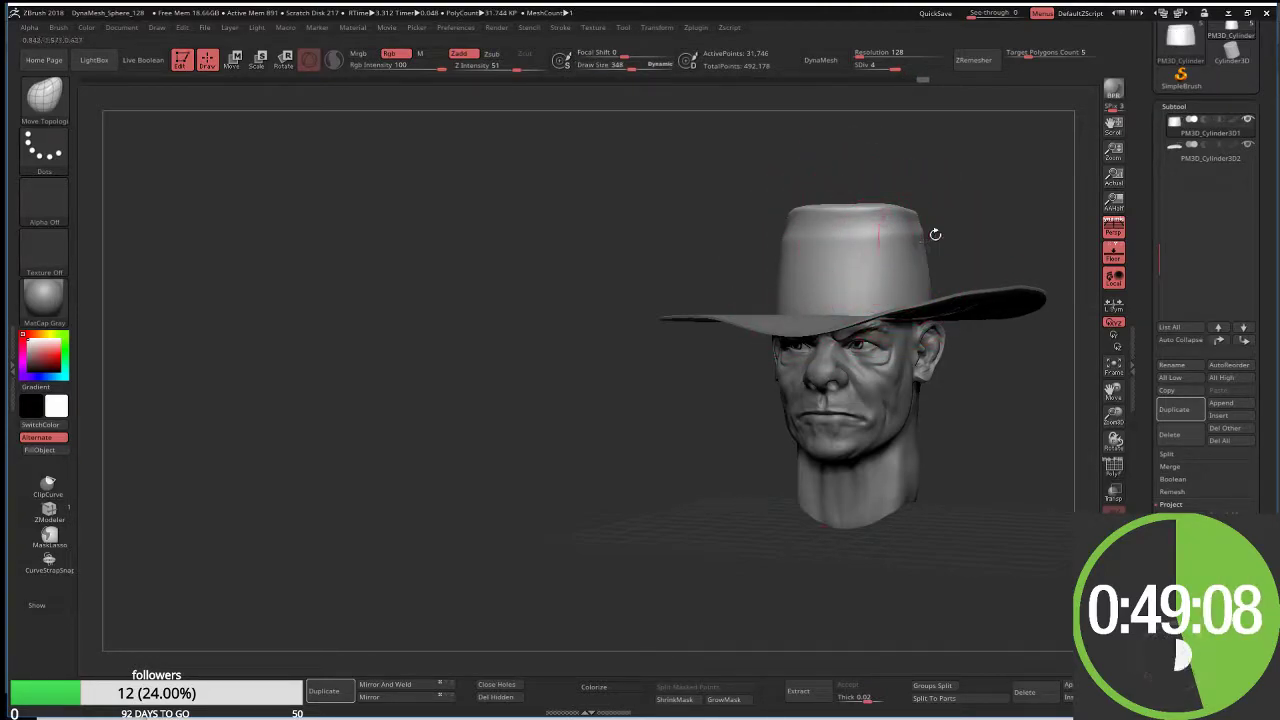
left_click_drag(935, 234, 936, 248)
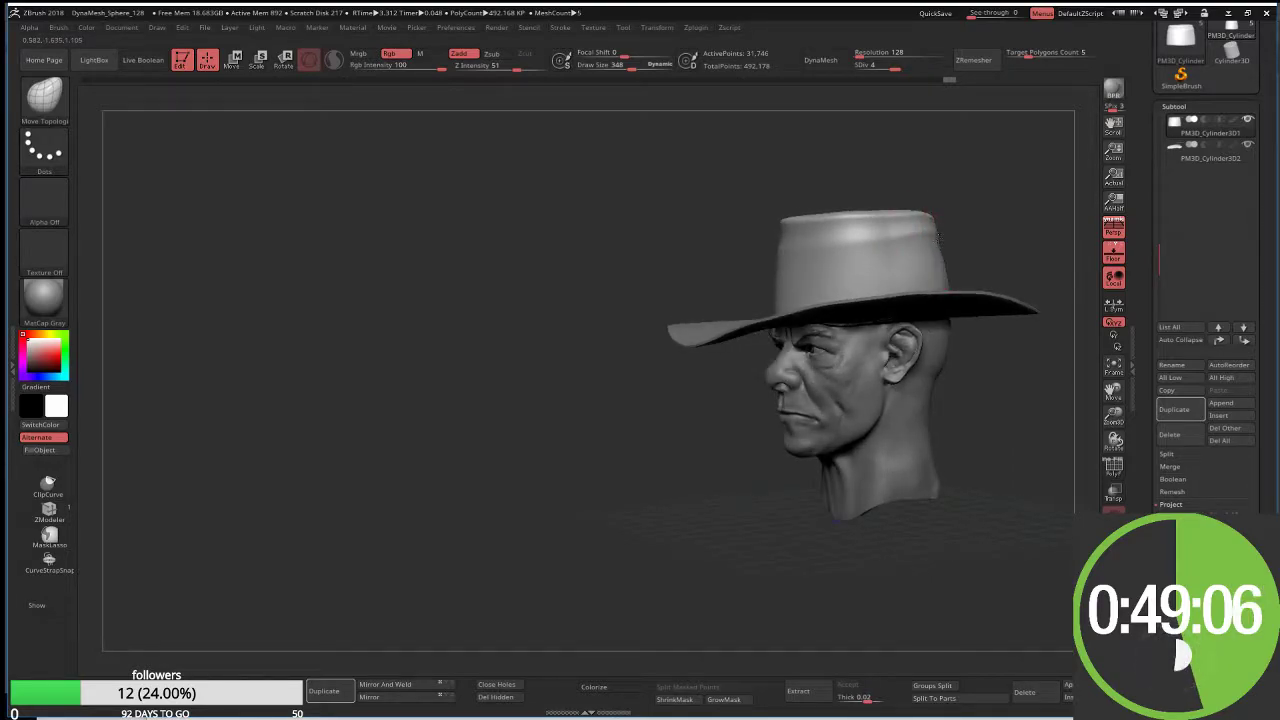
mouse_move(737, 251)
left_mouse_down()
mouse_move(745, 275)
mouse_move(843, 241)
mouse_move(825, 245)
left_mouse_up()
key("shift")
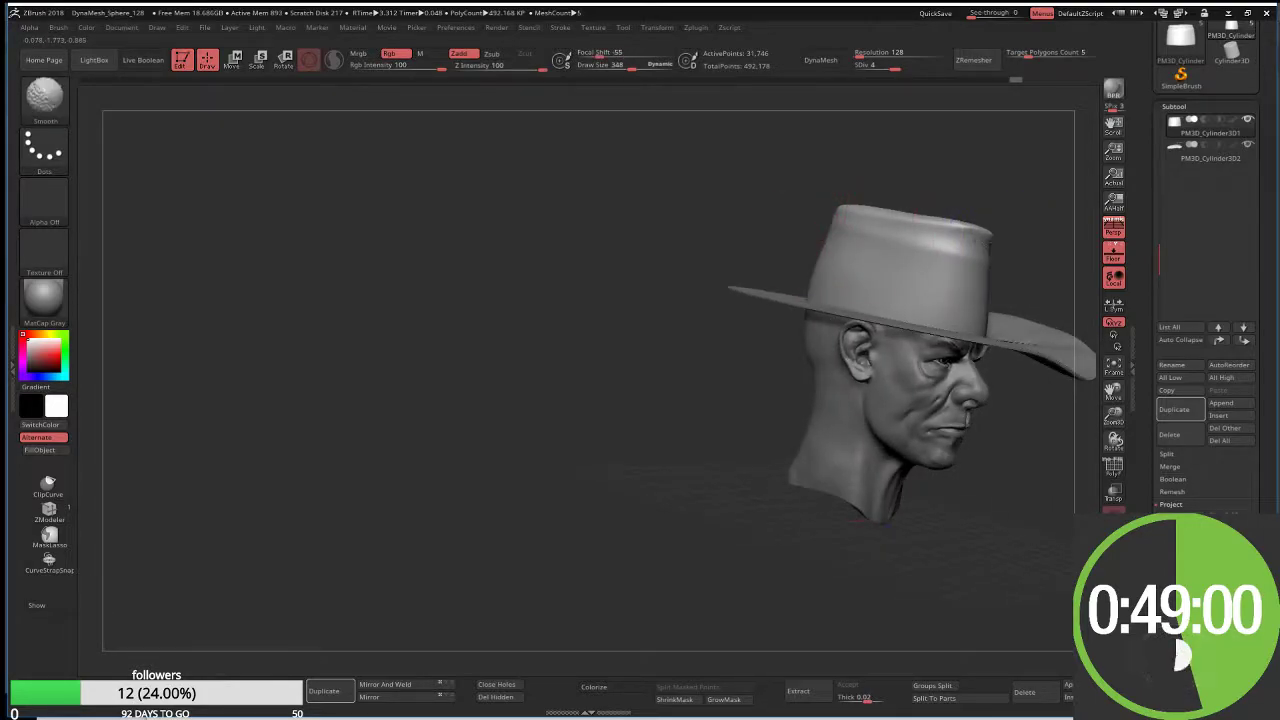
key("bracketright")
key("bracketright")
key("bracketright")
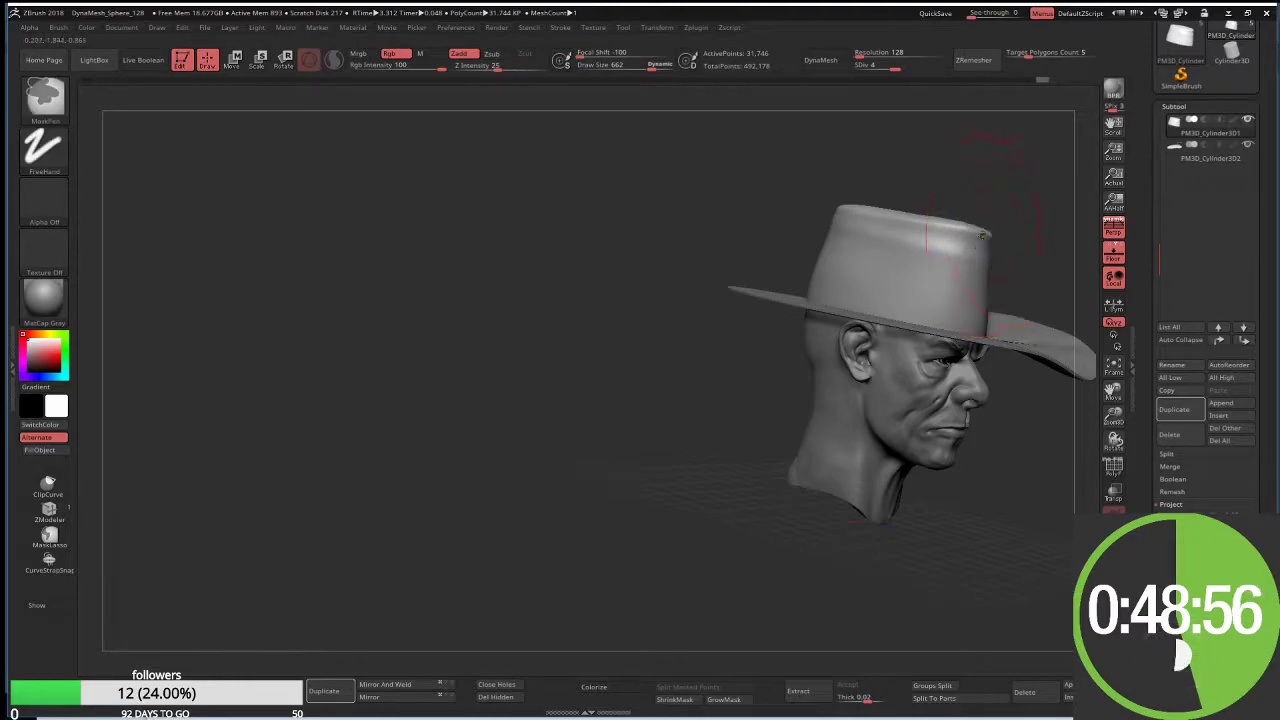
right_click_drag(930, 230, 883, 211, "ctrl")
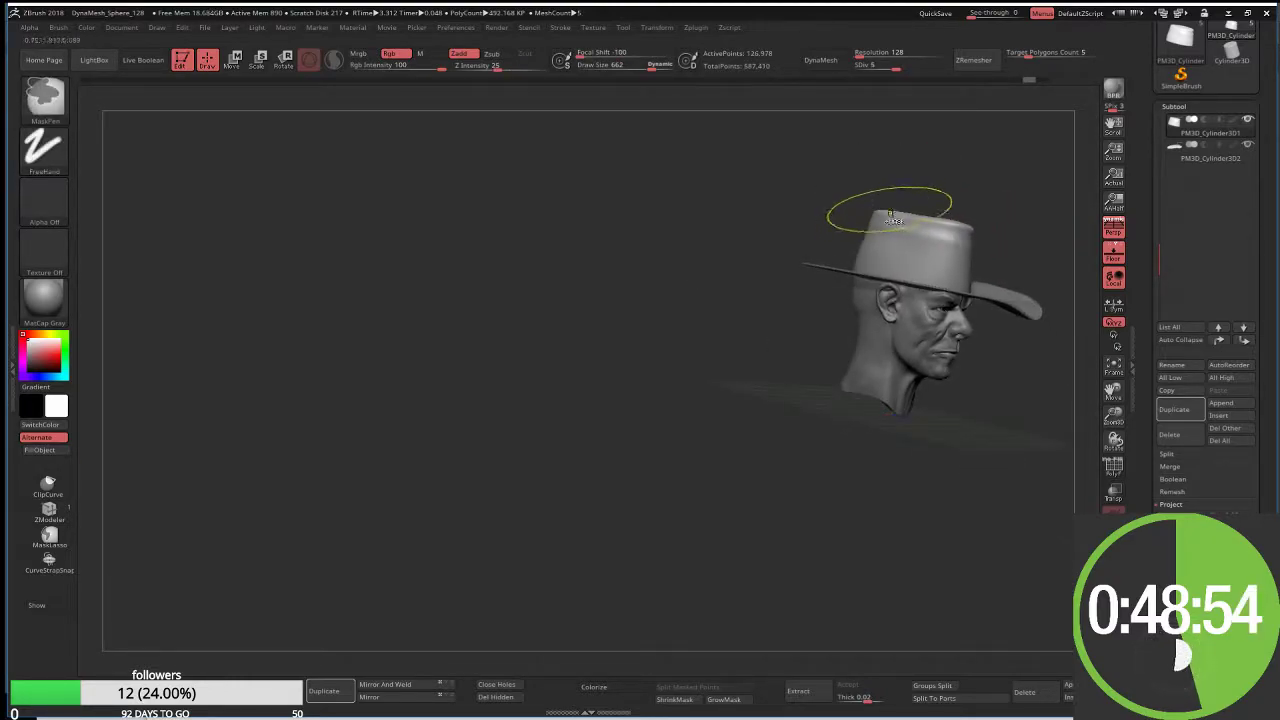
key("d")
key("d")
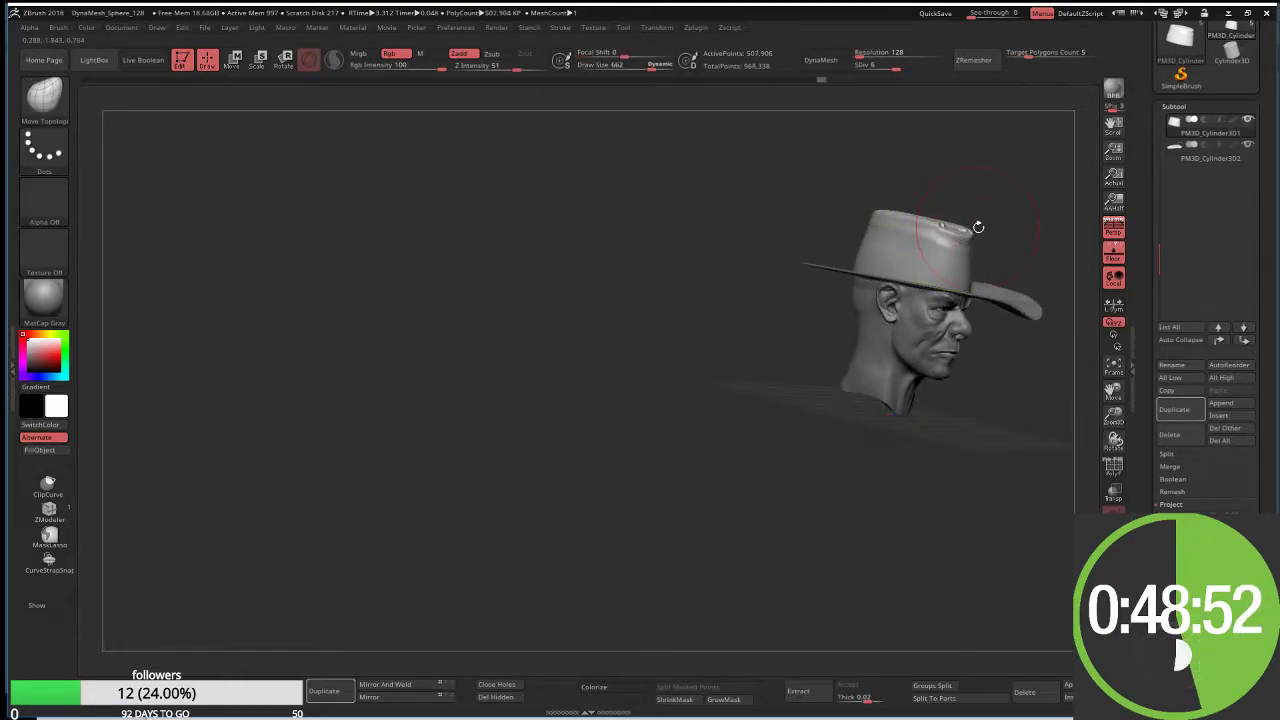
mouse_move(989, 206)
left_mouse_down()
mouse_move(914, 187)
mouse_move(745, 300)
mouse_move(730, 277)
left_mouse_up()
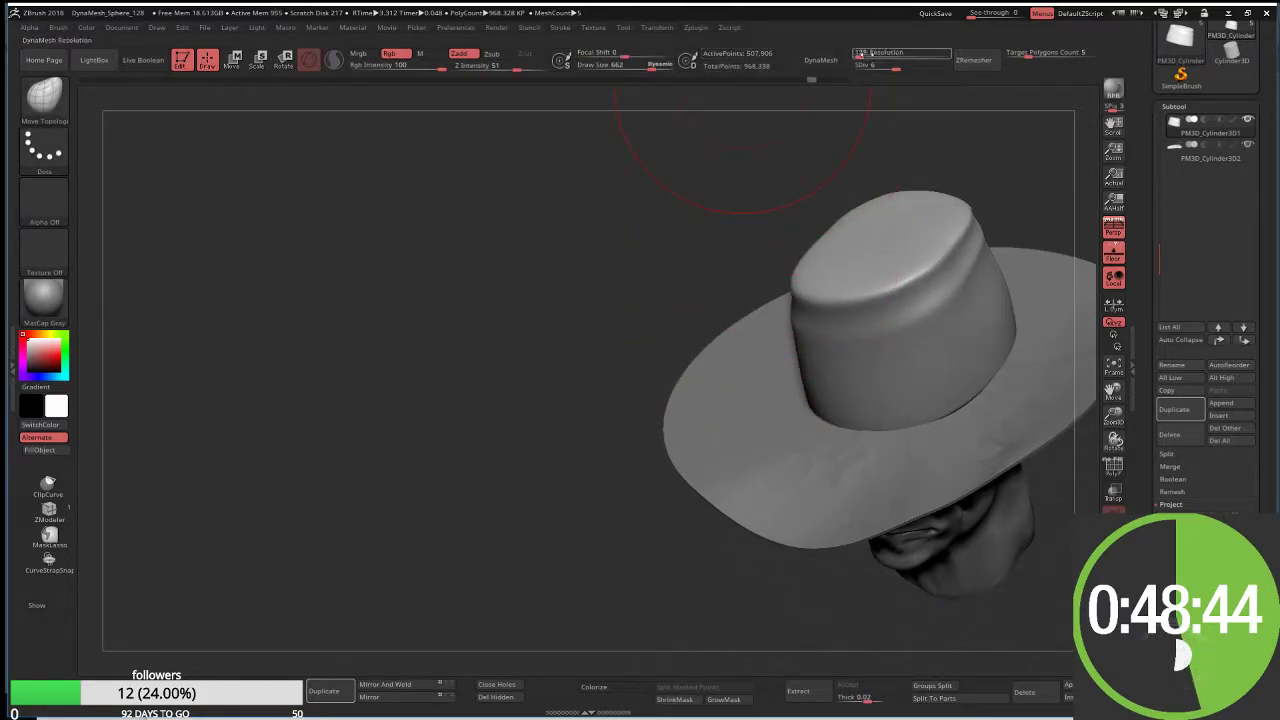
Step: DynaMesh the hat crown with frozen subdivisions, then select the brim subtool
left_click(824, 62)
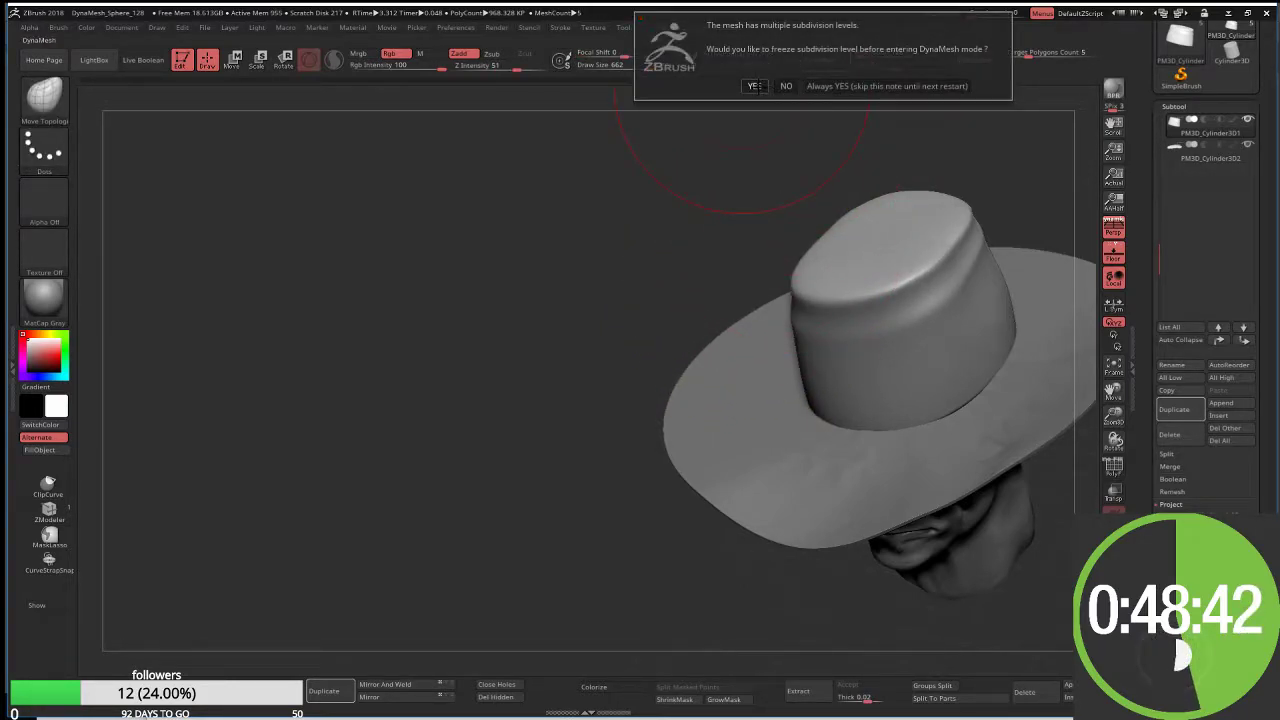
left_click(755, 86)
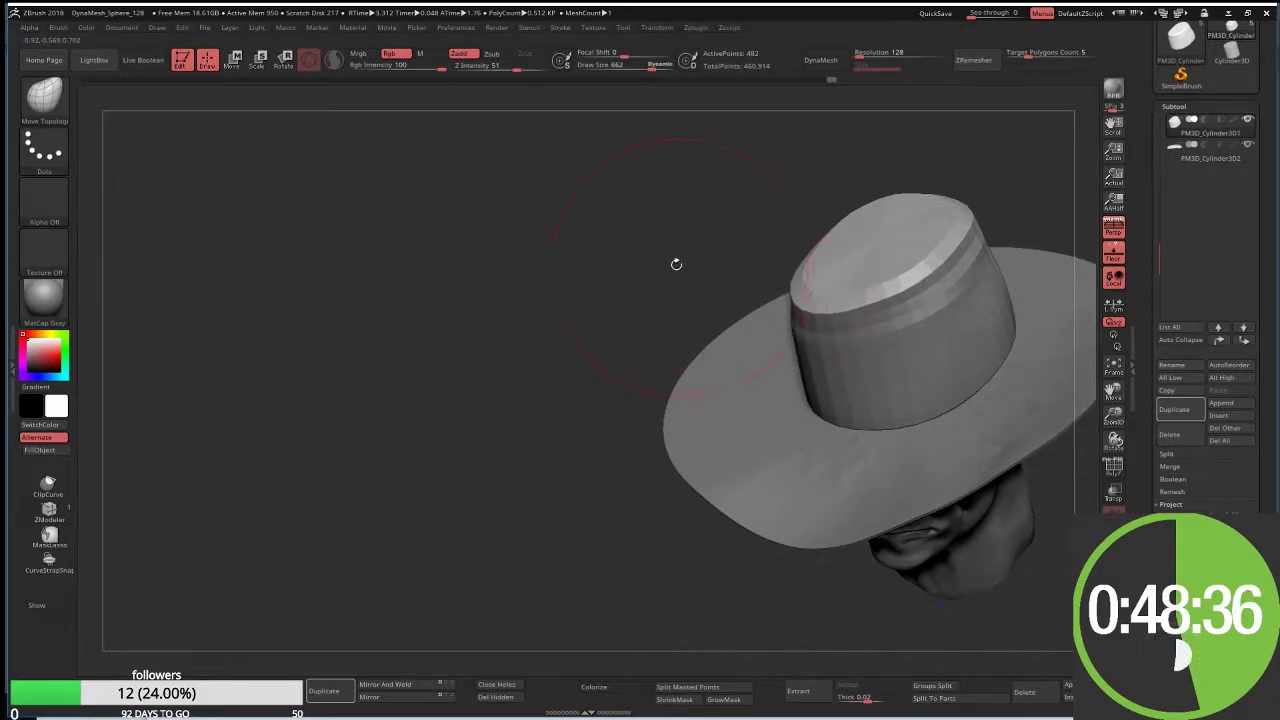
mouse_move(676, 264)
left_mouse_down()
mouse_move(892, 273)
mouse_move(808, 297)
left_mouse_up()
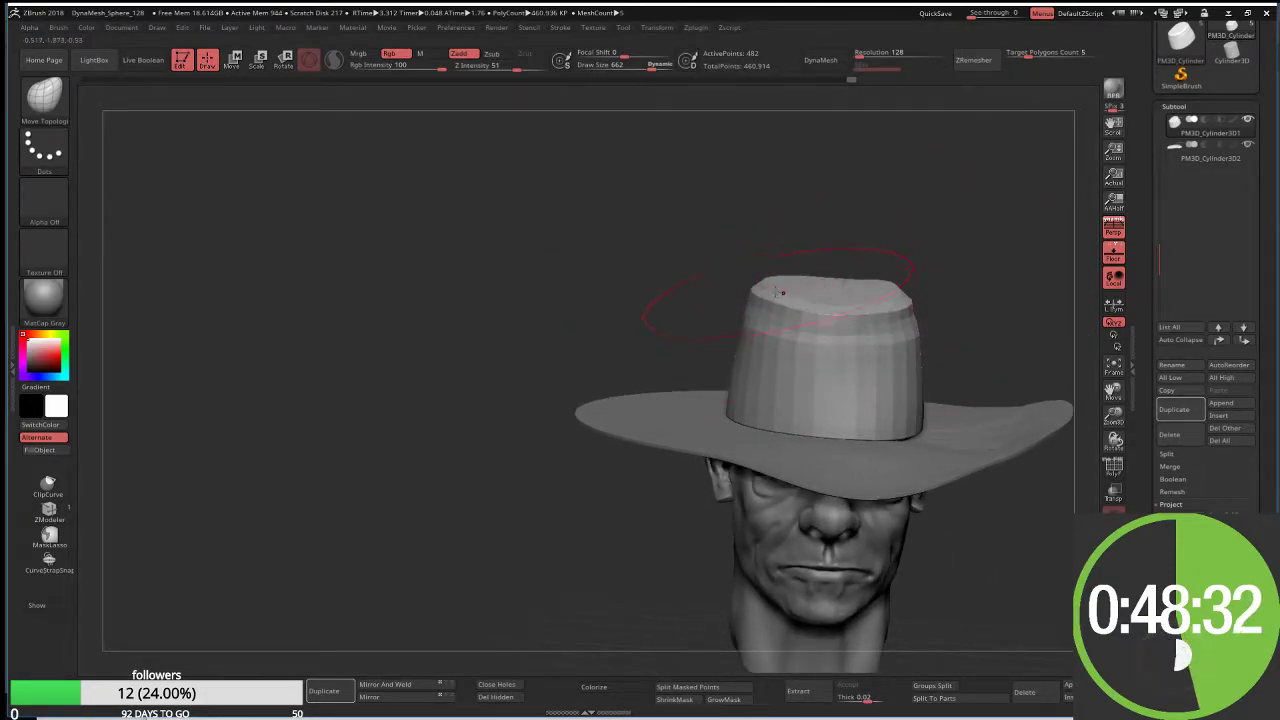
mouse_move(760, 260)
left_mouse_down()
mouse_move(694, 249)
mouse_move(606, 366)
left_mouse_up()
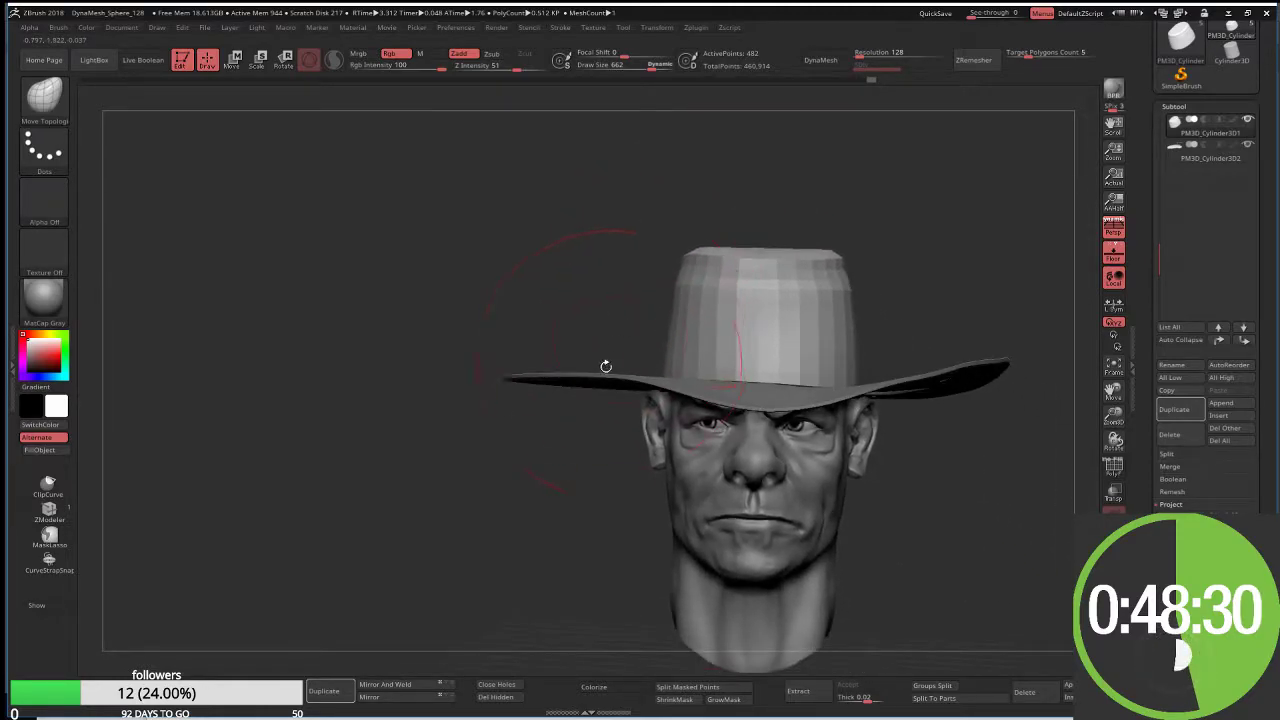
left_click(538, 375, "alt")
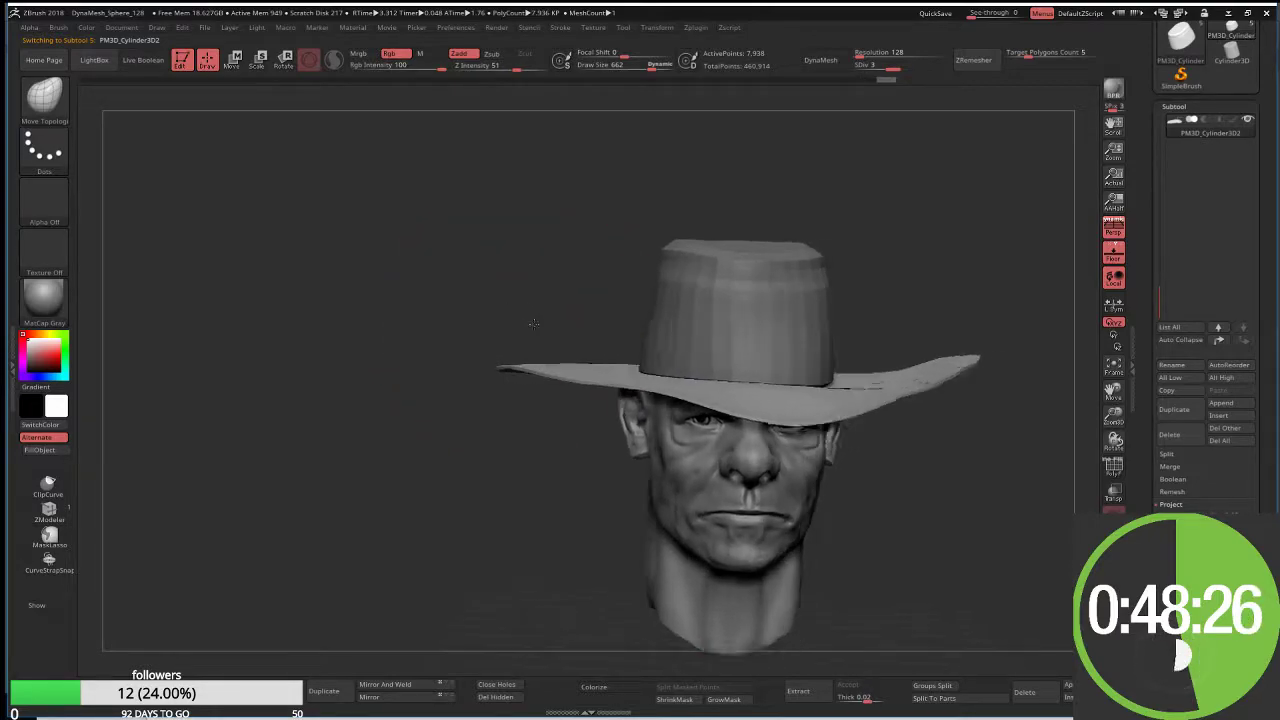
Step: DynaMesh the brim from a front view without freezing subdivisions
left_click_drag(512, 366, 545, 362)
key("s")
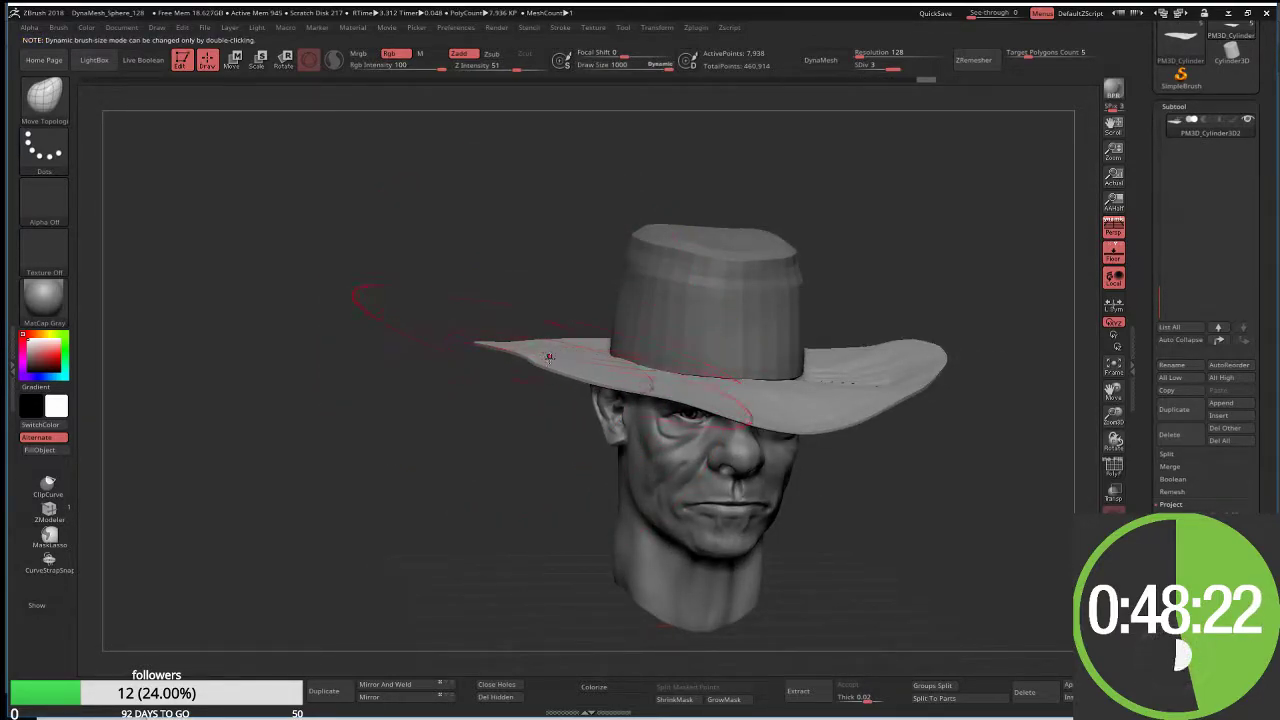
mouse_move(520, 300)
left_mouse_down("shift")
mouse_move(517, 278)
mouse_move(665, 348)
left_mouse_up("shift")
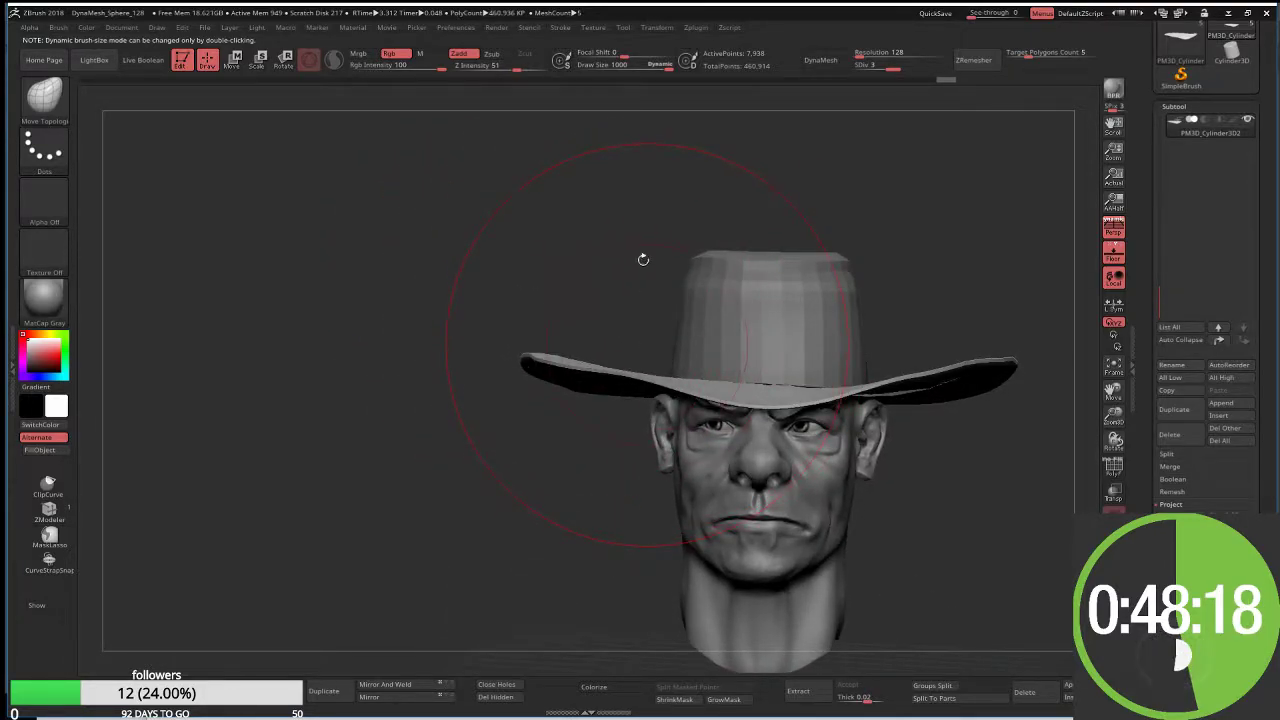
left_click(822, 62)
left_click(782, 87)
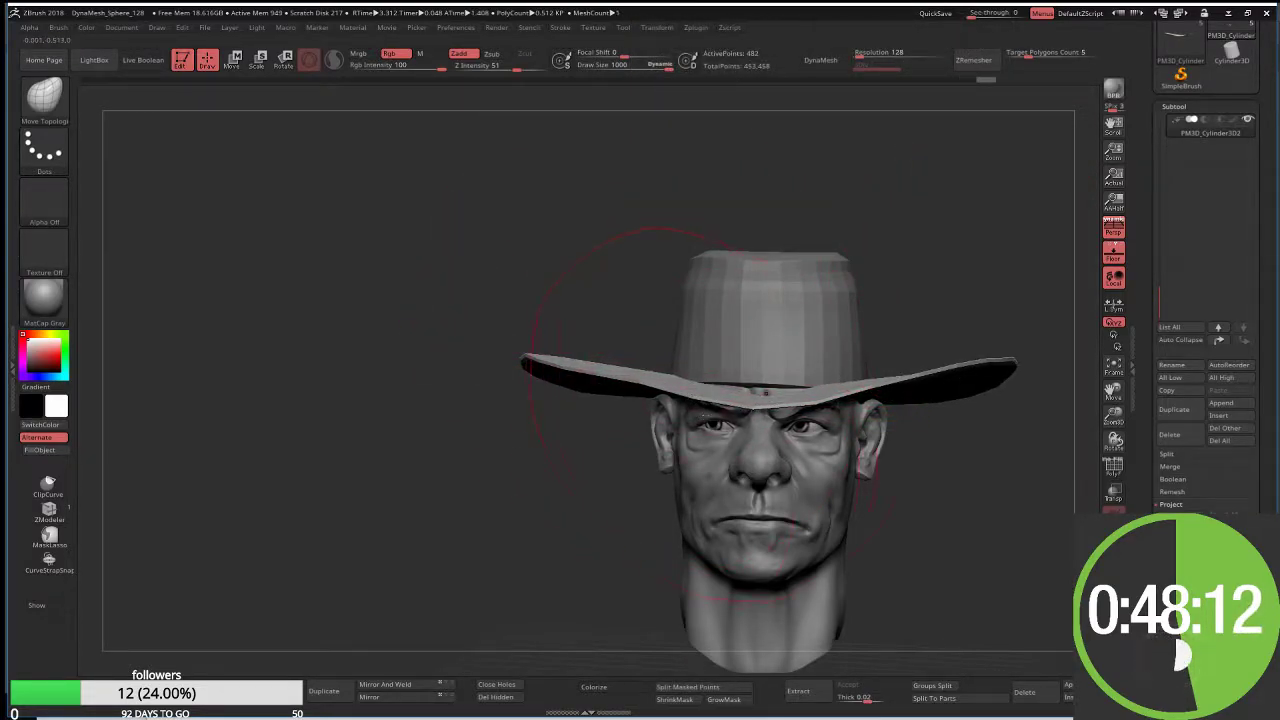
Step: Bend the right brim side down, pull the left and front edges down, and raise the brim beside the crown
mouse_move(805, 415)
left_mouse_down()
mouse_move(930, 378)
mouse_move(638, 412)
left_mouse_up()
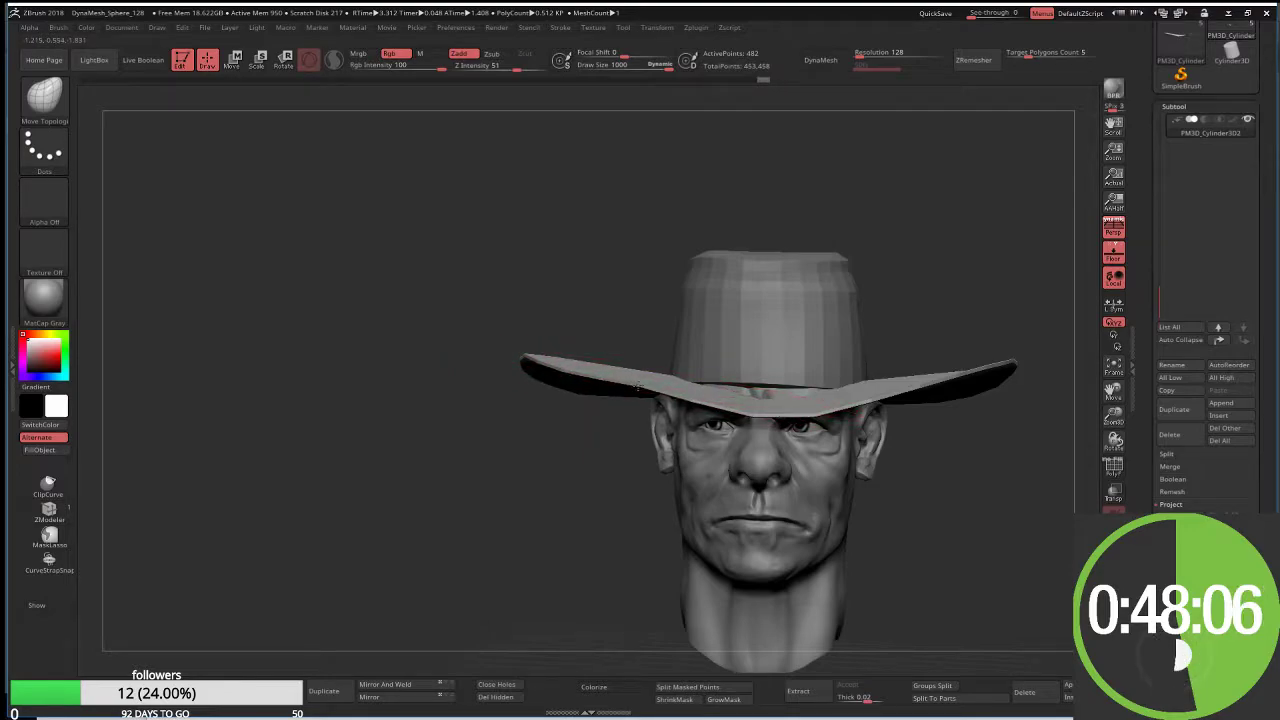
left_click_drag(530, 368, 414, 349)
mouse_move(544, 477)
left_mouse_down()
mouse_move(601, 482)
mouse_move(636, 428)
mouse_move(780, 383)
left_mouse_up()
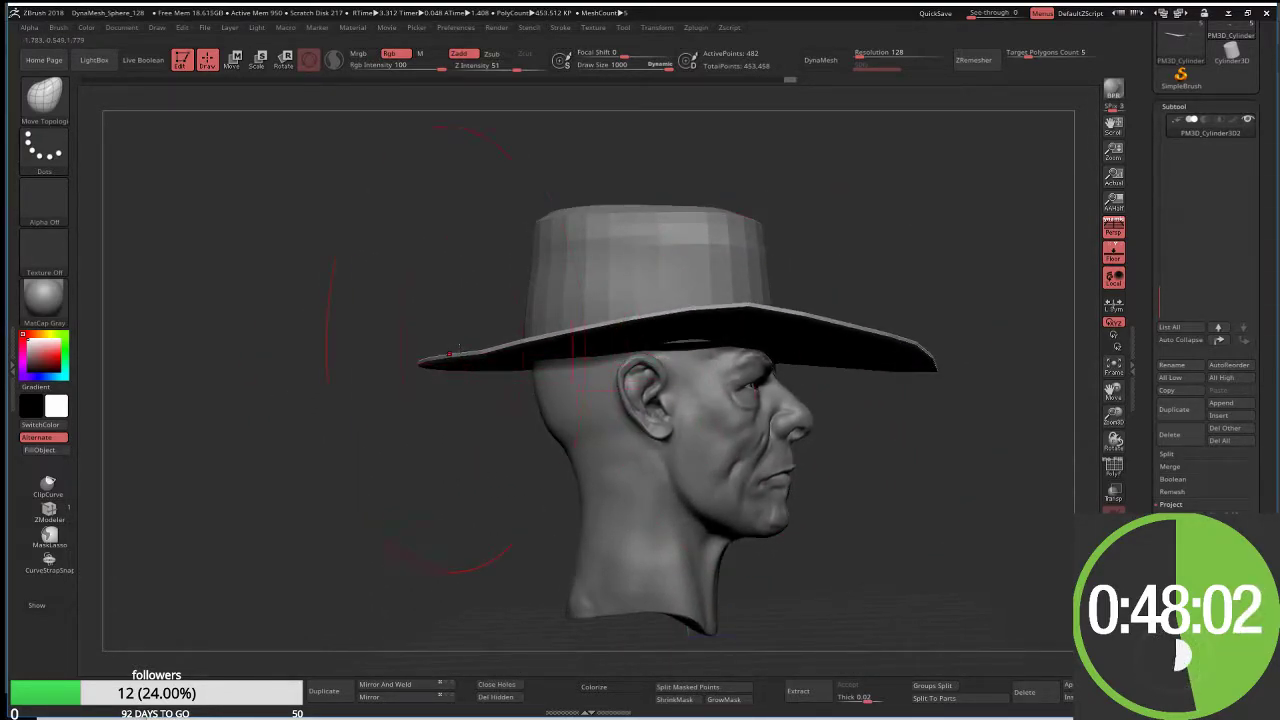
mouse_move(449, 354)
left_mouse_down()
mouse_move(429, 386)
mouse_move(528, 363)
mouse_move(336, 354)
mouse_move(330, 378)
left_mouse_up()
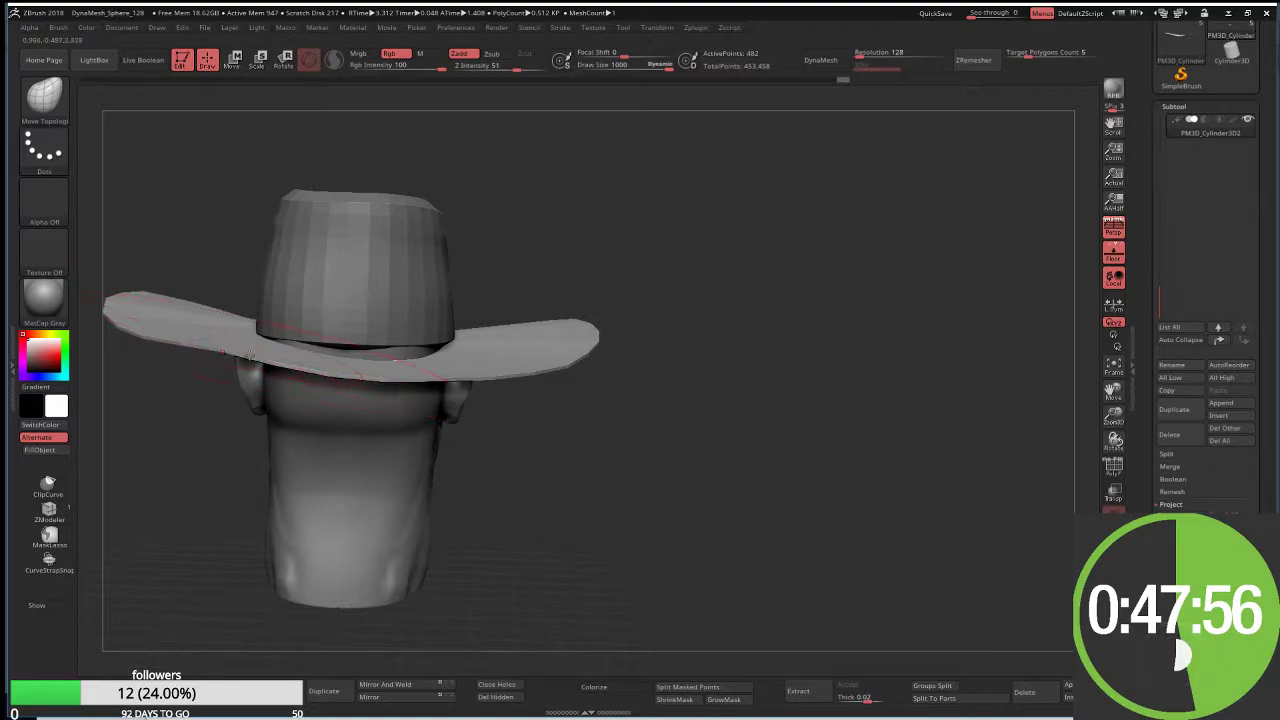
mouse_move(250, 358)
left_mouse_down()
mouse_move(201, 372)
mouse_move(320, 380)
left_mouse_up()
left_click_drag(200, 375, 480, 395)
mouse_move(260, 385)
left_mouse_down()
mouse_move(500, 400)
mouse_move(469, 429)
mouse_move(590, 332)
left_mouse_up()
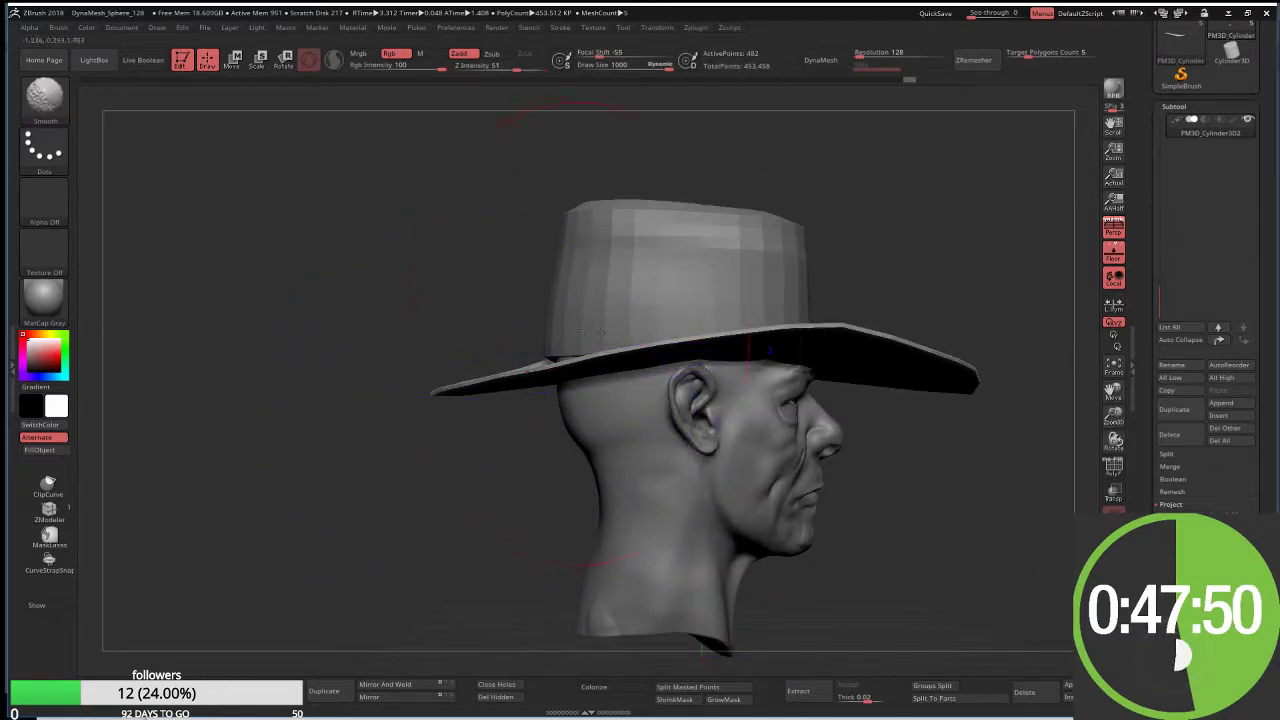
left_click_drag(665, 350, 667, 320)
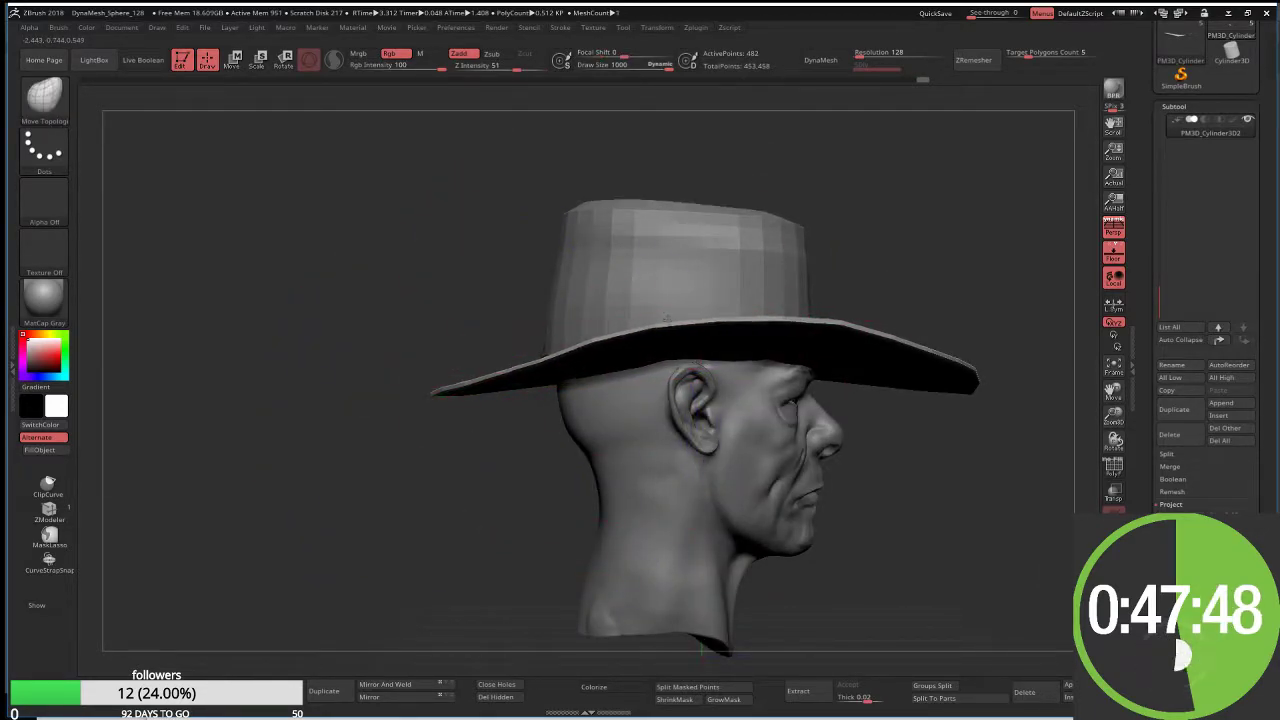
Step: Turn on PolyF to show the brim's polygon wireframe from the front
mouse_move(877, 206)
left_mouse_down()
mouse_move(550, 171)
mouse_move(547, 217)
left_mouse_up()
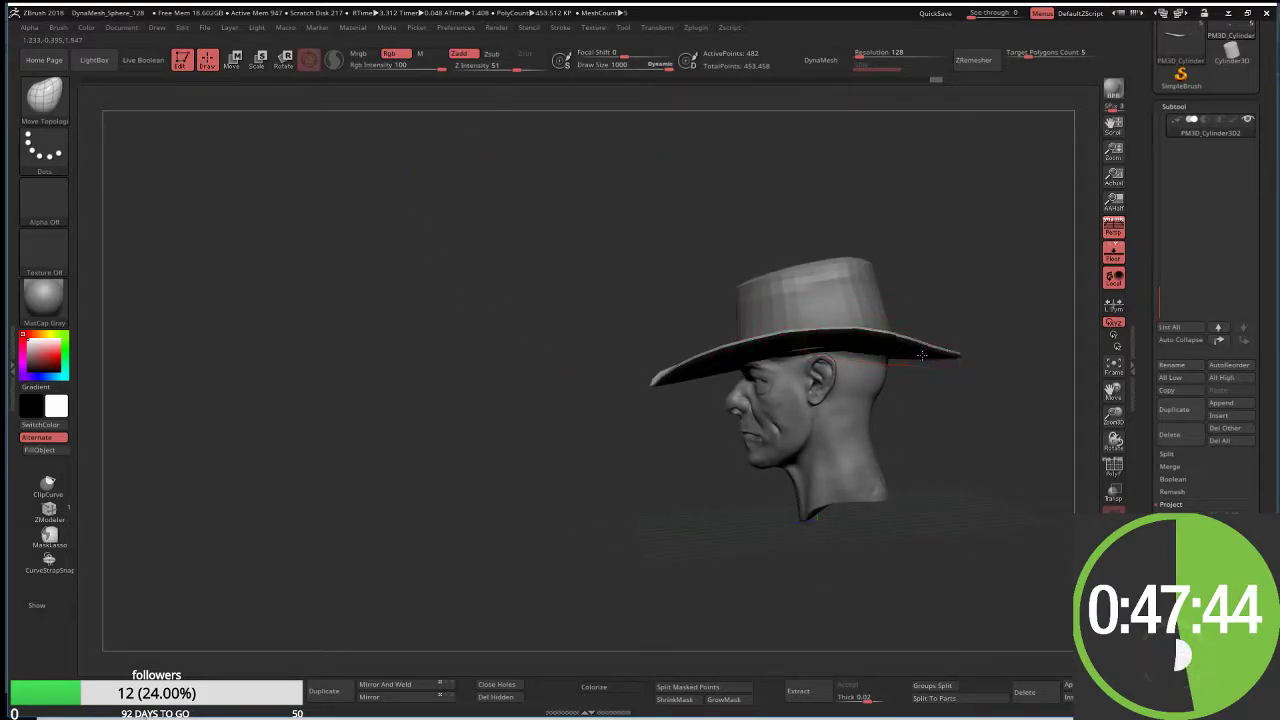
left_click_drag(958, 361, 968, 366)
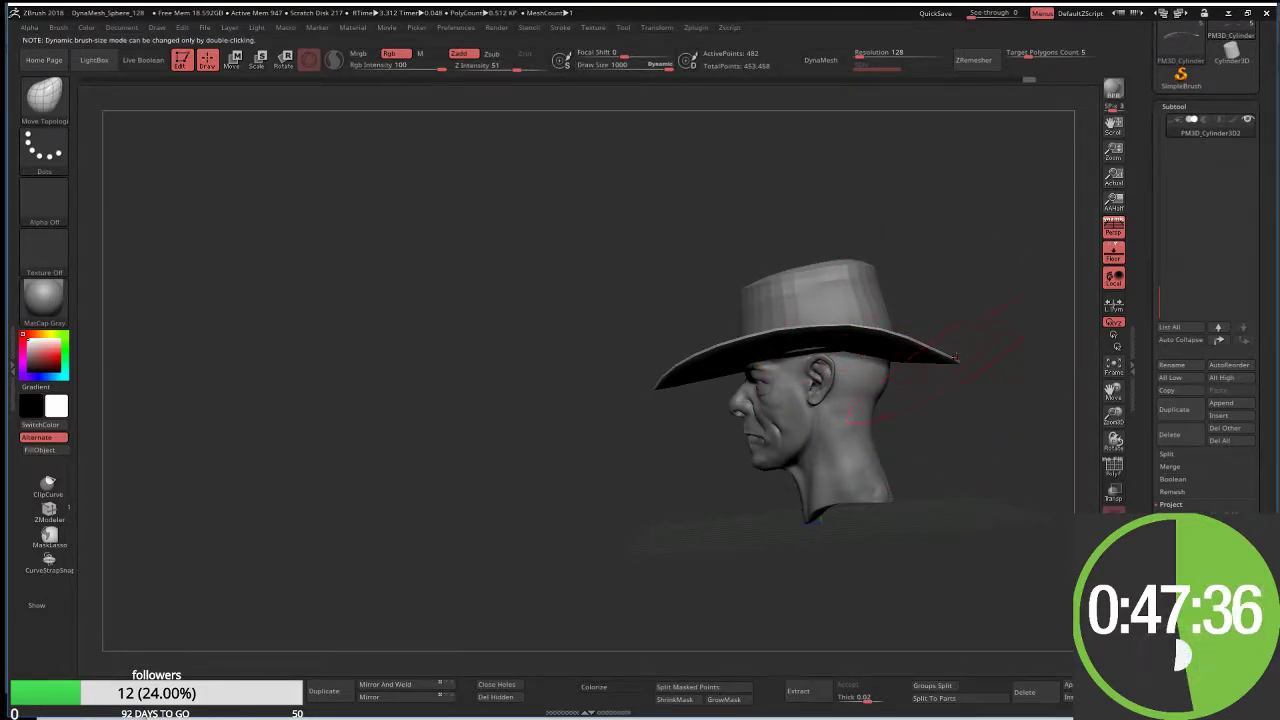
right_click_drag(956, 357, 1012, 353)
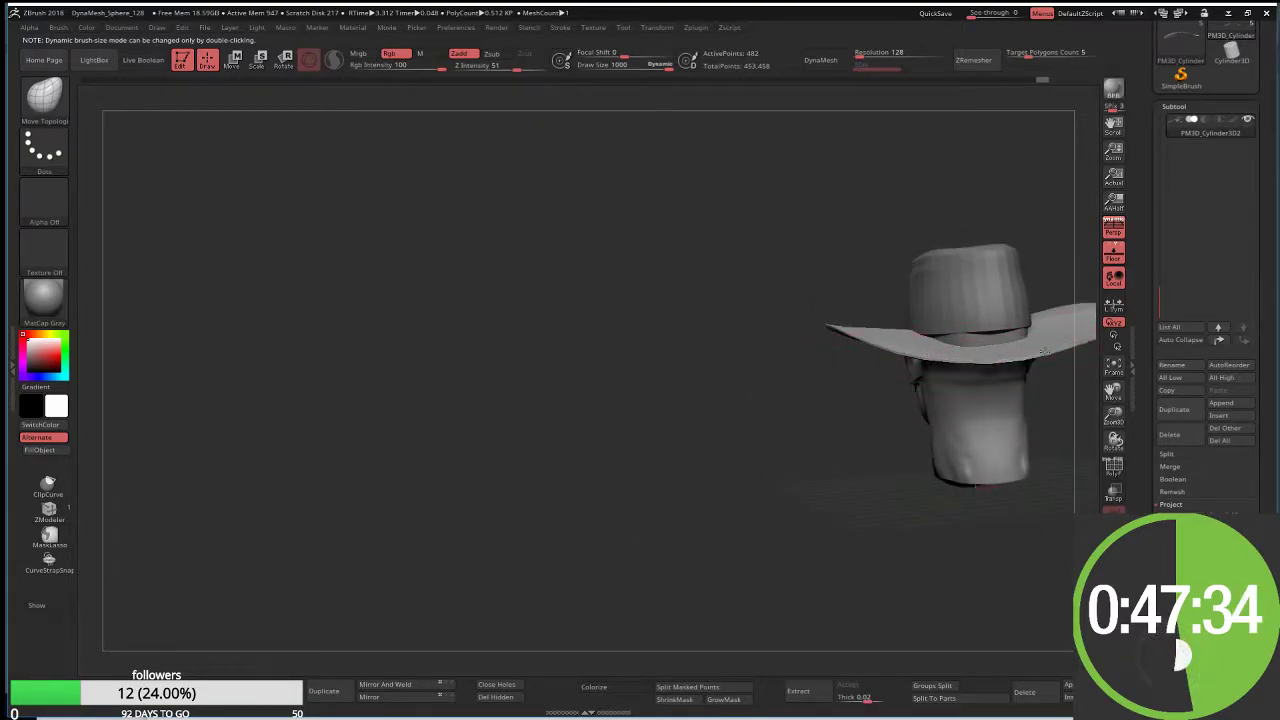
left_click(1115, 467)
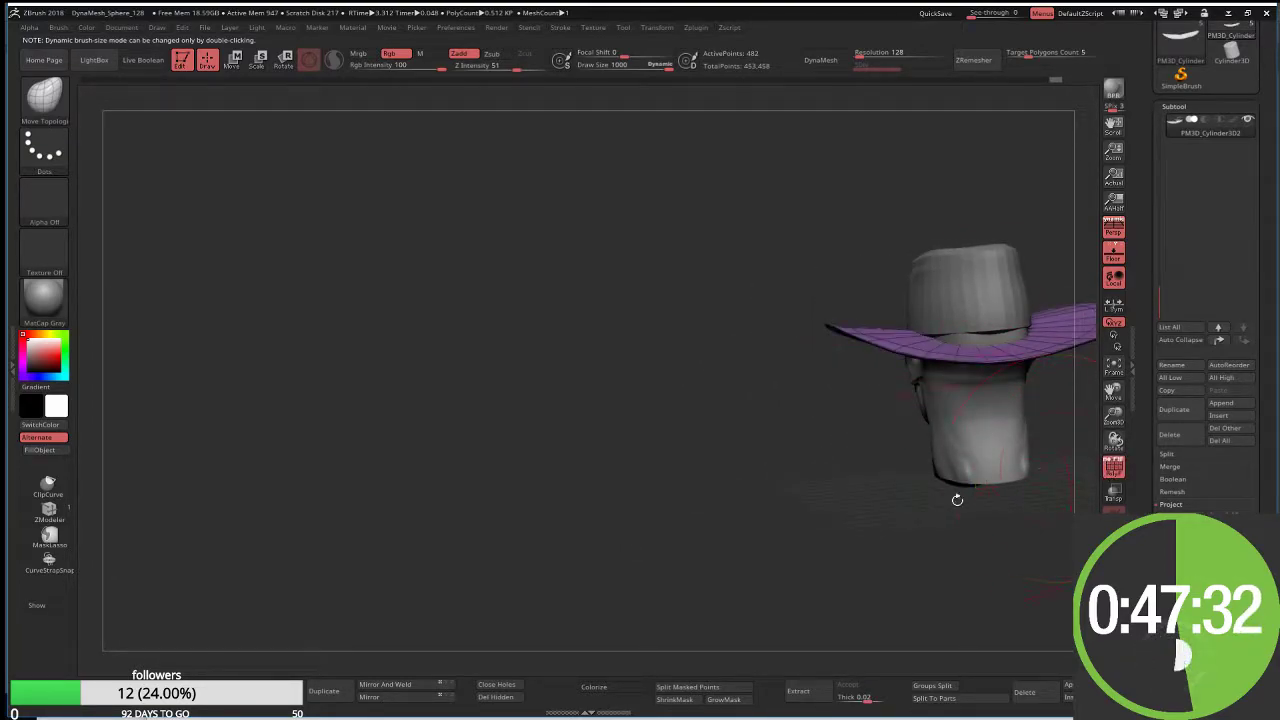
left_click_drag(957, 499, 943, 520)
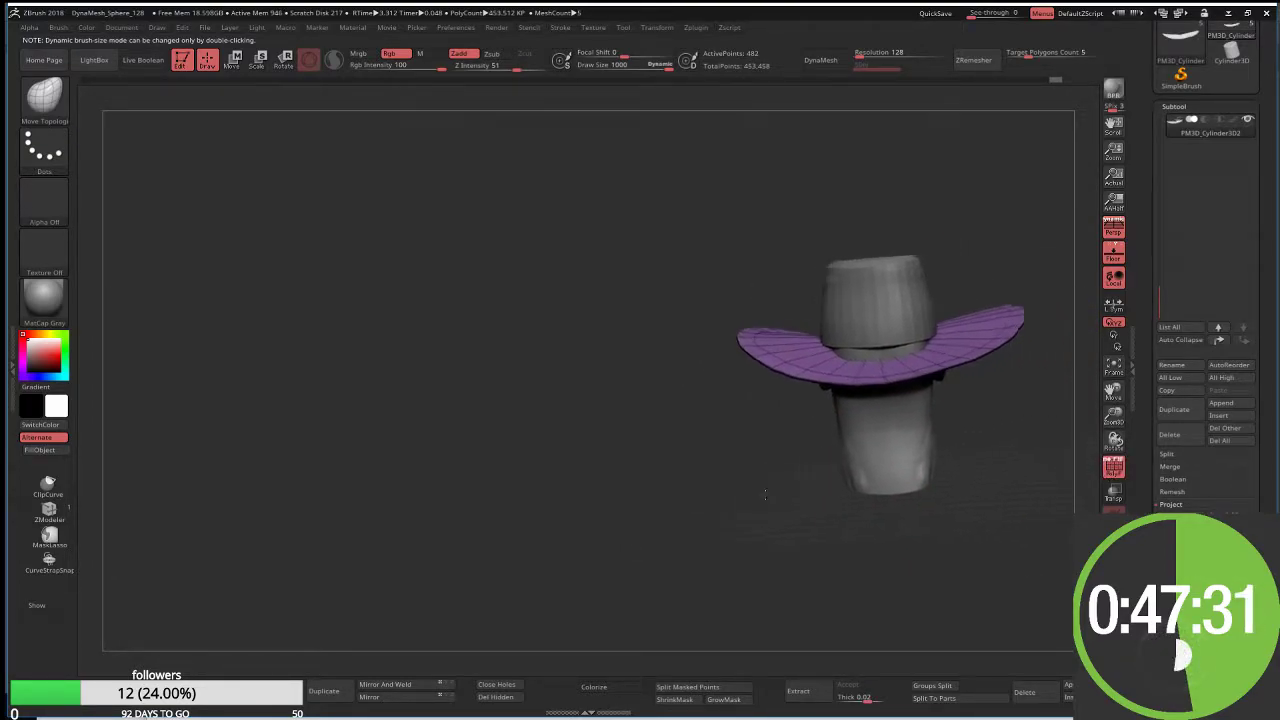
Step: Re-DynaMesh the brim and reshape where the crown meets it
left_click(822, 62)
left_click_drag(674, 254, 740, 250)
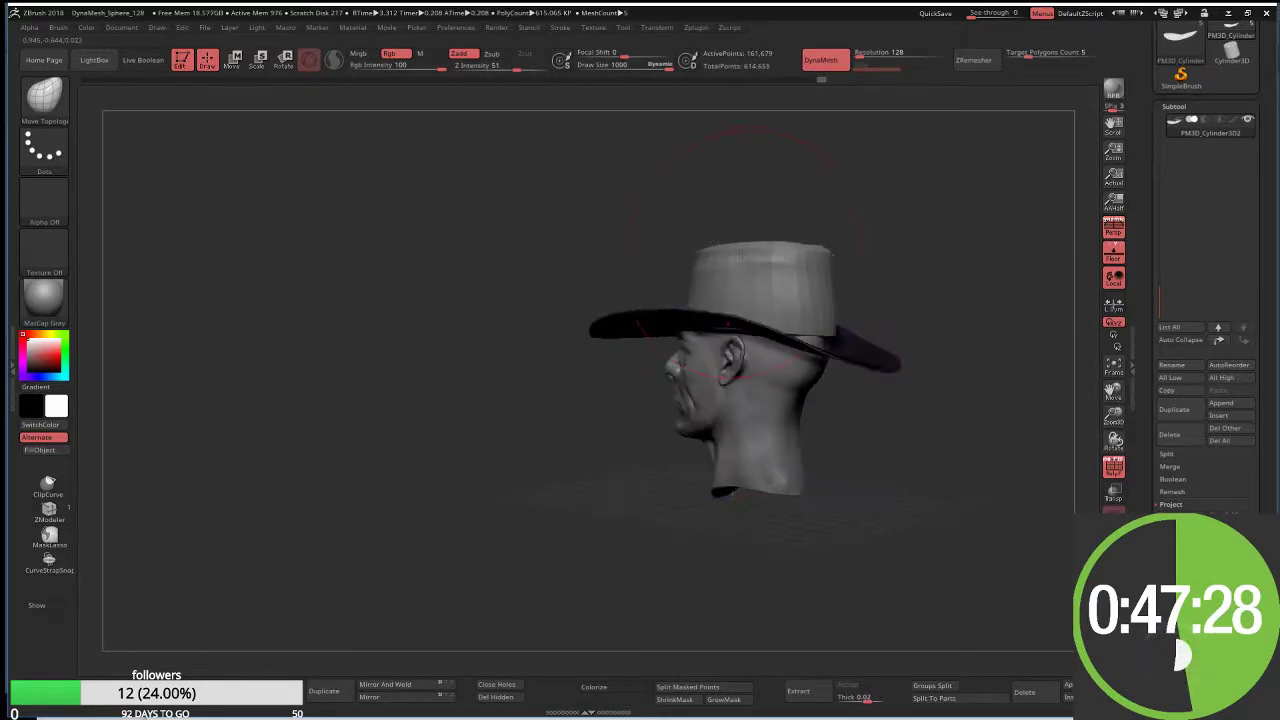
left_click_drag(877, 270, 912, 280)
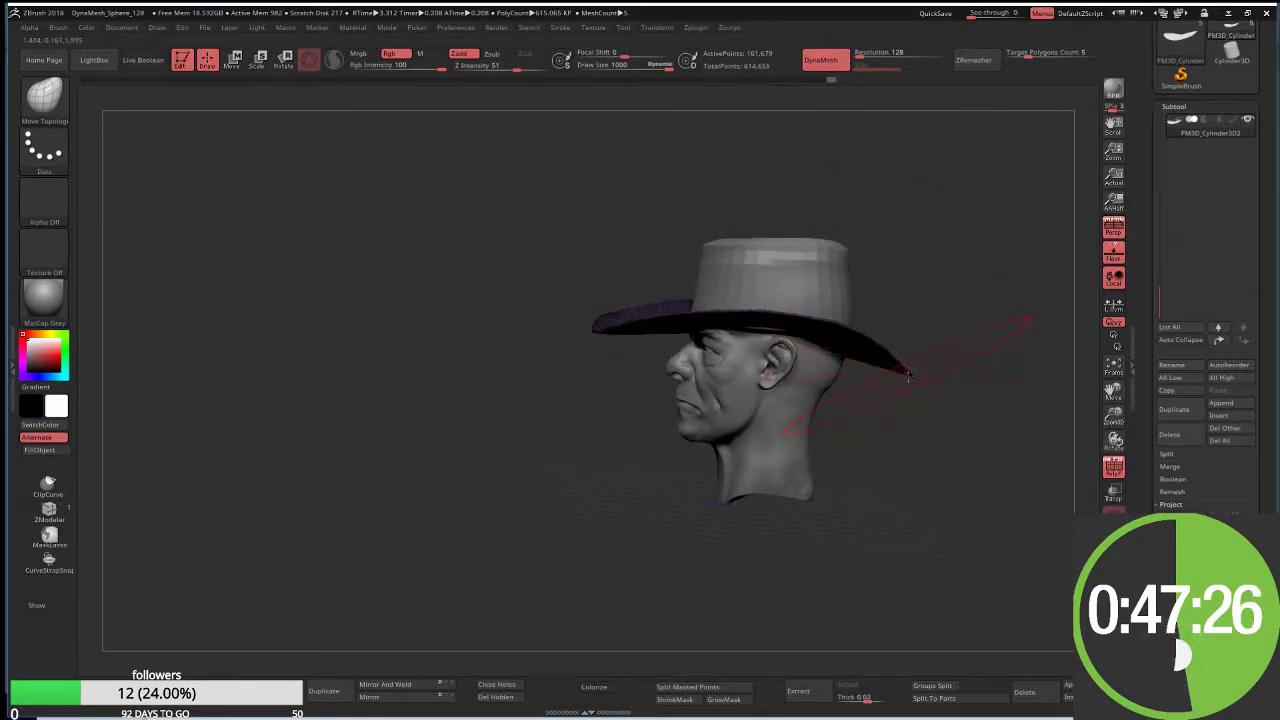
left_click_drag(908, 377, 922, 453)
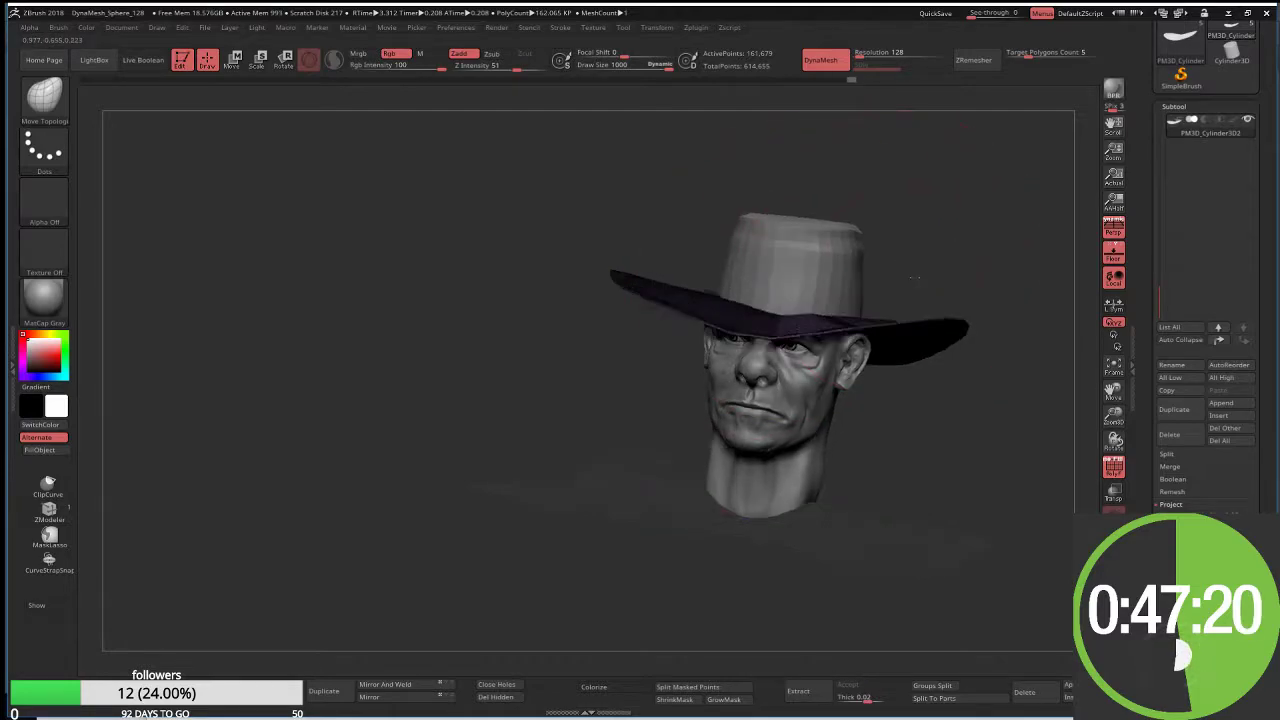
mouse_move(765, 289)
left_mouse_down()
mouse_move(820, 291)
mouse_move(803, 313)
left_mouse_up()
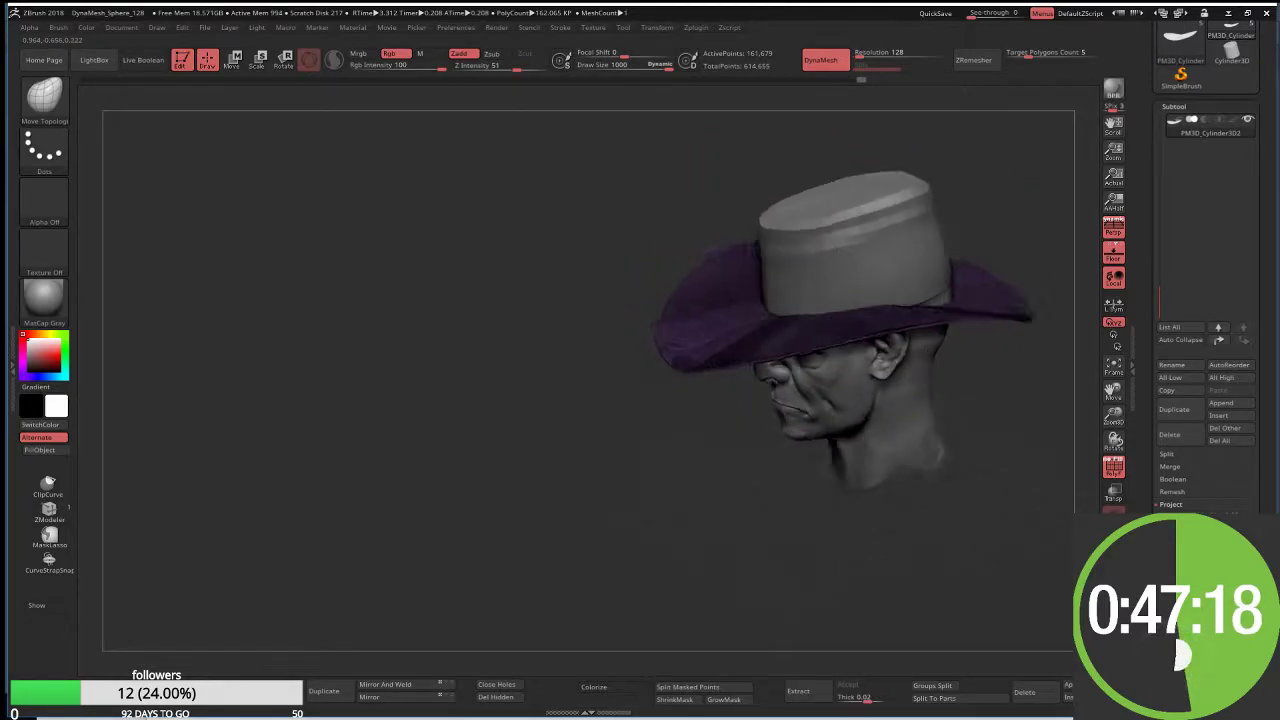
left_click_drag(911, 290, 911, 248)
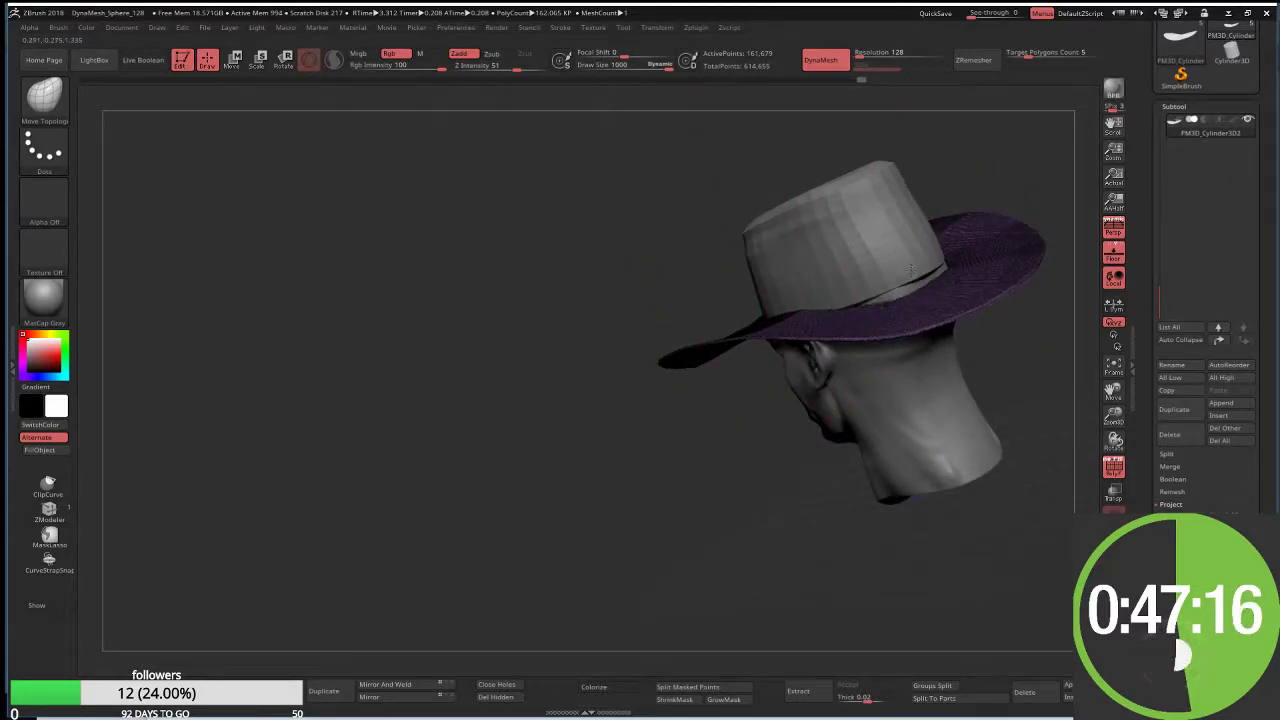
Step: Resize the Move brush and lift the brim's left tip
mouse_move(1000, 178)
left_mouse_down()
mouse_move(968, 242)
mouse_move(780, 265)
mouse_move(734, 286)
mouse_move(714, 386)
mouse_move(830, 507)
left_mouse_up()
left_click_drag(712, 494, 542, 340)
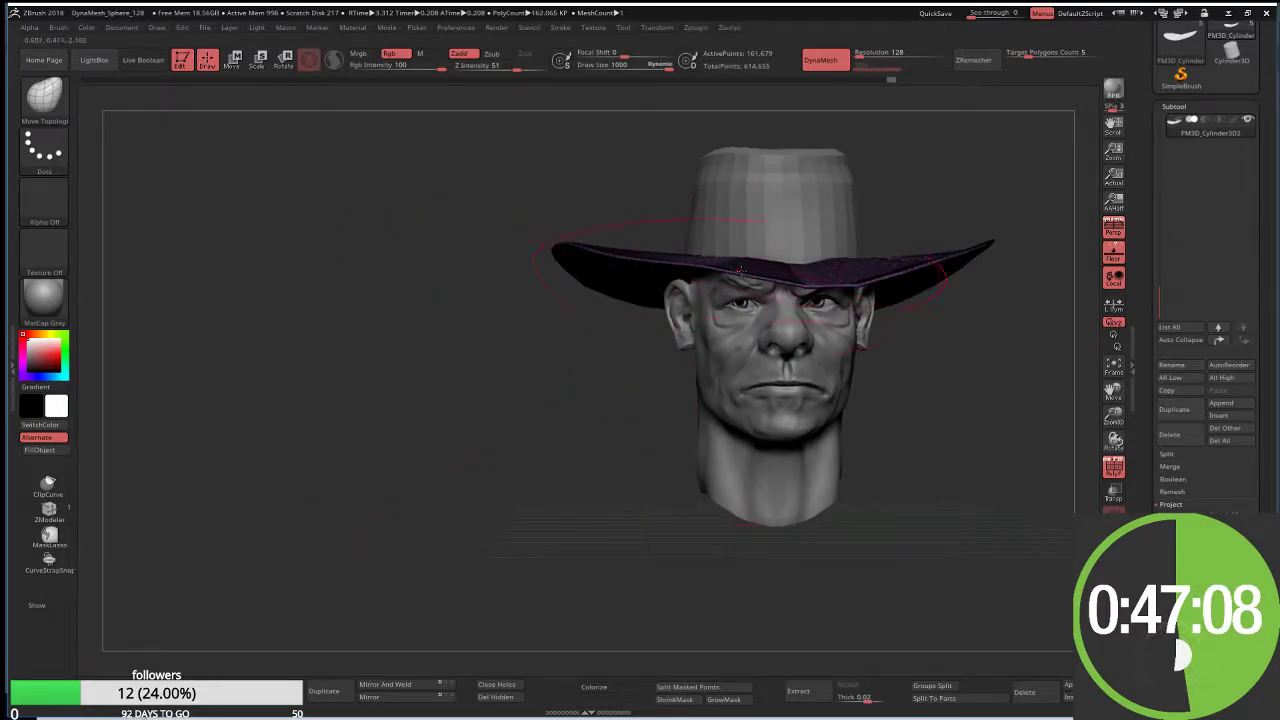
left_click_drag(730, 275, 720, 282)
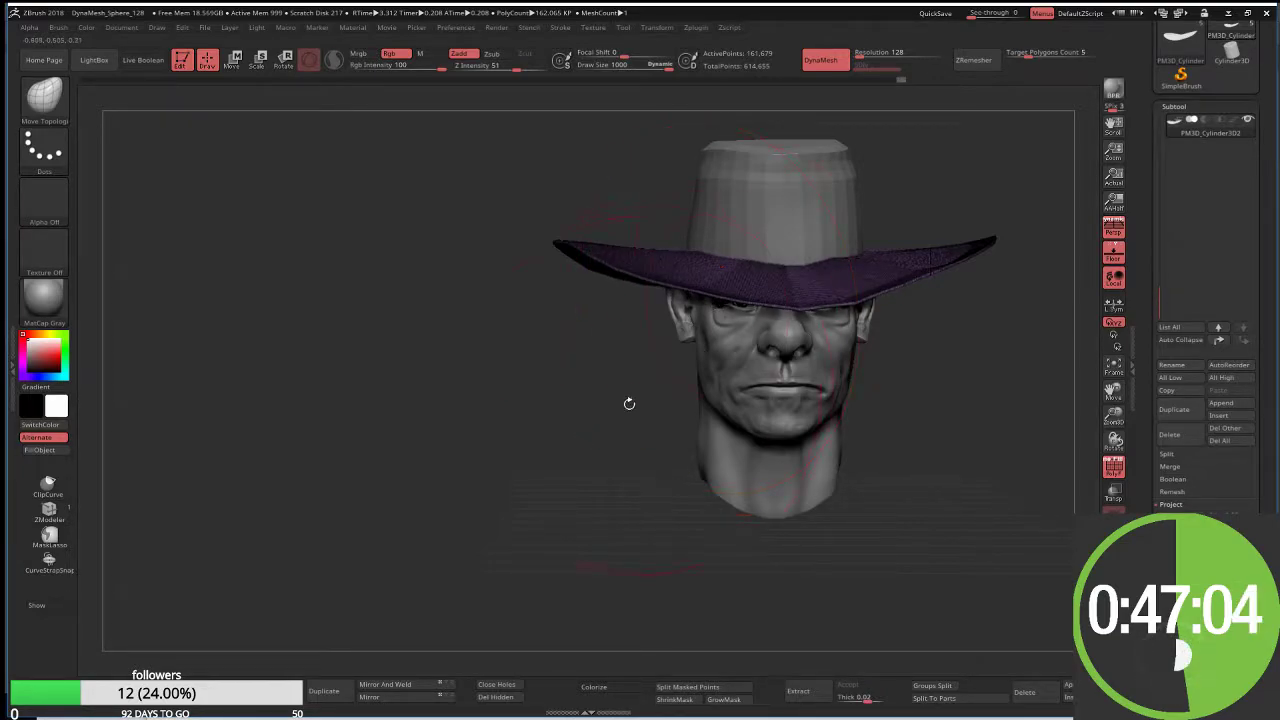
mouse_move(628, 404)
left_mouse_down()
mouse_move(590, 406)
mouse_move(577, 446)
mouse_move(471, 414)
left_mouse_up()
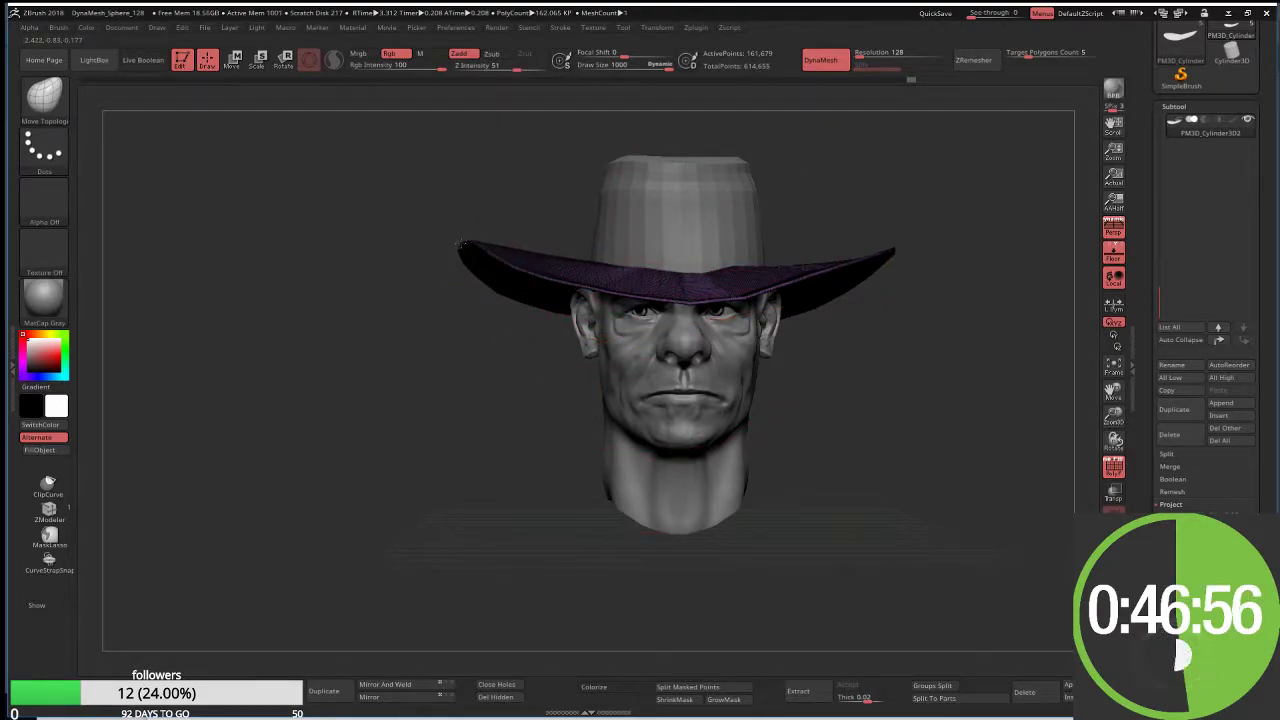
key("s")
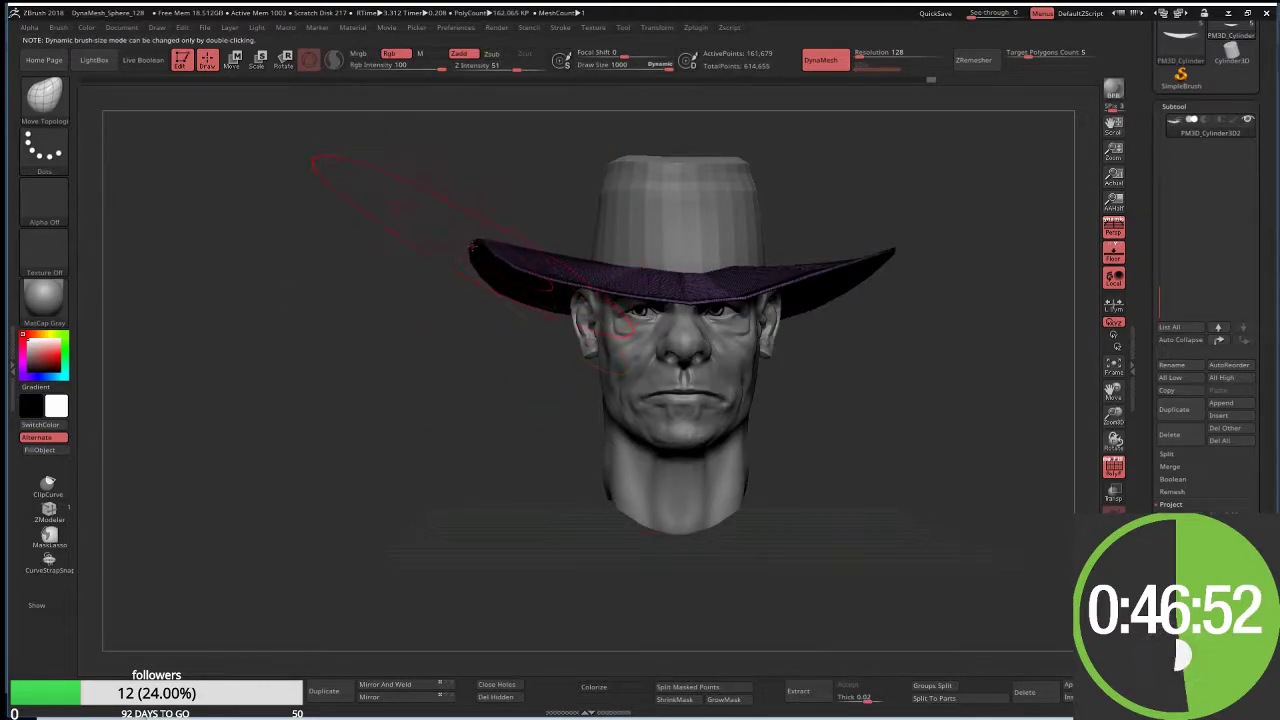
left_click_drag(480, 246, 469, 255)
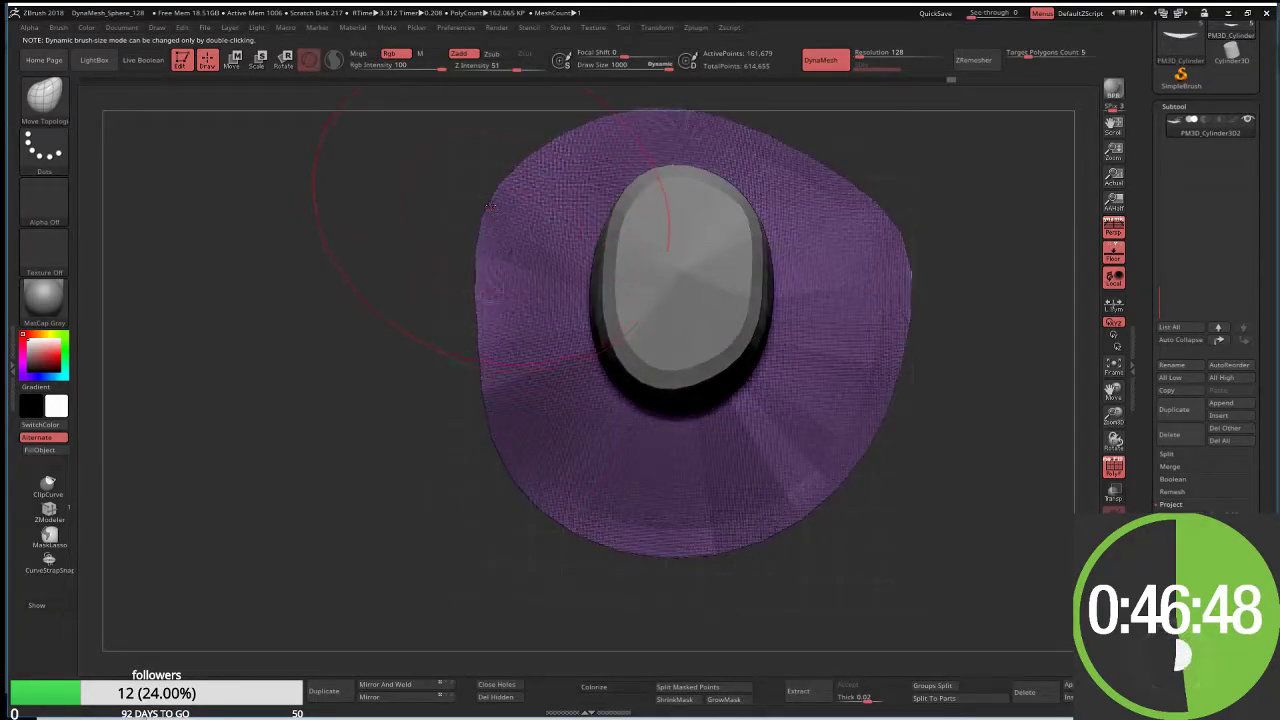
Step: In top view, push in and smooth the brim's left and right outline edges
left_click_drag(489, 205, 513, 191)
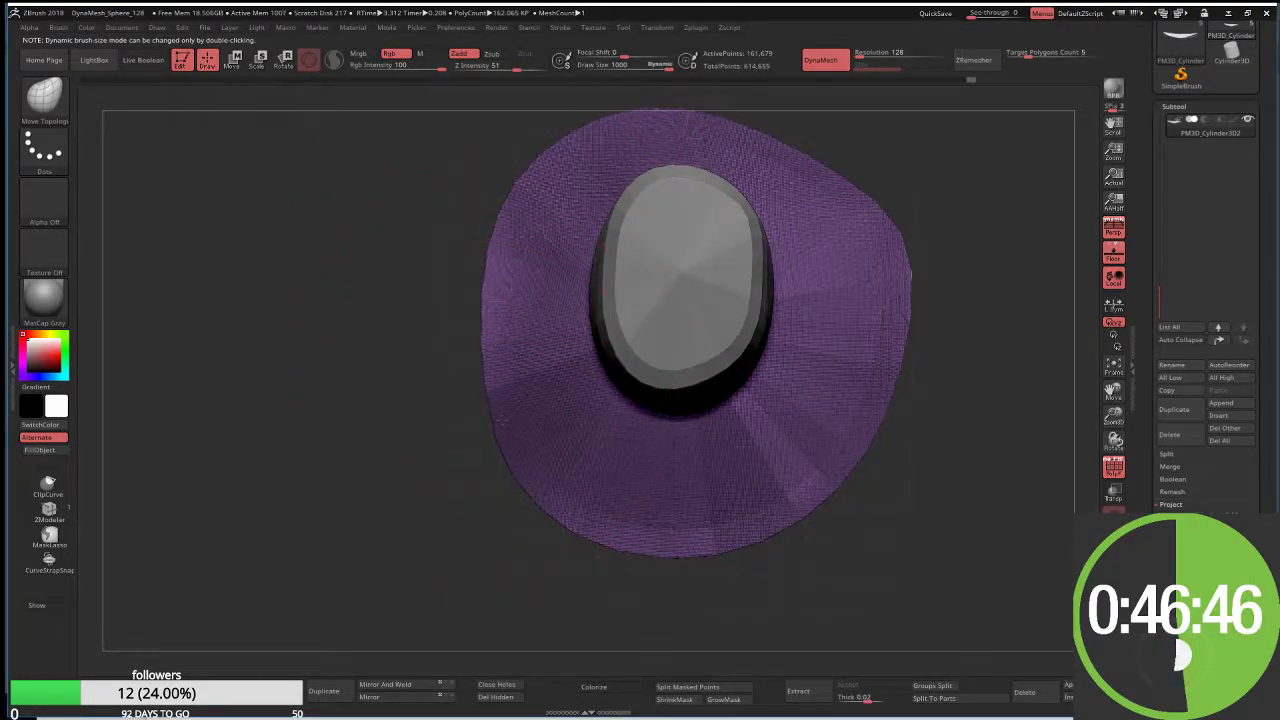
left_click_drag(510, 528, 530, 515)
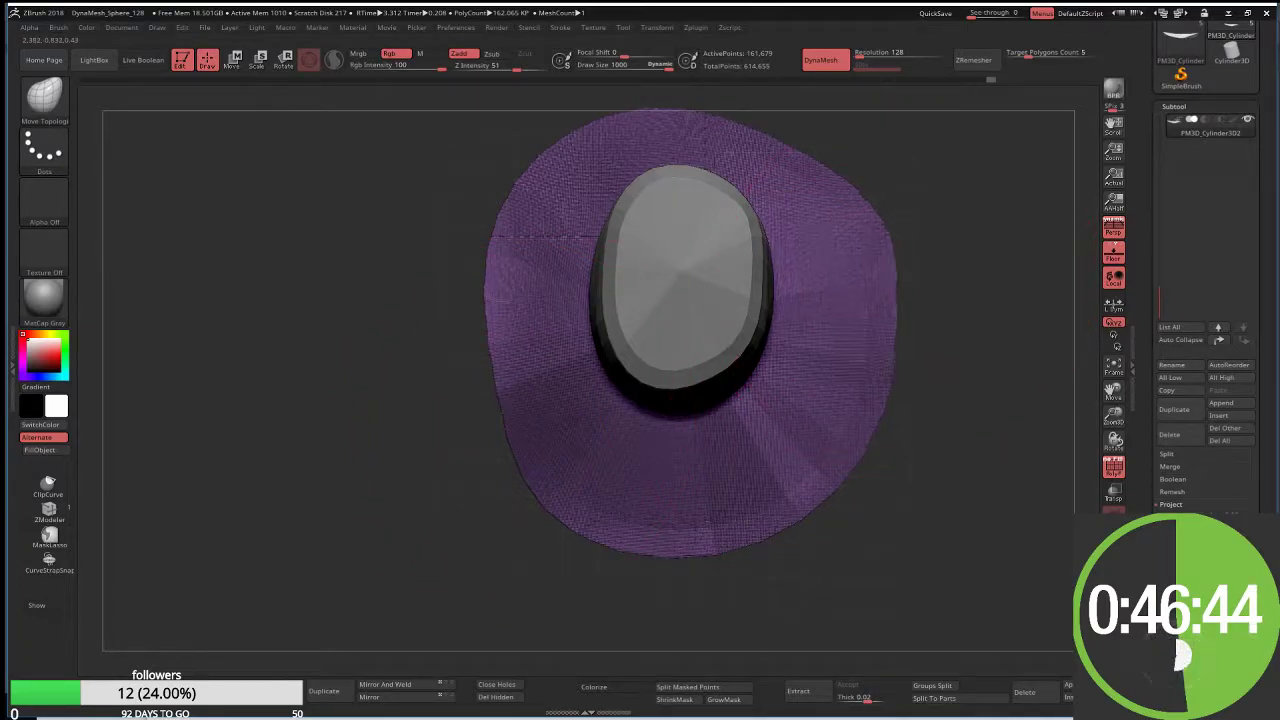
left_click_drag(906, 281, 836, 213)
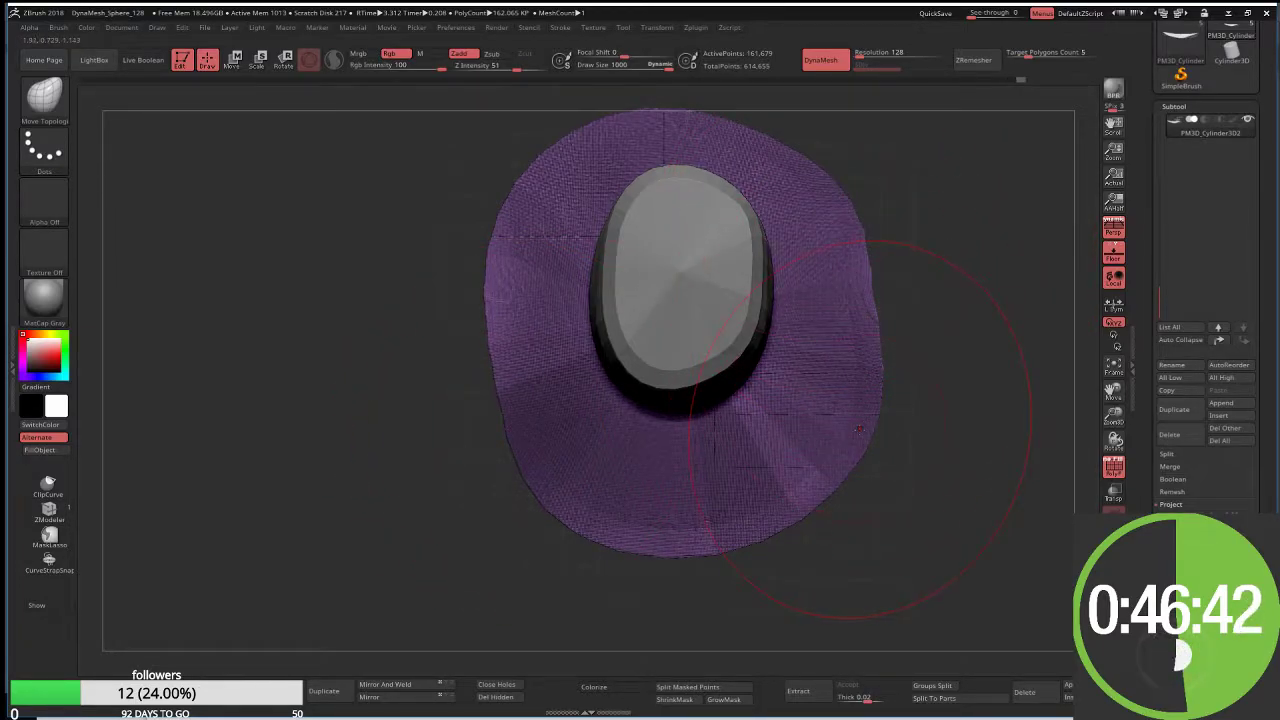
left_click_drag(858, 428, 788, 506)
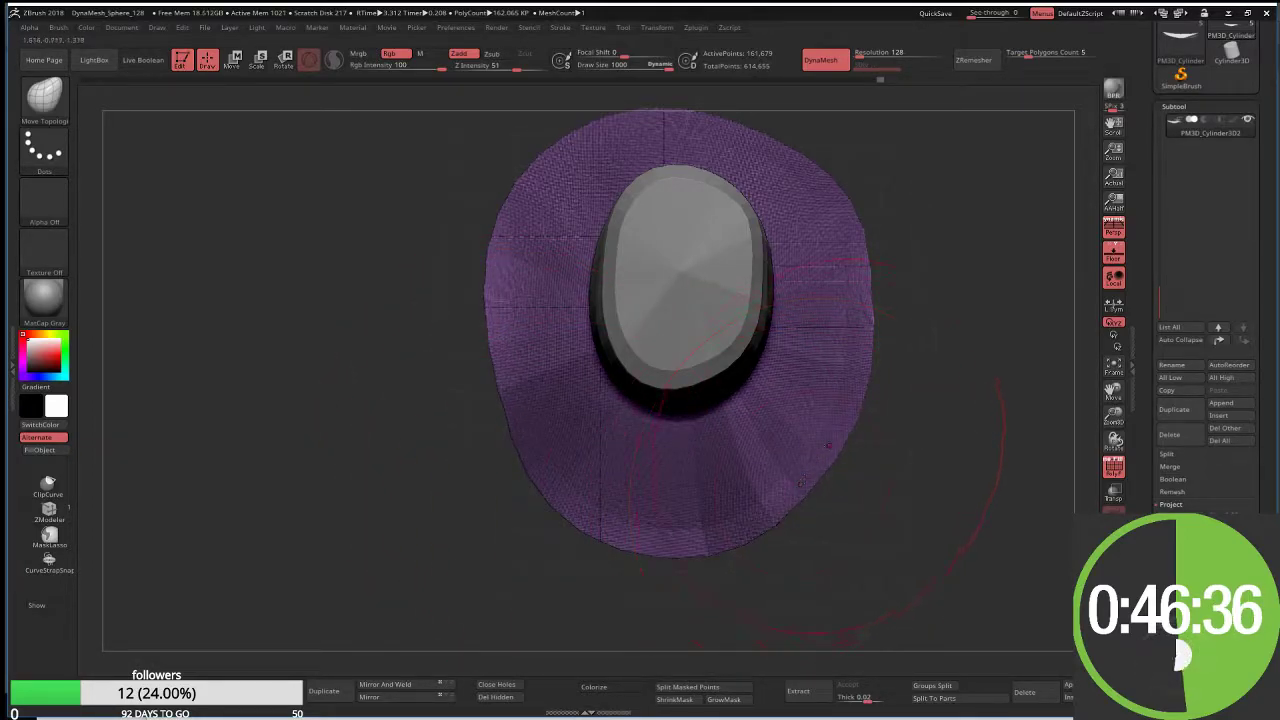
mouse_move(745, 405)
left_mouse_down()
mouse_move(849, 372)
mouse_move(859, 327)
left_mouse_up()
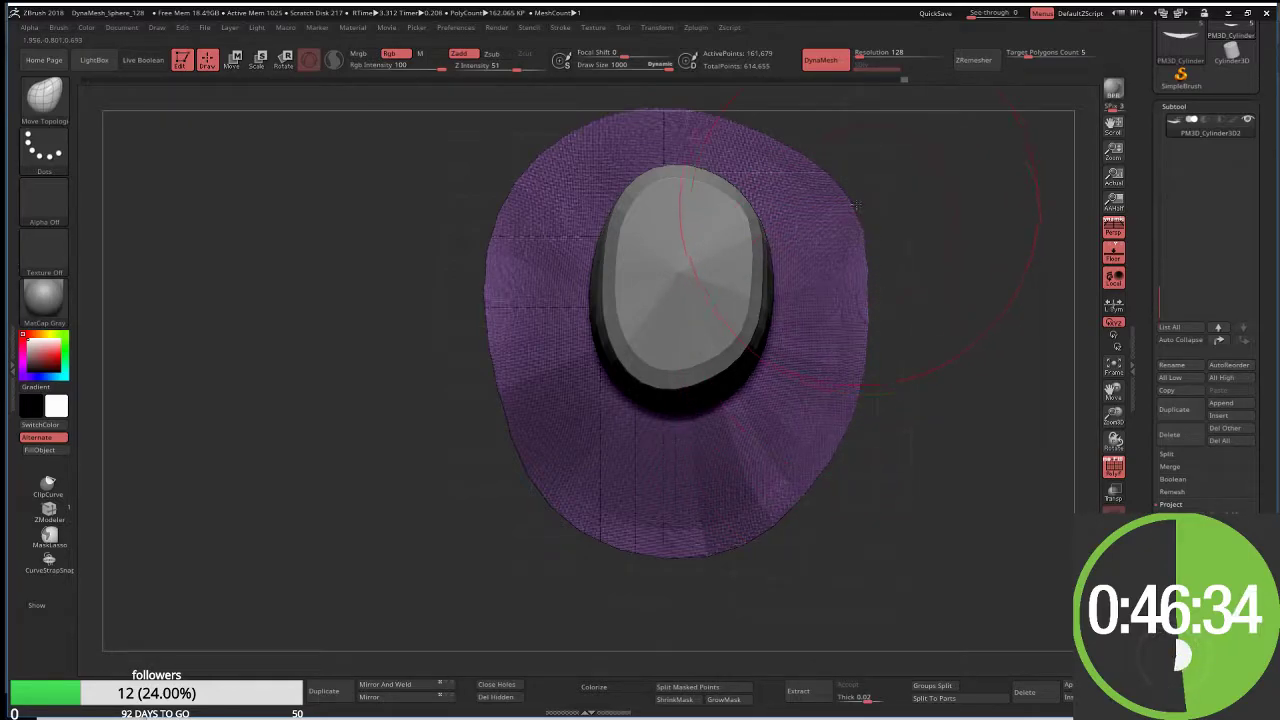
mouse_move(857, 205)
left_mouse_down()
mouse_move(792, 148)
mouse_move(686, 274)
left_mouse_up()
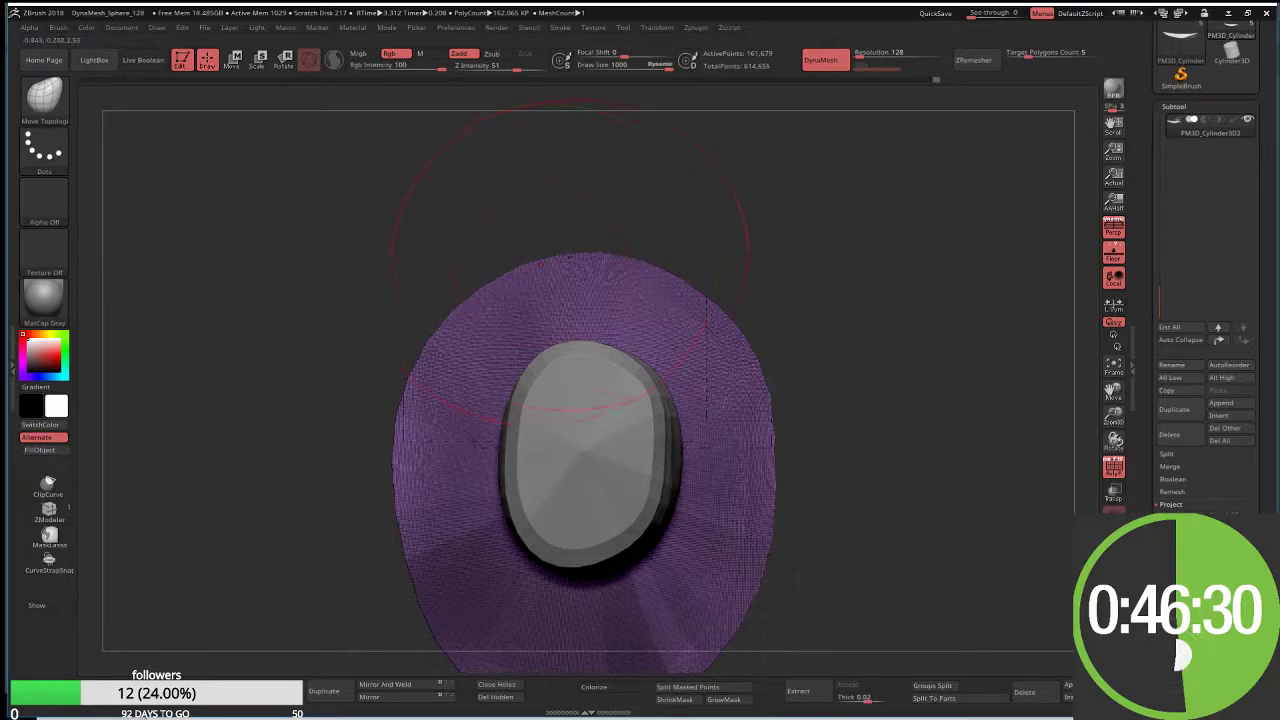
mouse_move(528, 262)
left_mouse_down("shift")
mouse_move(695, 270)
mouse_move(650, 450)
mouse_move(477, 391)
mouse_move(500, 431)
left_mouse_up("shift")
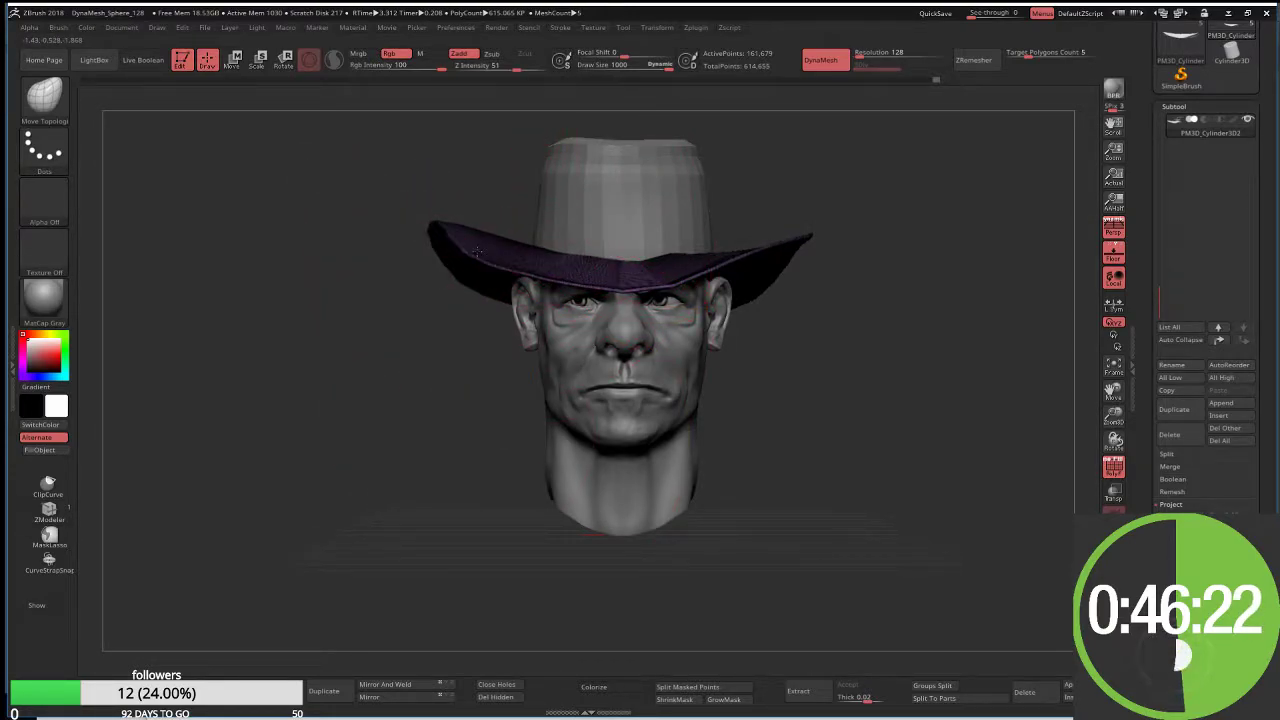
Step: Reshape the brim's left side, pull in its tip and smooth its underside
mouse_move(476, 252)
left_mouse_down()
mouse_move(490, 238)
mouse_move(560, 251)
left_mouse_up()
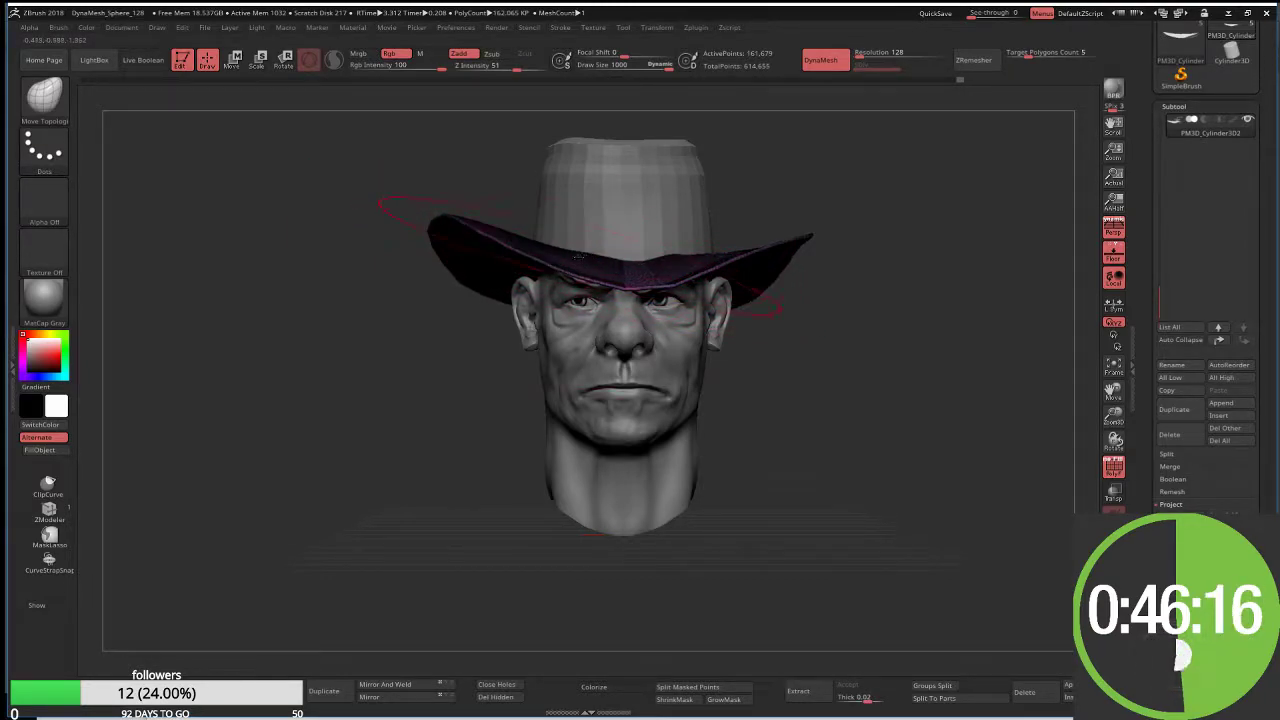
right_click_drag(558, 284, 490, 370)
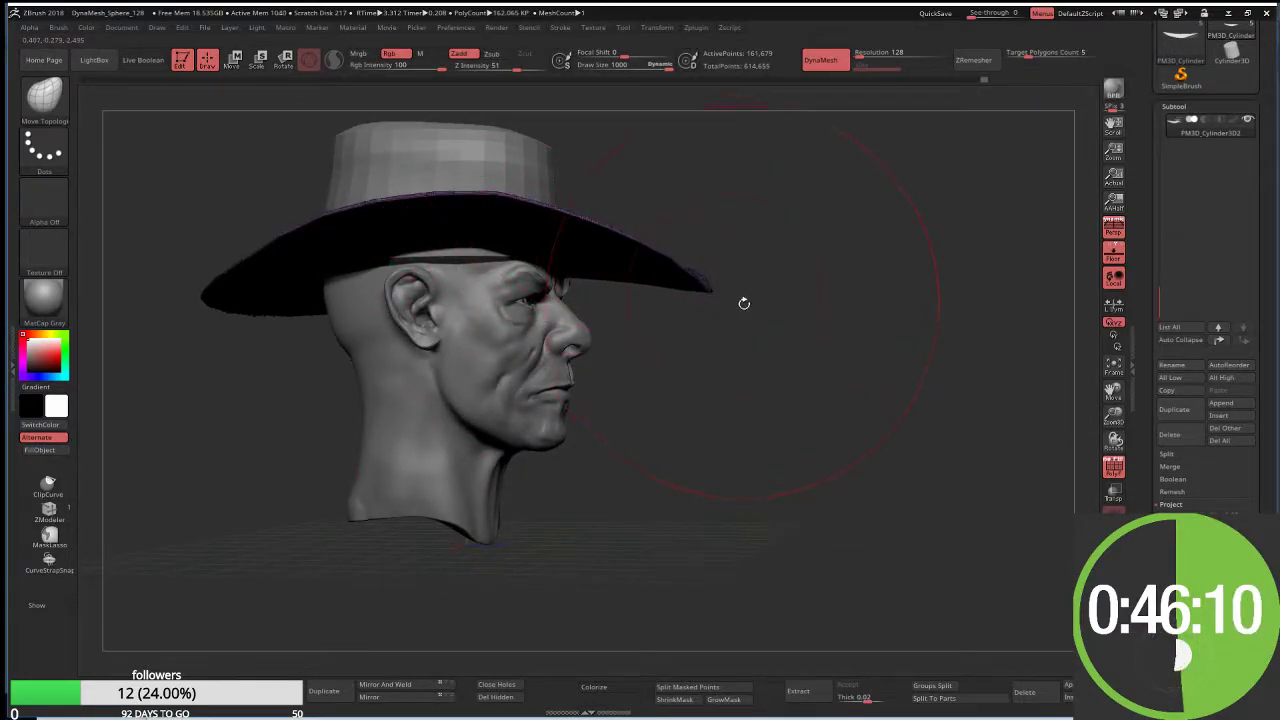
right_click_drag(744, 303, 711, 291)
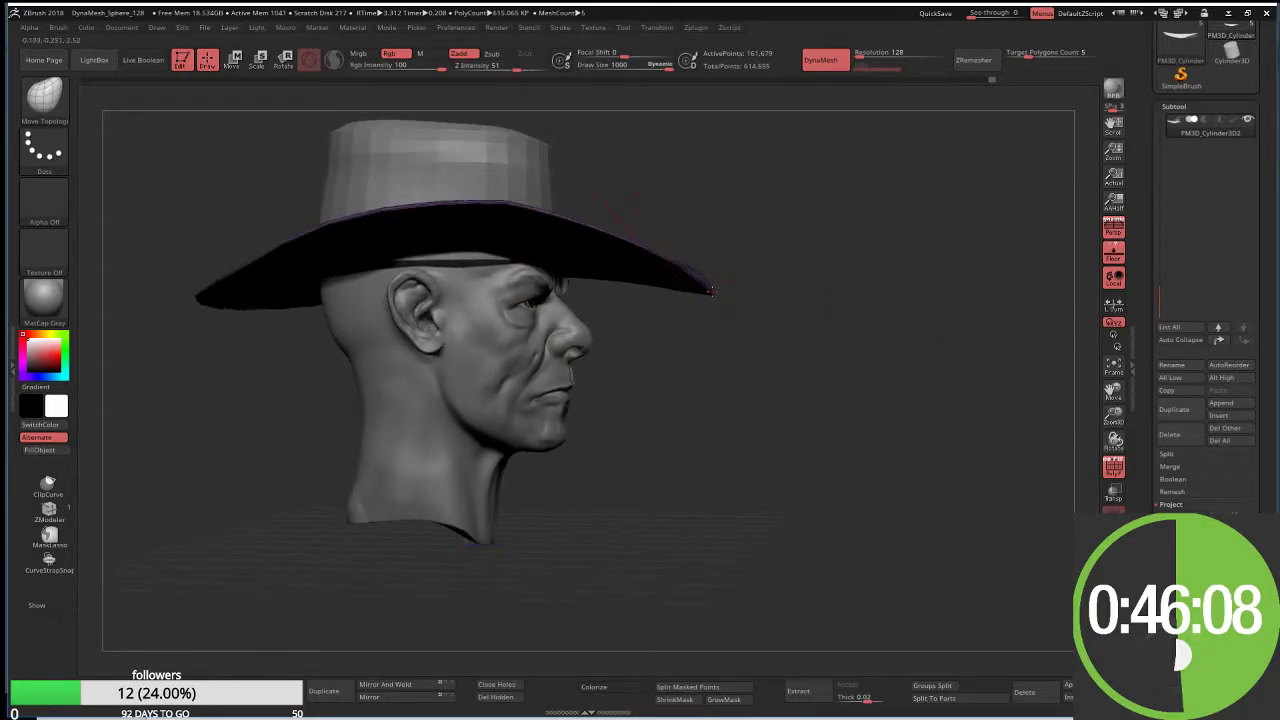
mouse_move(659, 279)
left_mouse_down()
mouse_move(645, 272)
mouse_move(705, 334)
mouse_move(550, 308)
mouse_move(601, 149)
mouse_move(750, 333)
left_mouse_up()
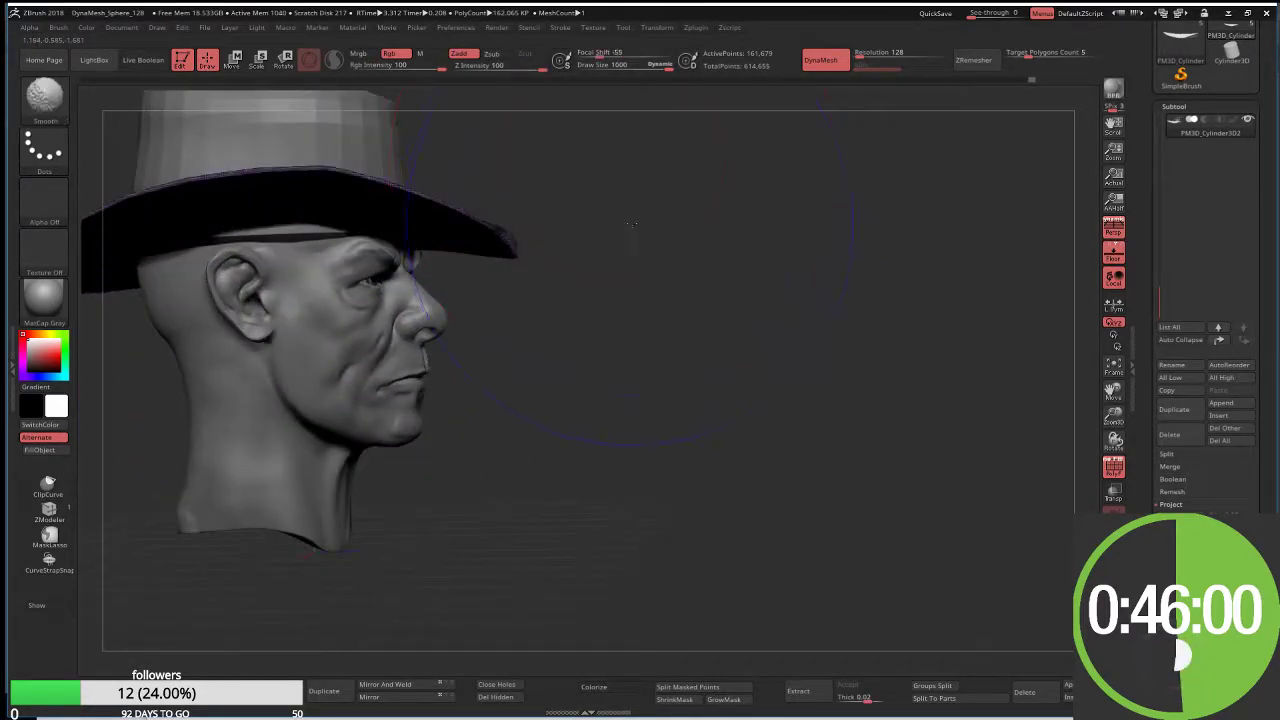
left_click_drag(656, 272, 675, 268)
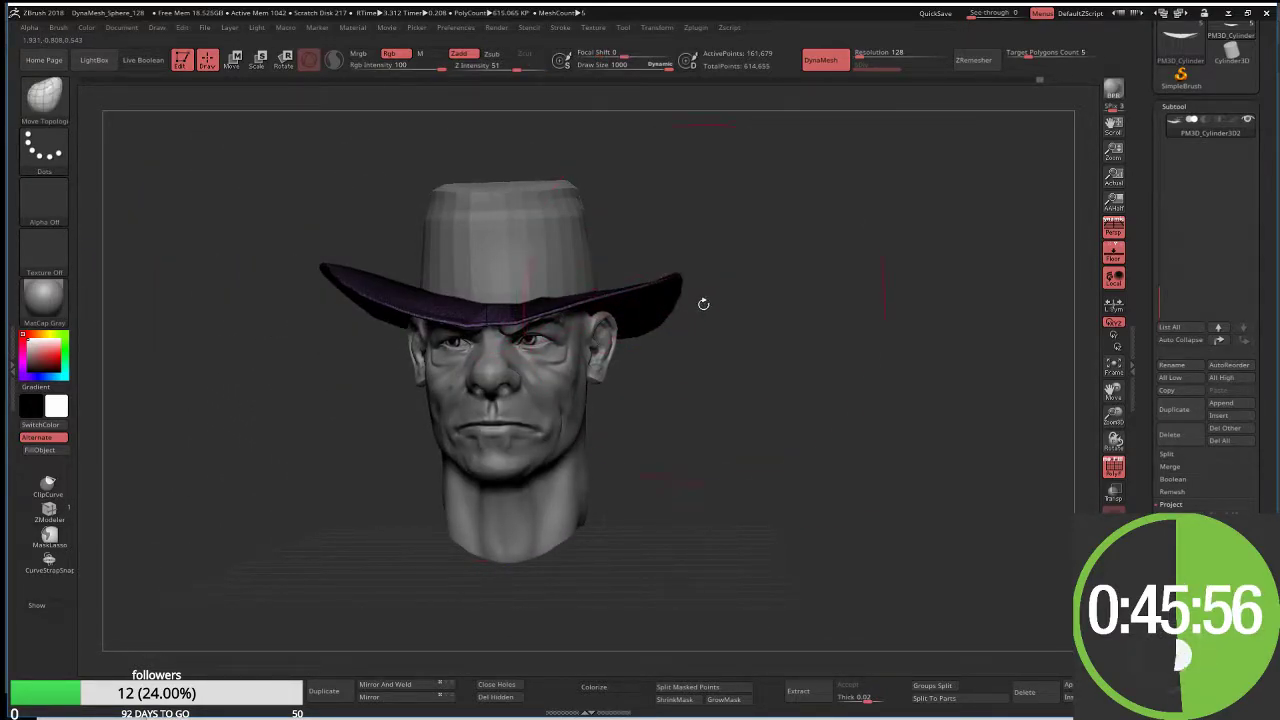
left_click_drag(750, 270, 790, 278)
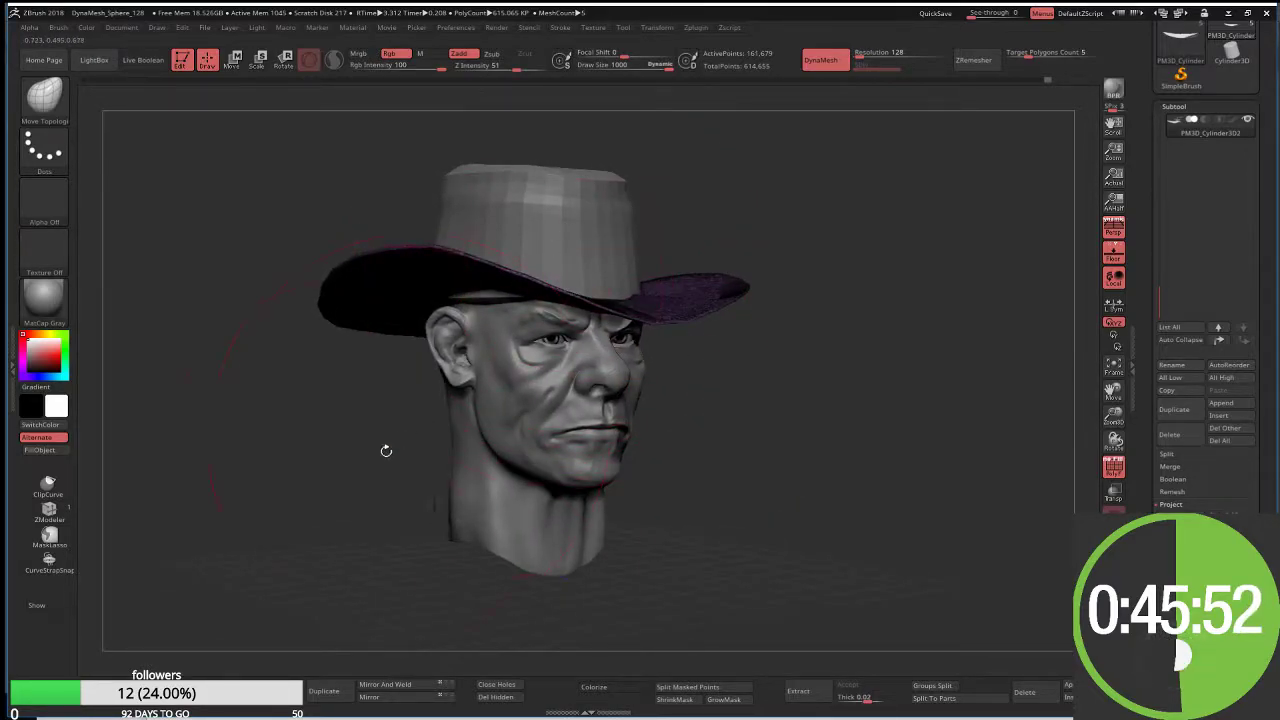
left_click_drag(386, 451, 440, 455)
left_click_drag(482, 320, 472, 298)
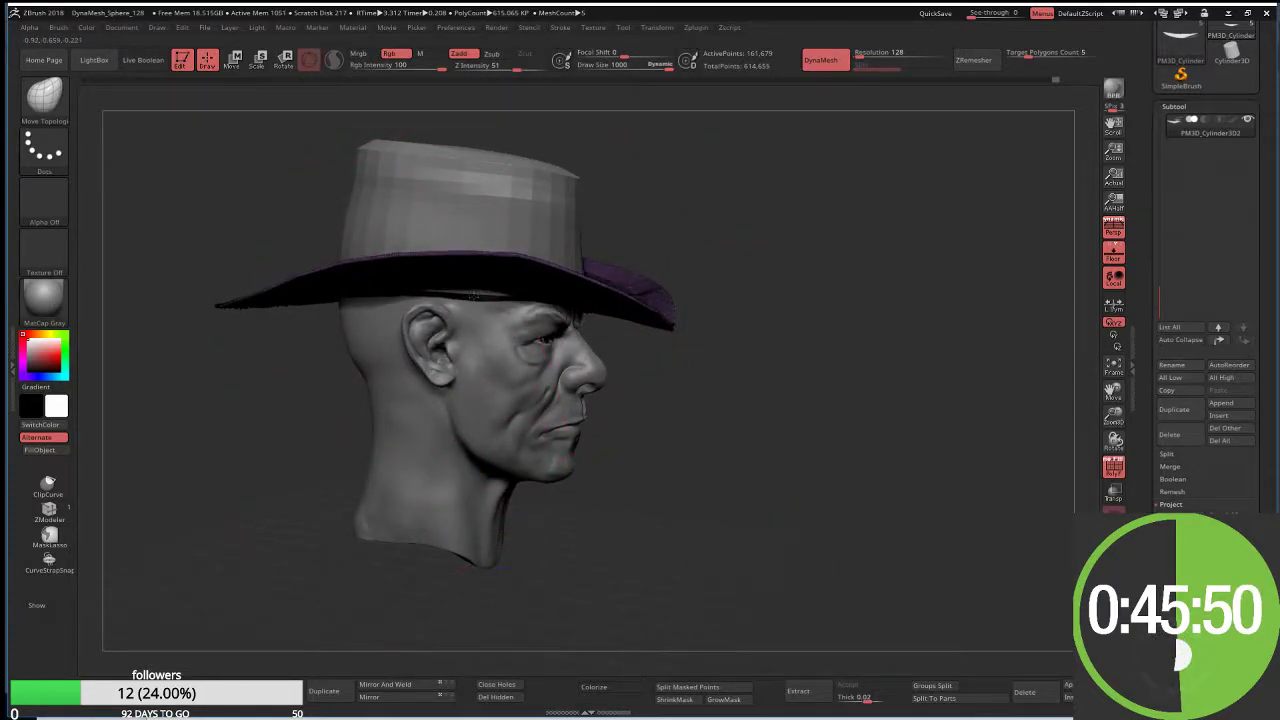
left_click_drag(701, 388, 615, 250)
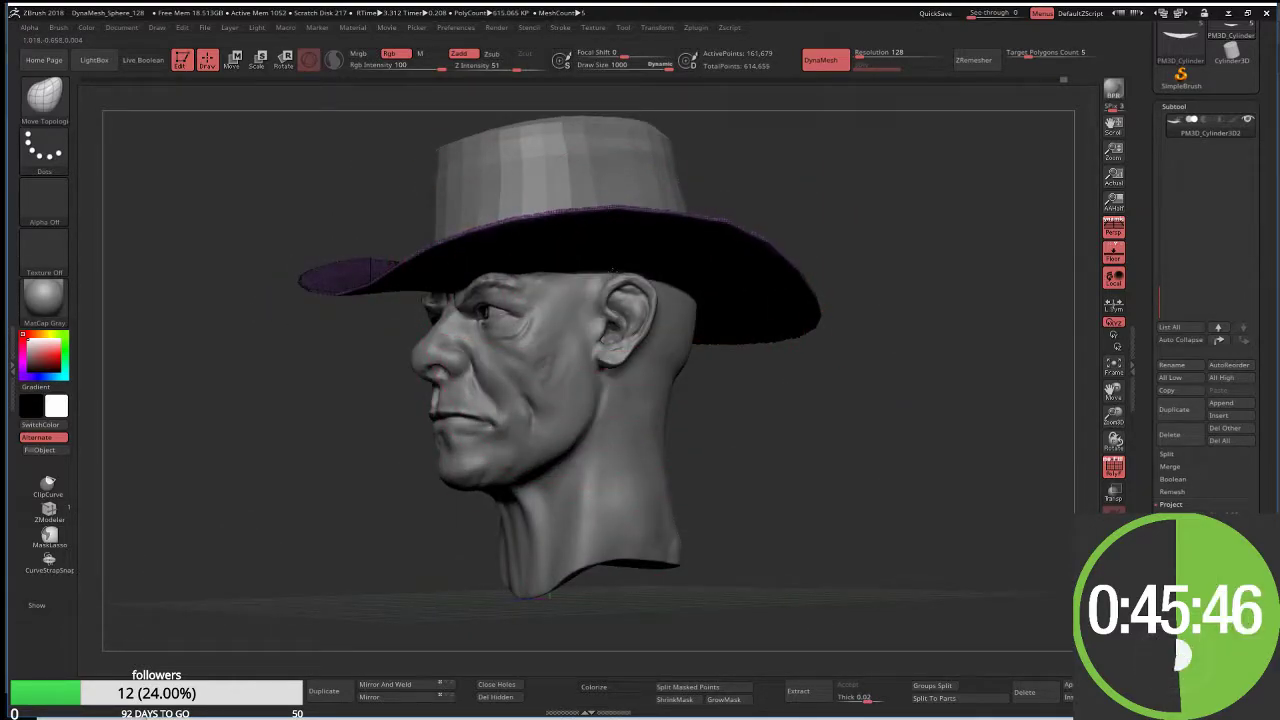
mouse_move(734, 163)
left_mouse_down()
mouse_move(797, 200)
mouse_move(809, 226)
mouse_move(692, 230)
left_mouse_up()
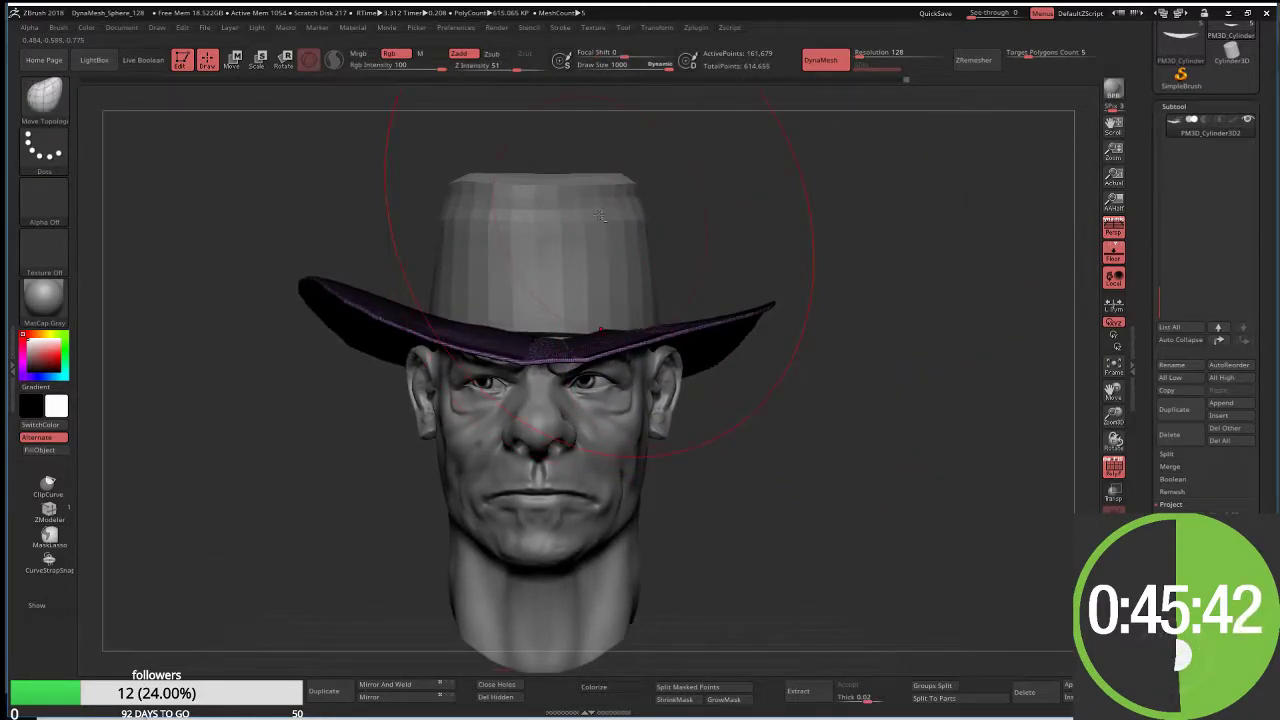
left_click(598, 206, "alt")
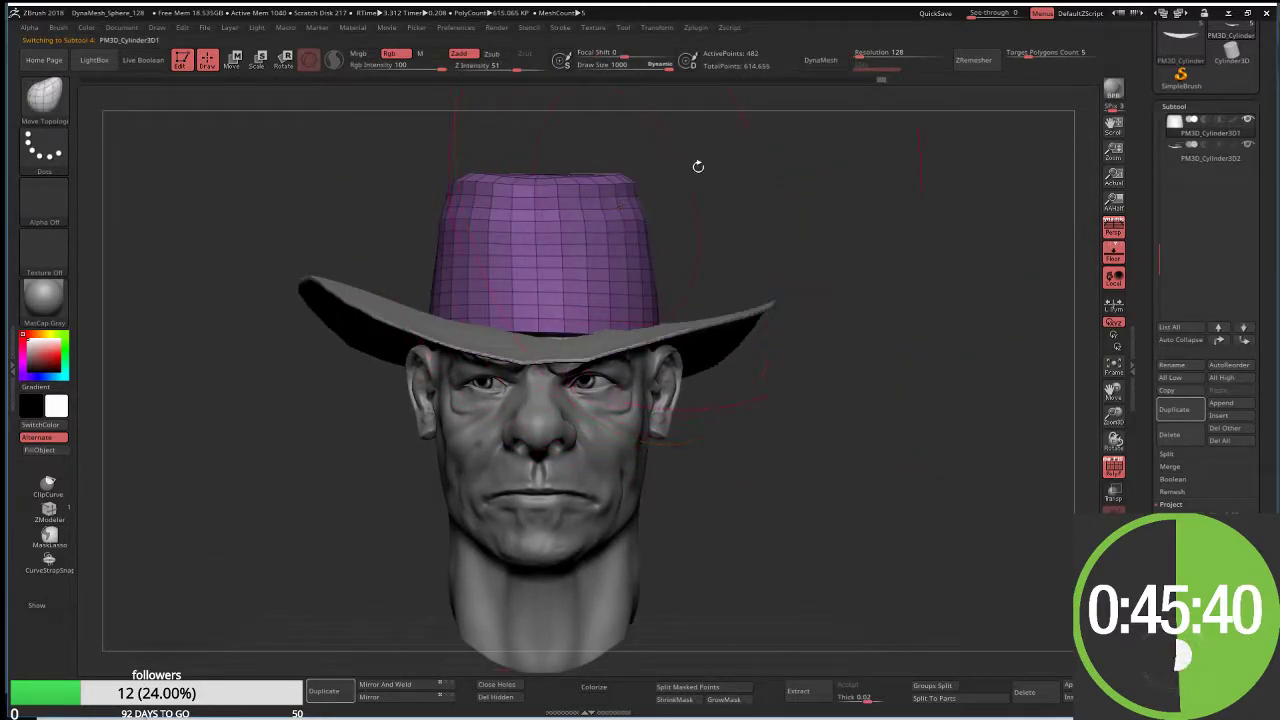
Step: DynaMesh the hat crown at dense resolution and smooth its top with a size-514 brush
left_click(834, 62)
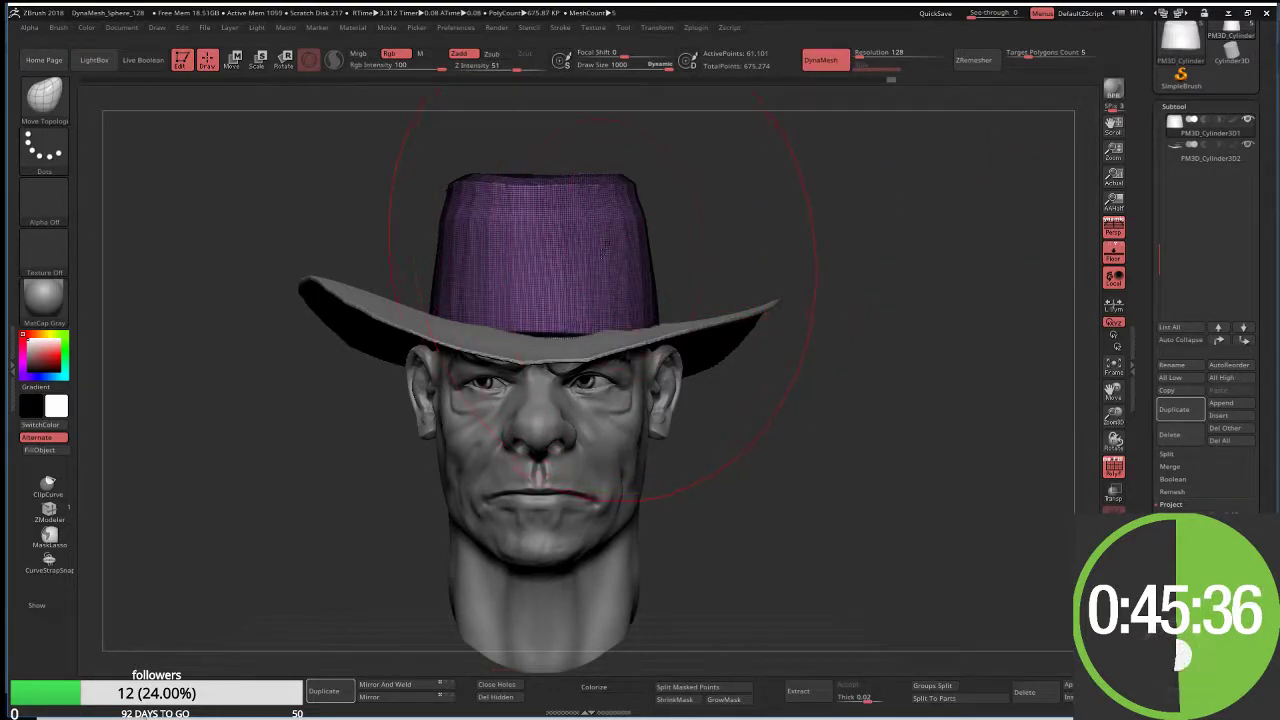
key("s")
left_click_drag(640, 271, 622, 271)
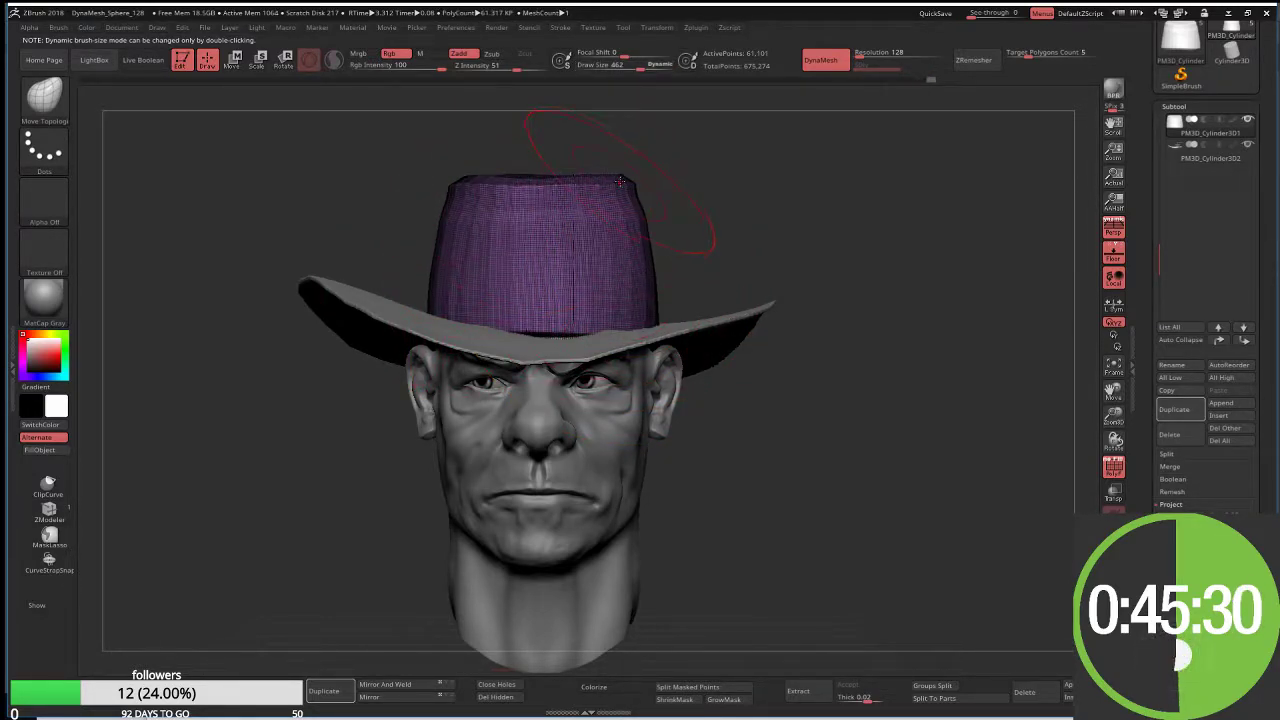
key("bracketright")
key("bracketright")
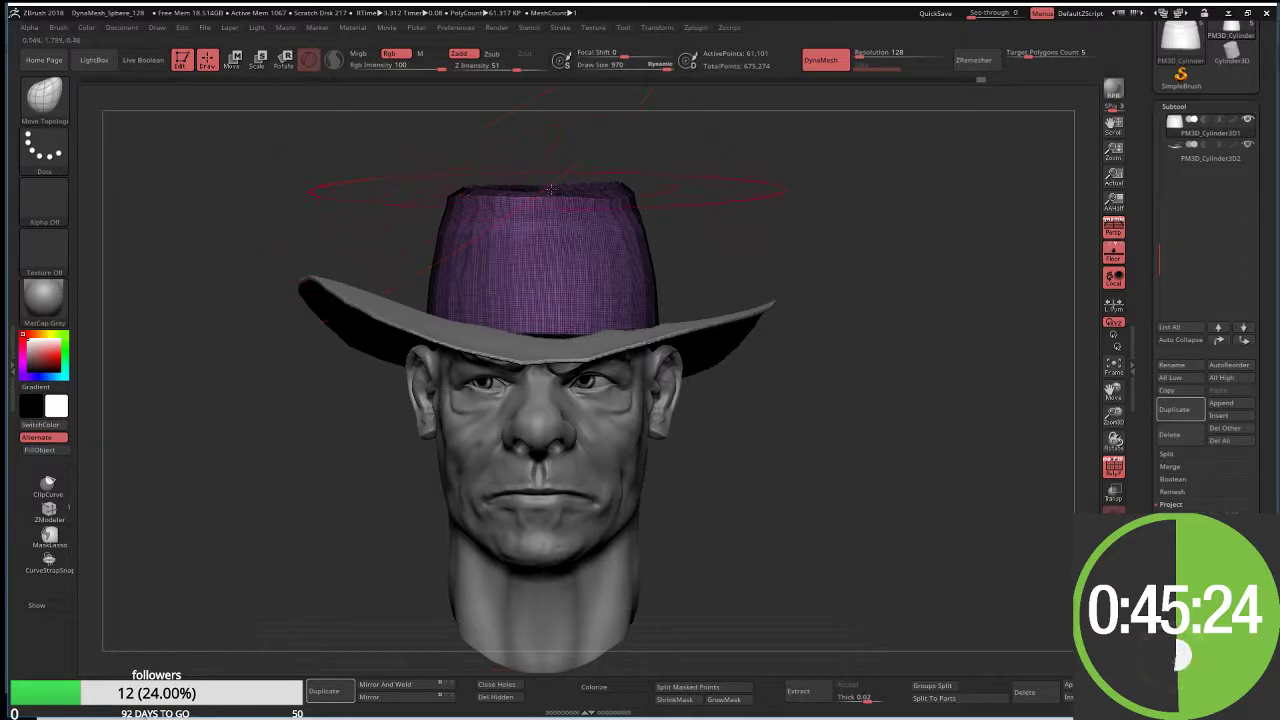
key("s")
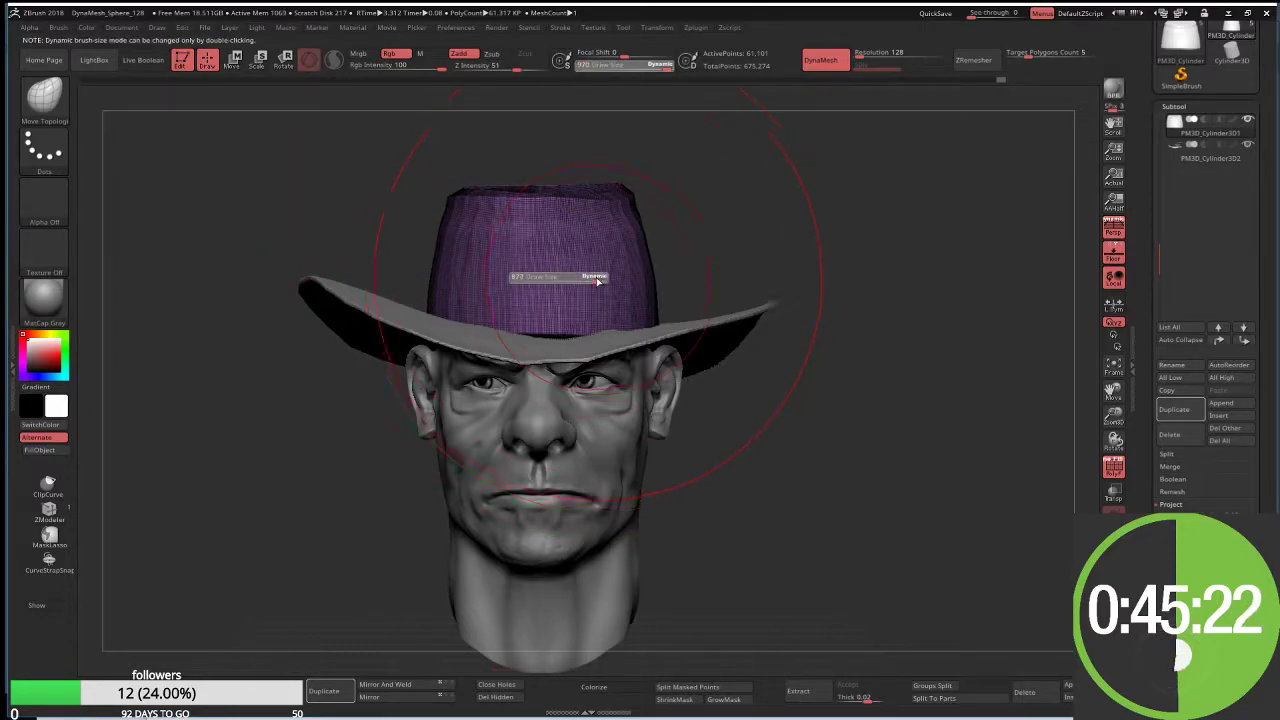
left_click_drag(584, 280, 556, 282)
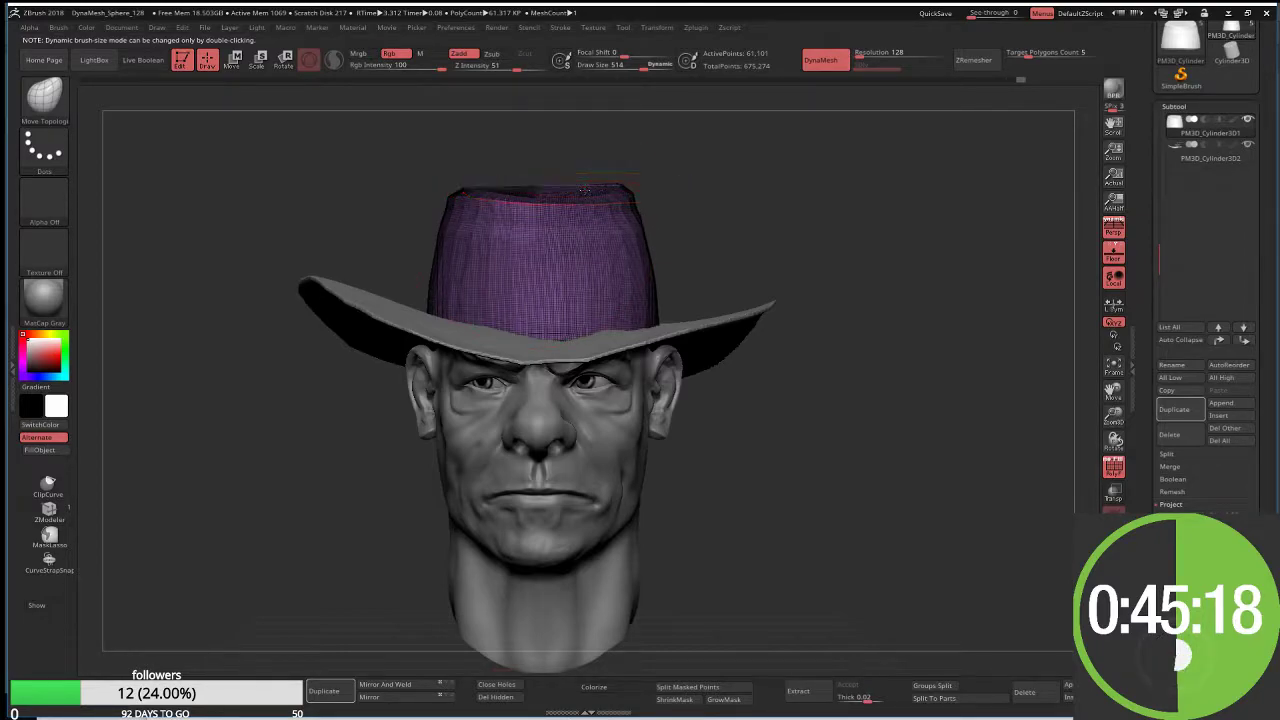
left_click_drag(720, 209, 692, 188)
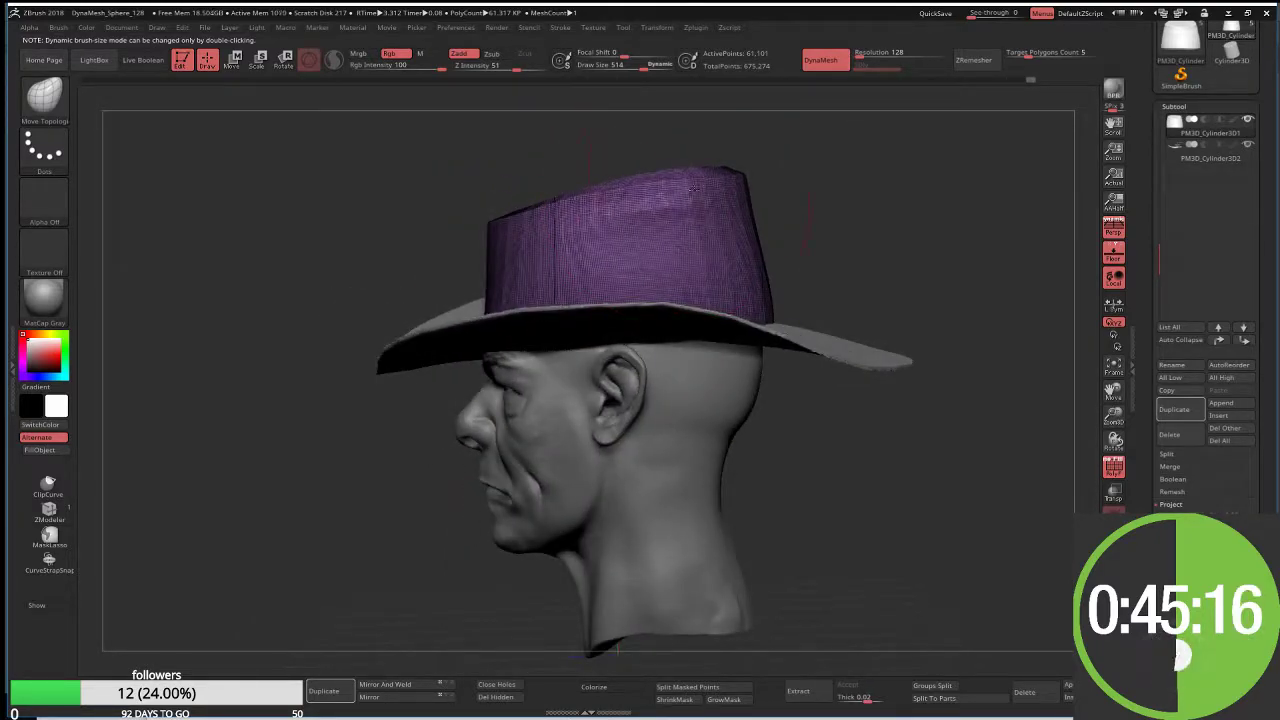
mouse_move(733, 182)
left_mouse_down()
mouse_move(745, 197)
mouse_move(786, 171)
left_mouse_up()
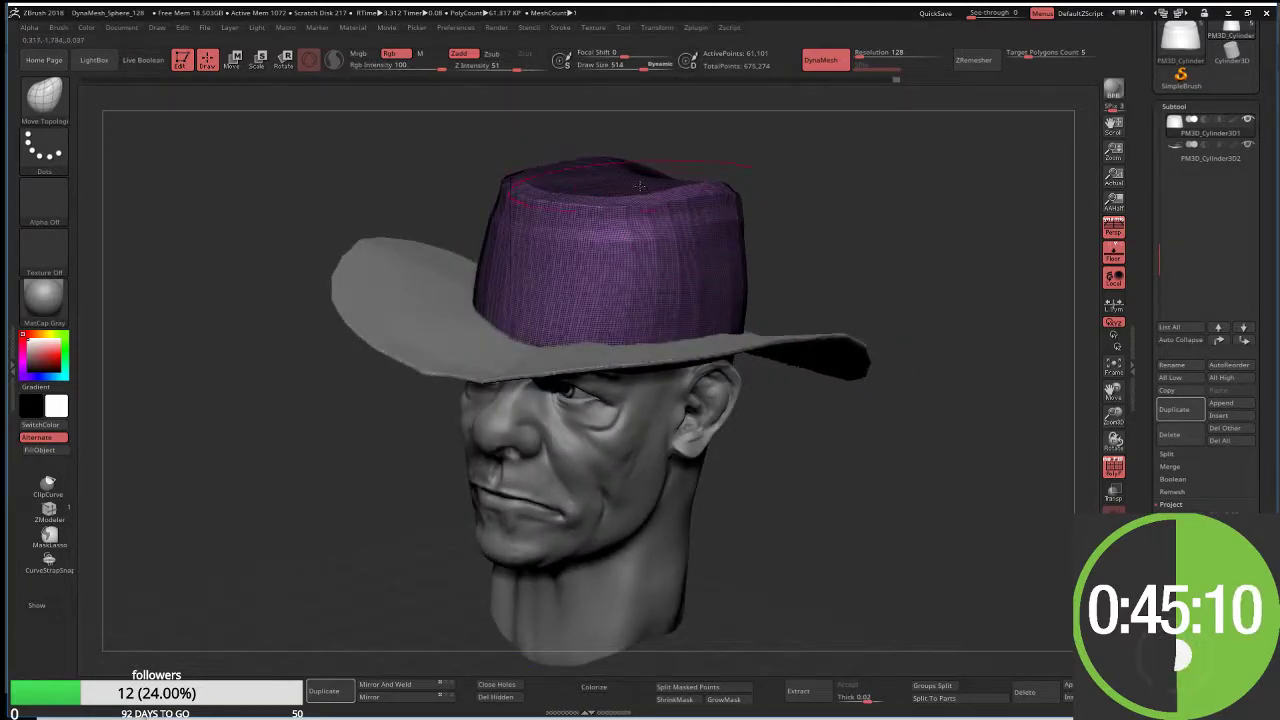
left_click_drag(639, 185, 669, 155)
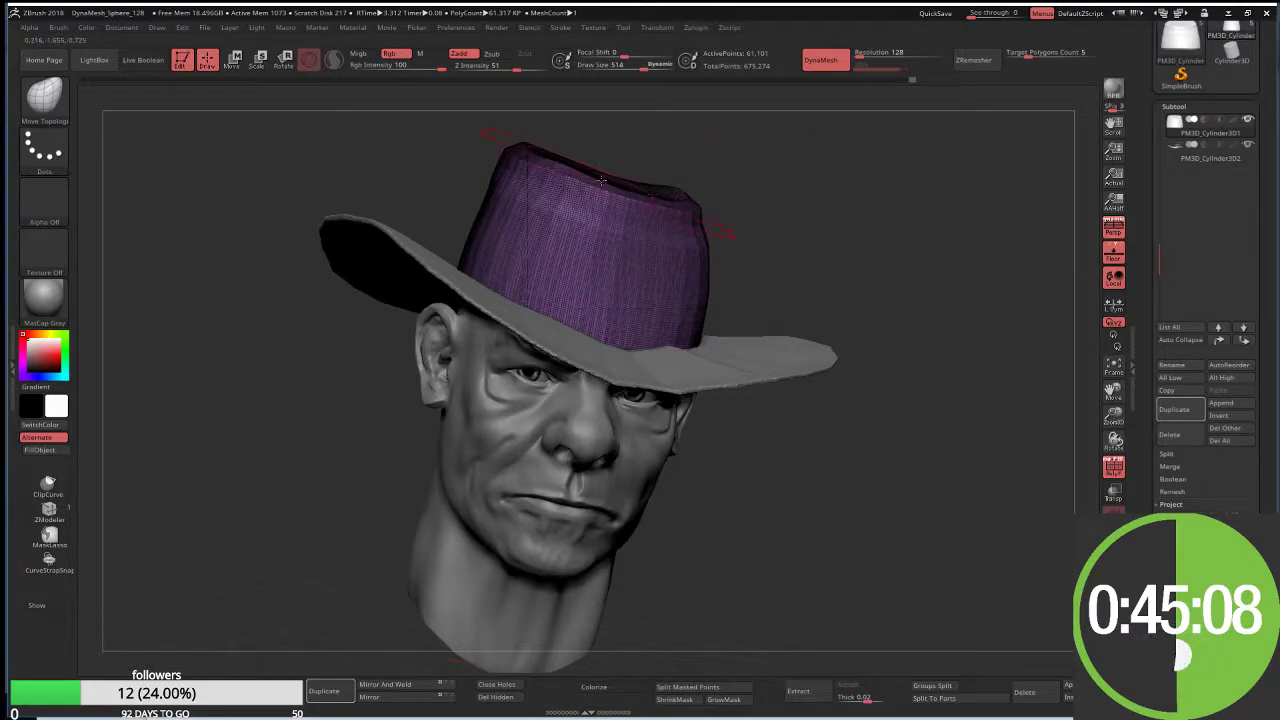
left_click_drag(602, 180, 838, 245, "shift")
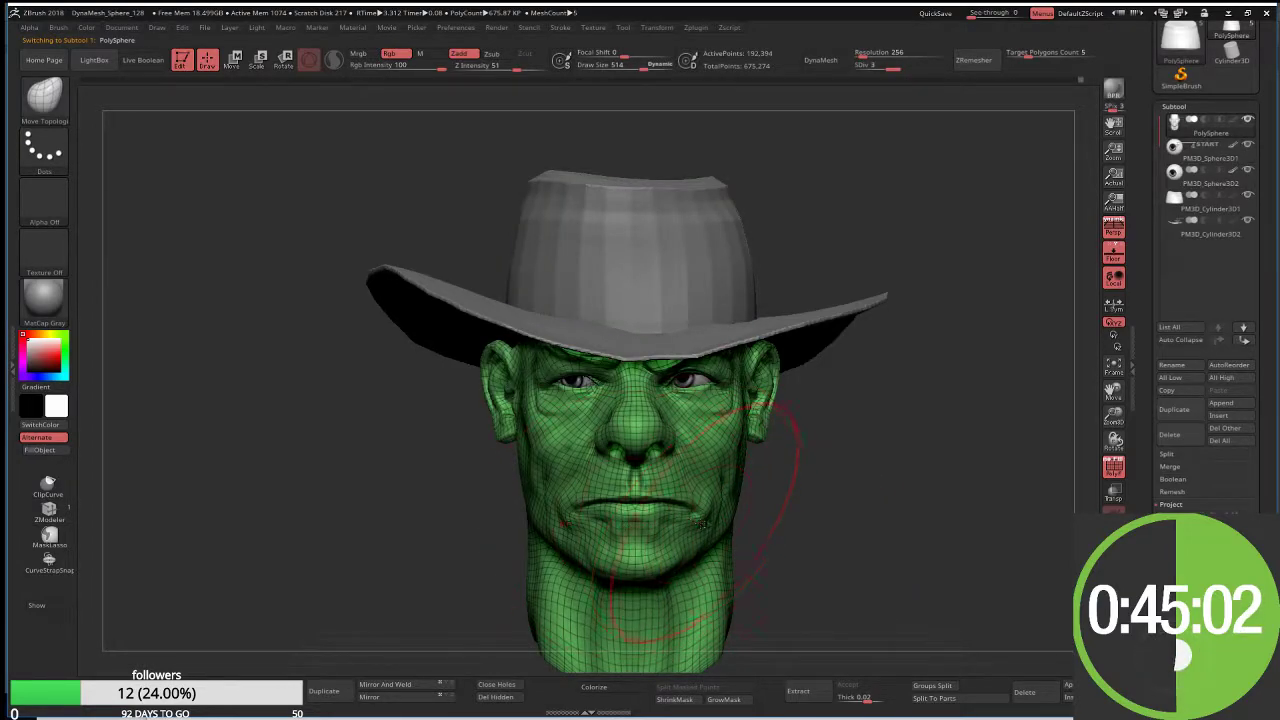
Step: Turn off PolyF, set Draw Size to 314 and pull the neck base into a point
left_click(1114, 466)
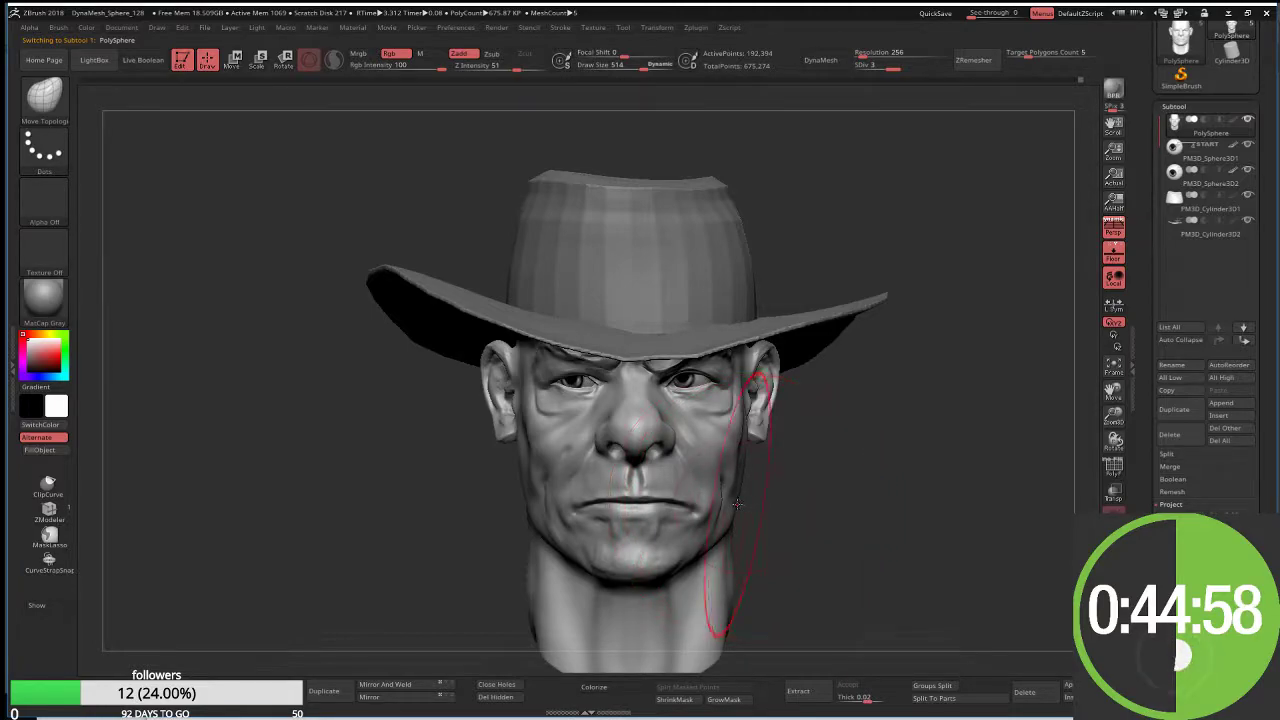
key("s")
left_click_drag(740, 503, 720, 503)
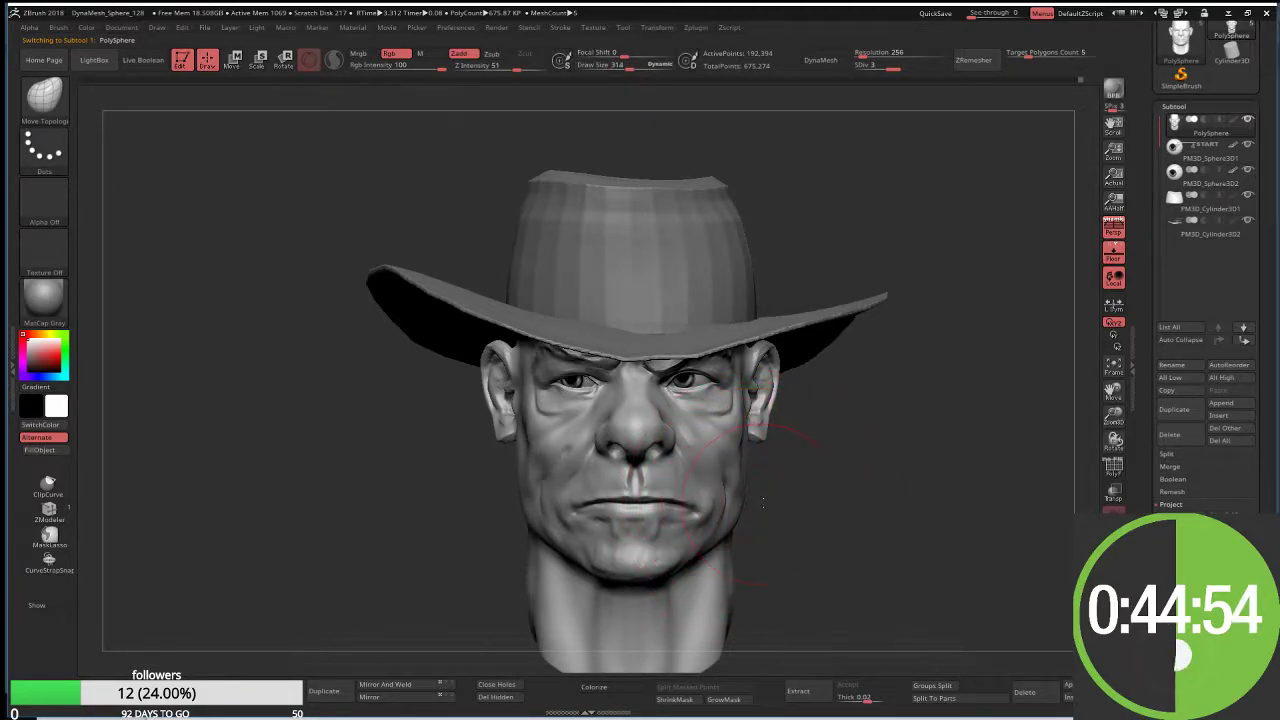
right_click_drag(763, 503, 750, 506)
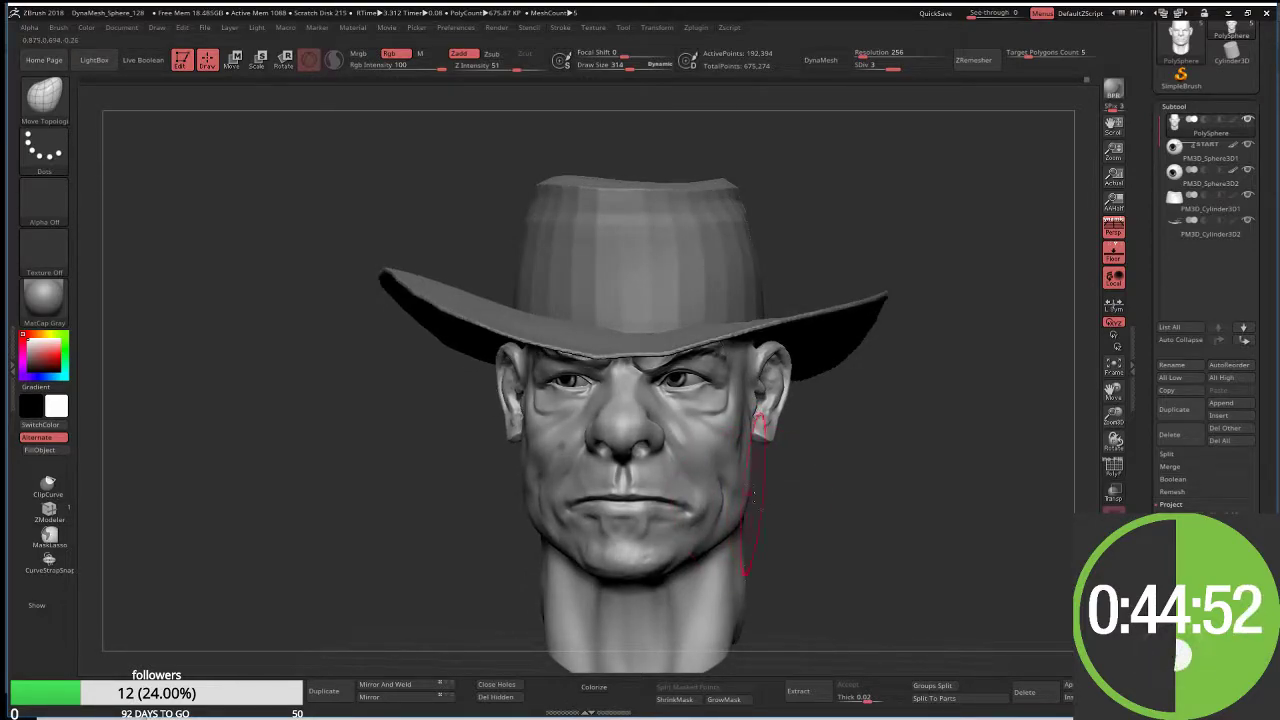
right_click_drag(737, 567, 718, 561)
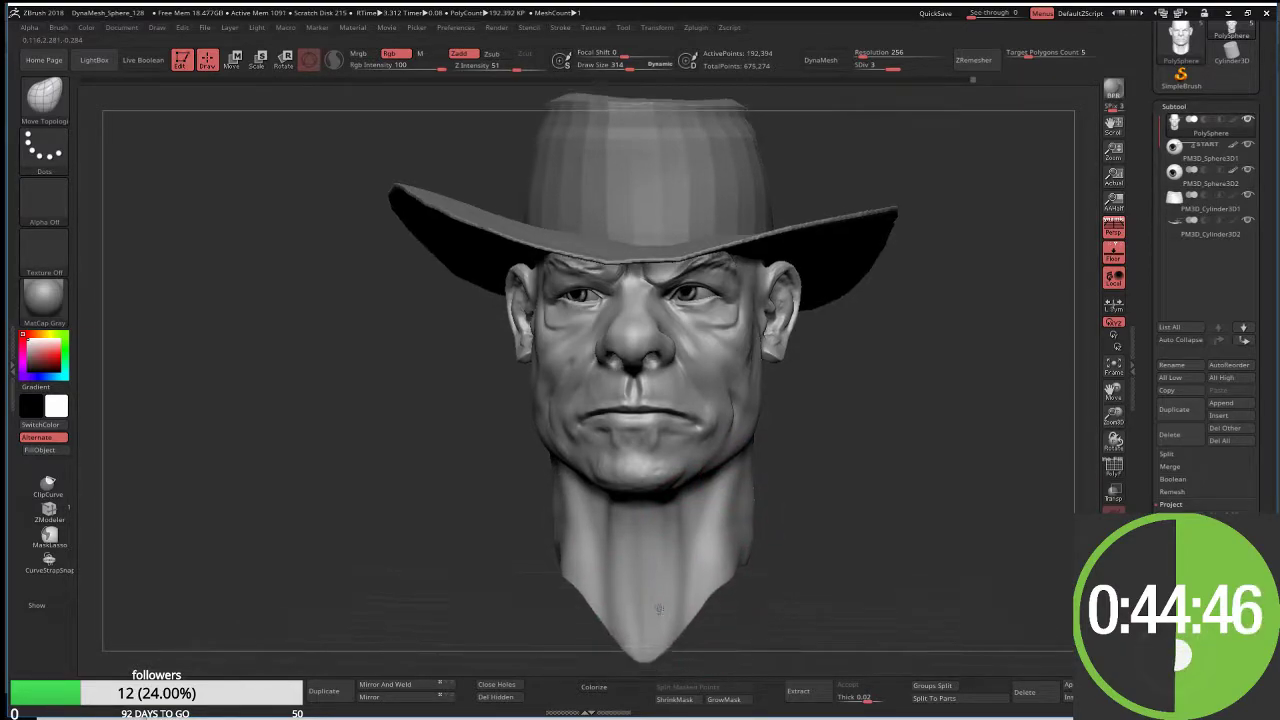
Step: Zoom out, smooth the front of the hat crown and select the hat subtool
mouse_move(680, 510)
right_mouse_down("alt")
mouse_move(668, 555)
mouse_move(709, 517)
right_mouse_up("alt")
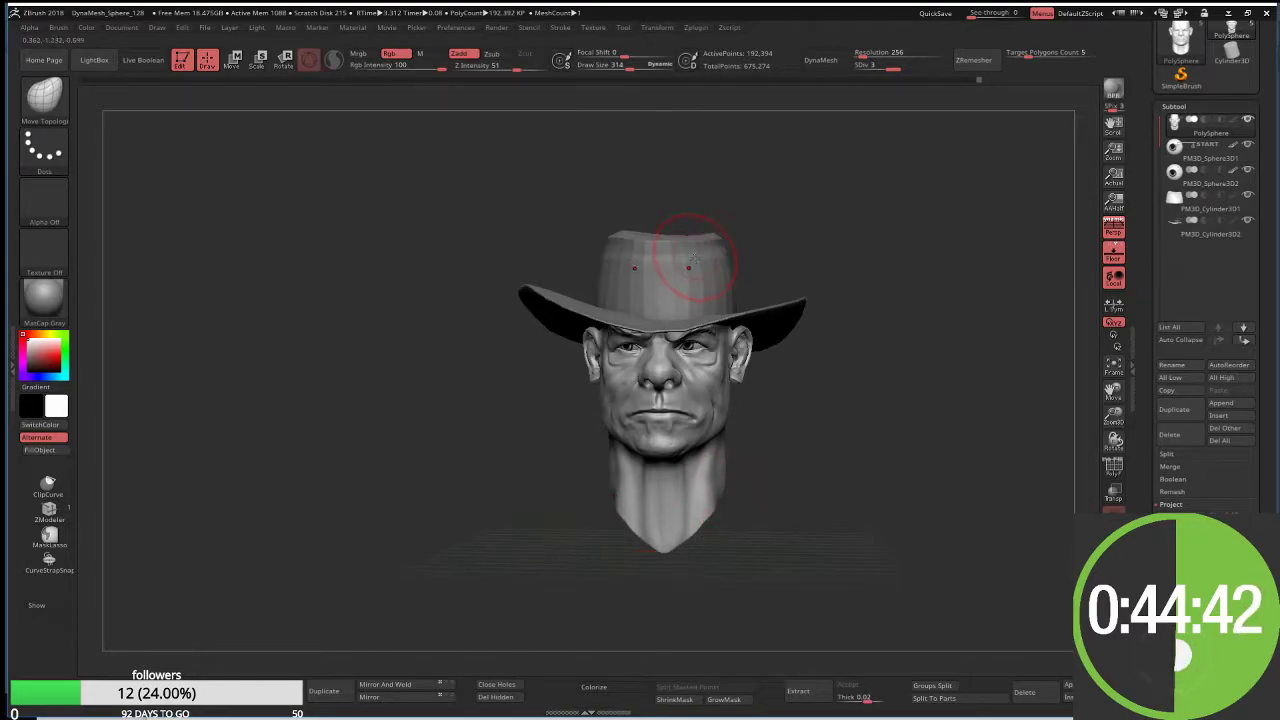
left_click_drag(665, 285, 670, 292, "shift")
left_click(680, 255, "alt")
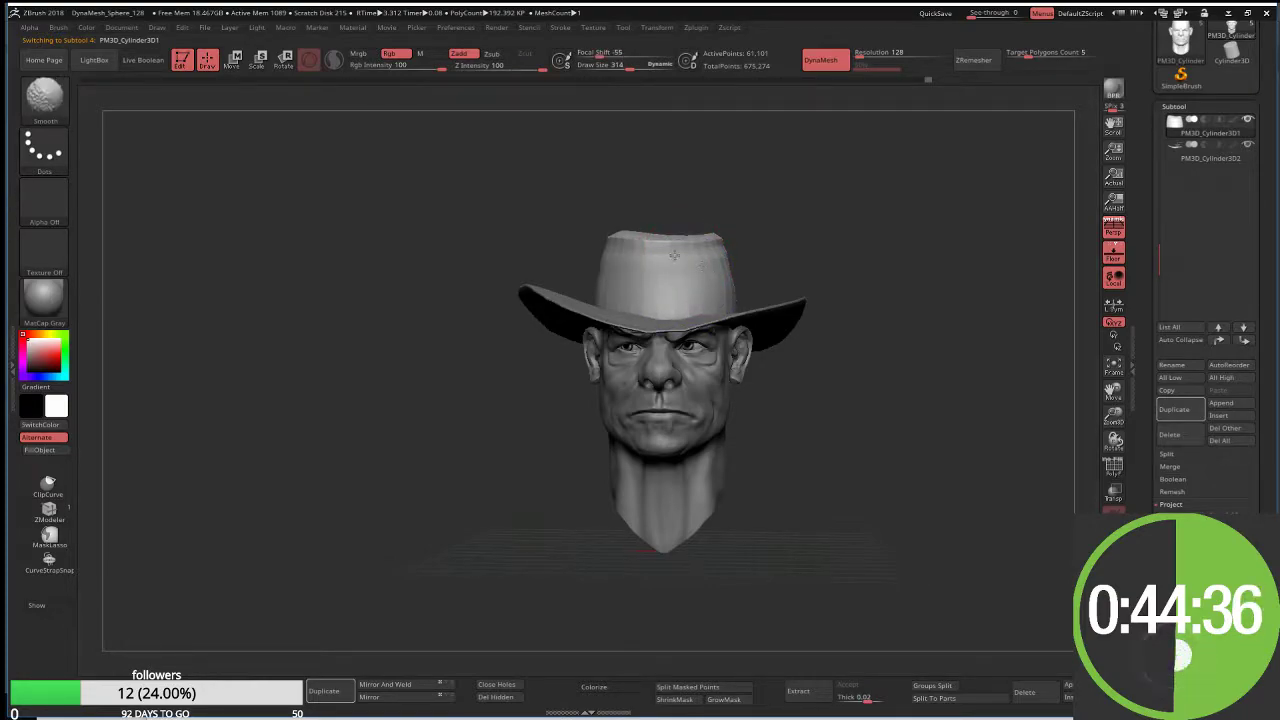
Step: Orbit around the model and reselect the PolySphere head subtool in side profile
mouse_move(618, 258)
left_mouse_down()
mouse_move(512, 250)
mouse_move(575, 316)
left_mouse_up()
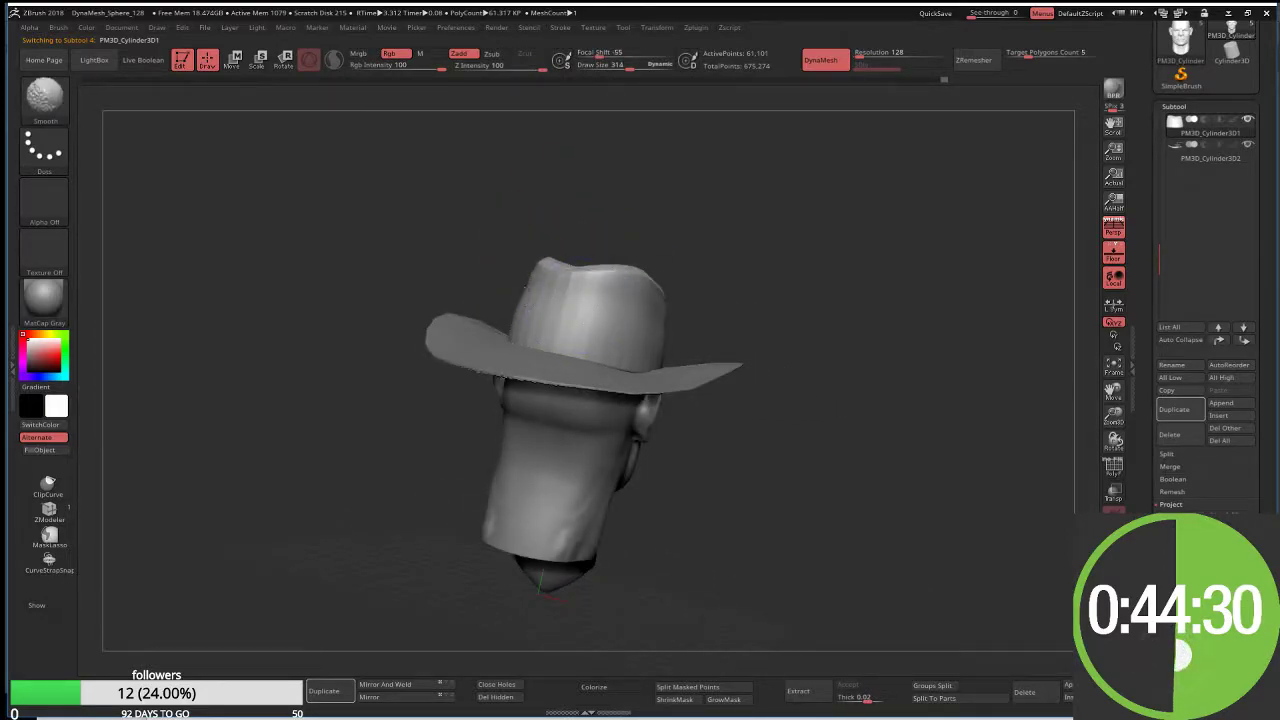
mouse_move(569, 291)
left_mouse_down()
mouse_move(807, 300)
mouse_move(735, 352)
mouse_move(862, 404)
mouse_move(726, 355)
left_mouse_up()
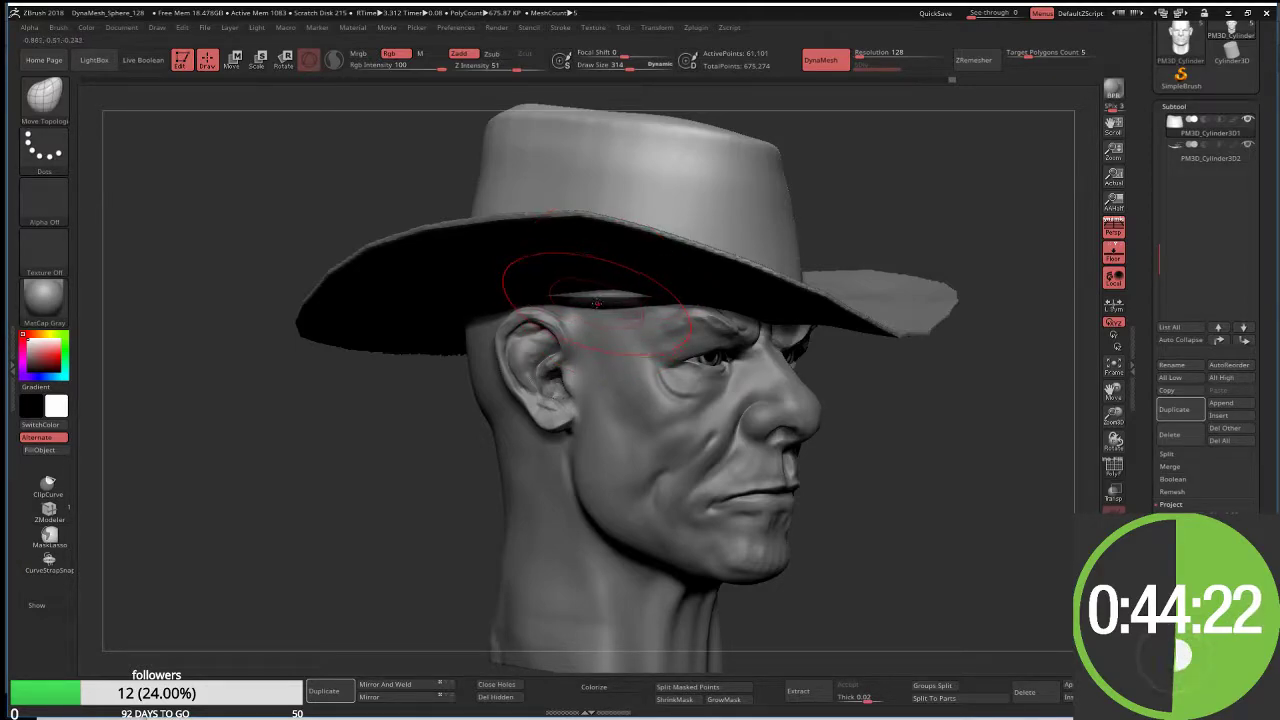
left_click(601, 263, "alt")
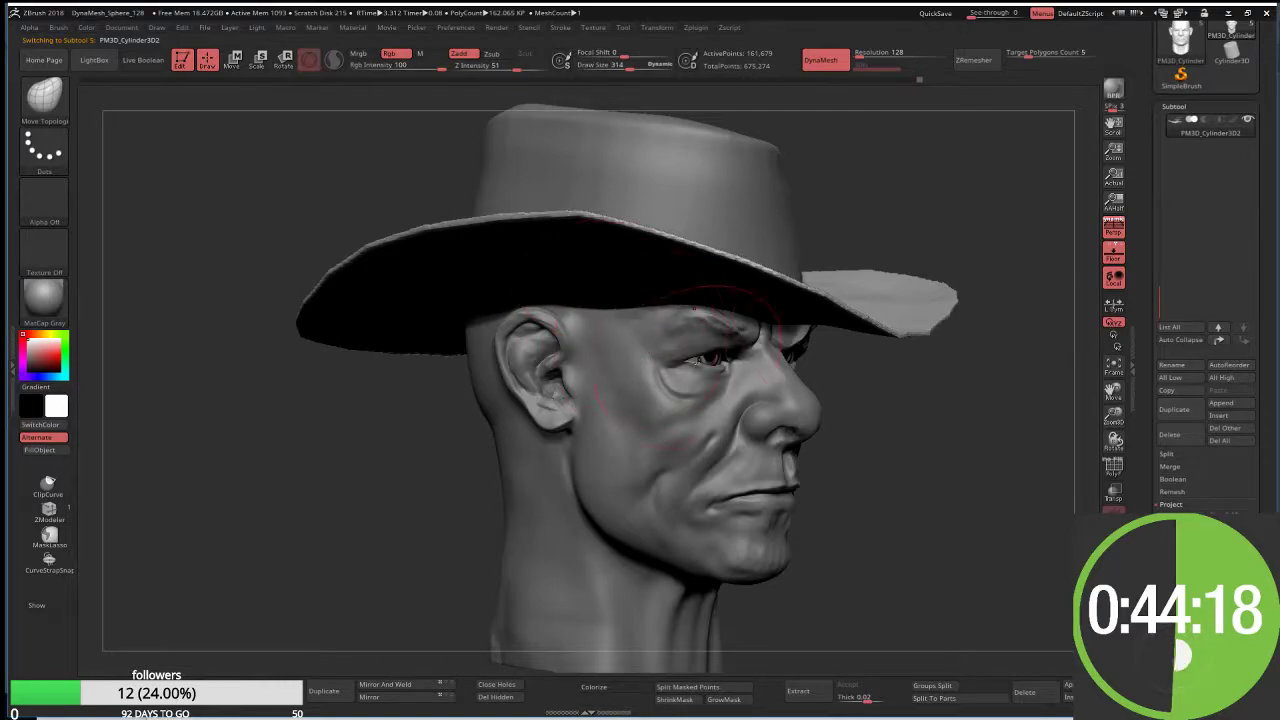
right_click_drag(690, 360, 818, 334)
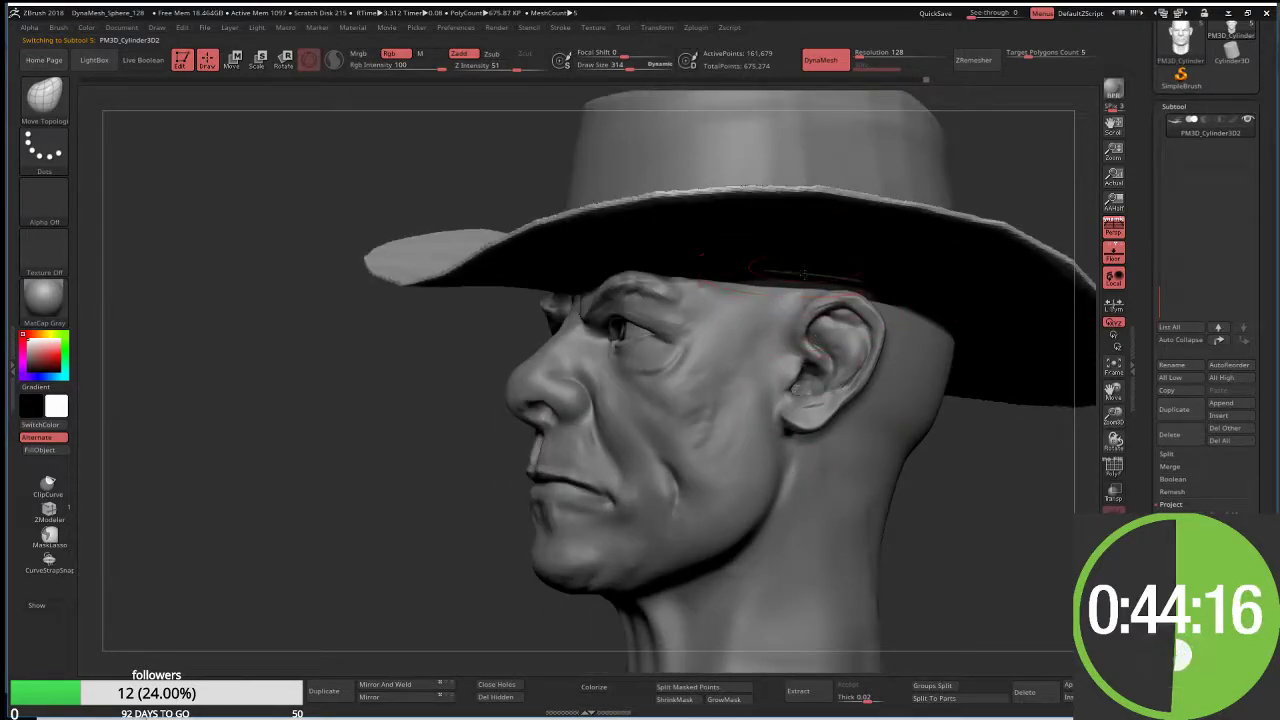
right_click_drag(787, 280, 386, 545, "shift")
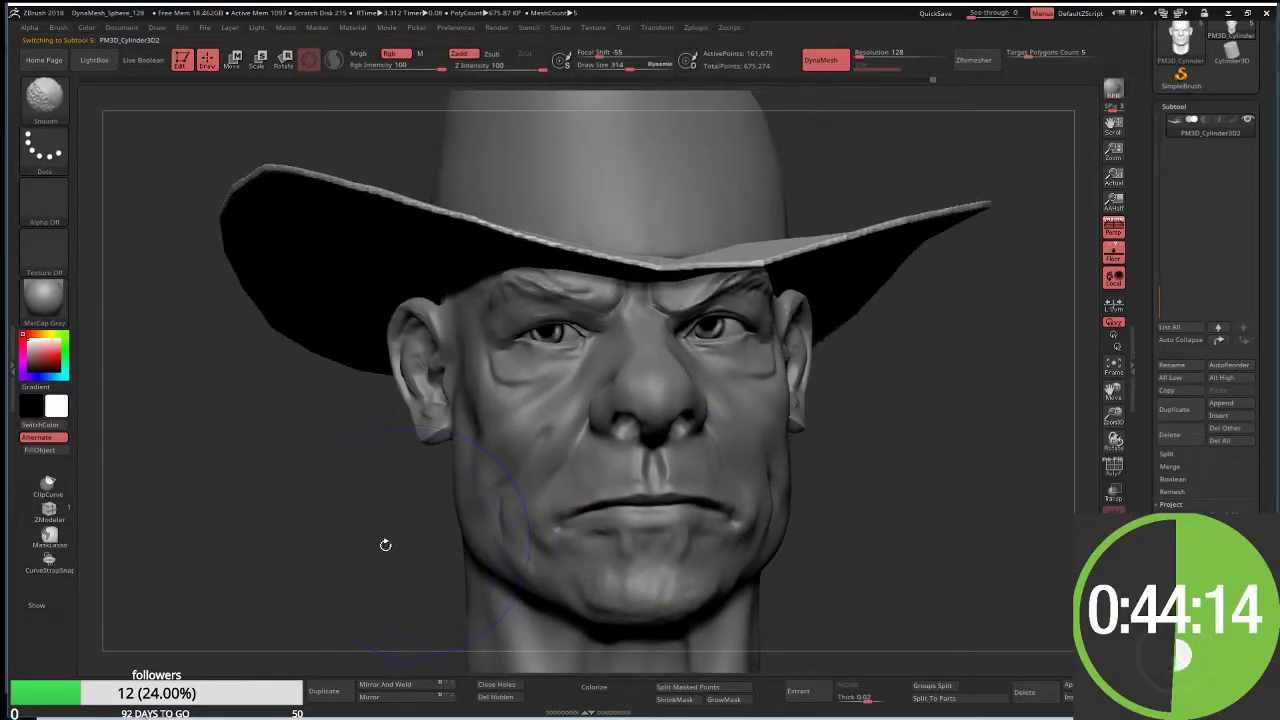
left_click(415, 500, "alt")
right_click_drag(415, 500, 434, 530)
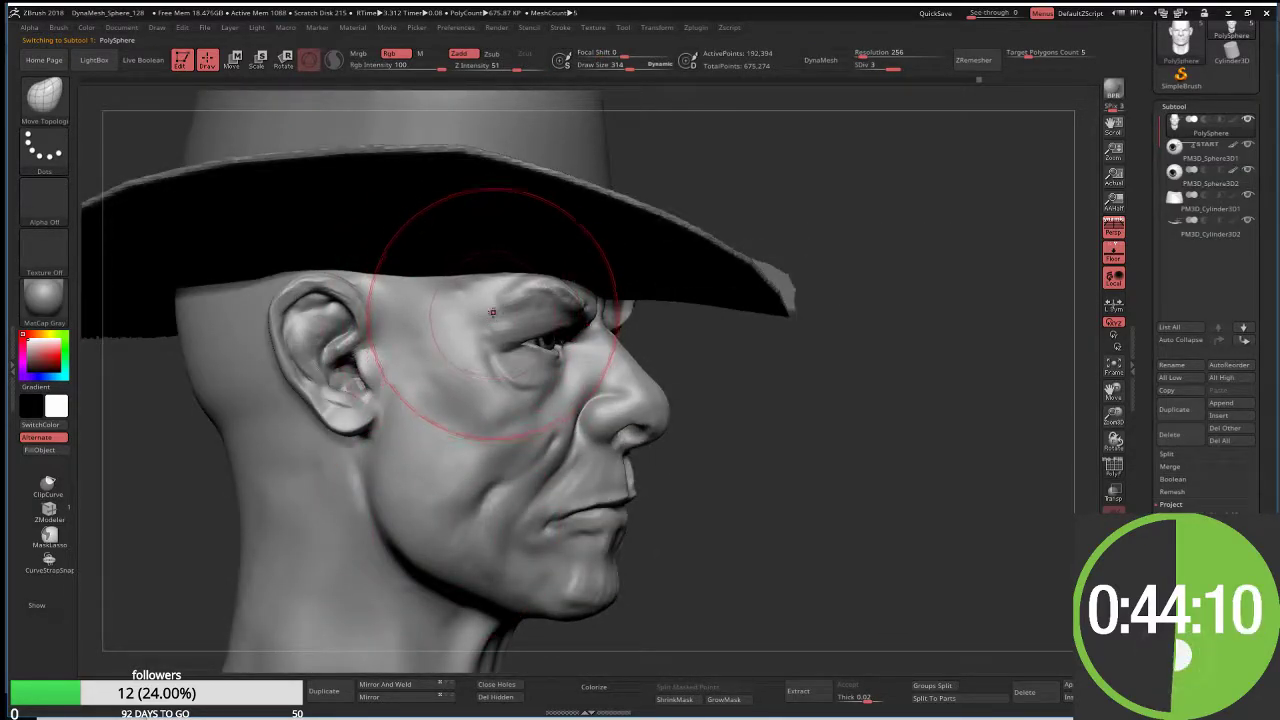
Step: Switch to the ClayBuildup brush and lower Draw Size to about 62
key("b")
key("c")
key("b")
key("s")
left_click_drag(457, 290, 440, 295)
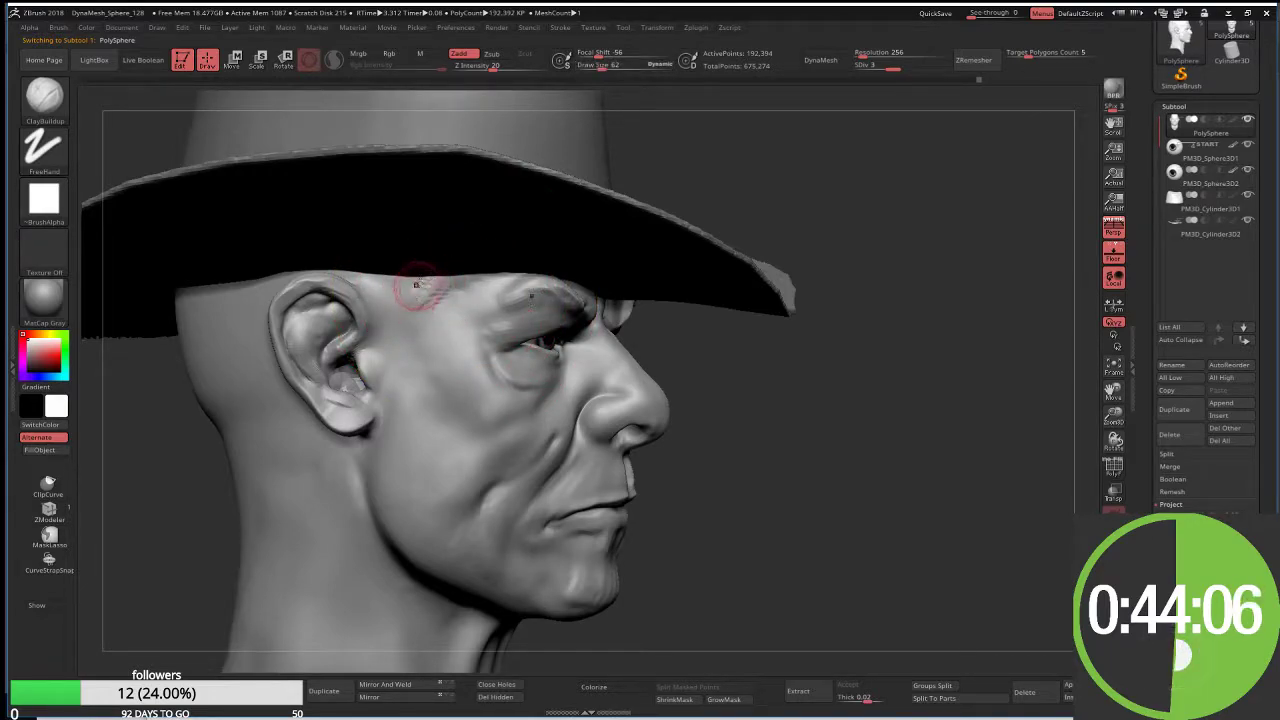
Step: Stroke ClayBuildup hair grooves on the temple and down behind the ear
left_click_drag(400, 294, 380, 365)
mouse_move(412, 316)
left_mouse_down()
mouse_move(412, 370)
mouse_move(380, 286)
mouse_move(390, 330)
left_mouse_up()
right_click_drag(343, 292, 411, 336)
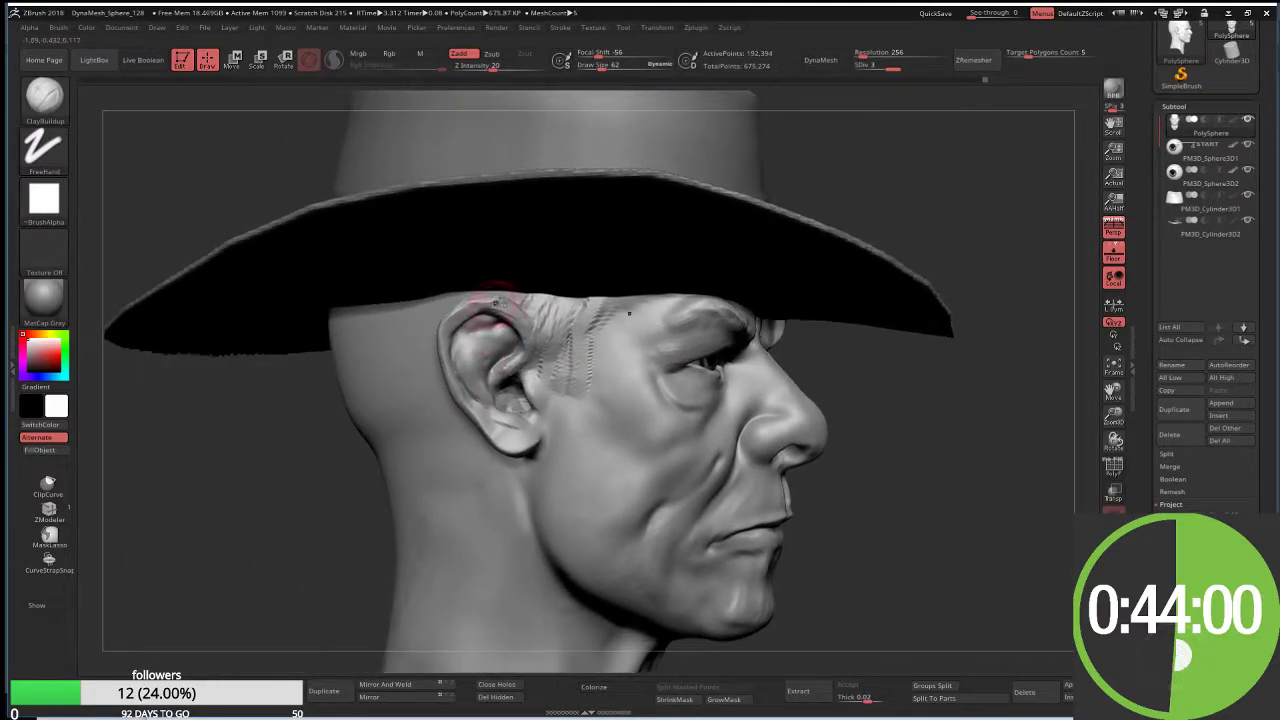
left_click_drag(425, 292, 412, 372)
mouse_move(385, 304)
left_mouse_down()
mouse_move(395, 405)
mouse_move(420, 440)
left_mouse_up()
left_click_drag(415, 350, 458, 455)
left_click_drag(418, 385, 455, 480)
mouse_move(400, 360)
left_mouse_down()
mouse_move(405, 470)
mouse_move(385, 450)
left_mouse_up()
mouse_move(372, 310)
left_mouse_down()
mouse_move(368, 399)
mouse_move(356, 440)
mouse_move(345, 430)
left_mouse_up()
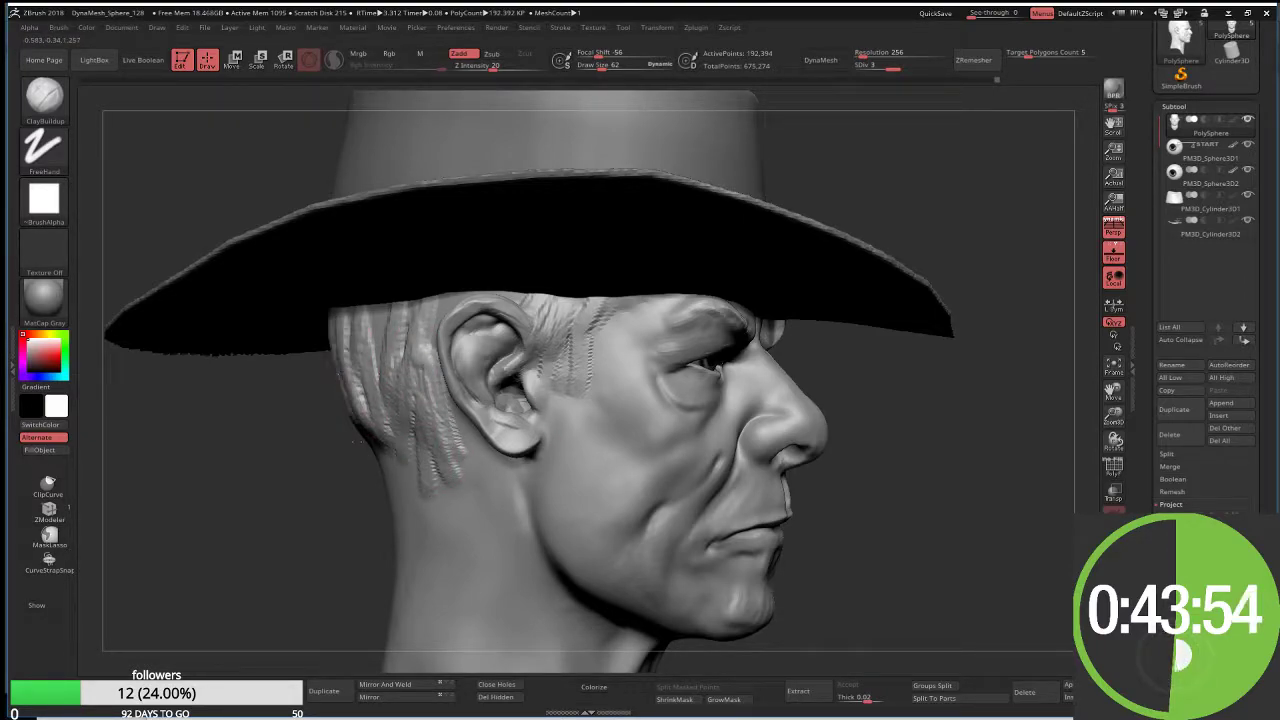
mouse_move(360, 345)
left_mouse_down()
mouse_move(366, 452)
mouse_move(386, 485)
left_mouse_up()
mouse_move(377, 374)
left_mouse_down()
mouse_move(390, 470)
mouse_move(418, 495)
left_mouse_up()
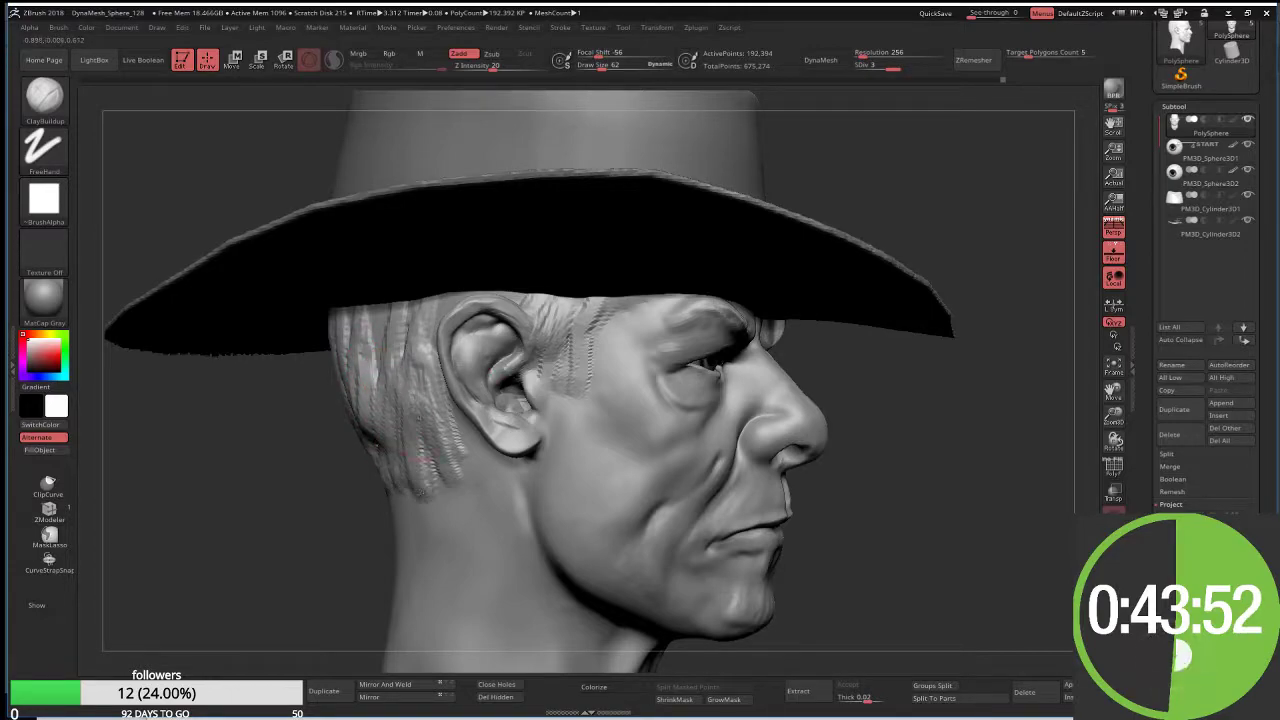
left_click_drag(415, 395, 438, 480)
Step: Smooth and rework the hair strands behind the ear, down toward the neck
left_click_drag(425, 294, 408, 345)
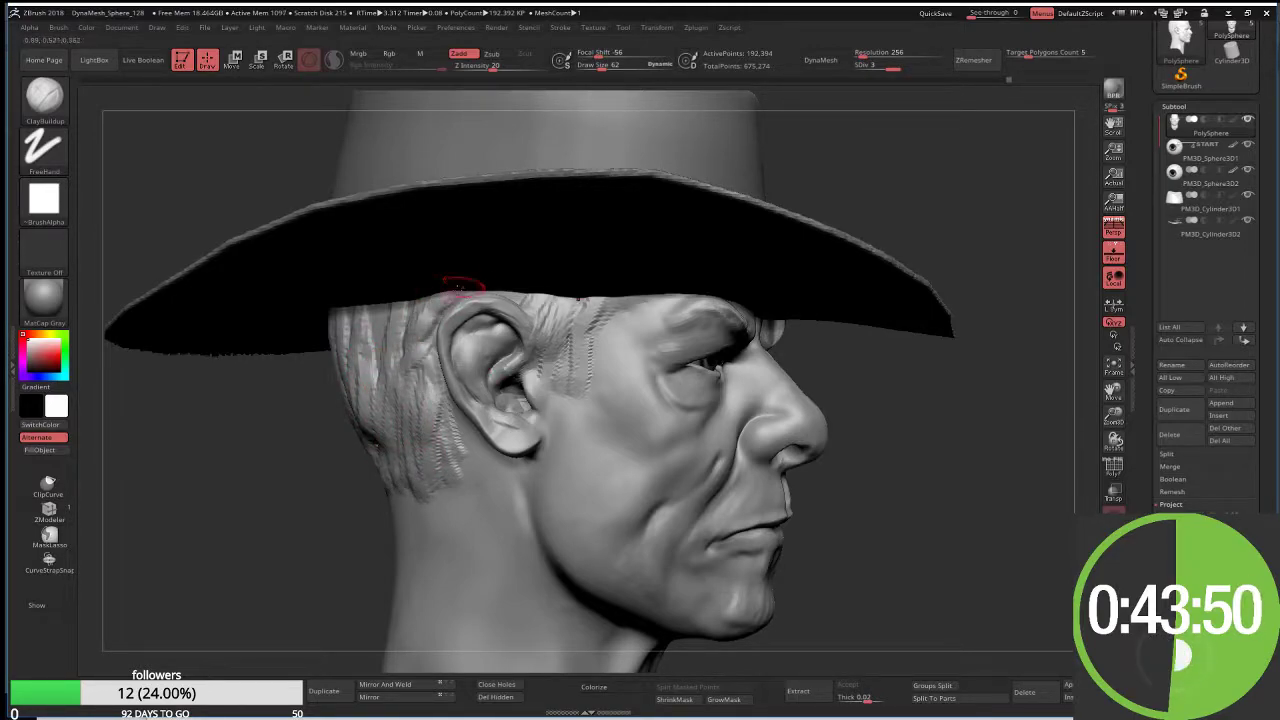
right_click_drag(460, 287, 438, 350)
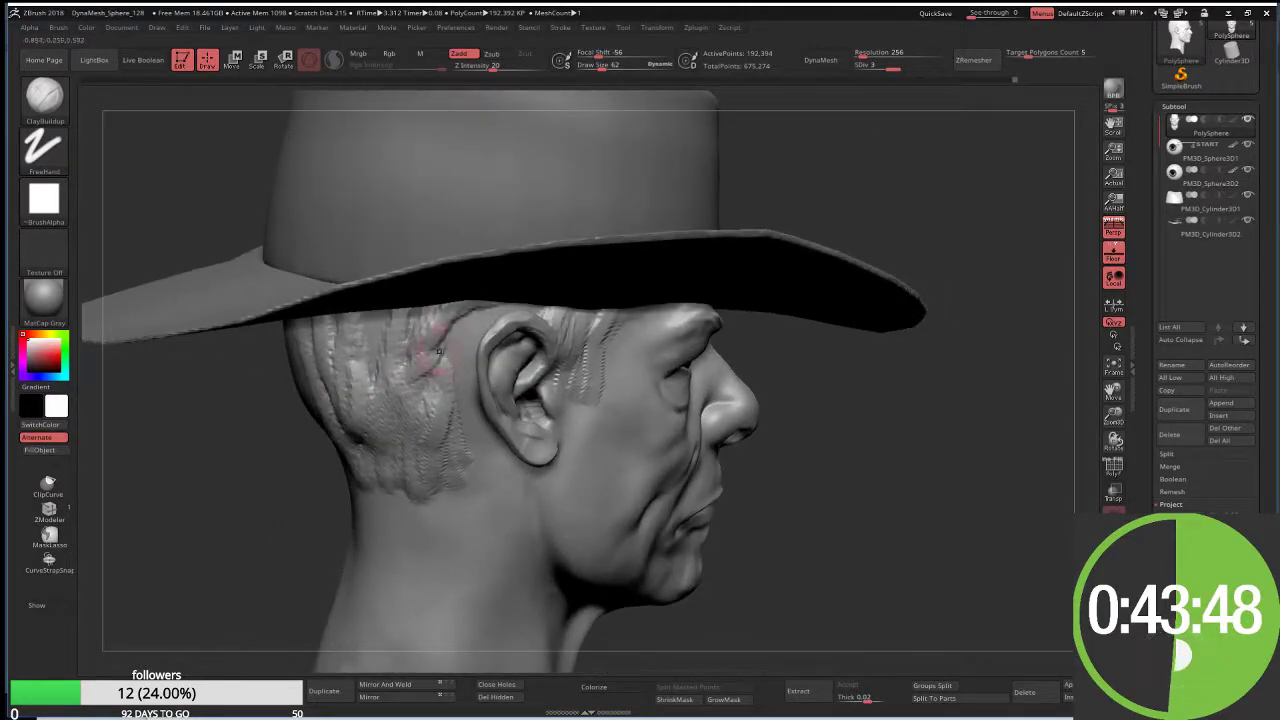
left_click_drag(438, 350, 461, 318, "shift")
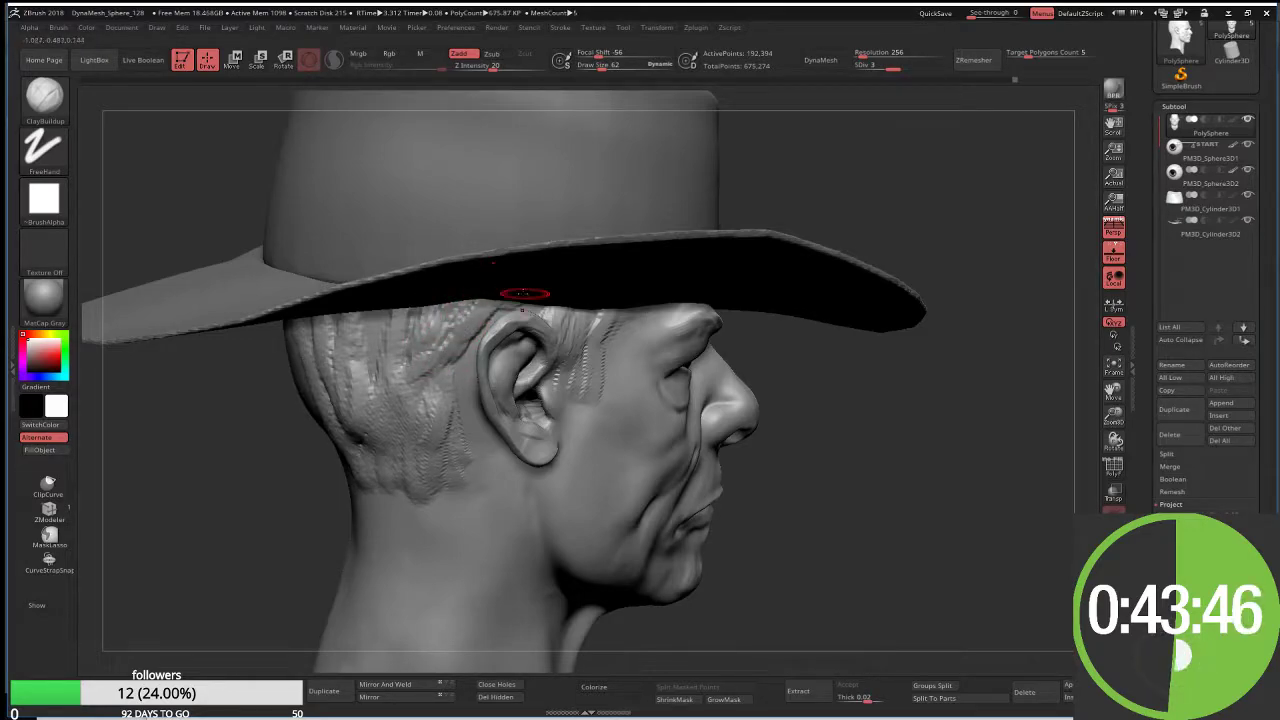
left_click_drag(470, 305, 425, 395, "shift")
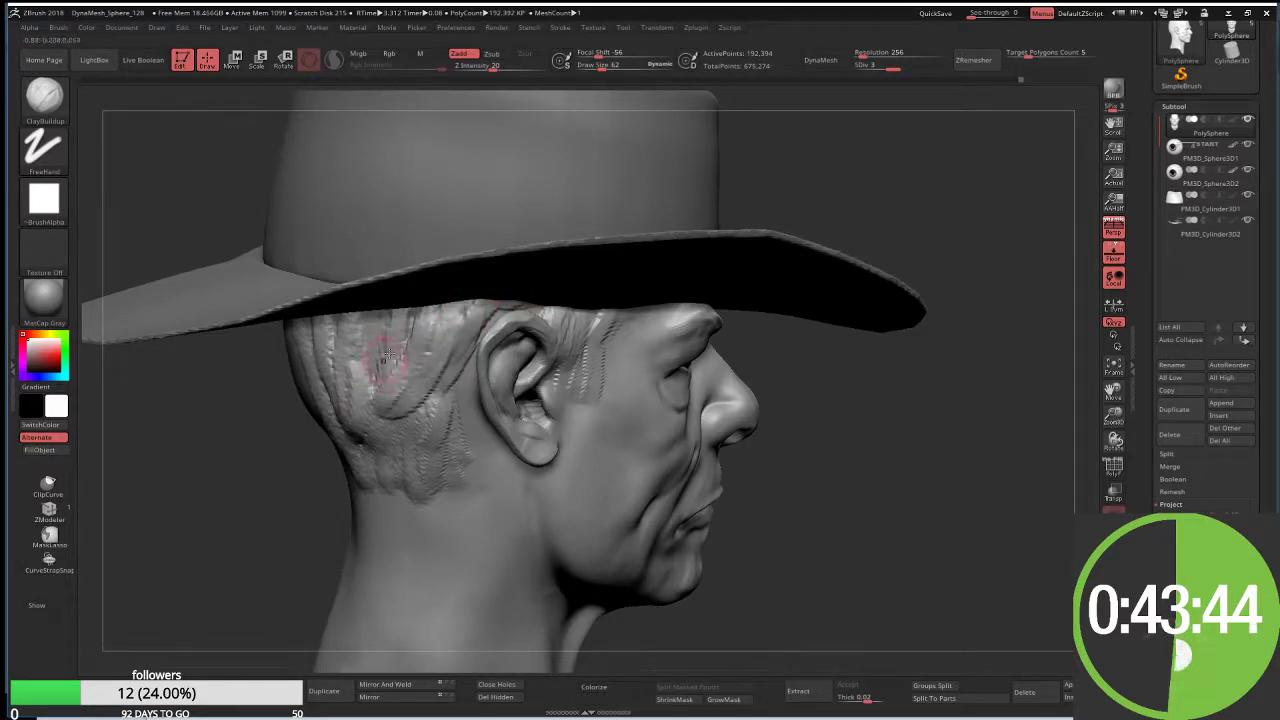
left_click_drag(420, 310, 370, 410, "shift")
left_click_drag(374, 332, 335, 420, "shift")
mouse_move(430, 375)
left_mouse_down("shift")
mouse_move(420, 470)
mouse_move(397, 518)
left_mouse_up("shift")
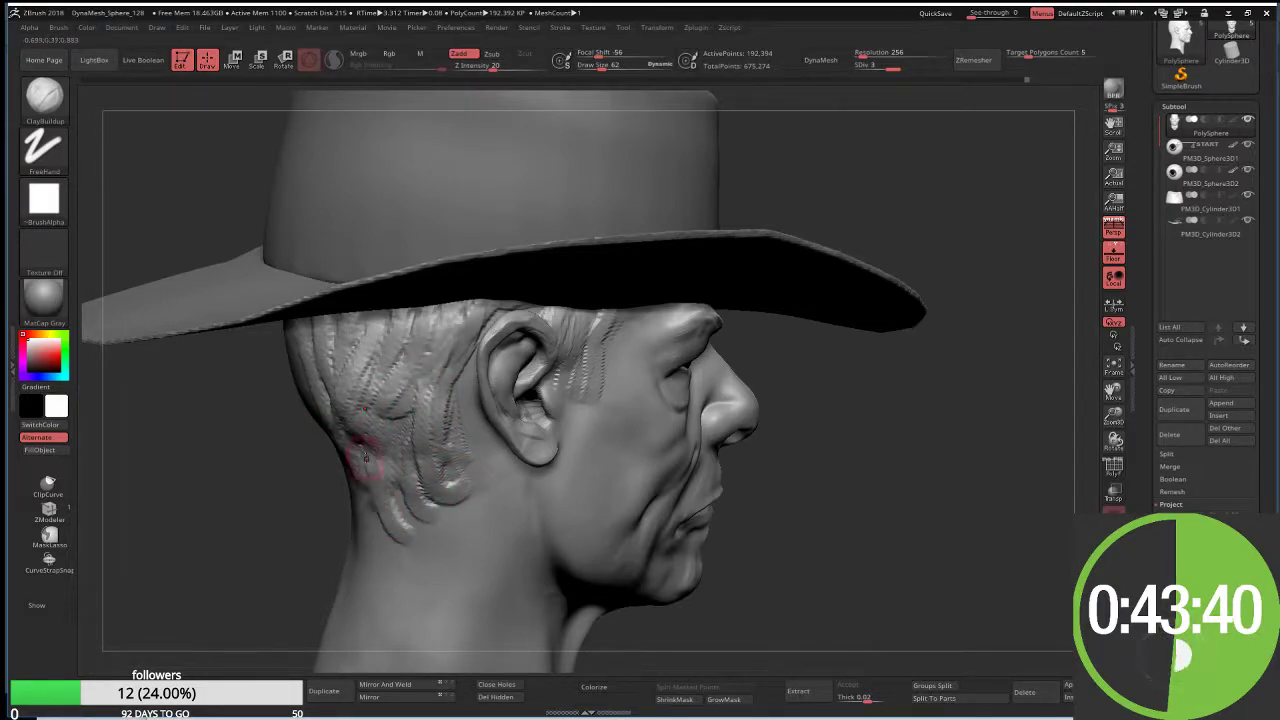
left_click_drag(365, 455, 340, 487, "shift")
left_click_drag(323, 405, 343, 423, "shift")
left_click_drag(360, 470, 405, 395, "shift")
mouse_move(395, 445)
left_mouse_down("shift")
mouse_move(420, 385)
mouse_move(385, 365)
mouse_move(350, 400)
left_mouse_up("shift")
left_click_drag(345, 335, 312, 405, "shift")
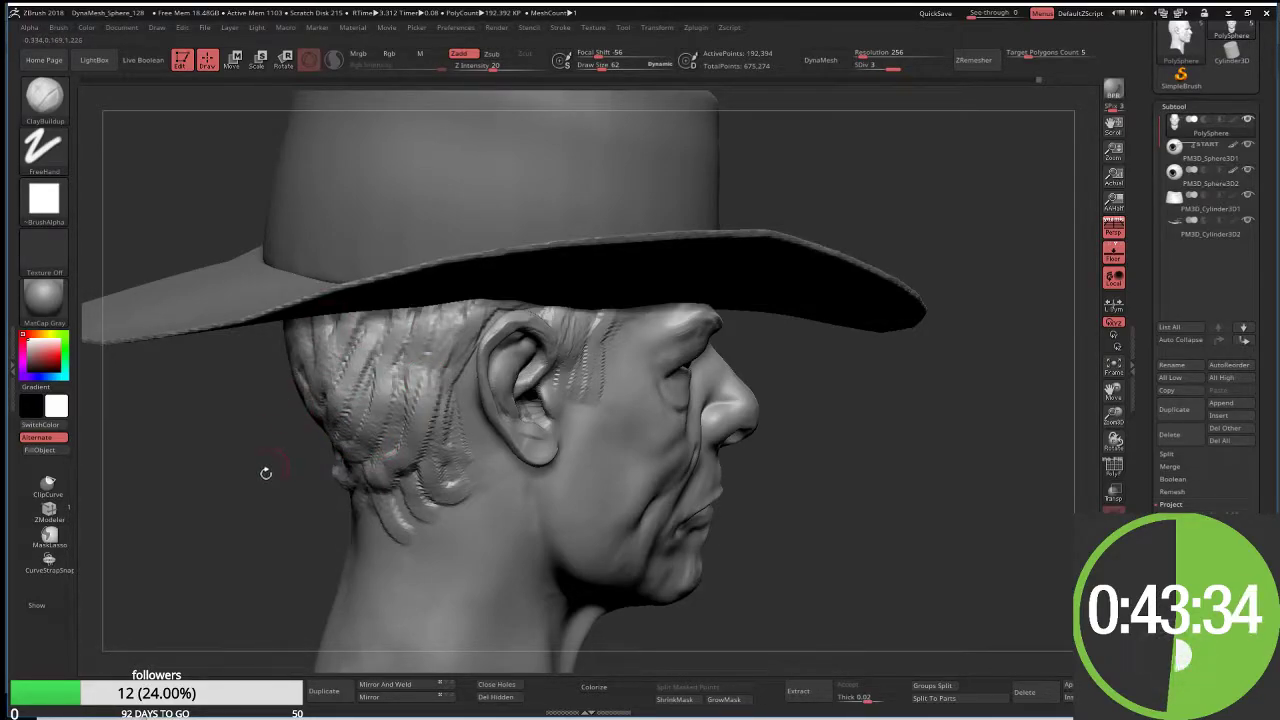
Step: Sculpt and soften vertical hair strands across the back of the head under the hat
left_click_drag(266, 472, 378, 452)
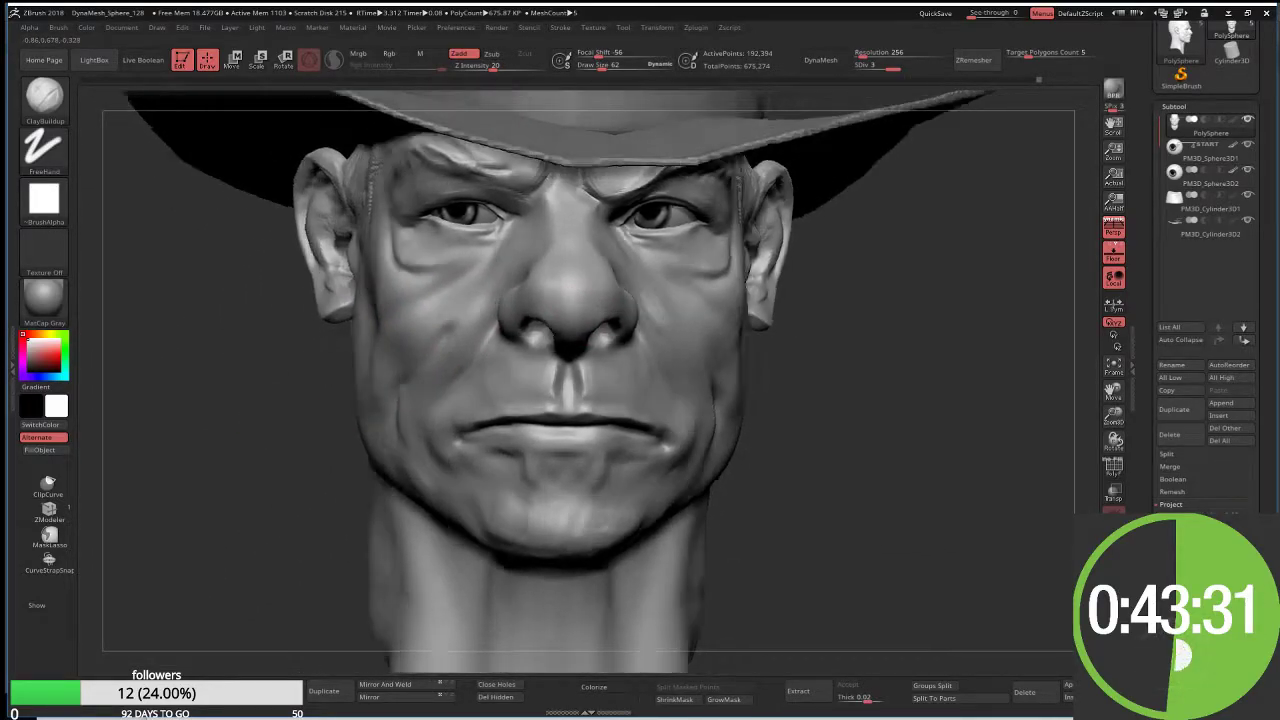
left_click_drag(543, 428, 329, 443)
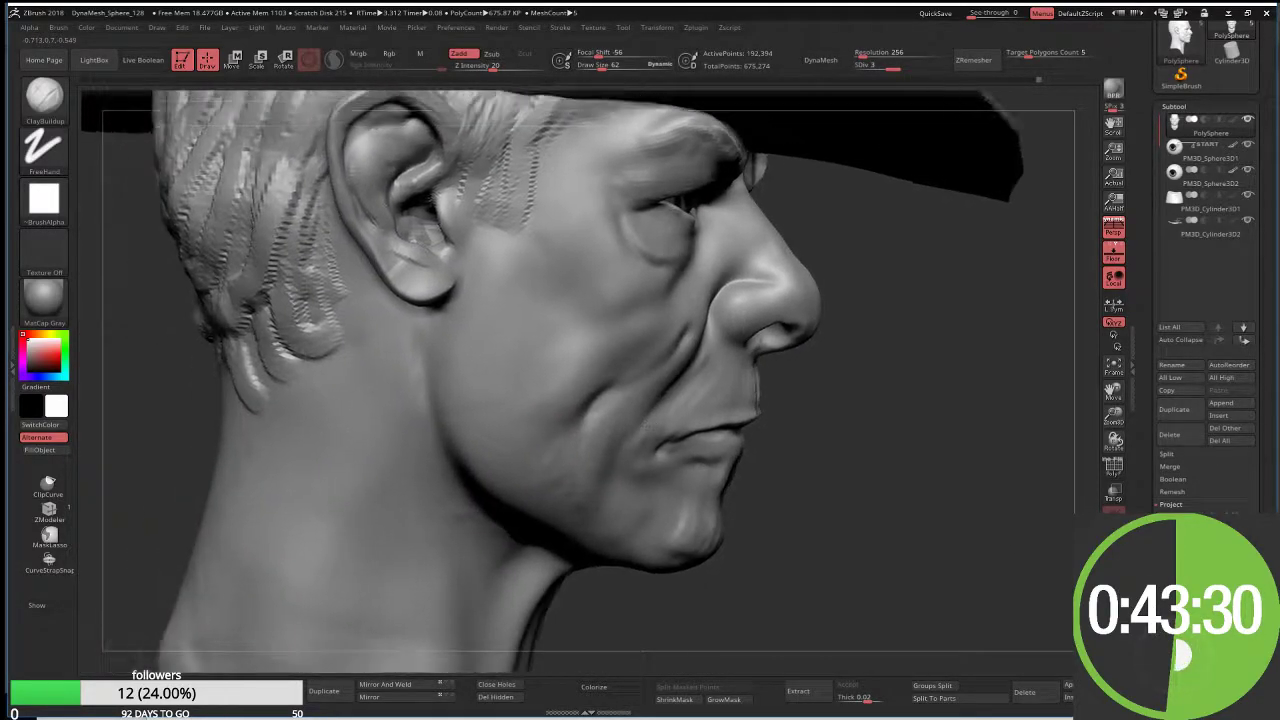
left_click_drag(500, 430, 491, 399, "alt")
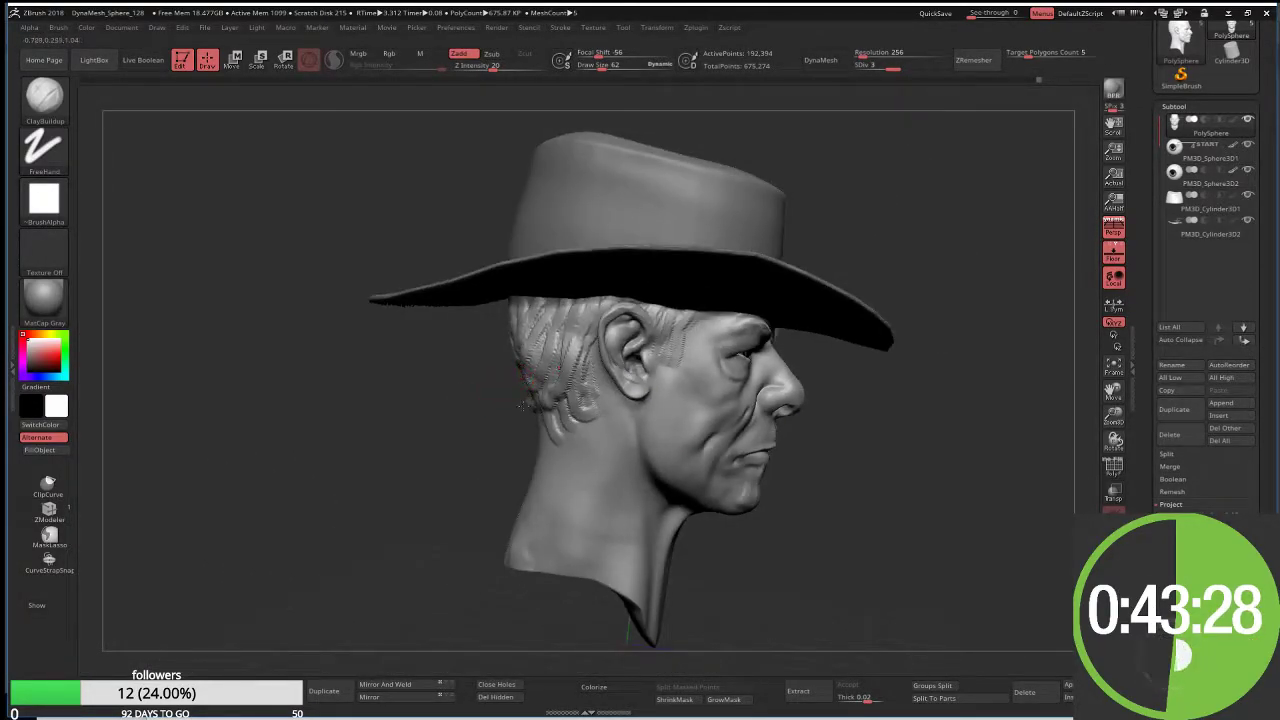
left_click_drag(465, 415, 523, 365)
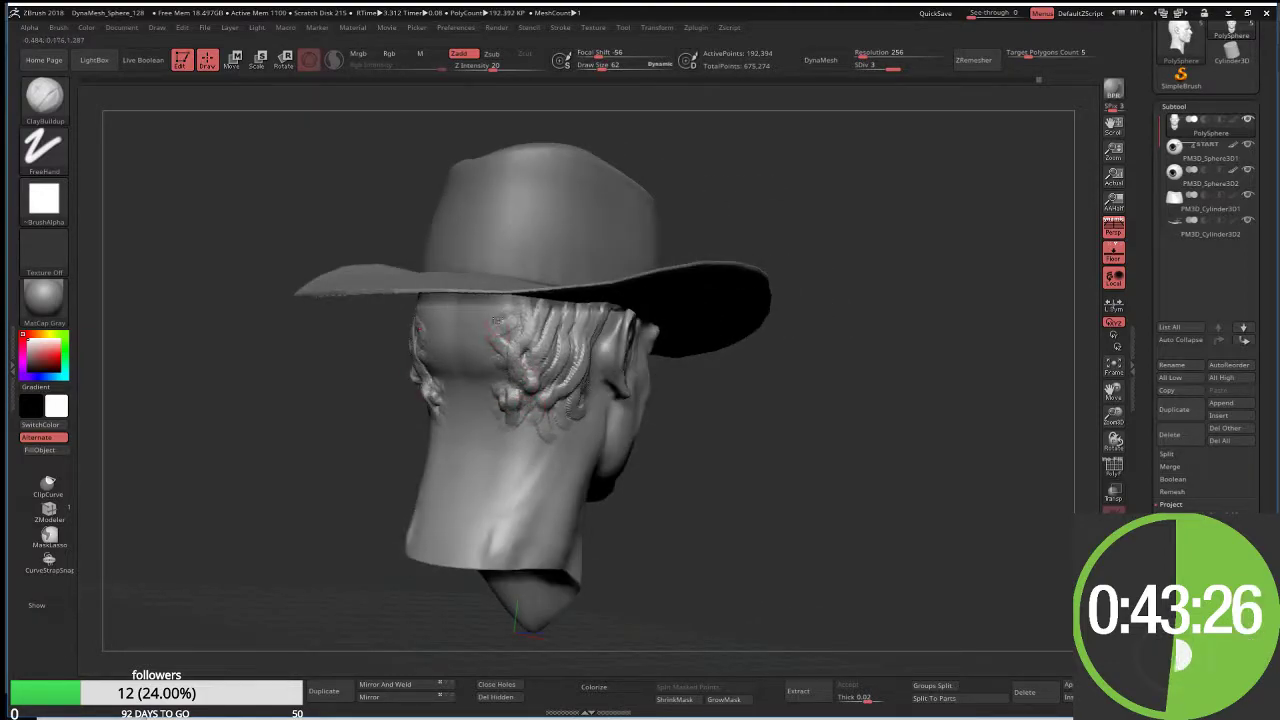
left_click_drag(496, 320, 494, 368)
left_click_drag(490, 296, 492, 360)
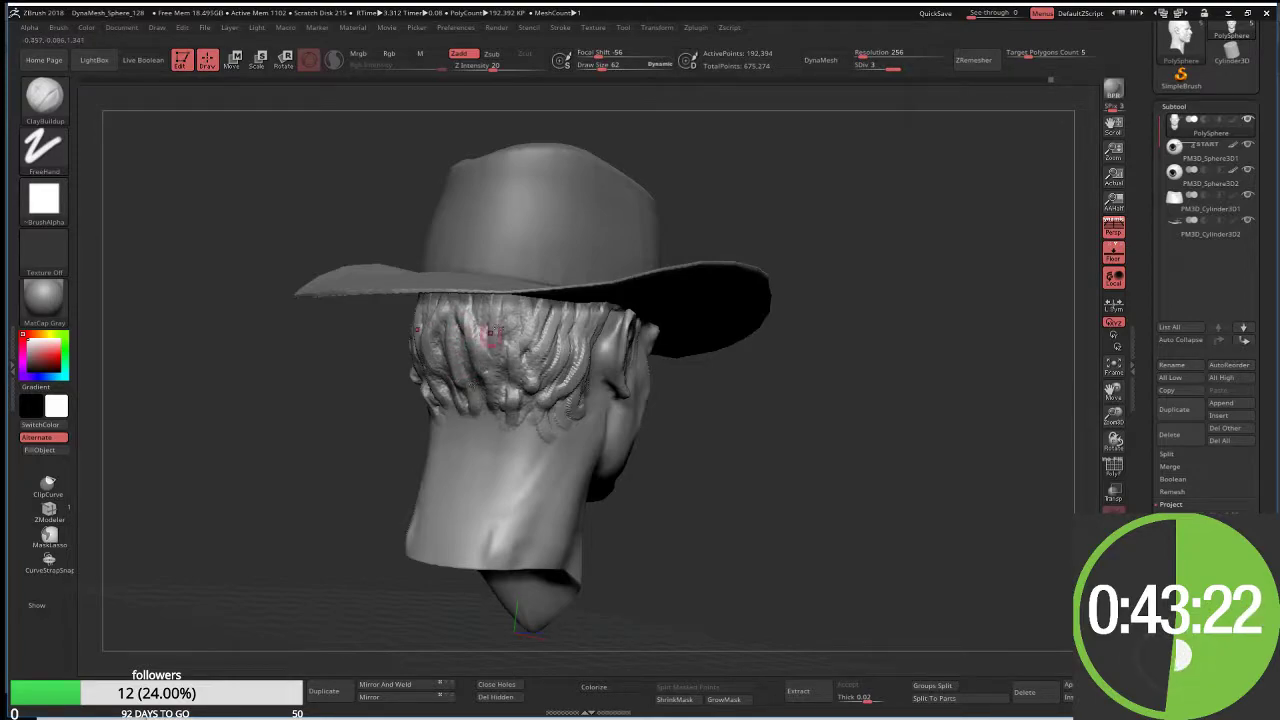
mouse_move(445, 335)
left_mouse_down("shift")
mouse_move(480, 400)
mouse_move(470, 410)
left_mouse_up("shift")
left_click_drag(495, 320, 530, 415, "shift")
mouse_move(535, 320)
left_mouse_down("shift")
mouse_move(555, 381)
mouse_move(626, 322)
left_mouse_up("shift")
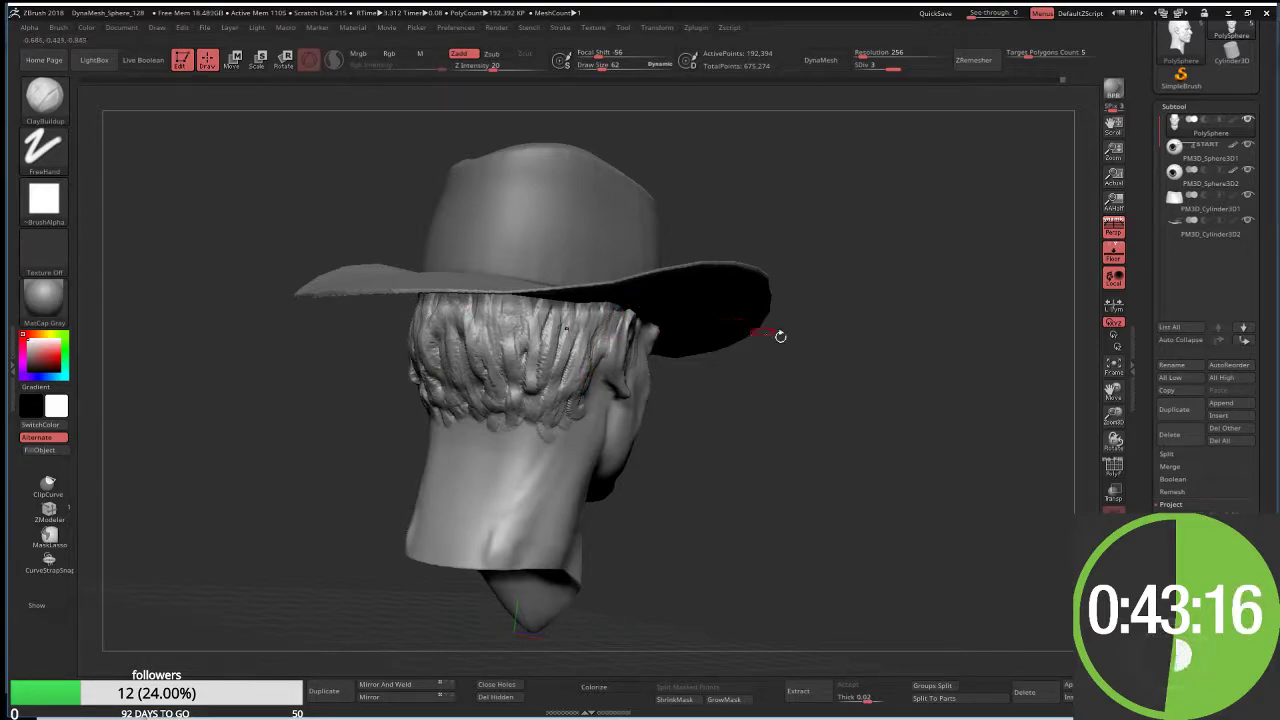
mouse_move(780, 336)
left_mouse_down()
mouse_move(559, 458)
mouse_move(457, 423)
mouse_move(457, 480)
left_mouse_up()
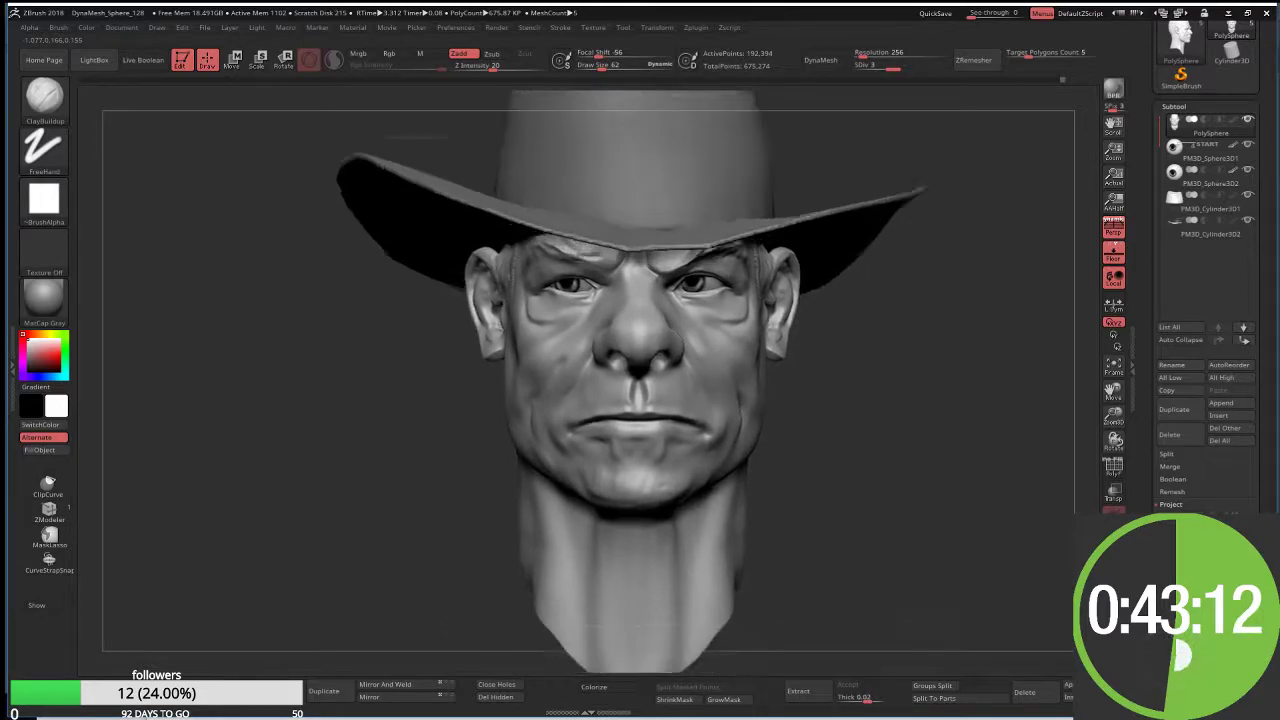
left_click_drag(541, 493, 521, 443, "alt")
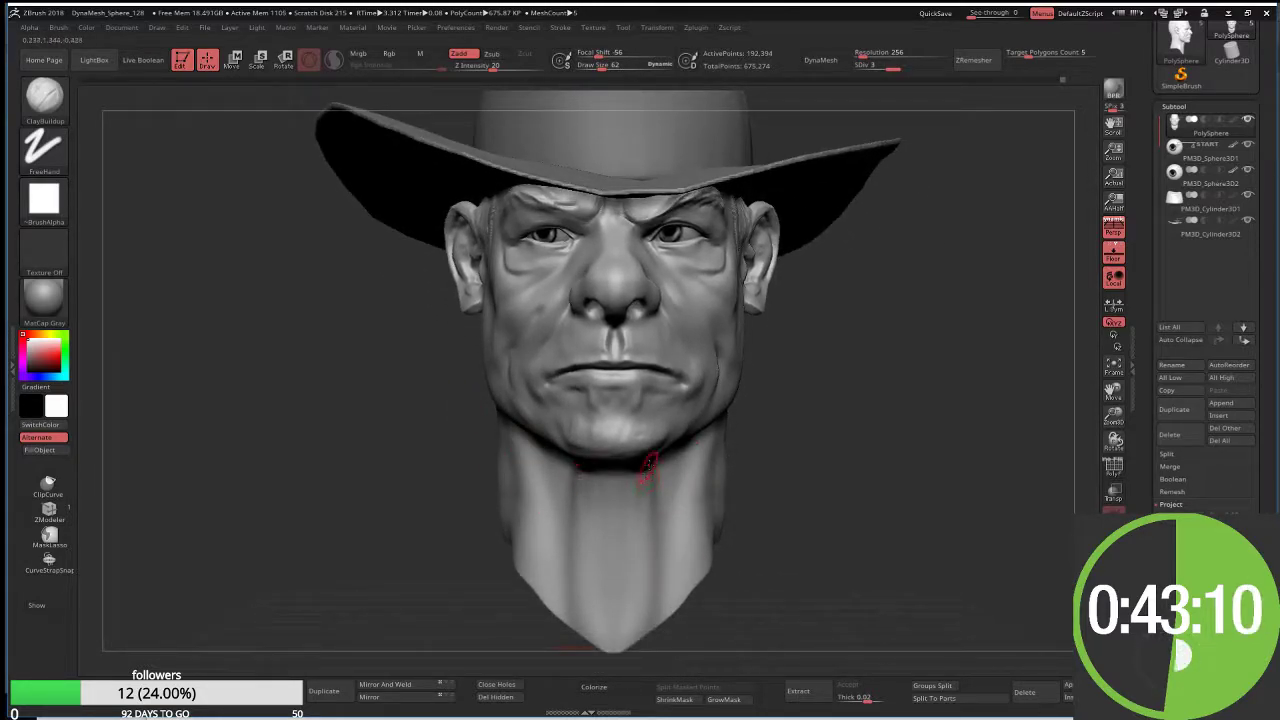
Step: From a low angle, carve vertical ClayBuildup grooves down the front of the neck and Shift-smooth them
right_click_drag(648, 466, 618, 497)
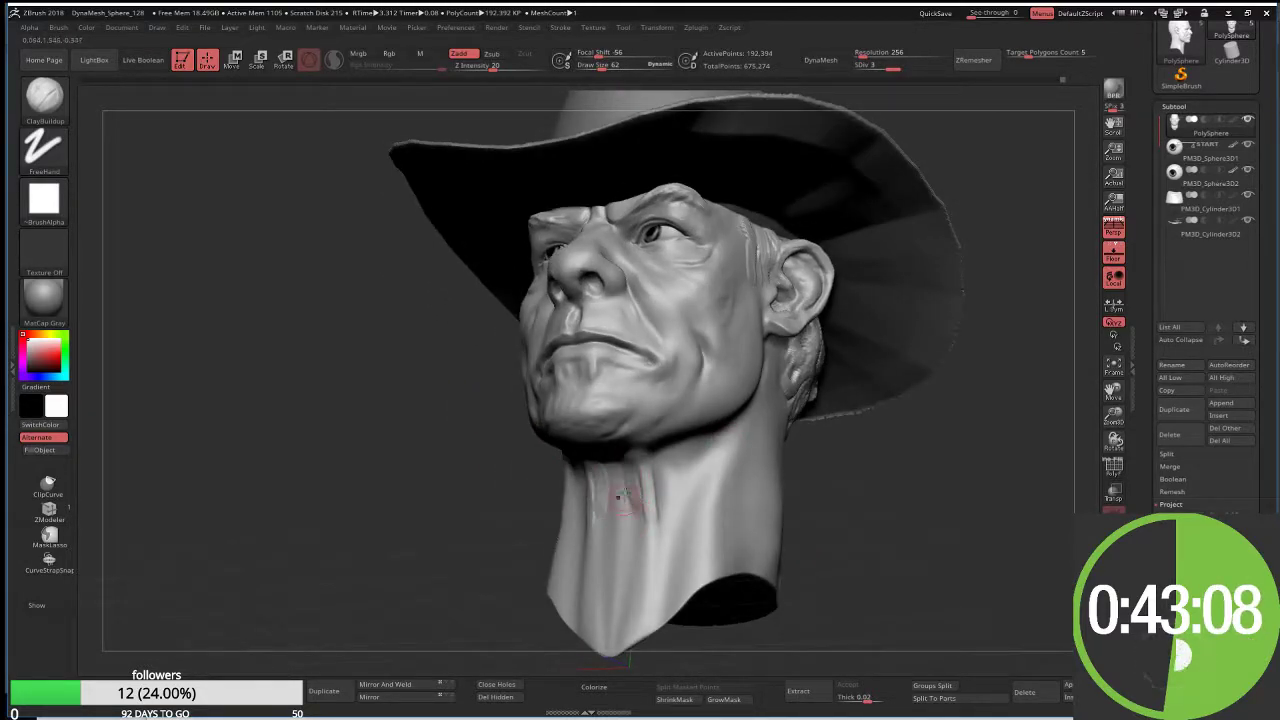
mouse_move(645, 530)
left_mouse_down()
mouse_move(643, 462)
mouse_move(596, 500)
left_mouse_up()
mouse_move(645, 455)
left_mouse_down()
mouse_move(643, 540)
mouse_move(625, 524)
mouse_move(612, 586)
left_mouse_up()
key("shift")
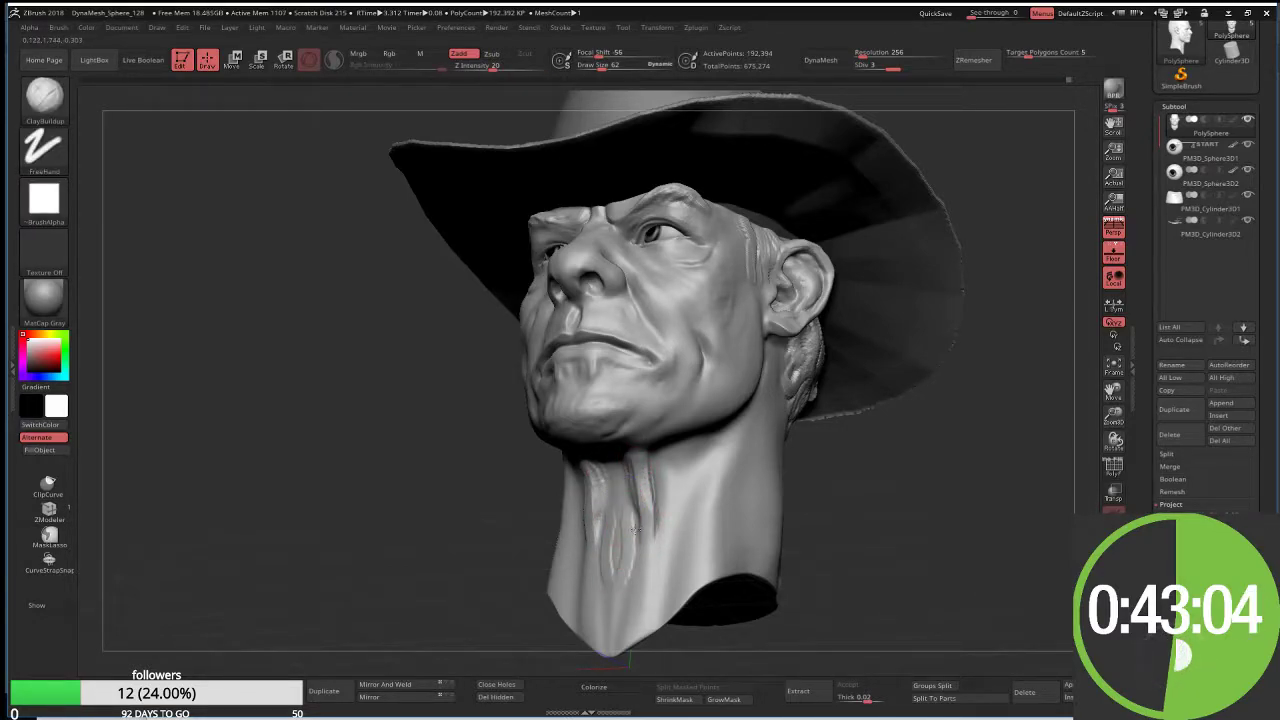
mouse_move(598, 532)
left_mouse_down()
mouse_move(616, 588)
mouse_move(612, 536)
mouse_move(628, 576)
mouse_move(632, 560)
left_mouse_up()
mouse_move(624, 512)
left_mouse_down()
mouse_move(612, 466)
mouse_move(630, 520)
left_mouse_up()
left_click_drag(628, 470, 620, 488)
key("shift")
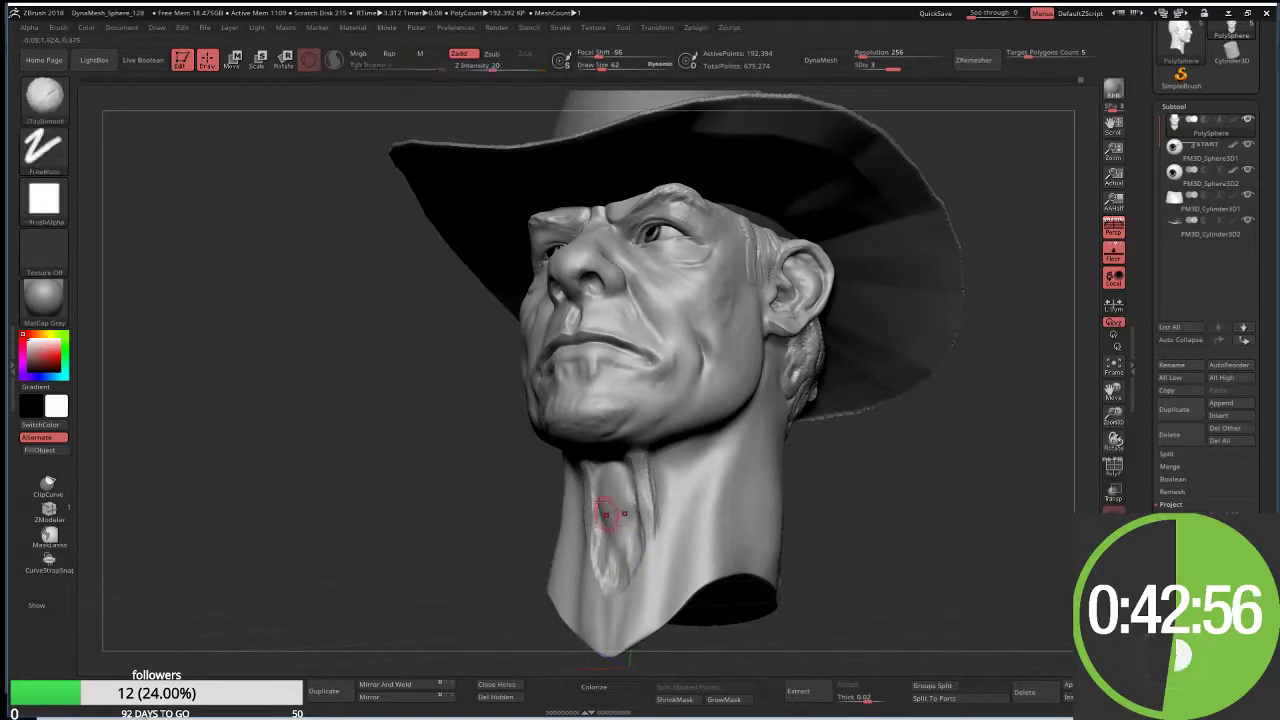
mouse_move(880, 518)
left_mouse_down("shift")
mouse_move(911, 535)
mouse_move(865, 539)
left_mouse_up("shift")
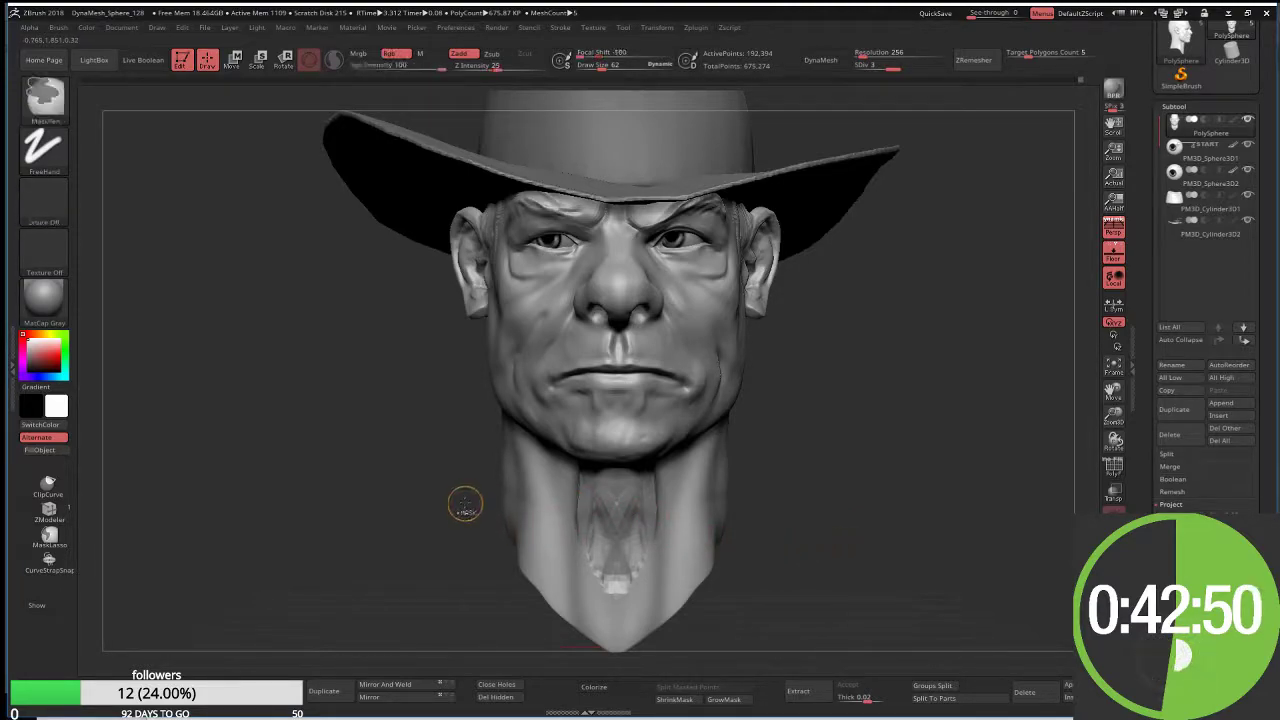
Step: Paint a MaskPen mask over the lower neck band below the throat ridges
mouse_move(449, 500)
left_mouse_down("ctrl")
mouse_move(797, 627)
mouse_move(844, 670)
left_mouse_up("ctrl")
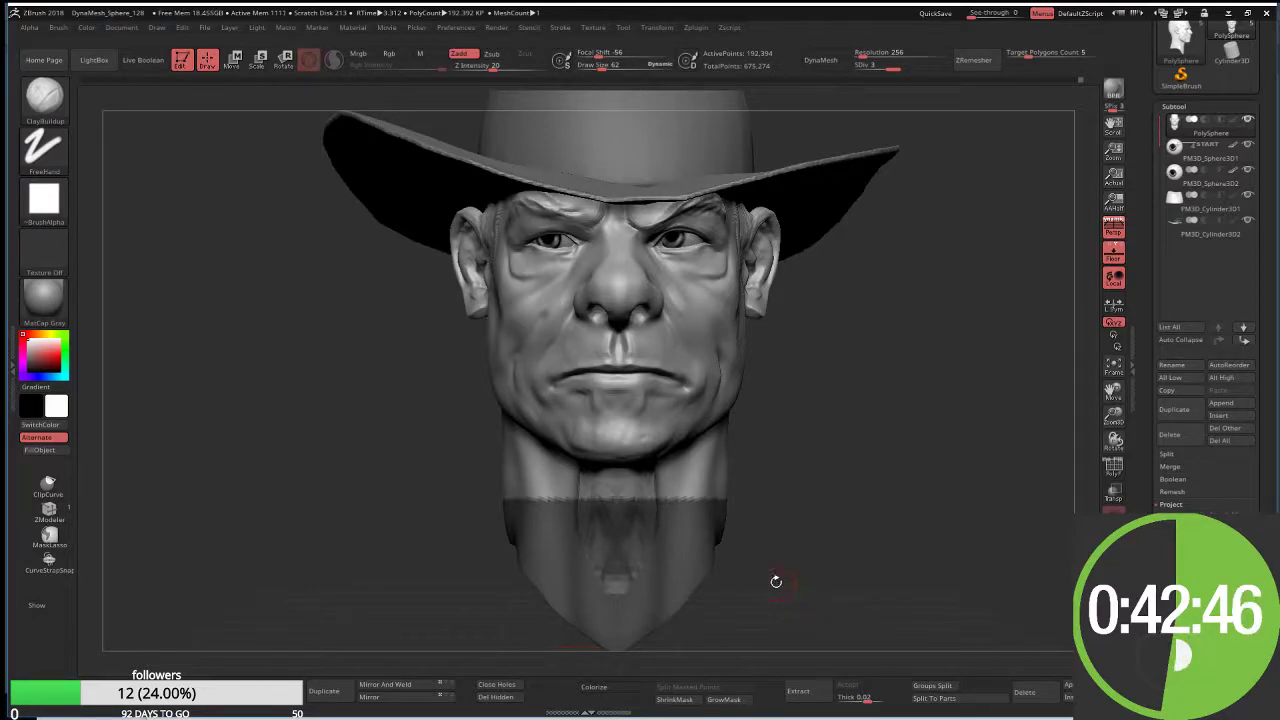
left_click_drag(724, 557, 705, 550)
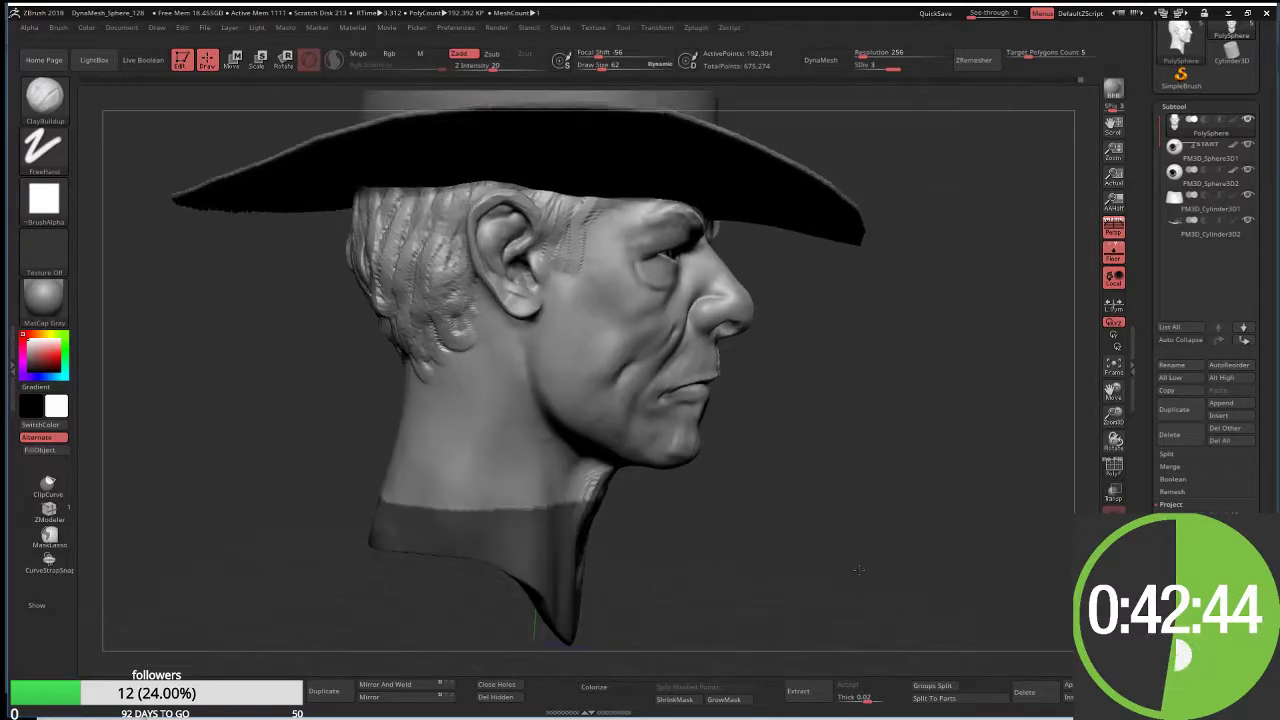
left_click(703, 543, "ctrl")
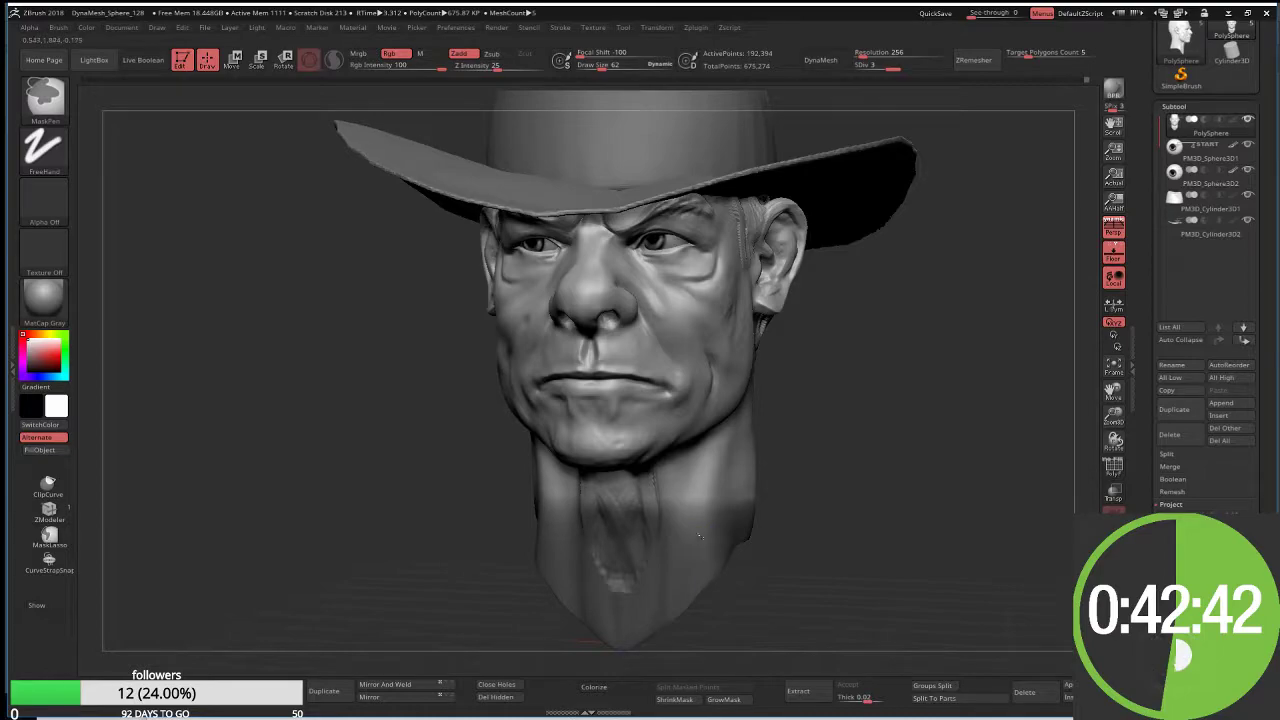
left_click(694, 541, "ctrl")
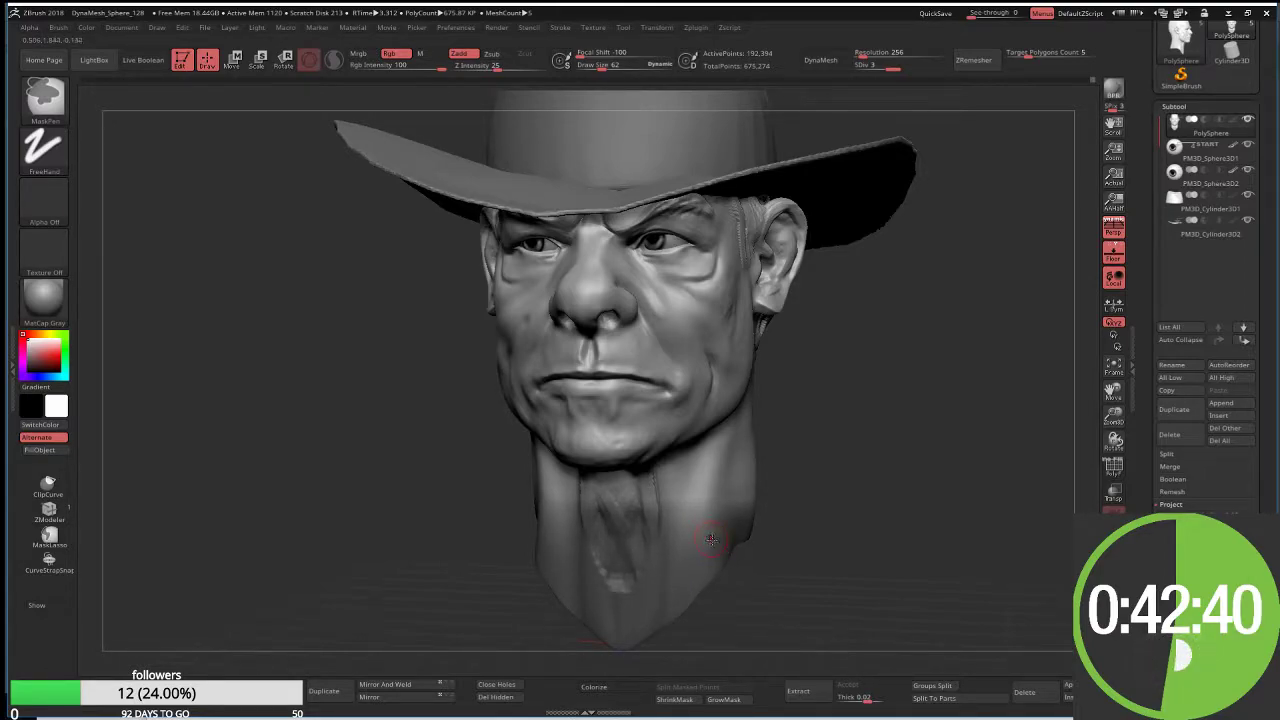
Step: Place the Transpose gizmo at the nose, invert the mask and rotate the neck about -18 degrees
key("w")
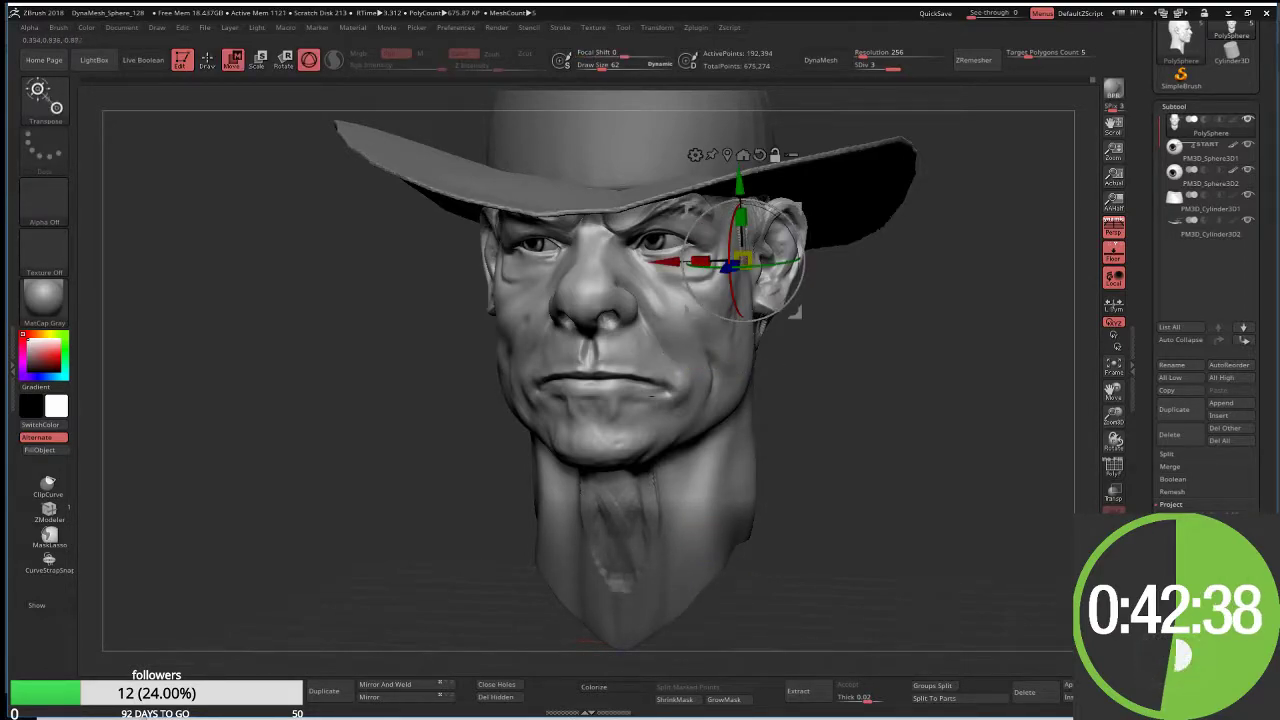
left_click(612, 500)
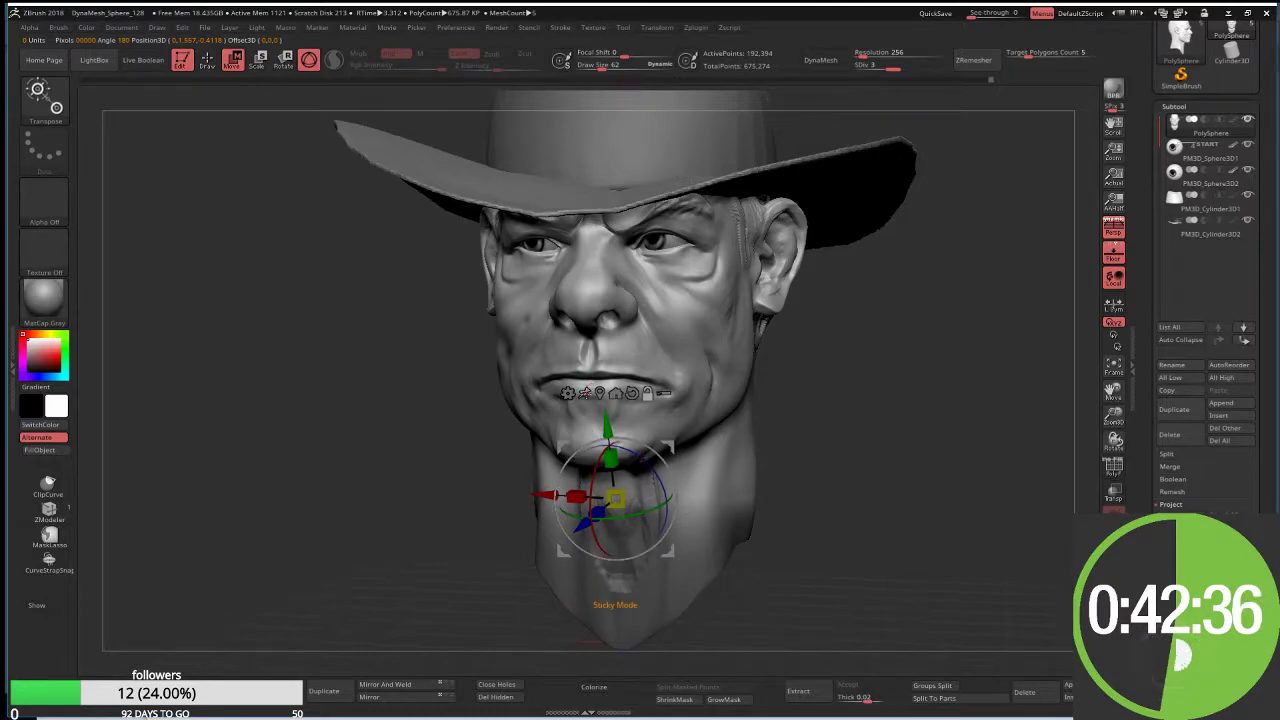
left_click(615, 315)
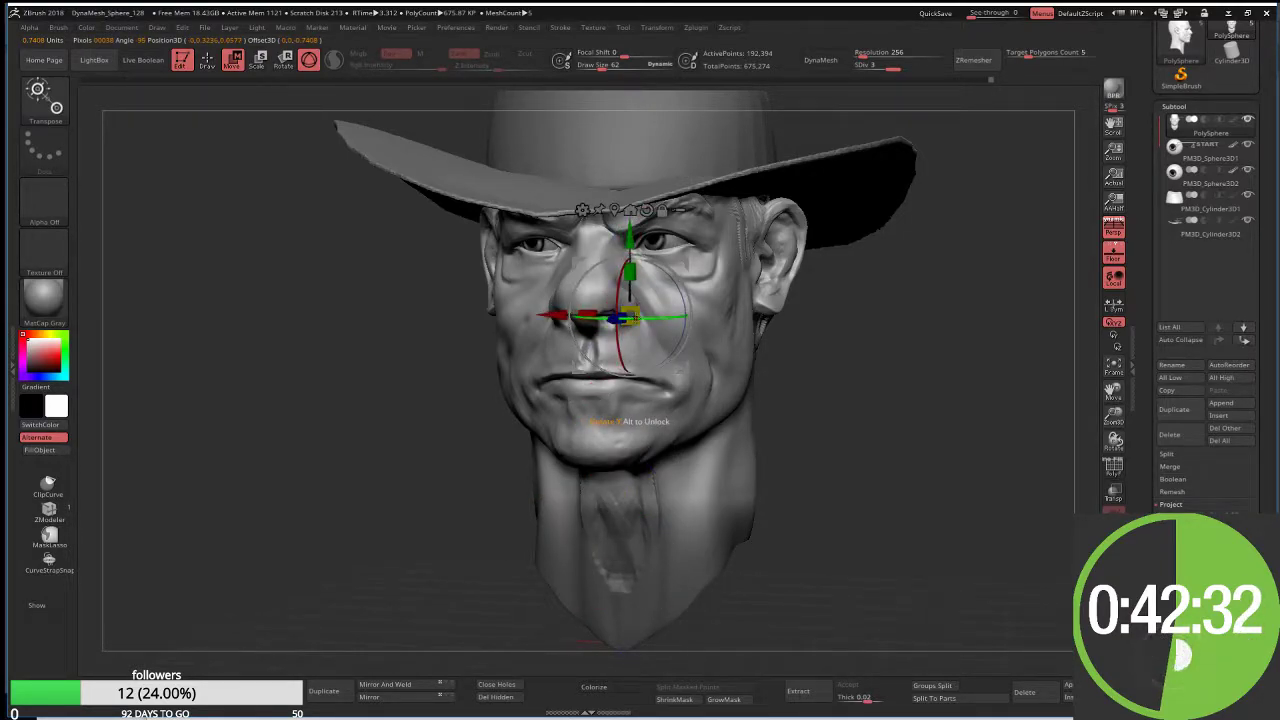
left_click_drag(660, 335, 713, 347)
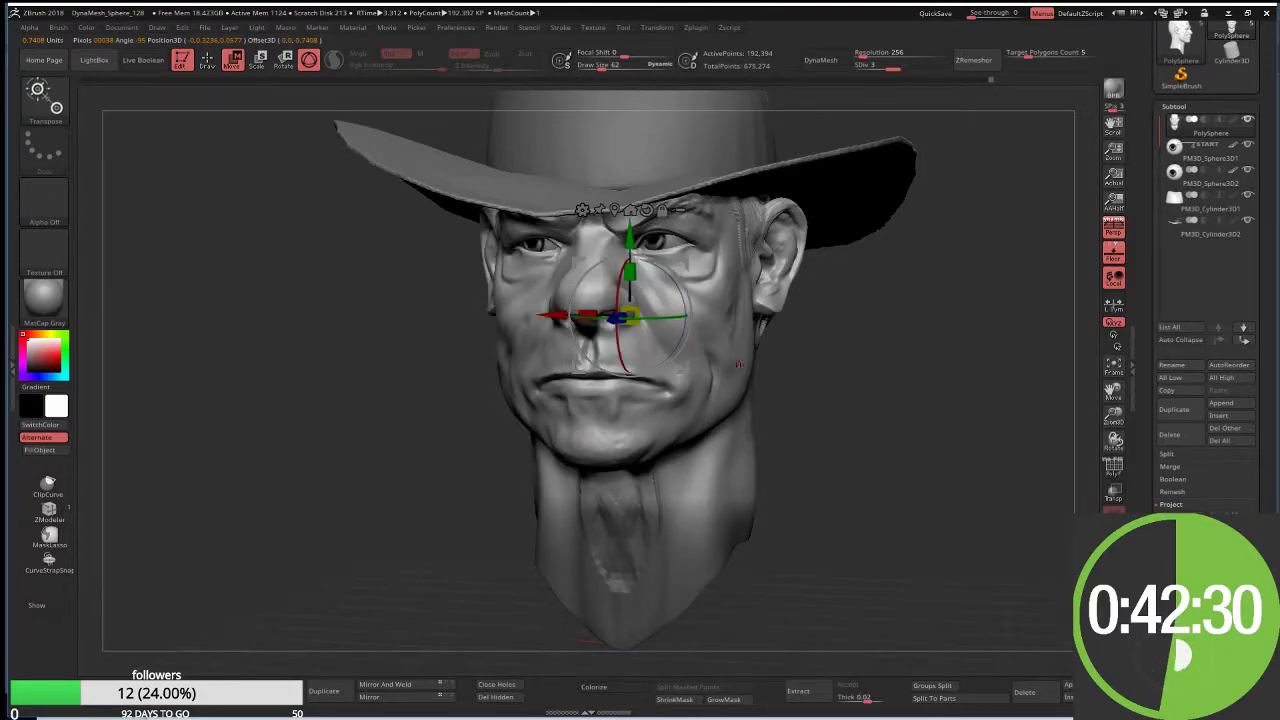
key("ctrl+i")
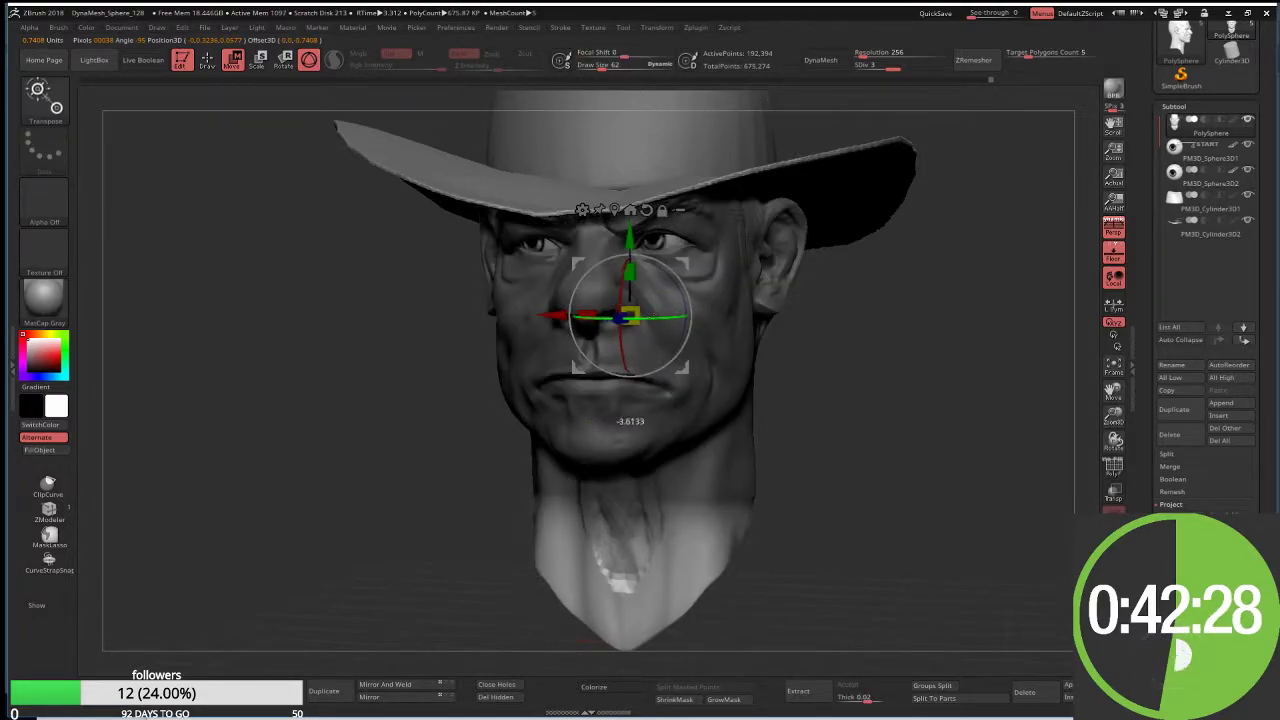
left_click_drag(660, 320, 700, 322)
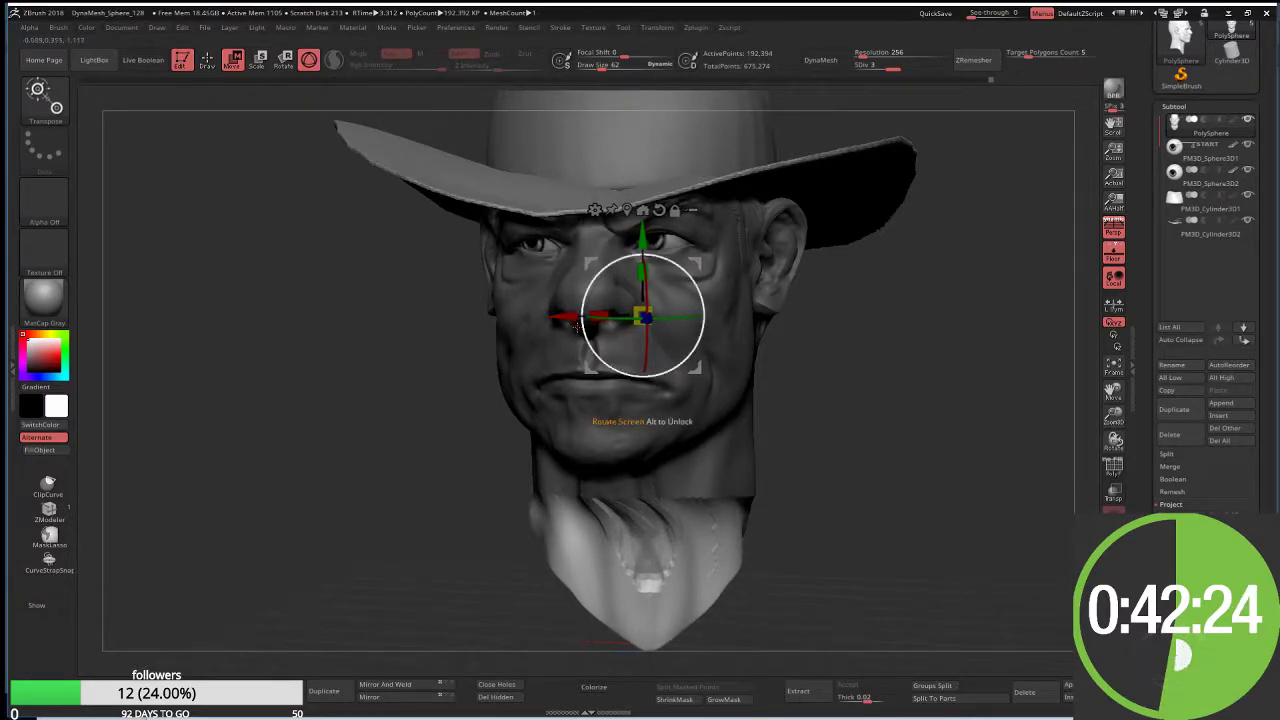
Step: Sculpt ClayBuildup folds into the neck below the chin
key("q")
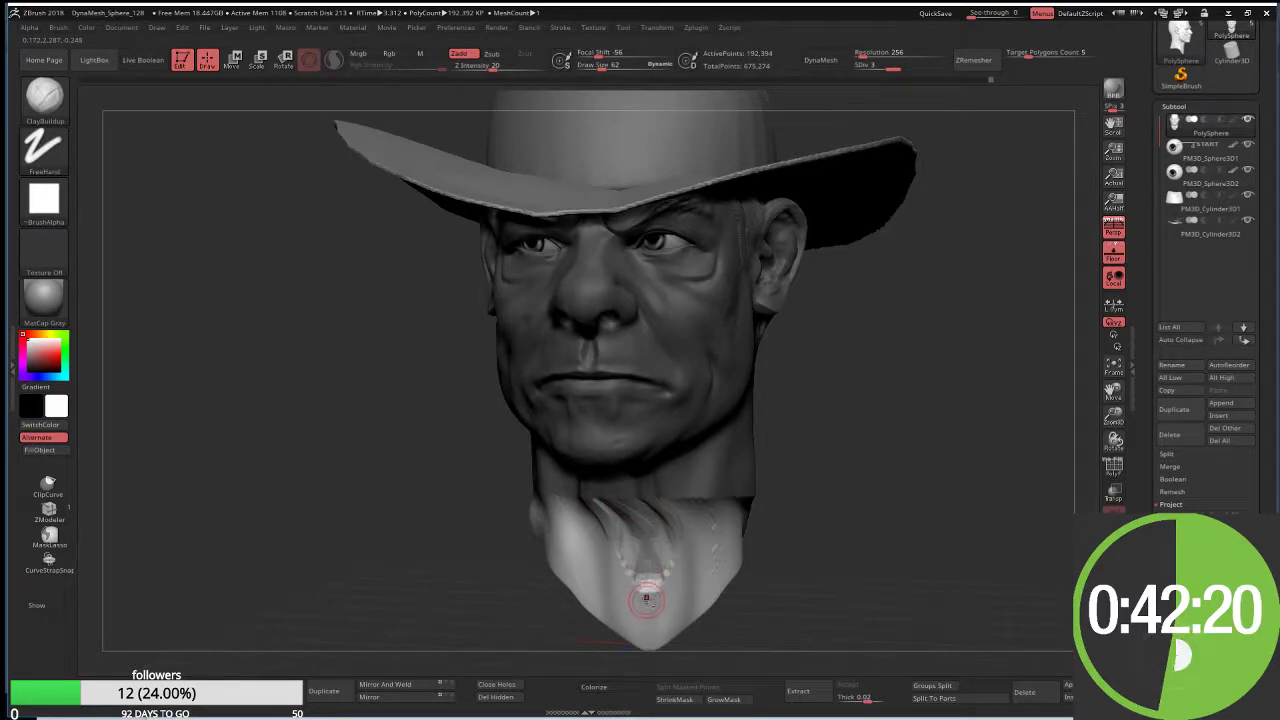
left_click_drag(646, 598, 670, 494)
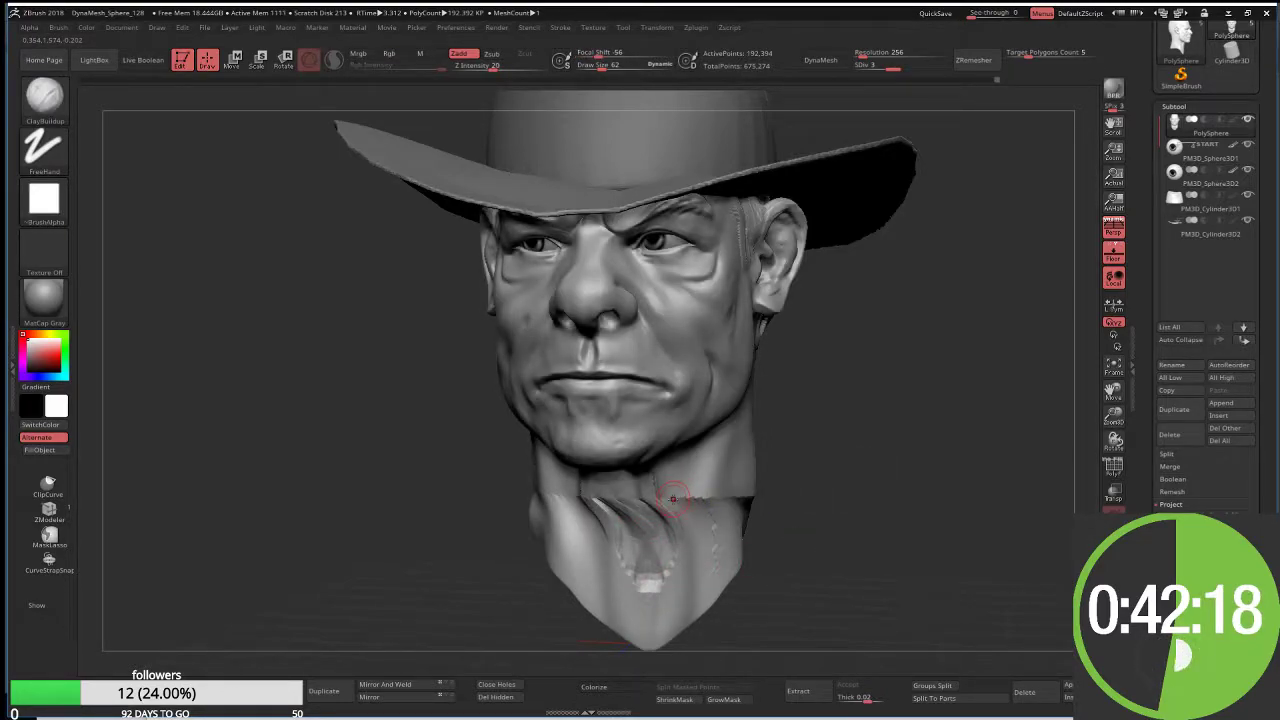
right_click_drag(640, 515, 660, 470)
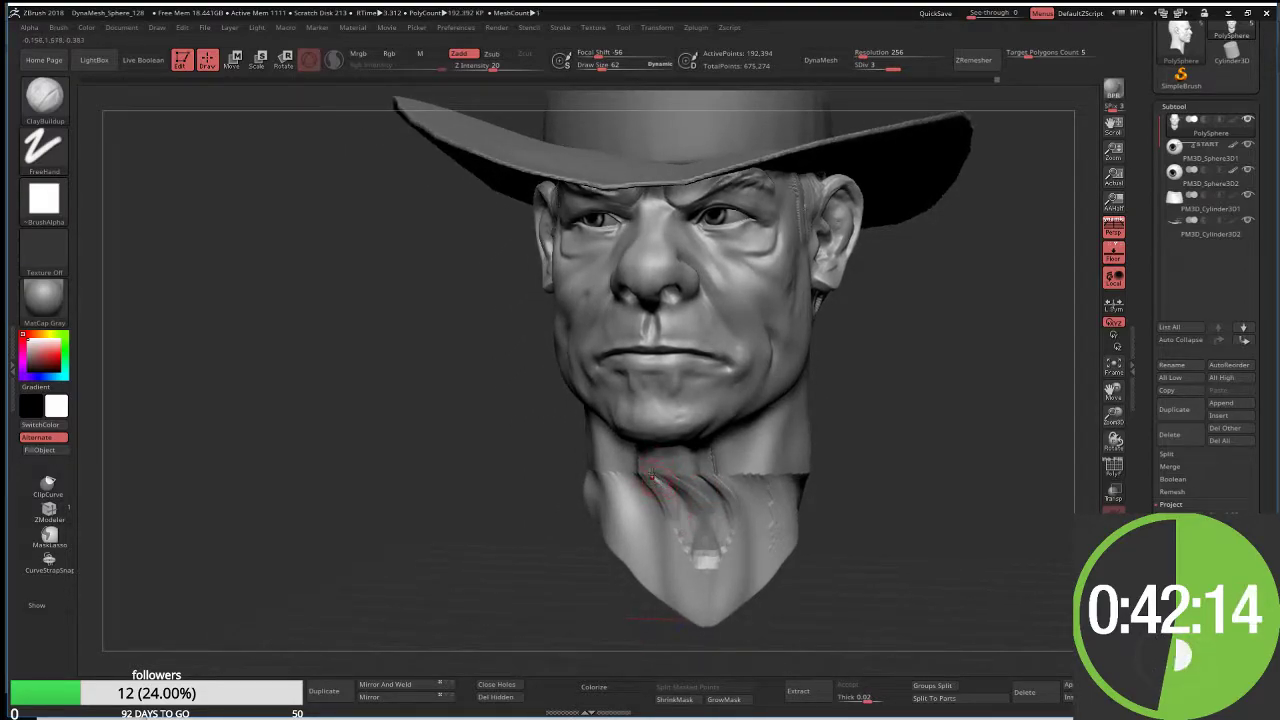
left_click_drag(651, 478, 675, 520)
mouse_move(665, 455)
left_mouse_down()
mouse_move(711, 436)
mouse_move(710, 480)
left_mouse_up()
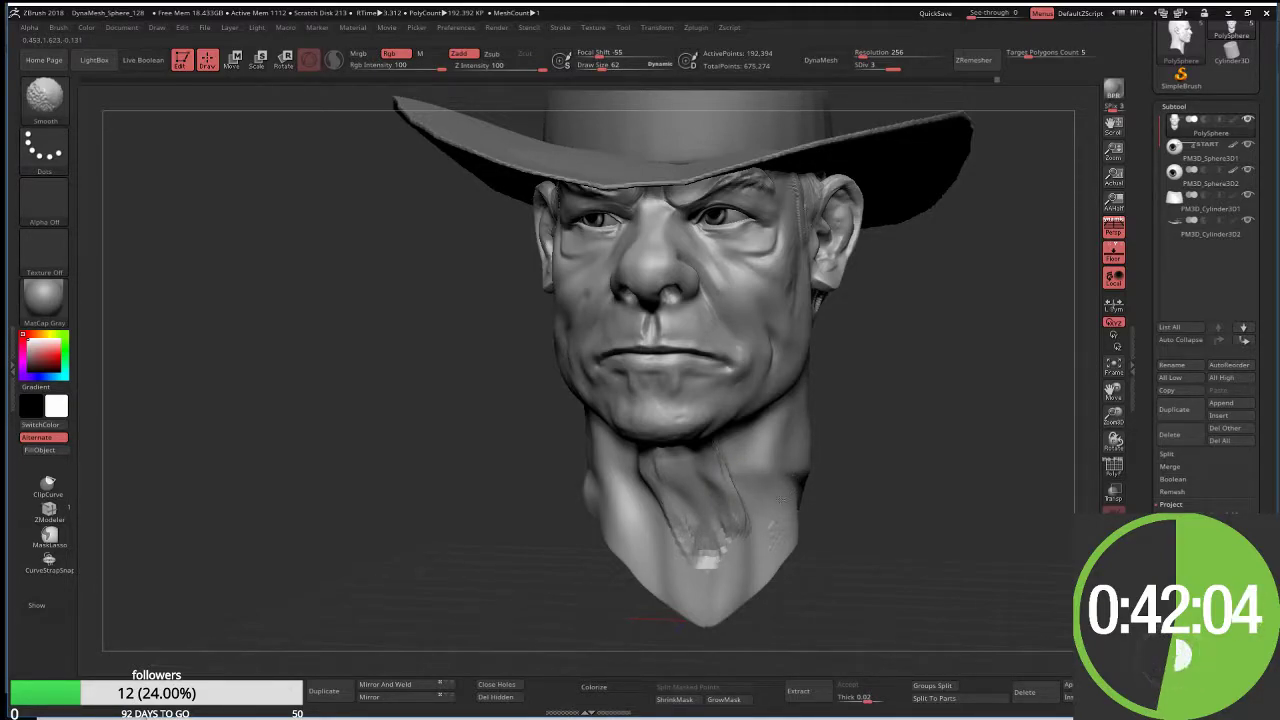
Step: With Move Topological at Draw Size 157, pull the lower left side of the neck outward
key("shift")
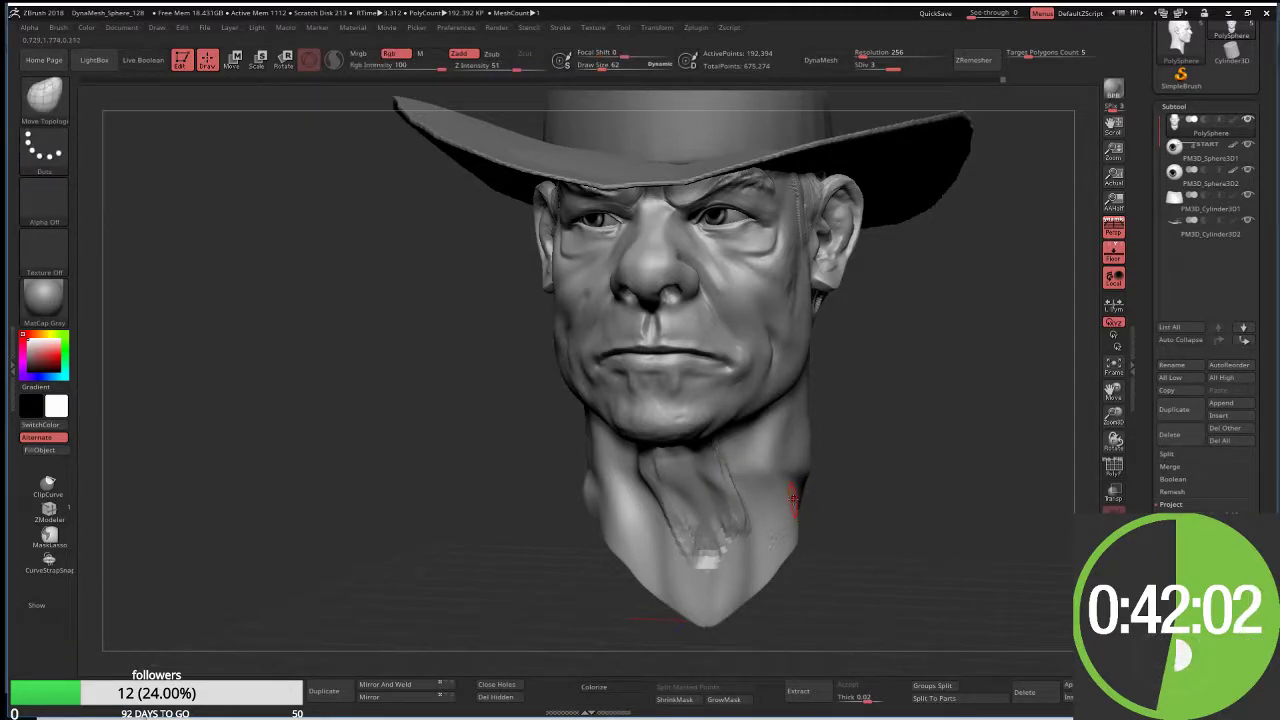
key("bracketright")
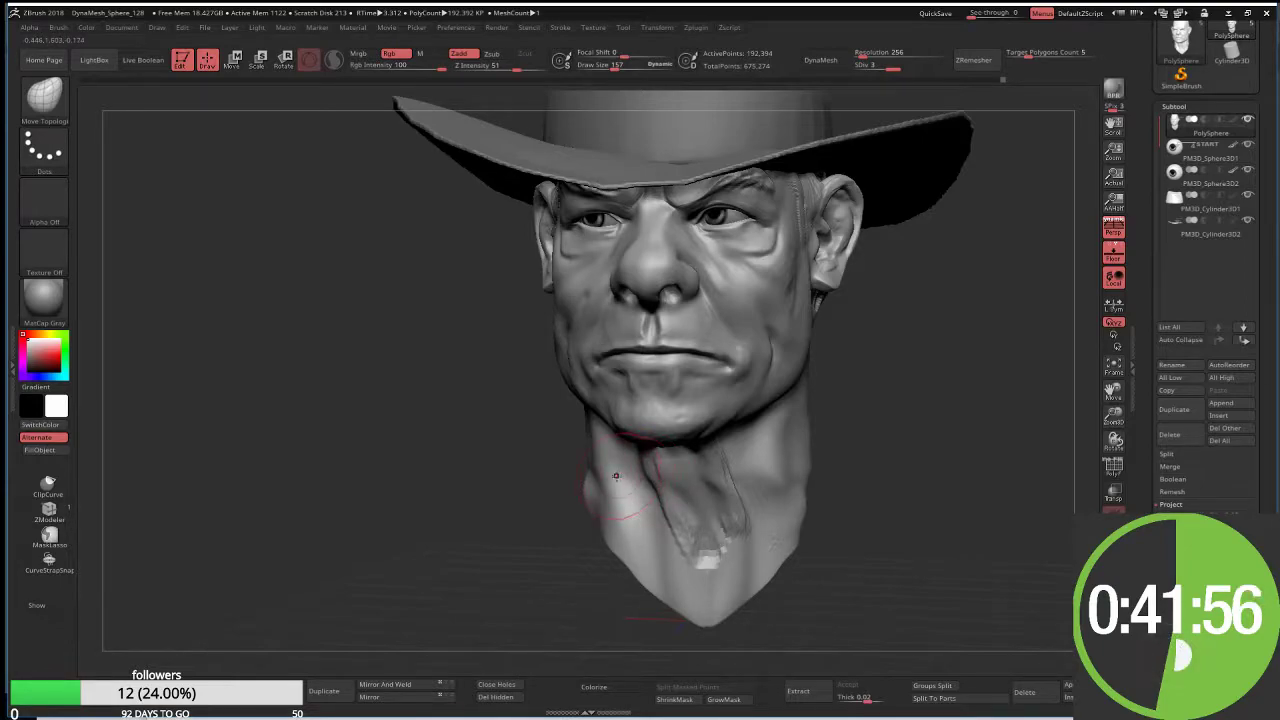
mouse_move(605, 480)
left_mouse_down()
mouse_move(530, 506)
mouse_move(505, 540)
mouse_move(514, 491)
mouse_move(550, 522)
mouse_move(540, 532)
mouse_move(509, 506)
mouse_move(443, 377)
mouse_move(562, 423)
left_mouse_up()
key("s")
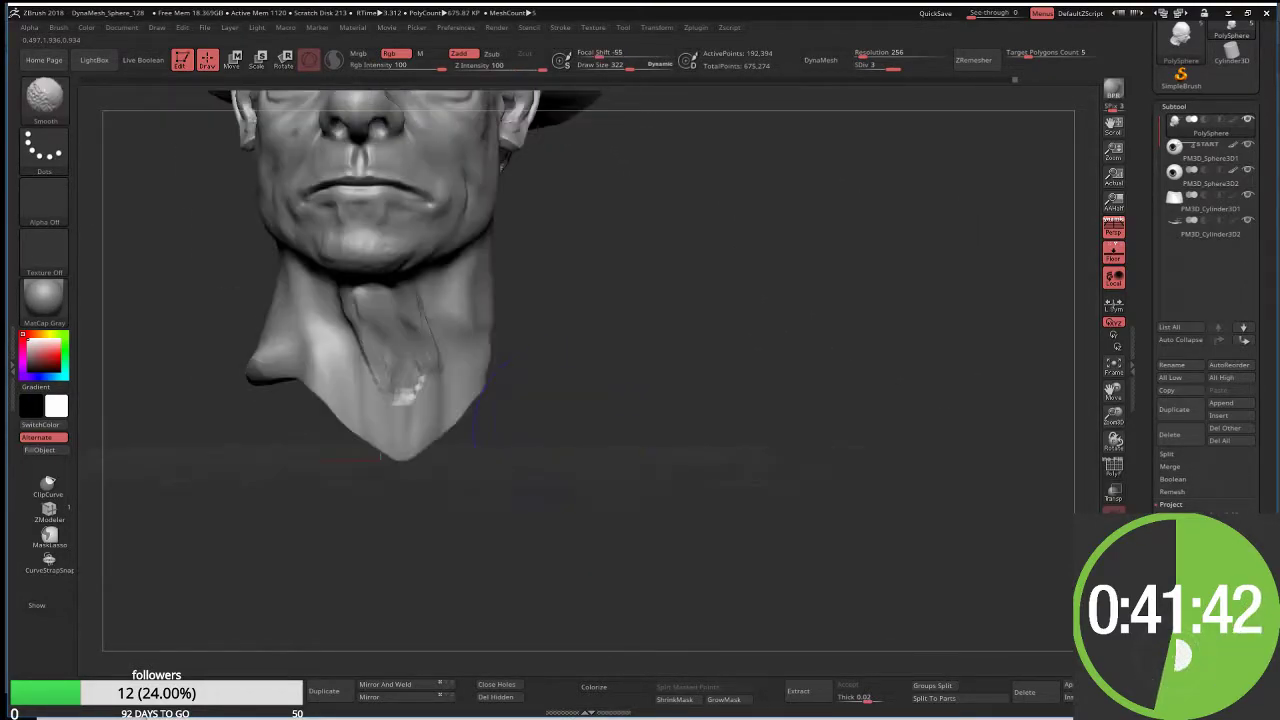
Step: Reshape the neck surface under the jaw with Move Topological strokes
left_click_drag(379, 330, 531, 386, "alt")
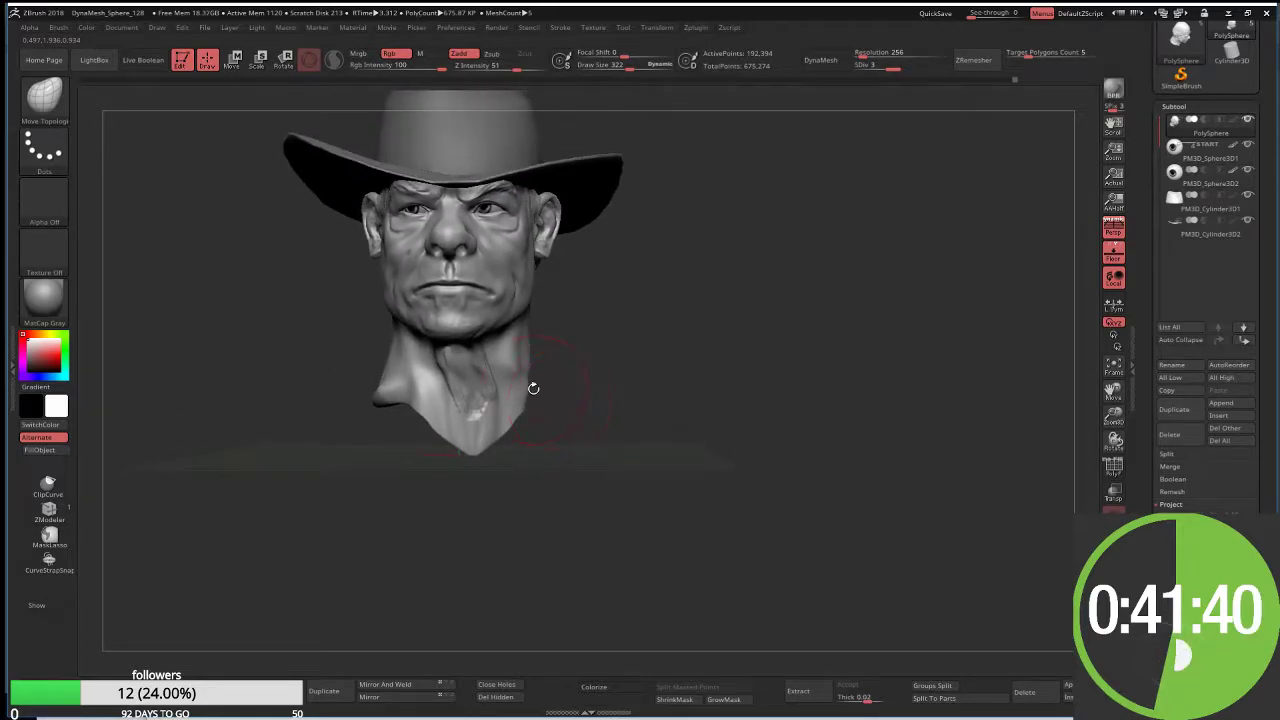
left_click_drag(502, 428, 492, 366)
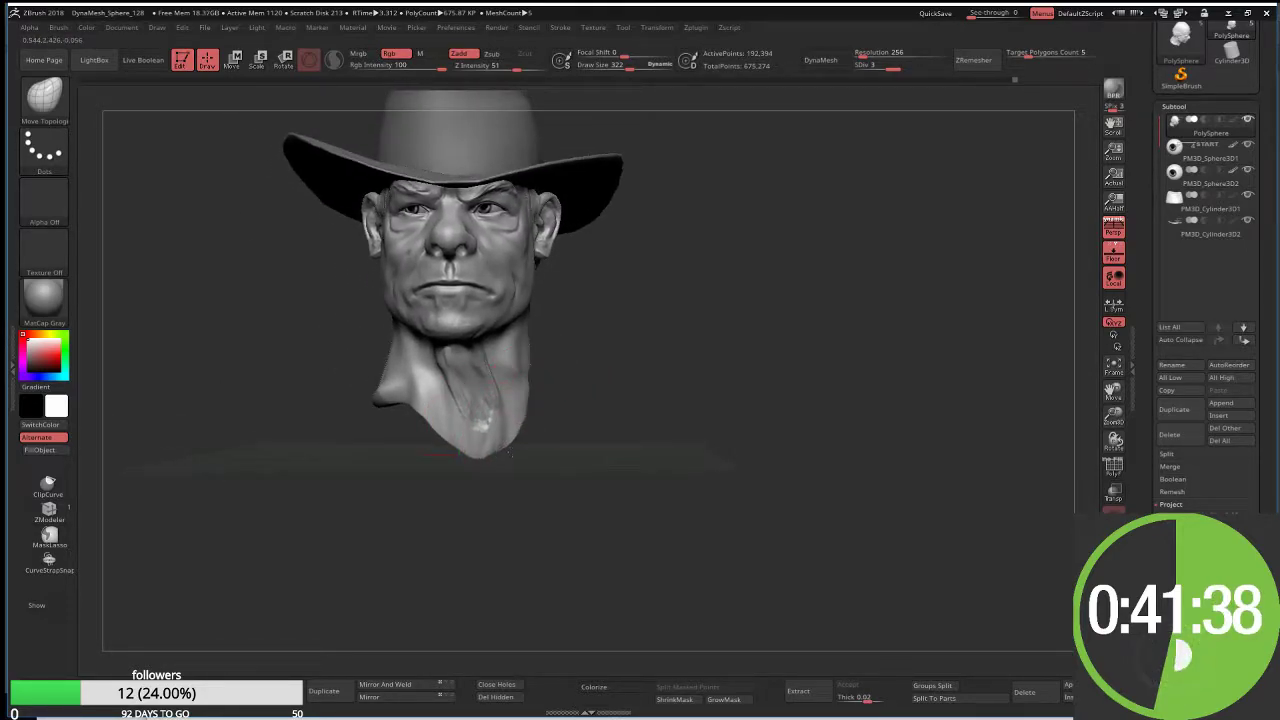
left_click_drag(512, 452, 512, 437, "alt")
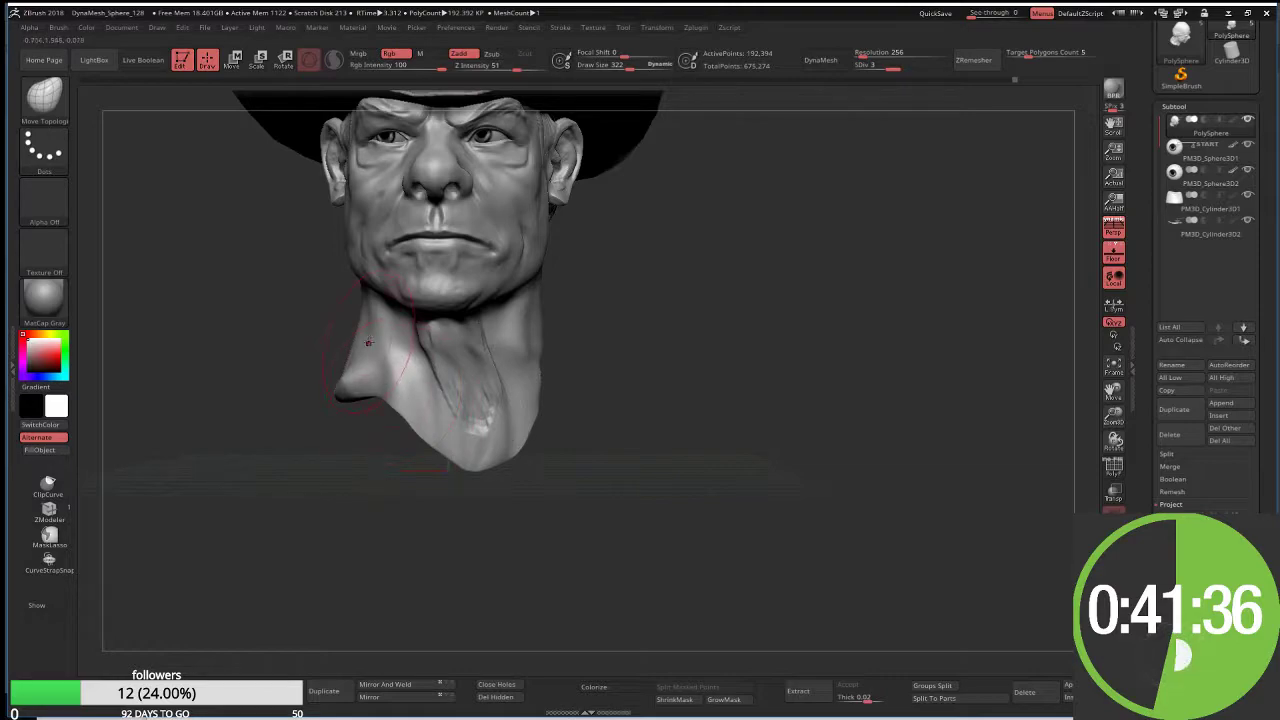
left_click_drag(368, 343, 359, 343)
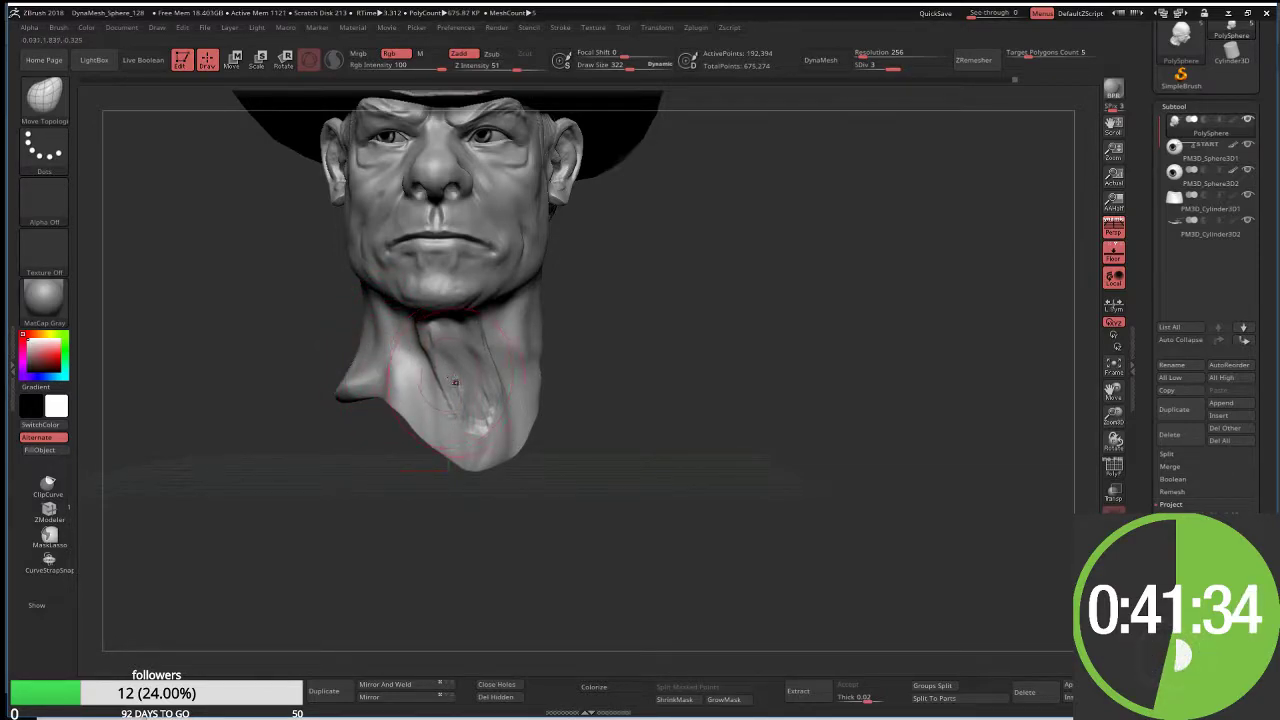
right_click_drag(455, 382, 512, 379)
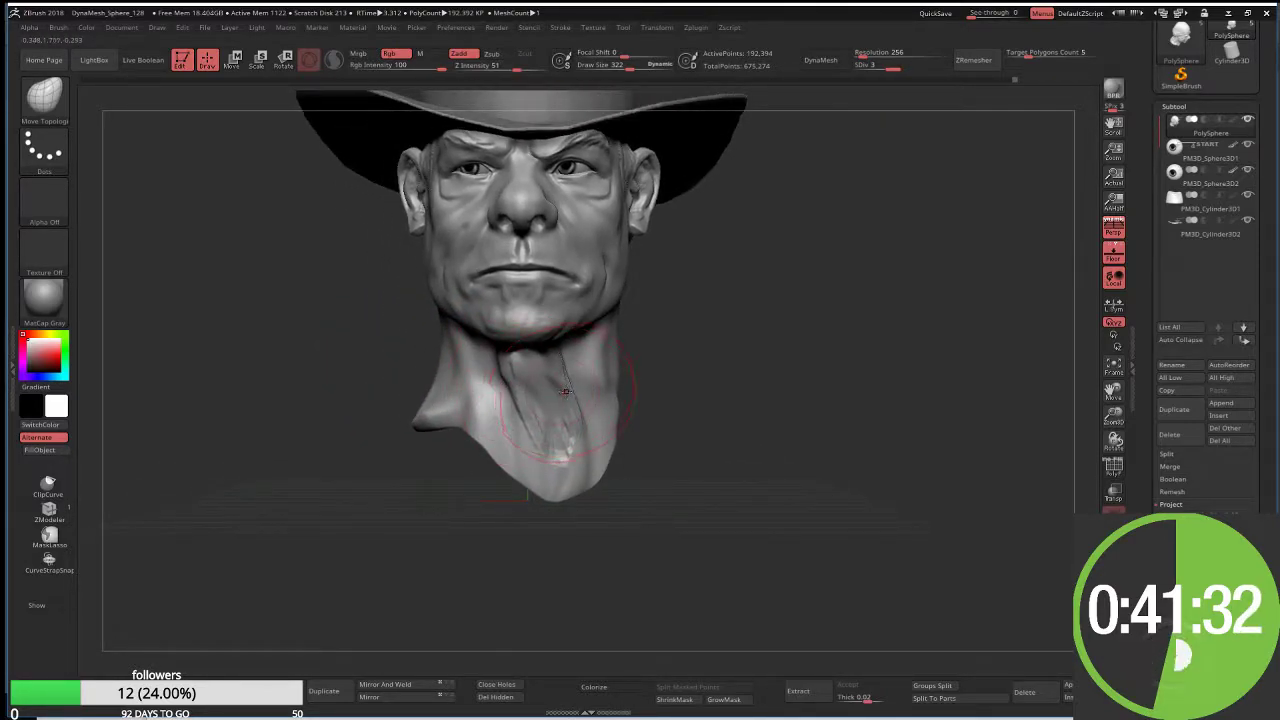
left_click_drag(565, 391, 561, 393)
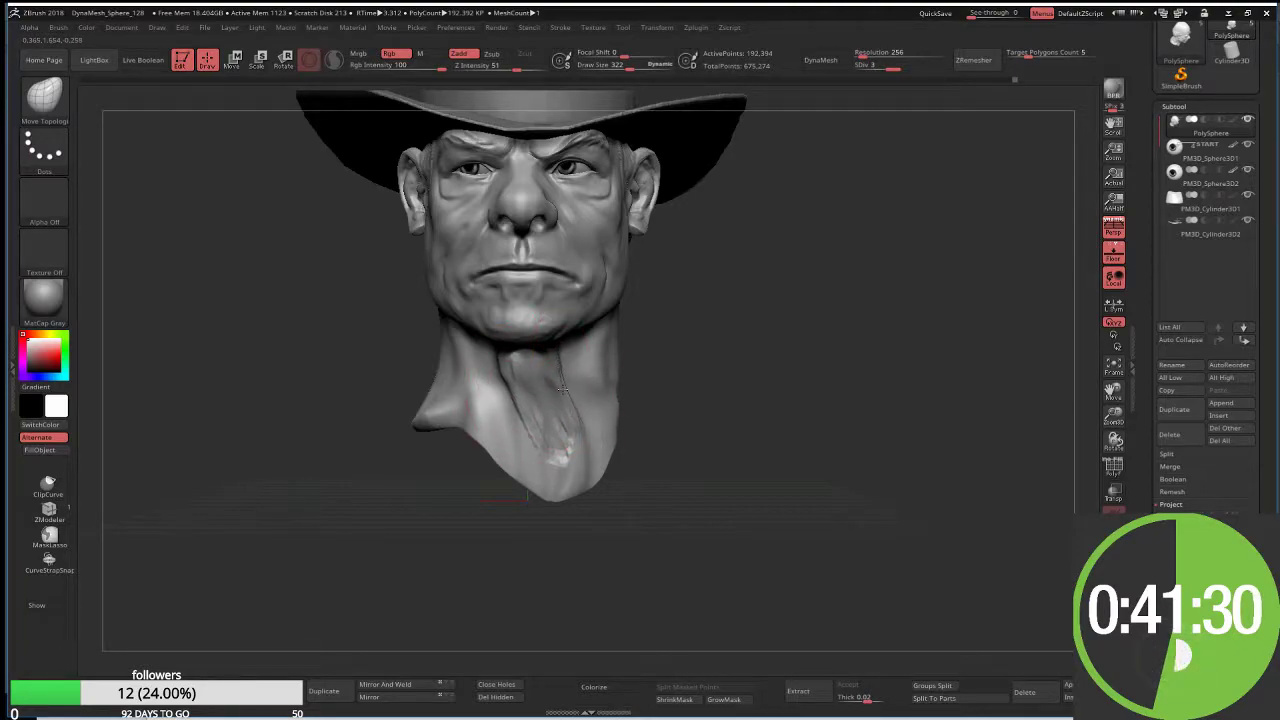
right_click_drag(563, 390, 582, 426)
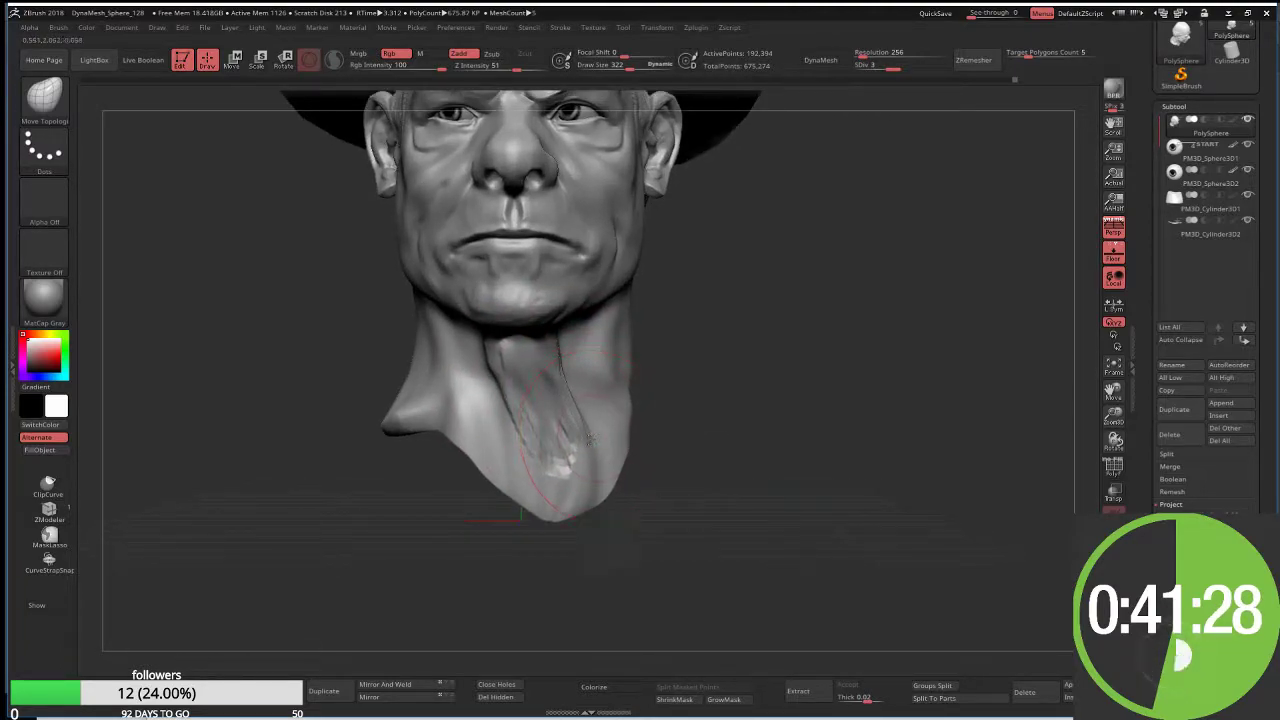
Step: Smooth the wrinkled strands on the lower neck and set Draw Size to 182
left_click_drag(588, 438, 562, 452, "shift")
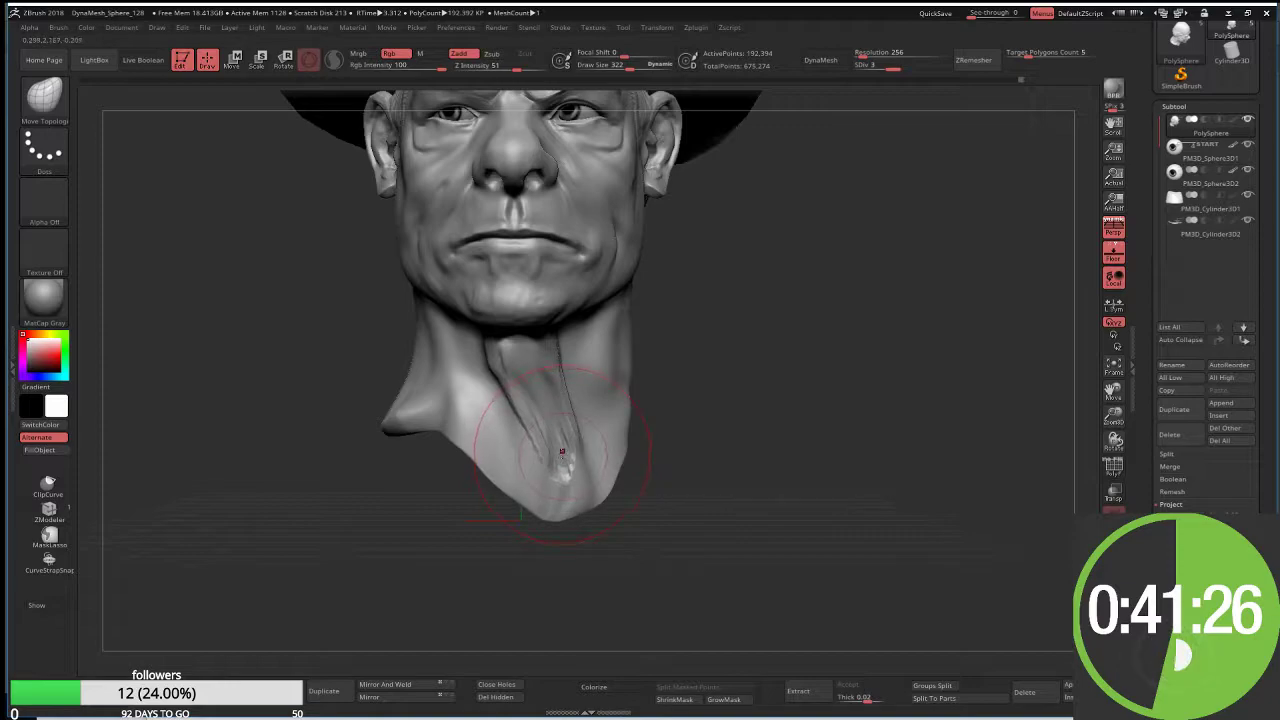
key("s")
left_click_drag(600, 434, 586, 443)
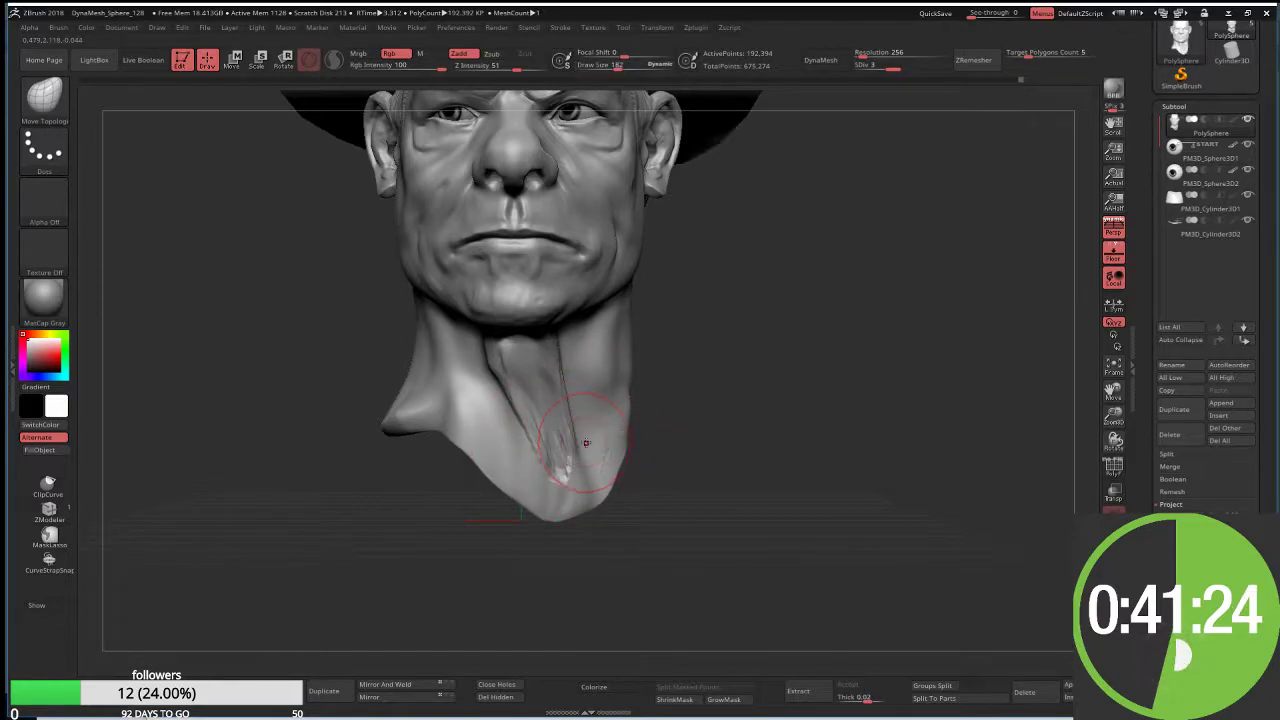
right_click_drag(586, 443, 576, 458)
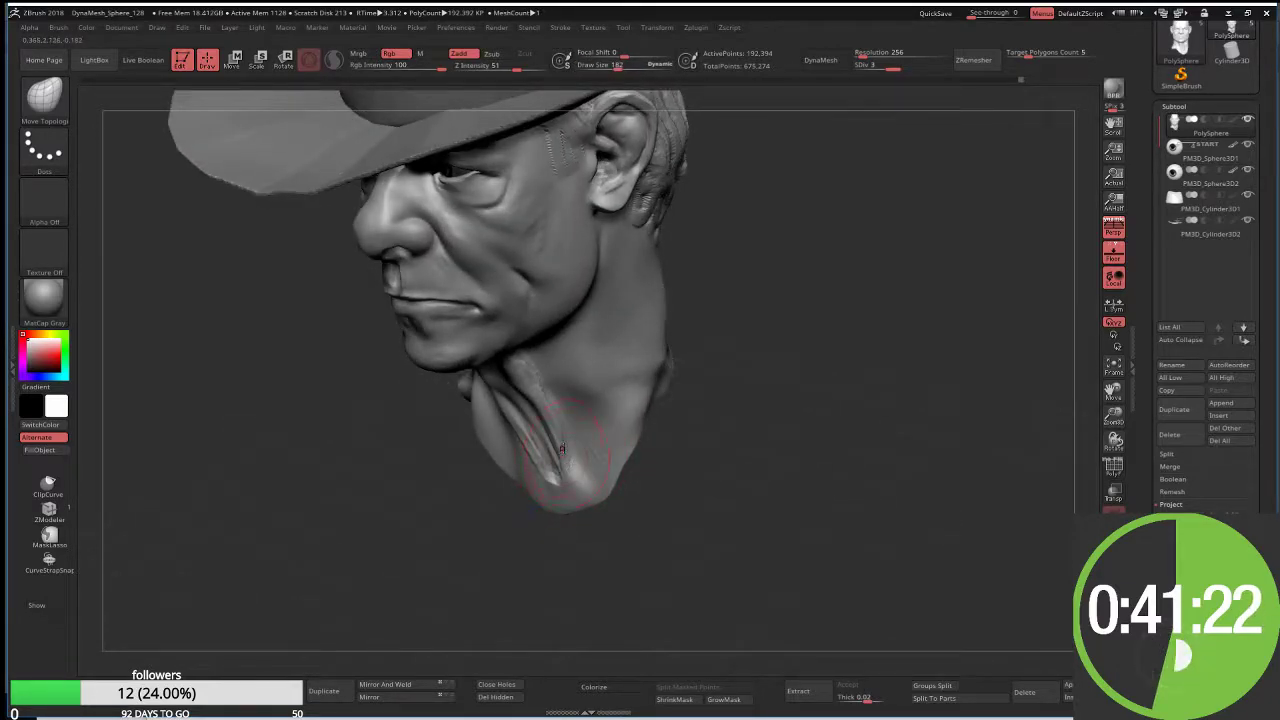
right_click_drag(528, 410, 690, 414)
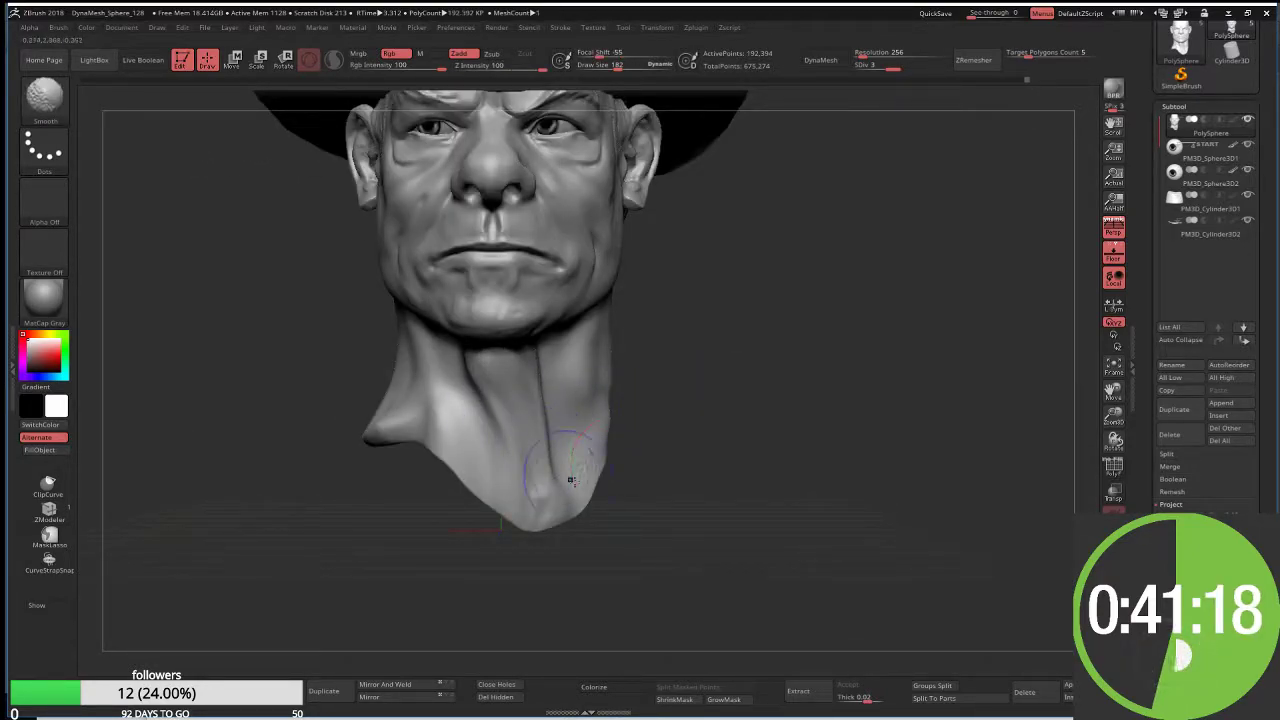
right_click_drag(570, 480, 684, 498, "alt")
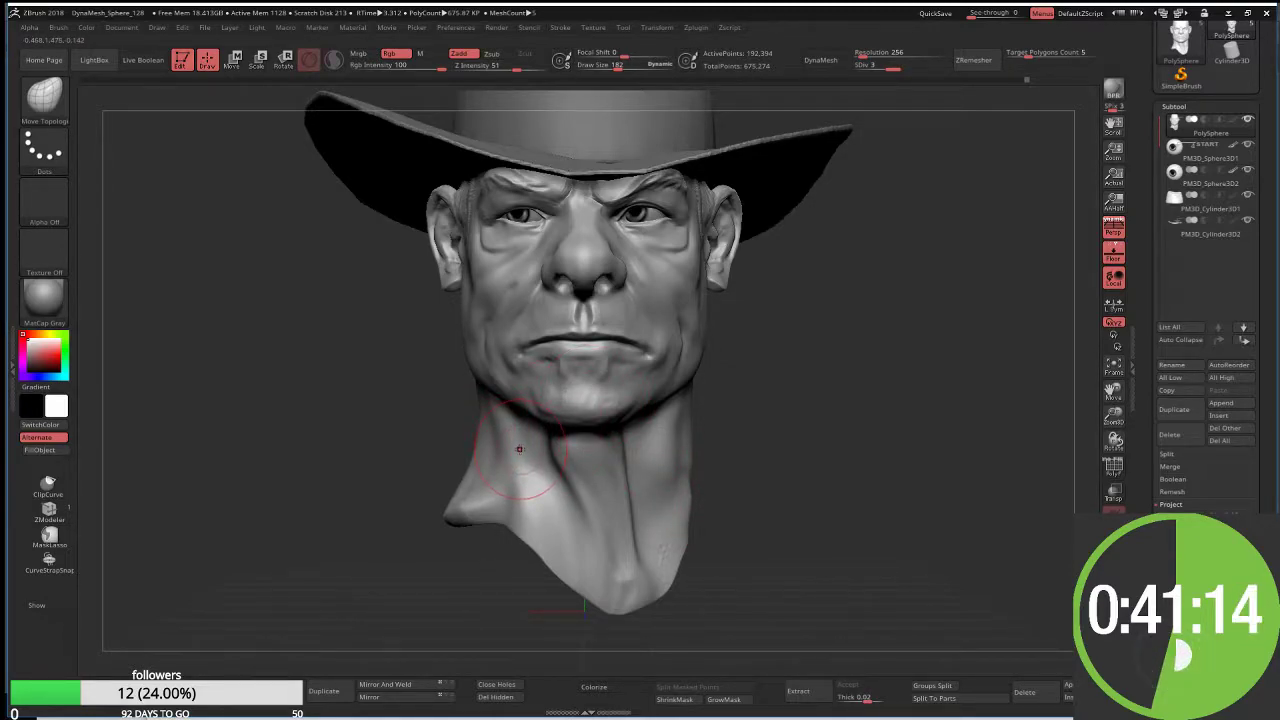
Step: Switch to the DamStandard brush at Draw Size 99
key("b")
key("c")
key("b")
key("b")
key("d")
key("s")
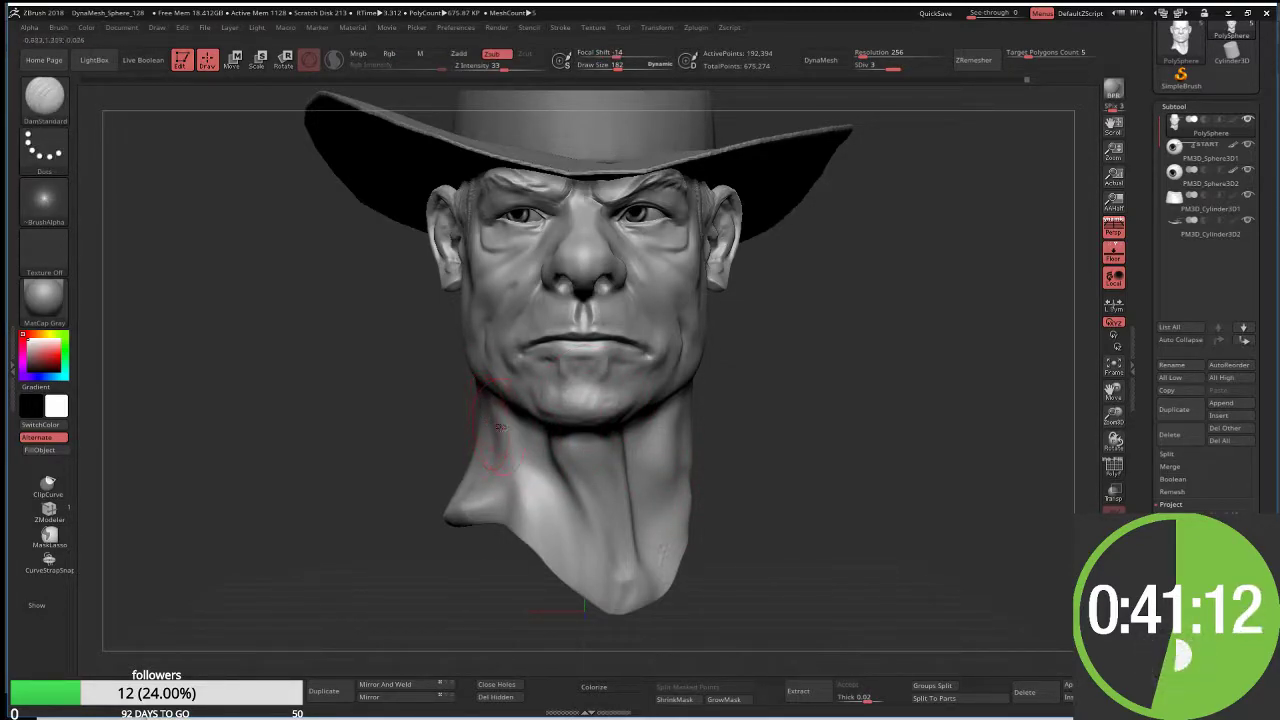
key("s")
left_click_drag(499, 430, 493, 430)
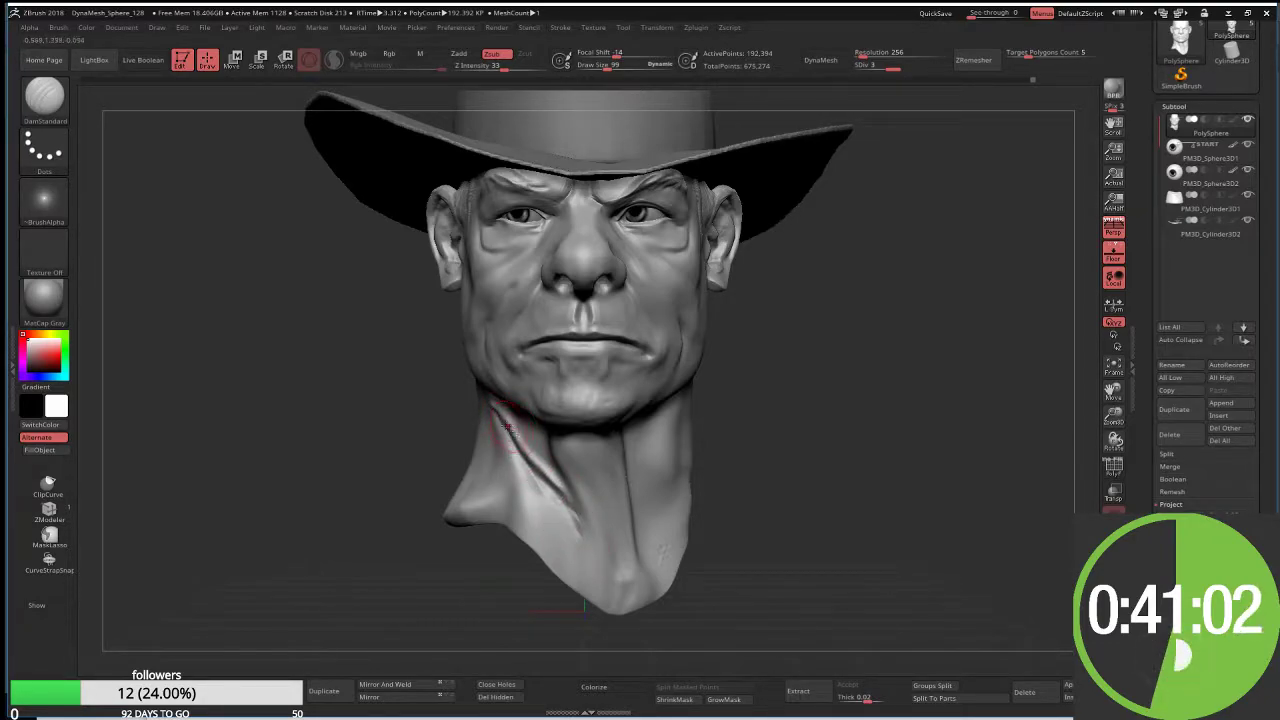
Step: Deepen the tendon creases down the front and left side of the neck, then zoom in on the face
right_click_drag(507, 428, 496, 418)
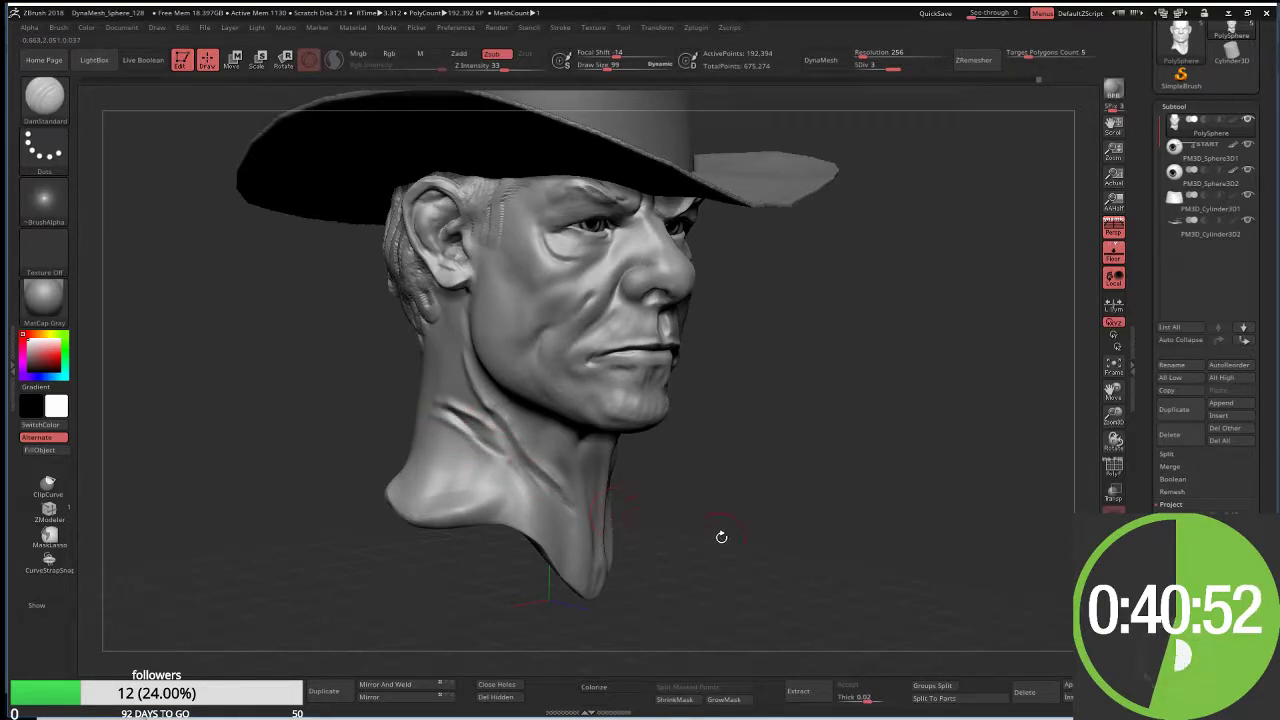
left_click_drag(721, 537, 670, 519)
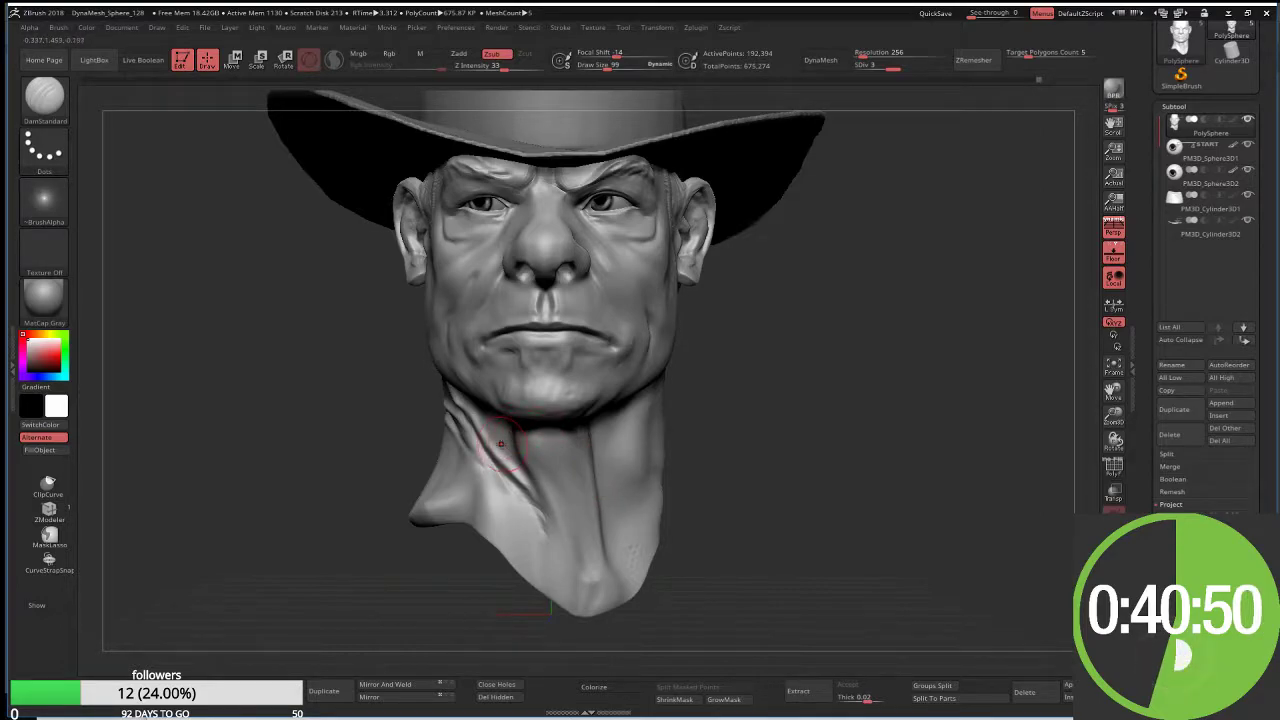
mouse_move(500, 443)
left_mouse_down()
mouse_move(488, 410)
mouse_move(519, 474)
left_mouse_up()
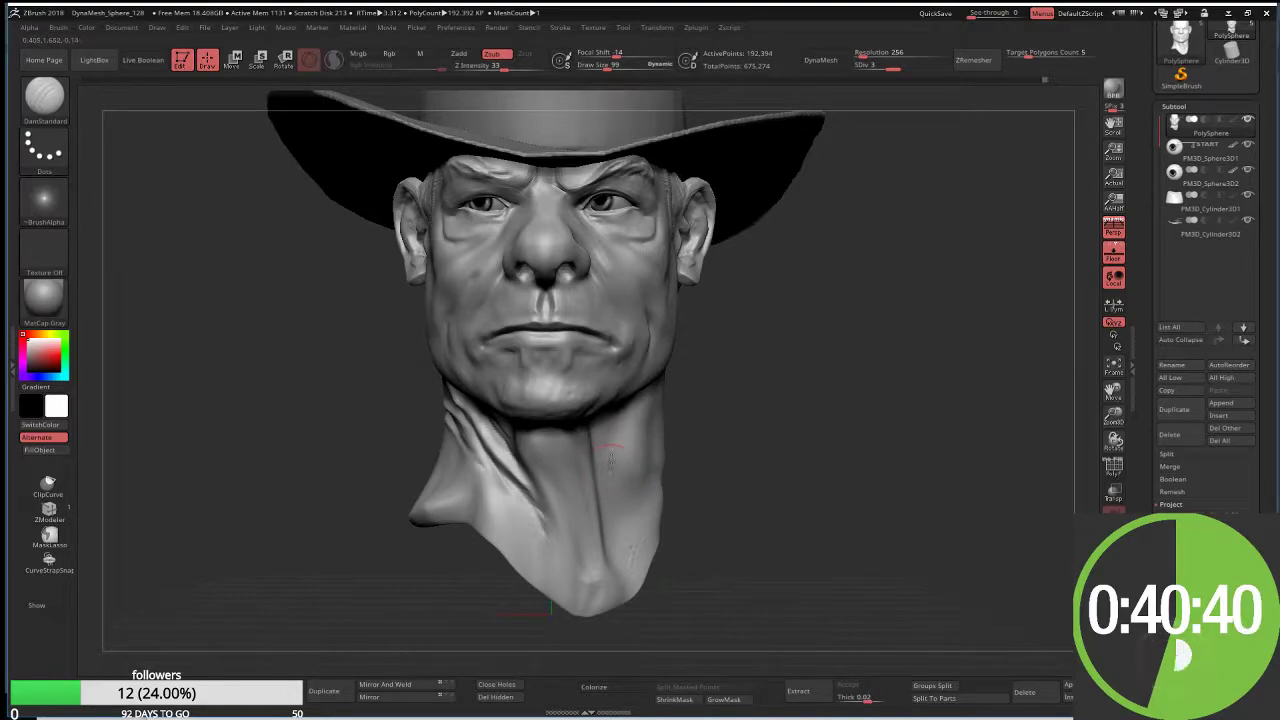
left_click_drag(723, 385, 671, 372)
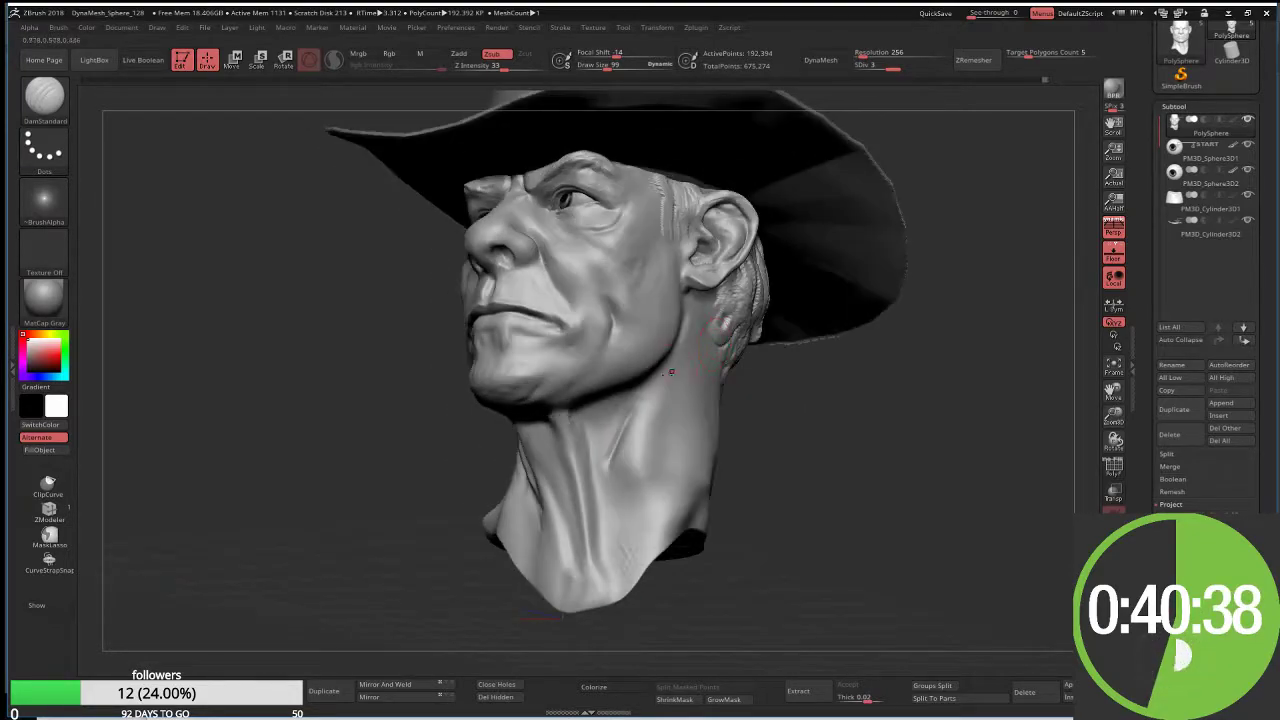
left_click_drag(615, 455, 640, 412)
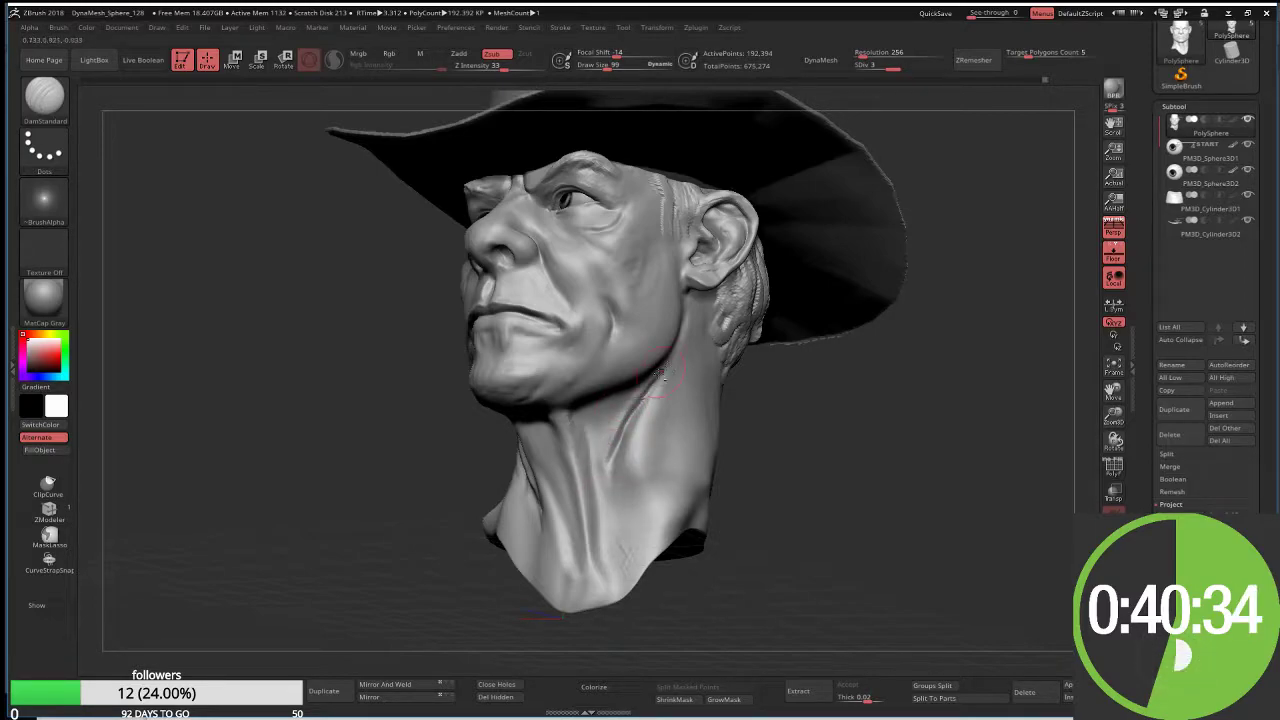
mouse_move(766, 363)
left_mouse_down()
mouse_move(833, 409)
mouse_move(791, 386)
left_mouse_up()
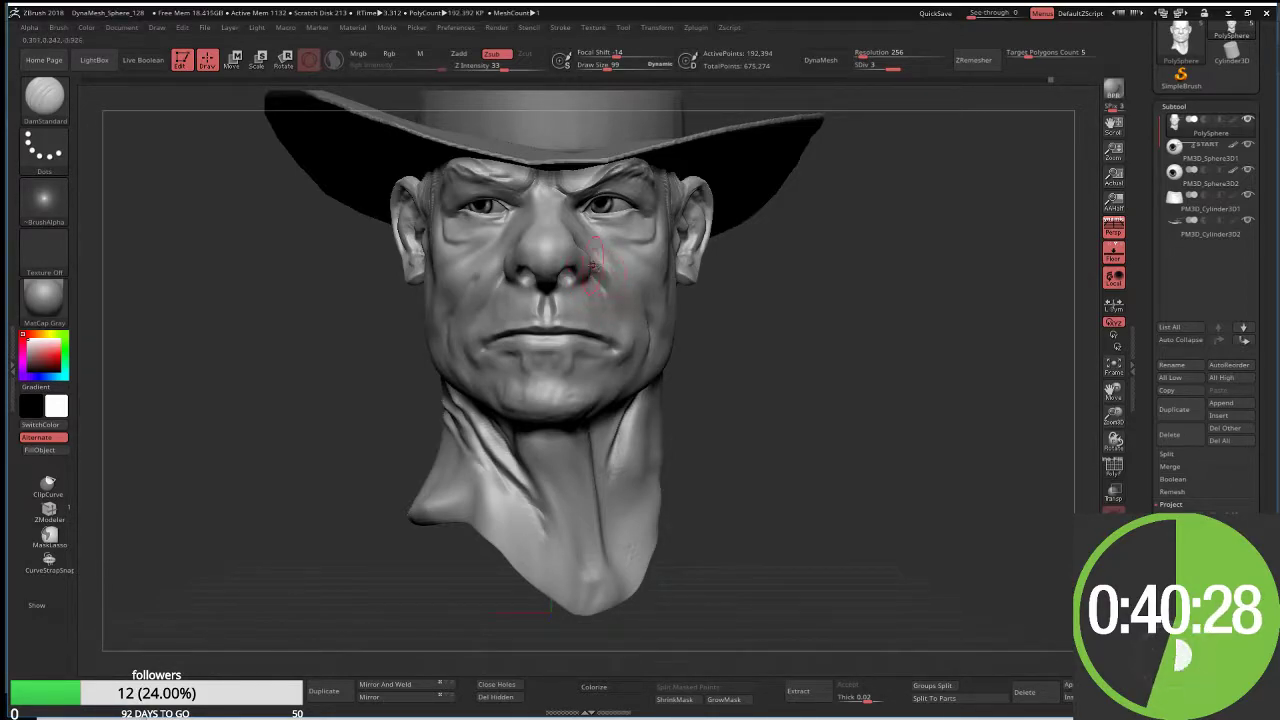
left_click_drag(698, 355, 486, 269)
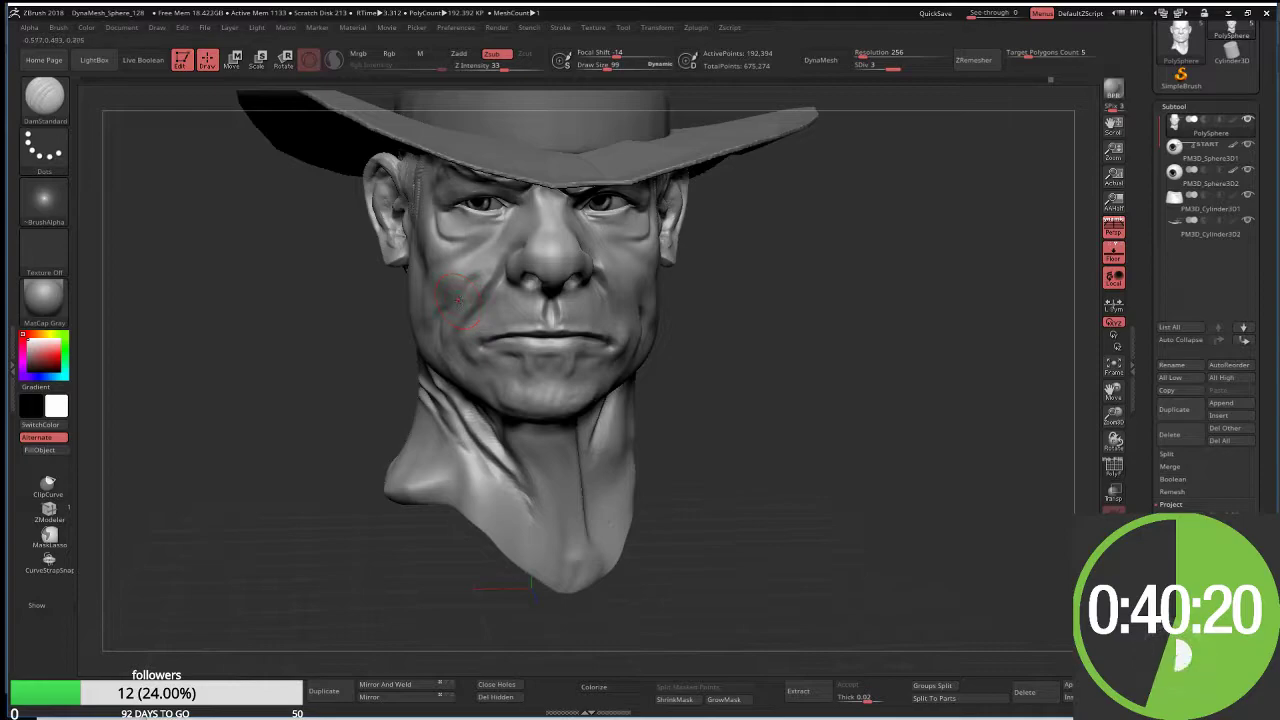
right_click_drag(461, 364, 729, 360)
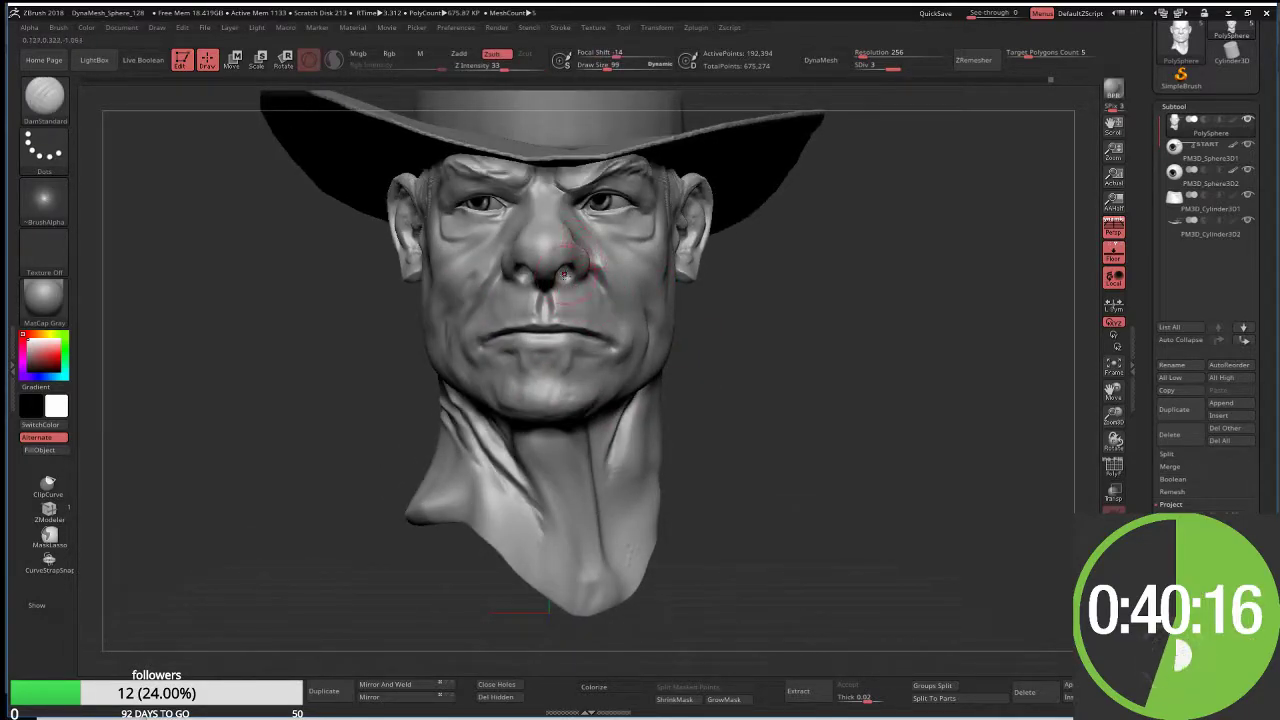
right_click_drag(565, 273, 574, 327, "ctrl")
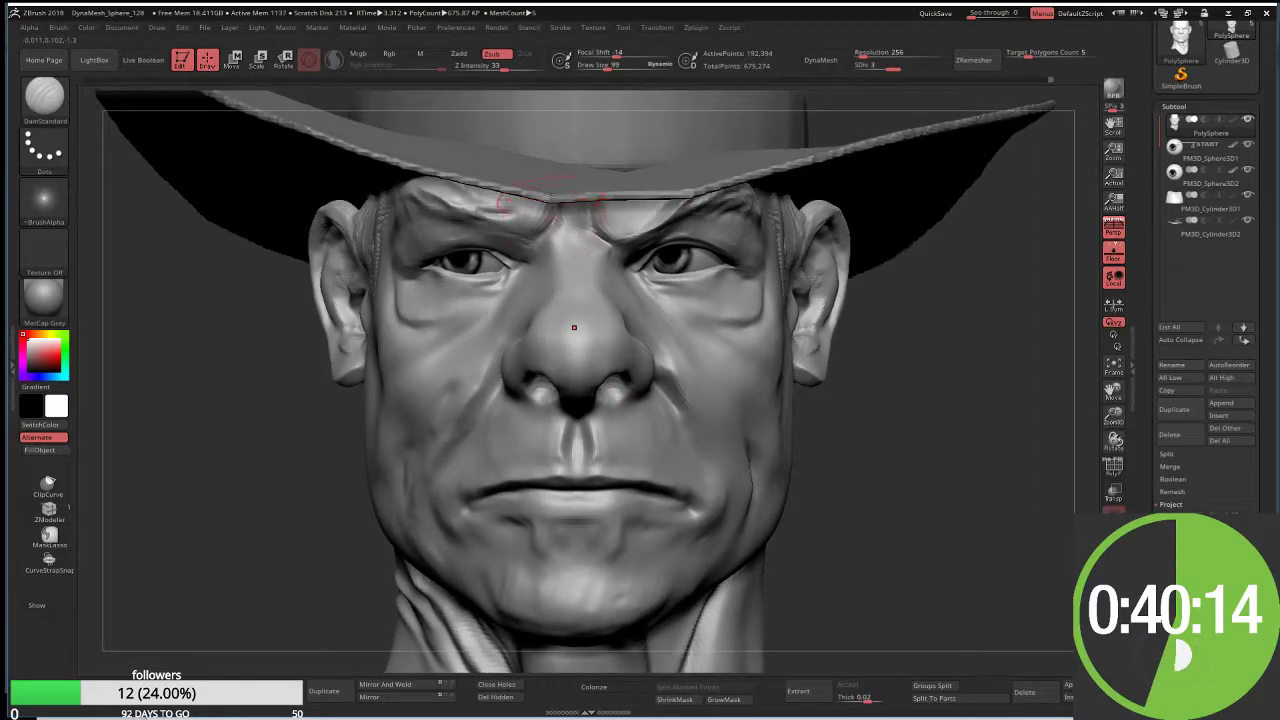
Step: Shrink the DamStandard brush and carve the crease at the lip corner
key("bracketleft")
key("bracketleft")
key("bracketleft")
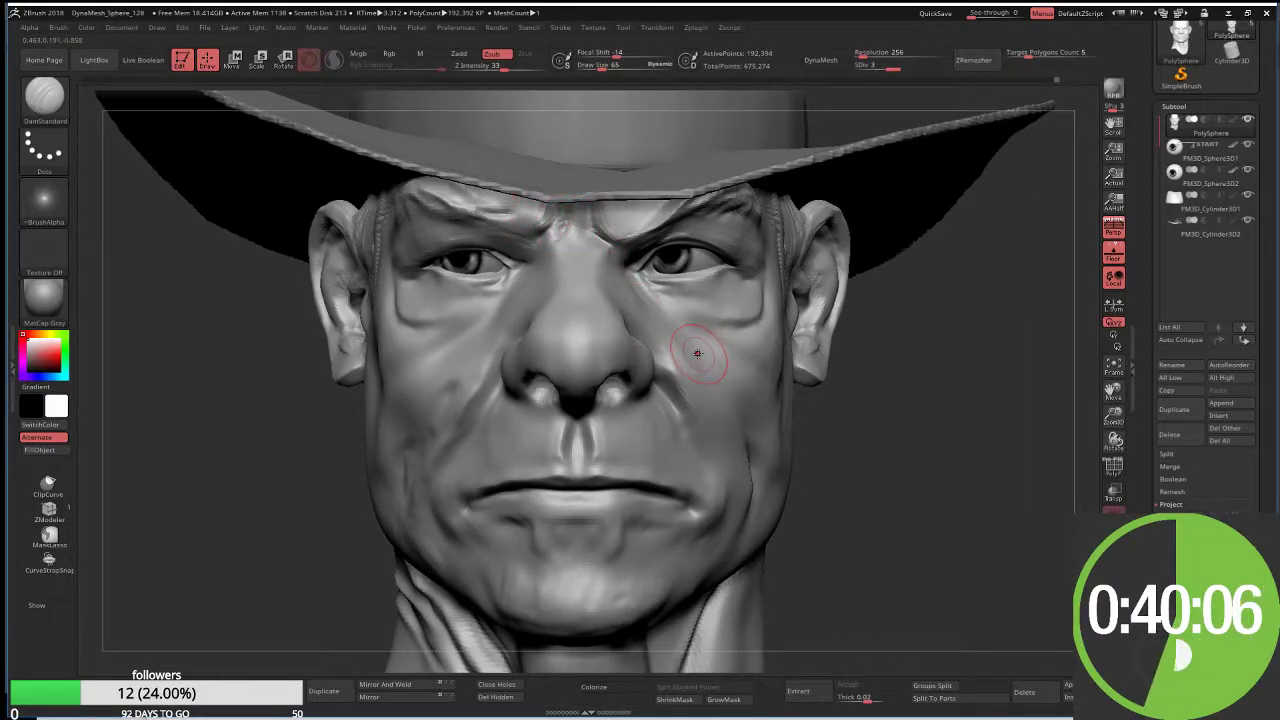
key("ctrl")
key("ctrl")
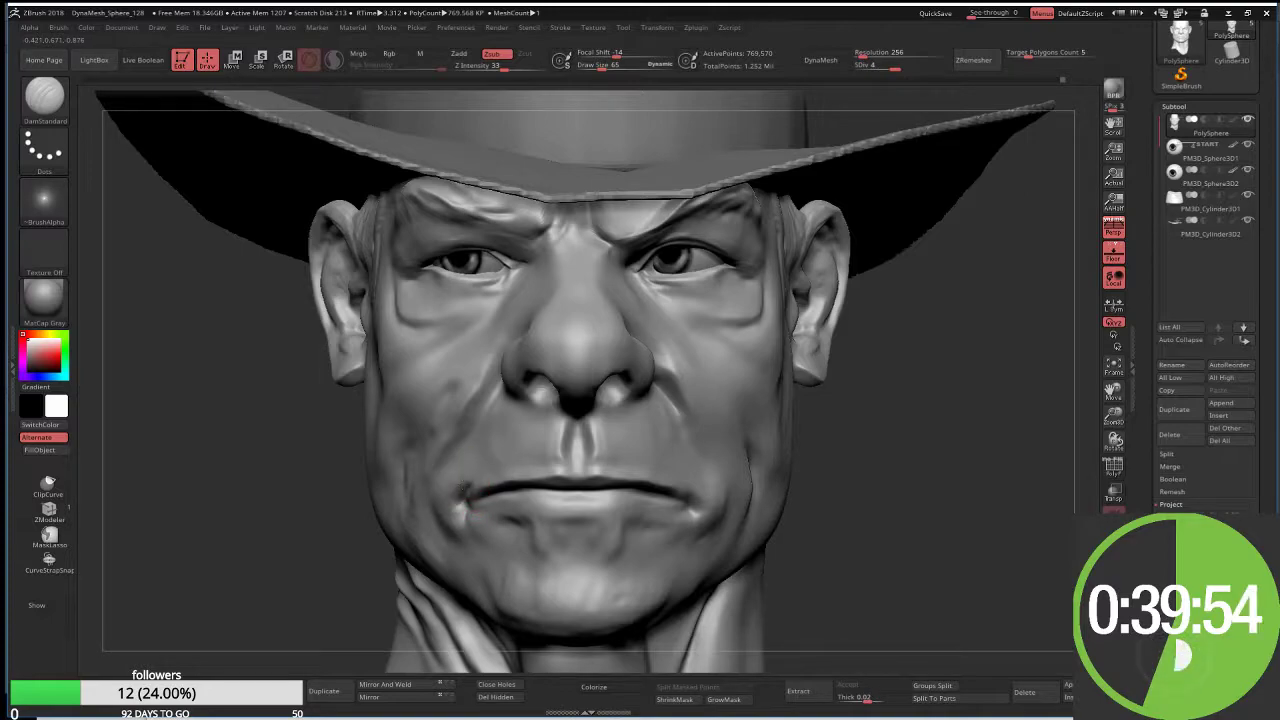
left_click_drag(453, 512, 467, 533)
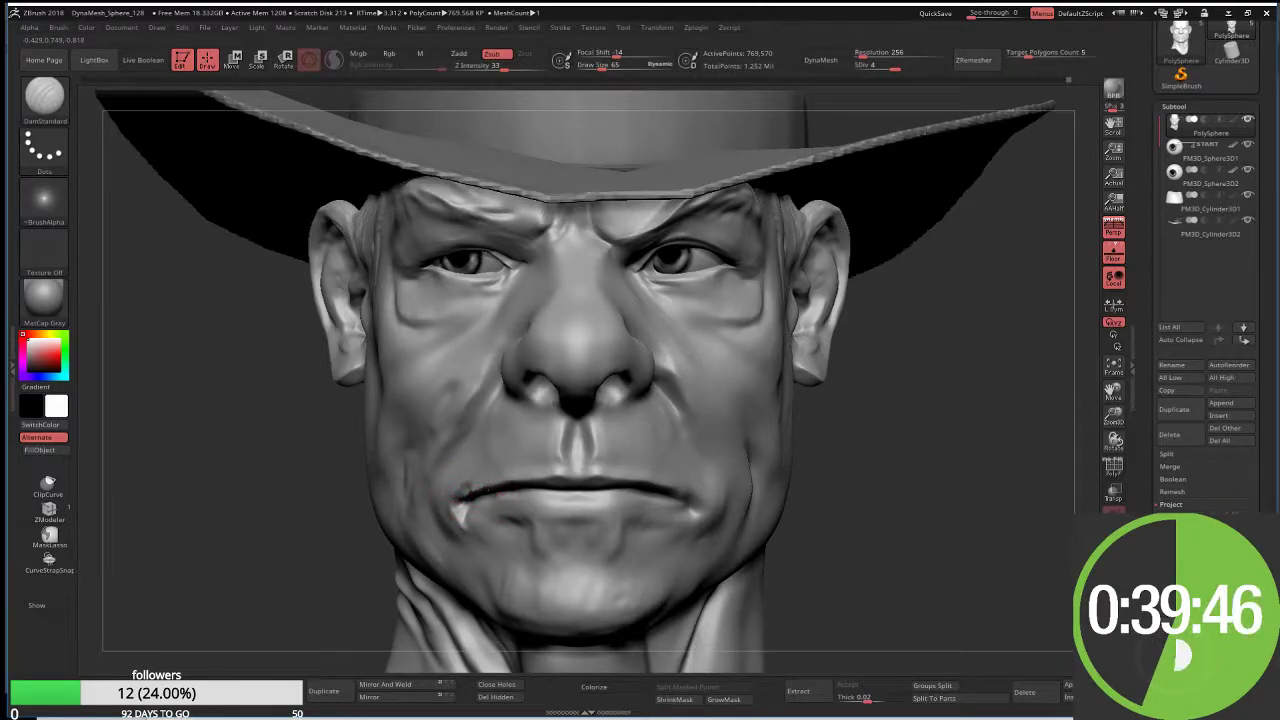
mouse_move(838, 469)
left_mouse_down()
mouse_move(782, 459)
mouse_move(711, 480)
mouse_move(786, 341)
left_mouse_up()
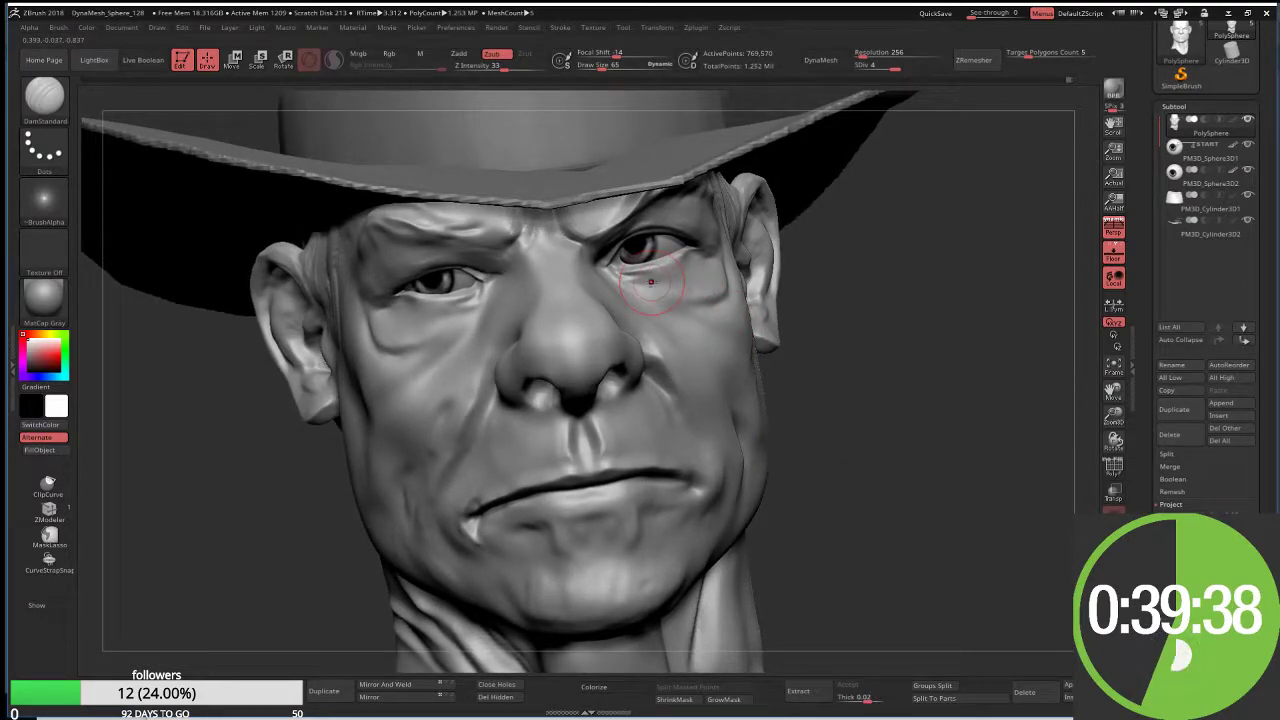
Step: Enlarge the brush to 222 and reselect the PolySphere head subtool in front view
key("s")
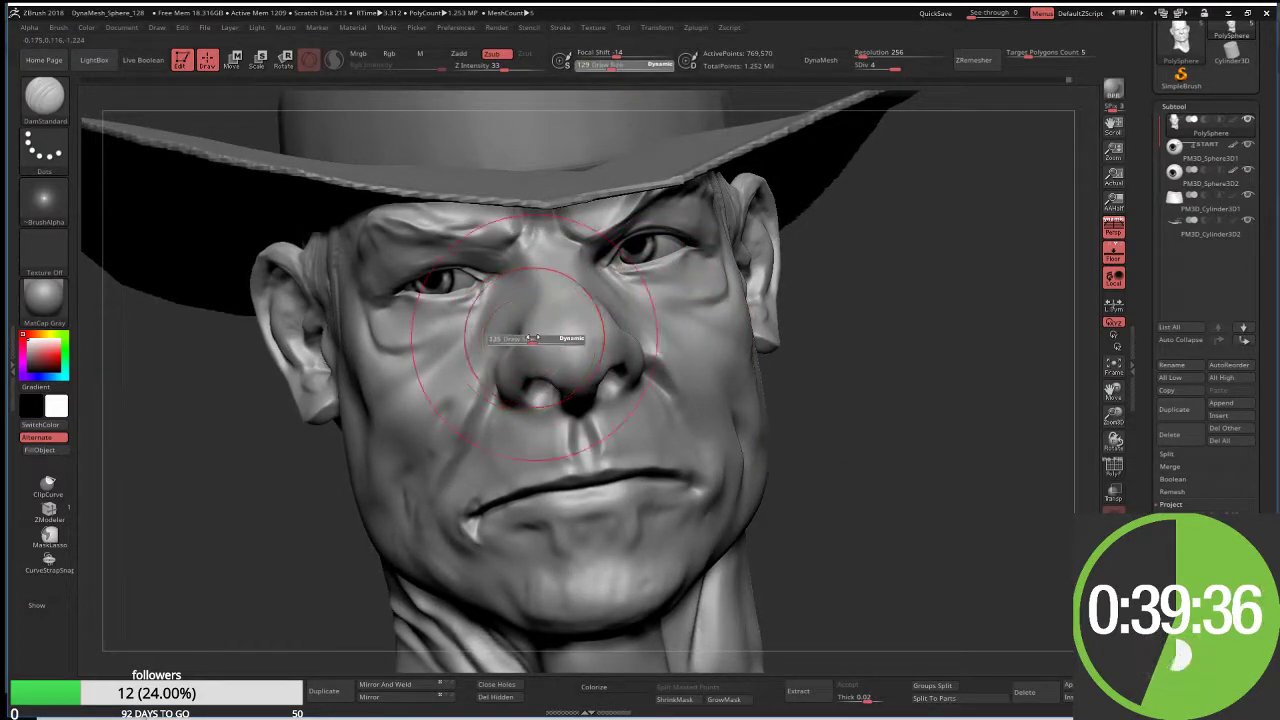
left_click_drag(536, 338, 560, 338)
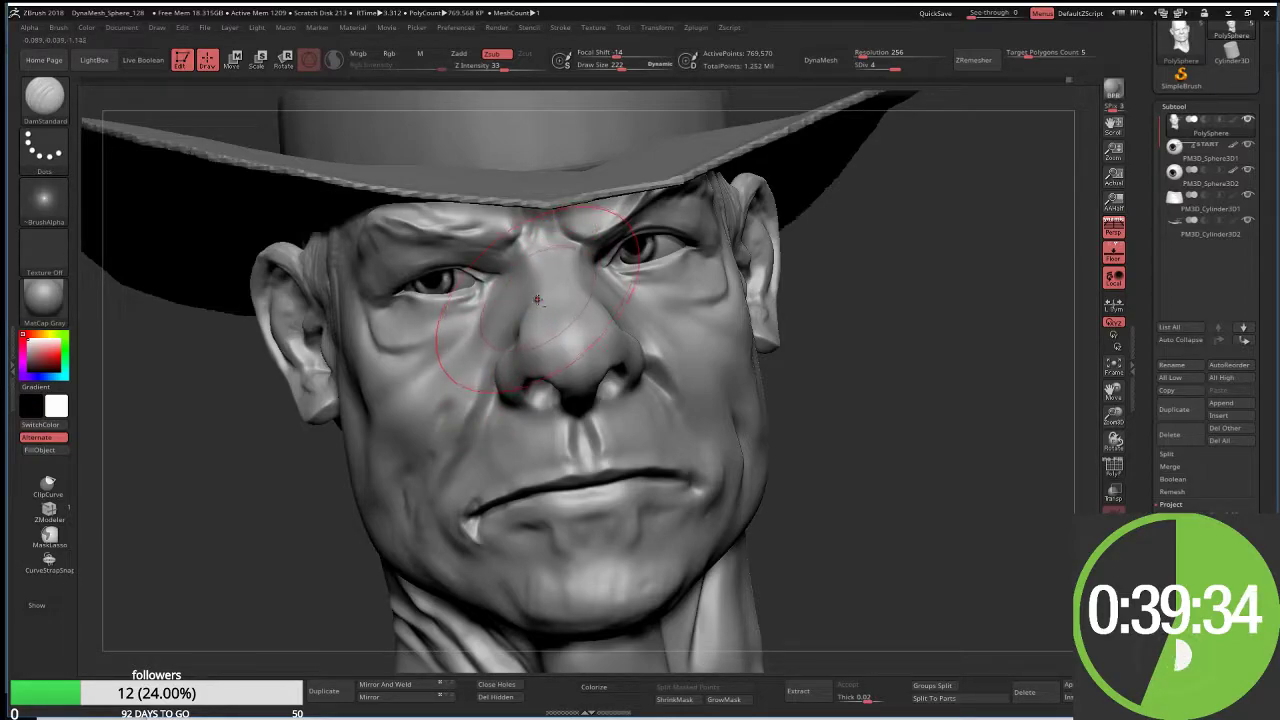
right_click_drag(537, 300, 565, 257)
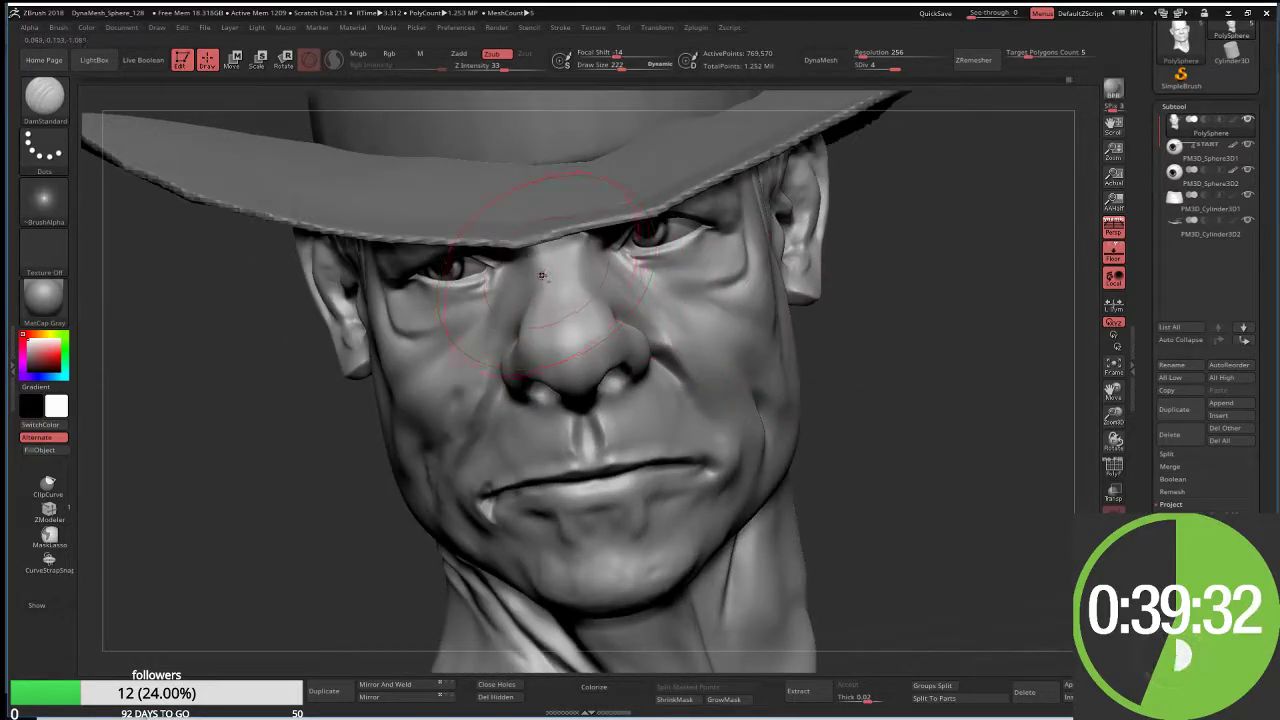
left_click(735, 362, "alt")
right_click_drag(735, 362, 545, 245)
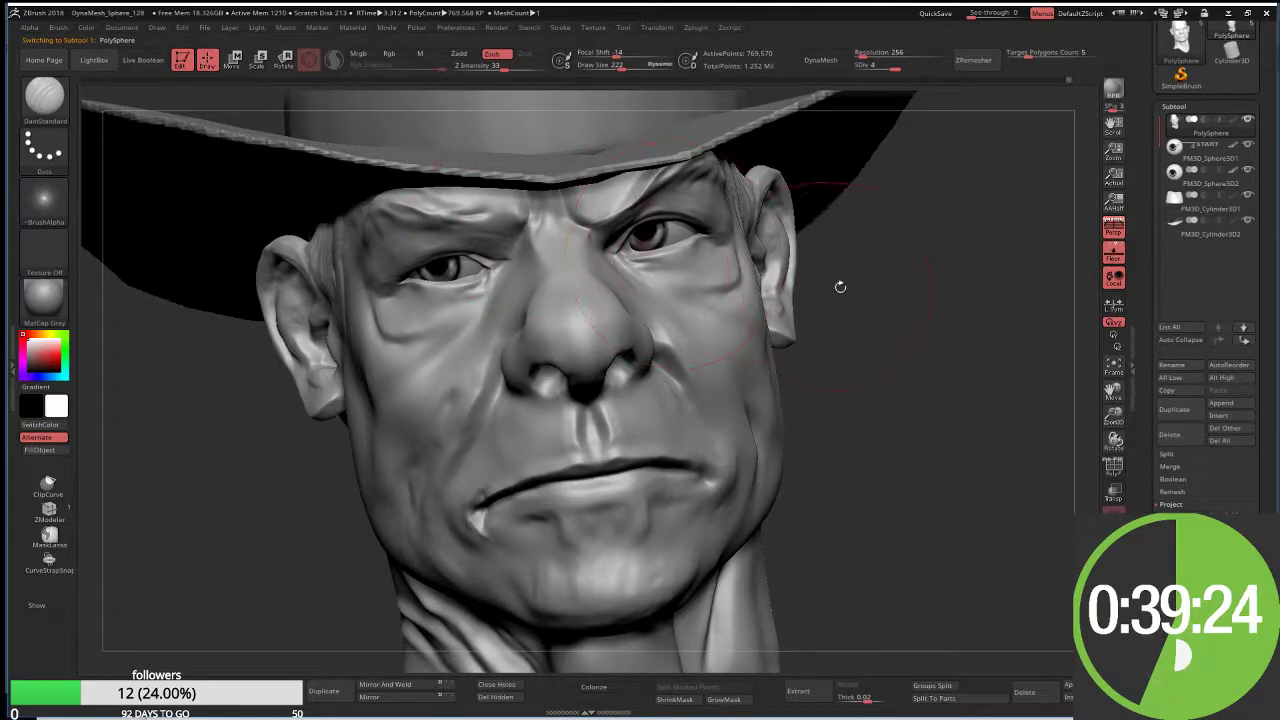
mouse_move(840, 287)
right_mouse_down()
mouse_move(583, 235)
mouse_move(720, 285)
right_mouse_up()
mouse_move(980, 371)
right_mouse_down("shift")
mouse_move(1011, 391)
mouse_move(975, 399)
mouse_move(865, 360)
right_mouse_up("shift")
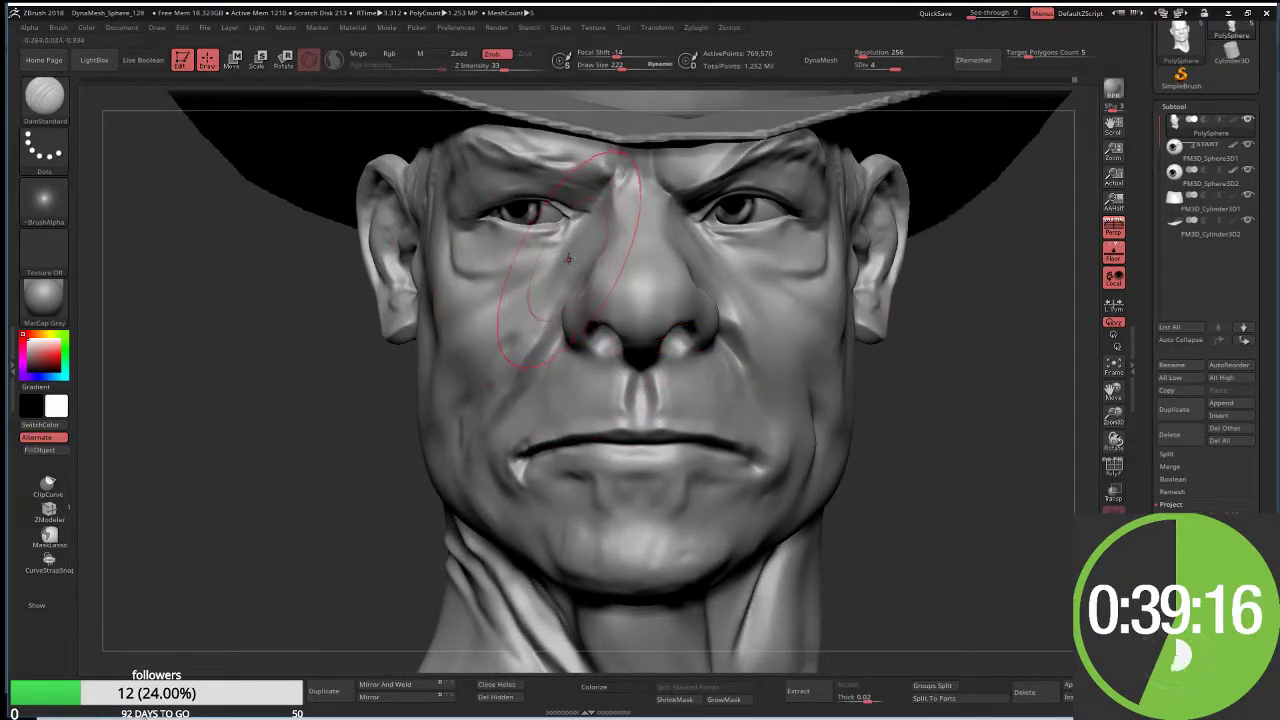
Step: At brush size 69, sculpt the wrinkles beneath the left eye, then frame the whole head
key("s")
left_click_drag(567, 259, 534, 263)
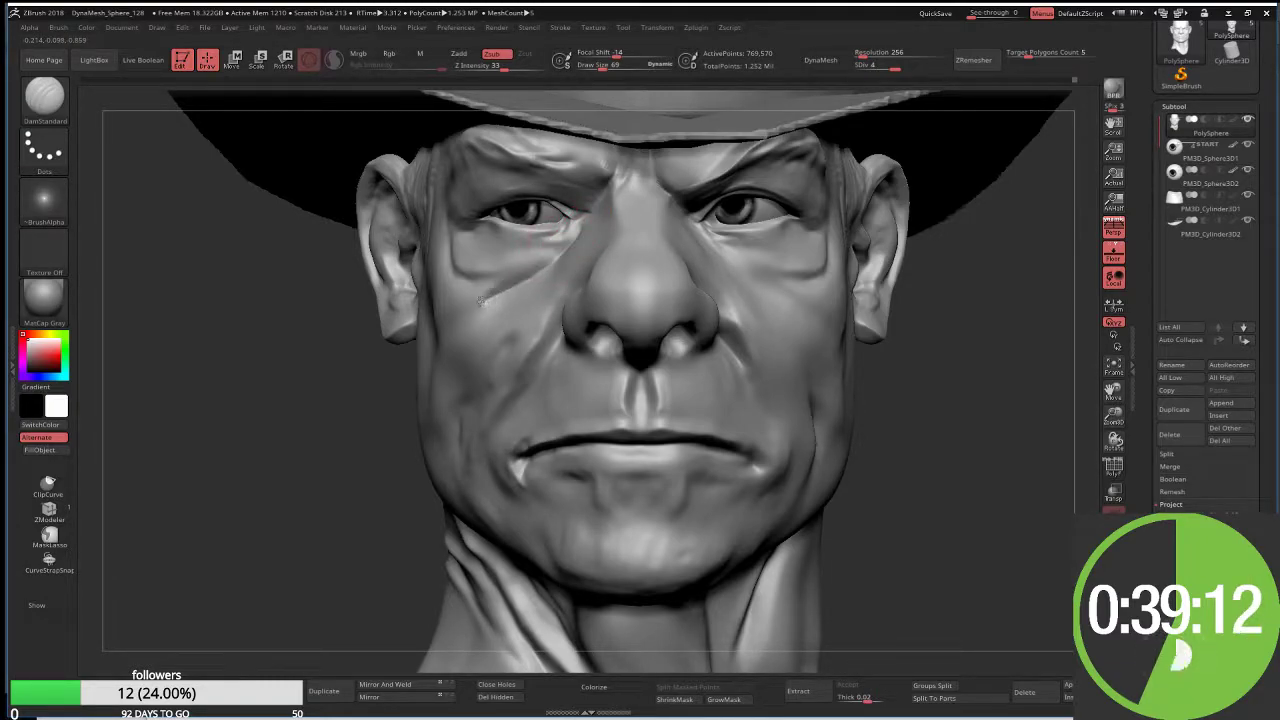
left_click_drag(951, 440, 751, 337)
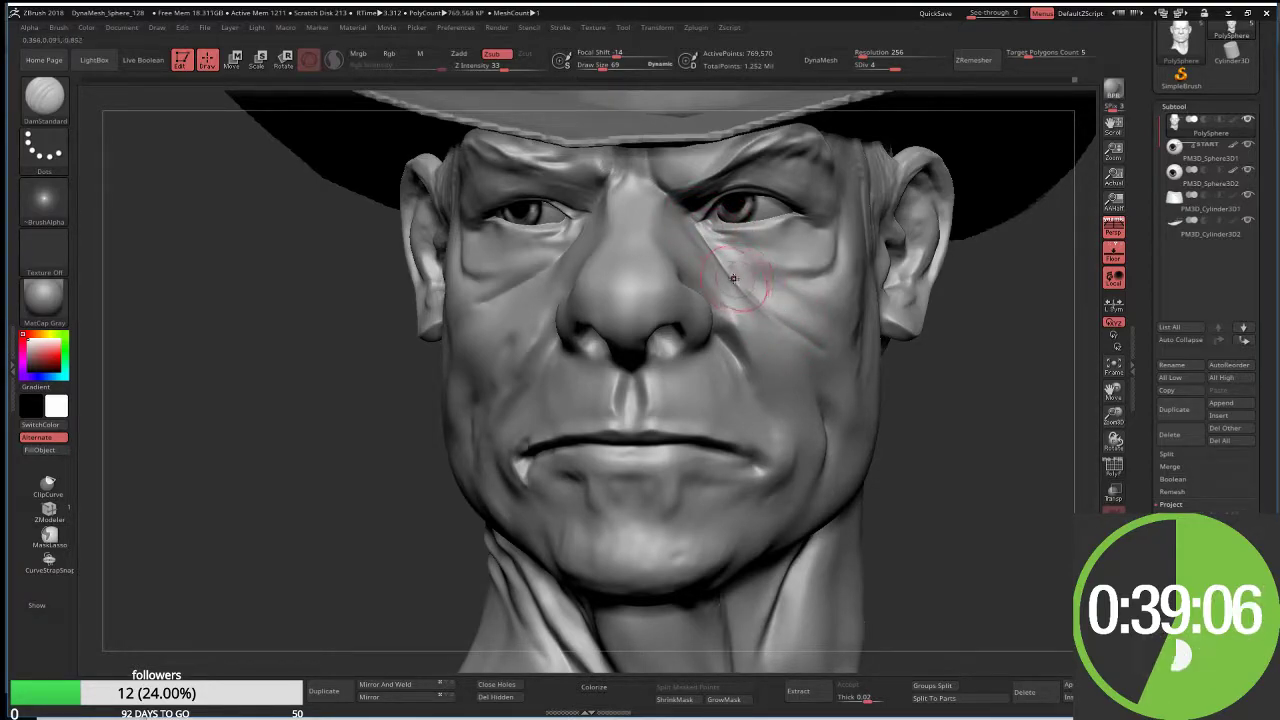
key("f")
left_click_drag(837, 417, 889, 476)
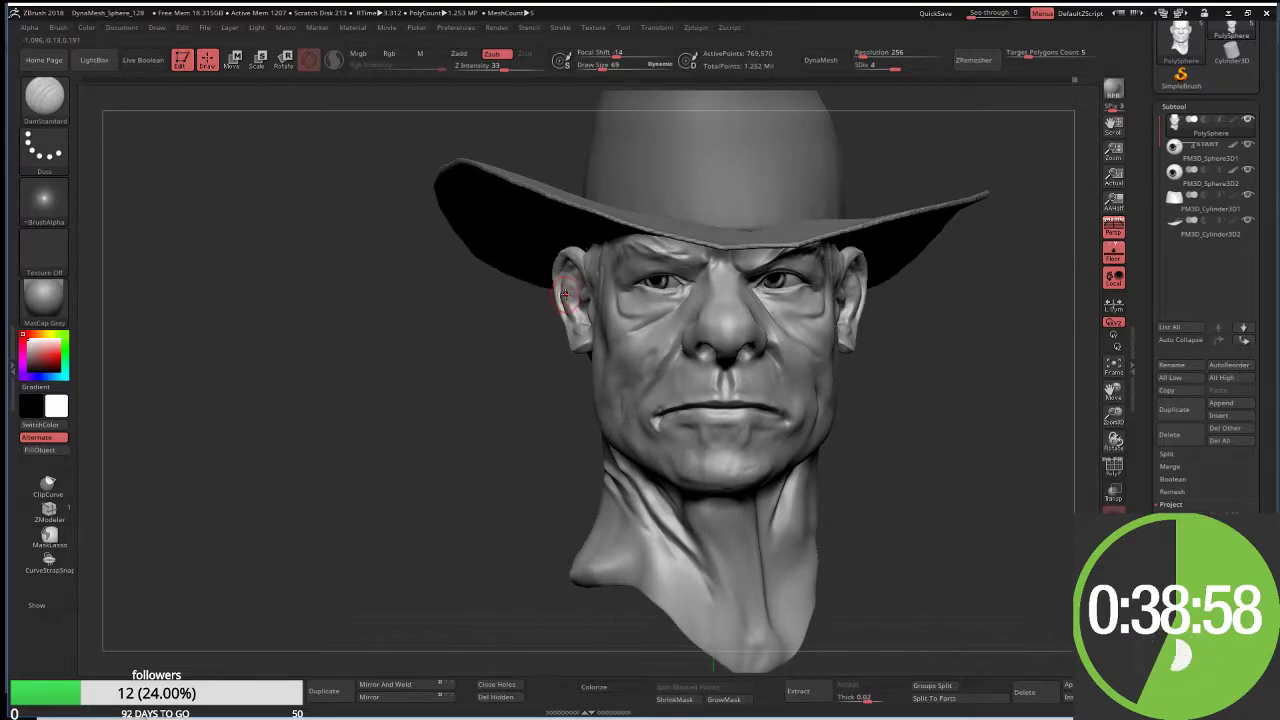
Step: With the Move Topological brush, nudge the left and right ears into shape
key("b")
key("m")
key("t")
key("s")
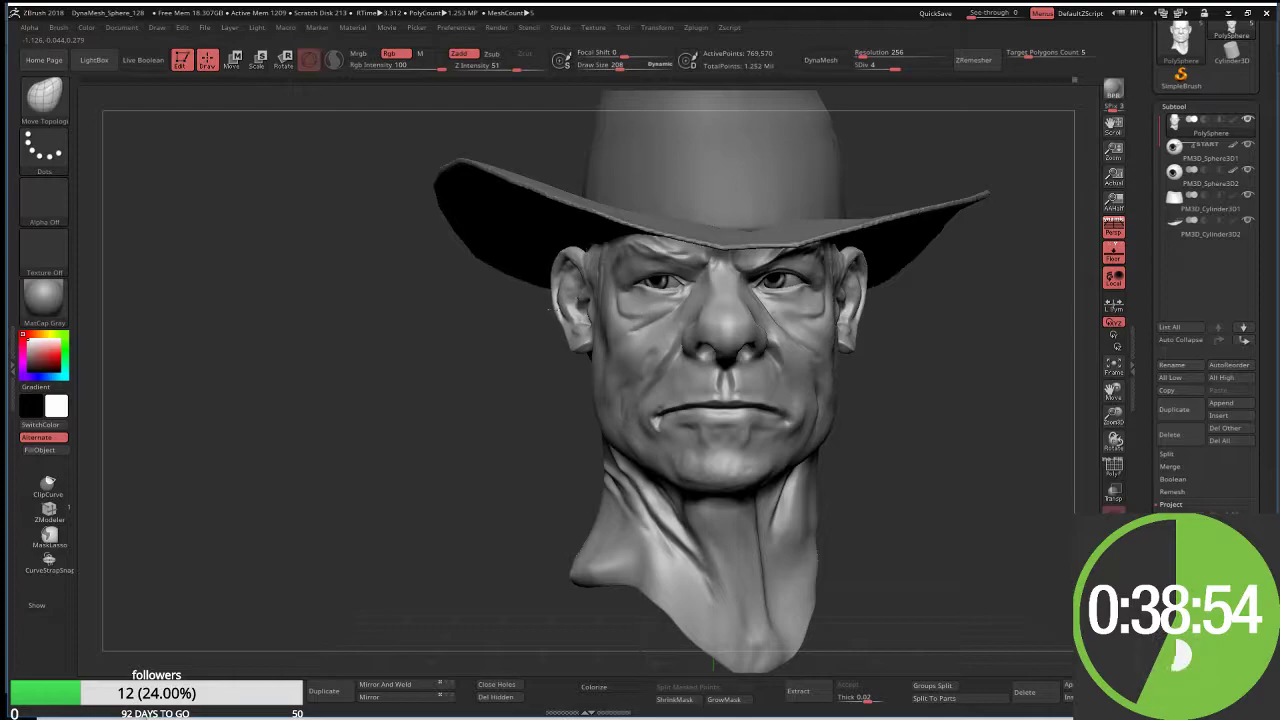
left_click_drag(522, 303, 557, 313)
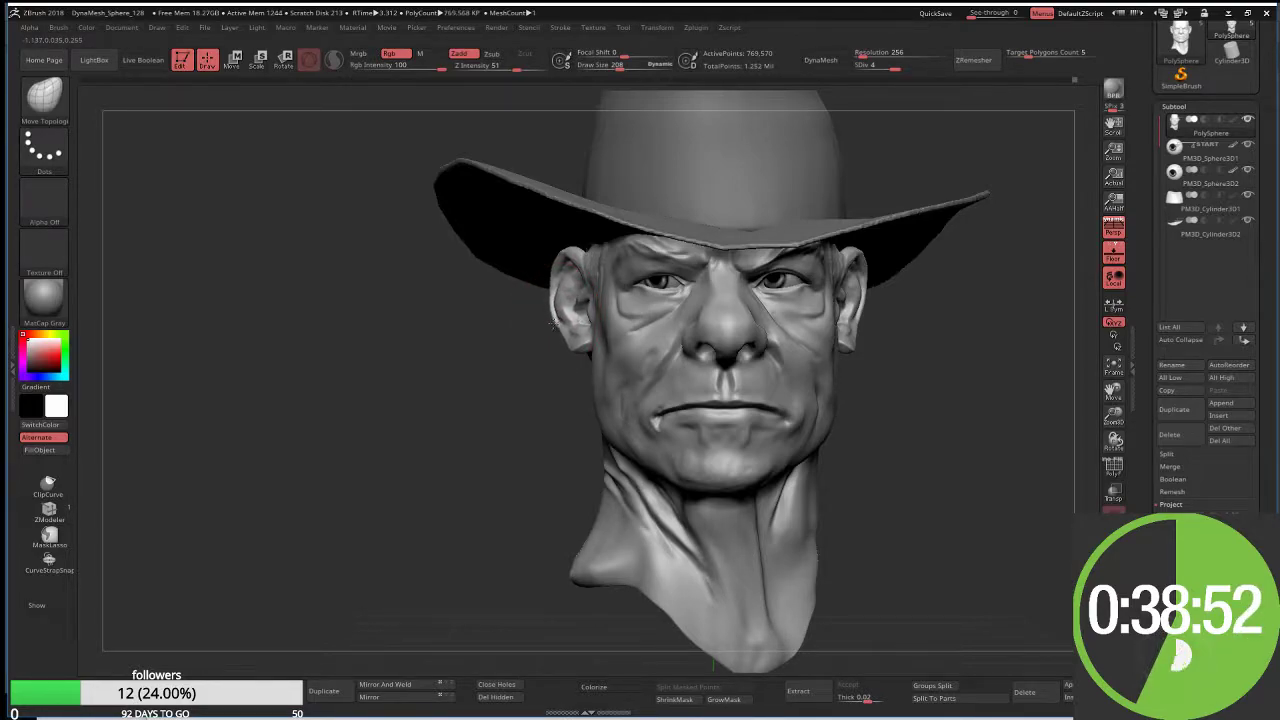
mouse_move(835, 330)
left_mouse_down()
mouse_move(868, 300)
mouse_move(905, 356)
left_mouse_up()
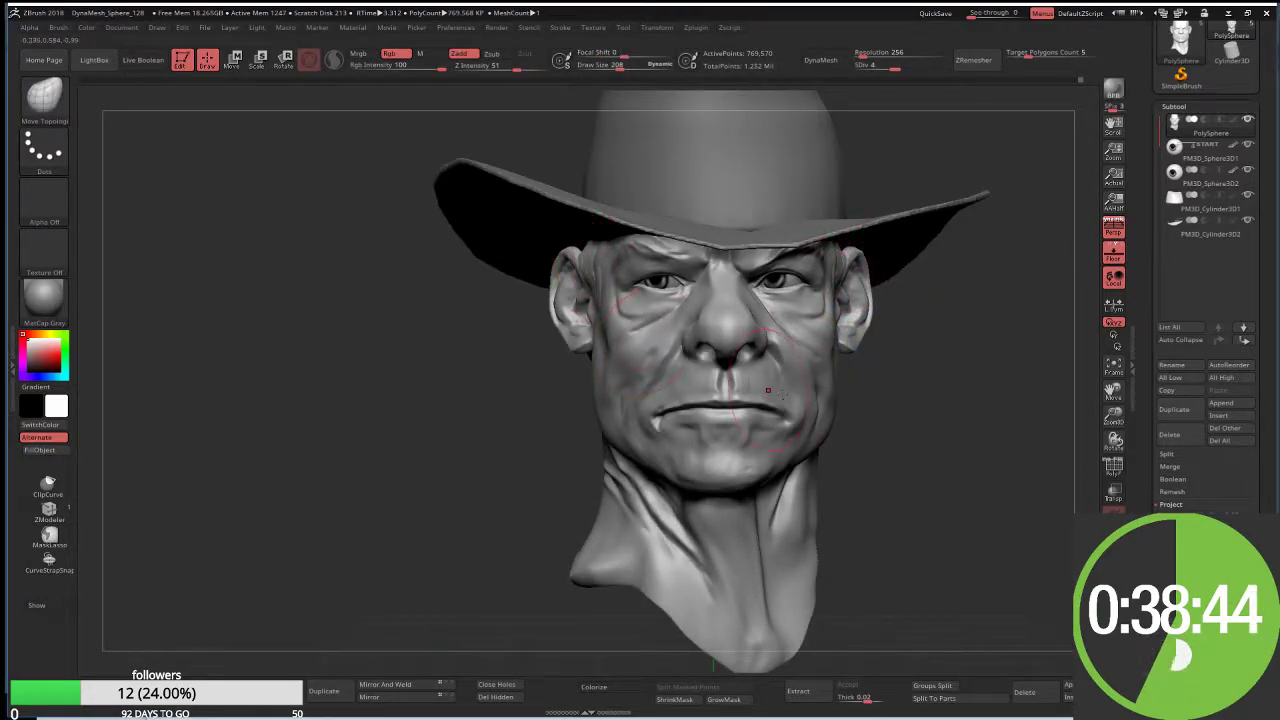
Step: Zoom in on the face and reshape the brow between the eyes with a smaller brush
key("shift")
left_click_drag(838, 390, 656, 327)
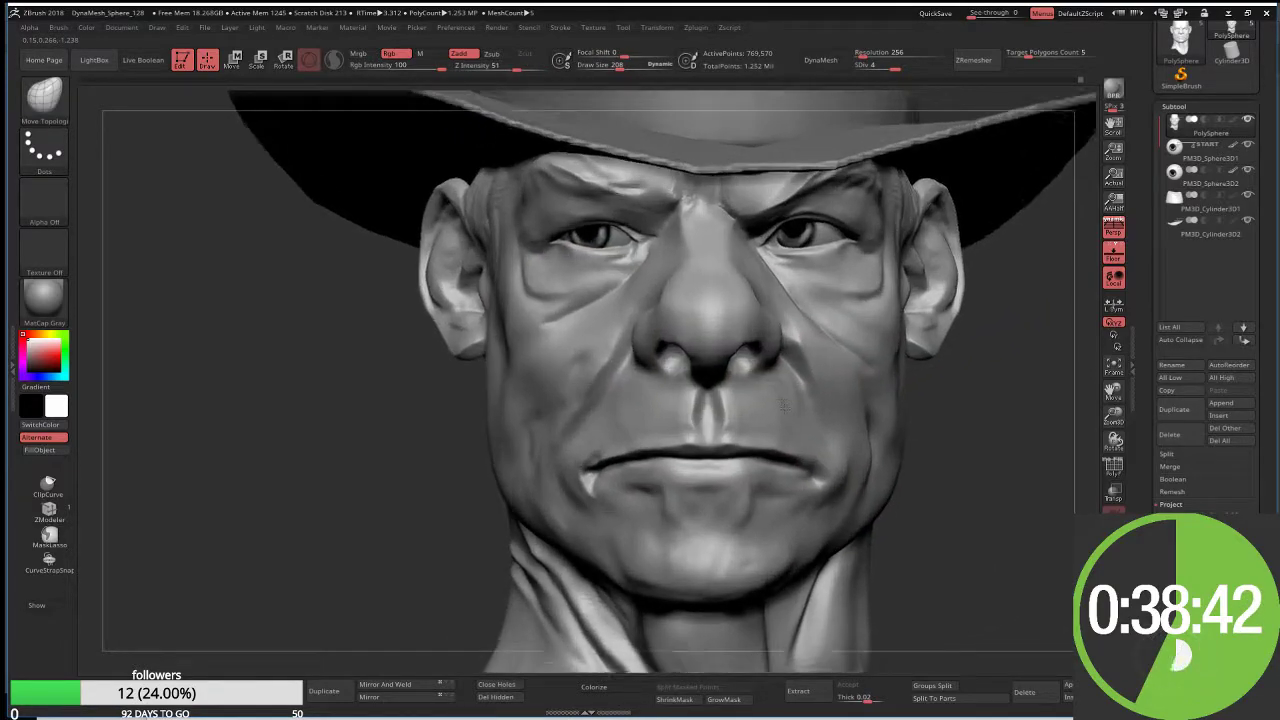
key("bracketleft")
key("bracketleft")
key("bracketleft")
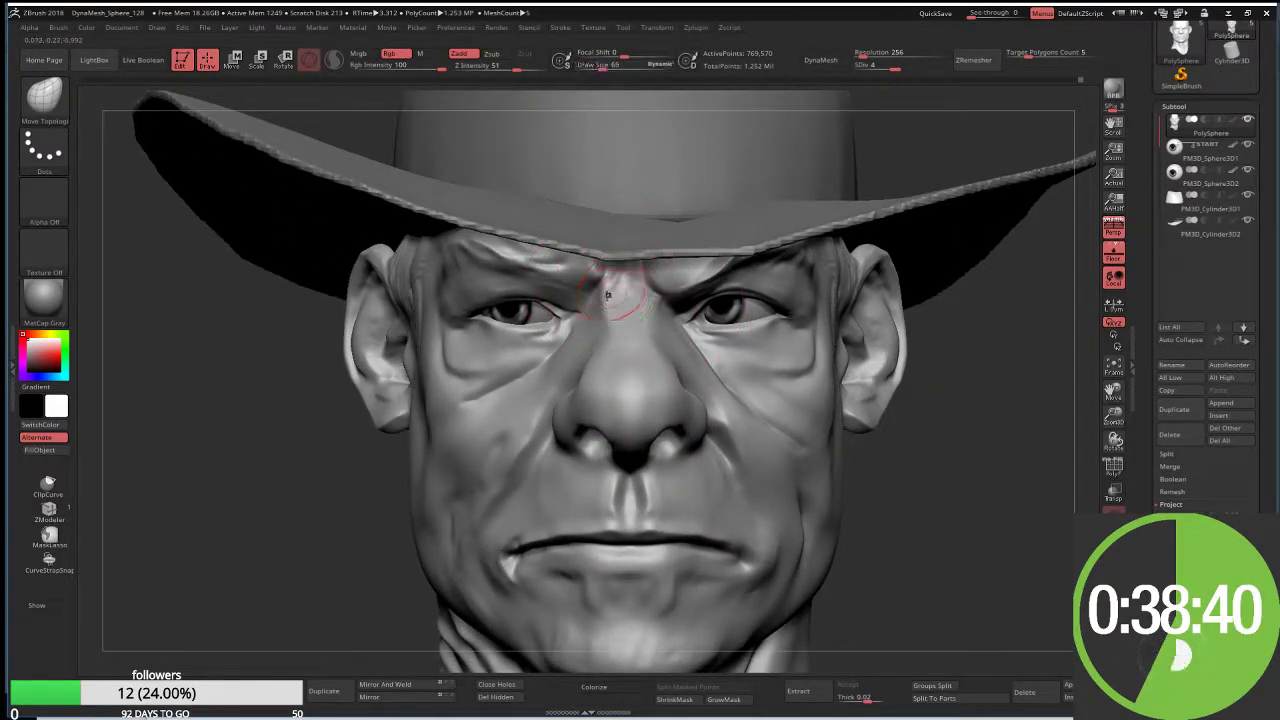
left_click_drag(603, 300, 648, 292)
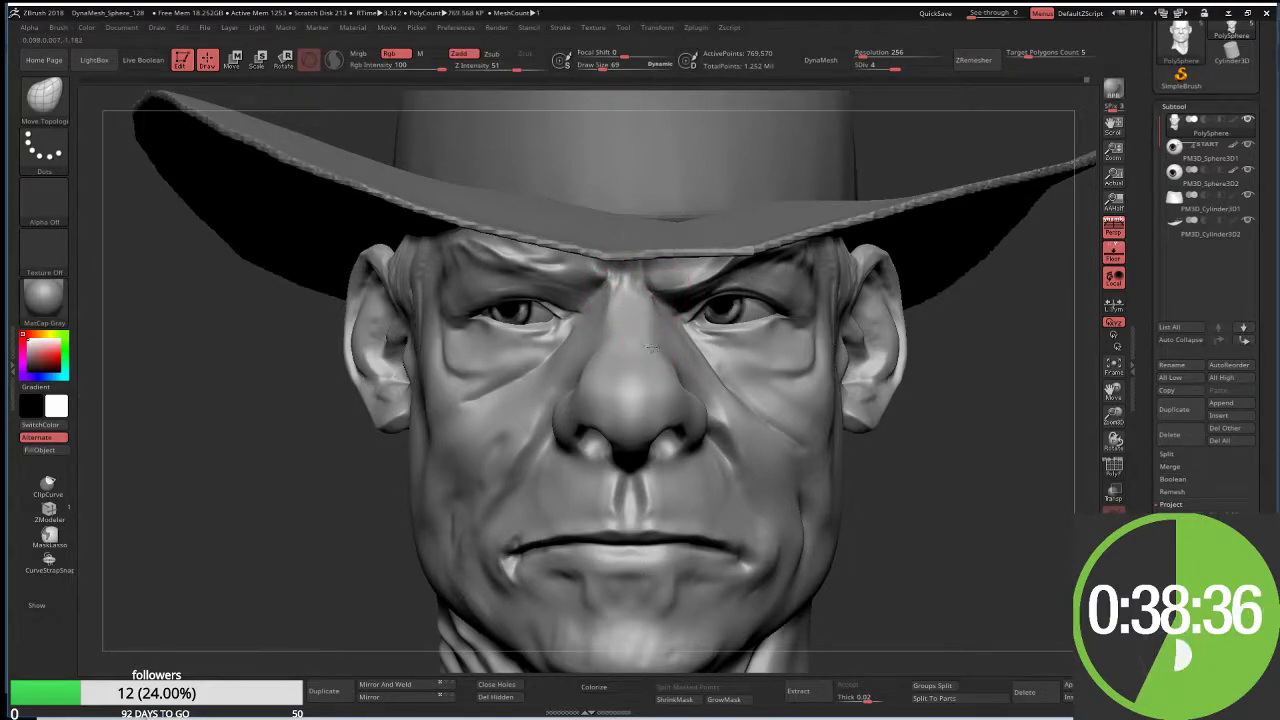
Step: Frame the whole head, enlarge the brush to size 215, and zoom in on the mouth and chin
key("f")
key("bracketright")
key("bracketright")
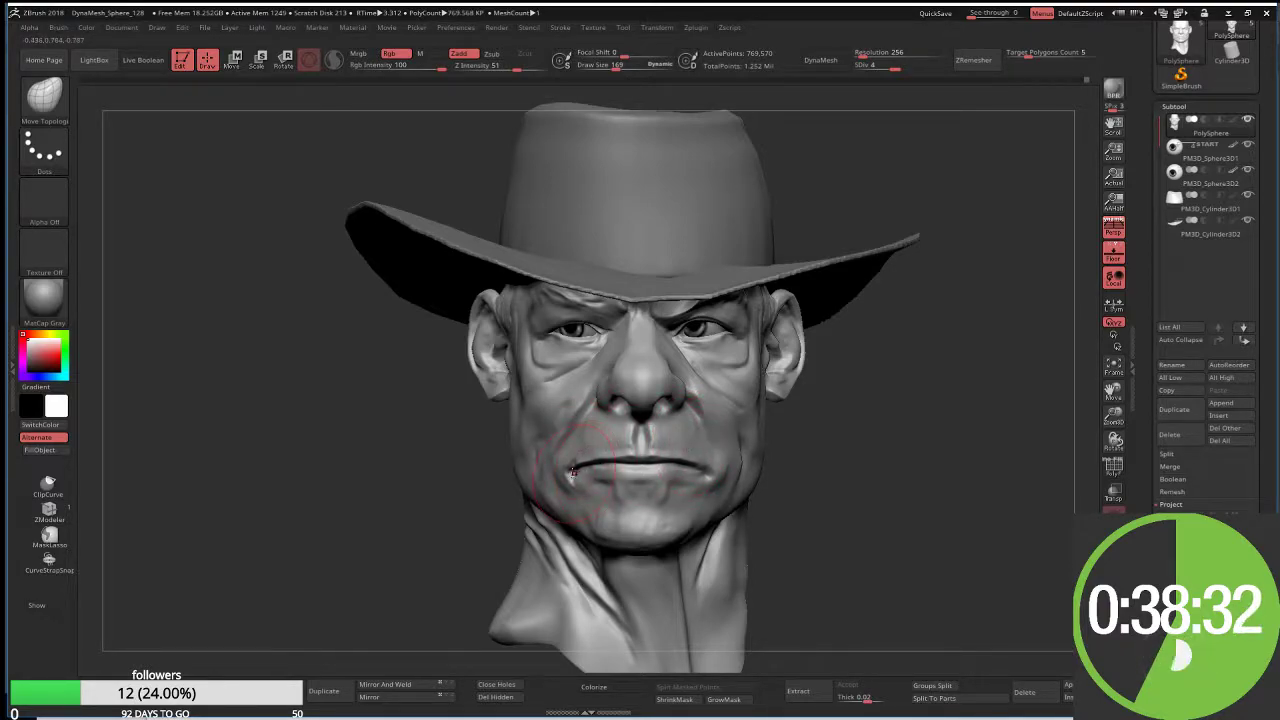
key("bracketright")
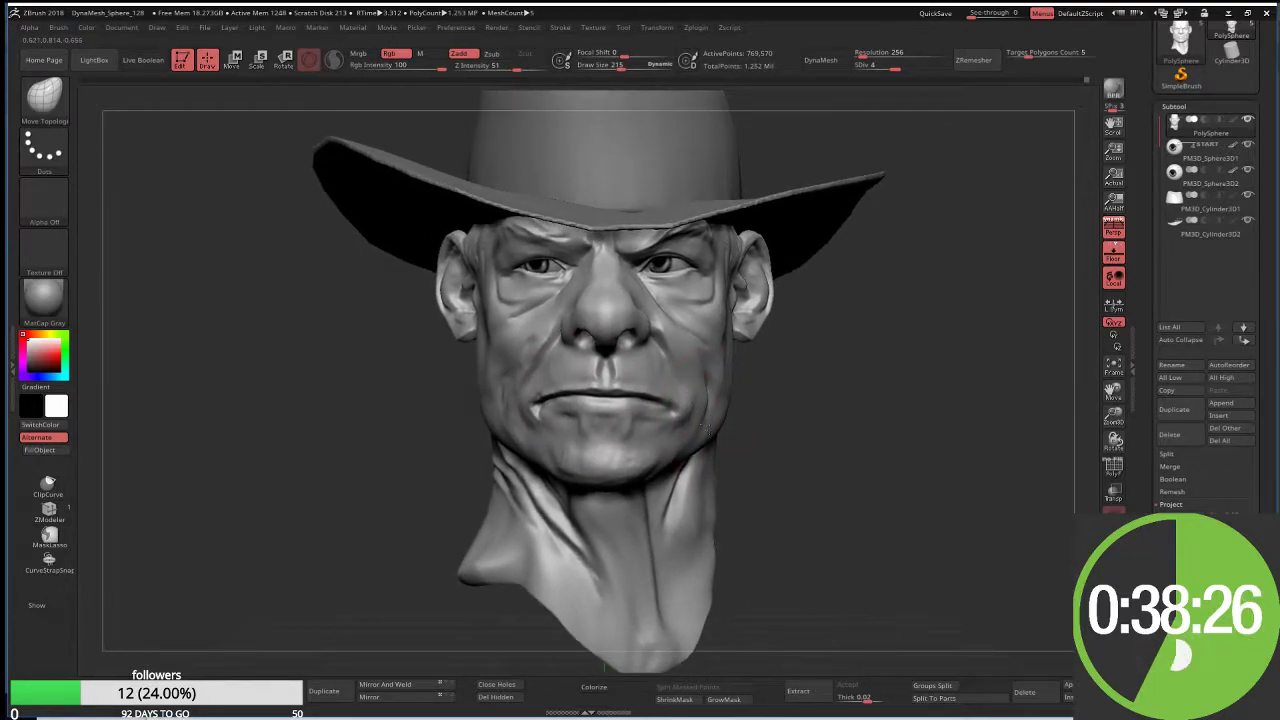
right_click_drag(730, 460, 648, 397, "ctrl")
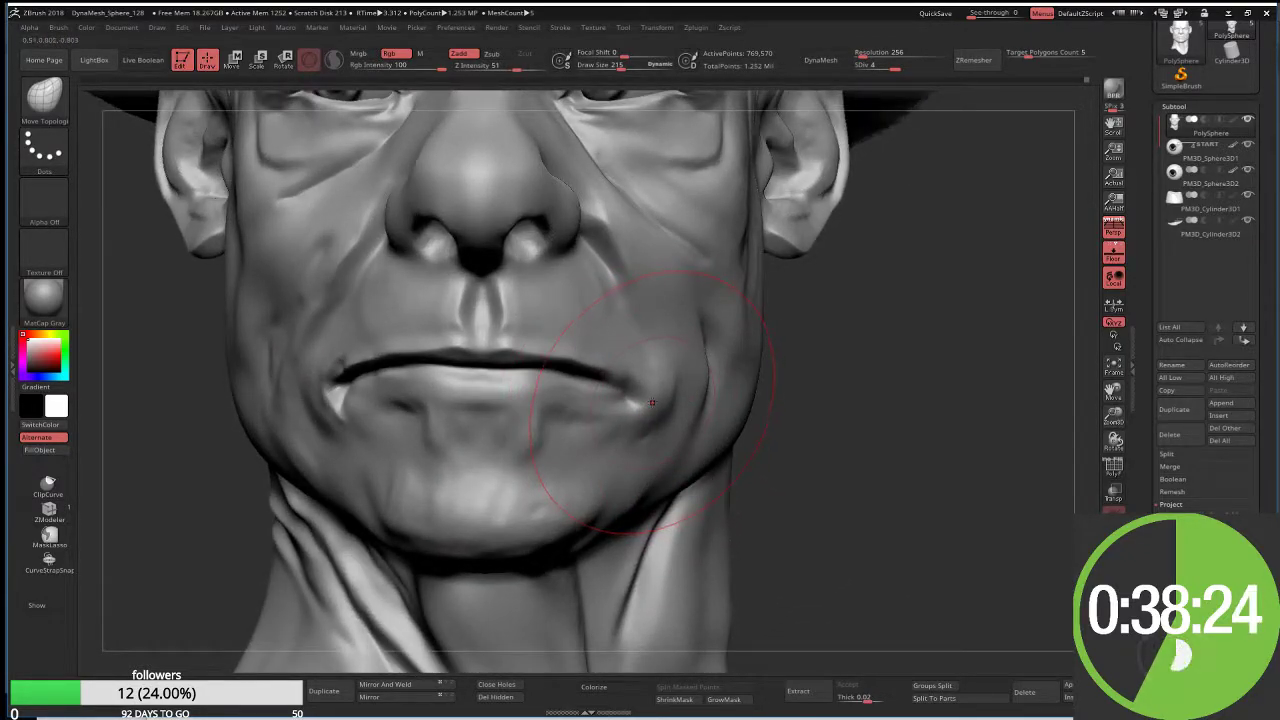
Step: Deepen the mouth-corner crease with DamStandard at Draw Size 56, then view the head's left side
key("b")
key("d")
key("s")
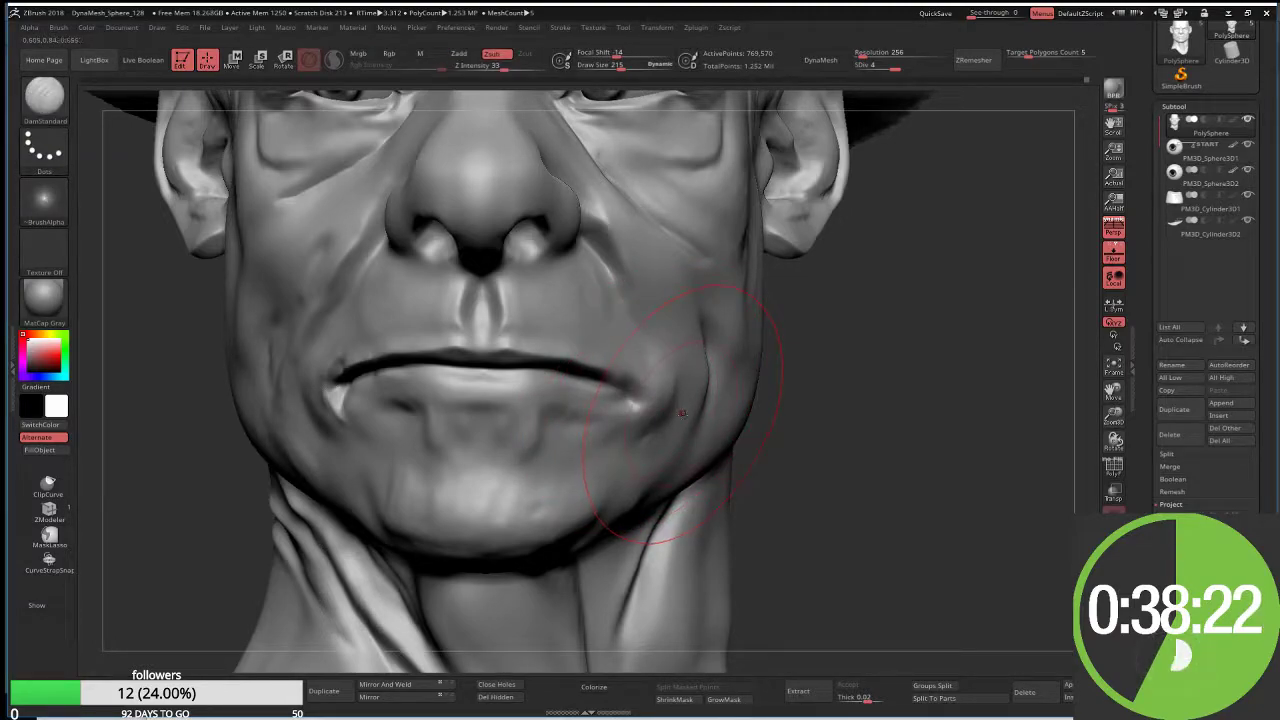
key("s")
left_click_drag(681, 407, 628, 397)
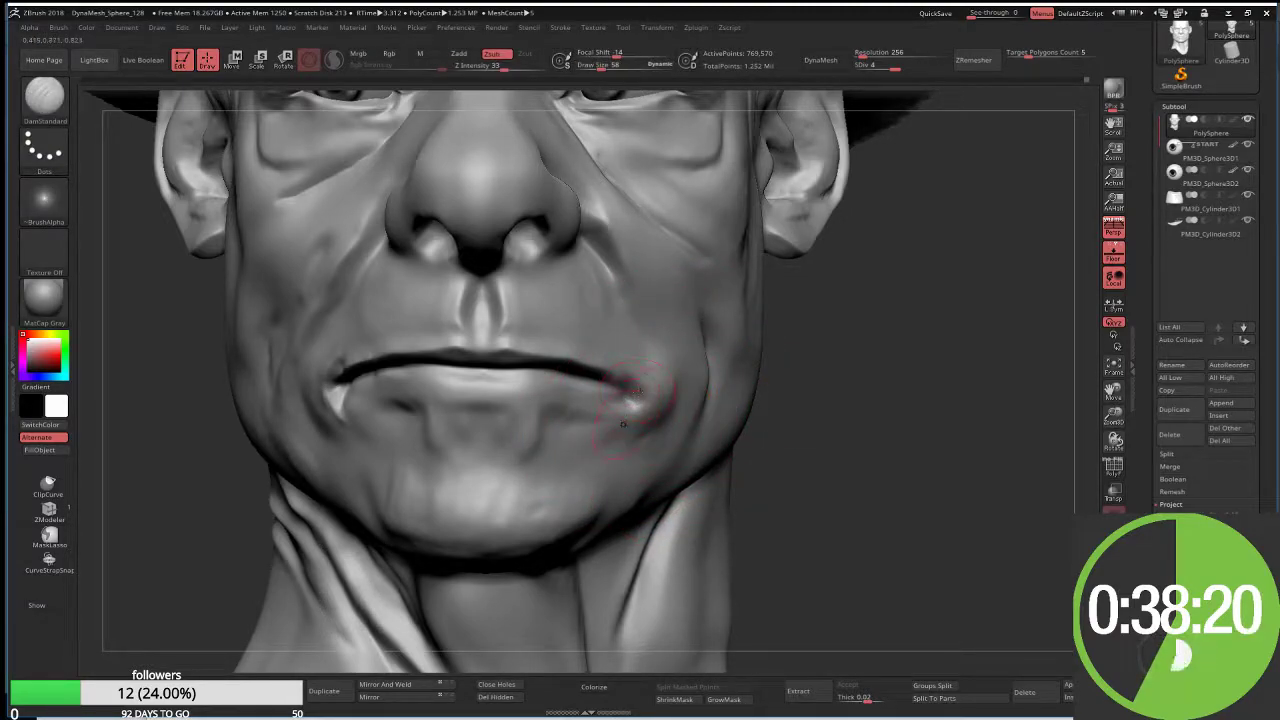
mouse_move(620, 420)
left_mouse_down()
mouse_move(636, 398)
mouse_move(632, 362)
mouse_move(648, 376)
mouse_move(636, 397)
left_mouse_up()
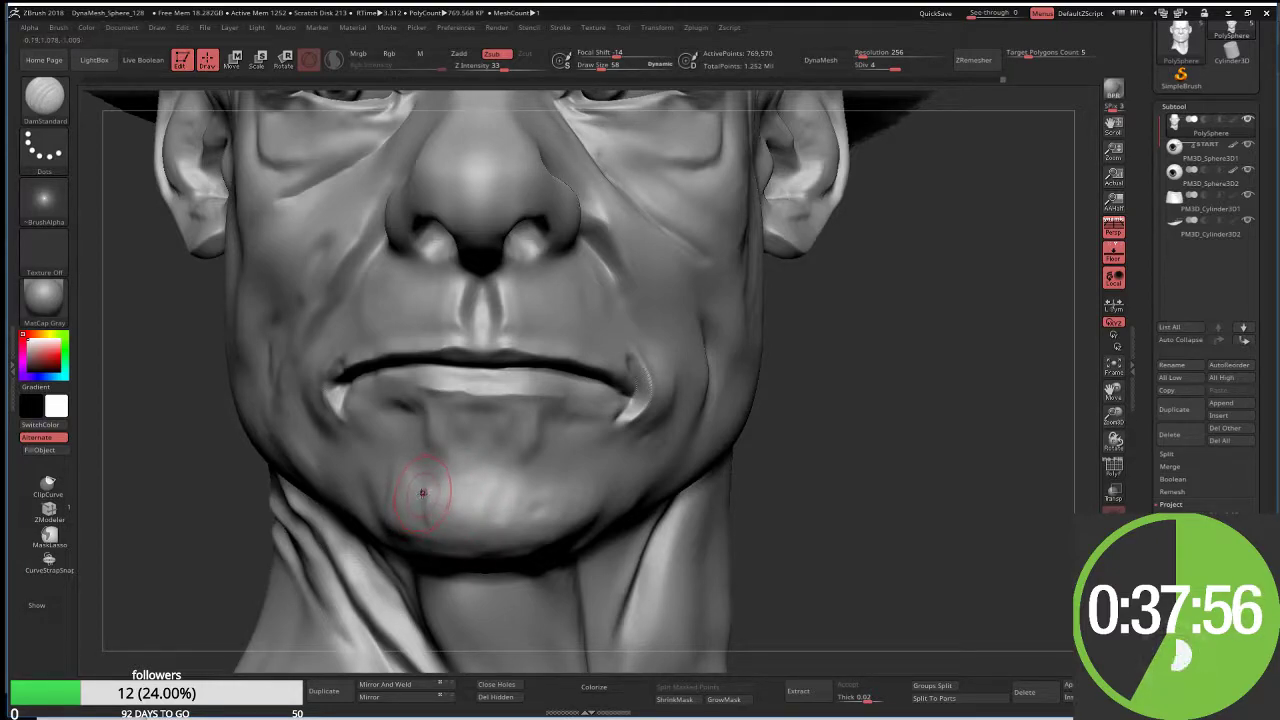
left_click_drag(940, 300, 482, 380, "alt")
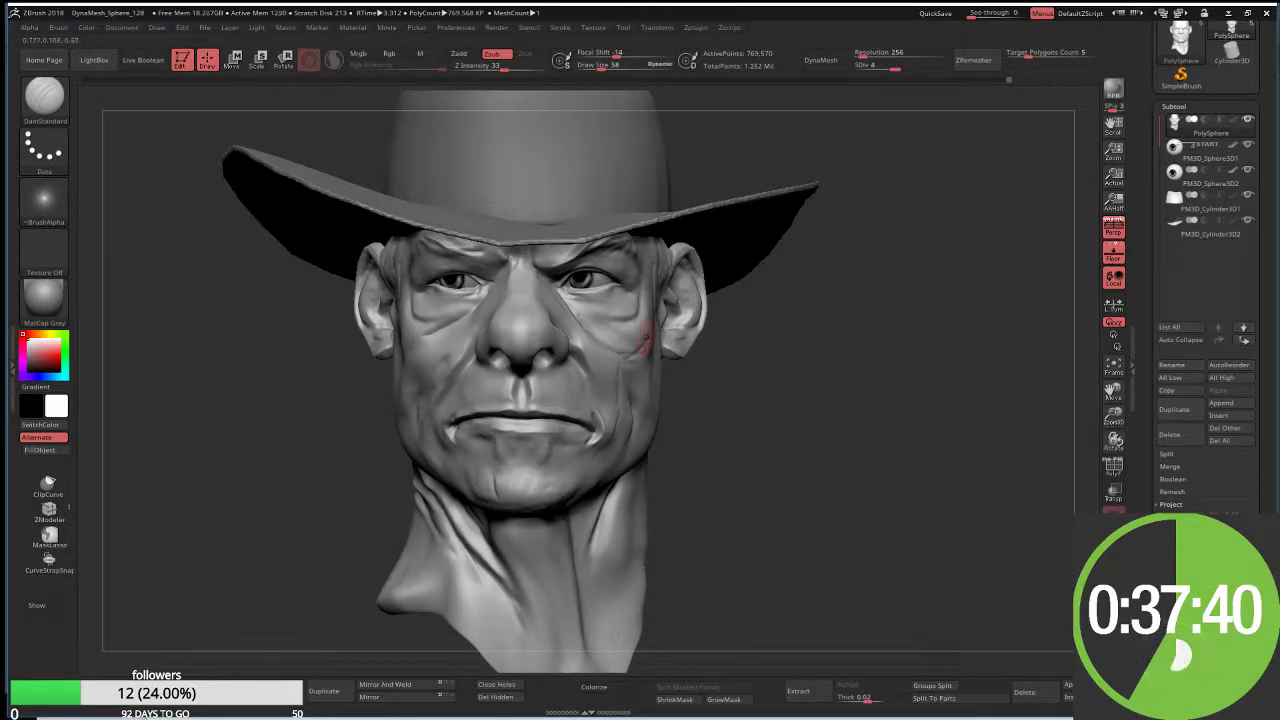
right_click_drag(684, 322, 620, 350)
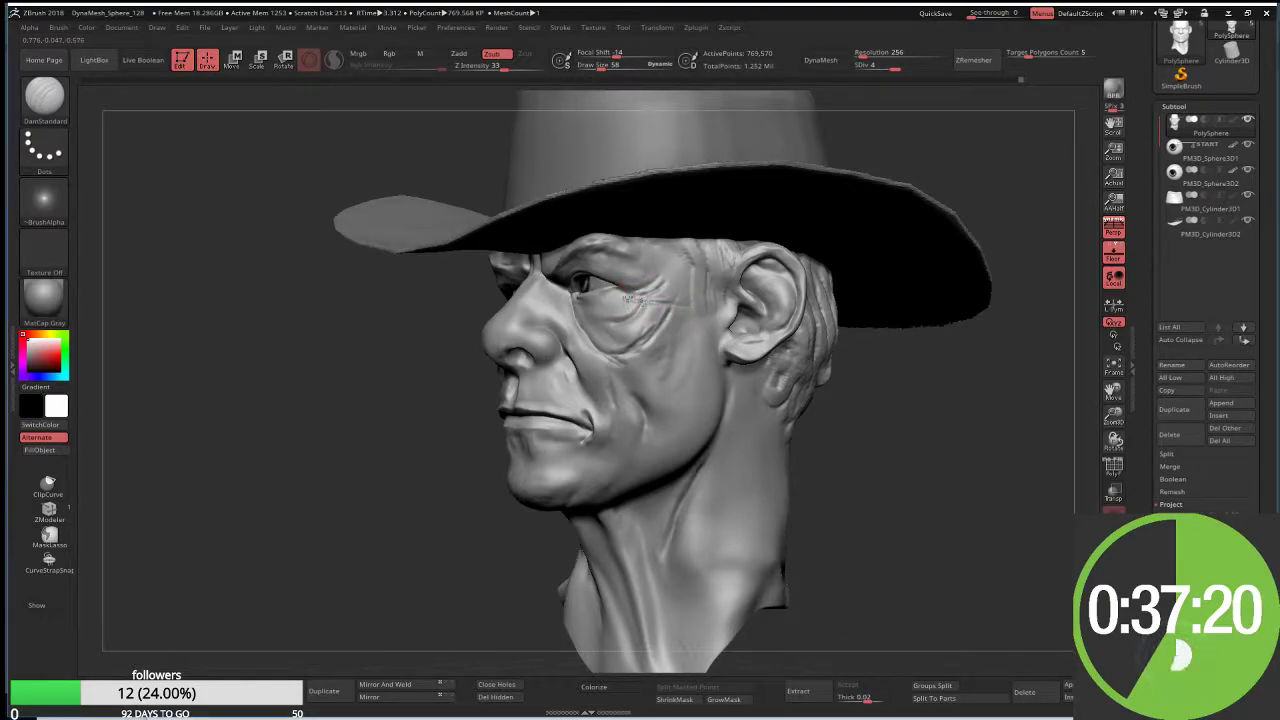
Step: Carve a crease beside the eye and a thin vertical crease into the cheek
left_click_drag(439, 388, 438, 305)
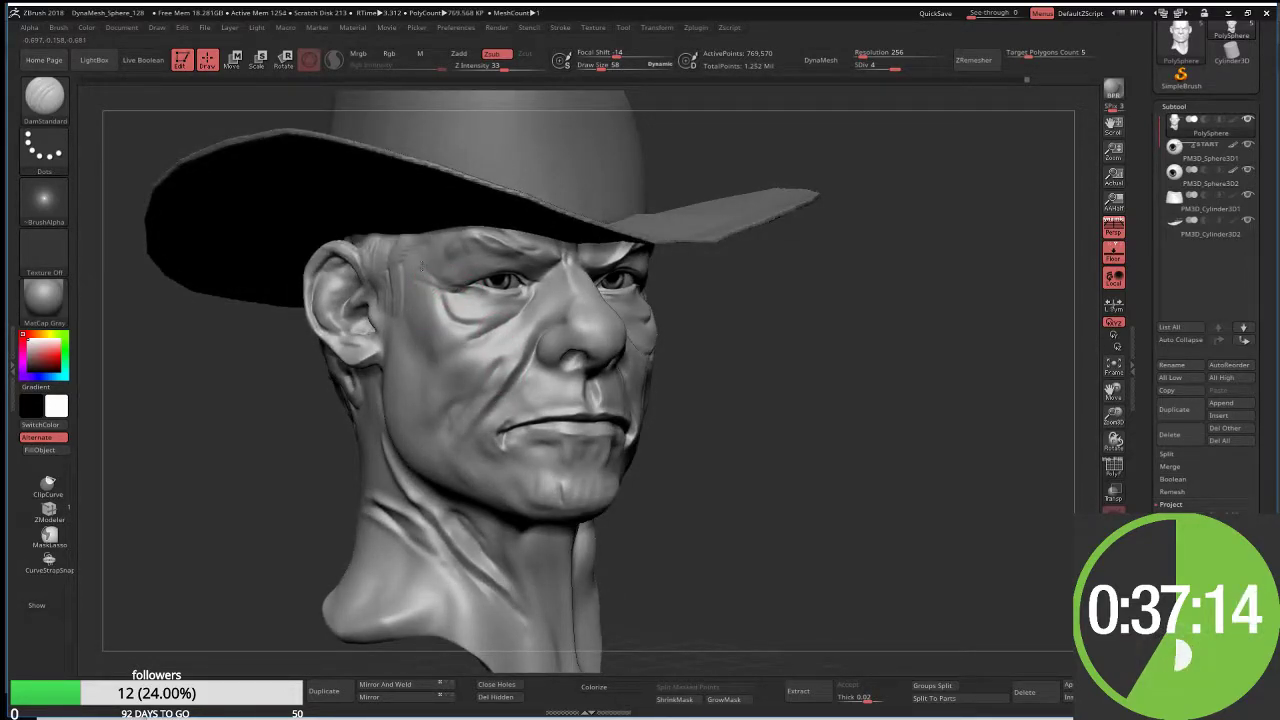
left_click_drag(251, 386, 337, 357)
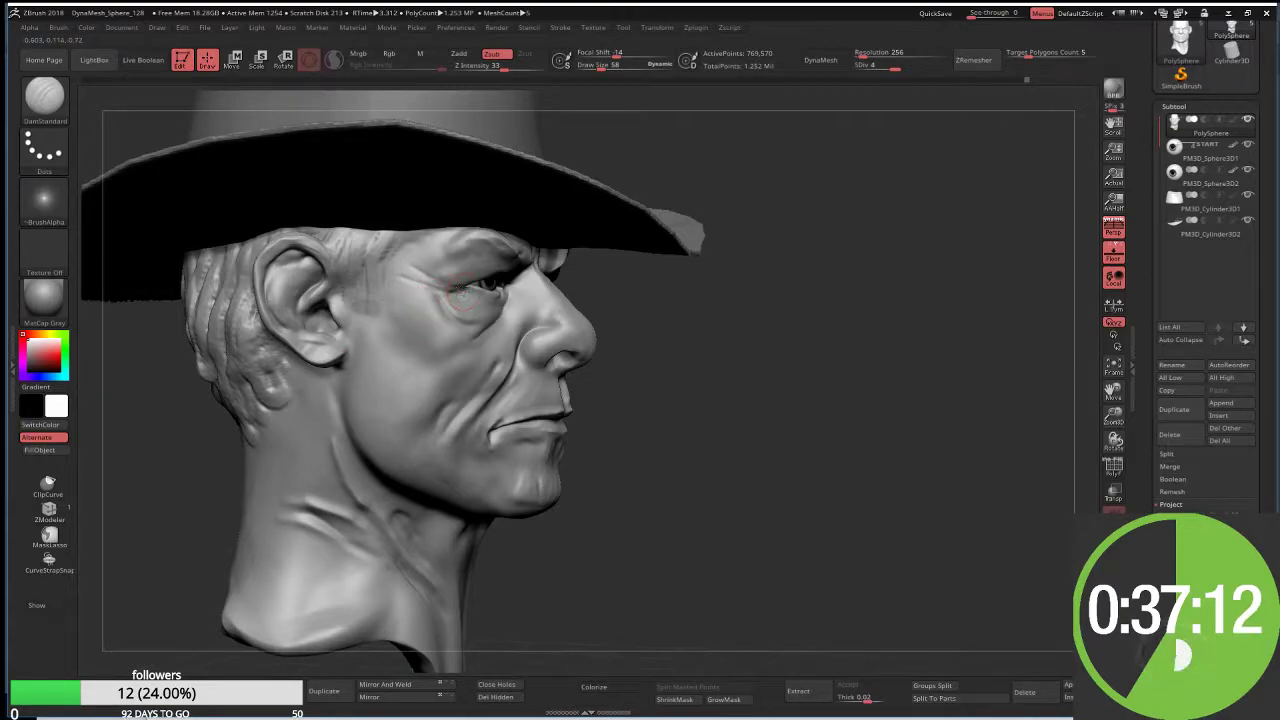
left_click_drag(405, 300, 441, 296)
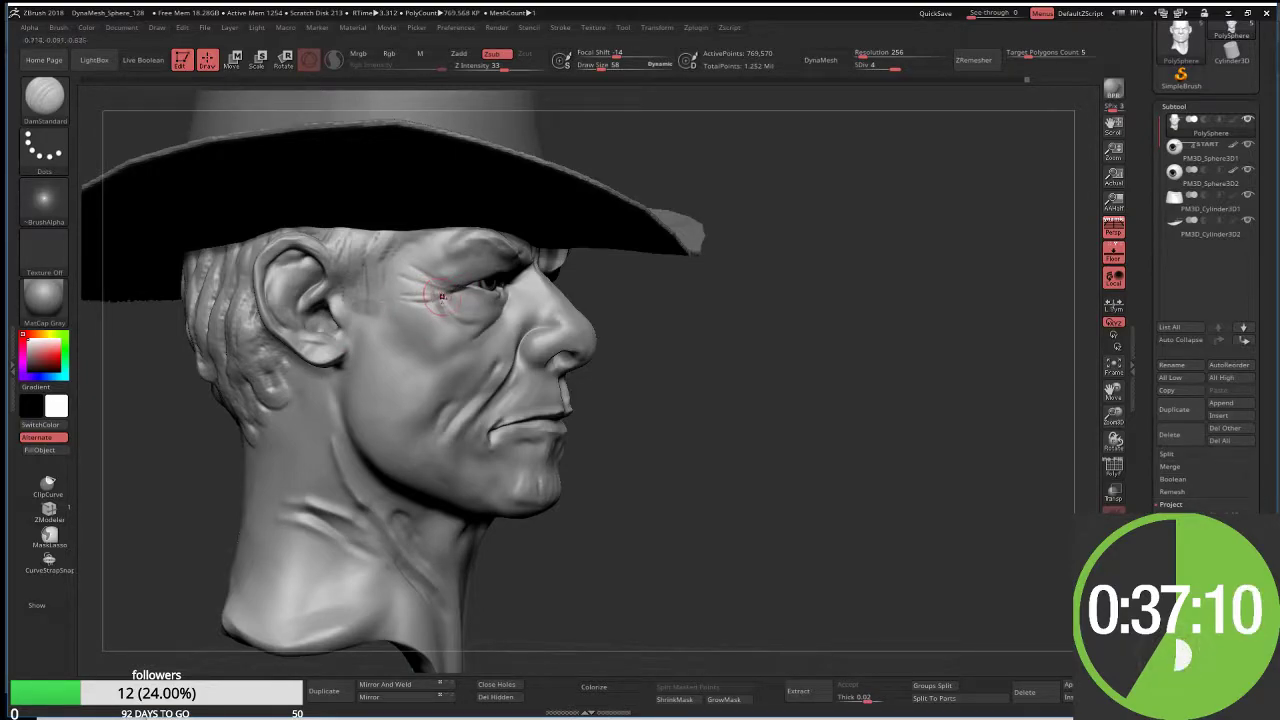
left_click_drag(651, 294, 471, 320)
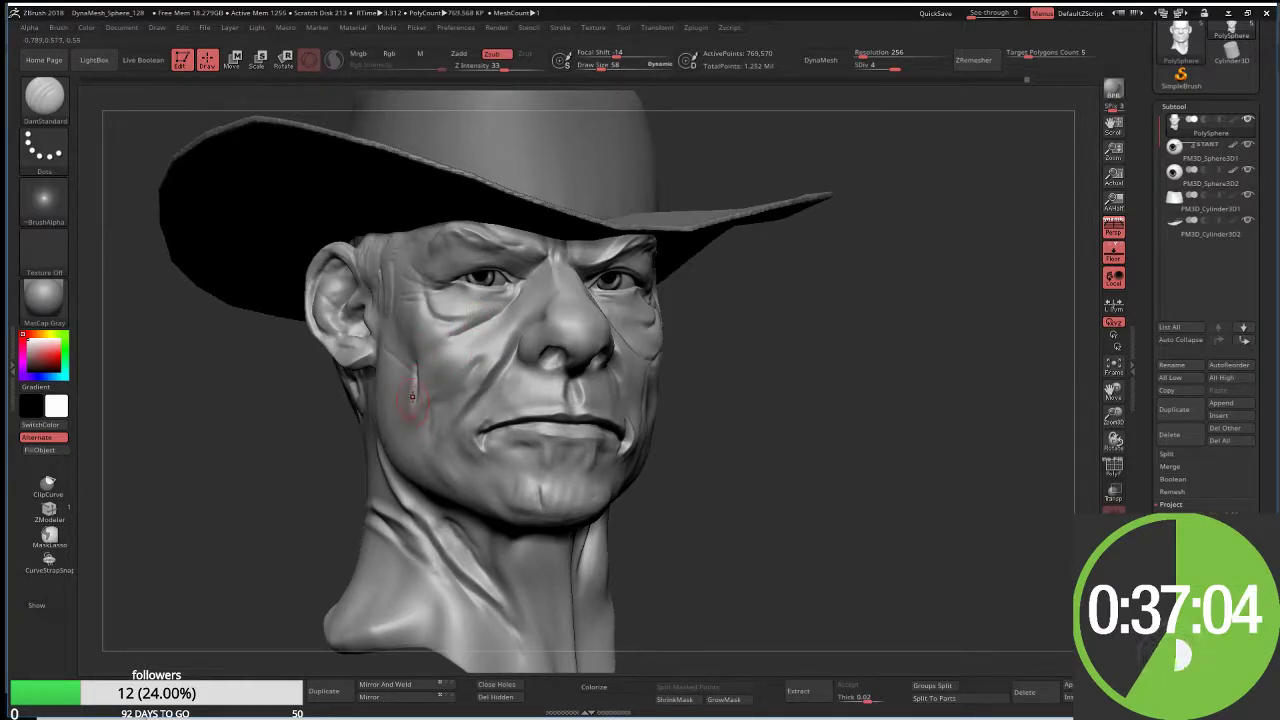
left_click_drag(413, 394, 420, 356)
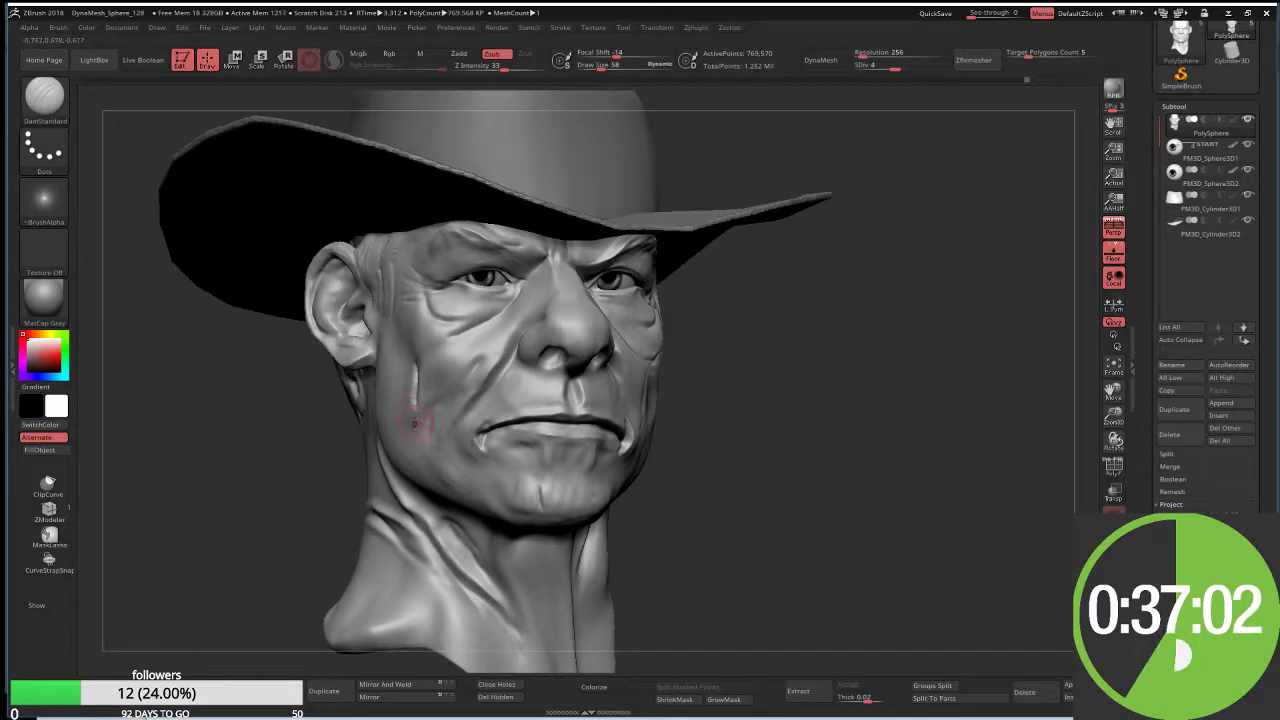
Step: Shrink DamStandard to Draw Size 65 and carve a crease from the cheek toward the mouth corner
mouse_move(286, 465)
left_mouse_down()
mouse_move(448, 404)
mouse_move(420, 430)
mouse_move(440, 370)
mouse_move(418, 380)
left_mouse_up()
key("s")
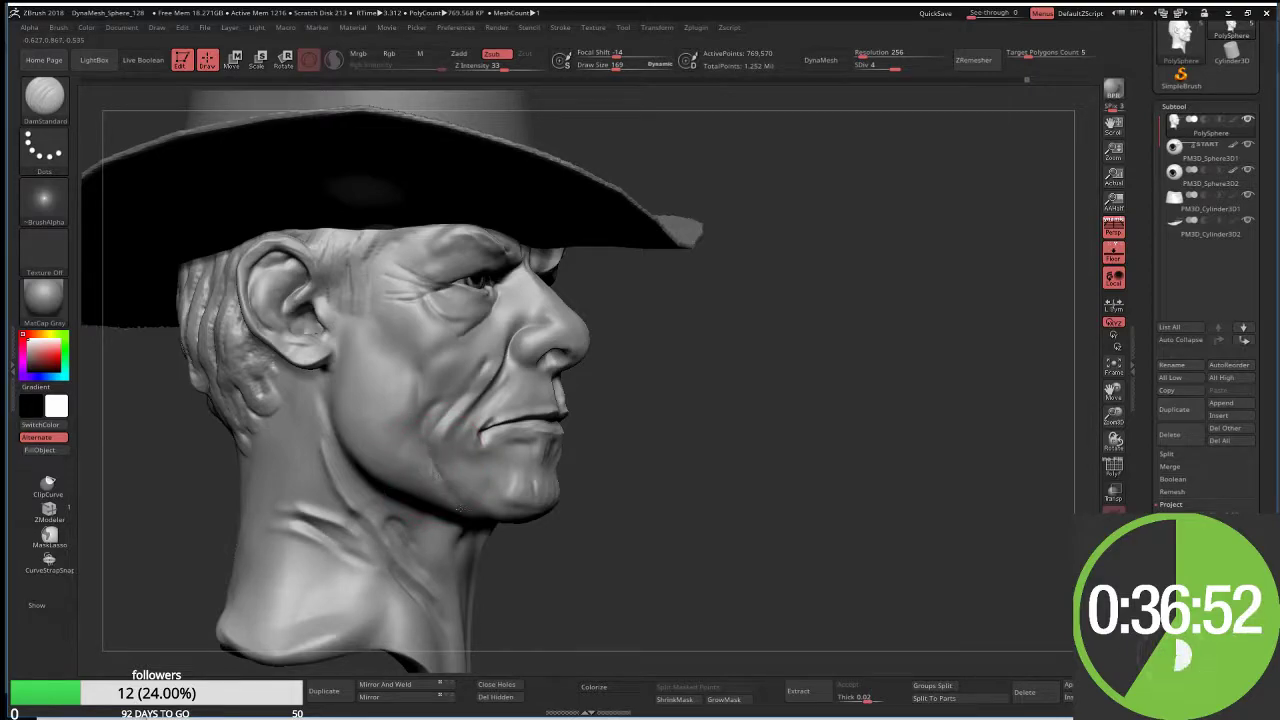
left_click_drag(643, 586, 540, 560)
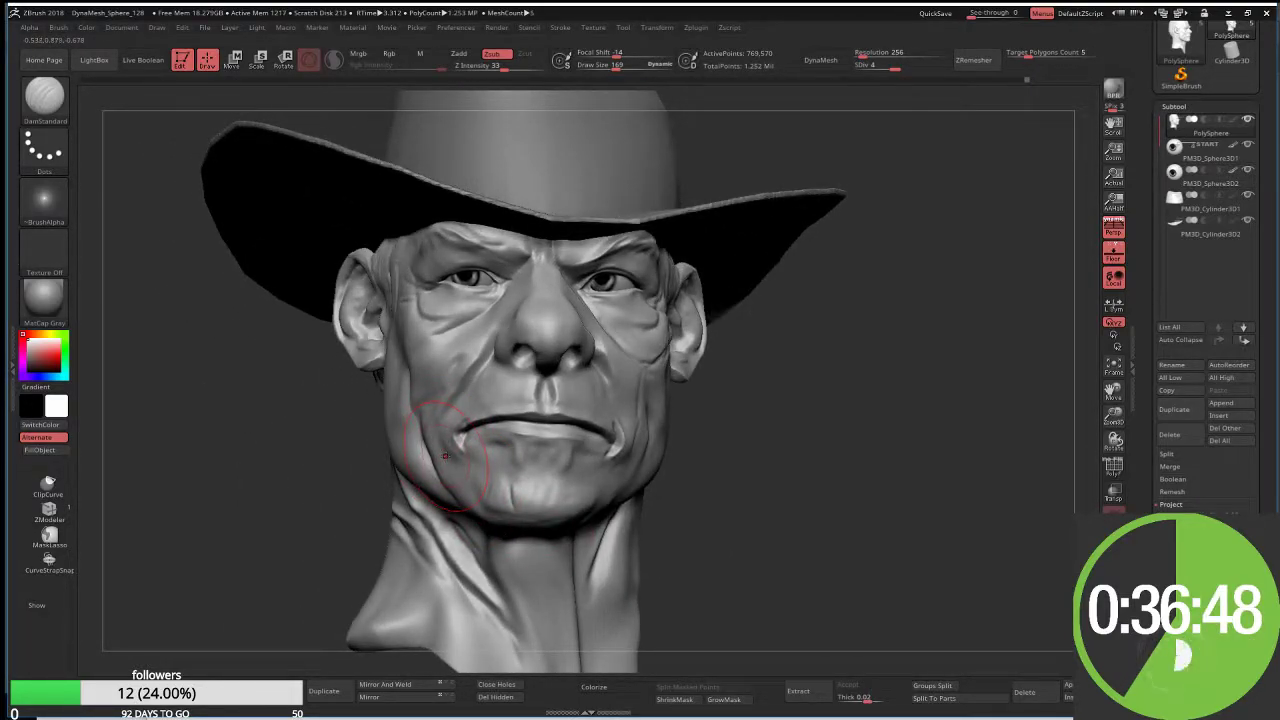
key("bracketleft")
key("bracketleft")
key("bracketleft")
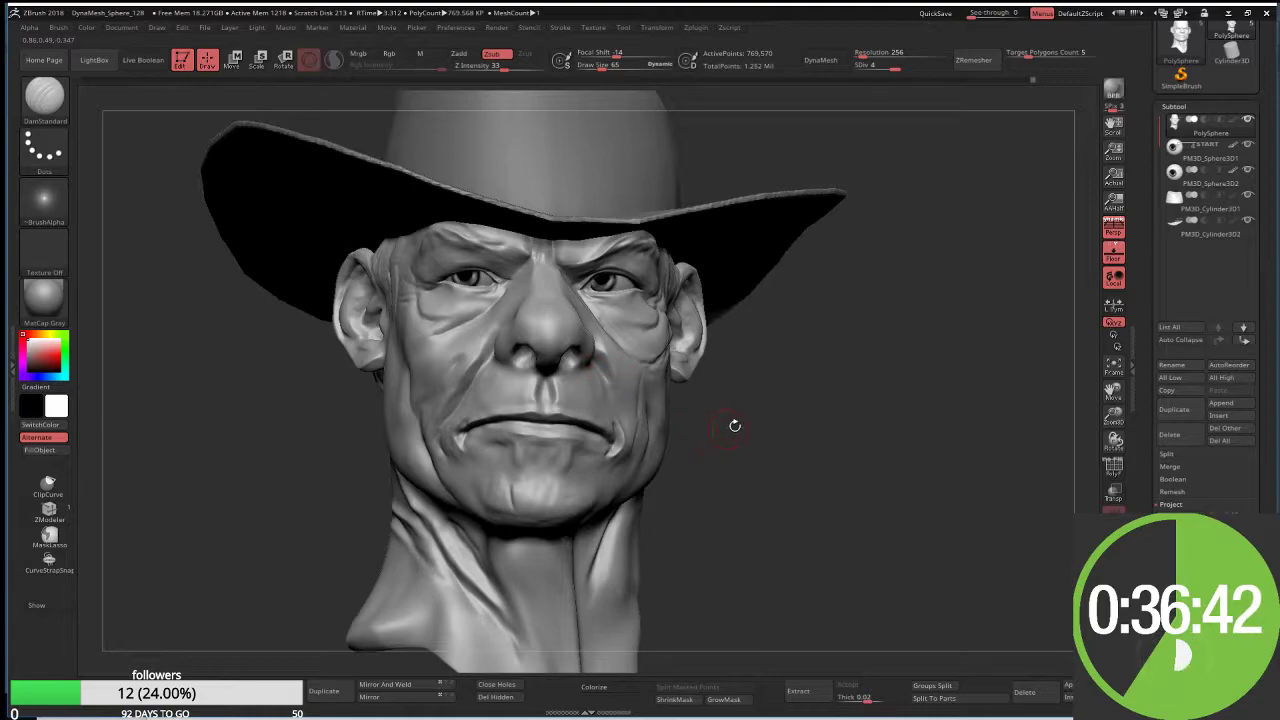
left_click_drag(734, 426, 714, 400)
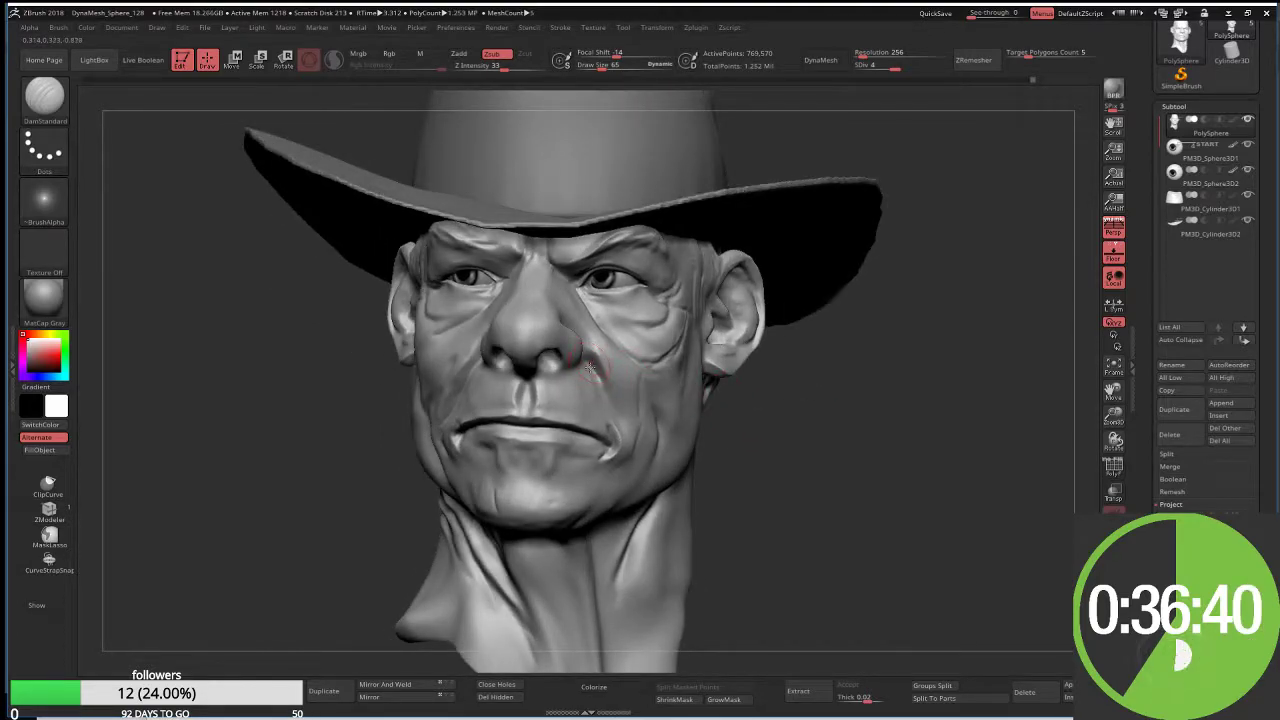
left_click_drag(598, 381, 630, 438)
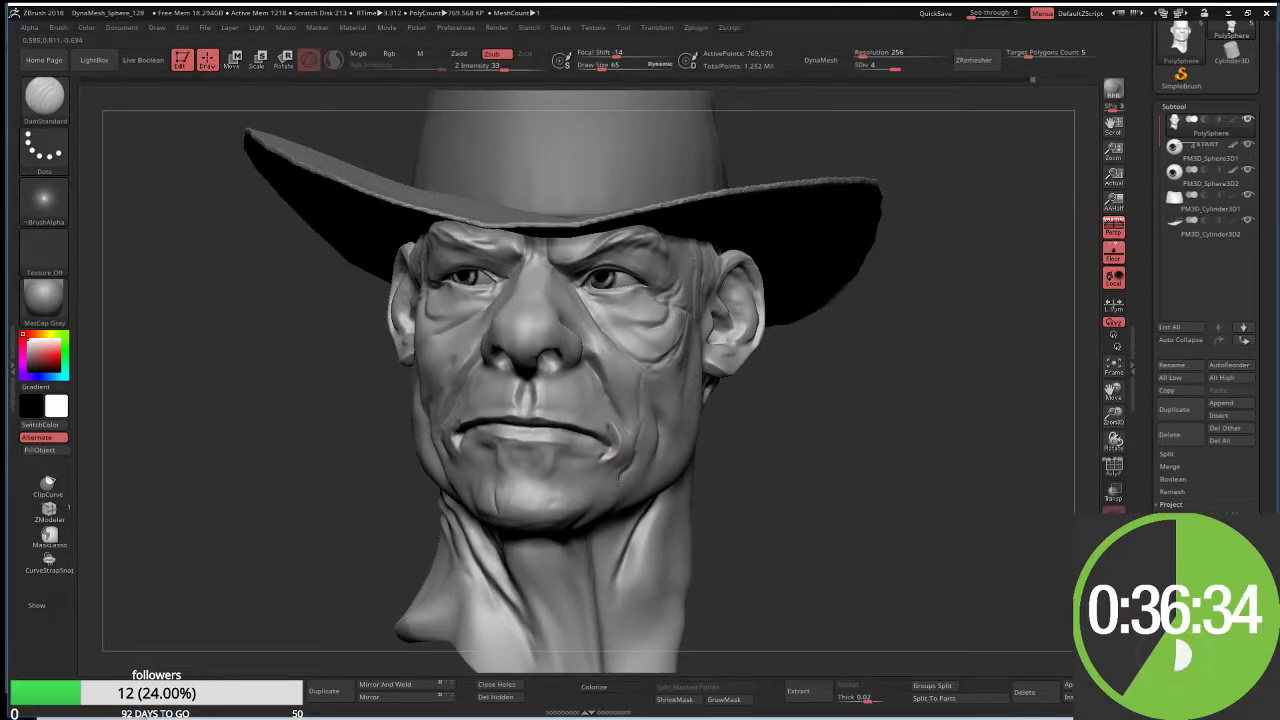
right_click_drag(604, 497, 606, 494)
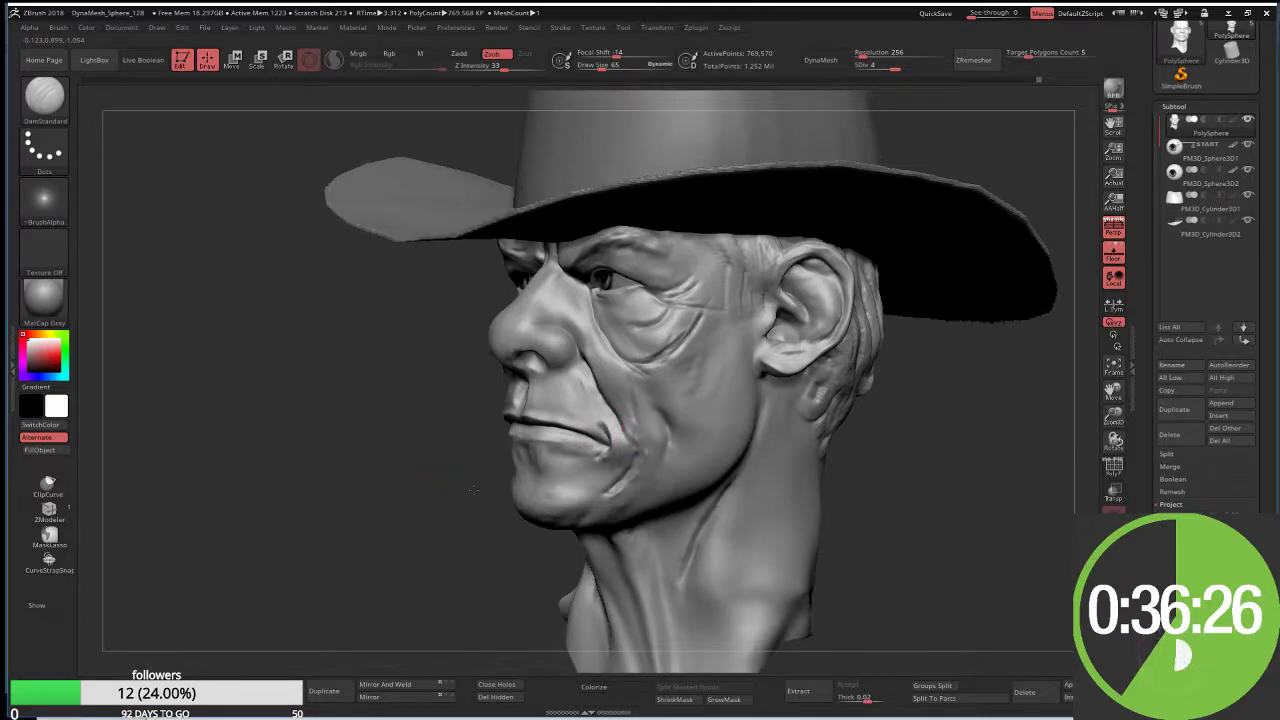
left_click_drag(380, 470, 497, 486)
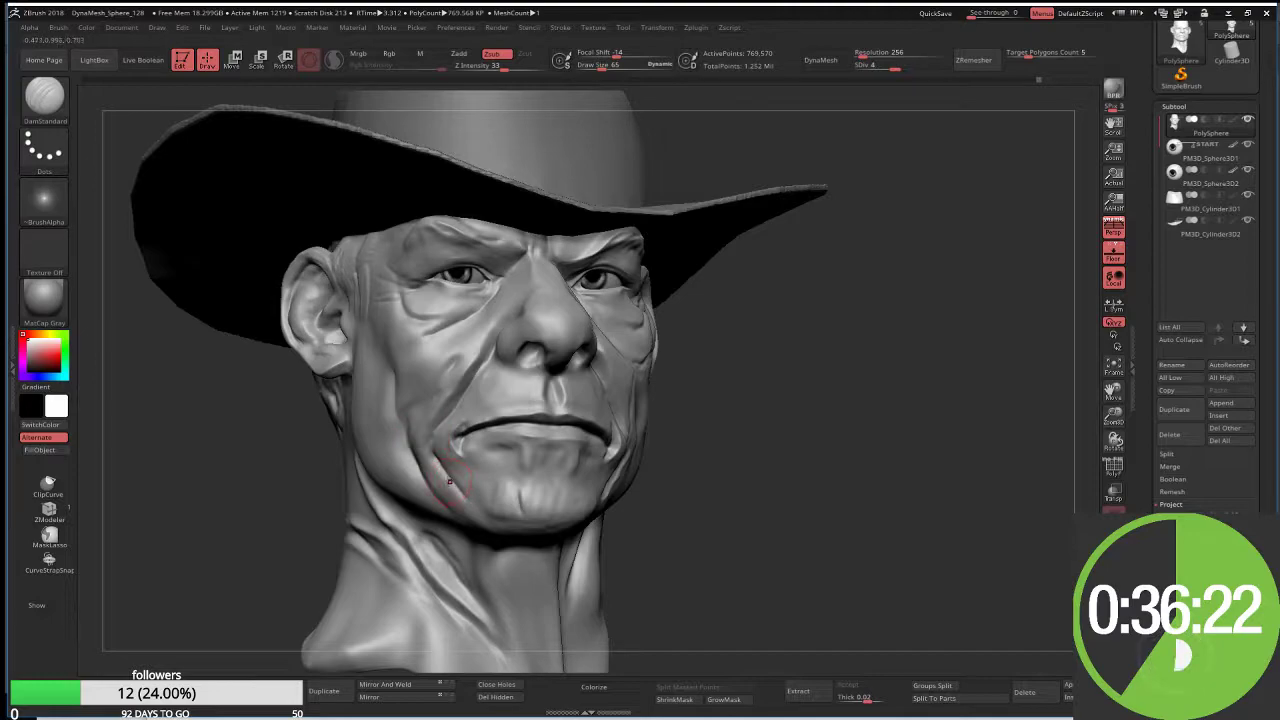
left_click_drag(691, 491, 616, 472)
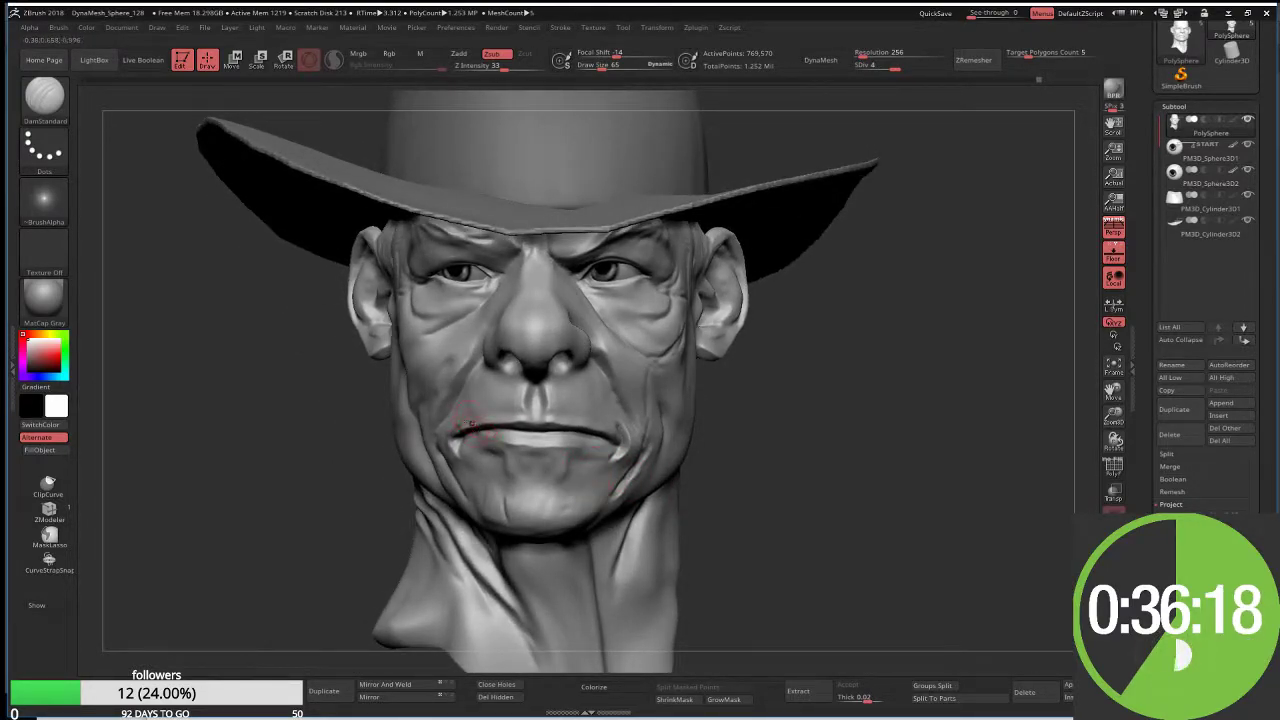
key("b")
key("m")
key("t")
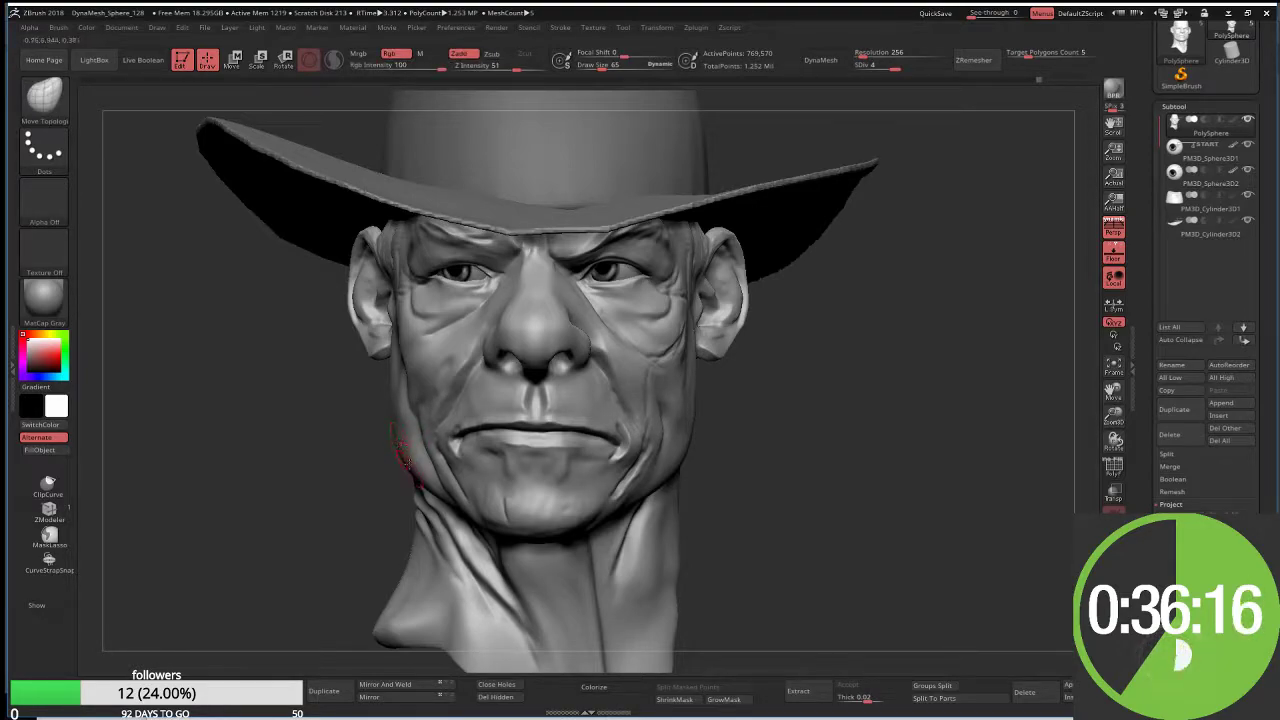
key("s")
left_click_drag(410, 452, 428, 460)
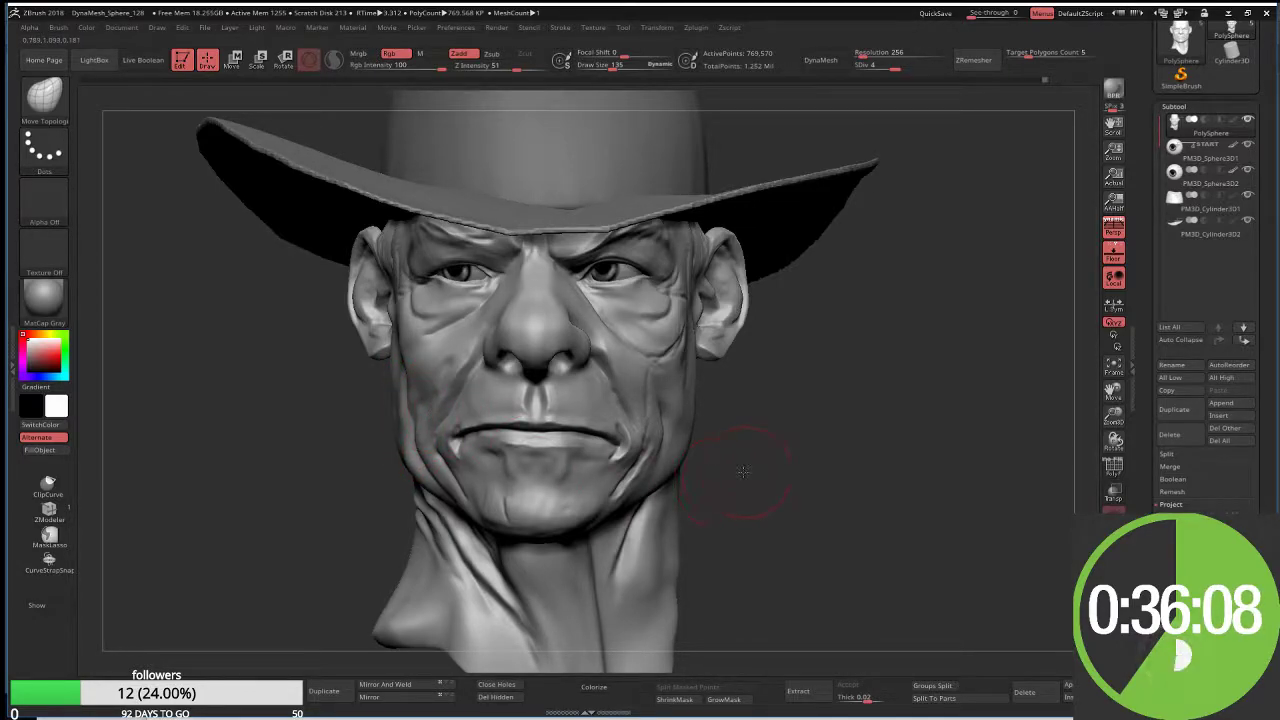
left_click_drag(743, 471, 647, 420)
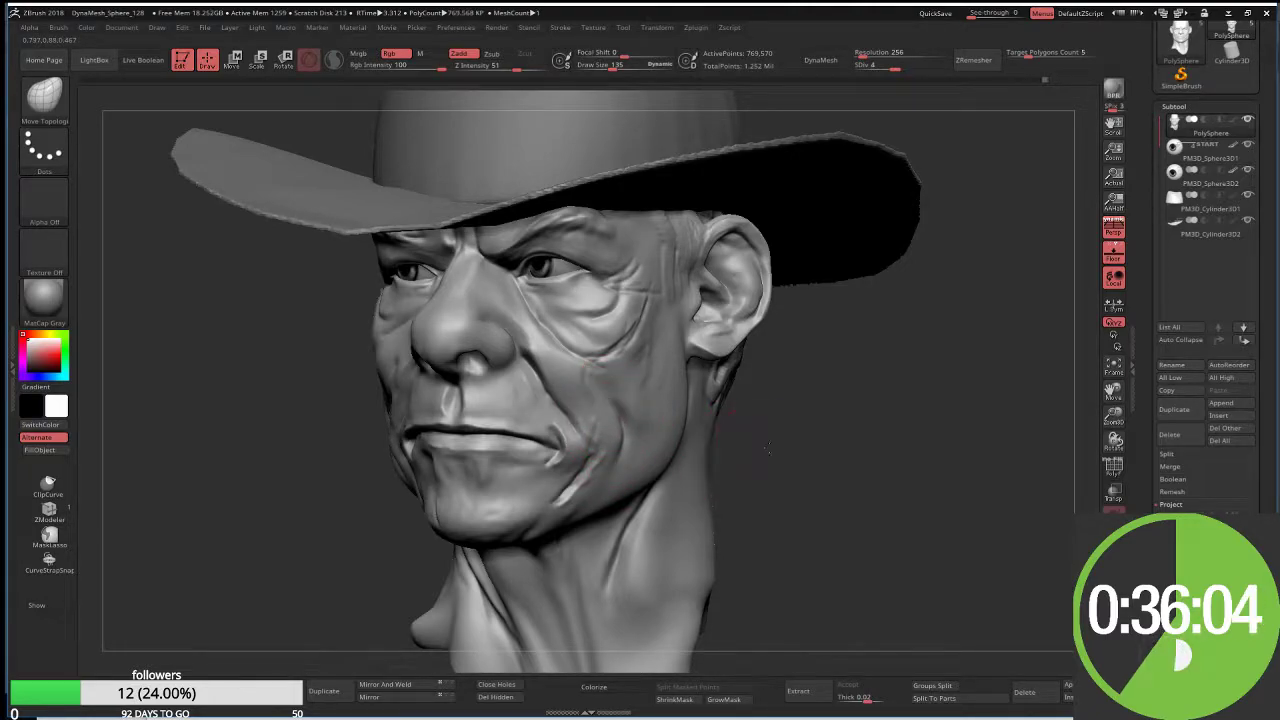
left_click_drag(767, 448, 411, 402)
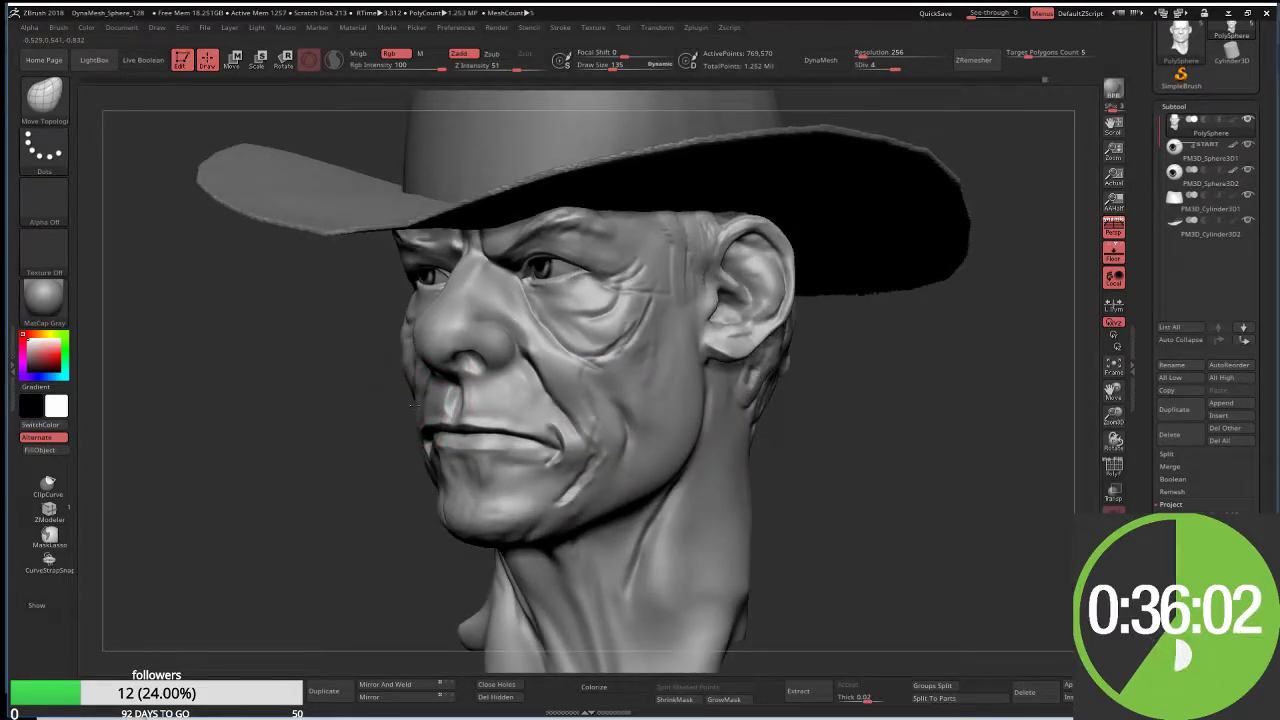
key("s")
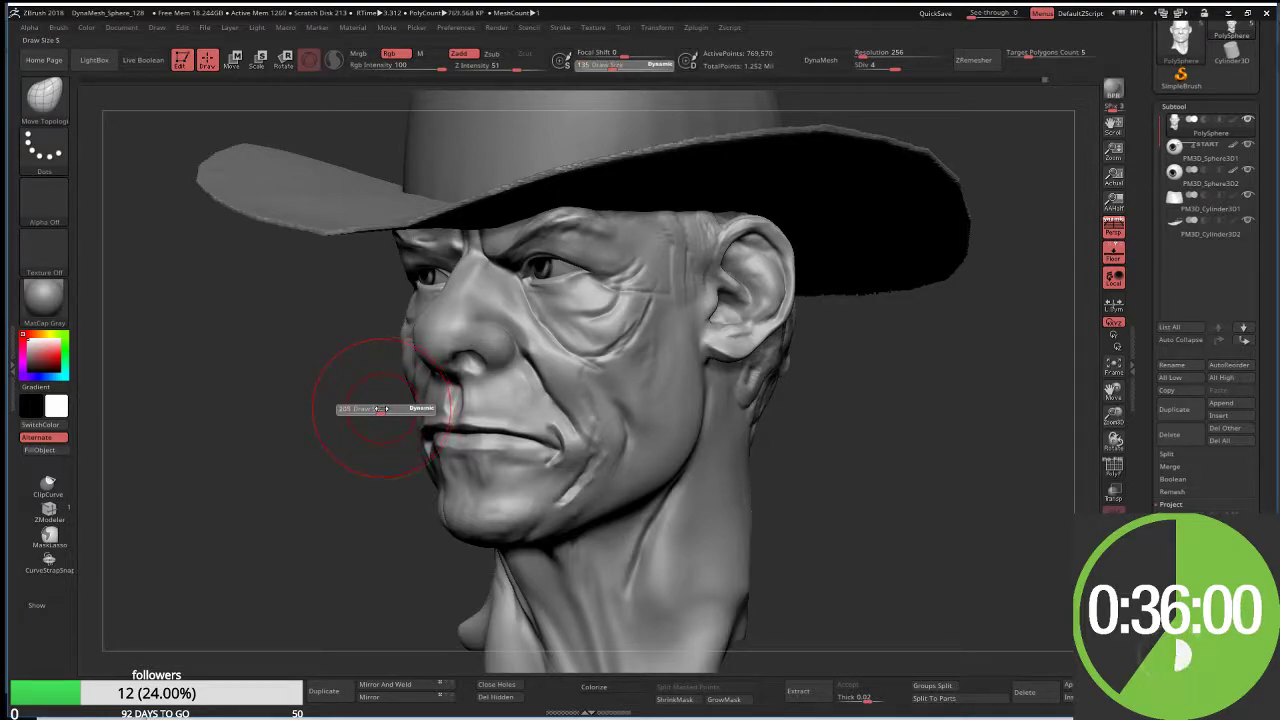
left_click_drag(380, 409, 402, 399)
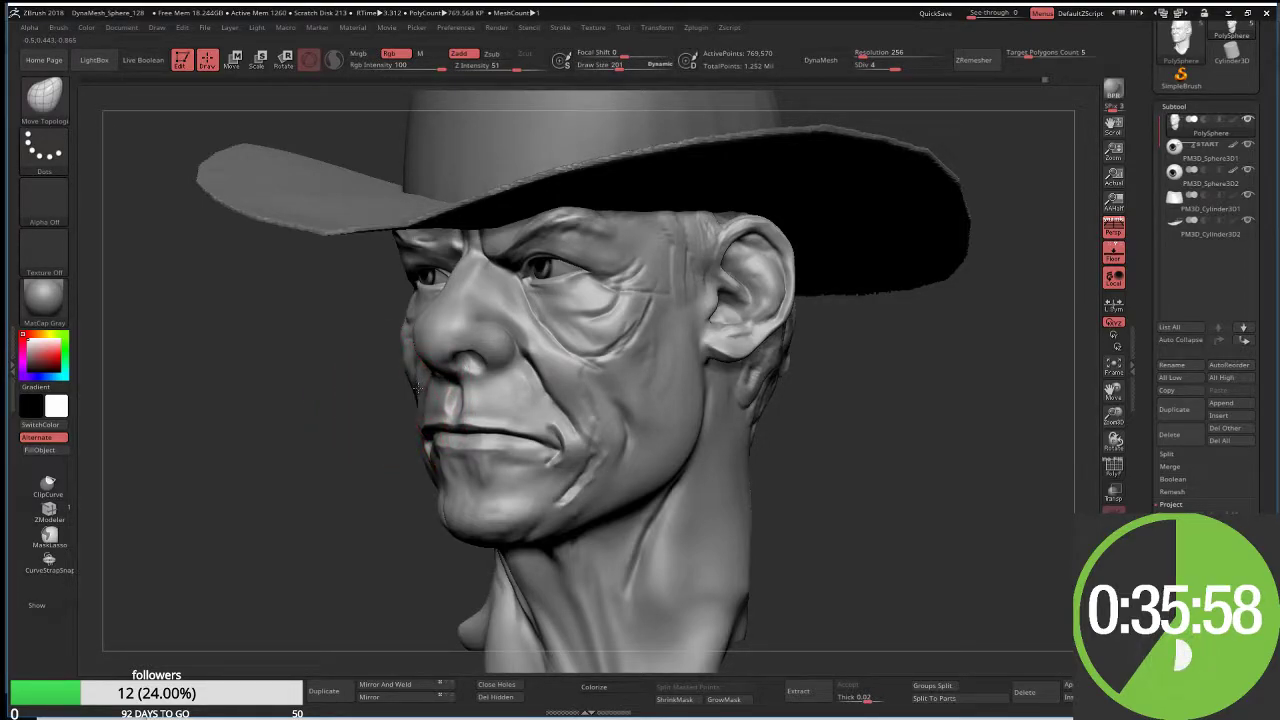
right_click_drag(417, 390, 398, 388)
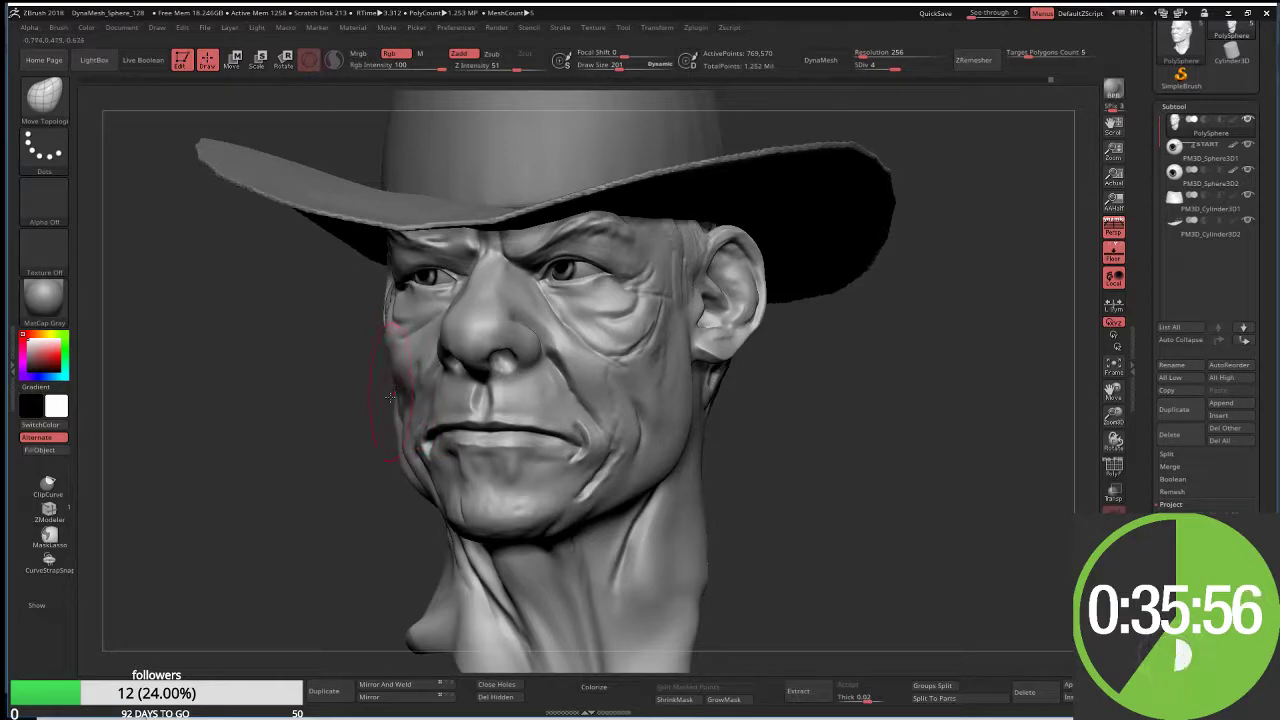
key("s")
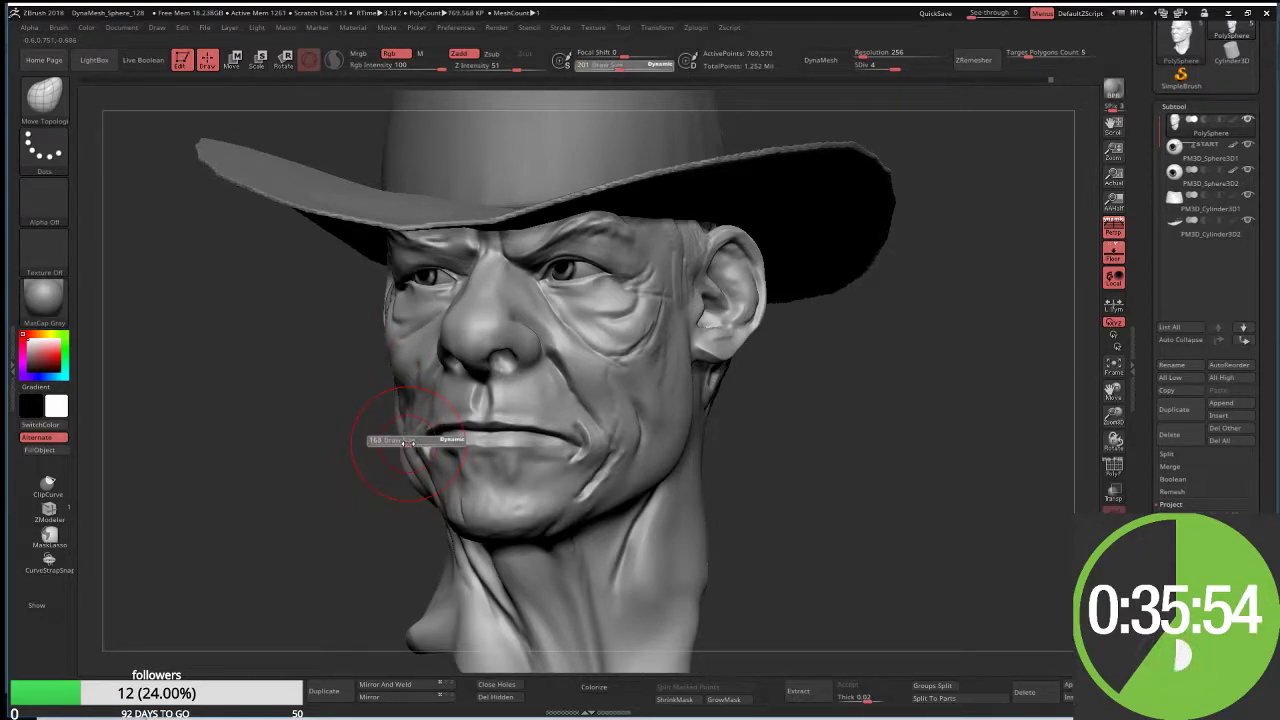
left_click_drag(408, 442, 403, 450)
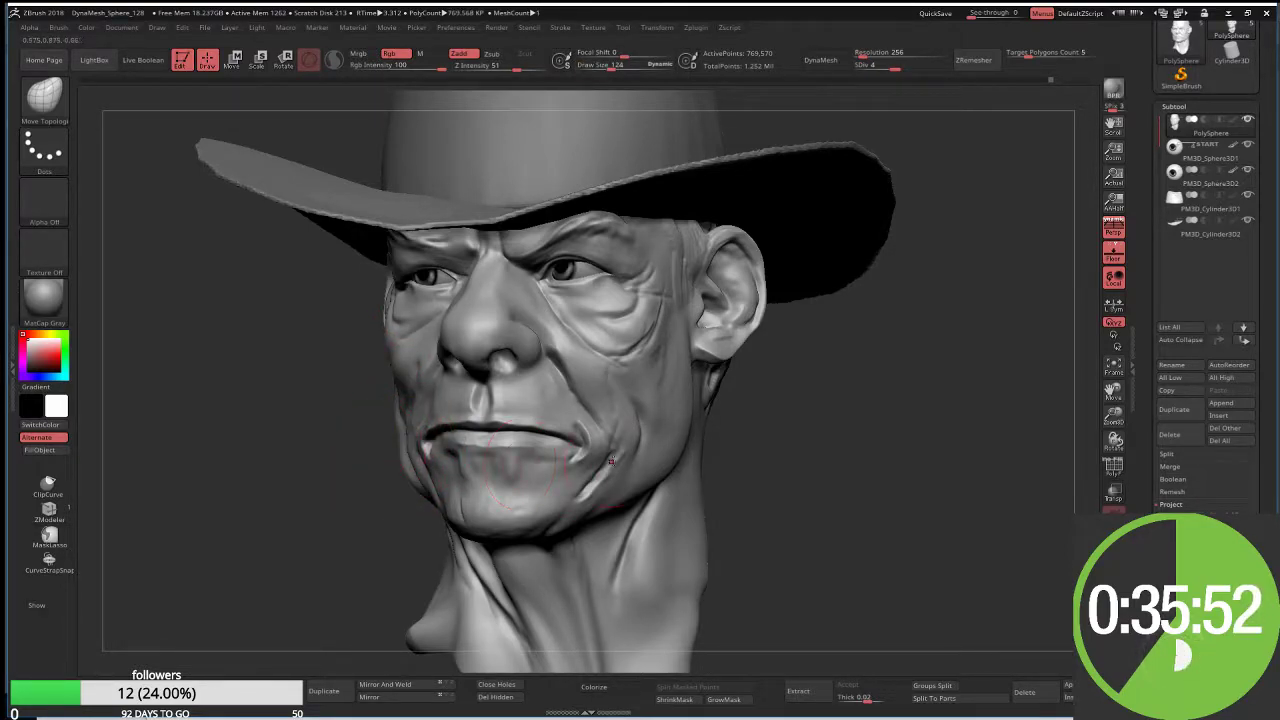
right_click_drag(612, 452, 617, 368)
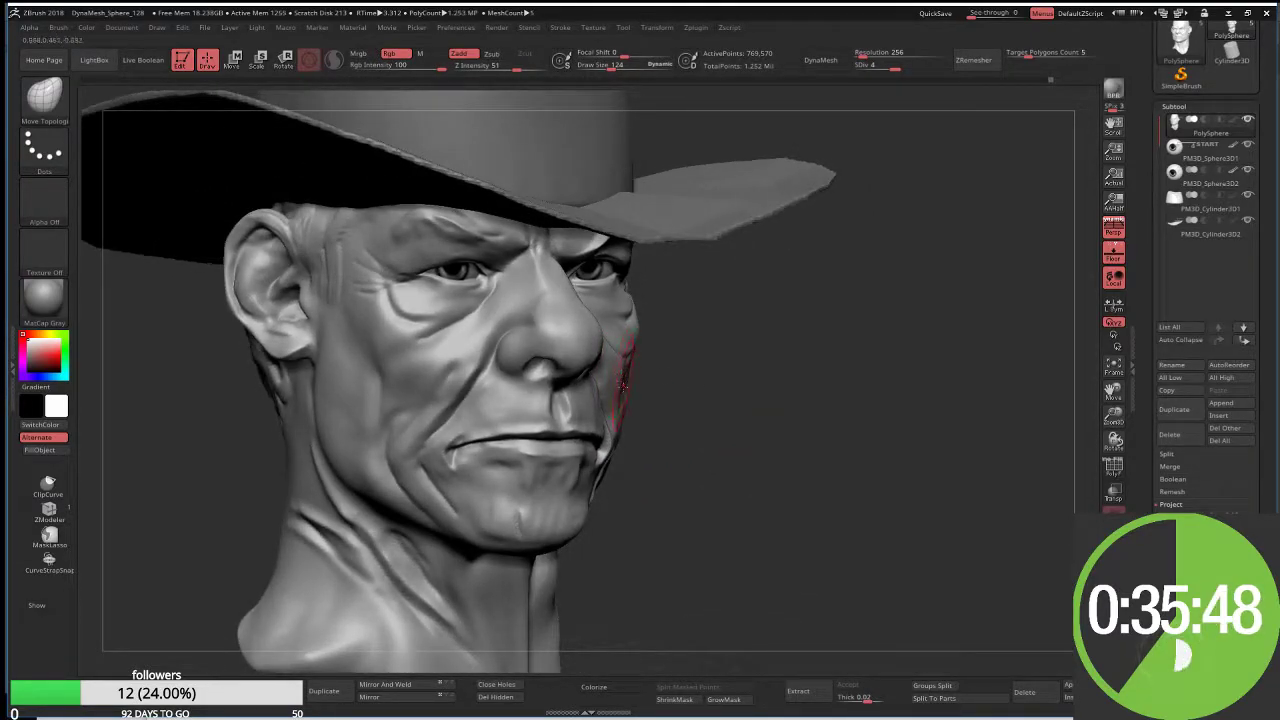
key("s")
left_click_drag(622, 391, 632, 392)
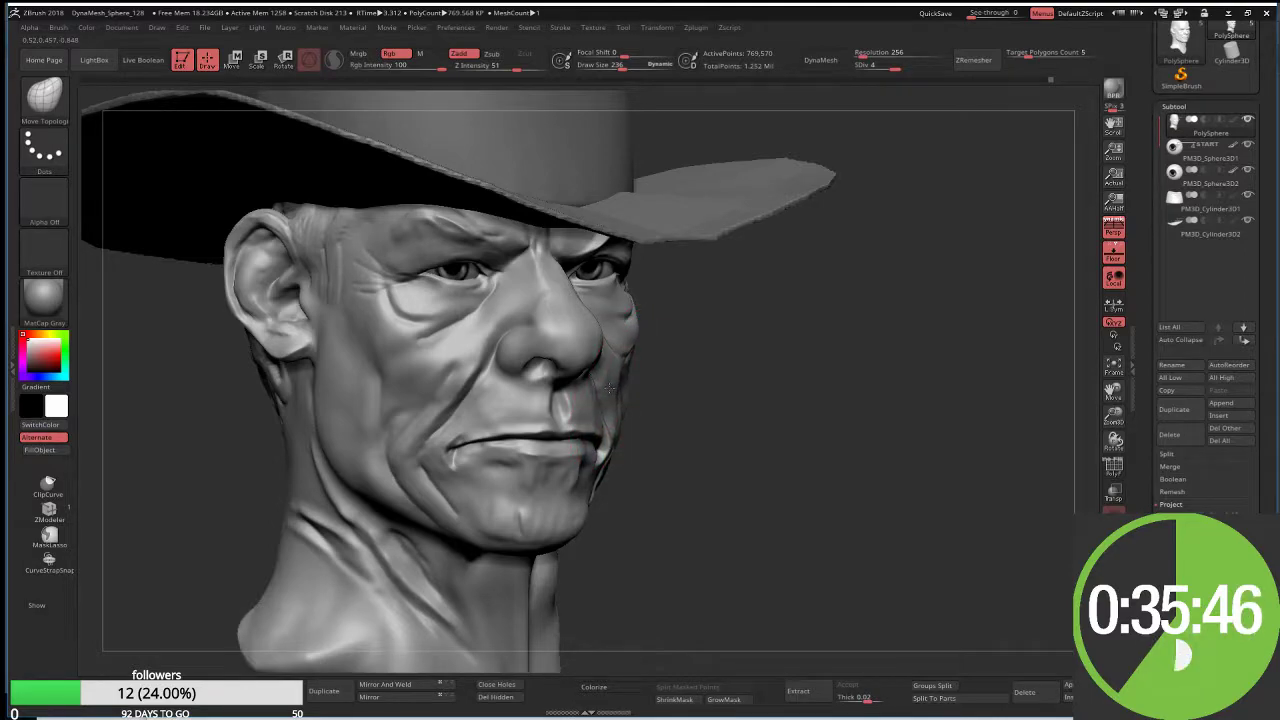
mouse_move(615, 395)
right_mouse_down()
mouse_move(635, 401)
mouse_move(619, 390)
right_mouse_up()
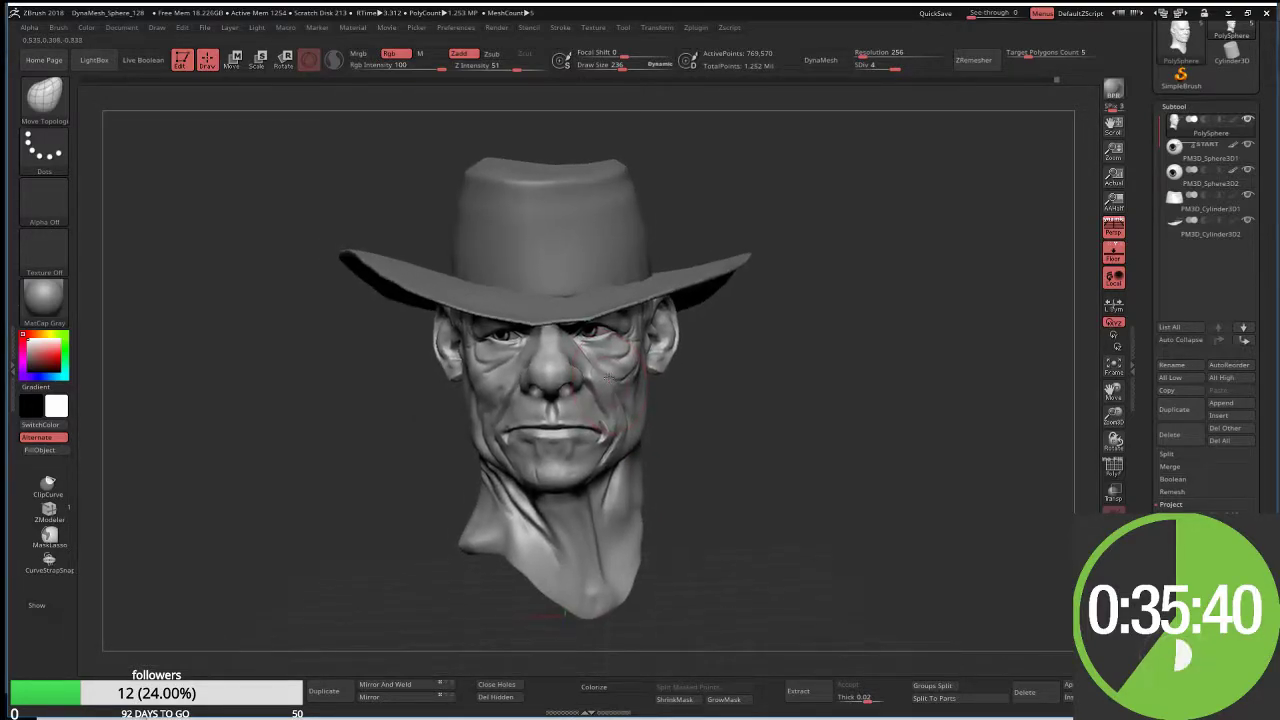
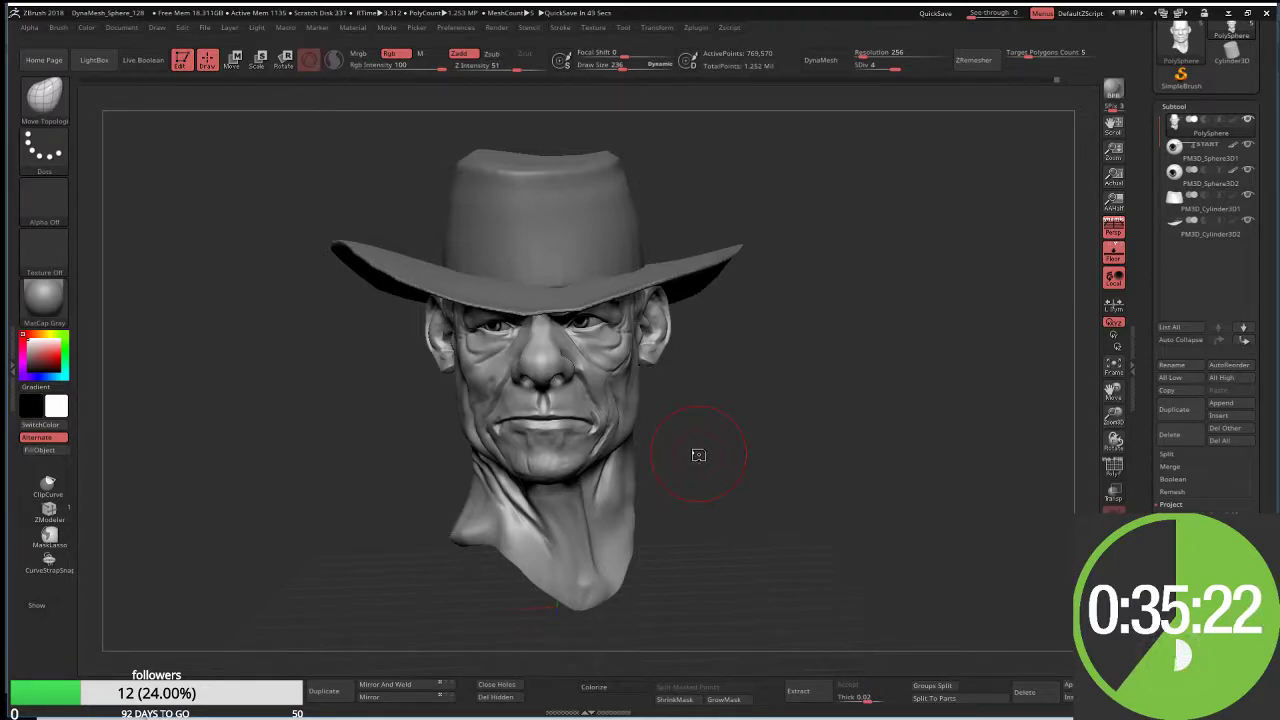
Step: Switch to the DamStandard brush cutting inward and set its draw size to 157
mouse_move(378, 405)
left_mouse_down()
mouse_move(340, 405)
mouse_move(411, 383)
left_mouse_up()
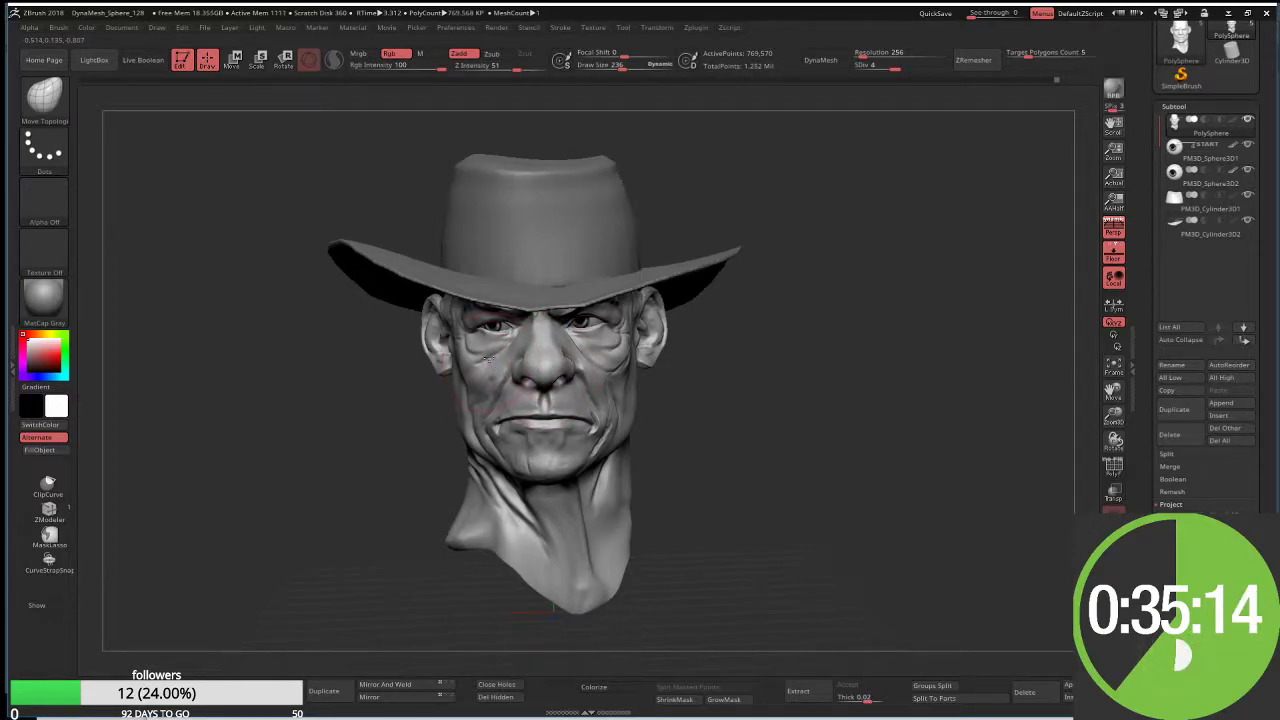
right_click_drag(487, 359, 601, 338, "ctrl")
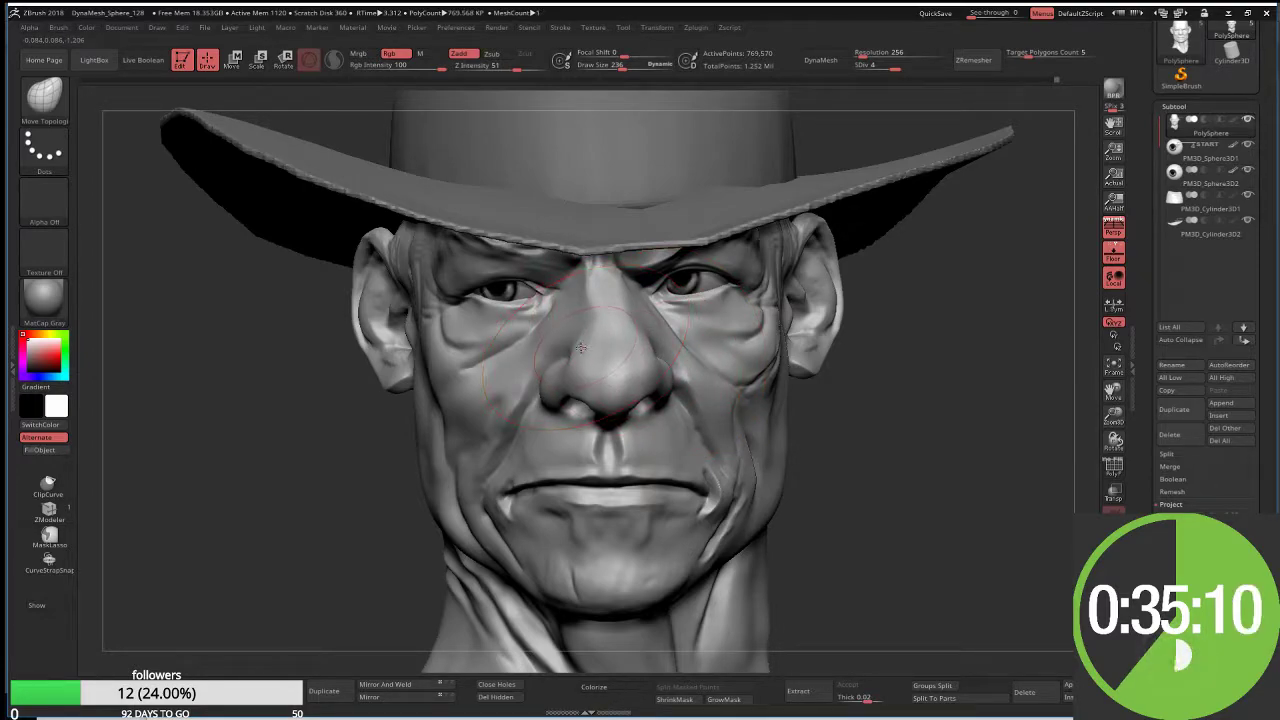
right_click_drag(583, 325, 523, 372)
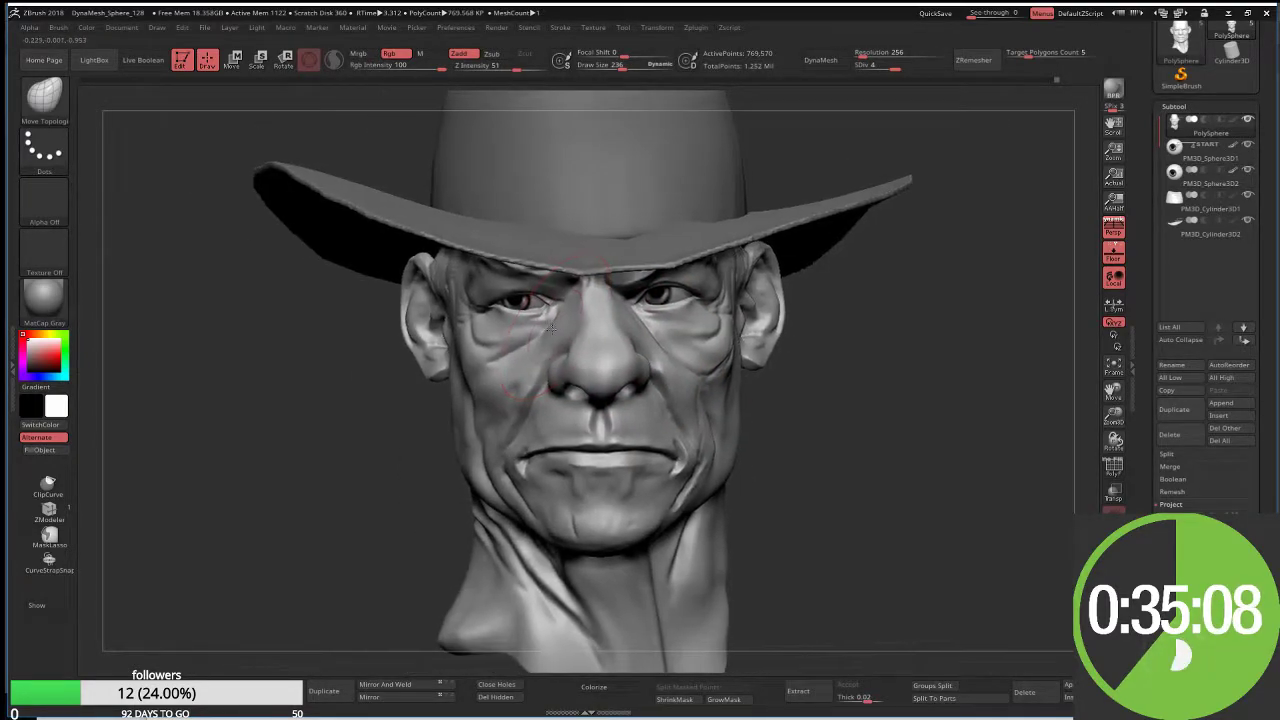
key("b")
key("d")
key("s")
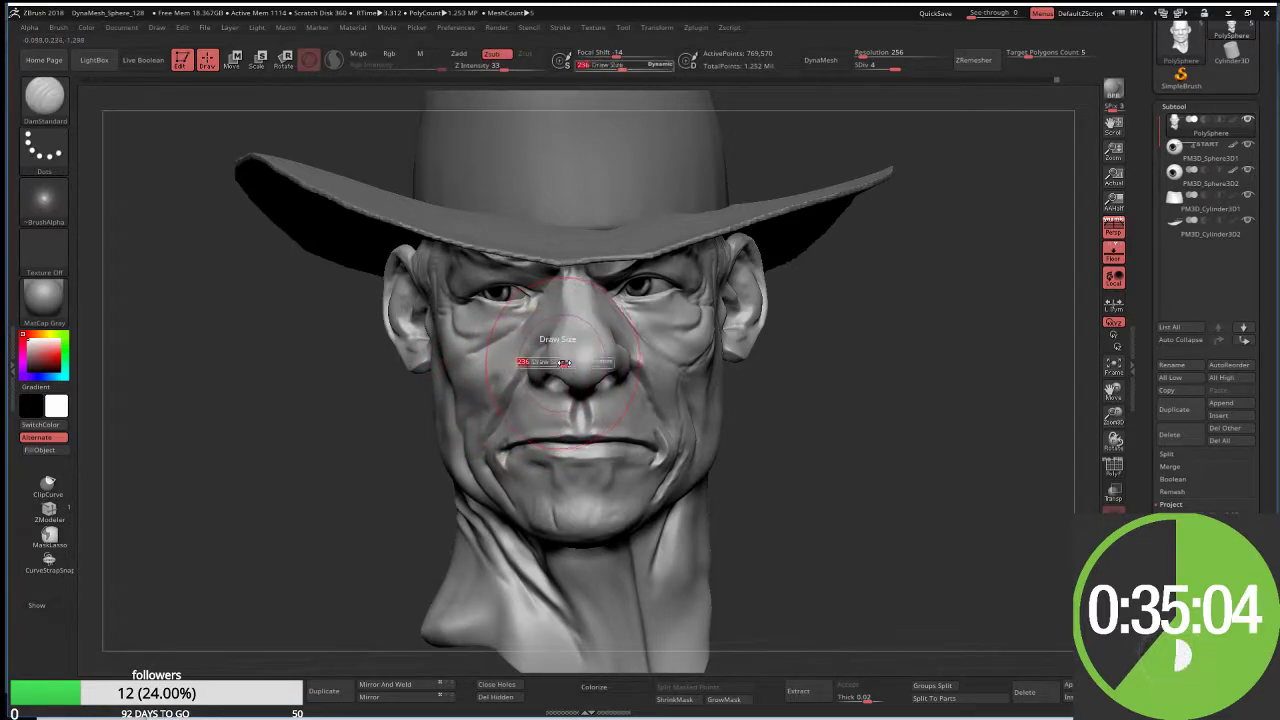
key("bracketleft")
key("bracketleft")
key("bracketleft")
key("bracketright")
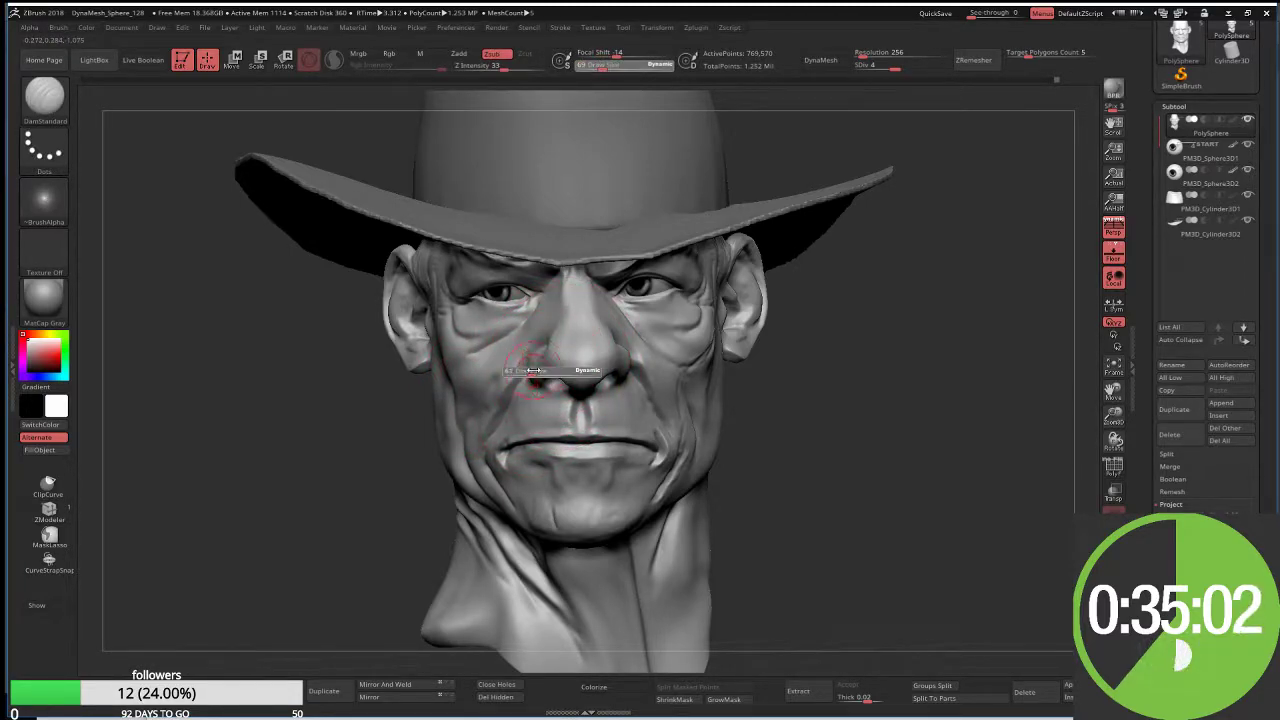
key("bracketright")
key("bracketright")
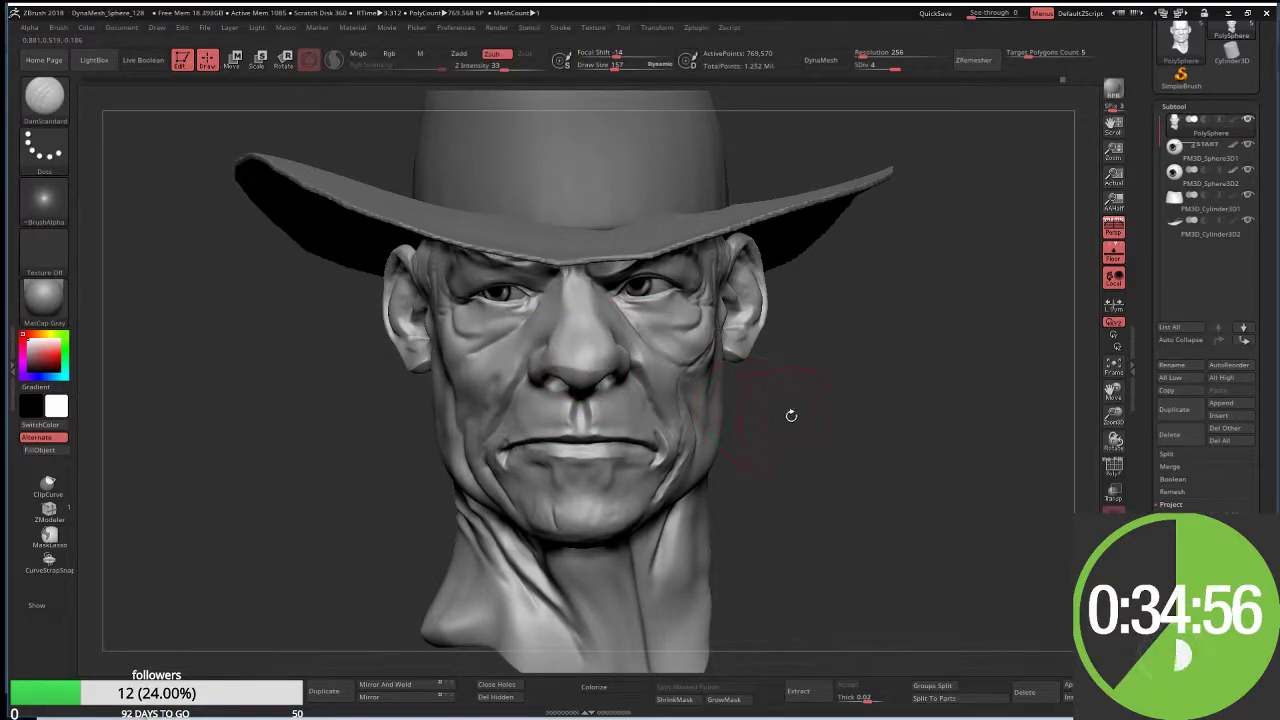
Step: Orbit the head through left and right profiles and tilt it to show the top
left_click_drag(791, 415, 618, 380)
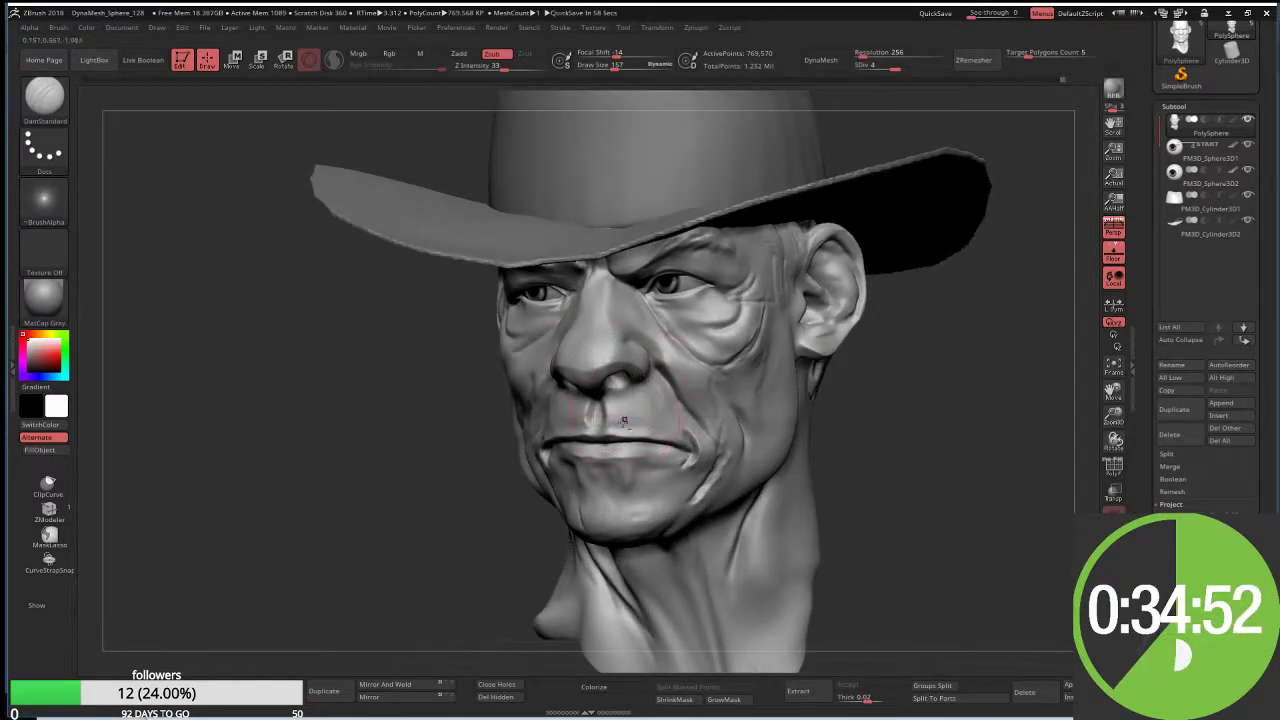
left_click_drag(474, 495, 384, 493)
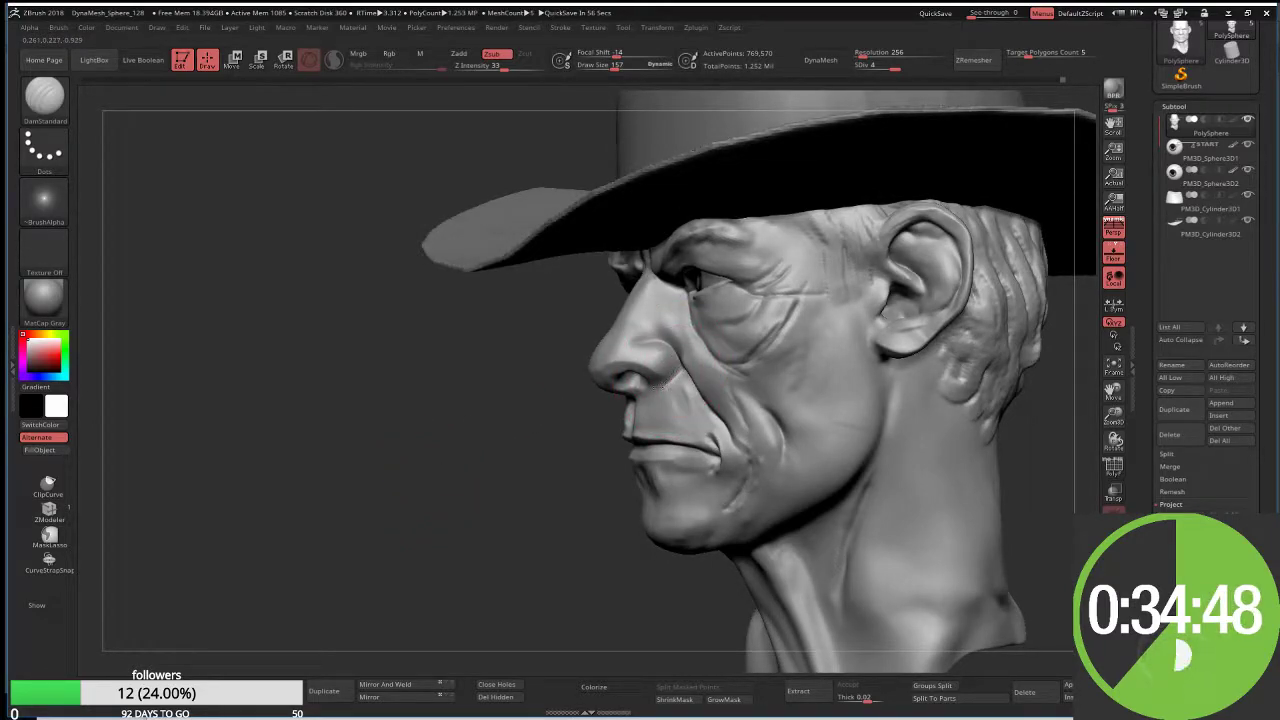
mouse_move(534, 443)
left_mouse_down()
mouse_move(628, 436)
mouse_move(630, 414)
left_mouse_up()
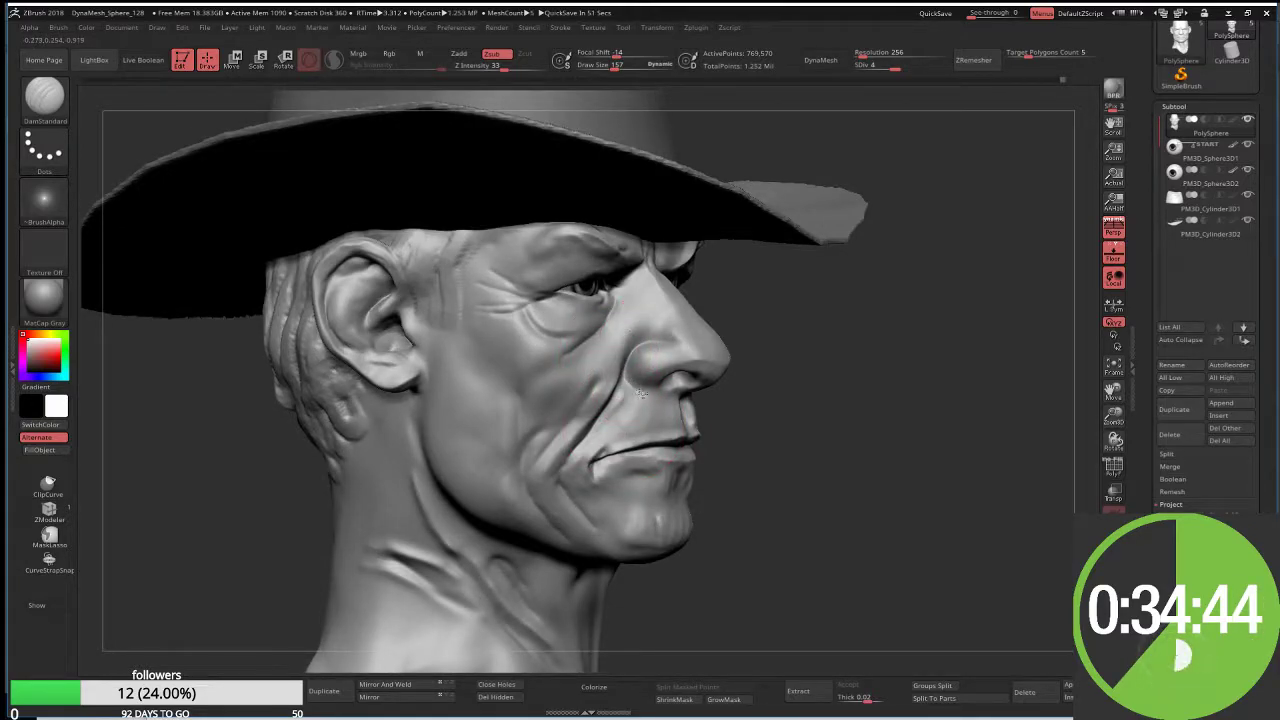
mouse_move(749, 414)
left_mouse_down()
mouse_move(763, 412)
mouse_move(720, 418)
left_mouse_up()
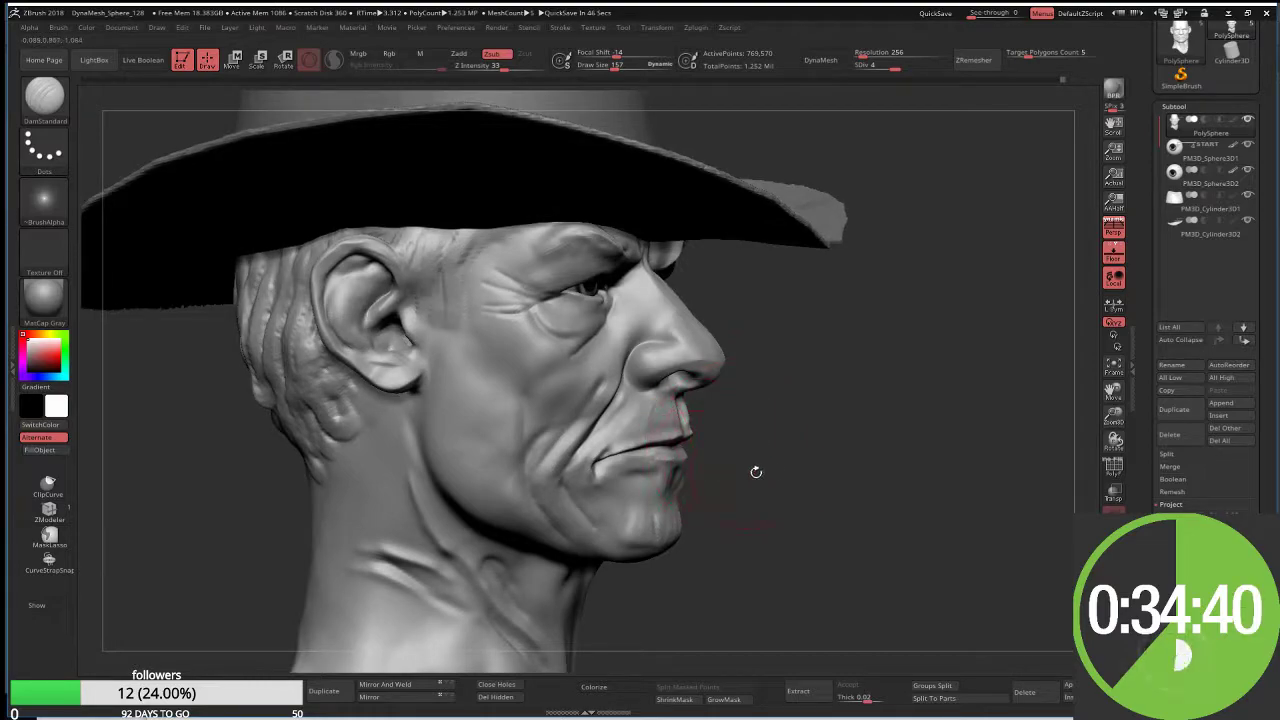
left_click_drag(756, 472, 680, 300)
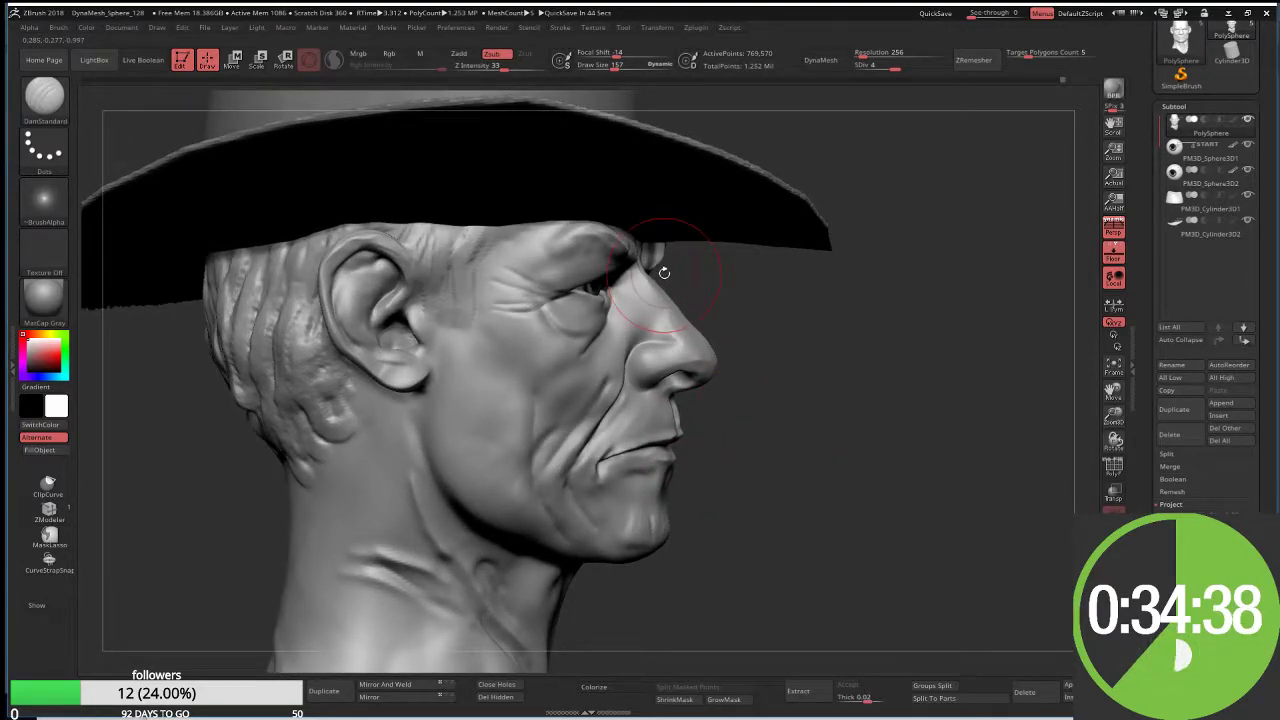
Step: Switch to Move Topological and lower its draw size from 163 to 90
key("b")
key("m")
key("t")
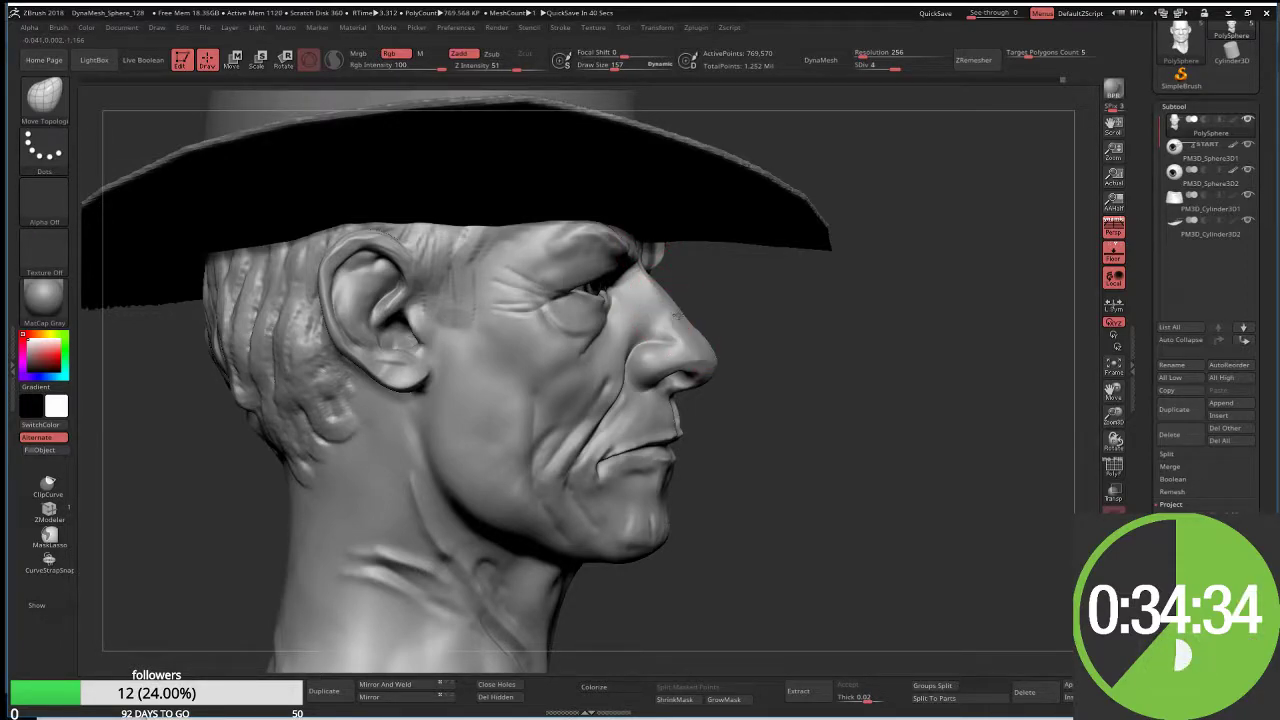
left_click_drag(746, 393, 706, 403)
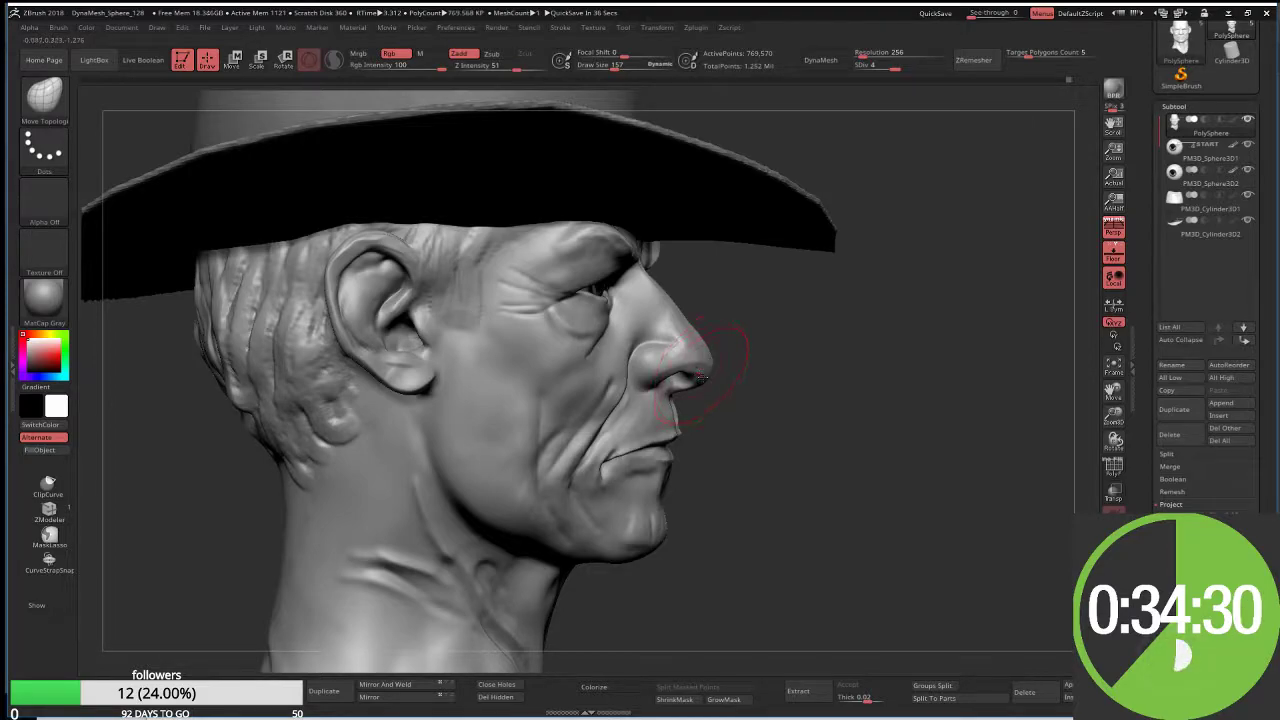
key("s")
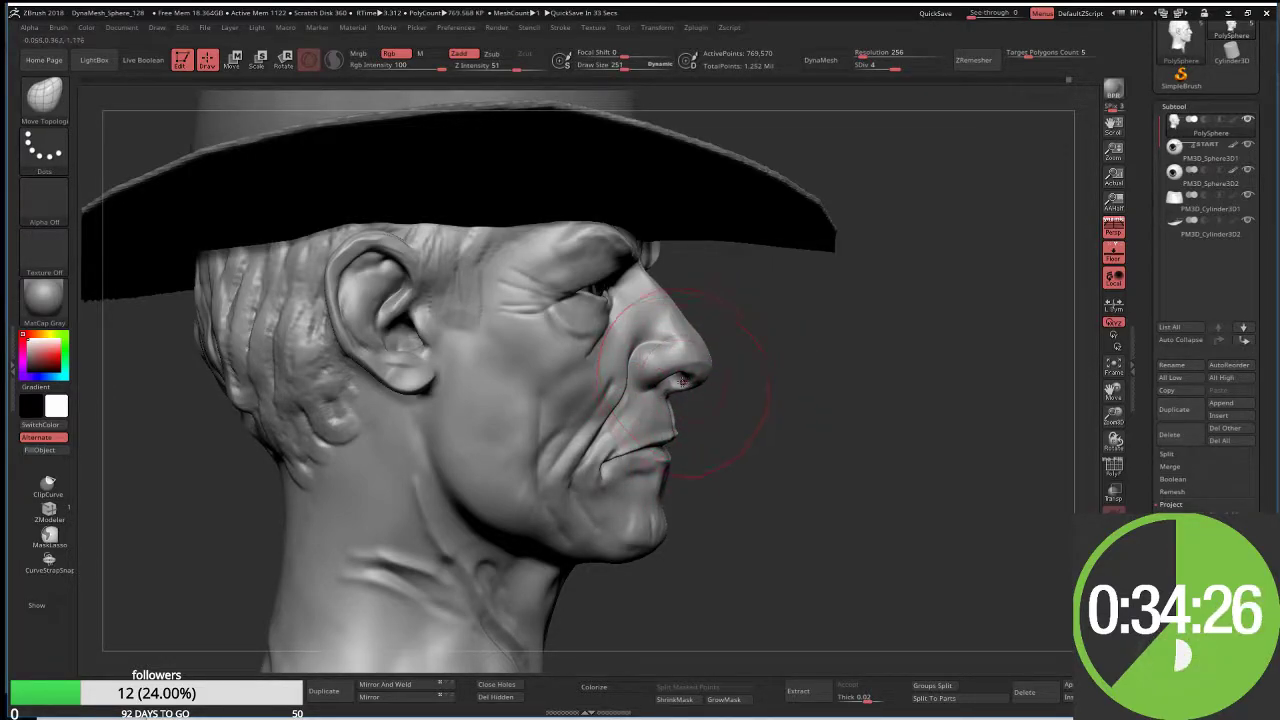
key("s")
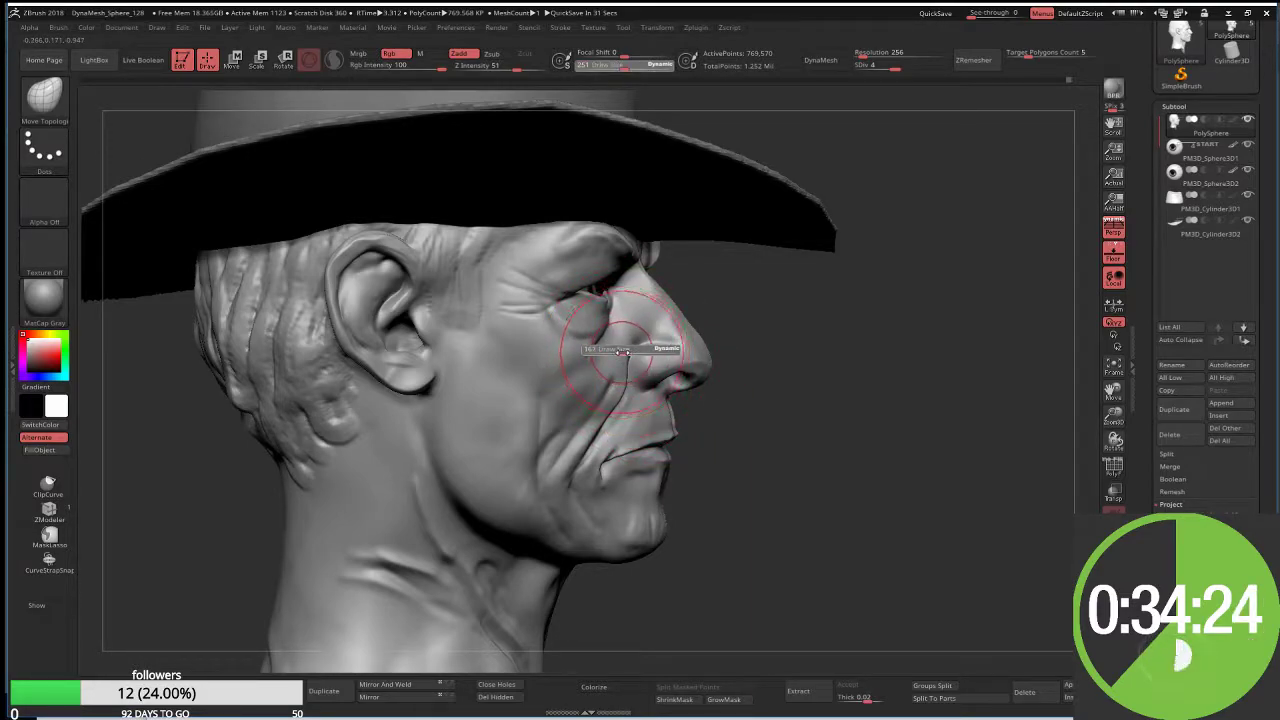
left_click_drag(622, 351, 628, 353)
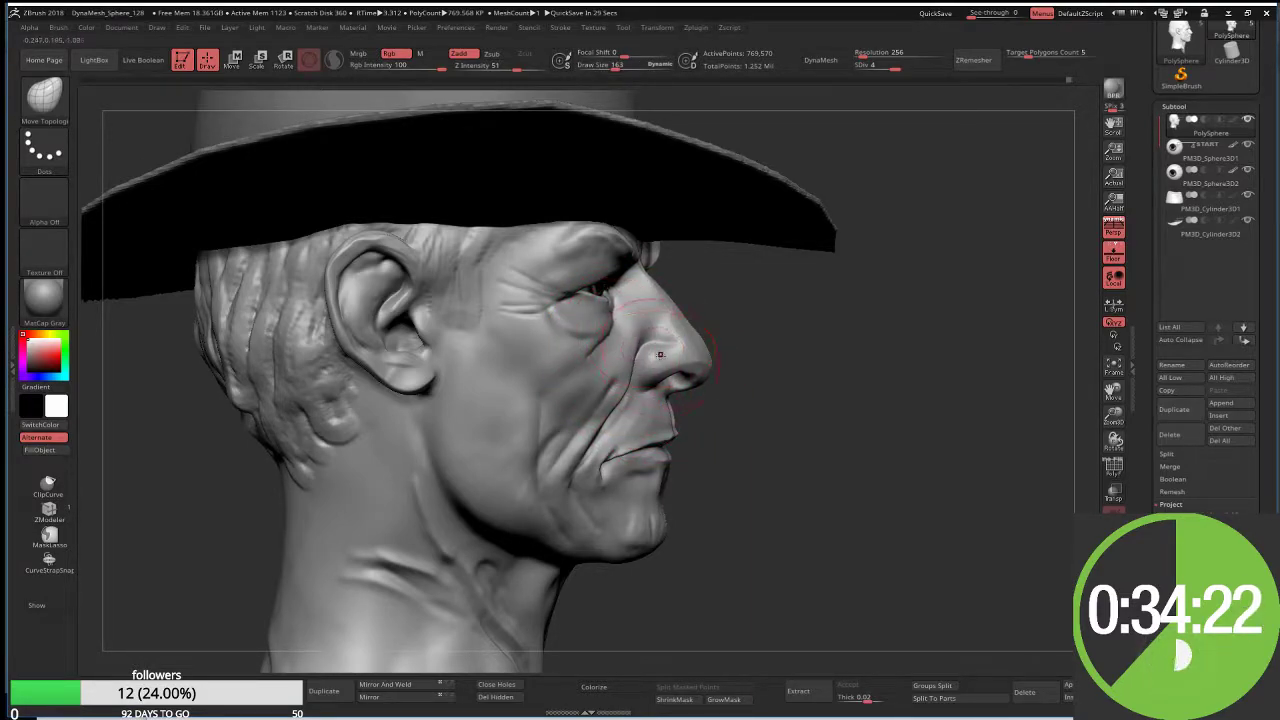
key("s")
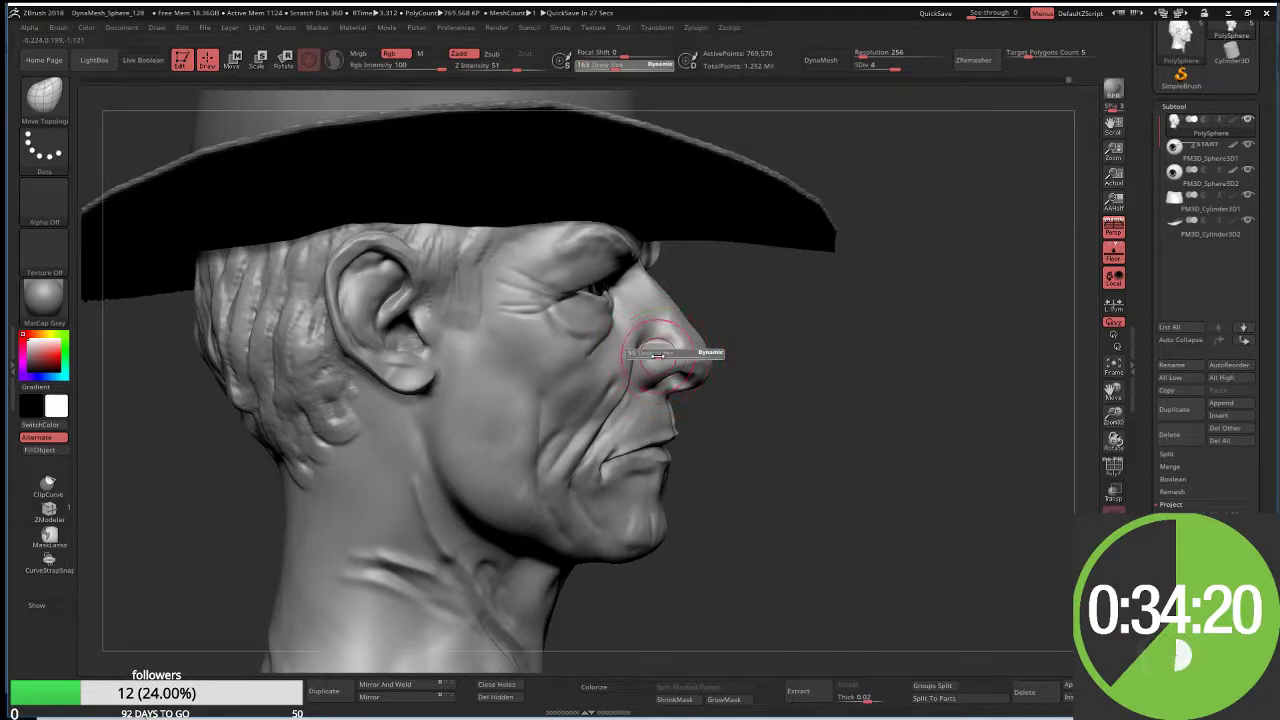
left_click_drag(656, 355, 651, 362)
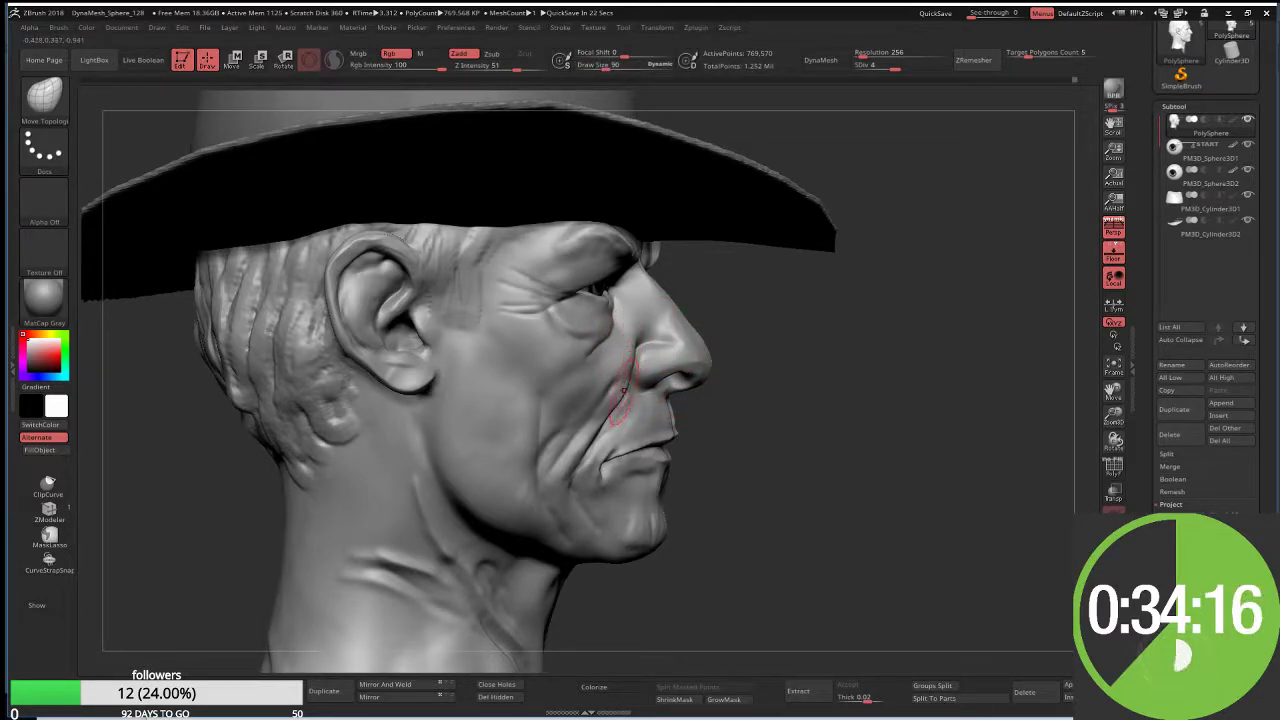
Step: Orbit the head between profiles, then zoom out to a frontal view
mouse_move(613, 395)
right_mouse_down()
mouse_move(628, 405)
mouse_move(628, 350)
mouse_move(547, 373)
right_mouse_up()
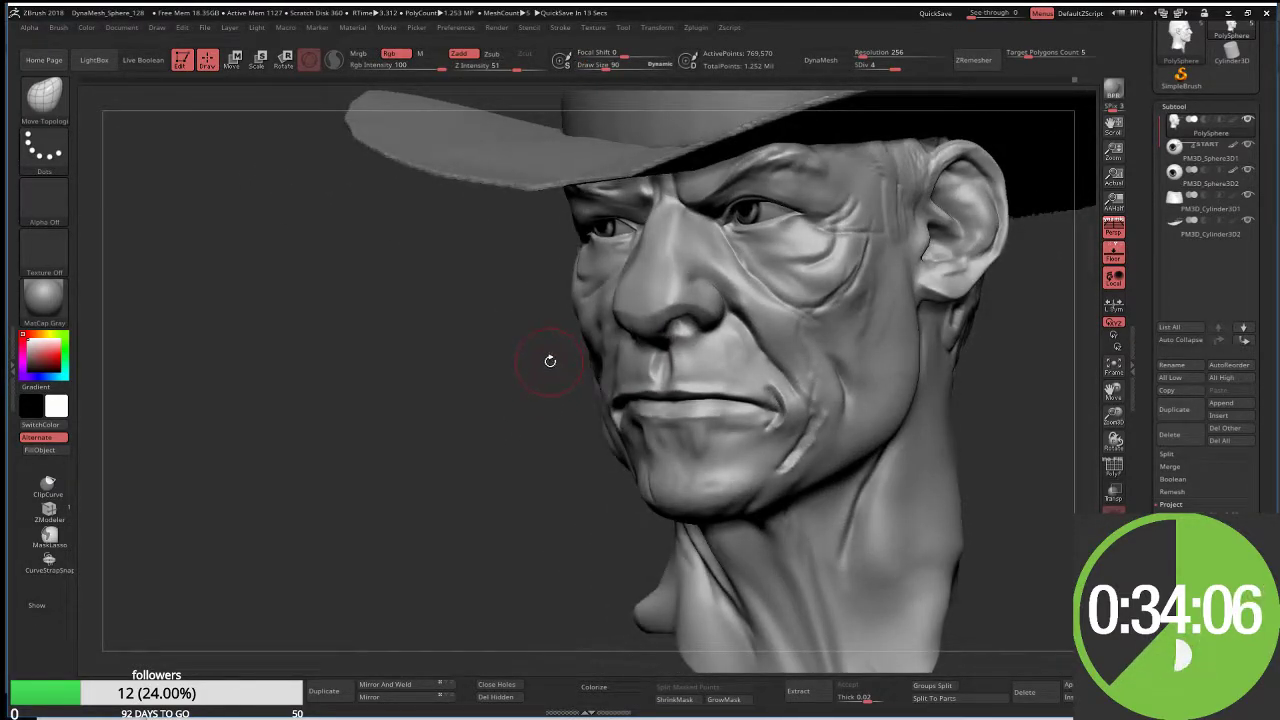
mouse_move(557, 329)
right_mouse_down()
mouse_move(590, 335)
mouse_move(523, 385)
mouse_move(571, 383)
mouse_move(492, 412)
right_mouse_up()
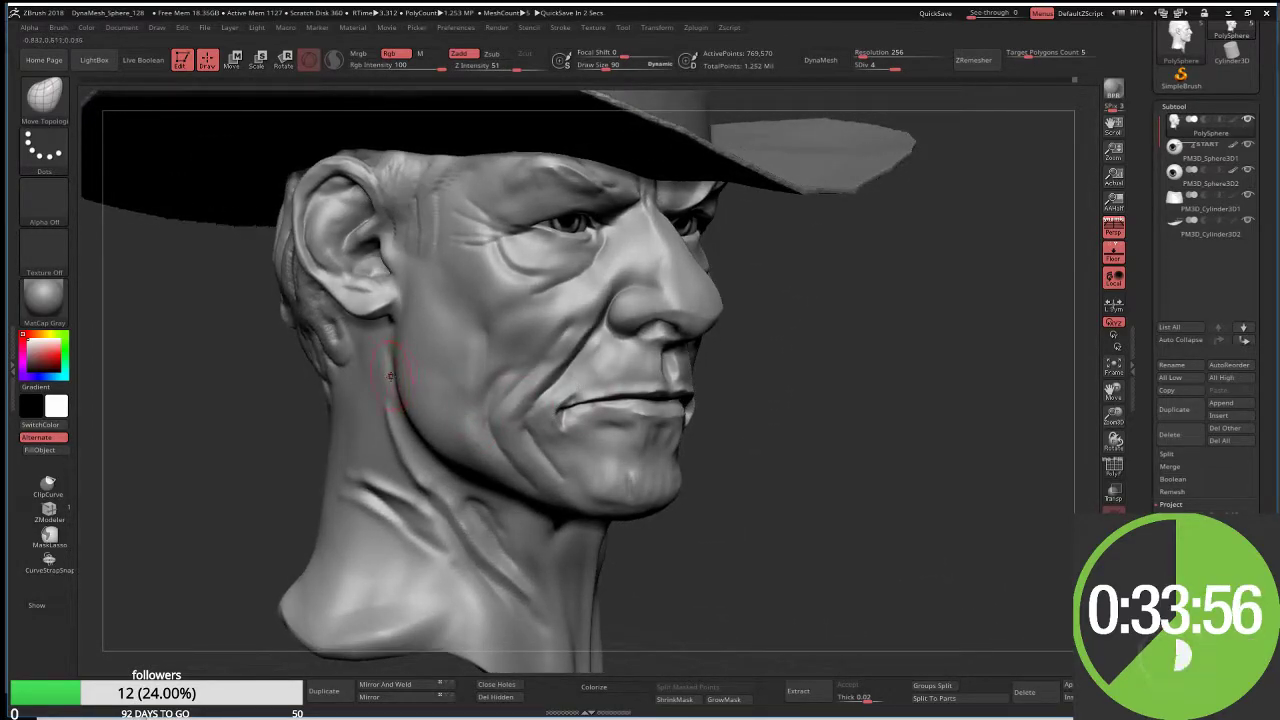
key("s")
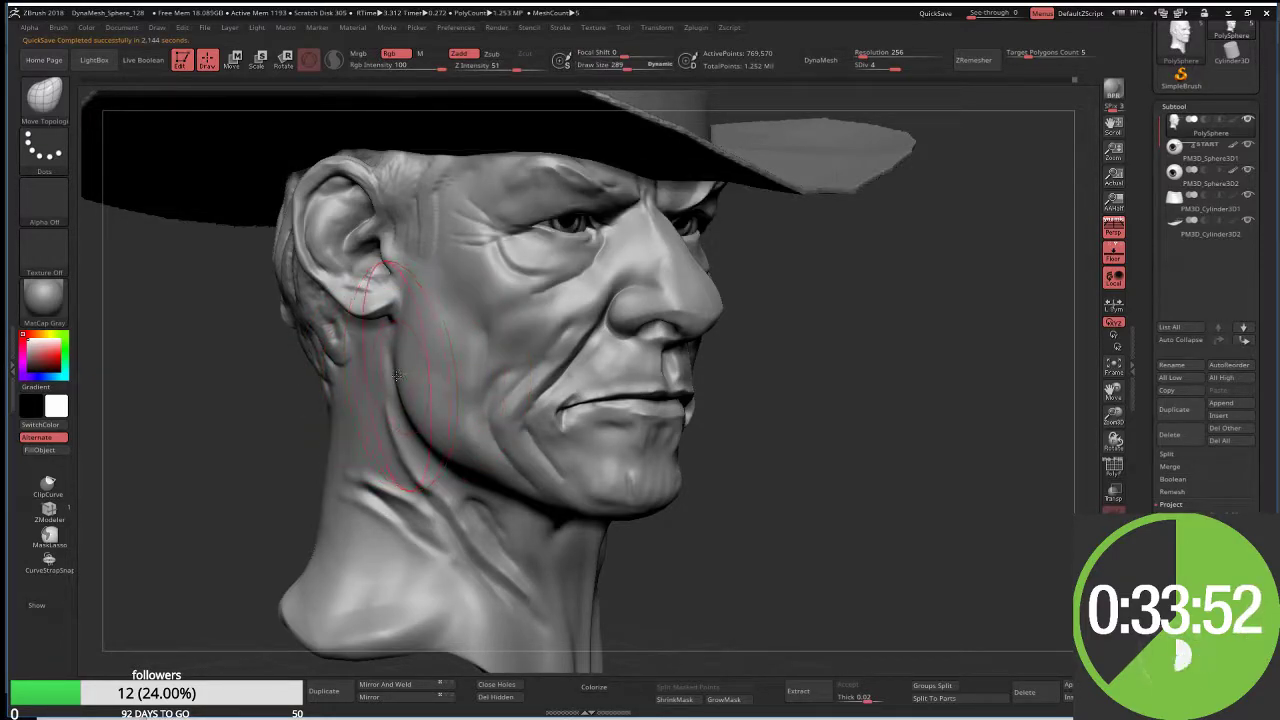
right_click_drag(462, 396, 270, 402)
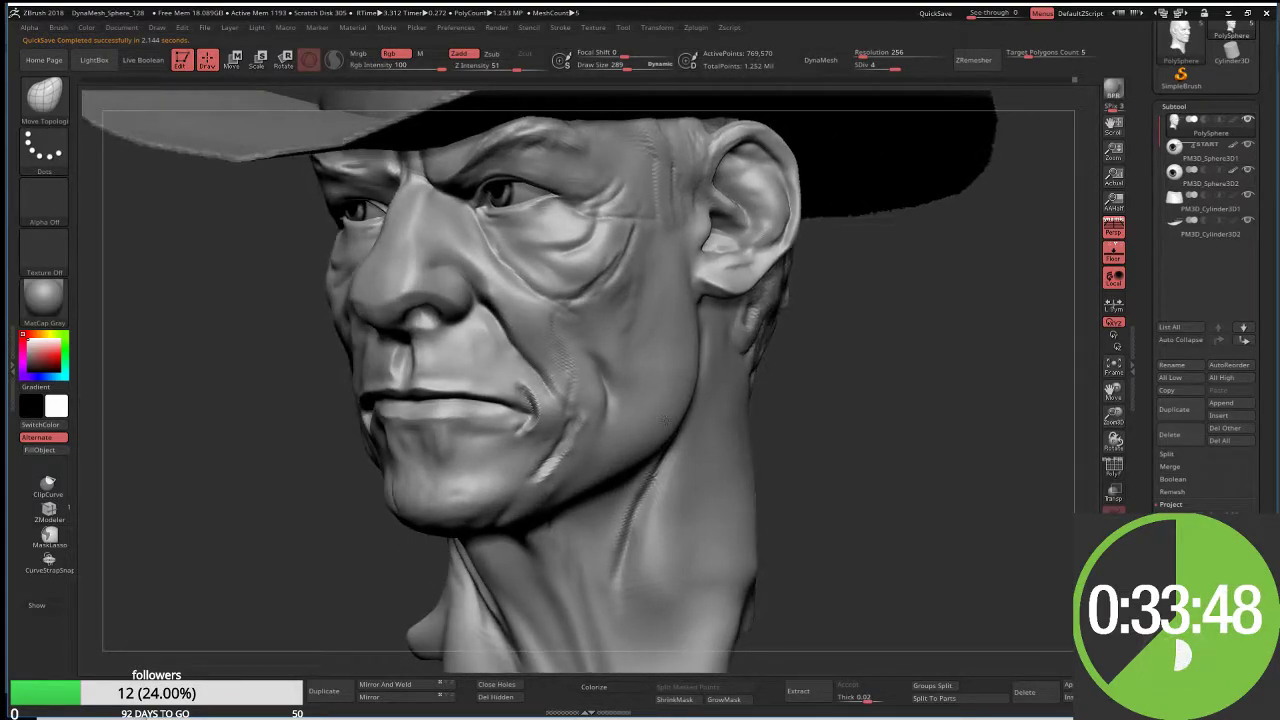
mouse_move(760, 420)
right_mouse_down()
mouse_move(530, 428)
mouse_move(659, 419)
mouse_move(462, 408)
right_mouse_up()
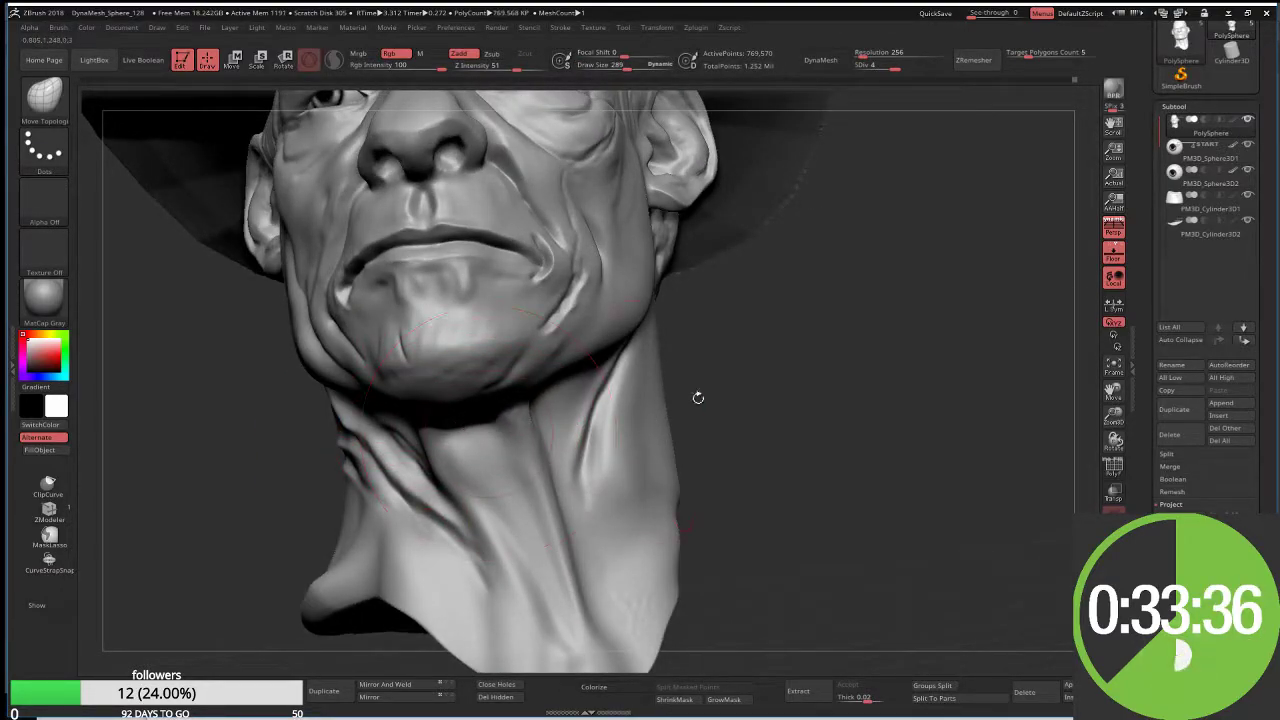
right_click_drag(697, 397, 482, 437)
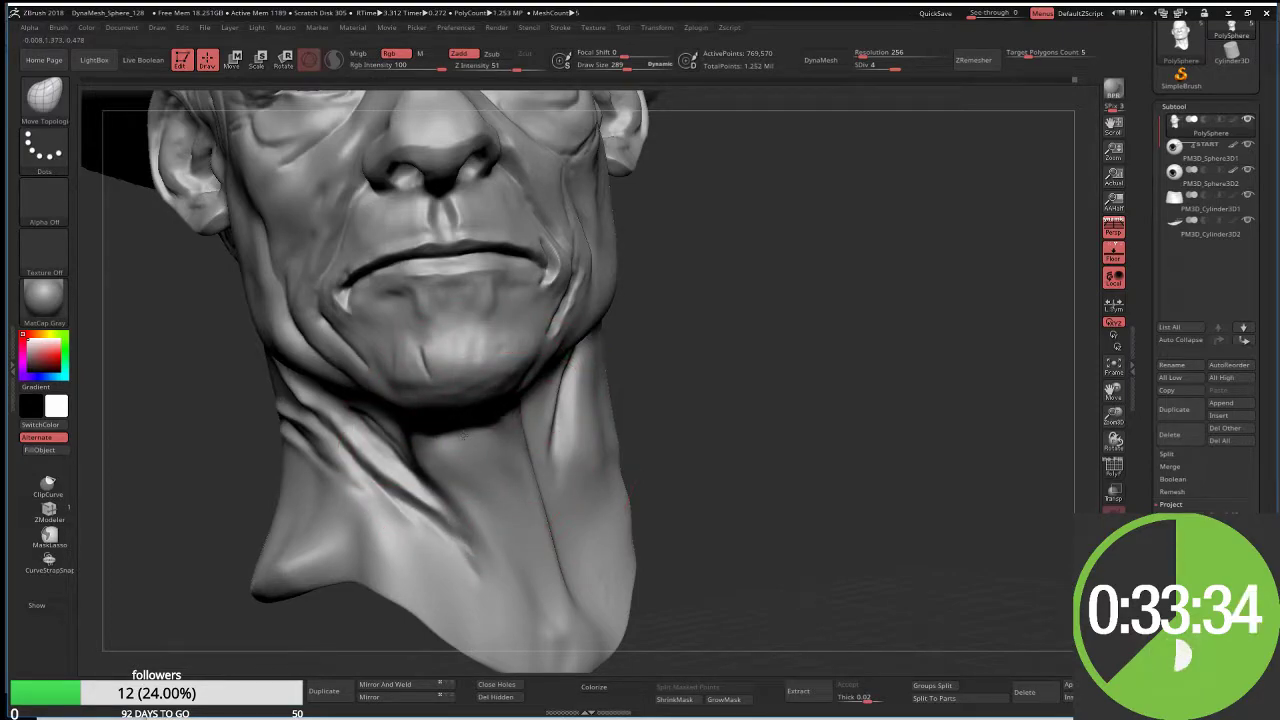
mouse_move(732, 378)
right_mouse_down()
mouse_move(845, 455)
mouse_move(640, 262)
right_mouse_up()
Step: Step the draw size down from 229 through 188 and 119 to 62, zooming toward the eye
key("shift")
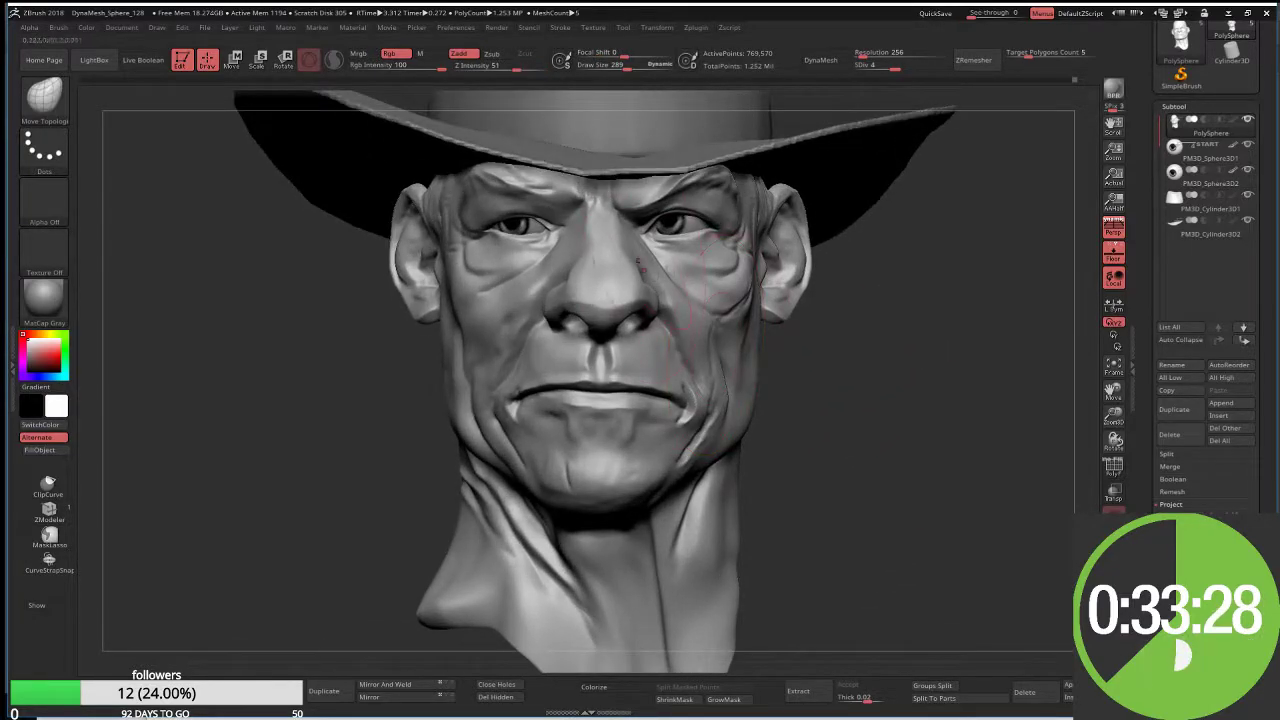
key("bracketleft")
key("bracketleft")
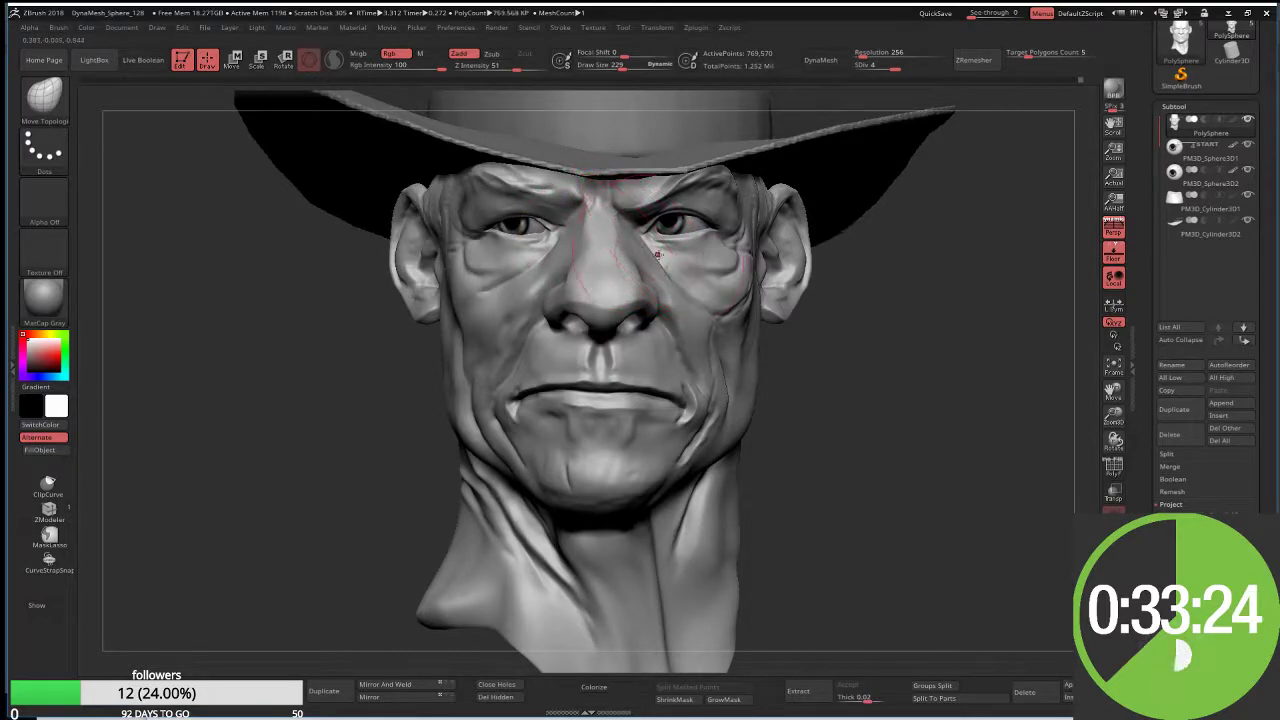
key("bracketleft")
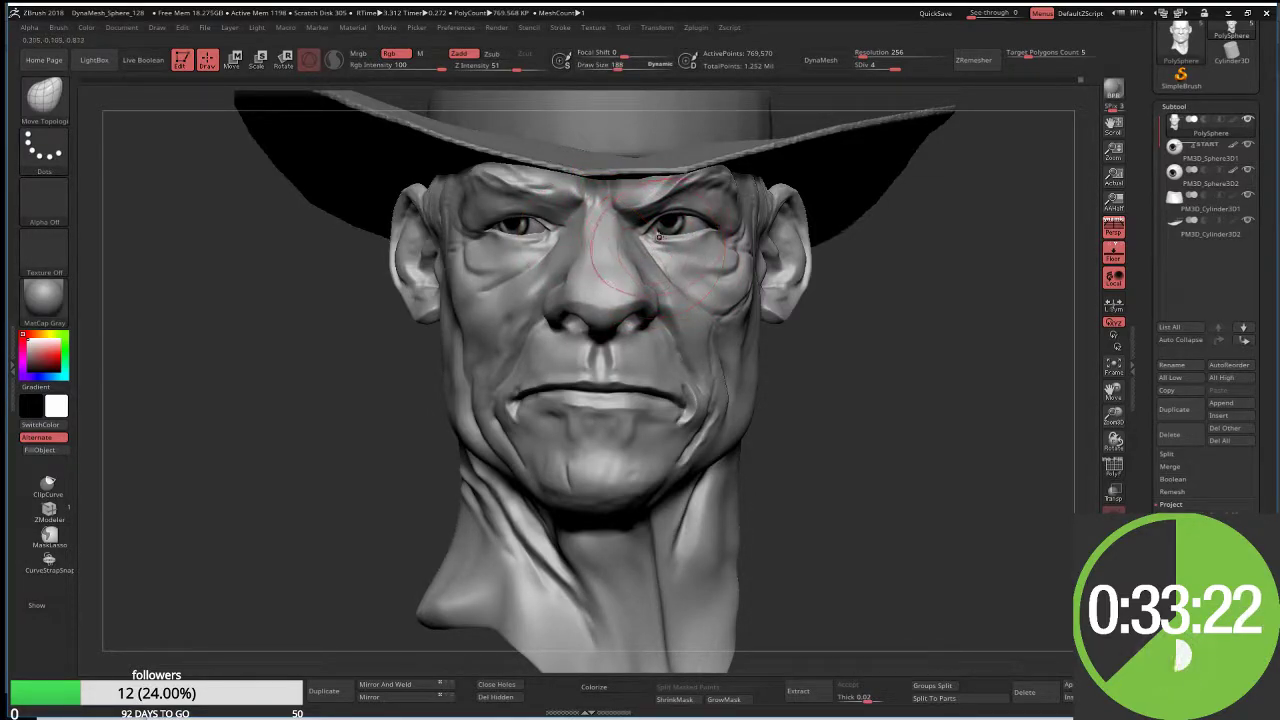
key("bracketleft")
key("bracketleft")
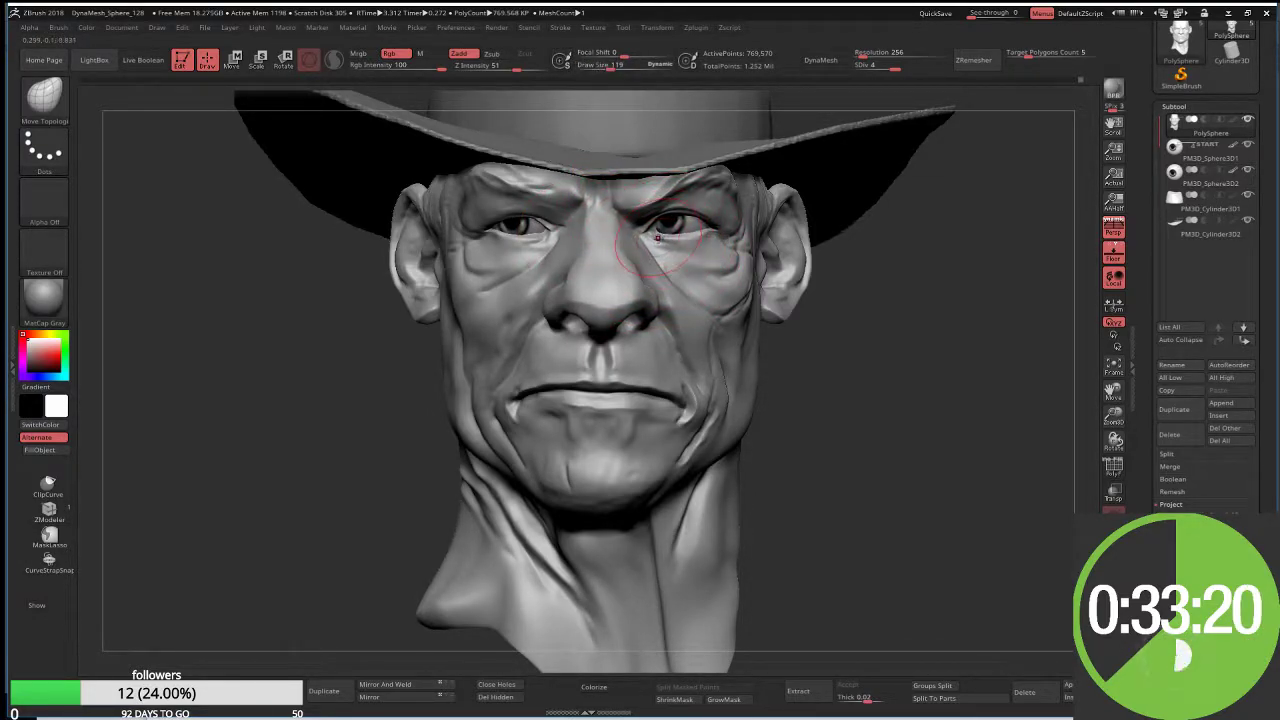
key("bracketleft")
key("bracketleft")
key("bracketleft")
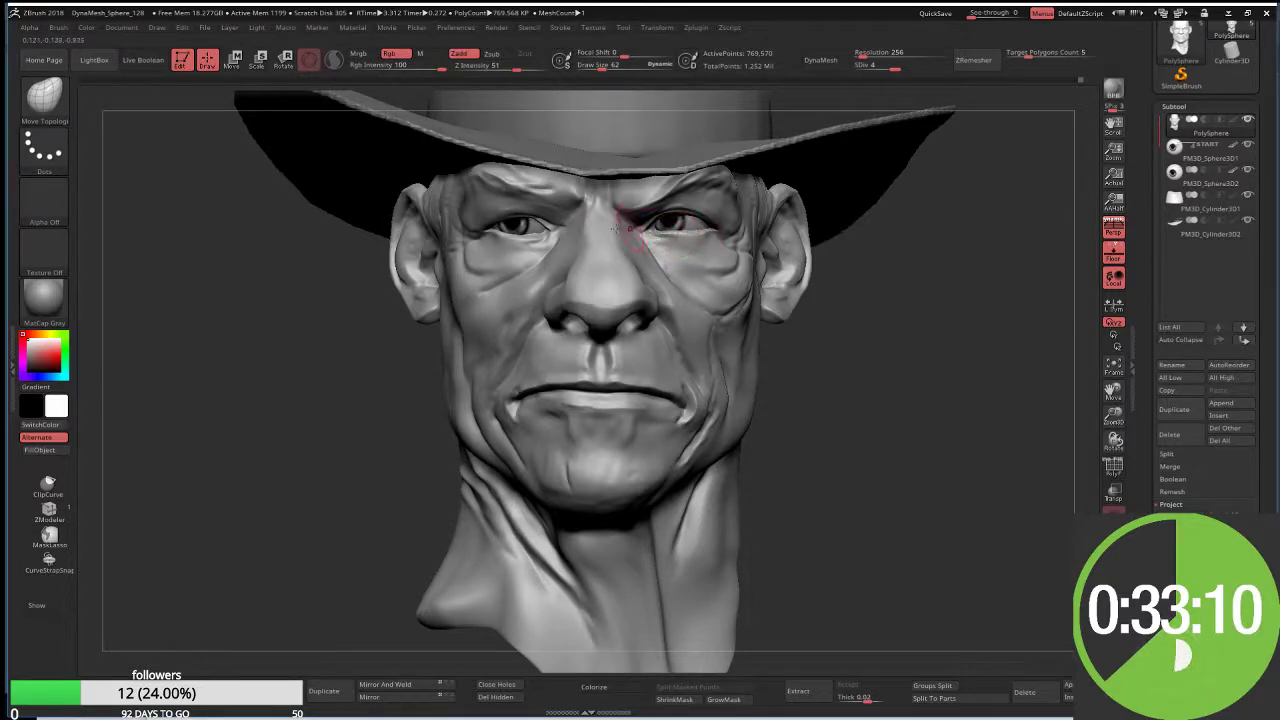
scroll(678, 258, "up", 2)
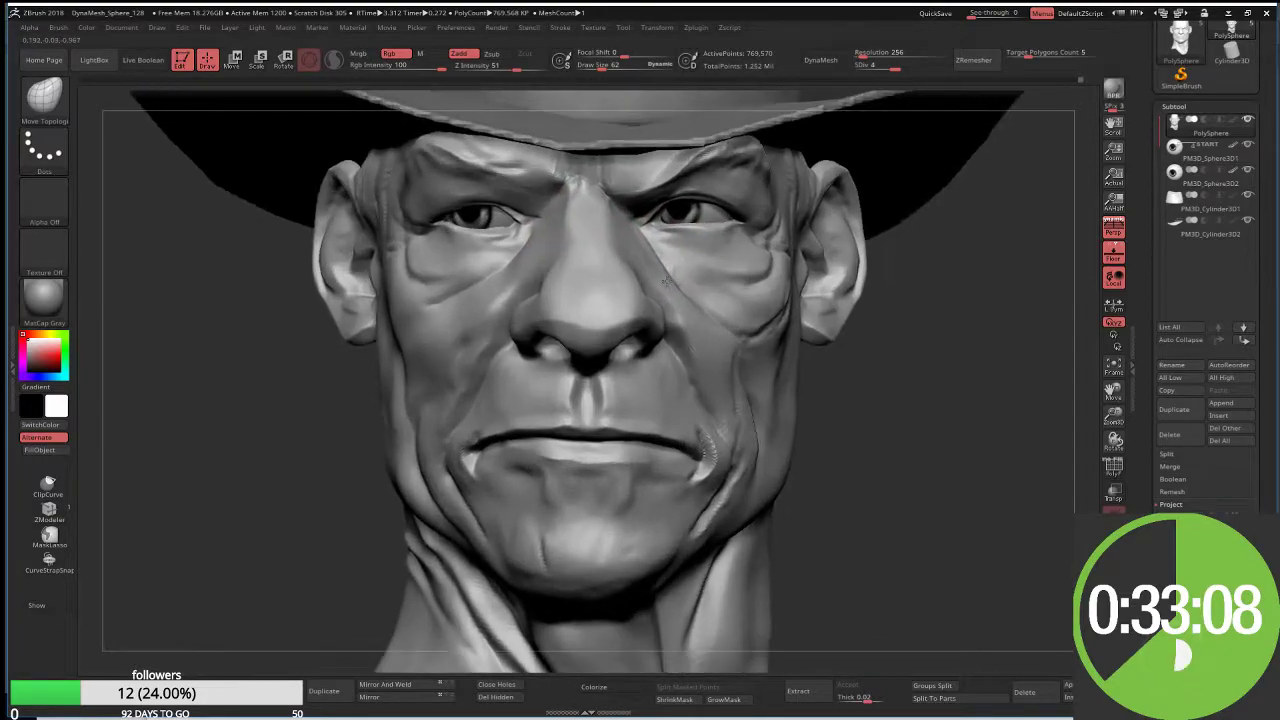
scroll(670, 272, "up", 2)
scroll(663, 288, "up", 2)
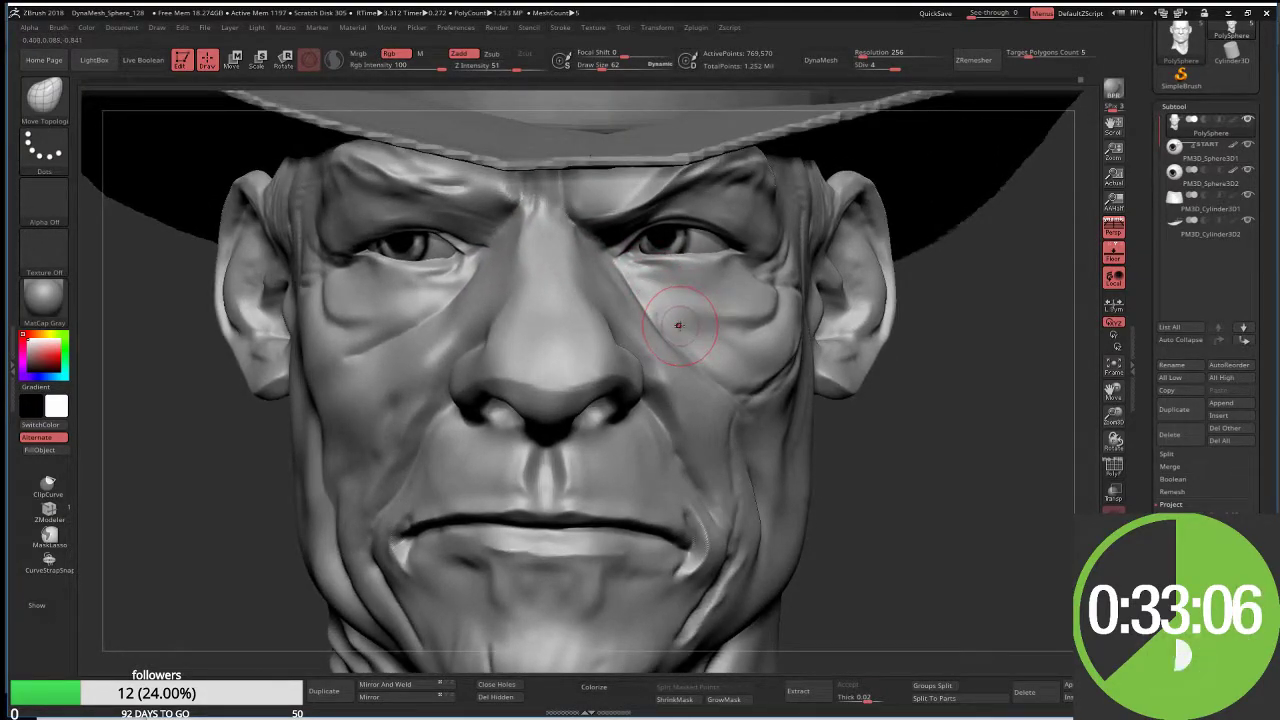
Step: Switch to DamStandard and reduce its draw size from 39 to about 28
key("b")
key("d")
key("s")
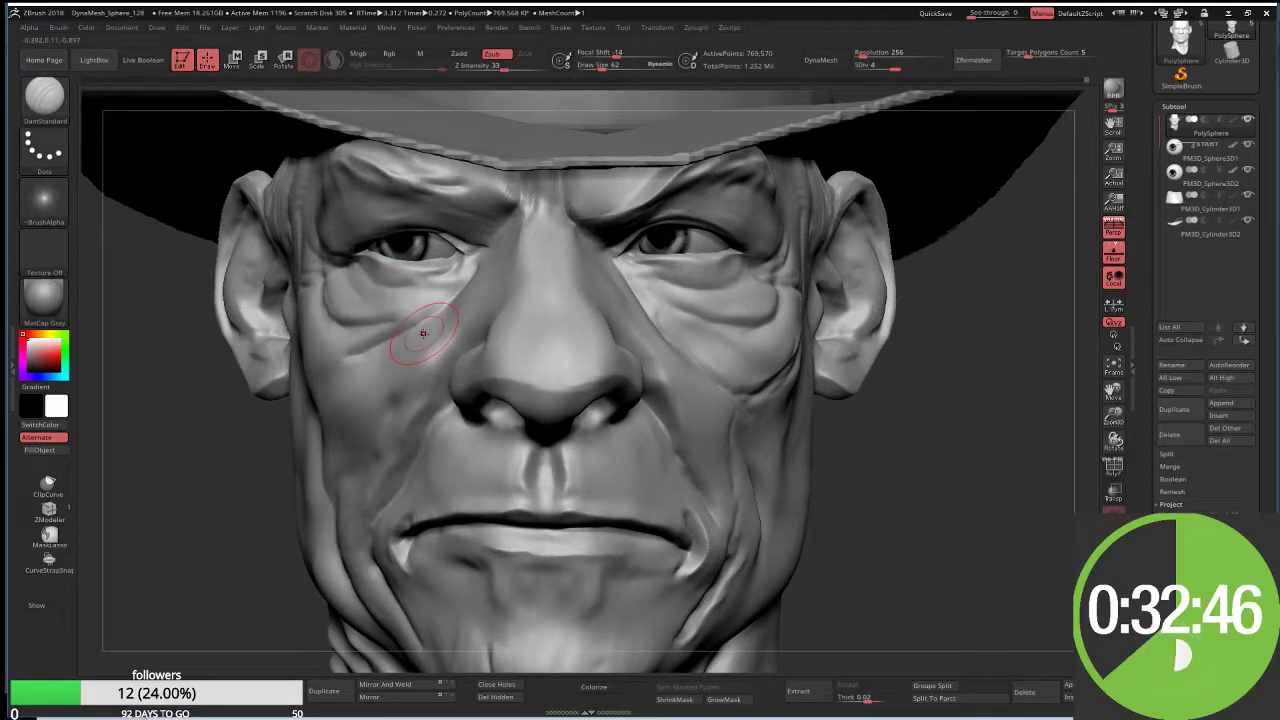
key("s")
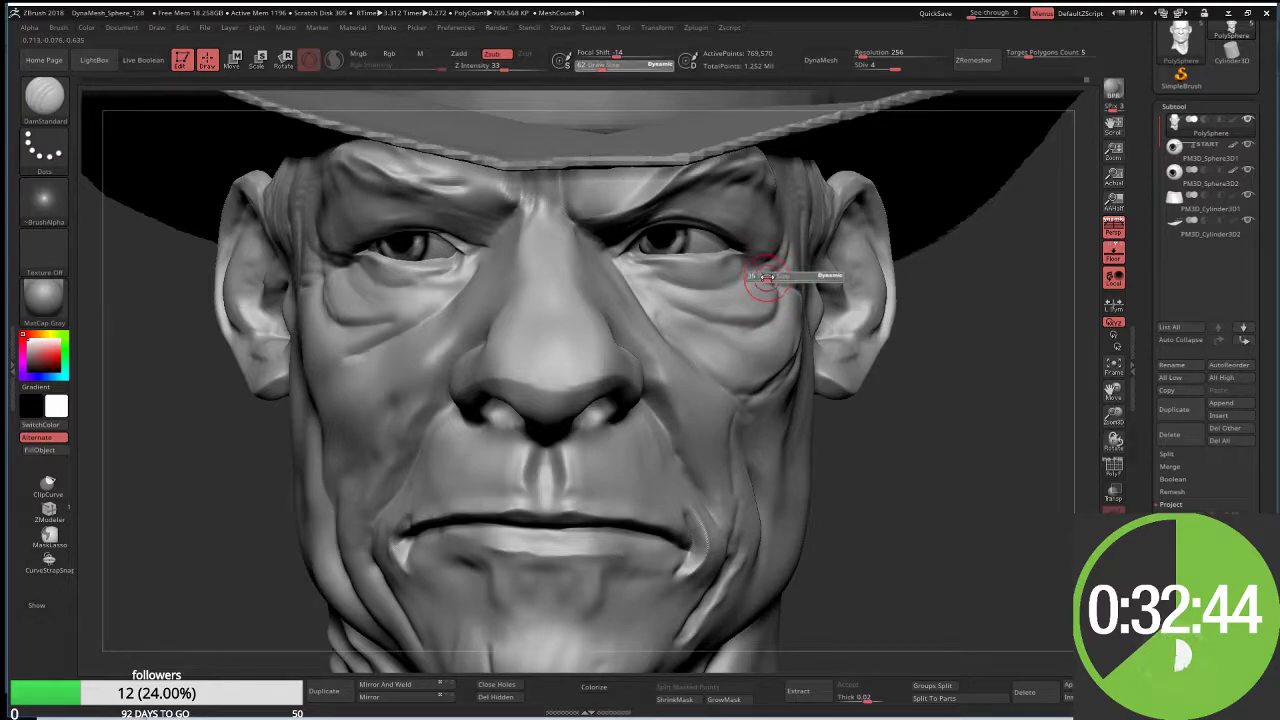
left_click_drag(770, 279, 752, 277)
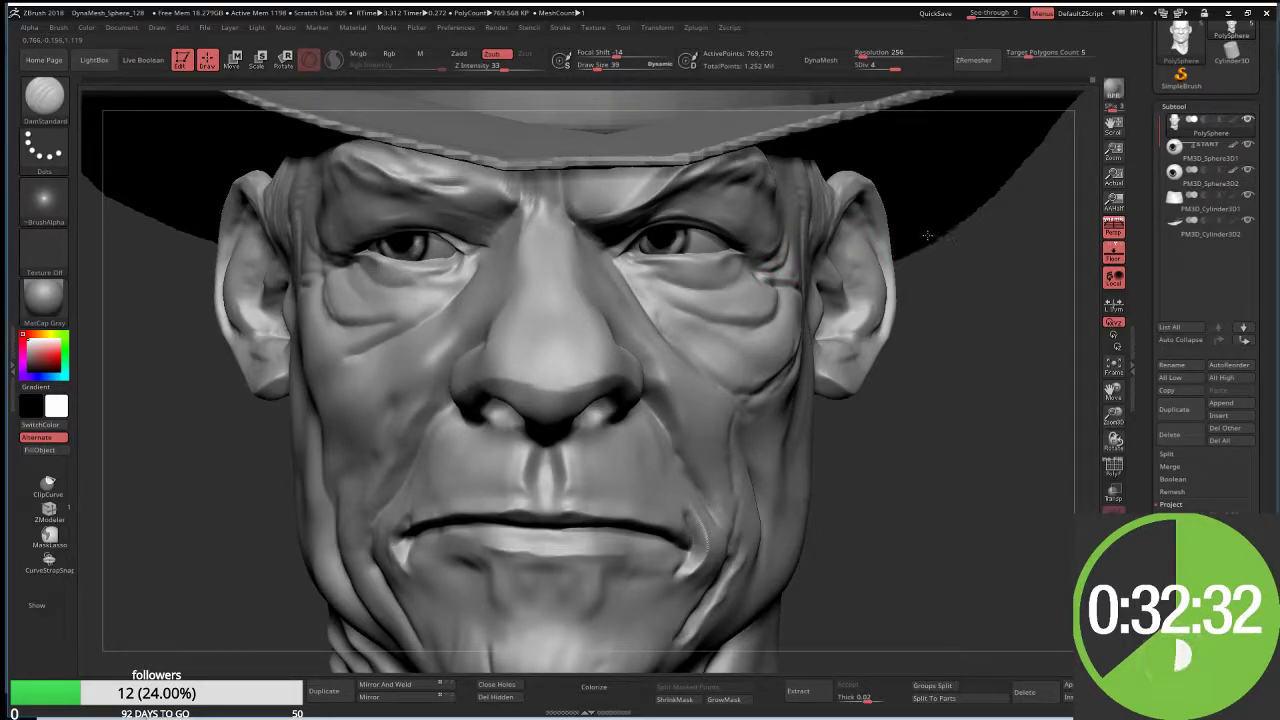
left_click_drag(963, 292, 562, 222)
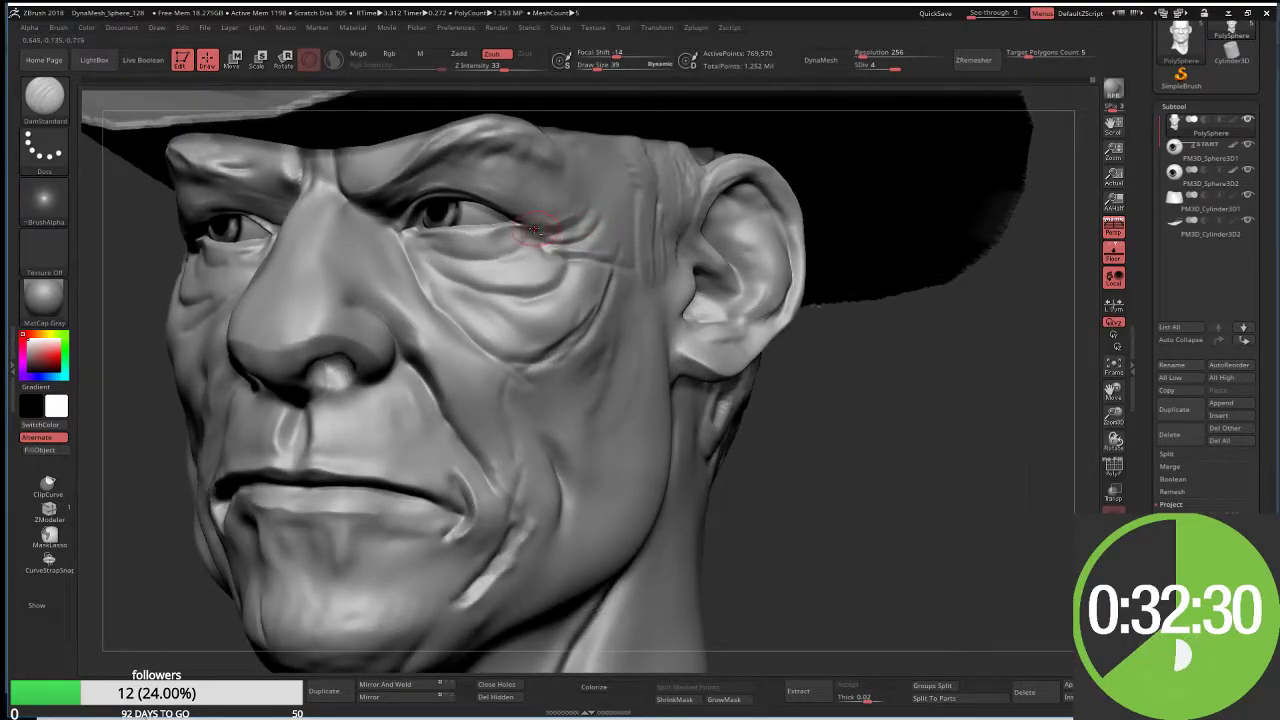
key("bracketleft")
Step: Carve a short crease at the outer eye corner and a subtle wrinkle along the brow
left_click_drag(546, 240, 518, 225)
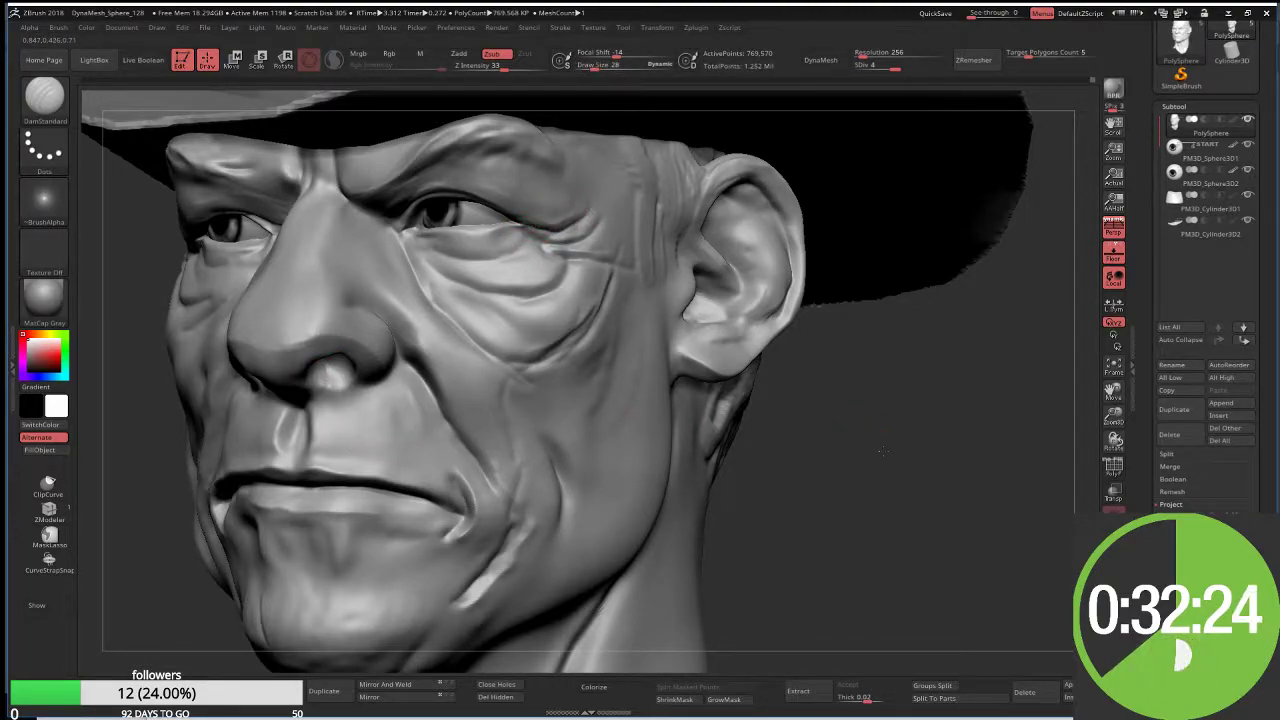
left_click_drag(882, 452, 842, 420)
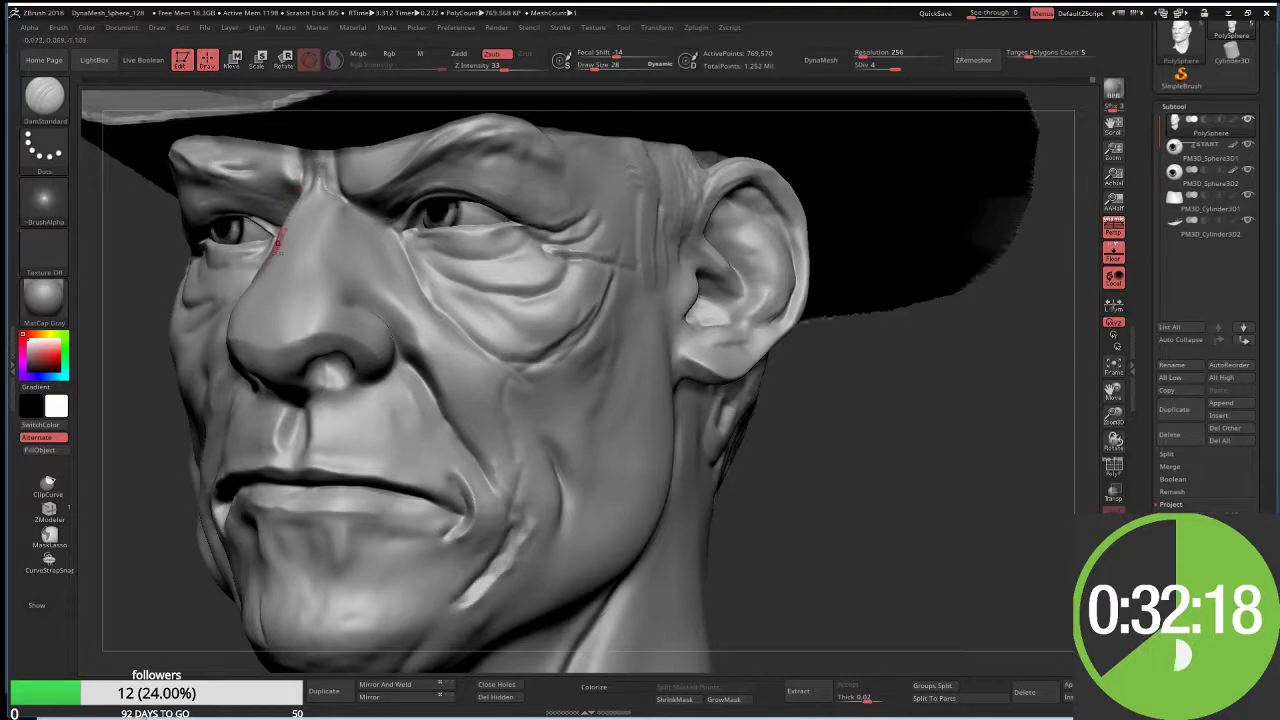
mouse_move(941, 490)
left_mouse_down()
mouse_move(900, 486)
mouse_move(849, 369)
left_mouse_up()
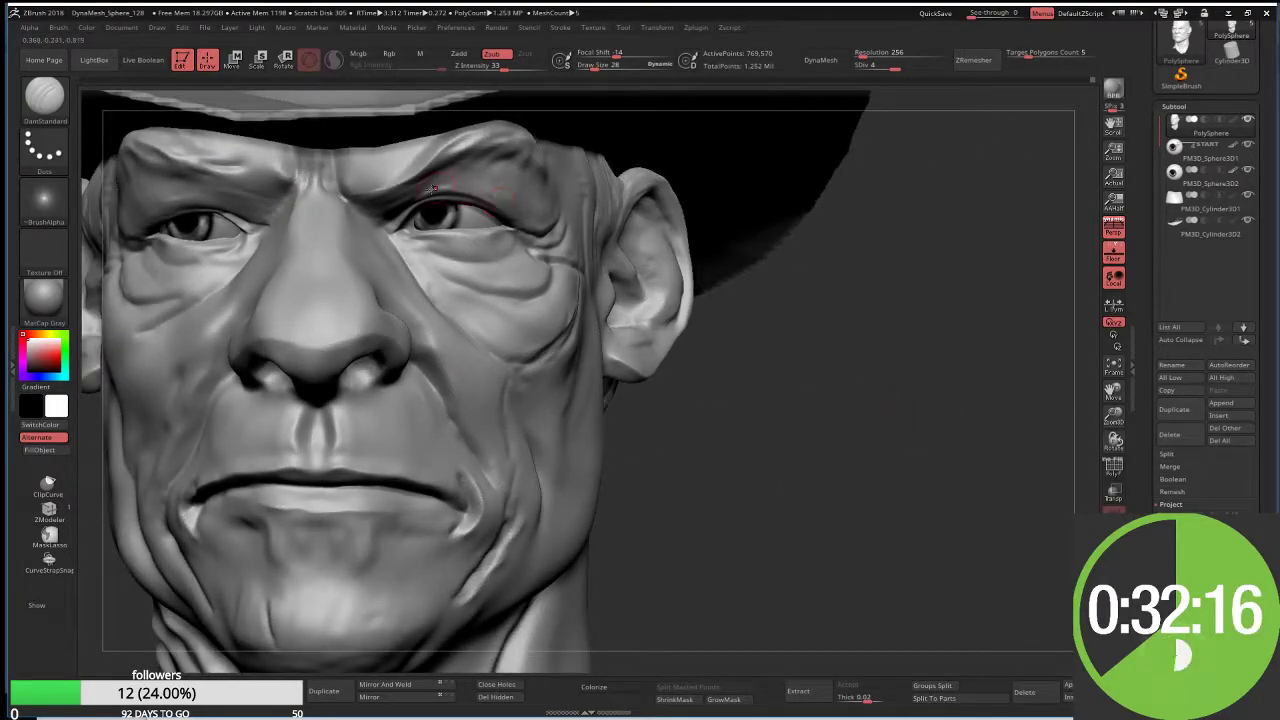
mouse_move(375, 175)
left_mouse_down()
mouse_move(410, 172)
mouse_move(450, 143)
mouse_move(508, 145)
left_mouse_up()
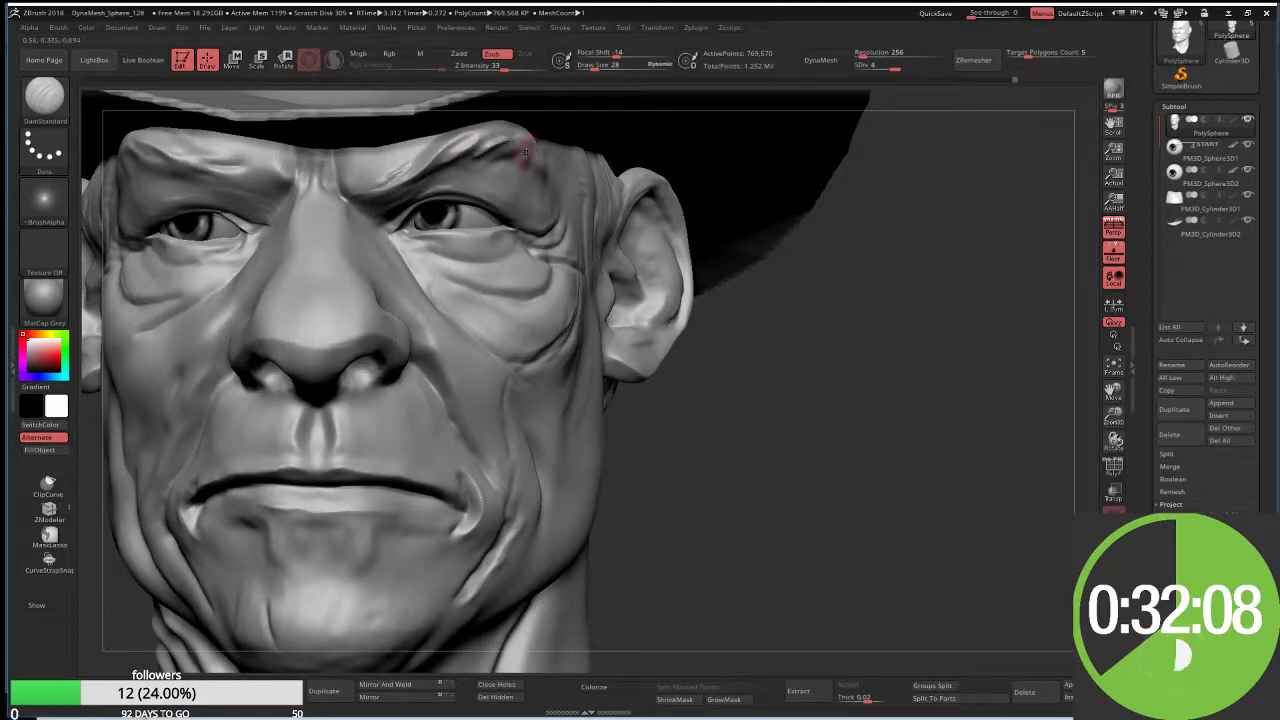
left_click_drag(843, 317, 760, 300)
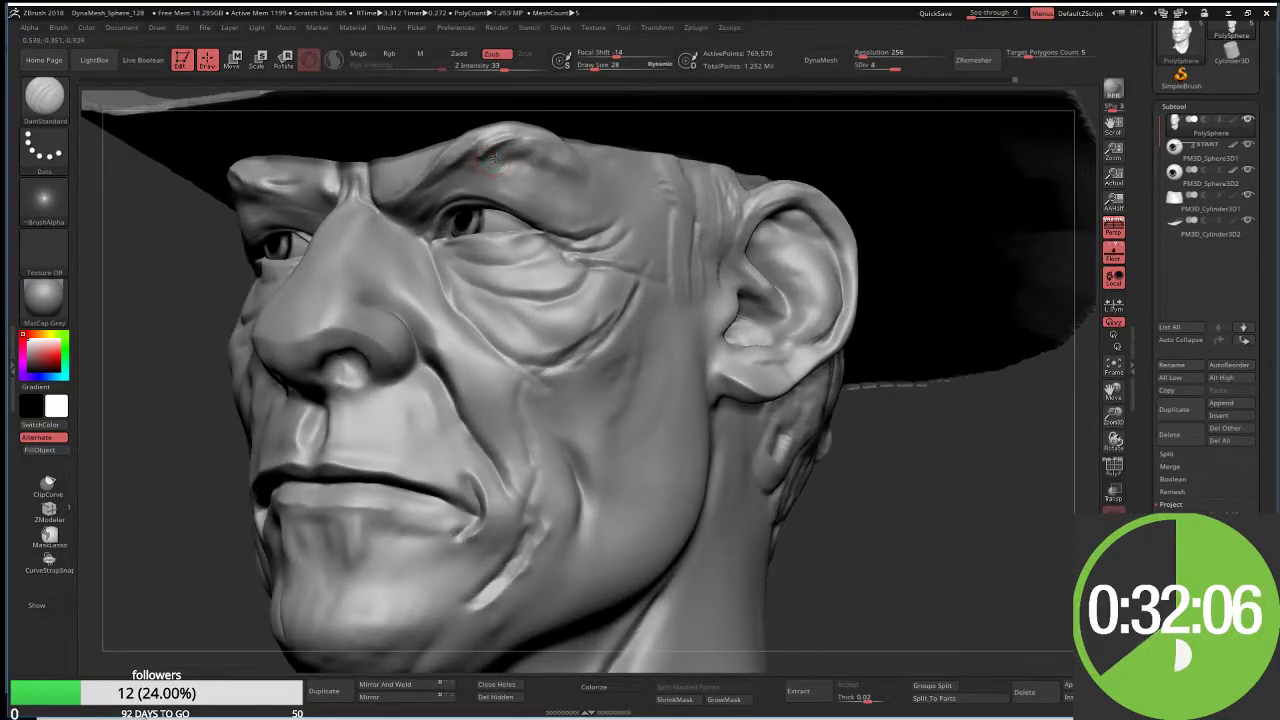
Step: Carve two more wrinkle strokes across the upper brow, ending on a zoomed-out front view
mouse_move(493, 158)
left_mouse_down()
mouse_move(515, 150)
mouse_move(580, 185)
mouse_move(540, 142)
mouse_move(500, 124)
mouse_move(571, 206)
left_mouse_up()
mouse_move(894, 309)
left_mouse_down()
mouse_move(982, 457)
mouse_move(735, 218)
mouse_move(755, 250)
mouse_move(730, 215)
mouse_move(705, 212)
left_mouse_up()
mouse_move(765, 255)
left_mouse_down()
mouse_move(668, 208)
mouse_move(617, 208)
mouse_move(603, 222)
left_mouse_up()
mouse_move(331, 449)
left_mouse_down()
mouse_move(588, 240)
mouse_move(582, 210)
mouse_move(603, 216)
mouse_move(608, 193)
mouse_move(672, 213)
mouse_move(588, 220)
left_mouse_up()
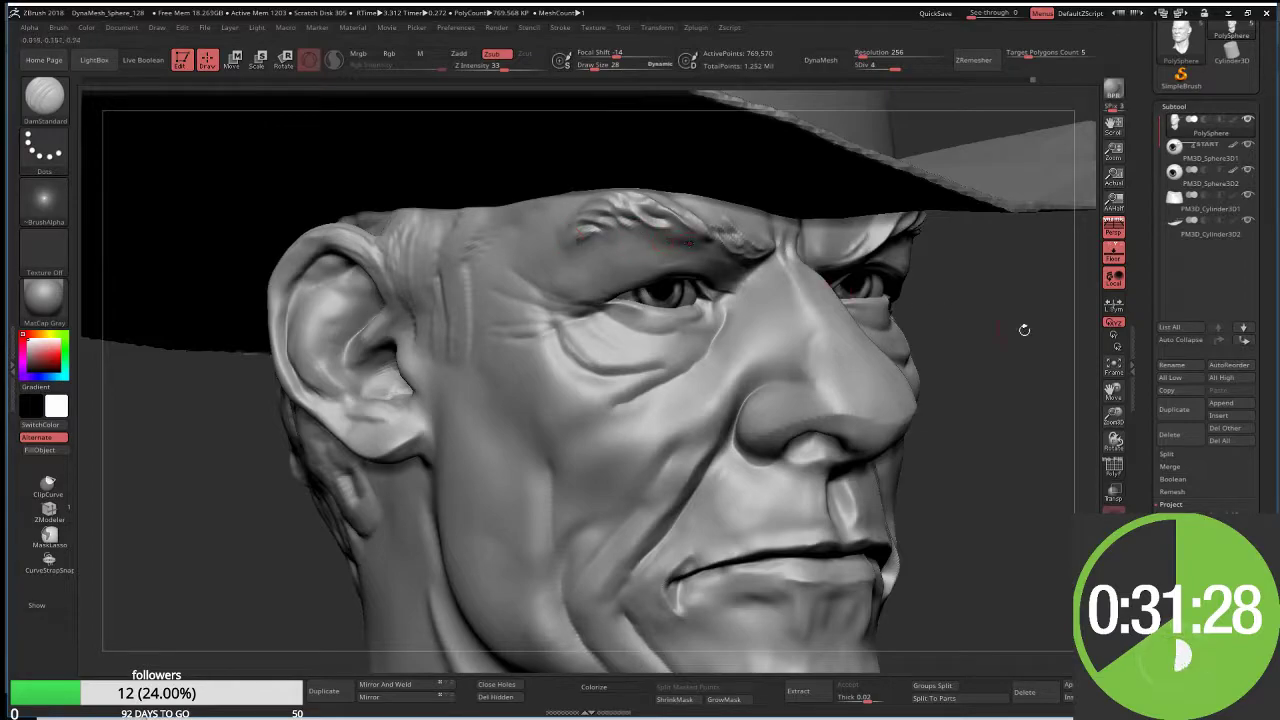
left_click_drag(1073, 367, 884, 352)
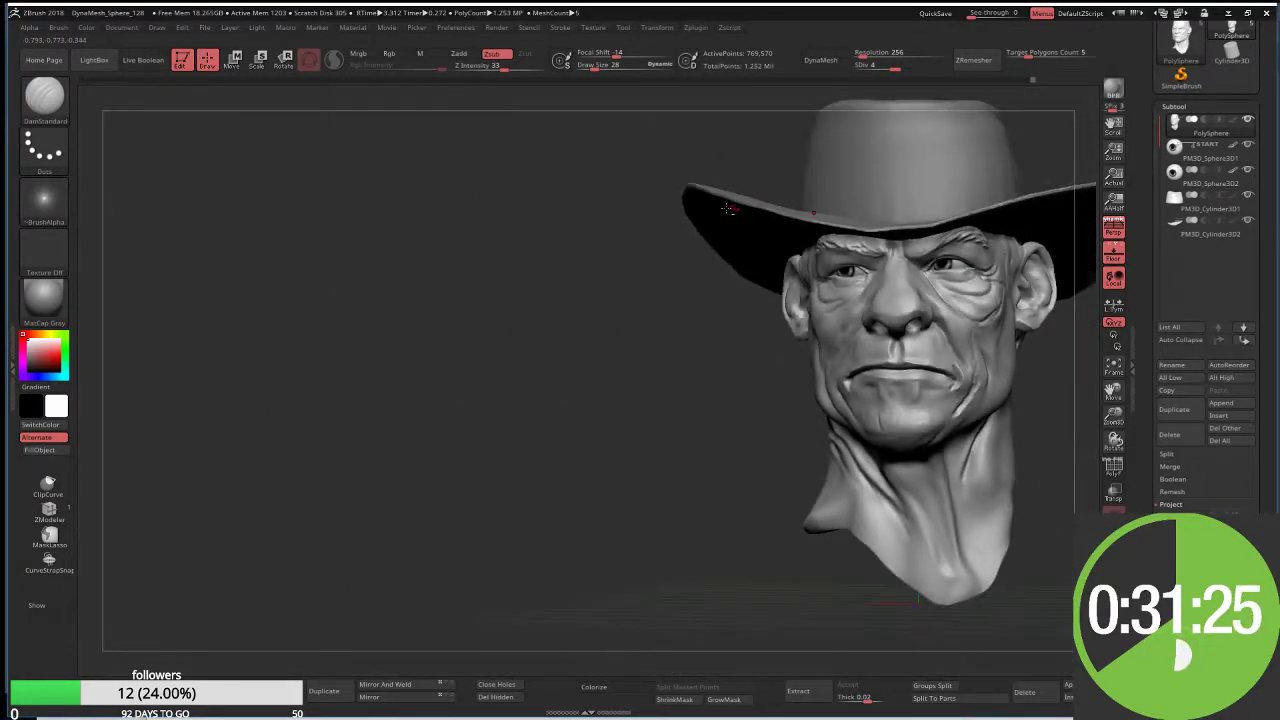
left_click_drag(932, 272, 497, 328, "shift")
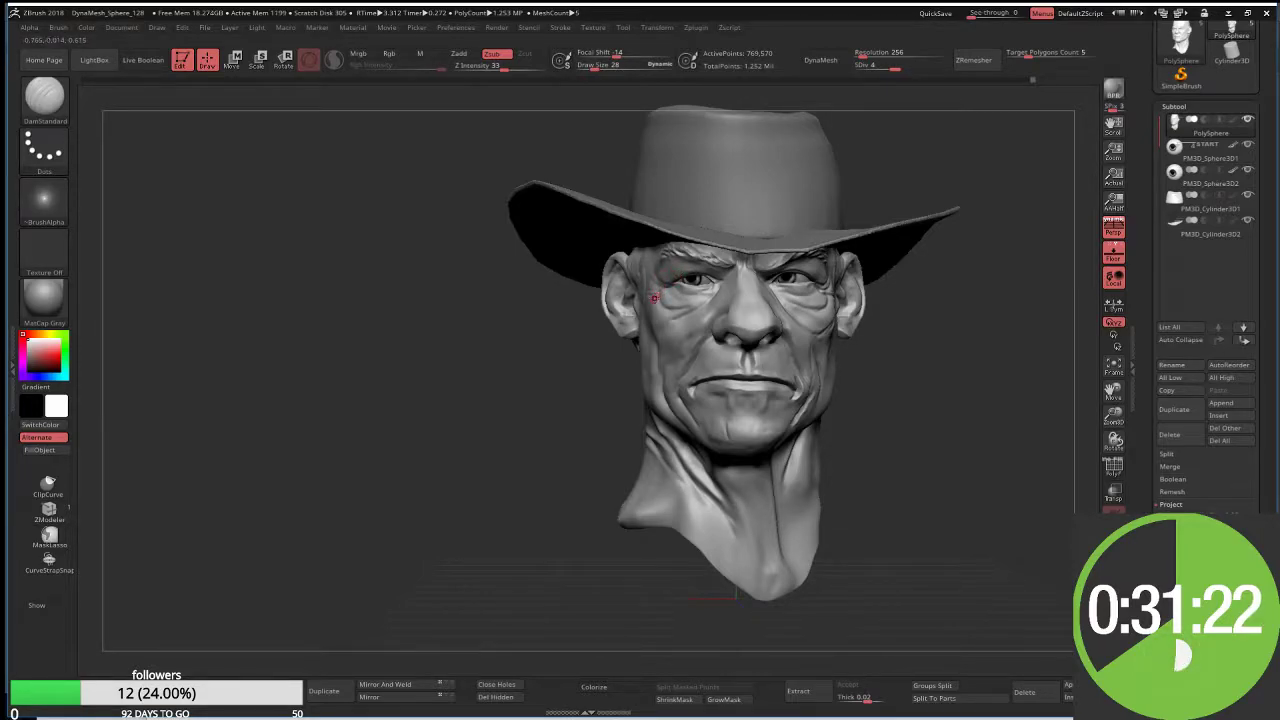
Step: Switch to Move Topological at an enlarged size for broad brow reshaping, viewed straight on
key("b")
key("c")
key("b")
key("b")
key("m")
key("t")
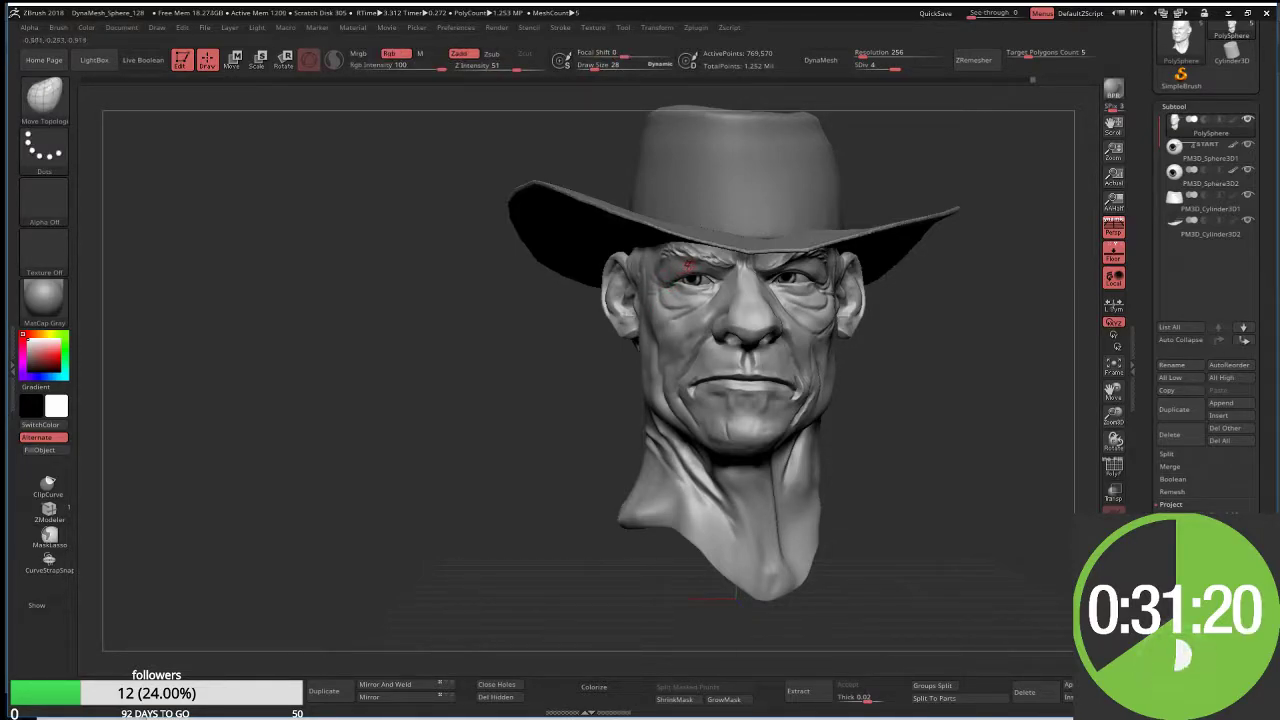
key("bracketright")
key("bracketright")
key("bracketright")
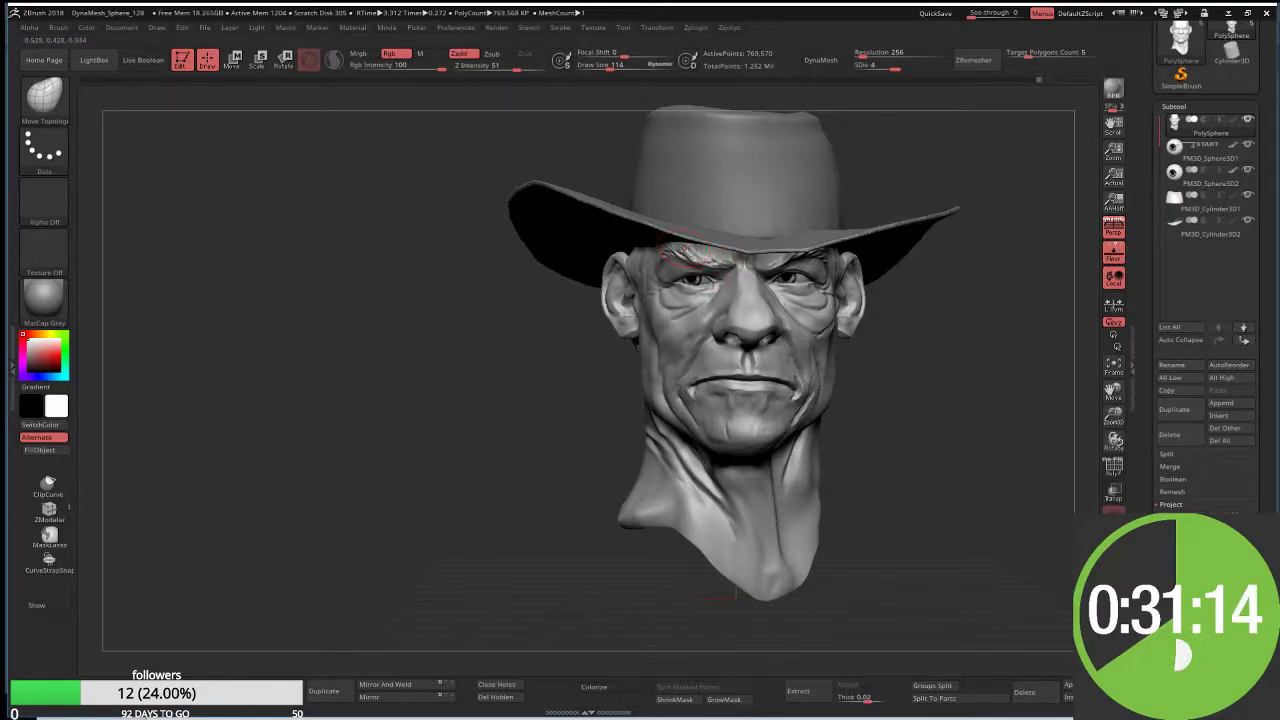
left_click_drag(557, 374, 547, 404, "shift")
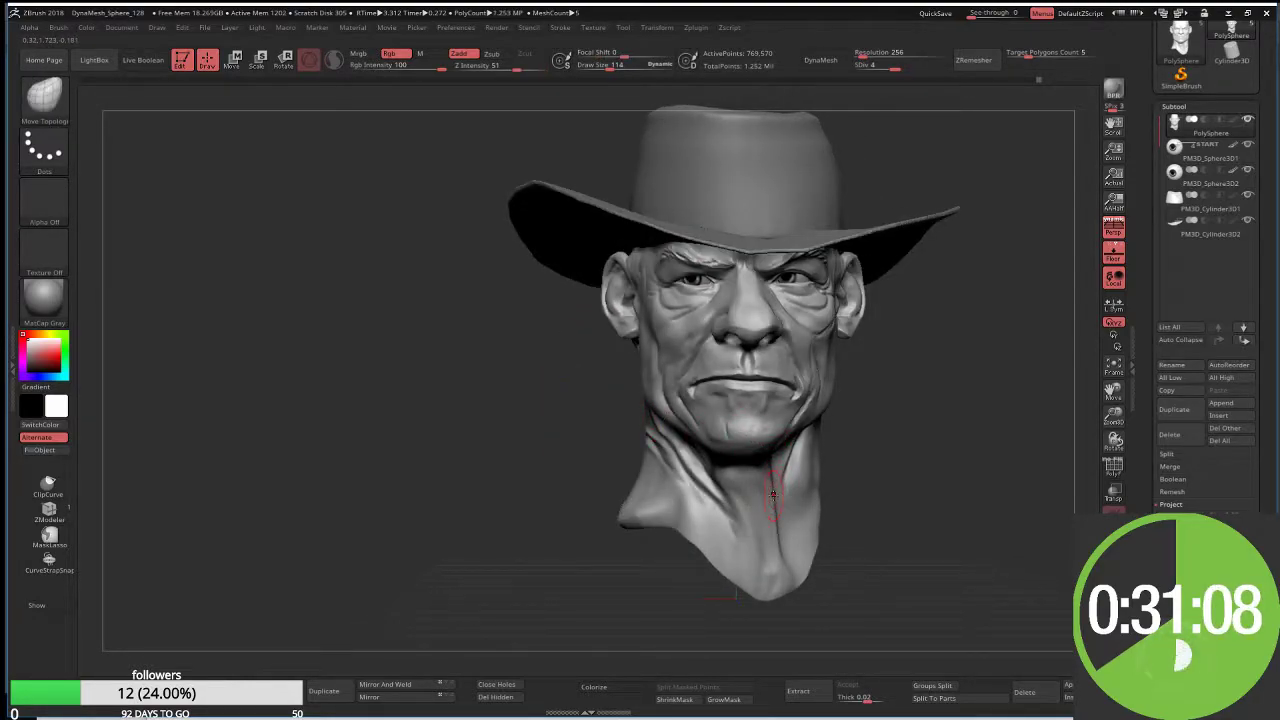
Step: Carve a small crease on the chin with DamStandard
key("b")
key("d")
key("s")
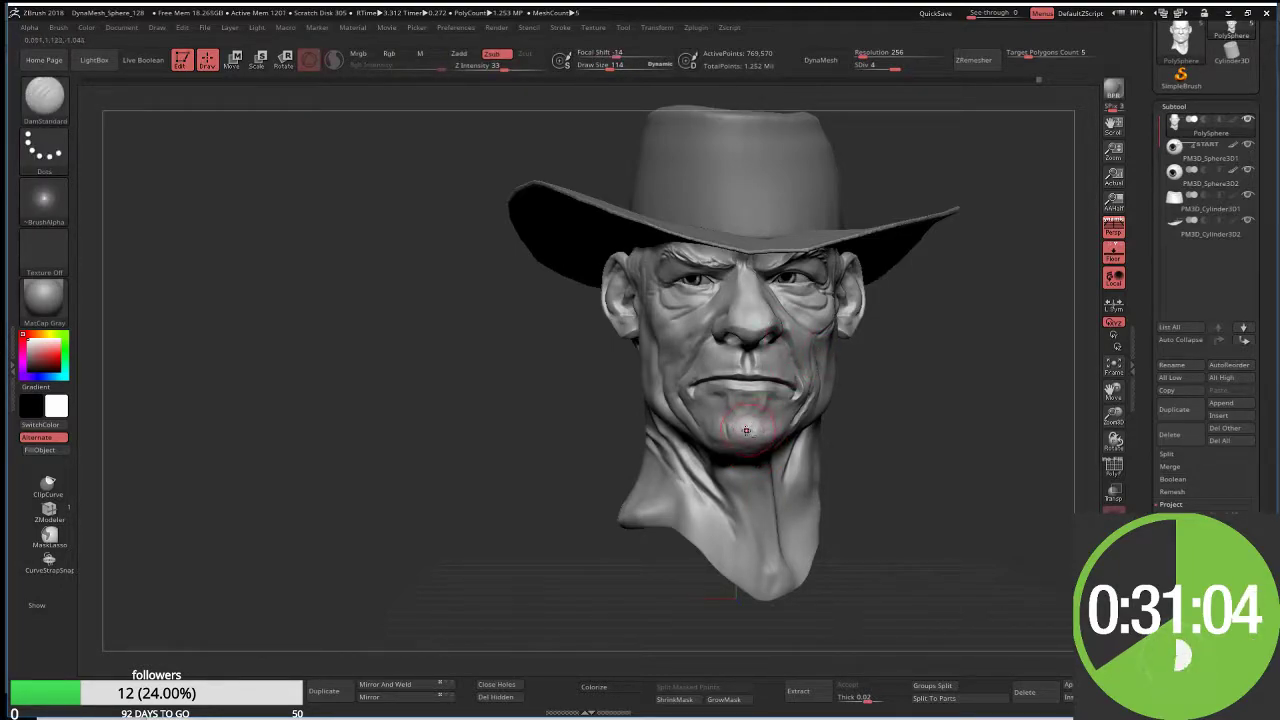
left_click_drag(753, 430, 755, 436, "alt")
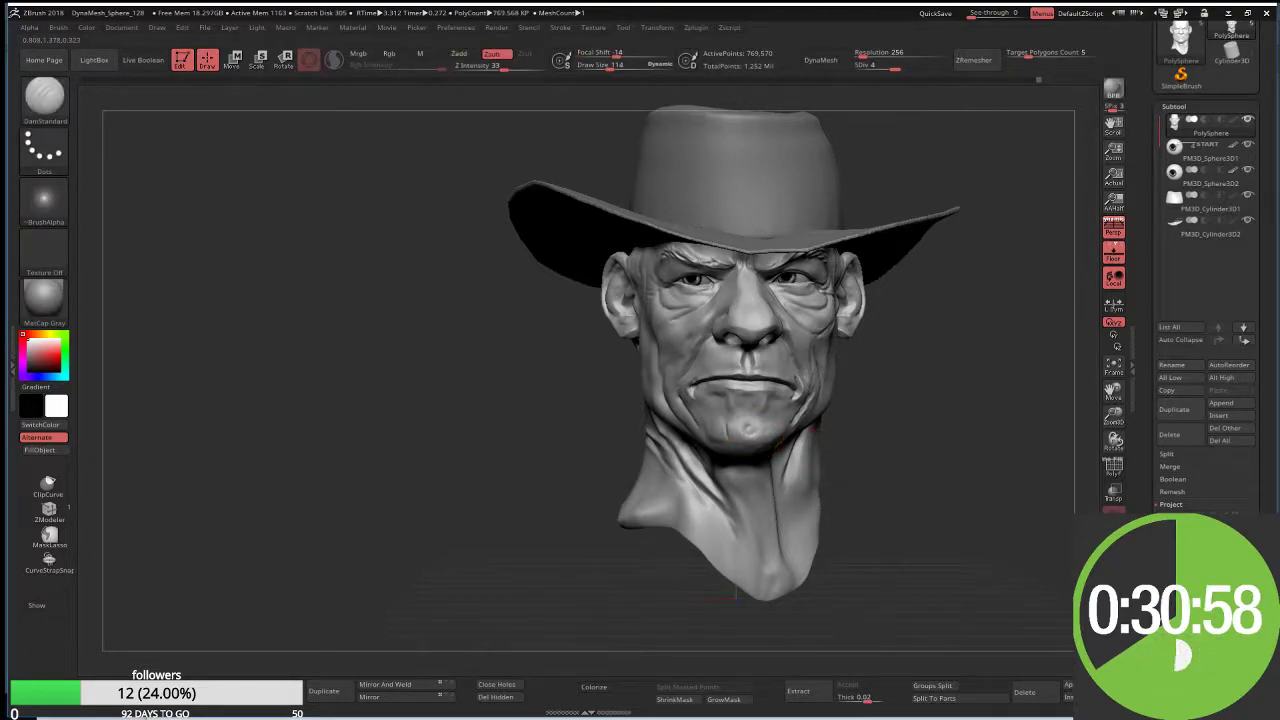
left_click_drag(818, 428, 817, 491, "alt")
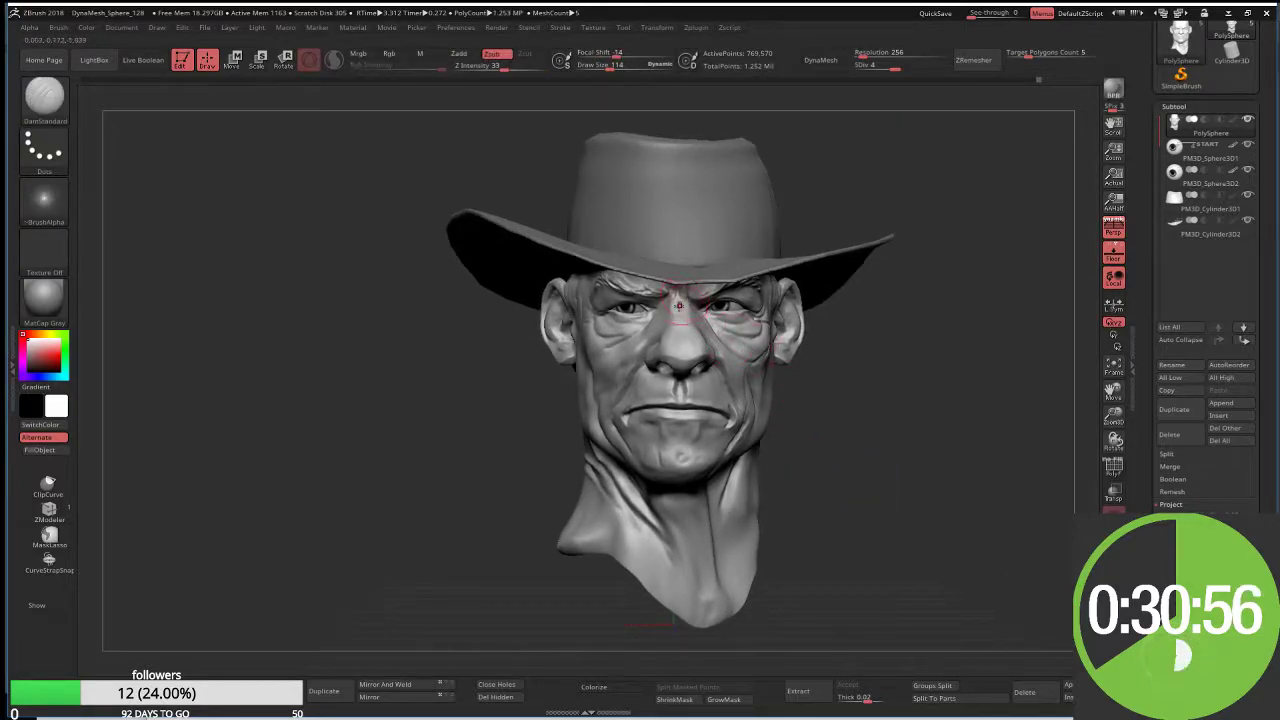
Step: Return to Move Topological and raise its draw size to about 201
key("b")
key("m")
key("t")
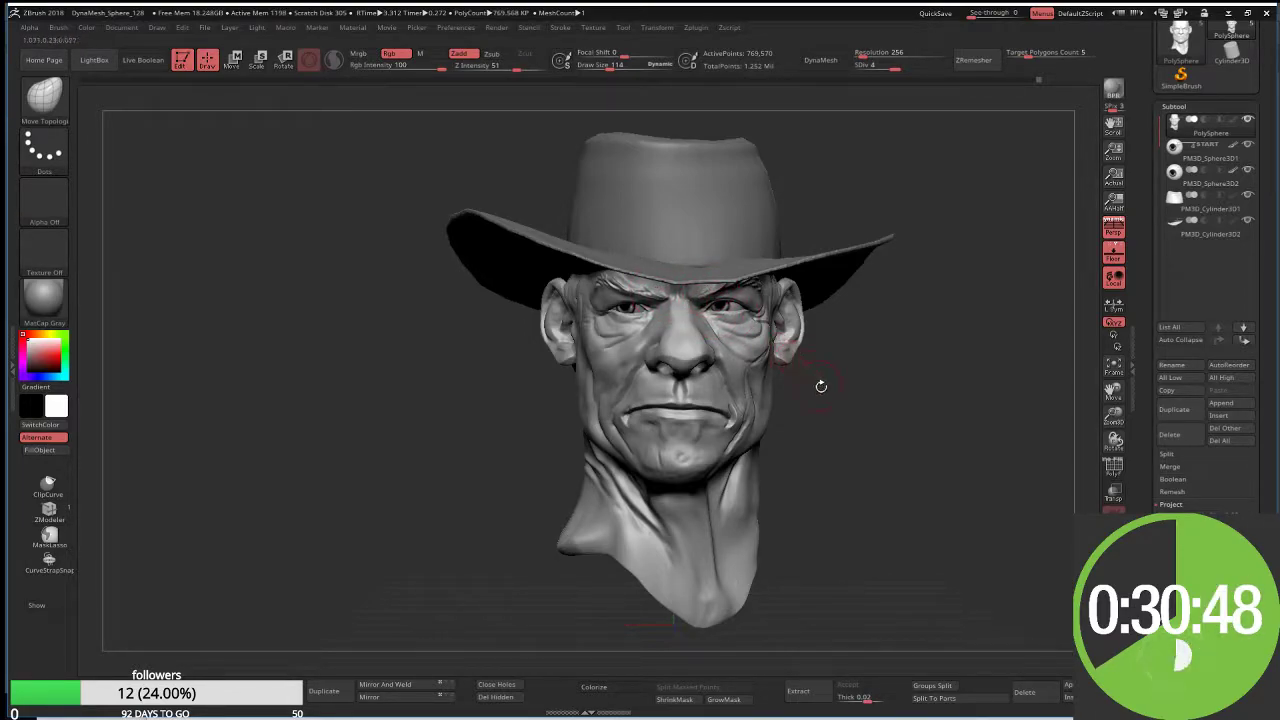
mouse_move(817, 429)
left_mouse_down()
mouse_move(759, 439)
mouse_move(771, 424)
left_mouse_up()
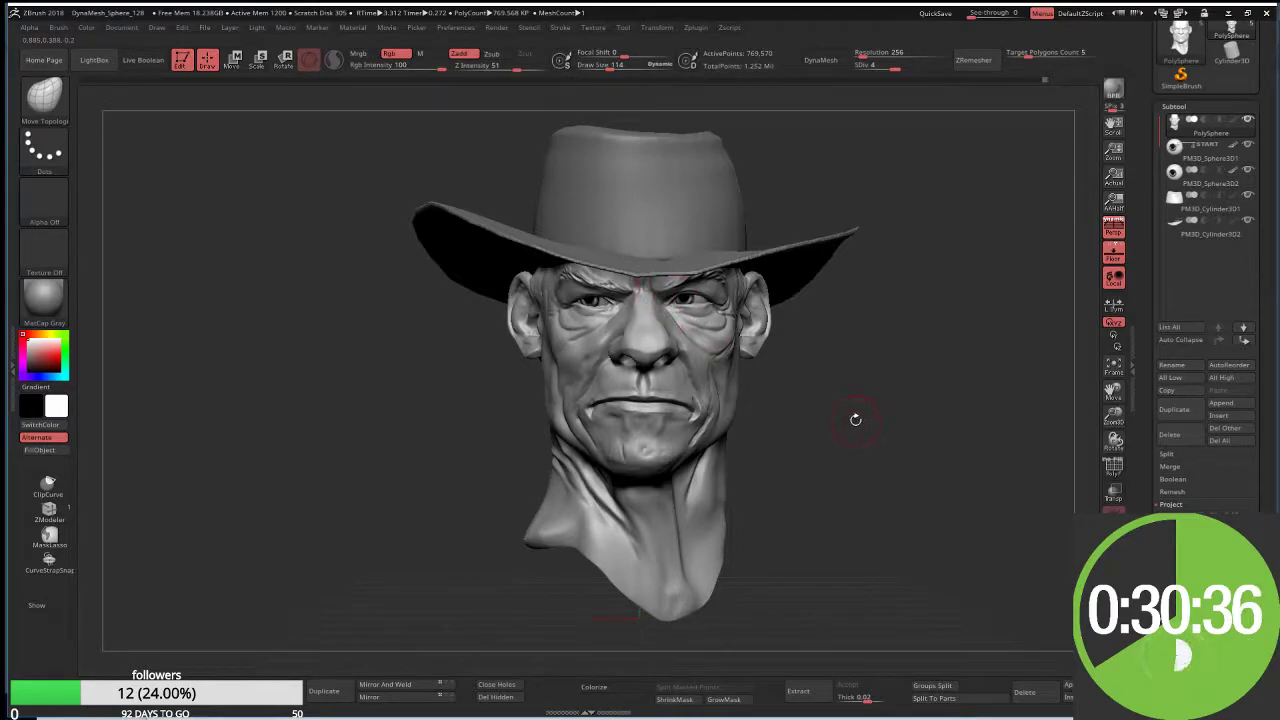
key("bracketright")
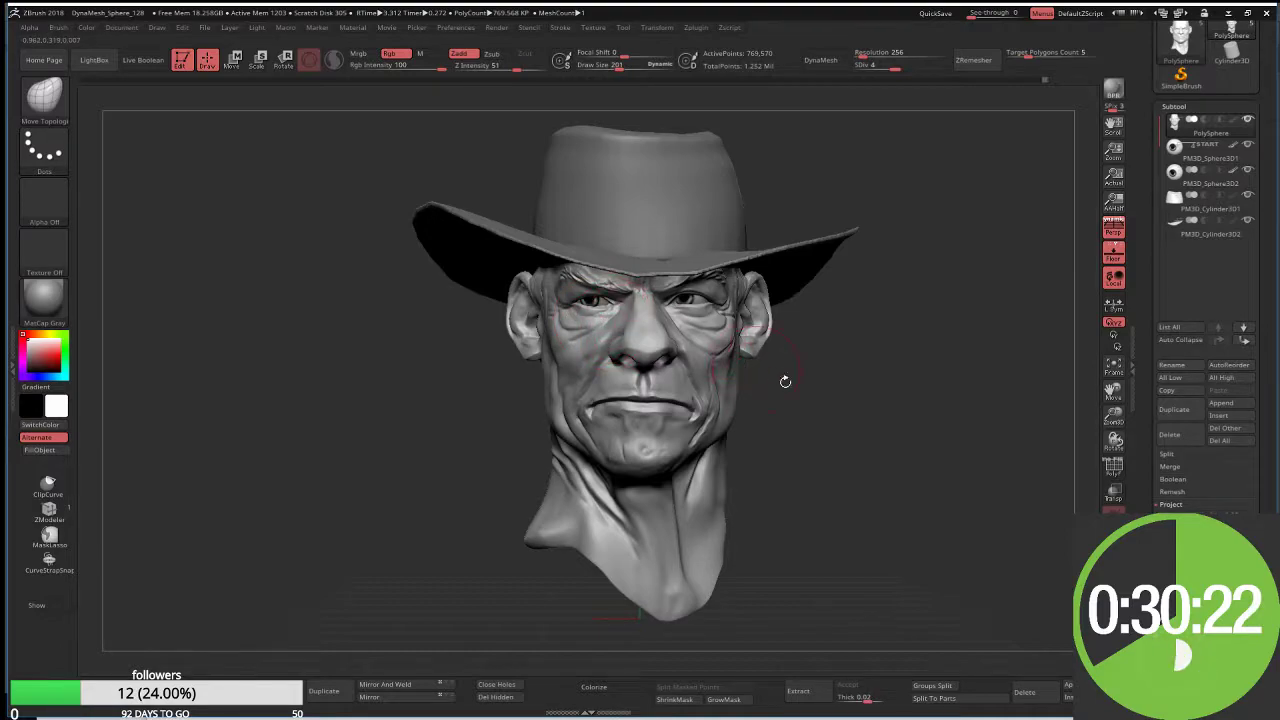
mouse_move(909, 409)
left_mouse_down()
mouse_move(851, 409)
mouse_move(1090, 430)
left_mouse_up()
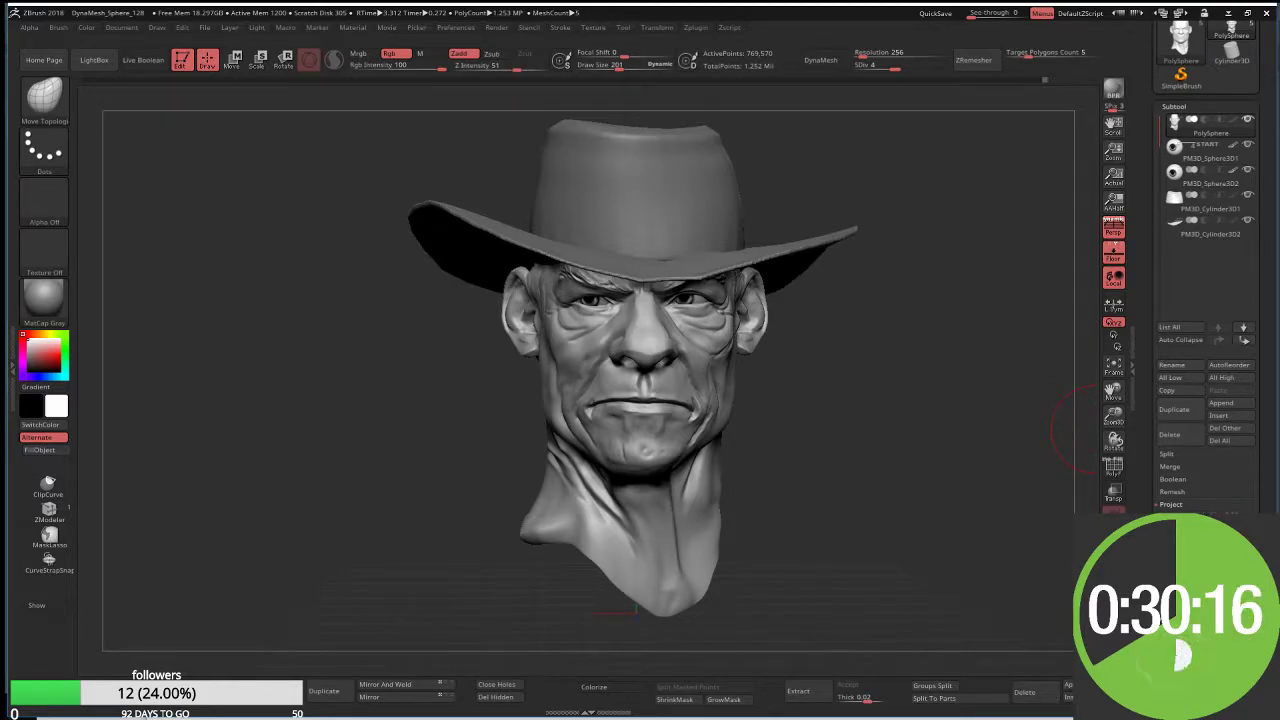
scroll(1137, 498, "down", 5)
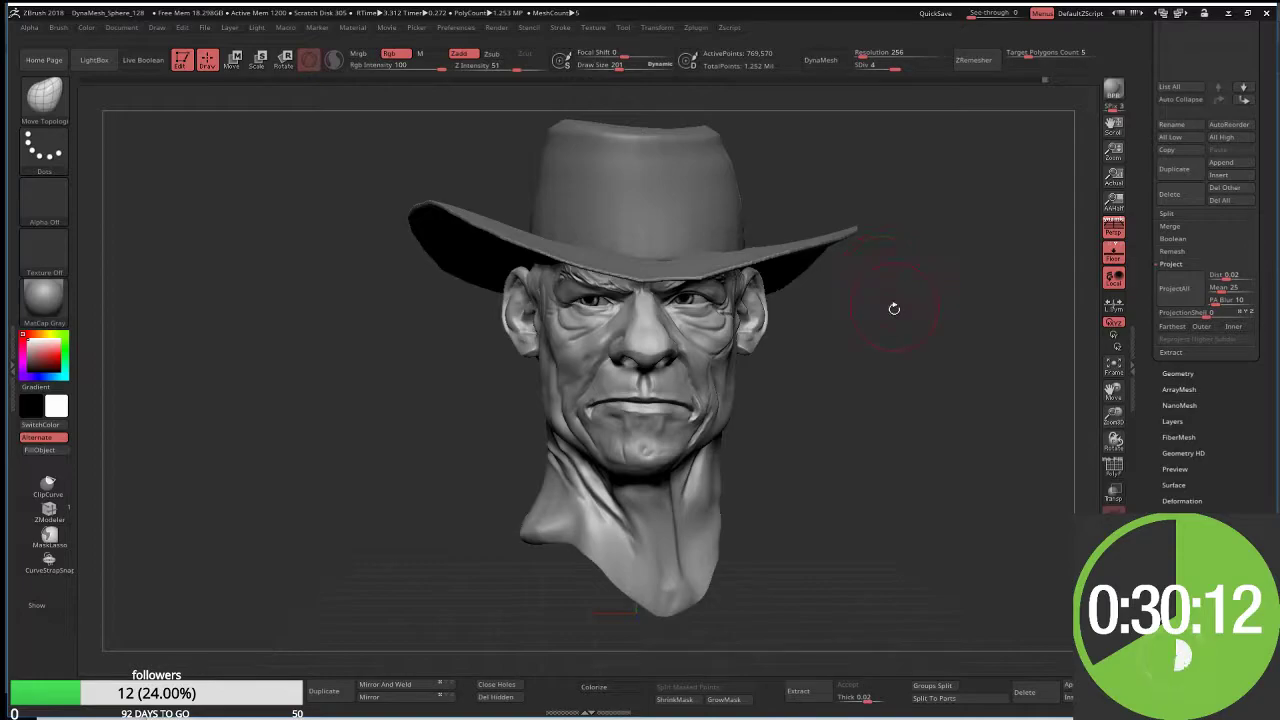
Step: Save the project as DynaMesh_Sphere_128.ZPR
key("ctrl")
key("ctrl+s")
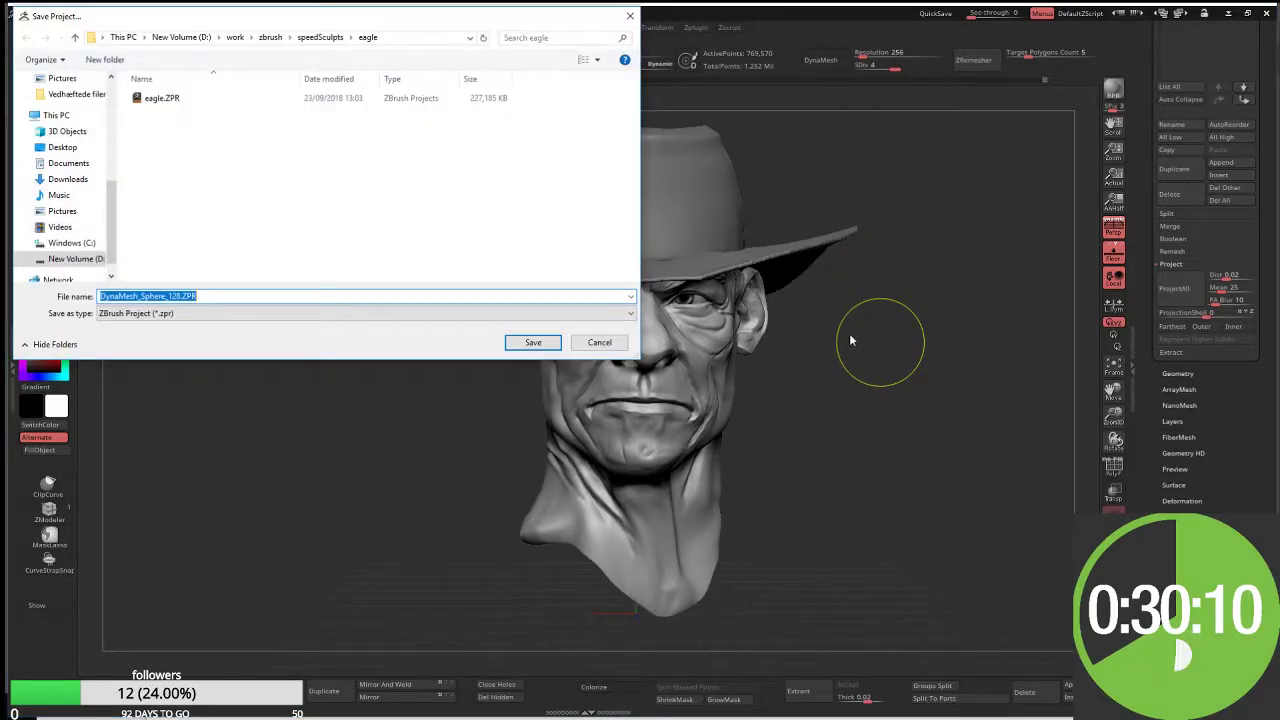
left_click(591, 340)
Step: Subdivide the head mesh to SDiv 5, about 3.08 million points
key("ctrl+d")
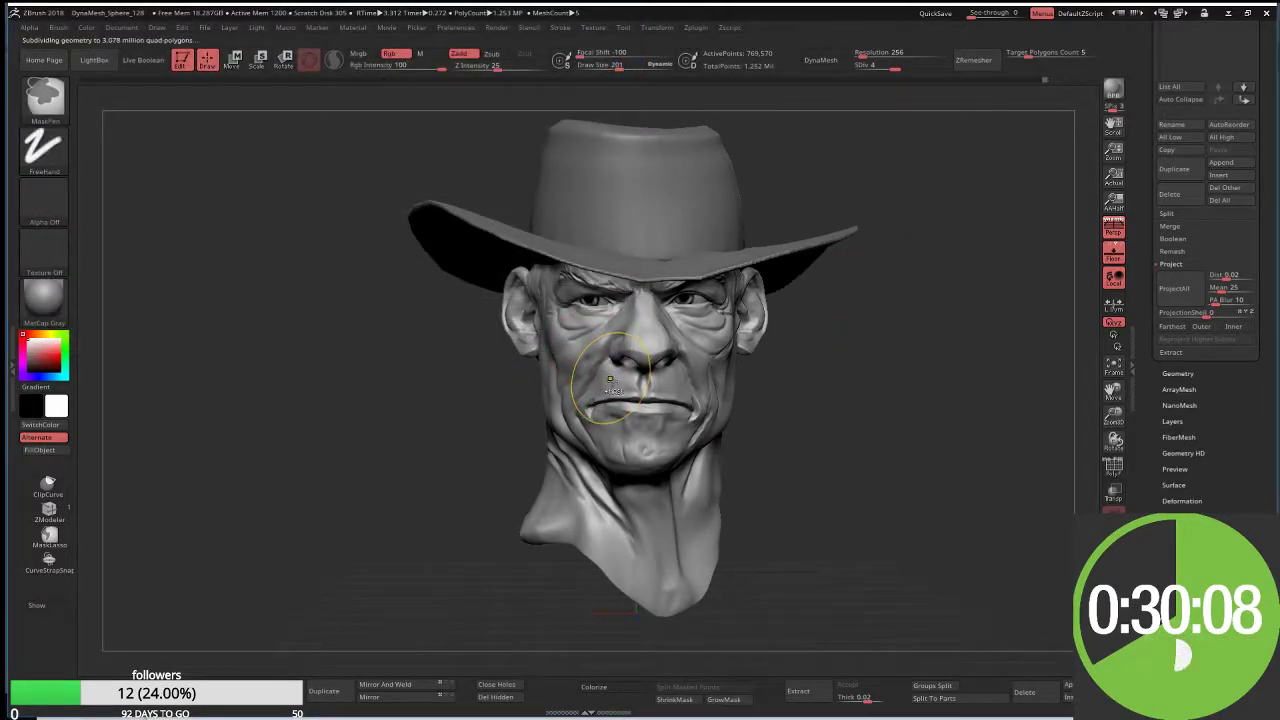
left_click_drag(843, 408, 831, 368)
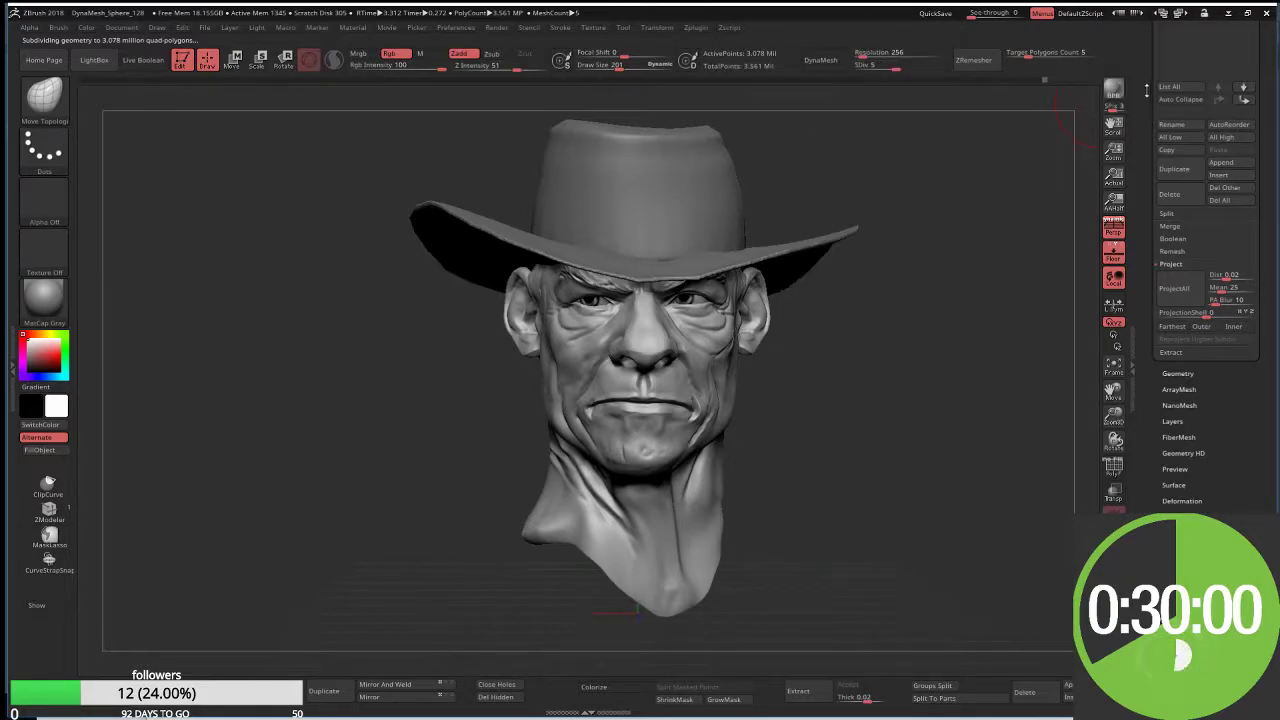
left_click_drag(1146, 90, 1145, 320)
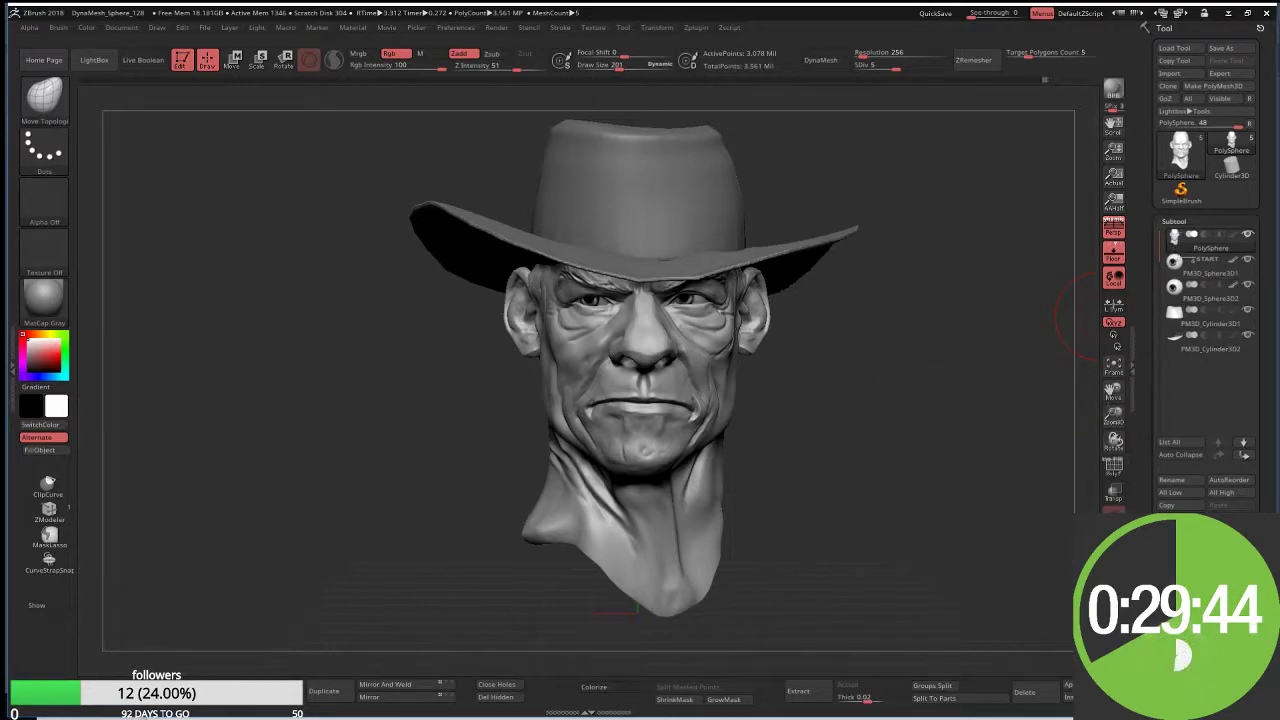
left_click_drag(1139, 466, 1154, 391)
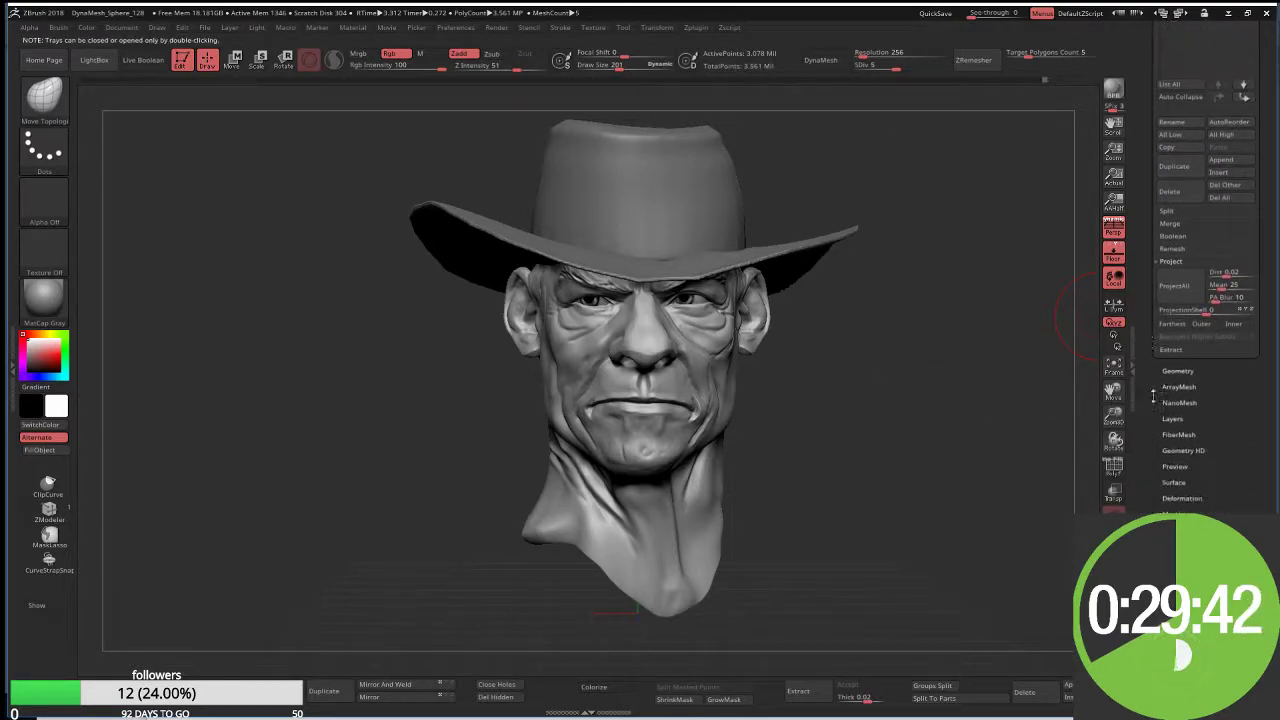
scroll(1152, 391, "down", 2)
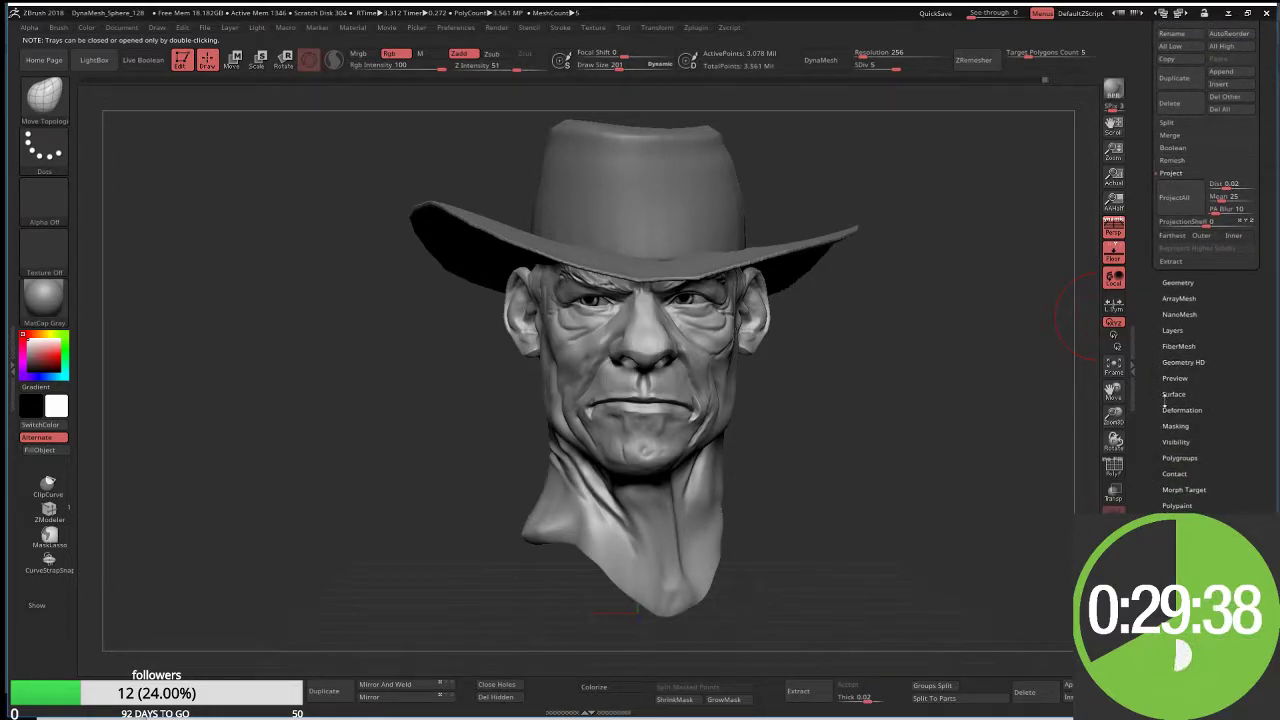
Step: Set up a subtle surface noise at scale about 144 with positive strength and apply it to the mesh
left_click(1174, 395)
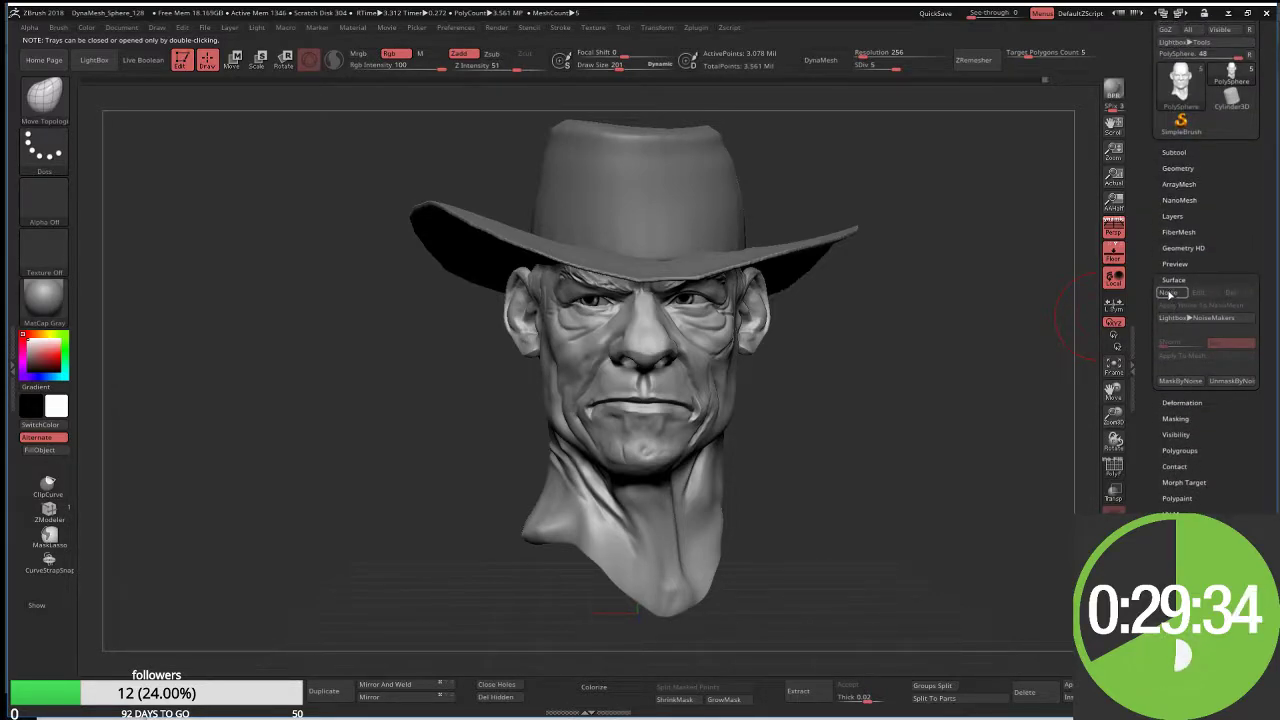
left_click(1169, 292)
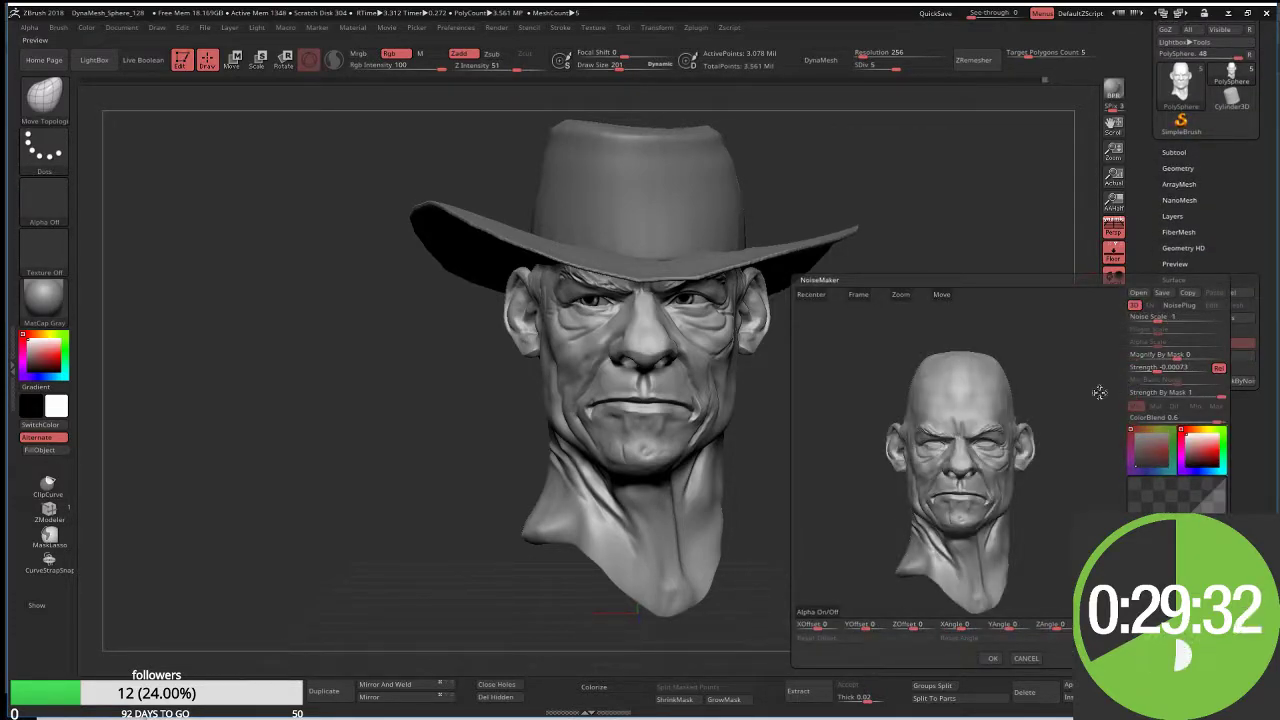
left_click_drag(993, 457, 1066, 500, "alt")
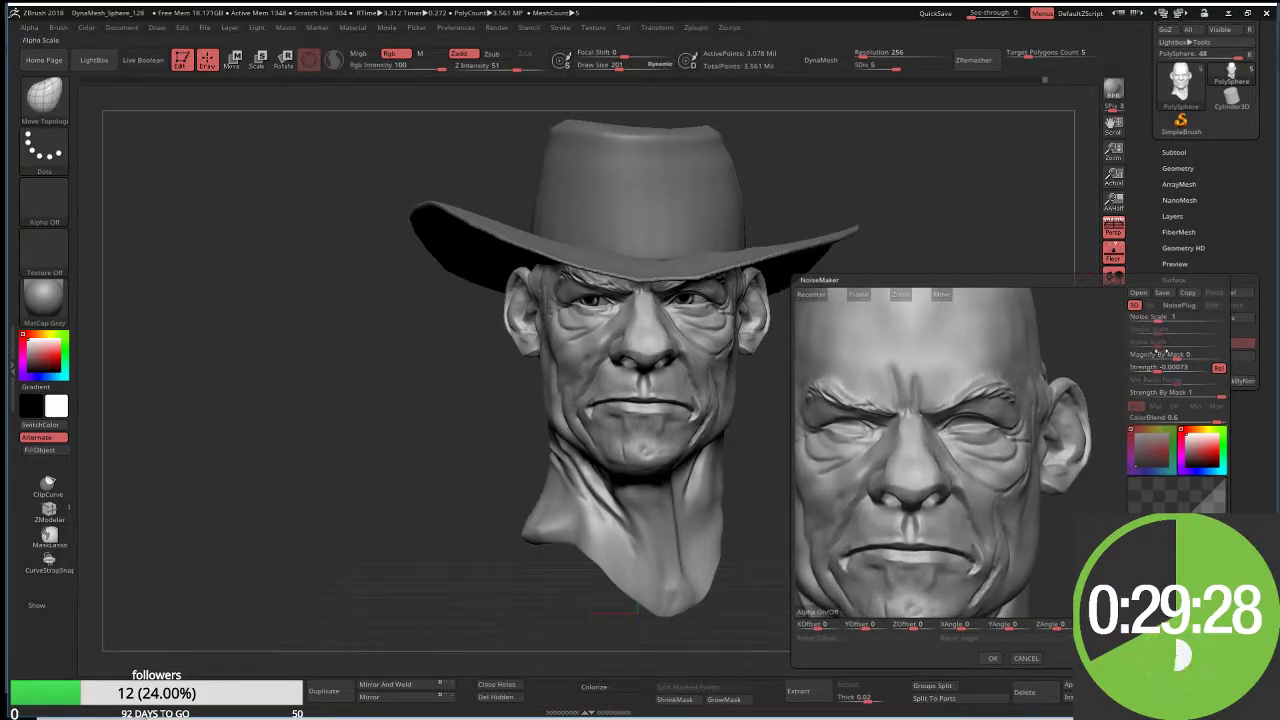
left_click(1158, 367)
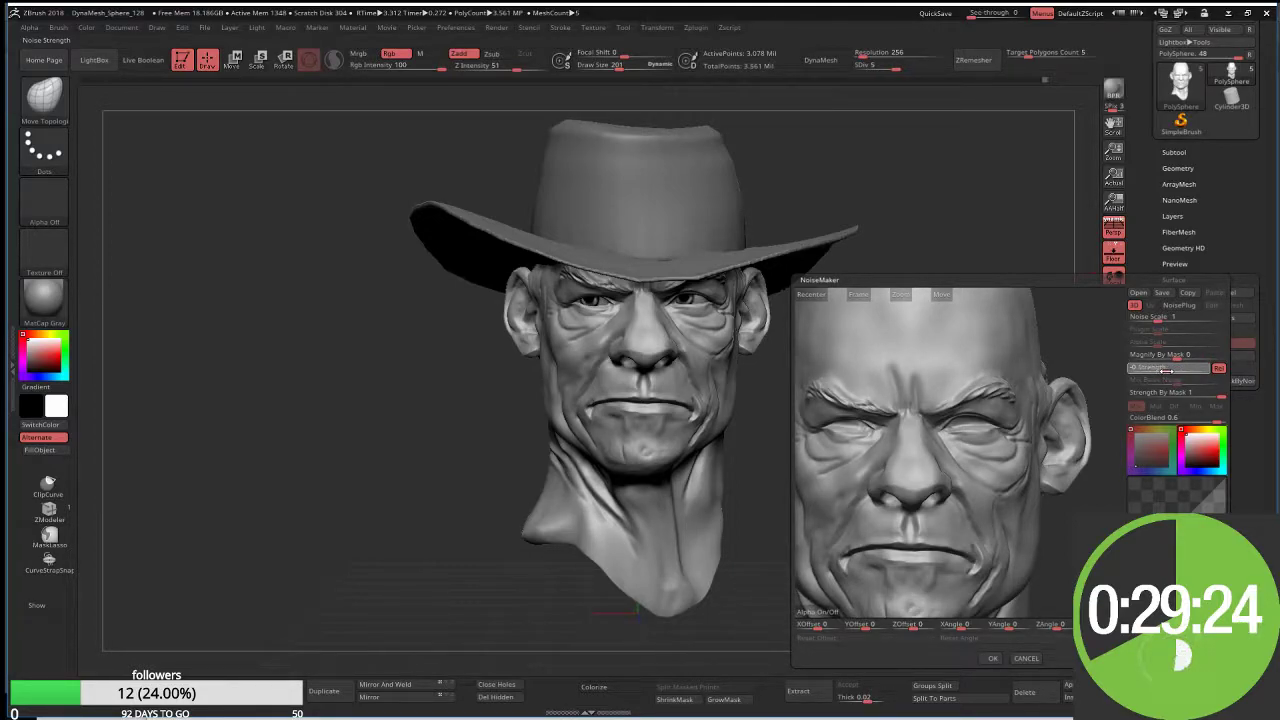
left_click_drag(1166, 370, 1172, 371)
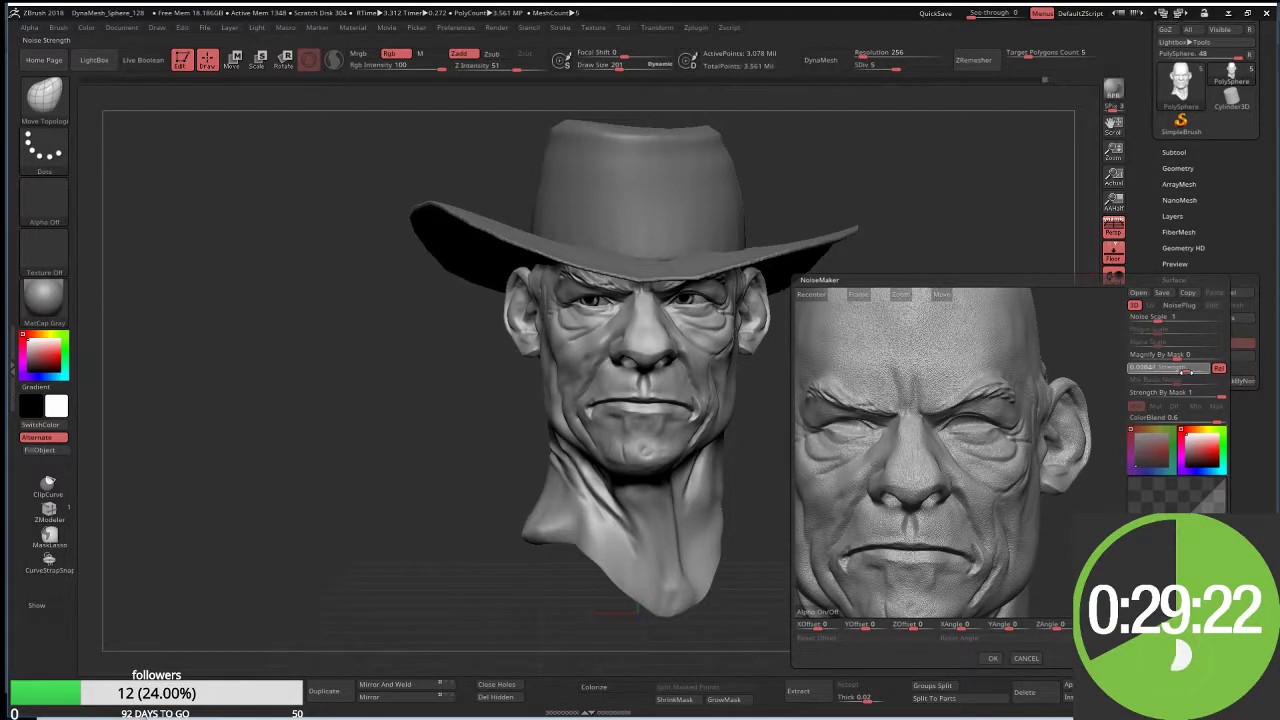
left_click(1163, 318)
left_click_drag(1157, 320, 1180, 321)
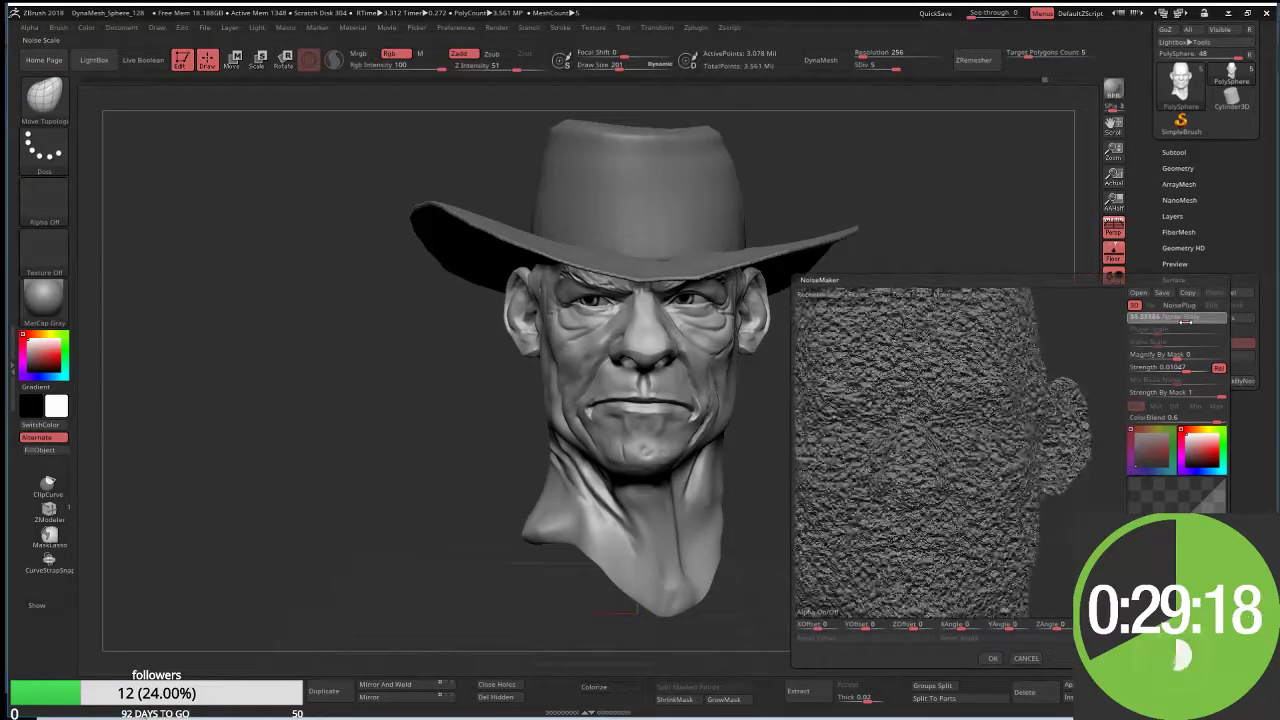
mouse_move(1180, 321)
left_mouse_down()
mouse_move(1198, 321)
mouse_move(1182, 368)
left_mouse_up()
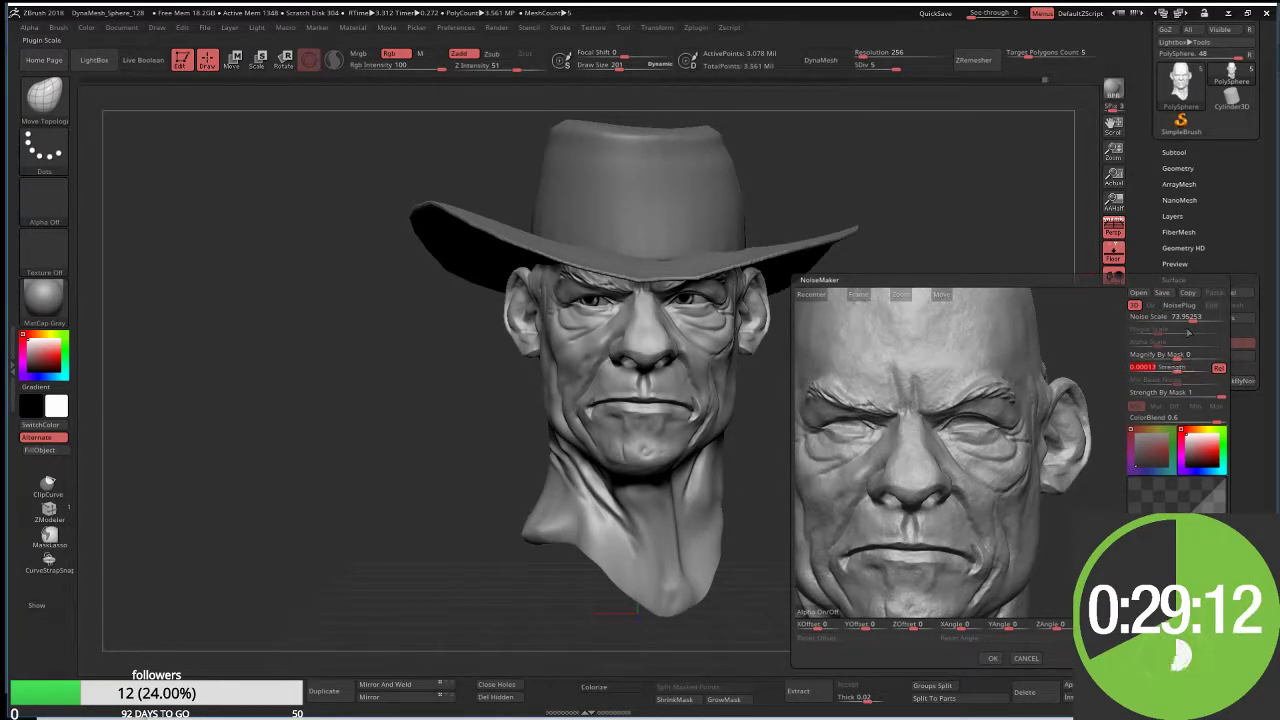
left_click_drag(1196, 321, 1202, 323)
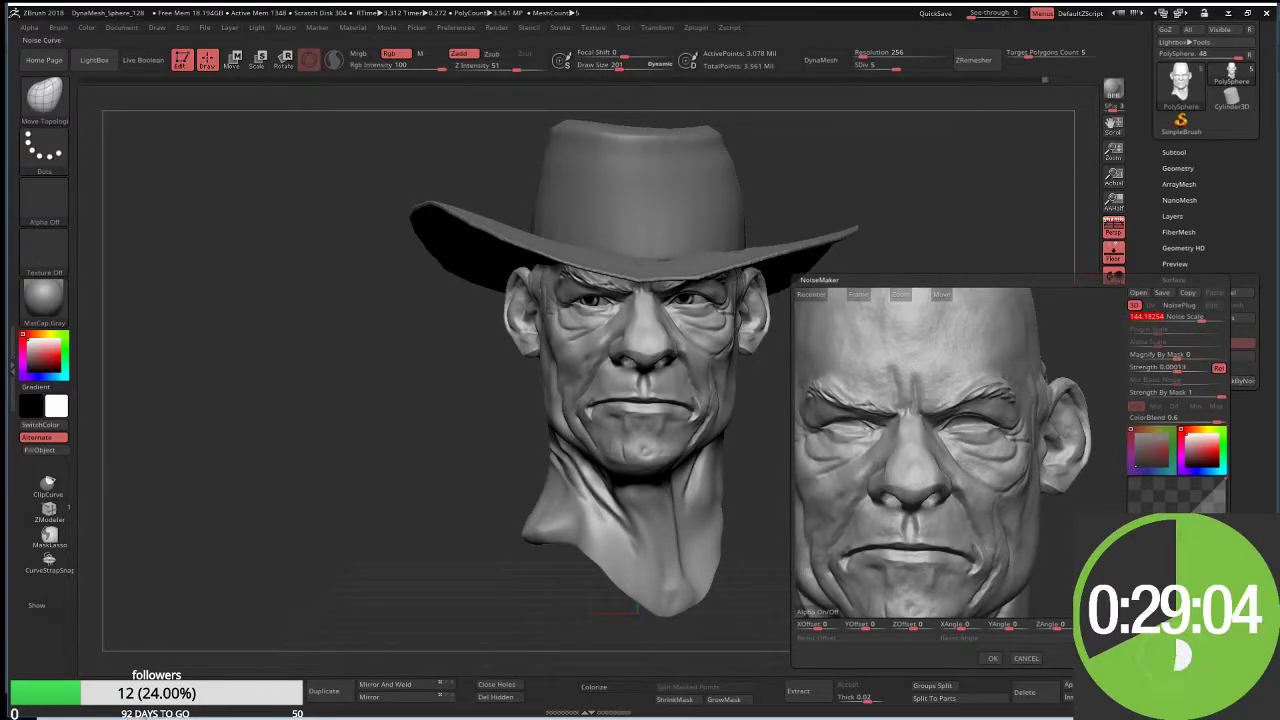
left_click(994, 659)
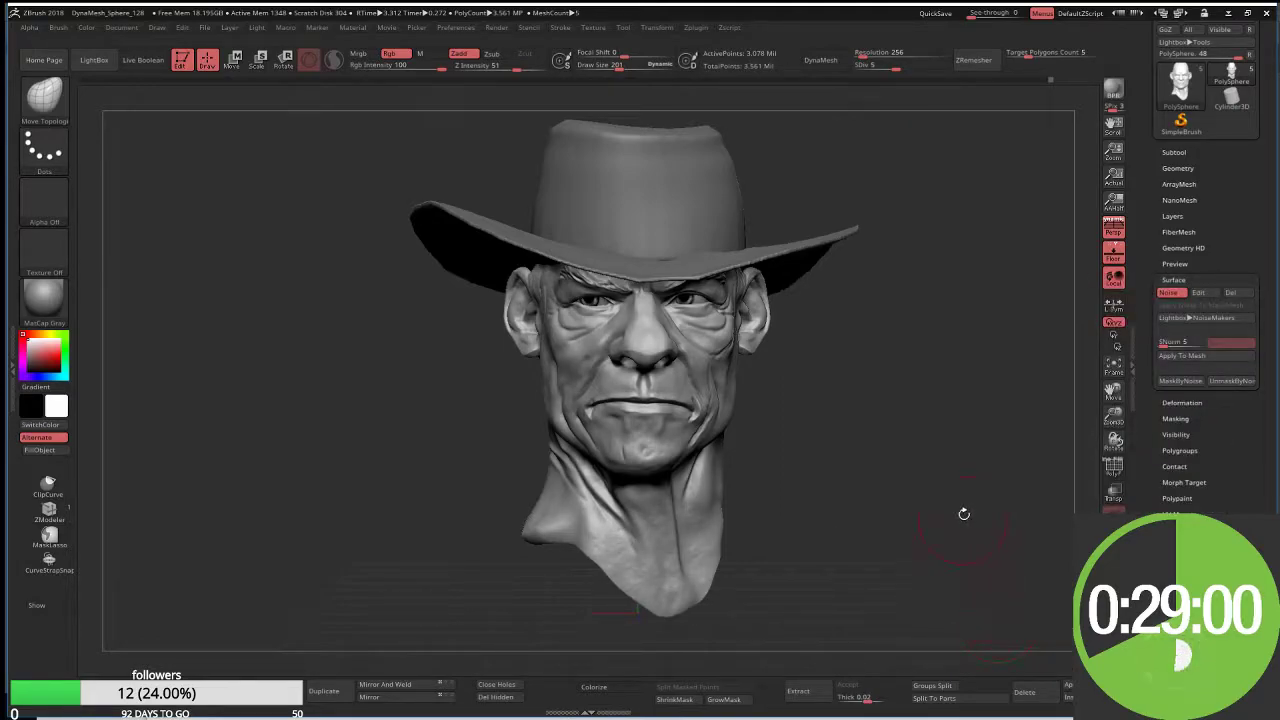
left_click(1181, 360)
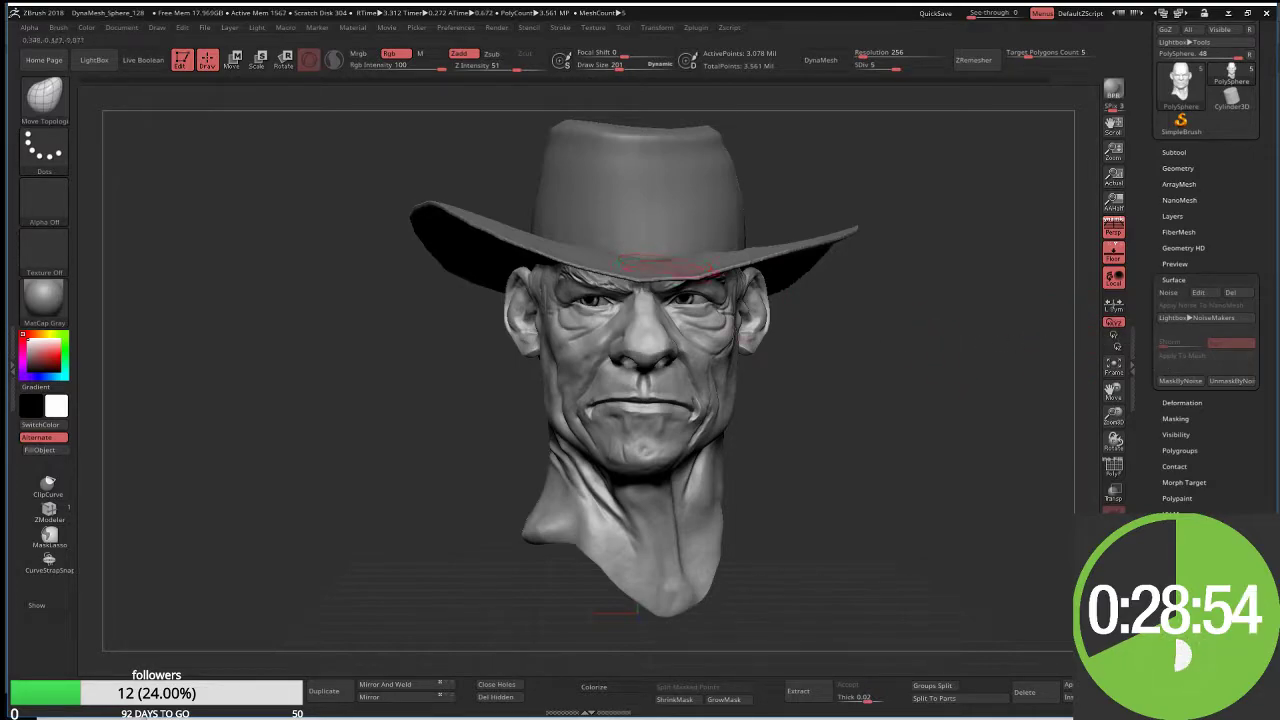
Step: Inspect the face's skin noise up close and cut the draw size from 201 to 81
right_click_drag(806, 354, 714, 219, "ctrl")
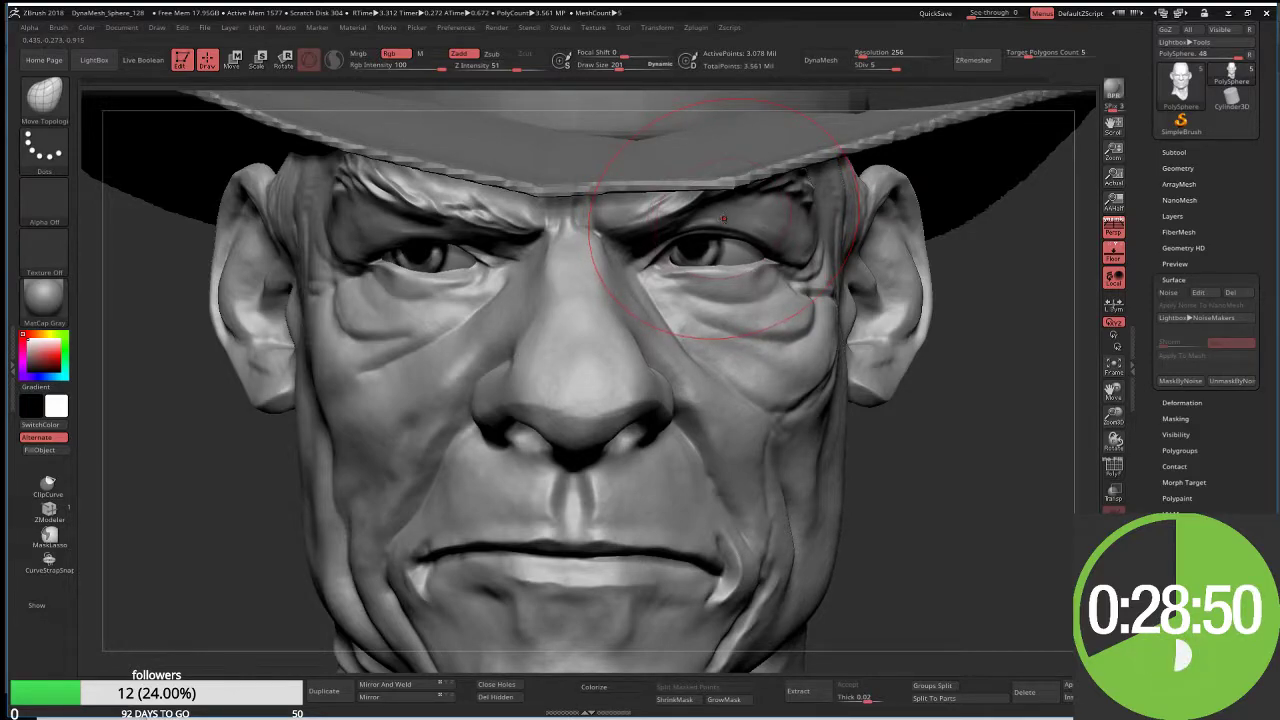
key("s")
mouse_move(732, 219)
left_mouse_down()
mouse_move(714, 222)
mouse_move(737, 231)
left_mouse_up()
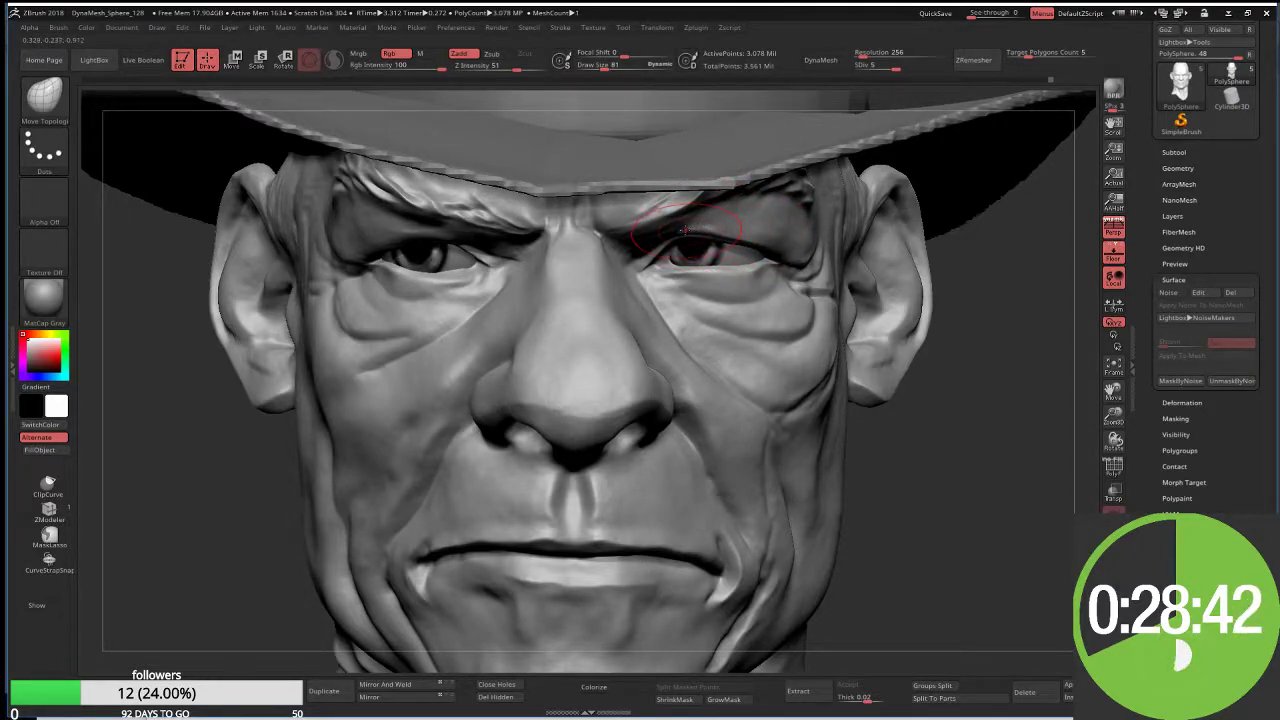
right_click_drag(705, 243, 572, 278)
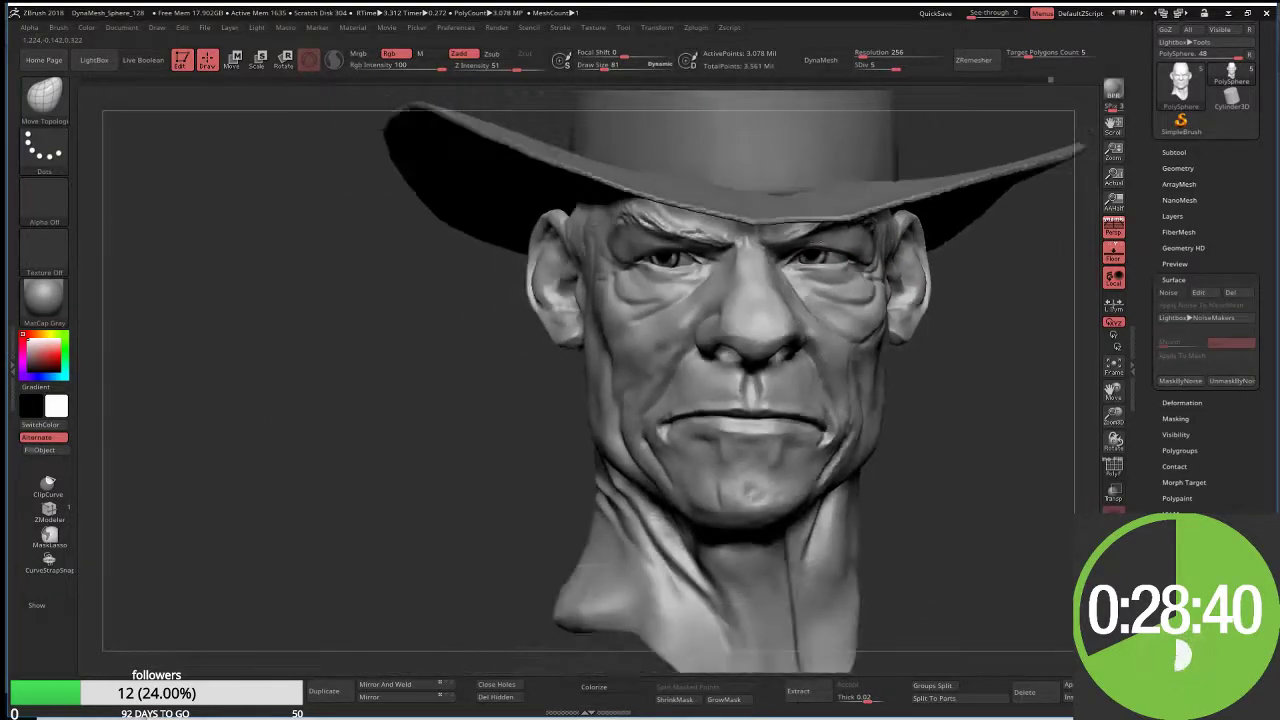
right_click_drag(466, 366, 472, 364)
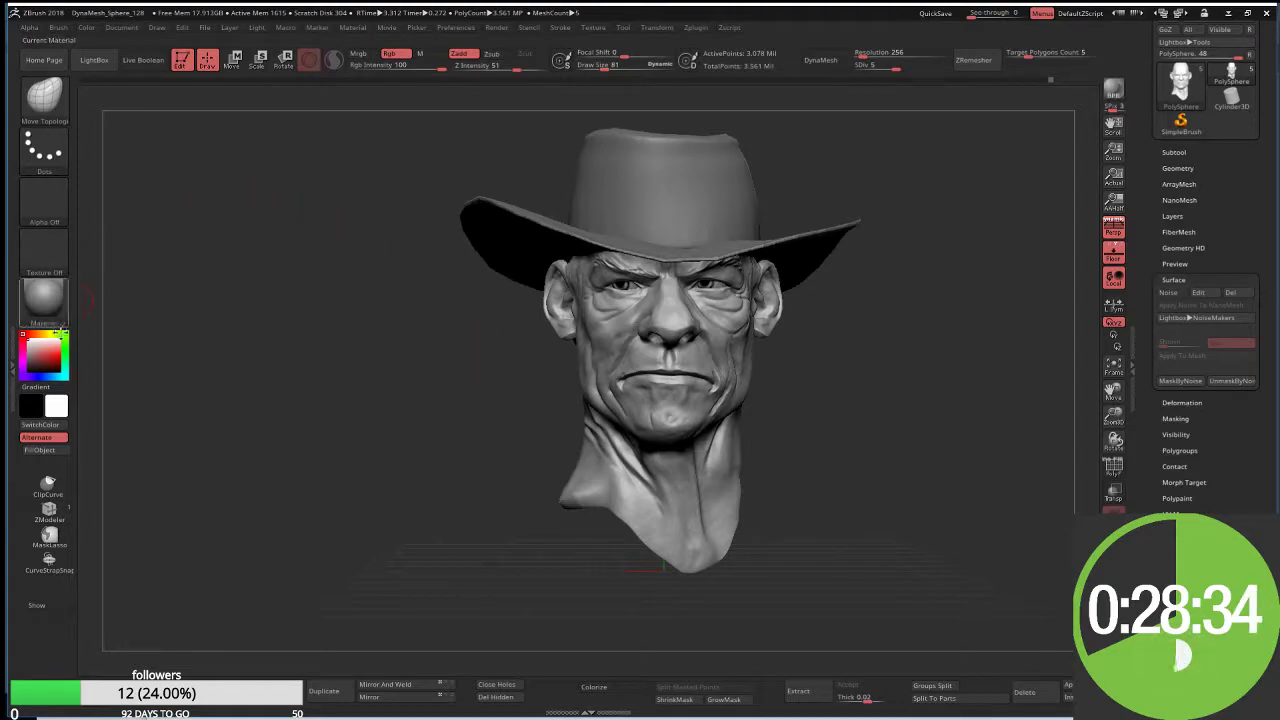
Step: Set up the Standard brush with the Color Spray stroke and Alpha 23
left_click(44, 96)
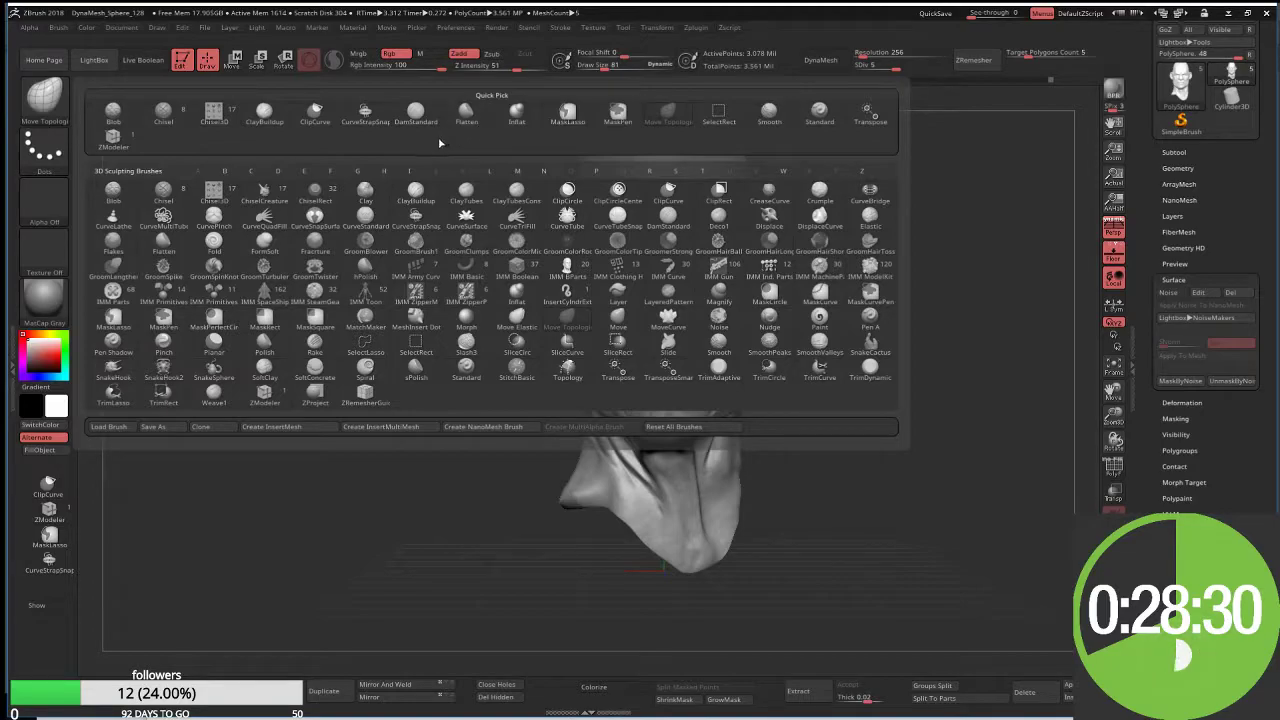
left_click(820, 118)
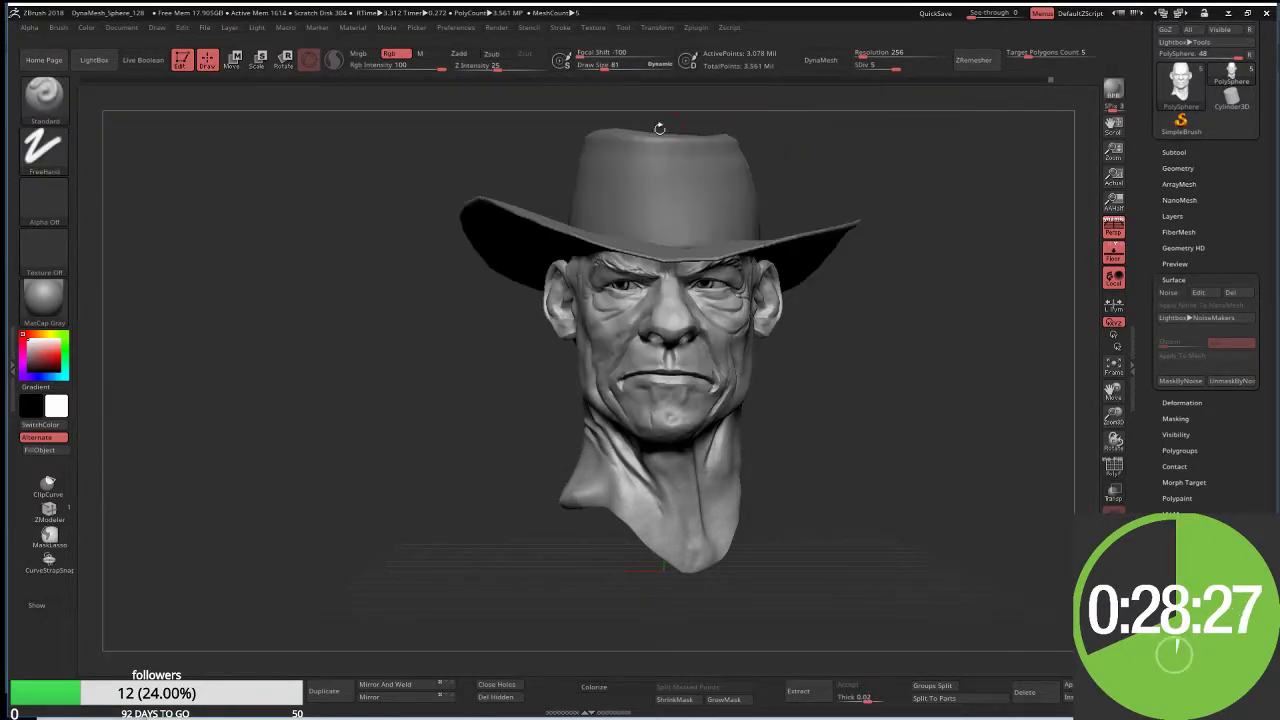
left_click(43, 150)
left_click(263, 164)
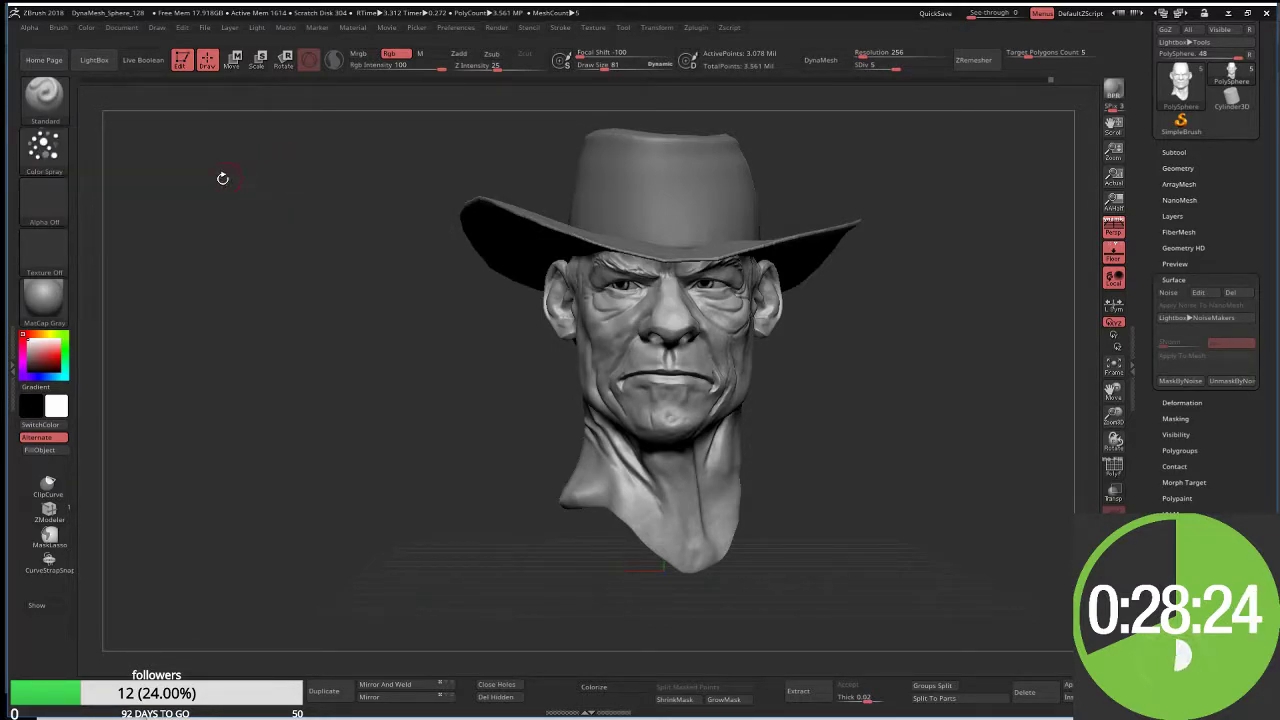
left_click(43, 205)
left_click(263, 214)
left_click_drag(230, 260, 172, 284)
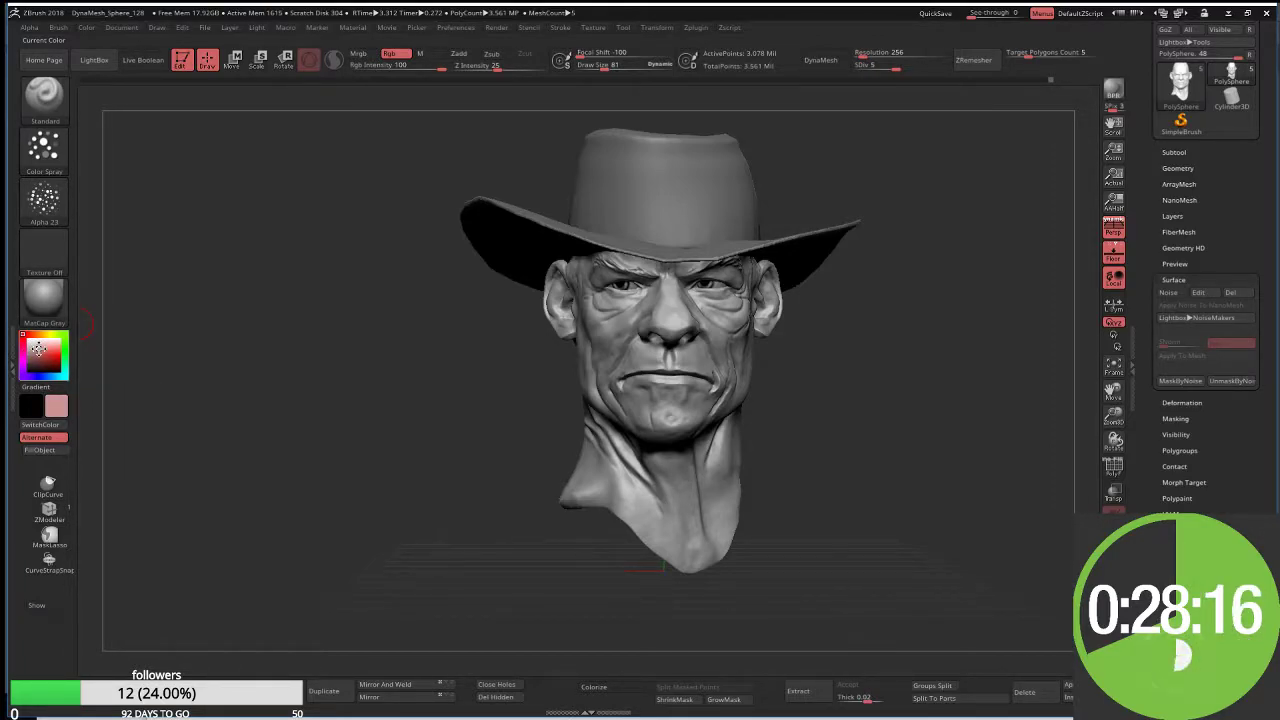
Step: Pick a tan skin colour (RGB 194, 150, 126) and apply the SkinShade4 material
left_click(37, 347)
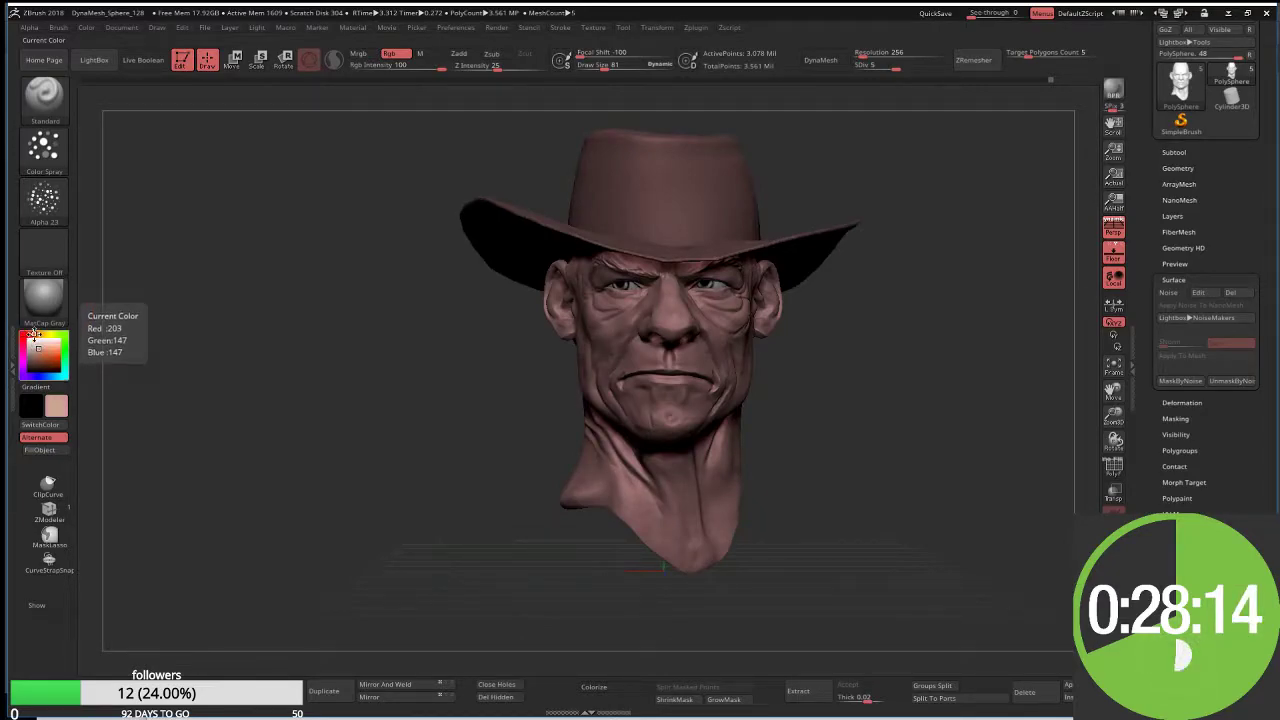
left_click(38, 338)
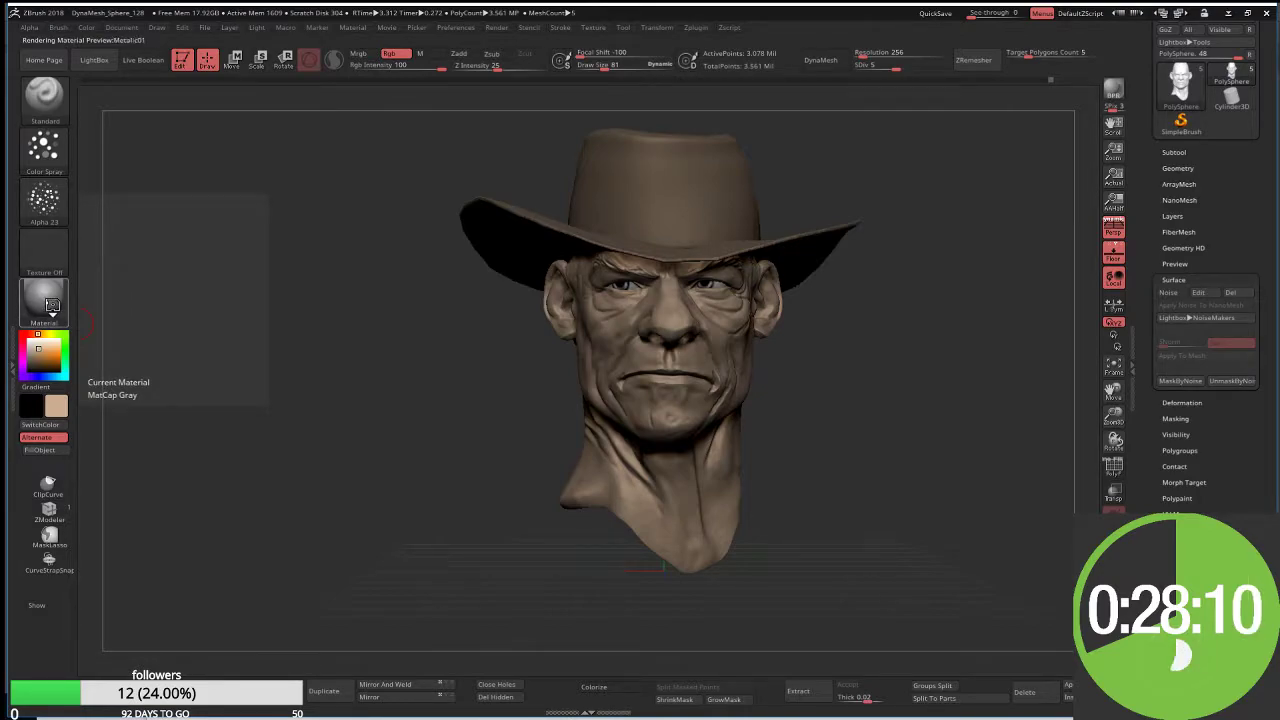
left_click(52, 305)
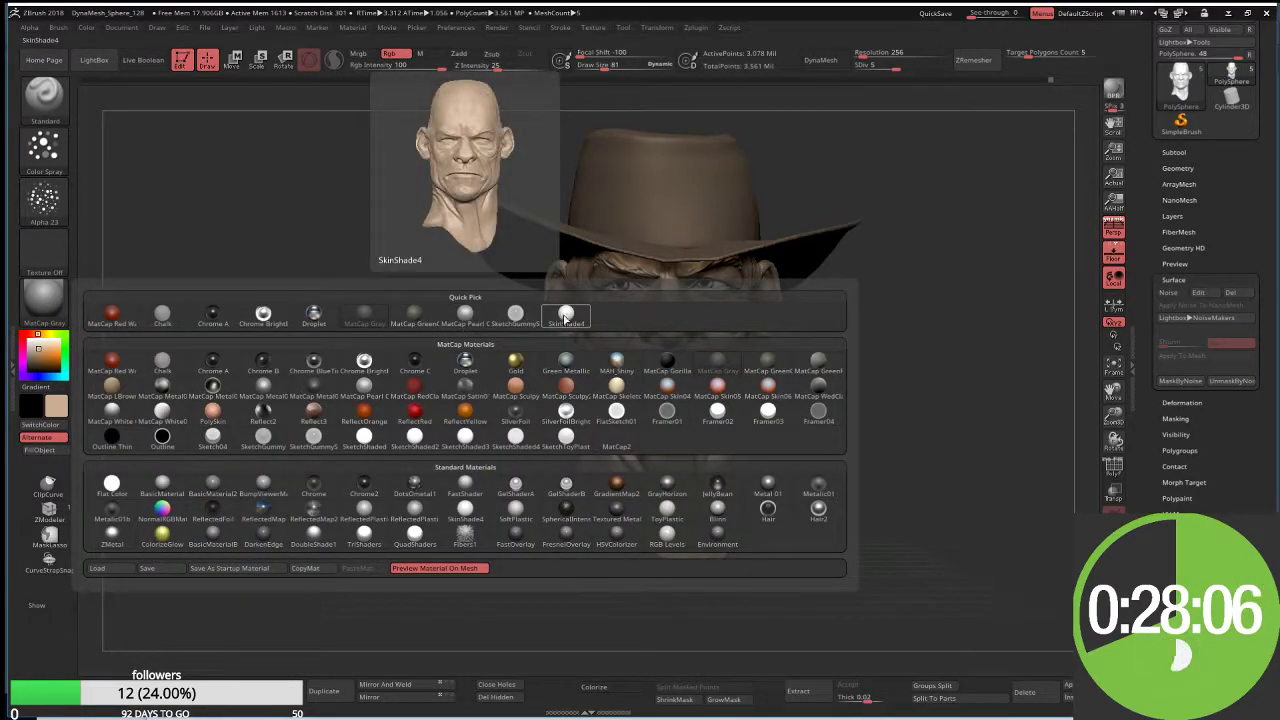
left_click(566, 316)
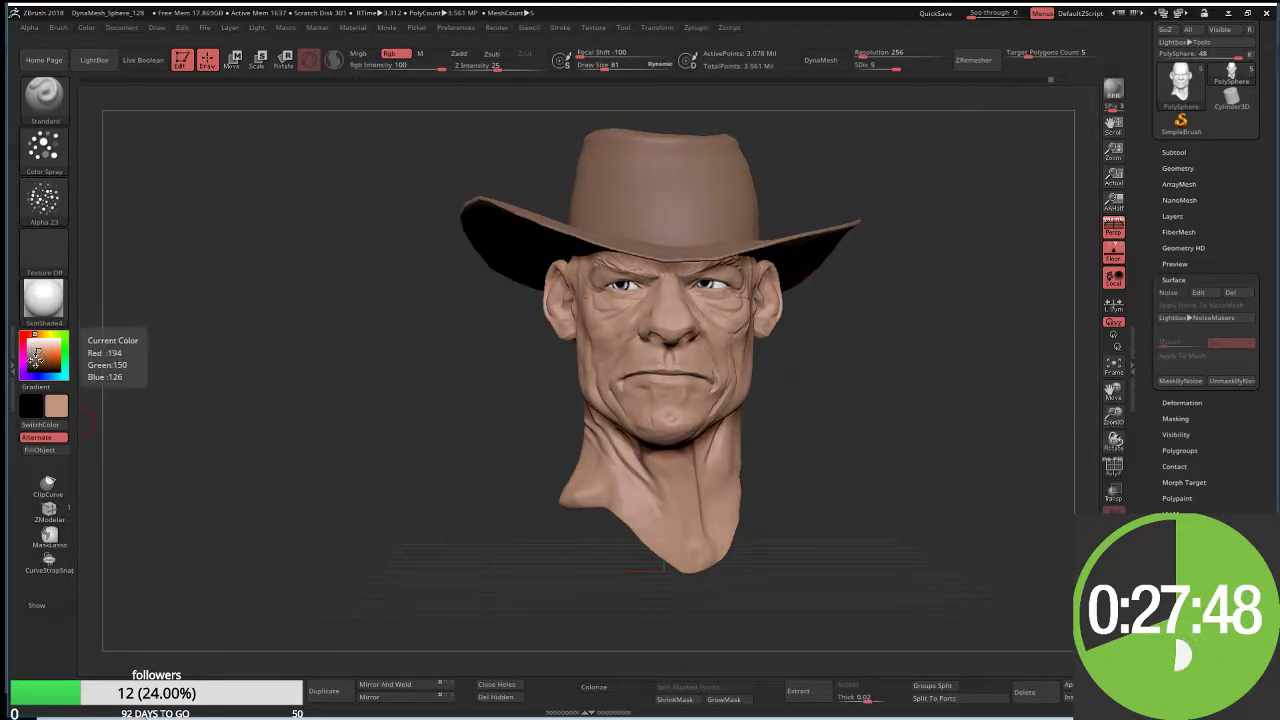
Step: Fill the head with a greyish-pink skin polypaint and select the PM3D_Cylinder3D1 hat subtool
left_click(34, 349)
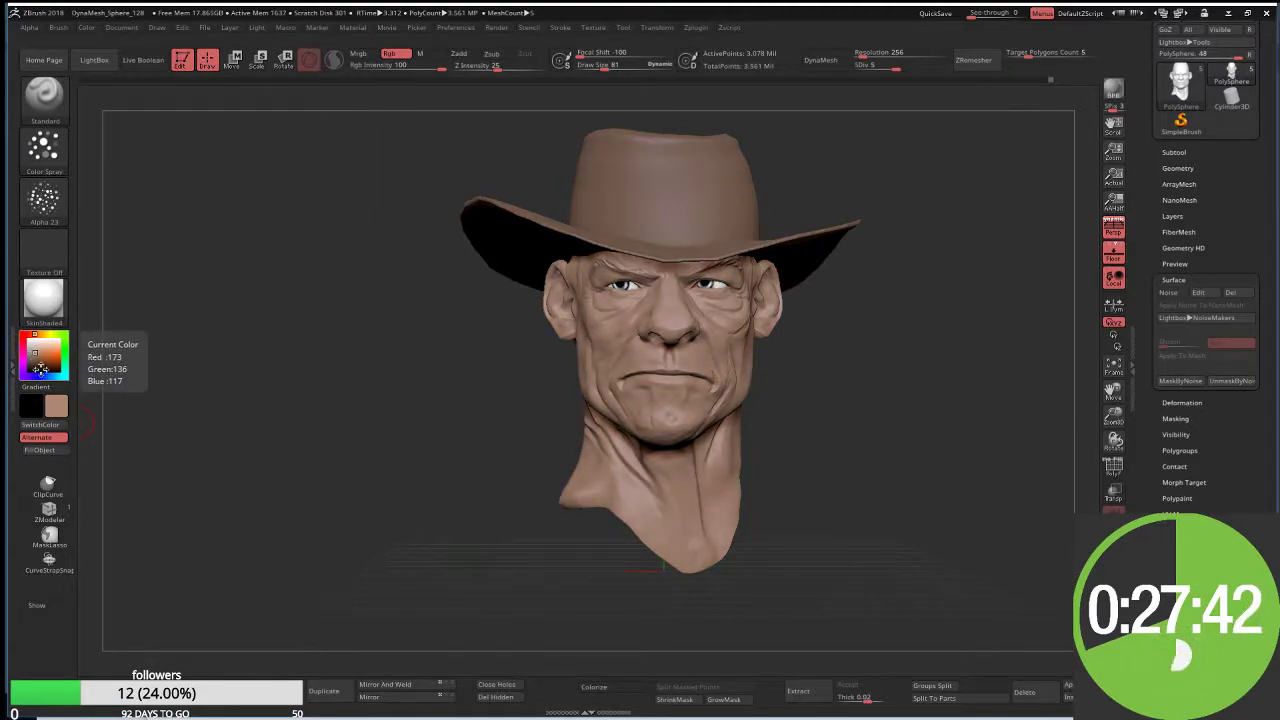
left_click(42, 452)
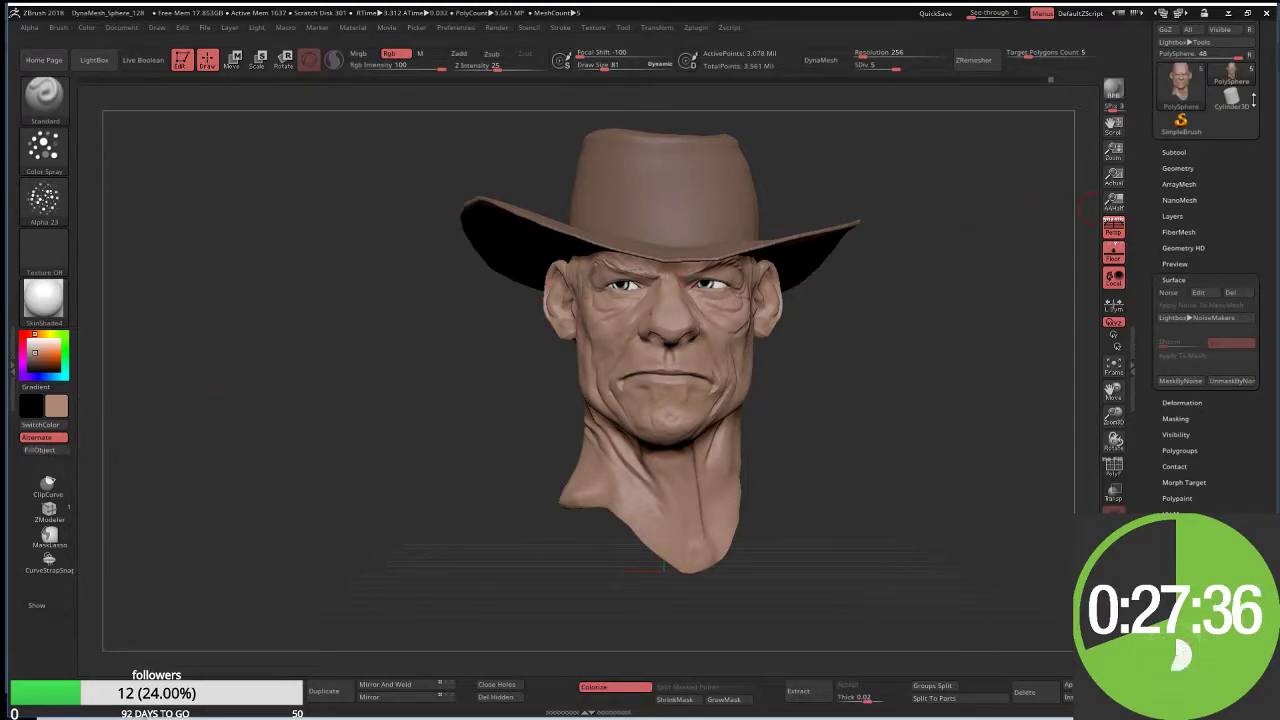
left_click(1173, 151)
mouse_move(1205, 253)
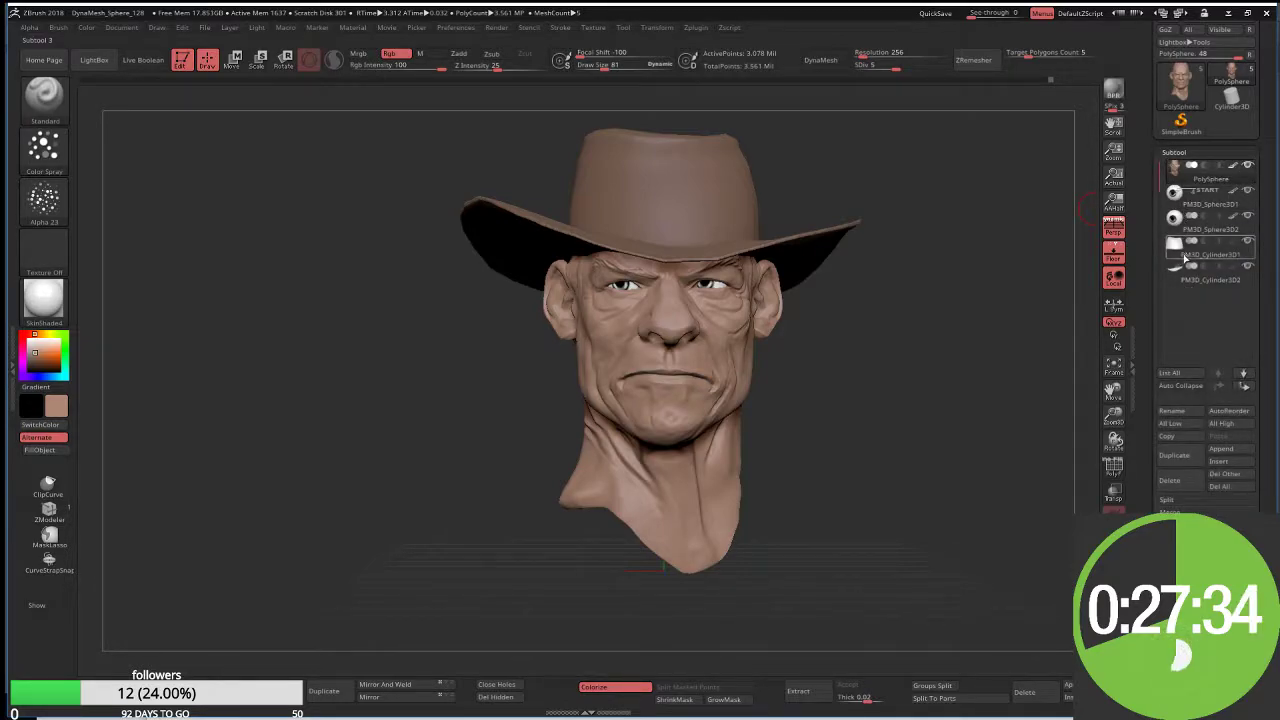
left_click(1173, 253)
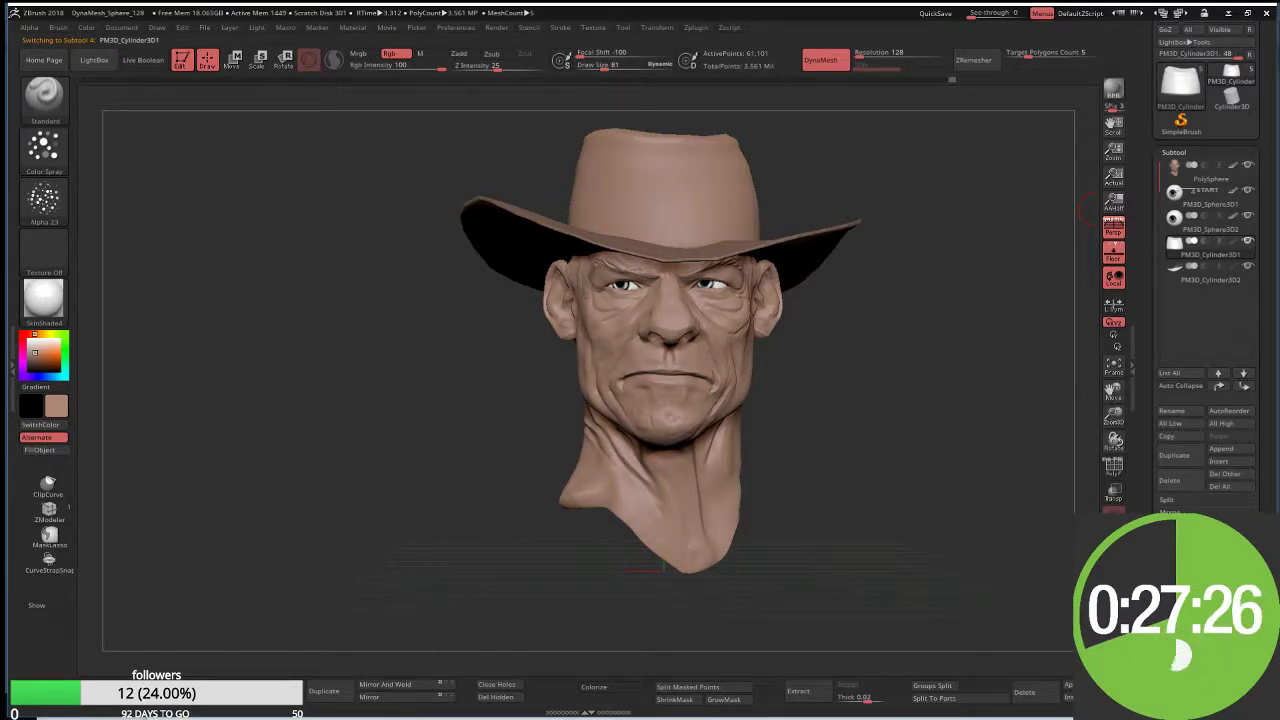
Step: Merge the hat subtool down and apply the MatCap GreenRoma material with colour painting on
left_click(1248, 600)
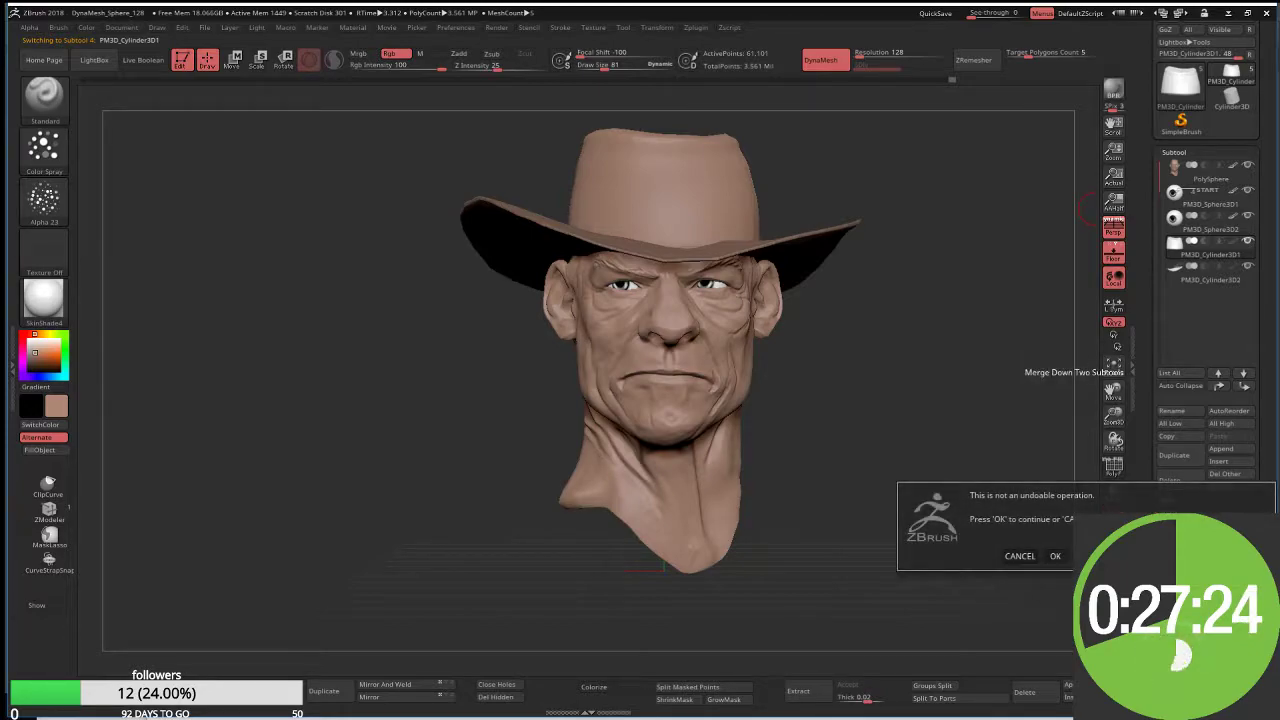
left_click(1054, 556)
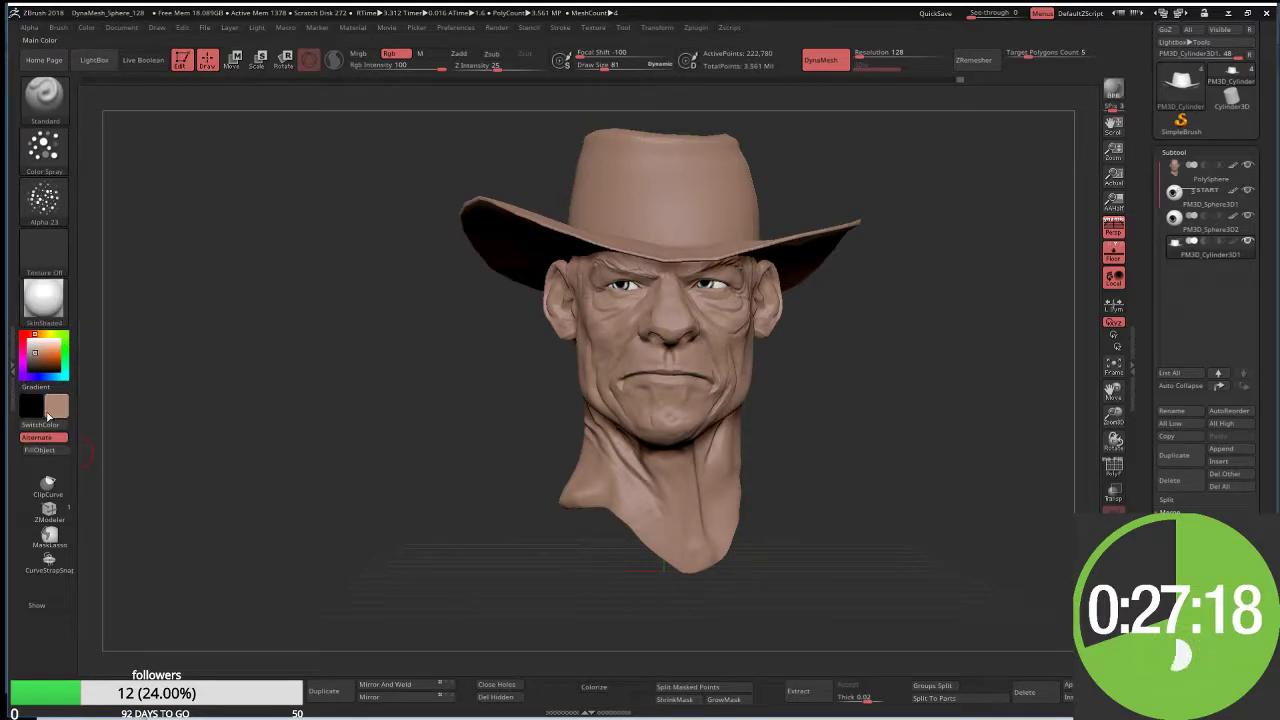
left_click(358, 53)
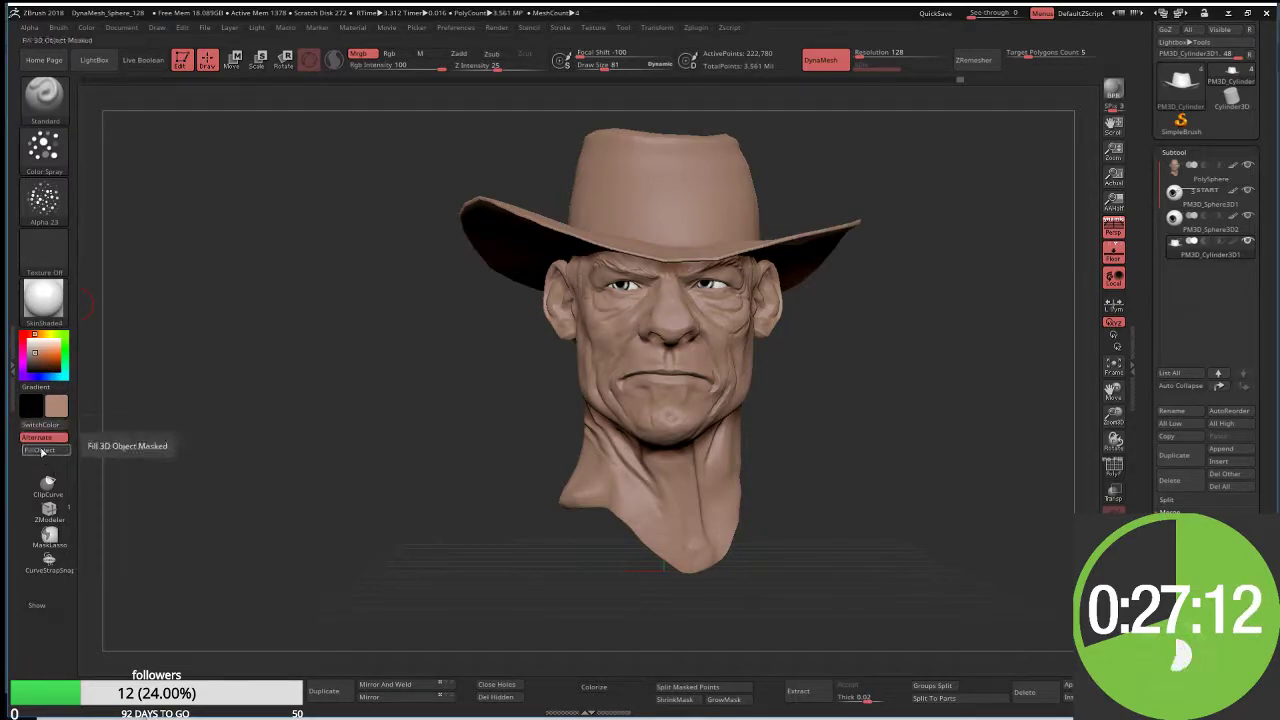
left_click(43, 297)
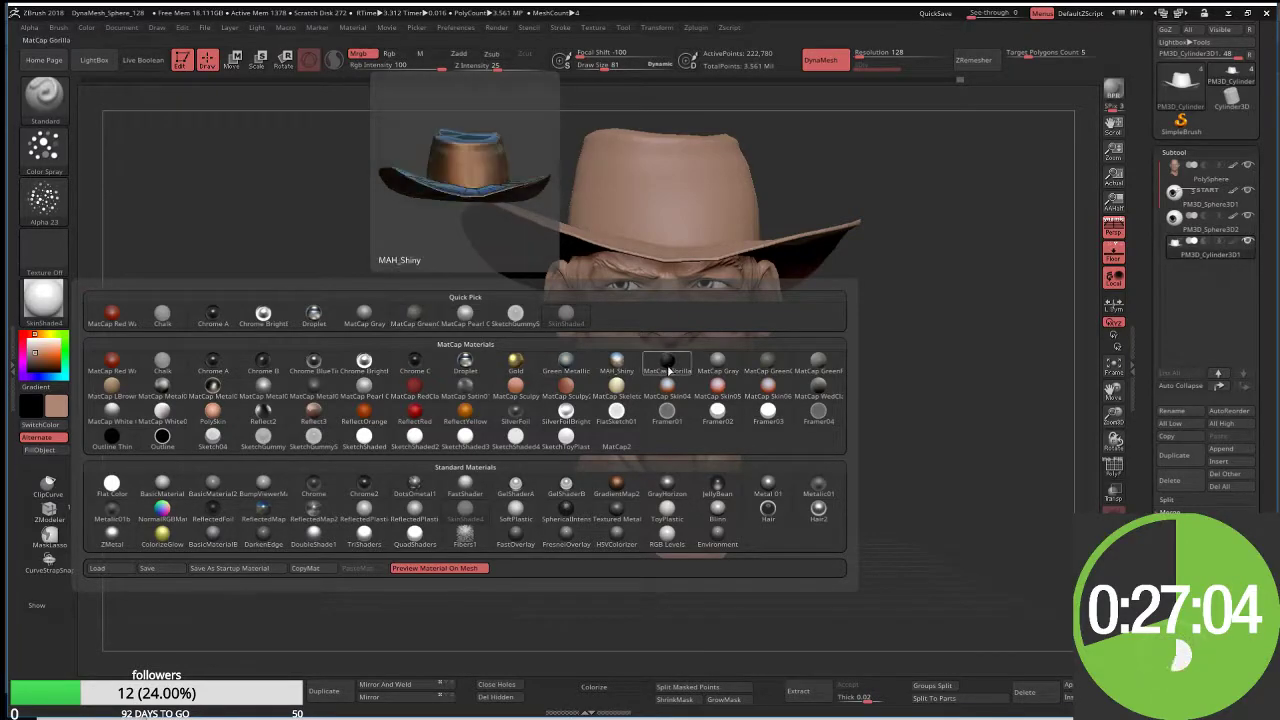
left_click(828, 371)
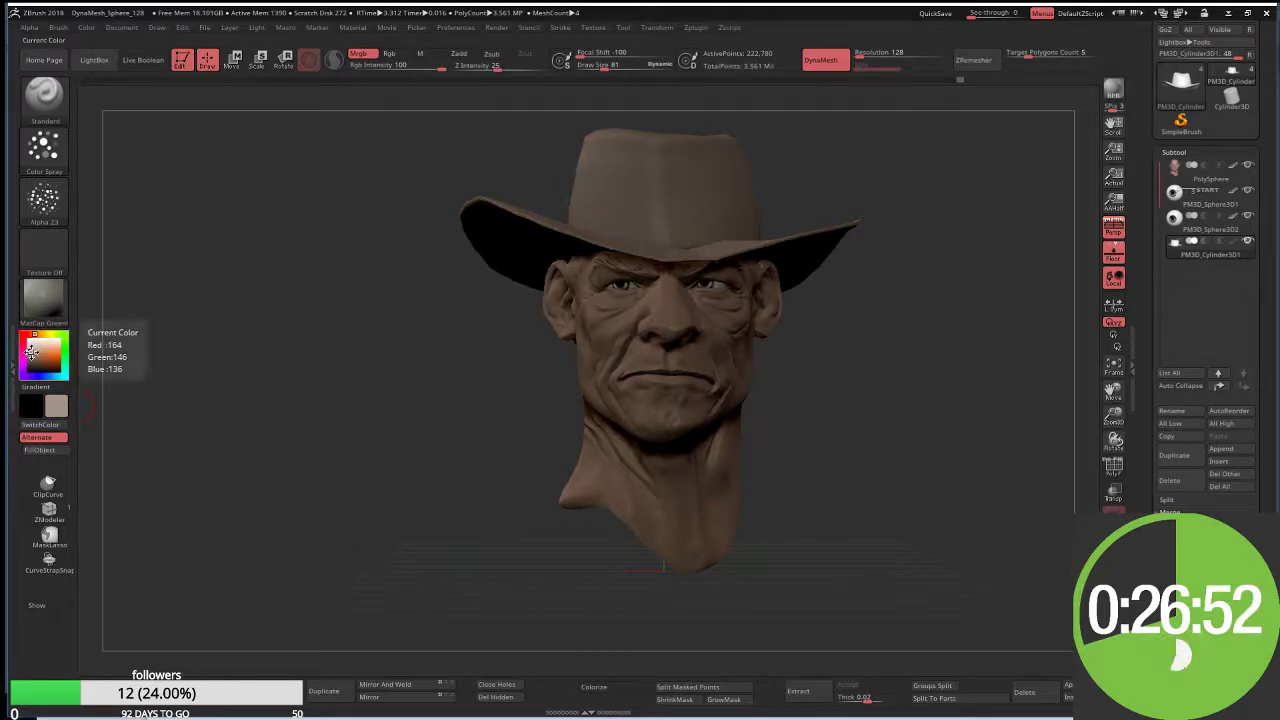
Step: Fill the hat with deep dark brown (RGB 81, 67, 59) and reselect the PolySphere head
left_click(33, 356)
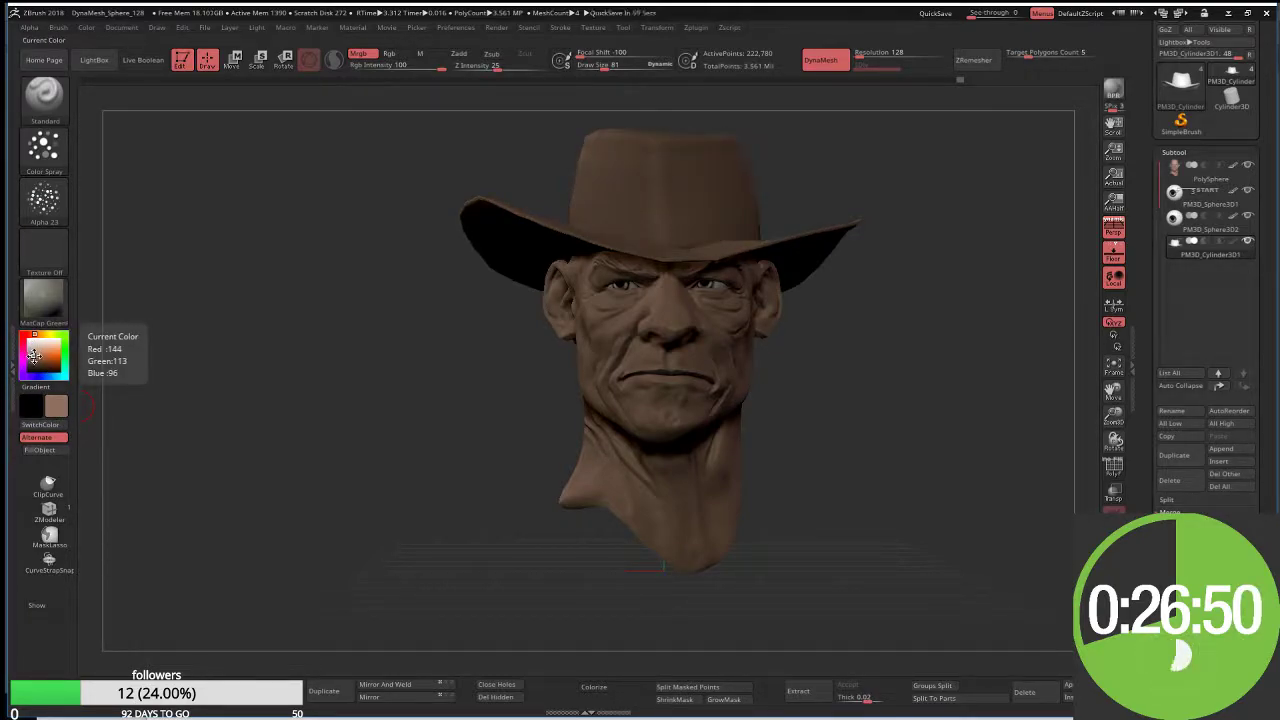
left_click(38, 360)
left_click(34, 362)
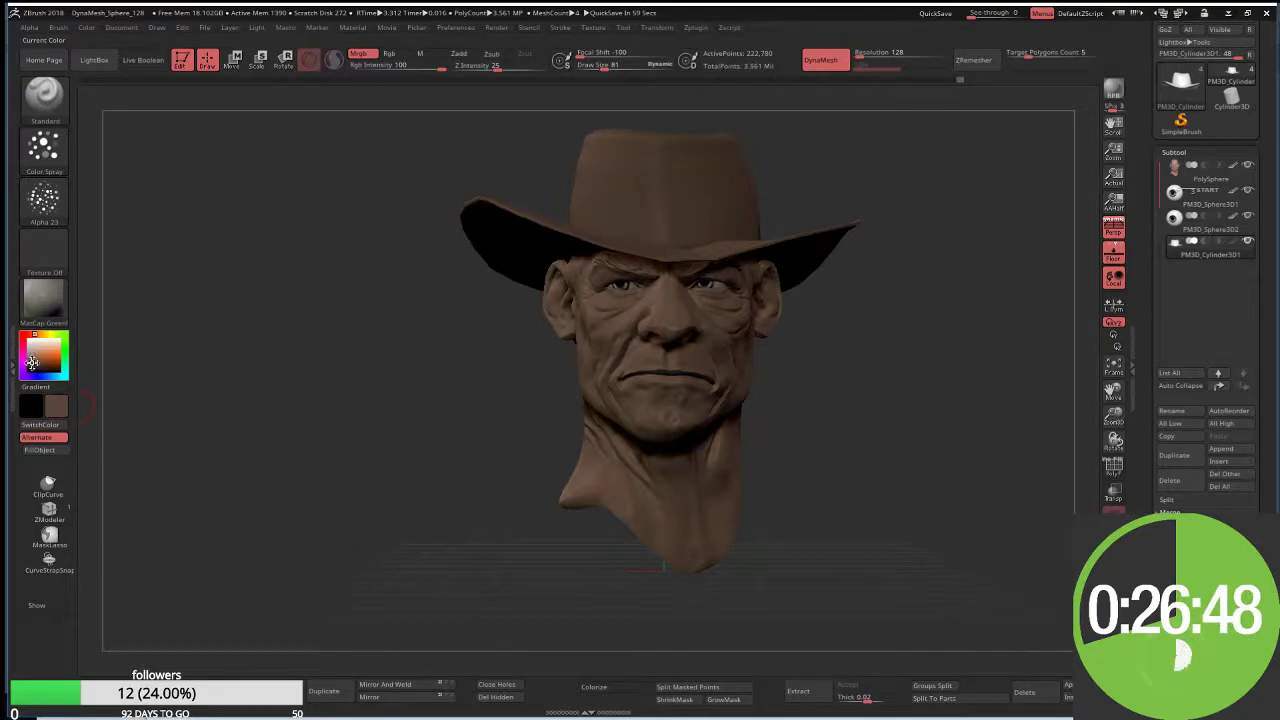
left_click(32, 362)
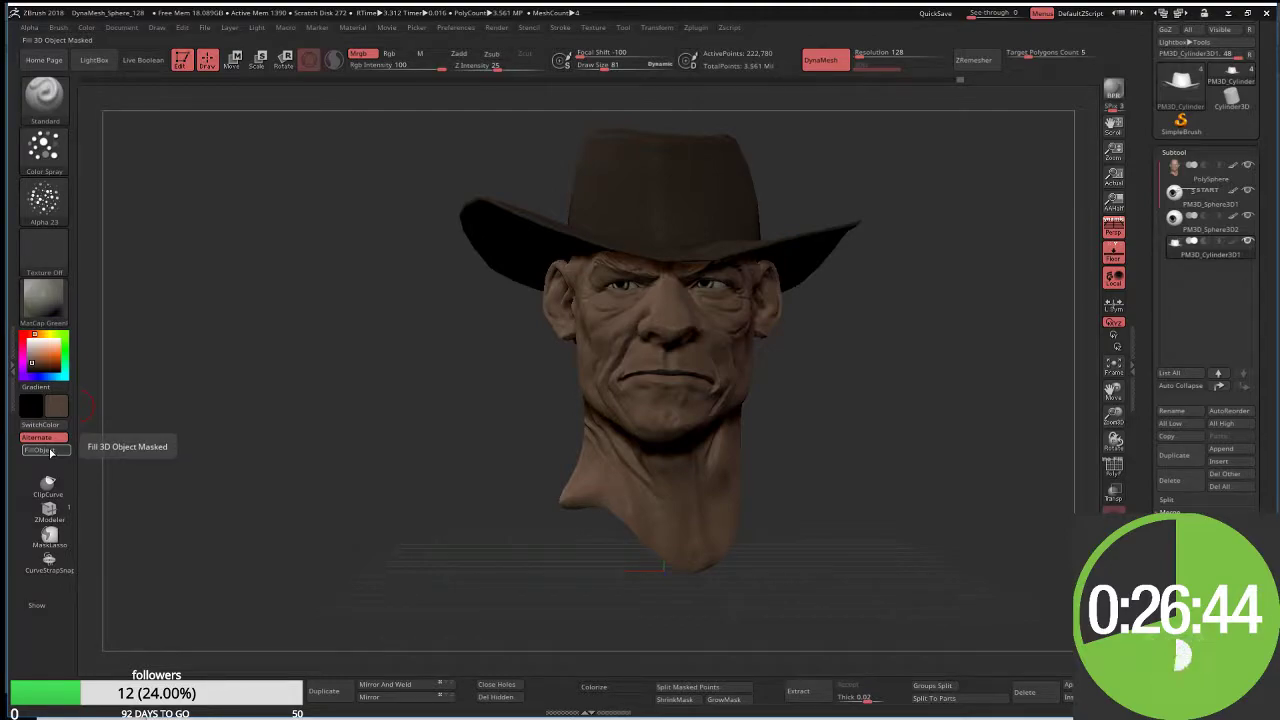
left_click(50, 451)
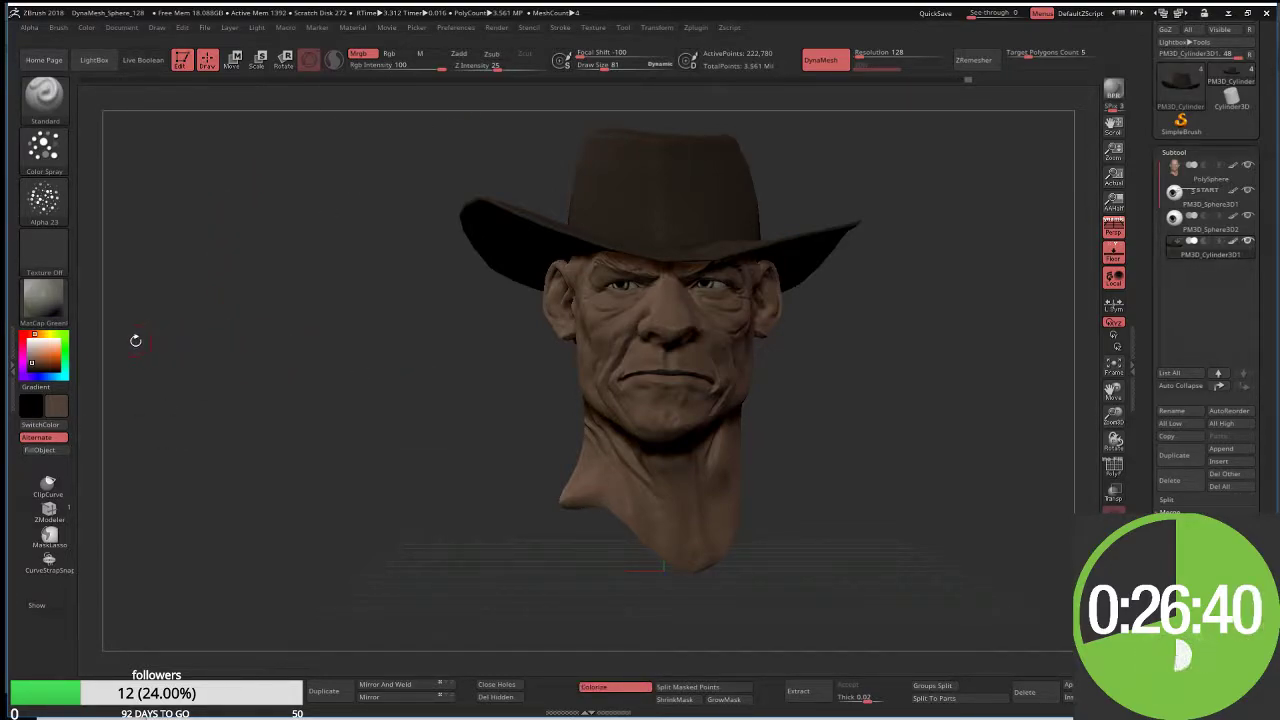
left_click(630, 373, "alt")
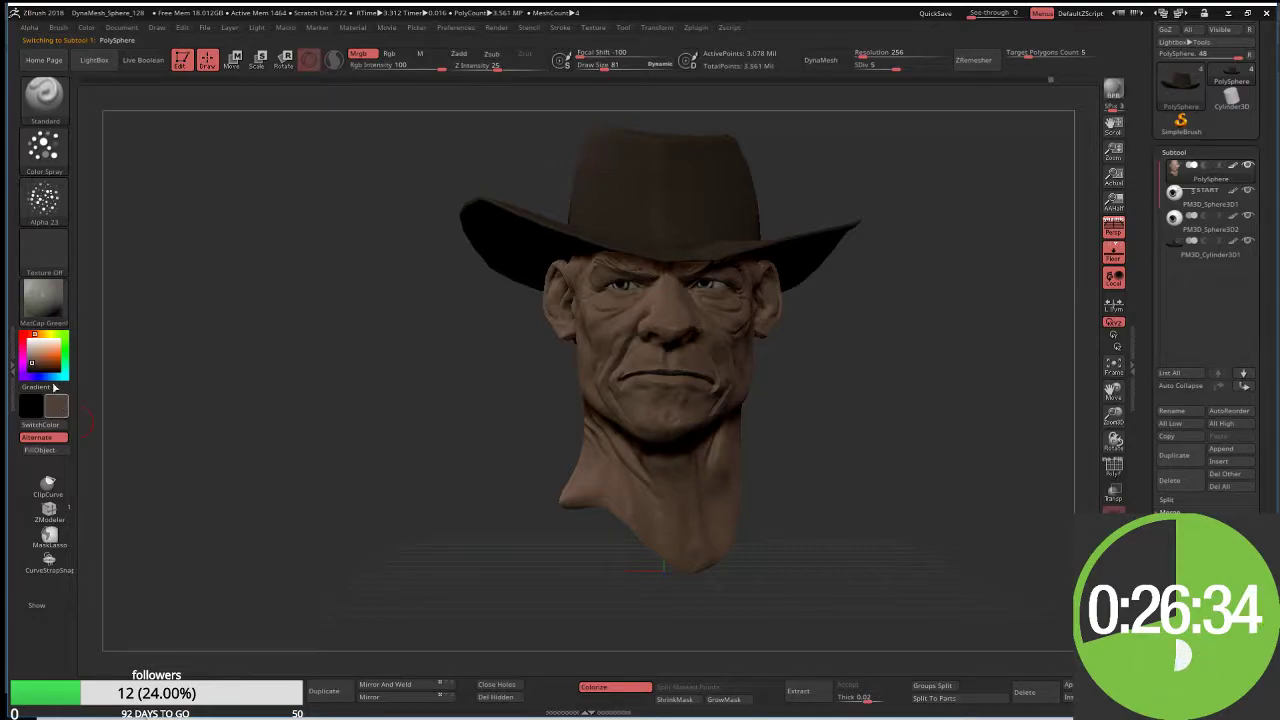
Step: Fill the head with the SkinShaded4 material using material-only (M) mode
left_click(38, 303)
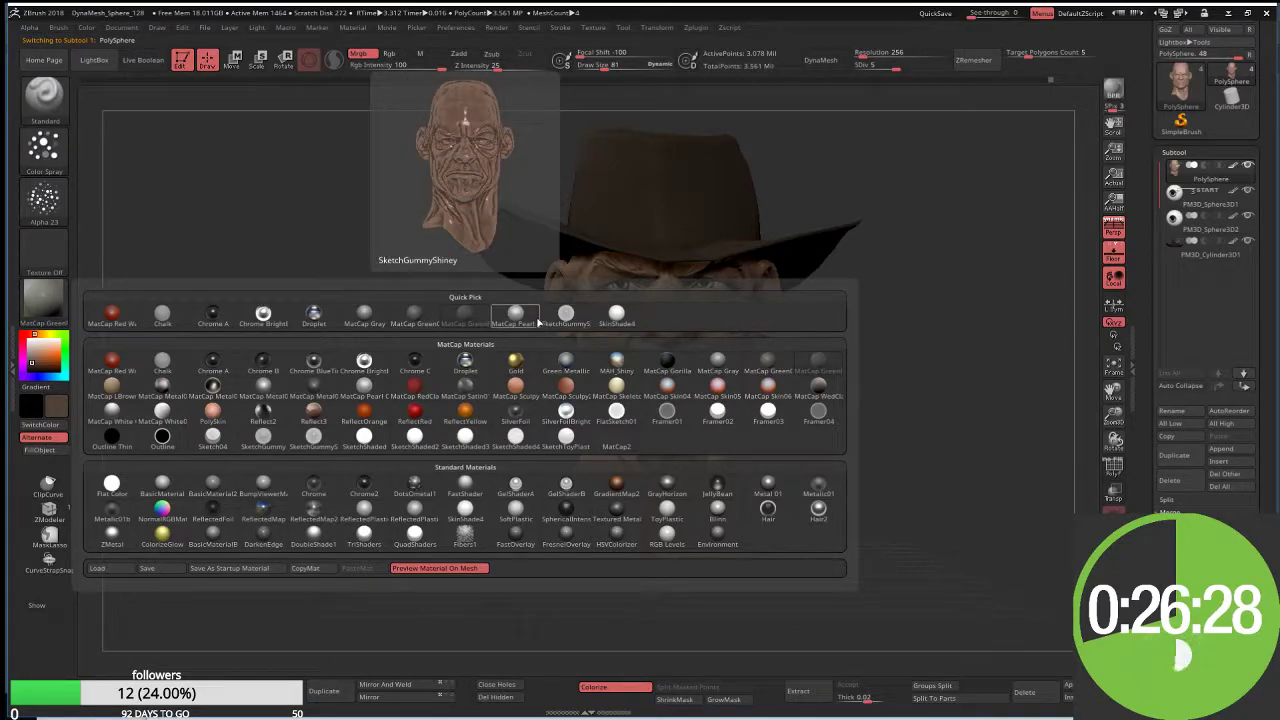
left_click(616, 313)
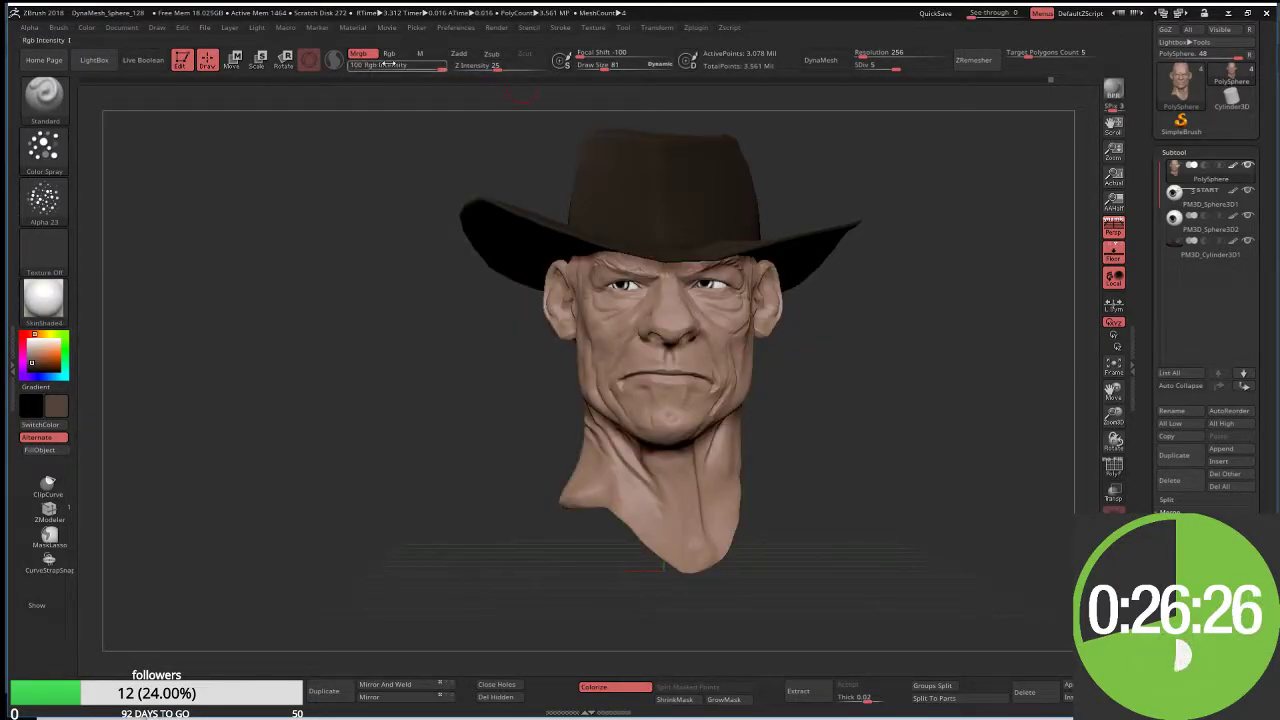
left_click(420, 53)
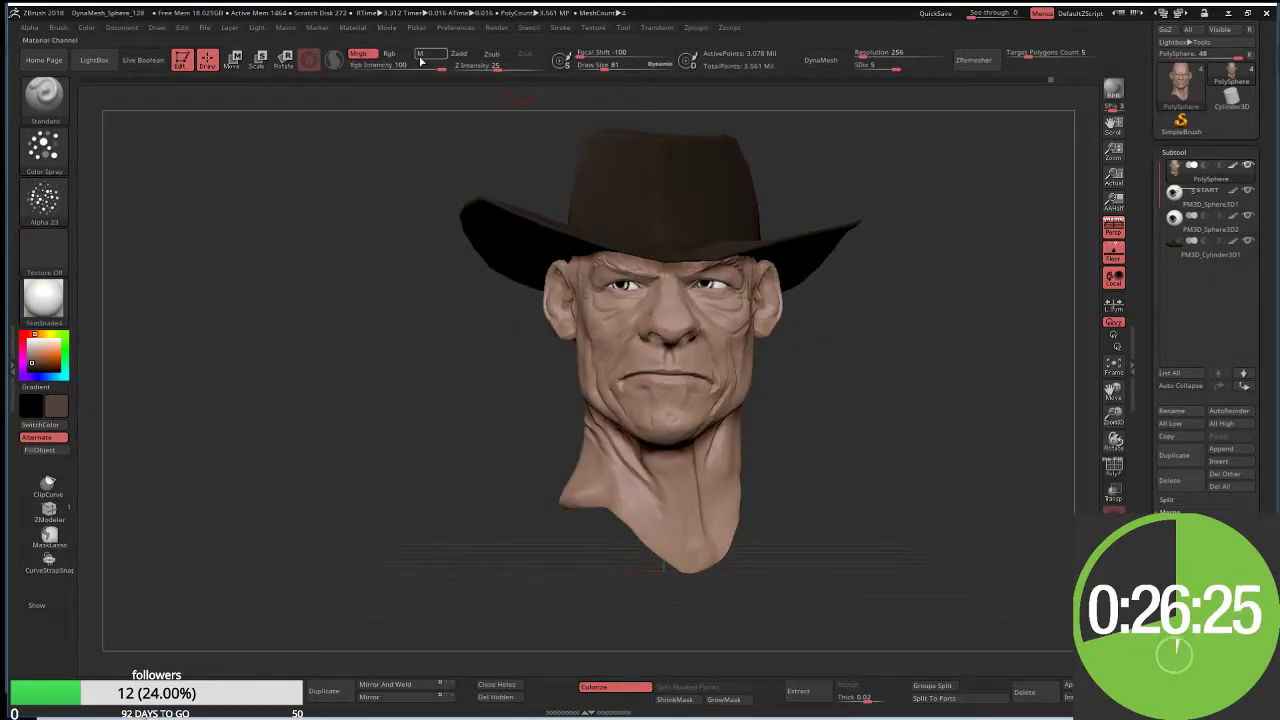
left_click(38, 450)
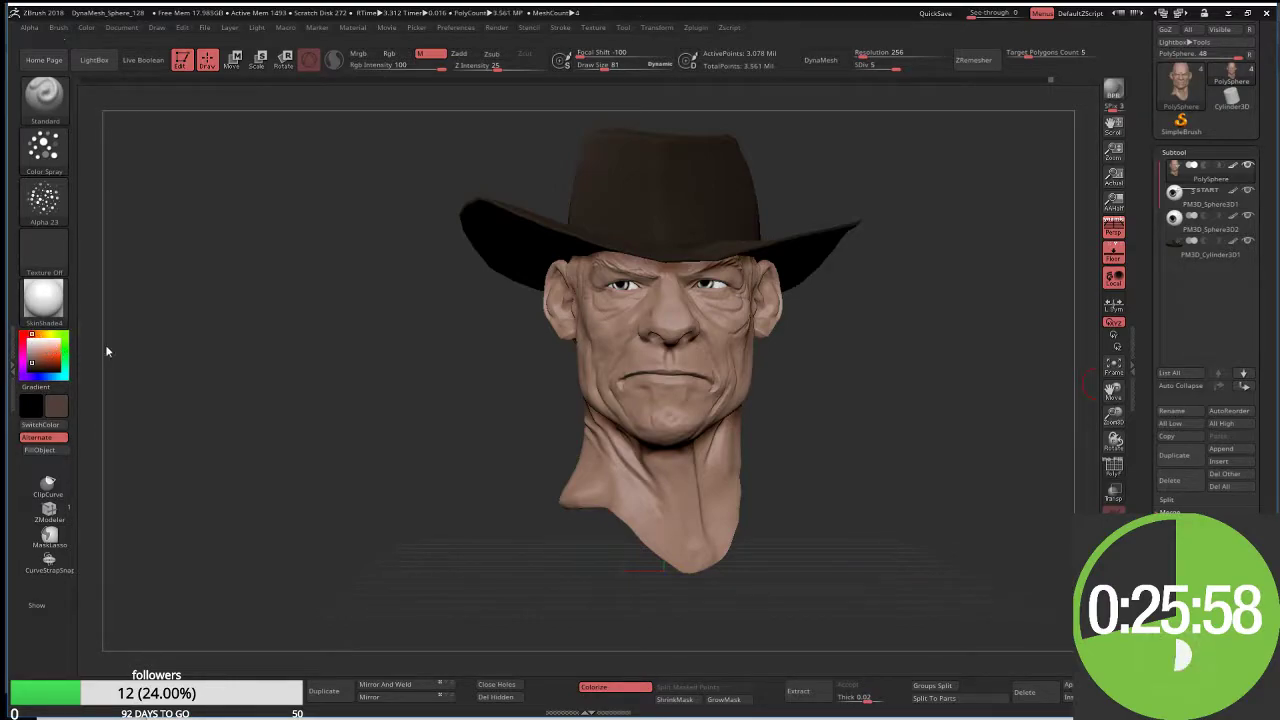
Step: Sample the skin colour, pick a ruddy brown, and enable Rgb-only painting
key("c")
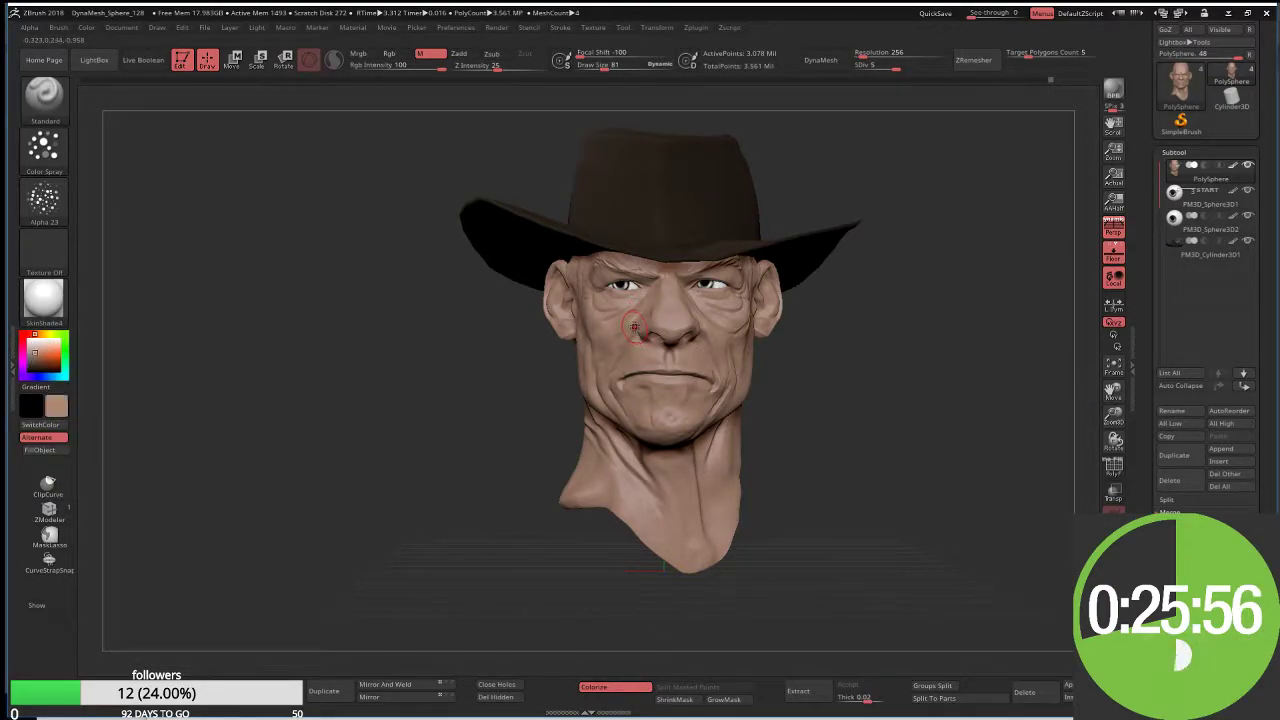
left_click_drag(35, 347, 39, 358)
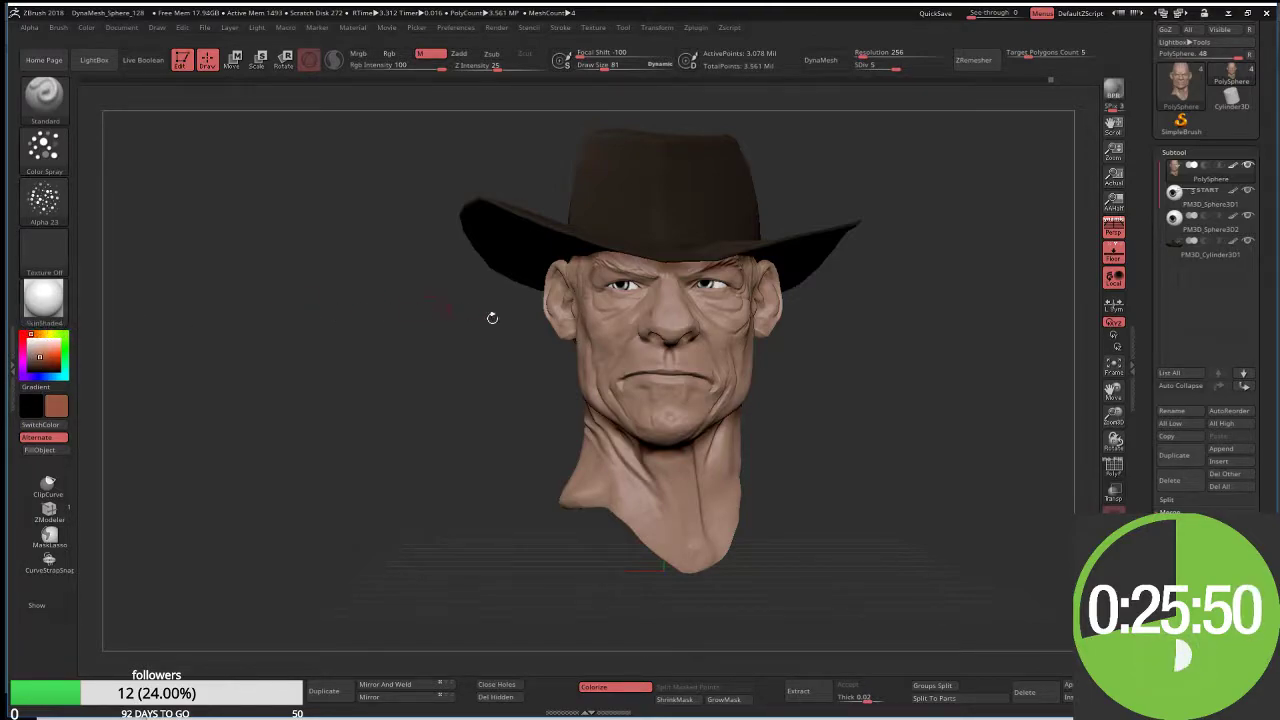
scroll(755, 310, "up", 5)
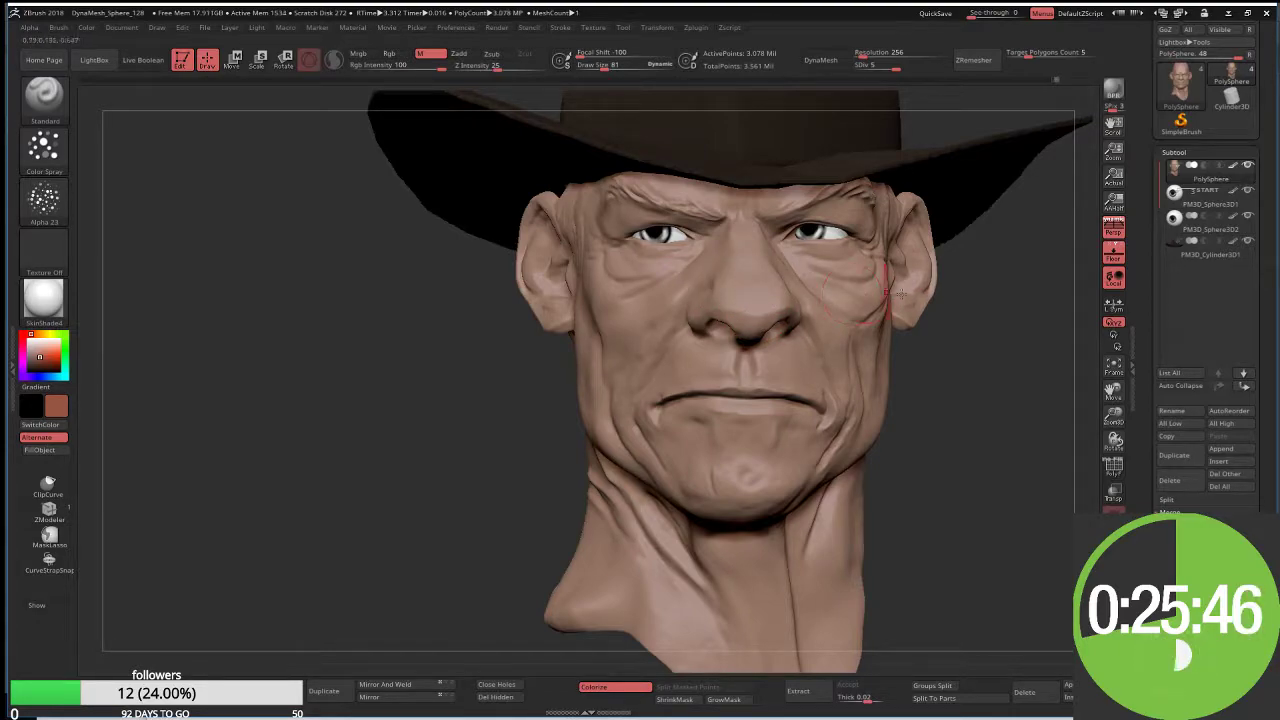
key("shift")
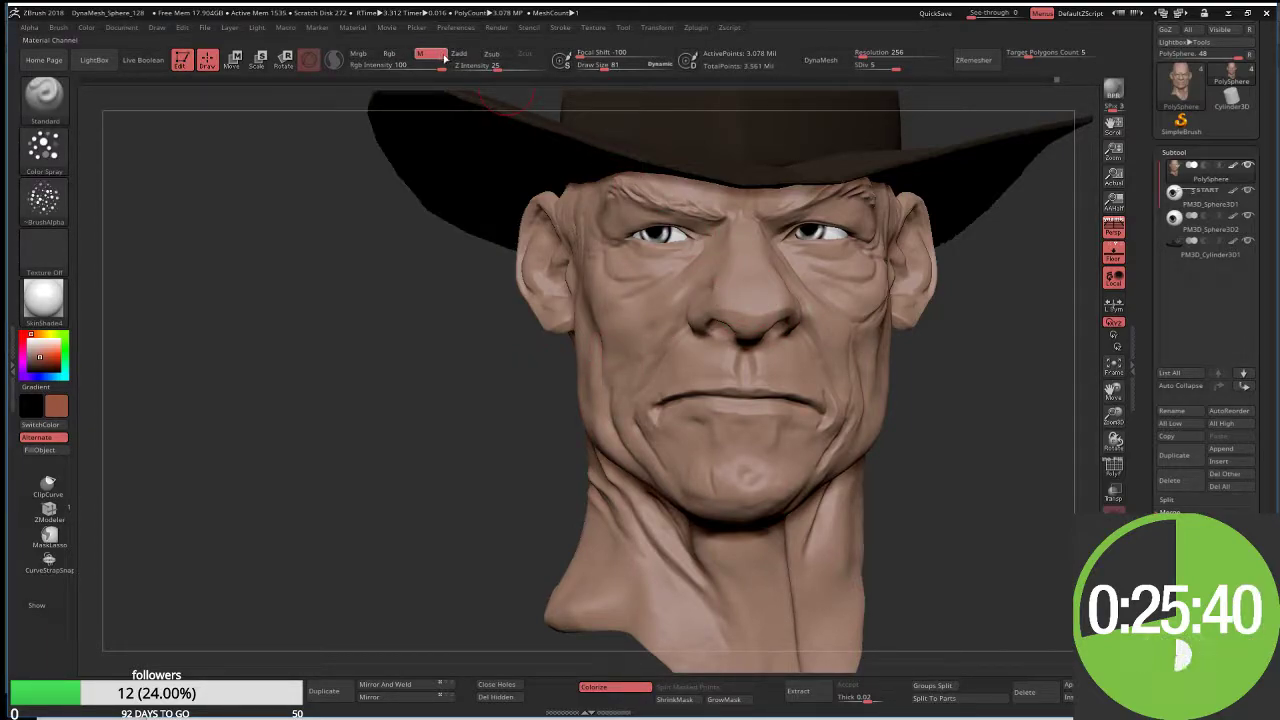
left_click(360, 54)
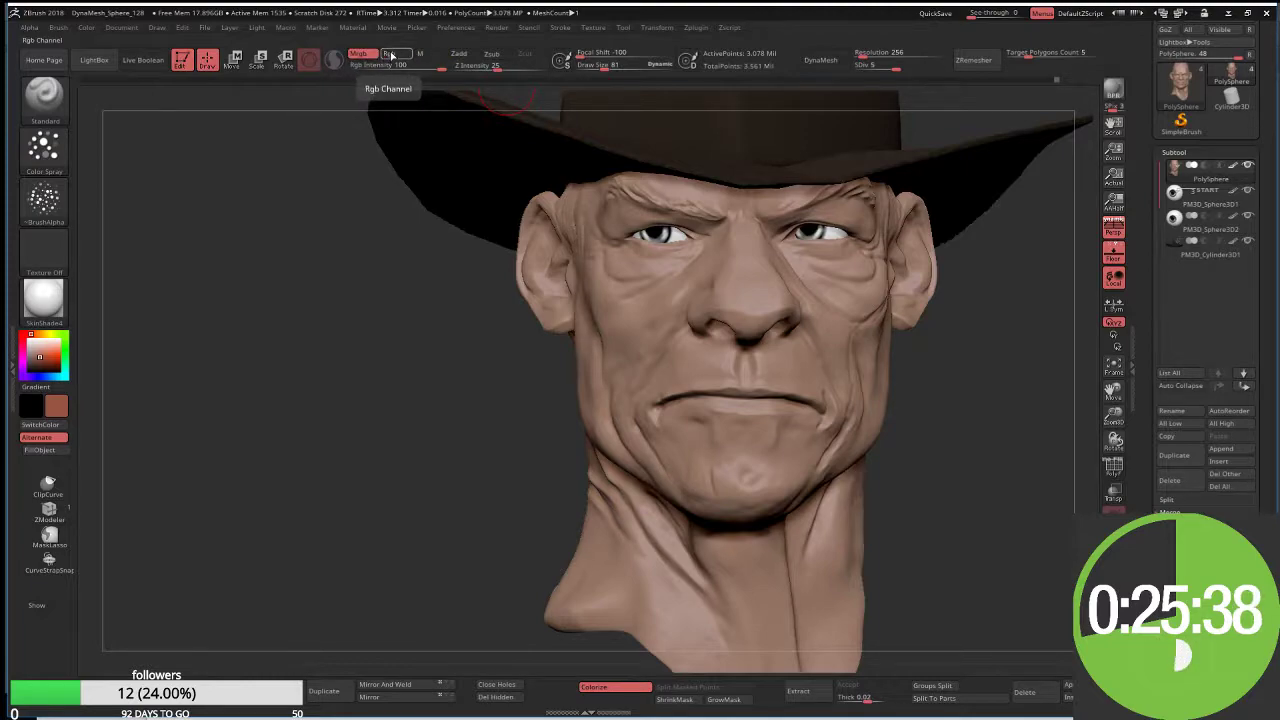
left_click(392, 54)
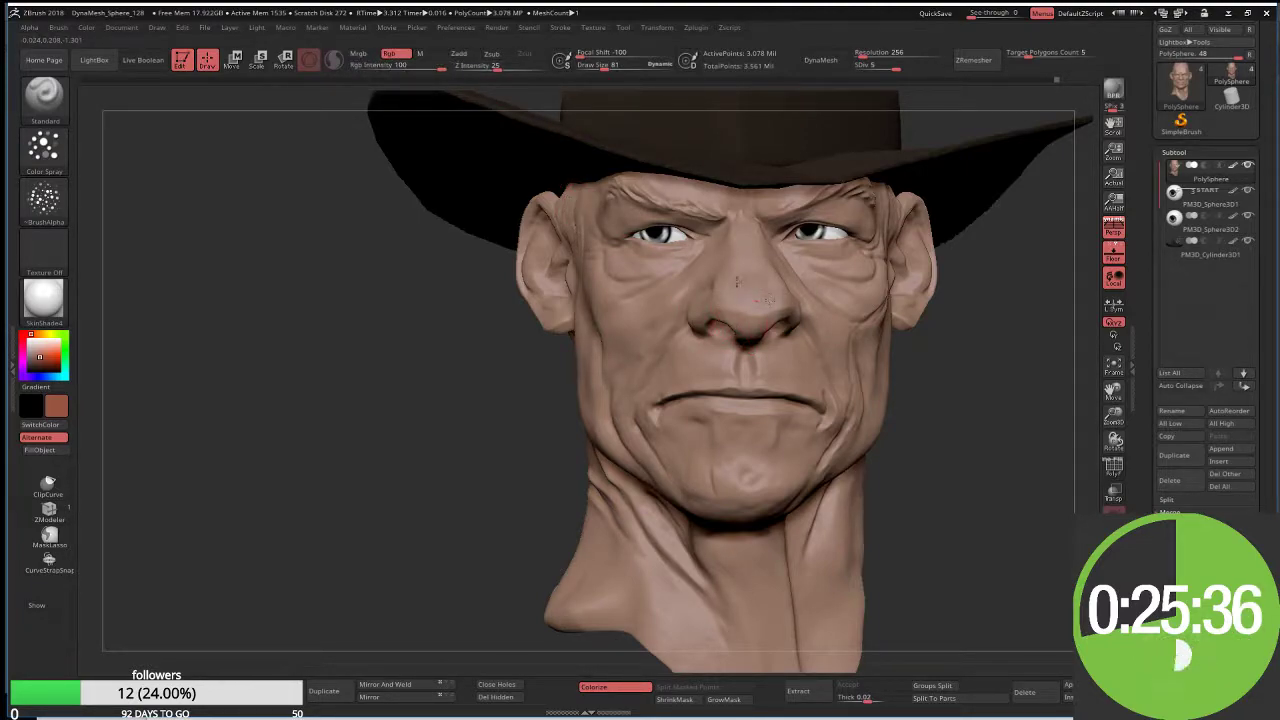
Step: Paint a reddish flush across the nose and face, reducing draw size to 26
left_click_drag(737, 282, 700, 315)
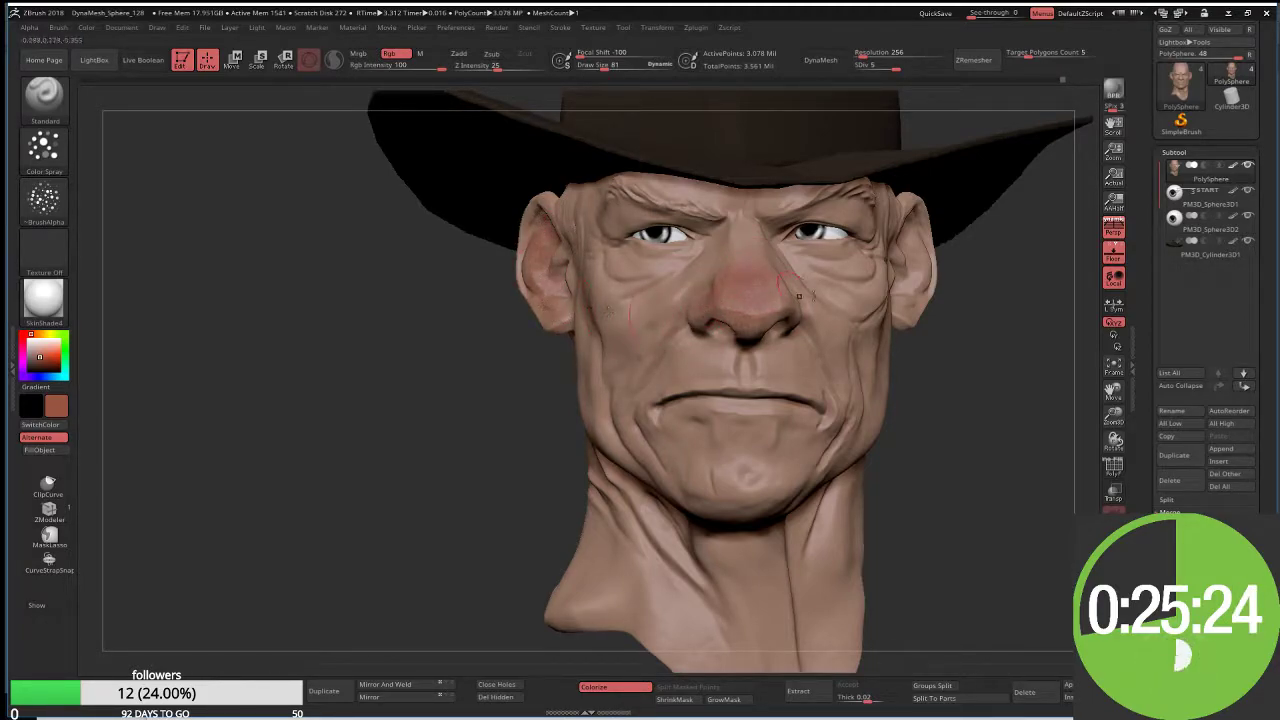
mouse_move(966, 362)
left_mouse_down()
mouse_move(940, 362)
mouse_move(893, 289)
left_mouse_up()
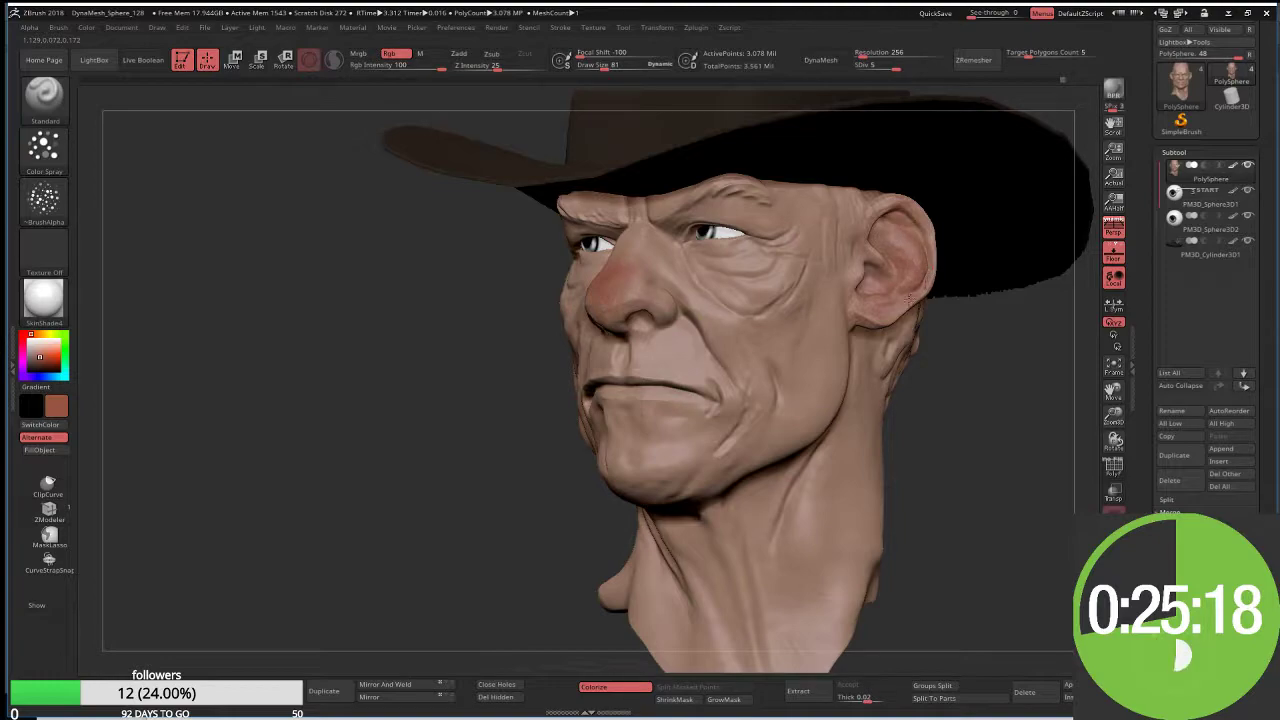
mouse_move(966, 371)
left_mouse_down()
mouse_move(752, 325)
mouse_move(715, 295)
left_mouse_up()
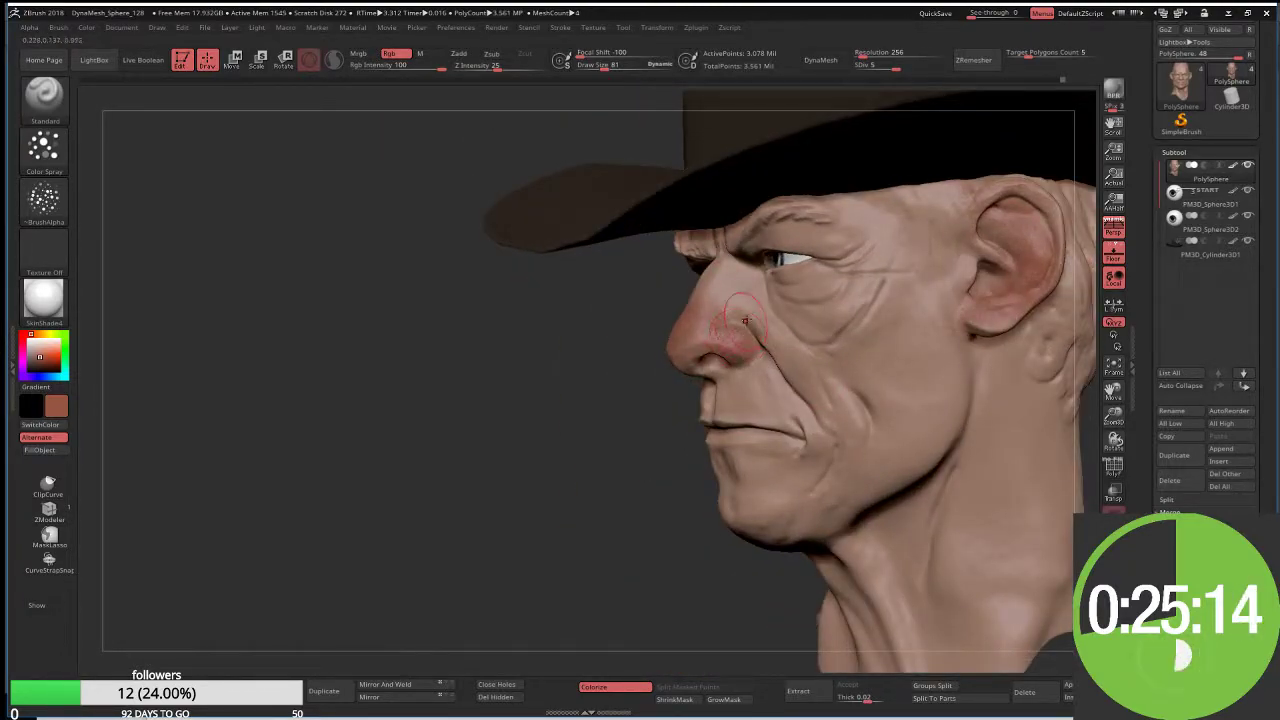
left_click_drag(810, 410, 600, 445)
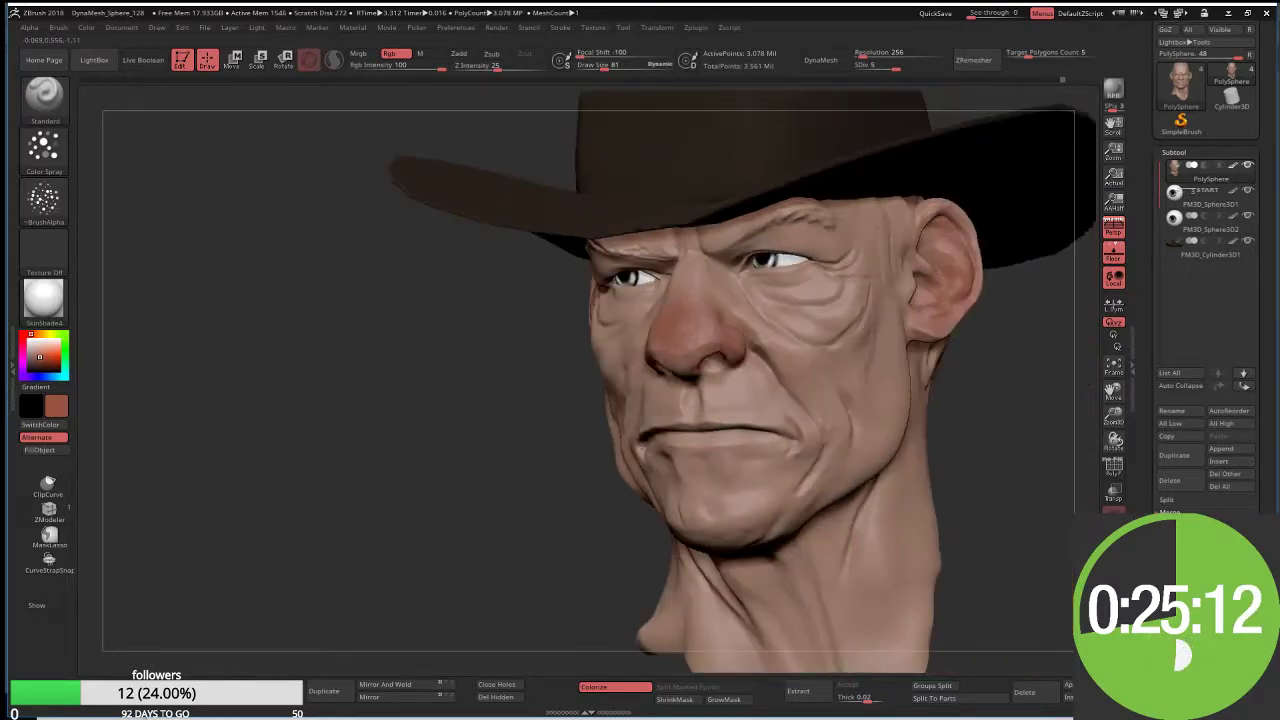
left_click_drag(900, 330, 695, 323)
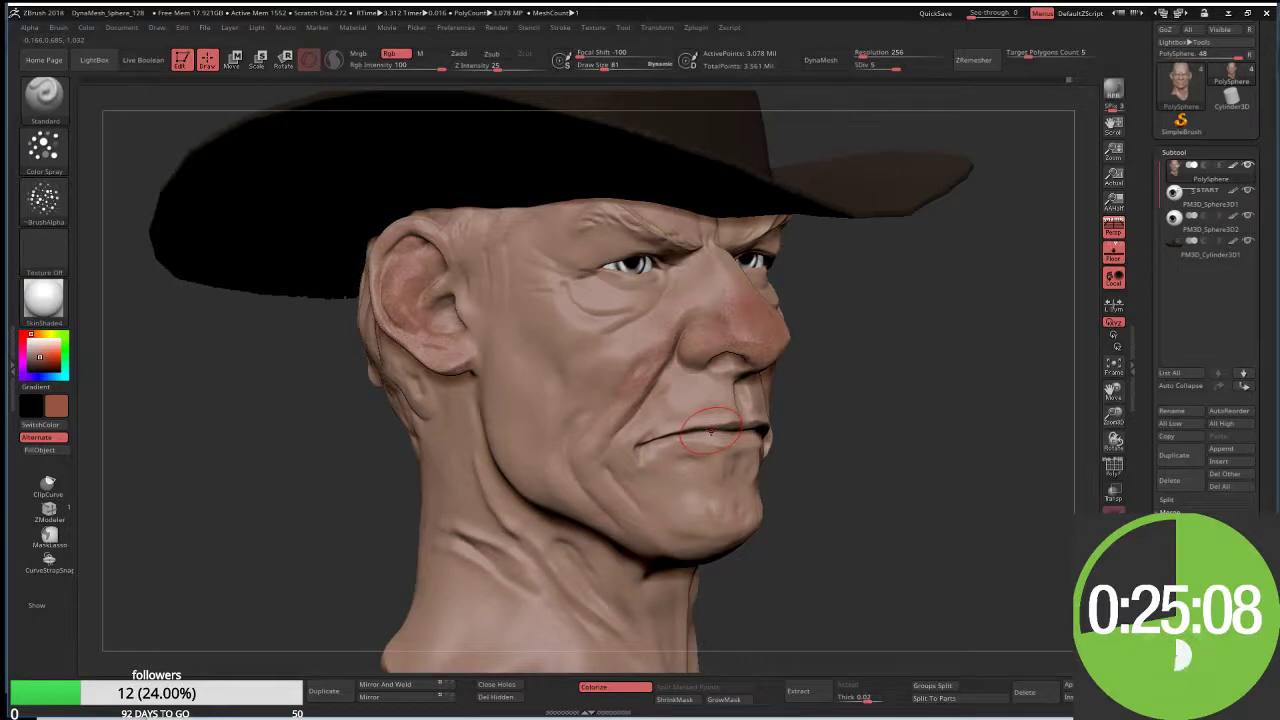
key("bracketleft")
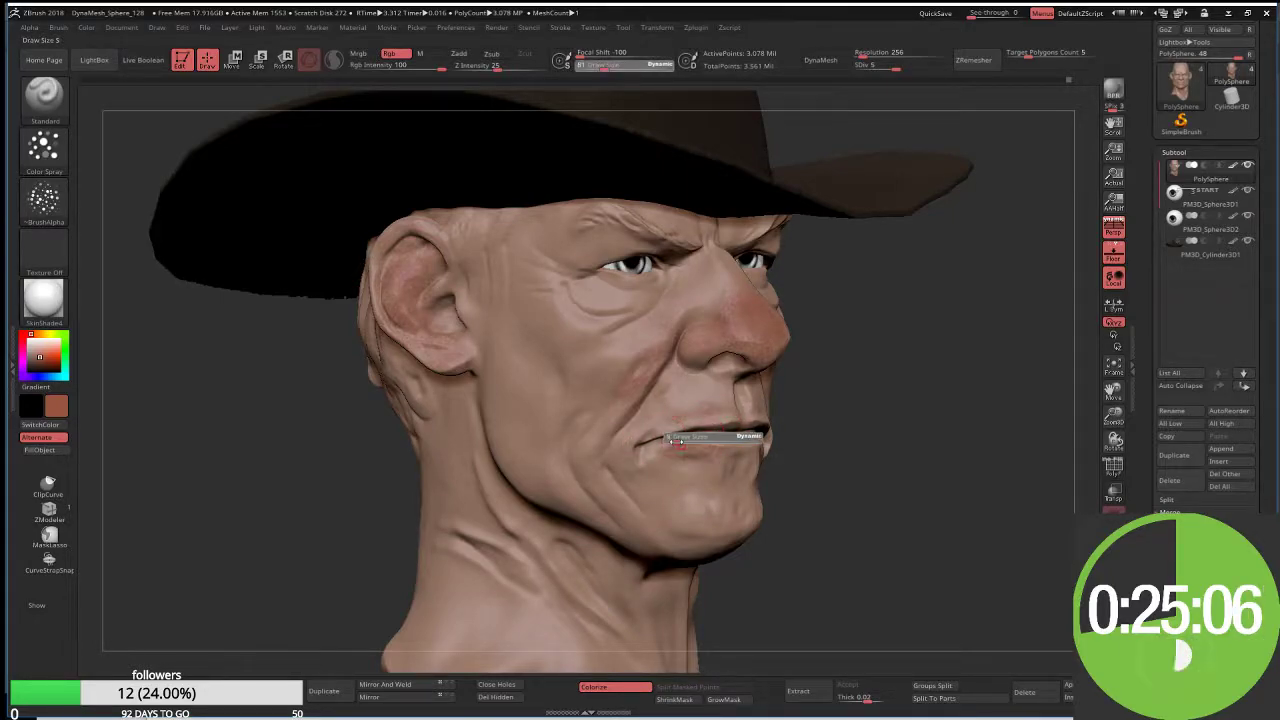
key("bracketleft")
right_click_drag(871, 449, 755, 433)
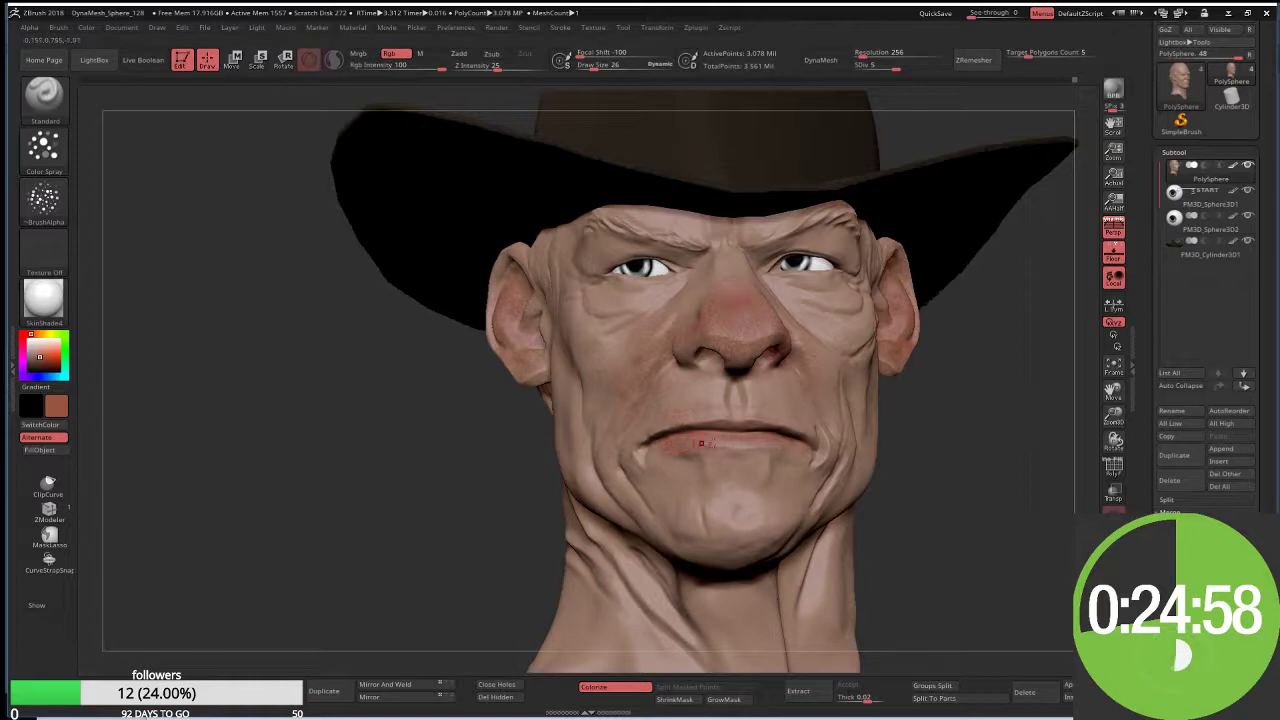
left_click_drag(1006, 337, 988, 370, "shift")
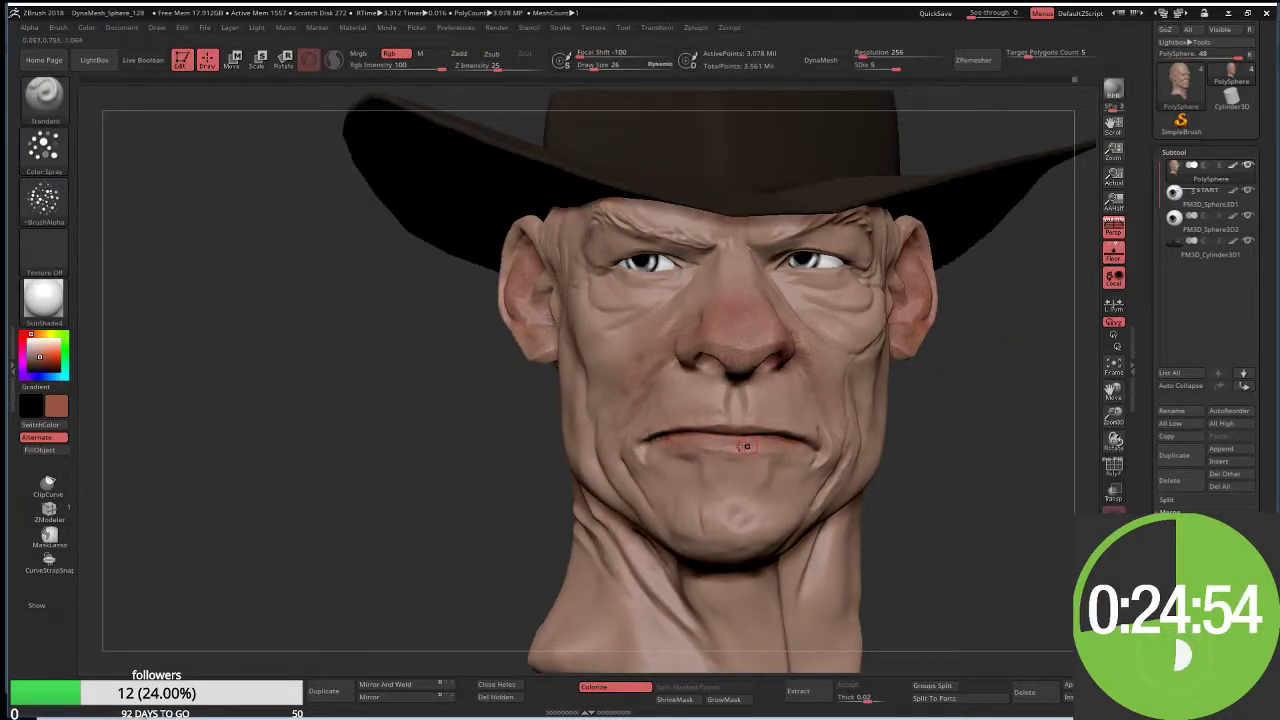
Step: Choose a dark bluish-grey paint colour and enlarge the brush to size 175
left_click(48, 376)
left_click(48, 376)
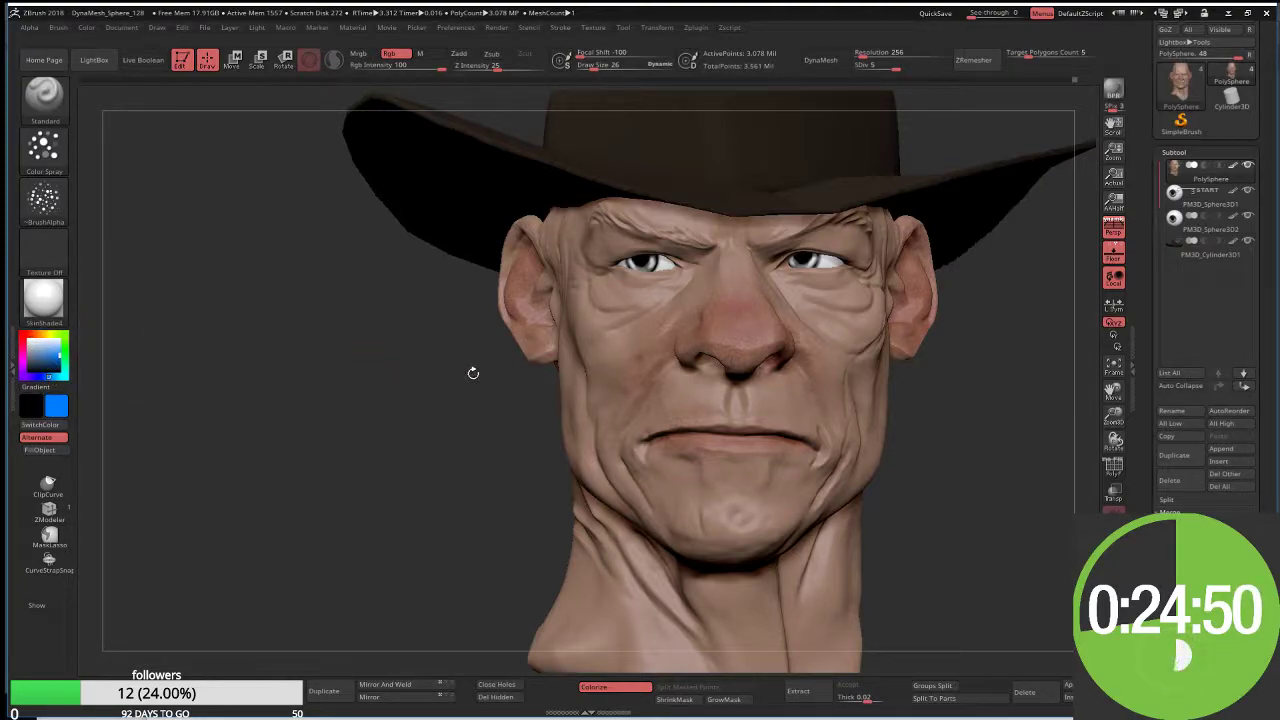
key("s")
left_click_drag(497, 395, 649, 391)
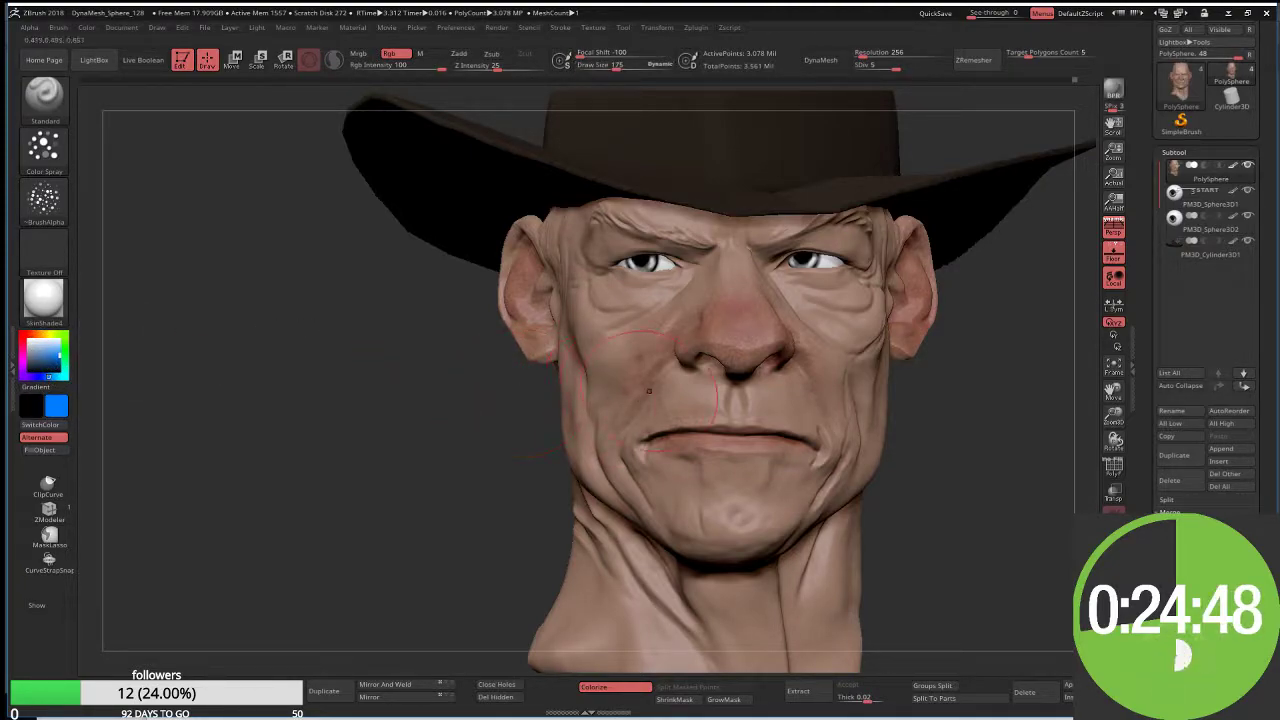
left_click(45, 360)
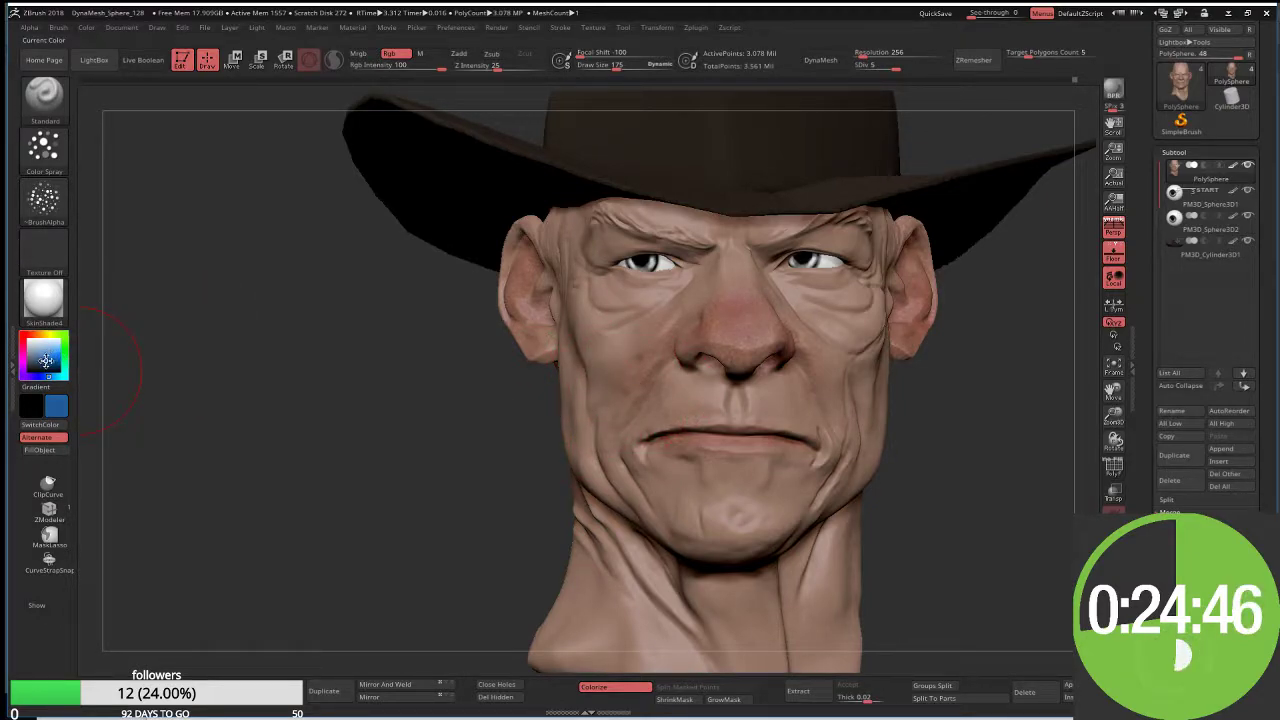
left_click_drag(43, 360, 40, 358)
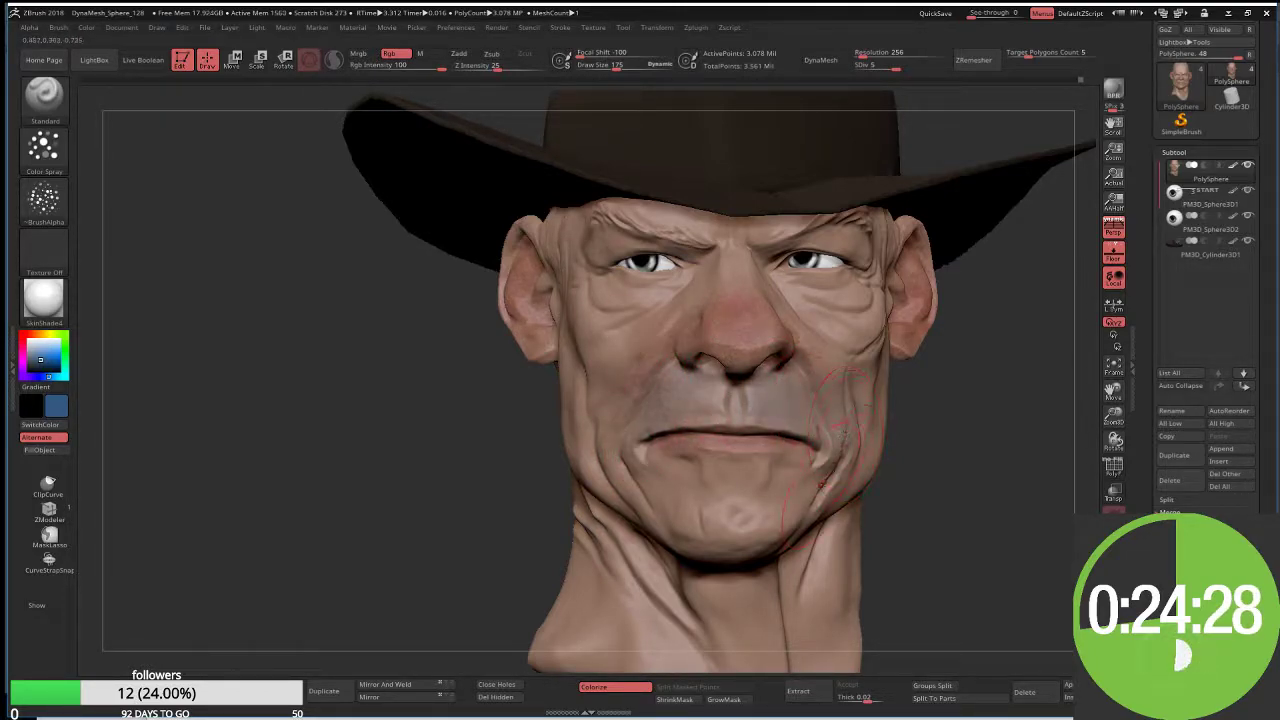
Step: Paint a bluish-grey stubble shadow over the chin, cheek and jaw
left_click_drag(820, 486, 738, 520)
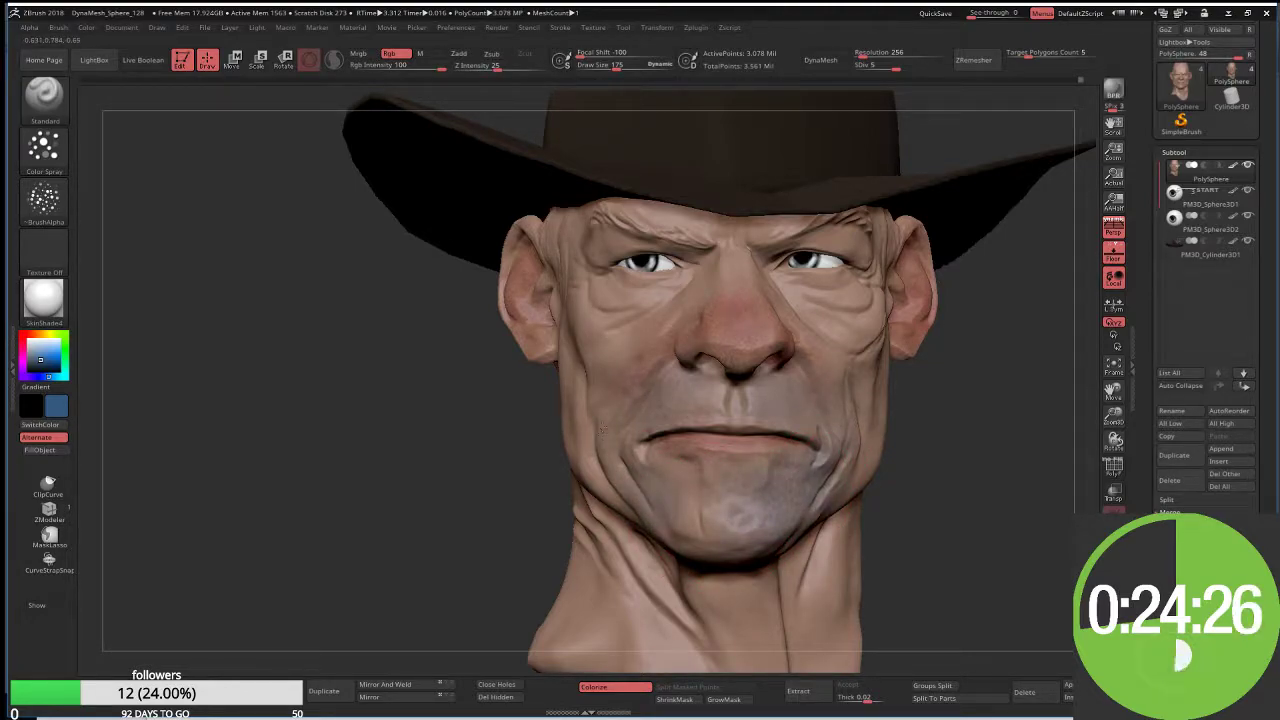
left_click_drag(440, 450, 560, 445)
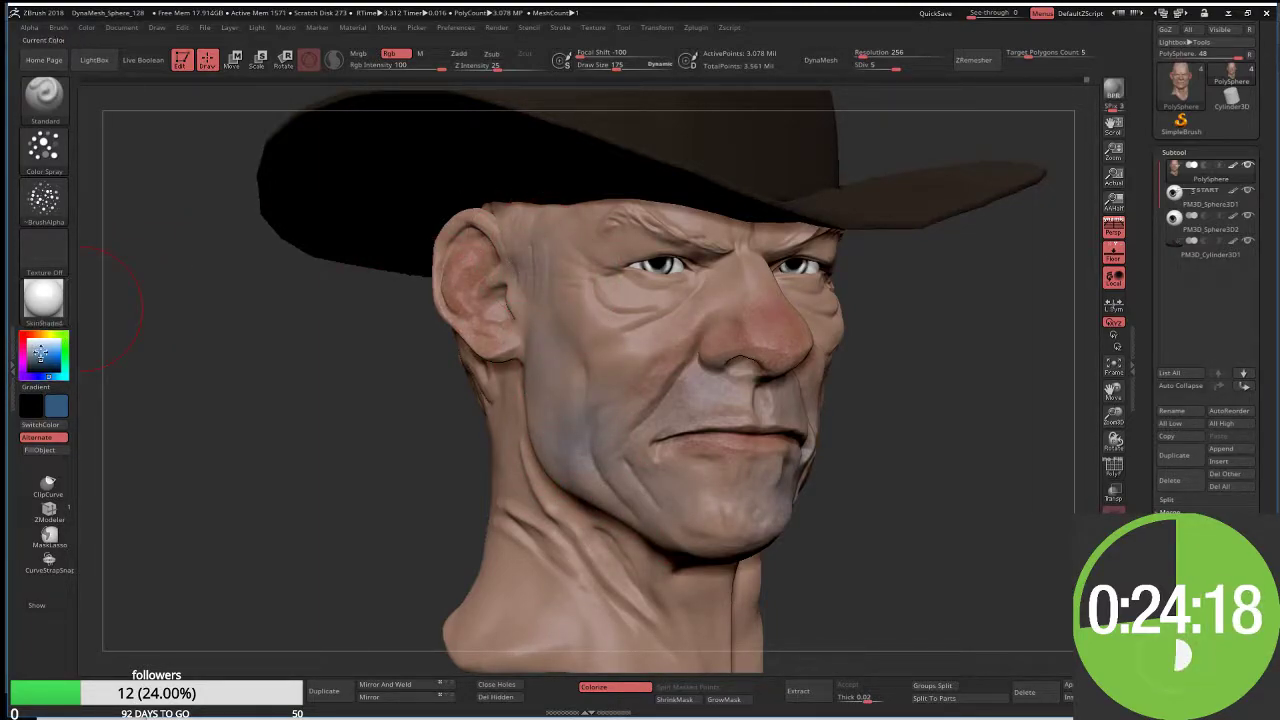
left_click(30, 368)
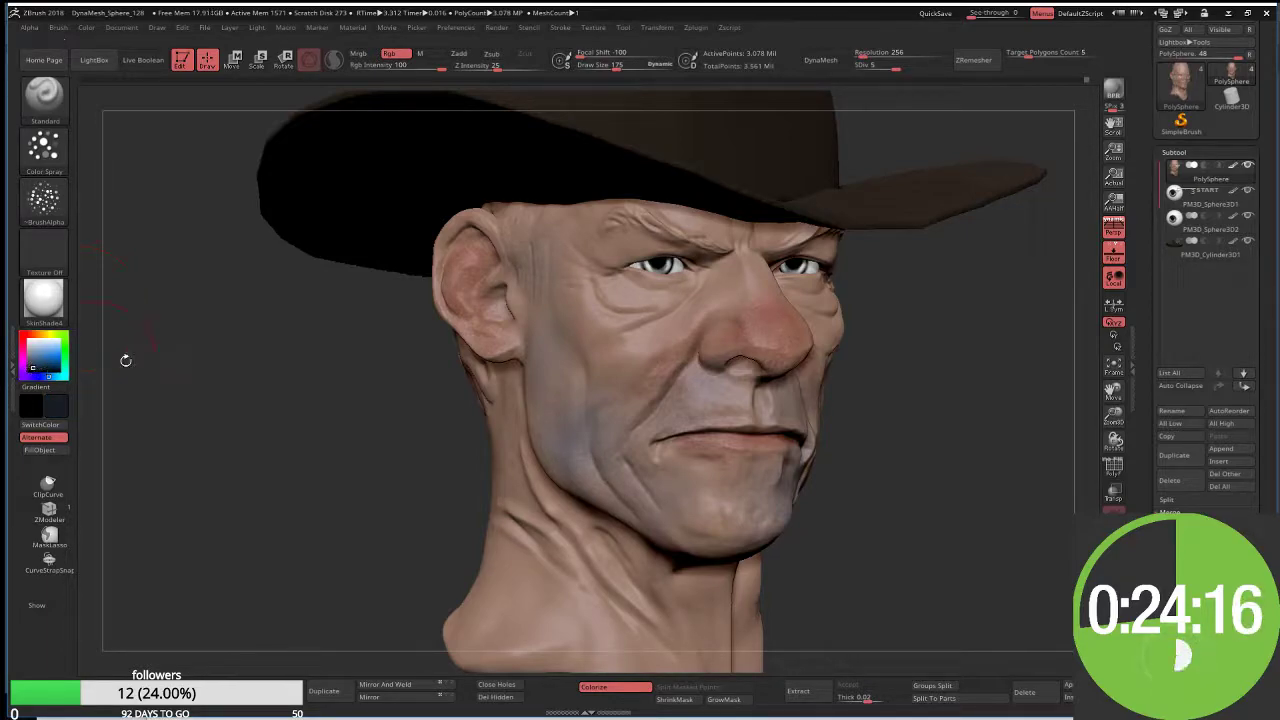
left_click_drag(528, 328, 565, 465)
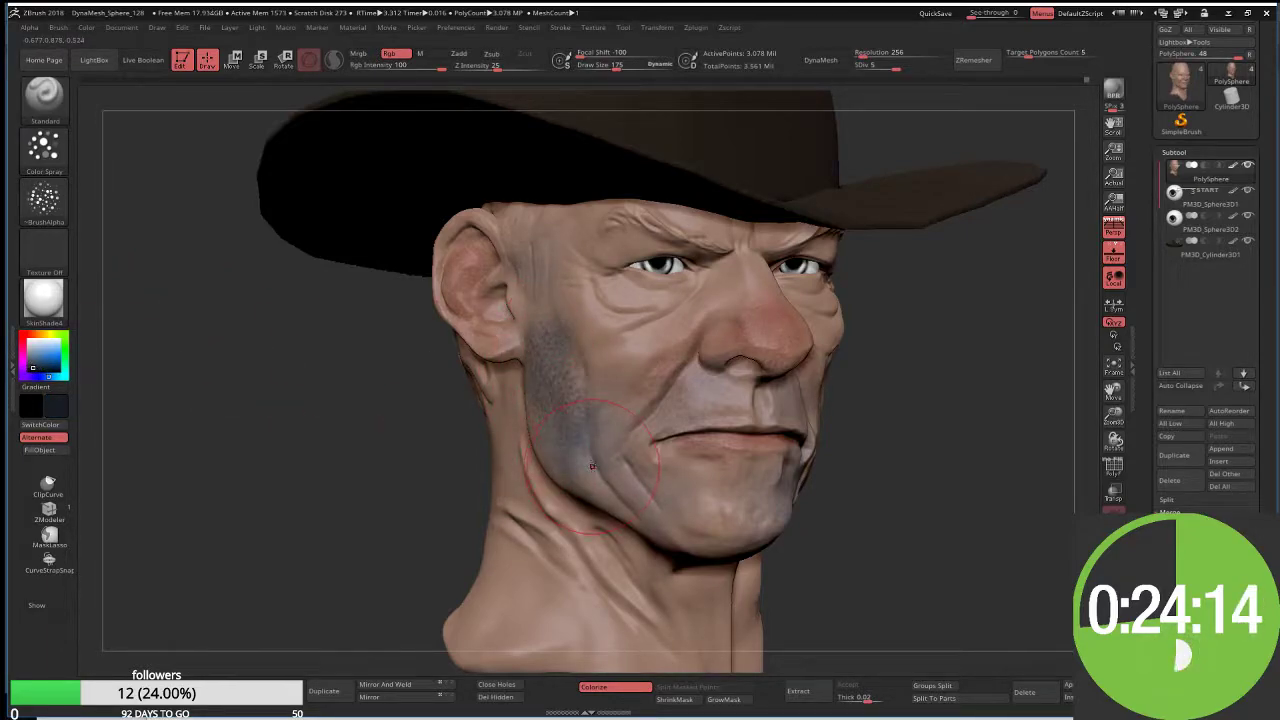
left_click_drag(823, 523, 797, 506)
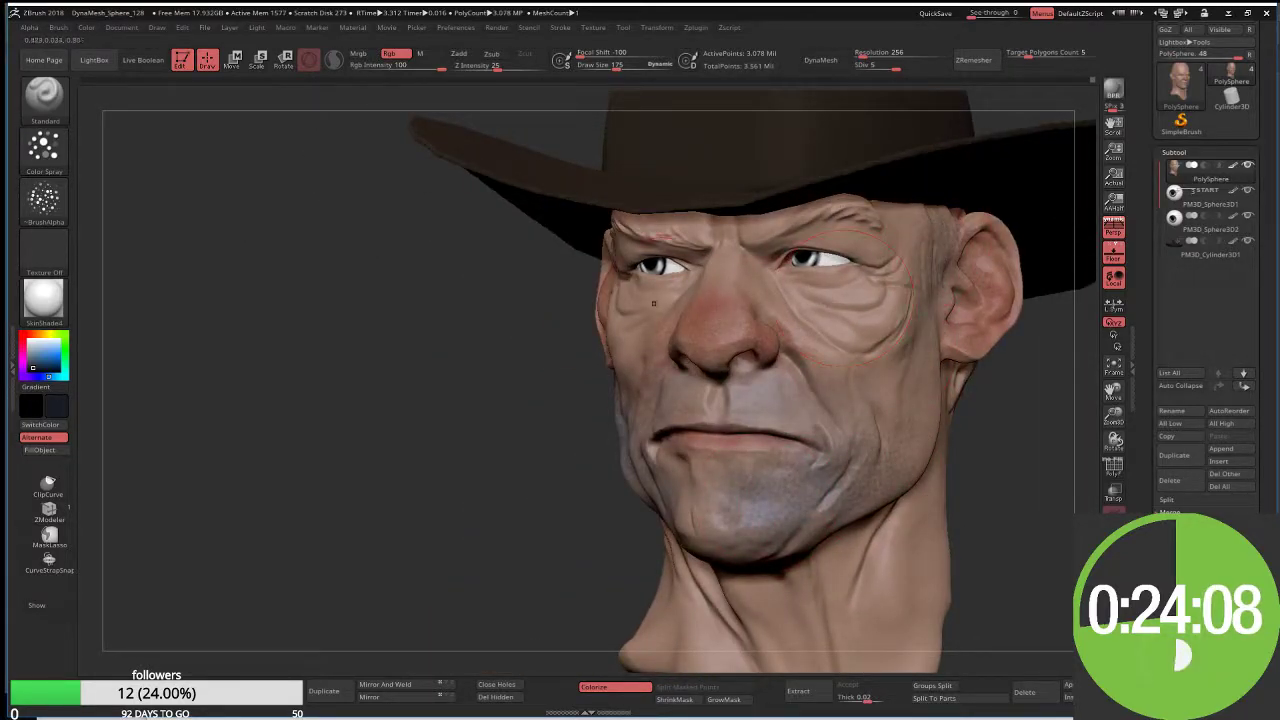
left_click_drag(810, 290, 668, 272)
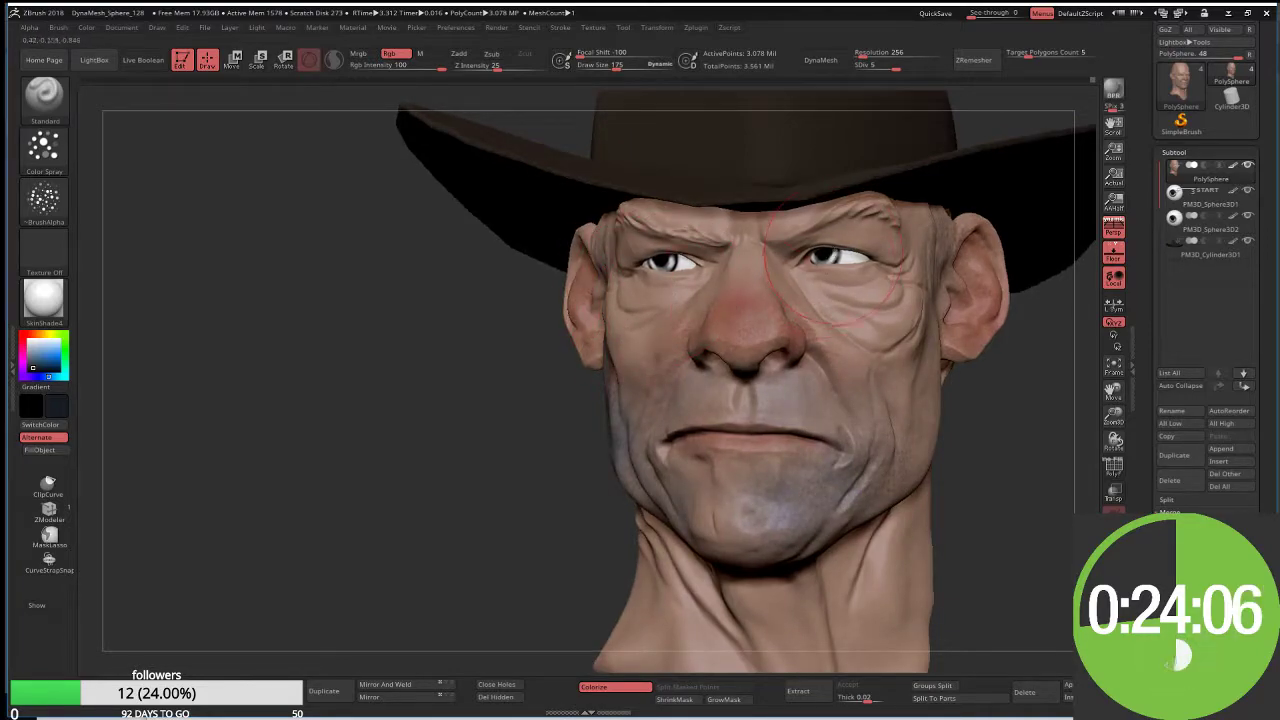
right_click_drag(835, 265, 308, 337, "ctrl")
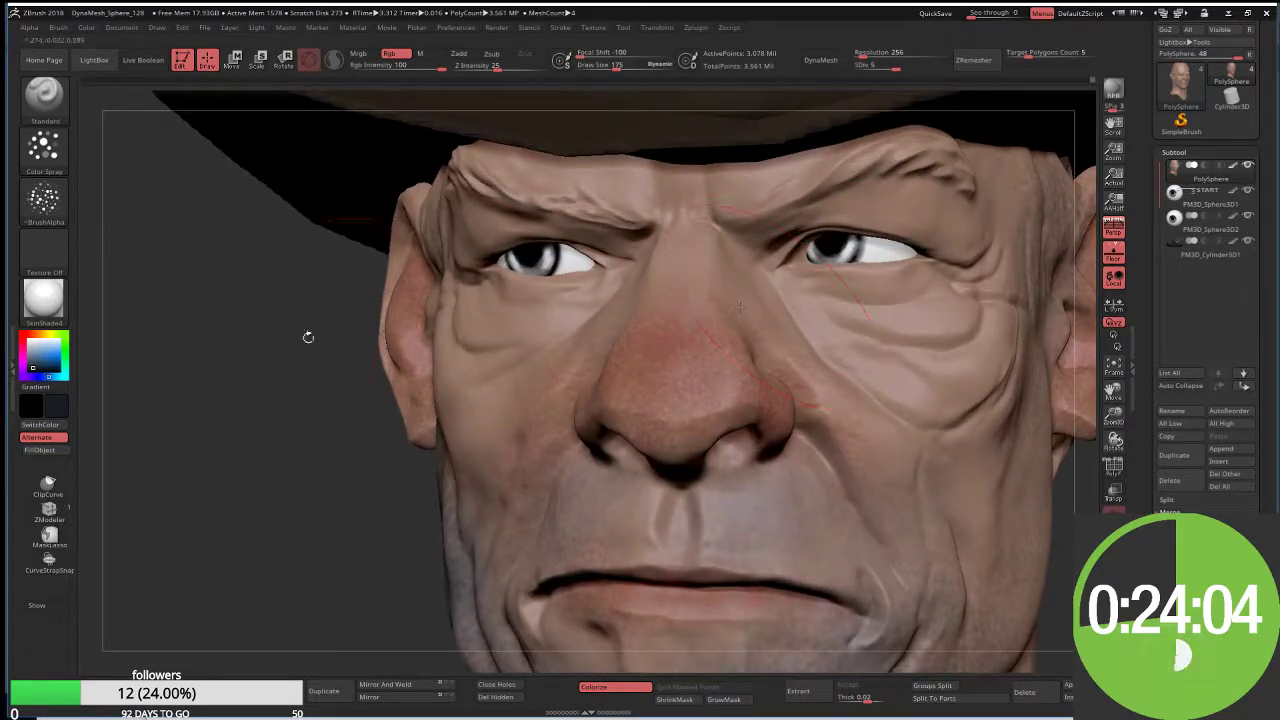
Step: With a small brush, paint bluish bruise tint beneath both eyes, darkening the blue midway
left_click(37, 357)
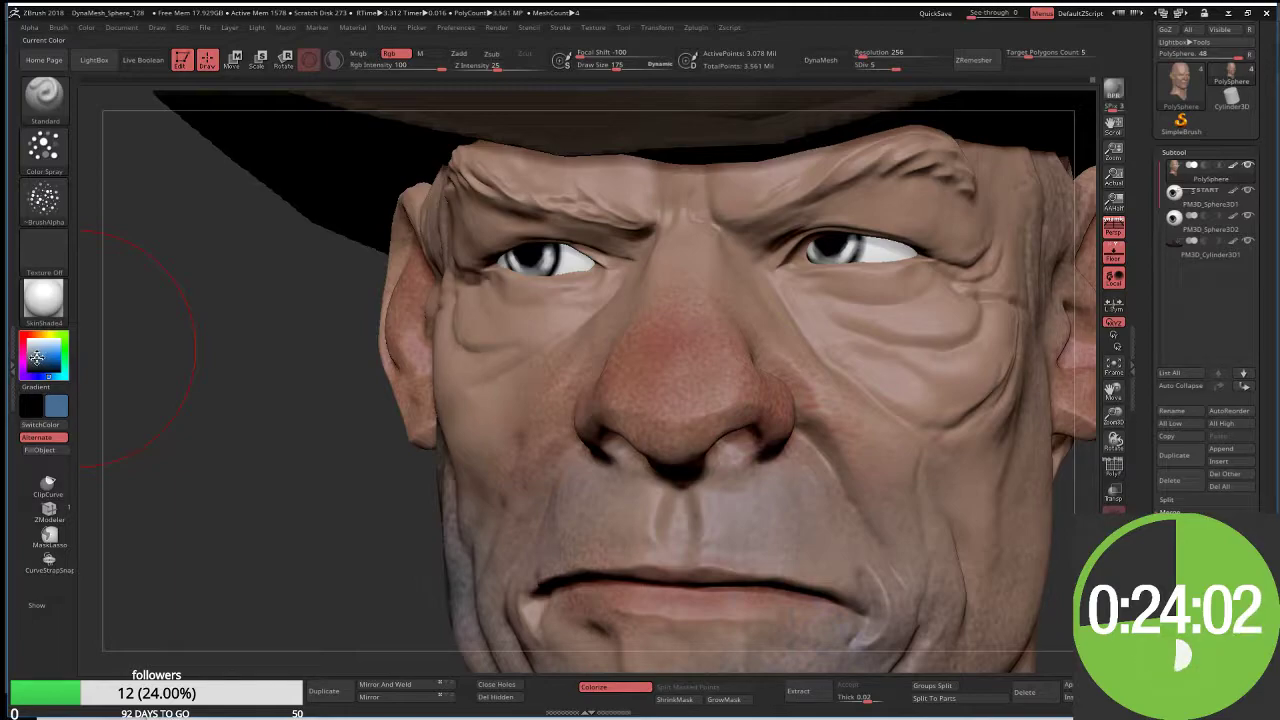
key("s")
mouse_move(857, 290)
left_mouse_down()
mouse_move(815, 284)
mouse_move(930, 289)
left_mouse_up()
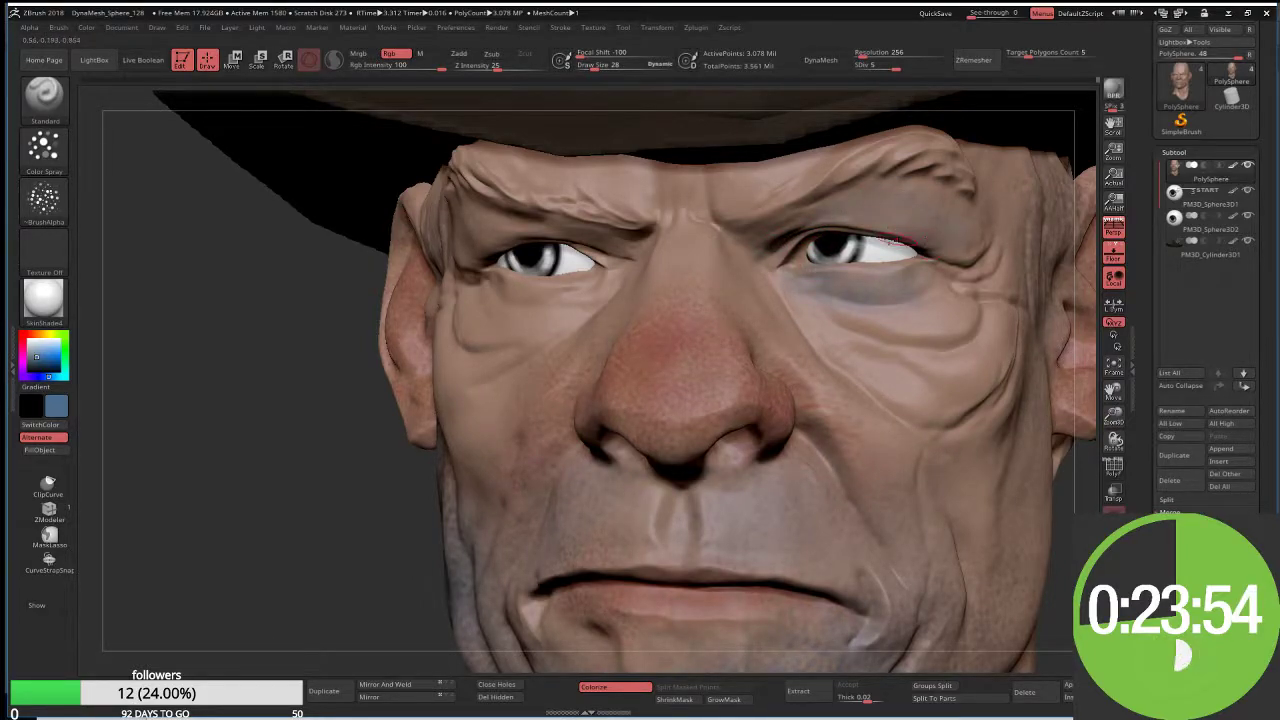
mouse_move(920, 244)
left_mouse_down()
mouse_move(950, 269)
mouse_move(955, 330)
mouse_move(956, 290)
left_mouse_up()
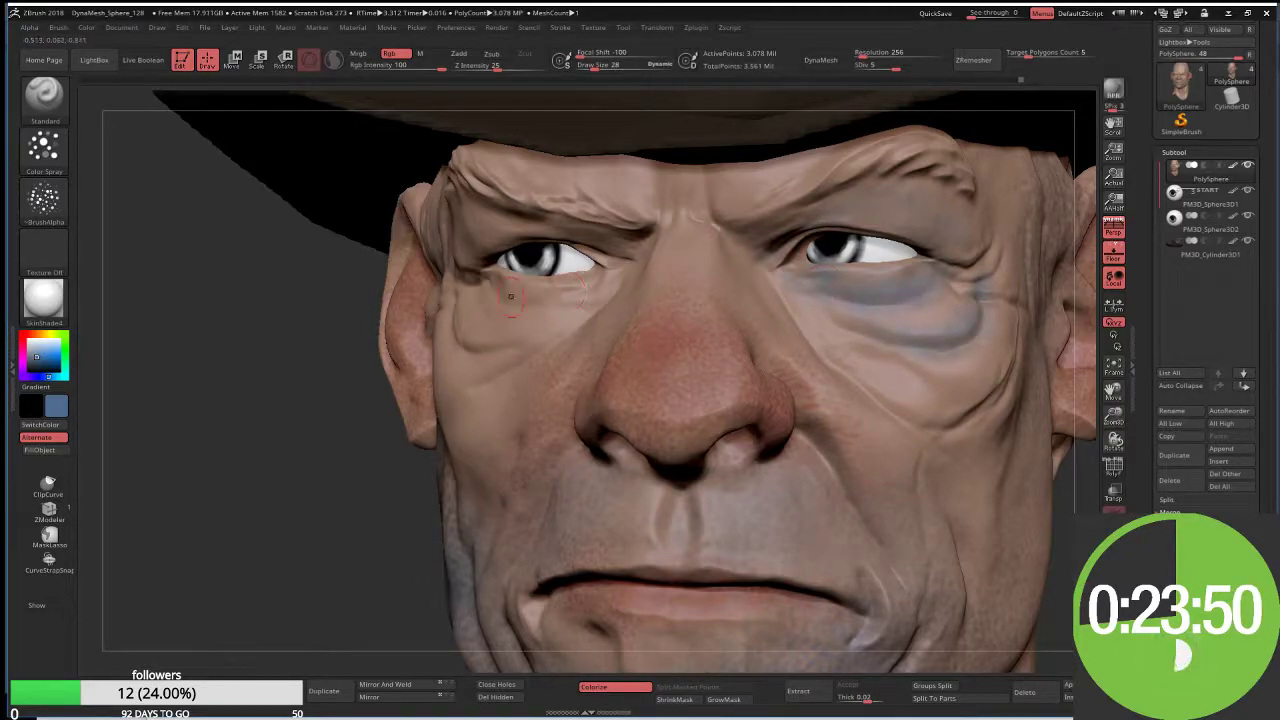
left_click_drag(510, 296, 453, 331)
left_click_drag(485, 371, 536, 321)
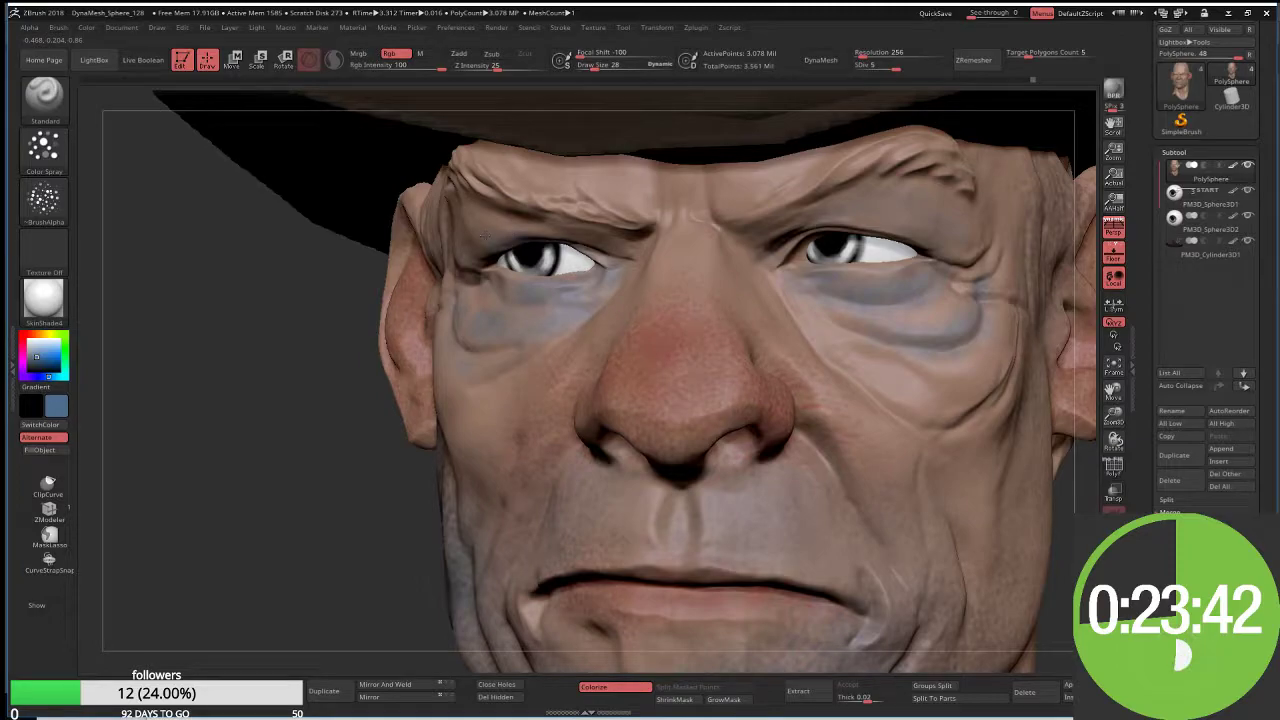
mouse_move(483, 237)
left_mouse_down("alt")
mouse_move(429, 376)
mouse_move(466, 386)
left_mouse_up("alt")
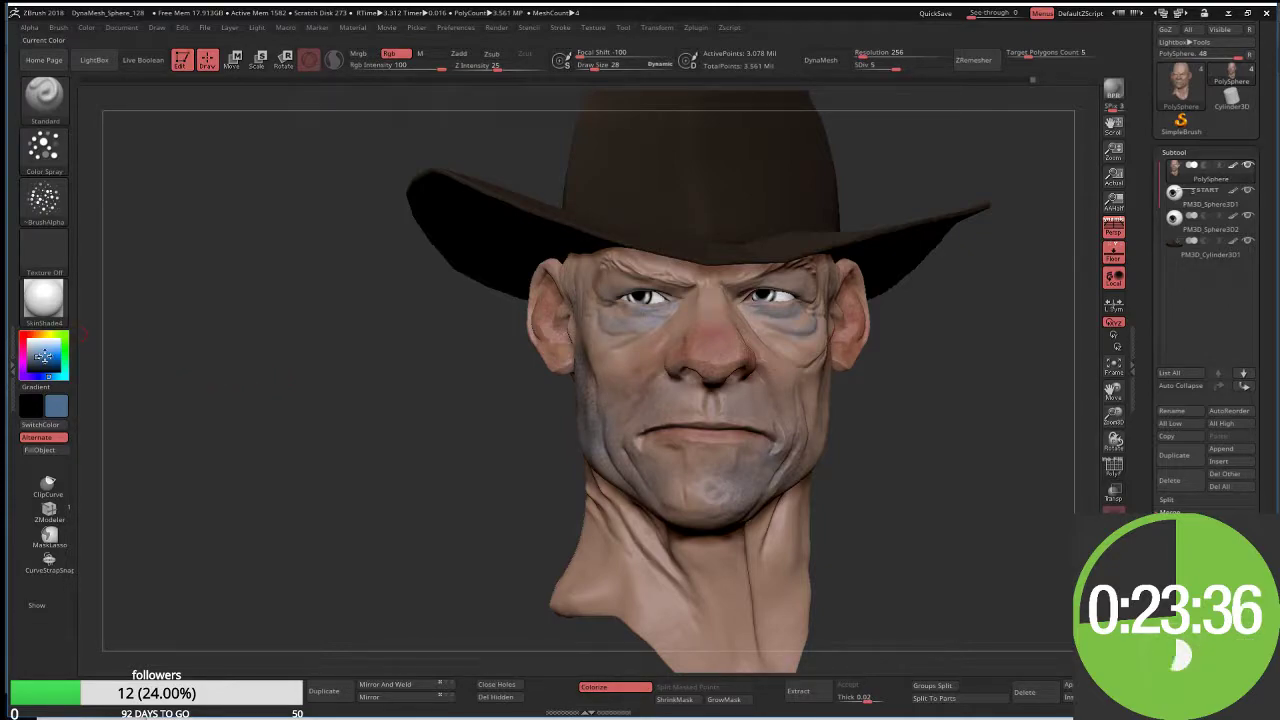
left_click_drag(43, 356, 35, 364)
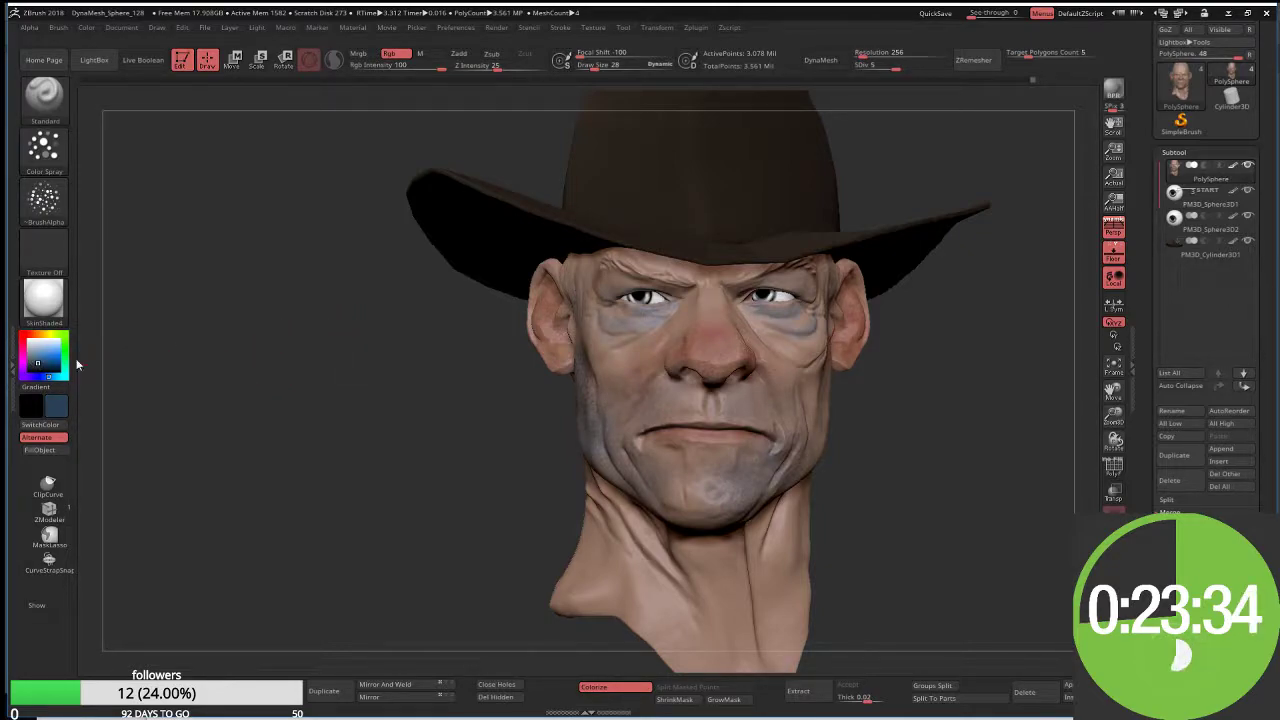
right_click_drag(570, 302, 787, 310)
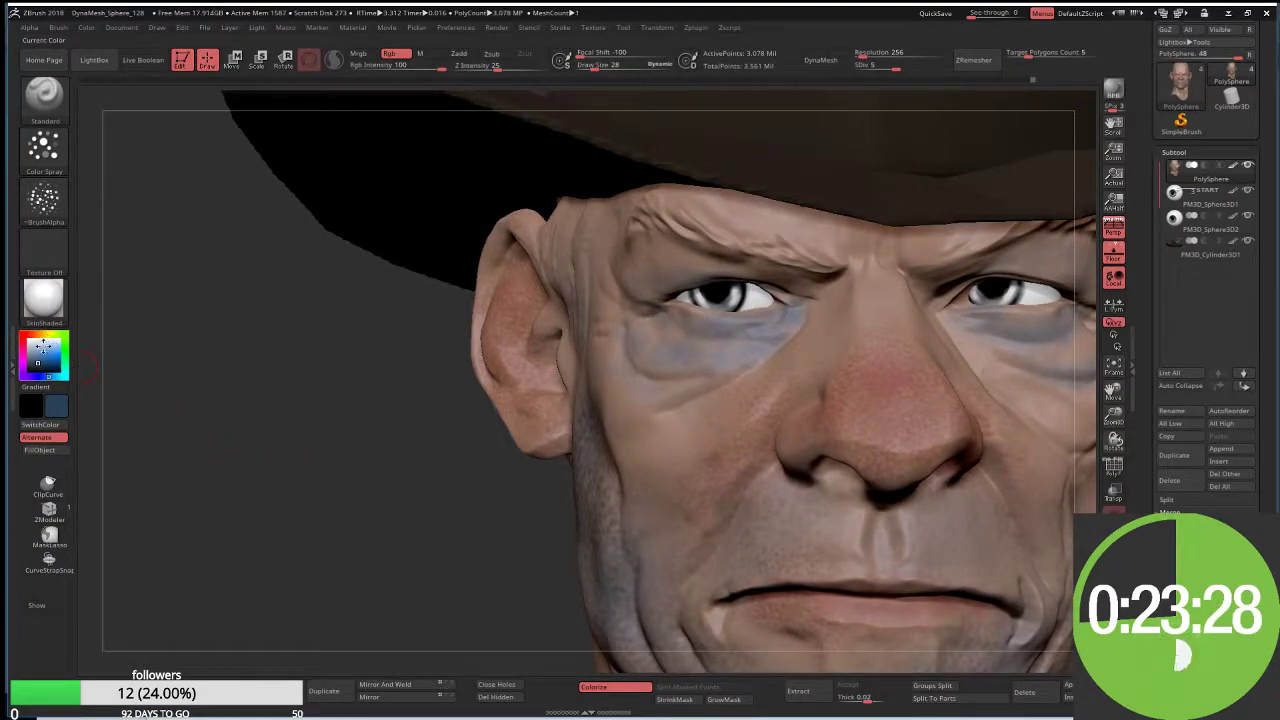
Step: Choose a pale cream skin colour and resize the brush from 135 to 73, then 58
left_click(33, 340)
left_click_drag(33, 338, 35, 356)
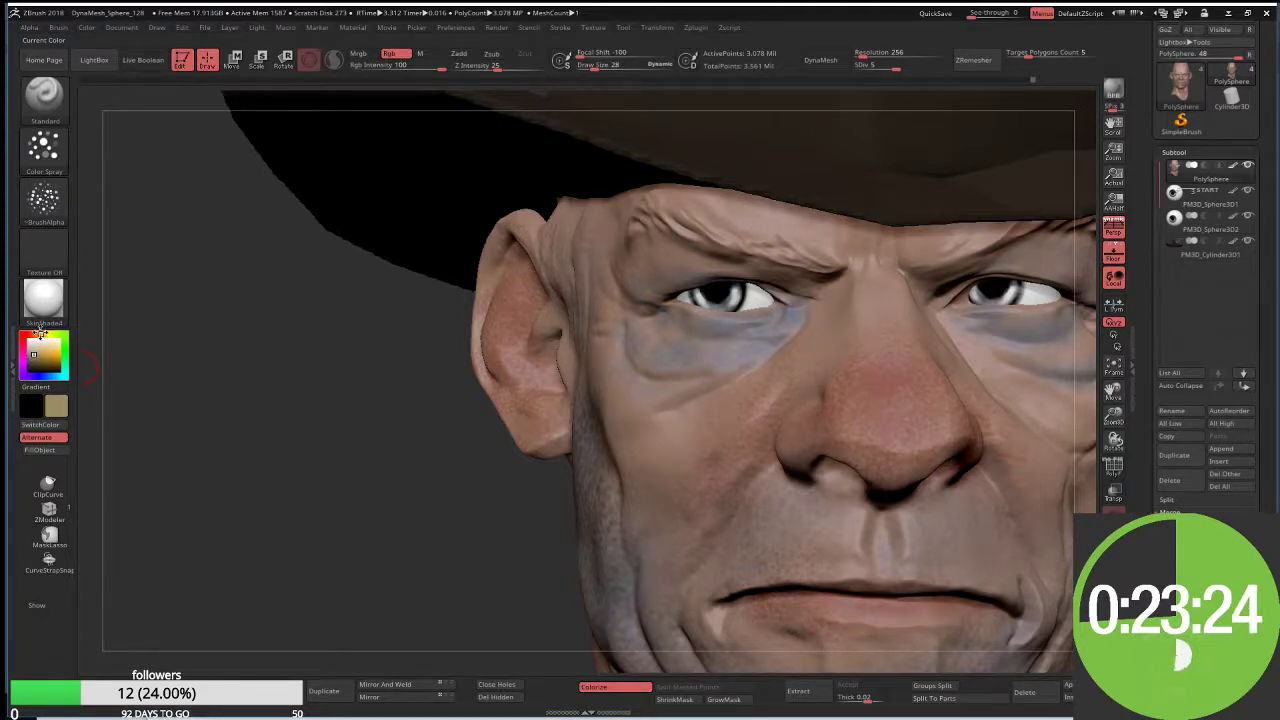
left_click_drag(38, 334, 39, 345)
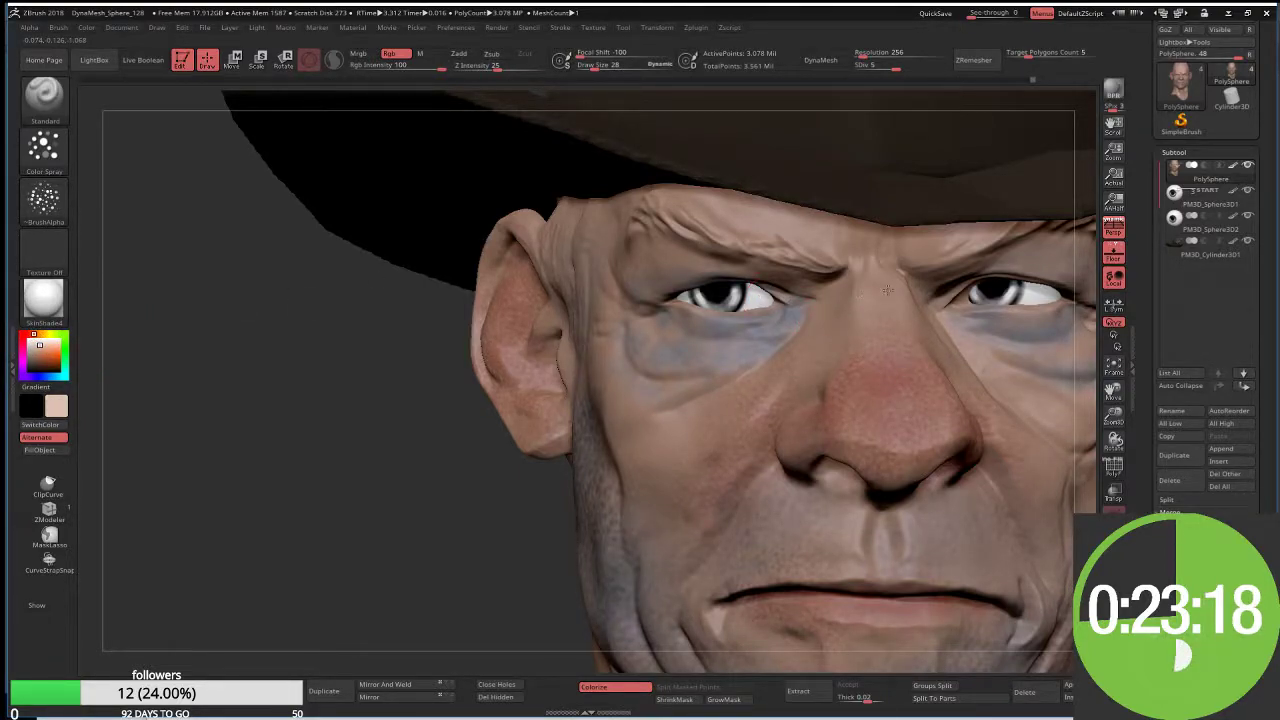
key("s")
mouse_move(860, 288)
left_mouse_down()
mouse_move(848, 304)
mouse_move(891, 292)
left_mouse_up()
key("s")
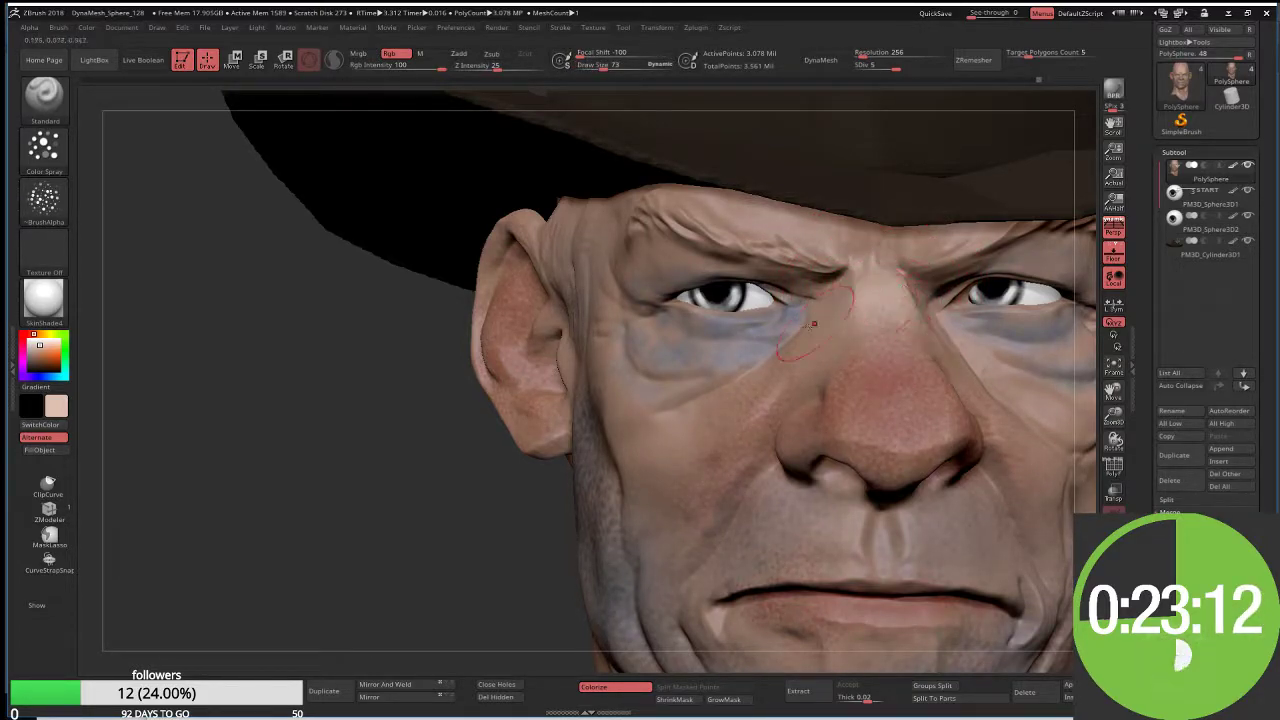
key("s")
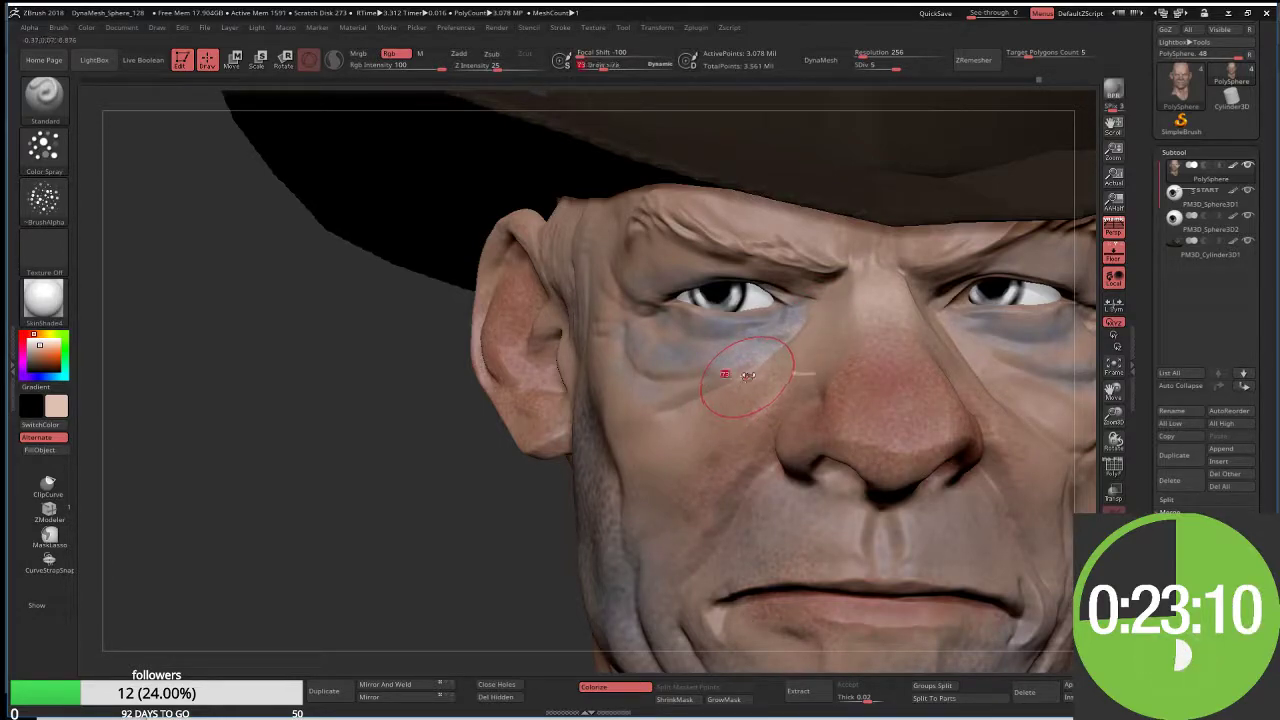
left_click_drag(748, 375, 735, 376)
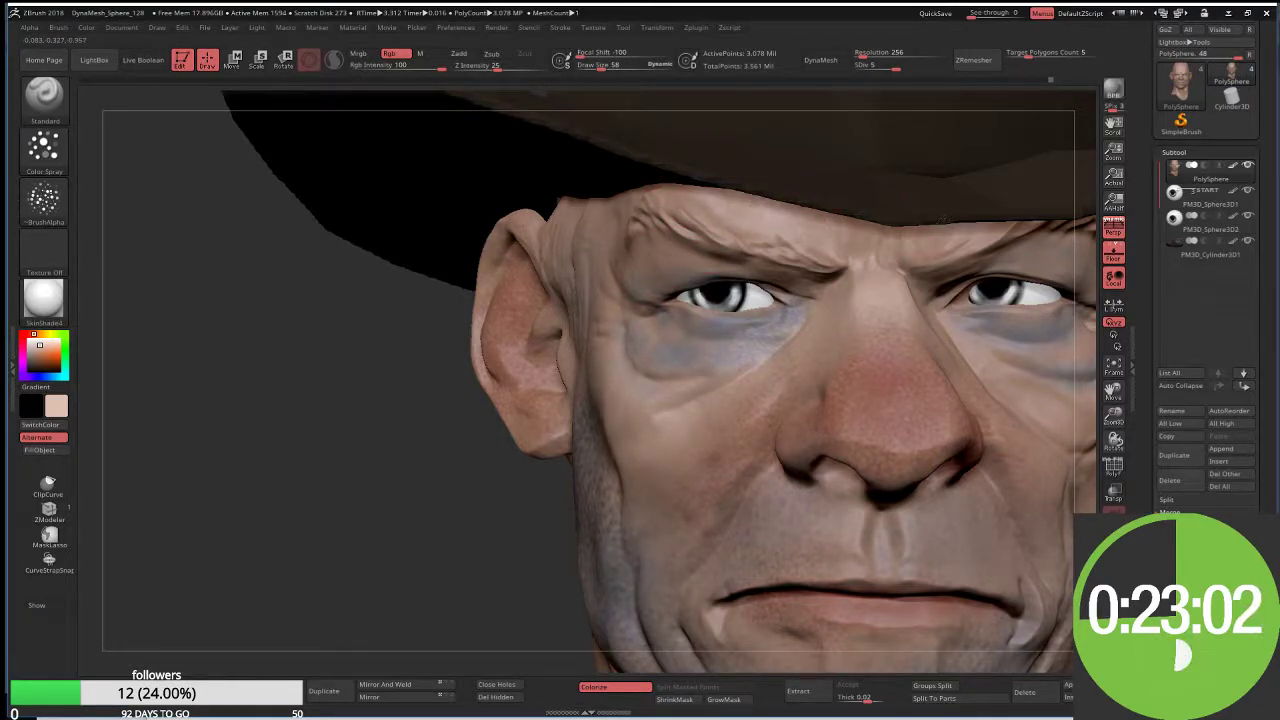
left_click_drag(866, 270, 684, 241)
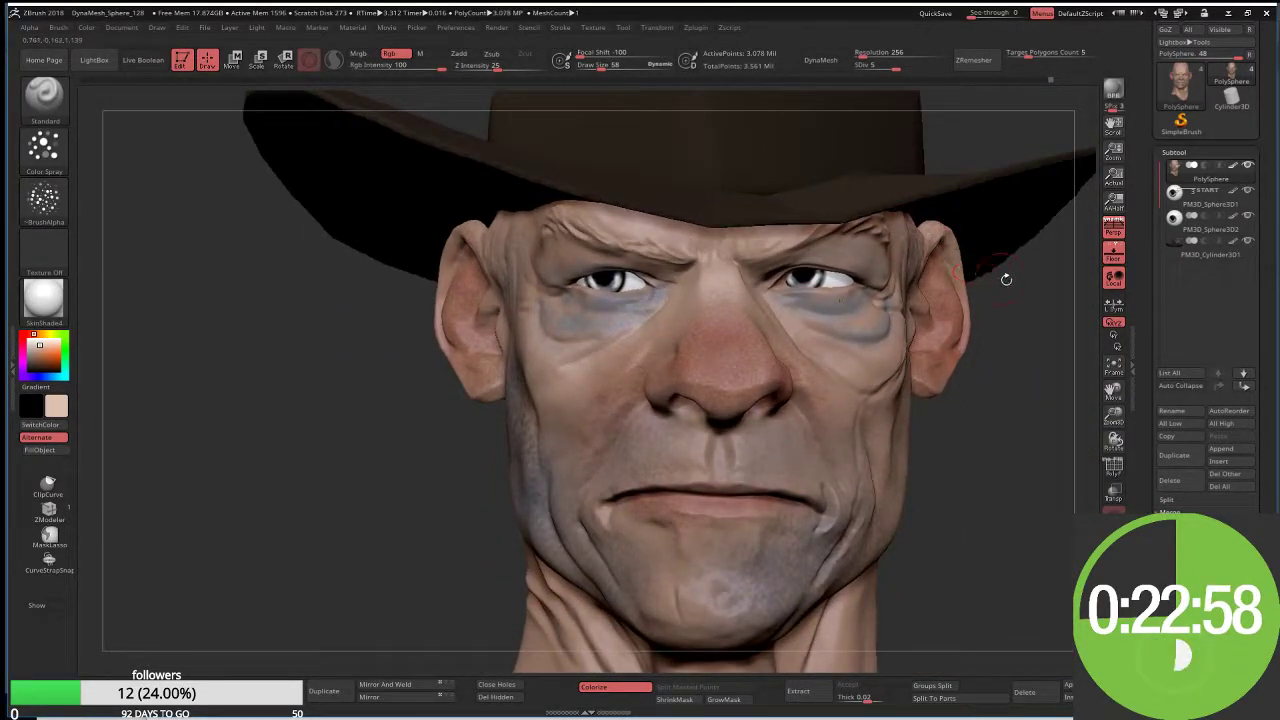
left_click_drag(1005, 278, 963, 258)
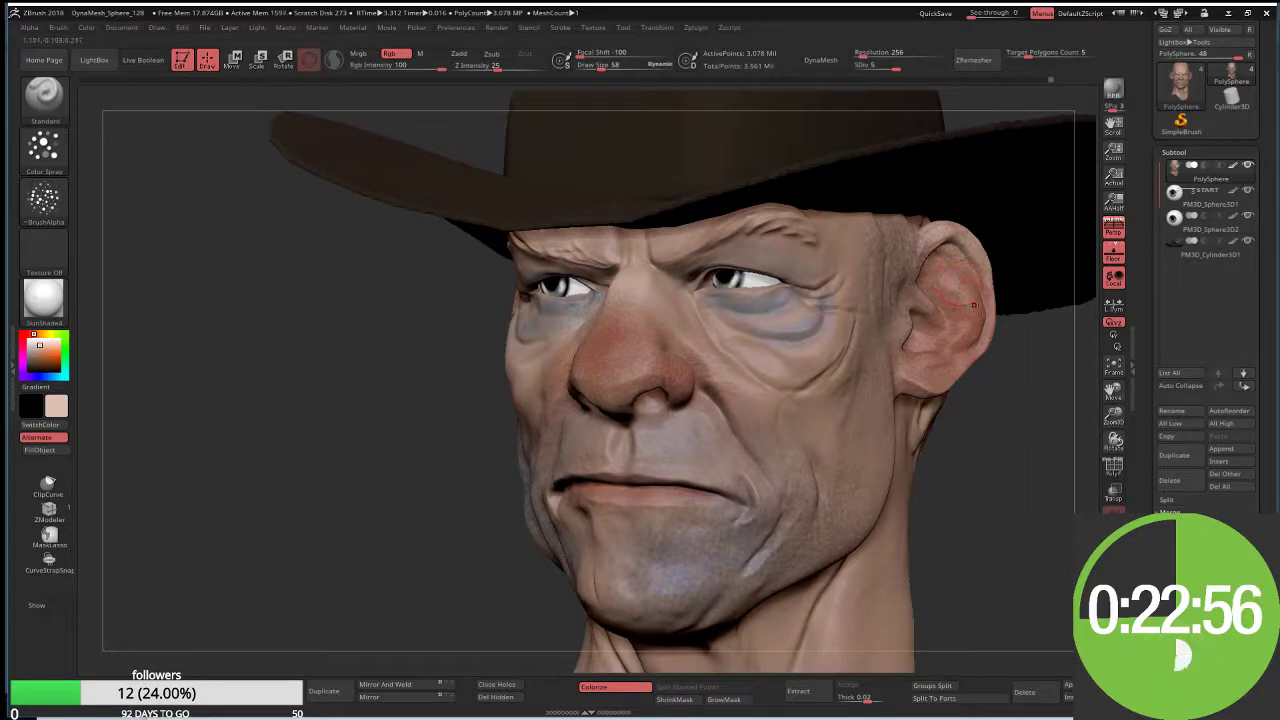
left_click_drag(973, 305, 964, 235)
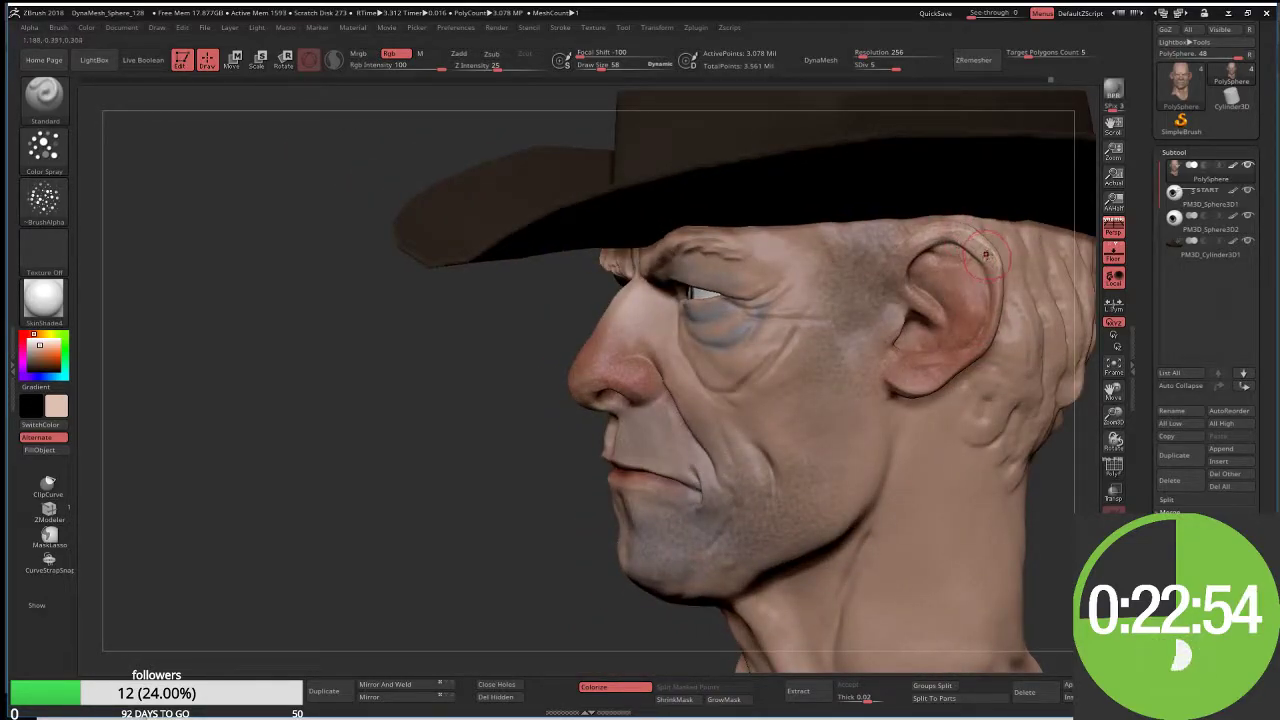
left_click_drag(887, 326, 578, 175)
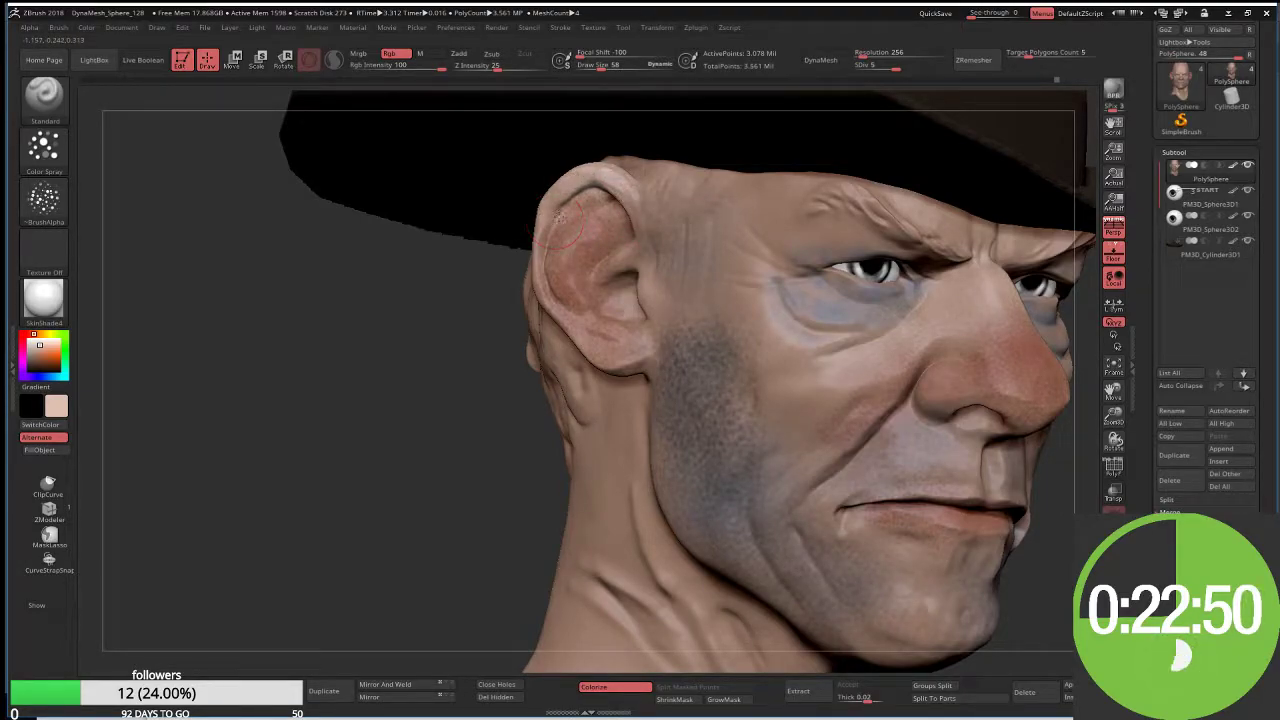
key("f")
left_click_drag(557, 221, 805, 346)
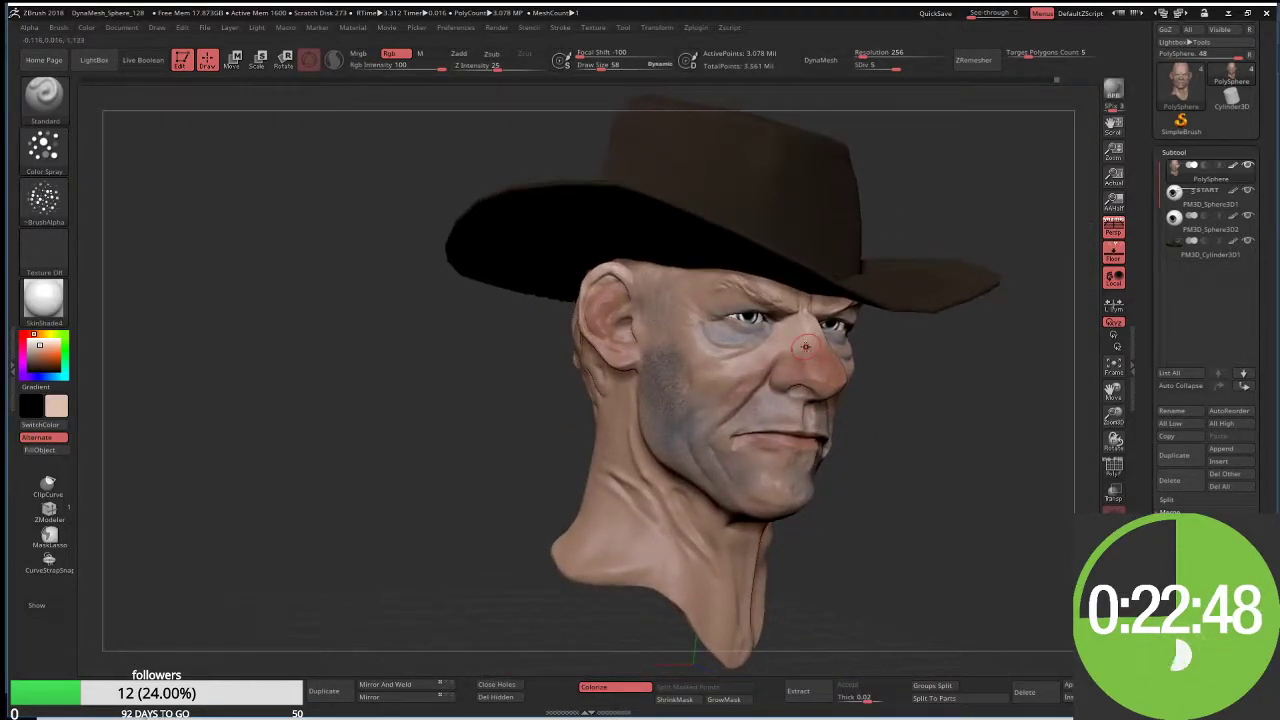
right_click_drag(866, 414, 818, 408)
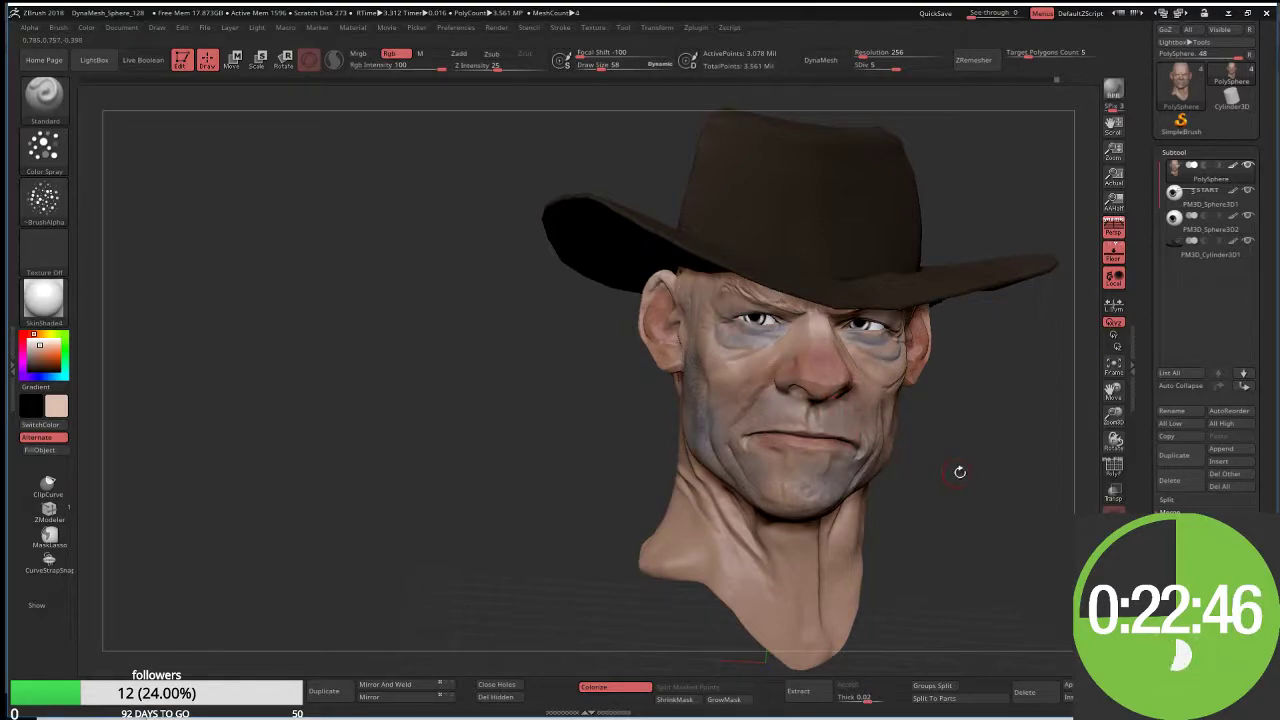
right_click_drag(959, 471, 946, 466)
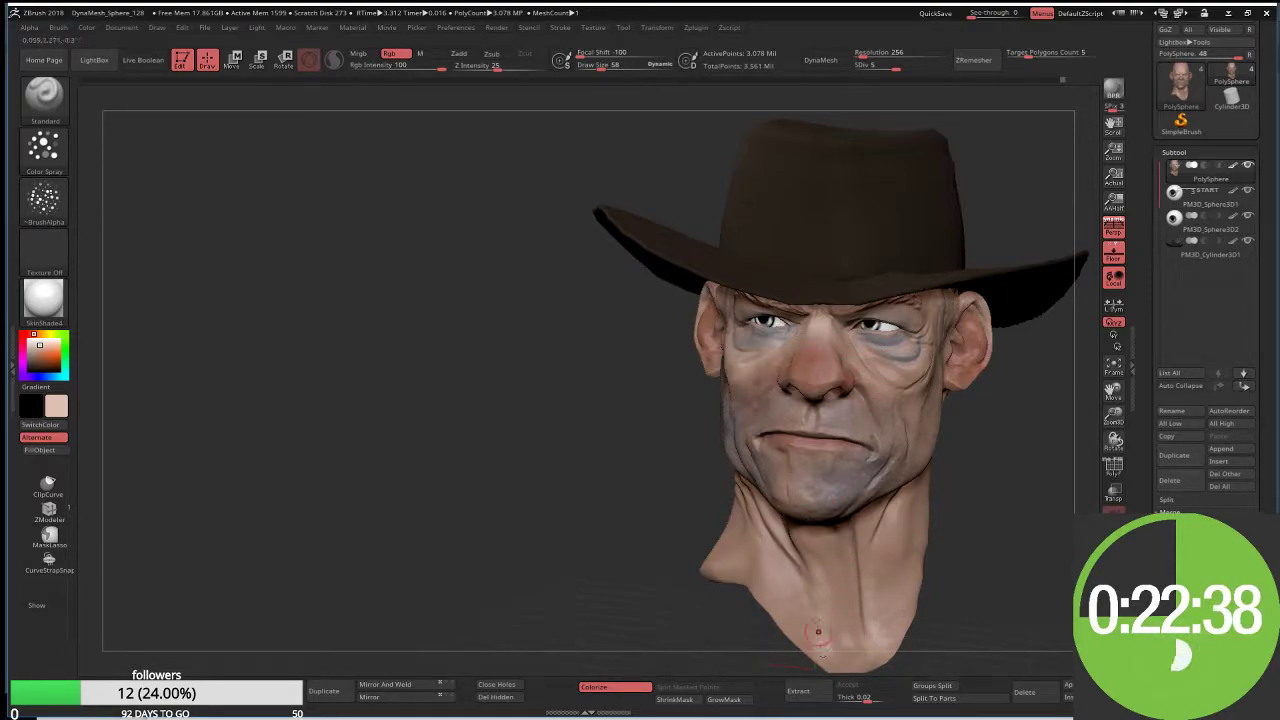
left_click_drag(629, 509, 707, 362)
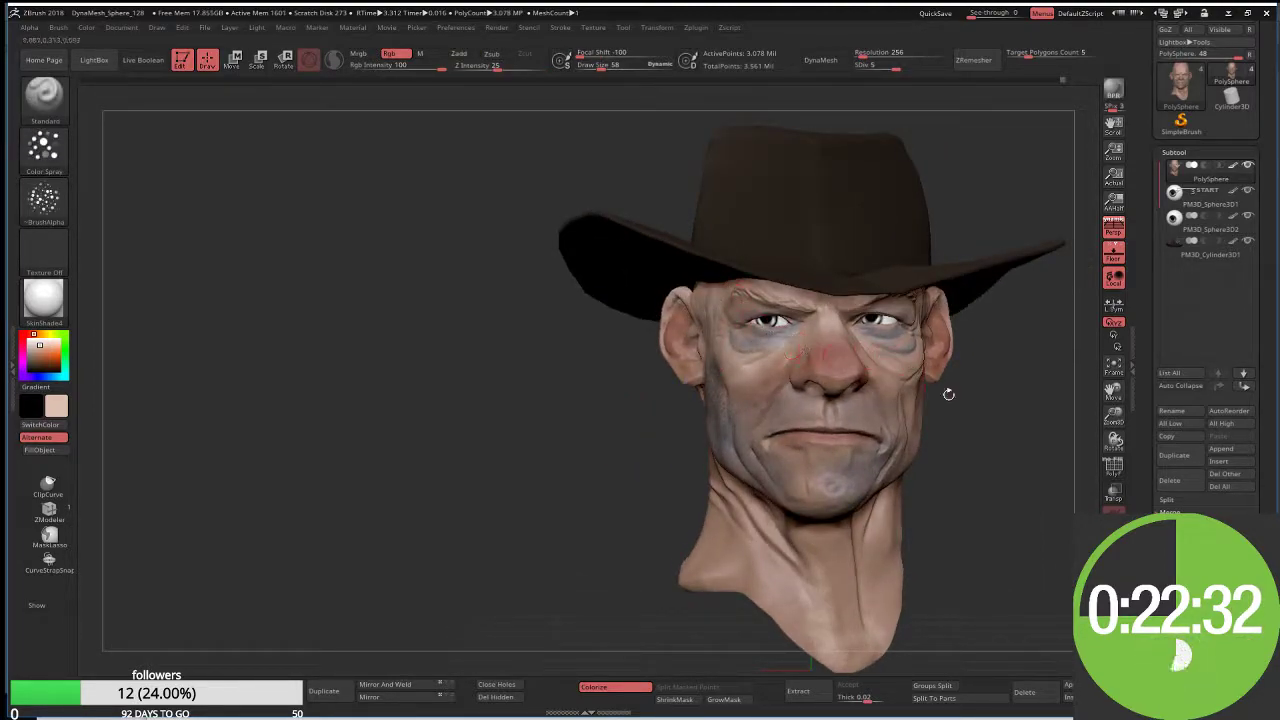
left_click_drag(948, 394, 880, 398)
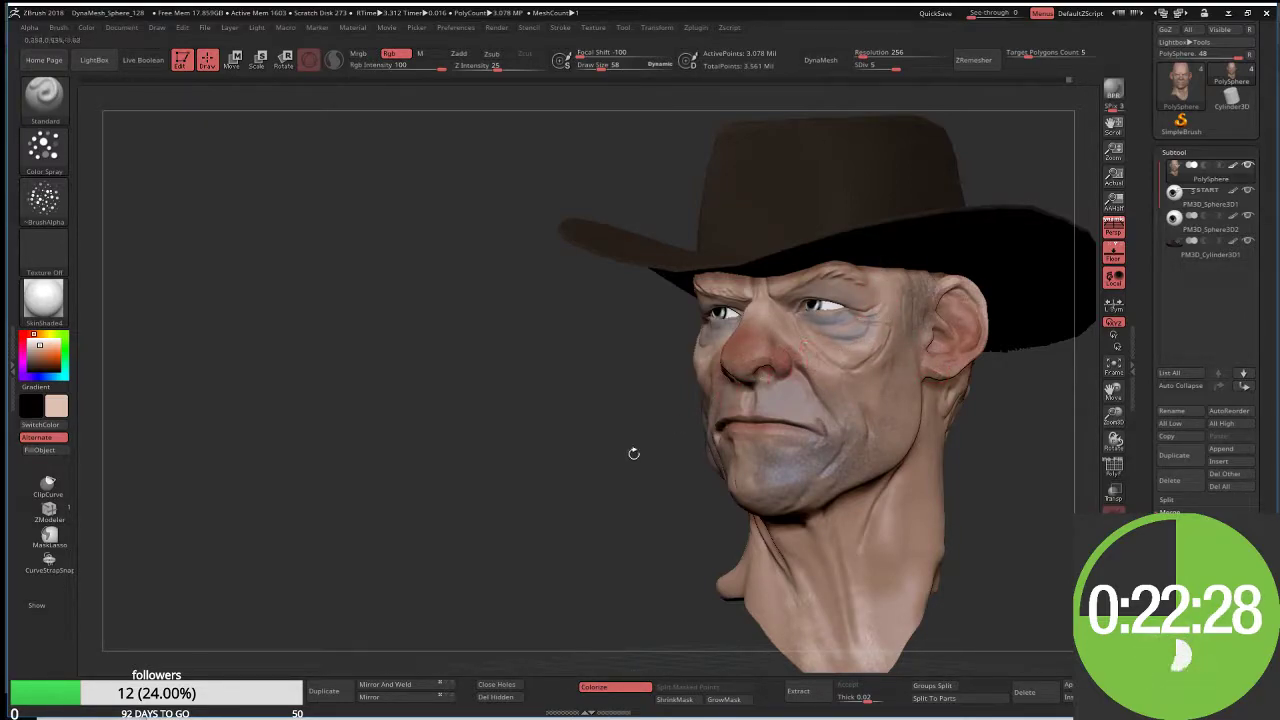
mouse_move(633, 453)
left_mouse_down()
mouse_move(597, 517)
mouse_move(569, 489)
left_mouse_up()
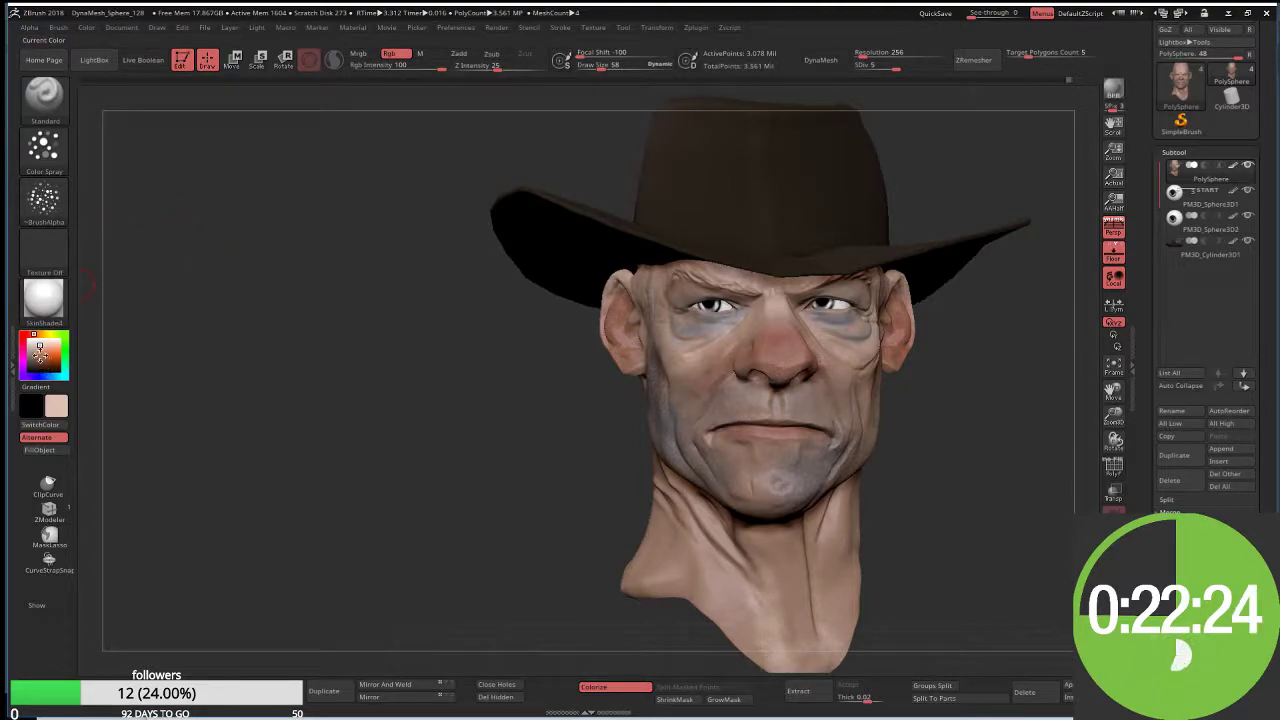
Step: Spray dark greyish-brown stubble over the cheeks, chin and jaw with a size-146 brush
left_click(32, 358)
left_click_drag(32, 358, 30, 365)
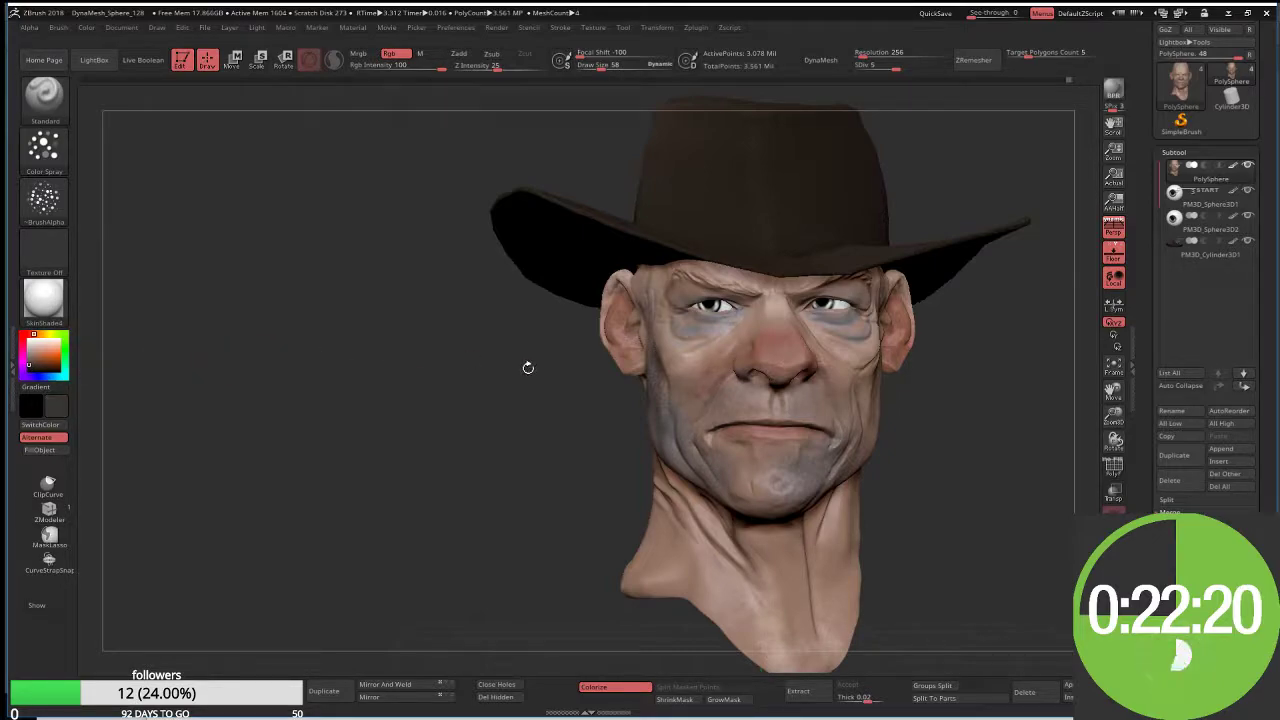
key("s")
left_click_drag(676, 411, 710, 411)
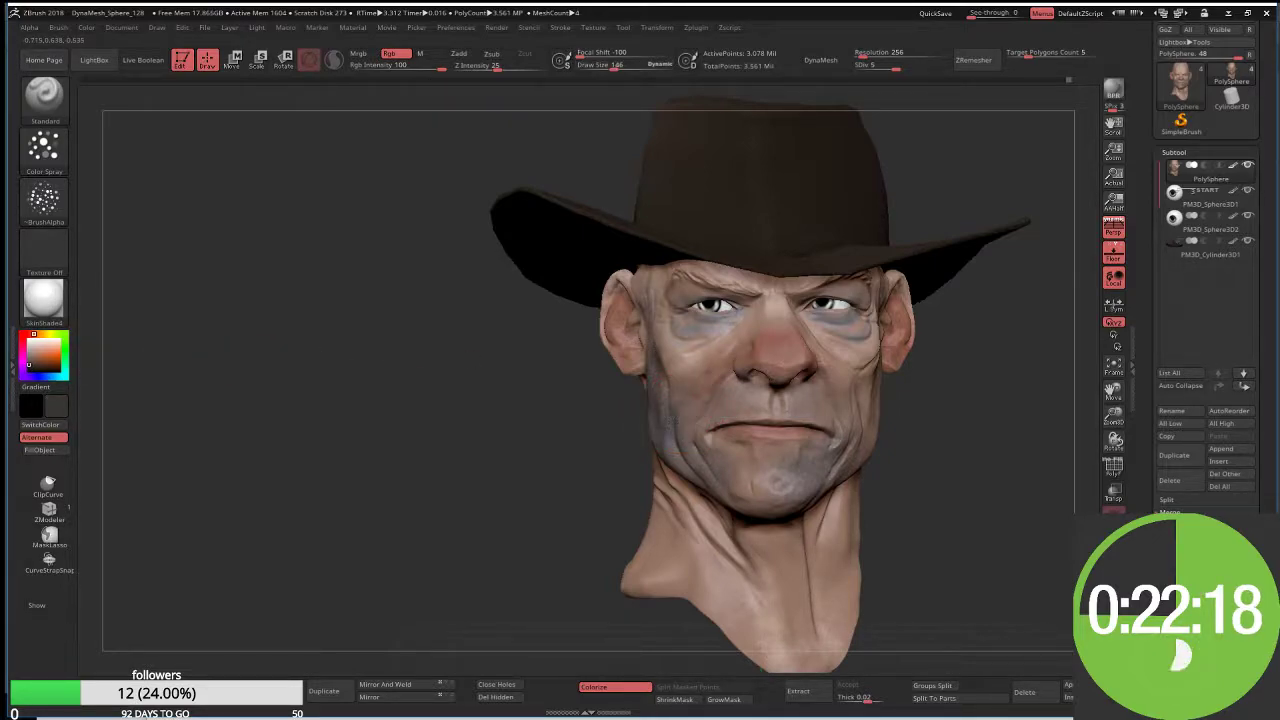
right_click_drag(600, 428, 644, 370)
left_click_drag(644, 370, 650, 425)
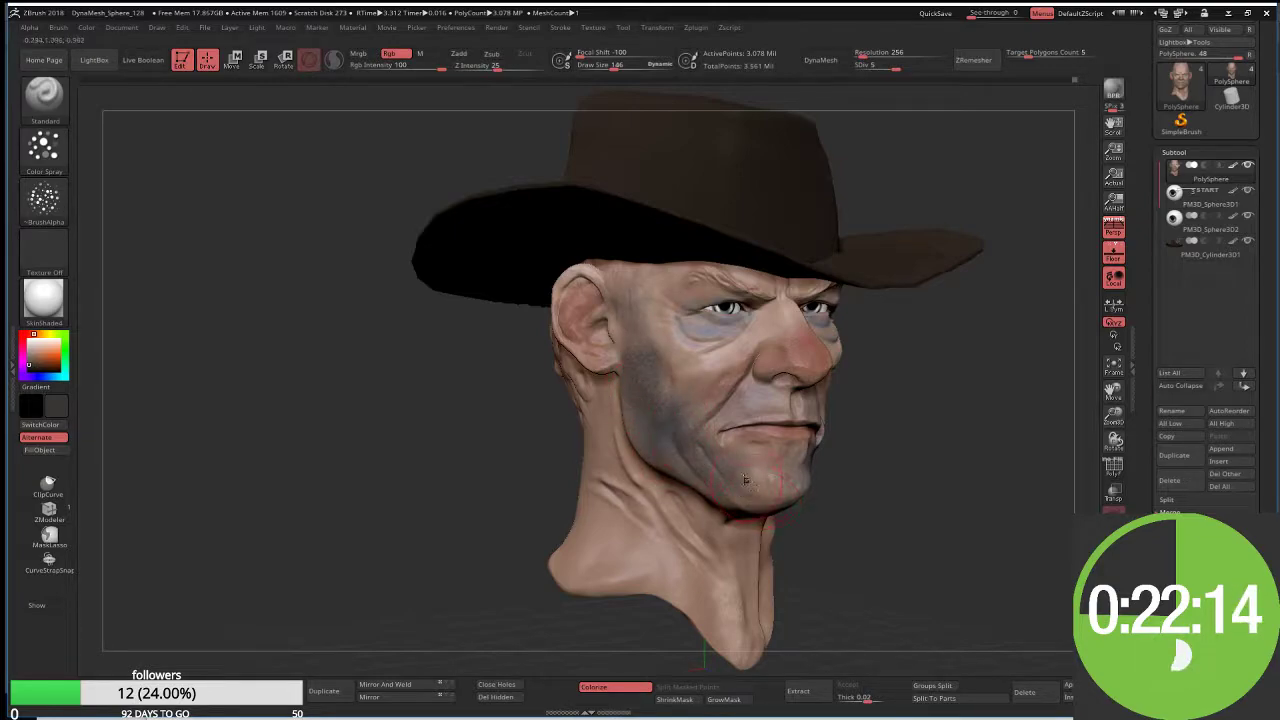
right_click_drag(894, 491, 753, 473)
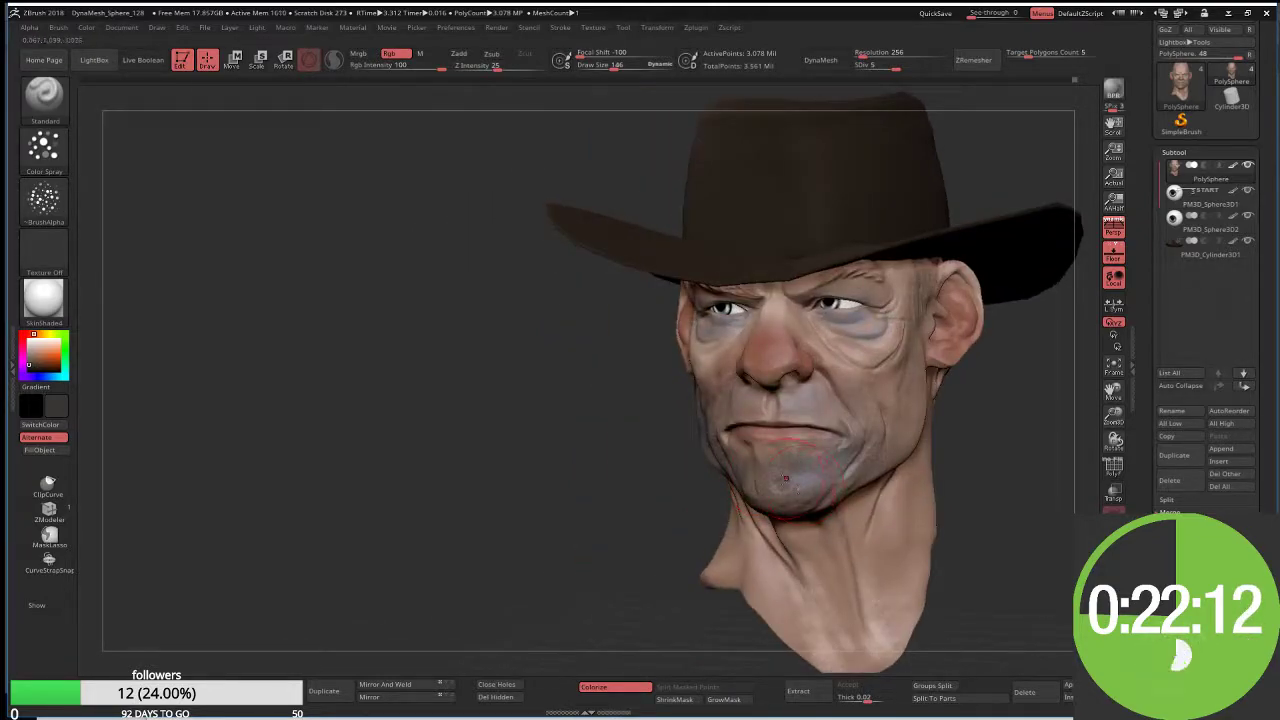
left_click_drag(786, 479, 843, 470)
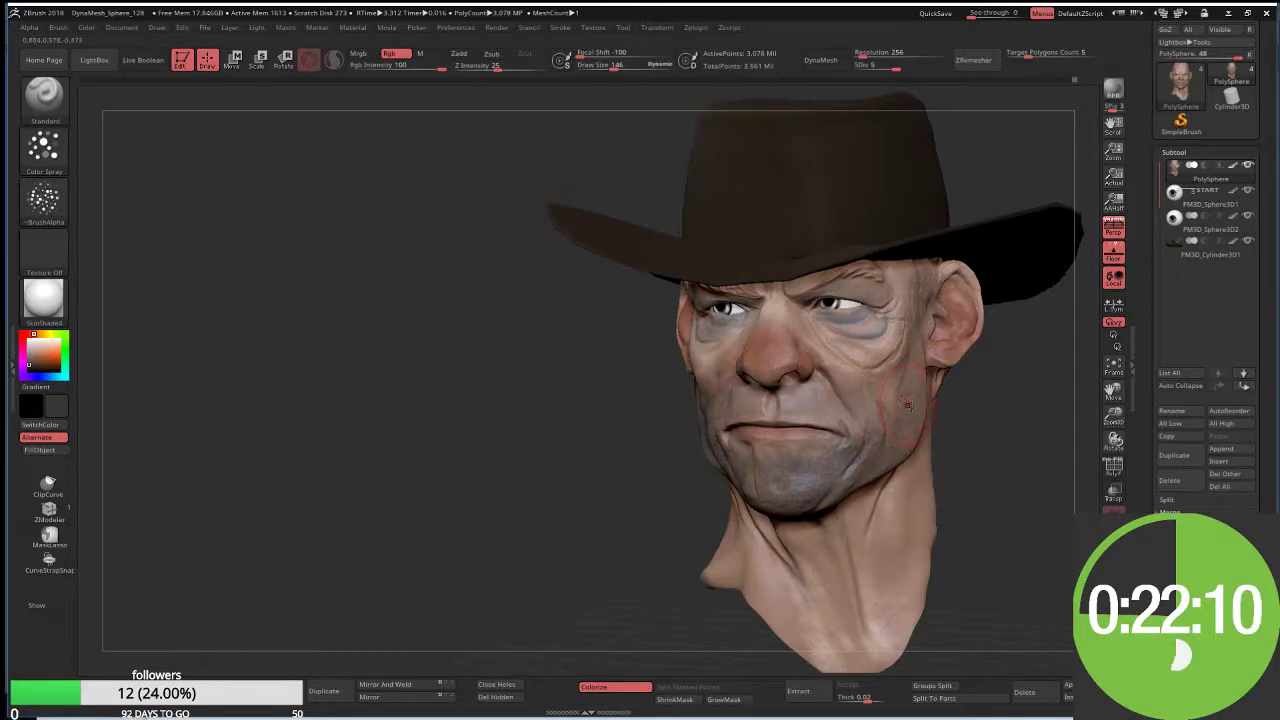
right_click_drag(906, 406, 914, 415)
left_click_drag(914, 415, 940, 430)
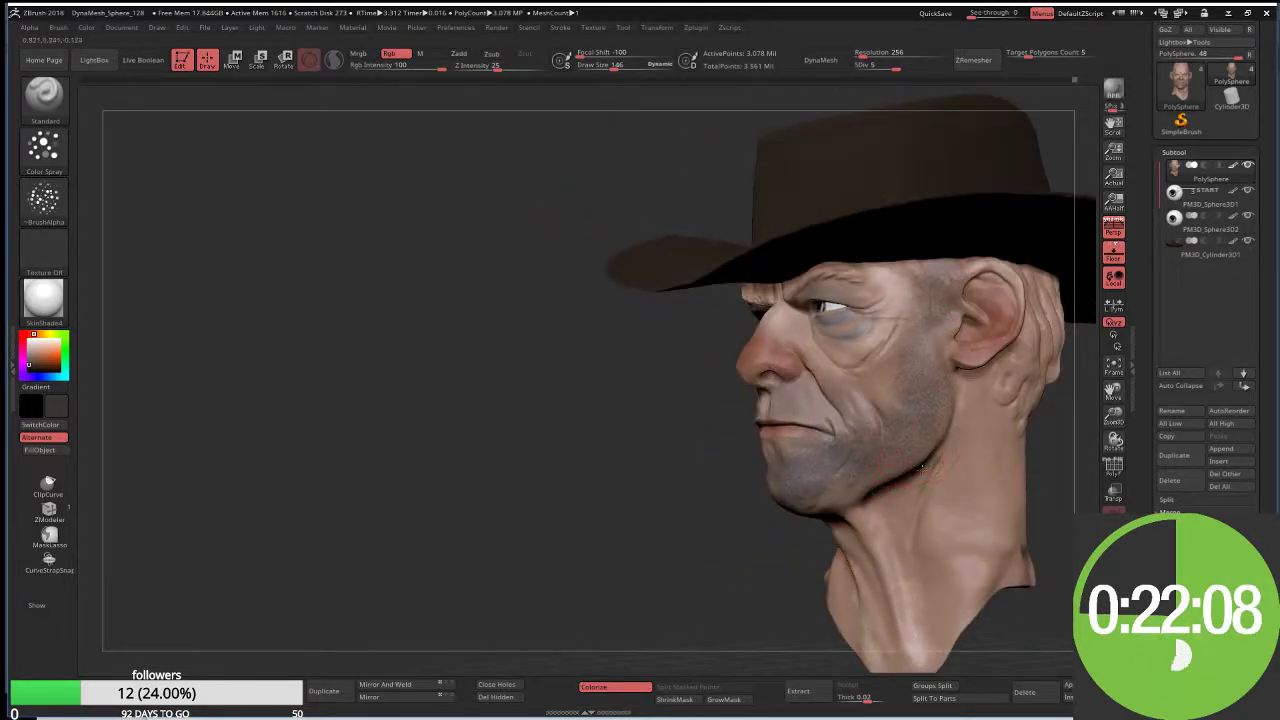
mouse_move(740, 568)
left_mouse_down()
mouse_move(851, 530)
mouse_move(882, 498)
left_mouse_up()
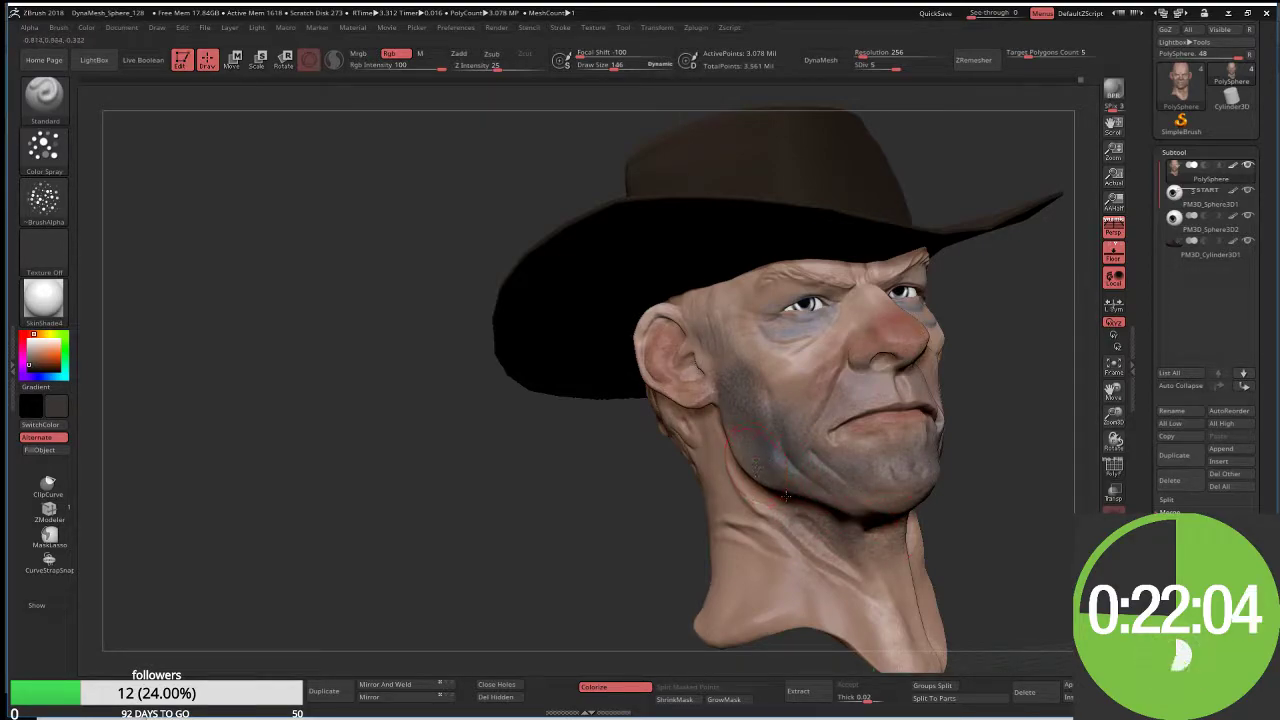
left_click_drag(786, 495, 715, 428)
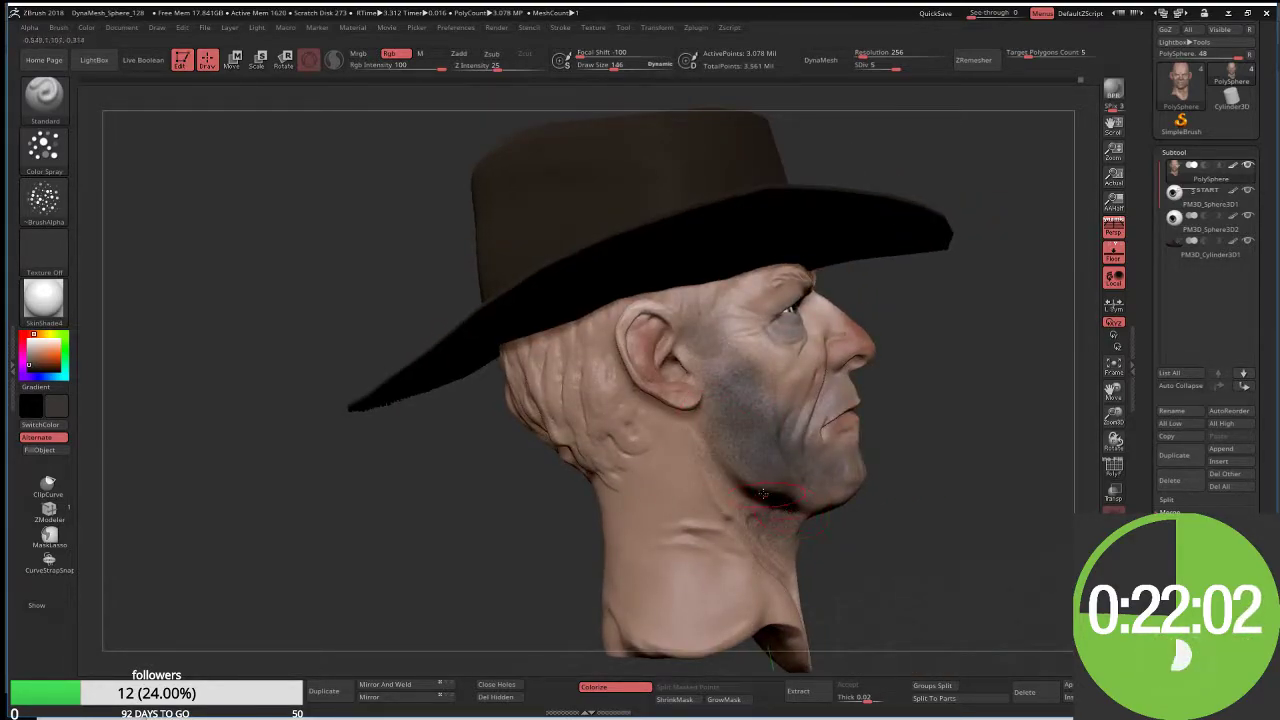
mouse_move(763, 493)
left_mouse_down()
mouse_move(852, 483)
mouse_move(740, 477)
left_mouse_up()
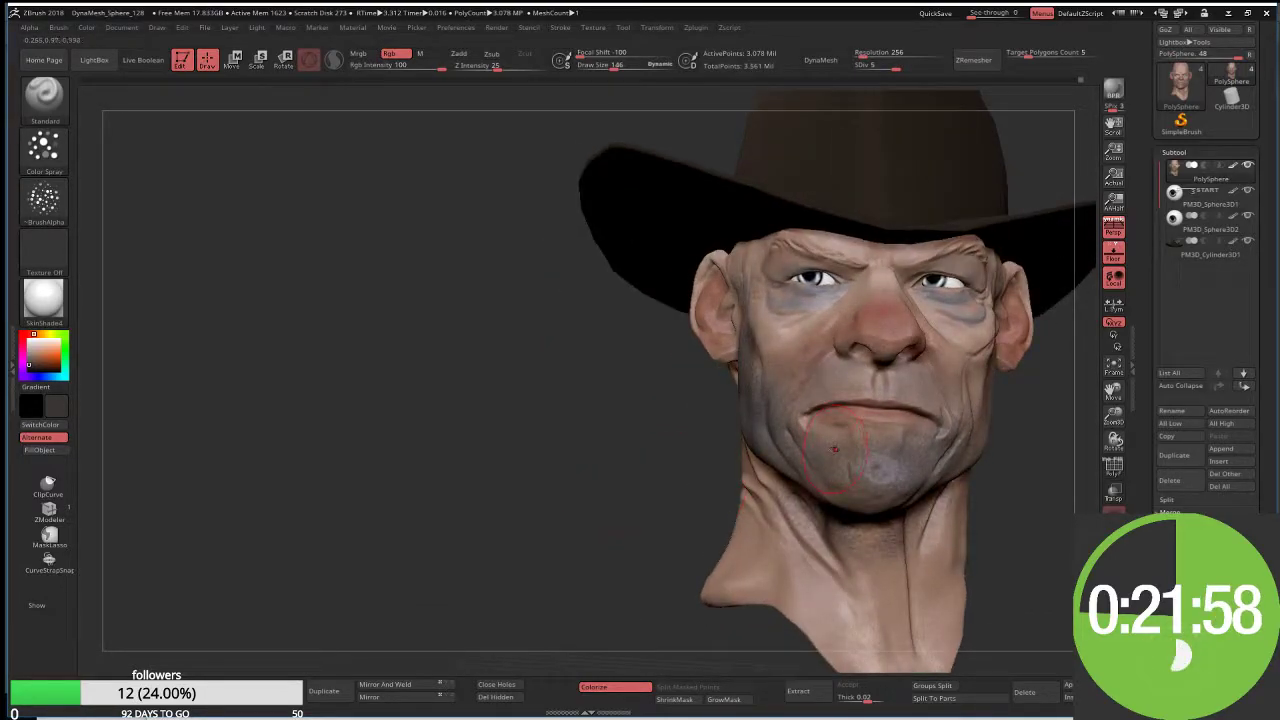
Step: Reduce the draw size to 65 and turn the head to face the viewer
key("s")
left_click_drag(840, 445, 805, 445)
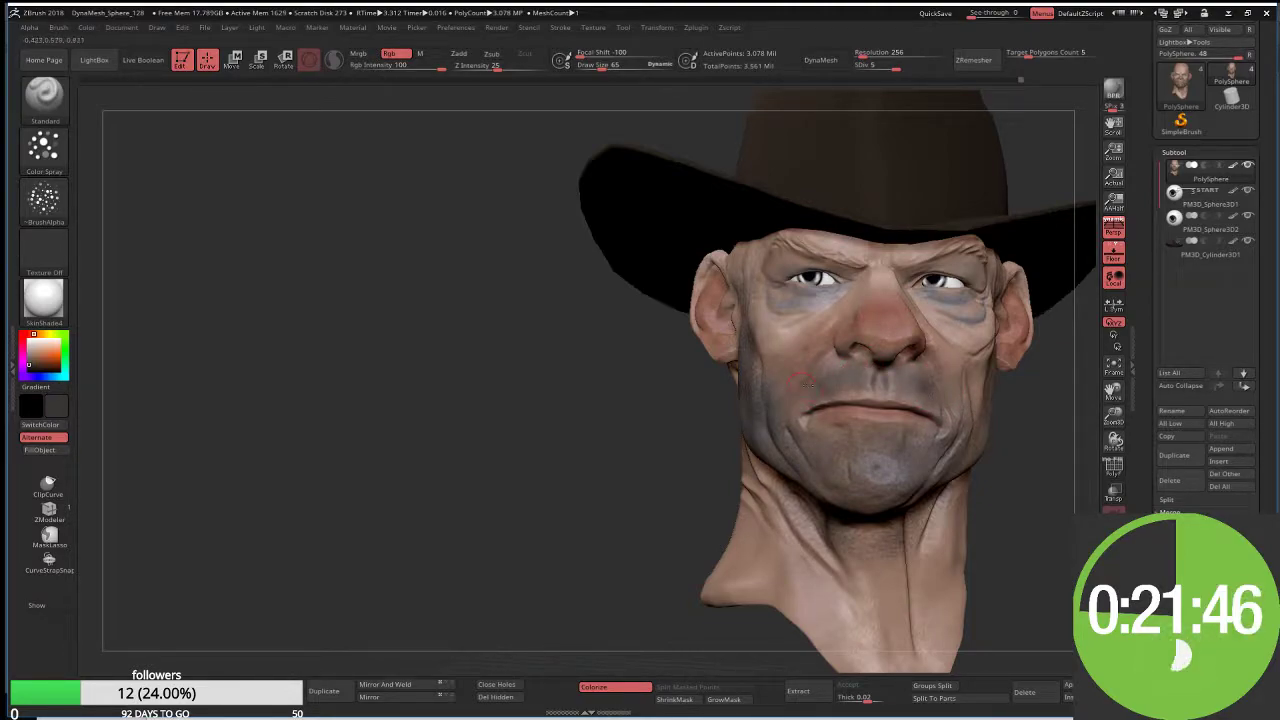
right_click_drag(806, 382, 936, 392)
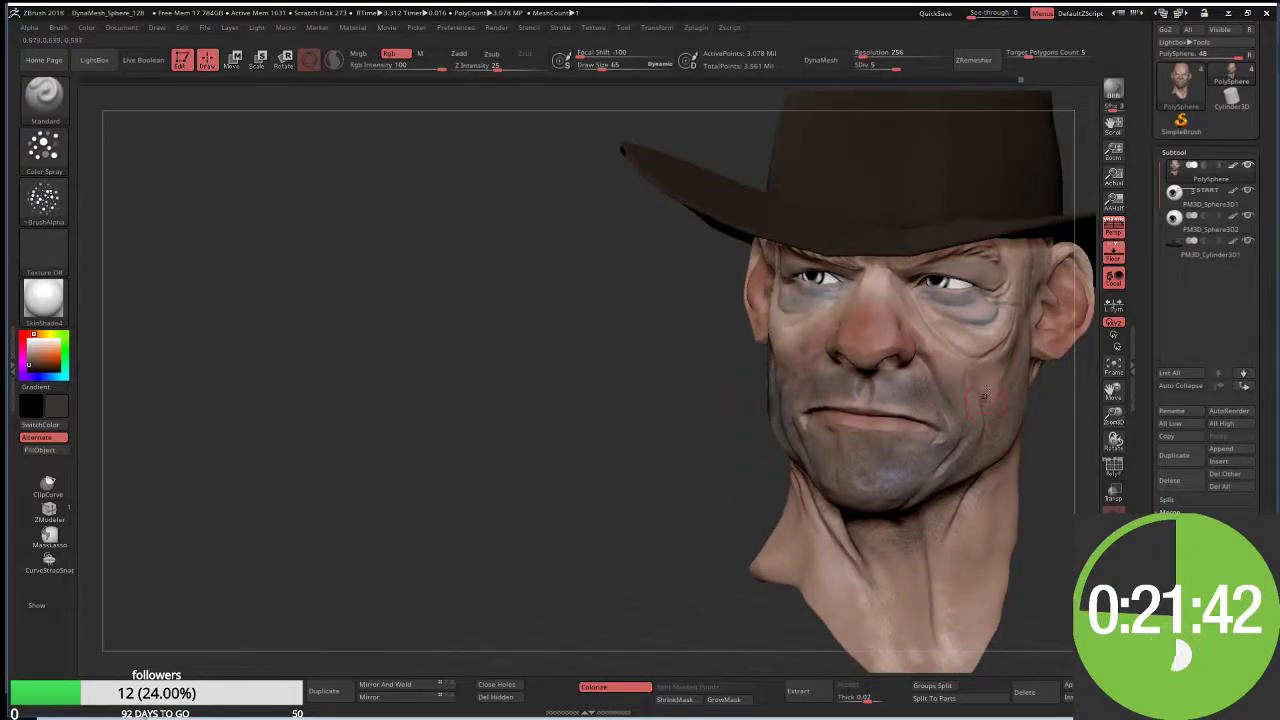
left_click_drag(609, 403, 600, 409)
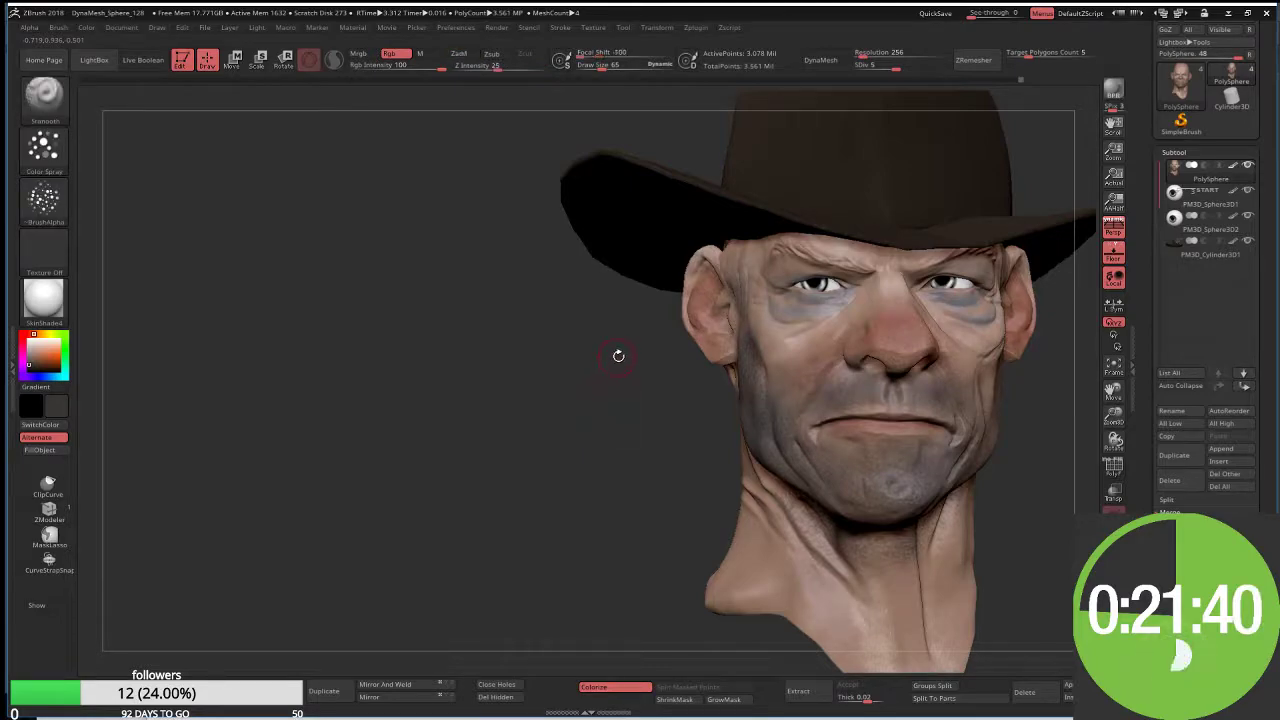
mouse_move(537, 389)
left_mouse_down()
mouse_move(524, 464)
mouse_move(452, 410)
left_mouse_up()
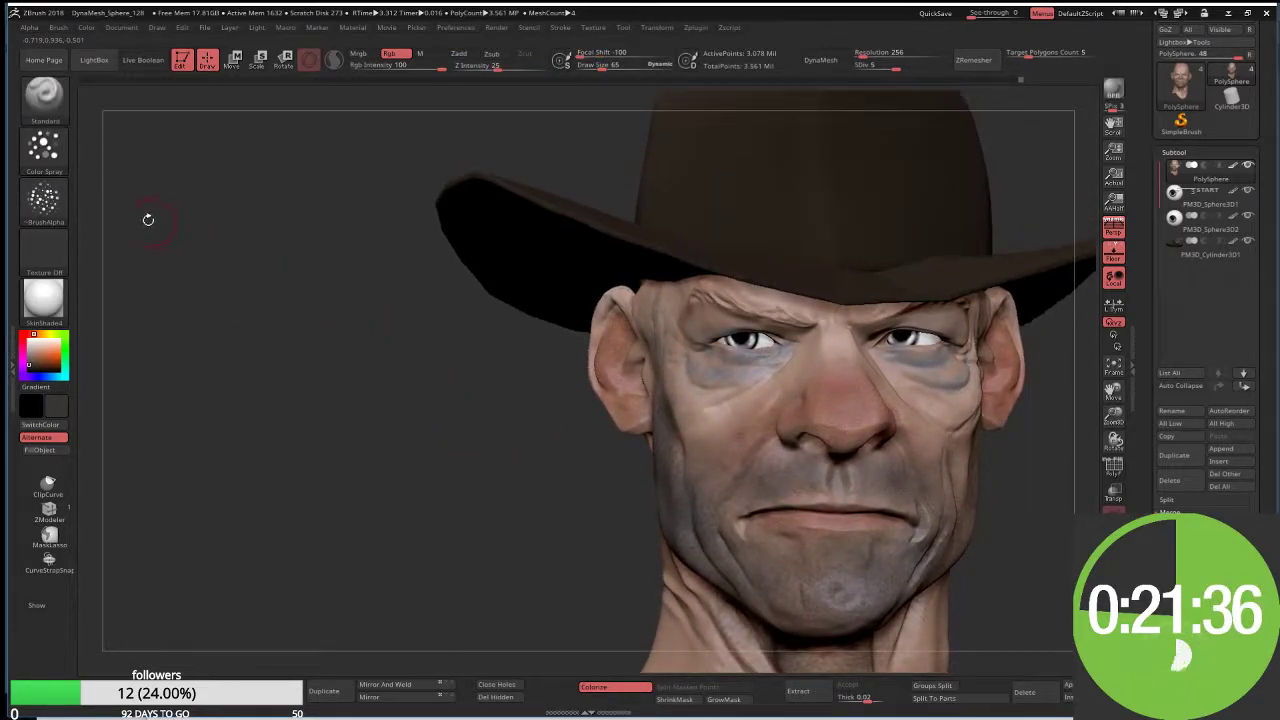
Step: Set up a FreeHand stroke with Alpha 58 and a dark hair colour, zoomed on the face
left_click(45, 156)
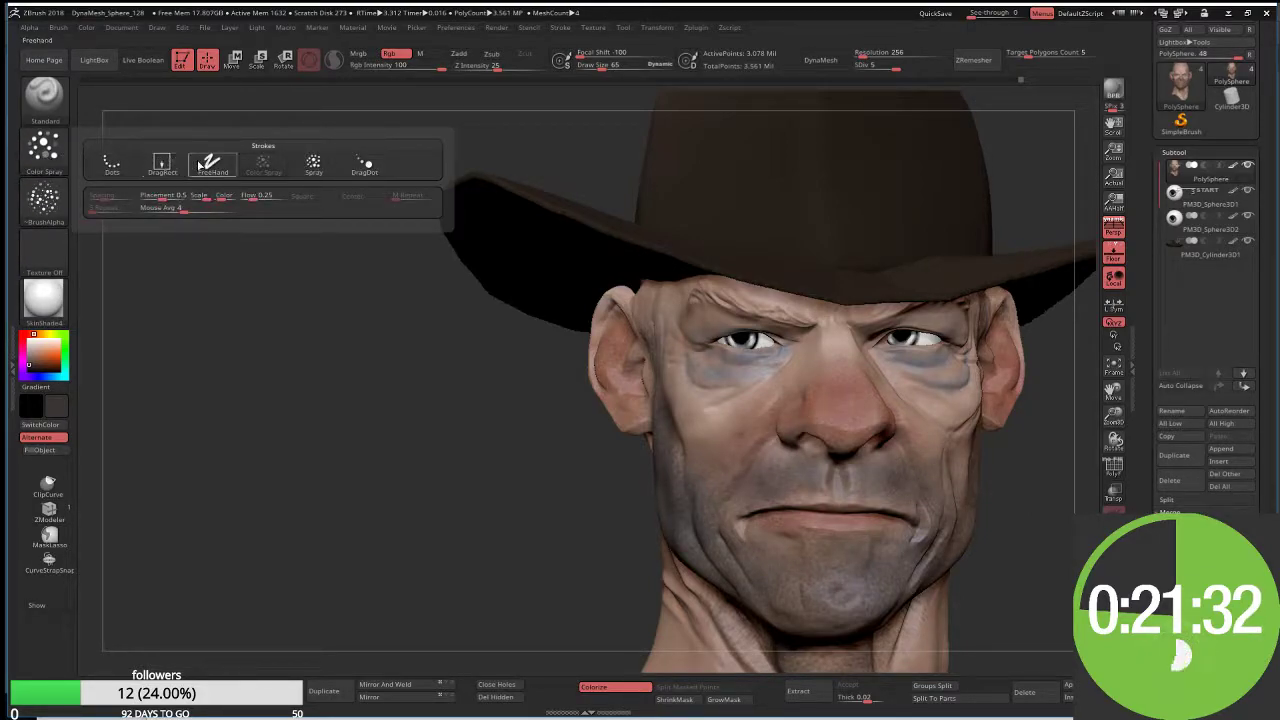
left_click(200, 165)
left_click(43, 200)
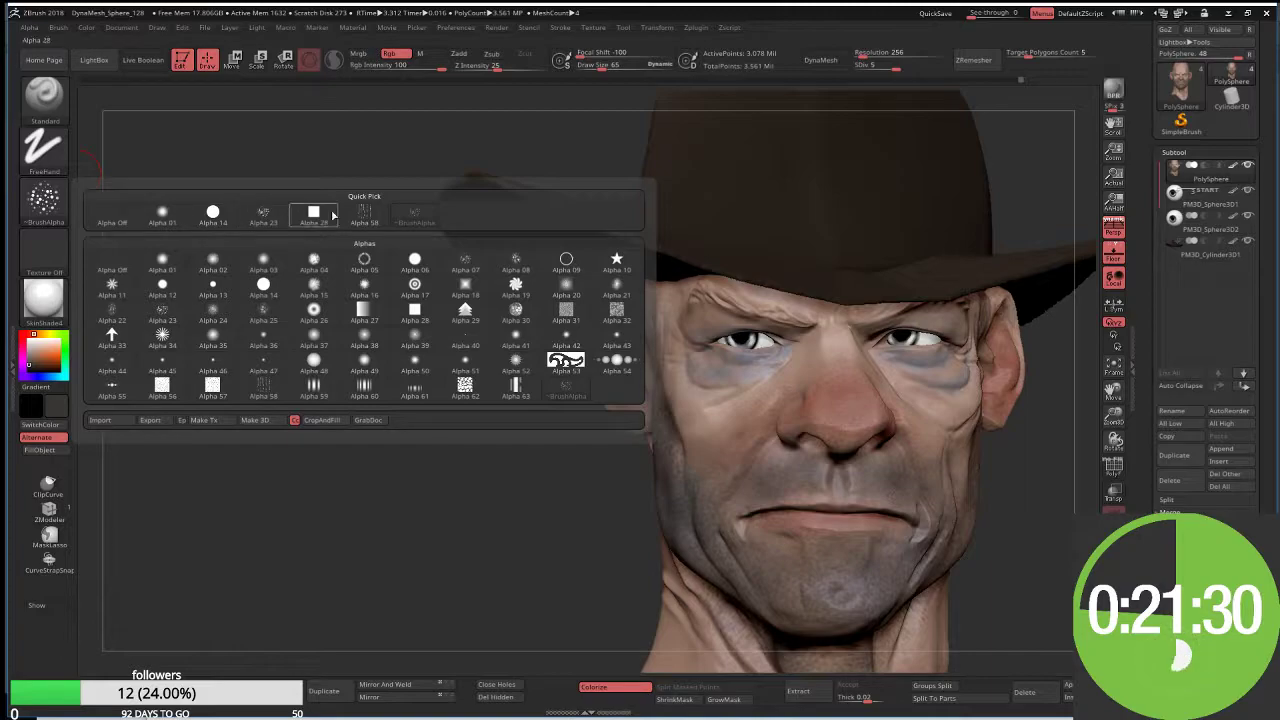
left_click(364, 213)
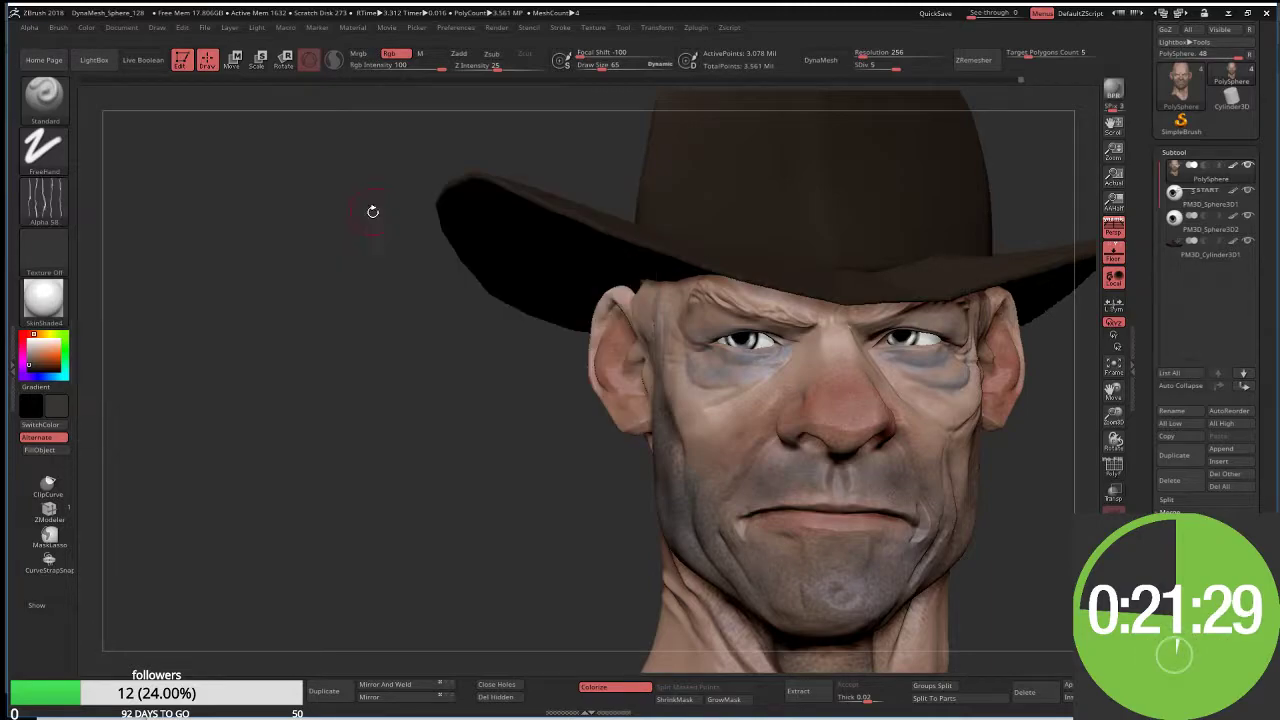
left_click(24, 373)
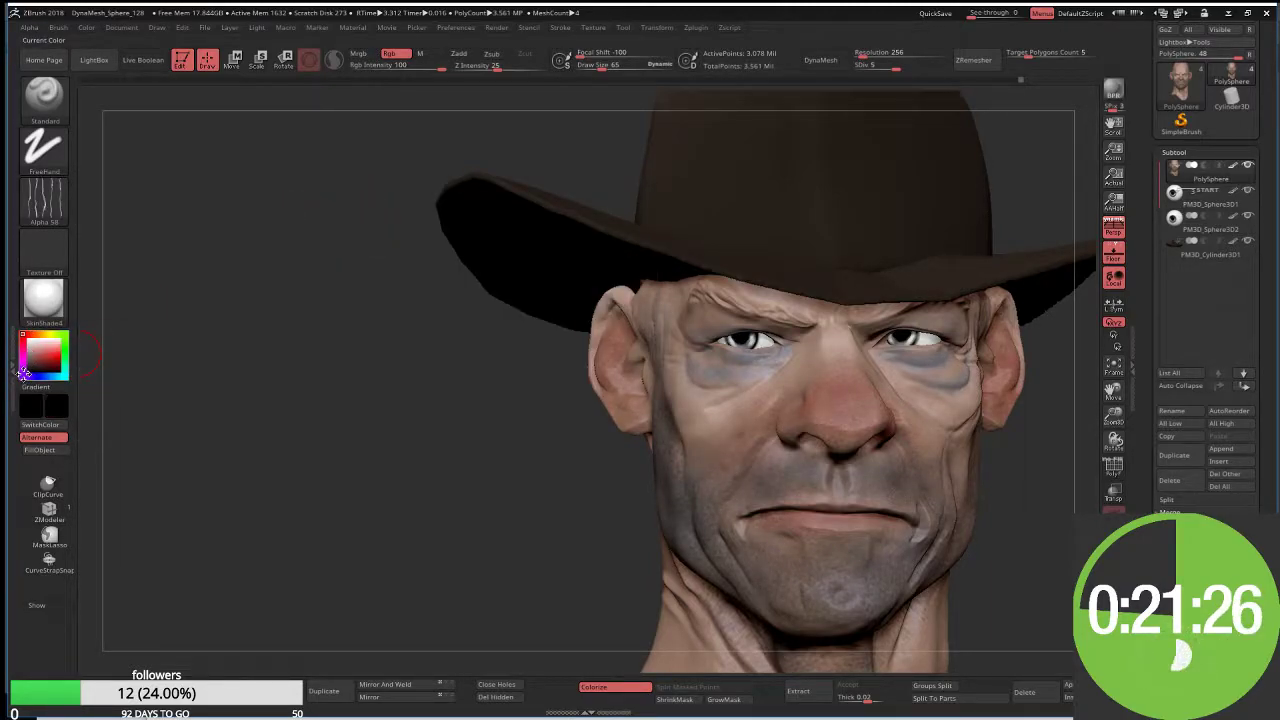
mouse_move(291, 380)
left_mouse_down()
mouse_move(617, 388)
mouse_move(642, 248)
mouse_move(688, 266)
mouse_move(565, 245)
left_mouse_up()
key("s")
Step: Paint dense hair strokes along the left eyebrow from its outer to inner end
mouse_move(630, 272)
left_mouse_down()
mouse_move(540, 238)
mouse_move(538, 254)
mouse_move(488, 212)
left_mouse_up()
left_click_drag(535, 262, 432, 188)
left_click_drag(476, 230, 433, 228)
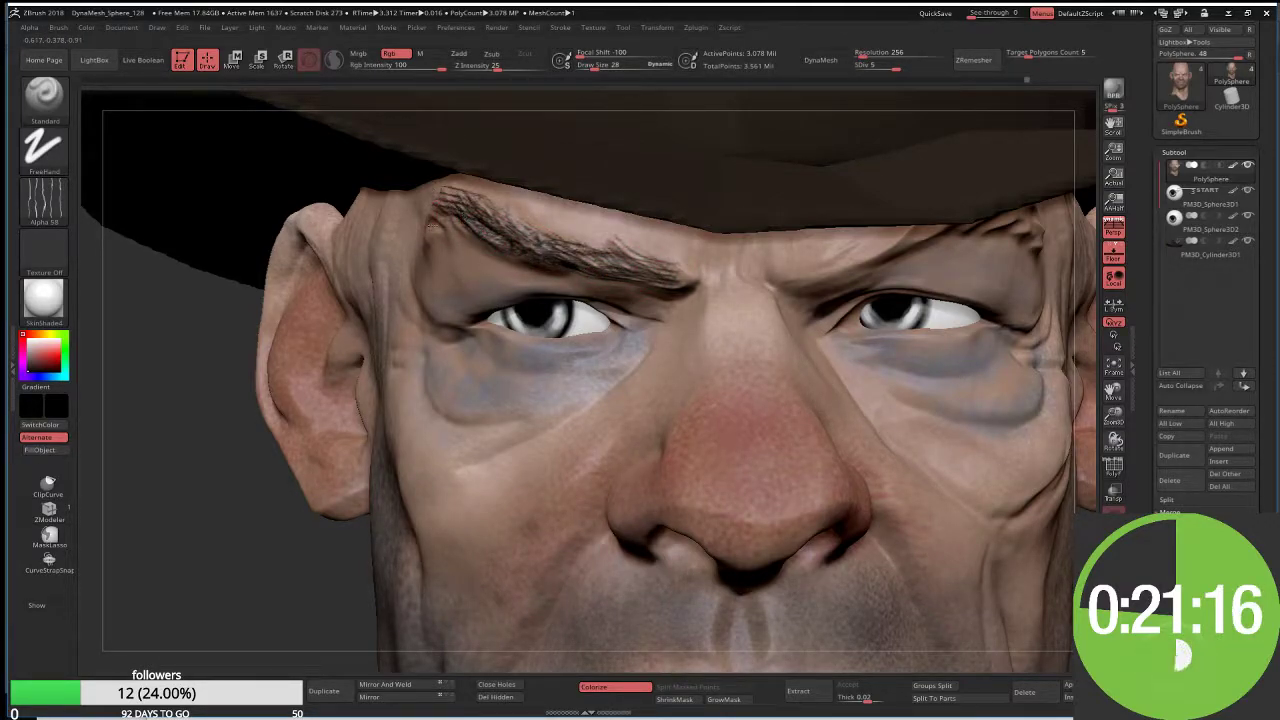
right_click_drag(432, 228, 390, 235)
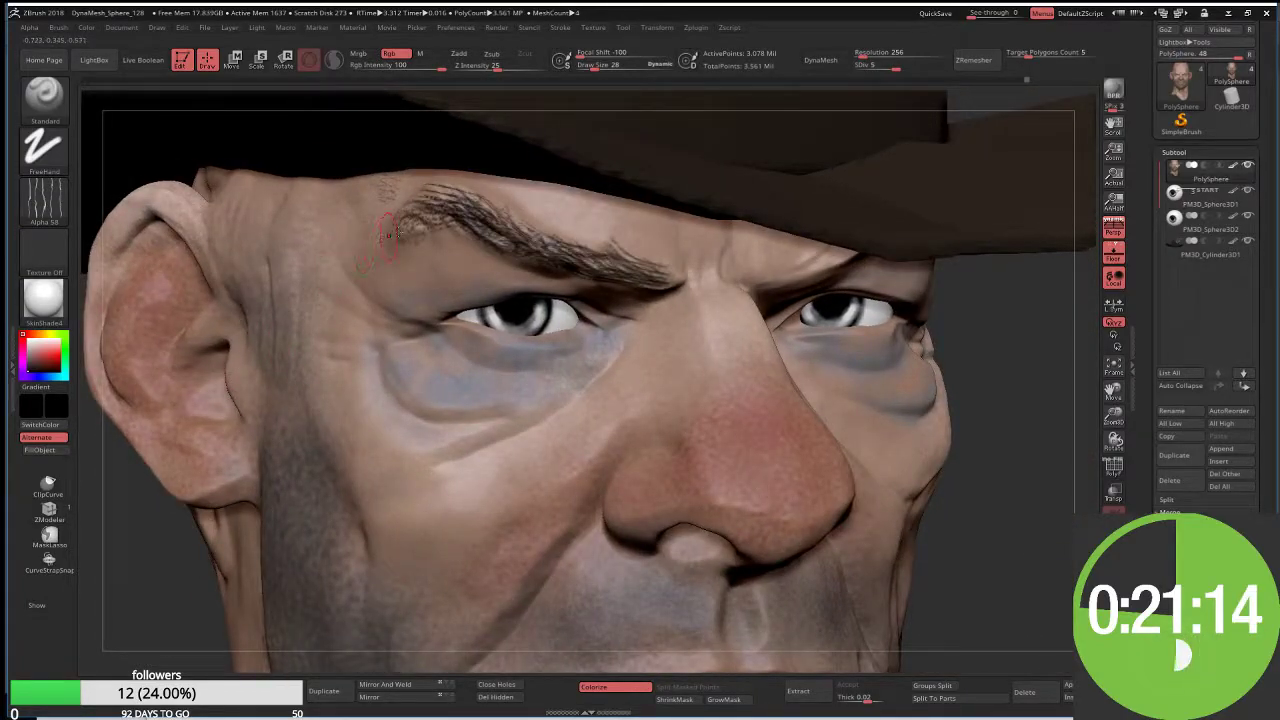
mouse_move(390, 235)
left_mouse_down()
mouse_move(415, 205)
mouse_move(432, 210)
mouse_move(458, 188)
left_mouse_up()
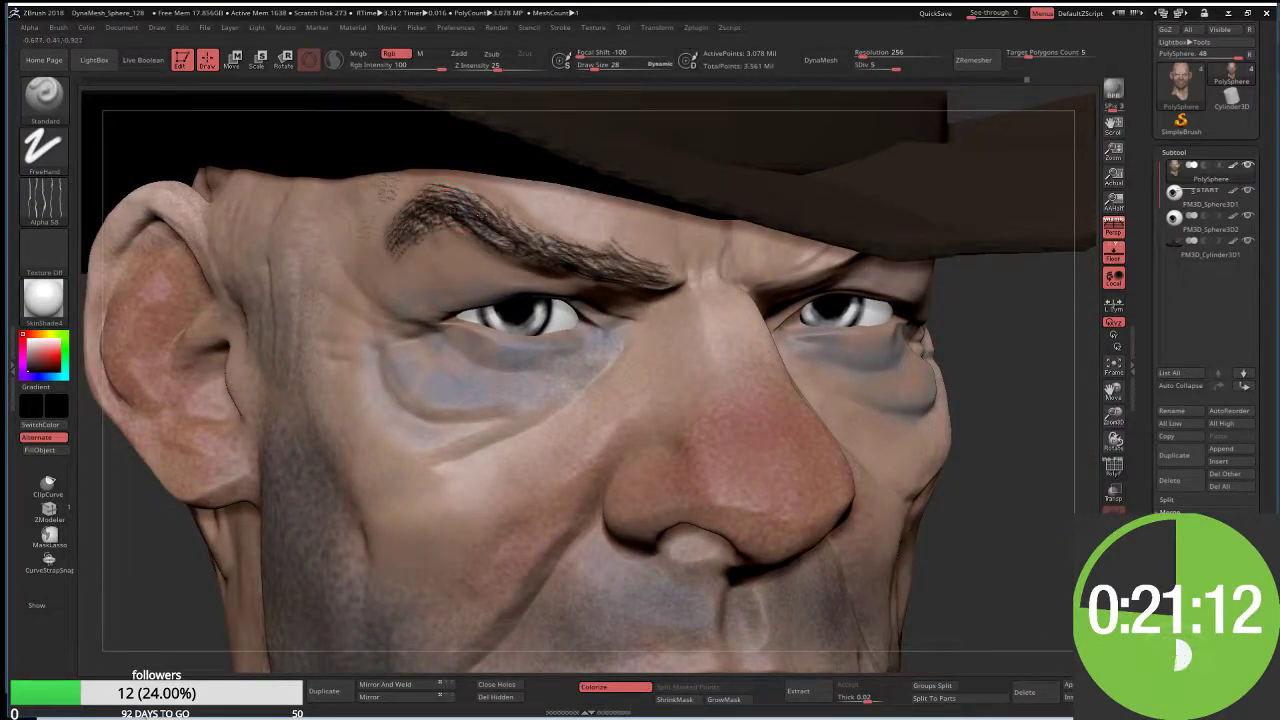
left_click_drag(498, 226, 450, 192)
left_click_drag(530, 250, 458, 226)
mouse_move(584, 246)
left_mouse_down()
mouse_move(486, 212)
mouse_move(464, 182)
mouse_move(518, 204)
left_mouse_up()
mouse_move(644, 270)
left_mouse_down()
mouse_move(536, 216)
mouse_move(586, 254)
left_mouse_up()
left_click_drag(684, 296, 652, 266)
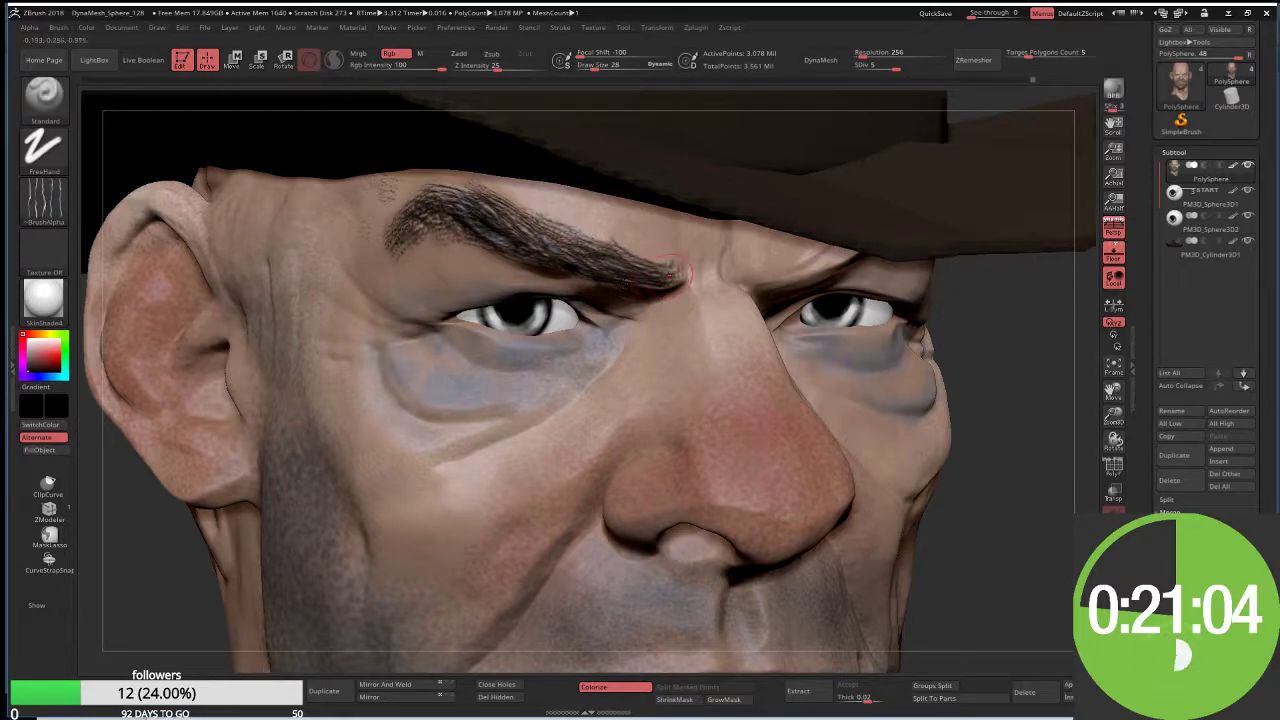
Step: Finish the inner left brow and paint hair strands into the right eyebrow toward the temple
left_click_drag(672, 271, 654, 285)
left_click_drag(1000, 351, 1000, 250)
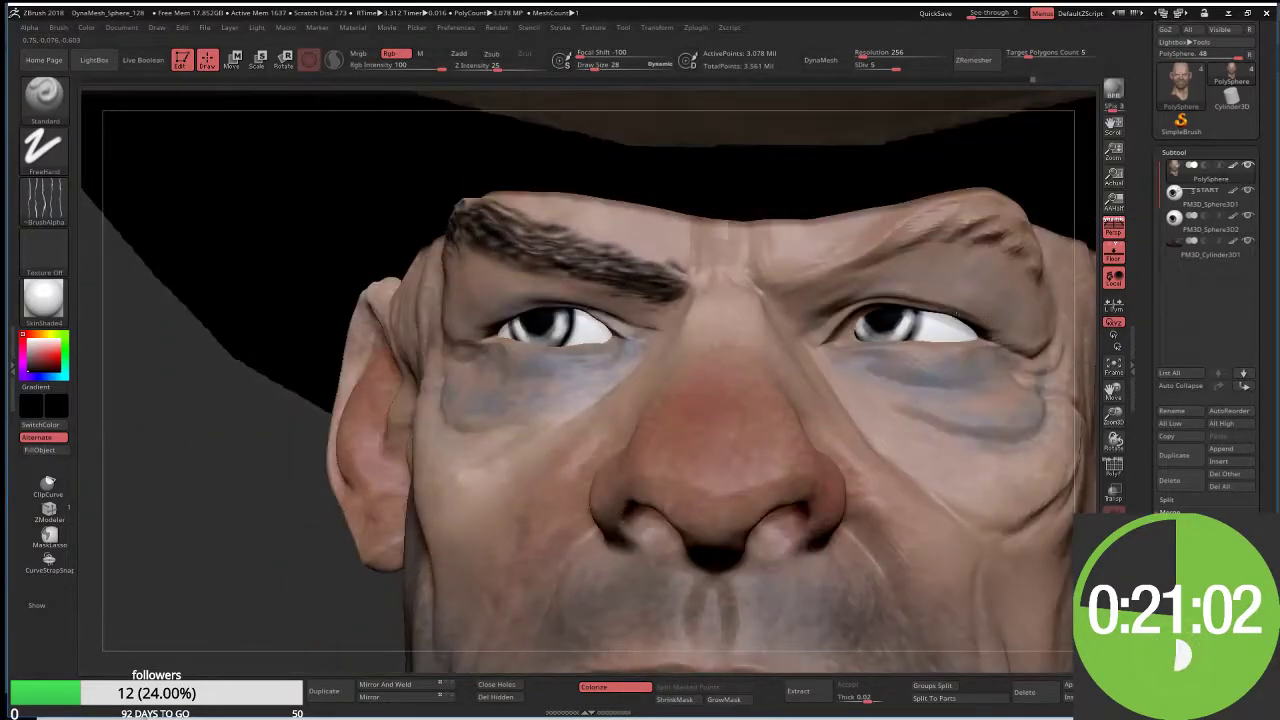
mouse_move(676, 280)
left_mouse_down()
mouse_move(658, 266)
mouse_move(689, 283)
left_mouse_up()
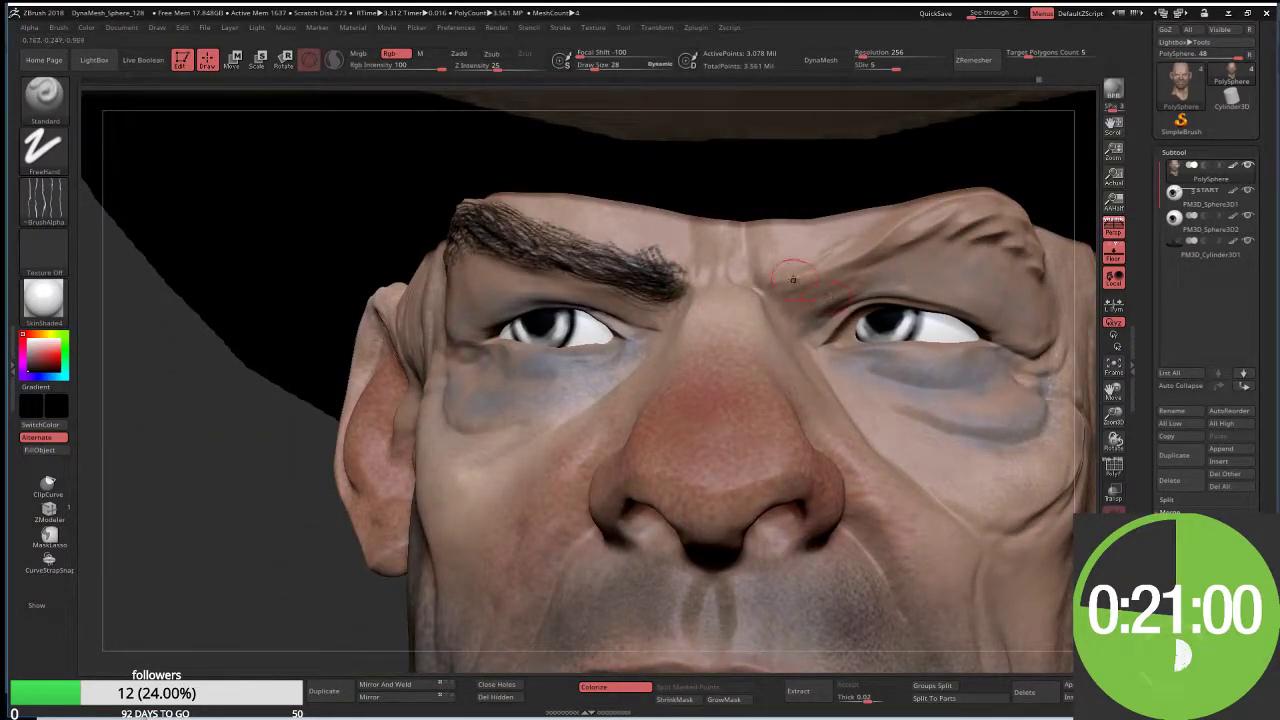
mouse_move(793, 279)
left_mouse_down()
mouse_move(845, 252)
mouse_move(830, 262)
mouse_move(840, 250)
mouse_move(826, 240)
mouse_move(936, 202)
left_mouse_up()
left_click_drag(858, 258, 942, 196)
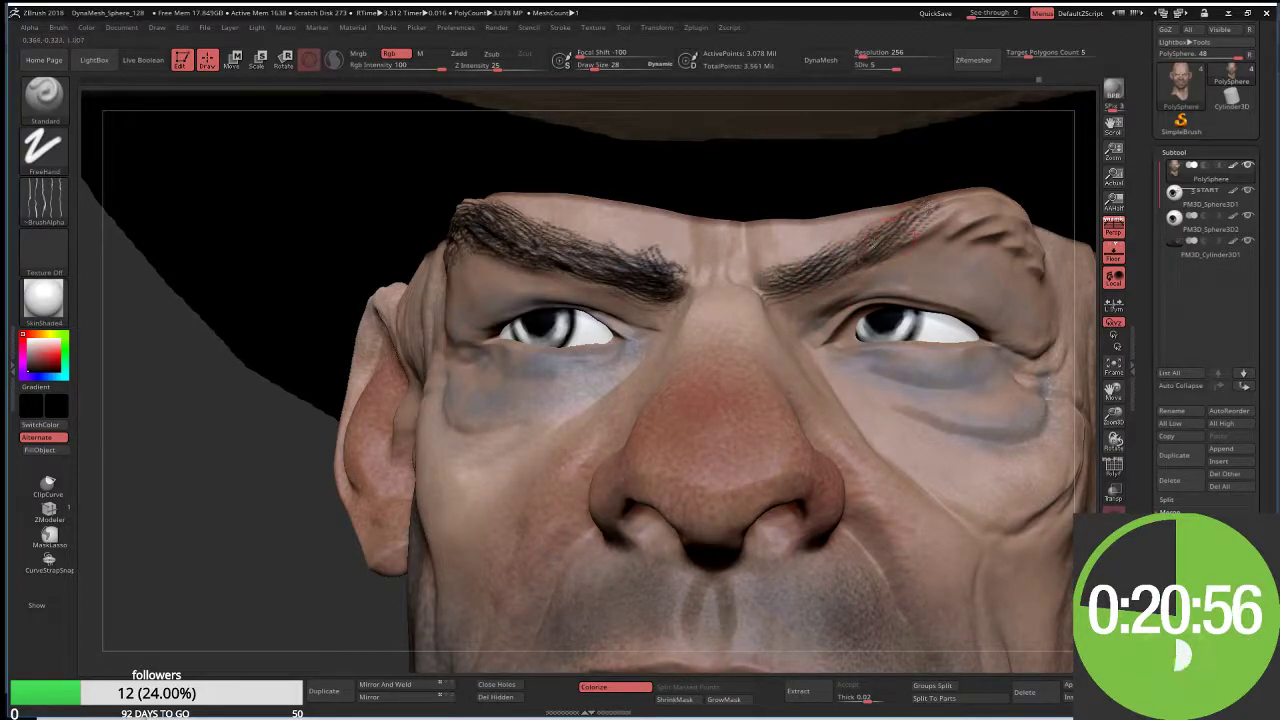
left_click_drag(895, 250, 972, 195)
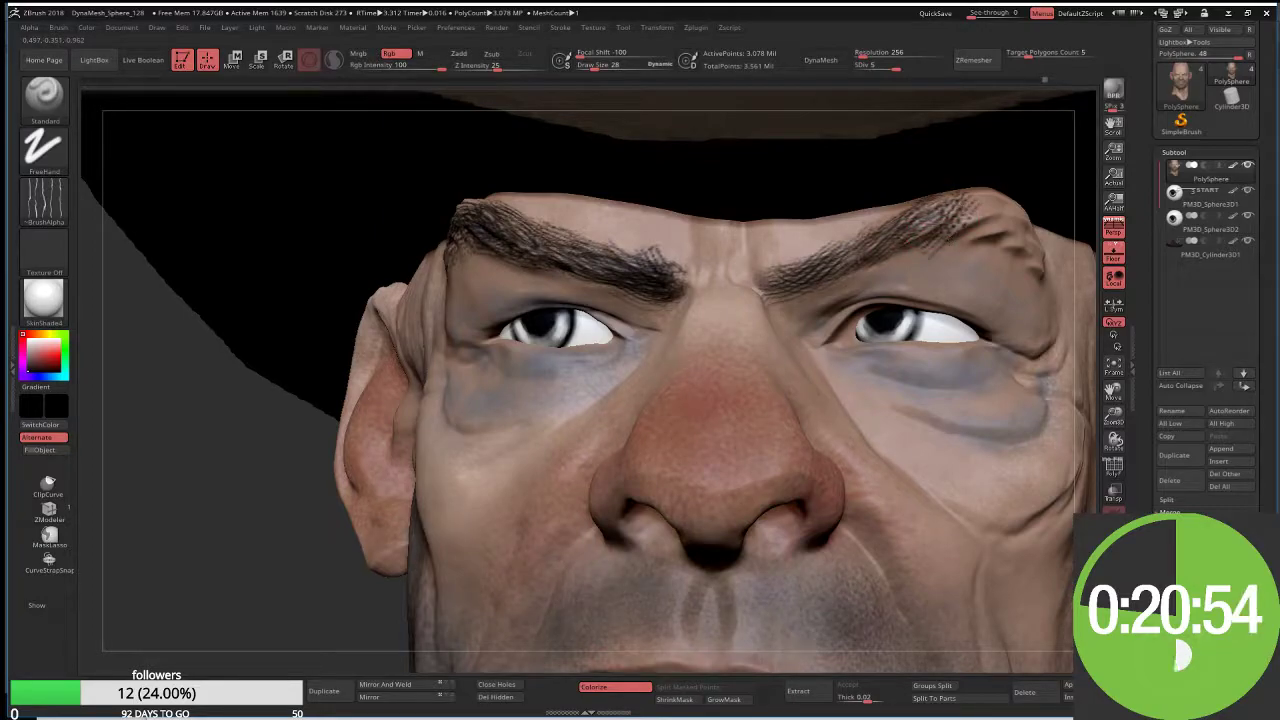
mouse_move(940, 250)
left_mouse_down()
mouse_move(1020, 205)
mouse_move(1000, 190)
left_mouse_up()
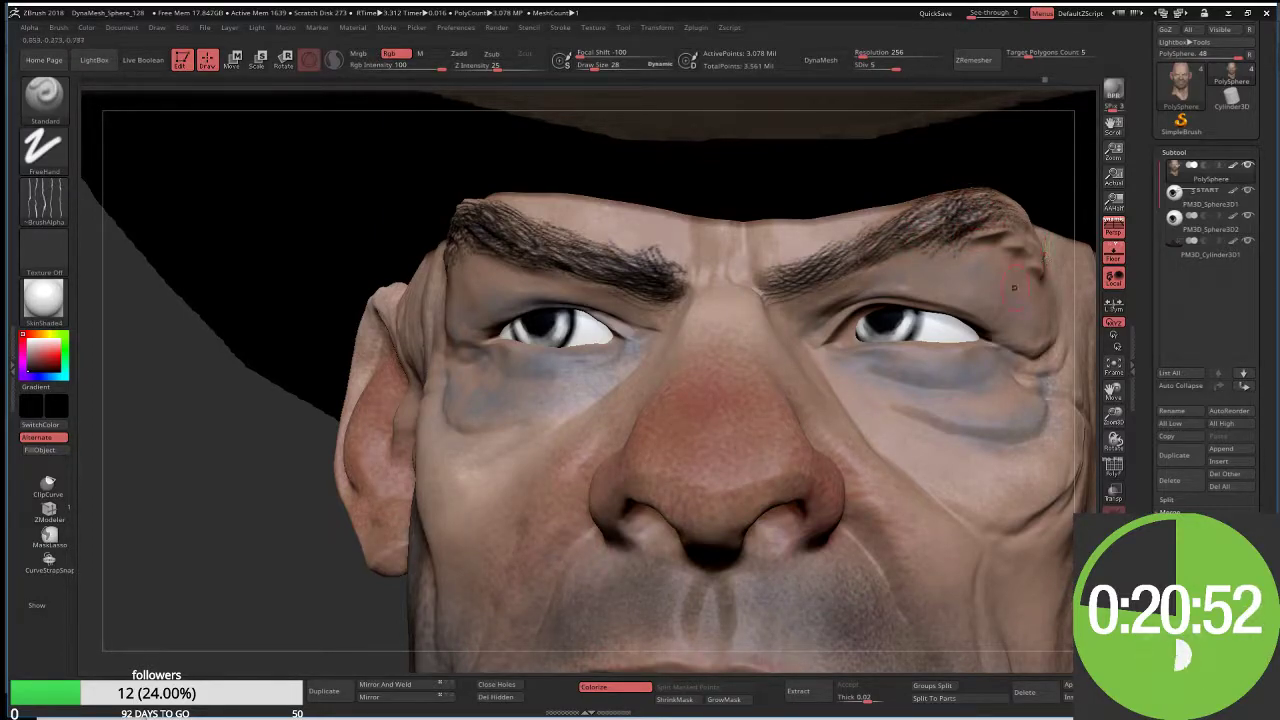
Step: Add more hairs along the right eyebrow's inner and outer ends
right_click_drag(1013, 288, 820, 285)
left_click_drag(795, 275, 860, 266)
right_click_drag(995, 306, 580, 304)
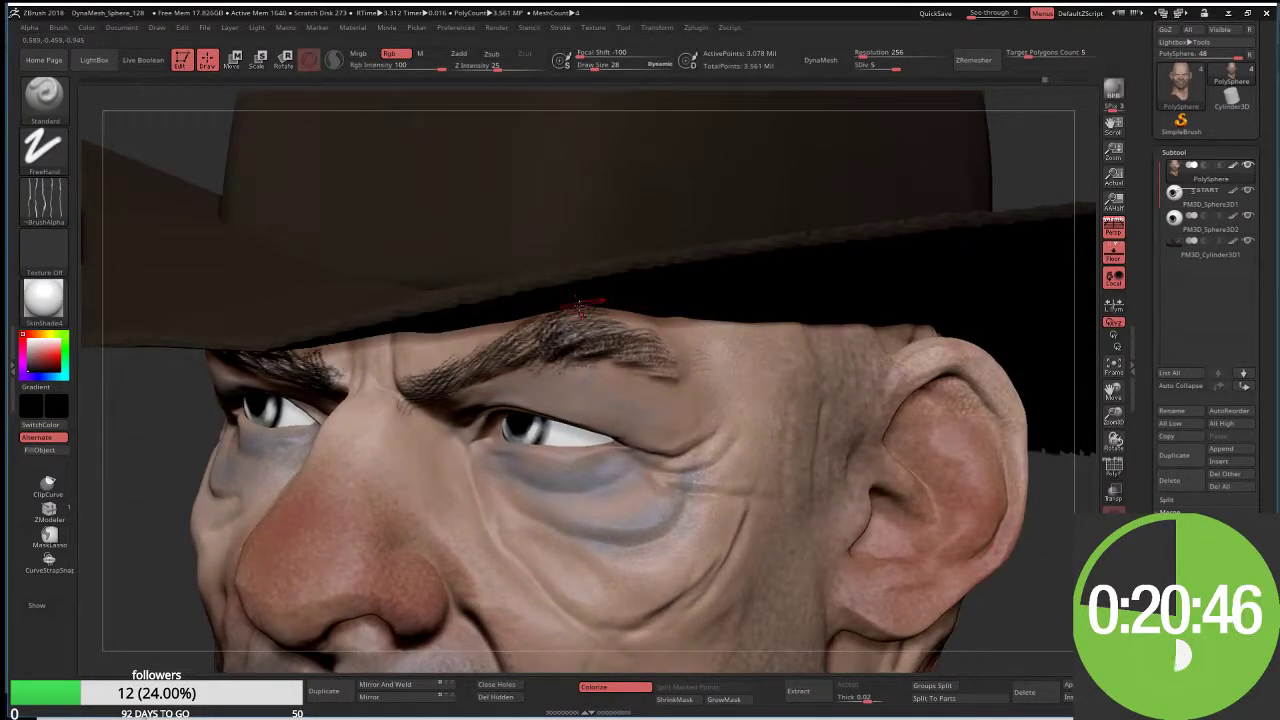
left_click_drag(580, 304, 683, 365)
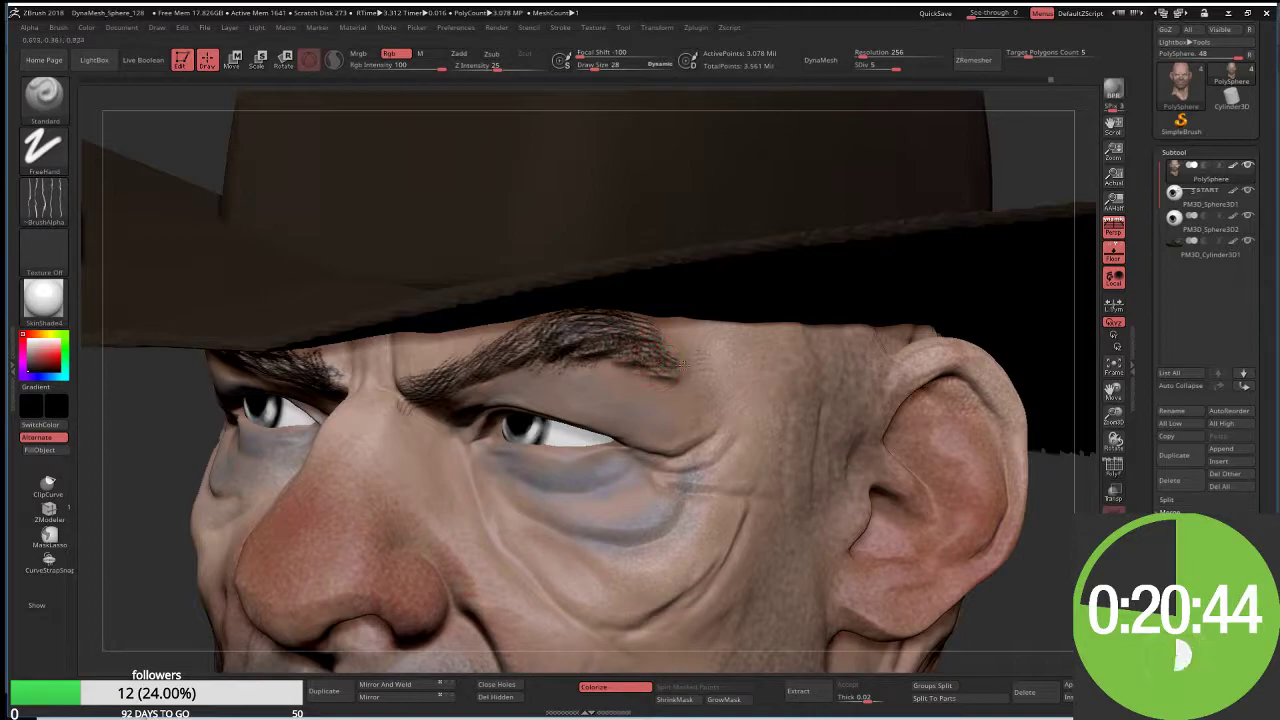
left_click_drag(610, 330, 665, 340)
left_click_drag(552, 320, 606, 310)
left_click_drag(498, 355, 558, 315)
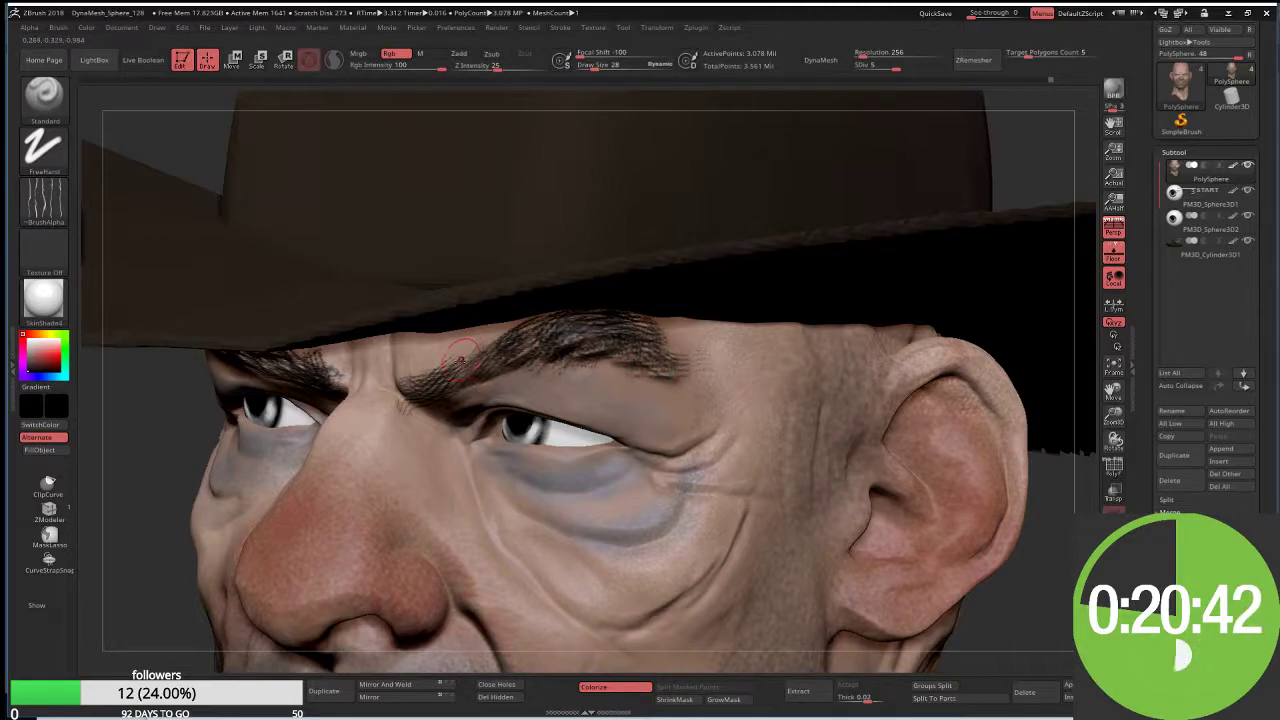
mouse_move(445, 385)
left_mouse_down()
mouse_move(510, 335)
mouse_move(598, 320)
left_mouse_up()
mouse_move(608, 372)
left_mouse_down()
mouse_move(640, 322)
mouse_move(650, 370)
left_mouse_up()
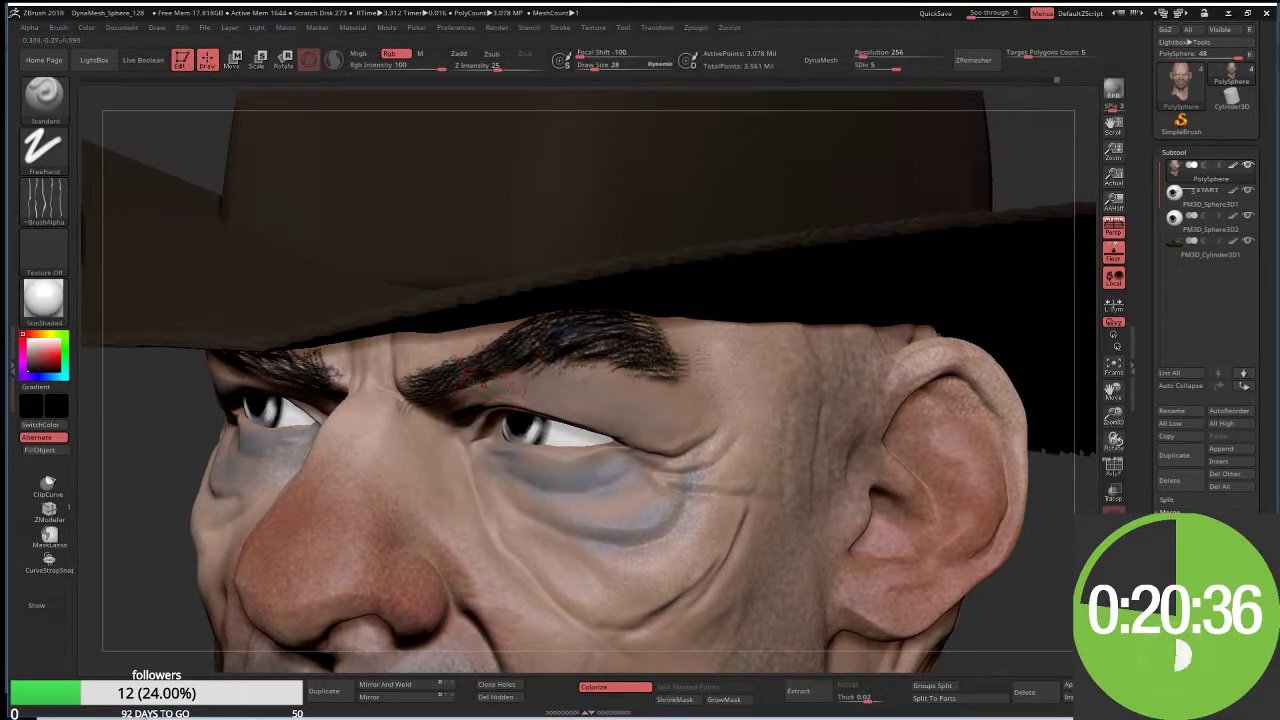
key("shift")
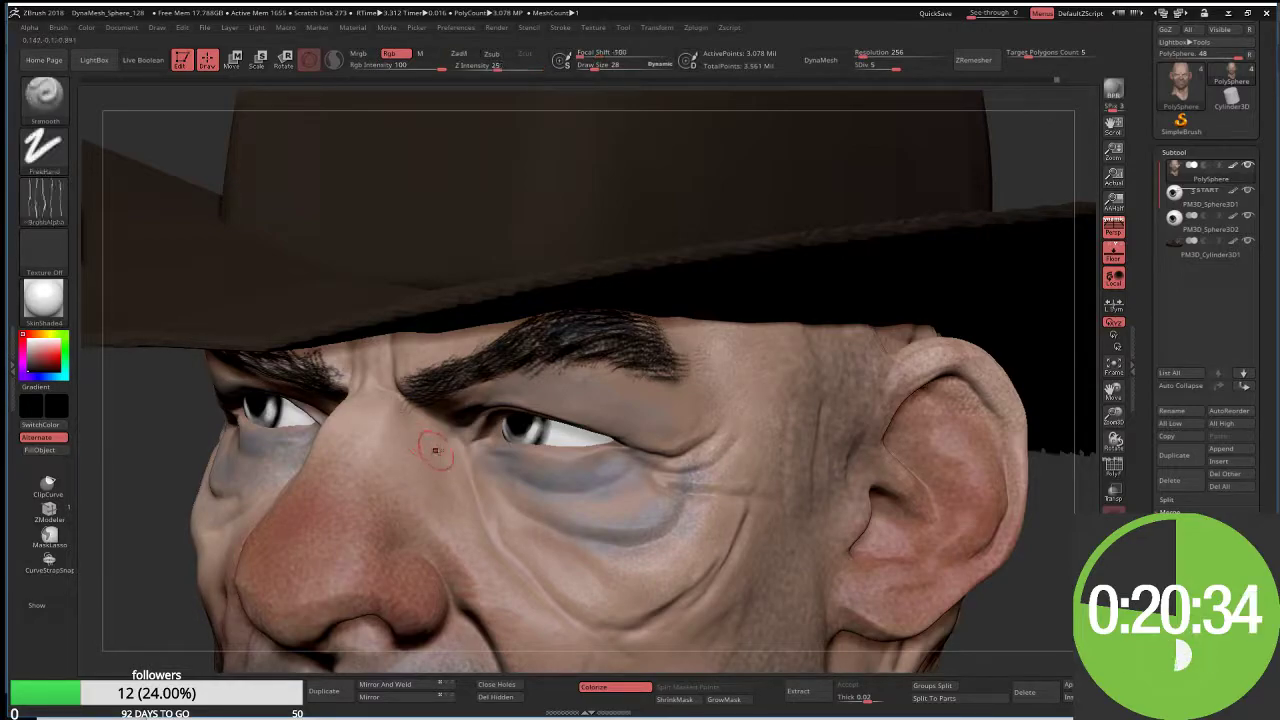
right_click_drag(435, 450, 668, 322)
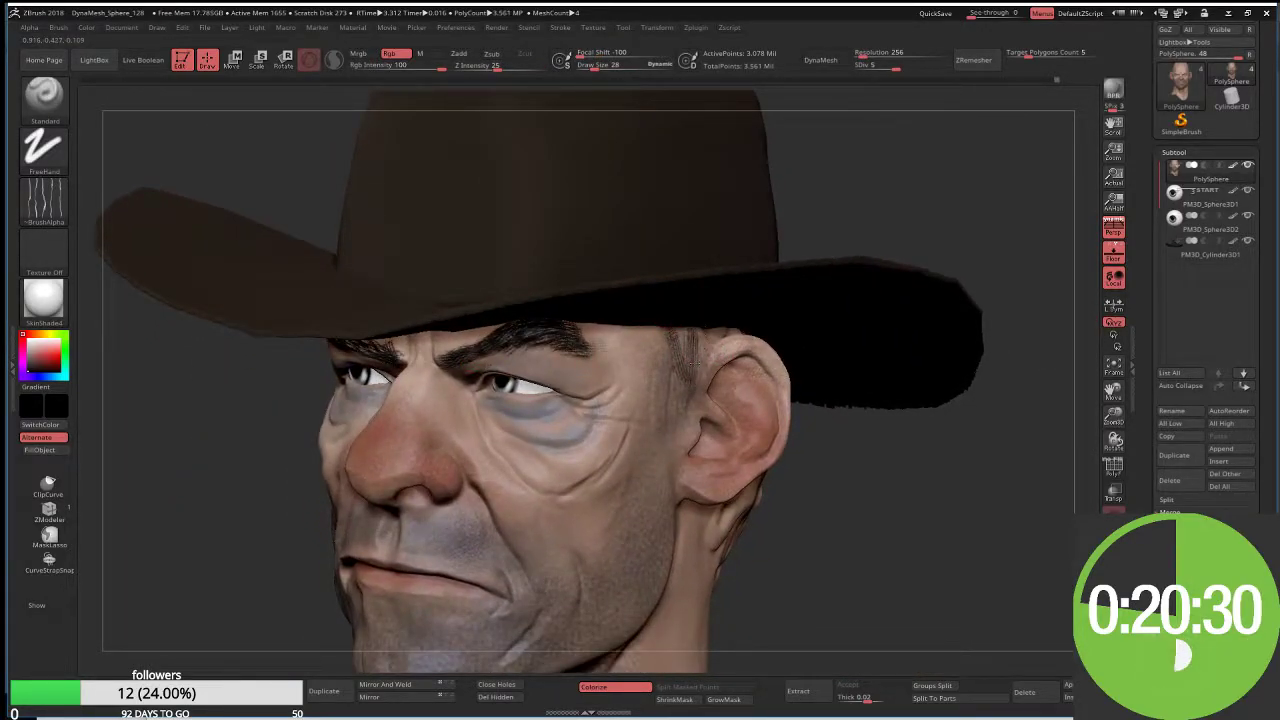
Step: Darken the temple and sideburn hair after enlarging the brush to size 95
left_click_drag(697, 363, 693, 373)
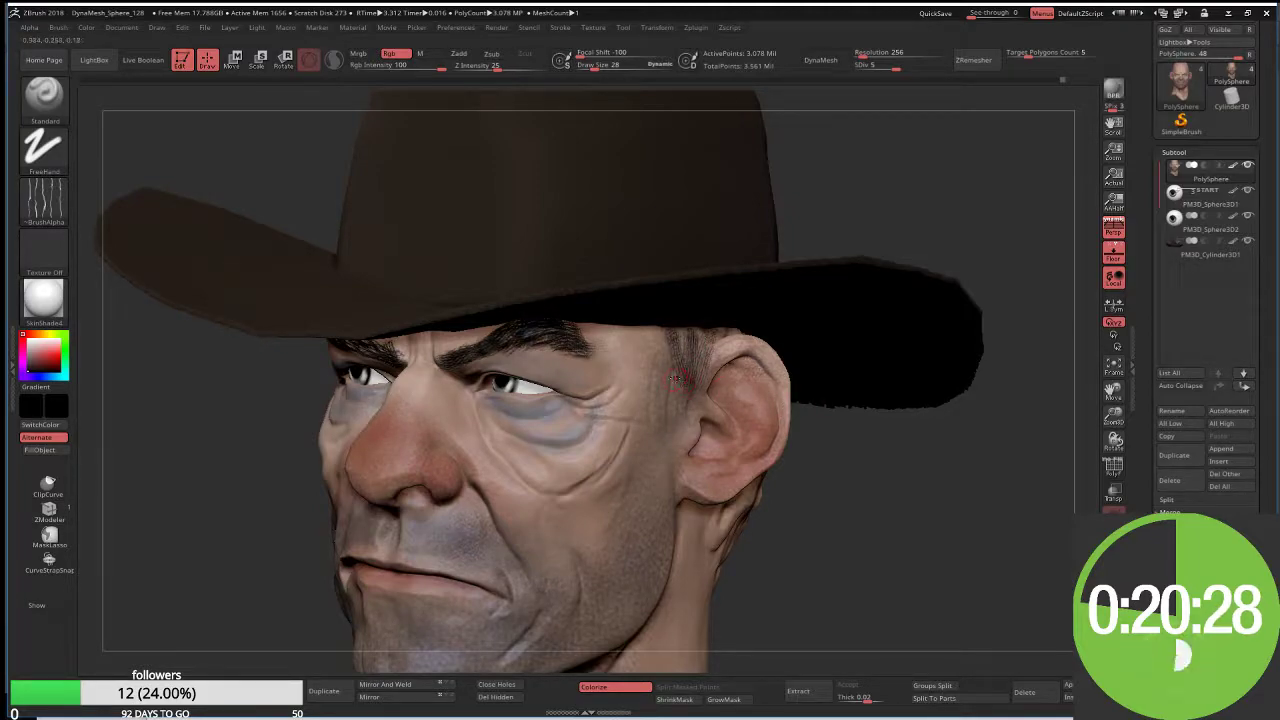
key("s")
mouse_move(668, 350)
left_mouse_down()
mouse_move(672, 392)
mouse_move(682, 342)
mouse_move(700, 326)
left_mouse_up()
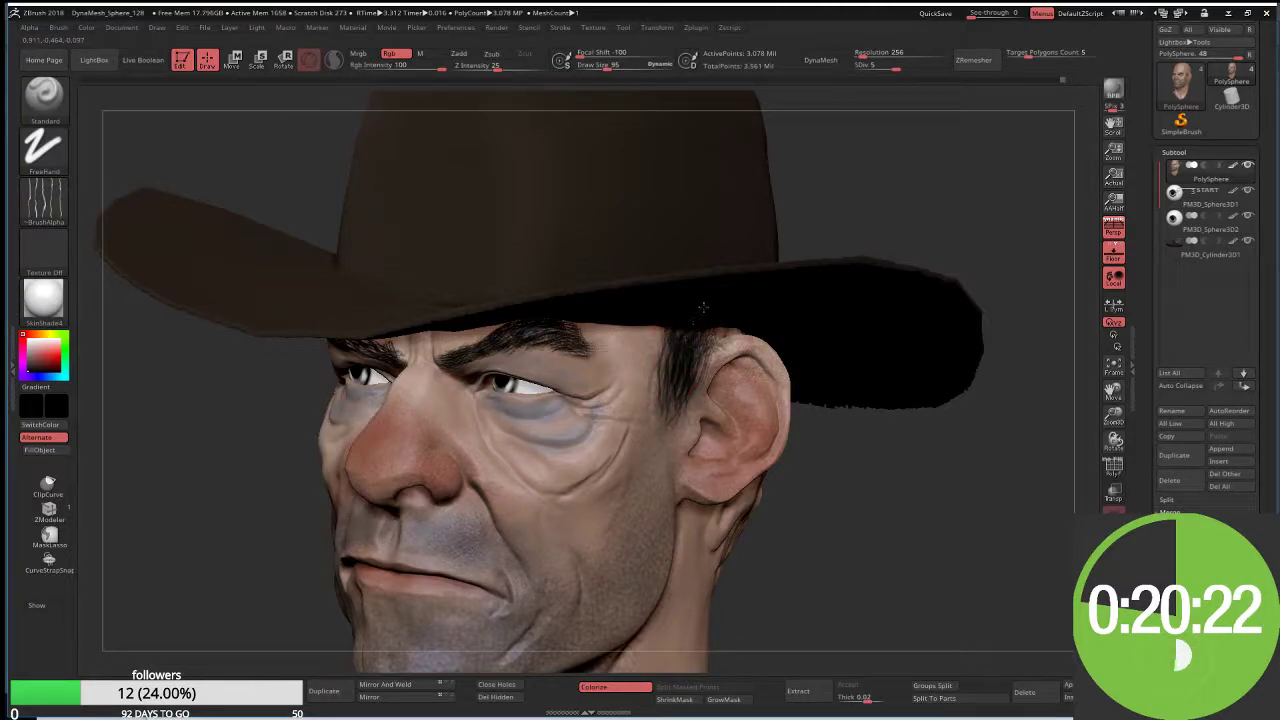
right_click_drag(587, 312, 860, 332)
mouse_move(410, 370)
left_mouse_down()
mouse_move(418, 308)
mouse_move(386, 298)
left_mouse_up()
left_click_drag(372, 386, 380, 298)
mouse_move(396, 352)
left_mouse_down()
mouse_move(394, 298)
mouse_move(372, 278)
left_mouse_up()
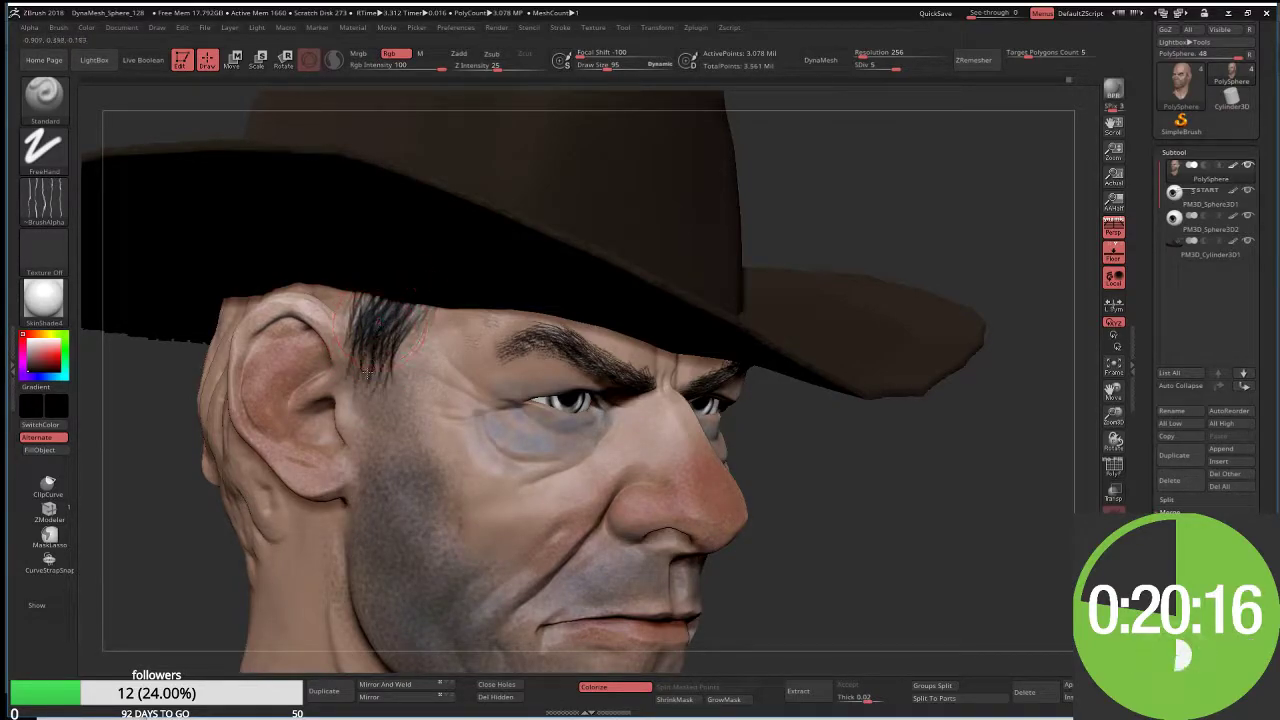
mouse_move(370, 392)
left_mouse_down()
mouse_move(378, 338)
mouse_move(374, 364)
left_mouse_up()
mouse_move(360, 414)
left_mouse_down()
mouse_move(378, 326)
mouse_move(370, 294)
mouse_move(342, 284)
left_mouse_up()
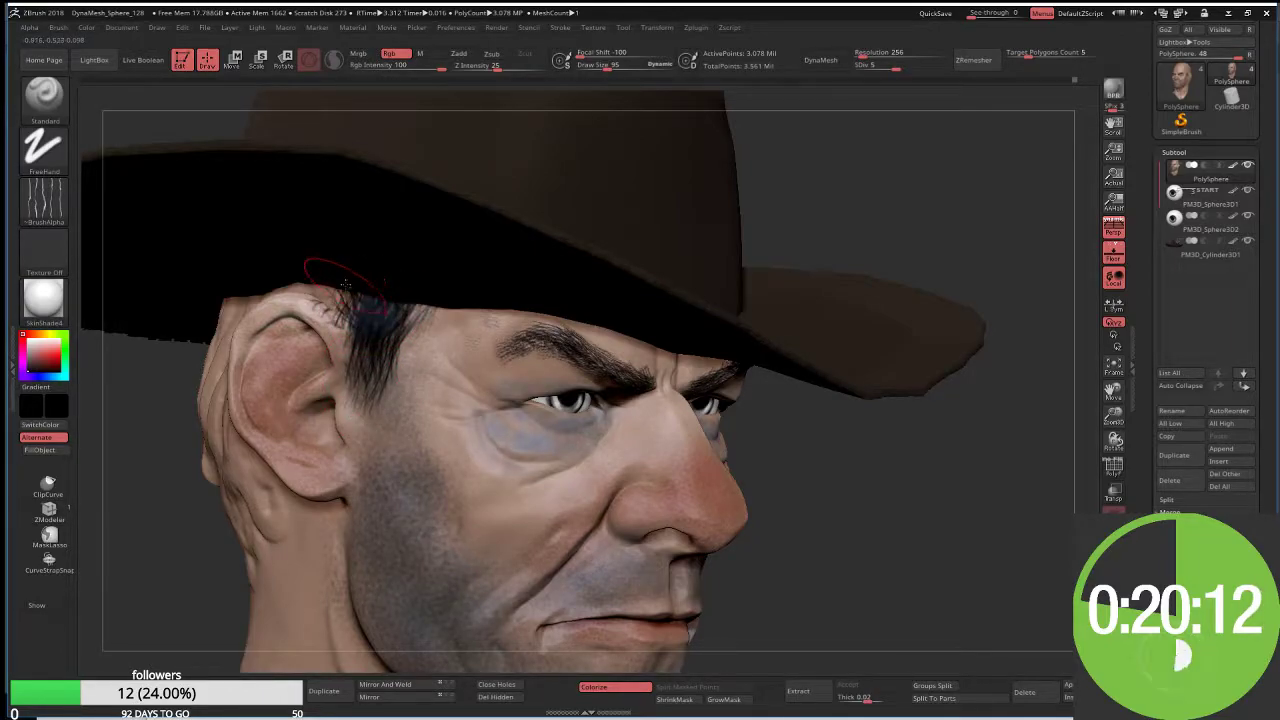
Step: Paint dark hair strokes on the side of the head above and behind the ear
right_click_drag(343, 284, 289, 371)
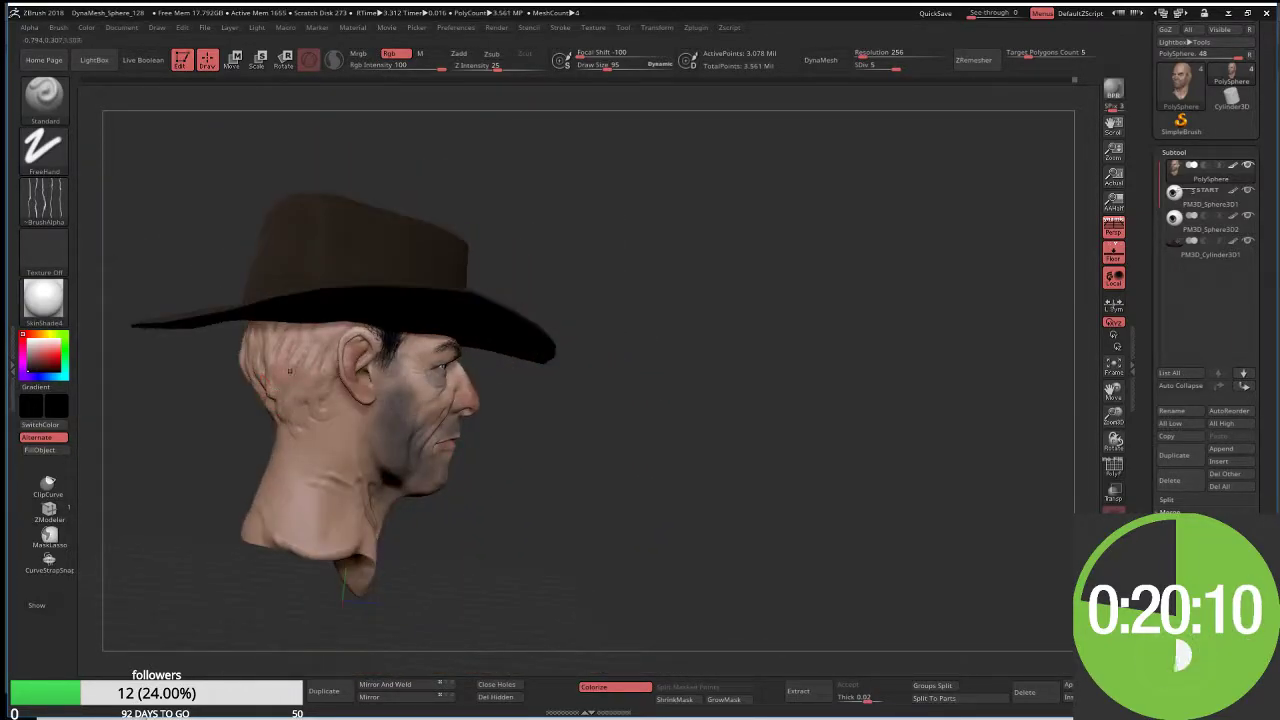
mouse_move(300, 370)
left_mouse_down()
mouse_move(312, 340)
mouse_move(318, 386)
mouse_move(318, 362)
left_mouse_up()
mouse_move(310, 360)
left_mouse_down()
mouse_move(298, 414)
mouse_move(310, 426)
left_mouse_up()
mouse_move(300, 338)
left_mouse_down()
mouse_move(288, 404)
mouse_move(268, 400)
left_mouse_up()
left_click_drag(274, 336, 256, 404)
left_click_drag(262, 316, 250, 400)
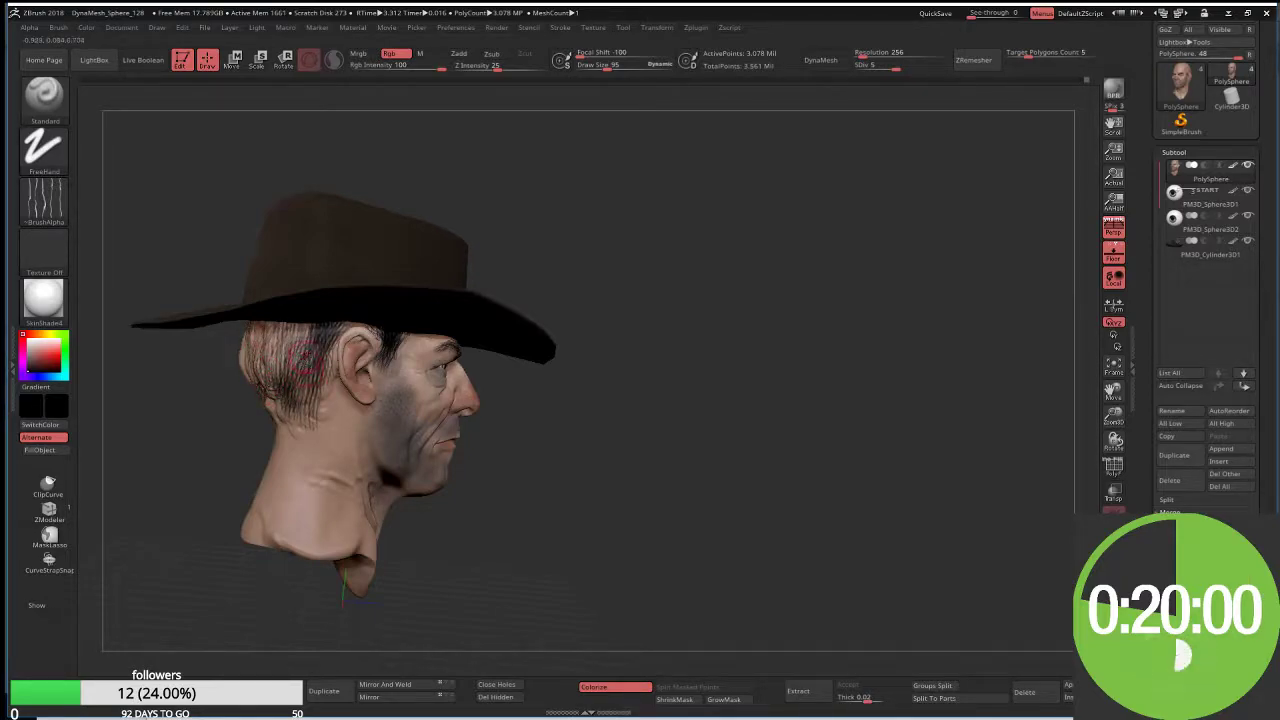
left_click_drag(308, 326, 304, 412)
left_click_drag(314, 324, 290, 402)
left_click_drag(292, 328, 274, 398)
mouse_move(282, 322)
left_mouse_down()
mouse_move(274, 402)
mouse_move(242, 378)
left_mouse_up()
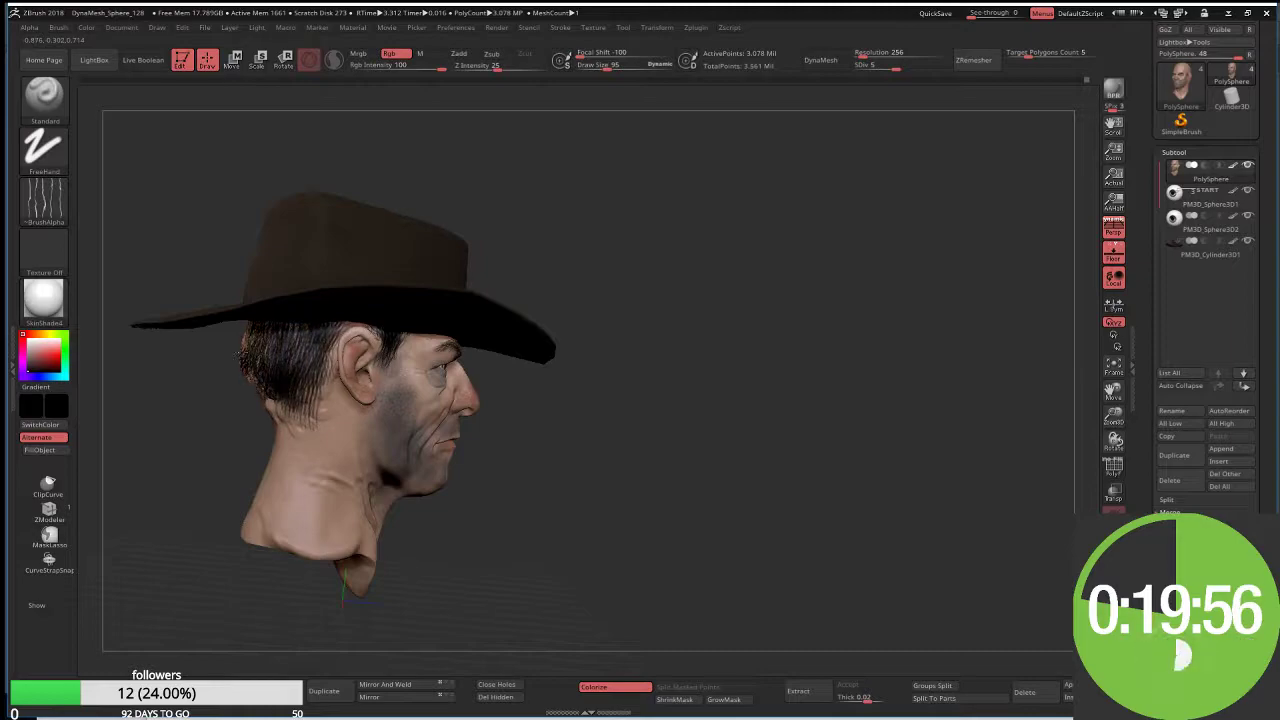
left_click_drag(316, 334, 296, 384)
mouse_move(326, 330)
left_mouse_down()
mouse_move(276, 410)
mouse_move(215, 395)
mouse_move(205, 360)
mouse_move(210, 420)
mouse_move(240, 430)
left_mouse_up()
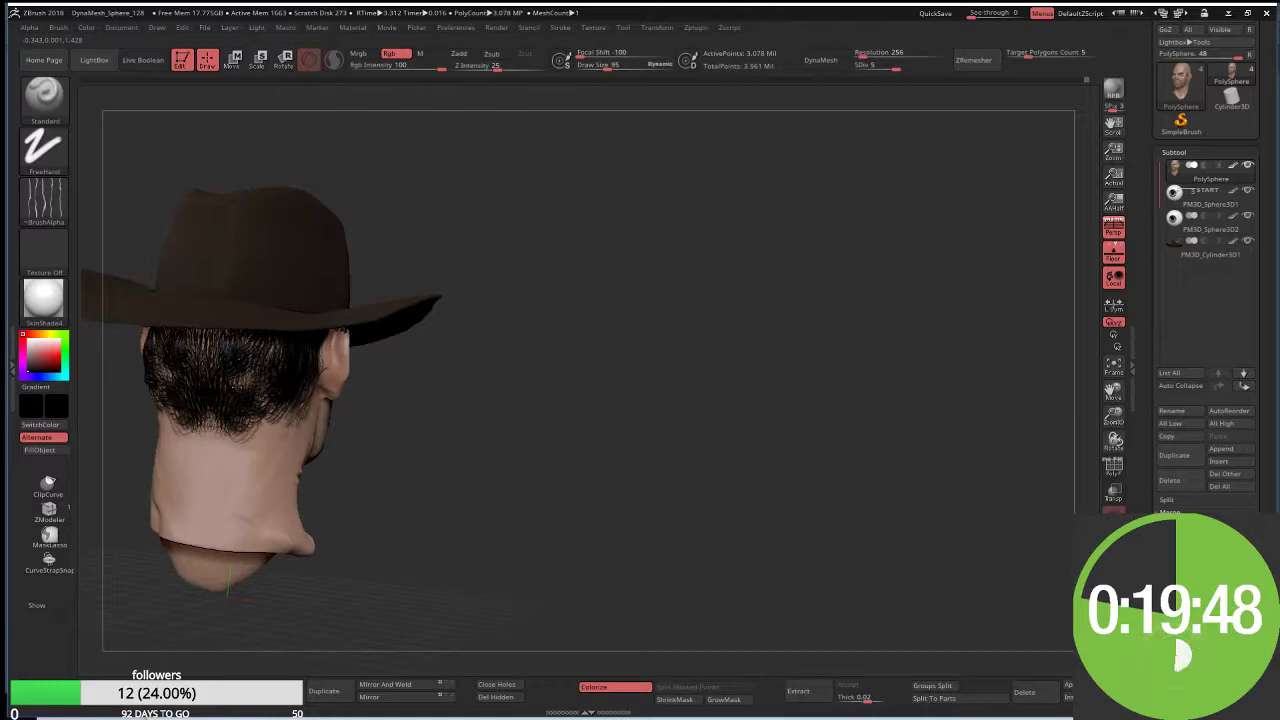
Step: Darken the hair at the back of the head and in front of the ear
left_click_drag(242, 381, 210, 425)
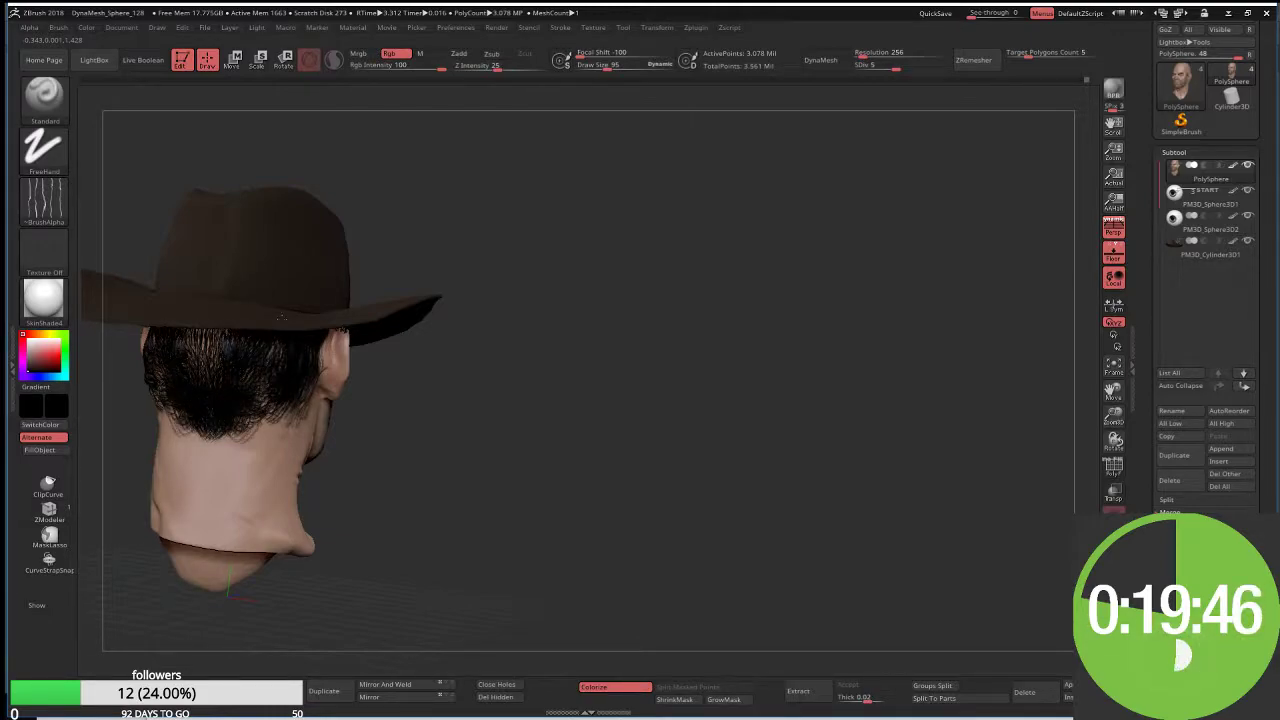
left_click_drag(204, 372, 205, 335)
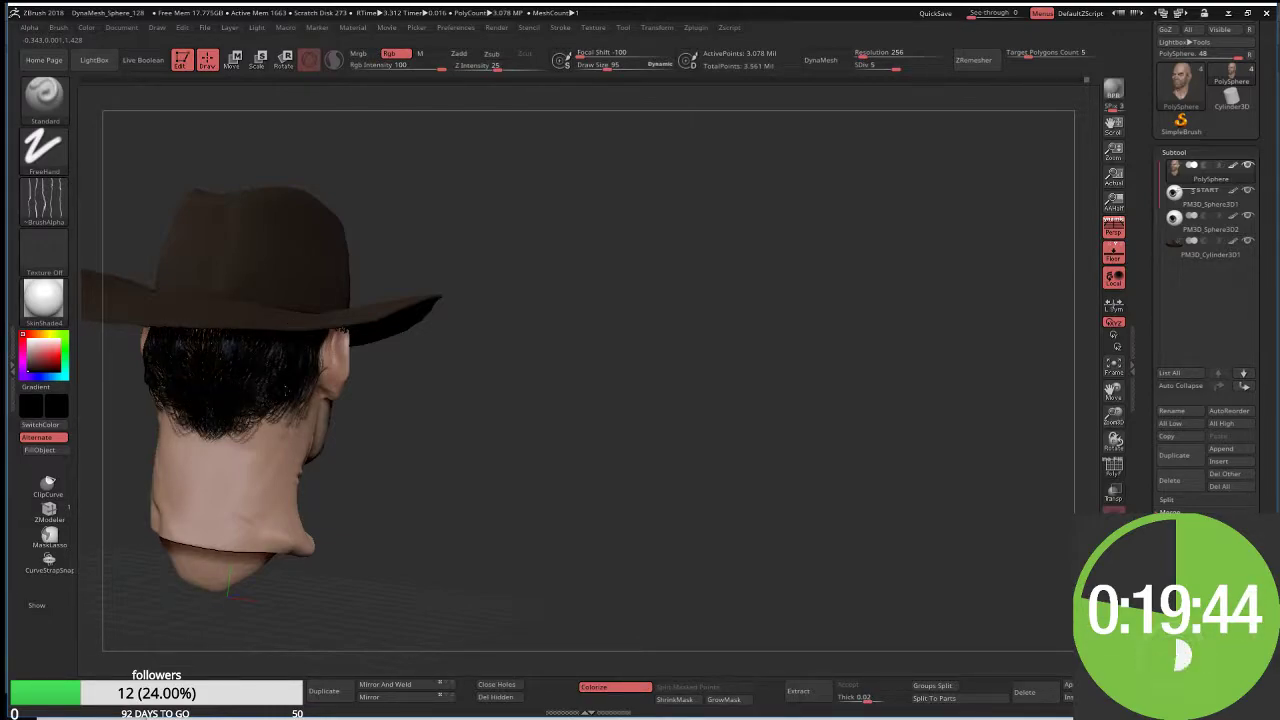
mouse_move(156, 397)
left_mouse_down()
mouse_move(280, 390)
mouse_move(194, 436)
left_mouse_up()
left_click_drag(620, 400, 800, 400)
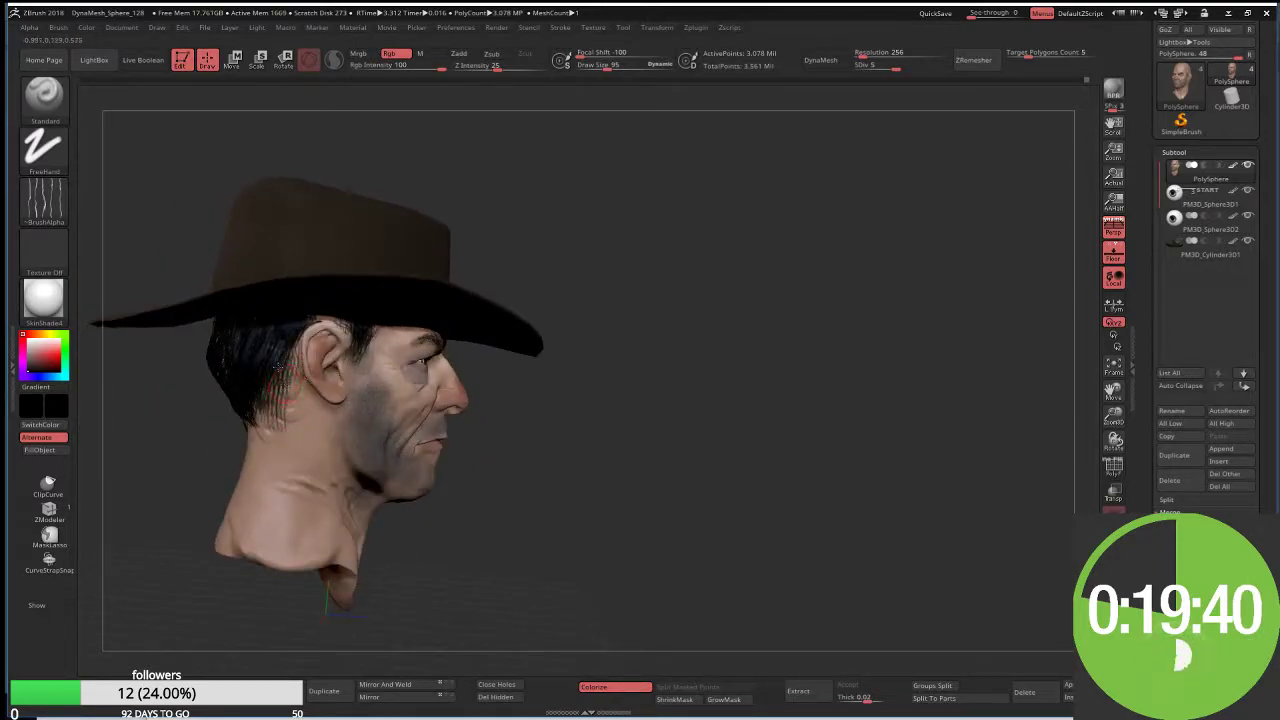
mouse_move(266, 357)
left_mouse_down()
mouse_move(288, 405)
mouse_move(272, 410)
mouse_move(275, 432)
left_mouse_up()
mouse_move(646, 440)
left_mouse_down()
mouse_move(522, 414)
mouse_move(743, 443)
left_mouse_up()
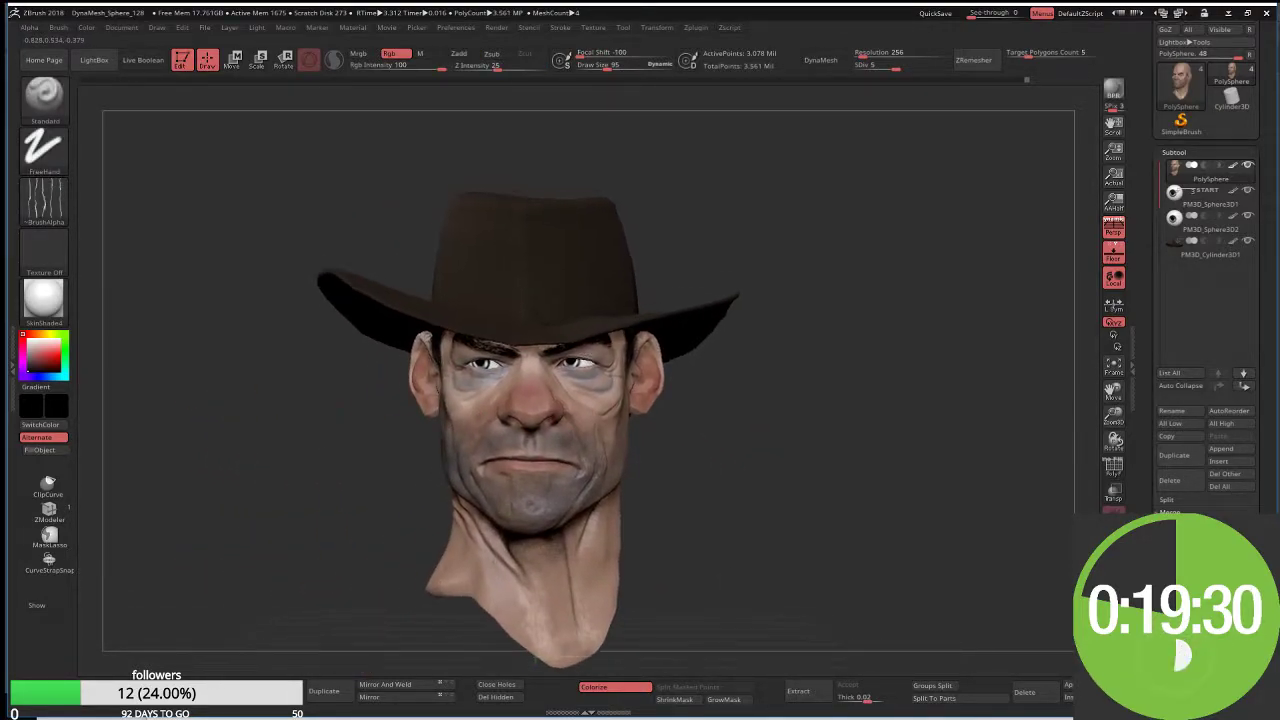
scroll(340, 332, "up", 5)
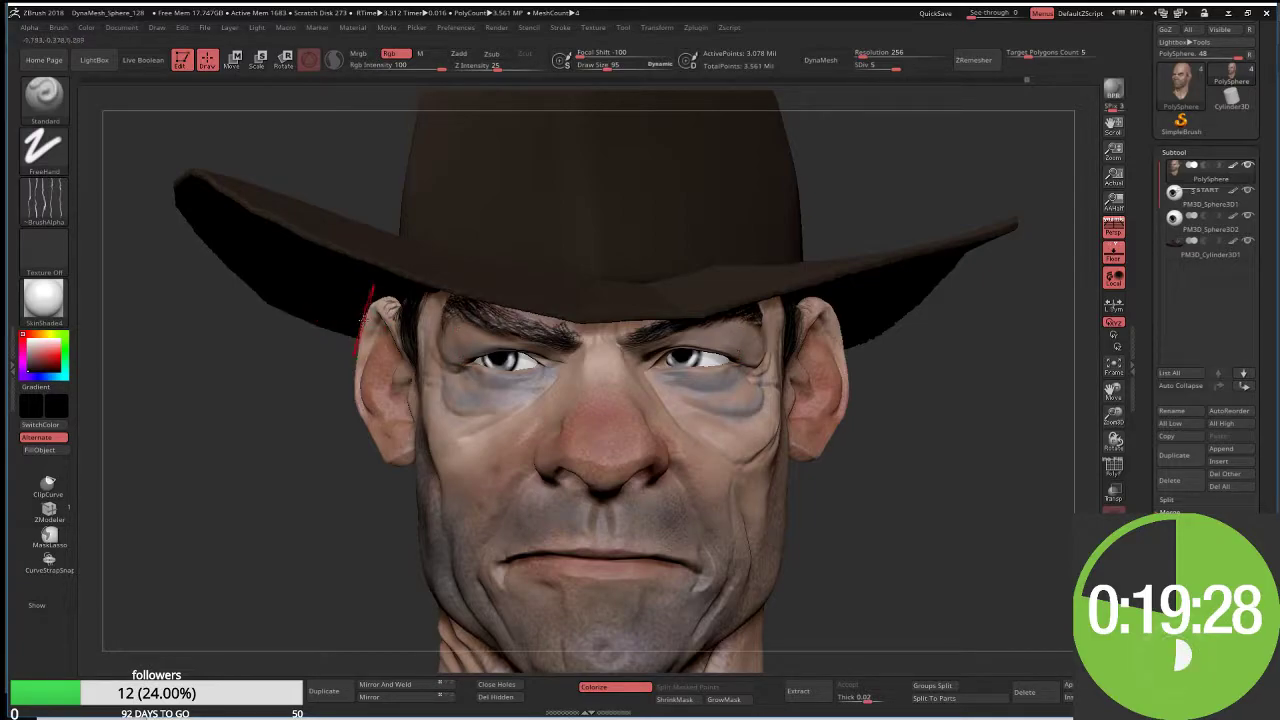
left_click(44, 200)
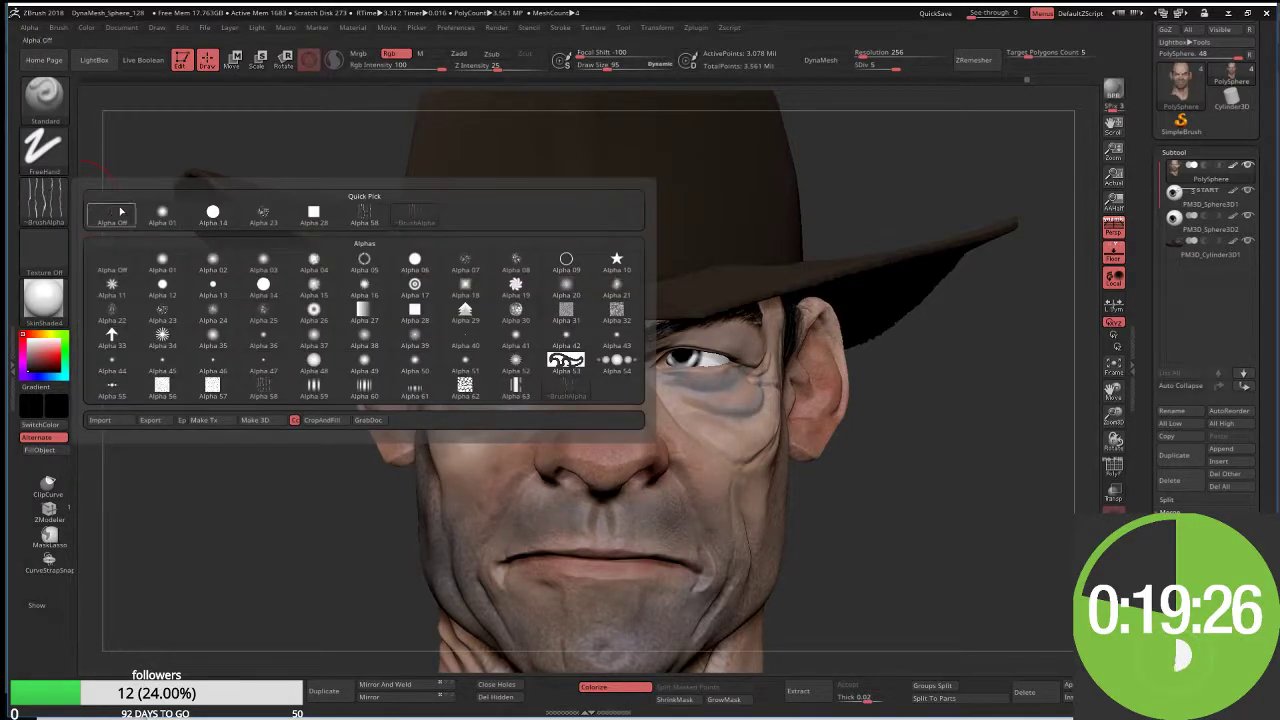
left_click(162, 212)
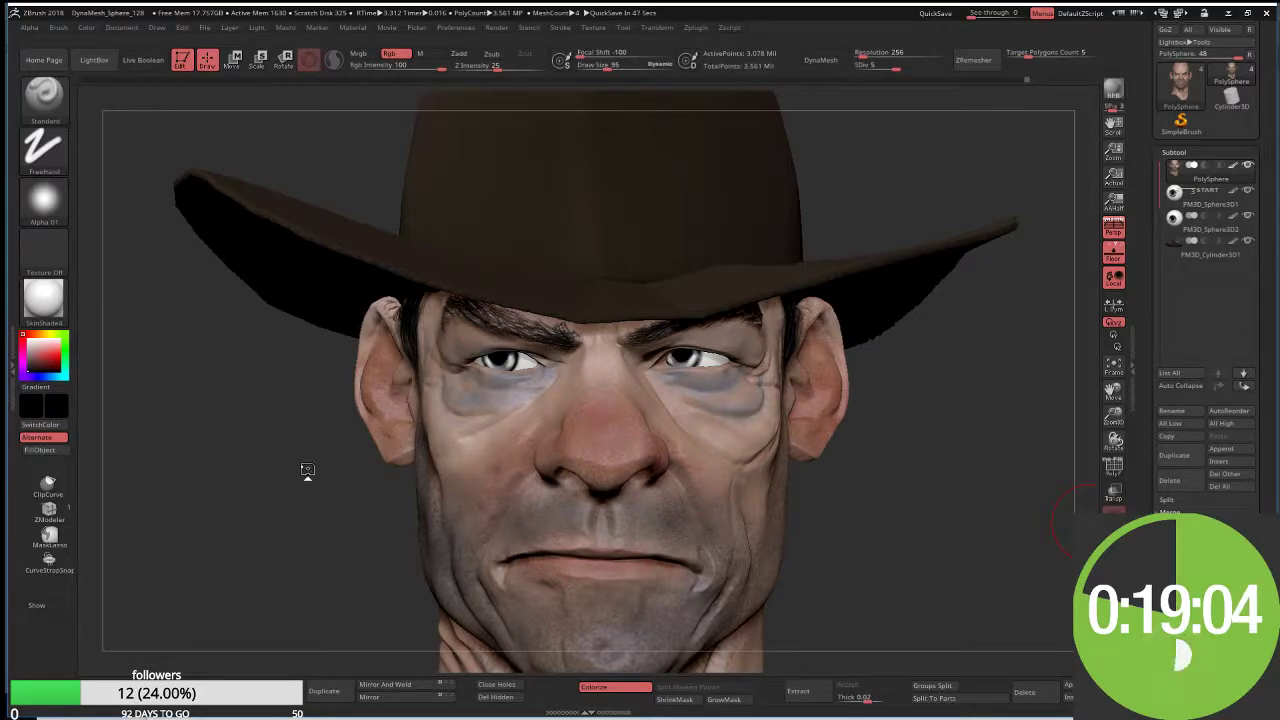
mouse_move(307, 470)
left_mouse_down()
mouse_move(351, 466)
mouse_move(510, 313)
left_mouse_up()
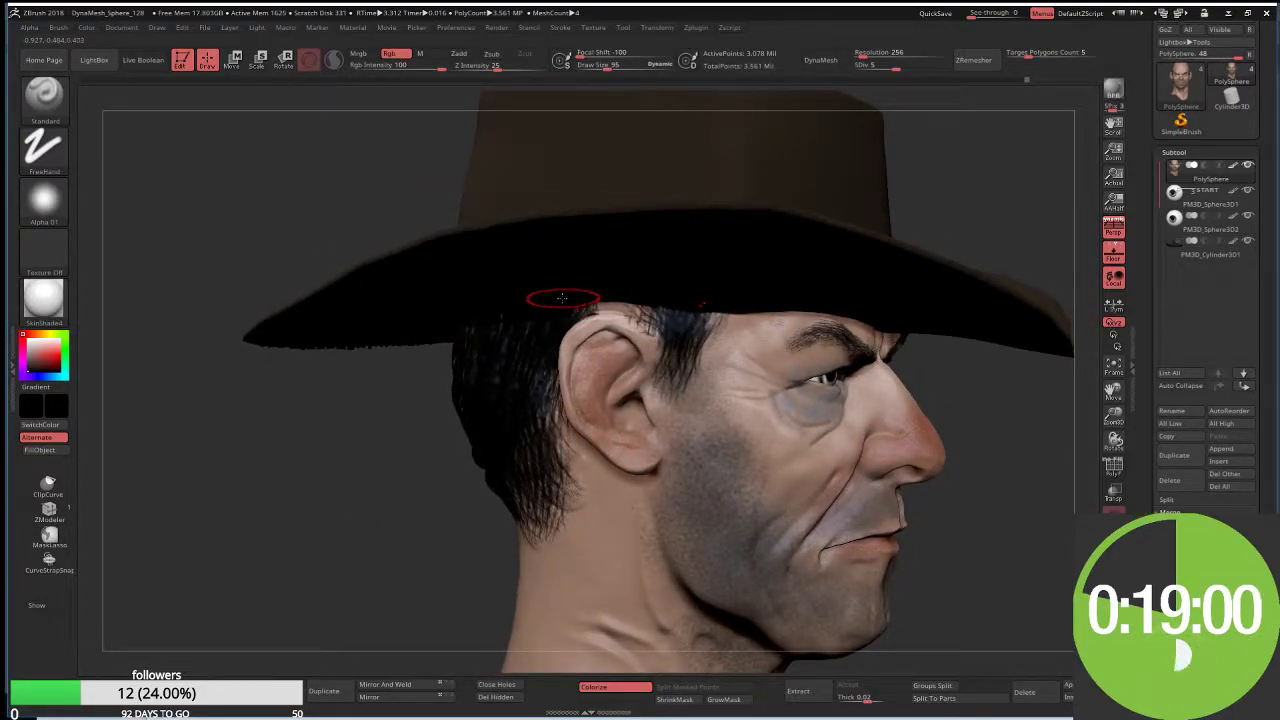
key("shift")
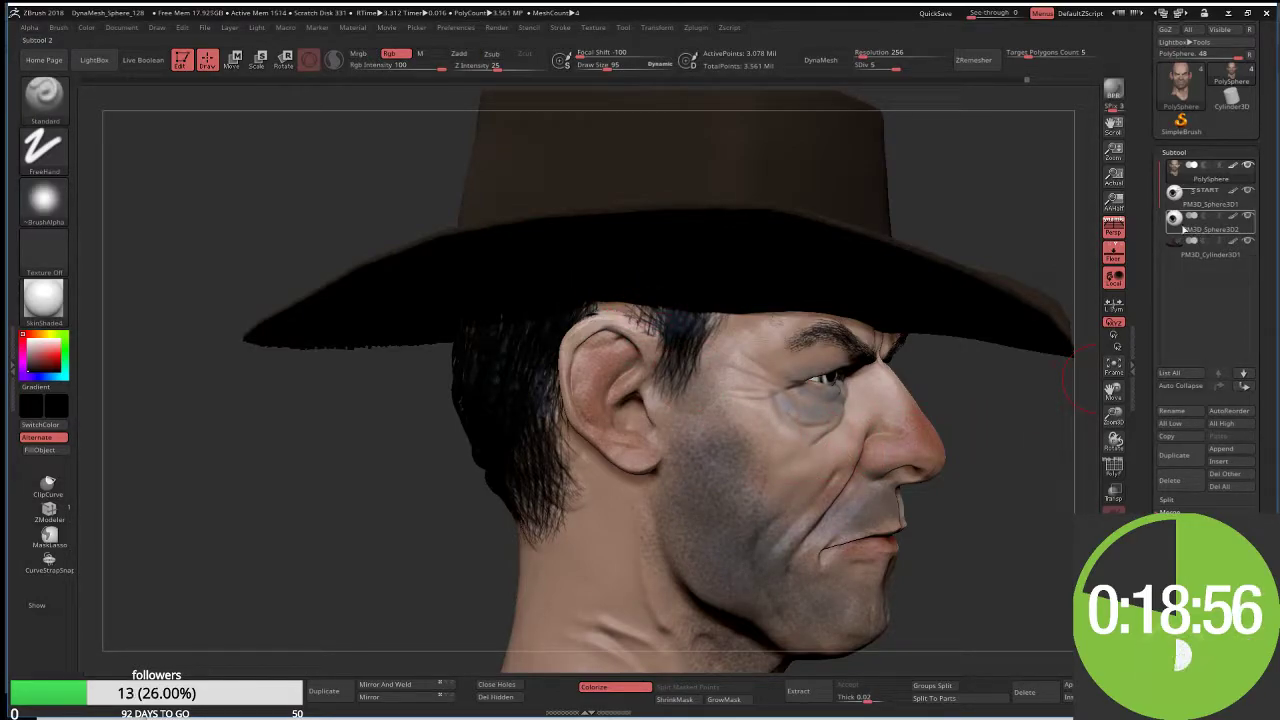
mouse_move(1210, 248)
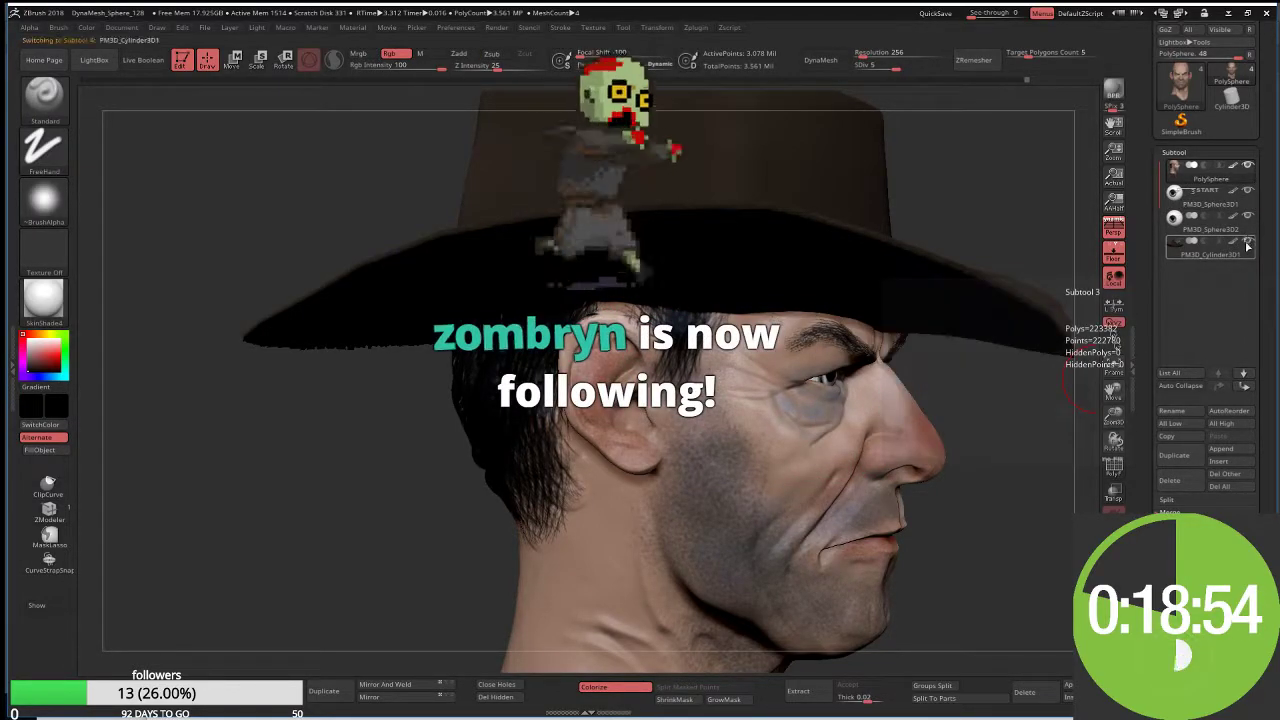
Step: Select the head PolySphere subtool and paint dark hair over the bare upper and back scalp
left_click(1250, 244)
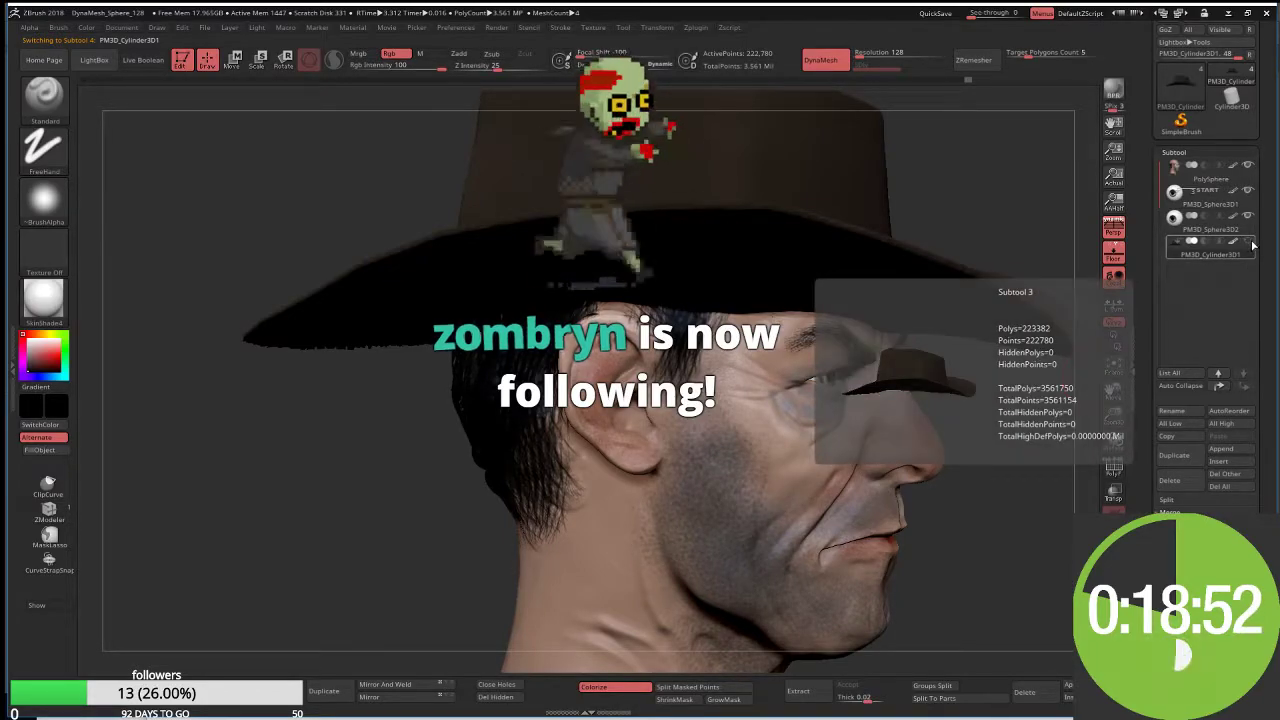
left_click(1183, 181)
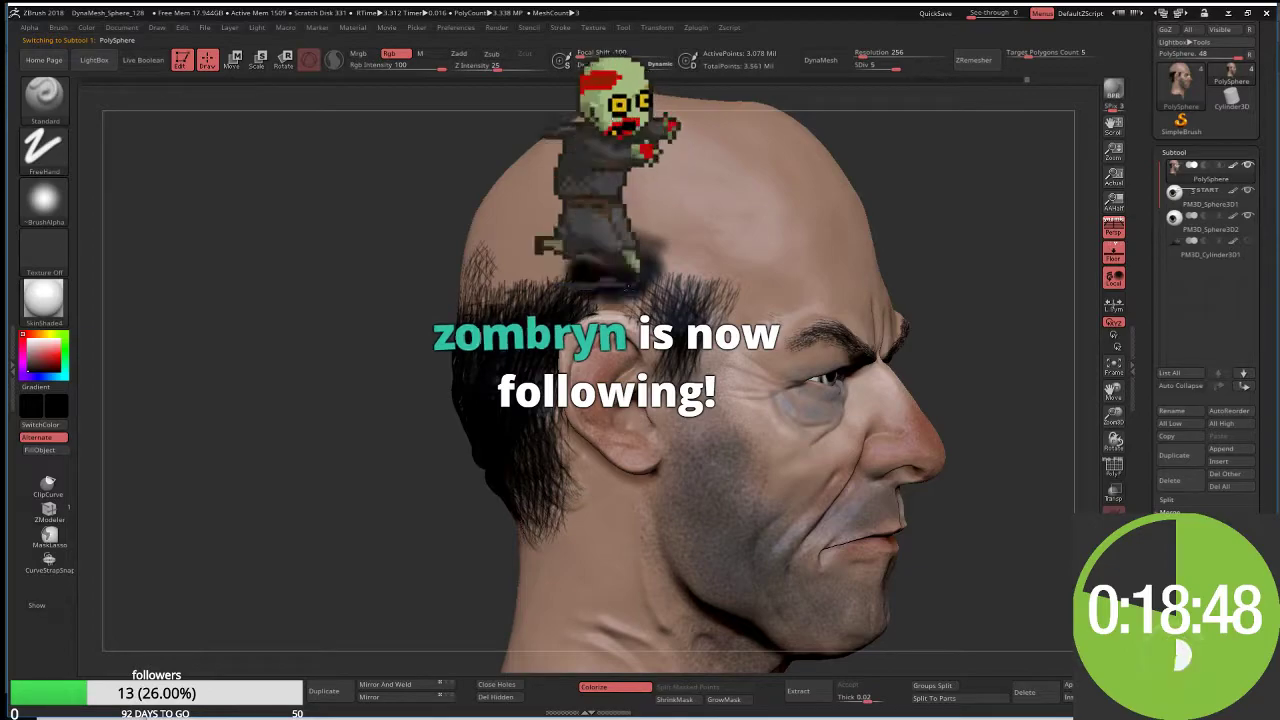
mouse_move(620, 258)
left_mouse_down()
mouse_move(675, 290)
mouse_move(550, 220)
left_mouse_up()
mouse_move(349, 209)
left_mouse_down()
mouse_move(615, 278)
mouse_move(550, 272)
mouse_move(600, 210)
mouse_move(490, 230)
mouse_move(445, 215)
mouse_move(430, 180)
mouse_move(340, 200)
mouse_move(390, 140)
mouse_move(465, 115)
left_mouse_up()
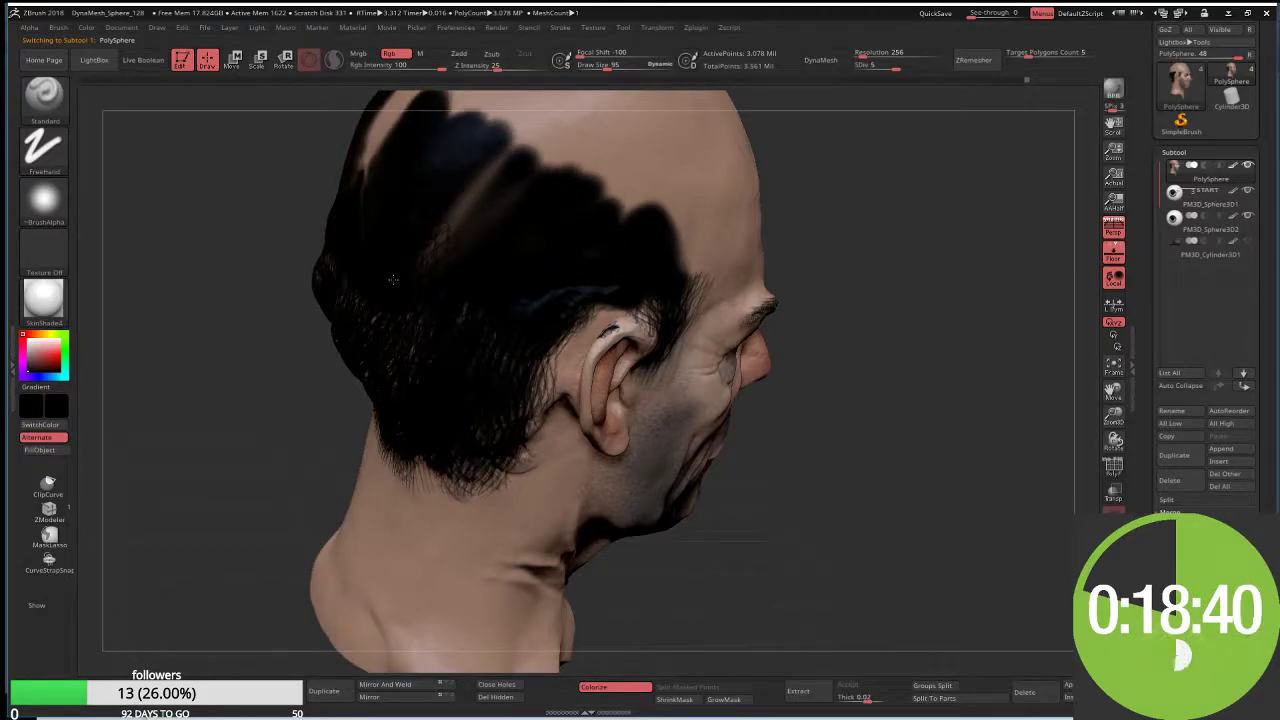
mouse_move(393, 280)
left_mouse_down()
mouse_move(500, 145)
mouse_move(554, 230)
left_mouse_up()
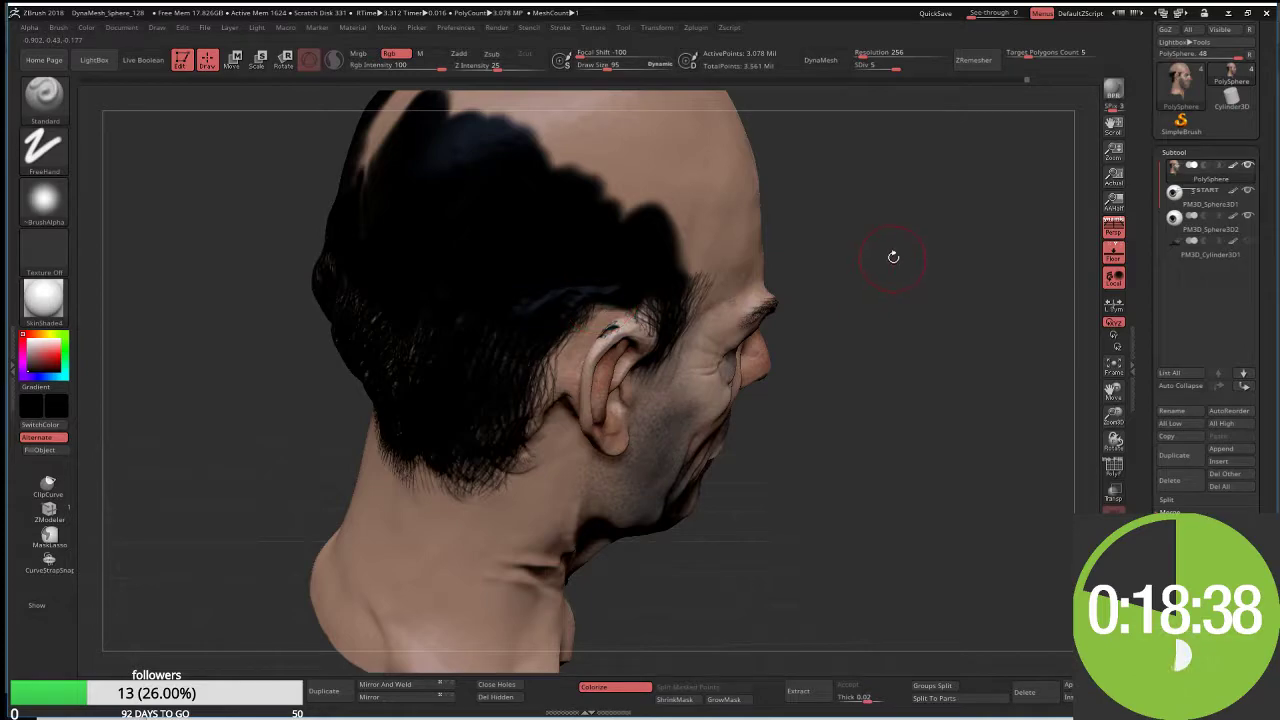
mouse_move(893, 257)
left_mouse_down()
mouse_move(650, 270)
mouse_move(700, 245)
mouse_move(712, 272)
mouse_move(750, 215)
mouse_move(690, 210)
mouse_move(530, 140)
left_mouse_up()
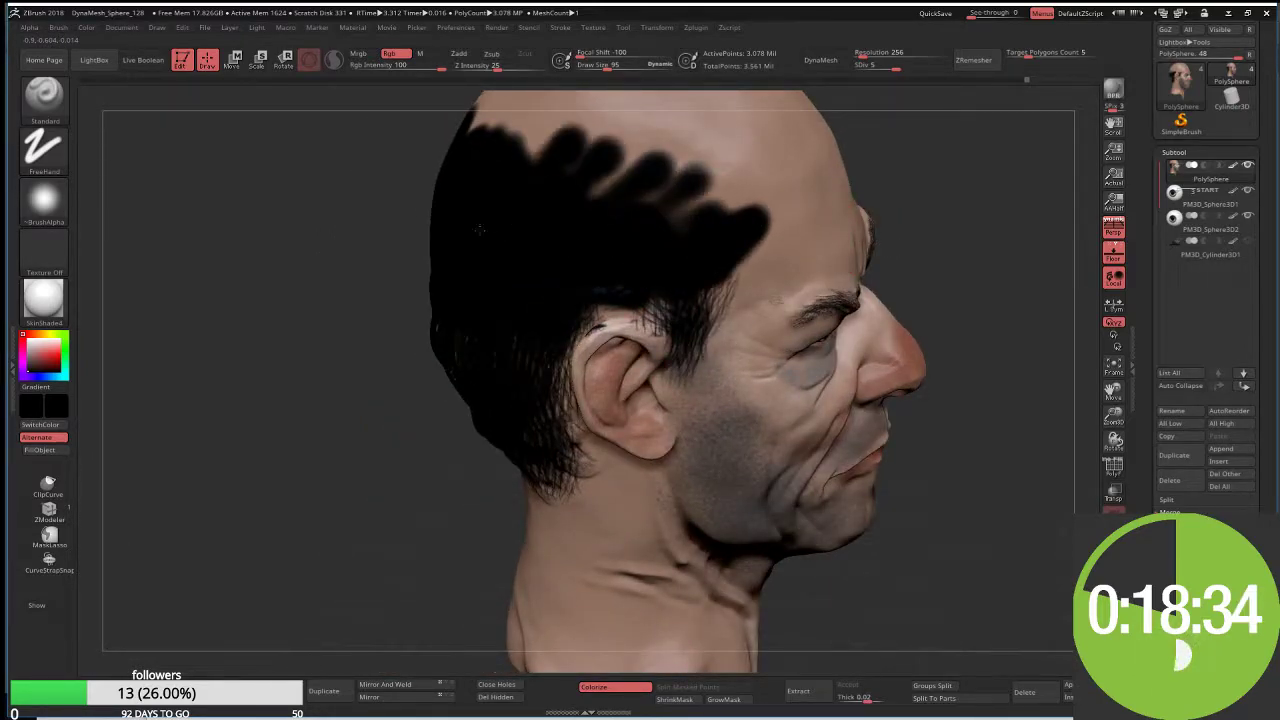
left_click_drag(330, 470, 529, 380)
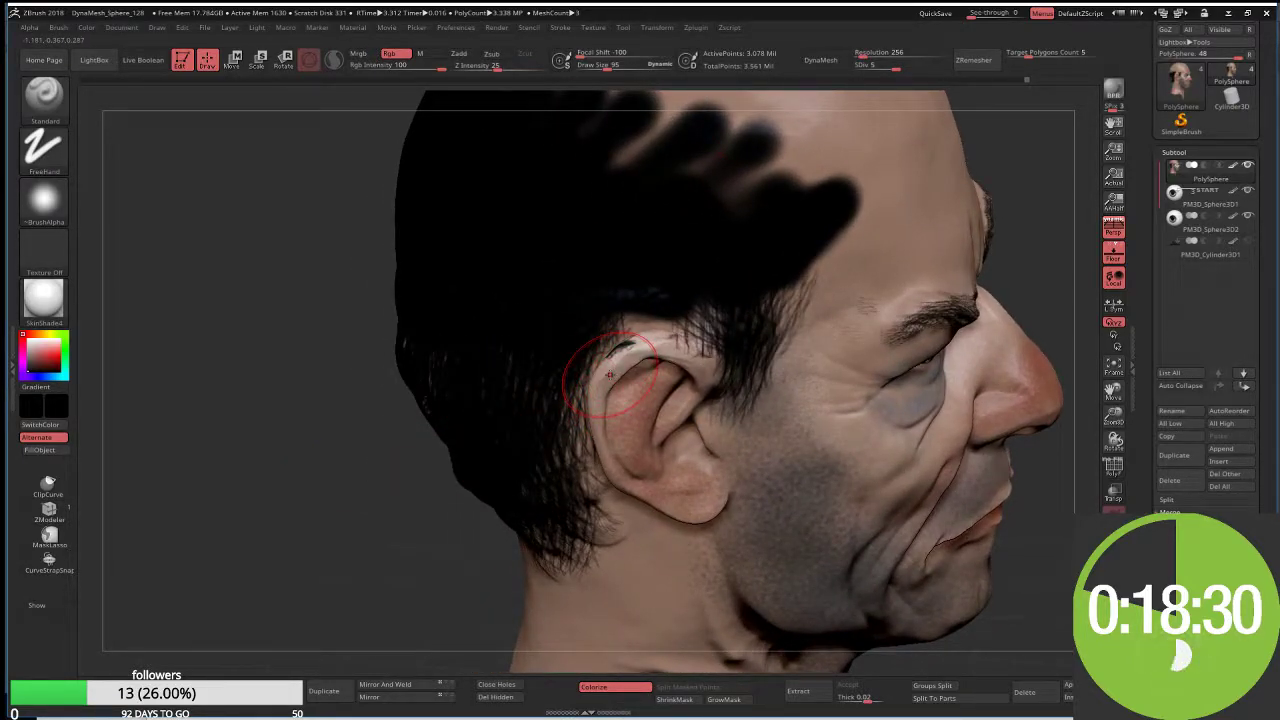
Step: Sample the ear's skin colour at brush size 33 for the ear, then show the hat again
key("c")
key("s")
left_click_drag(615, 375, 595, 372)
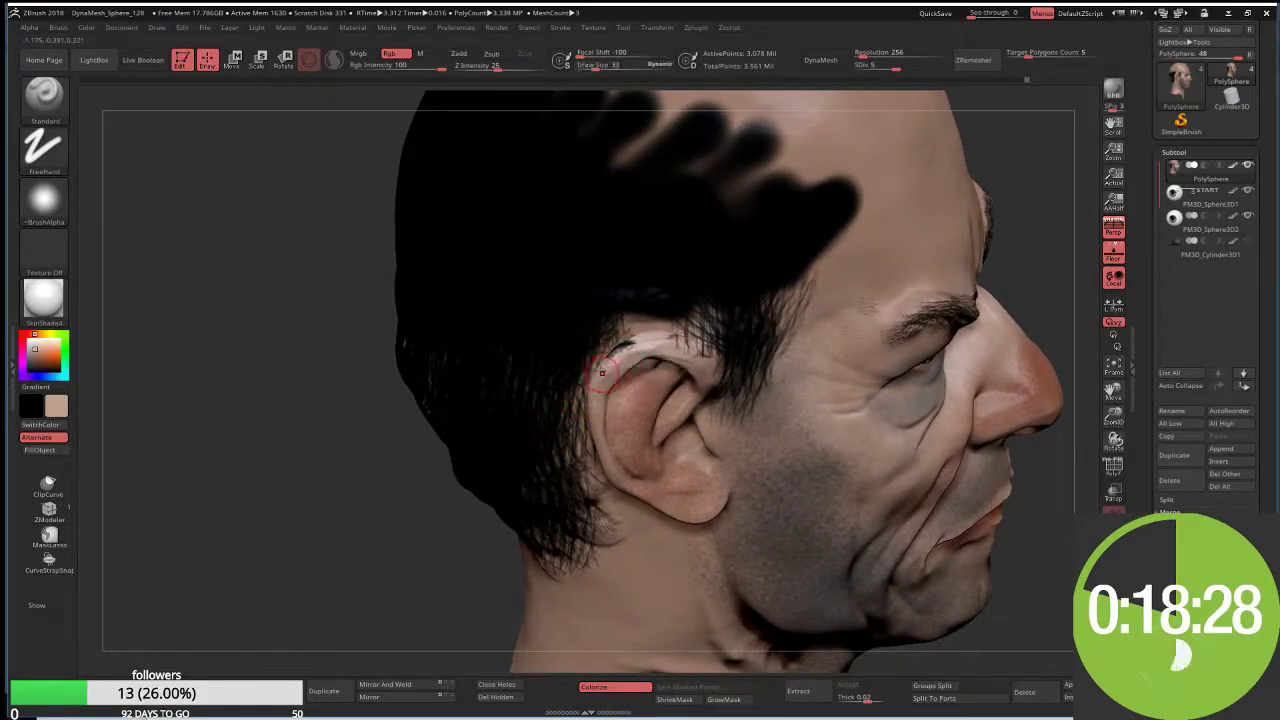
mouse_move(354, 480)
left_mouse_down()
mouse_move(357, 492)
mouse_move(609, 350)
mouse_move(648, 350)
left_mouse_up()
left_click_drag(902, 566, 960, 570)
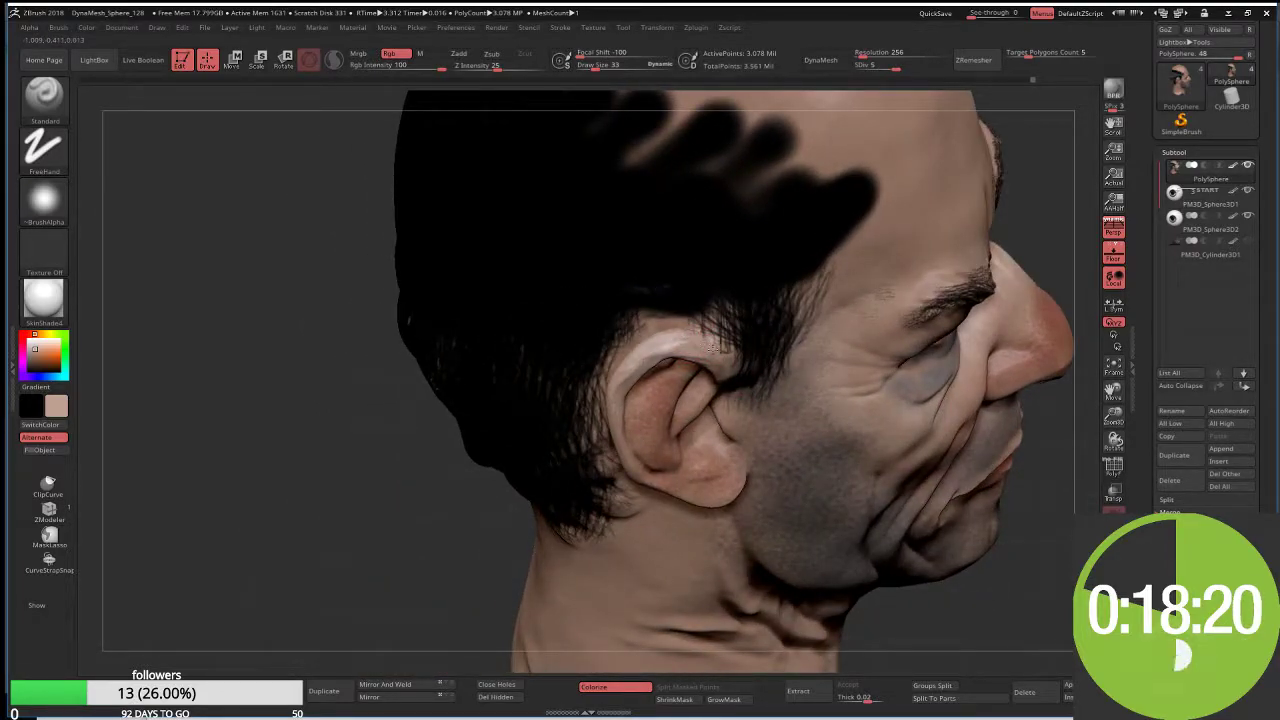
left_click_drag(457, 477, 708, 345, "alt")
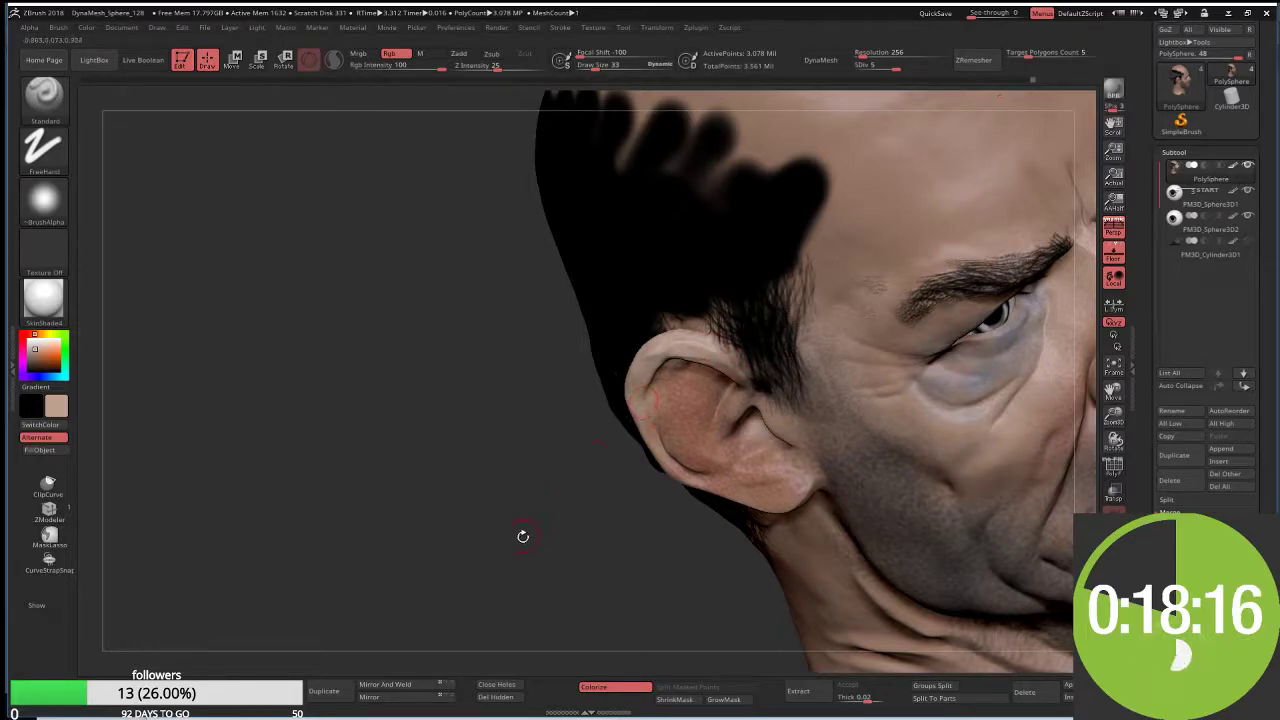
mouse_move(522, 536)
left_mouse_down("alt")
mouse_move(430, 455)
mouse_move(423, 418)
left_mouse_up("alt")
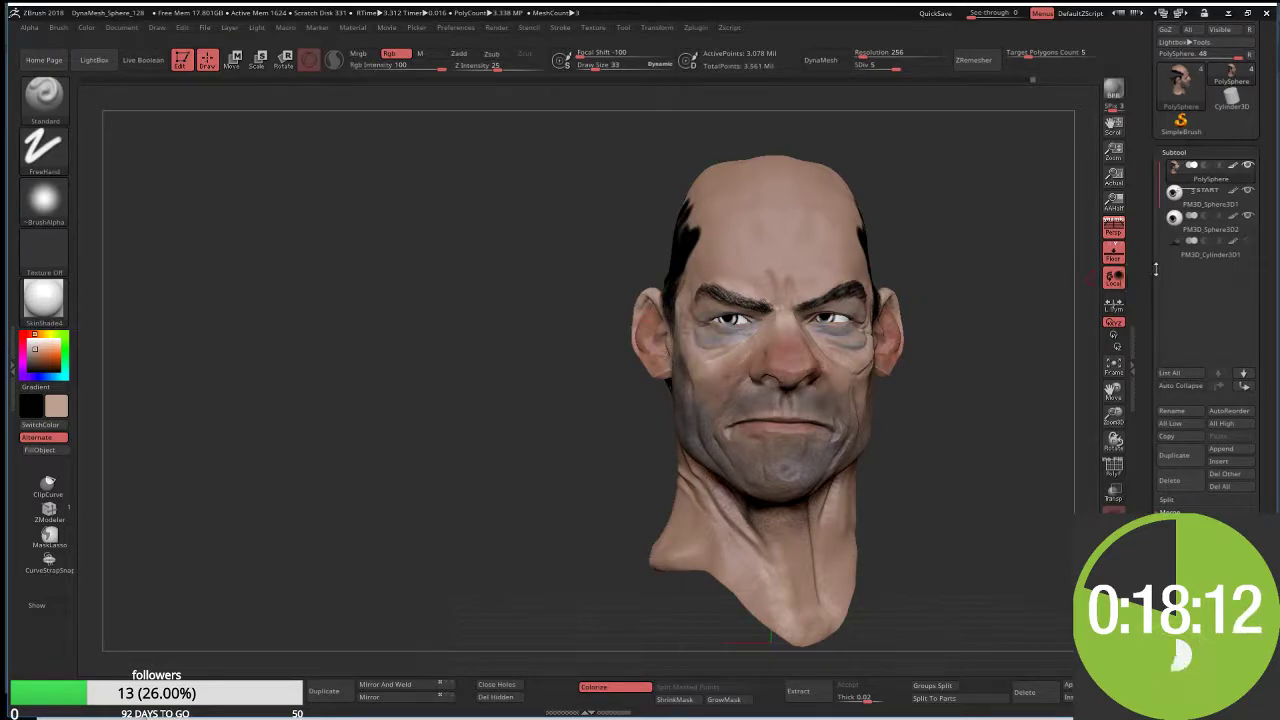
left_click(1248, 241)
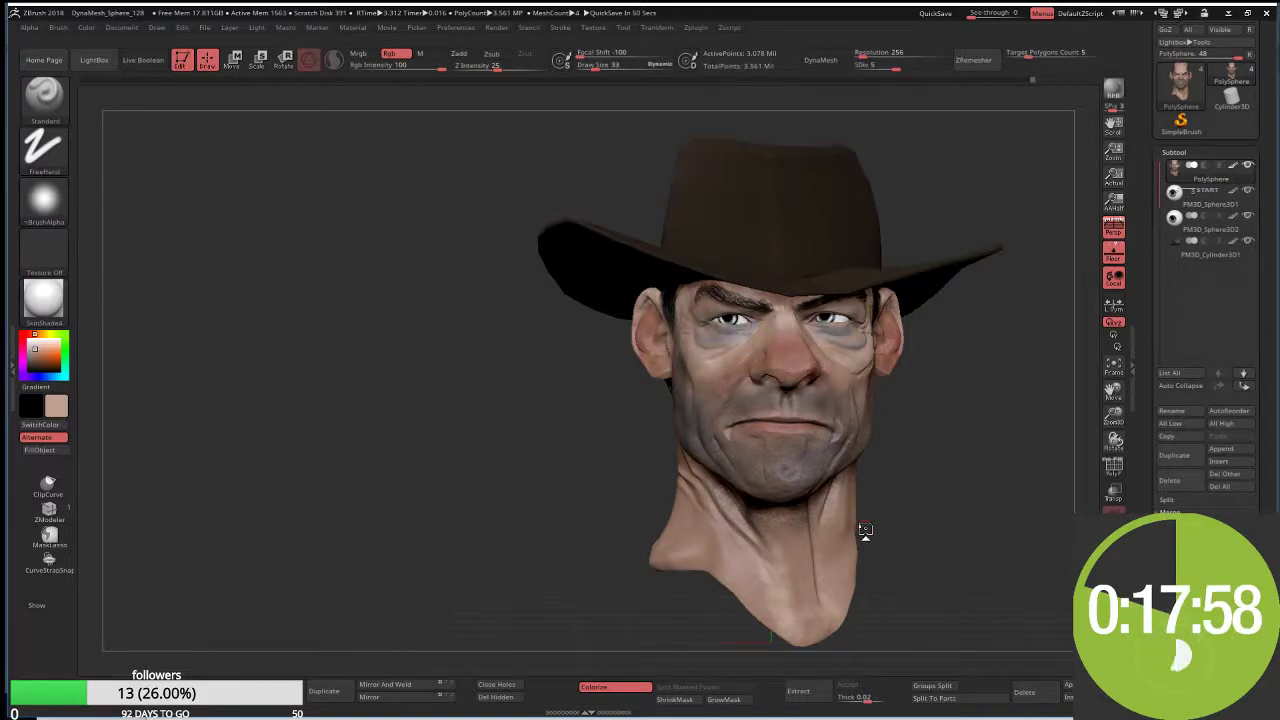
Step: Set a near-black colour, Alpha 23, a Spray stroke and brush size 73
mouse_move(526, 411)
left_mouse_down("alt")
mouse_move(449, 409)
mouse_move(374, 438)
left_mouse_up("alt")
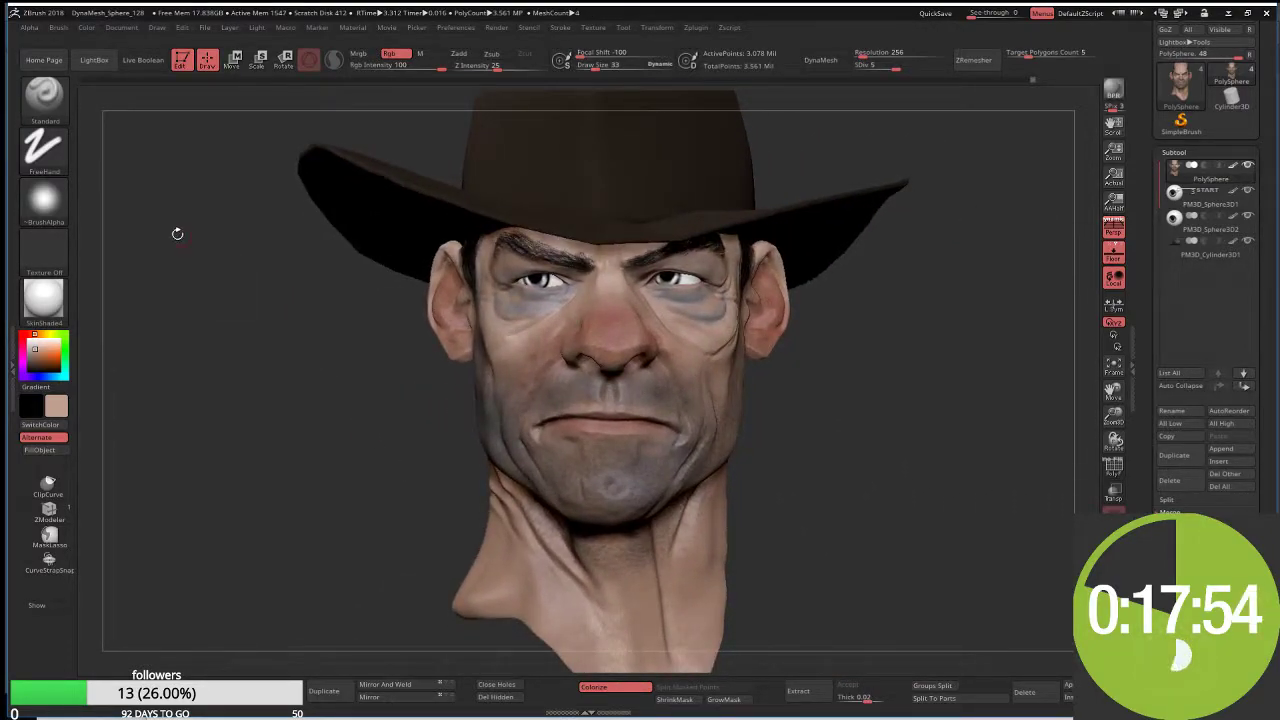
left_click(29, 370)
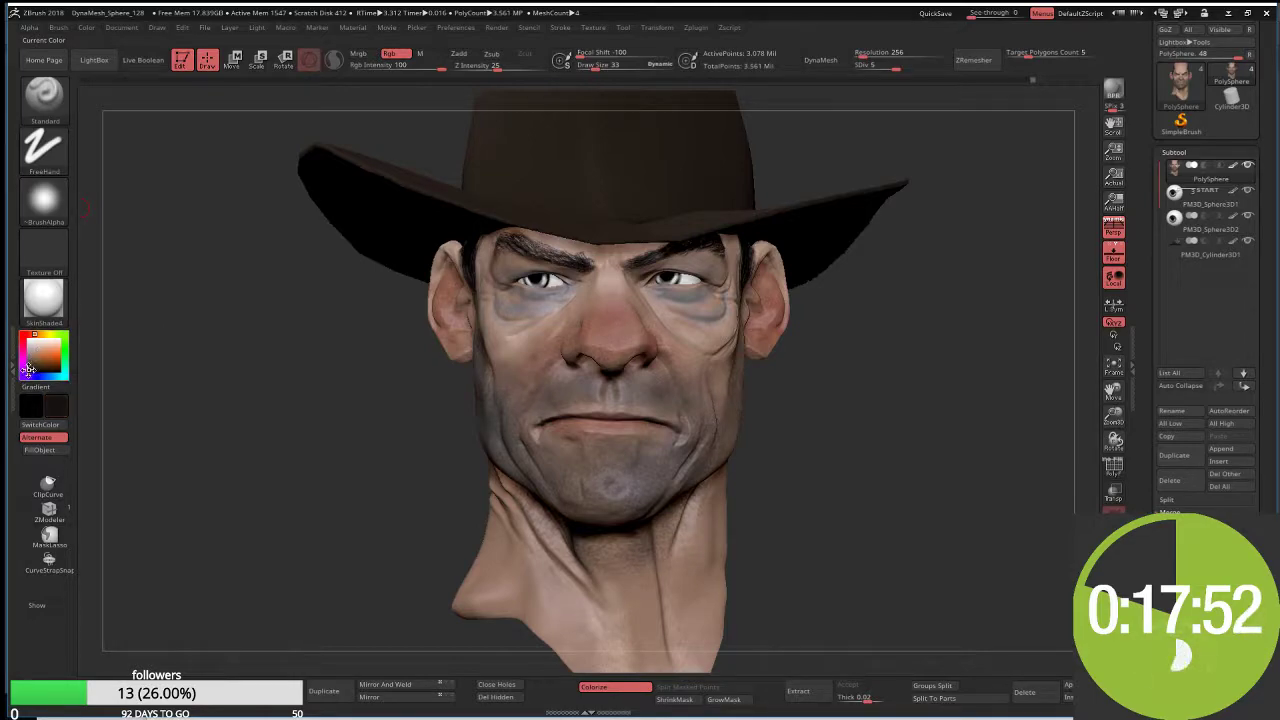
left_click(28, 373)
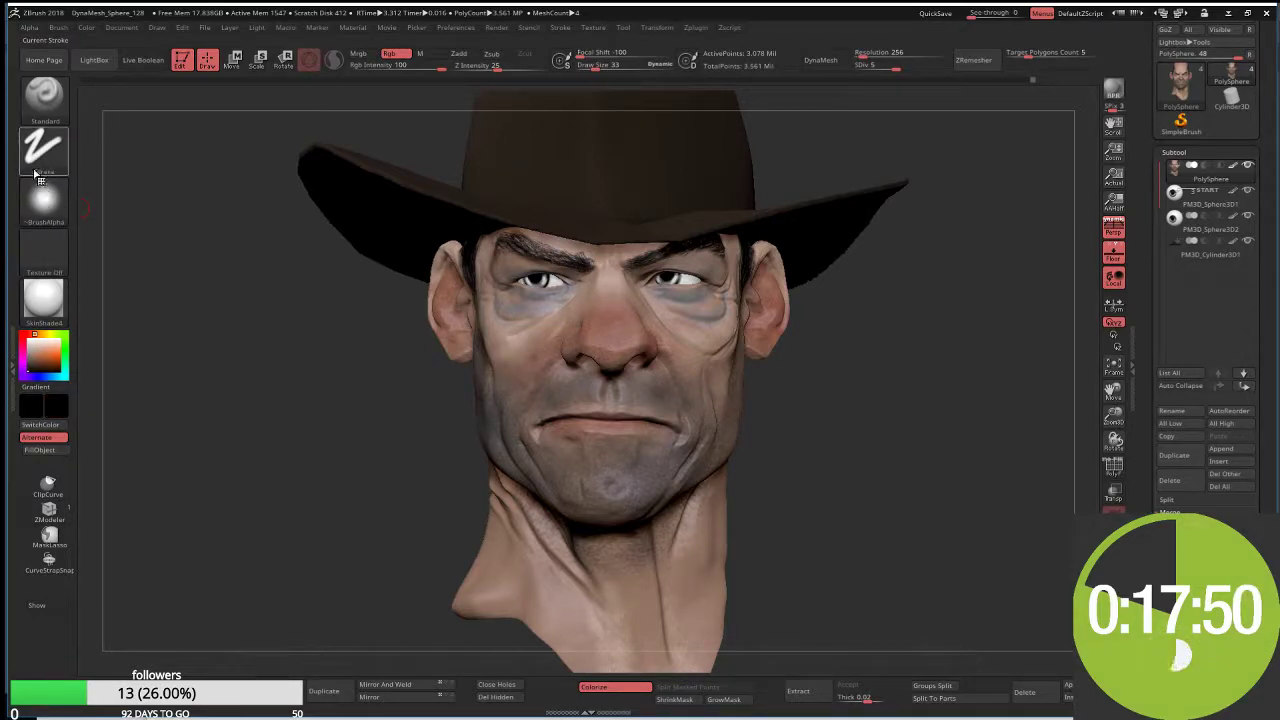
left_click(44, 205)
left_click(262, 214)
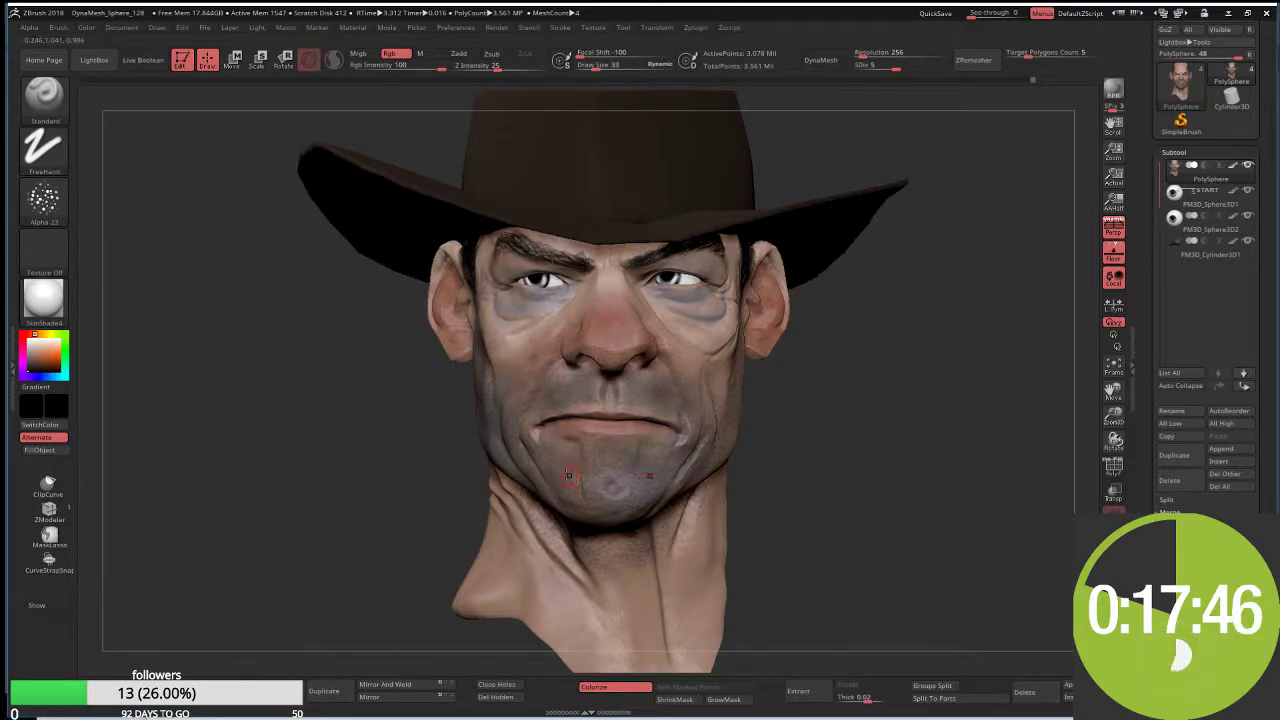
left_click(43, 148)
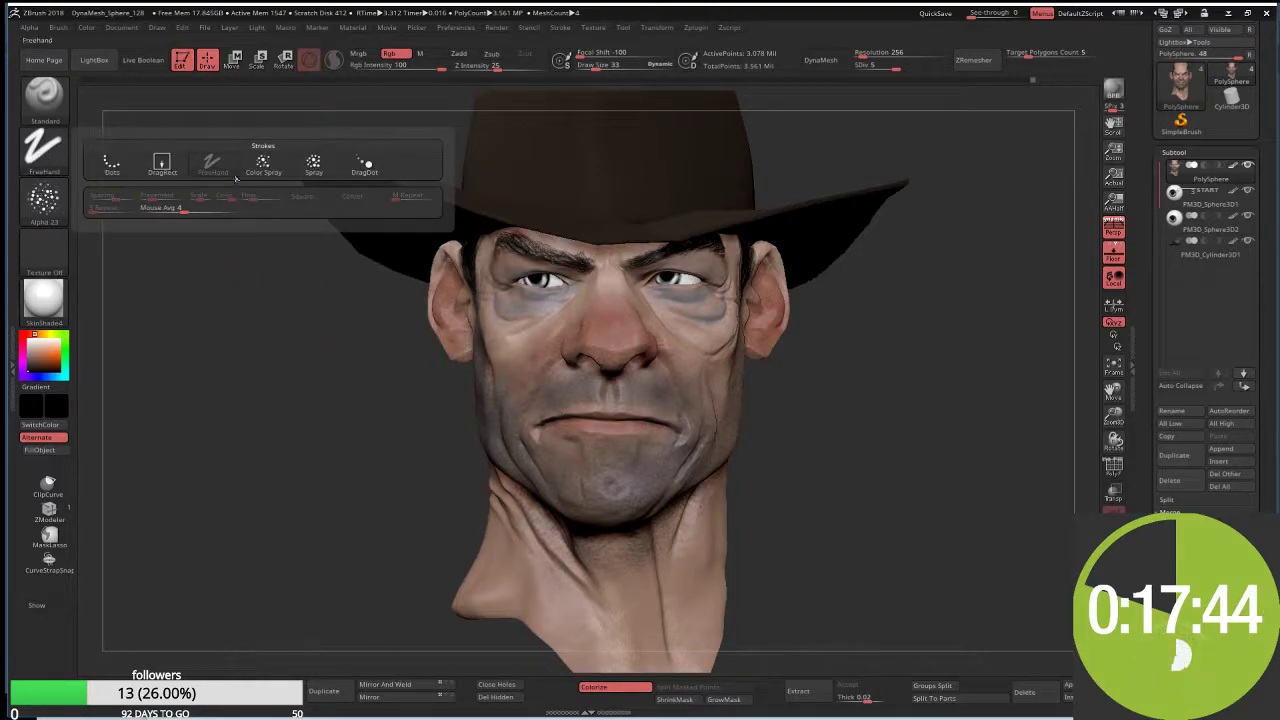
left_click(313, 163)
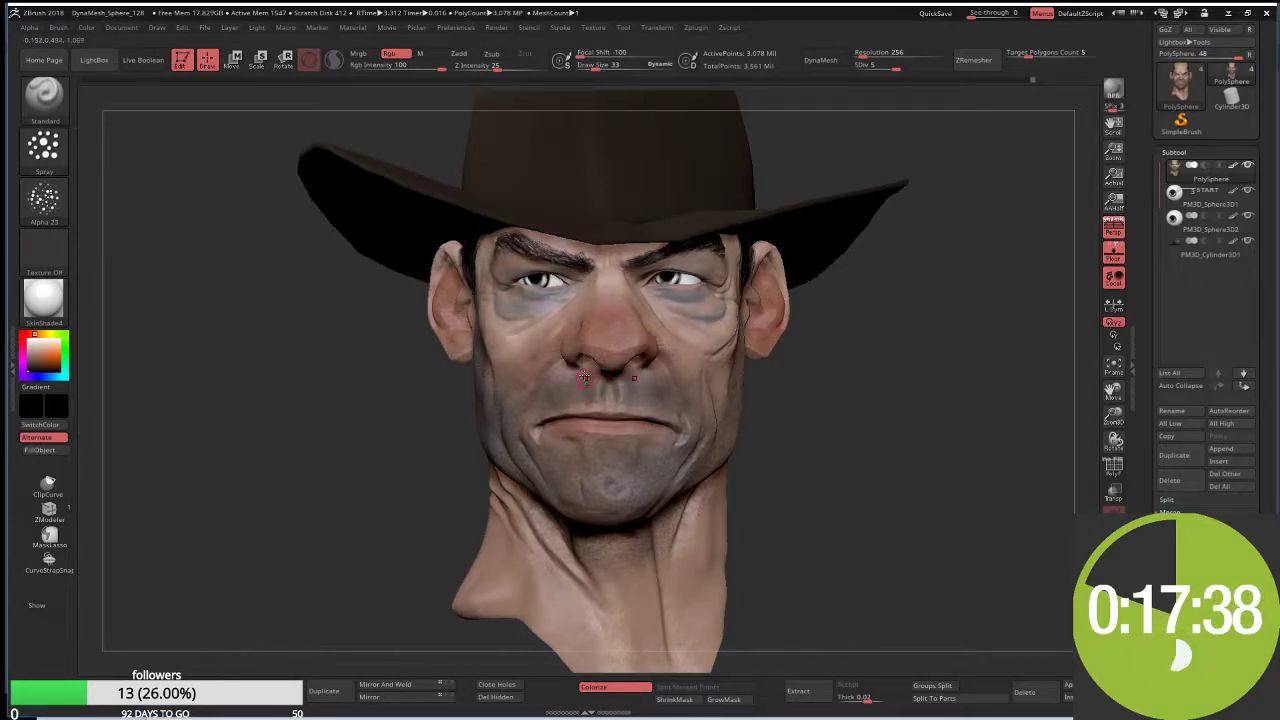
scroll(519, 369, "up", 5)
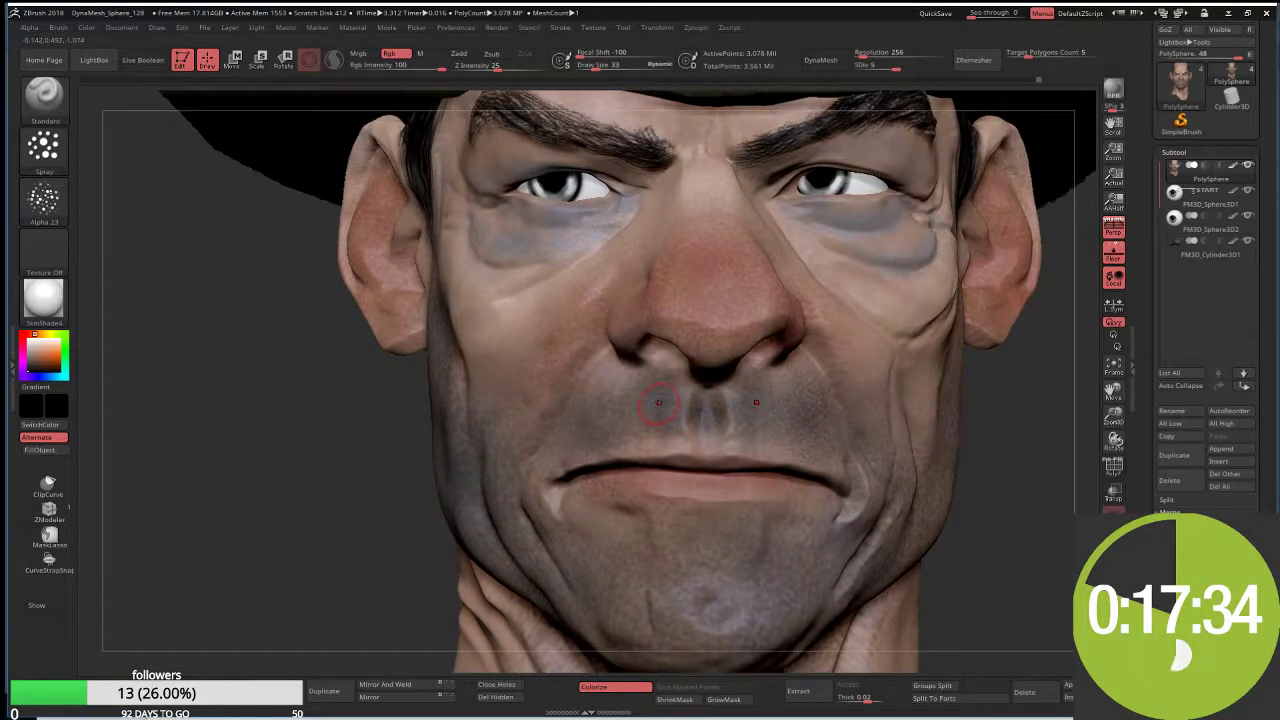
key("s")
left_click(645, 404)
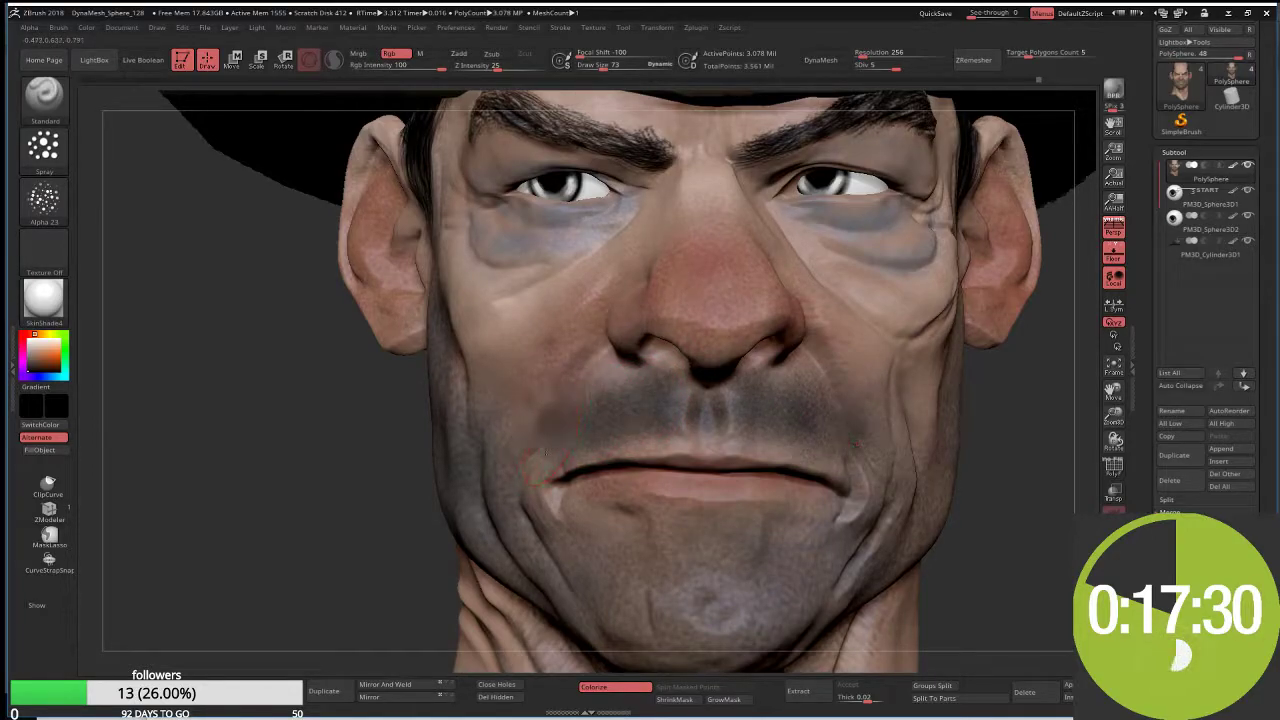
Step: Spray dark stubble around the mouth, cheeks, chin, neck and throat
left_click_drag(545, 455, 566, 406)
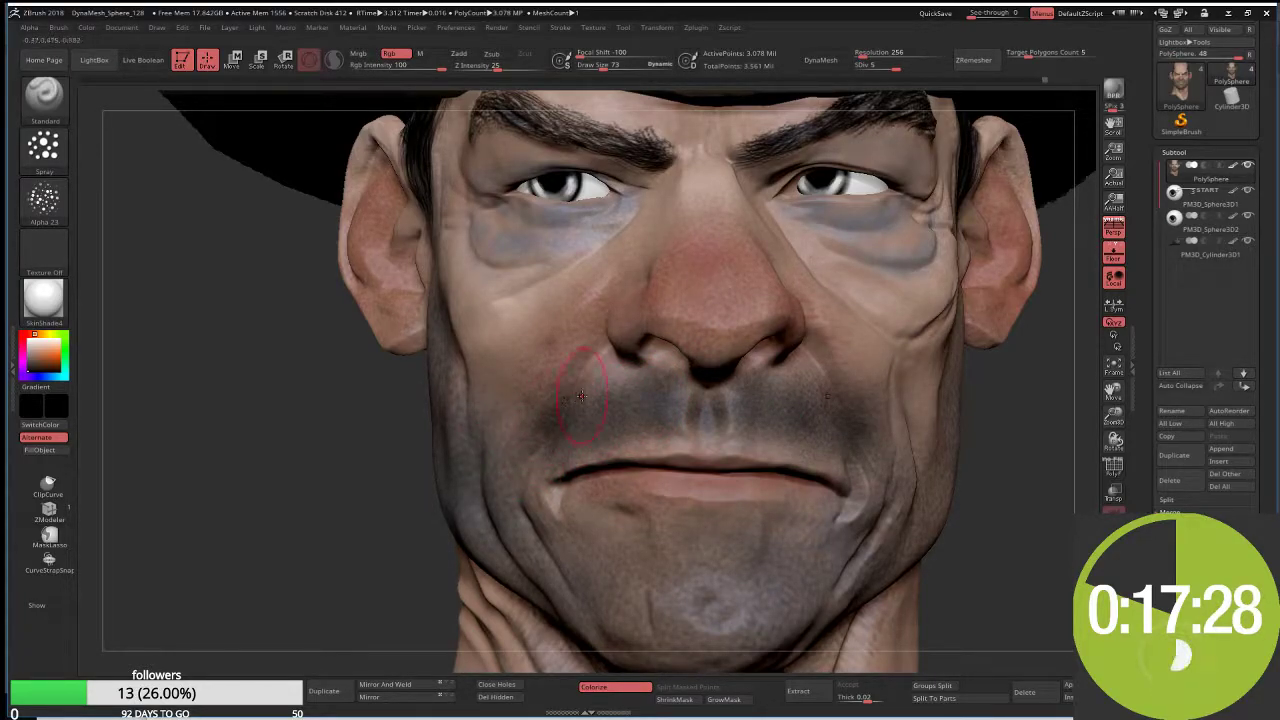
mouse_move(497, 450)
left_mouse_down()
mouse_move(517, 525)
mouse_move(659, 566)
mouse_move(706, 543)
mouse_move(670, 560)
left_mouse_up()
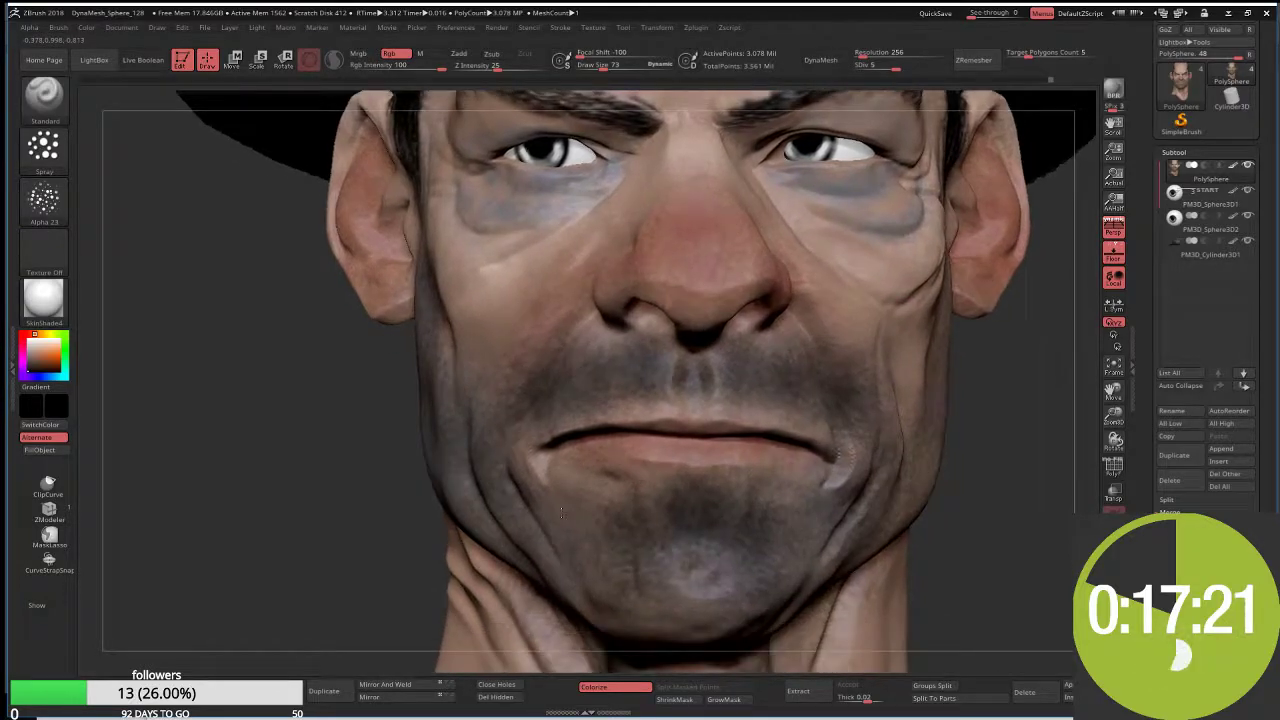
mouse_move(585, 600)
right_mouse_down("alt")
mouse_move(563, 480)
mouse_move(600, 530)
right_mouse_up("alt")
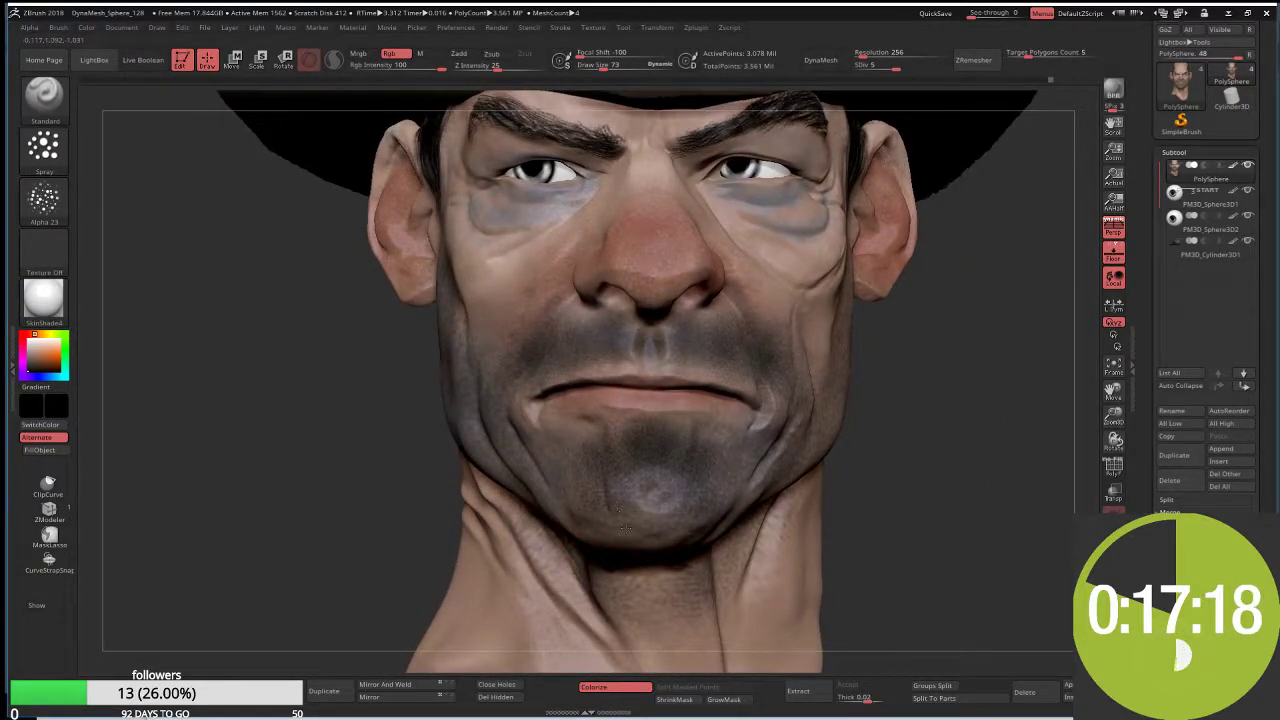
left_click_drag(630, 547, 648, 550)
right_click_drag(576, 531, 566, 531, "alt")
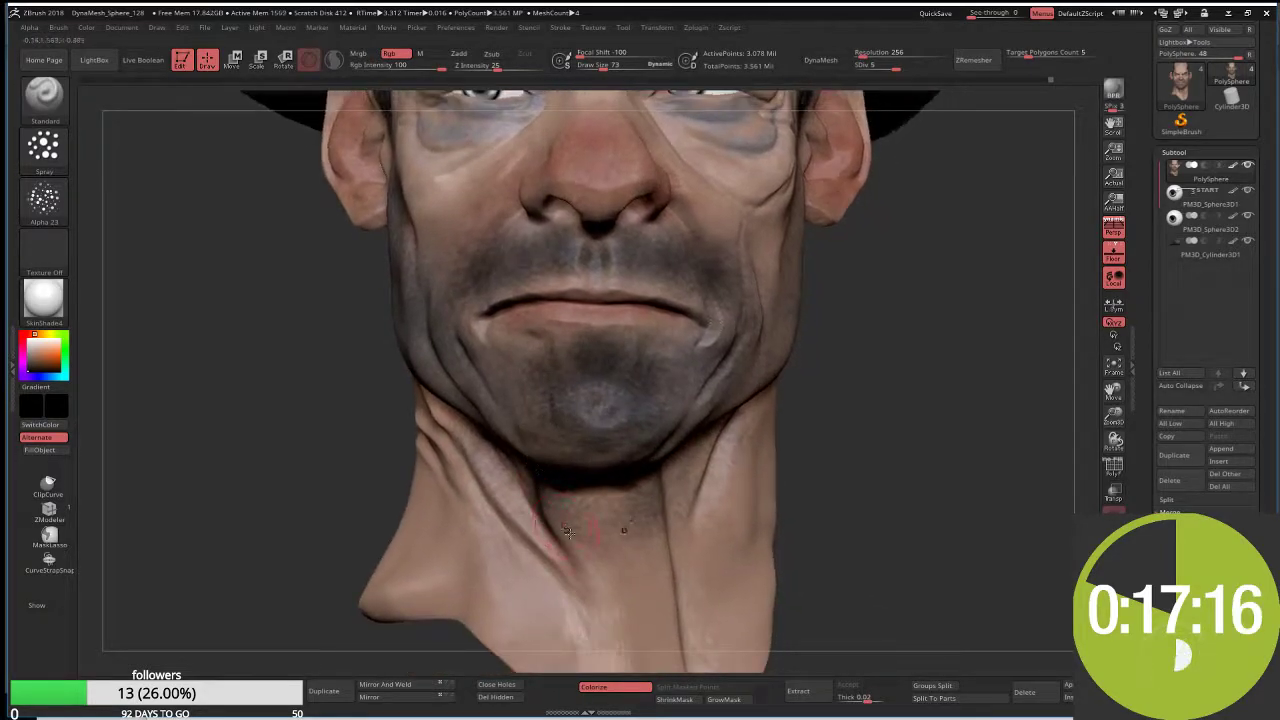
mouse_move(580, 545)
left_mouse_down()
mouse_move(610, 590)
mouse_move(648, 561)
left_mouse_up()
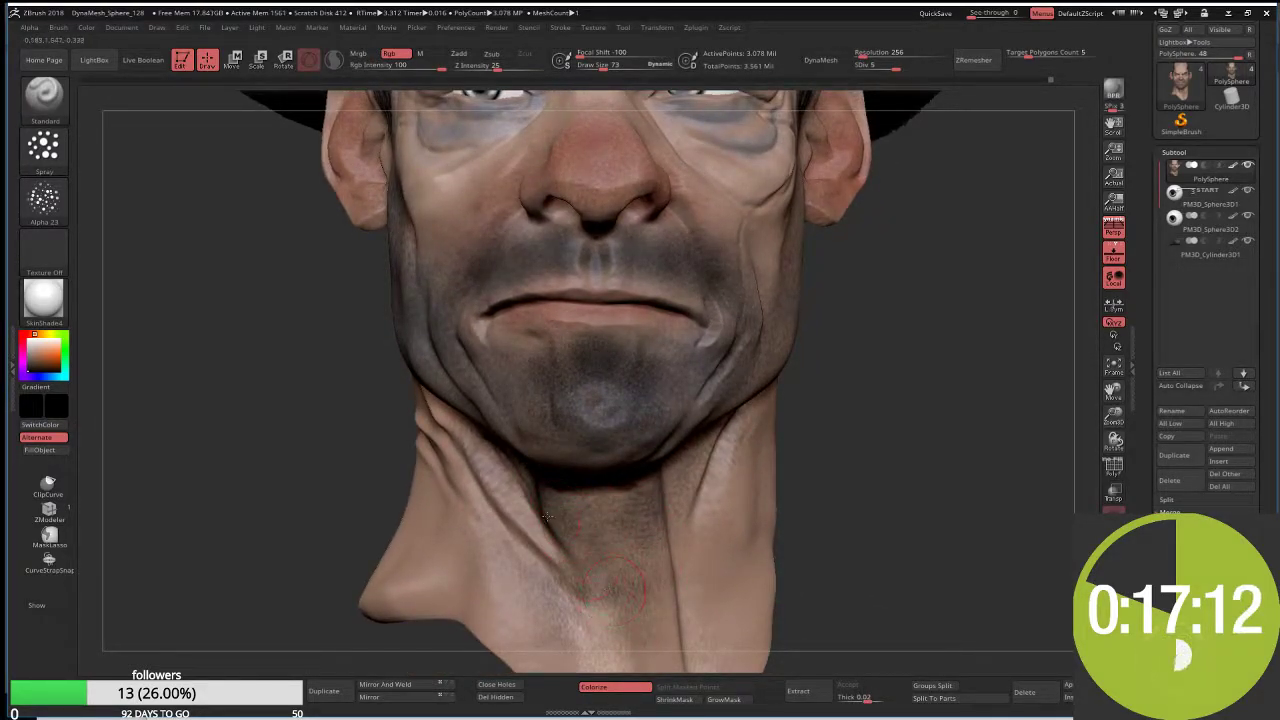
left_click_drag(600, 630, 660, 575)
left_click_drag(645, 655, 690, 500)
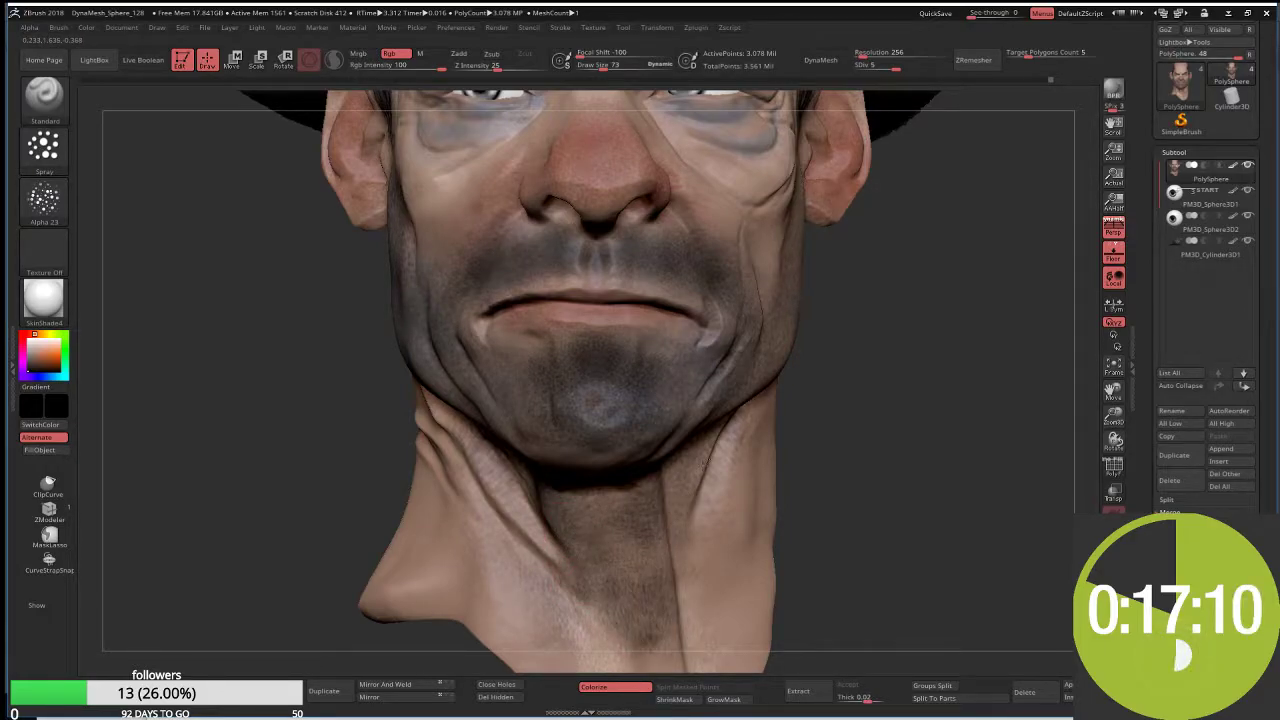
mouse_move(690, 565)
left_mouse_down()
mouse_move(688, 500)
mouse_move(630, 465)
mouse_move(597, 503)
left_mouse_up()
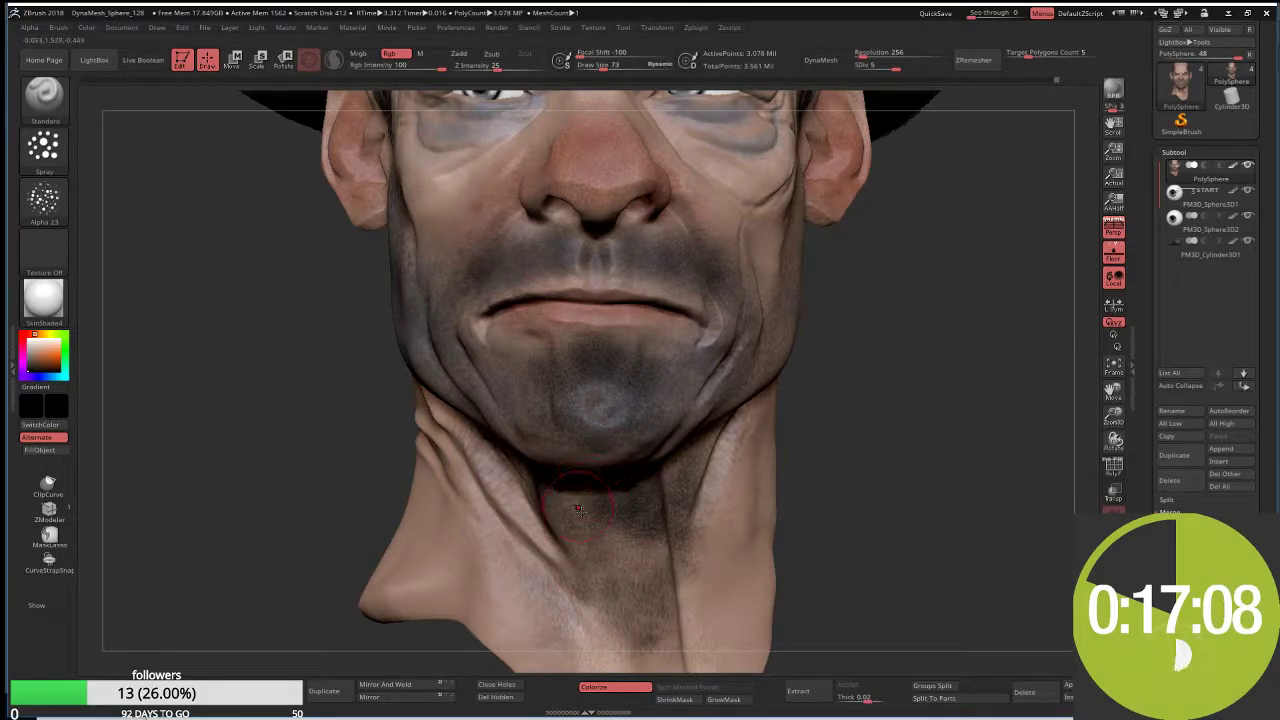
Step: Shrink the brush to size 36 and shade the nostrils darker
key("f")
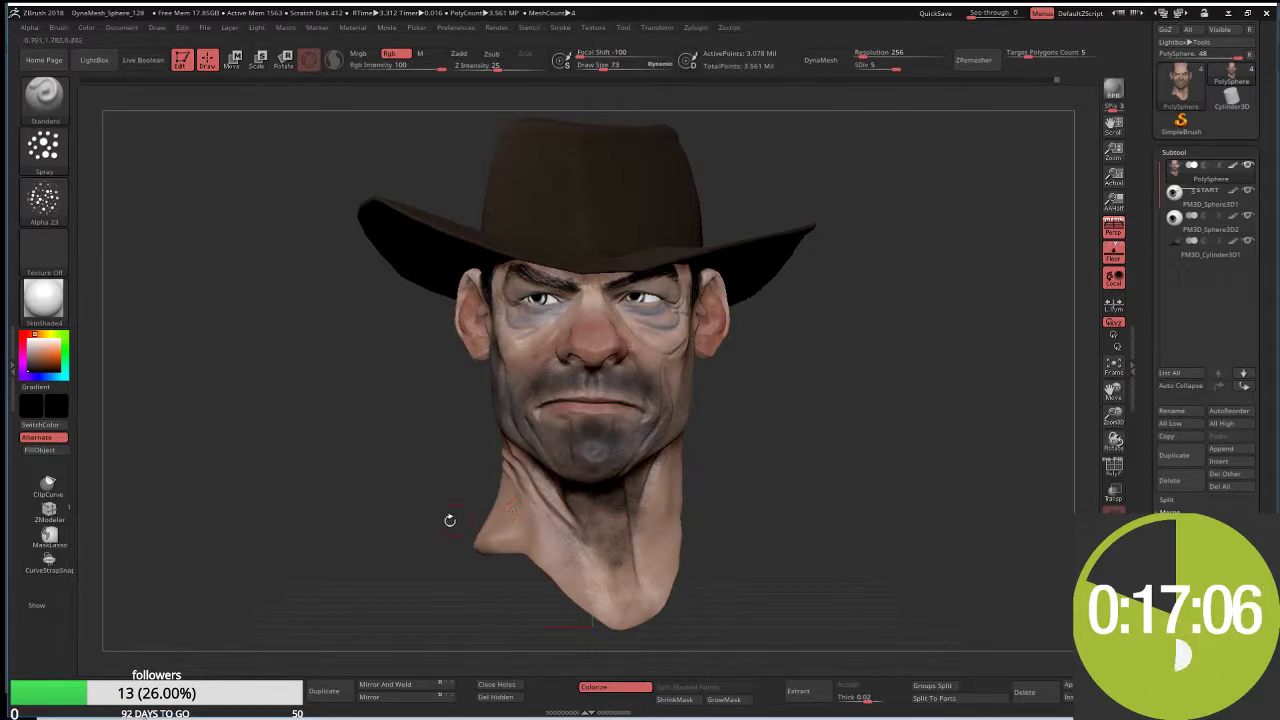
left_click_drag(381, 433, 450, 440)
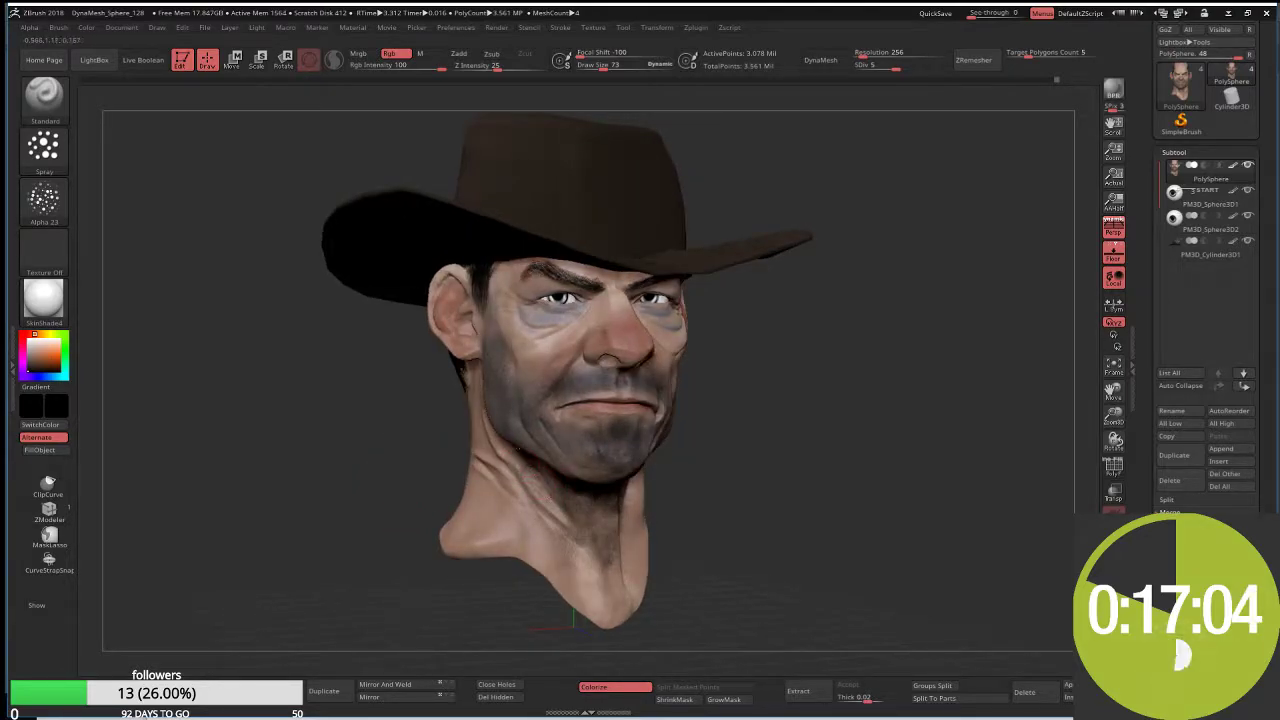
left_click_drag(706, 510, 562, 462)
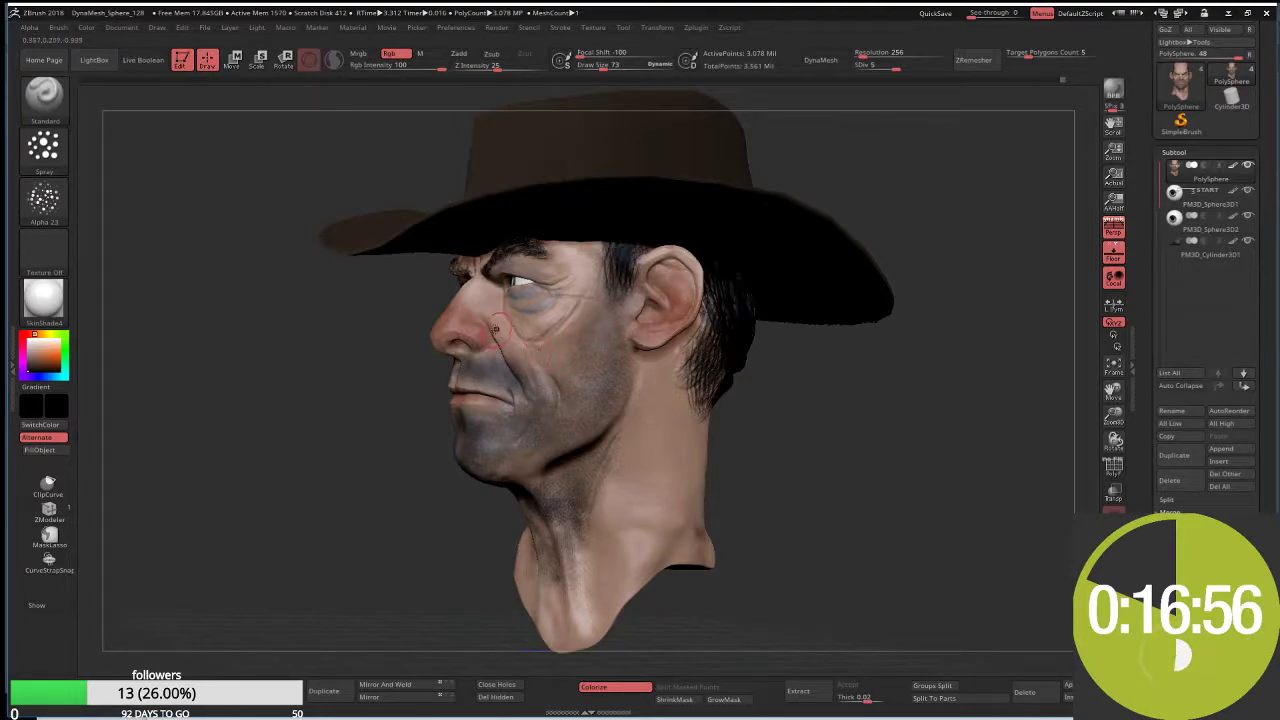
right_click_drag(495, 329, 548, 380, "ctrl")
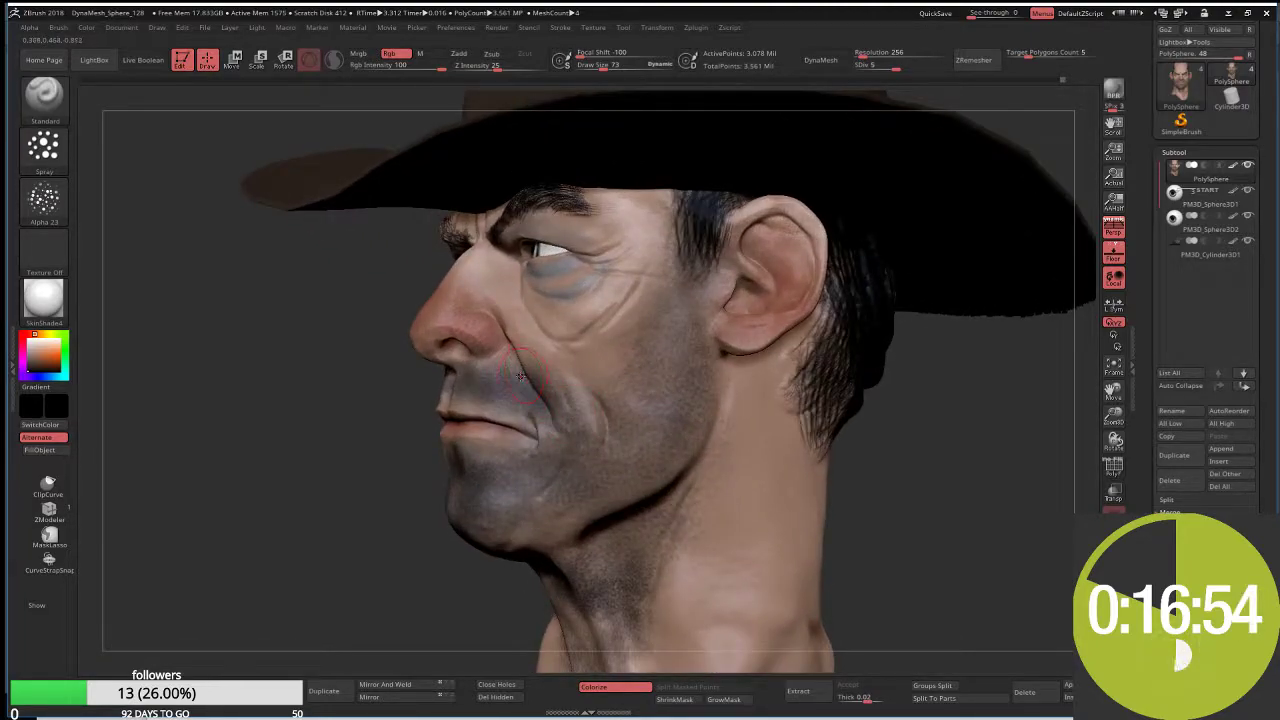
key("s")
left_click(503, 356)
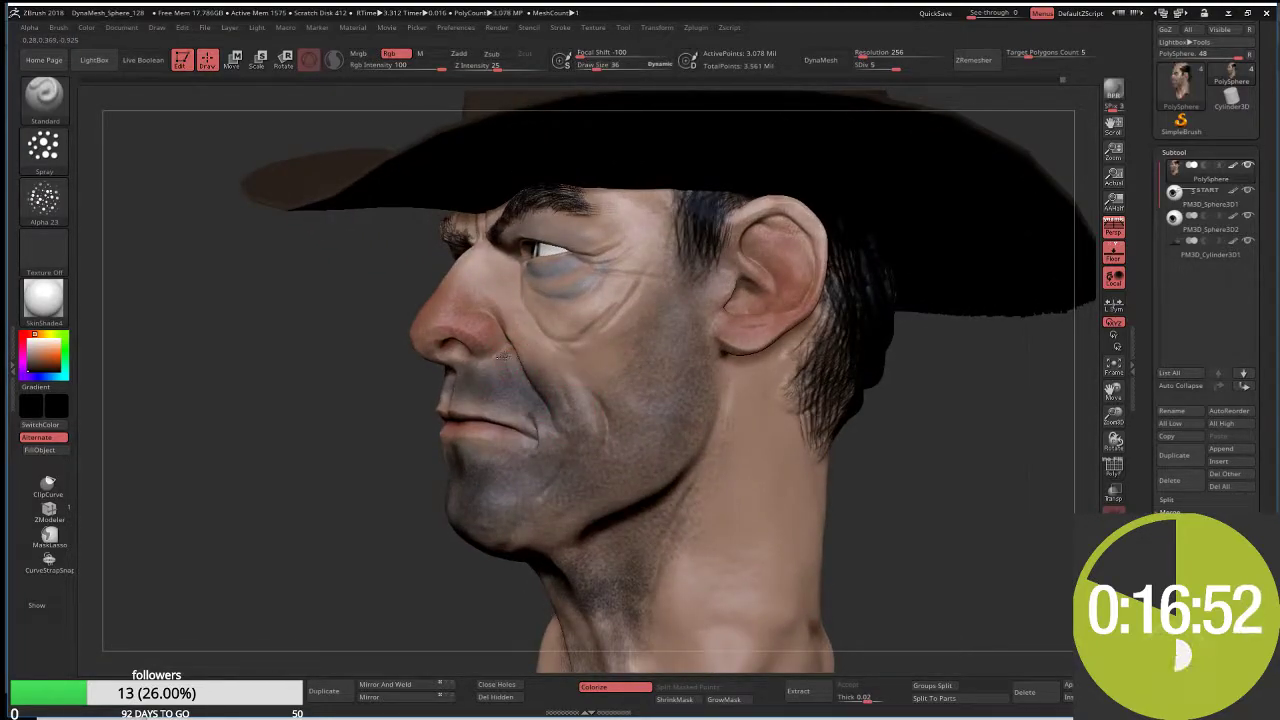
right_click_drag(503, 356, 432, 358)
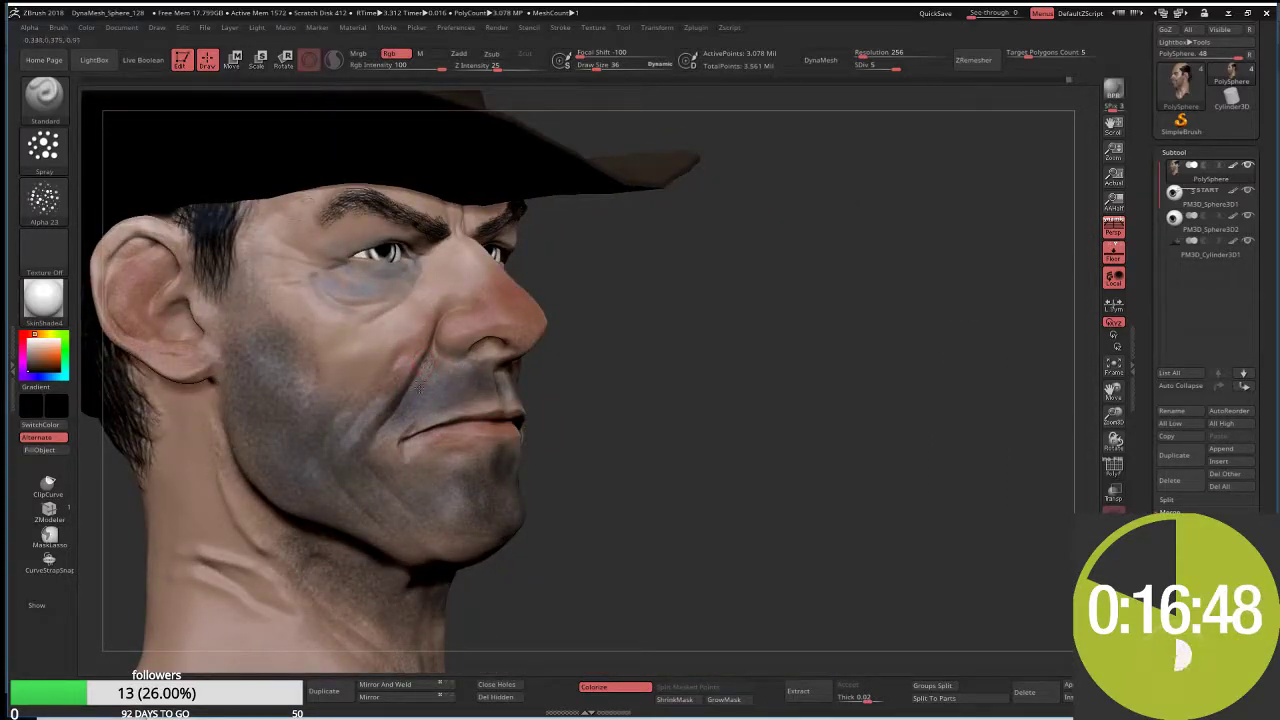
right_click_drag(418, 389, 486, 349)
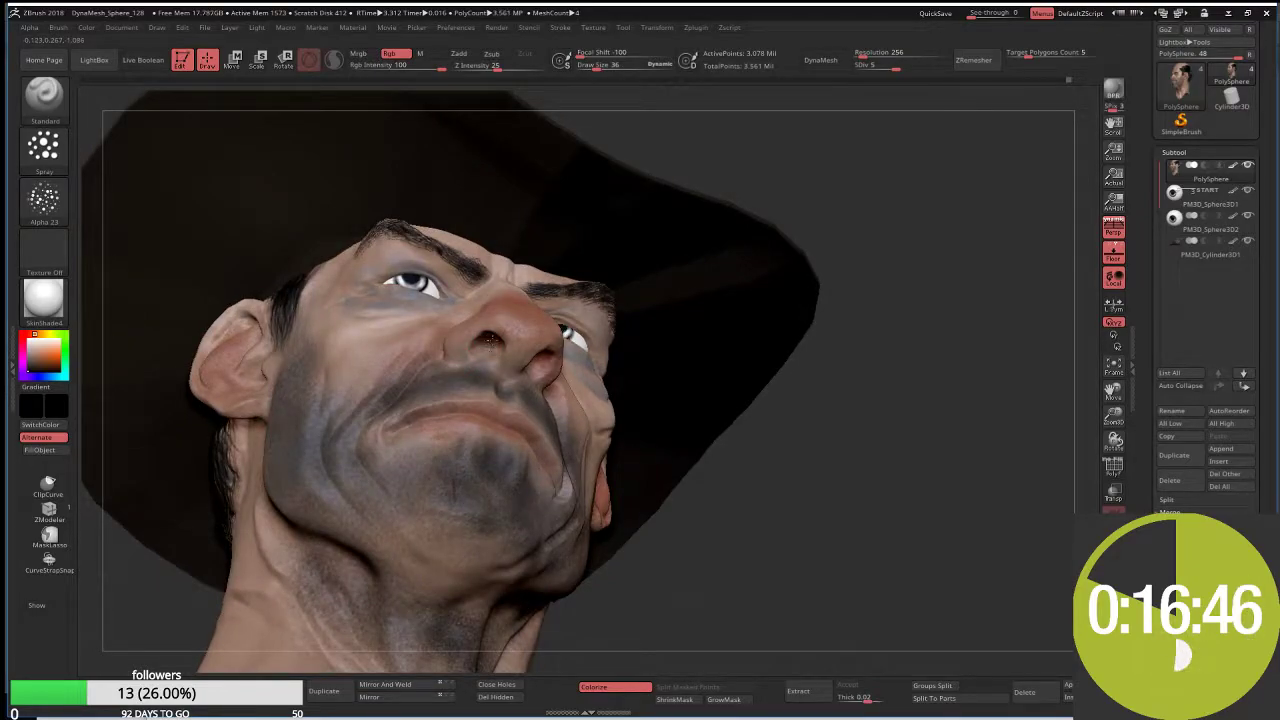
left_click_drag(488, 340, 490, 344)
left_click_drag(430, 347, 527, 347)
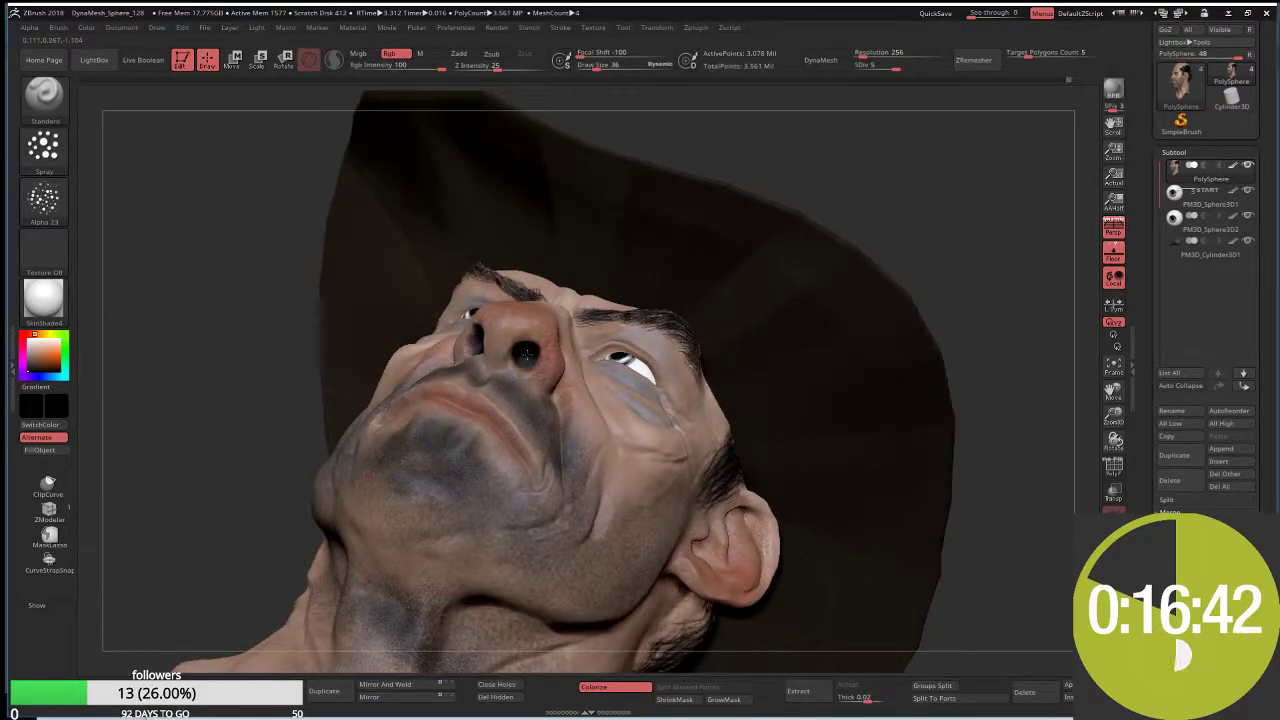
right_click_drag(527, 347, 451, 306)
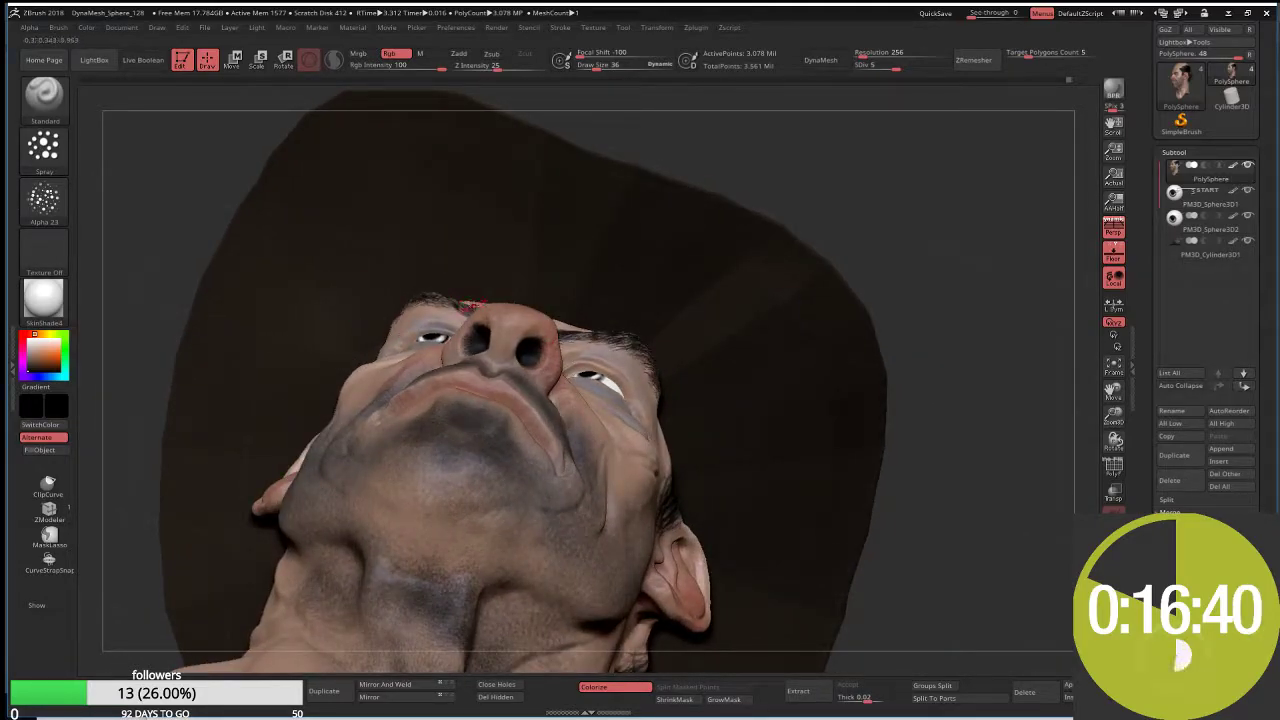
Step: Switch to the Move Topological brush, drop to a lower subdivision level, and set size 77 then 99
key("b")
key("m")
key("t")
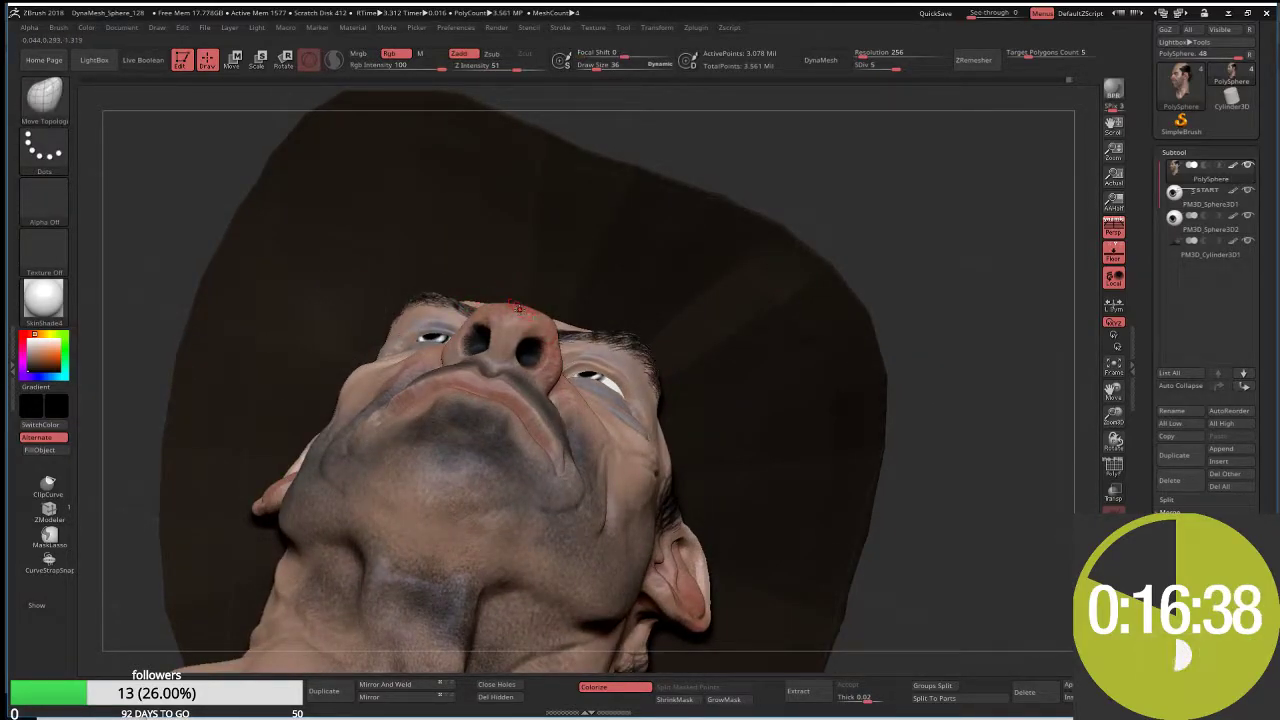
type("s77")
key("Return")
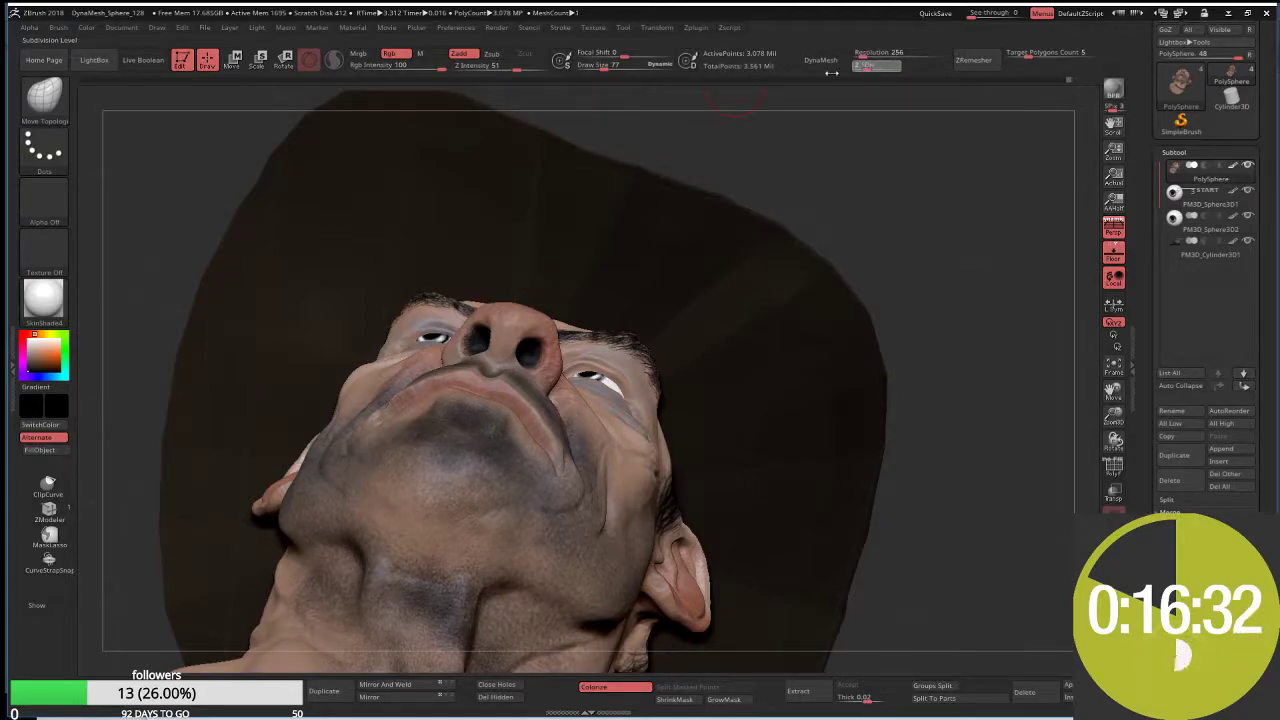
left_click_drag(831, 73, 493, 312)
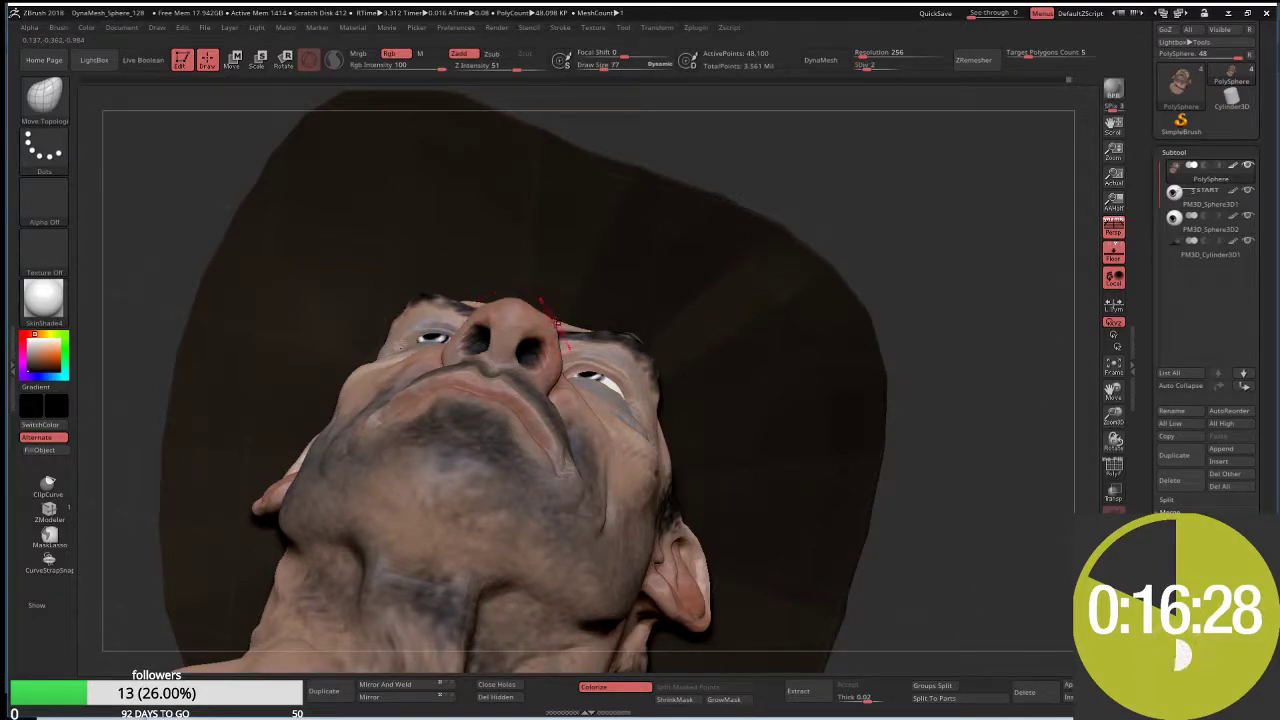
key("bracketright")
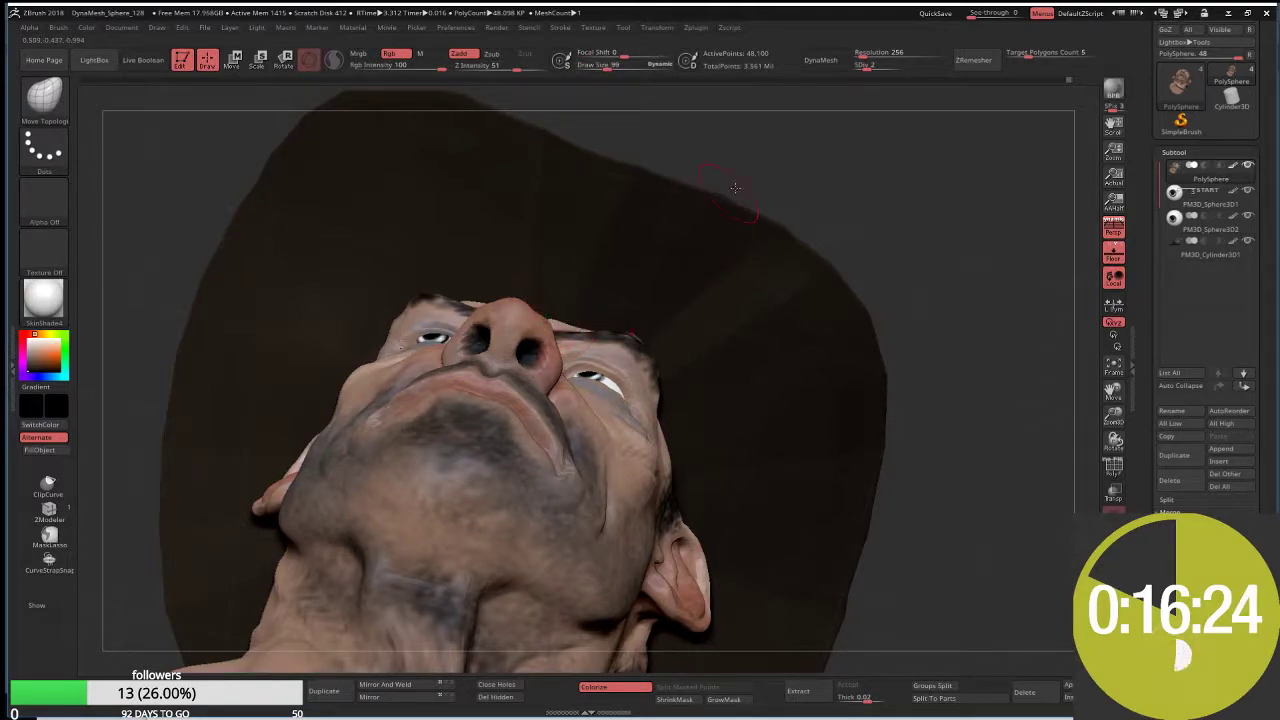
Step: Orbit around the head through profile and three-quarter views to inspect the nose
mouse_move(735, 187)
left_mouse_down()
mouse_move(580, 271)
mouse_move(523, 230)
left_mouse_up()
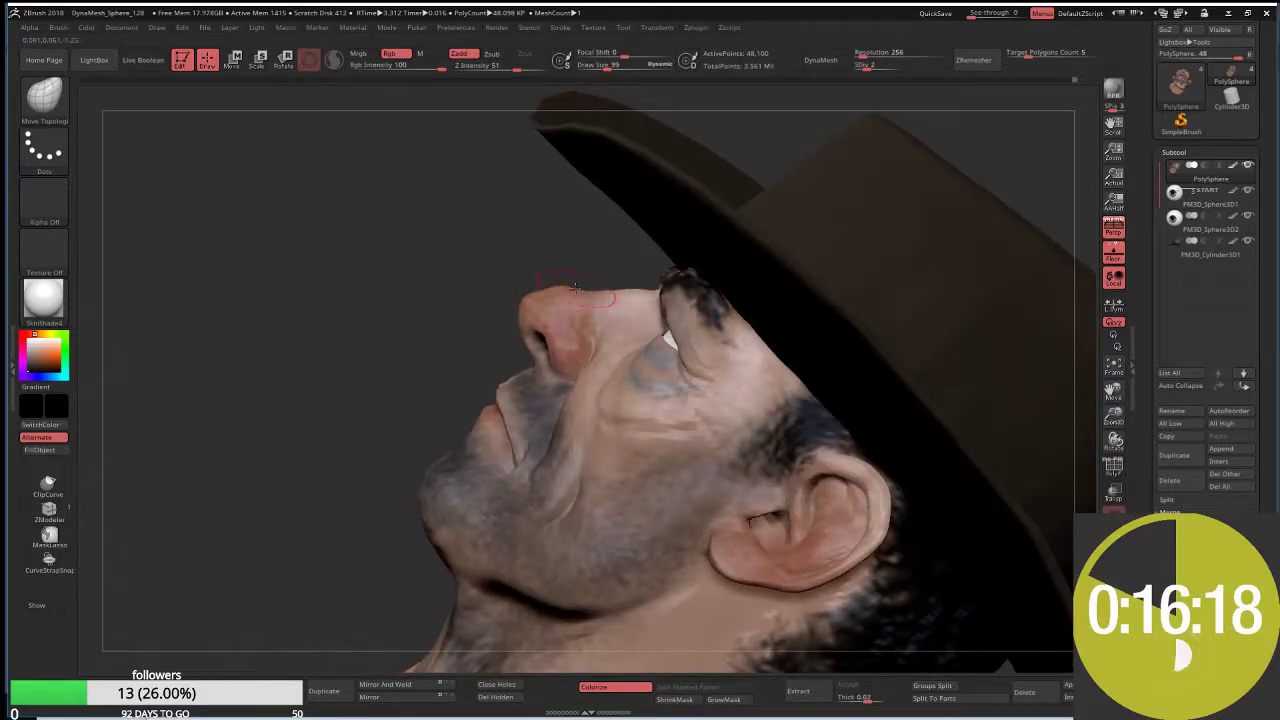
left_click_drag(575, 287, 606, 341)
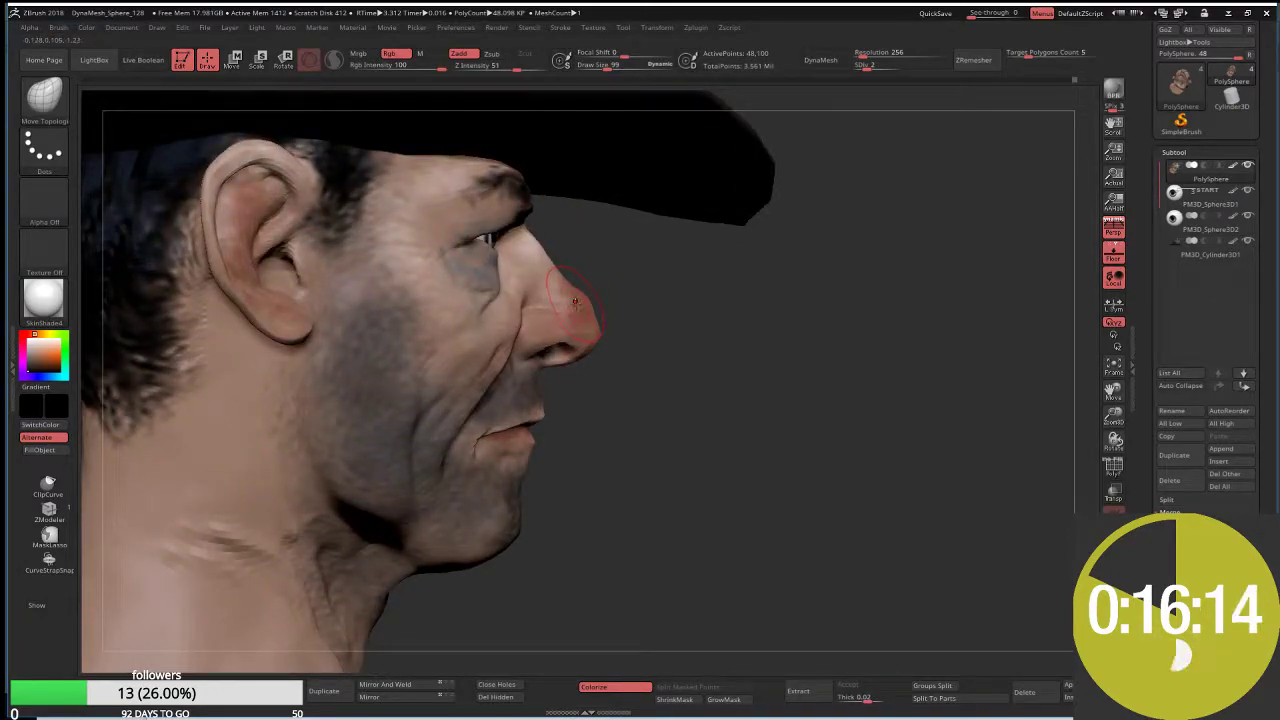
right_click_drag(596, 318, 628, 313)
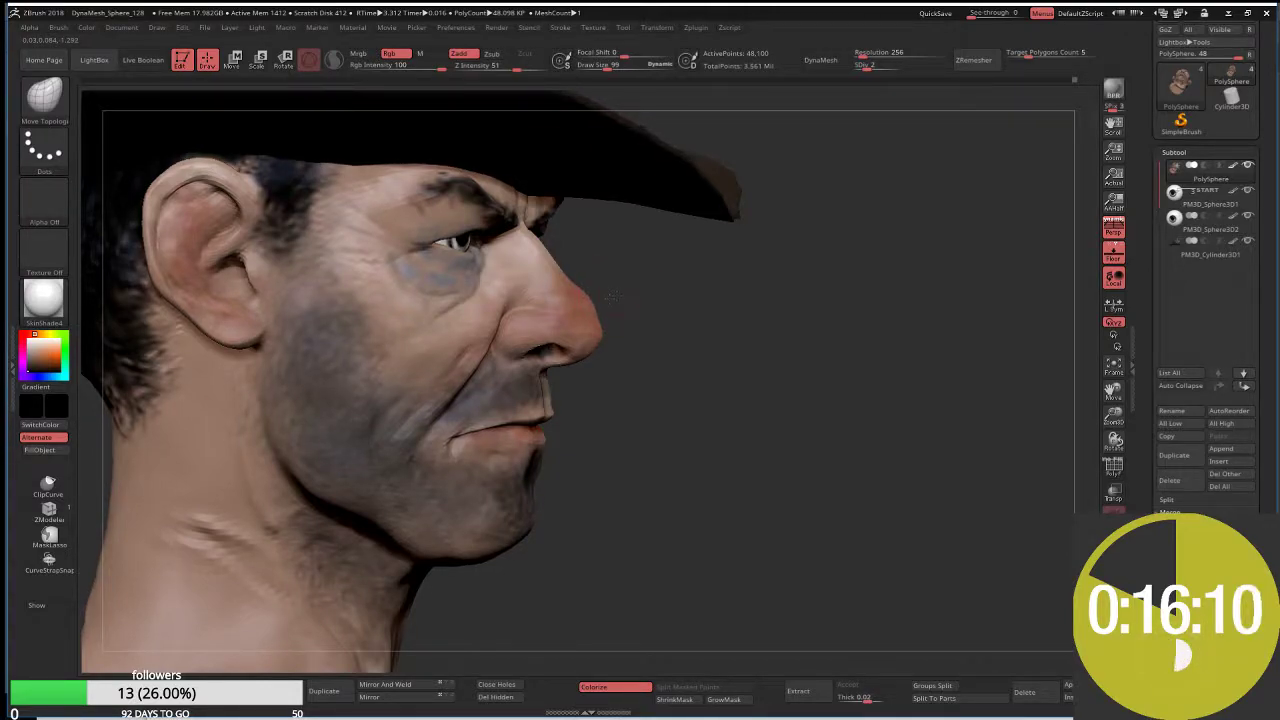
right_click_drag(588, 296, 593, 295)
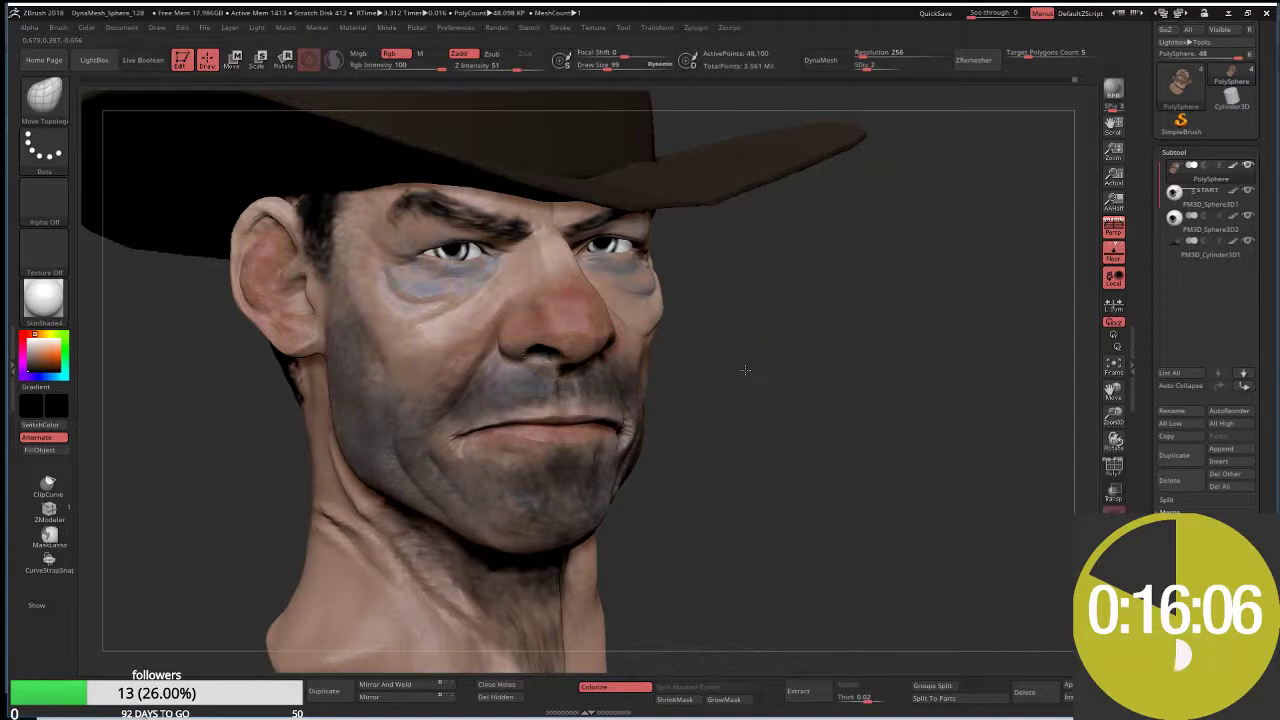
right_click_drag(745, 370, 538, 326)
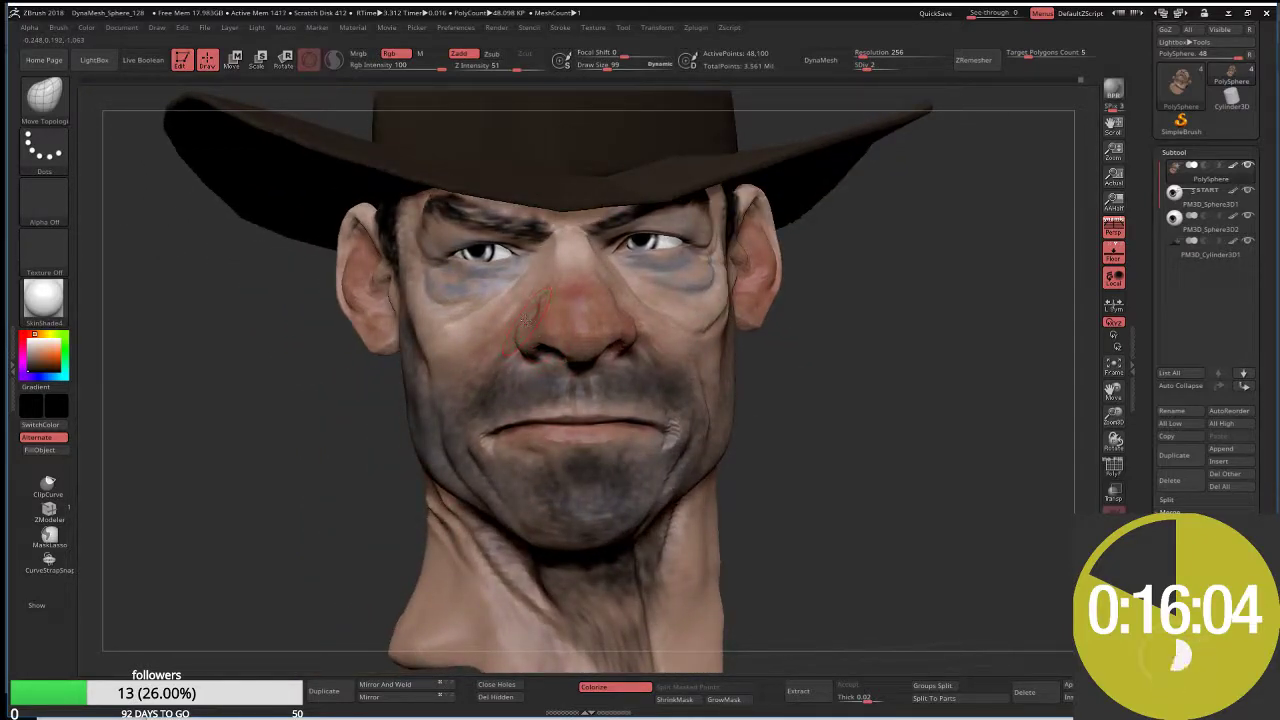
right_click_drag(735, 348, 611, 310)
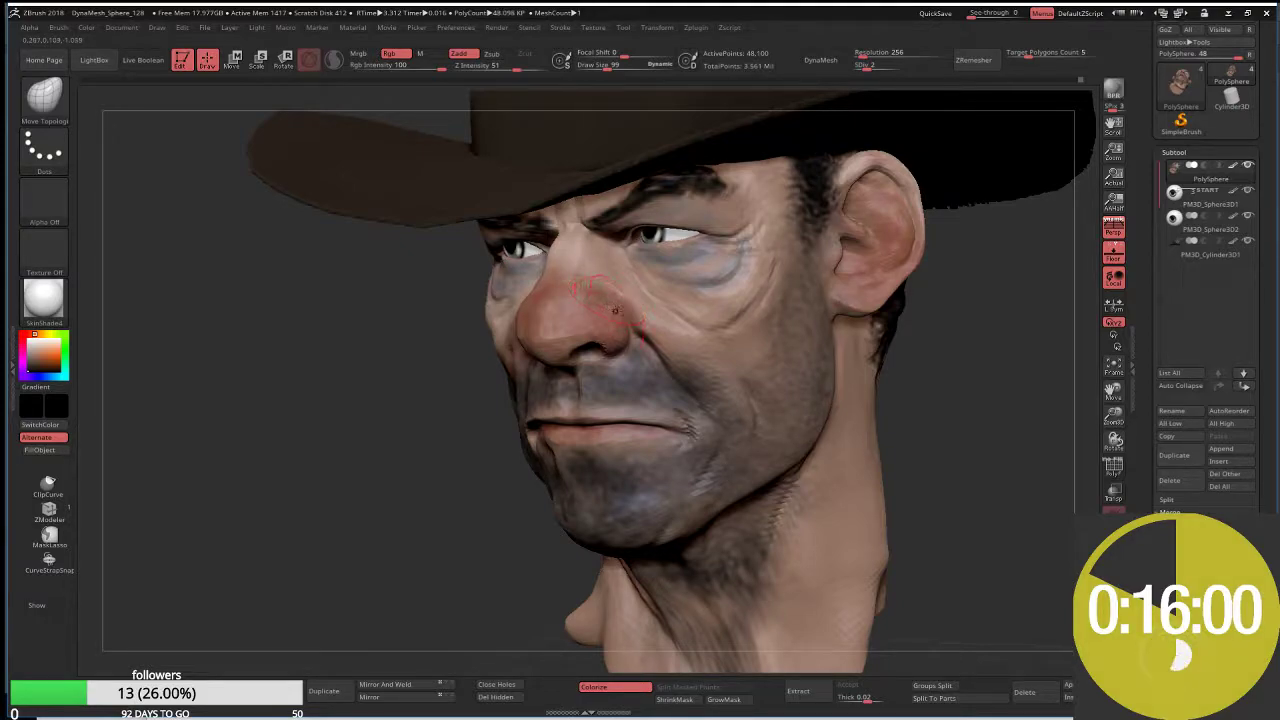
right_click_drag(398, 403, 530, 310)
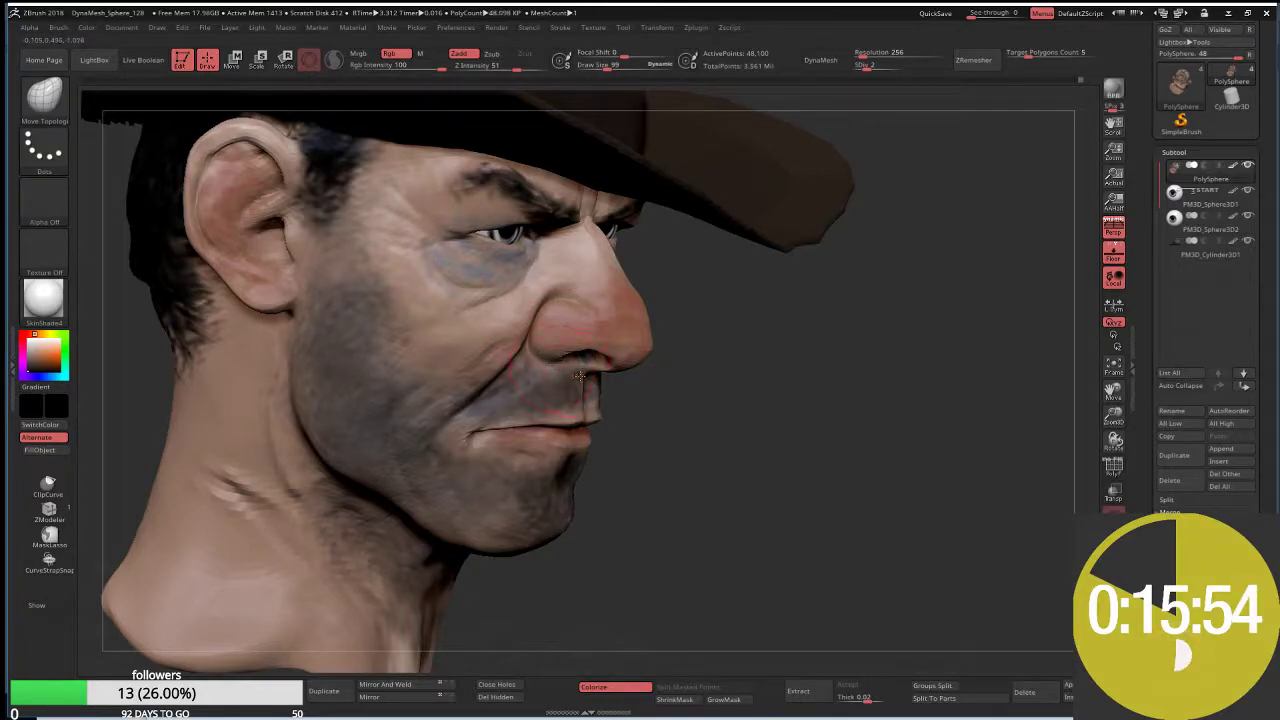
right_click_drag(580, 375, 563, 357)
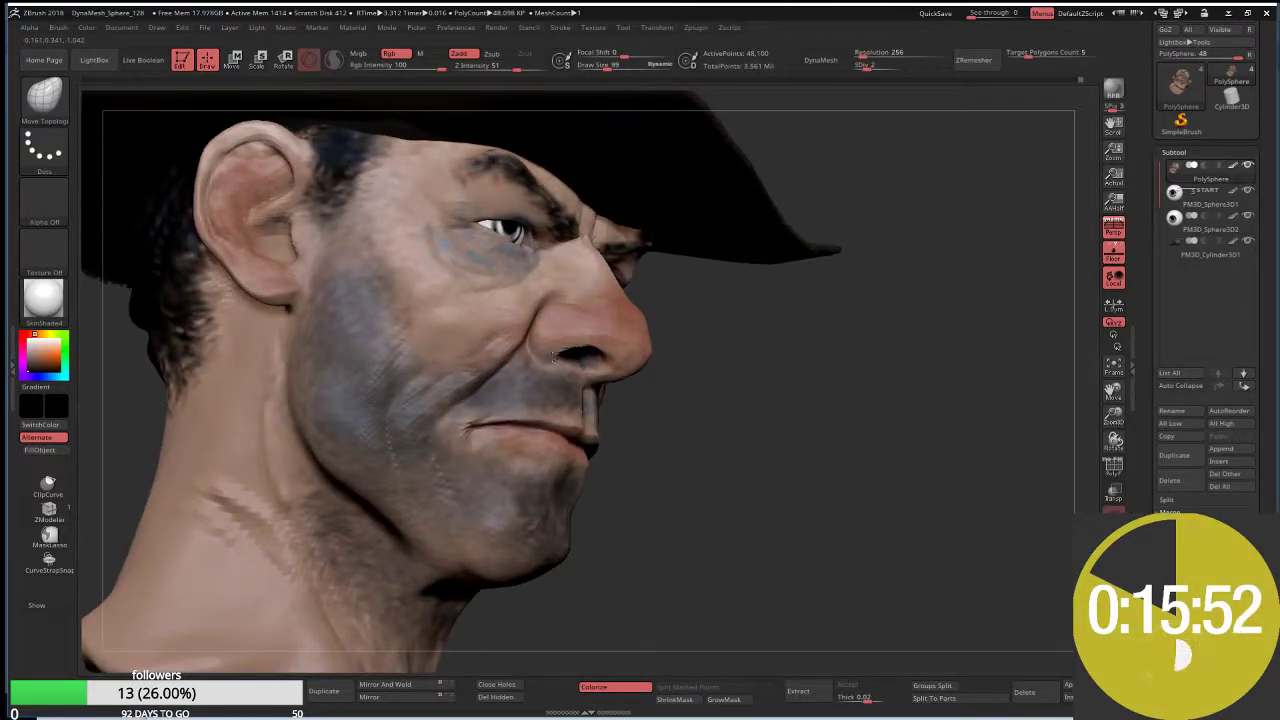
left_click_drag(720, 397, 562, 349)
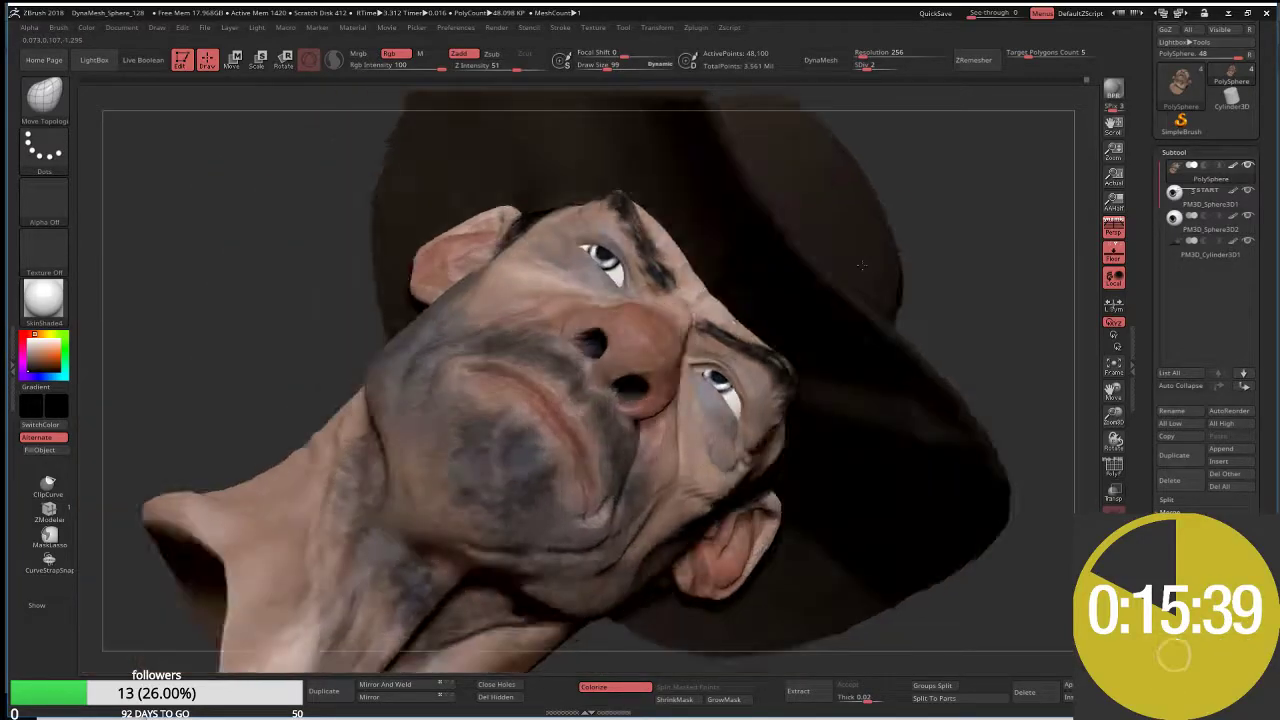
Step: Set the Move Topological brush to size 157 and turn the head toward a frontal view
left_click_drag(753, 340, 476, 235)
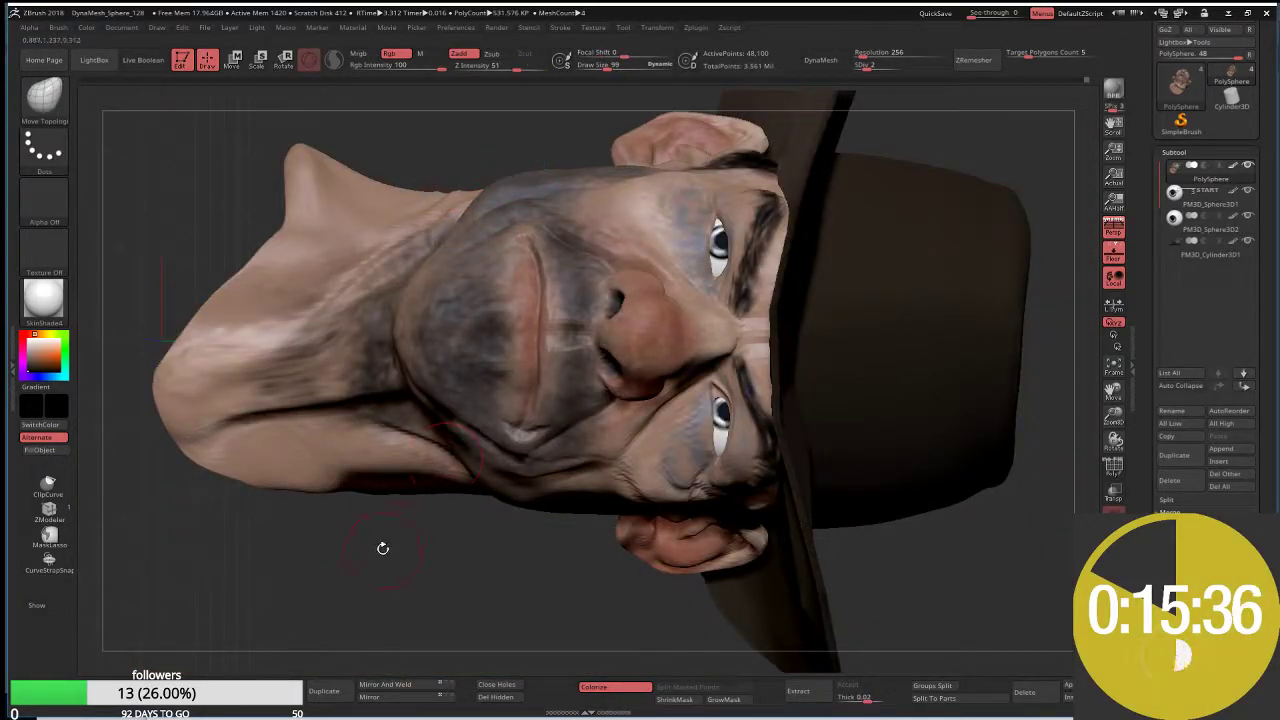
left_click_drag(382, 548, 253, 335)
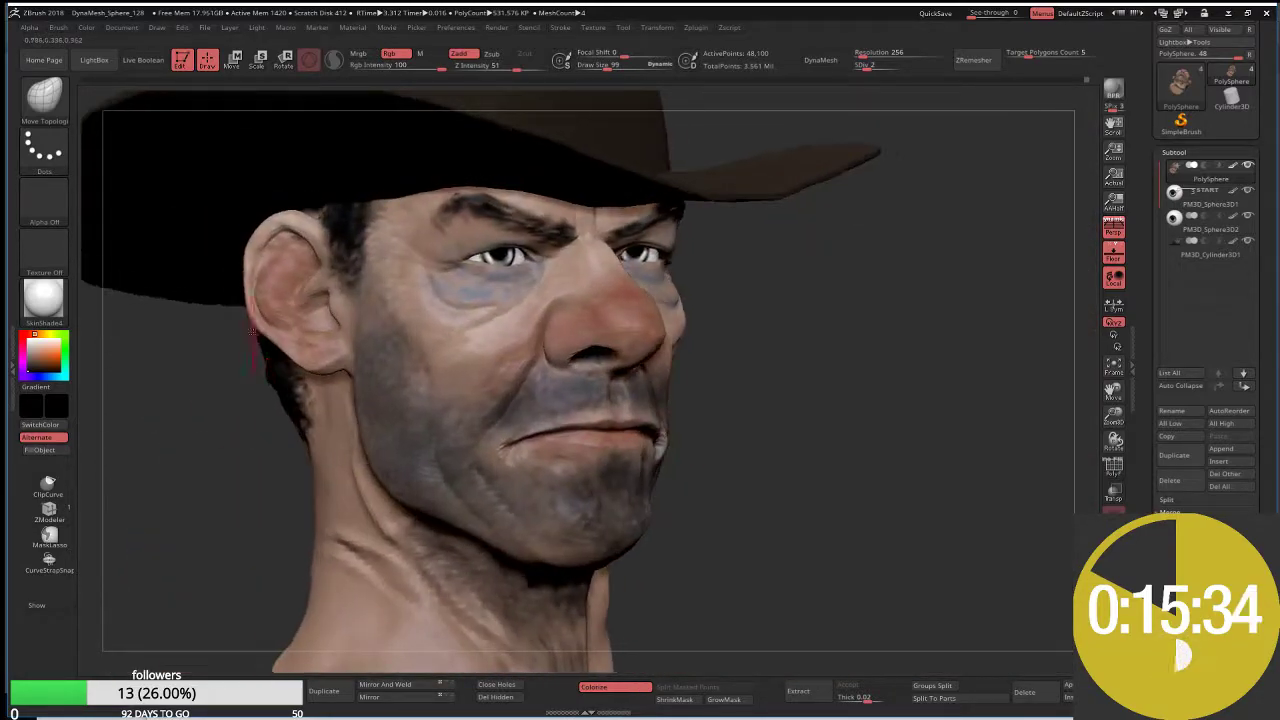
left_click_drag(731, 337, 864, 358)
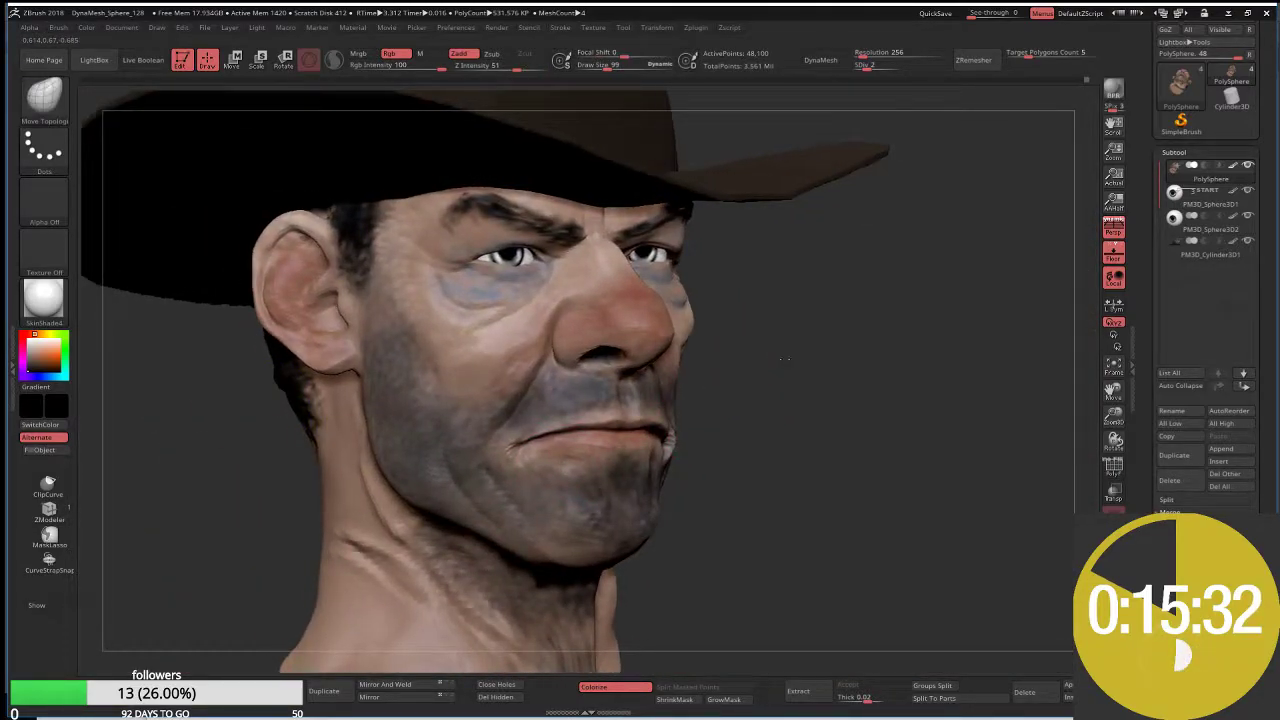
key("s")
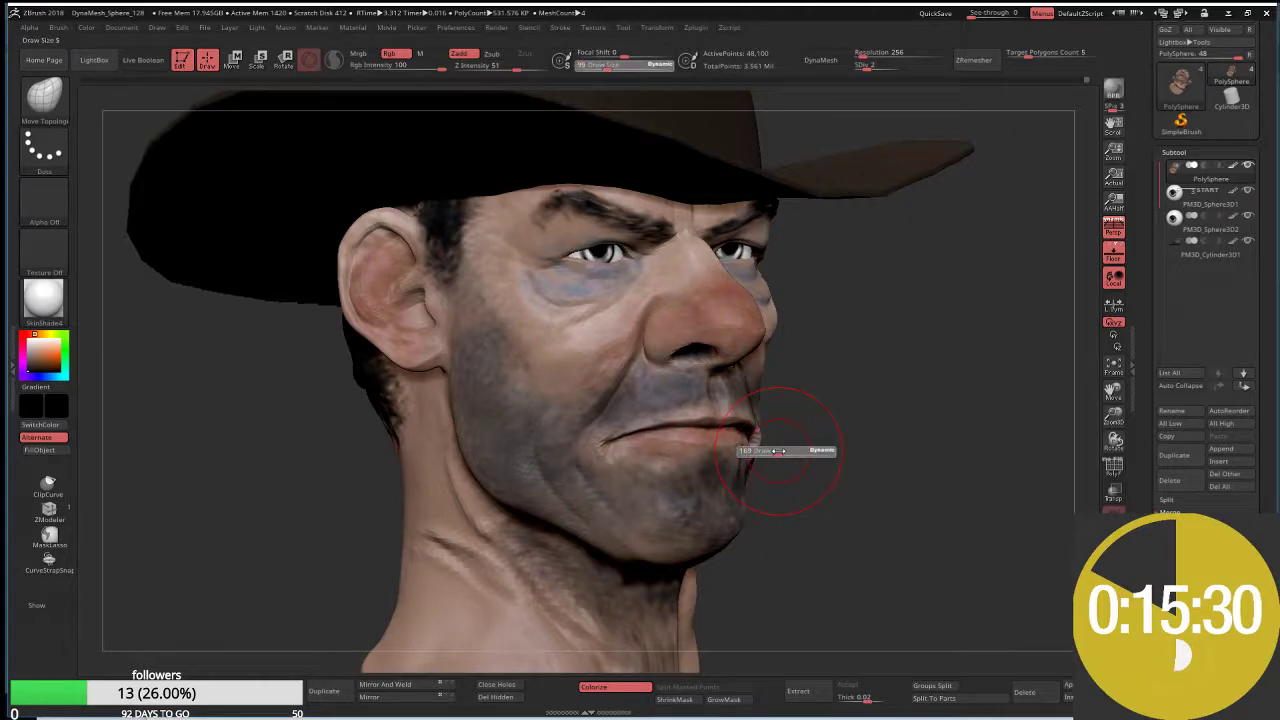
left_click(752, 451)
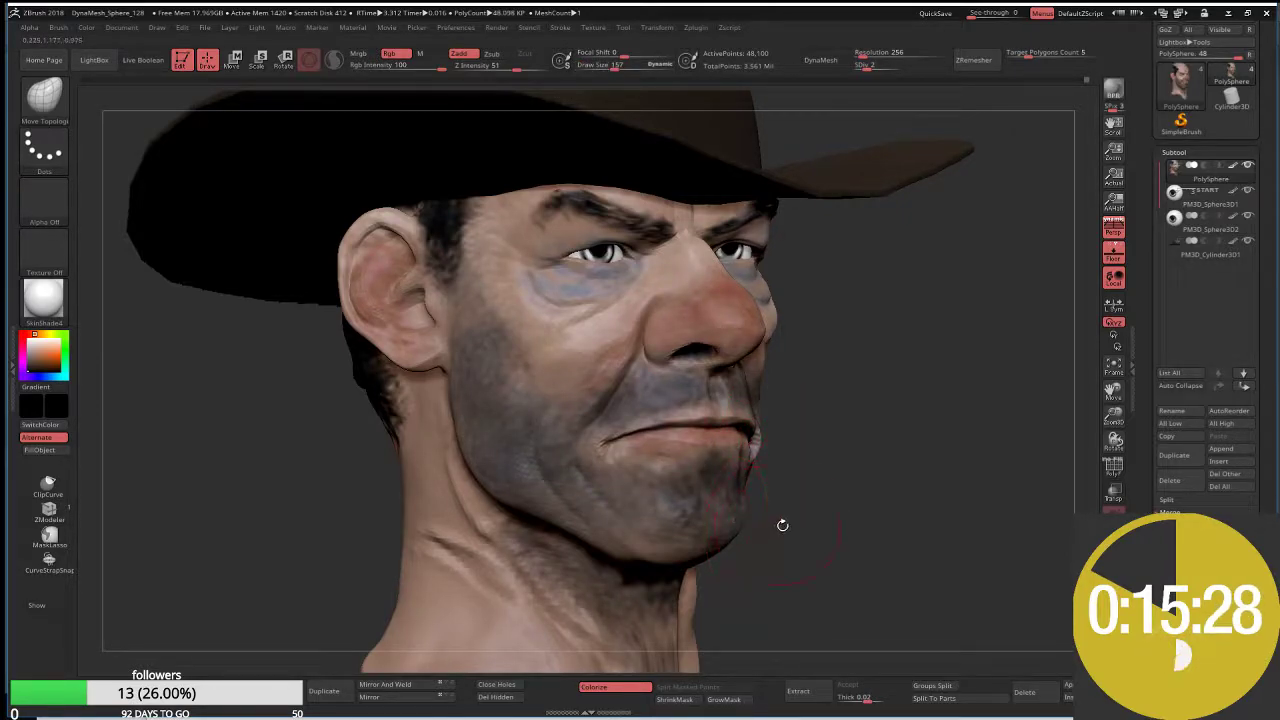
left_click_drag(782, 525, 768, 468)
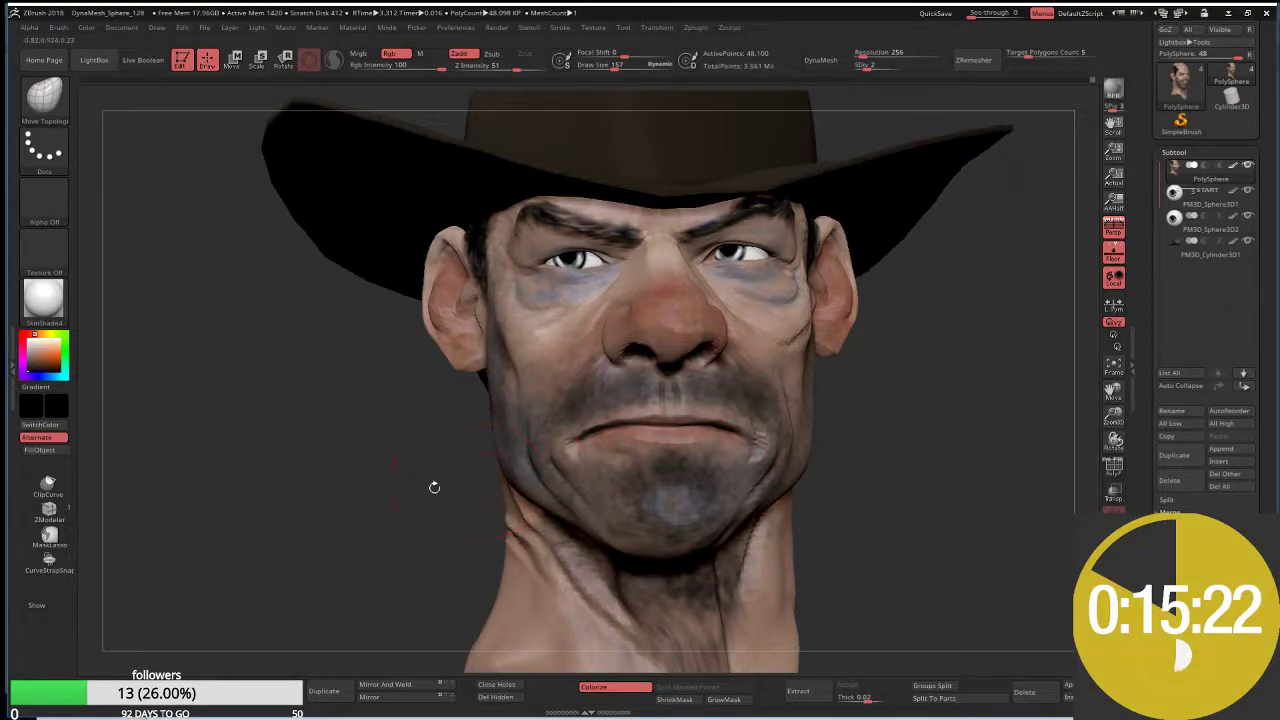
left_click_drag(434, 489, 402, 490)
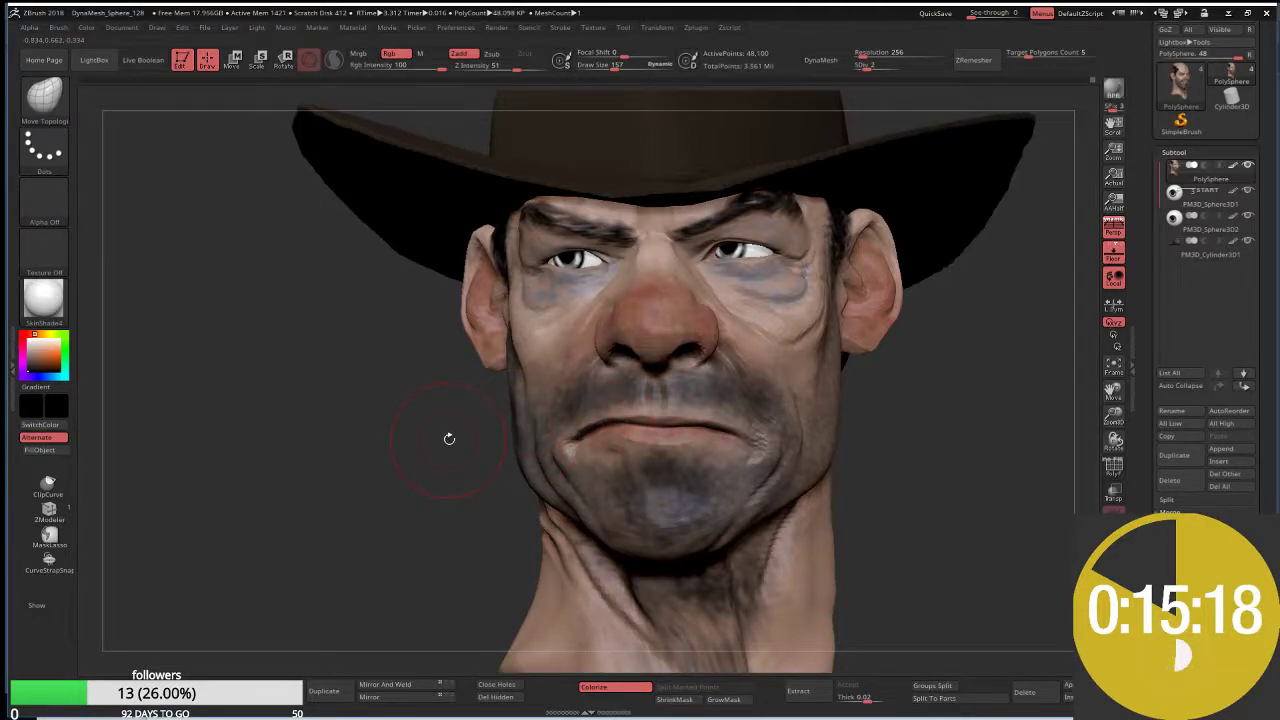
left_click_drag(449, 437, 472, 460)
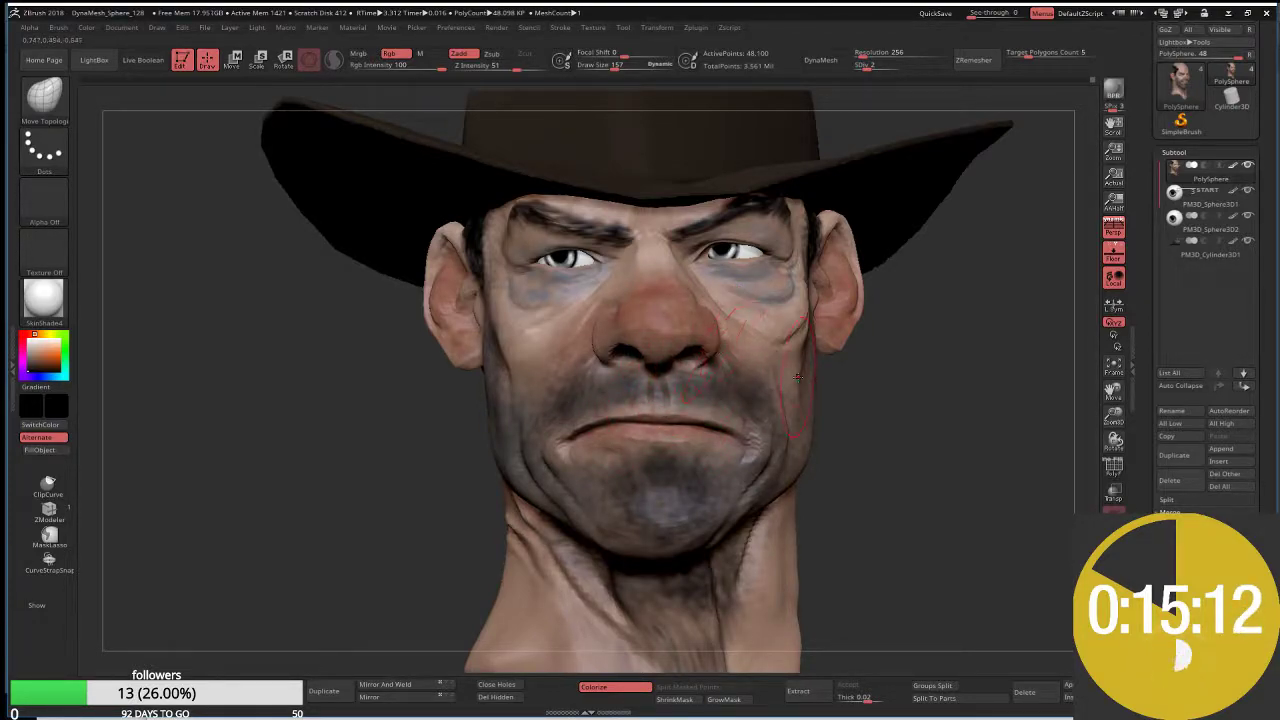
left_click_drag(797, 376, 717, 342)
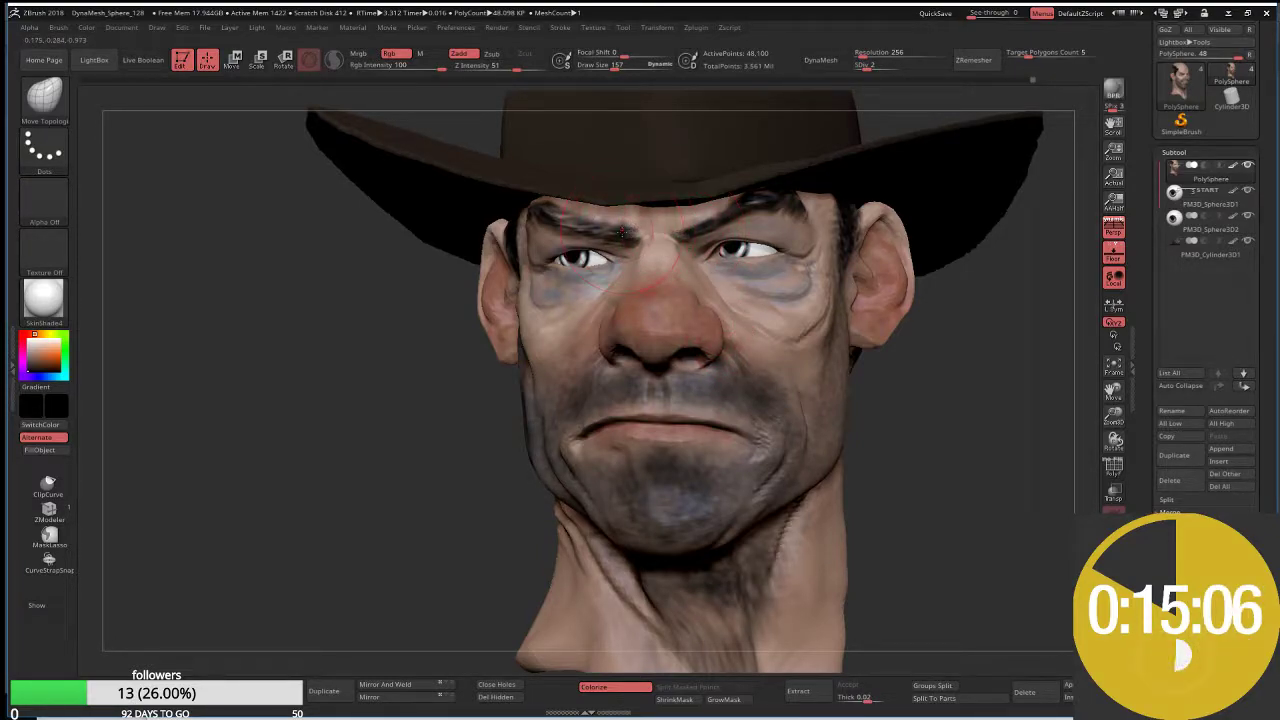
Step: Pick a skin-tone secondary colour, choose the Standard spray brush, set SDiv 5 and brush size 54
left_click(37, 355)
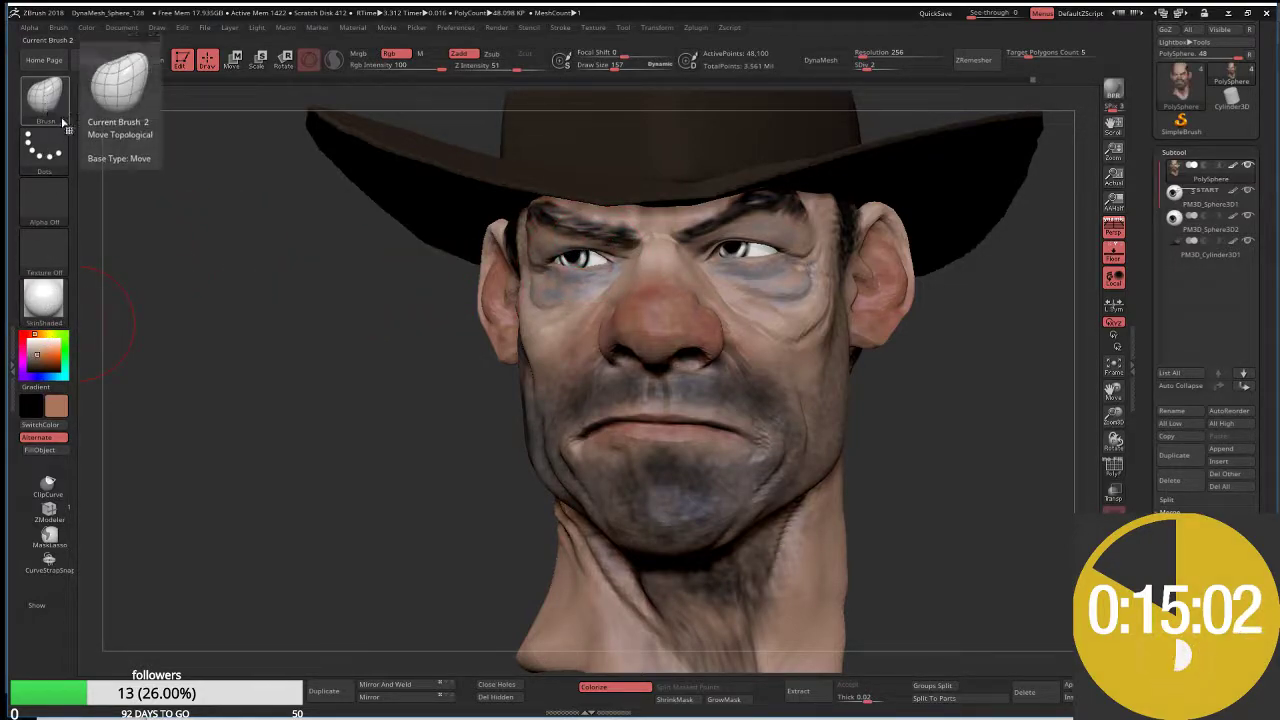
key("b")
key("s")
key("t")
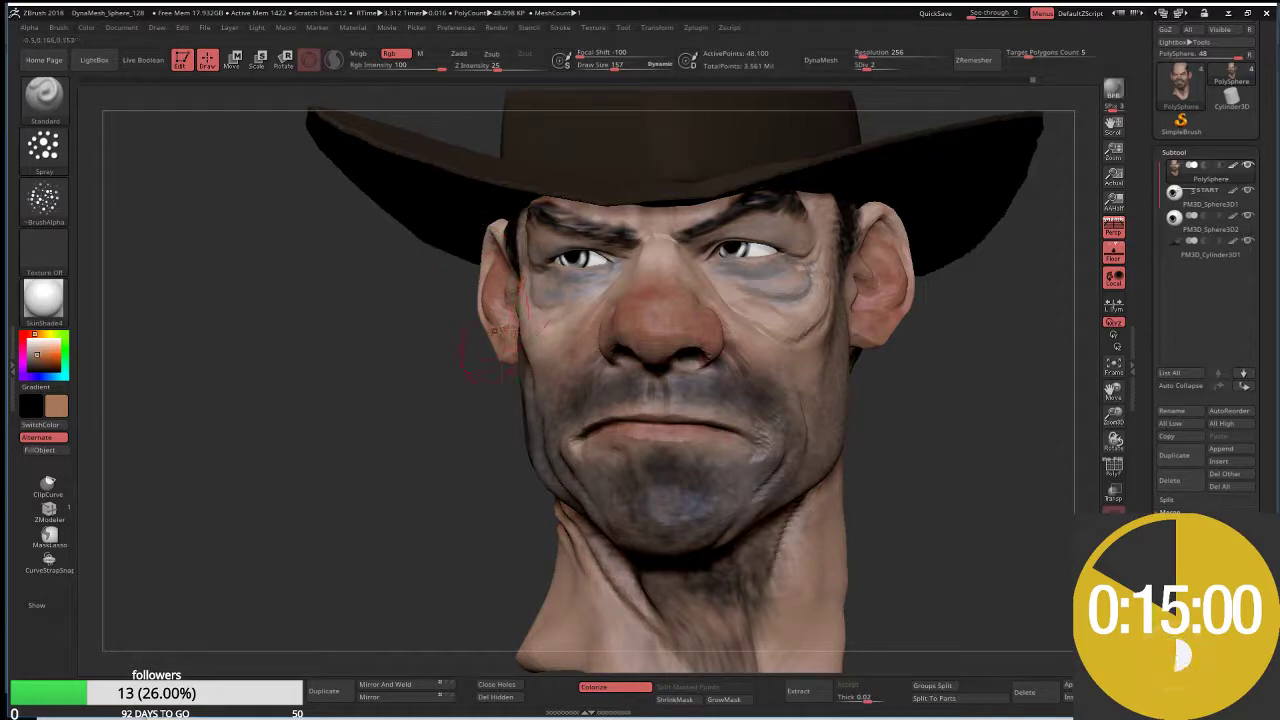
left_click_drag(461, 277, 452, 320)
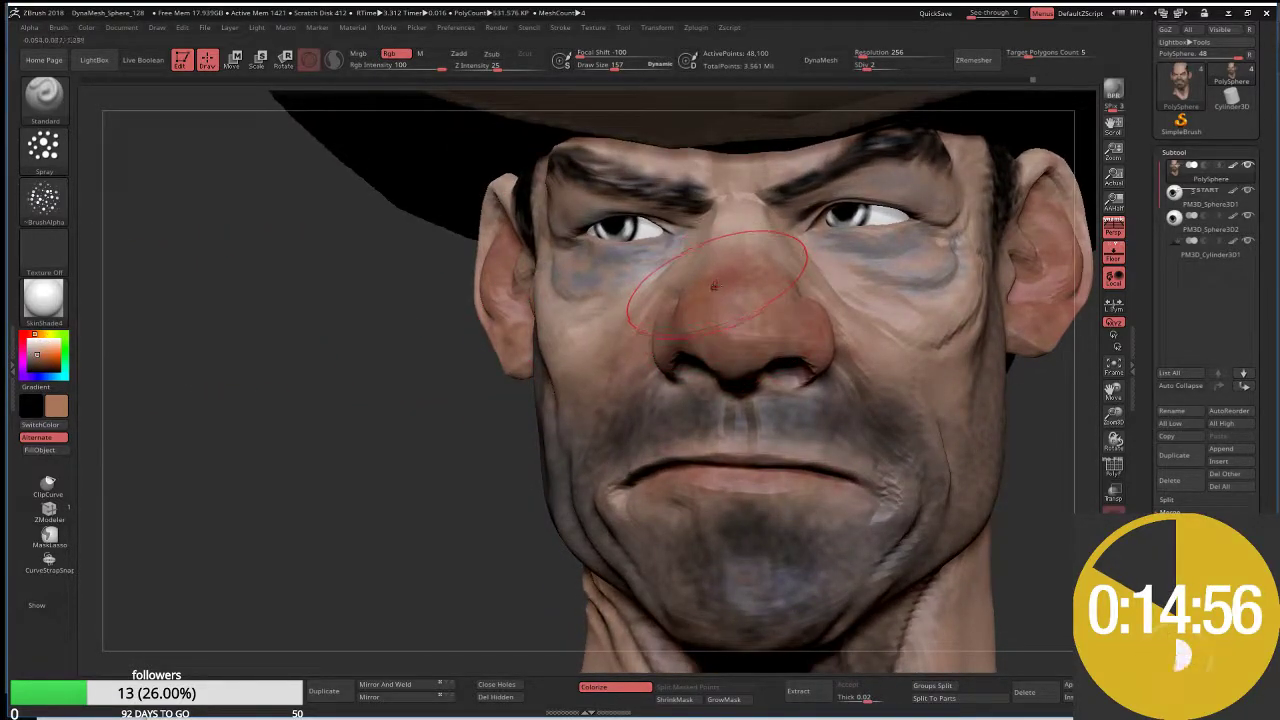
left_click(914, 69)
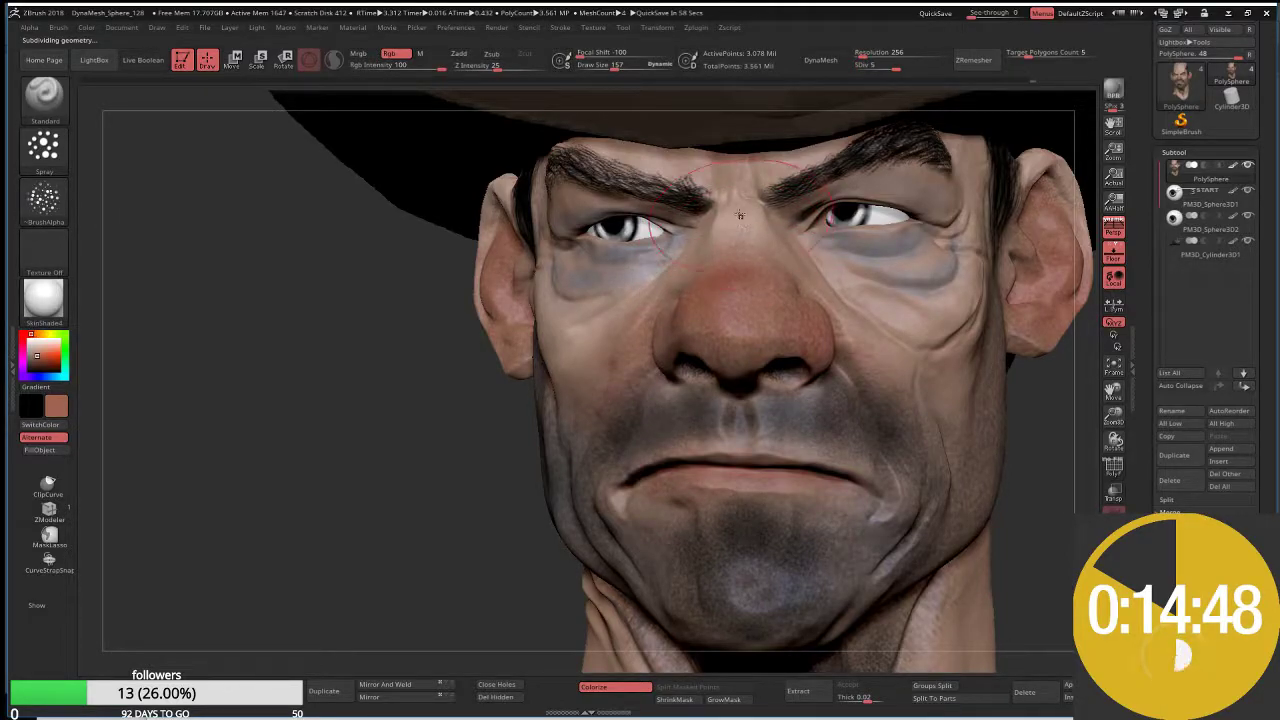
key("s")
left_click_drag(733, 216, 715, 217)
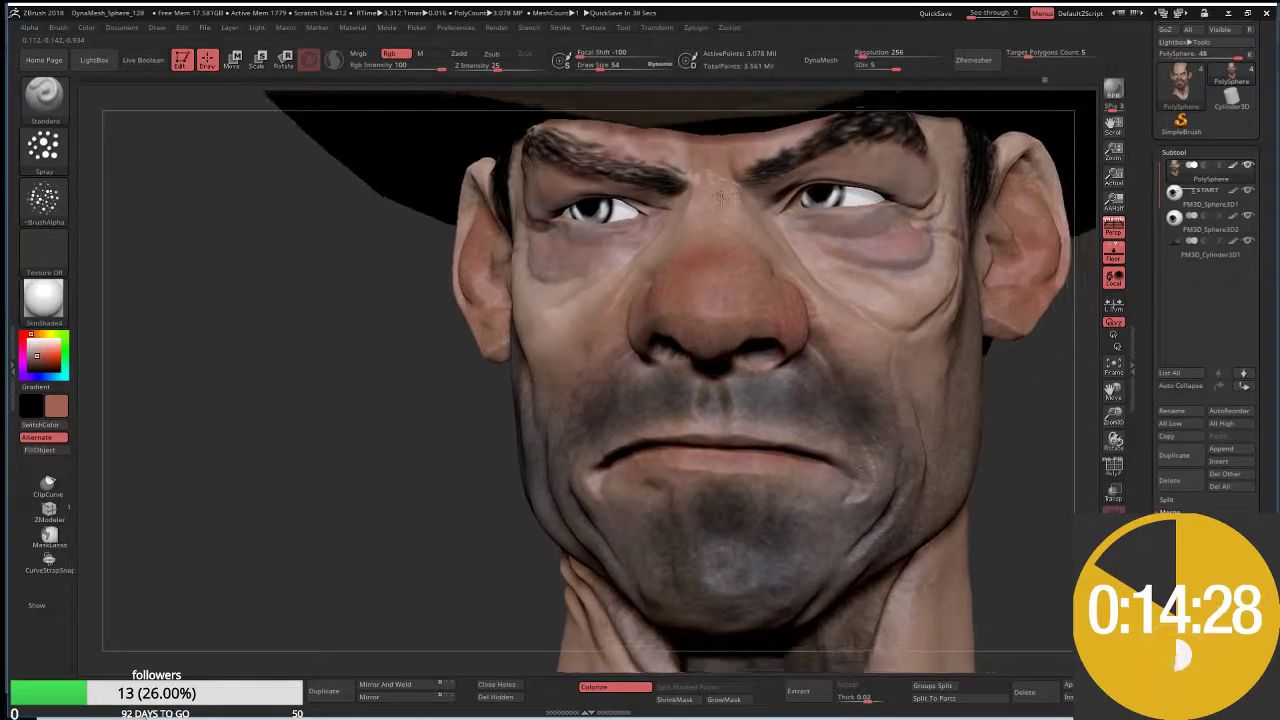
Step: Restore the spray brush and select the PM3D_Sphere3D1 eyeball subtool
left_click_drag(930, 197, 530, 349, "alt")
key("shift")
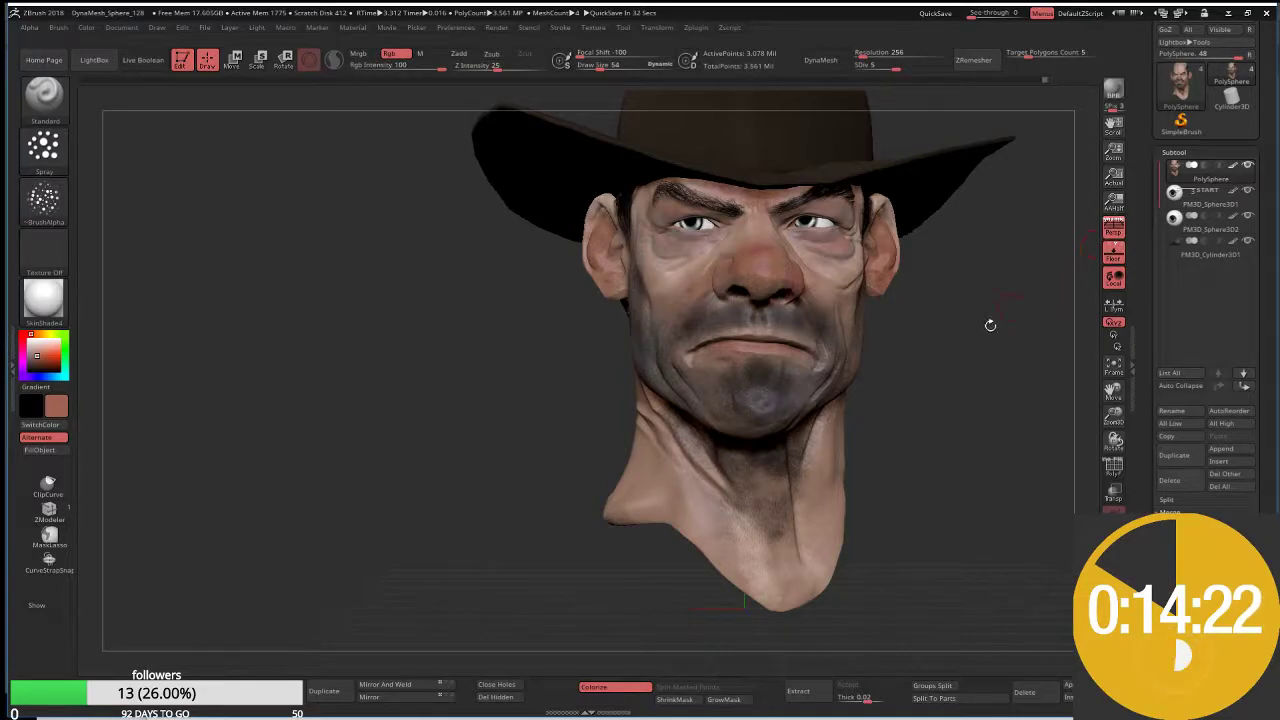
right_click_drag(990, 325, 1100, 303, "ctrl")
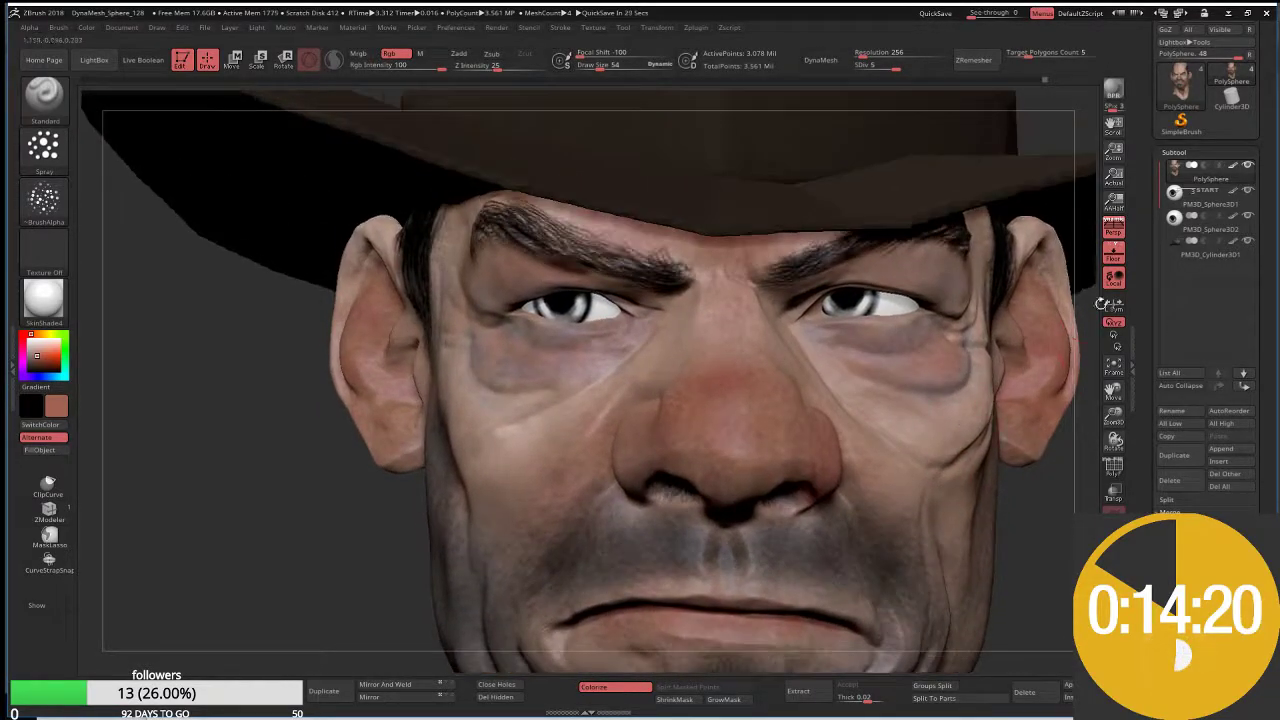
left_click(1200, 200)
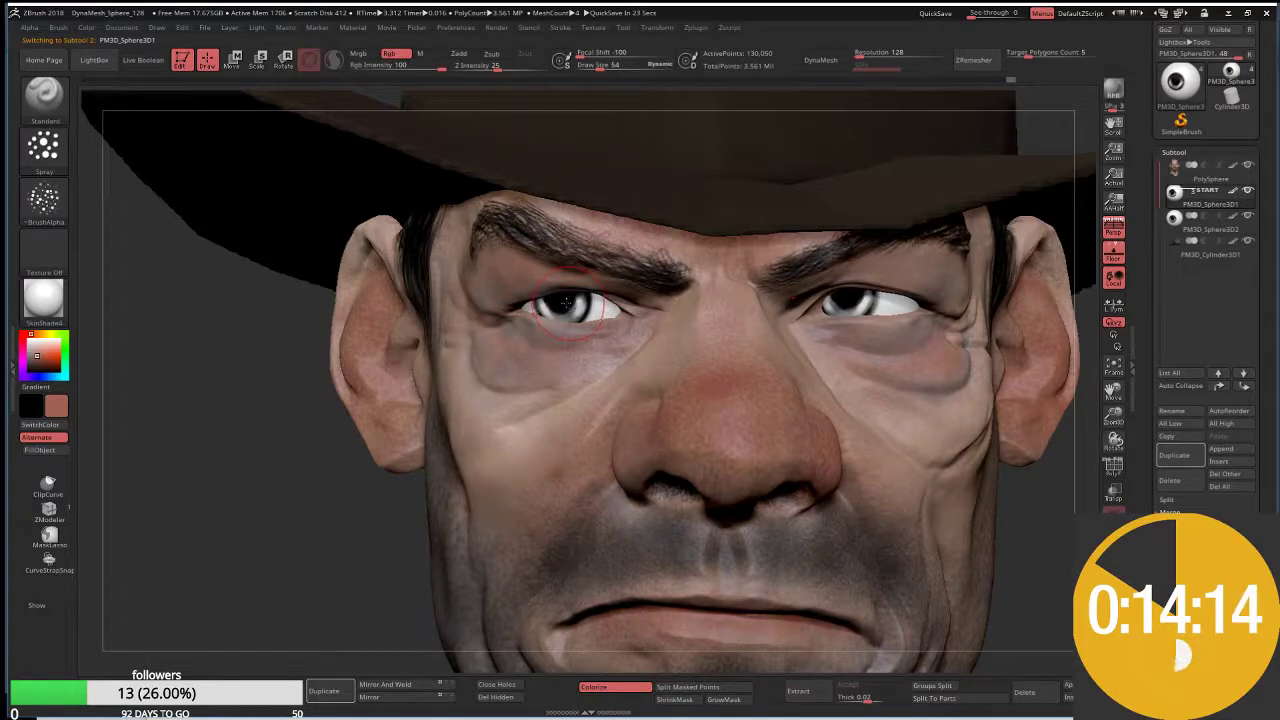
Step: Set a FreeHand stroke with Alpha 01 and paint the eyeball grey
left_click(45, 158)
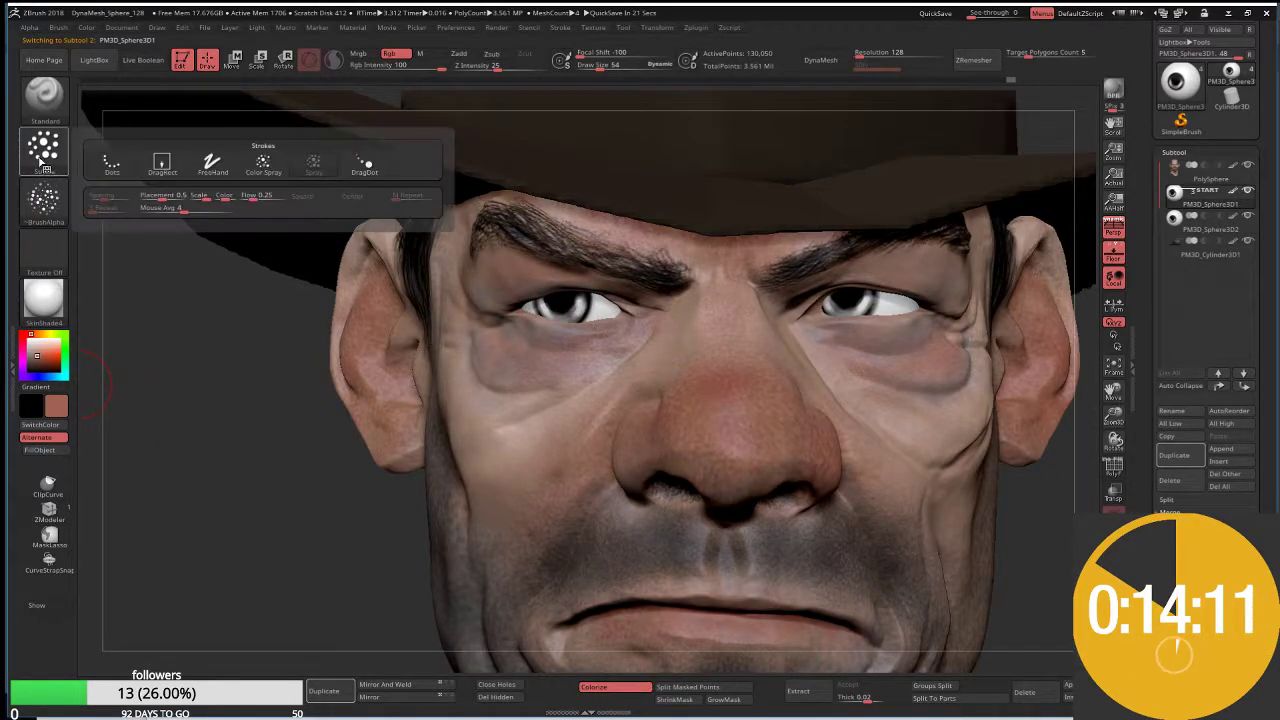
left_click(212, 163)
left_click(45, 200)
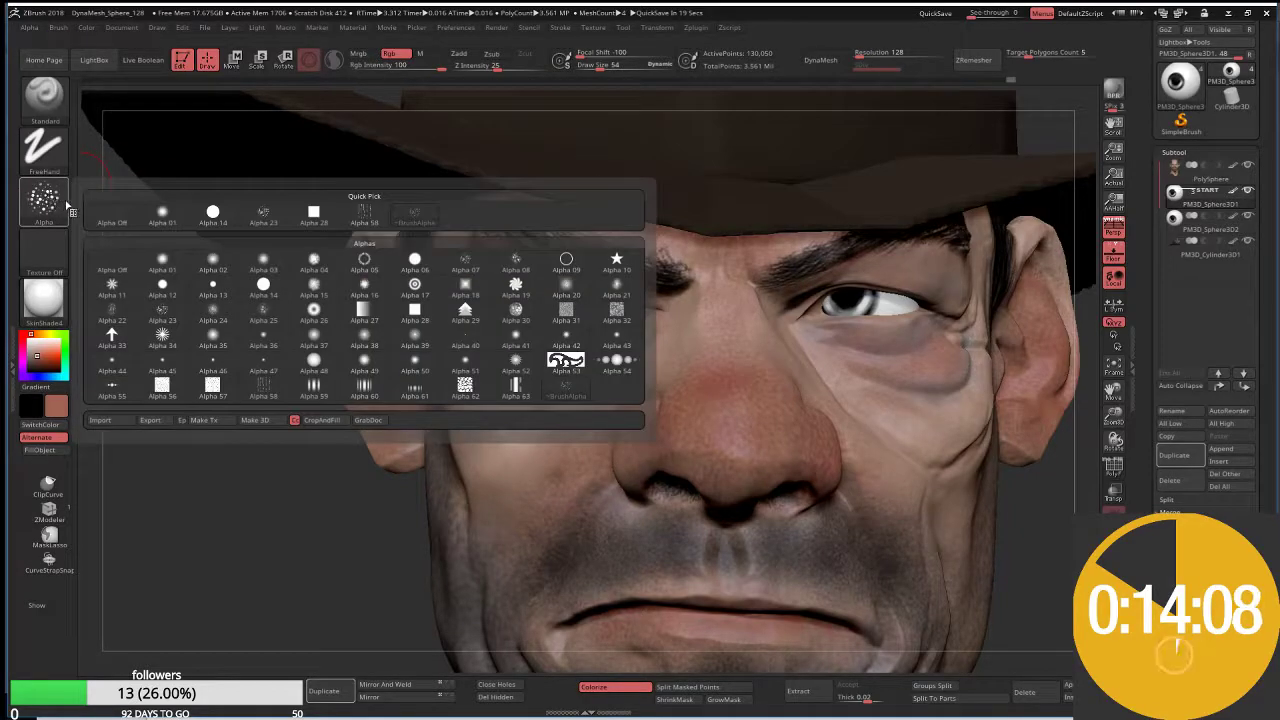
left_click(163, 212)
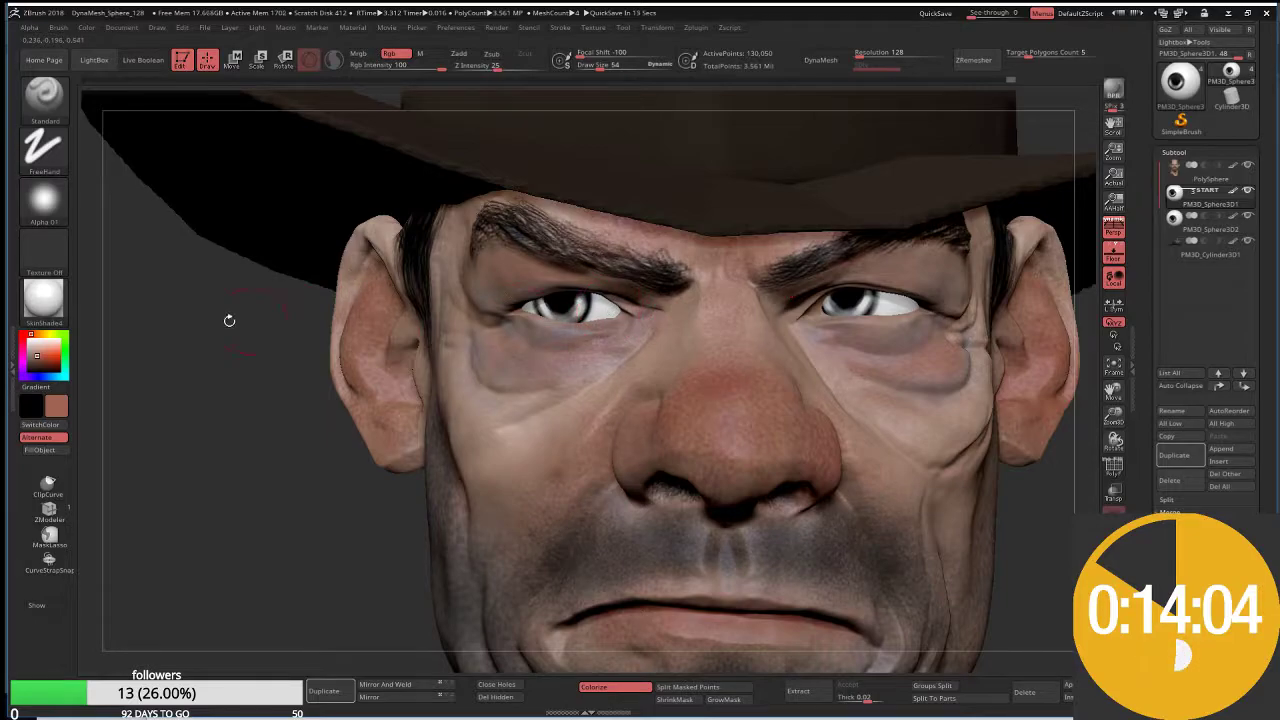
left_click(30, 355)
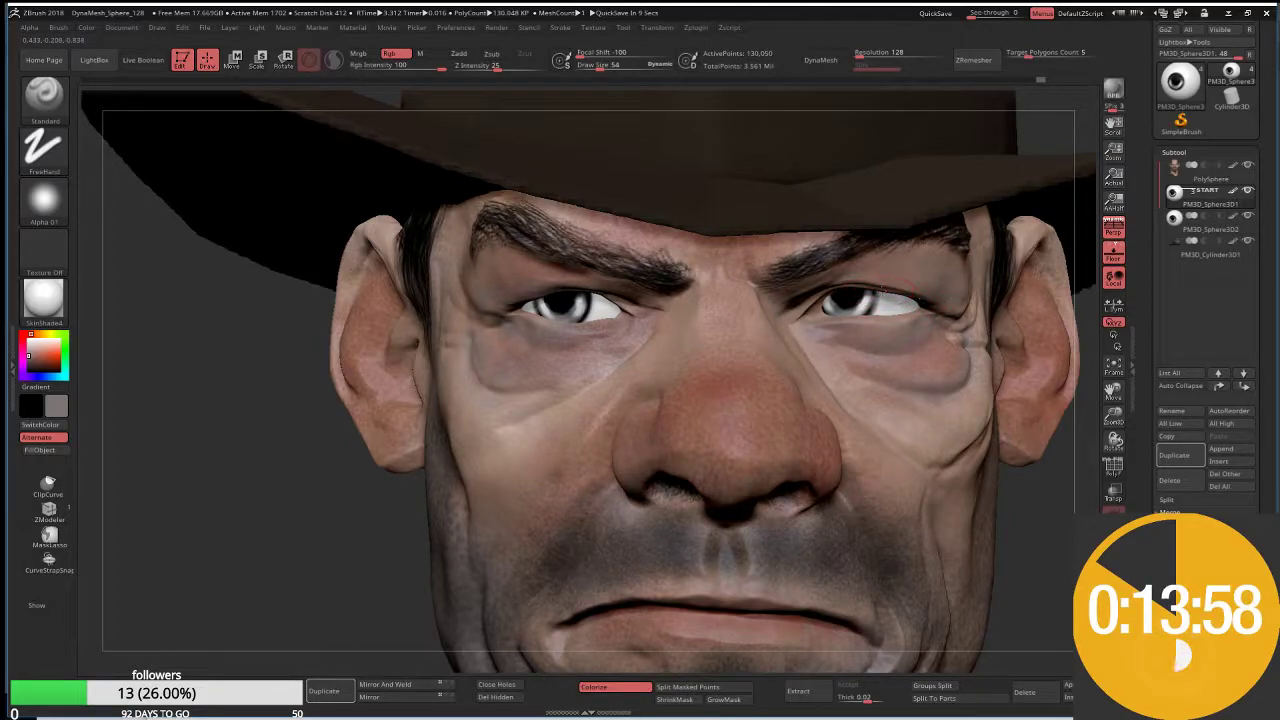
mouse_move(905, 304)
left_mouse_down()
mouse_move(842, 300)
mouse_move(885, 292)
mouse_move(915, 305)
mouse_move(915, 320)
left_mouse_up()
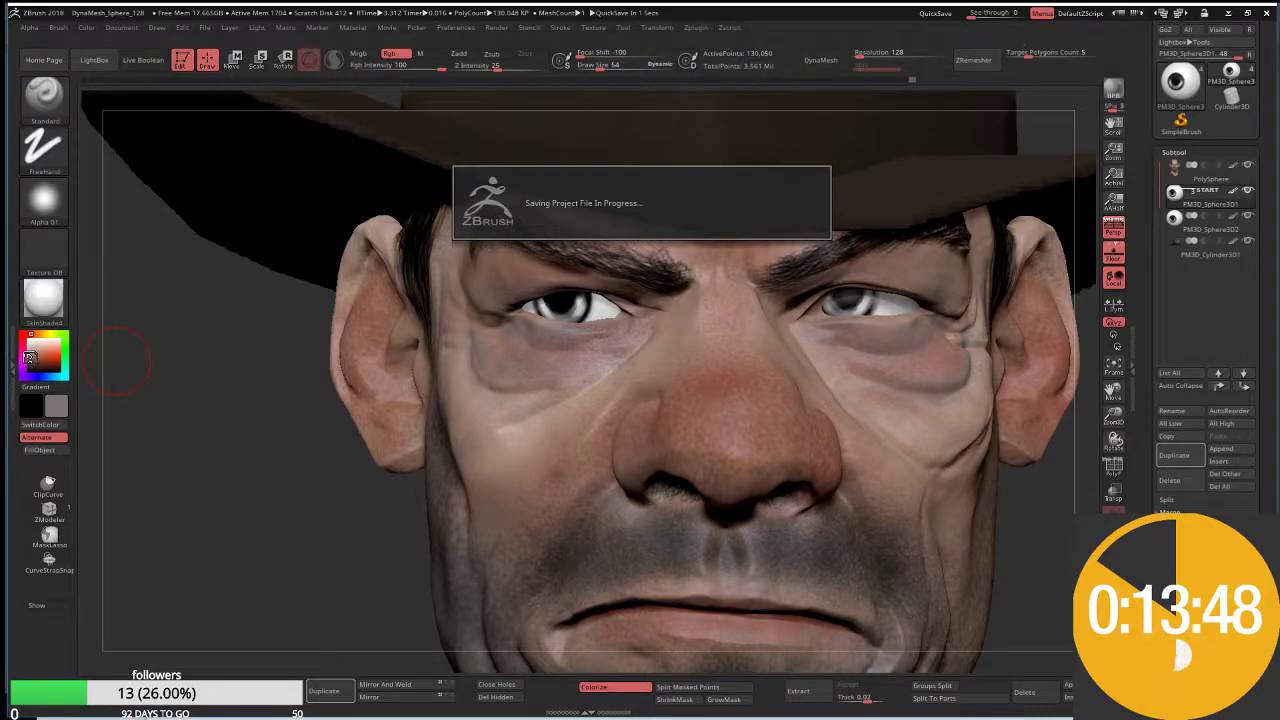
Step: Paint a pale pinkish grey along the eyeball's upper eyelid edge
left_click(31, 355)
left_click_drag(30, 355, 31, 352)
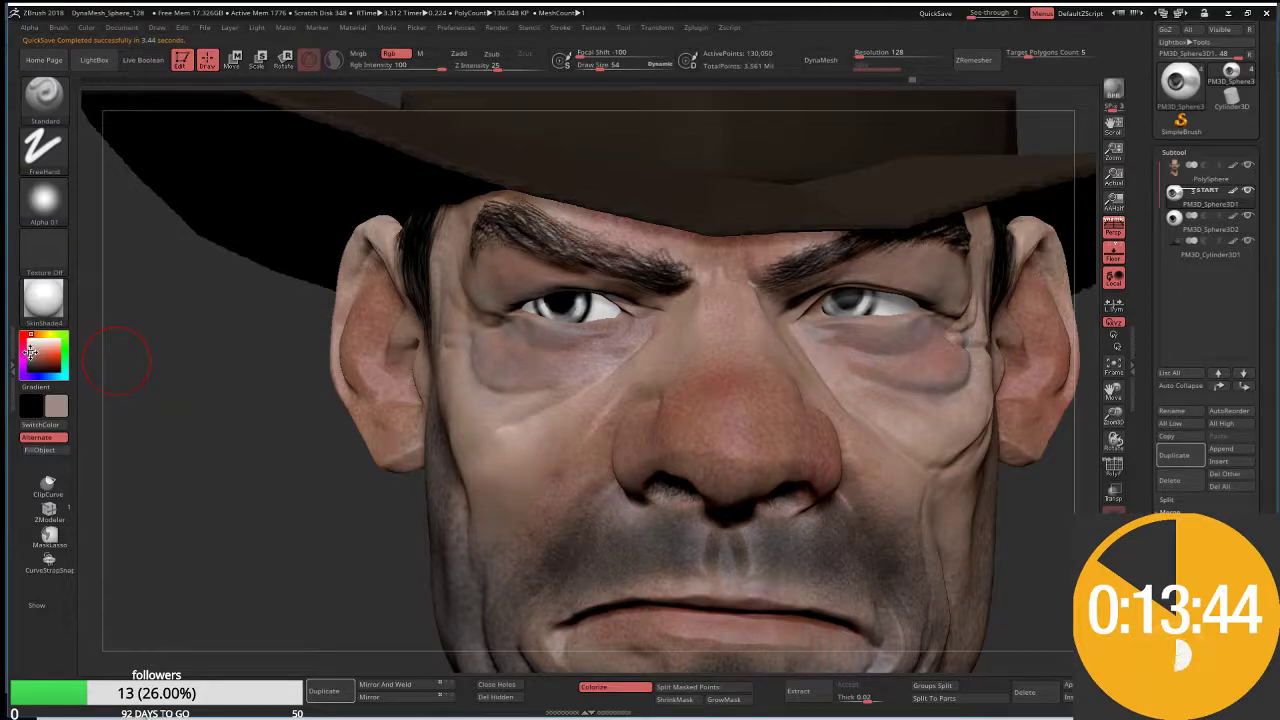
left_click(38, 336)
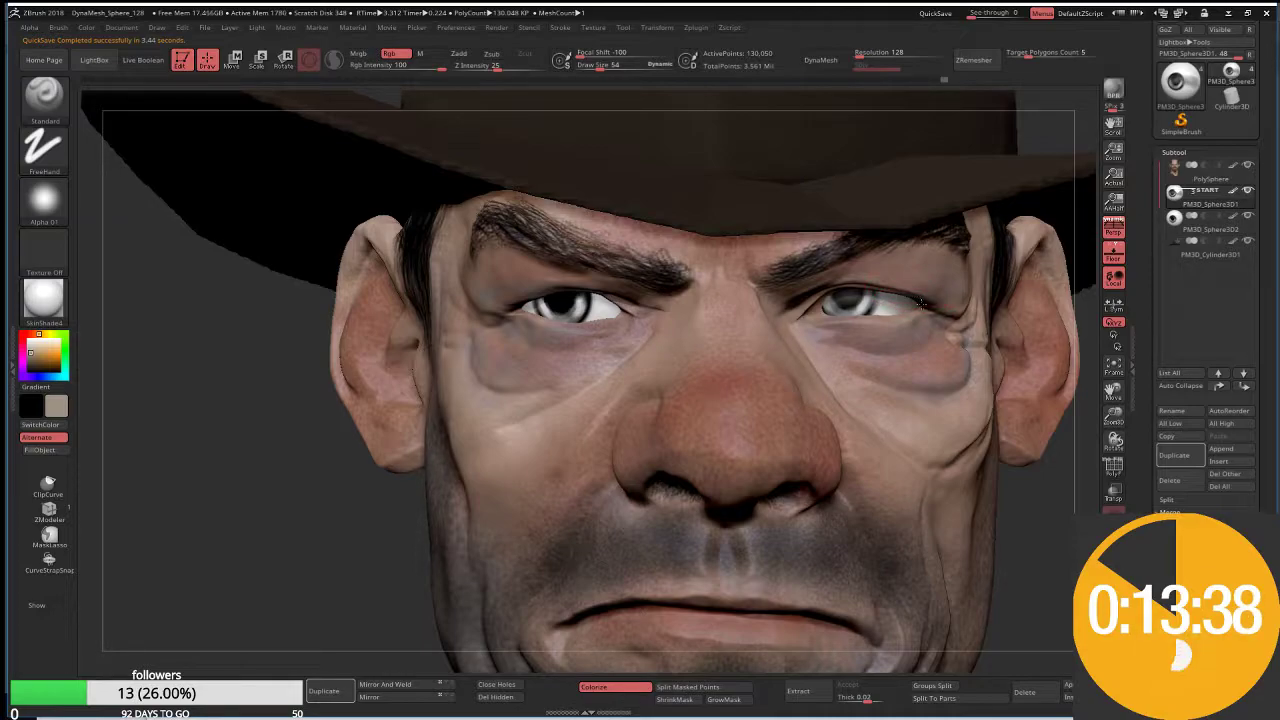
mouse_move(921, 302)
left_mouse_down()
mouse_move(892, 290)
mouse_move(903, 318)
mouse_move(882, 308)
mouse_move(908, 295)
left_mouse_up()
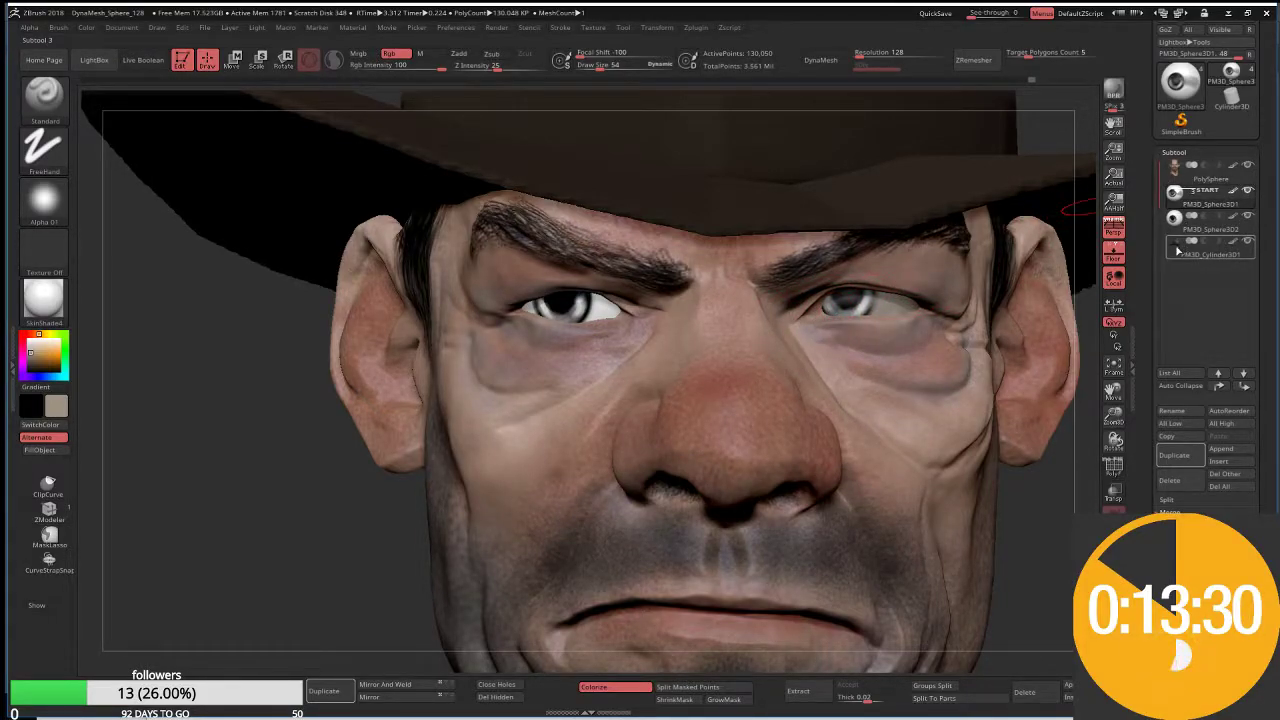
Step: Return to the head PolySphere with the DamStandard brush at size 14
left_click(1192, 172)
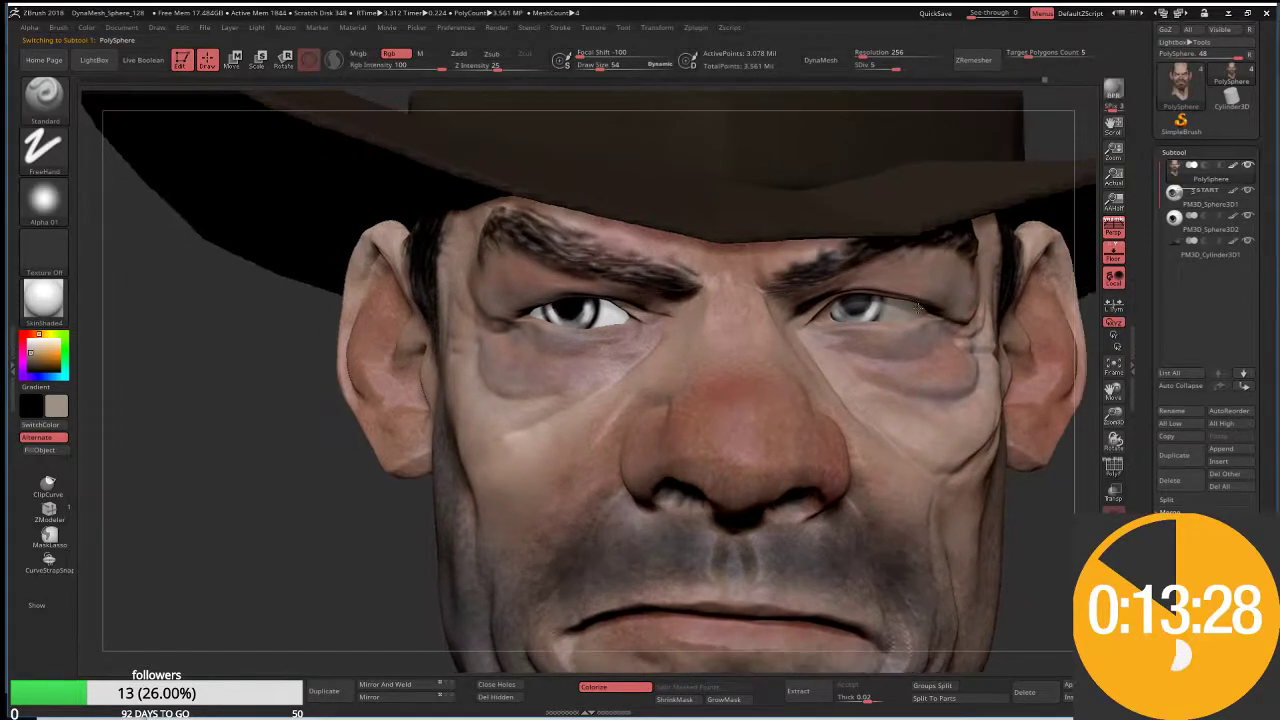
scroll(918, 308, "up", 3)
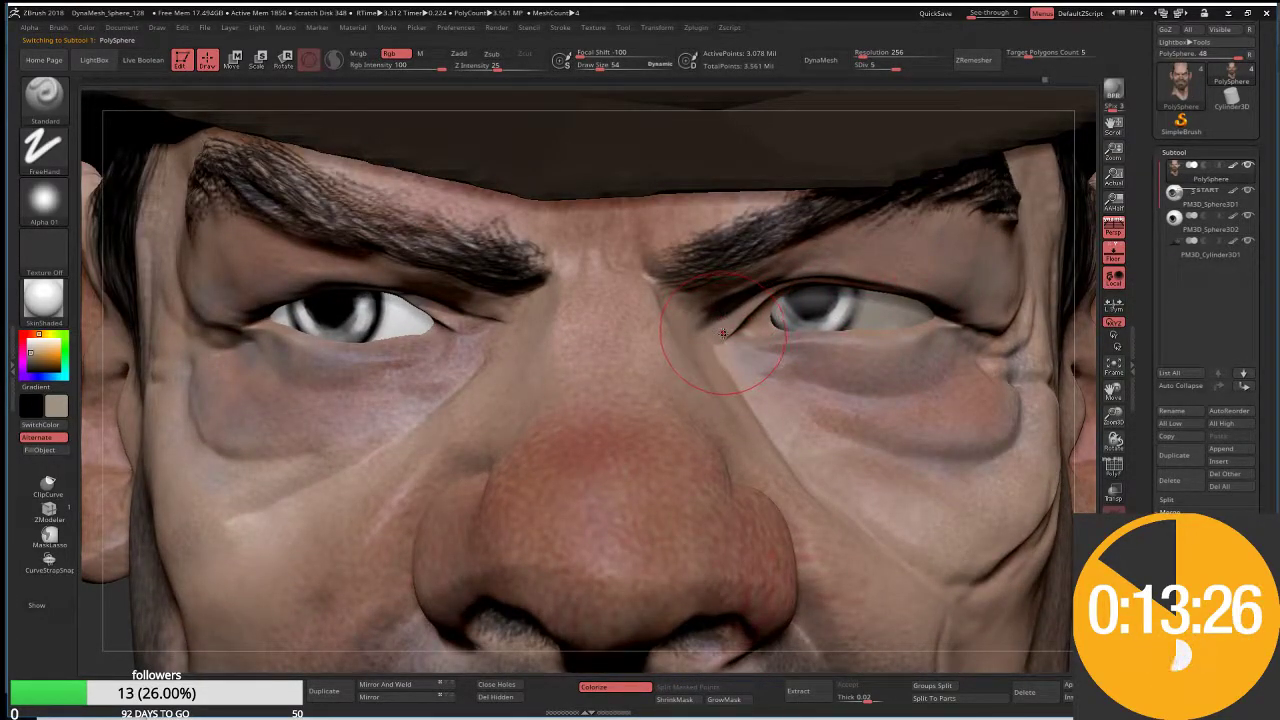
key("b")
key("c")
key("b")
key("b")
key("d")
key("s")
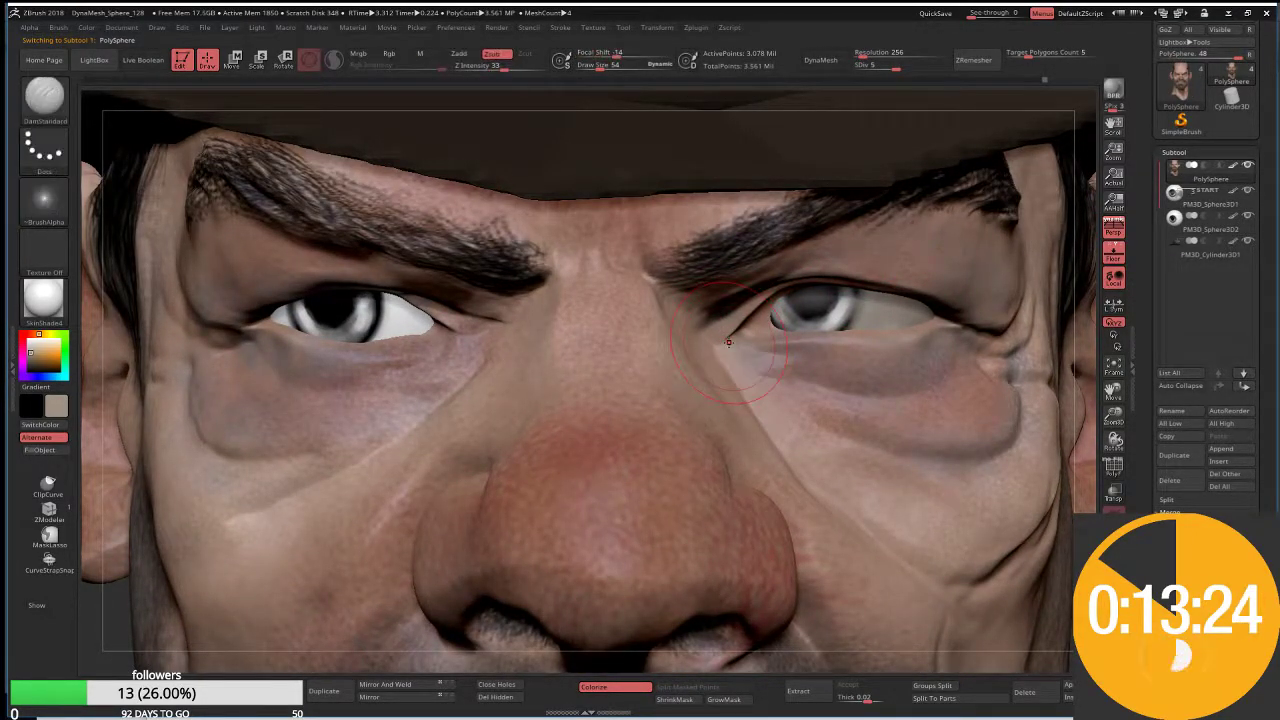
type("s14")
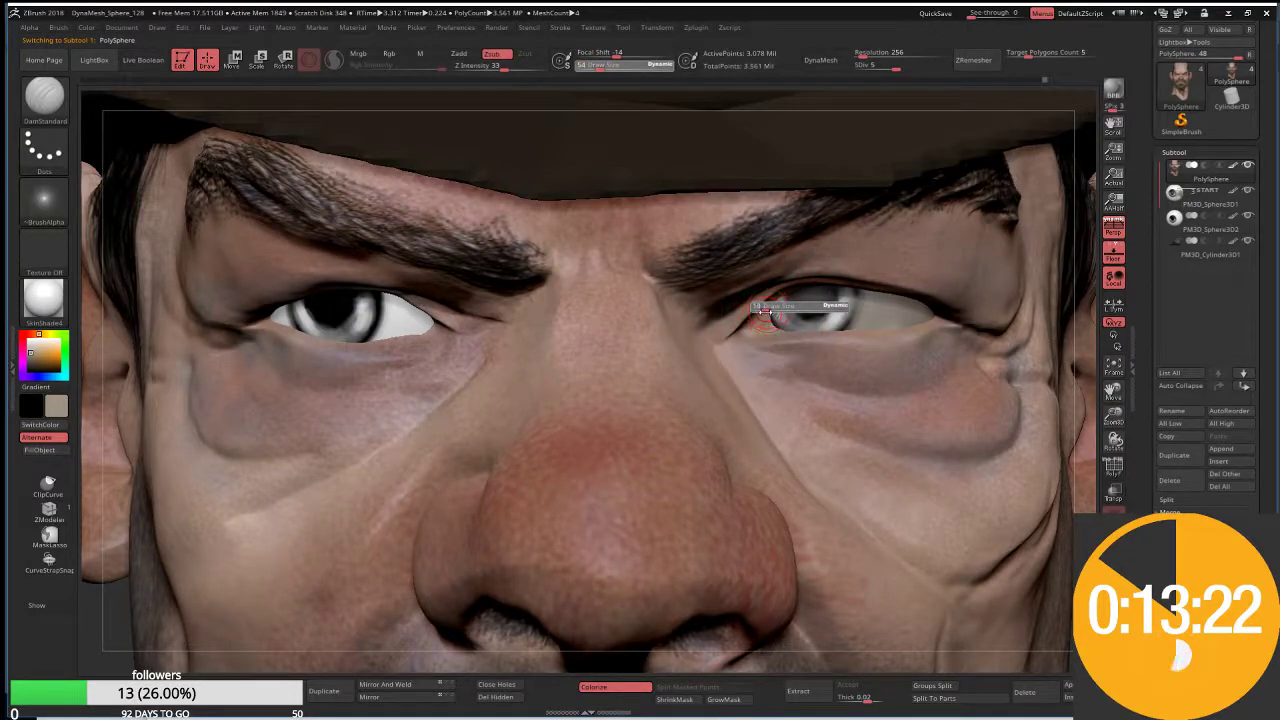
key("Return")
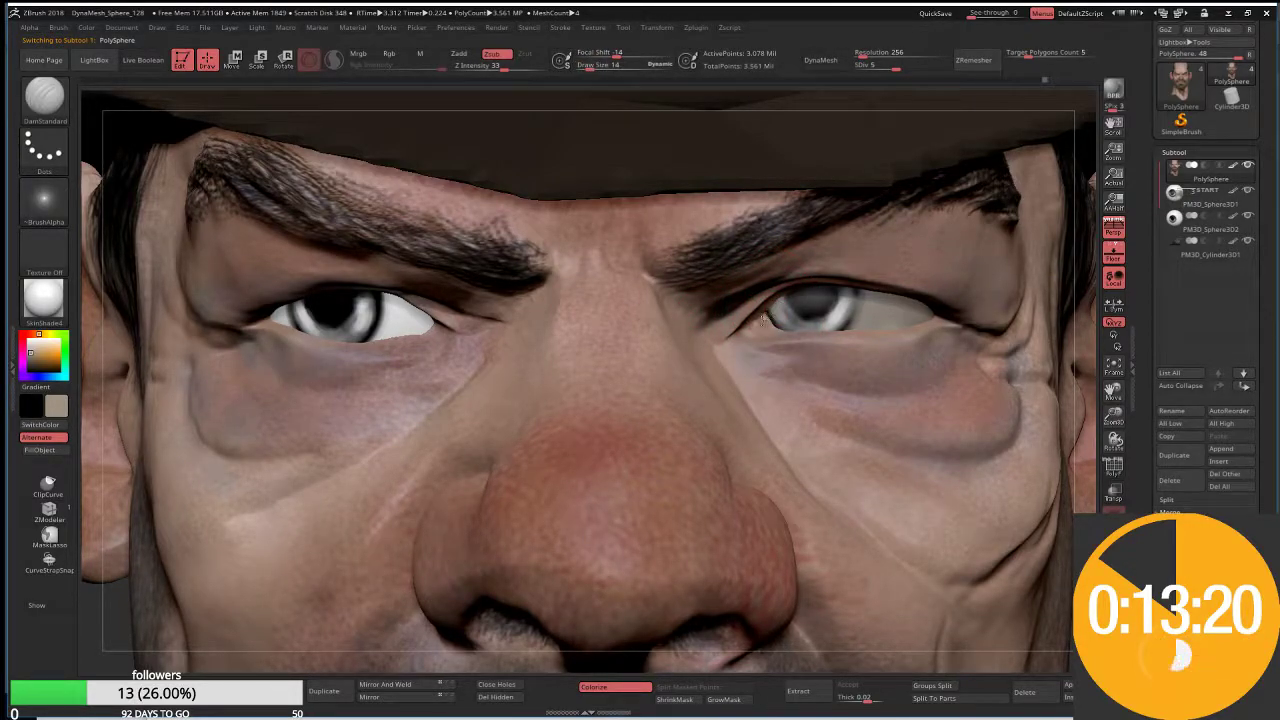
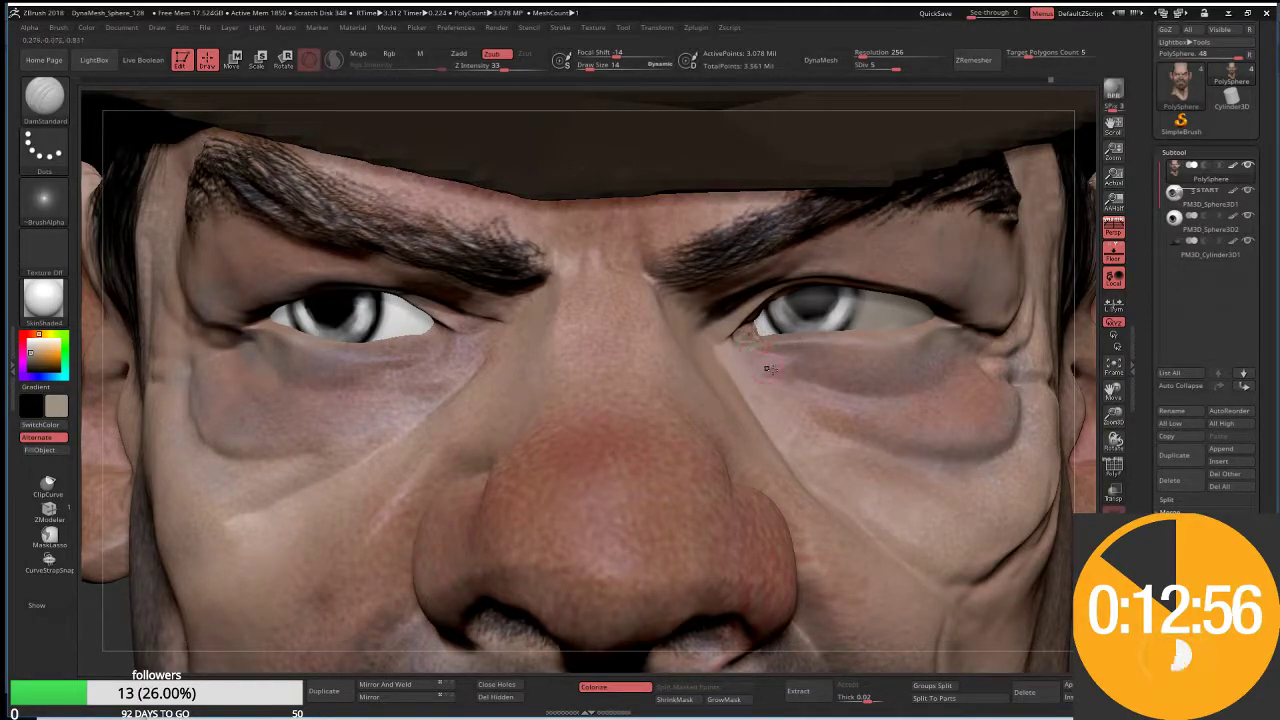
Step: Push the inner eye-corner lid with Move Topological at size 54, then smooth it
key("b")
key("m")
key("t")
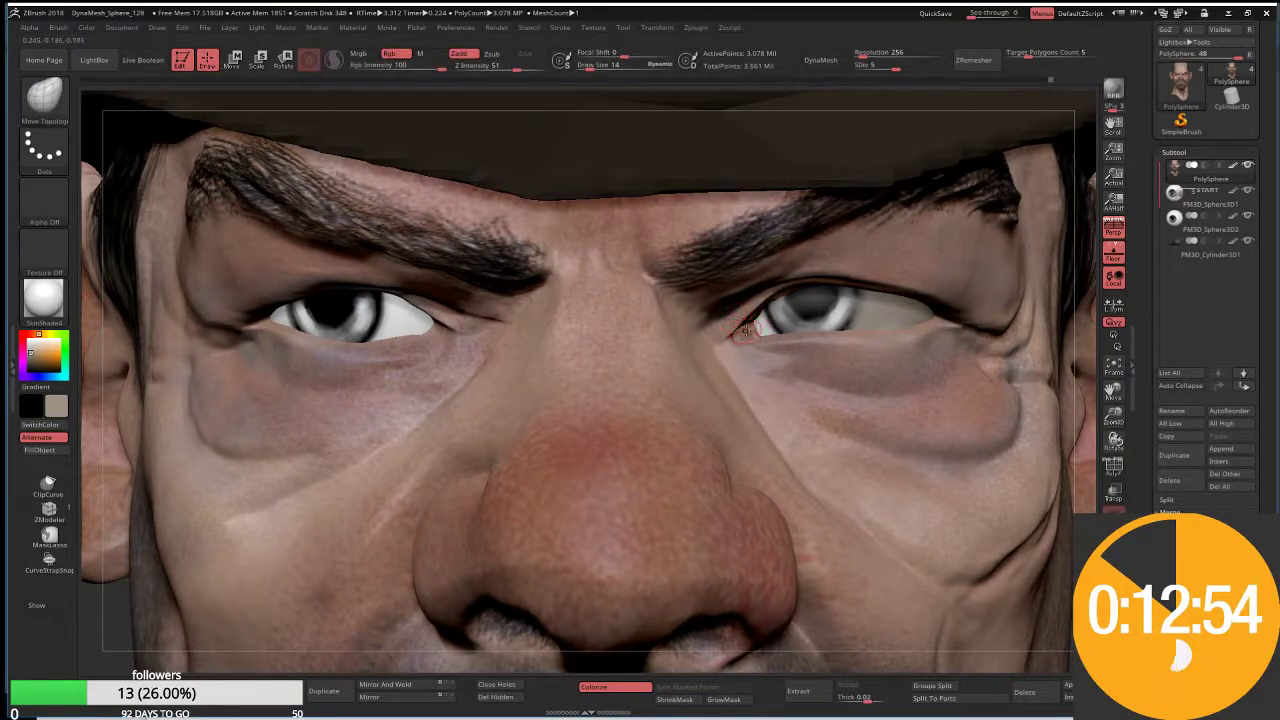
key("bracketright")
key("bracketright")
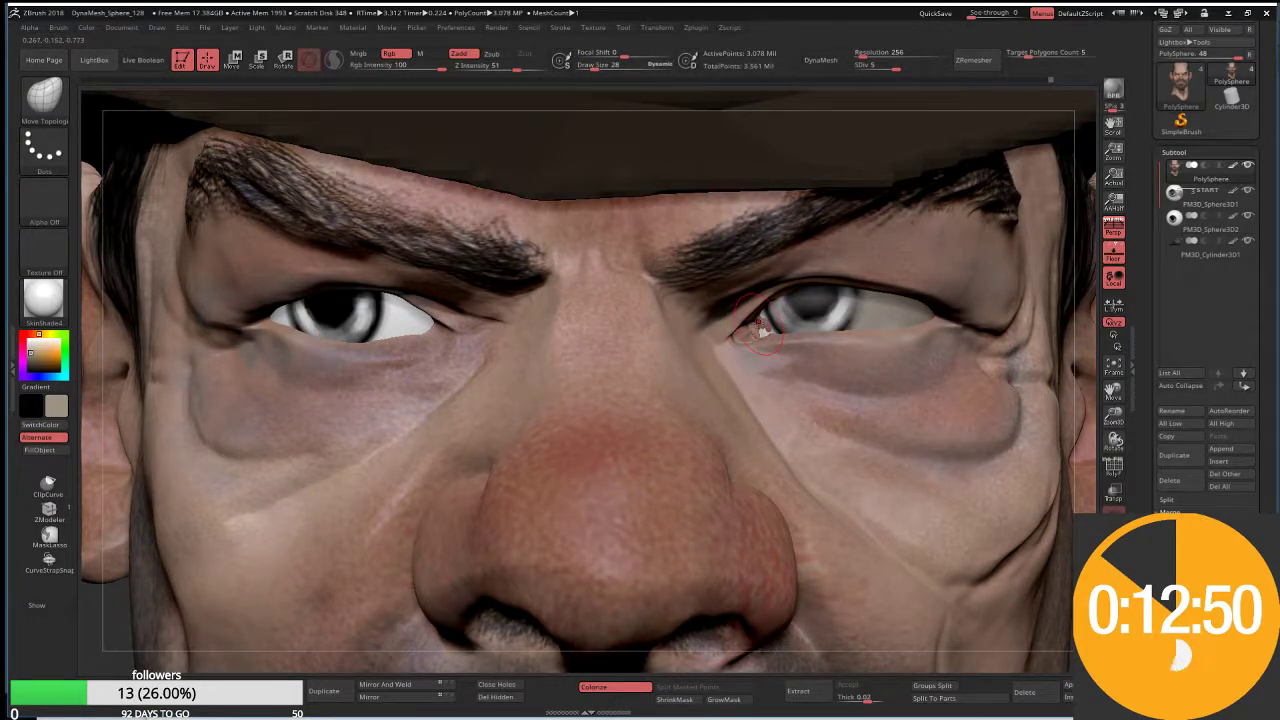
key("ctrl")
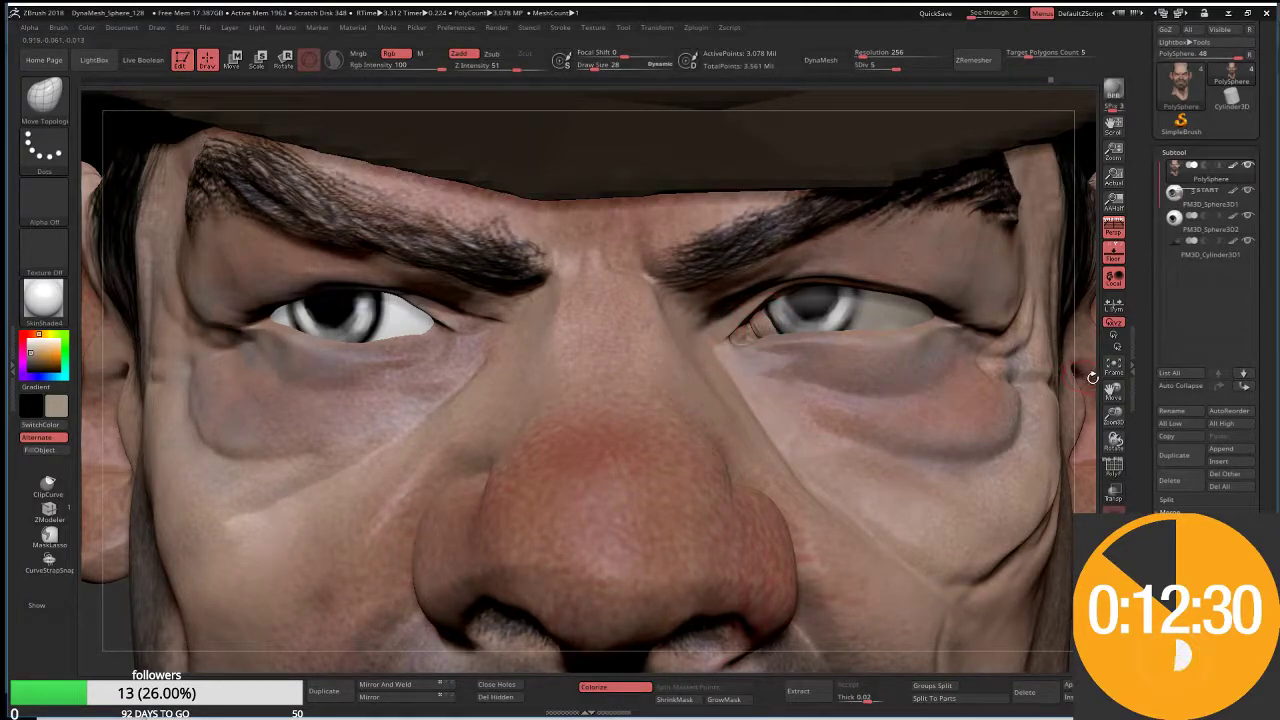
mouse_move(1072, 366)
left_mouse_down()
mouse_move(1058, 380)
mouse_move(822, 325)
mouse_move(770, 345)
left_mouse_up()
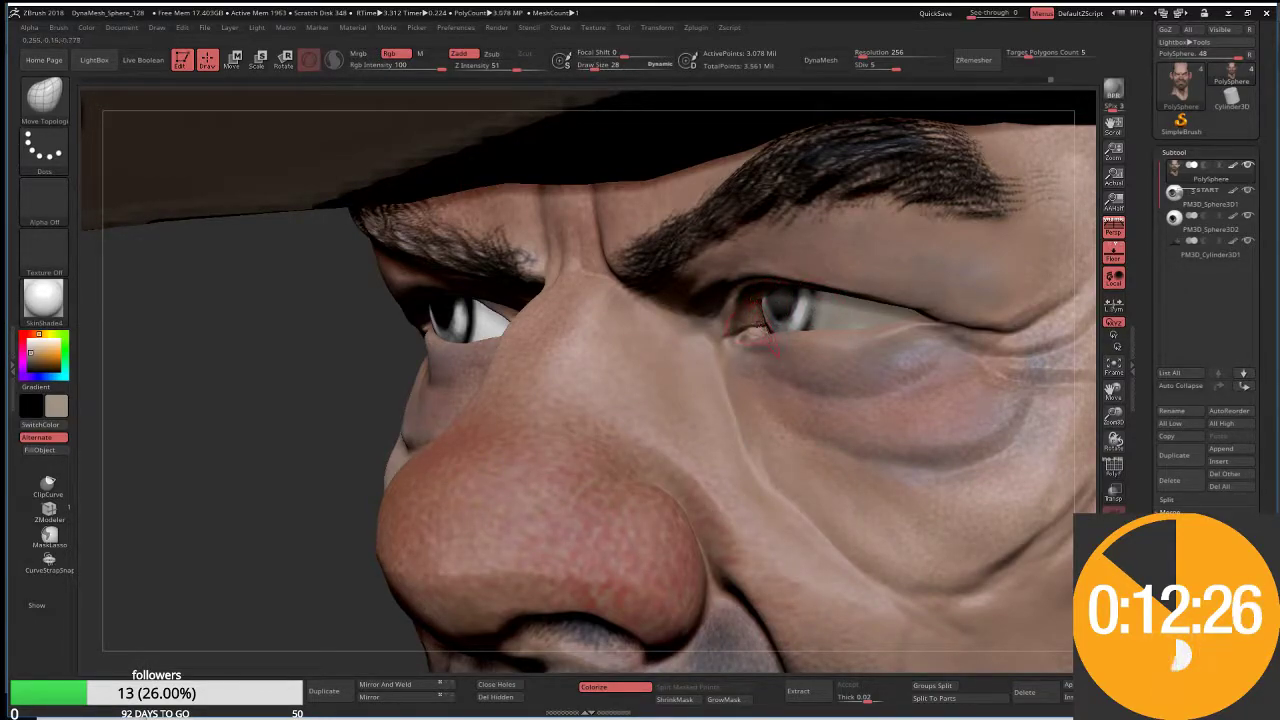
key("s")
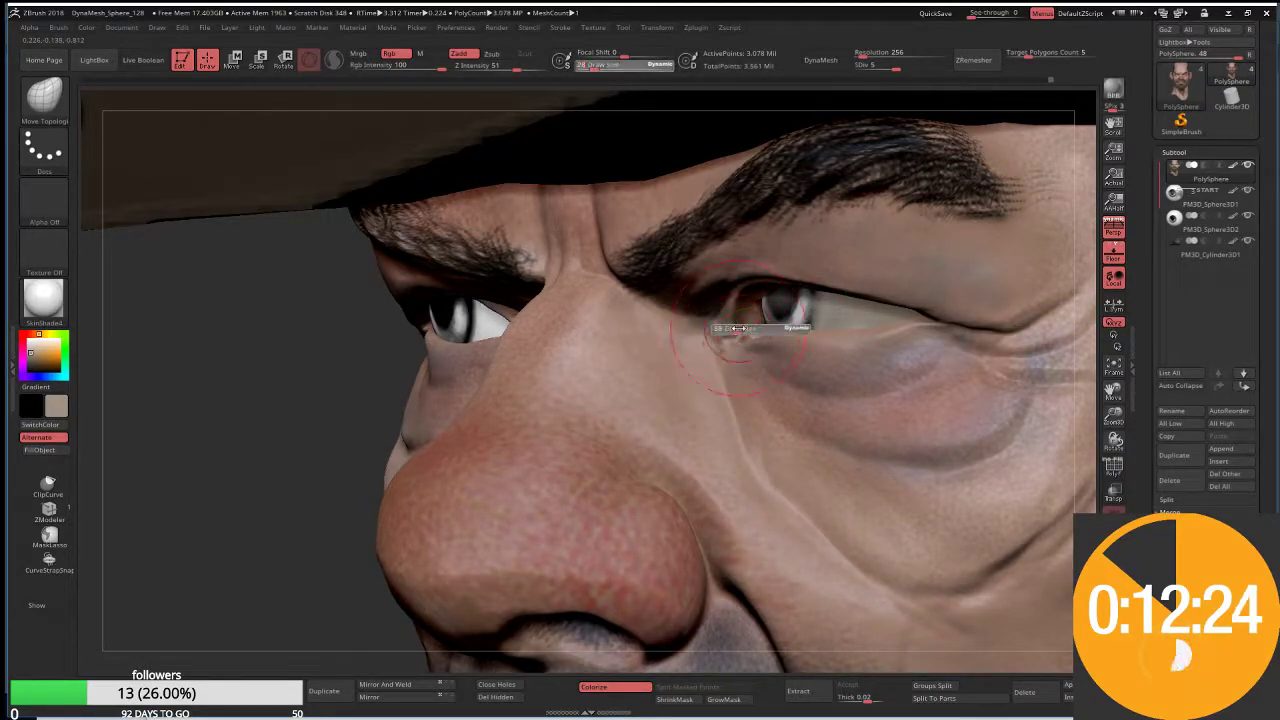
mouse_move(737, 328)
left_mouse_down()
mouse_move(760, 328)
mouse_move(701, 335)
left_mouse_up()
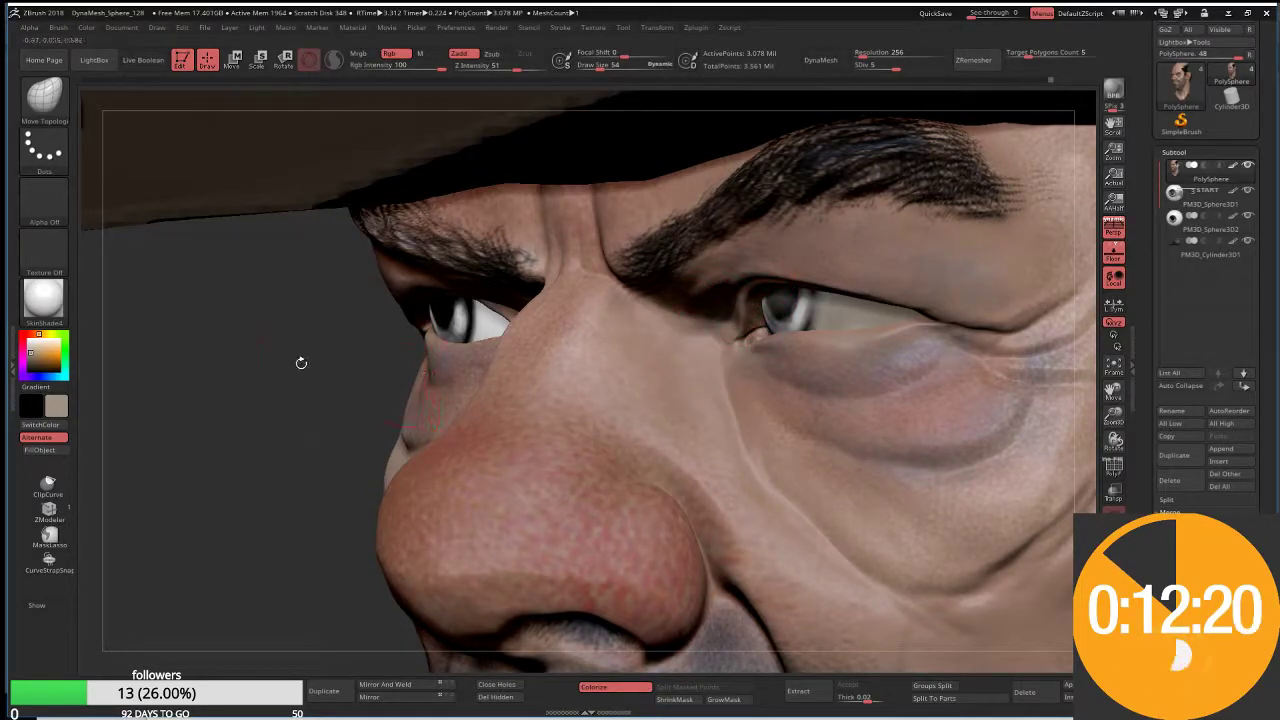
mouse_move(301, 362)
left_mouse_down()
mouse_move(765, 268)
mouse_move(755, 280)
left_mouse_up()
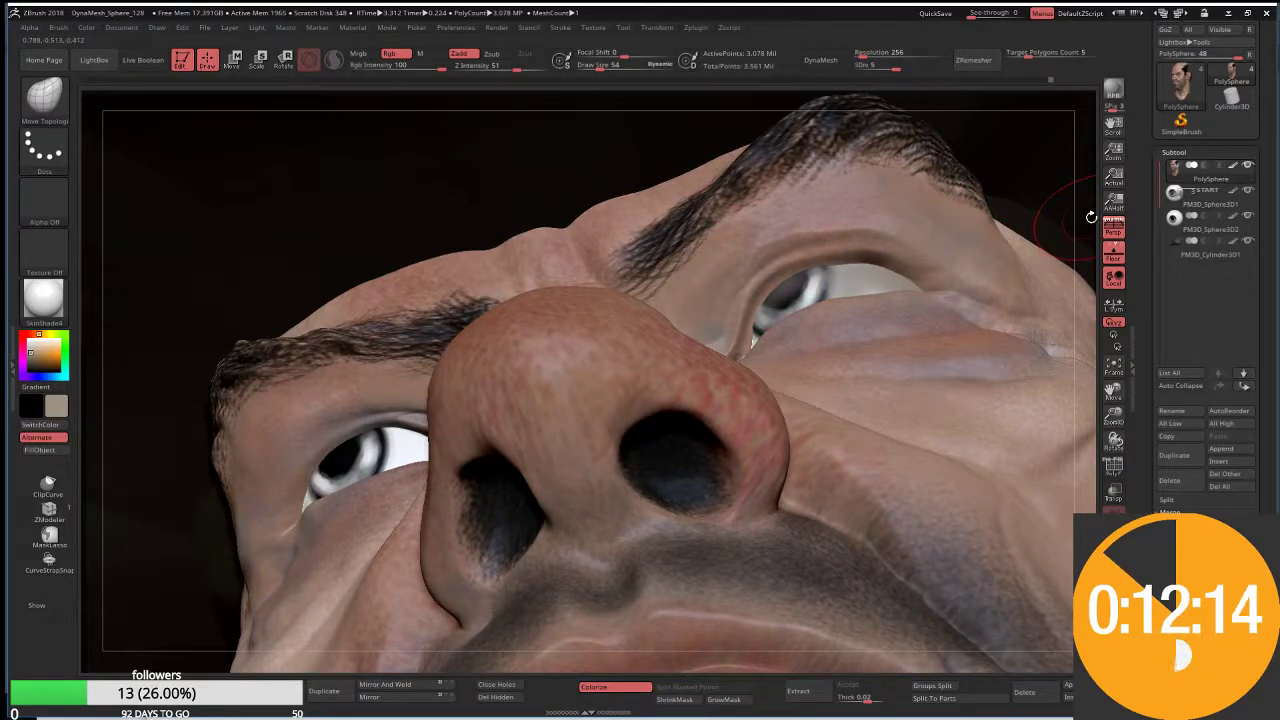
left_click_drag(1091, 217, 1104, 290)
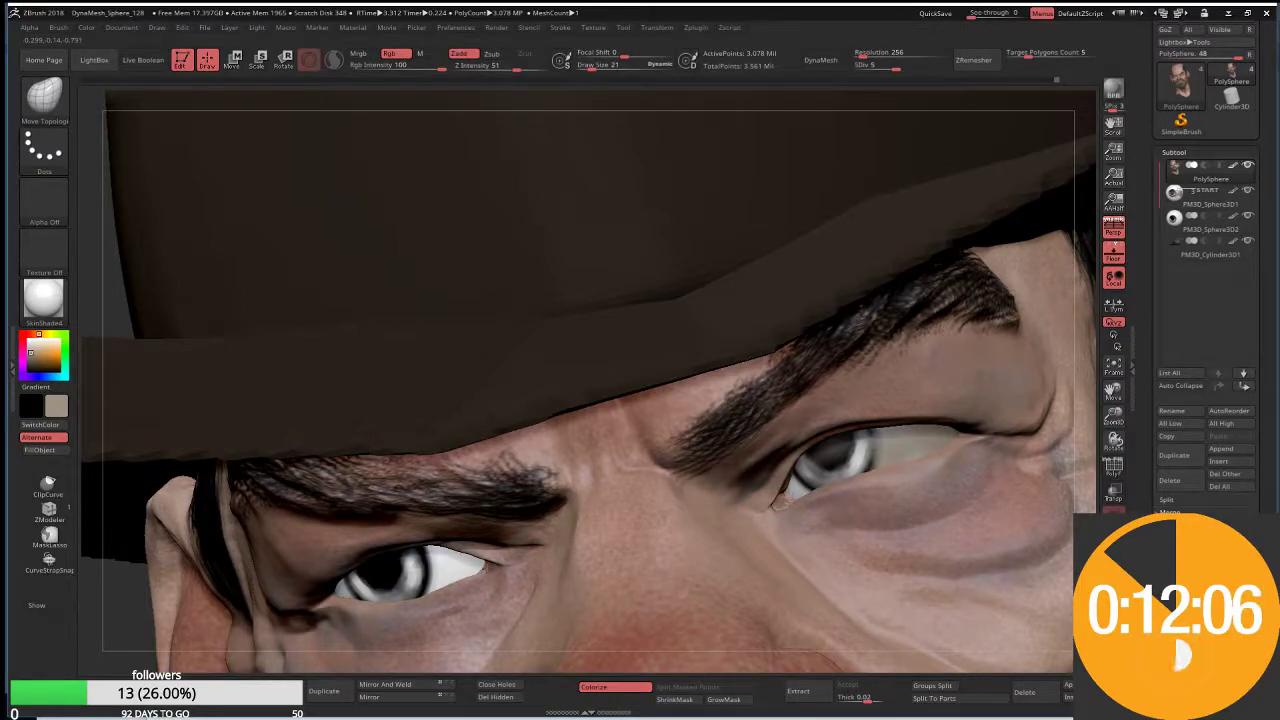
key("shift")
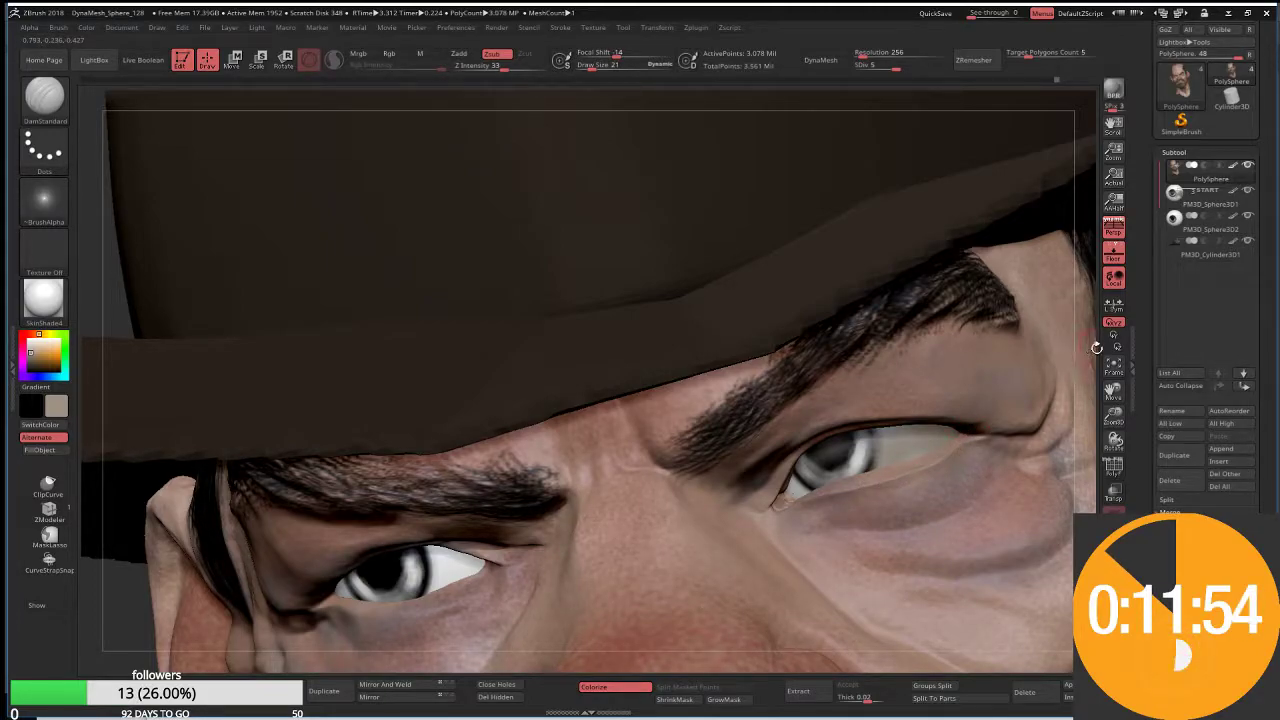
Step: Carve creases along the lower eyelids with DamStandard at Draw Size 39
left_click_drag(1096, 348, 1054, 360, "shift")
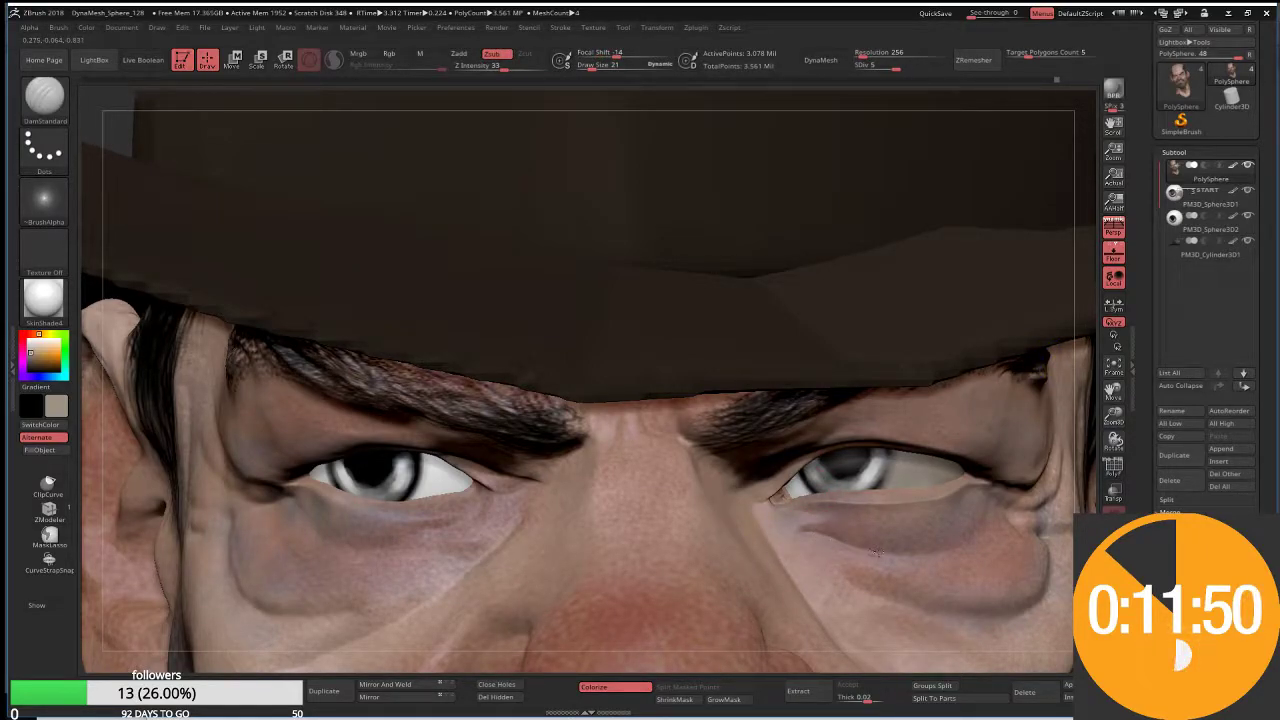
left_click_drag(878, 553, 970, 540)
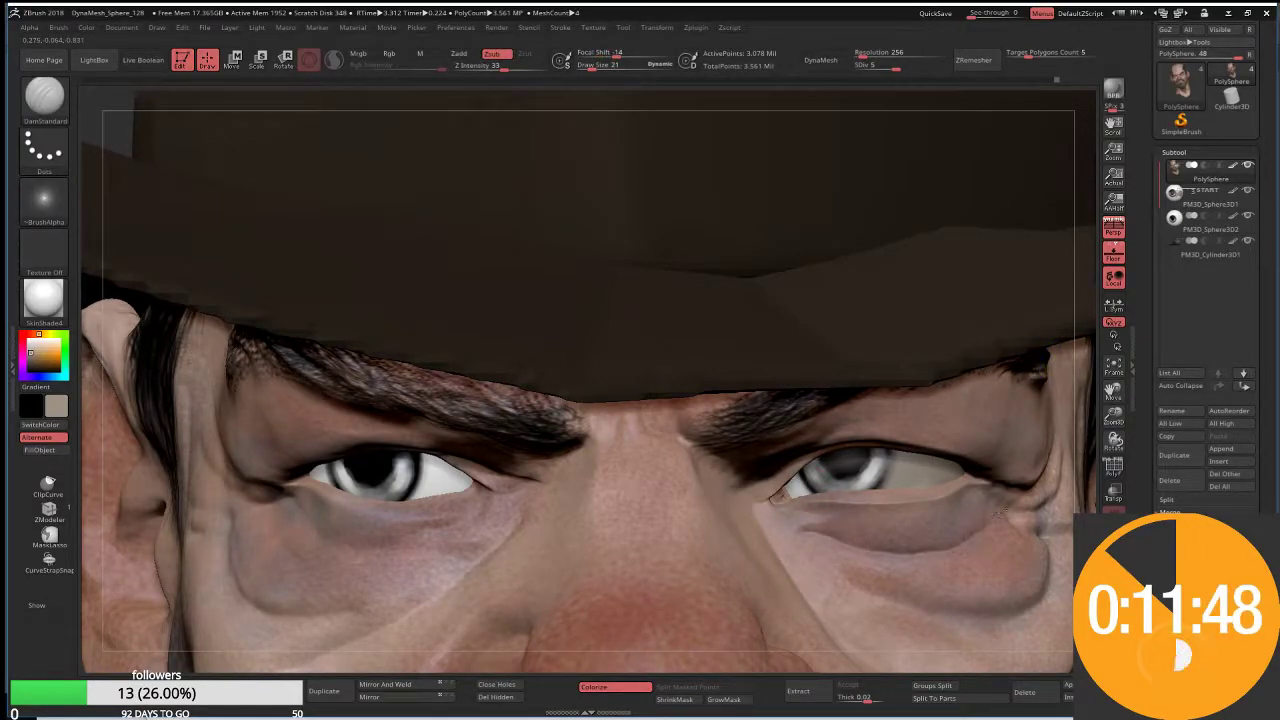
key("s")
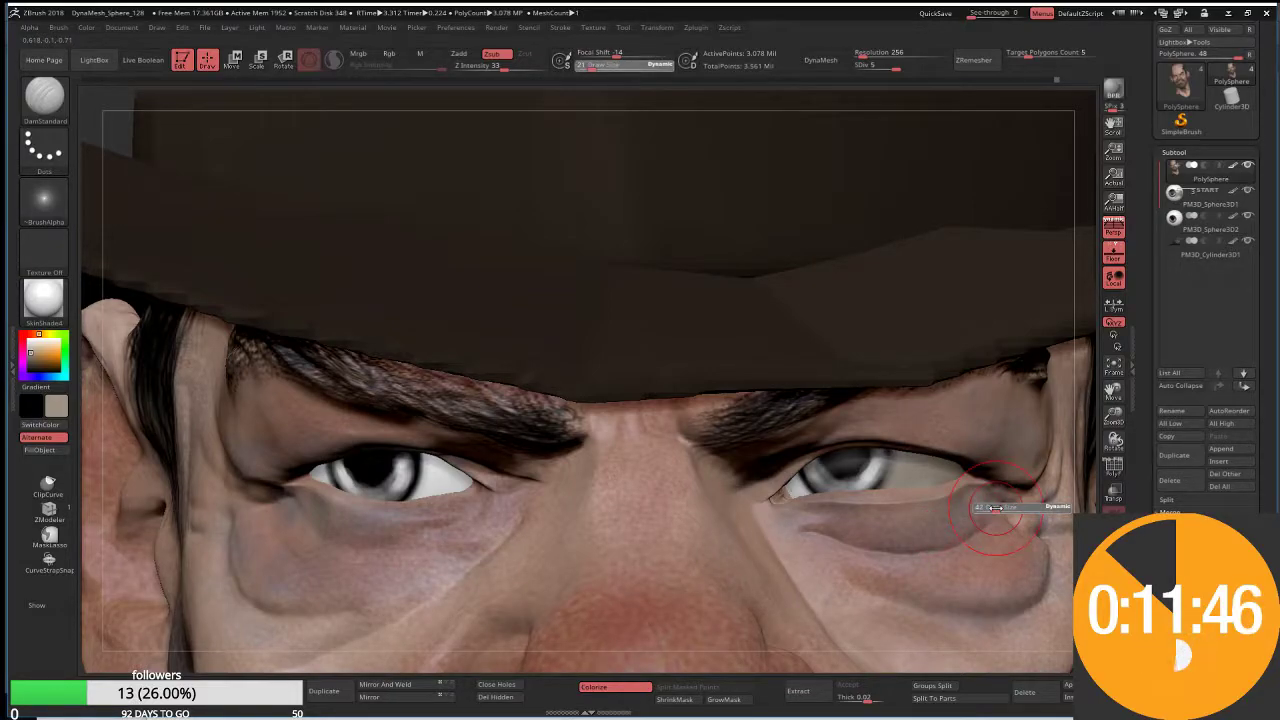
left_click_drag(975, 509, 993, 507)
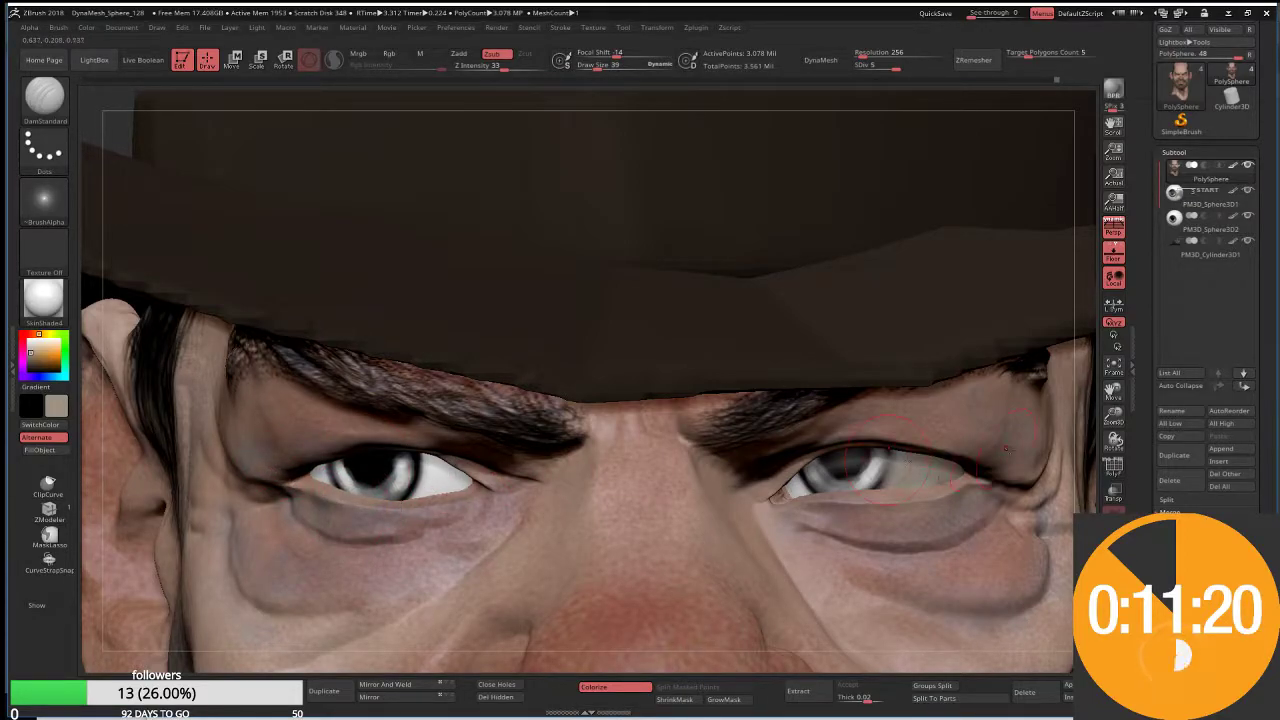
left_click_drag(1078, 400, 1040, 330)
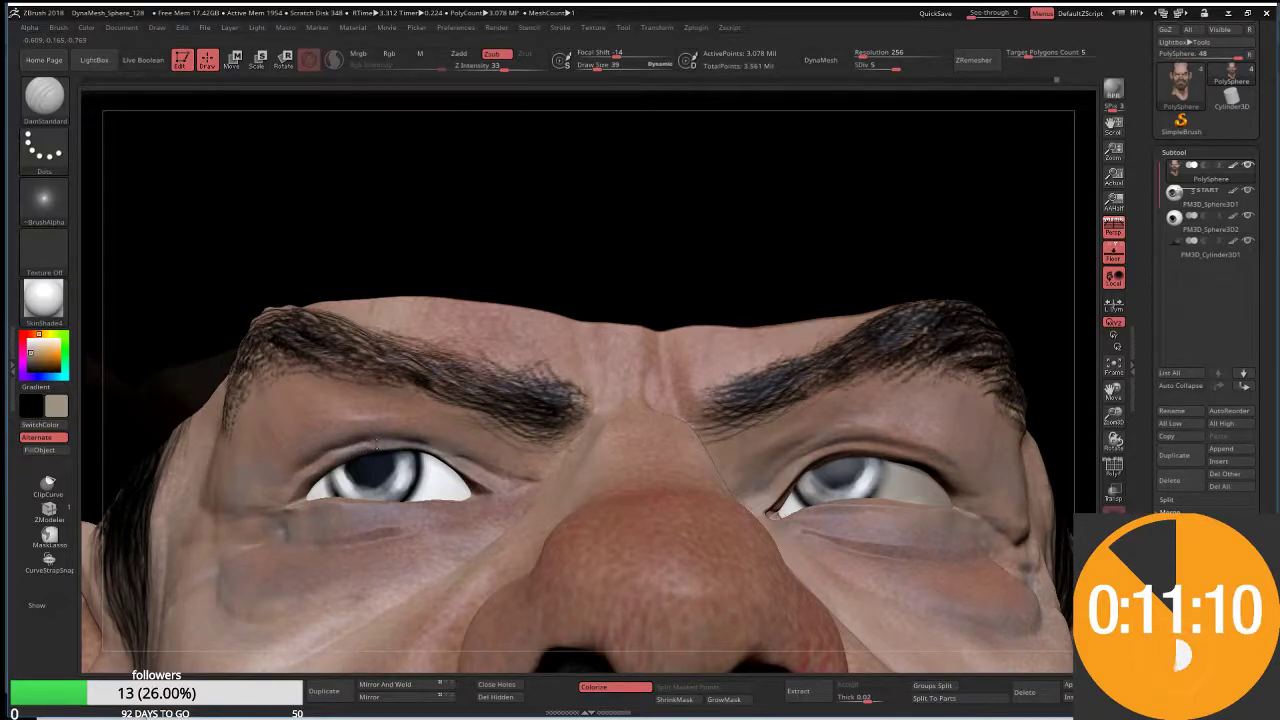
left_click_drag(1082, 458, 1090, 470)
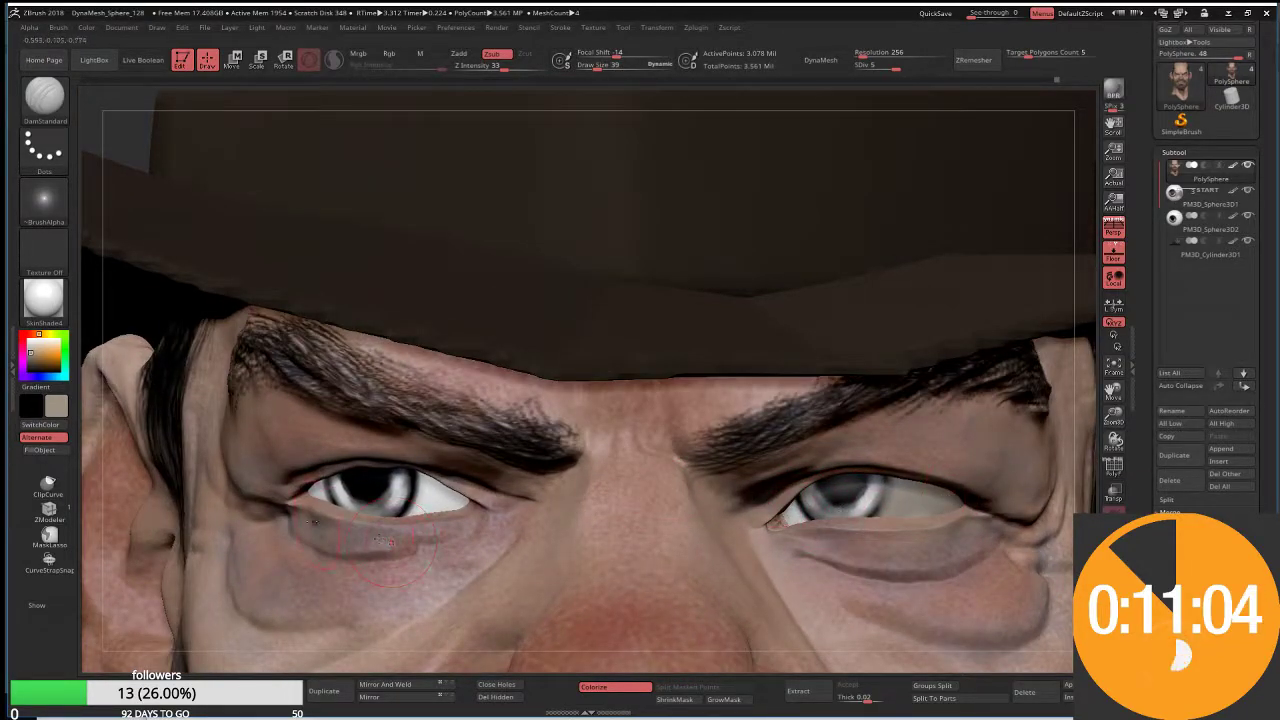
Step: Switch to the Move Topological brush with the BMT shortcut
key("b")
key("m")
key("t")
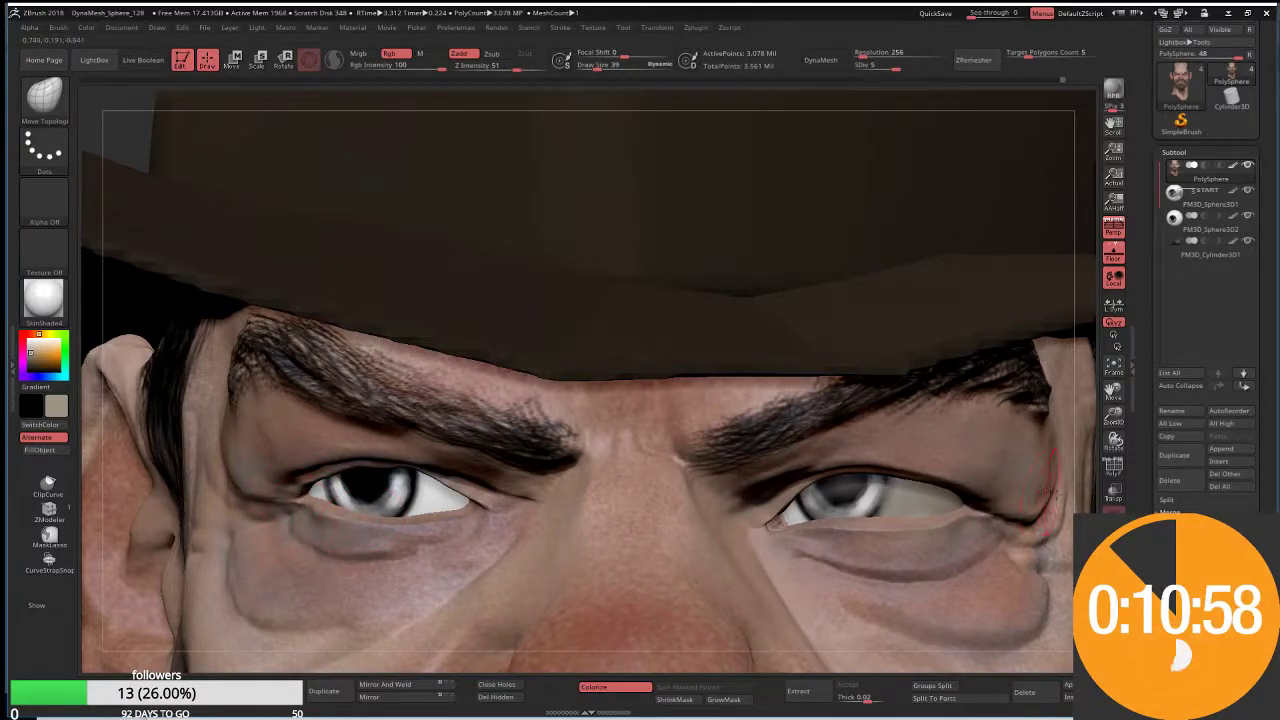
Step: Pull the lower eyelid into shape, then make PM3D_Sphere3D1 the active subtool
left_click_drag(1085, 482, 1063, 371)
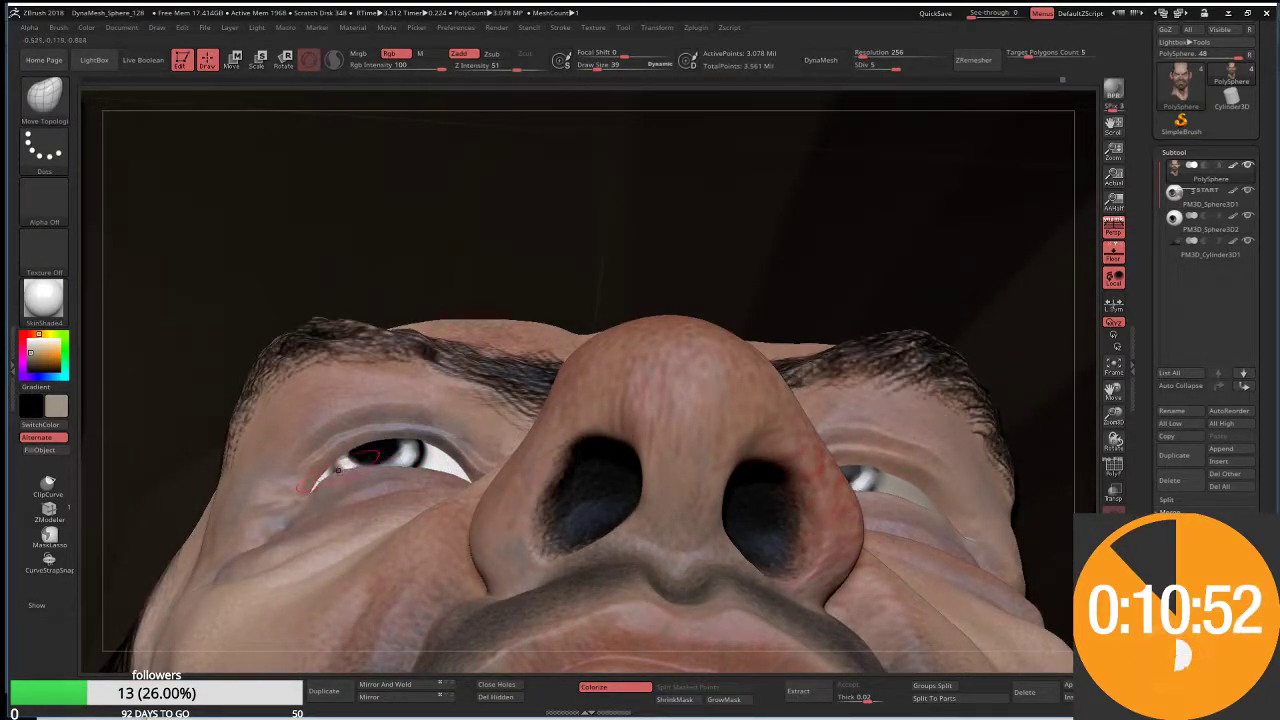
left_click_drag(338, 469, 330, 481)
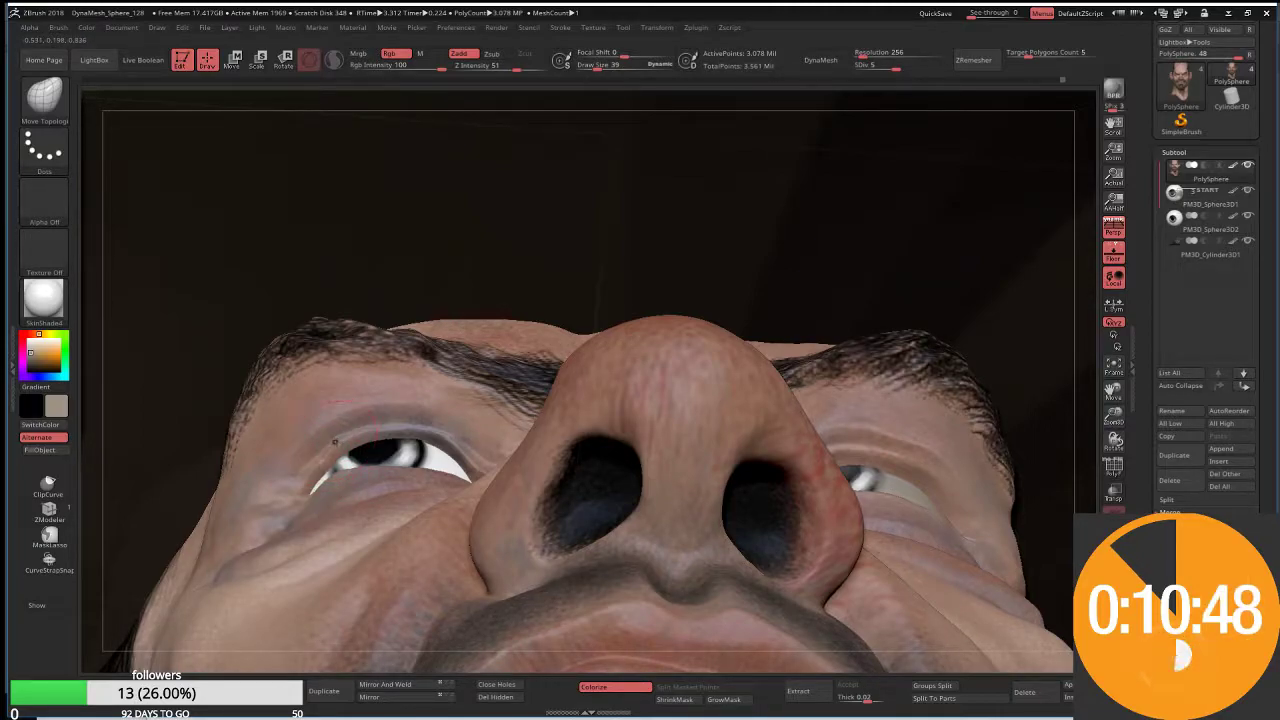
mouse_move(1096, 293)
left_mouse_down()
mouse_move(1088, 391)
mouse_move(450, 339)
mouse_move(417, 531)
mouse_move(443, 430)
left_mouse_up()
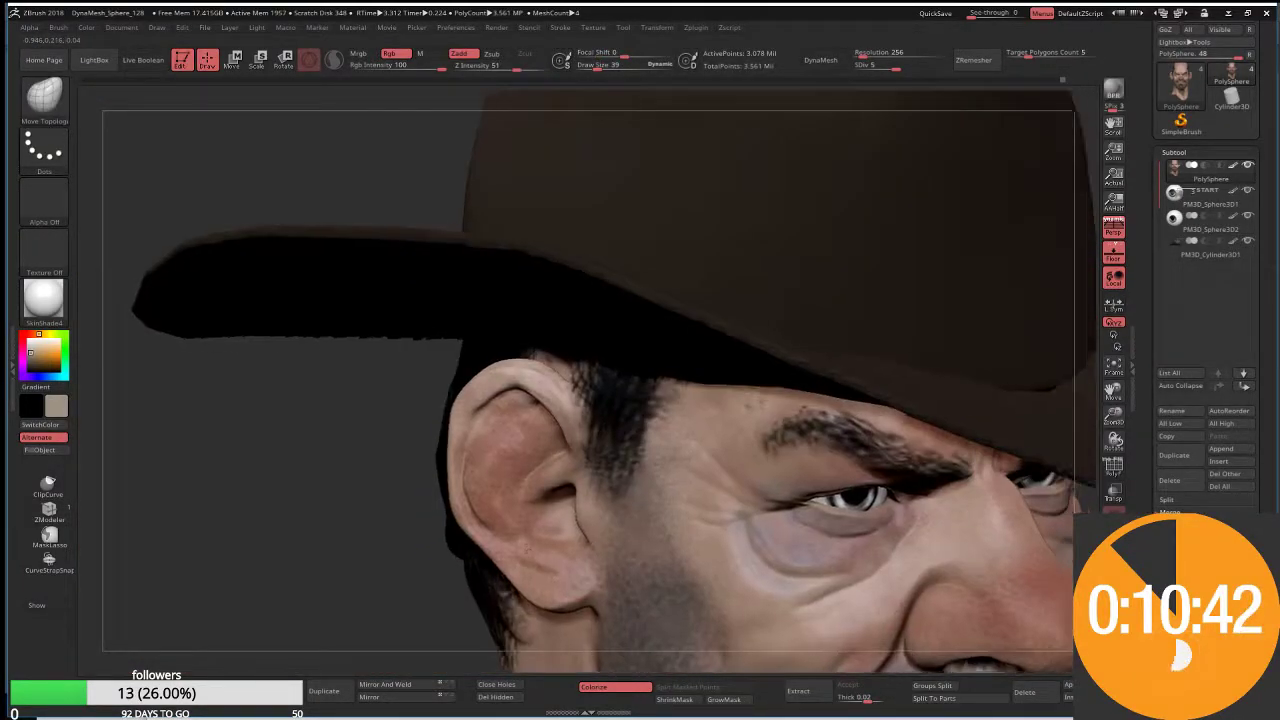
mouse_move(620, 410)
left_mouse_down()
mouse_move(821, 397)
mouse_move(947, 468)
mouse_move(680, 260)
left_mouse_up()
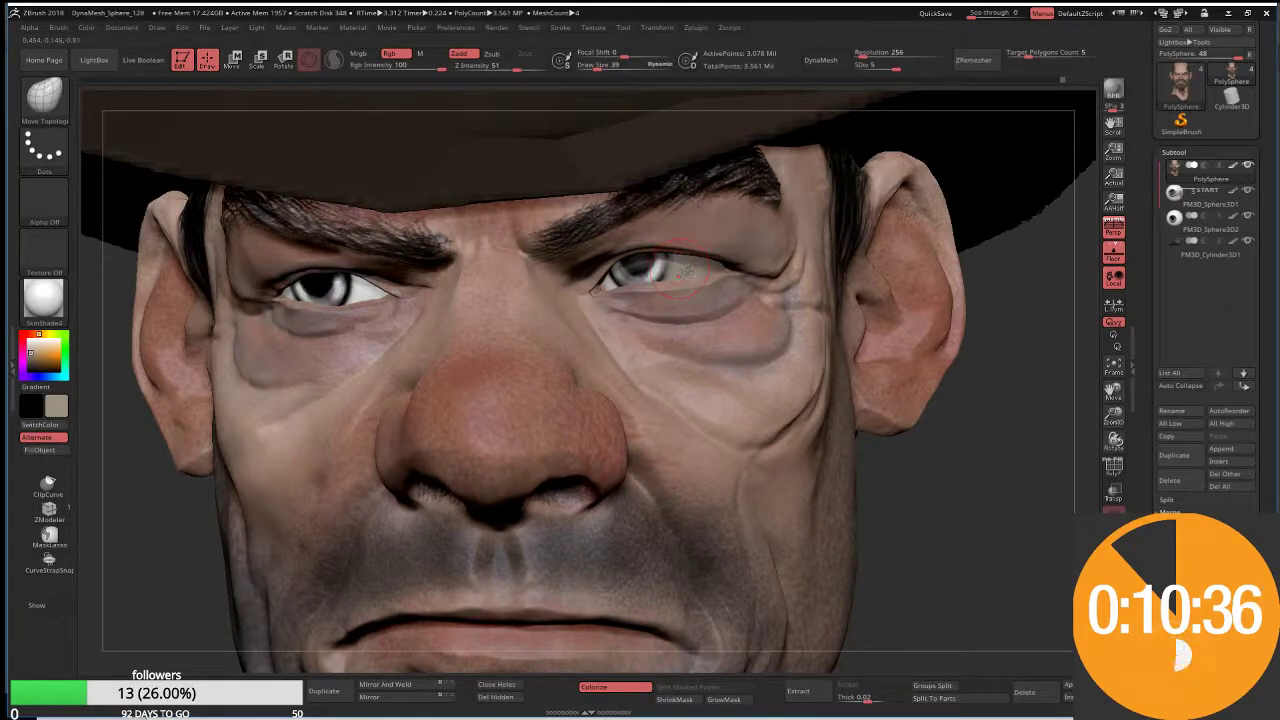
left_click(683, 264, "alt")
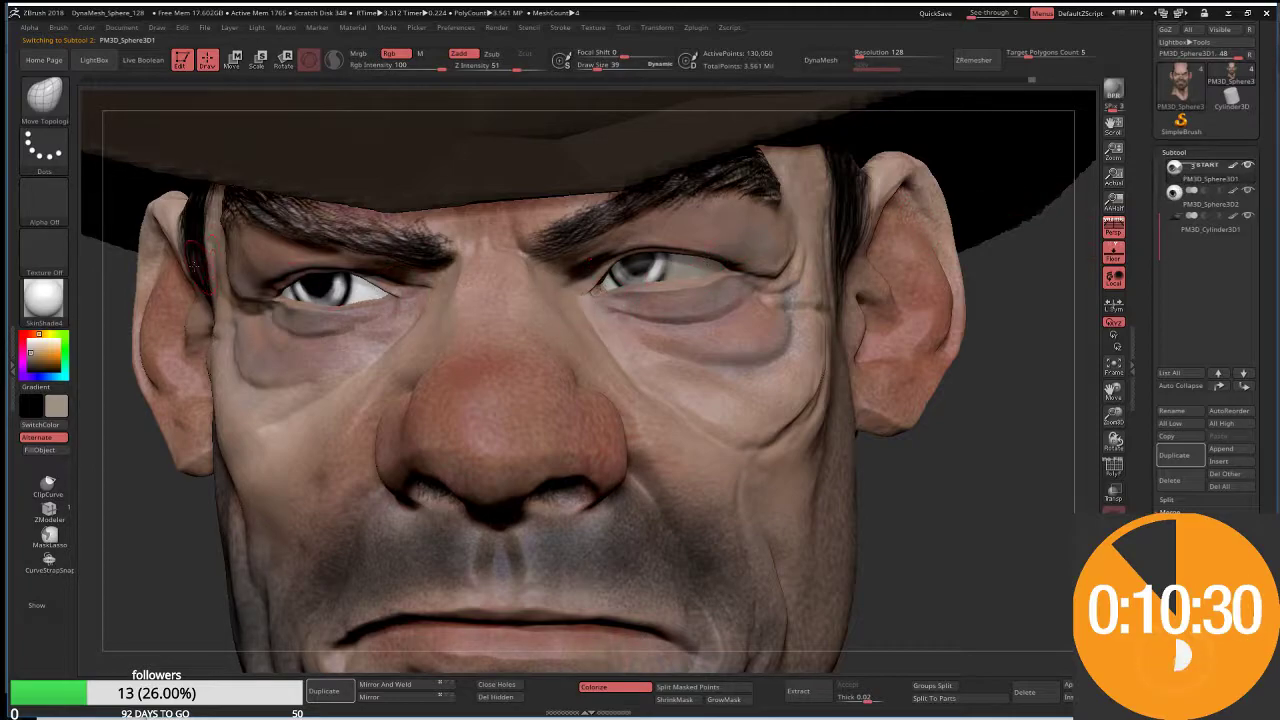
Step: Paint black shading along the upper eyelid edge with the Standard brush at size 36
left_click(22, 376)
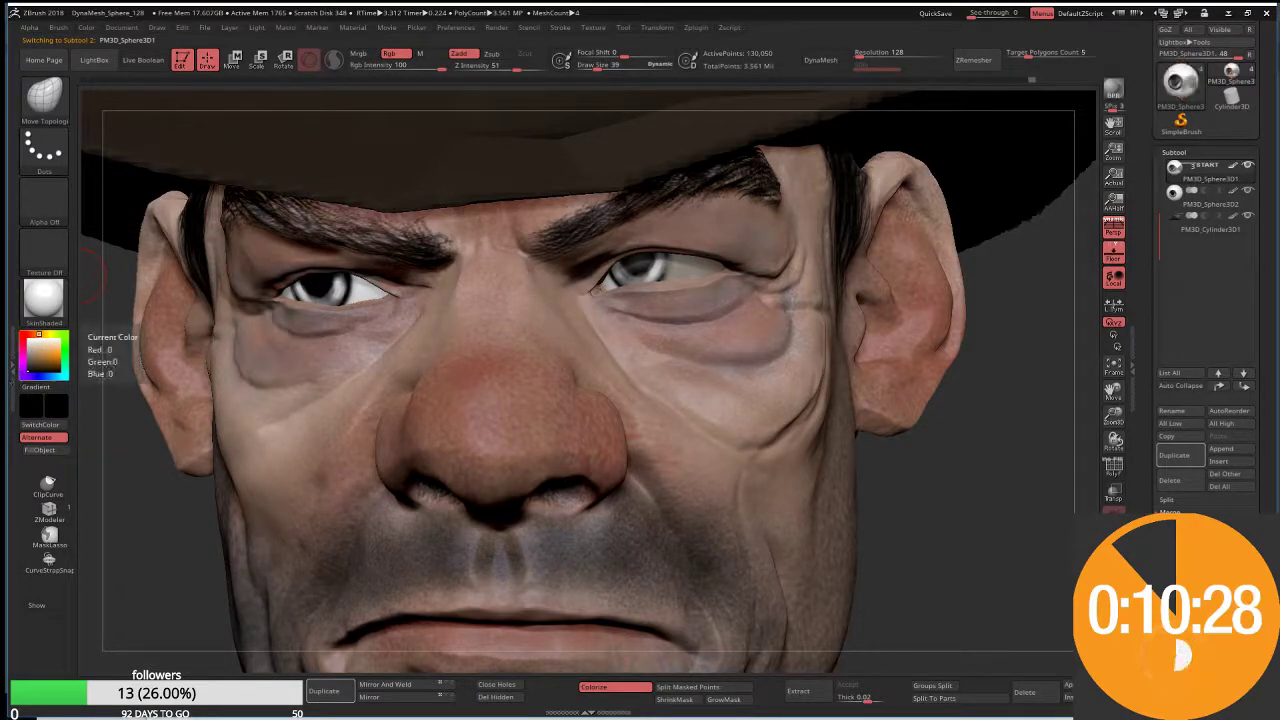
key("b")
key("s")
key("t")
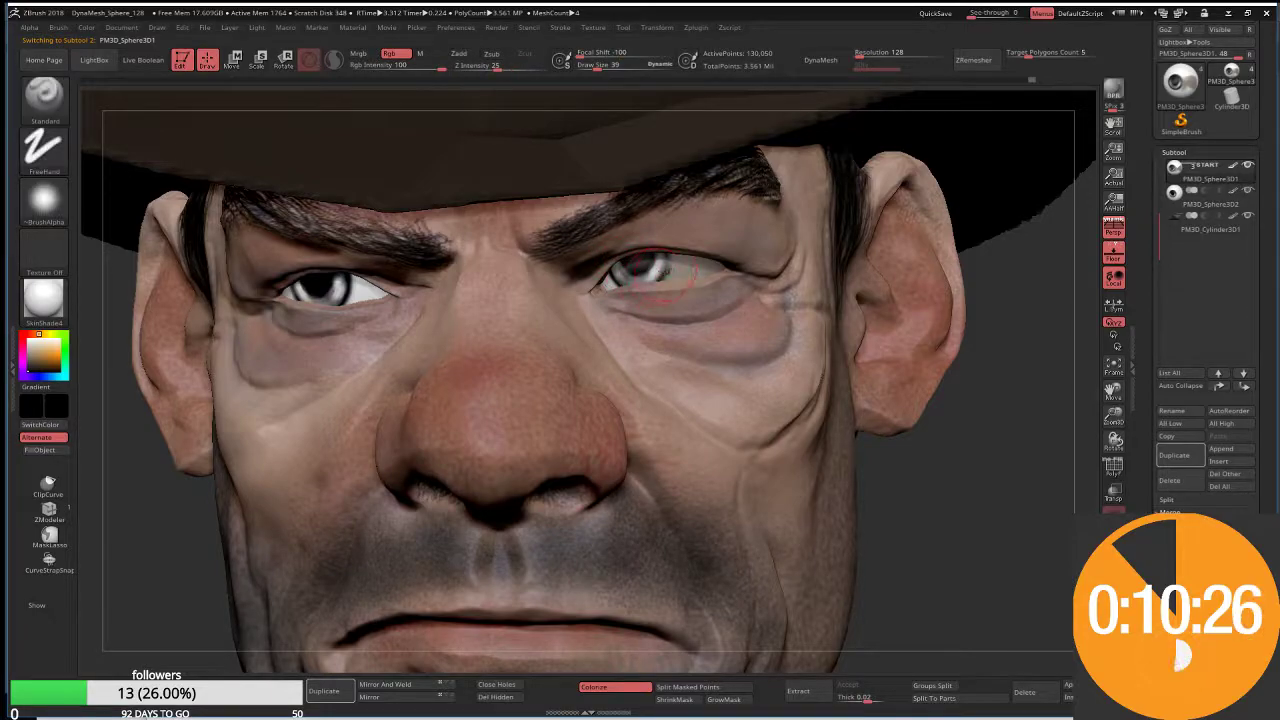
key("s")
left_click(720, 230)
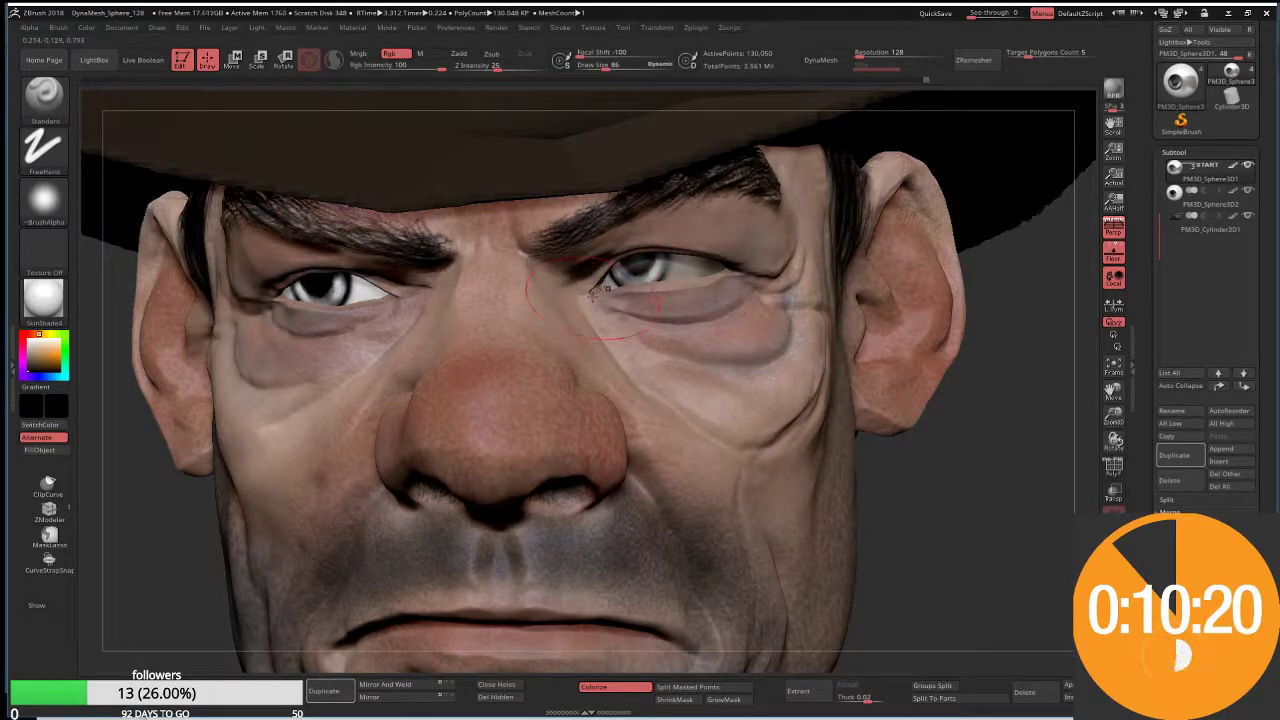
key("s")
left_click(592, 284)
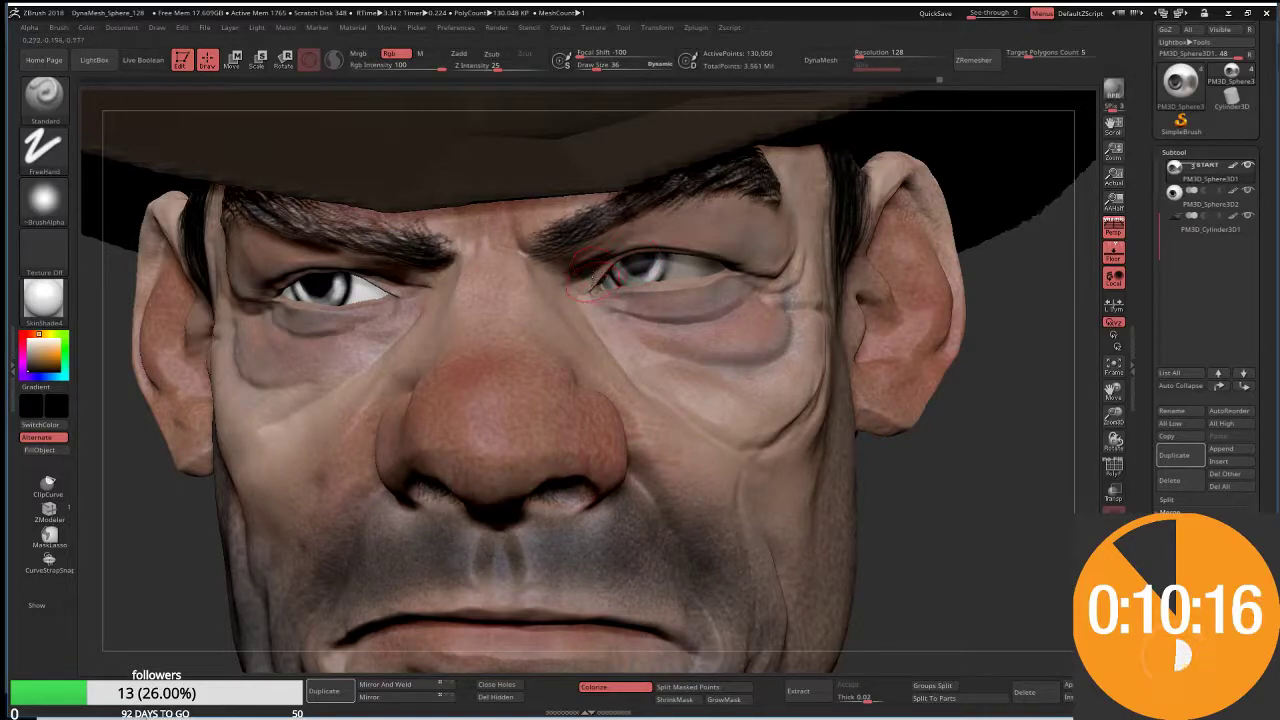
scroll(590, 281, "up", 2)
scroll(600, 278, "up", 3)
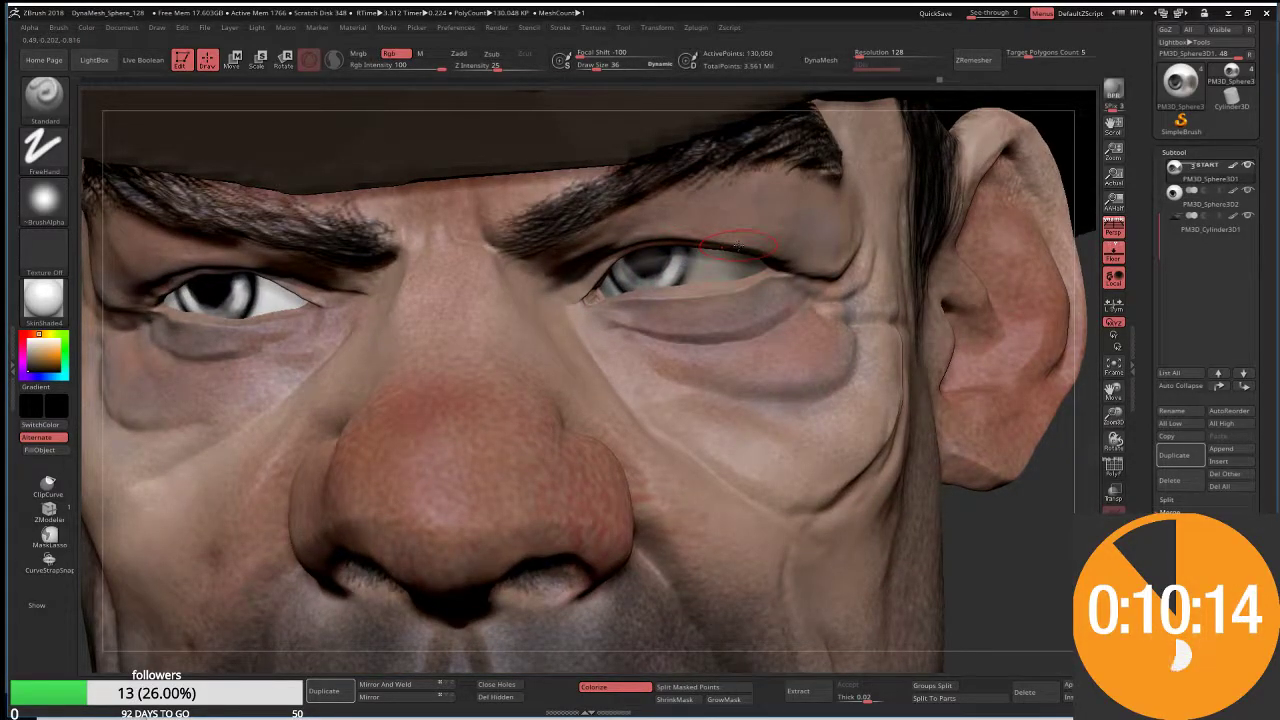
left_click_drag(707, 266, 709, 263)
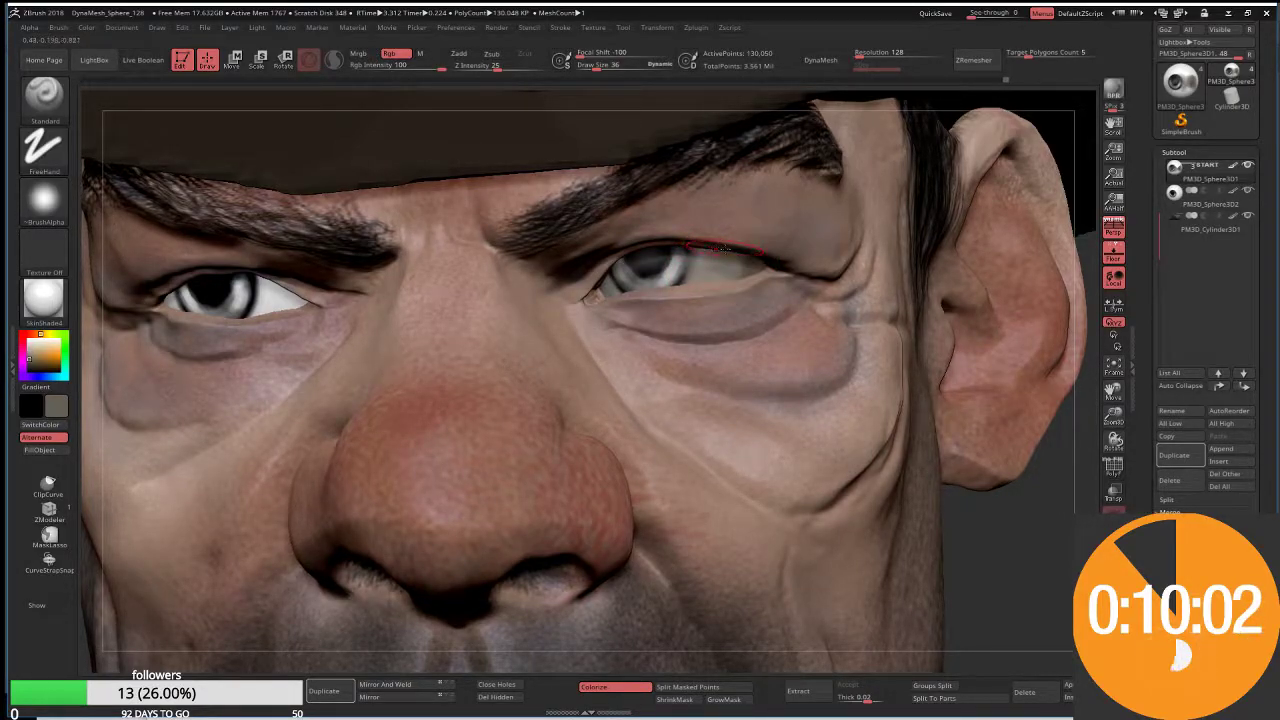
Step: At brush size 17, sample a grey tone and darken the right eye's iris
key("bracketleft")
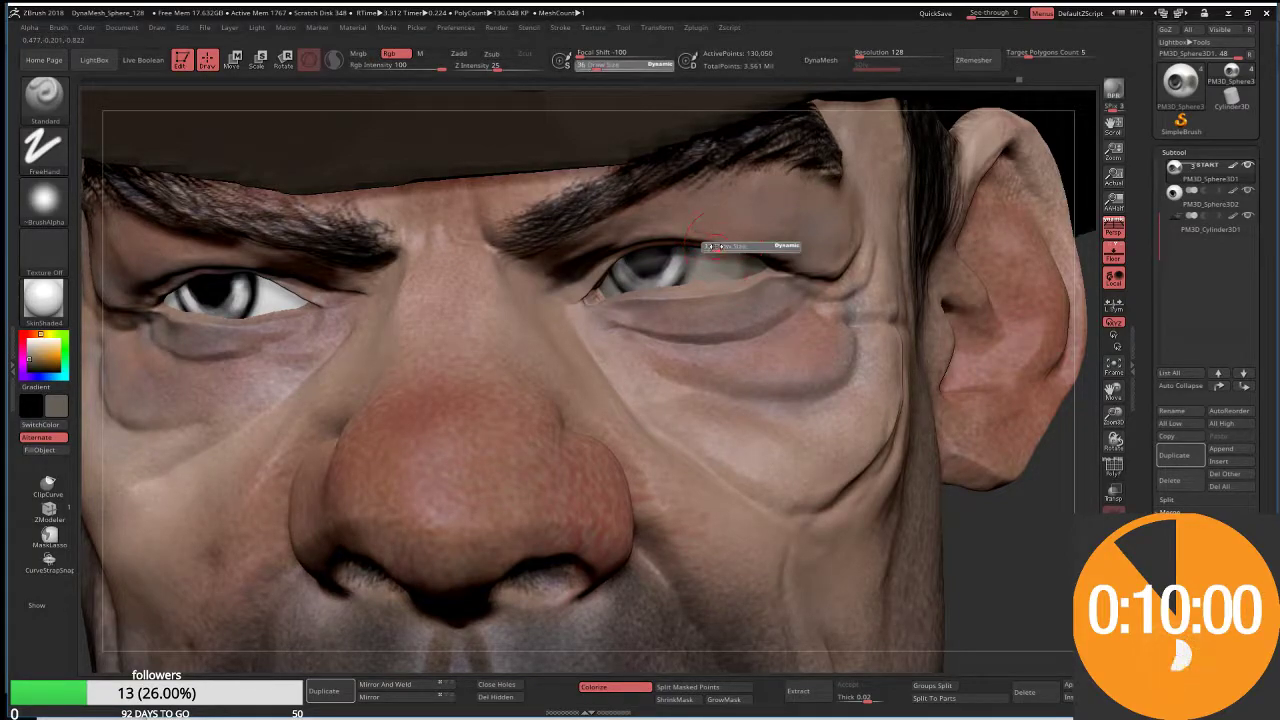
key("bracketleft")
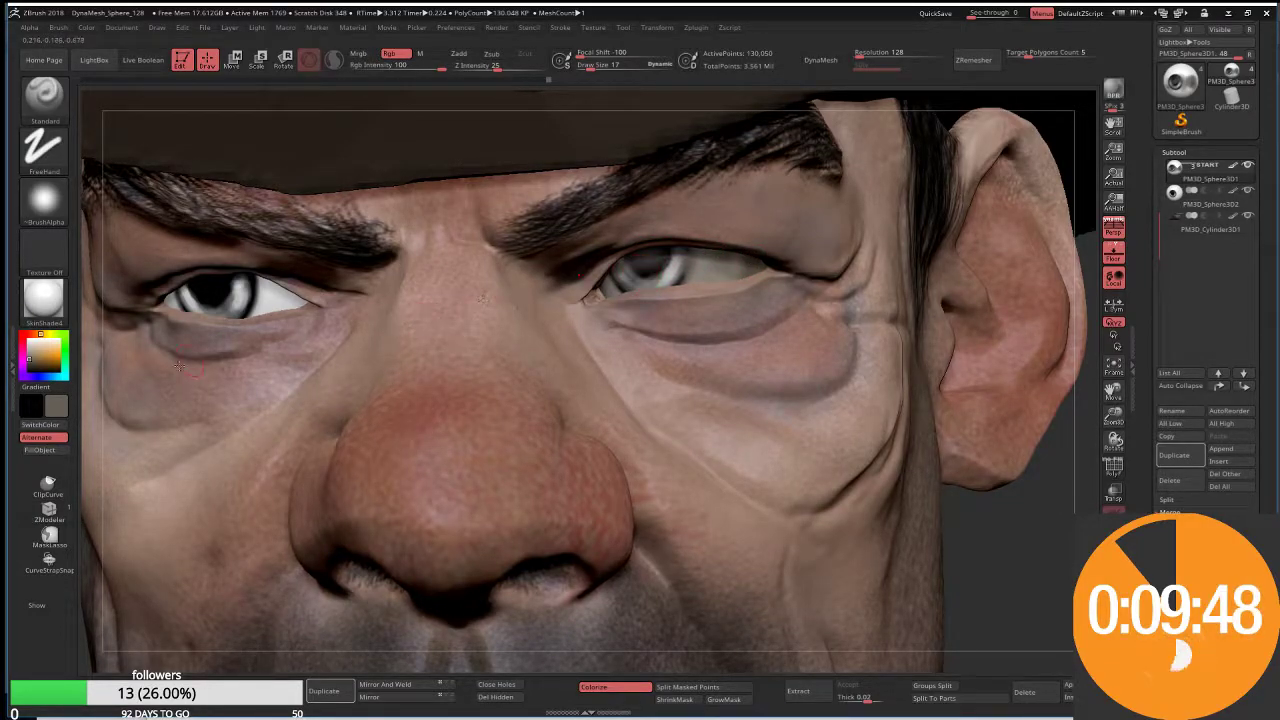
key("c")
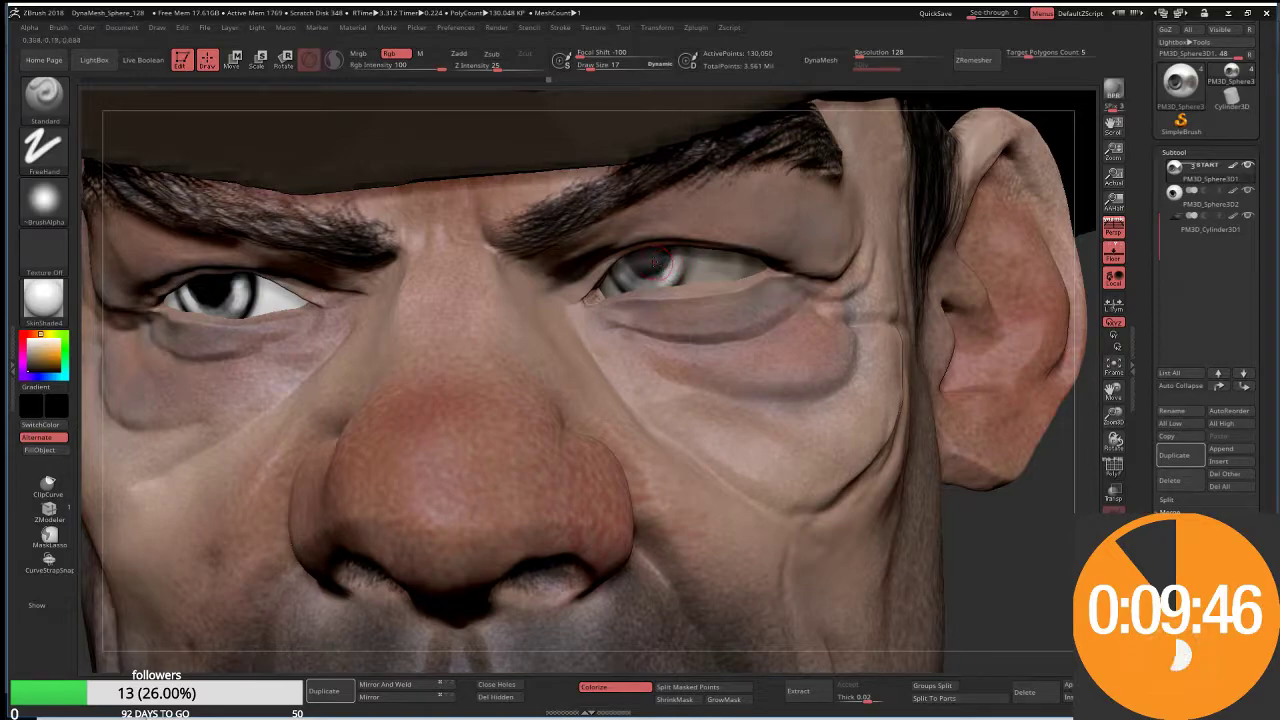
mouse_move(655, 262)
left_mouse_down()
mouse_move(638, 258)
mouse_move(656, 264)
mouse_move(660, 247)
left_mouse_up()
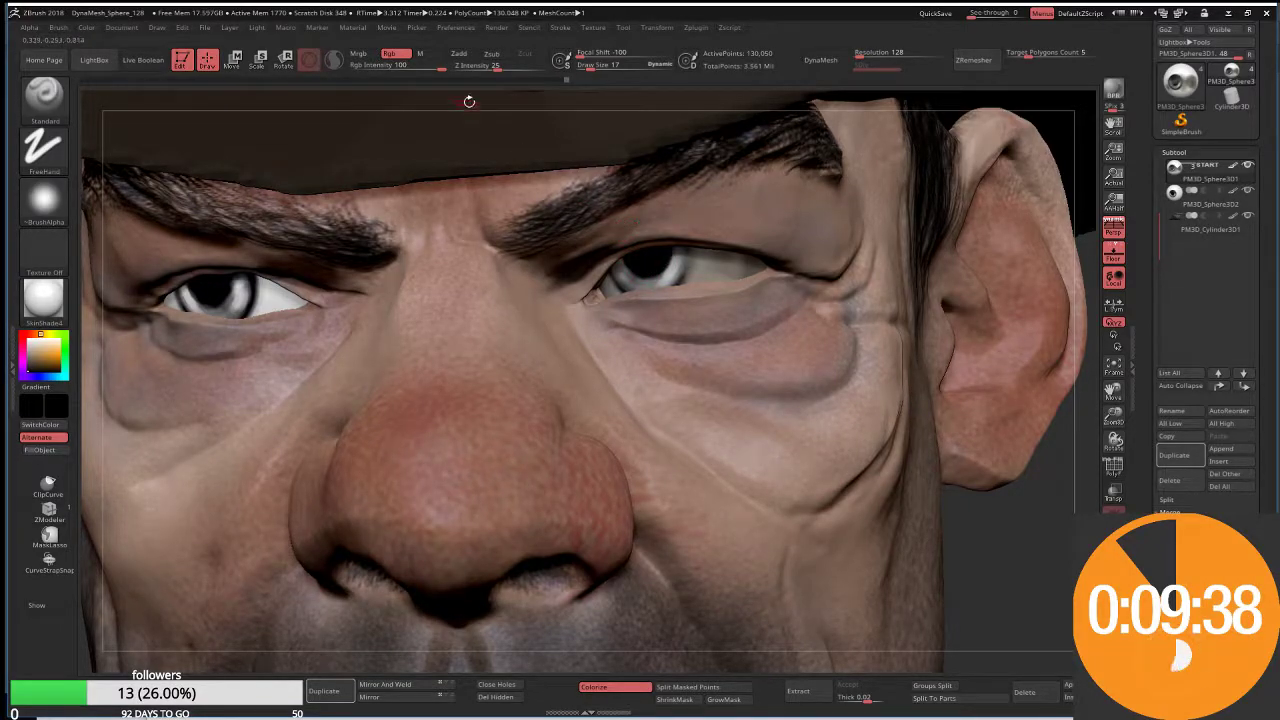
Step: Apply the SketchGummyShiny material with material-only painting
left_click(424, 55)
left_click(424, 55)
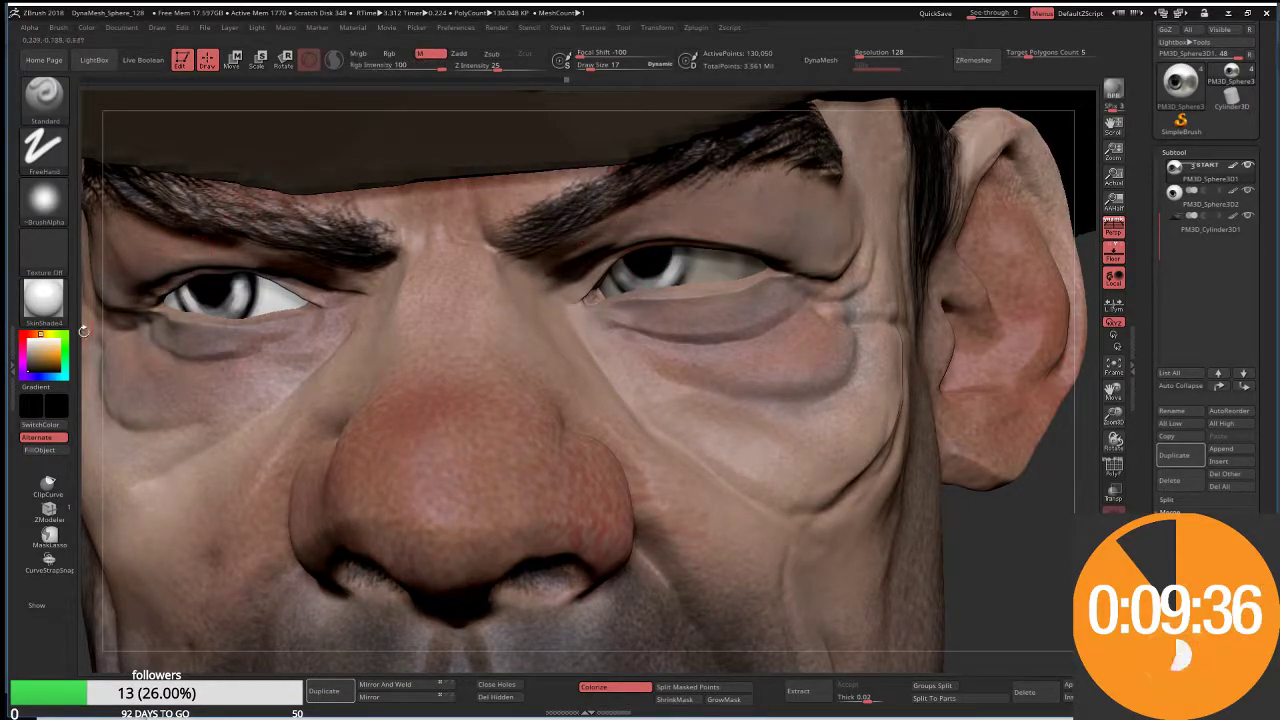
left_click(45, 303)
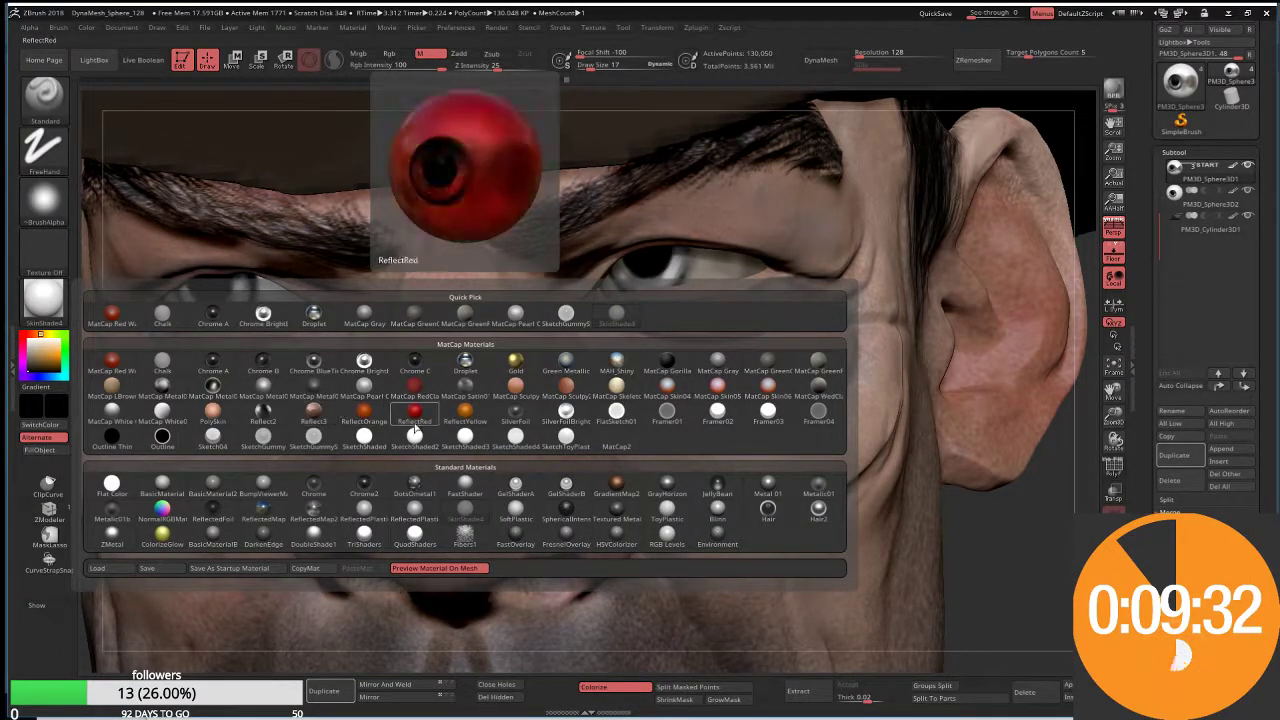
left_click(336, 437)
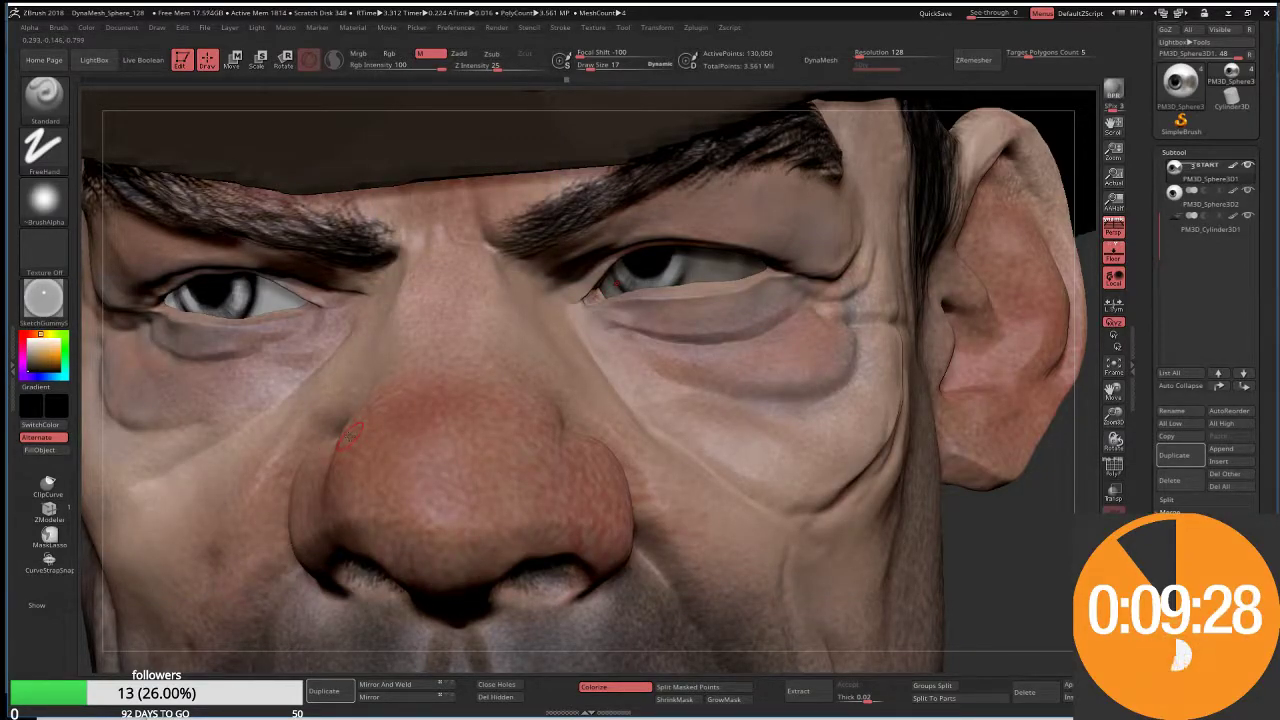
left_click(44, 300)
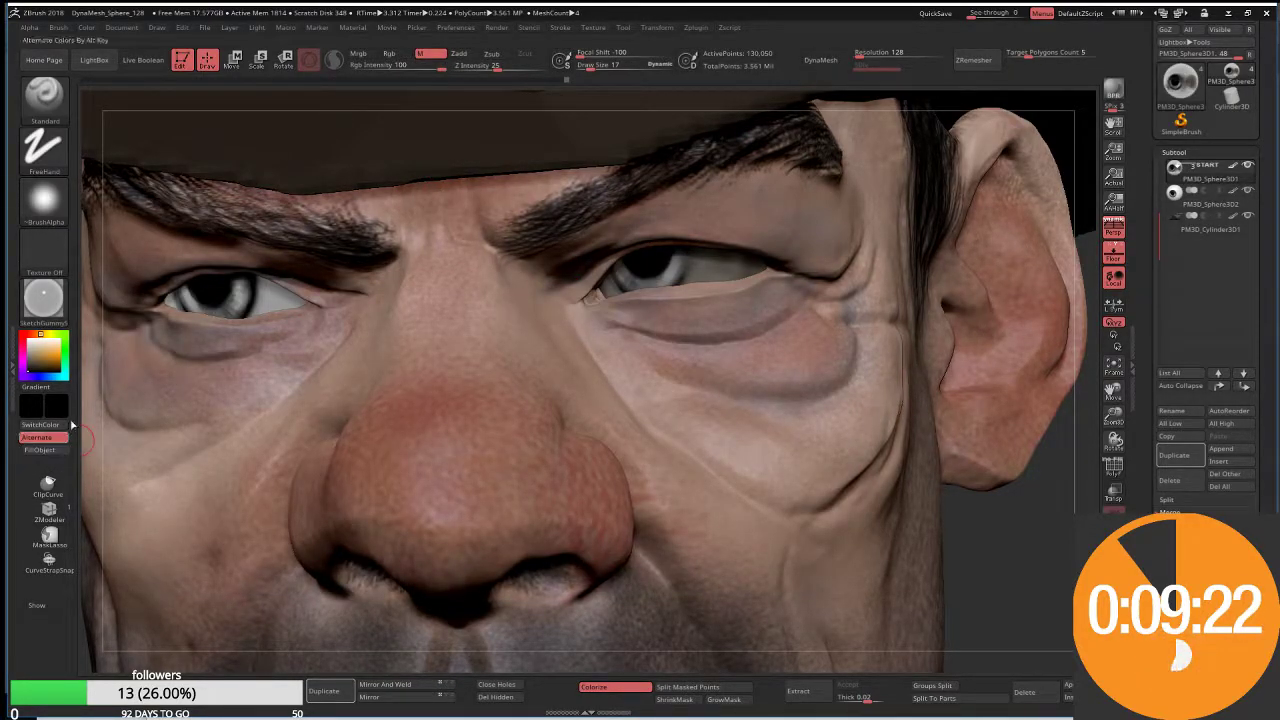
Step: Switch back to Rgb painting and lightly smooth a tiny spot by the eye at size 1
left_click(390, 53)
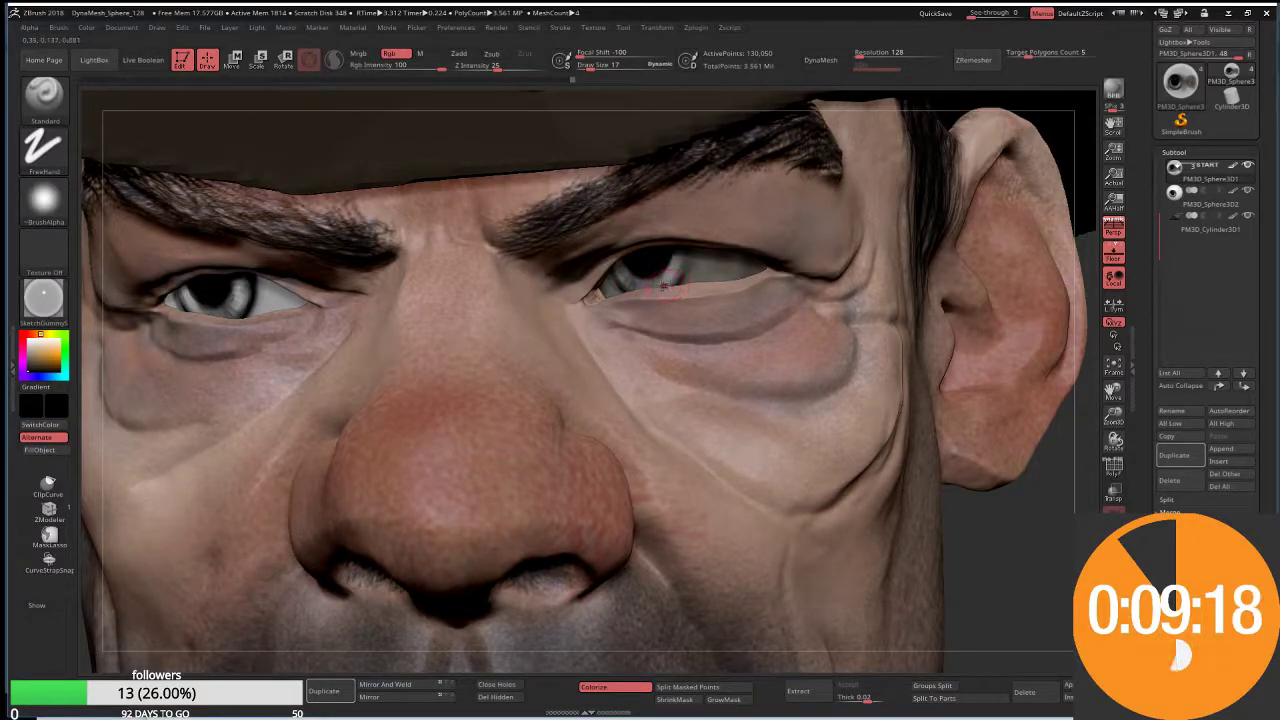
type("s9")
key("Return")
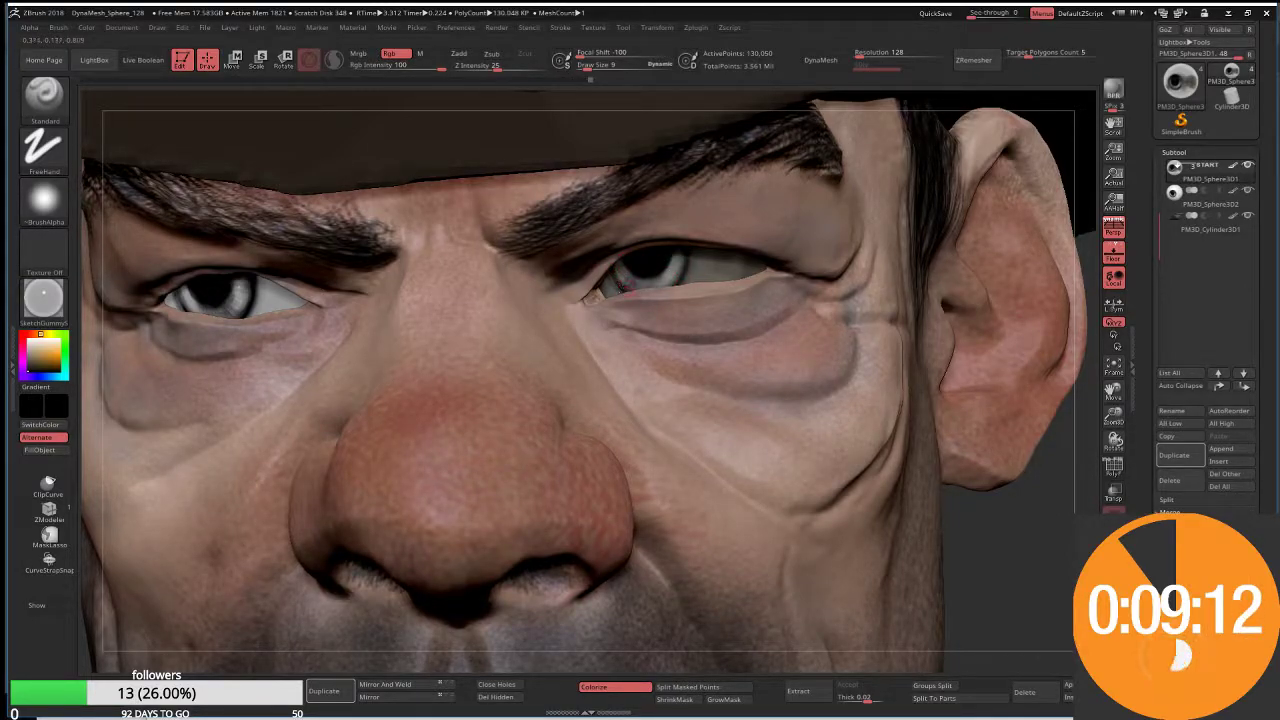
type("s")
type("1")
key("Return")
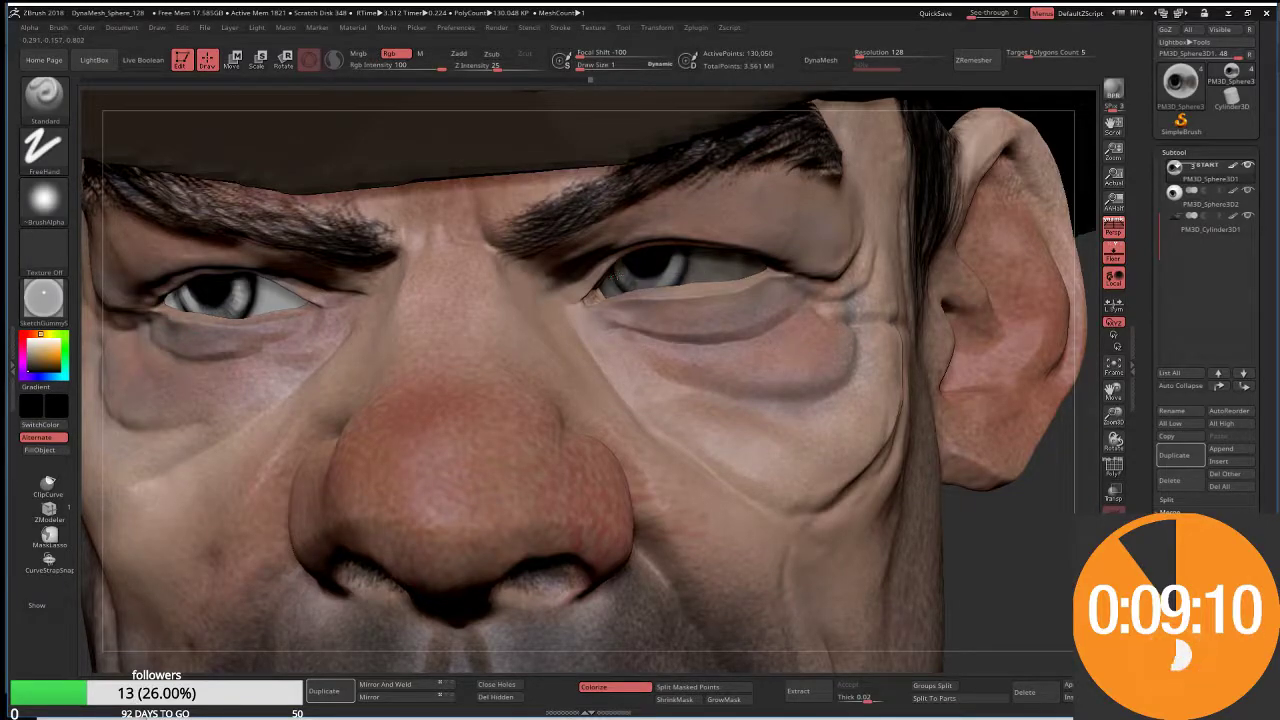
left_click_drag(613, 276, 627, 268, "shift")
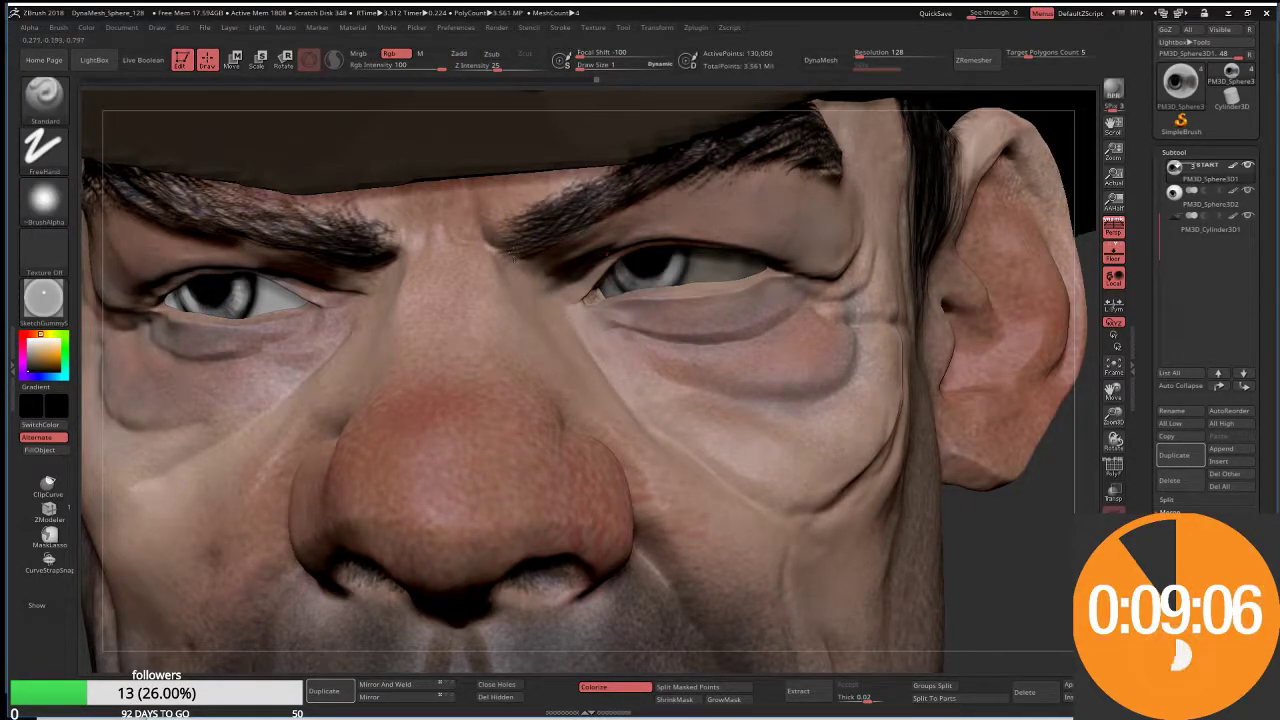
Step: Paint a dark mark on the eye lid at size 17, then shrink the brush to 4
type("s")
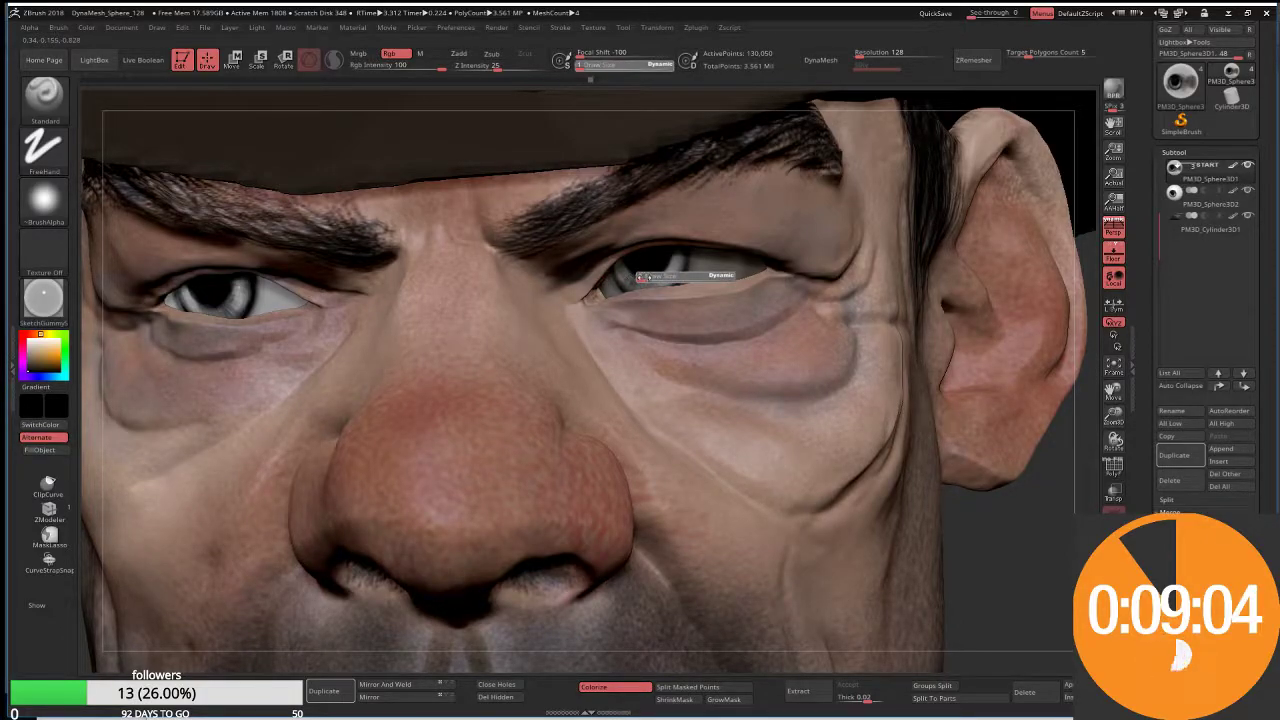
type("7")
key("Return")
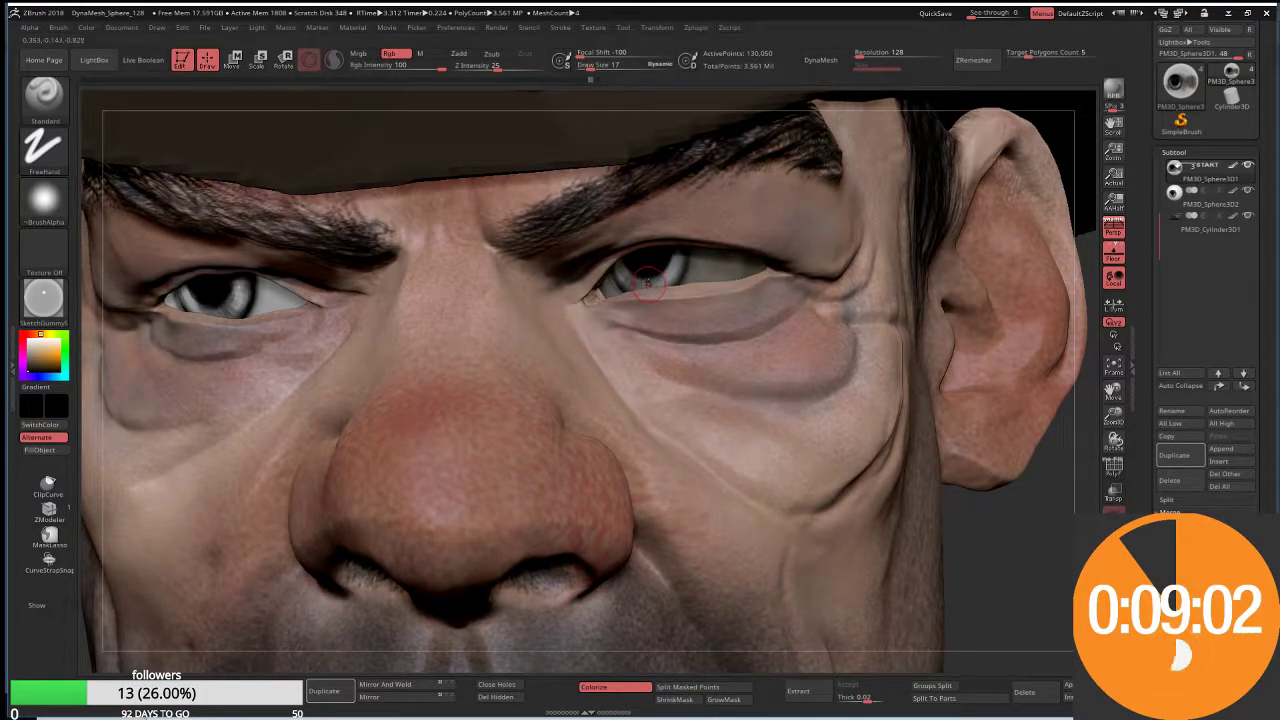
left_click_drag(648, 284, 628, 272)
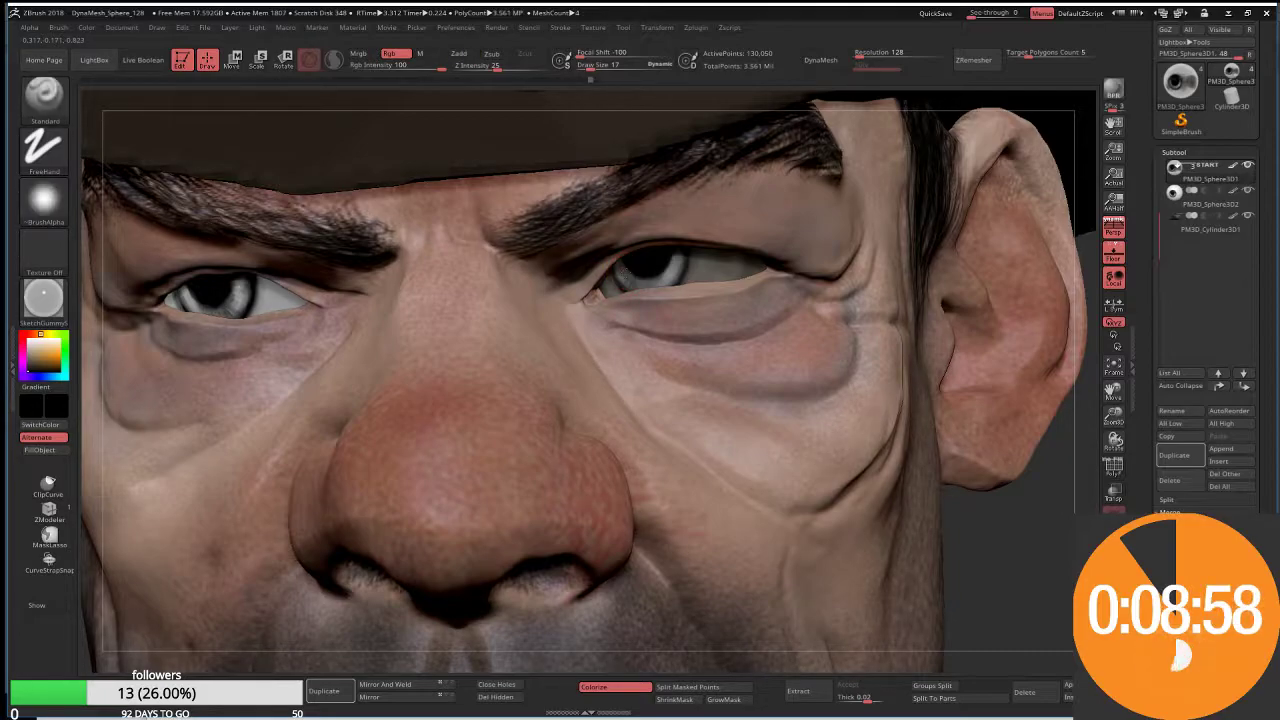
key("bracketleft")
key("bracketleft")
key("bracketleft")
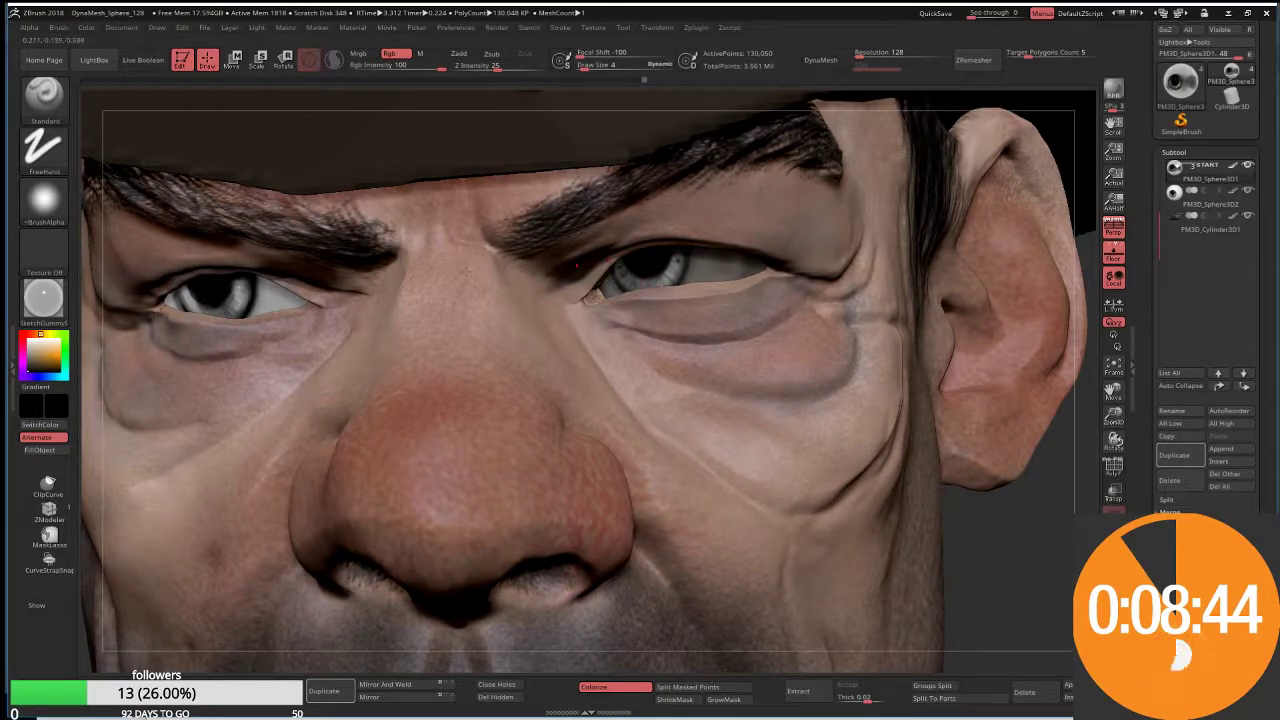
Step: Choose a cyan and deepen it to a dark blue paint colour (RGB 0, 133, 255)
left_click(53, 372)
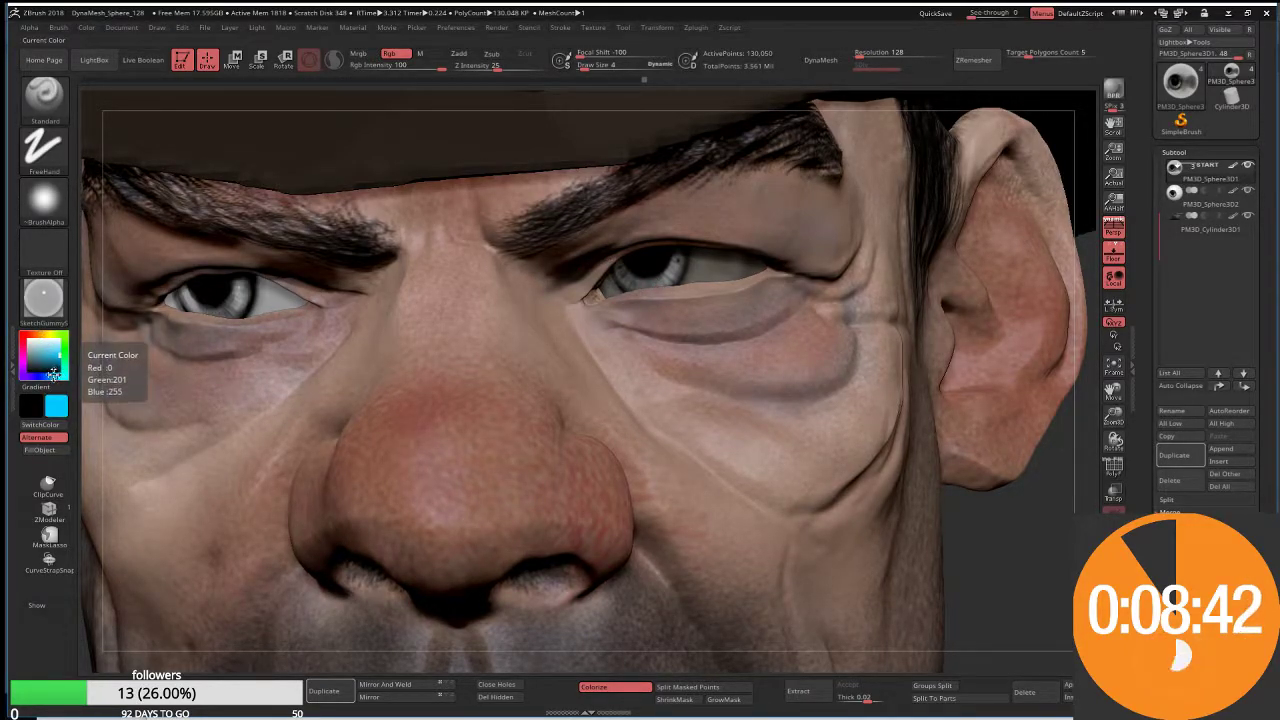
left_click(50, 374)
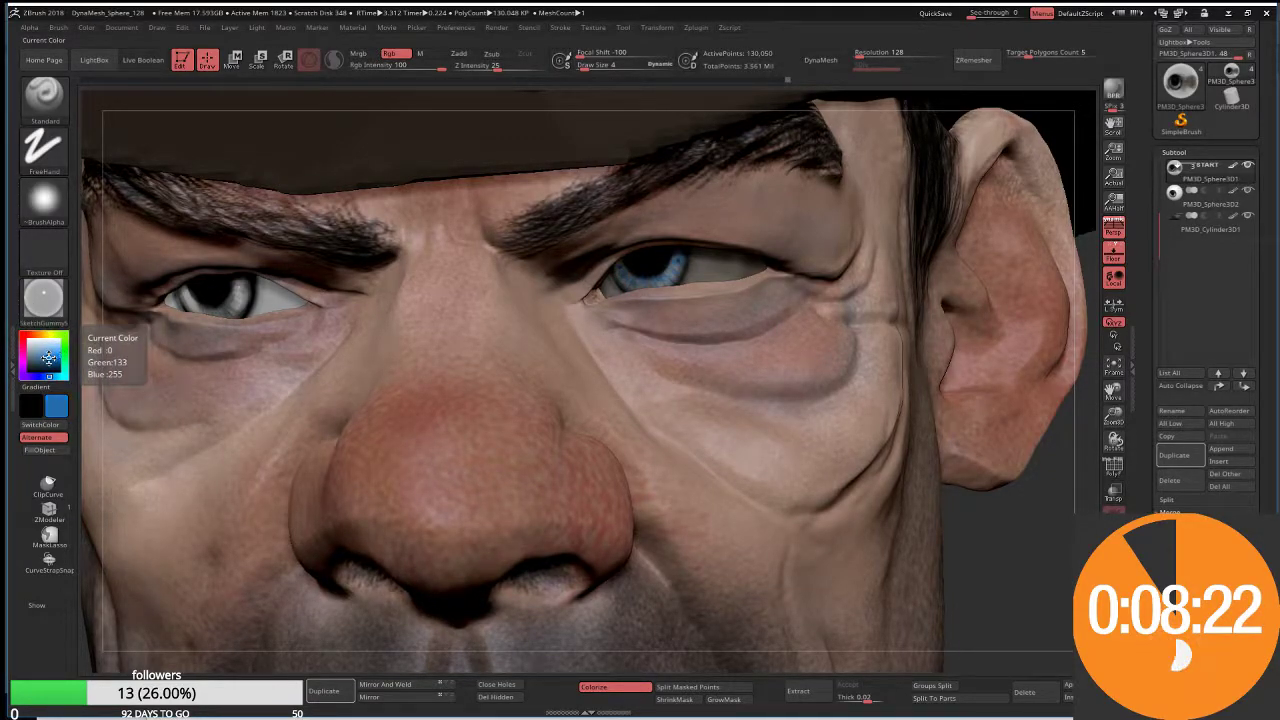
left_click_drag(48, 358, 44, 364)
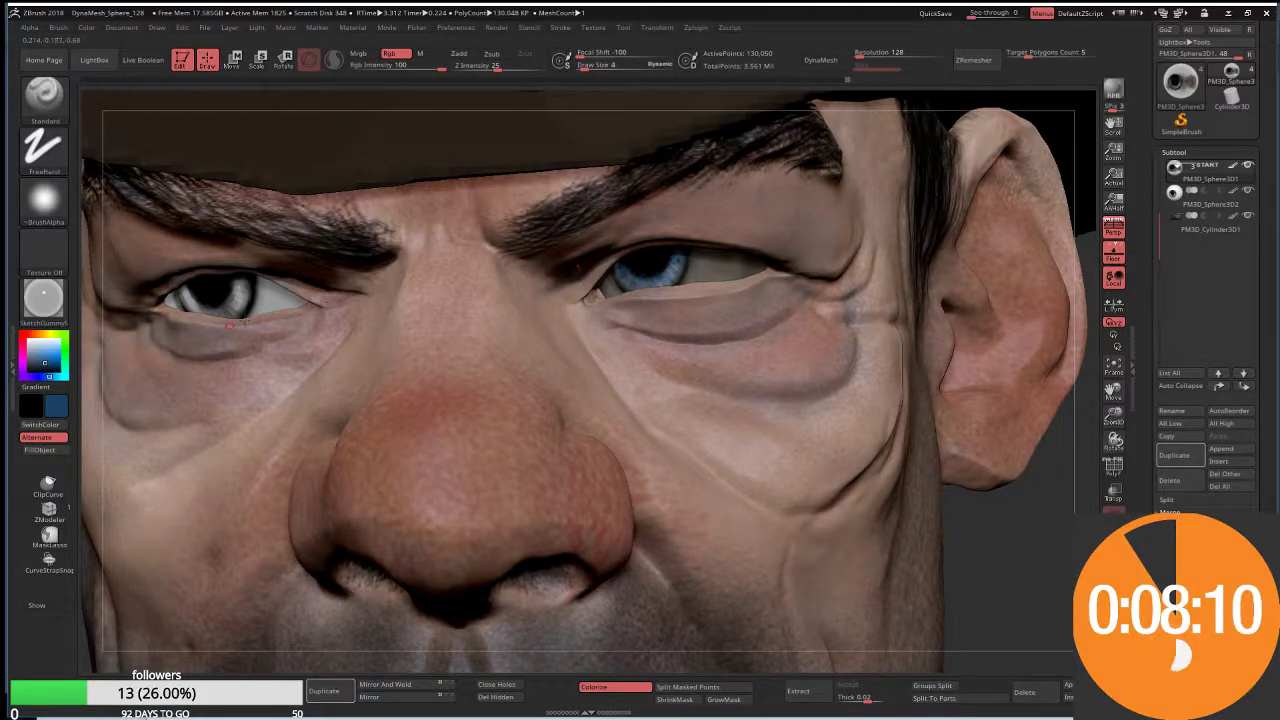
Step: Zoom in on the right eye, set brush size 5, sample the iris blue, then zoom back out
key("f")
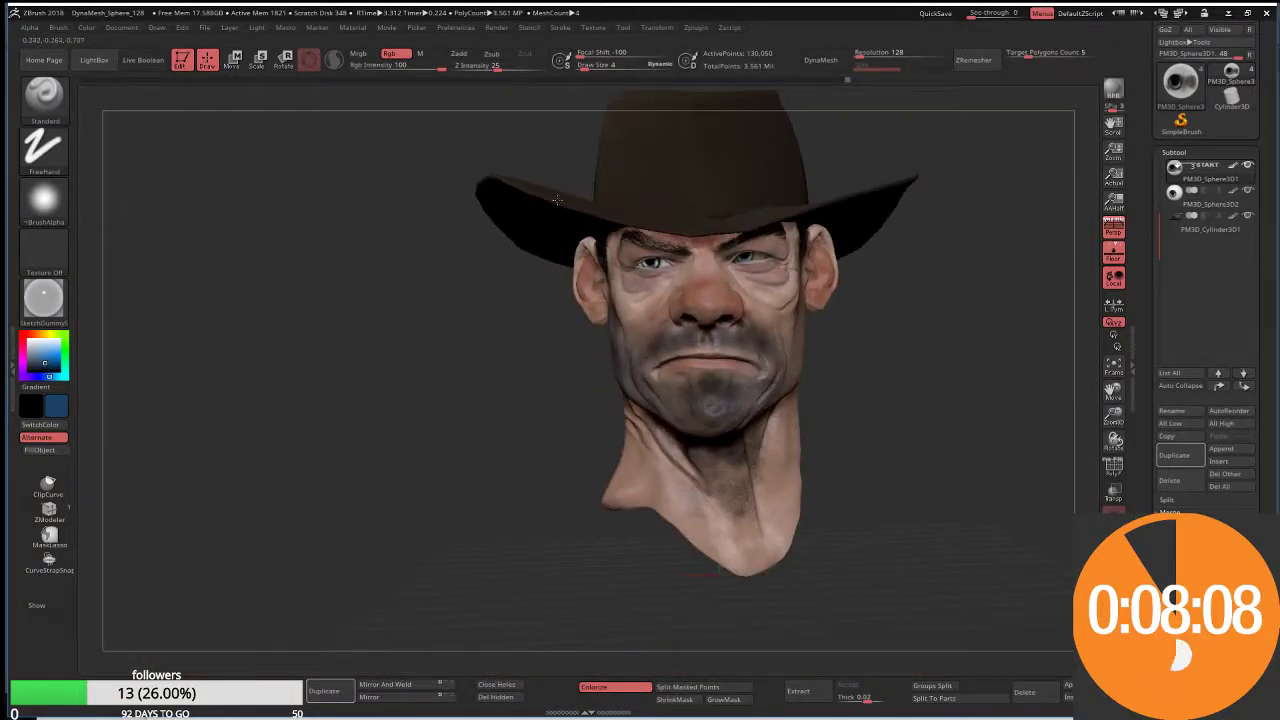
right_click_drag(557, 200, 490, 247, "alt")
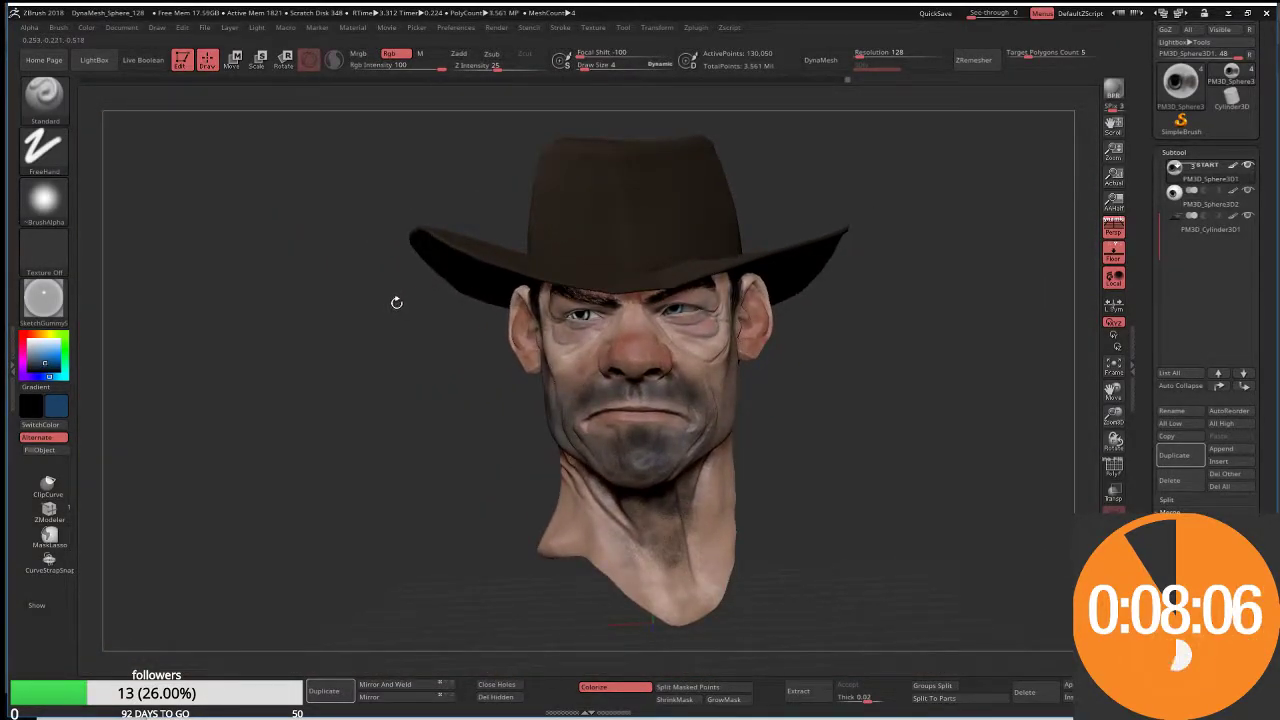
right_click_drag(396, 302, 523, 341, "alt")
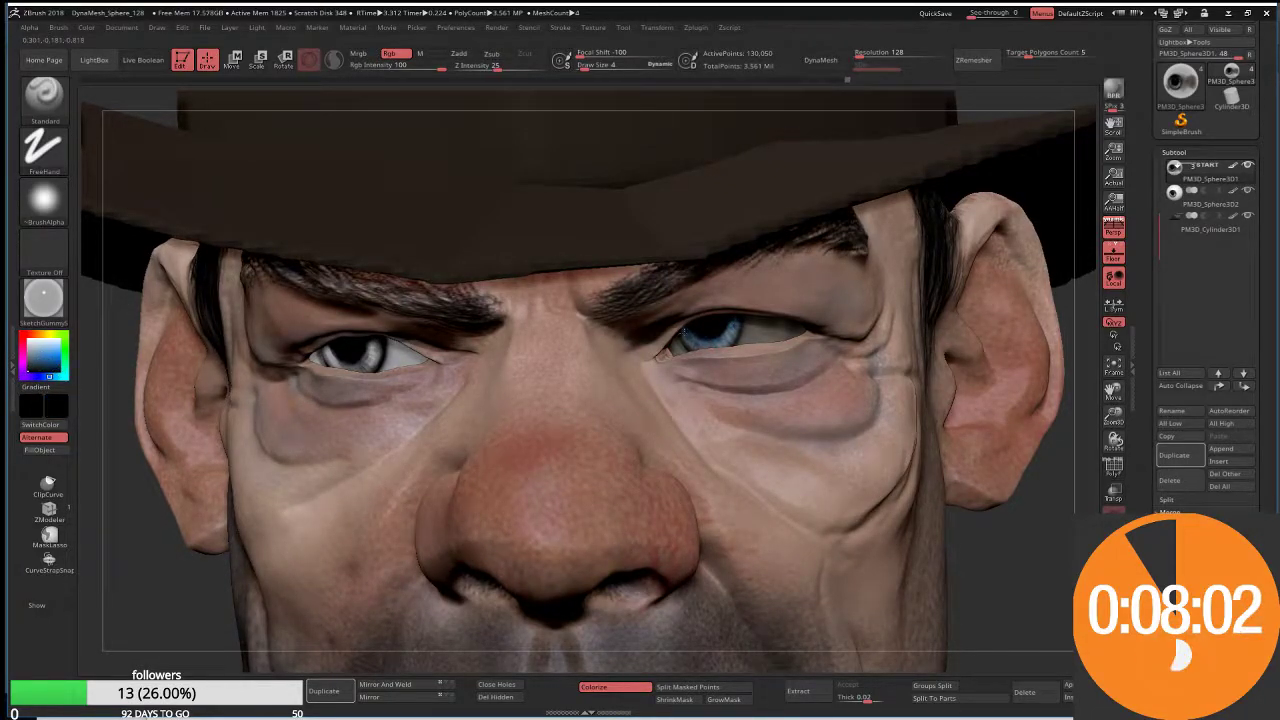
right_click_drag(684, 330, 716, 342, "alt")
key("s")
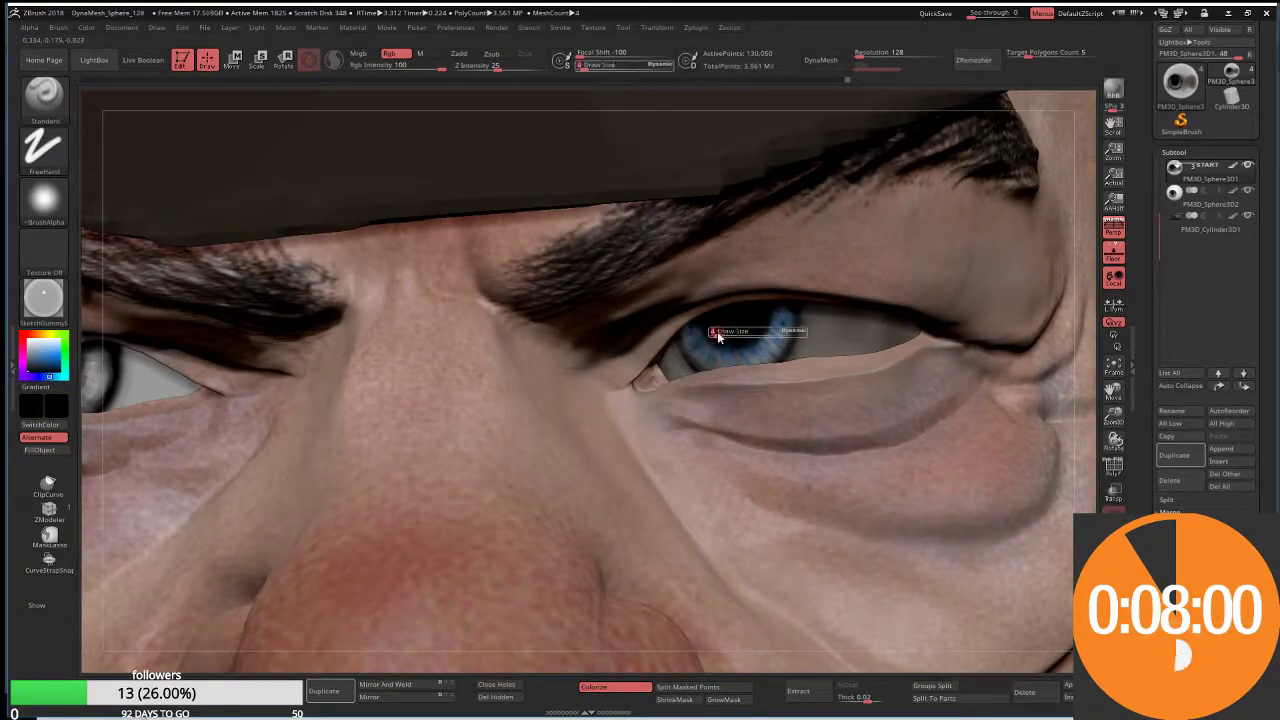
left_click(717, 338)
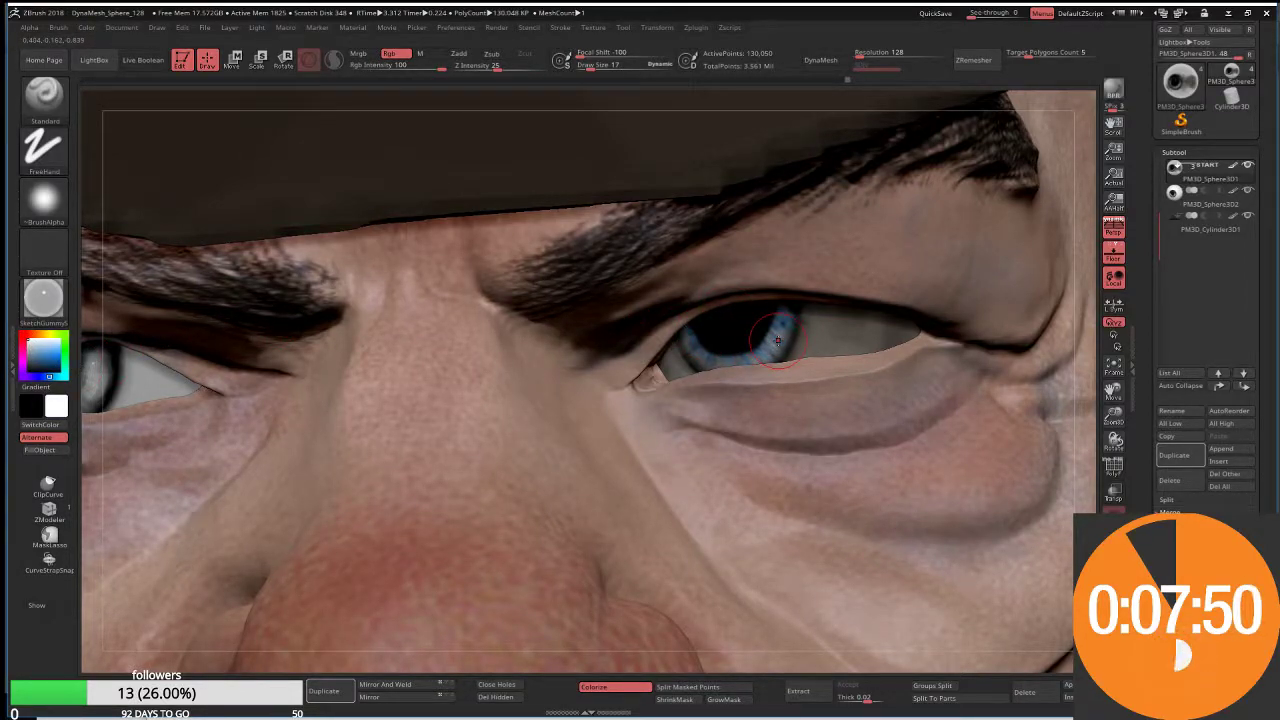
key("s")
left_click_drag(778, 341, 773, 341)
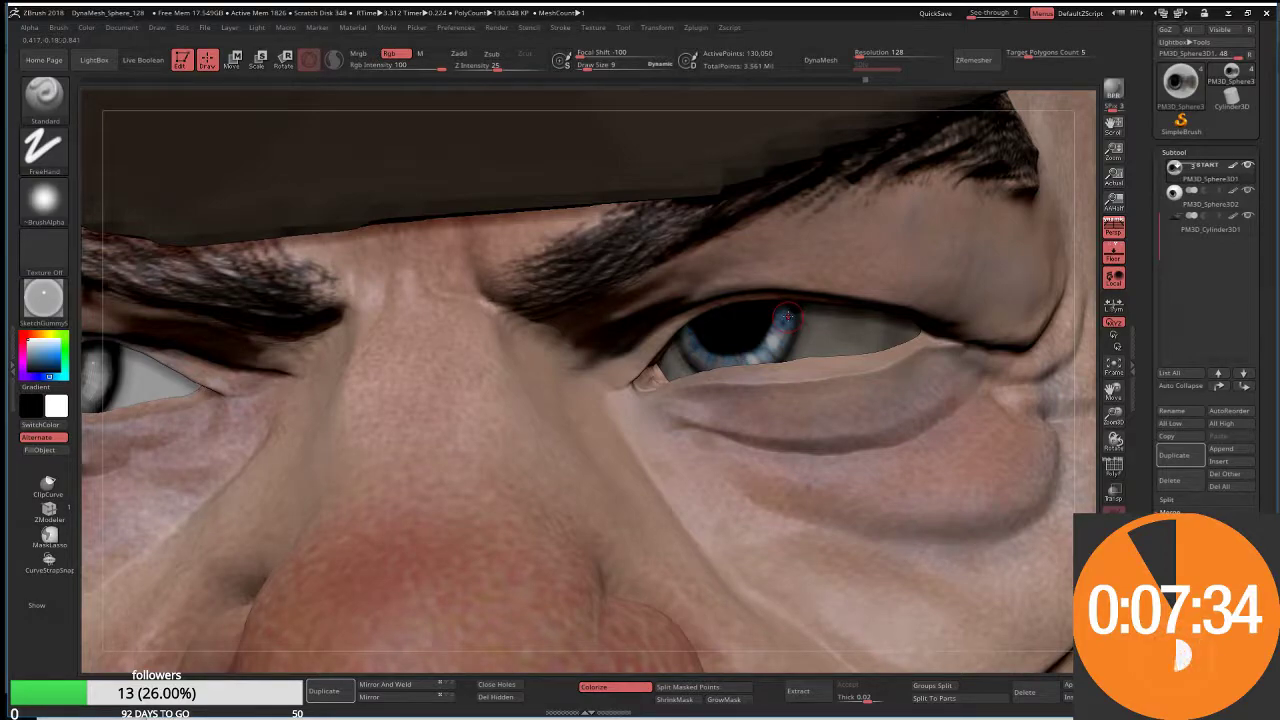
key("c")
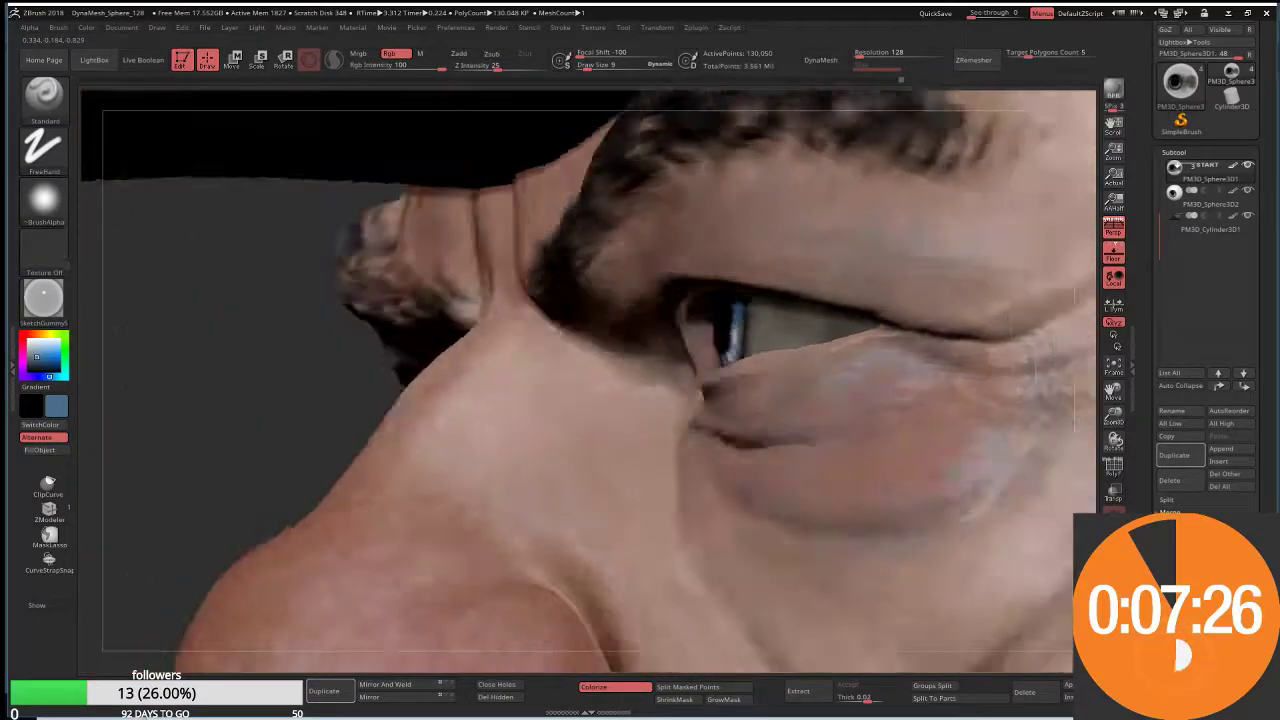
right_click_drag(712, 345, 684, 323)
right_click_drag(652, 383, 294, 249, "ctrl")
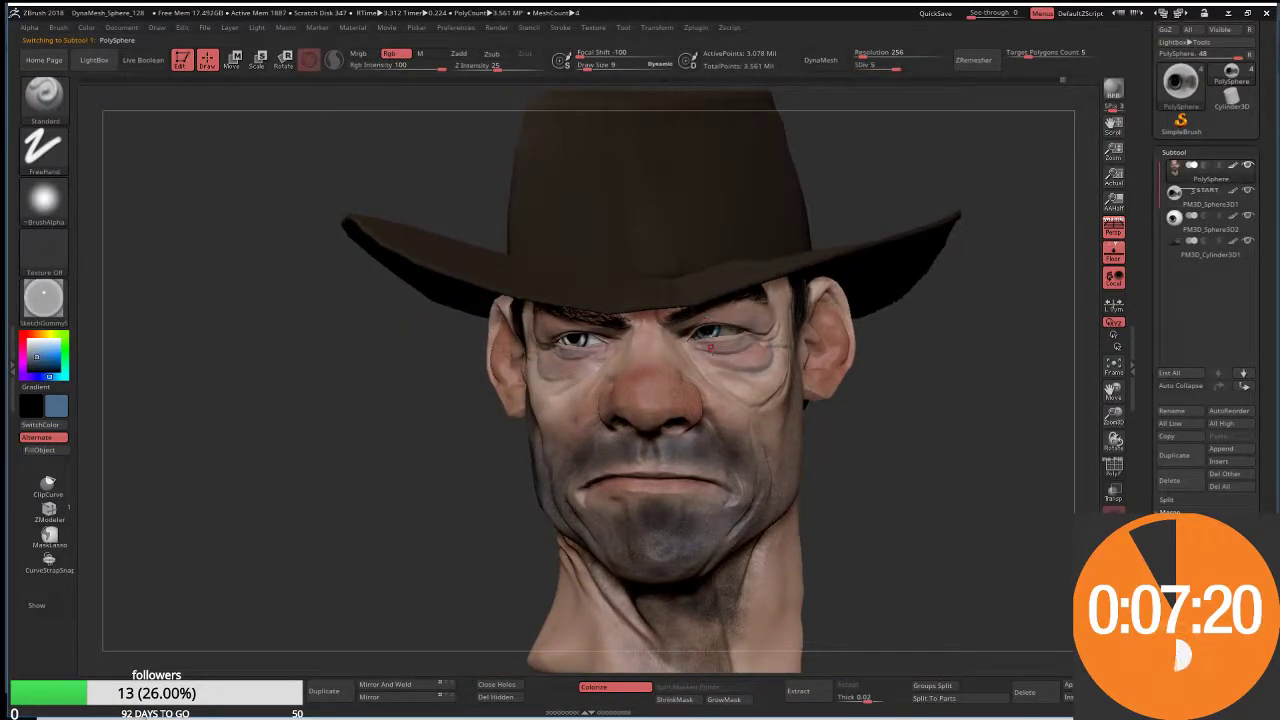
Step: Touch up the right iris at size 33, then darken it with a sampled dark colour on PM3D_Sphere3D1
mouse_move(711, 346)
right_mouse_down("ctrl")
mouse_move(789, 346)
mouse_move(700, 400)
right_mouse_up("ctrl")
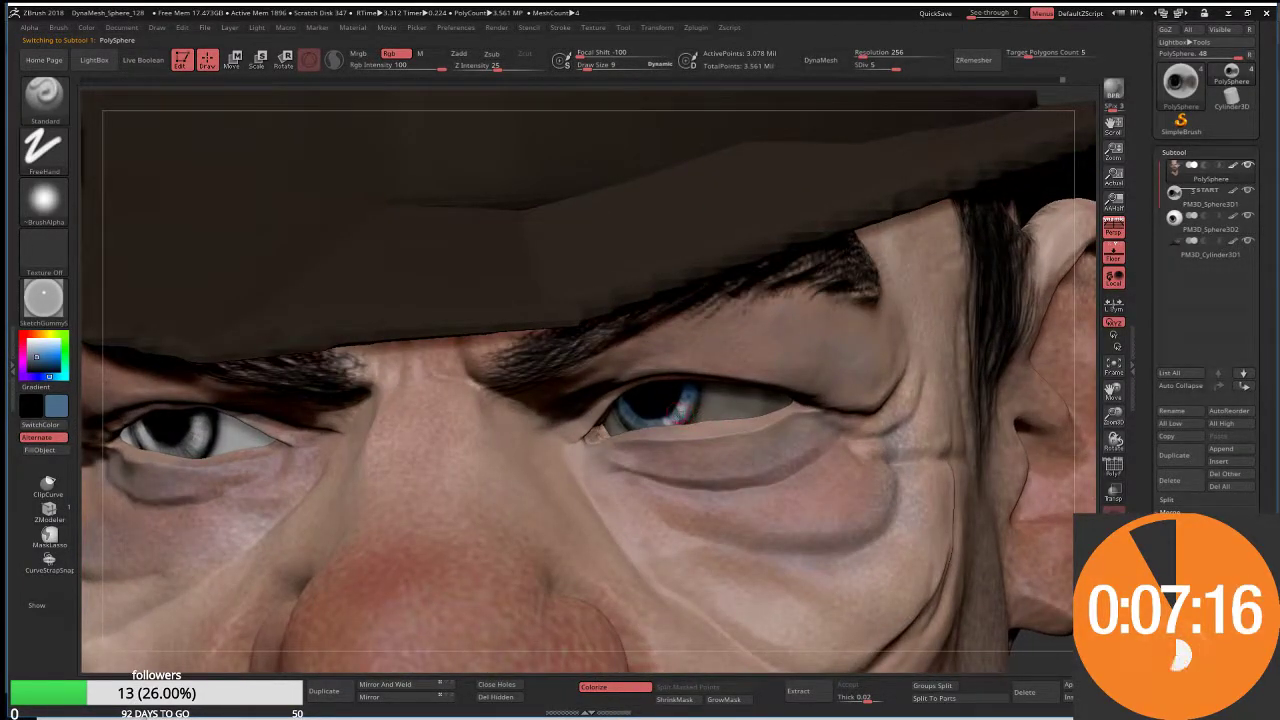
key("s")
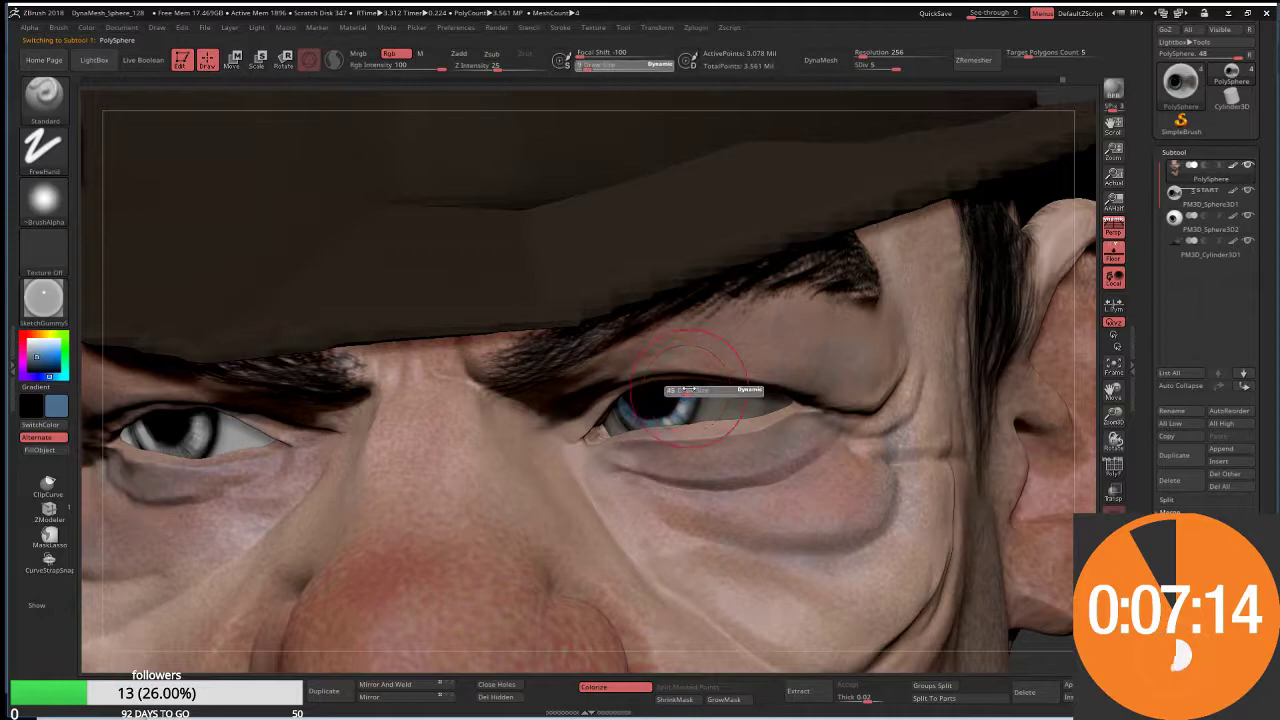
left_click_drag(665, 397, 679, 413)
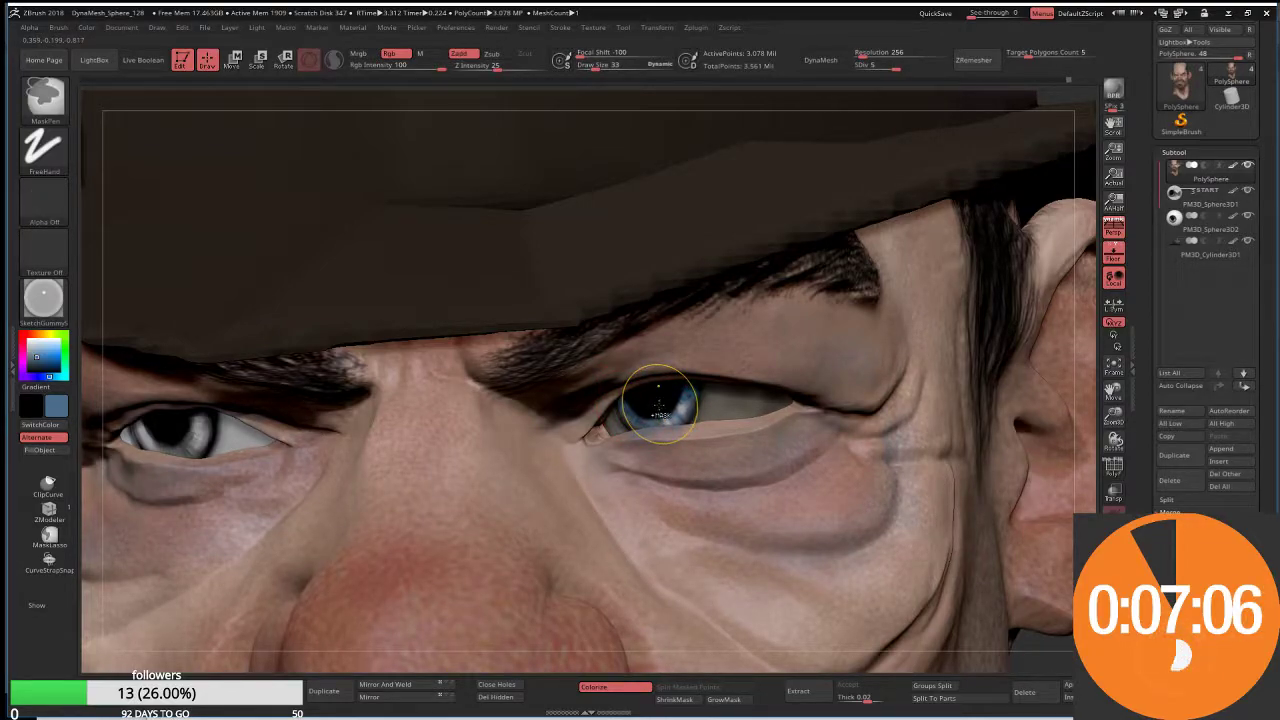
left_click_drag(658, 410, 660, 402)
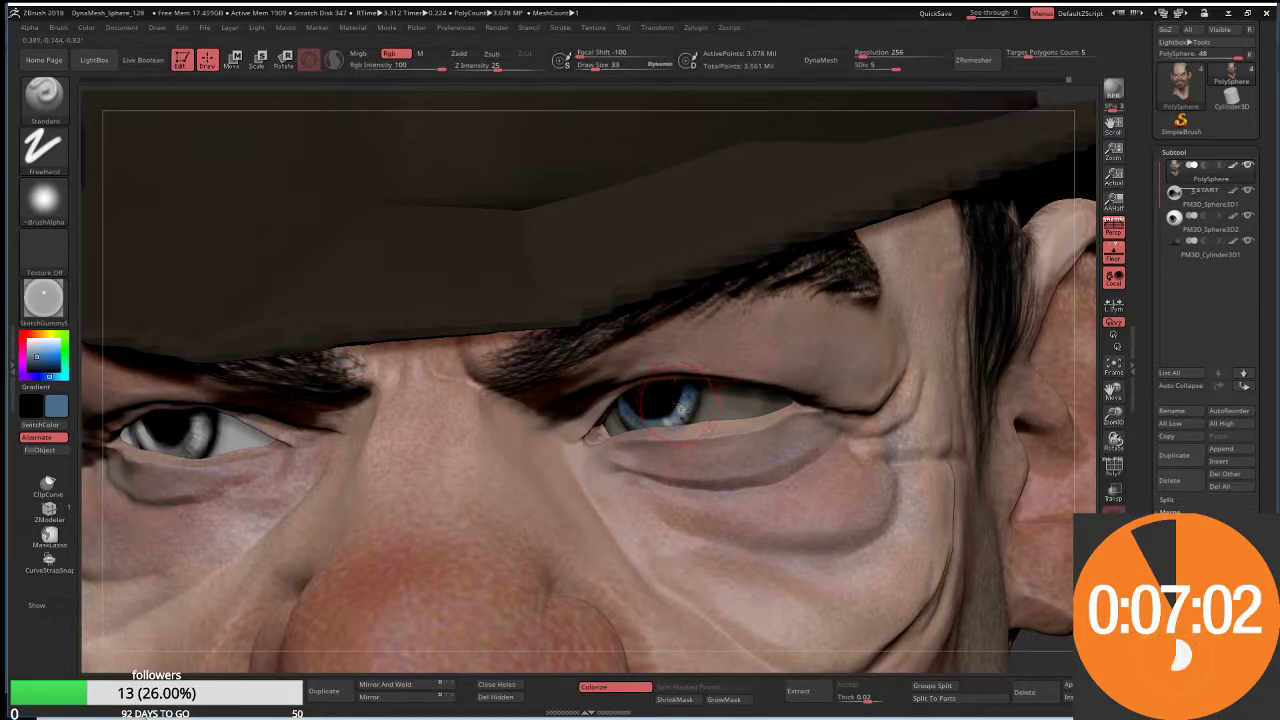
left_click(1182, 199)
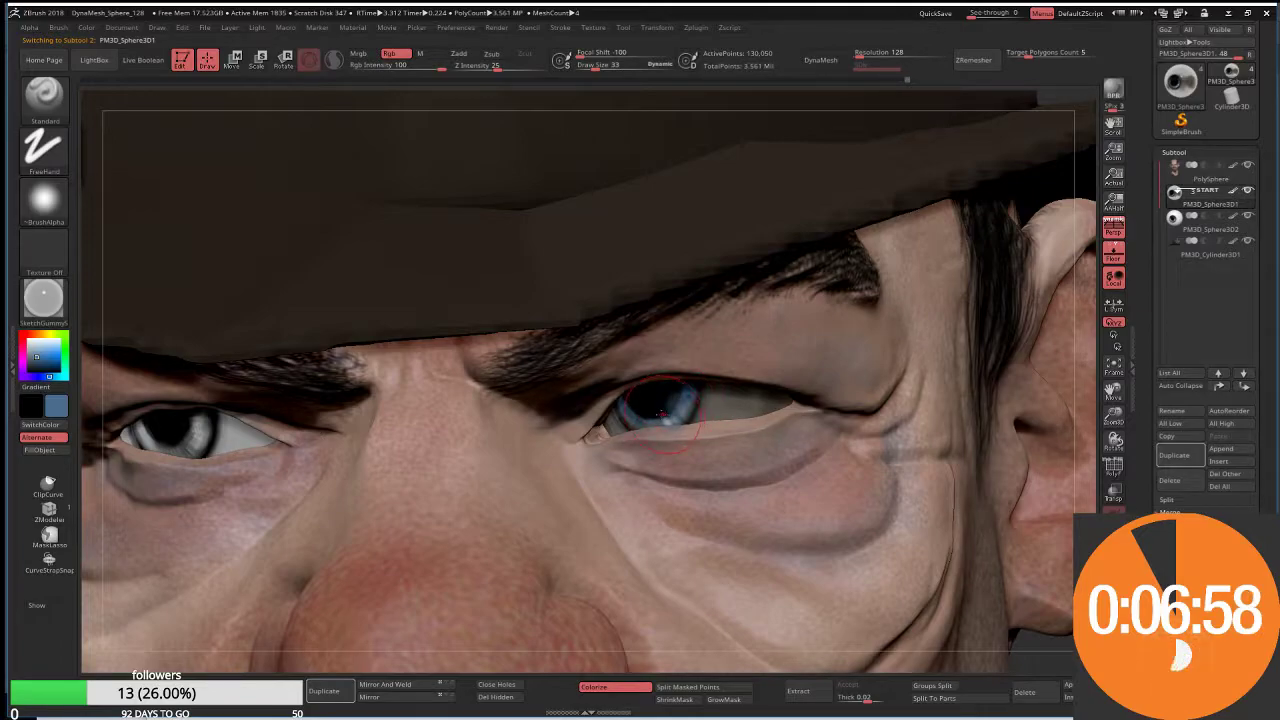
key("c")
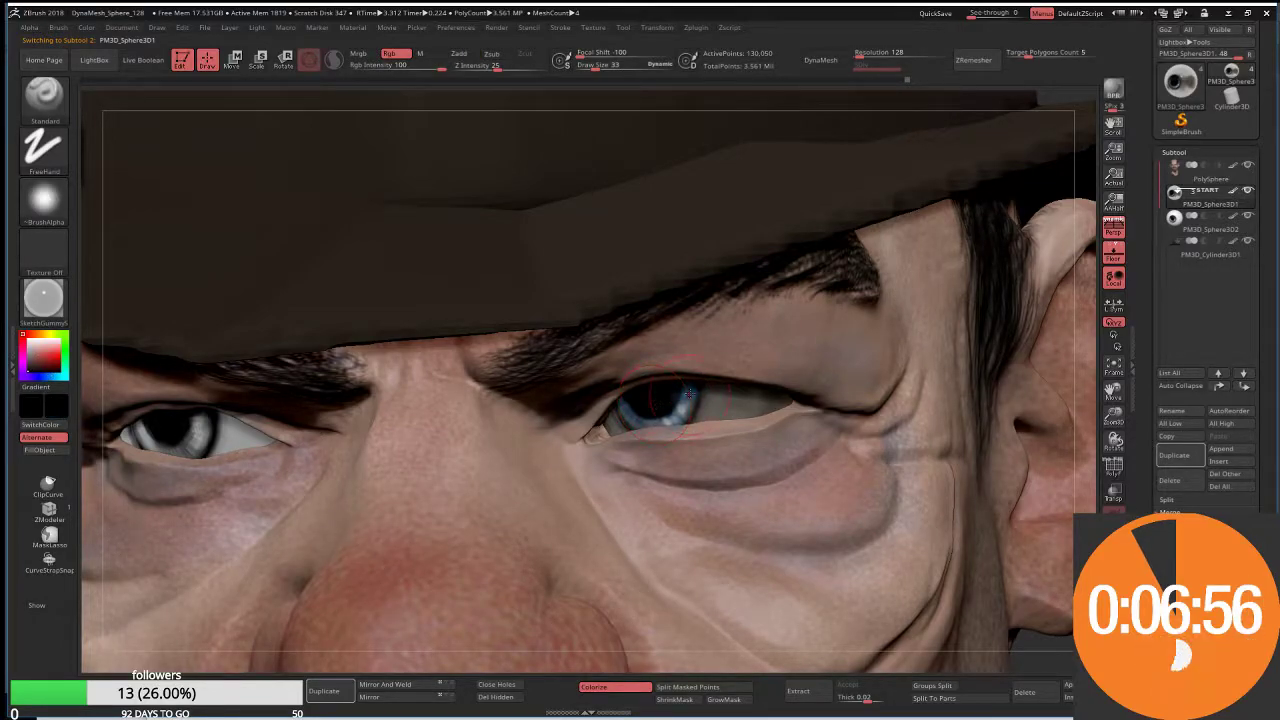
left_click_drag(688, 393, 628, 408)
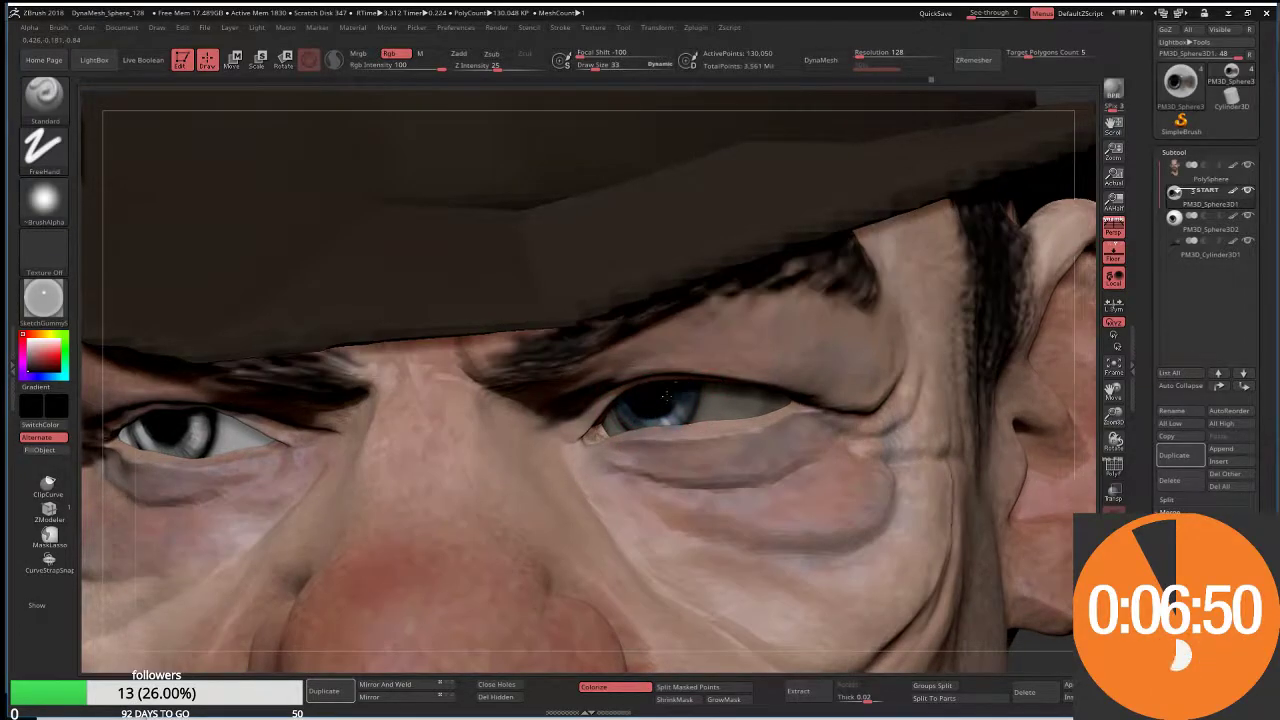
right_click_drag(679, 405, 591, 404, "ctrl")
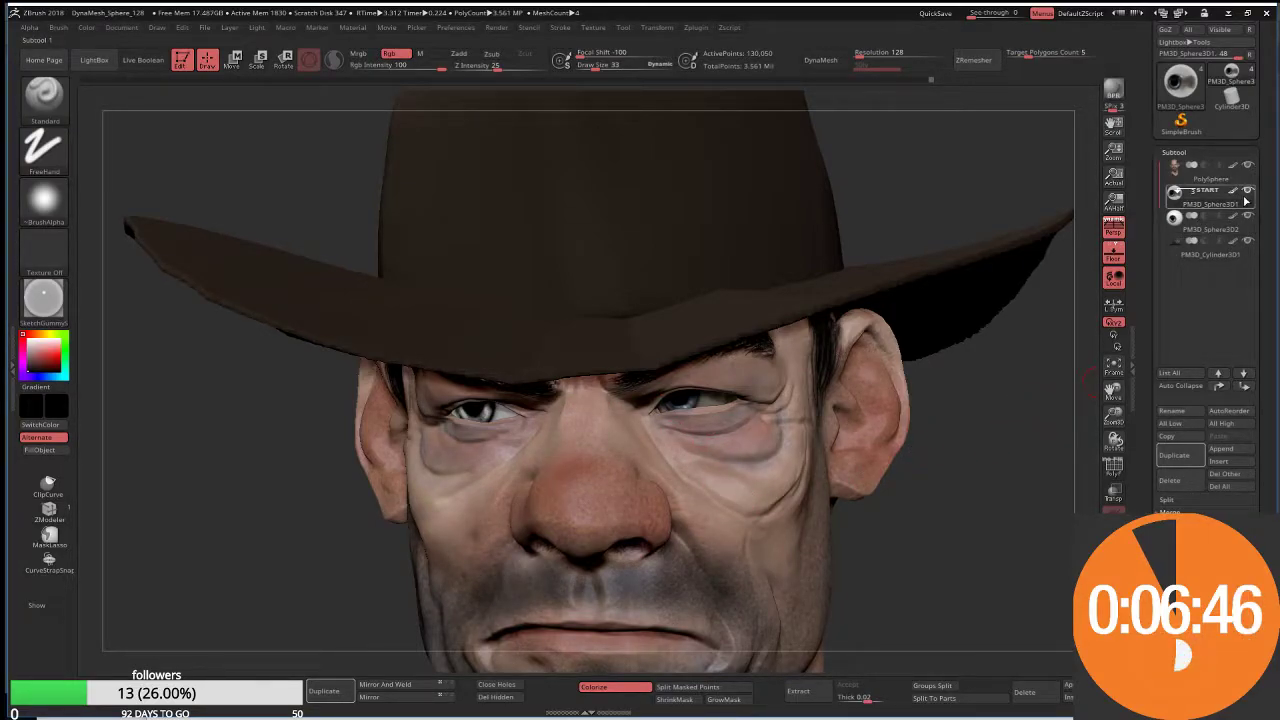
Step: Delete the PM3D_Sphere3D2 eyeball subtool
mouse_move(1176, 192)
left_click(1173, 219)
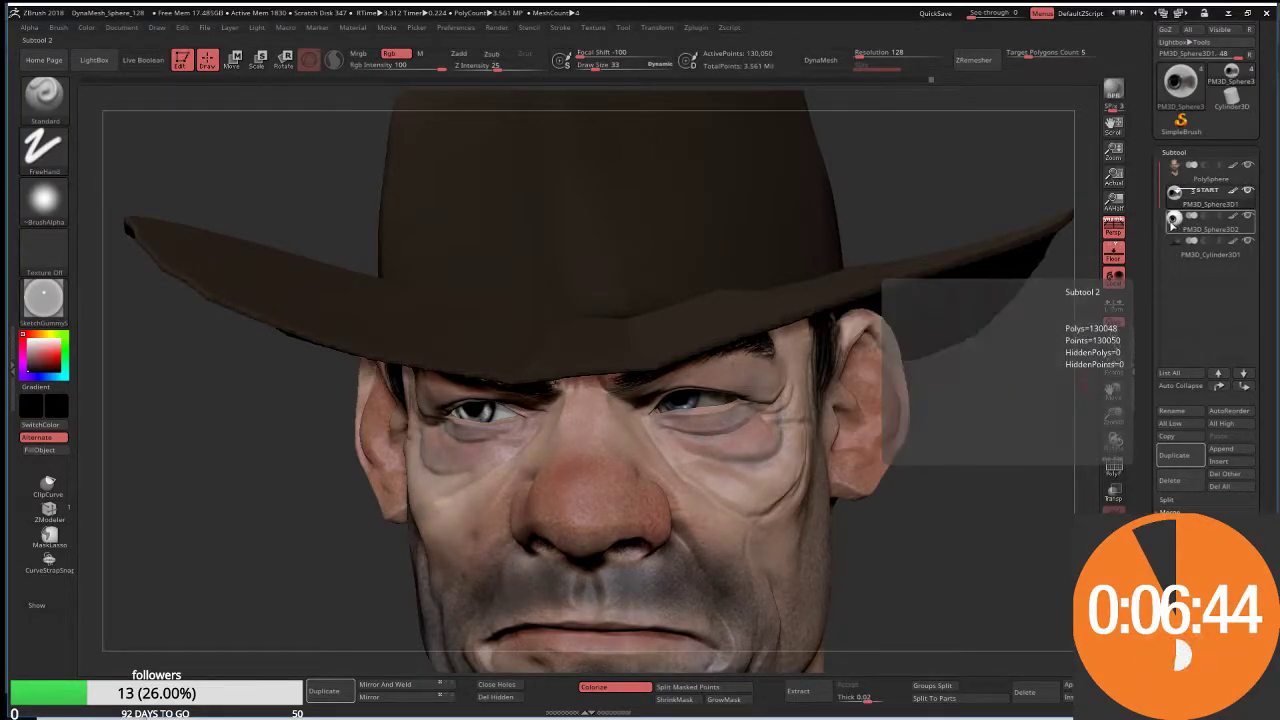
left_click(1174, 483)
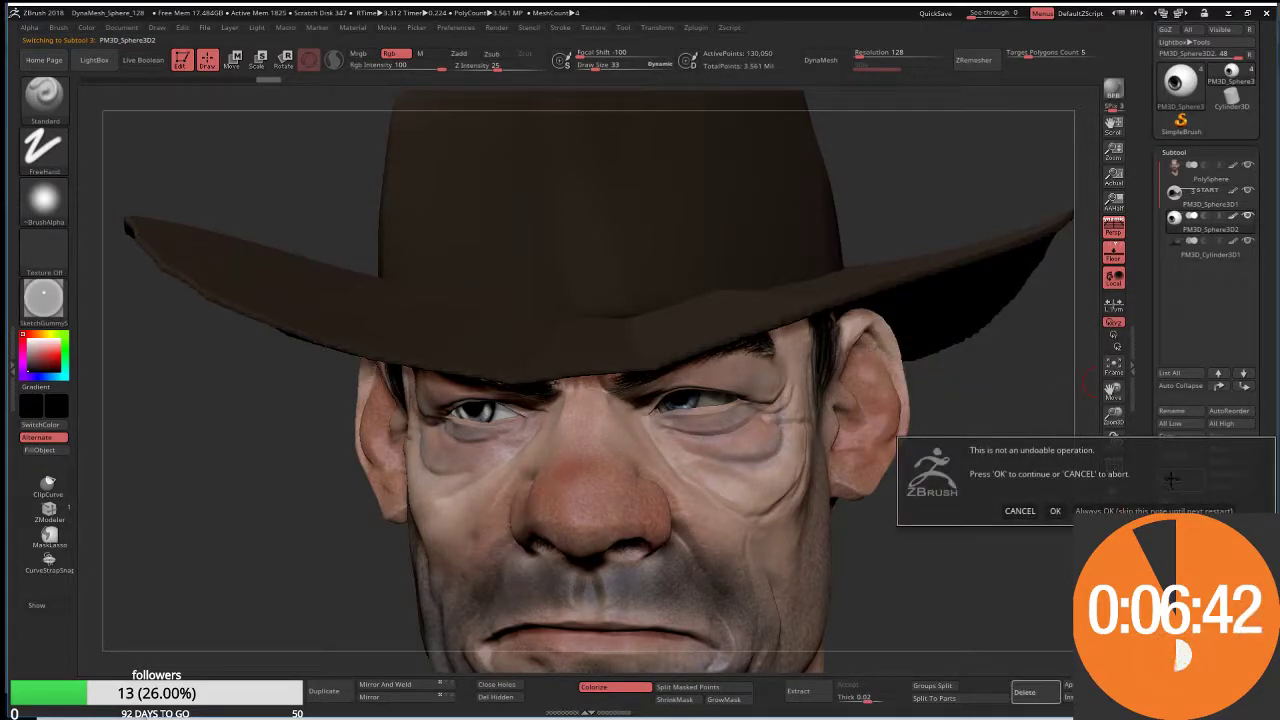
left_click(1068, 507)
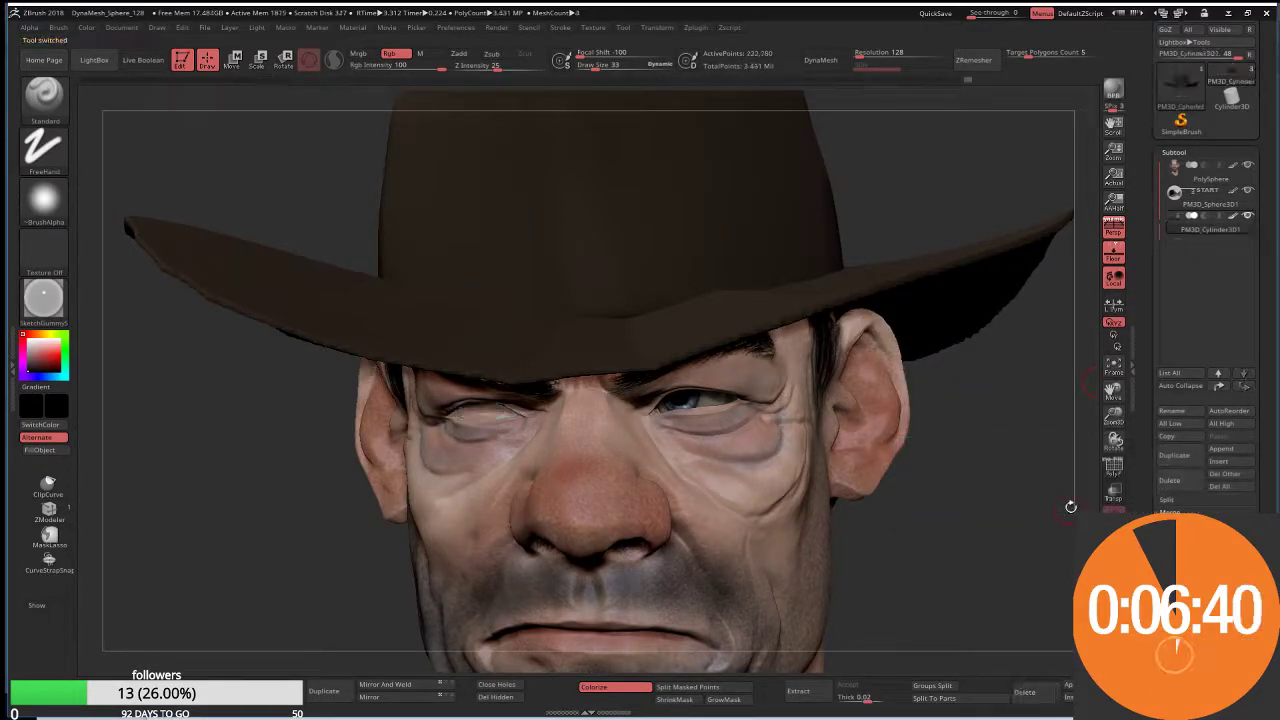
Step: Remove the stray hat duplicate and duplicate PM3D_Sphere3D1 as the new second eyeball
left_click(1178, 459)
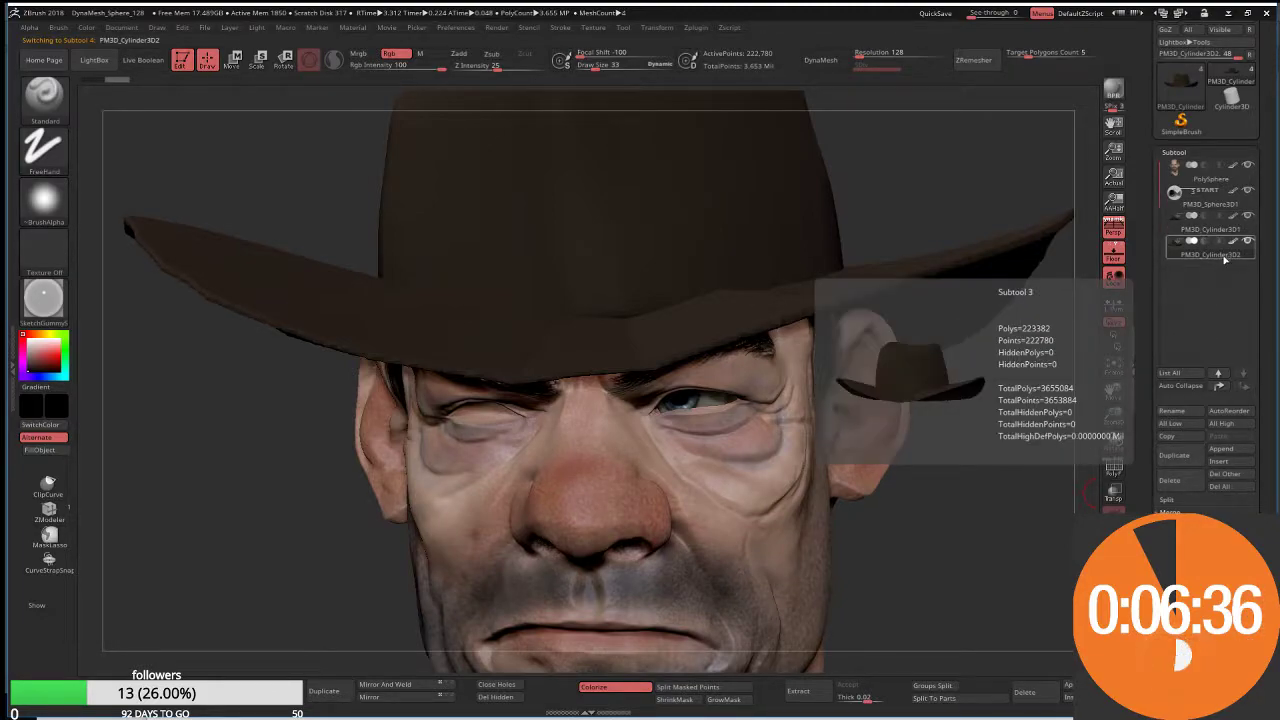
left_click(1172, 482)
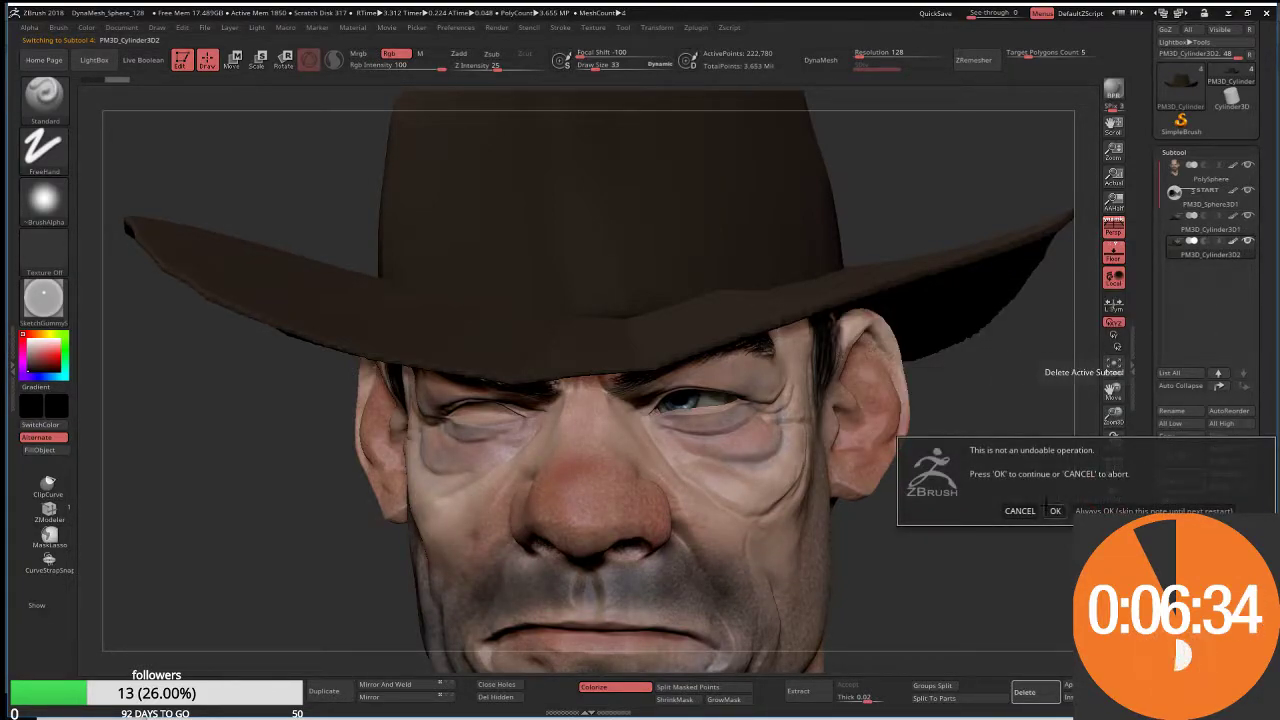
left_click(1055, 511)
left_click(1175, 200)
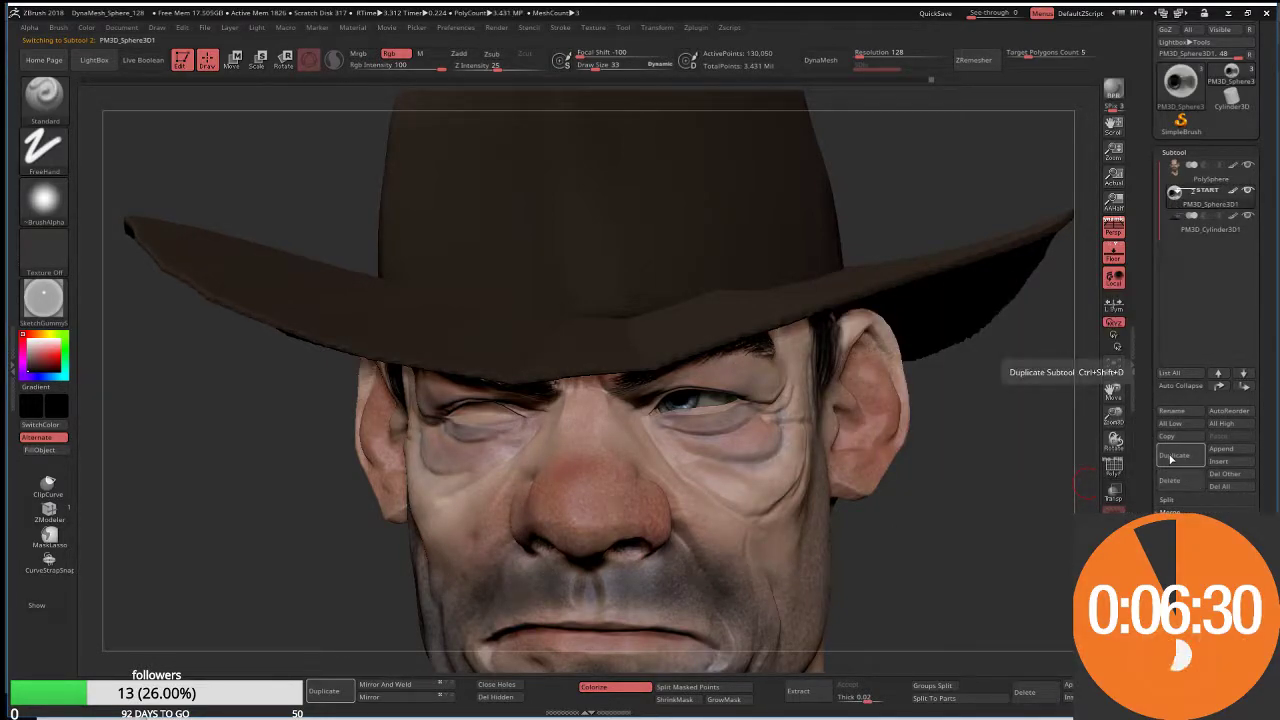
left_click(330, 691)
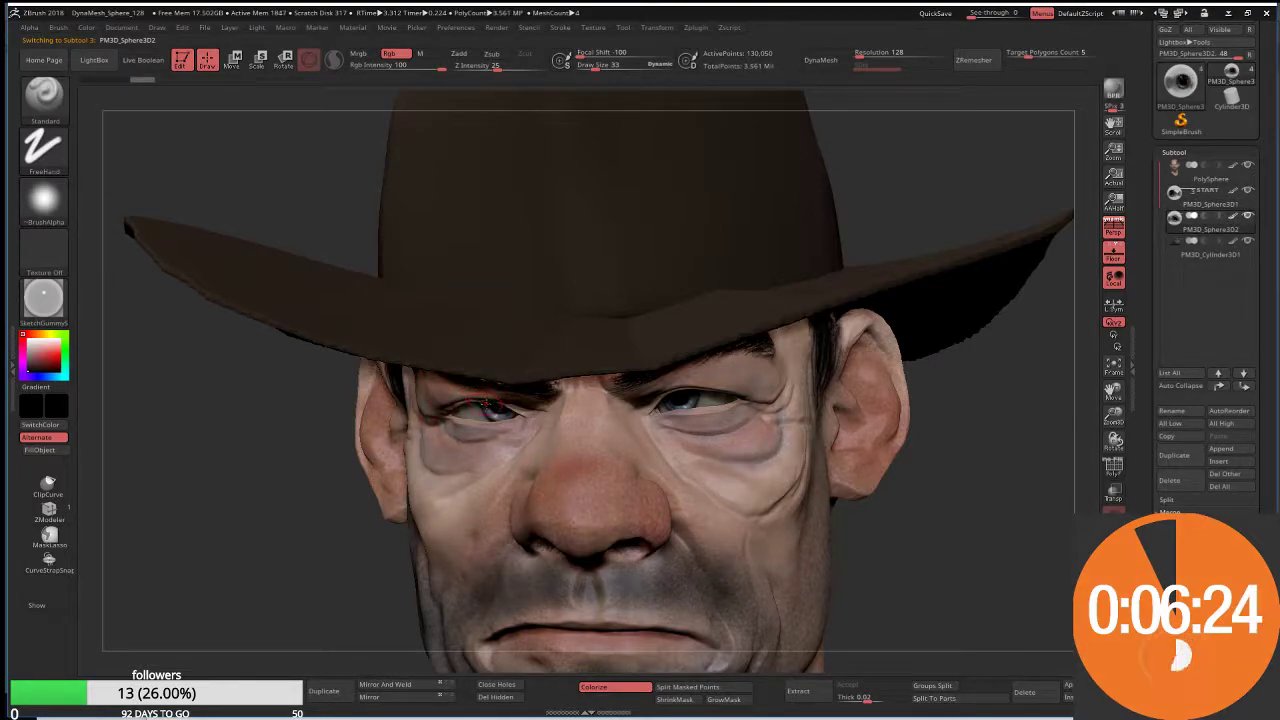
Step: Move and rotate the duplicated eyeball into the left eye socket, then return to Draw mode
key("w")
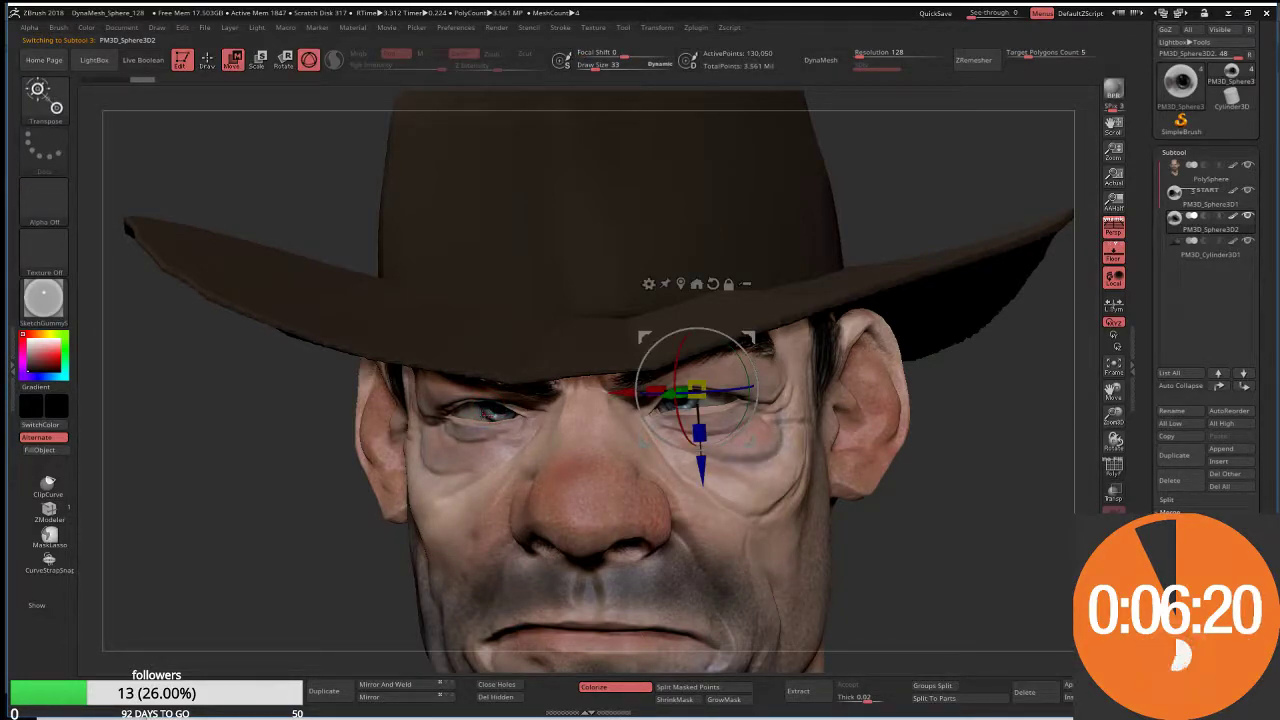
left_click(473, 413, "alt")
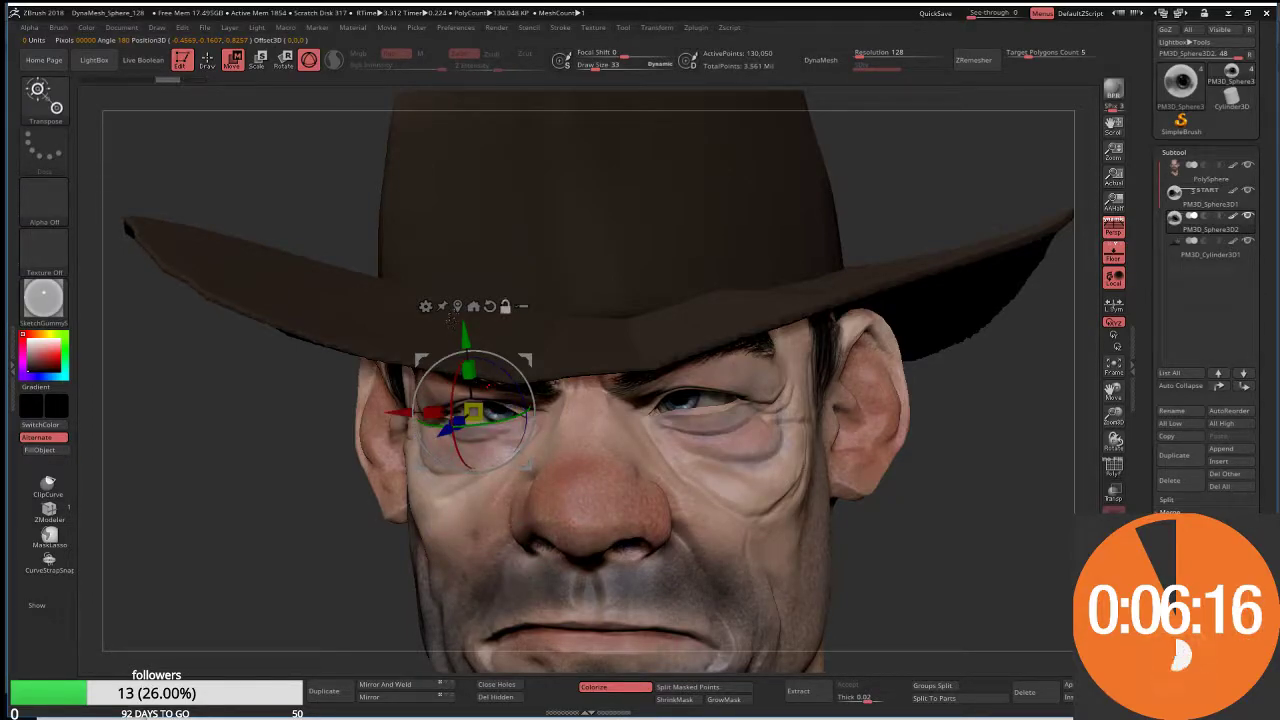
left_click_drag(473, 413, 494, 400)
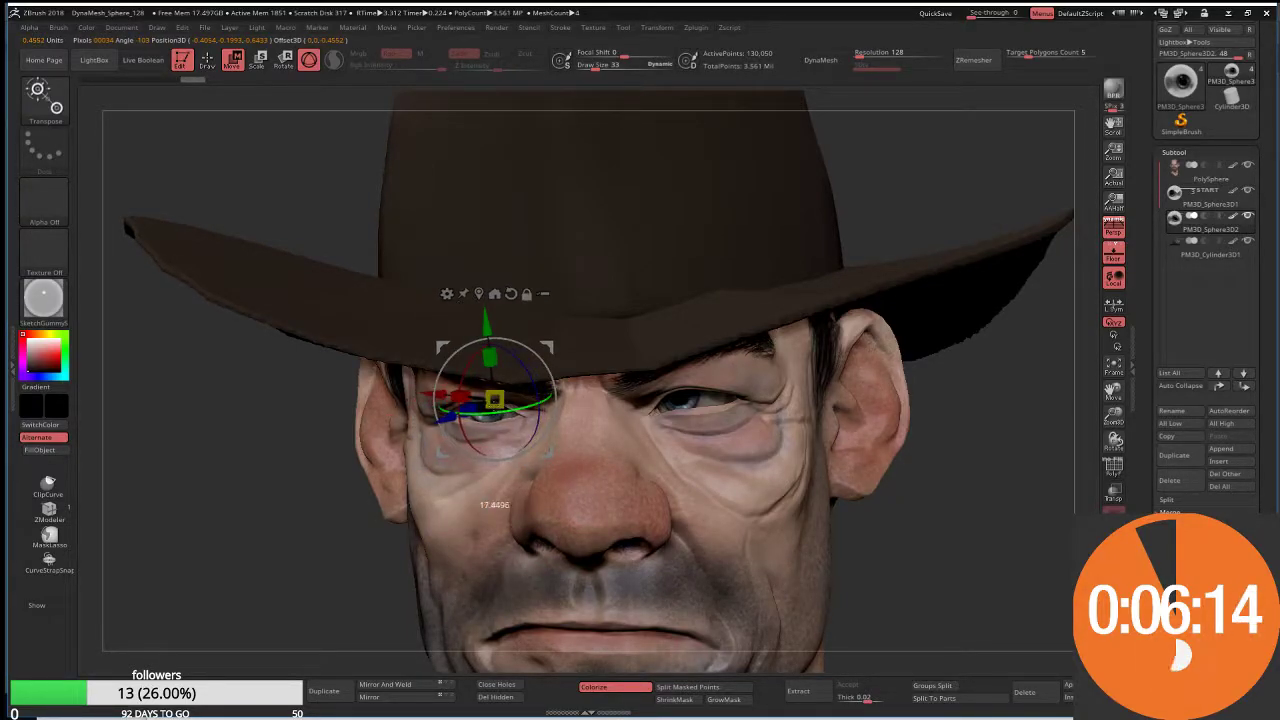
left_click_drag(530, 440, 520, 436)
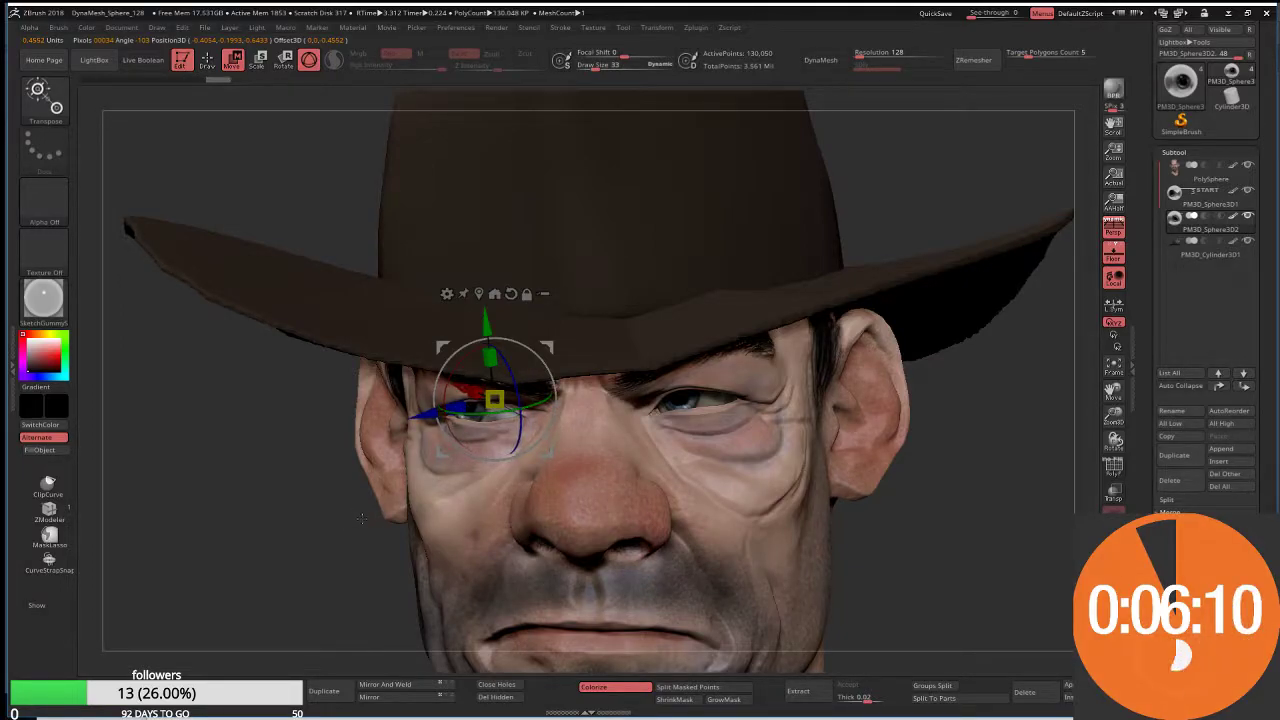
key("q")
mouse_move(357, 517)
left_mouse_down()
mouse_move(330, 478)
mouse_move(357, 463)
mouse_move(335, 470)
mouse_move(340, 480)
mouse_move(361, 440)
left_mouse_up()
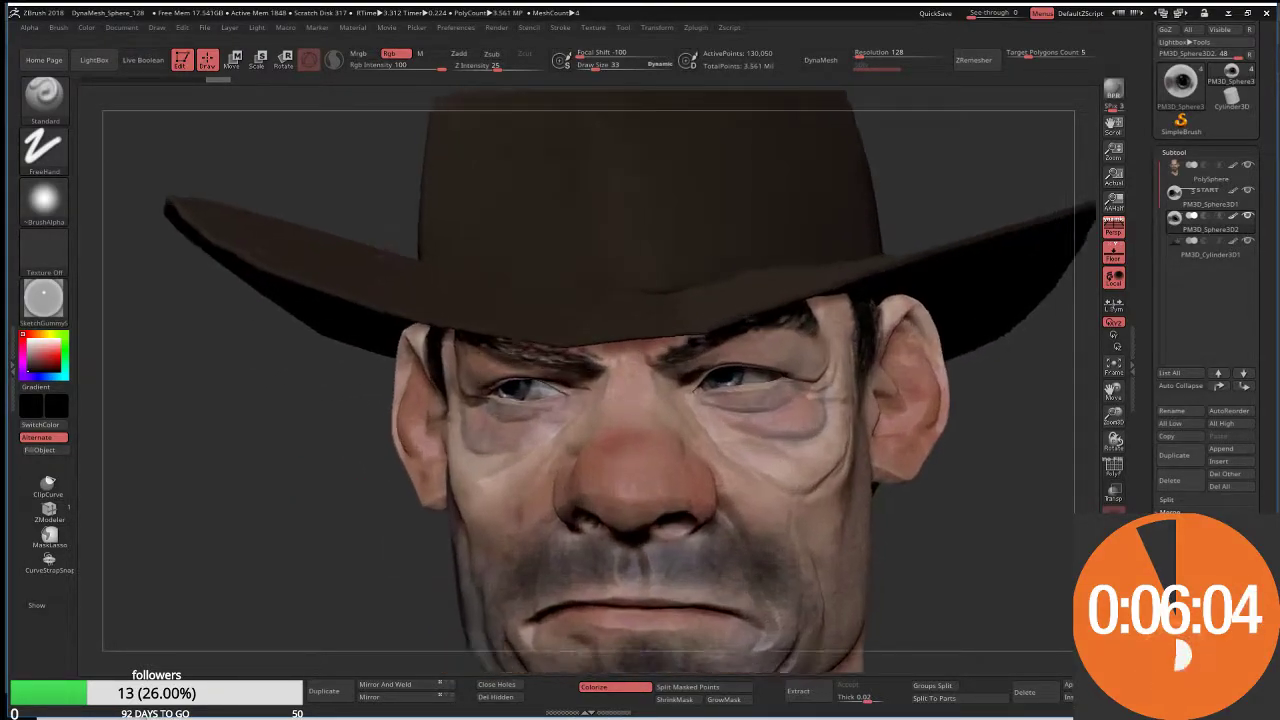
left_click_drag(530, 420, 534, 393, "alt")
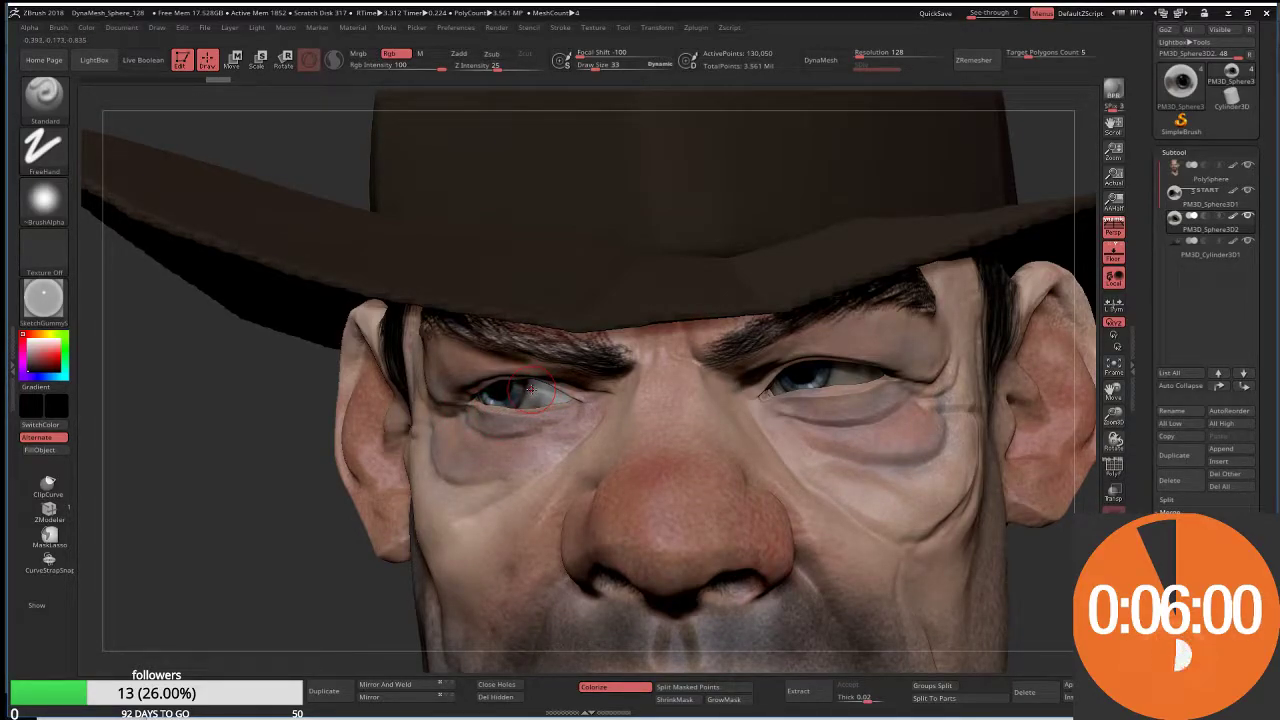
Step: Sample a colour and paint a small mark at the eye corner
key("c")
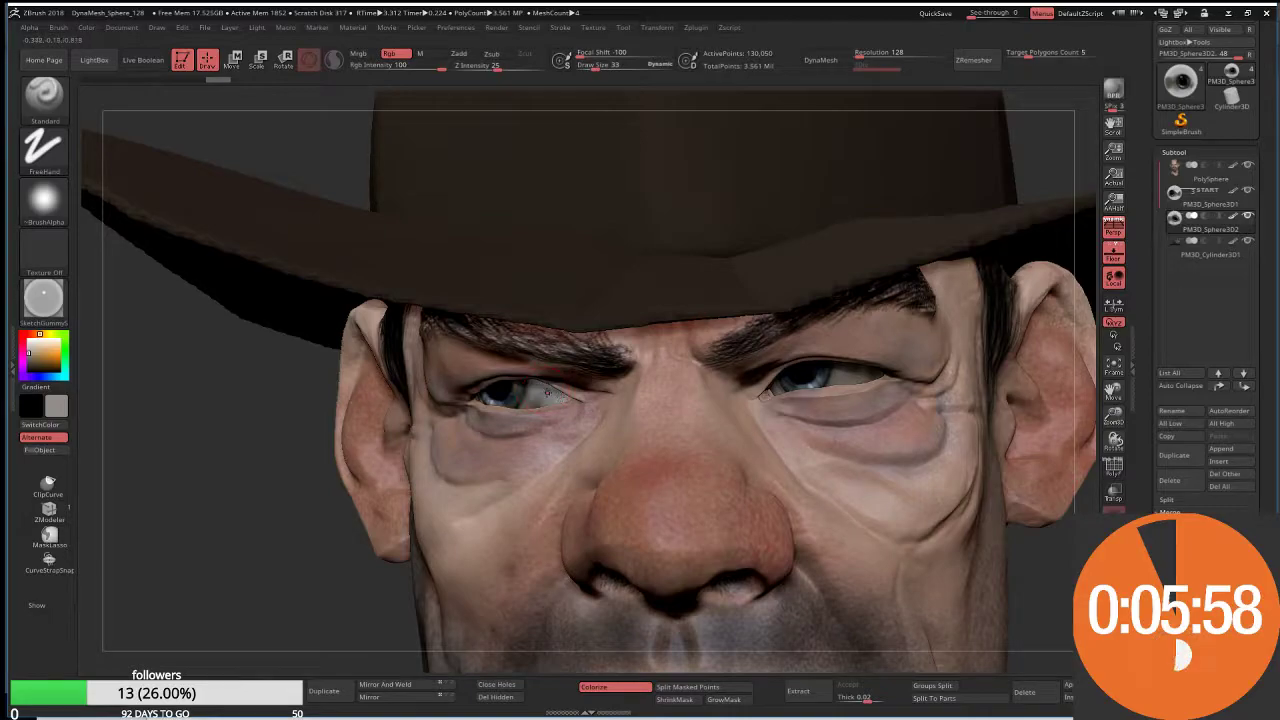
left_click_drag(547, 393, 535, 396)
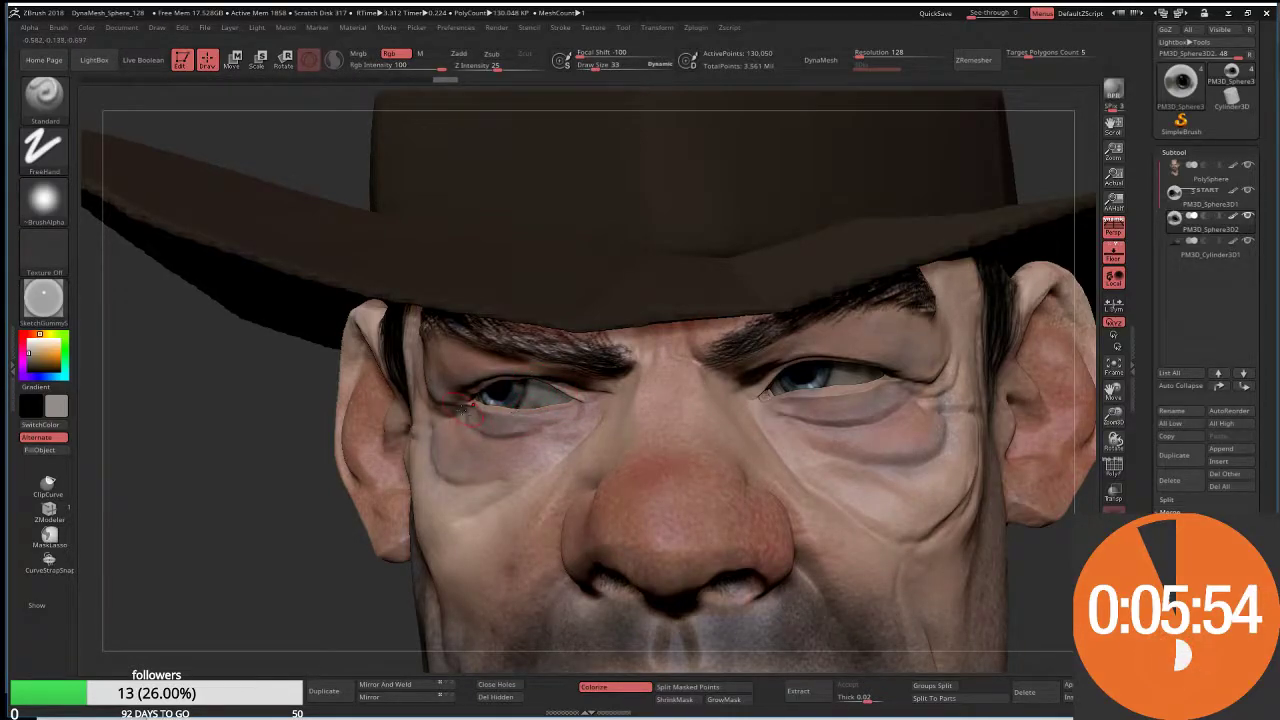
scroll(510, 410, "up", 3)
scroll(492, 428, "up", 3)
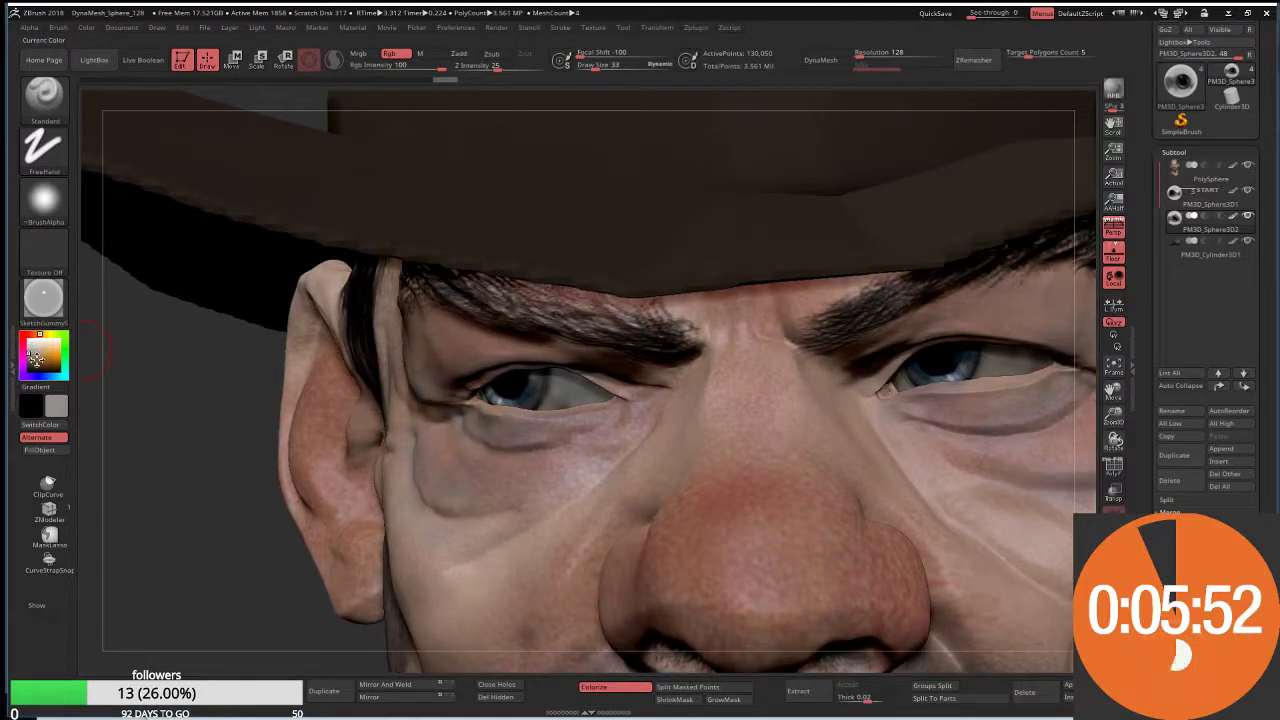
Step: Pick red as the paint colour and set Draw Size to 2, then 10, then 5
left_click_drag(48, 350, 52, 355)
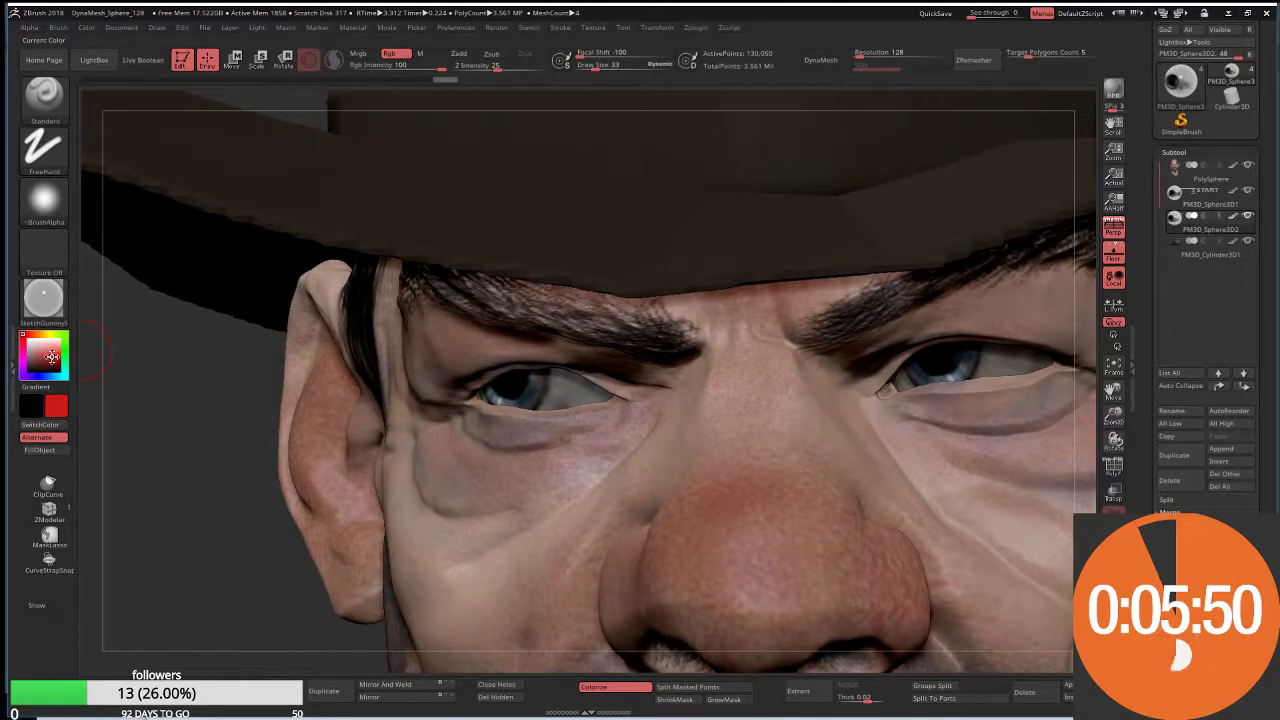
type("s")
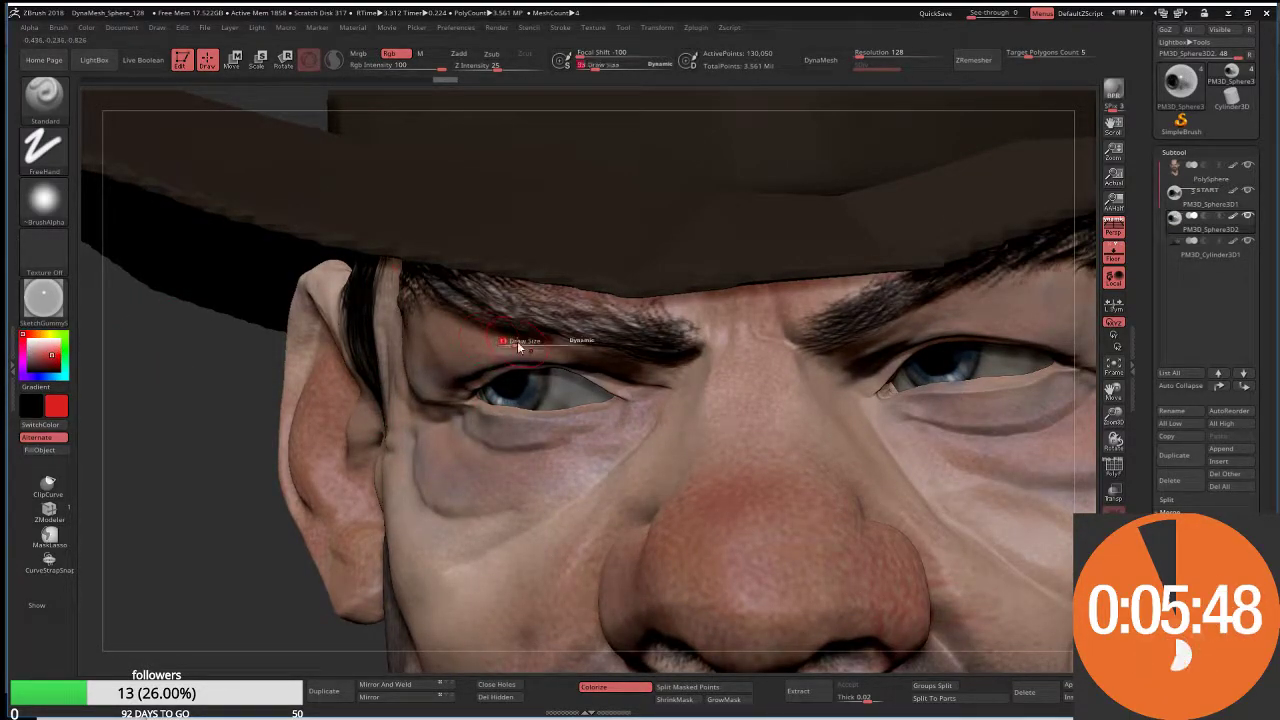
type("2")
key("Return")
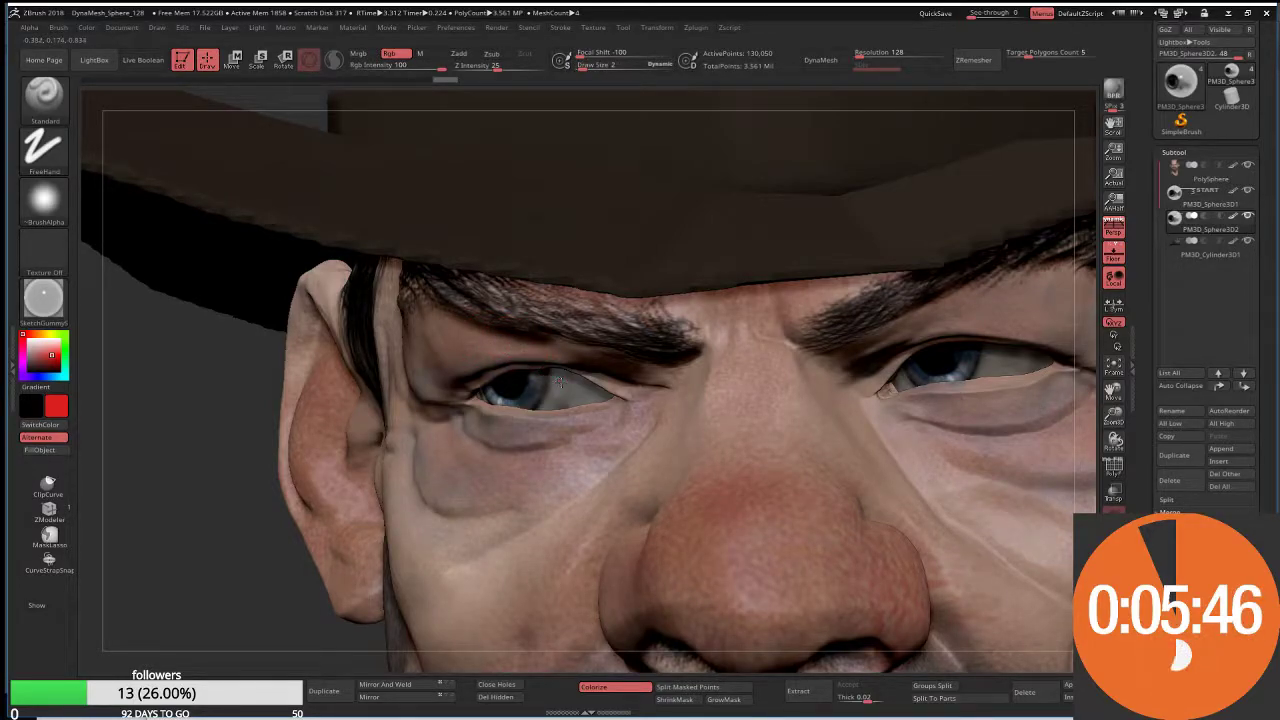
type("sity 10")
key("Return")
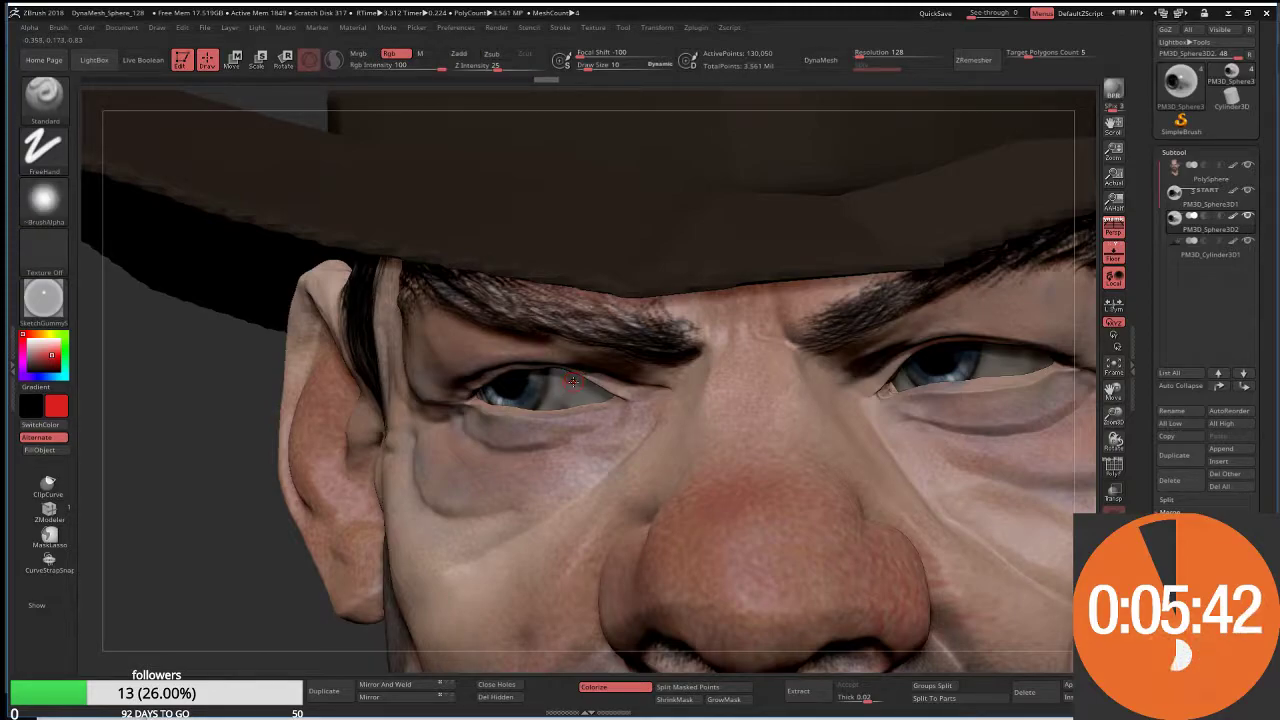
type("s")
type("5")
key("Return")
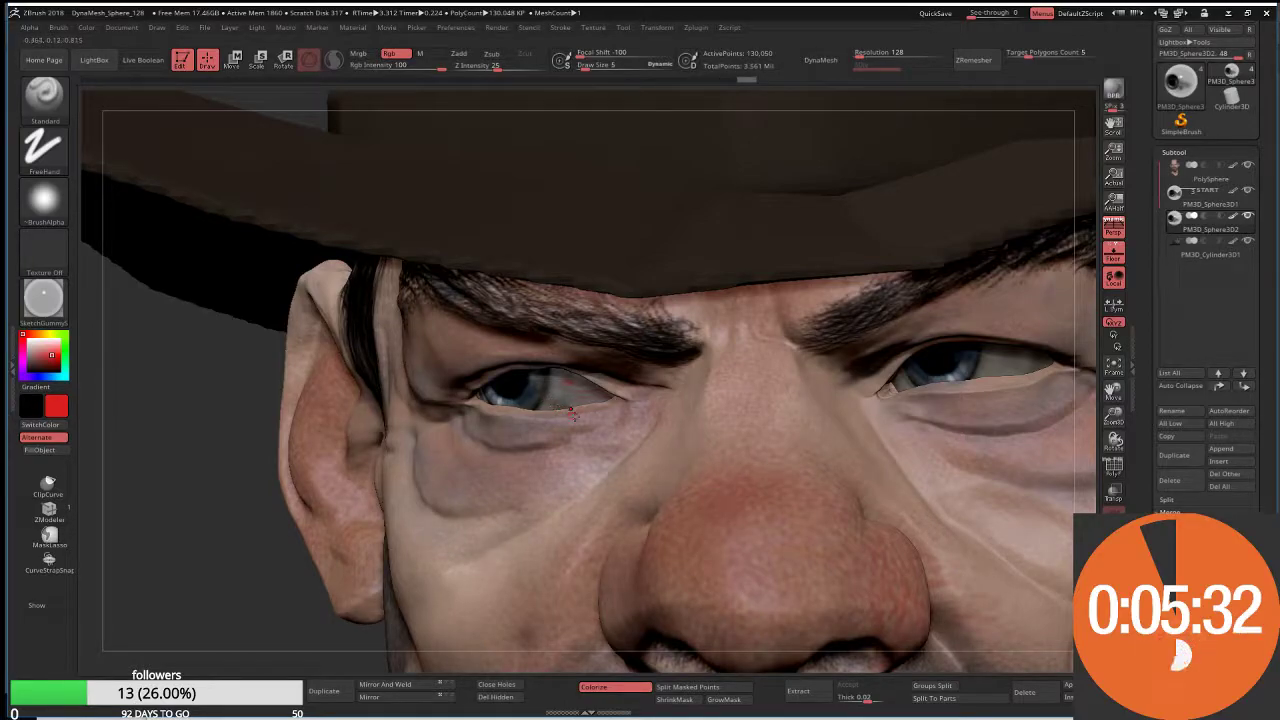
right_click_drag(602, 410, 600, 370)
Step: Switch the paint colour back to black and make the head the active part
key("f")
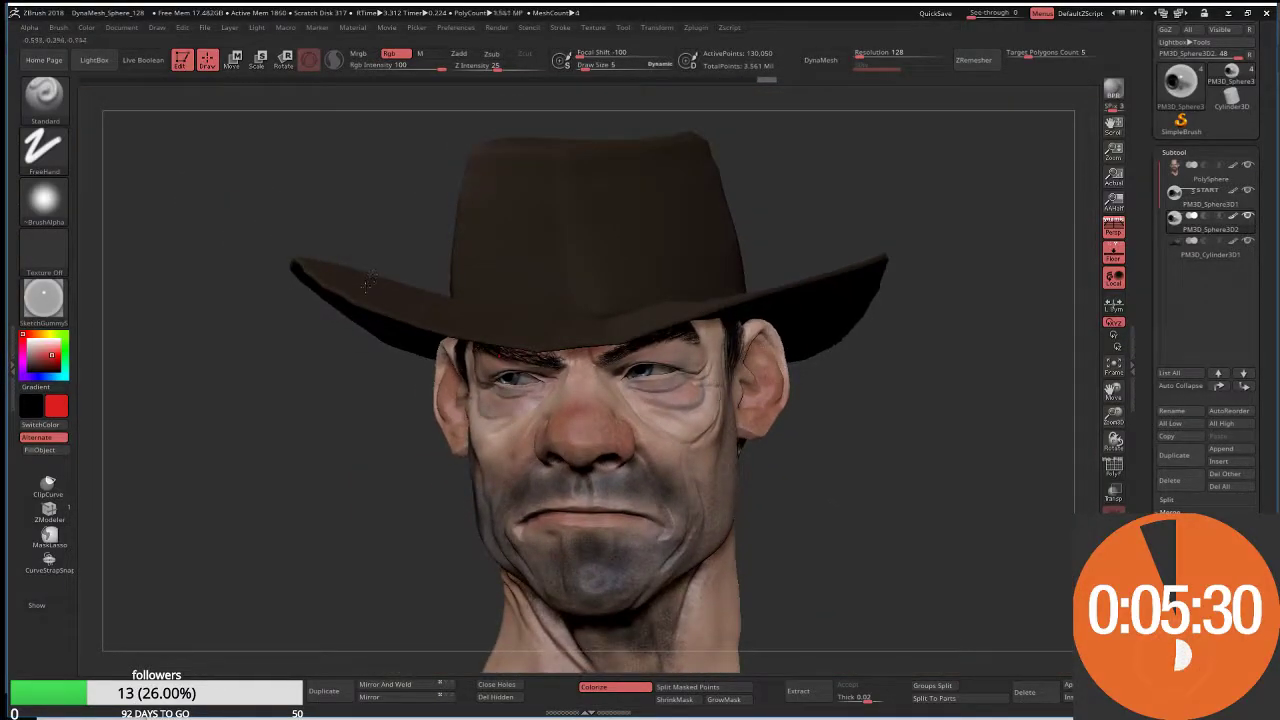
left_click_drag(325, 400, 337, 409)
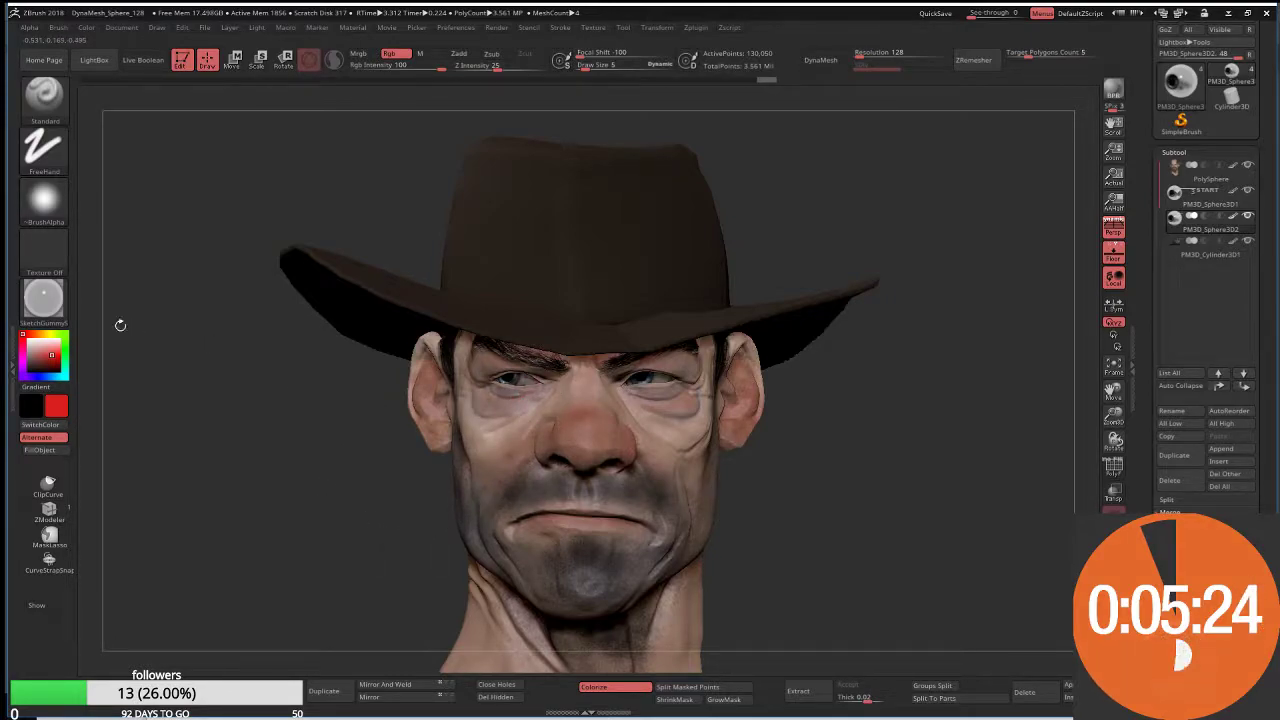
left_click(28, 375)
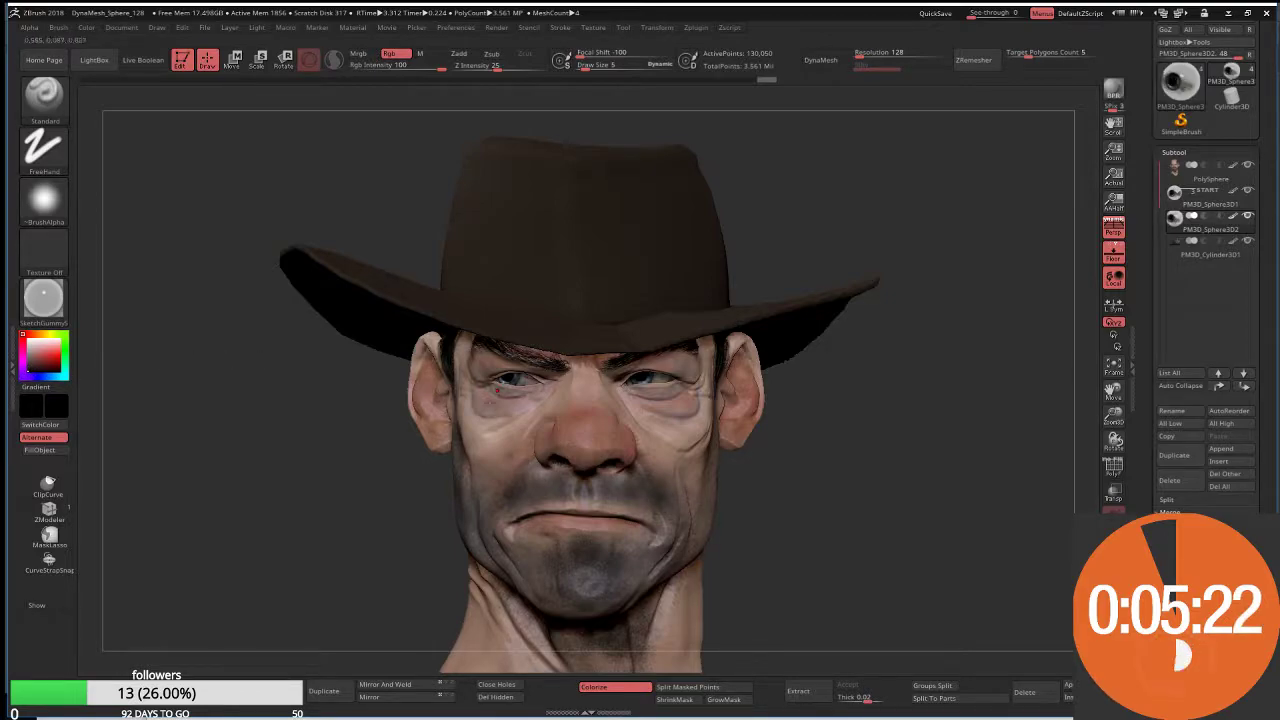
left_click(496, 429, "alt")
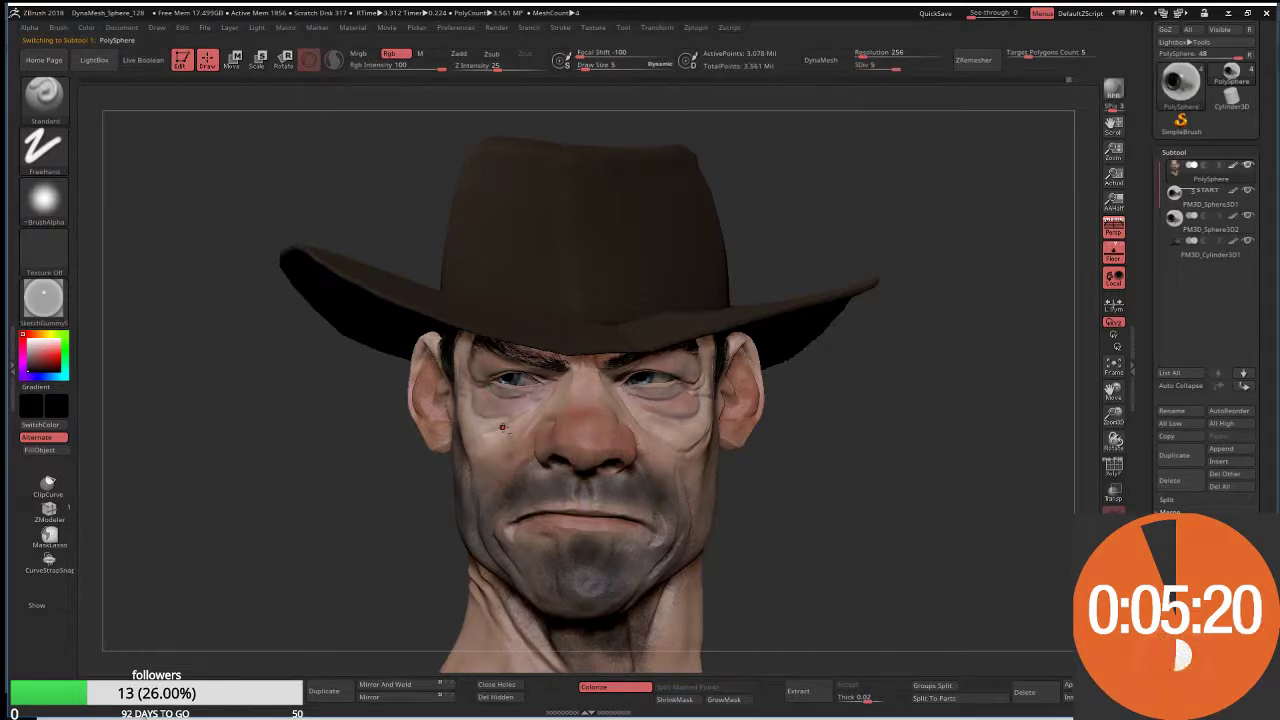
Step: Use a Color Spray stroke with Alpha 23 at size 95 to speckle under the right eye
key("s")
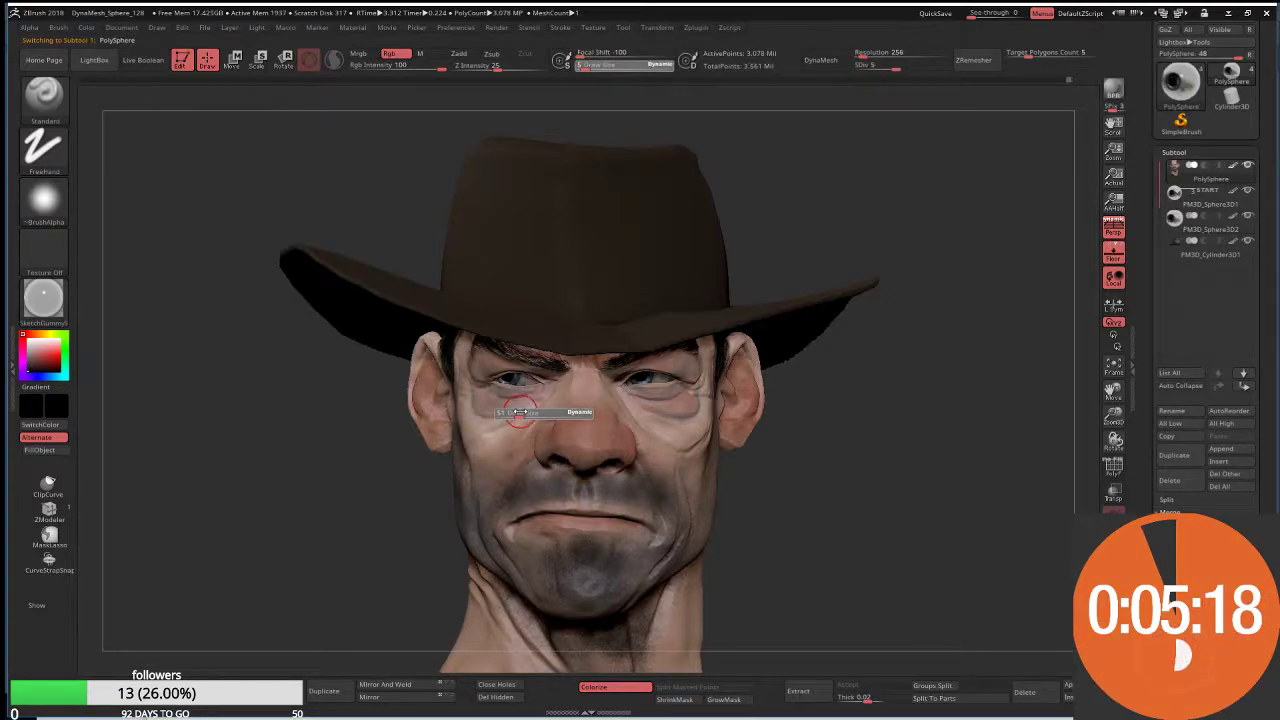
left_click(43, 147)
mouse_move(313, 165)
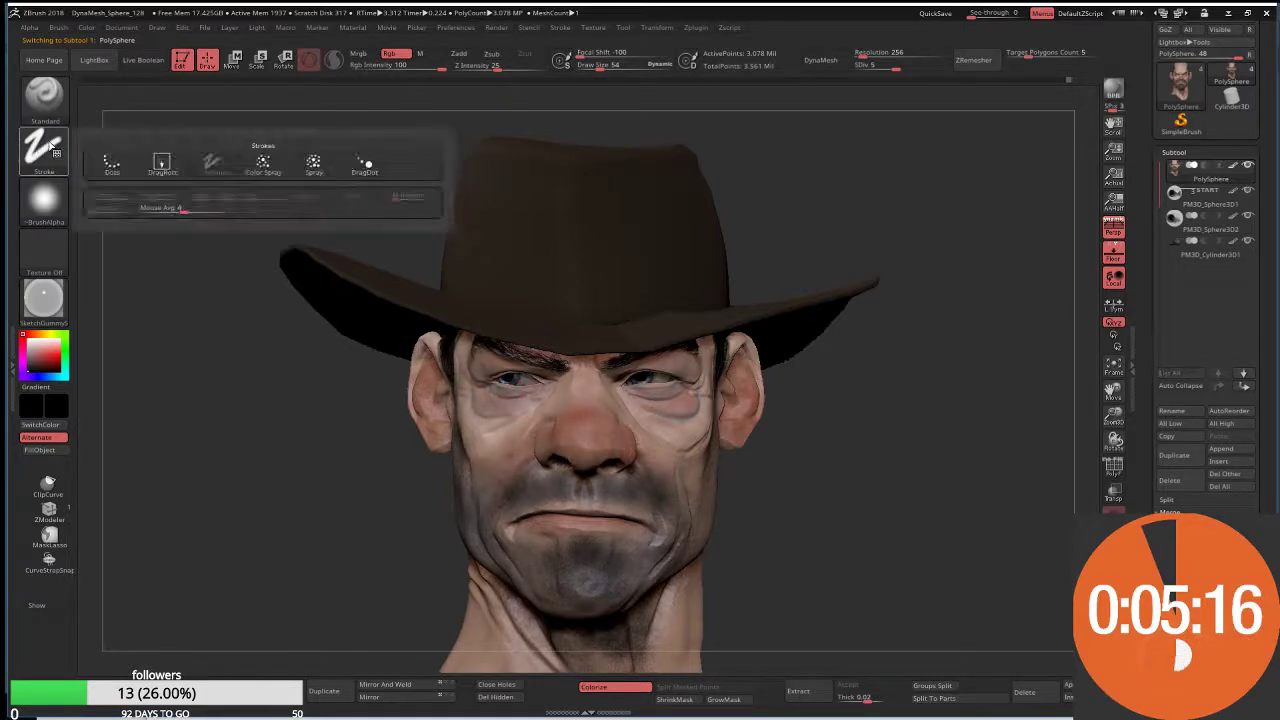
left_click(256, 168)
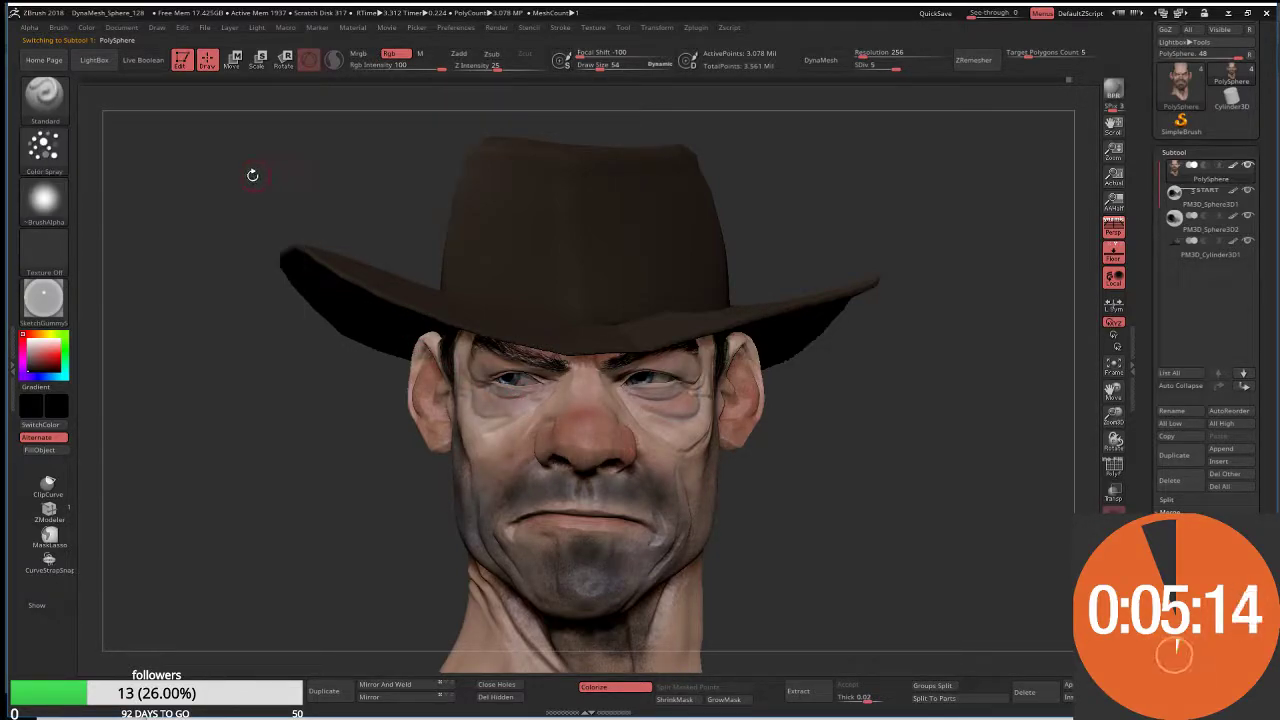
left_click(43, 200)
left_click(264, 216)
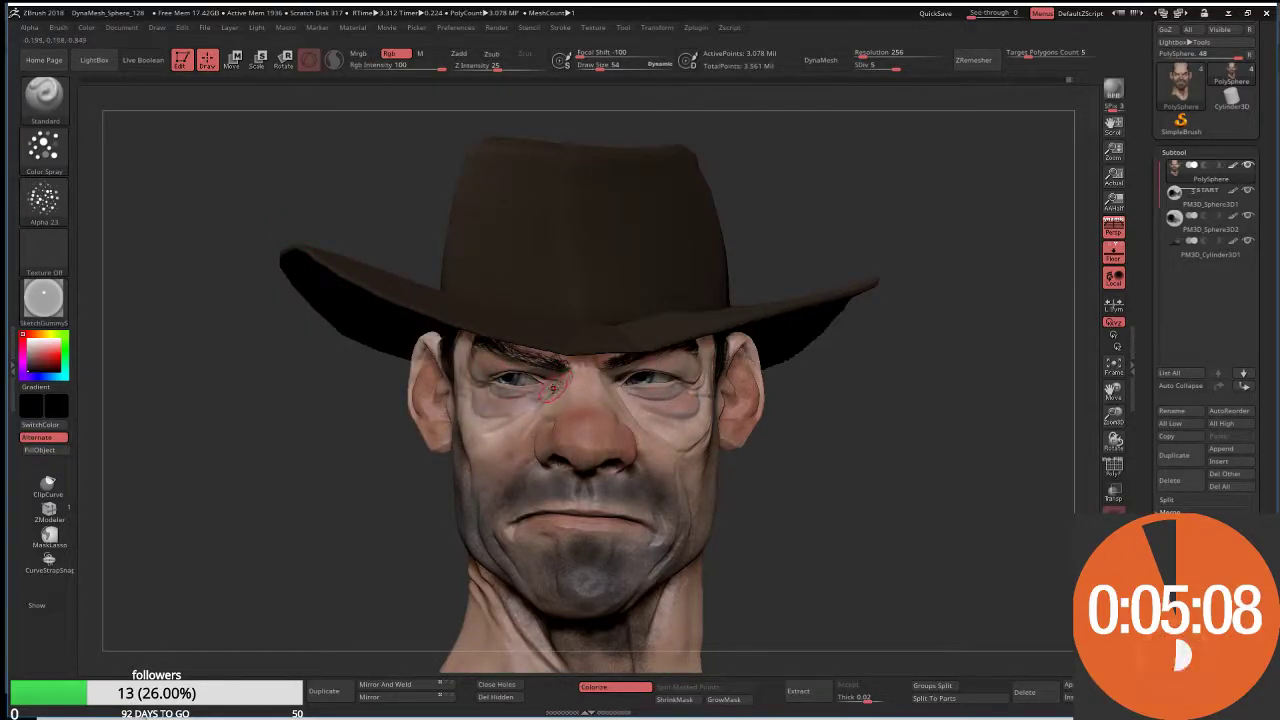
key("s")
left_click_drag(552, 390, 495, 415)
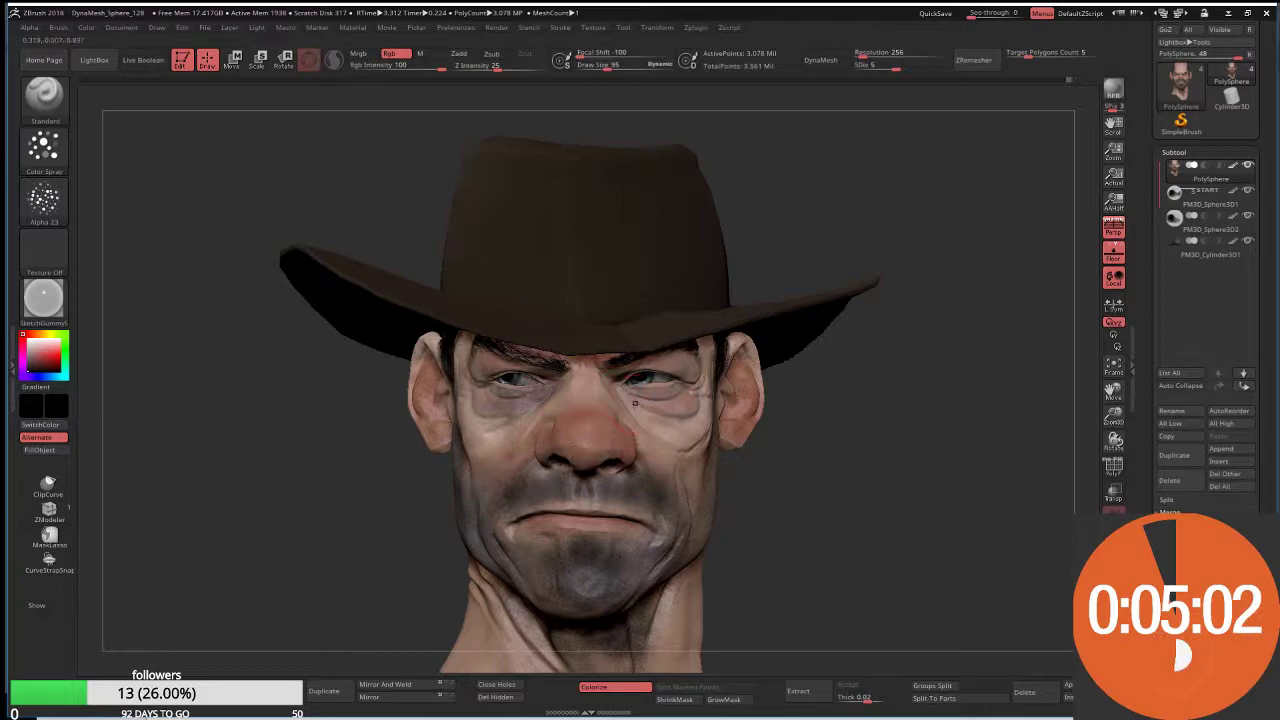
left_click_drag(634, 403, 658, 411)
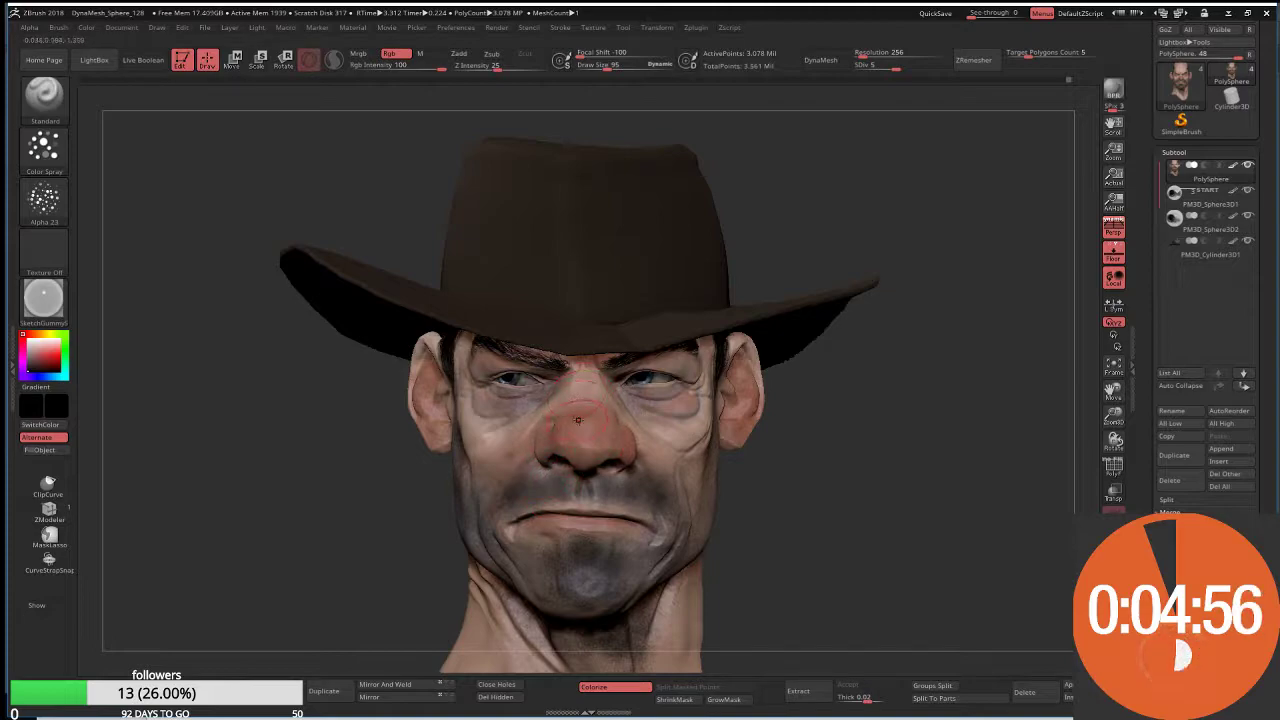
Step: Sample the nose's skin tone at size 58 and paint a reddish tint between the eyebrows
key("c")
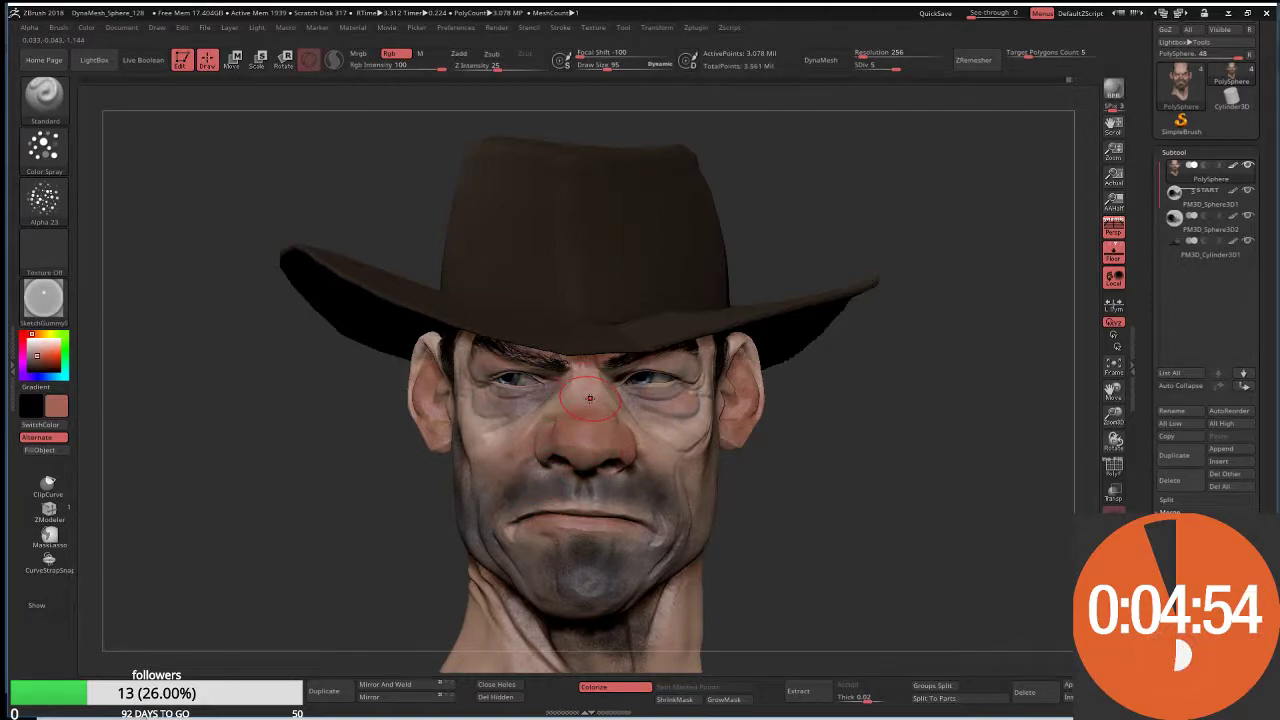
key("s")
left_click_drag(590, 398, 585, 398)
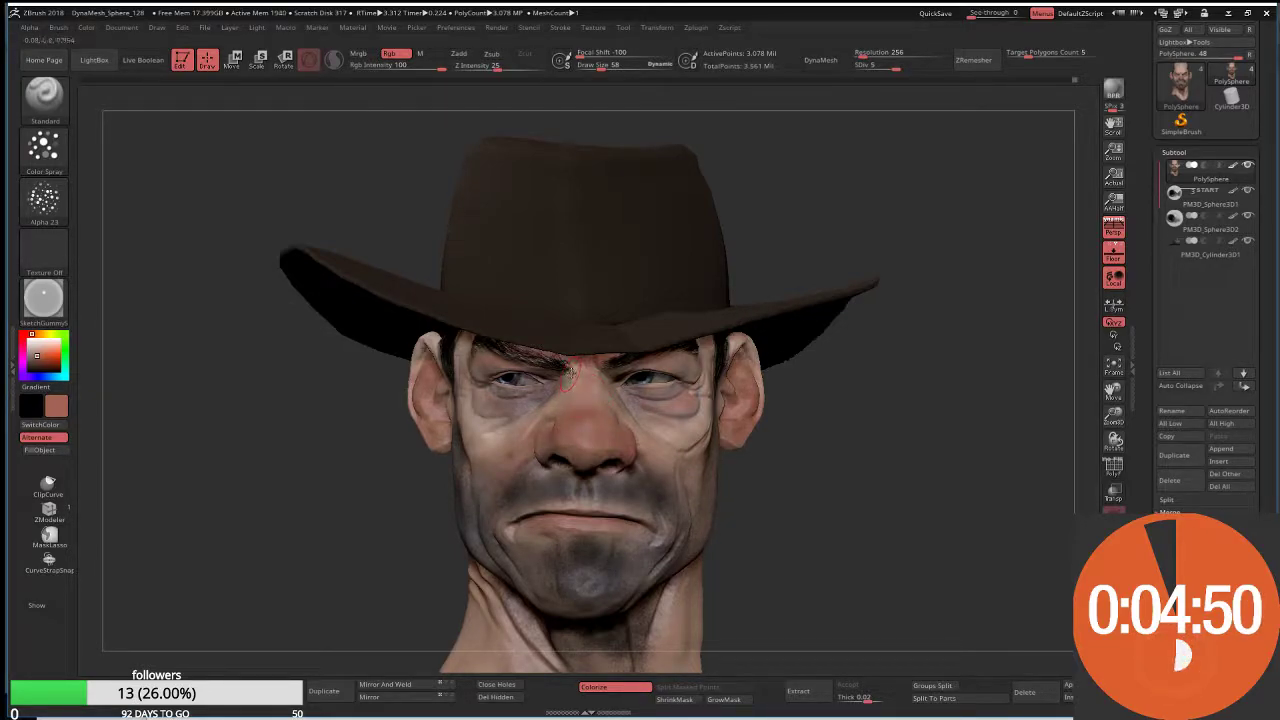
left_click_drag(568, 391, 567, 385)
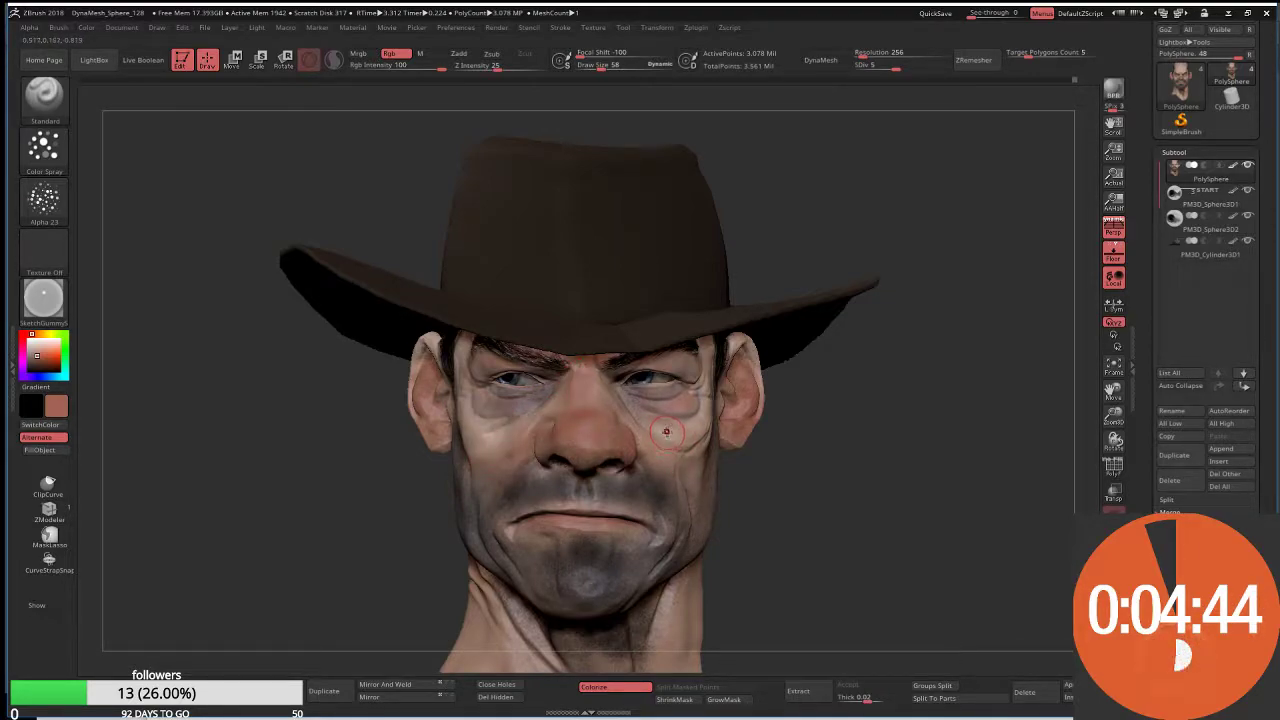
key("c")
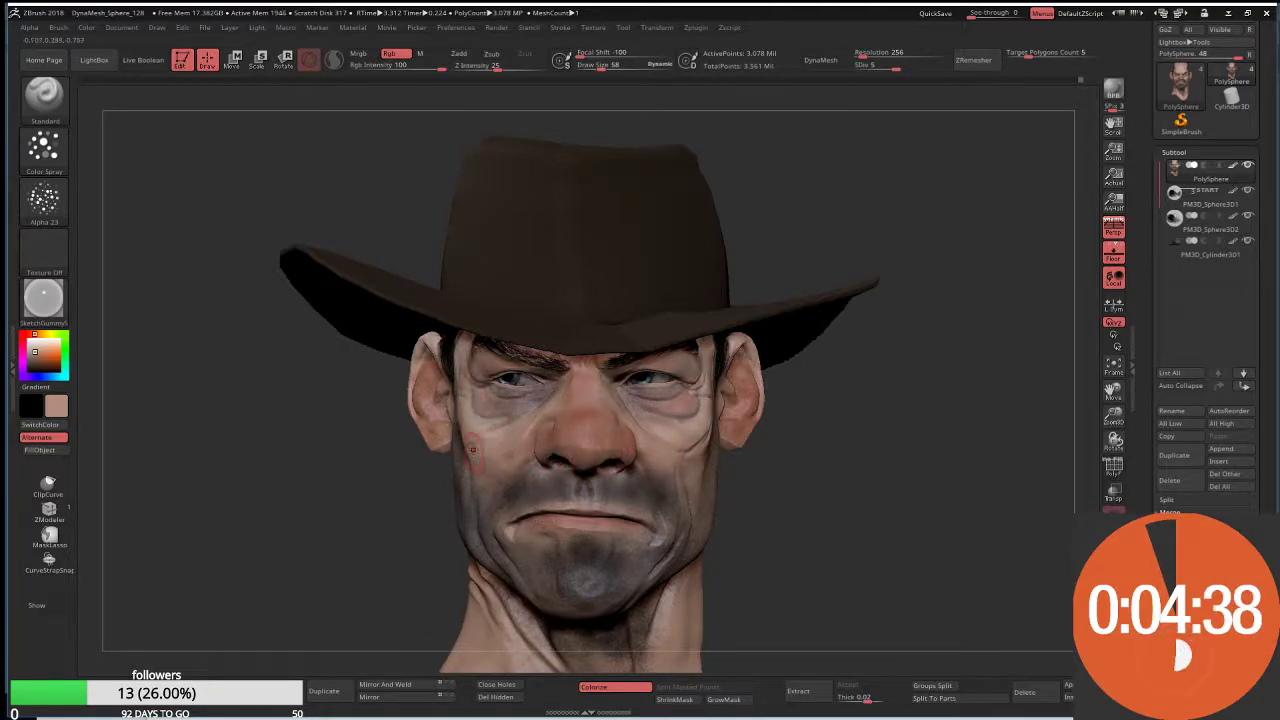
right_click_drag(403, 483, 450, 455)
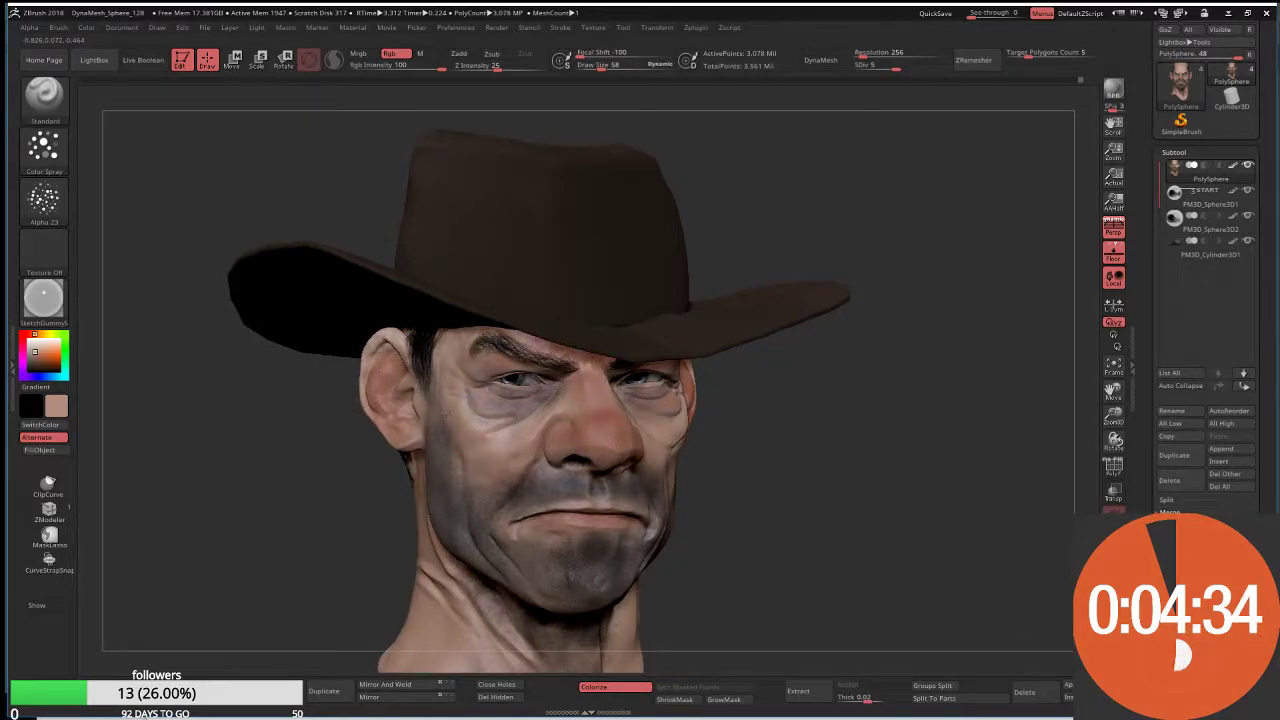
Step: Pick a lighter, pinker skin colour for touching up the cheek
left_click_drag(762, 462, 540, 430)
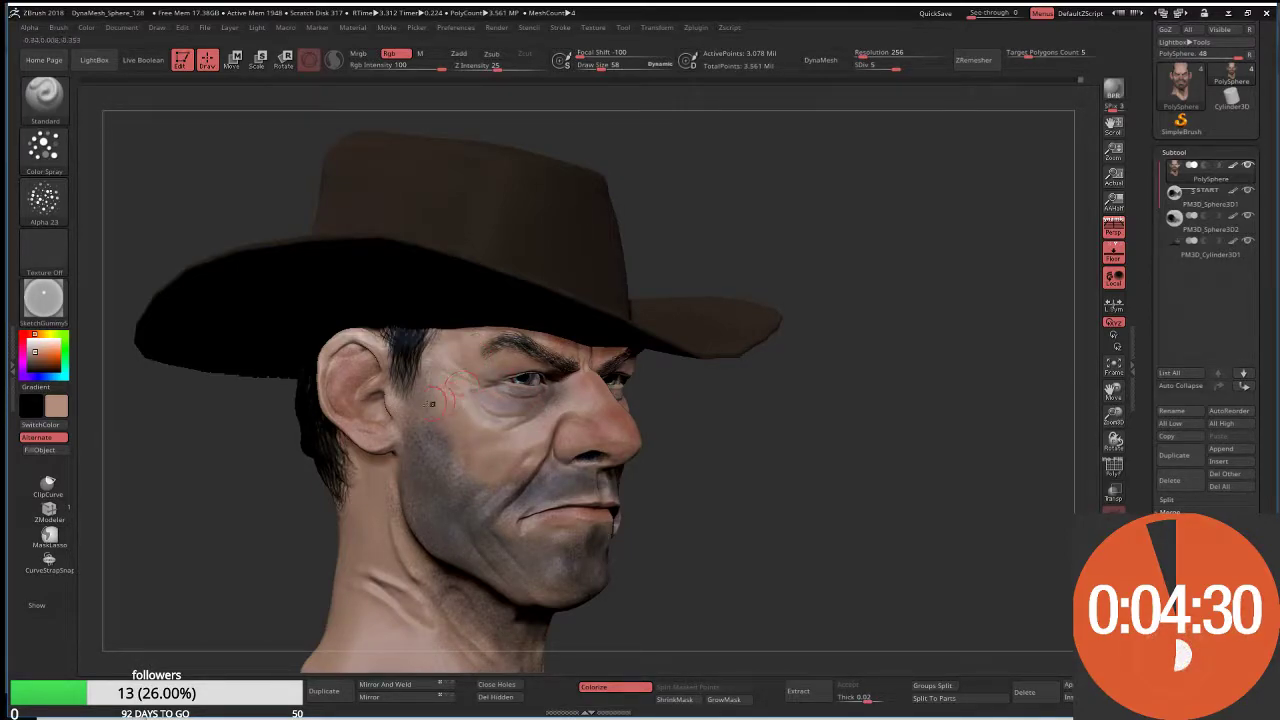
left_click(36, 348)
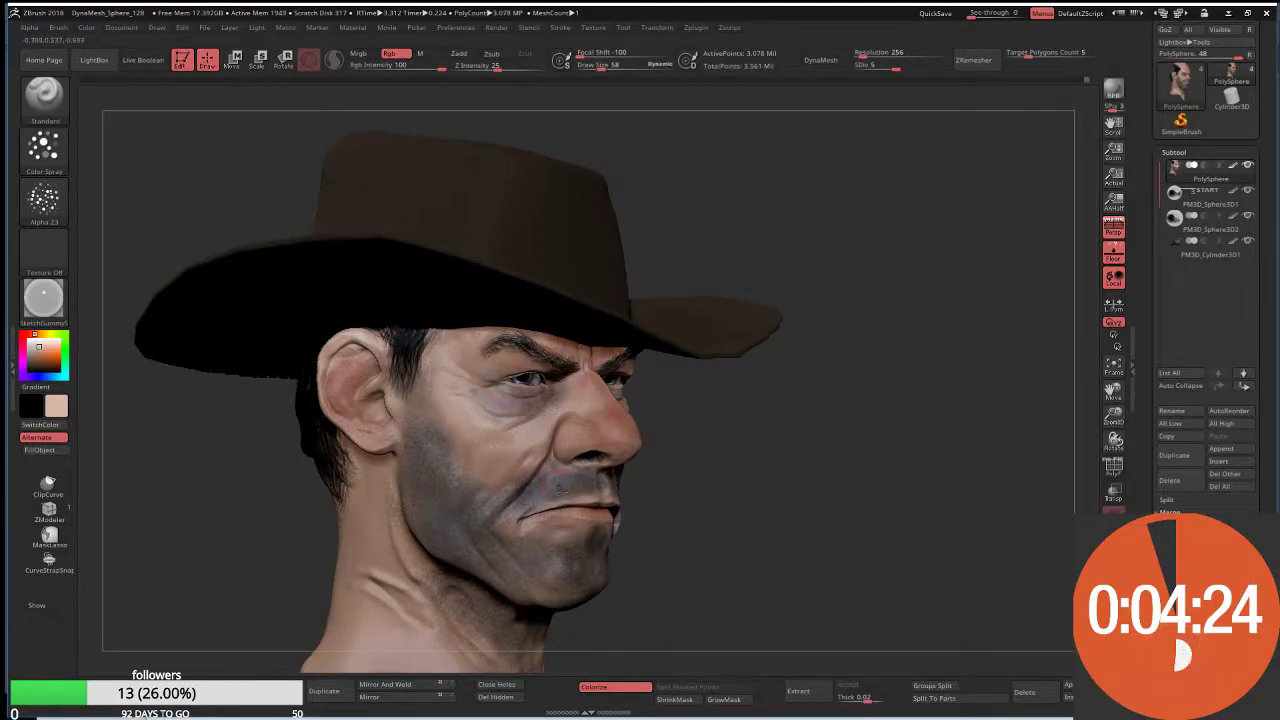
left_click_drag(789, 504, 729, 426)
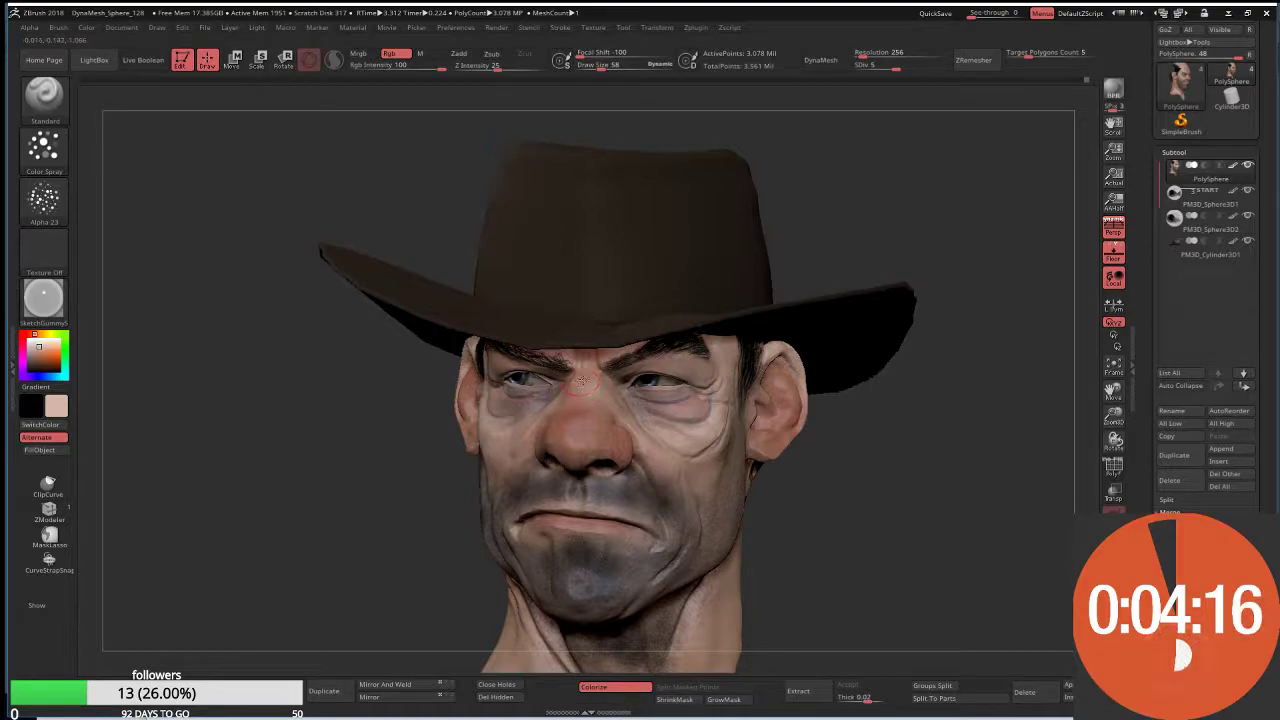
mouse_move(470, 500)
left_mouse_down()
mouse_move(489, 457)
mouse_move(525, 505)
left_mouse_up()
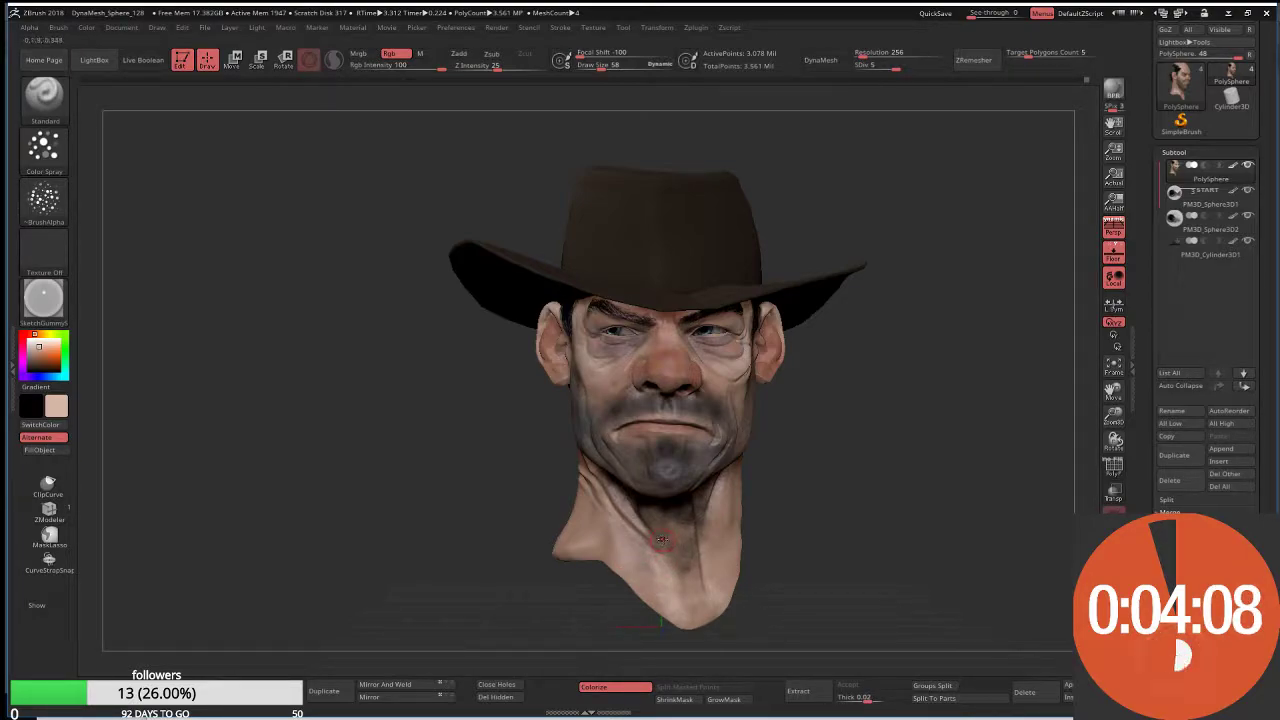
Step: Sample the neck's darker brown and enlarge the brush to Draw Size 229
key("c")
key("s")
left_click_drag(587, 536, 605, 536)
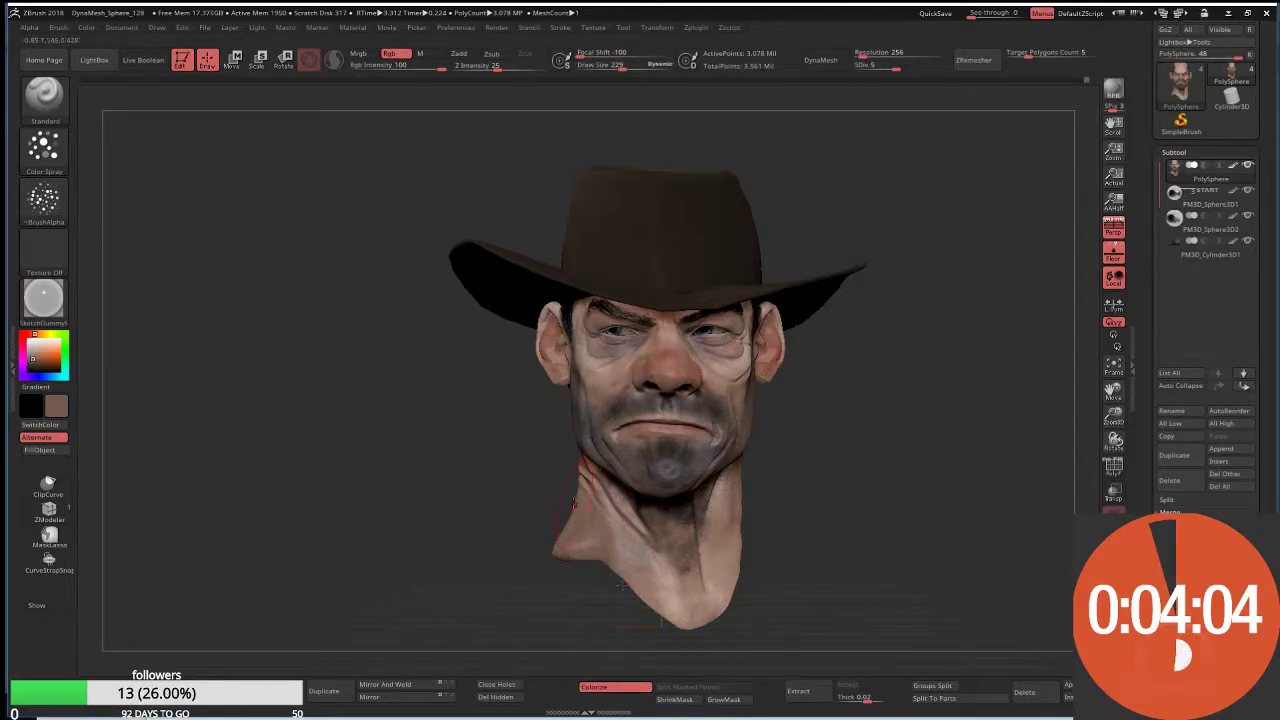
left_click_drag(574, 503, 522, 521)
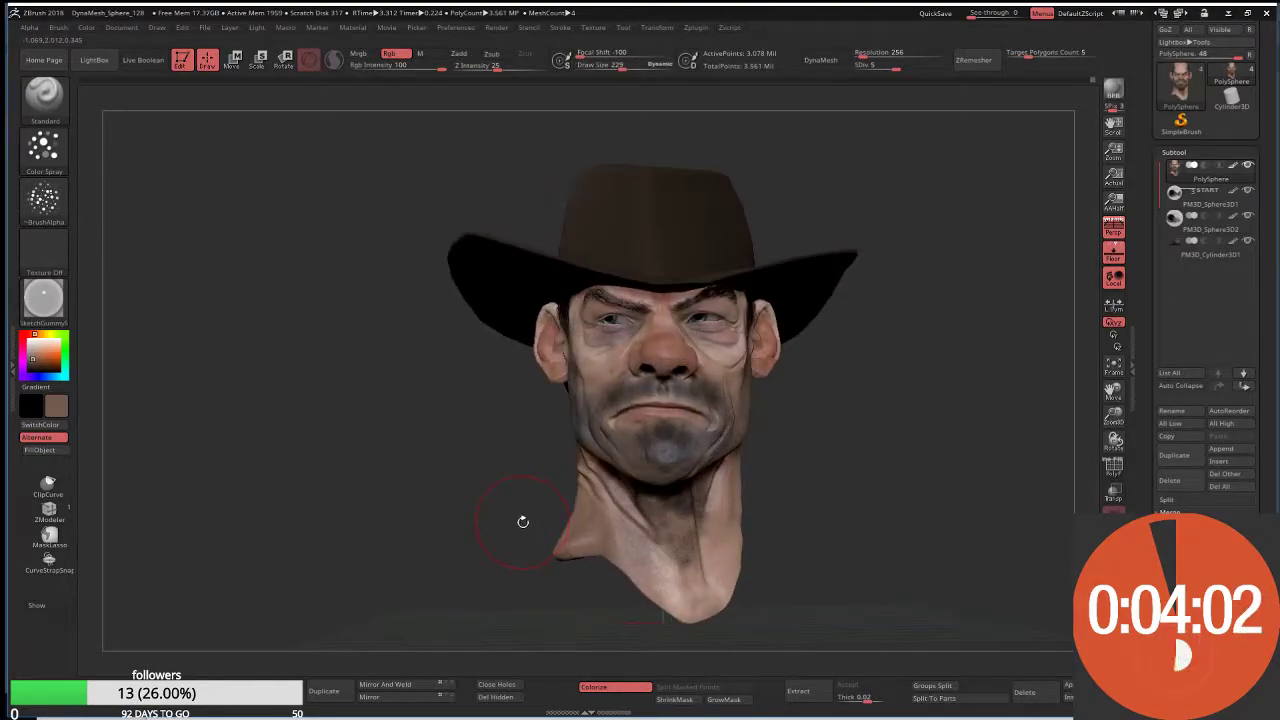
Step: Switch the brush to a FreeHand stroke with the alpha turned off
left_click(50, 156)
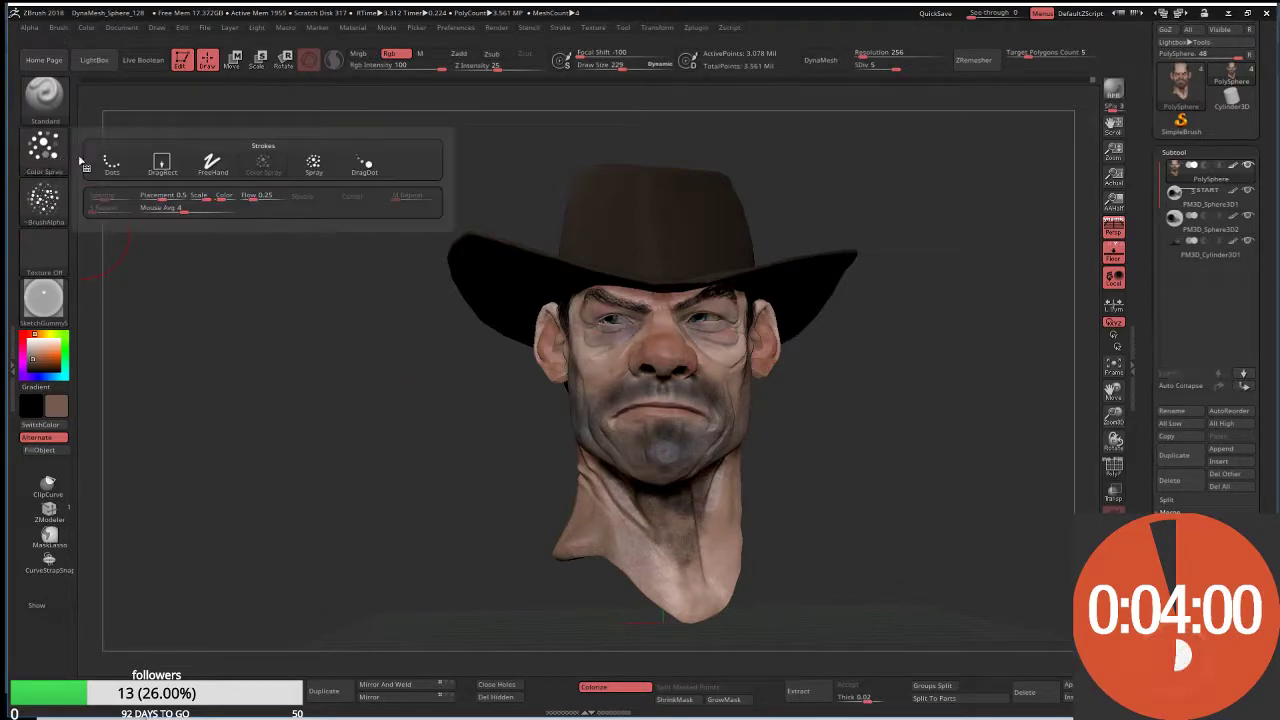
left_click(212, 162)
left_click(43, 200)
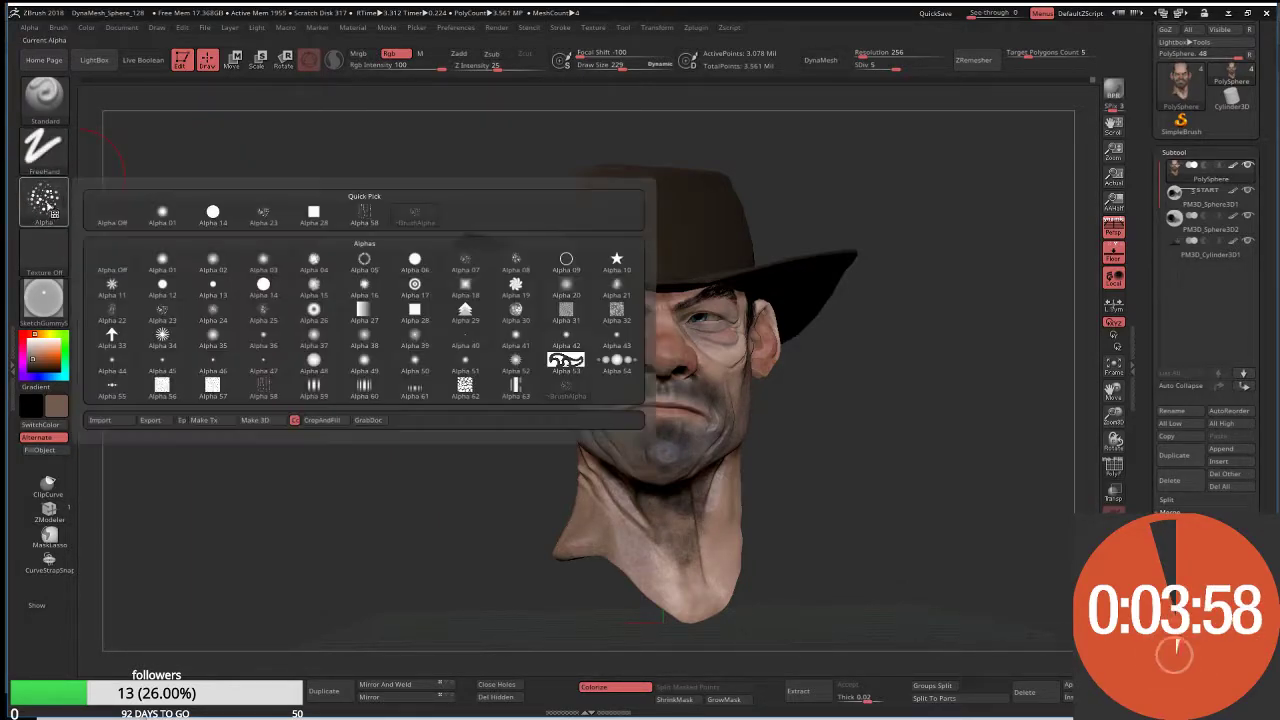
left_click(117, 215)
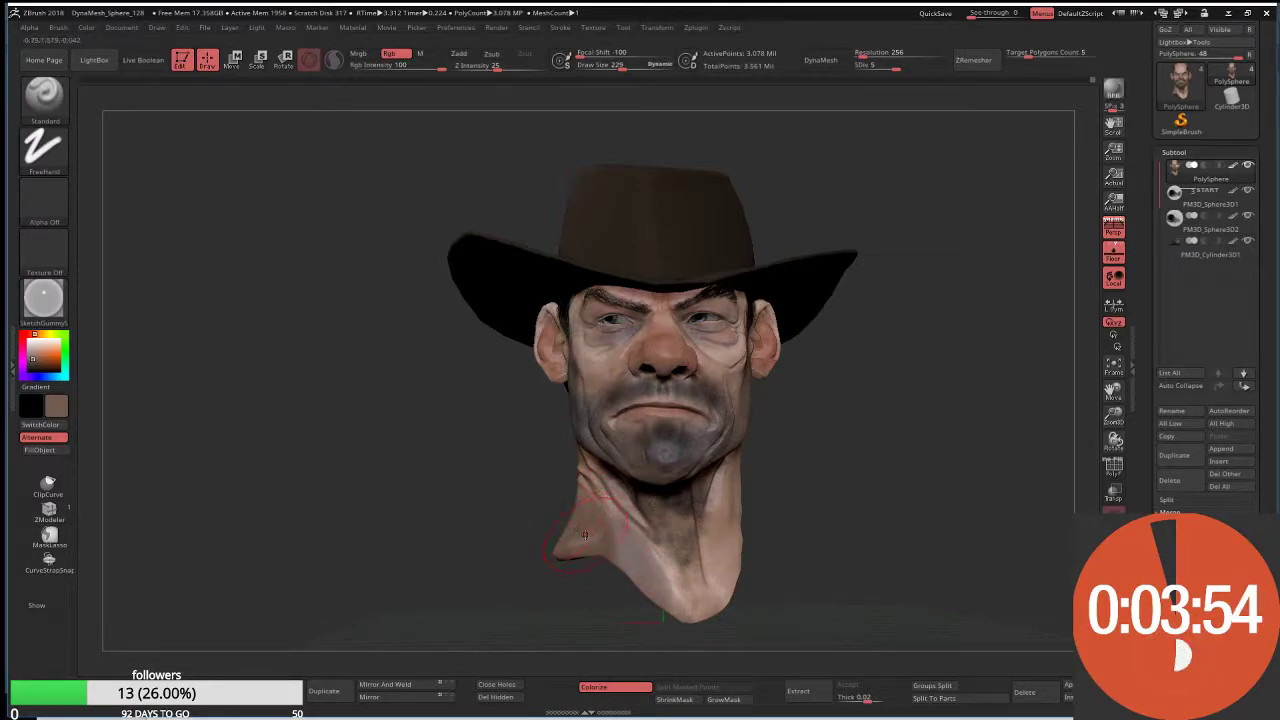
mouse_move(585, 535)
right_mouse_down()
mouse_move(565, 517)
mouse_move(466, 506)
mouse_move(432, 467)
mouse_move(398, 475)
mouse_move(391, 551)
right_mouse_up()
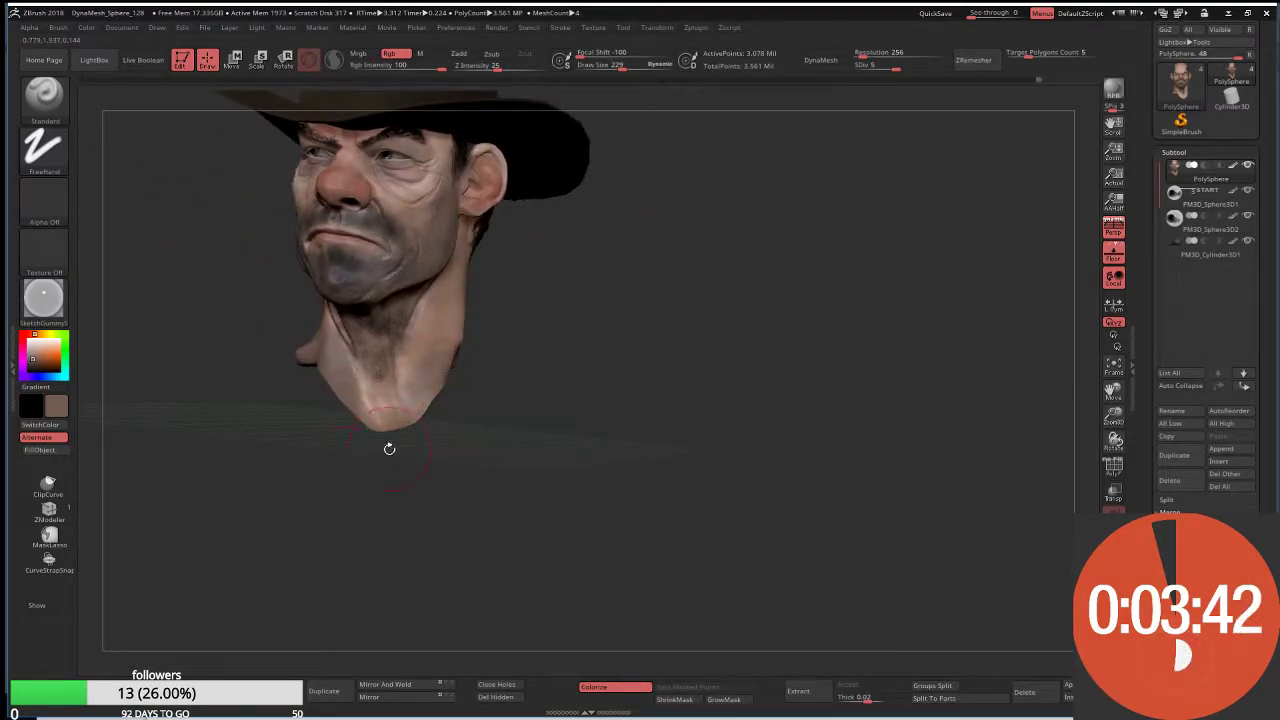
mouse_move(420, 480)
right_mouse_down("alt")
mouse_move(531, 565)
mouse_move(405, 530)
mouse_move(480, 495)
right_mouse_up("alt")
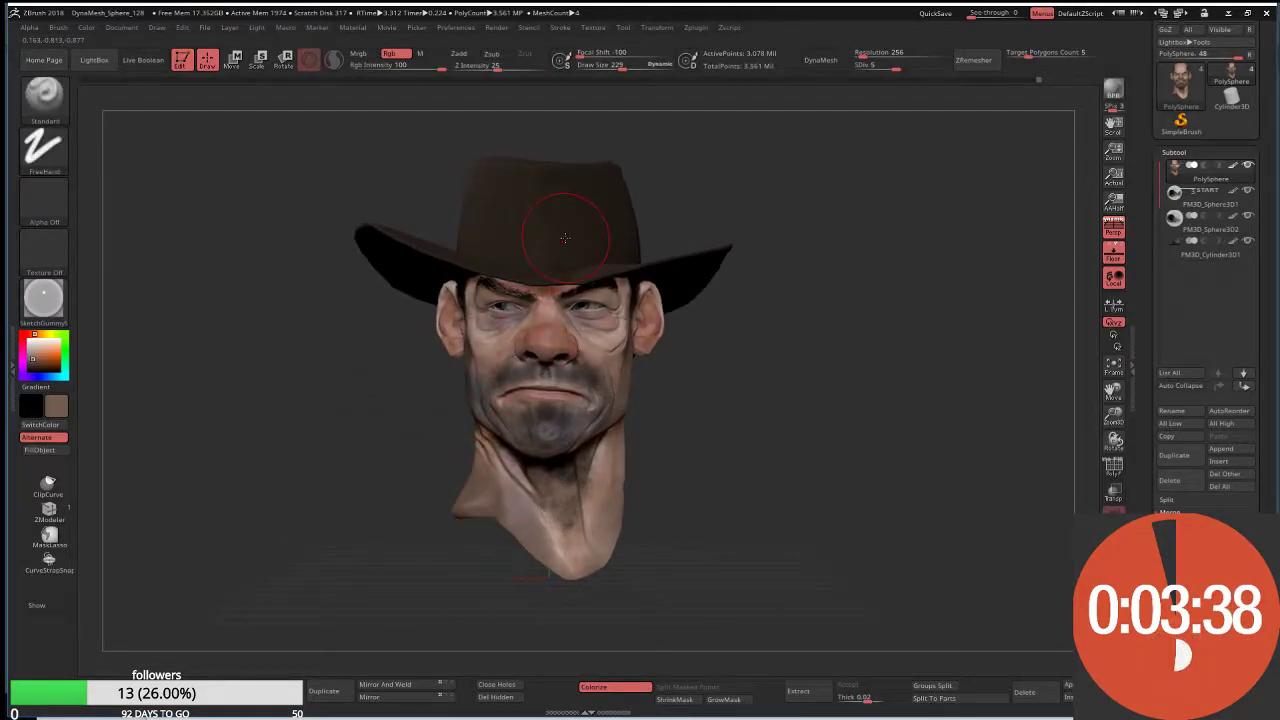
Step: Select the hat subtool and nudge it along the X axis with the move gizmo
left_click(1176, 255)
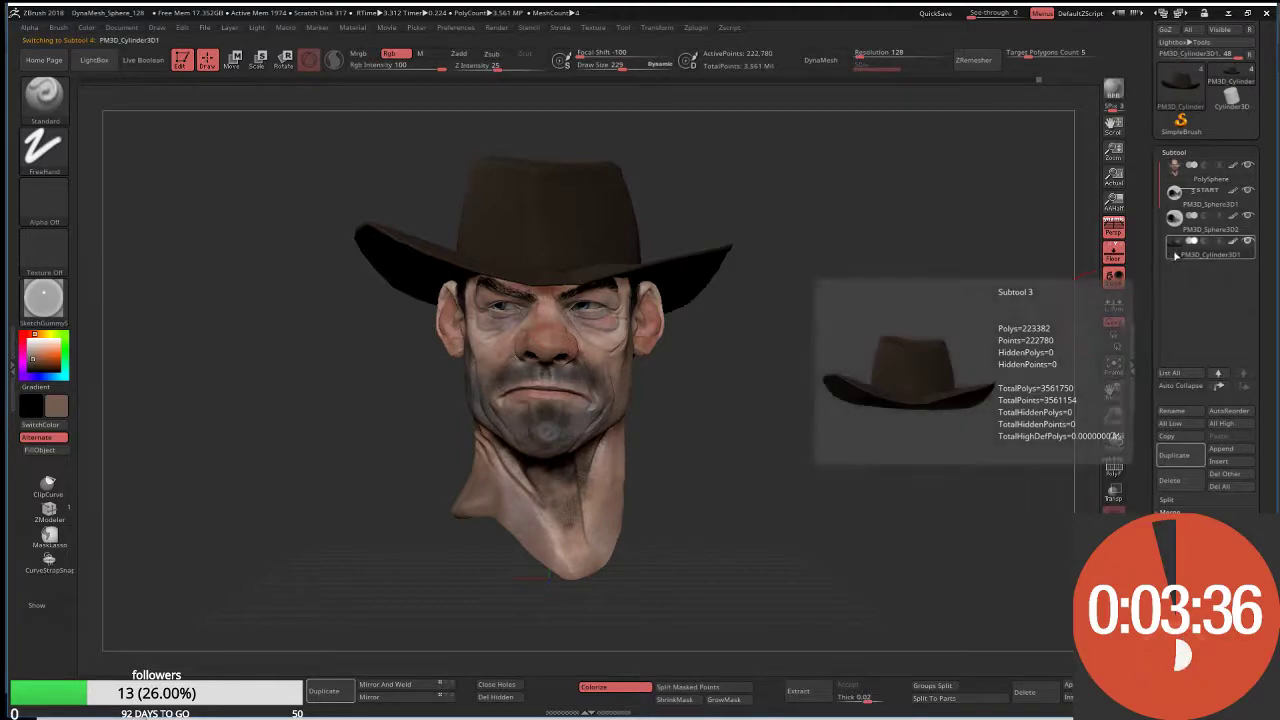
key("w")
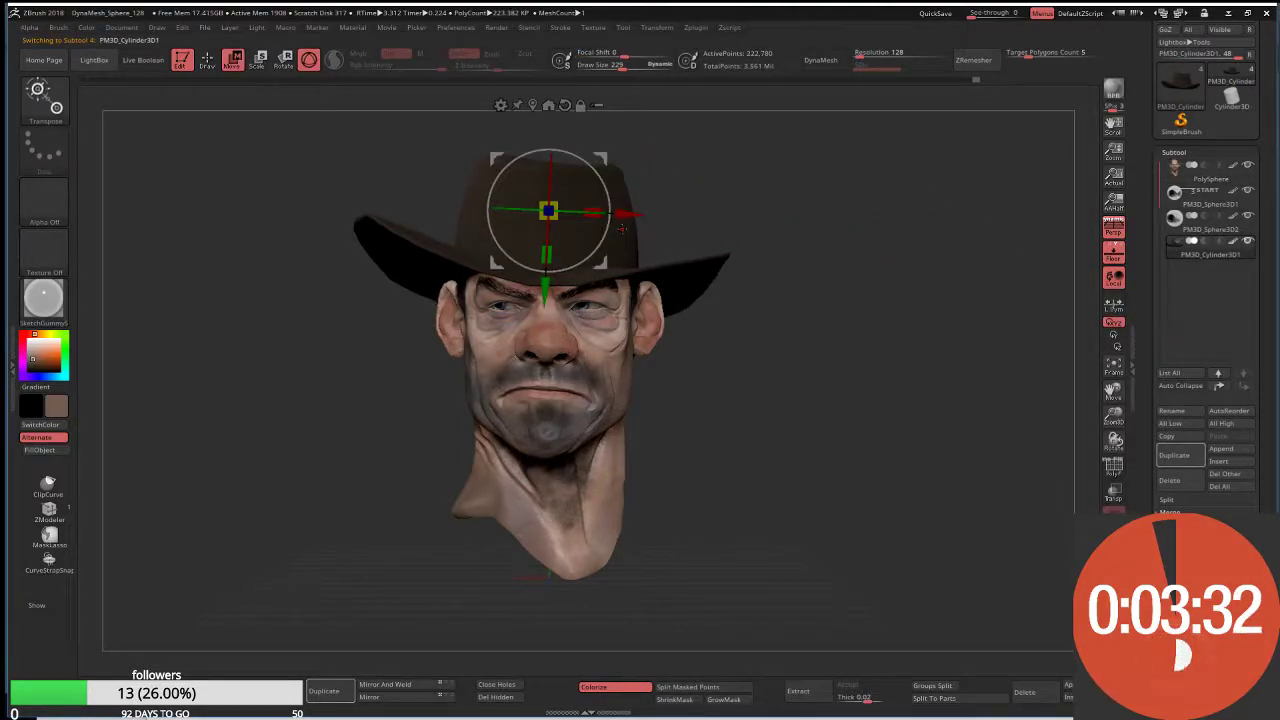
left_click_drag(622, 213, 607, 179)
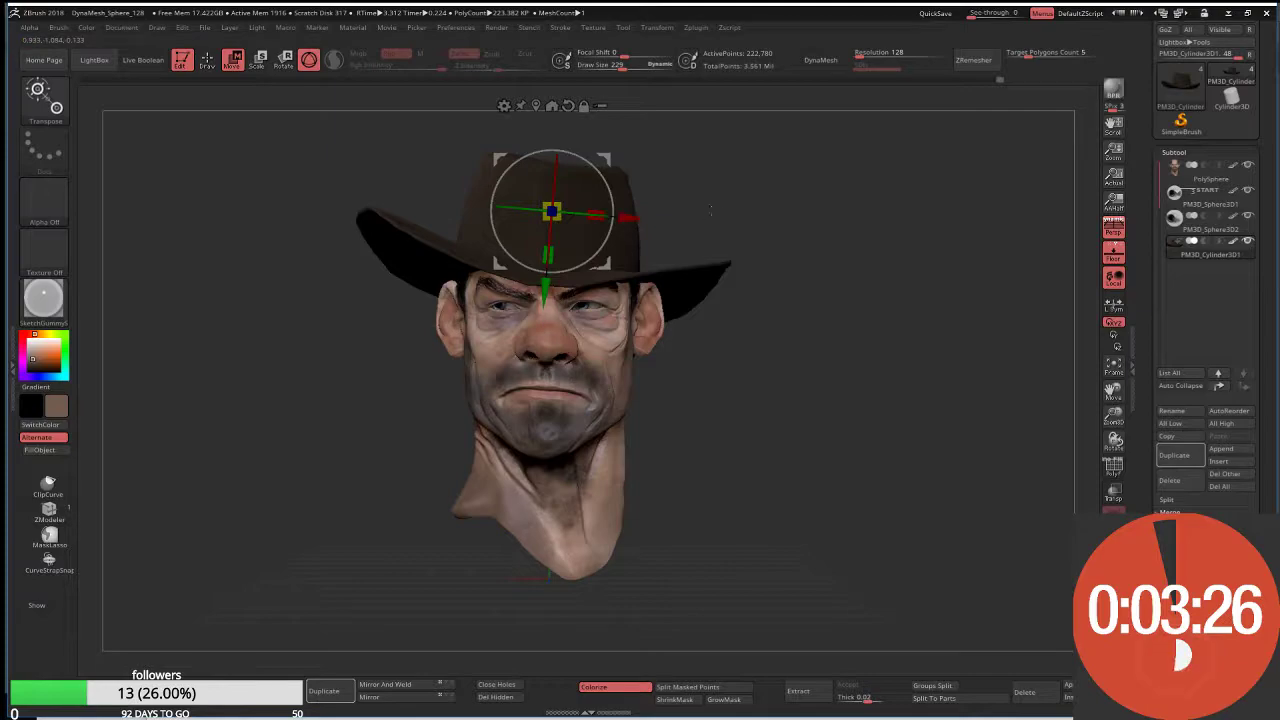
left_click_drag(680, 205, 645, 221)
left_click_drag(470, 250, 567, 300)
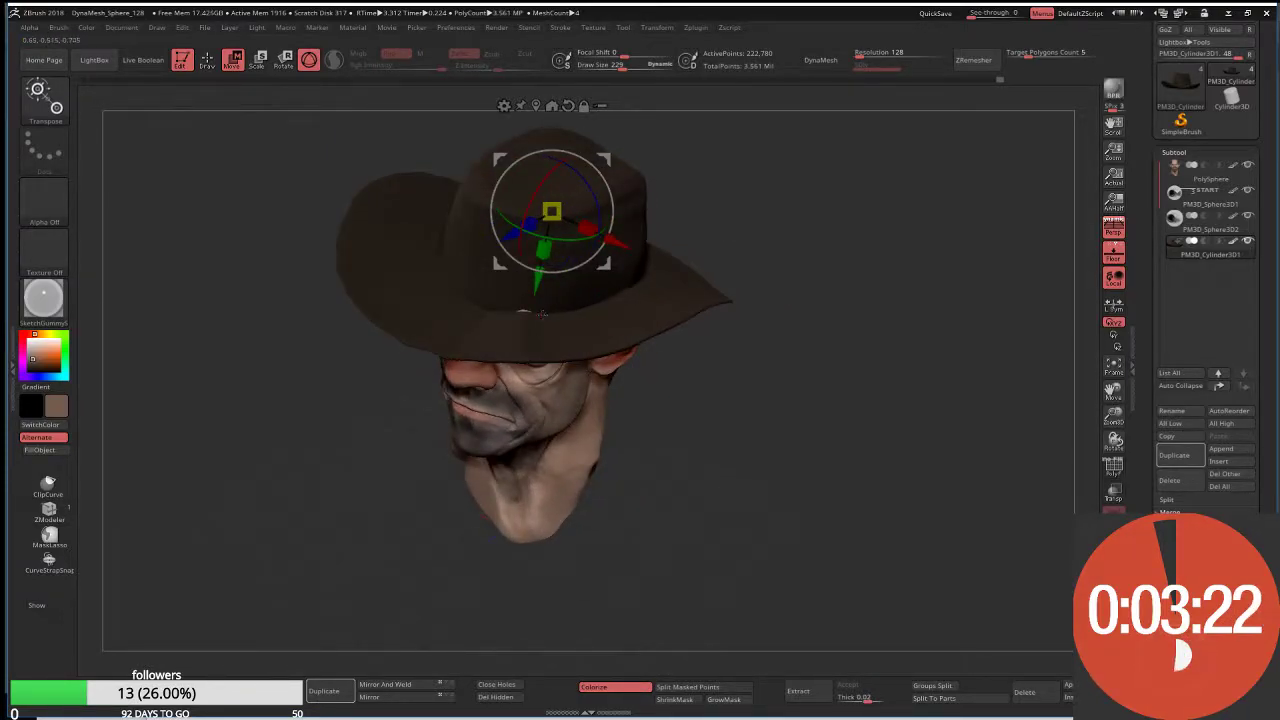
key("q")
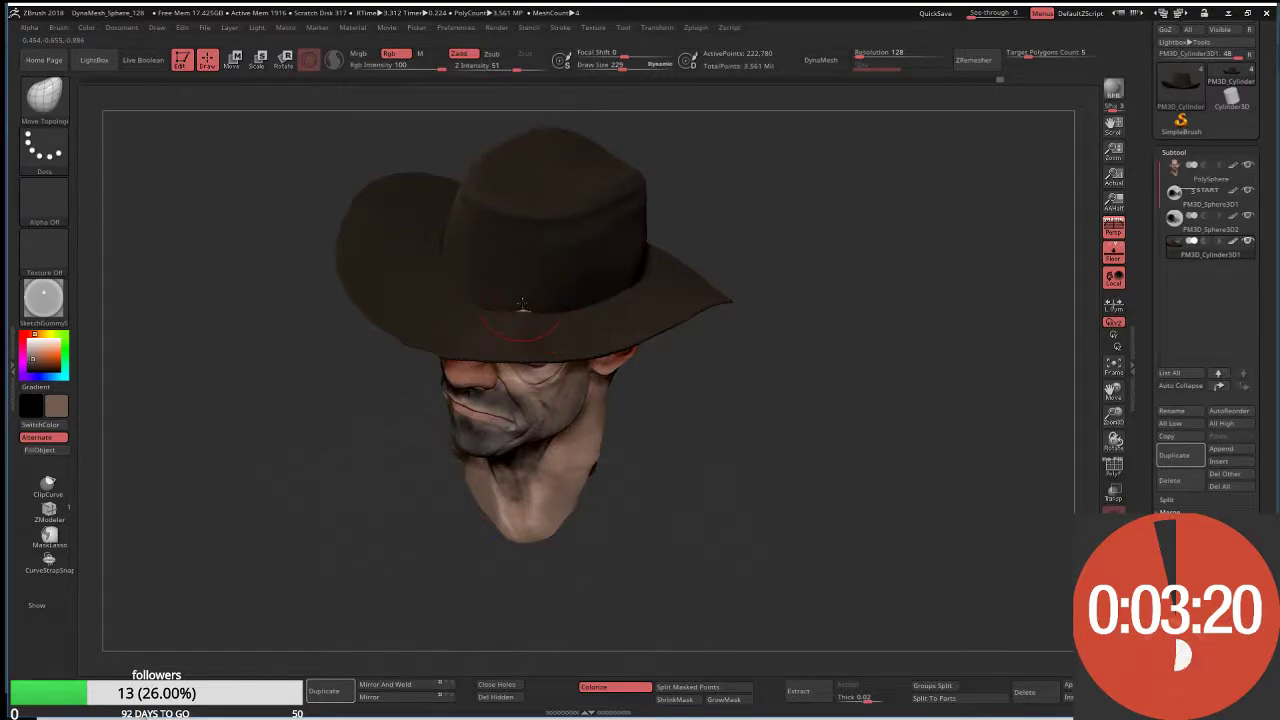
Step: Orbit around the hat to check its fit, then bring up the brush list
left_click_drag(650, 212, 659, 204)
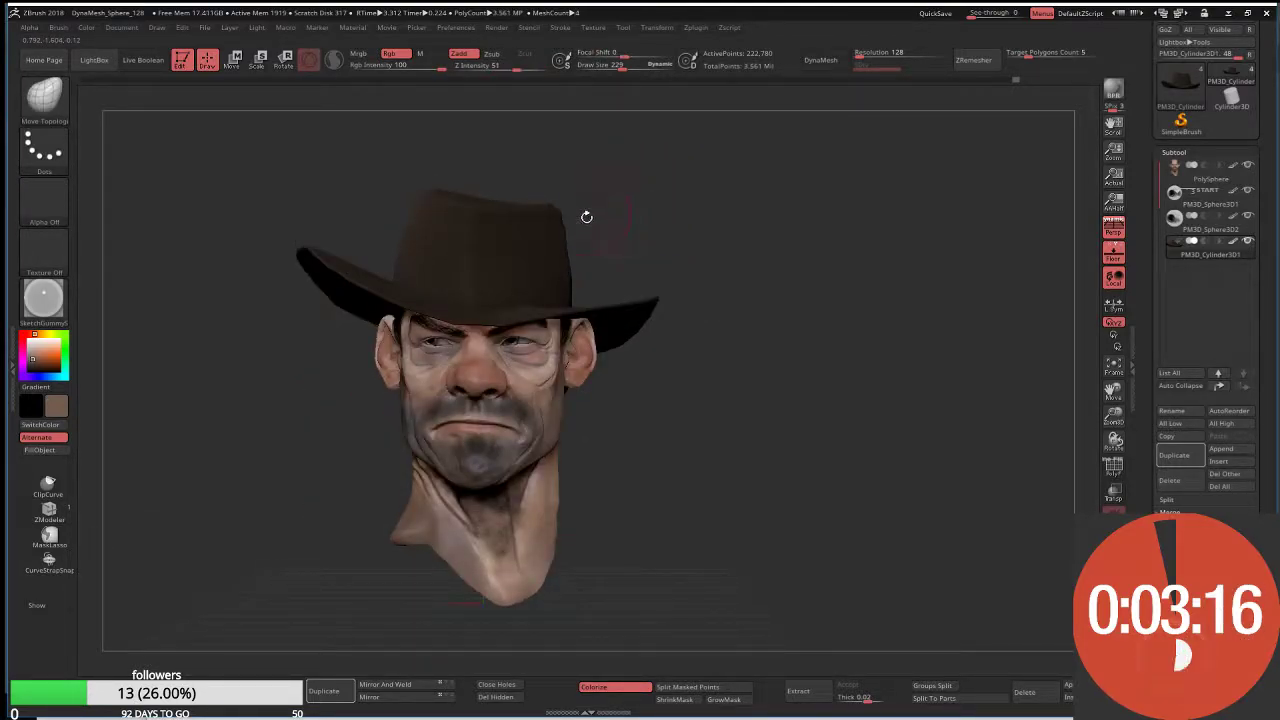
mouse_move(531, 293)
right_mouse_down()
mouse_move(490, 305)
mouse_move(589, 290)
right_mouse_up()
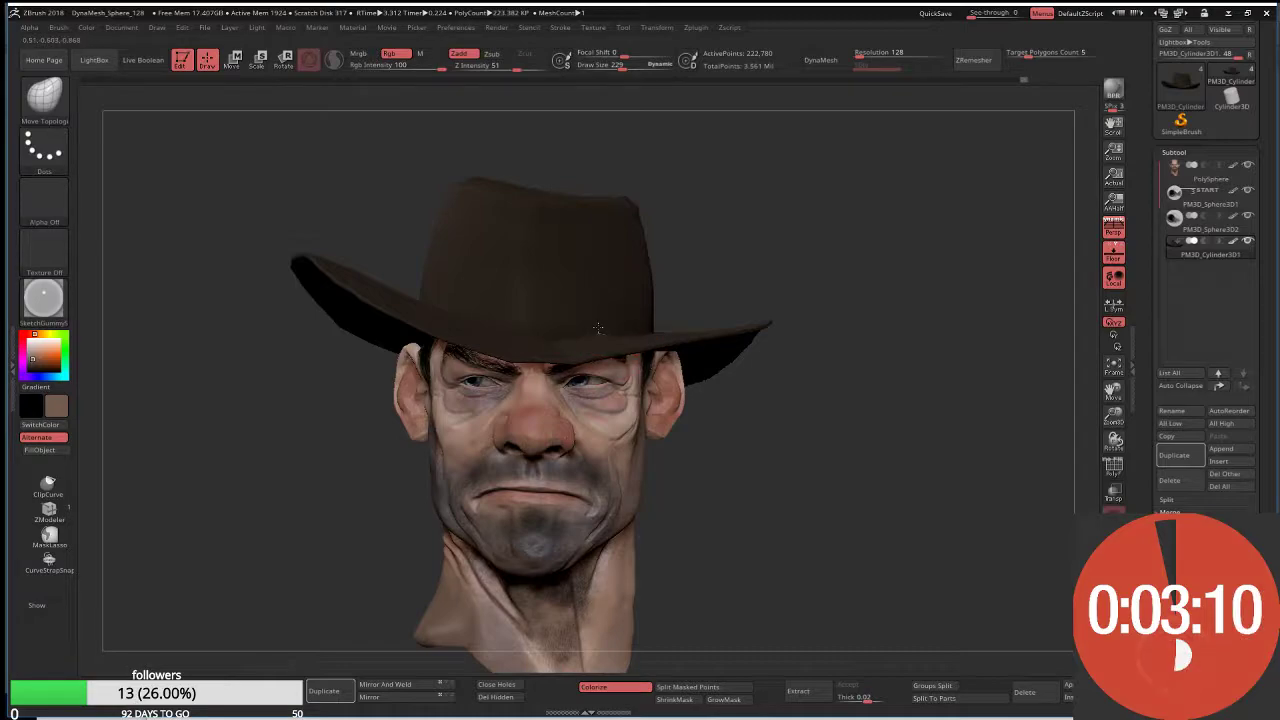
right_click_drag(688, 276, 594, 325)
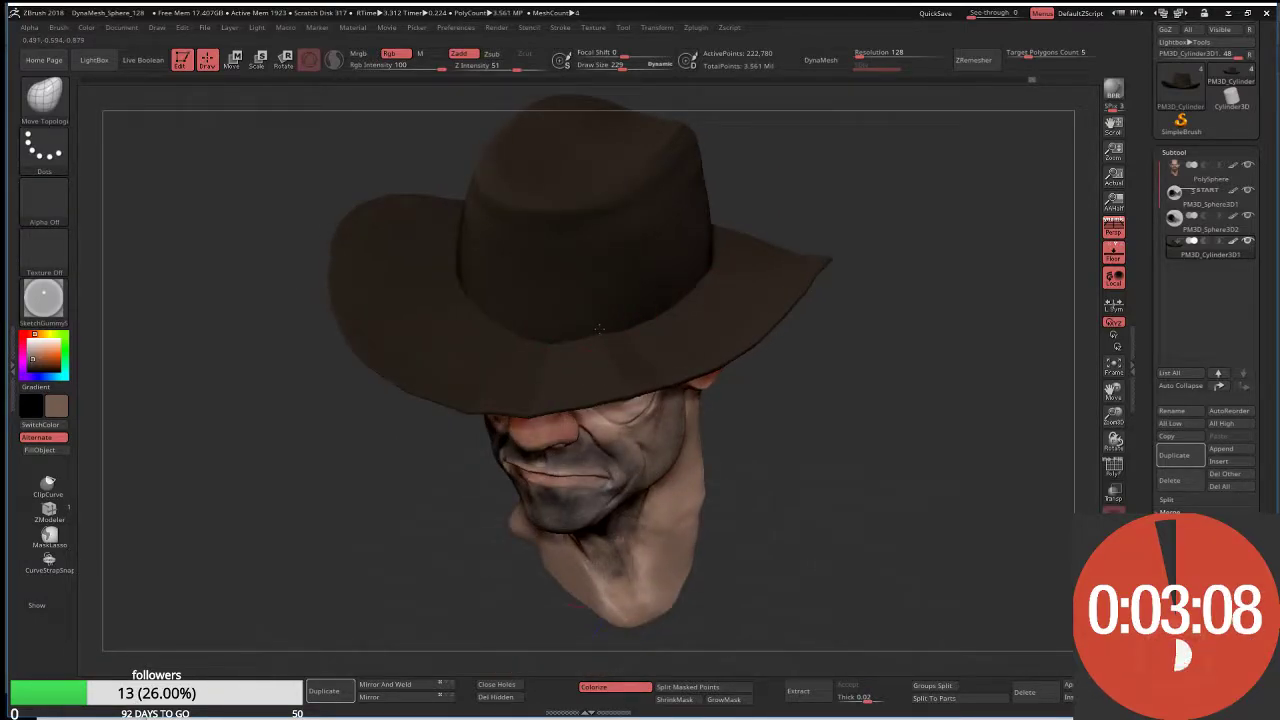
right_click_drag(806, 174, 723, 183)
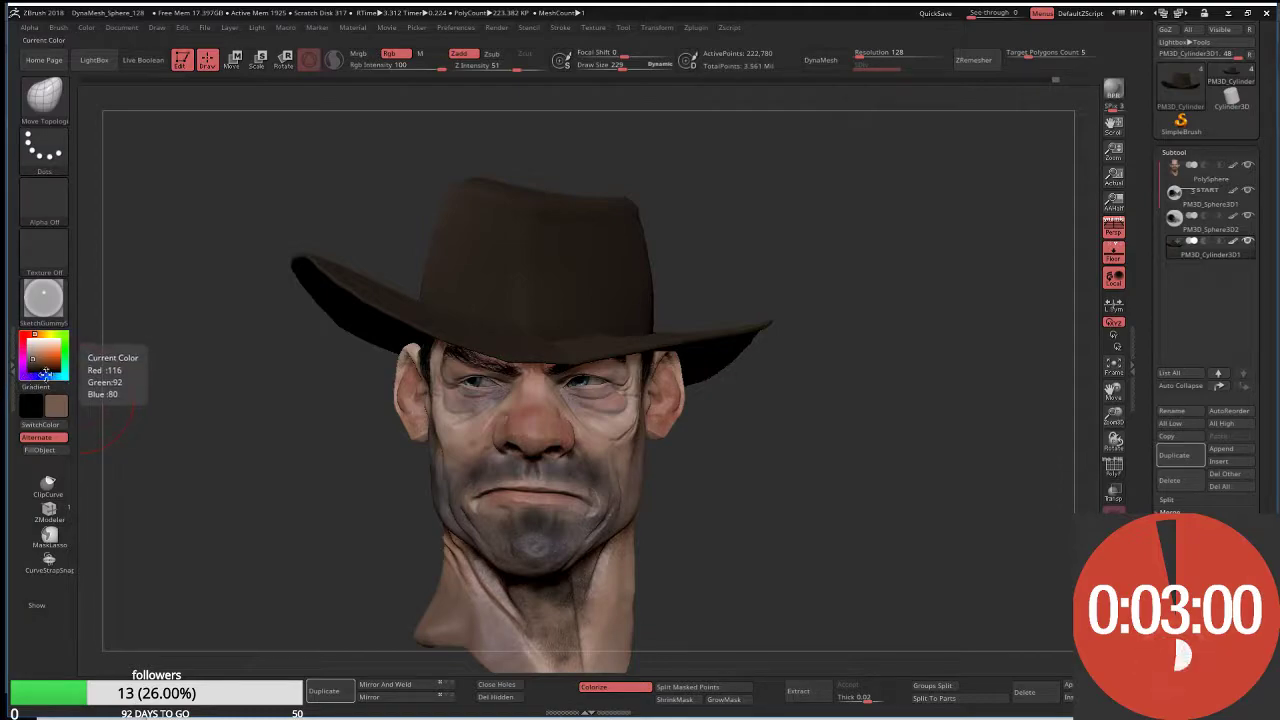
left_click(43, 96)
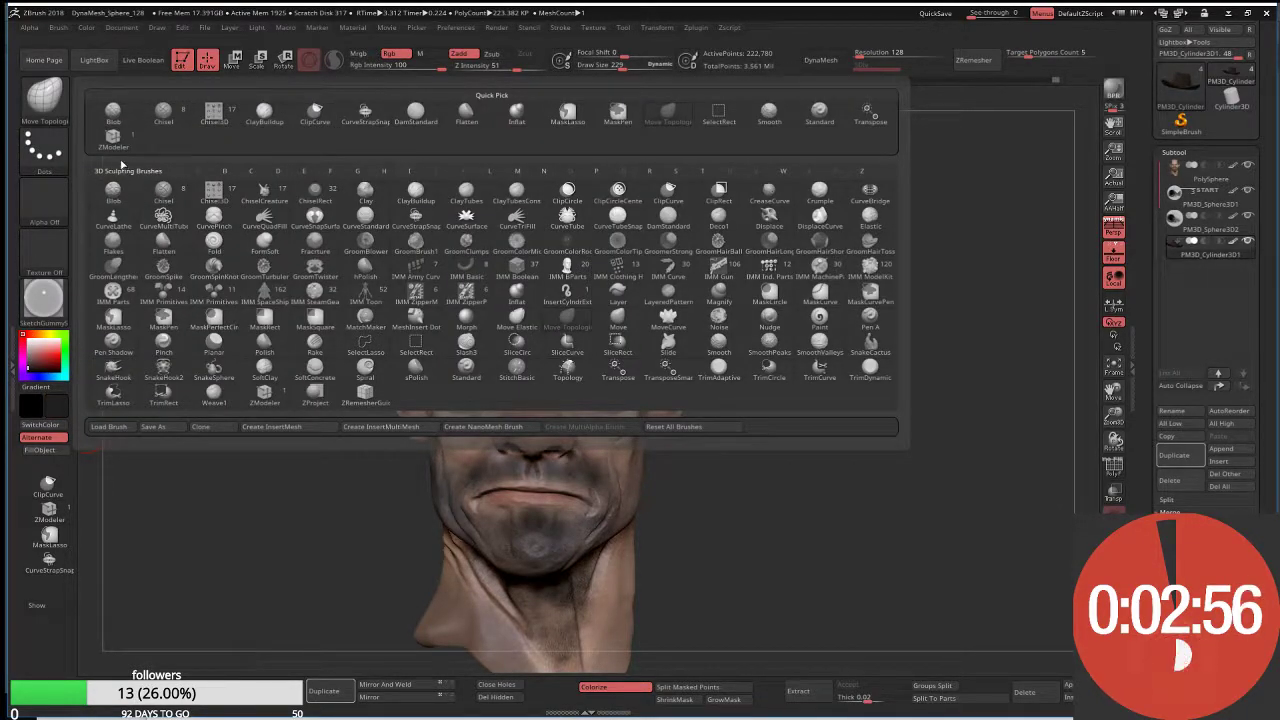
Step: Load the Standard brush at a small size and apply the Chalk material
left_click(44, 96)
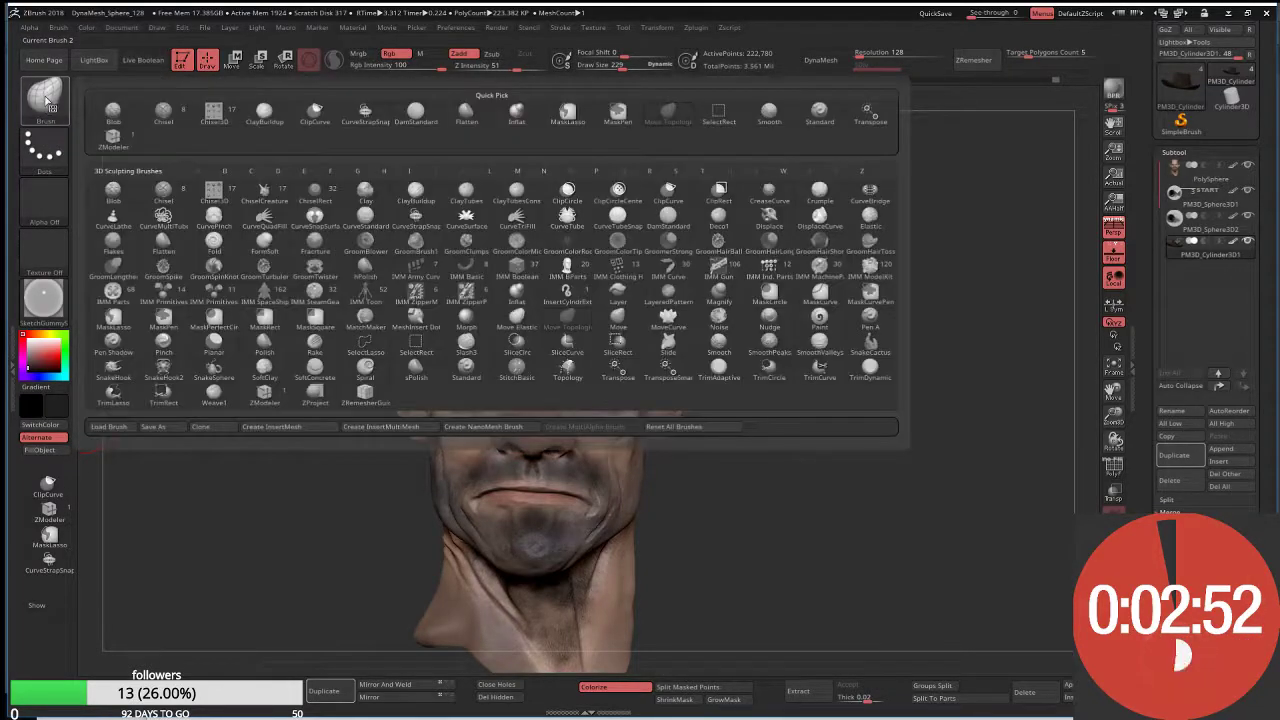
key("b")
key("s")
key("t")
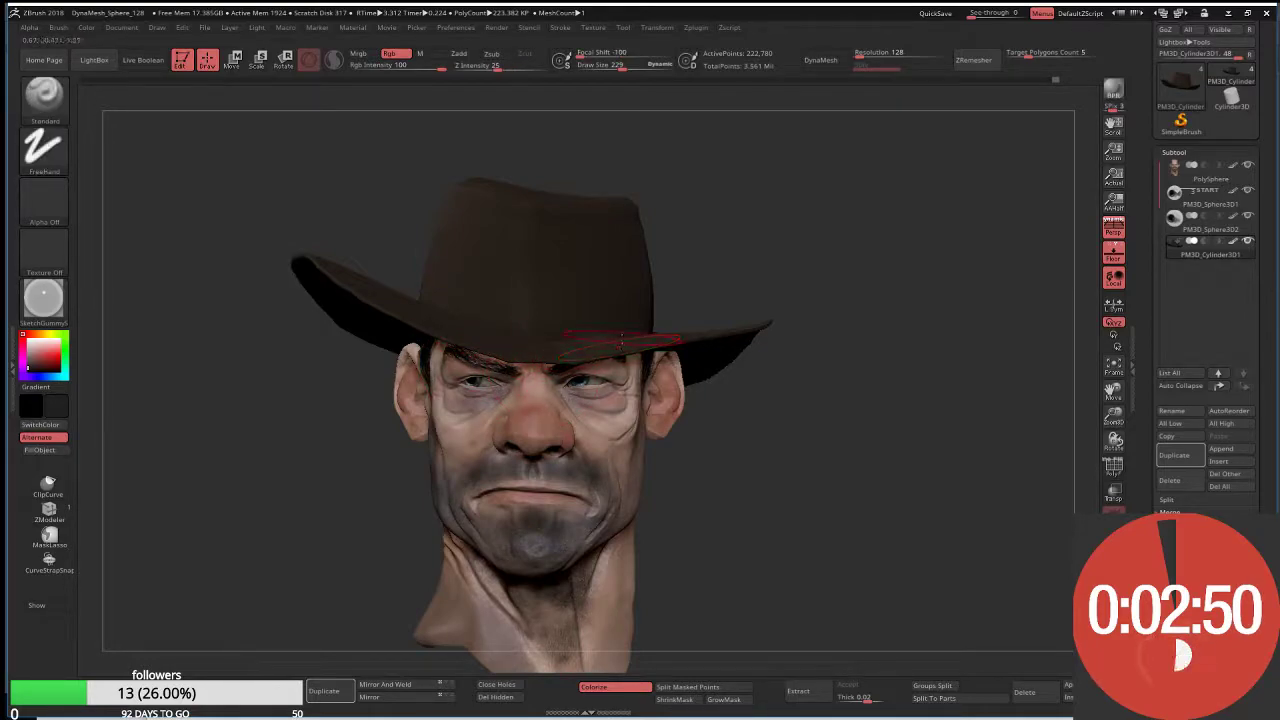
left_click_drag(630, 352, 520, 271)
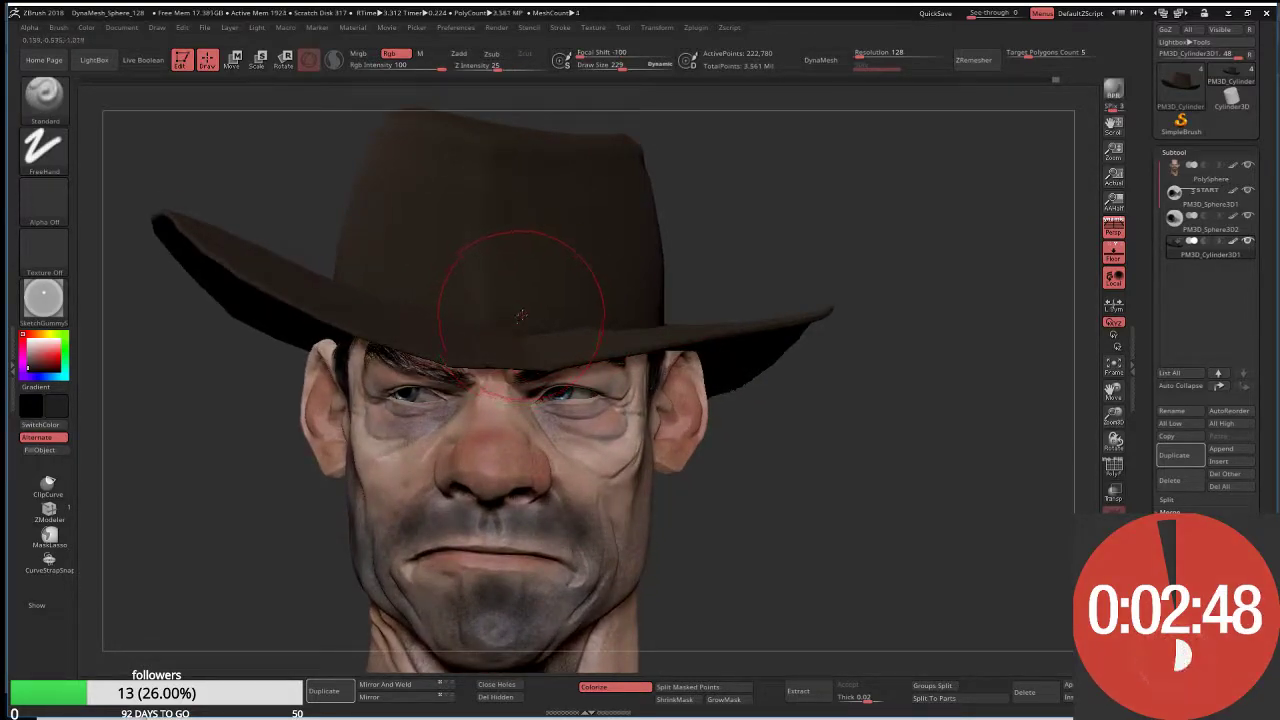
key("s")
left_click_drag(512, 315, 495, 317)
left_click(43, 297)
left_click(96, 353)
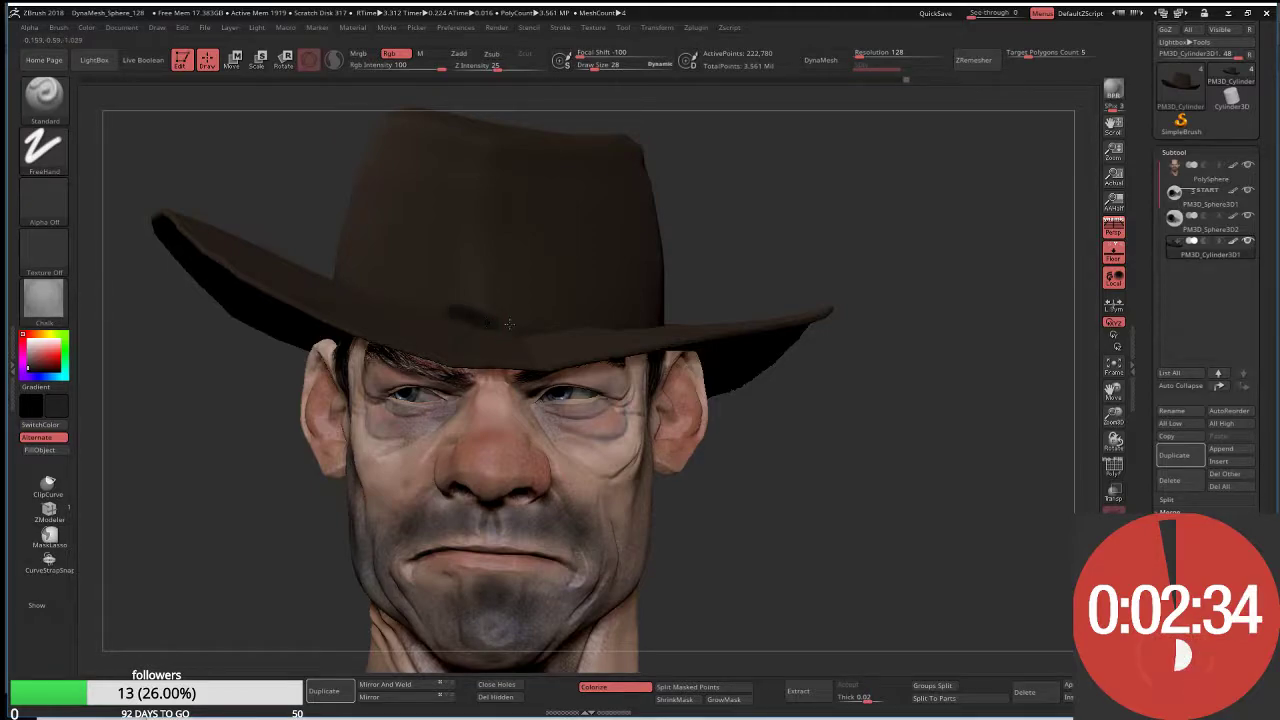
Step: Paint a dark band all the way around the base of the hat crown
left_click_drag(475, 312, 540, 322)
mouse_move(880, 420)
left_mouse_down()
mouse_move(535, 330)
mouse_move(634, 312)
left_mouse_up()
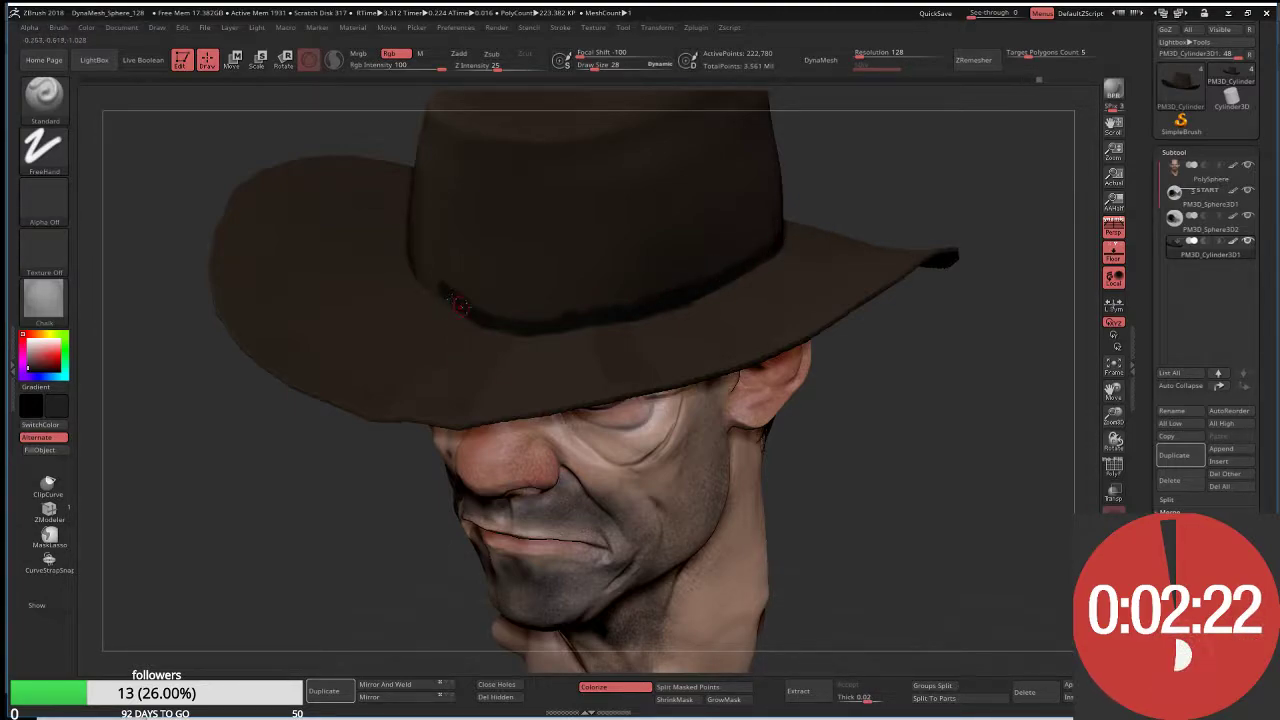
left_click_drag(462, 305, 418, 265)
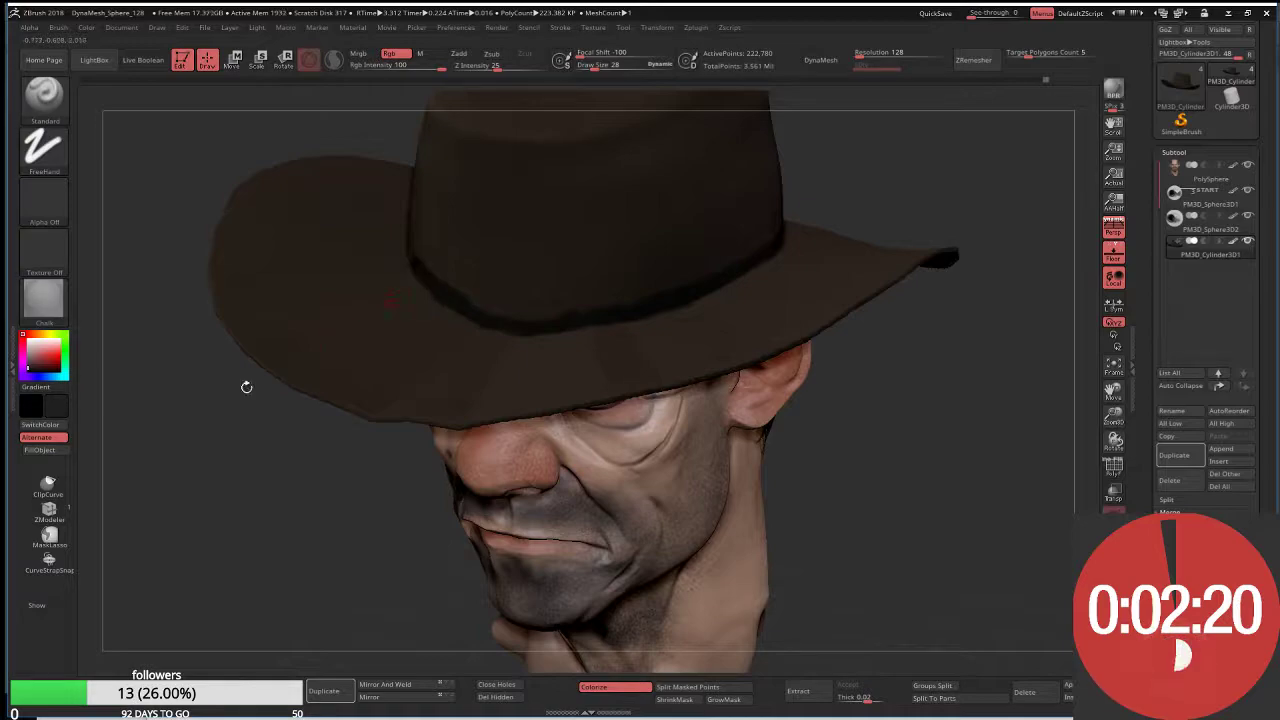
mouse_move(246, 386)
left_mouse_down()
mouse_move(326, 242)
mouse_move(368, 249)
mouse_move(277, 175)
left_mouse_up()
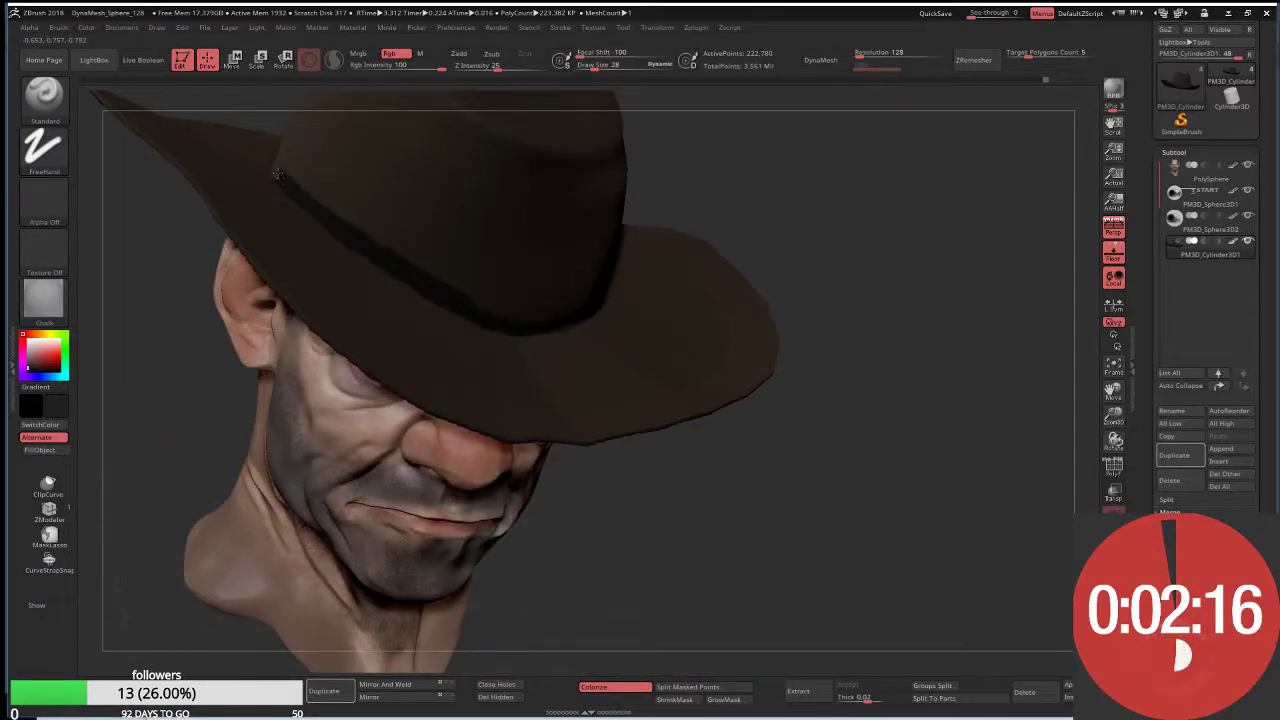
mouse_move(571, 193)
right_mouse_down()
mouse_move(586, 206)
mouse_move(598, 399)
right_mouse_up()
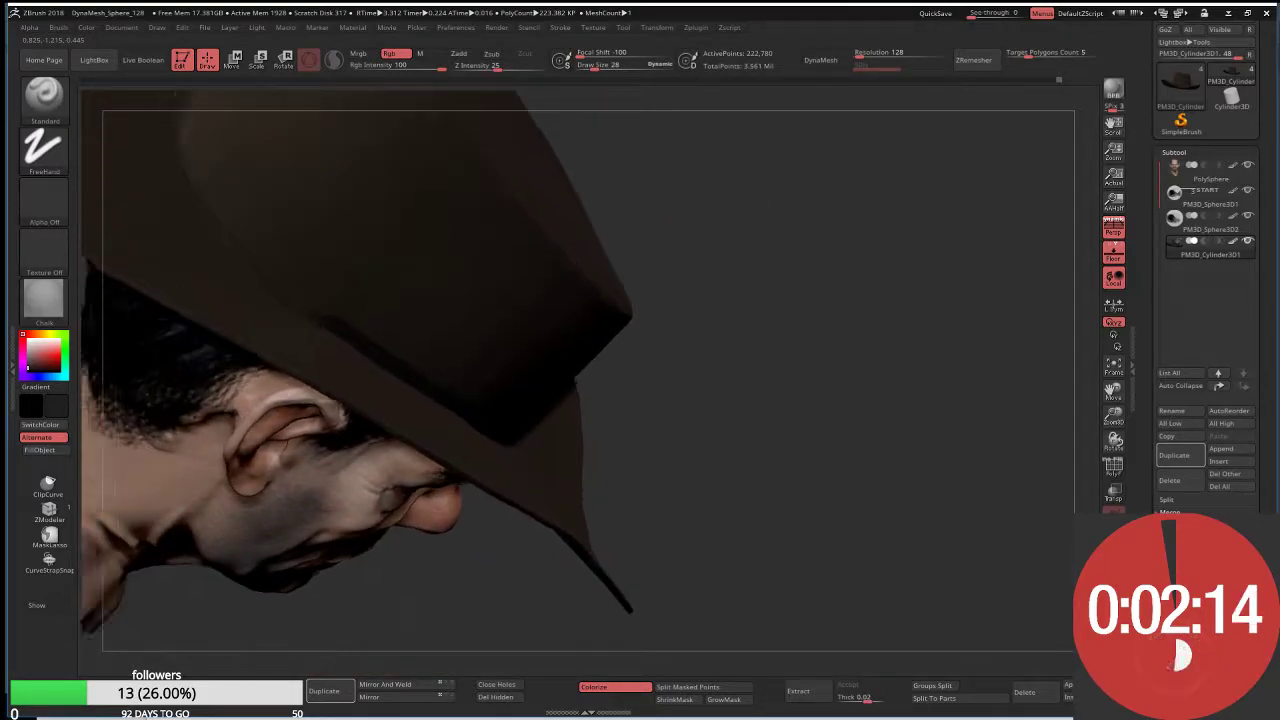
left_click_drag(343, 370, 269, 301)
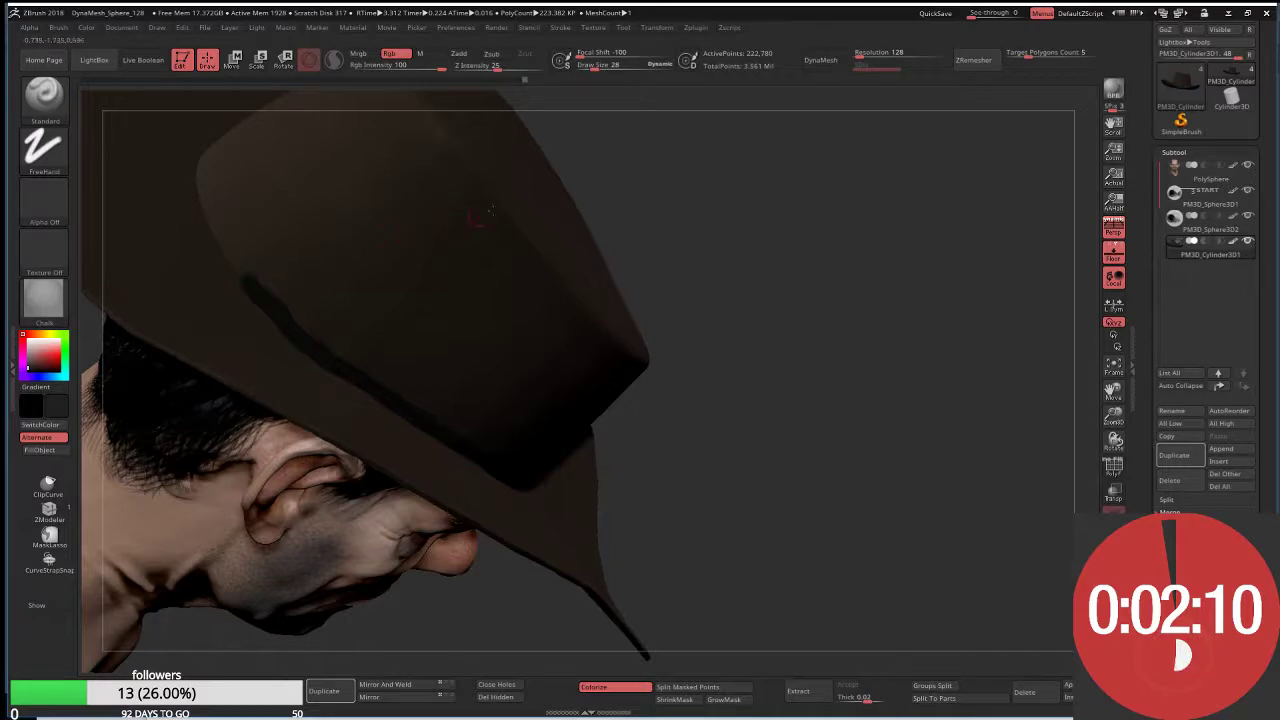
mouse_move(252, 286)
right_mouse_down()
mouse_move(671, 205)
mouse_move(505, 470)
right_mouse_up()
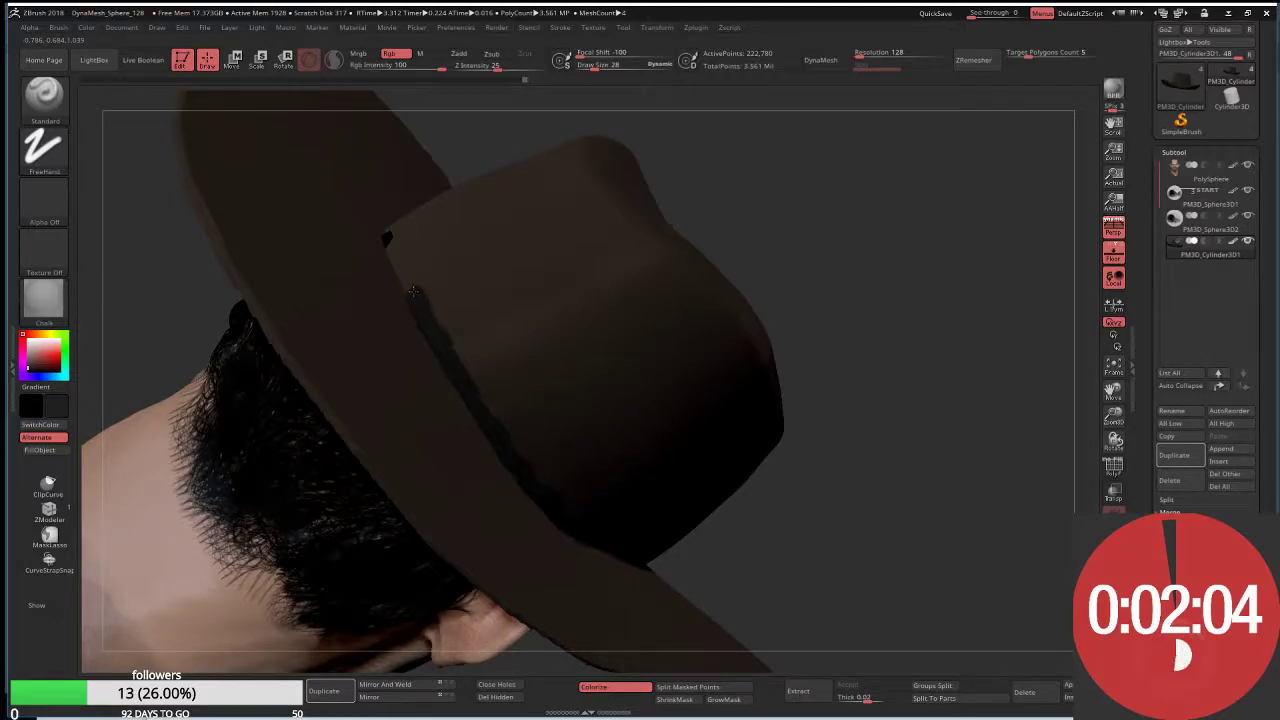
right_click_drag(388, 244, 373, 216)
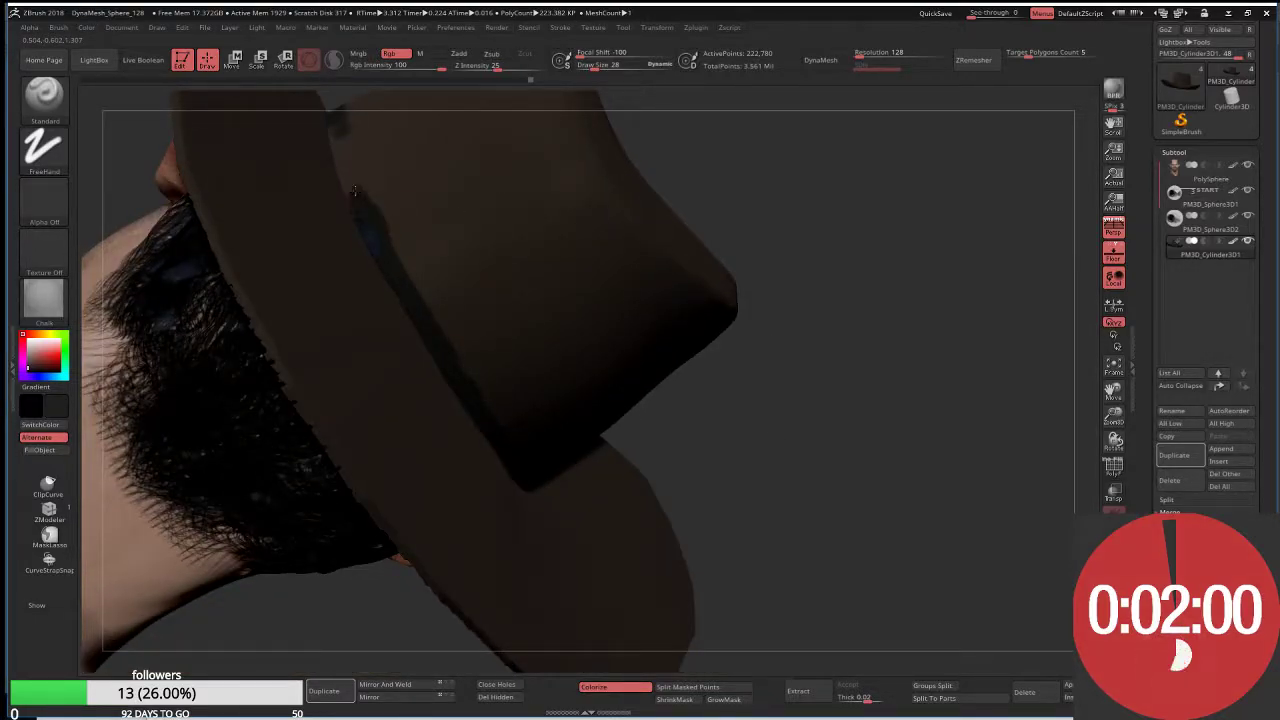
mouse_move(332, 129)
right_mouse_down()
mouse_move(601, 141)
mouse_move(346, 216)
mouse_move(323, 329)
mouse_move(333, 344)
mouse_move(333, 300)
right_mouse_up()
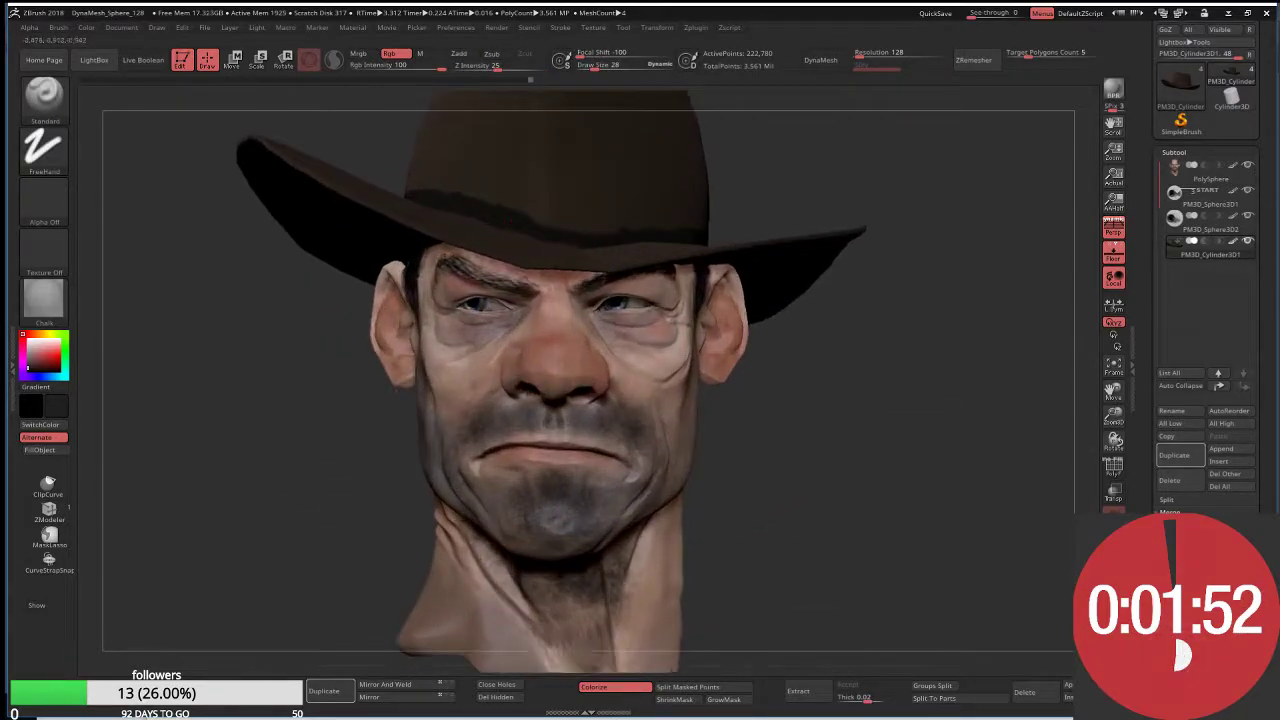
Step: Sample the hat's brown as the paint colour and orbit to review the head
key("c")
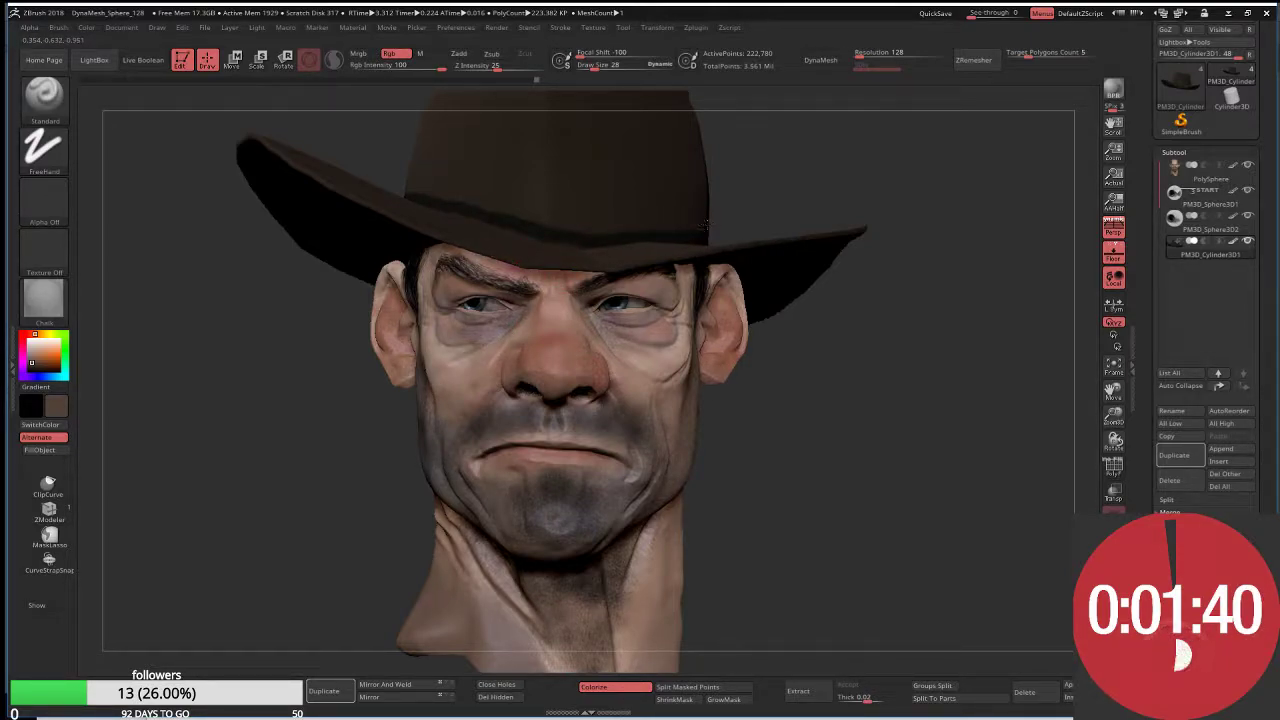
left_click_drag(773, 244, 683, 237)
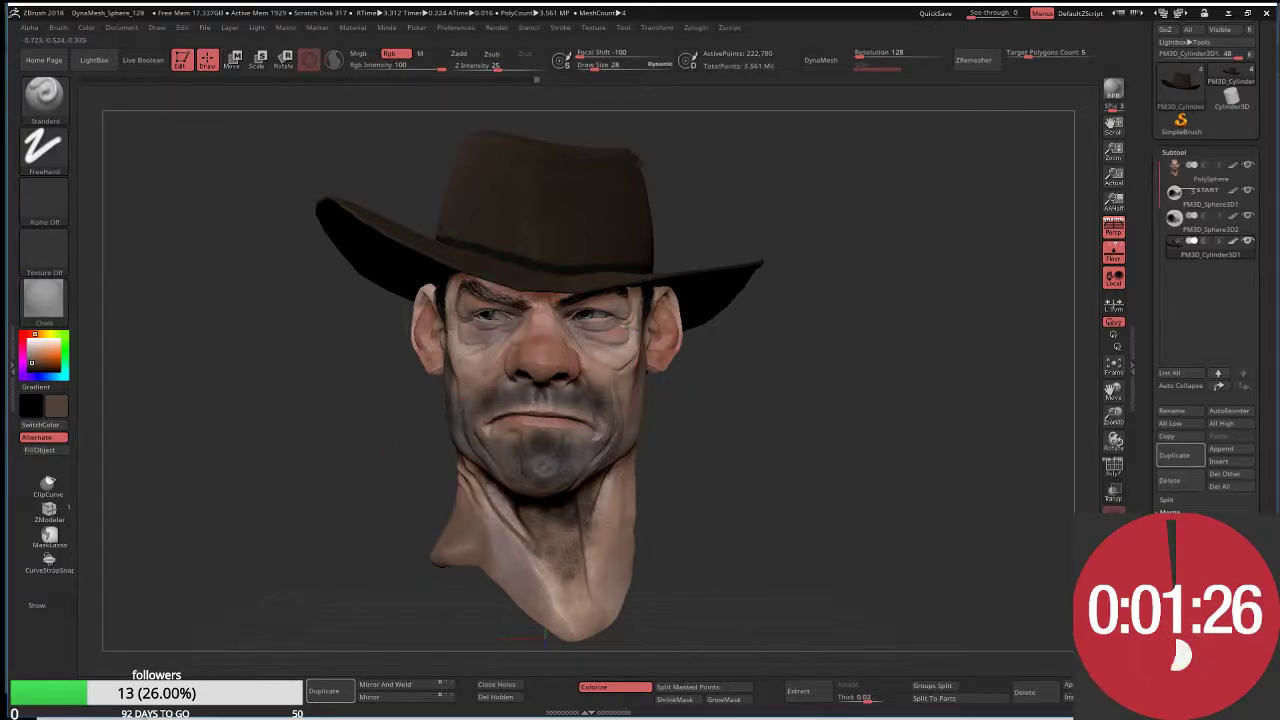
left_click_drag(800, 420, 880, 420)
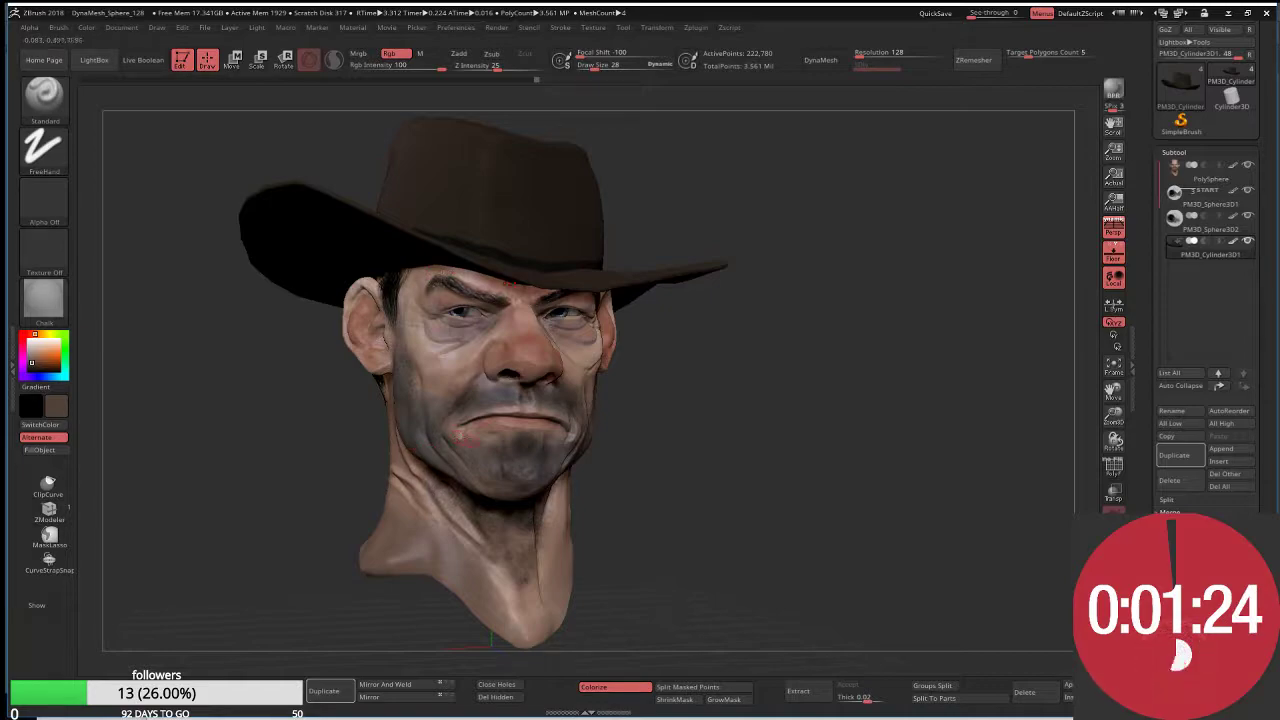
left_click_drag(640, 425, 686, 293)
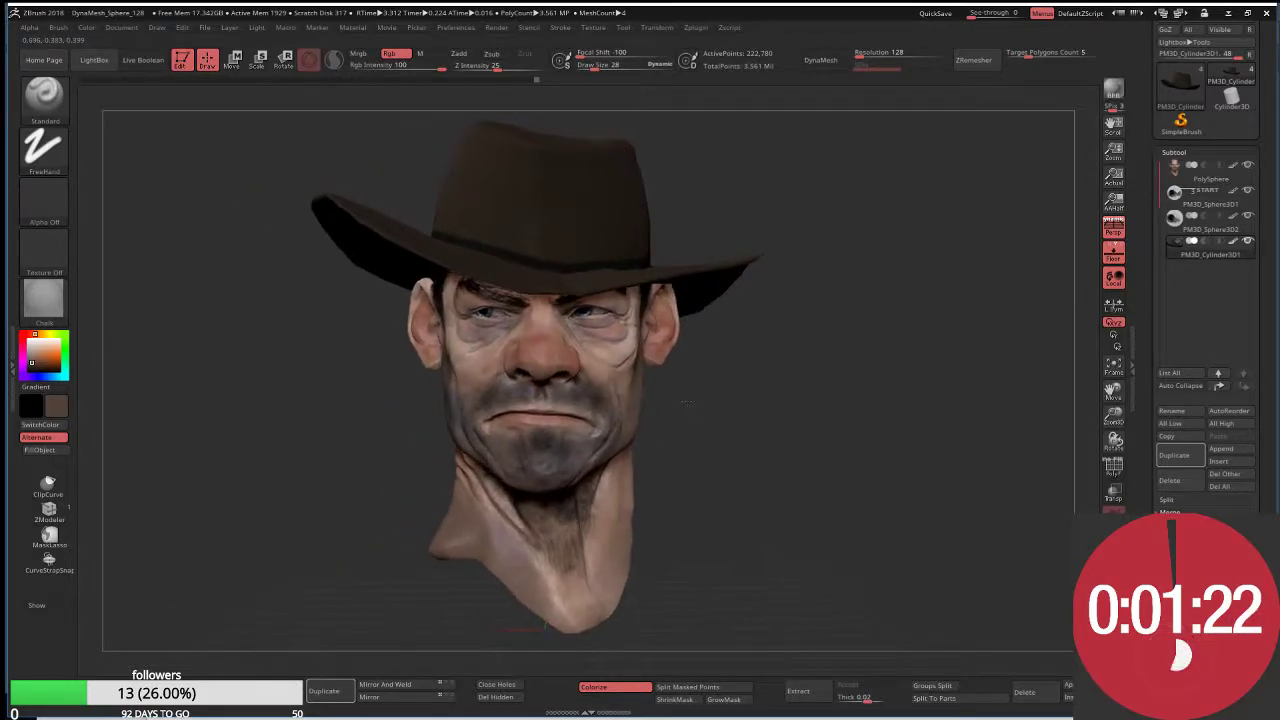
Step: Switch to the Move Topological brush and enlarge it to size 452
key("b")
key("c")
key("b")
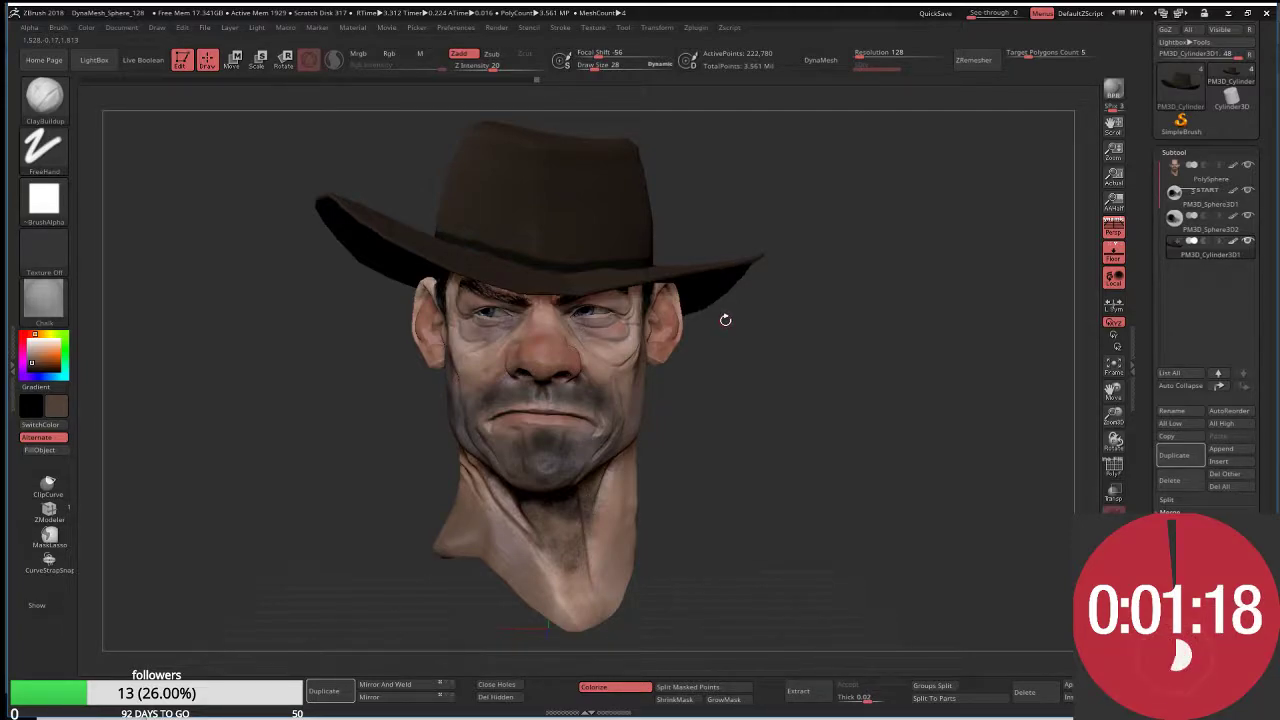
key("b")
key("m")
key("t")
key("s")
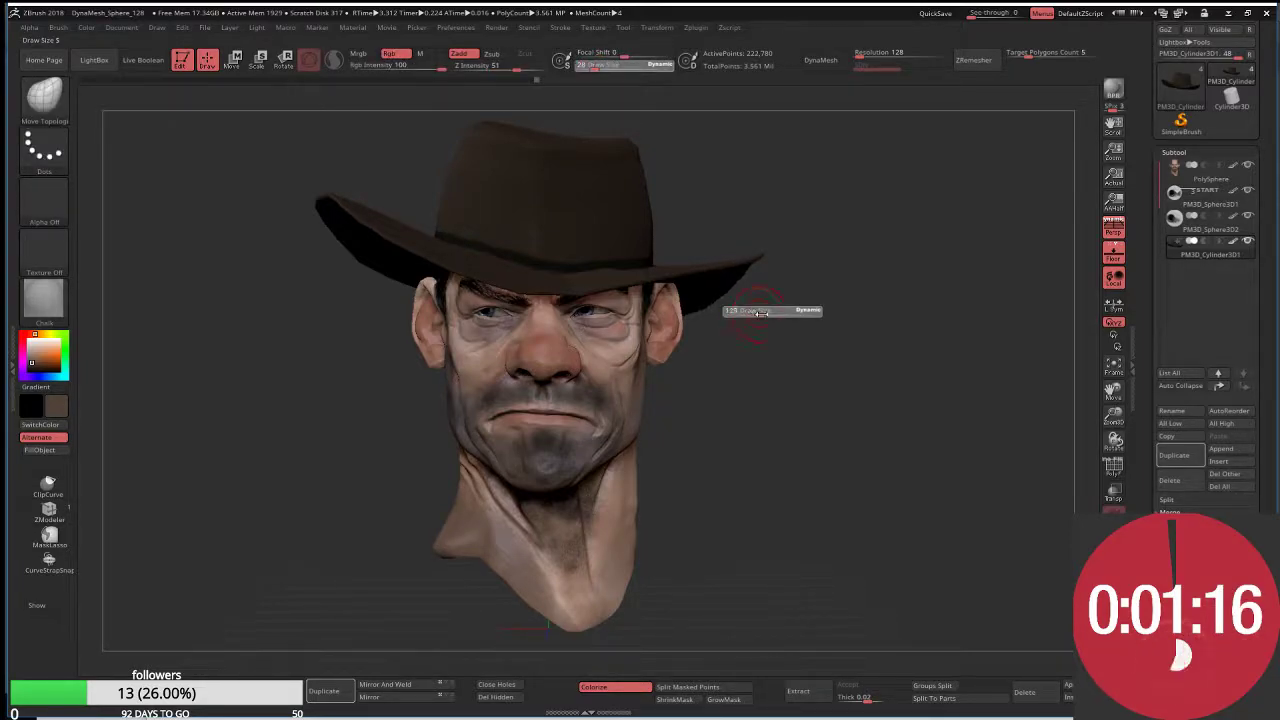
left_click_drag(760, 313, 785, 318)
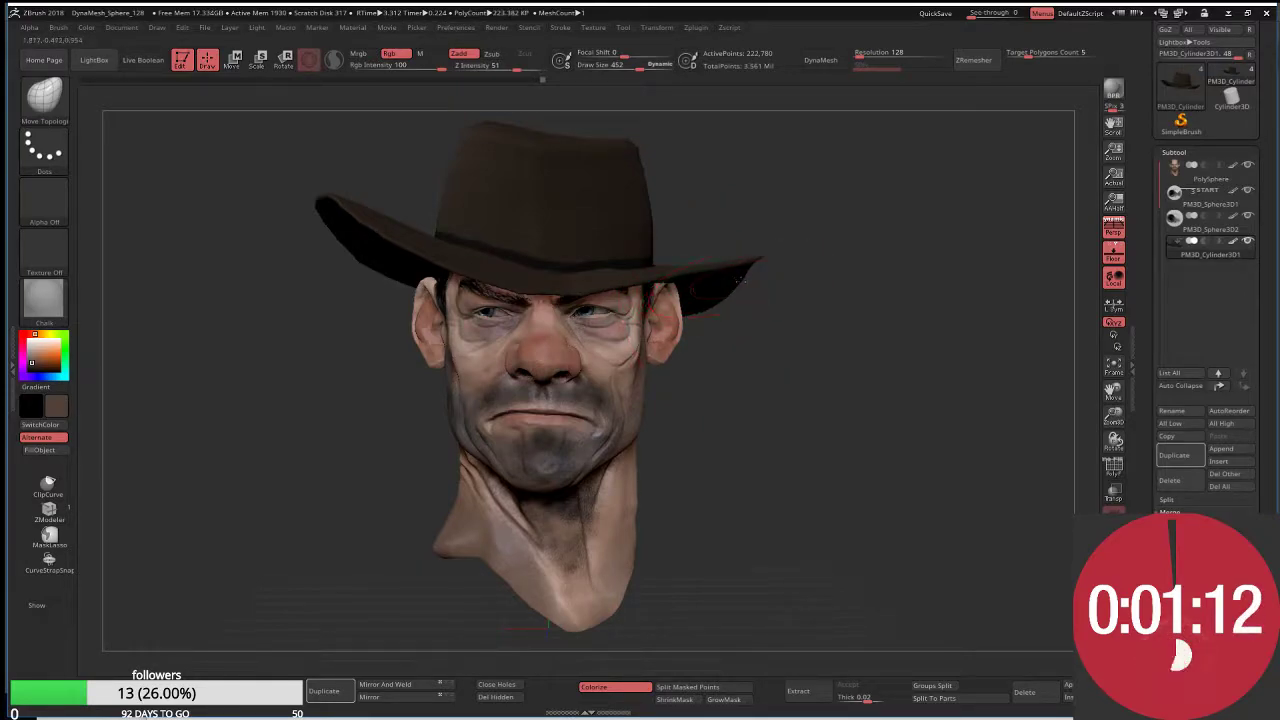
Step: Orbit around the head and click it to make the PolySphere subtool active
left_click_drag(700, 308, 660, 325)
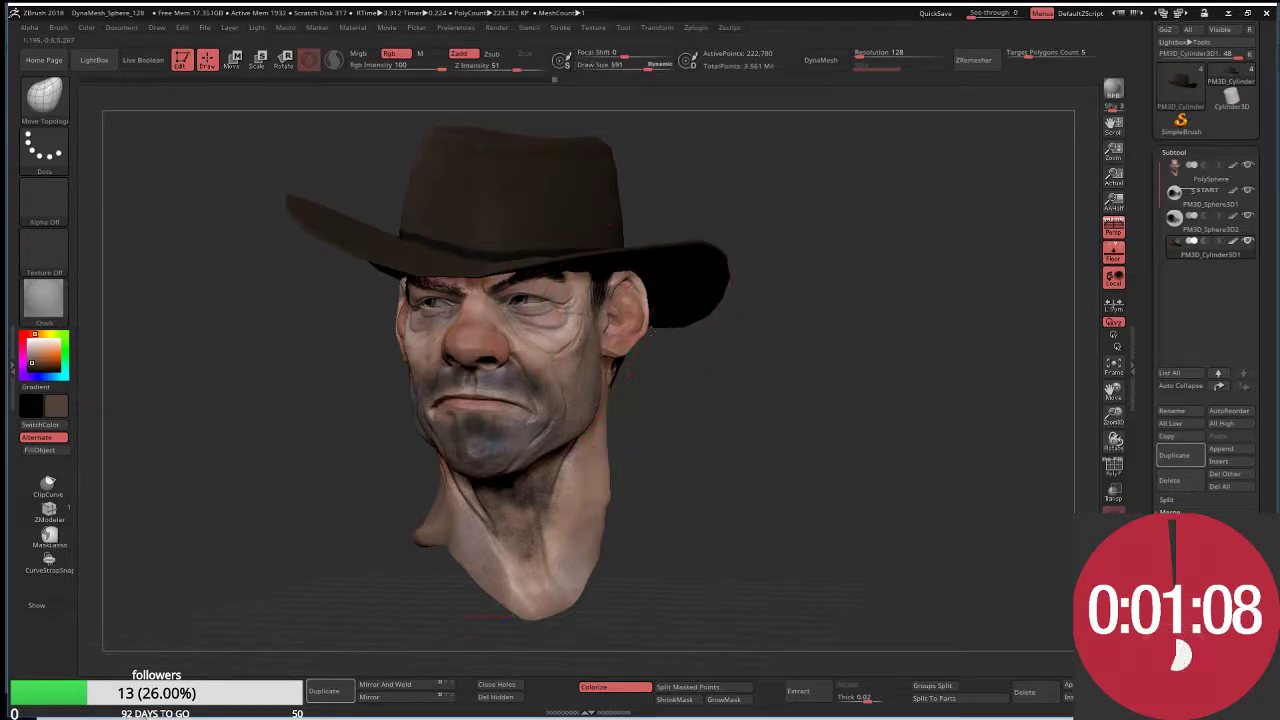
mouse_move(652, 350)
left_mouse_down()
mouse_move(623, 340)
mouse_move(632, 302)
mouse_move(606, 315)
left_mouse_up()
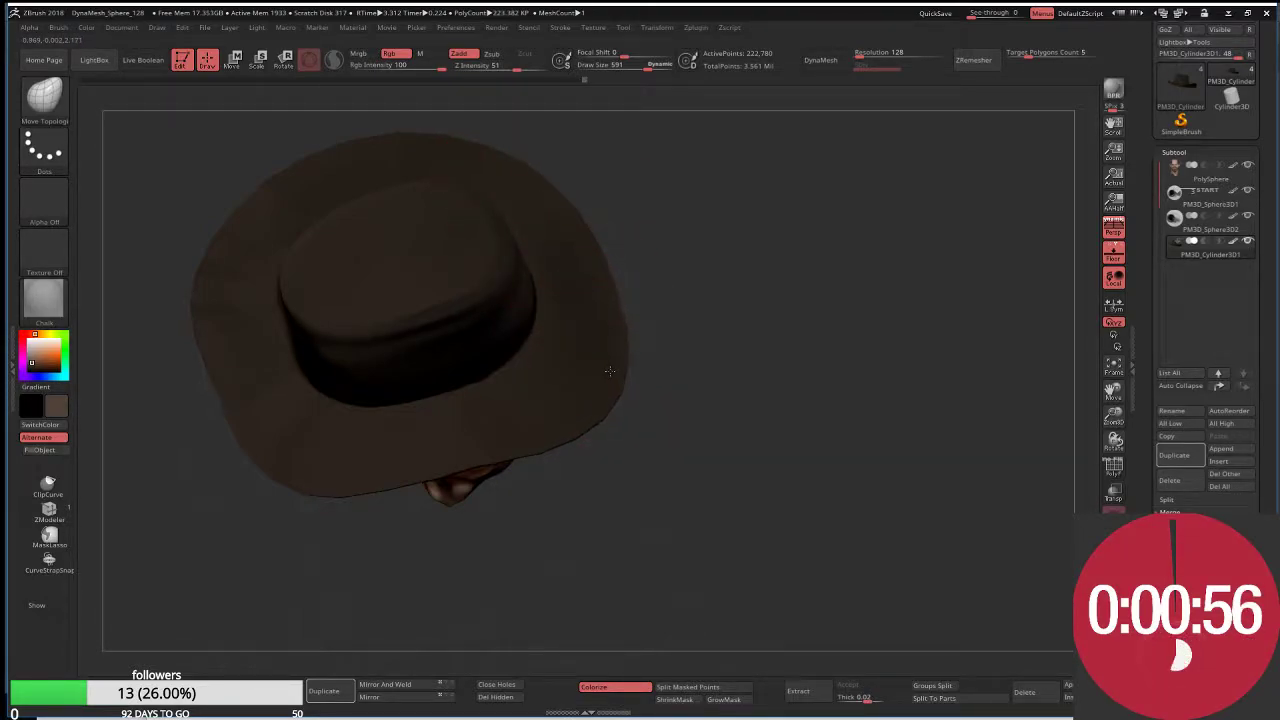
right_click_drag(594, 395, 730, 312, "shift")
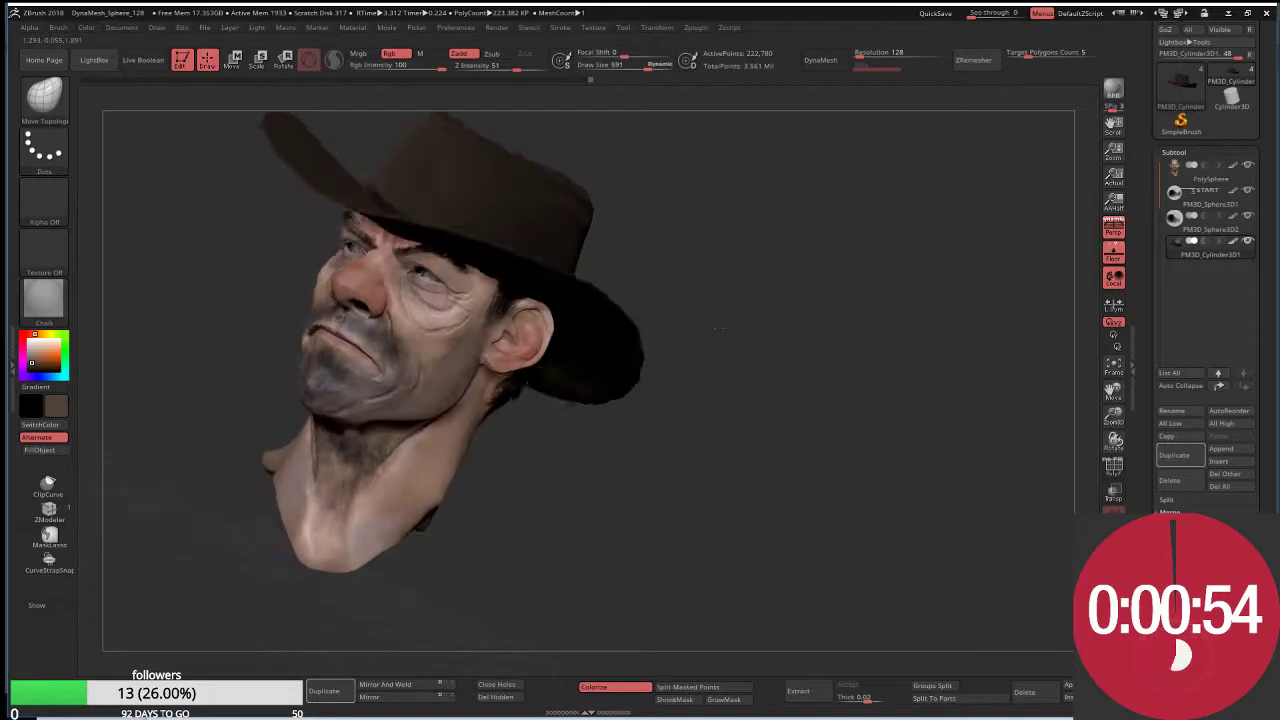
right_click_drag(754, 361, 900, 365, "shift")
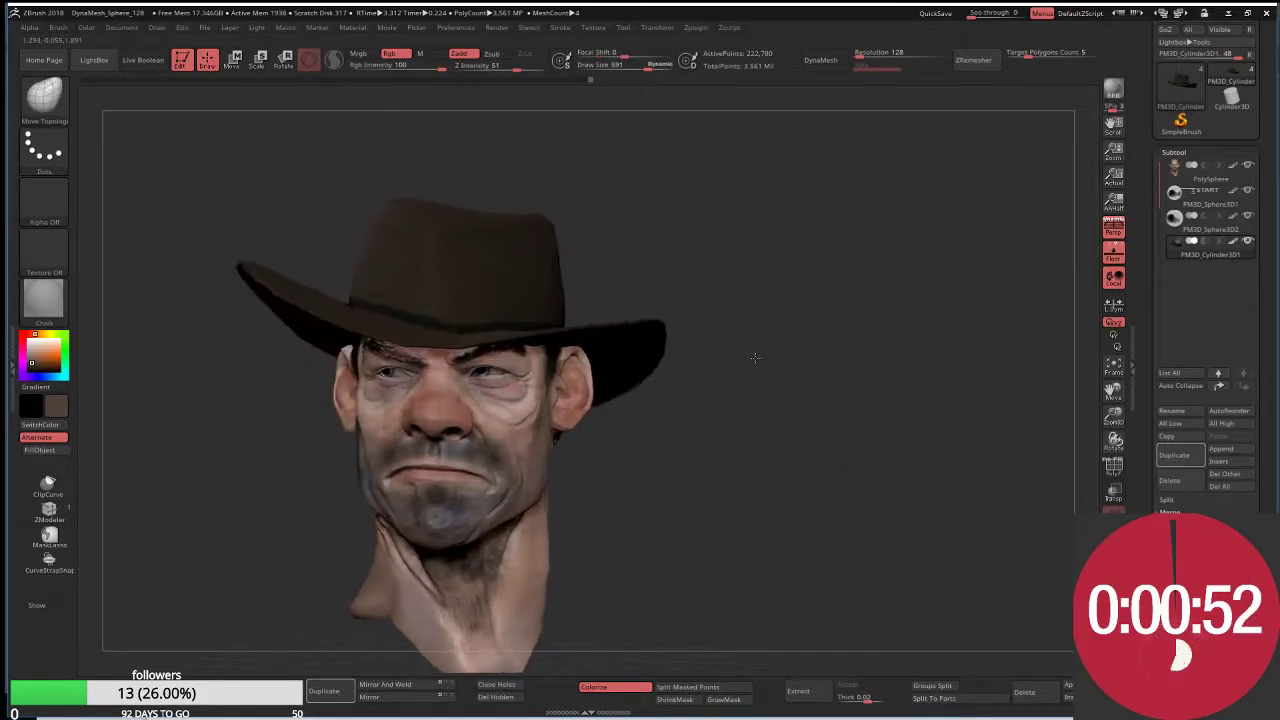
mouse_move(600, 380)
left_mouse_down()
mouse_move(576, 379)
mouse_move(768, 641)
mouse_move(680, 347)
left_mouse_up()
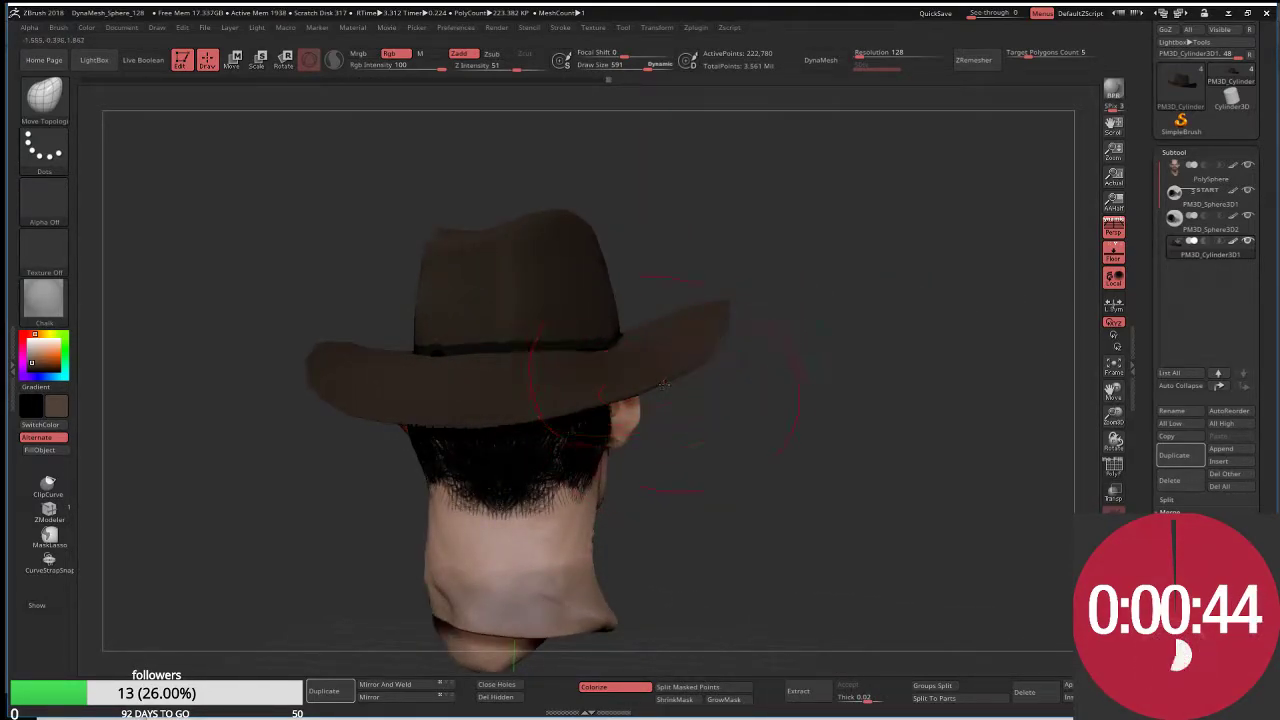
left_click_drag(714, 414, 659, 413)
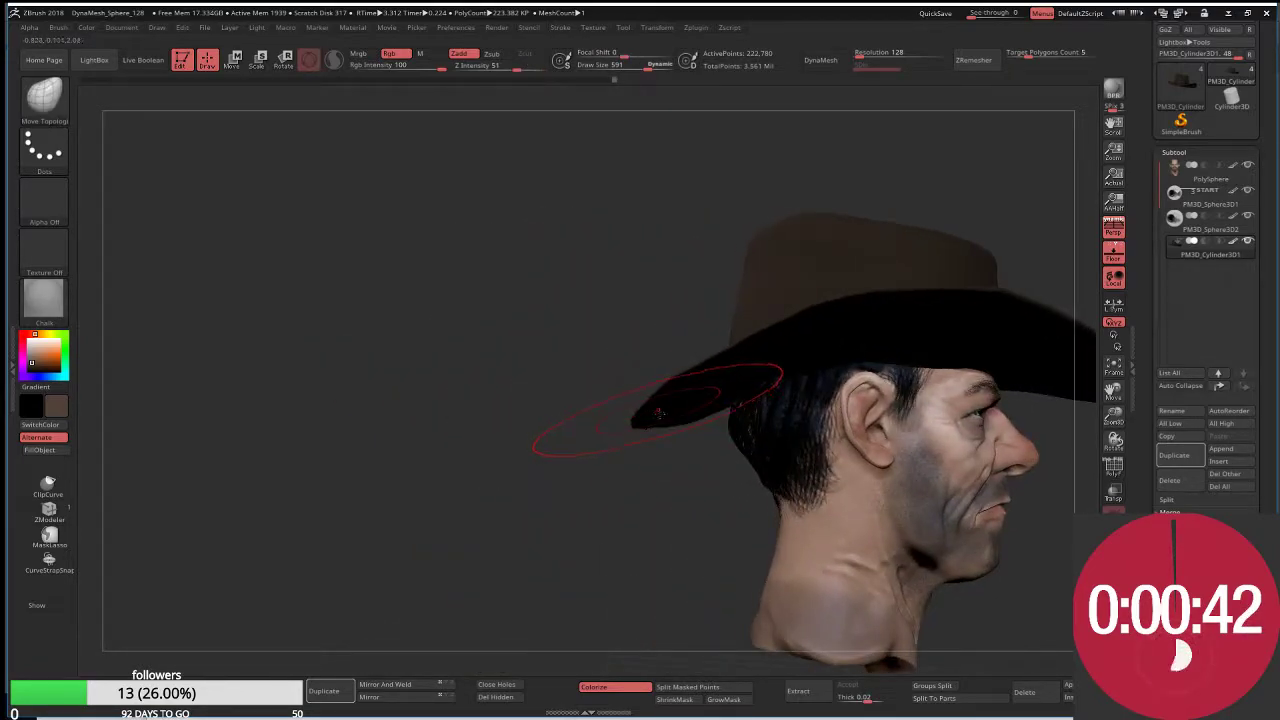
mouse_move(659, 413)
left_mouse_down()
mouse_move(659, 478)
mouse_move(590, 475)
mouse_move(509, 546)
mouse_move(680, 398)
left_mouse_up()
left_click(690, 395, "alt")
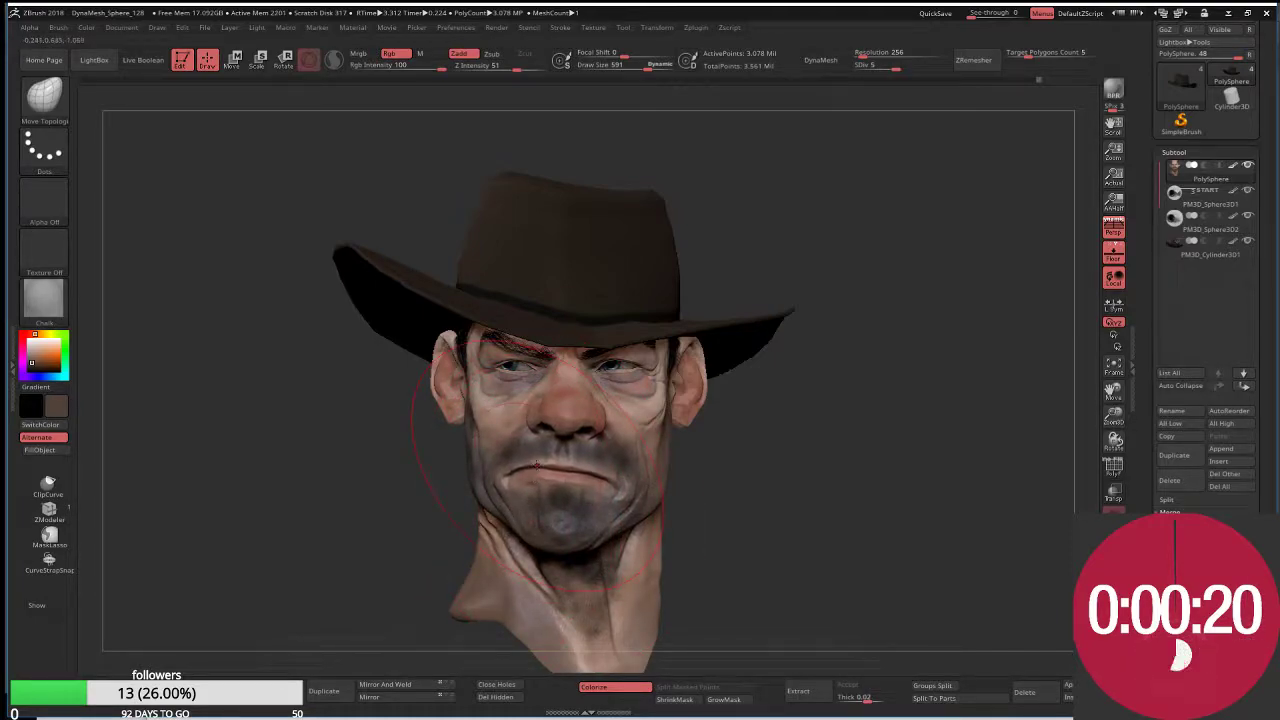
Step: Pull the mouth and lower lip slightly upward, then check it from the front
left_click_drag(538, 474, 538, 460)
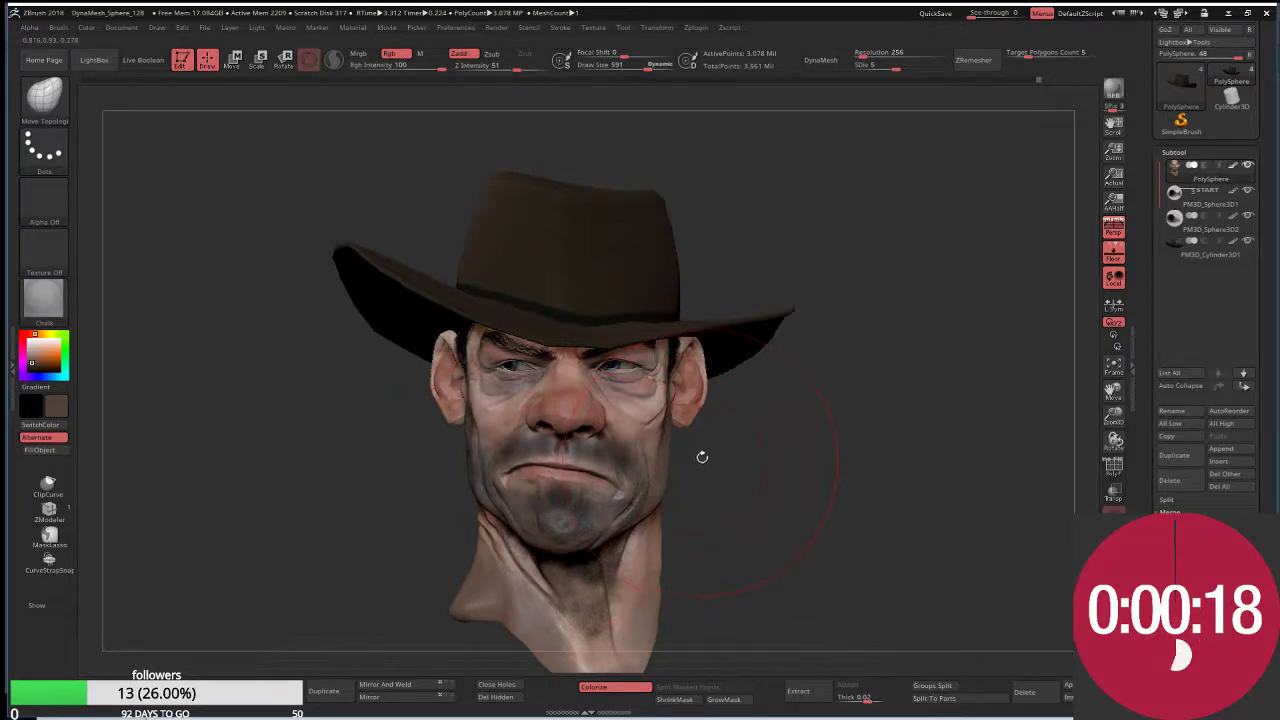
left_click_drag(702, 455, 445, 440)
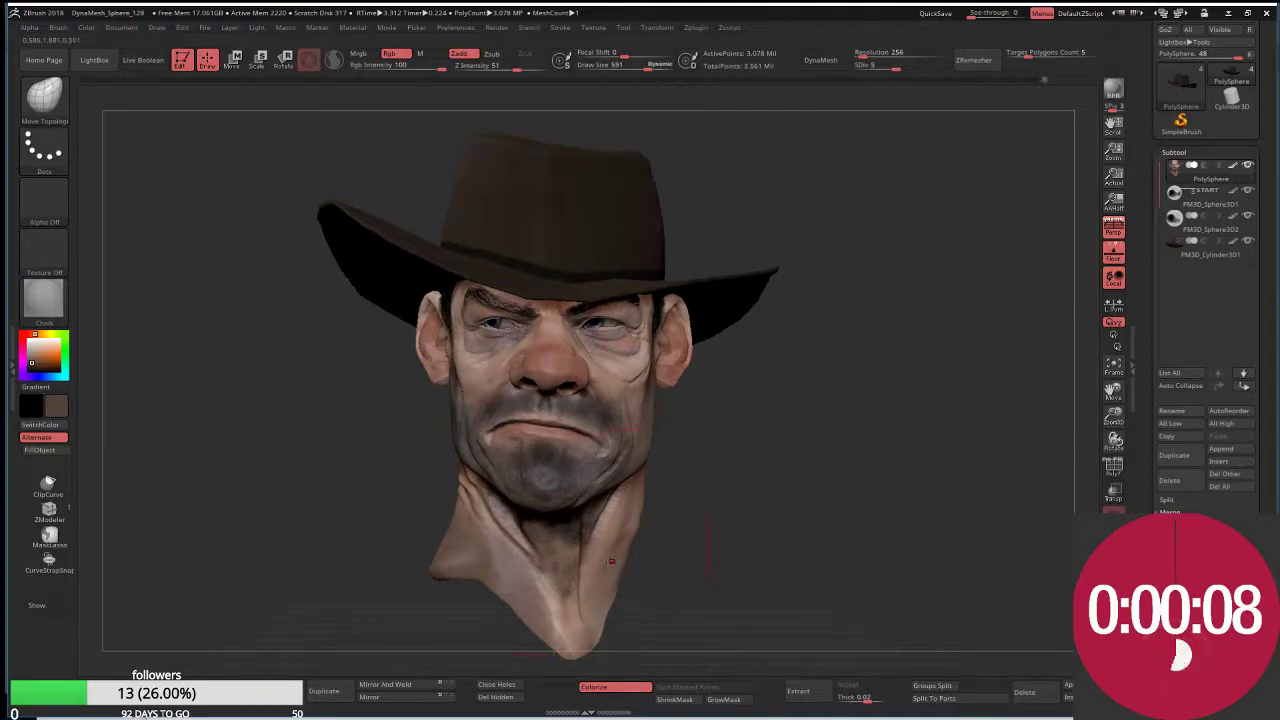
left_click_drag(675, 560, 655, 535)
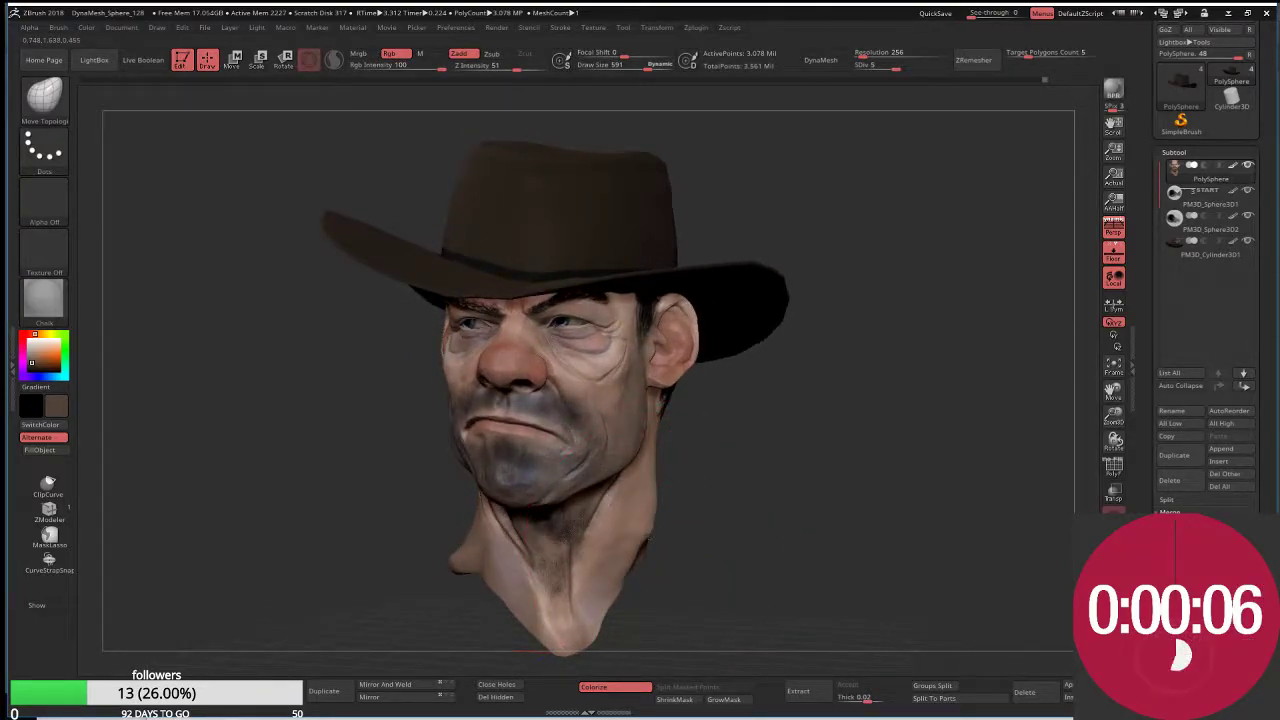
left_click_drag(725, 517, 723, 486)
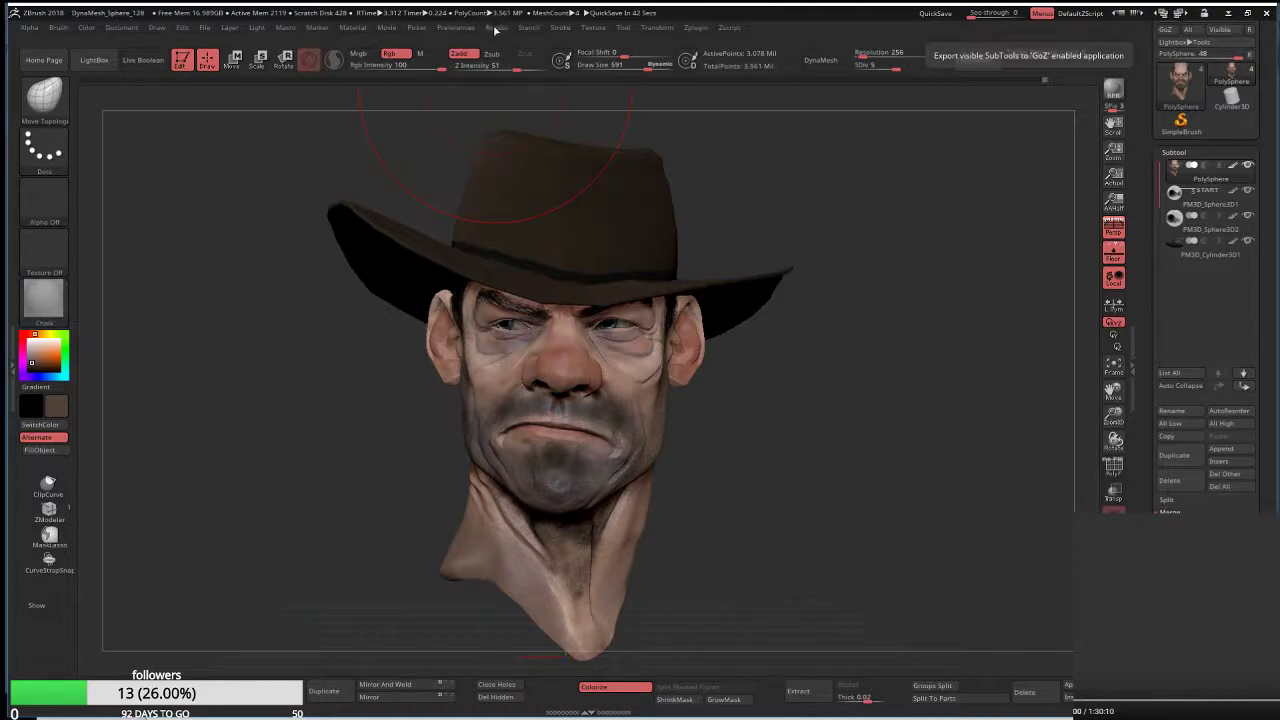
Step: Start a Best (BPR) render of the cowboy head from the Render menu
left_click(496, 27)
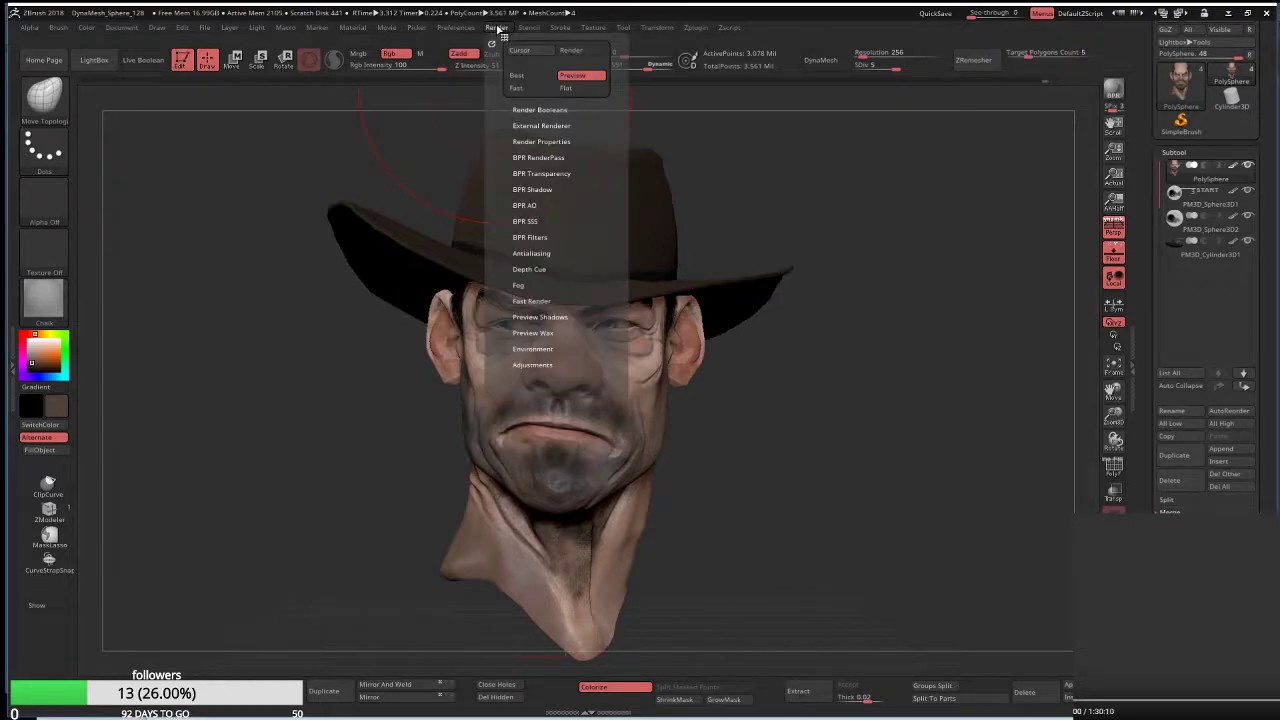
left_click(516, 75)
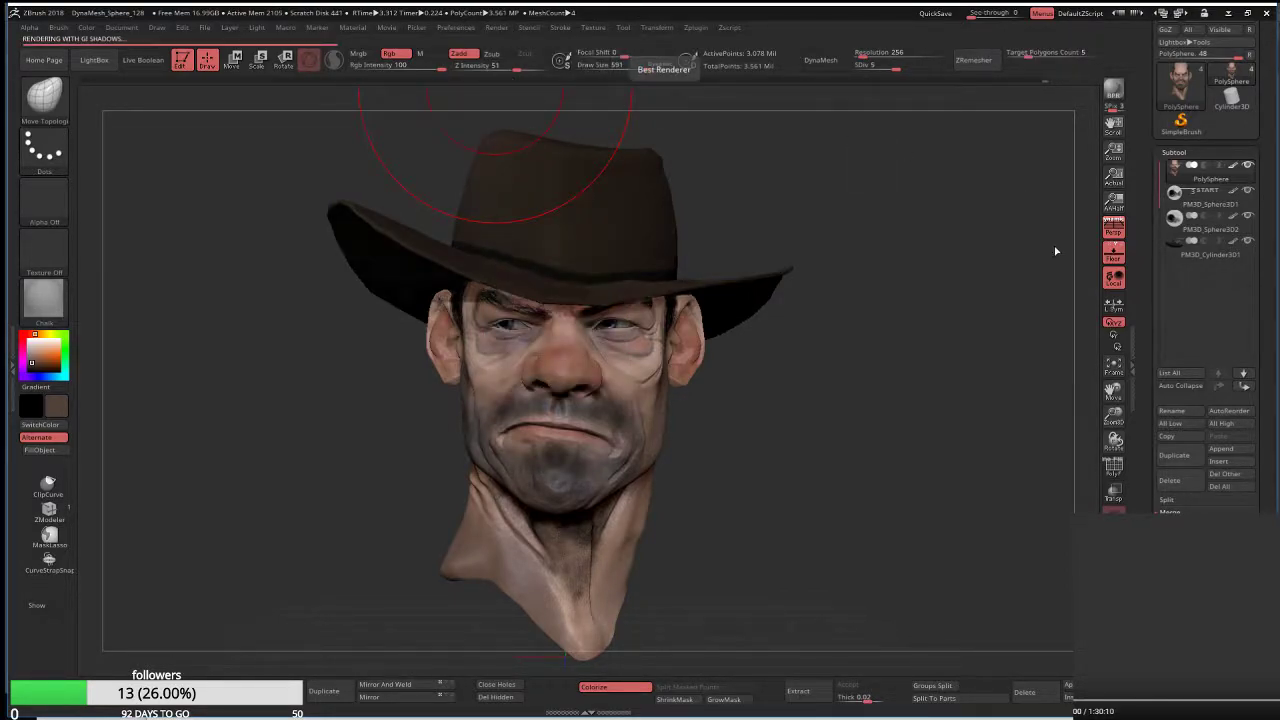